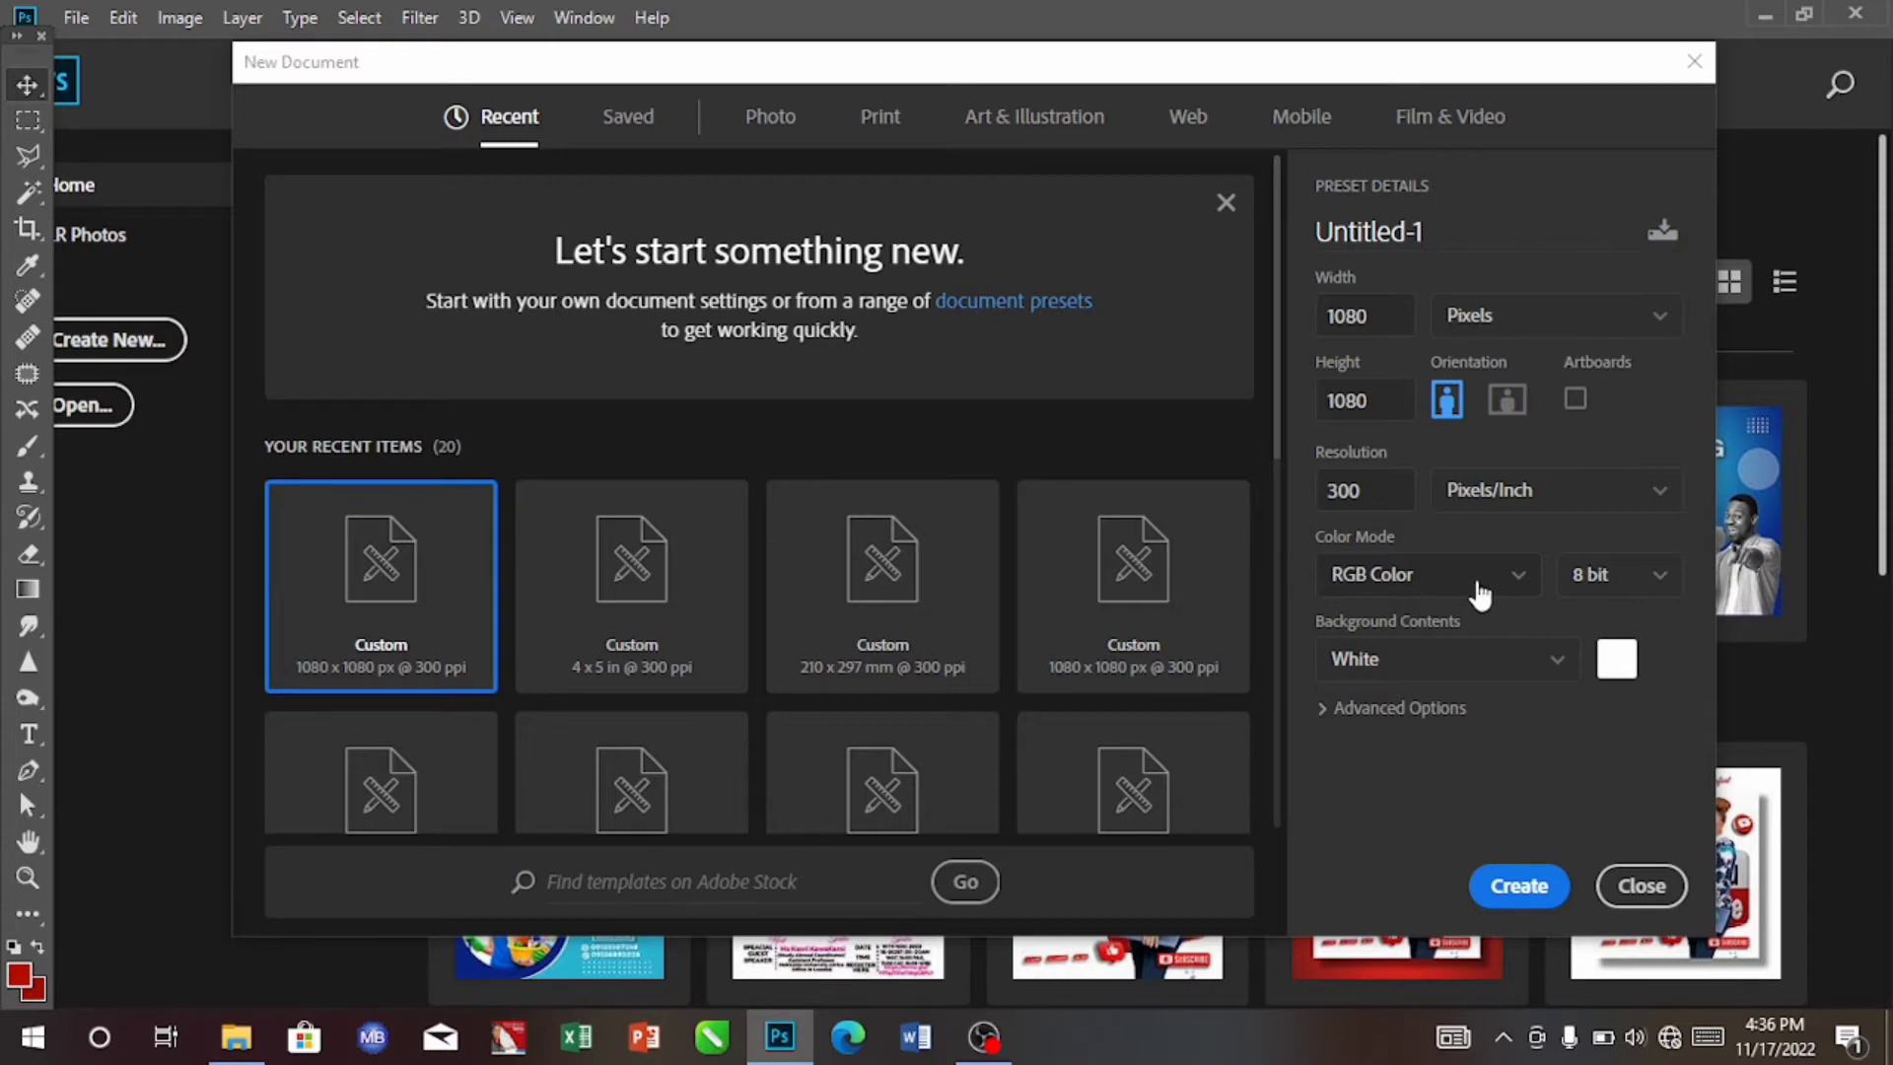
Create a 1080 x 1080 pixel document at 300 pixels/inch in RGB Color with white background contents.
left_click(1514, 584)
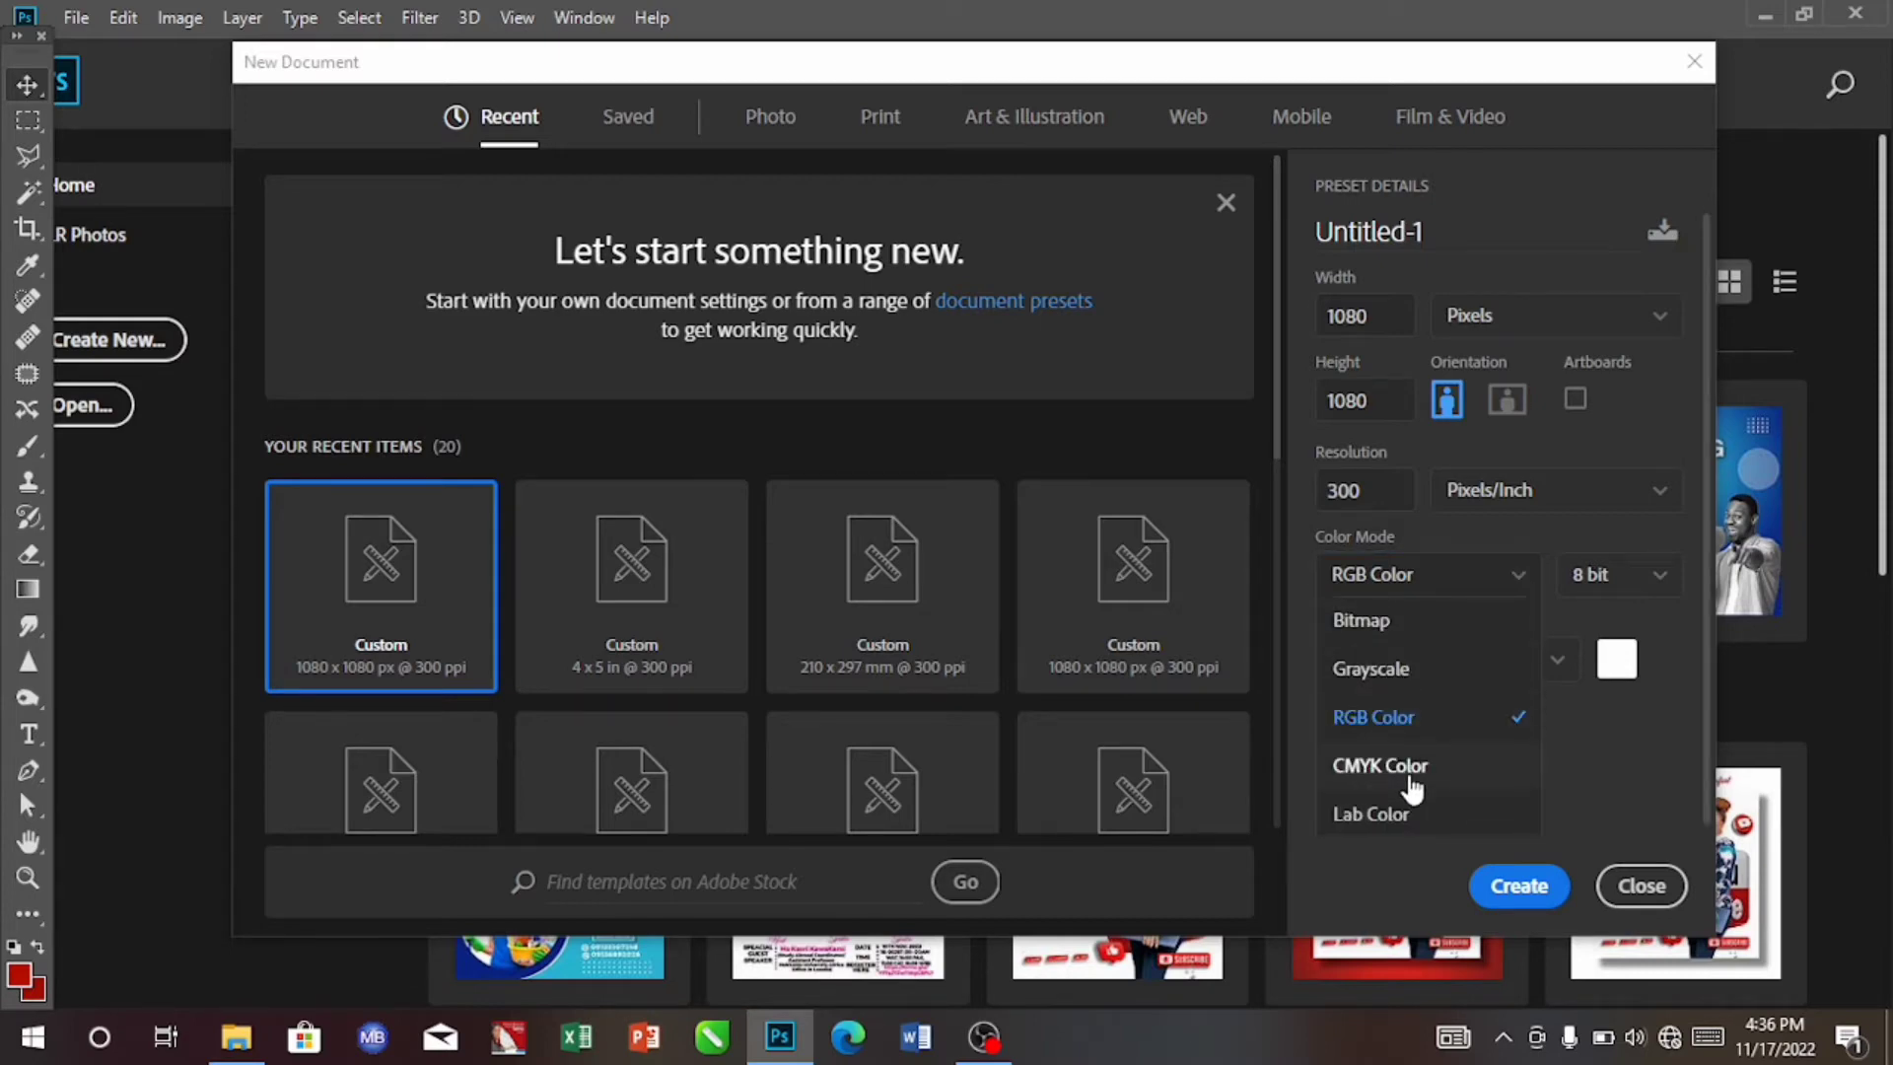
left_click(1520, 589)
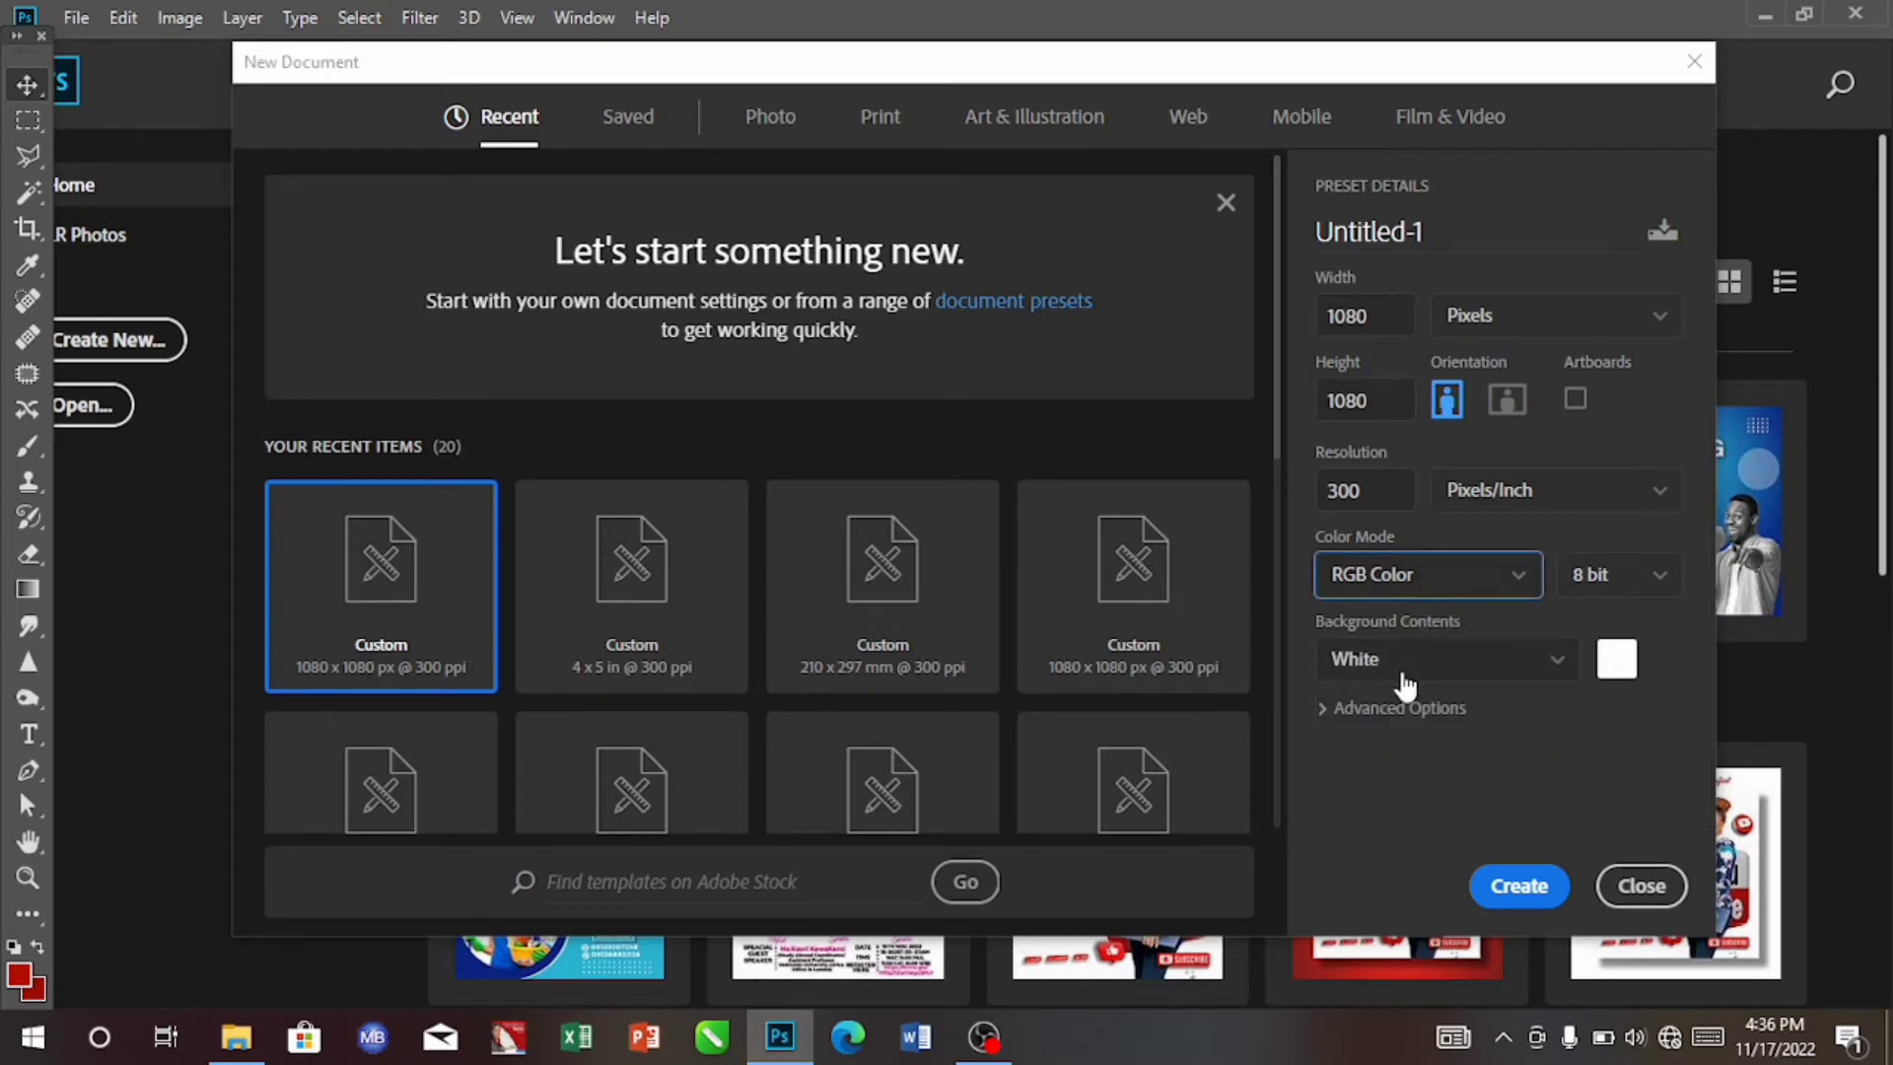
left_click(1499, 895)
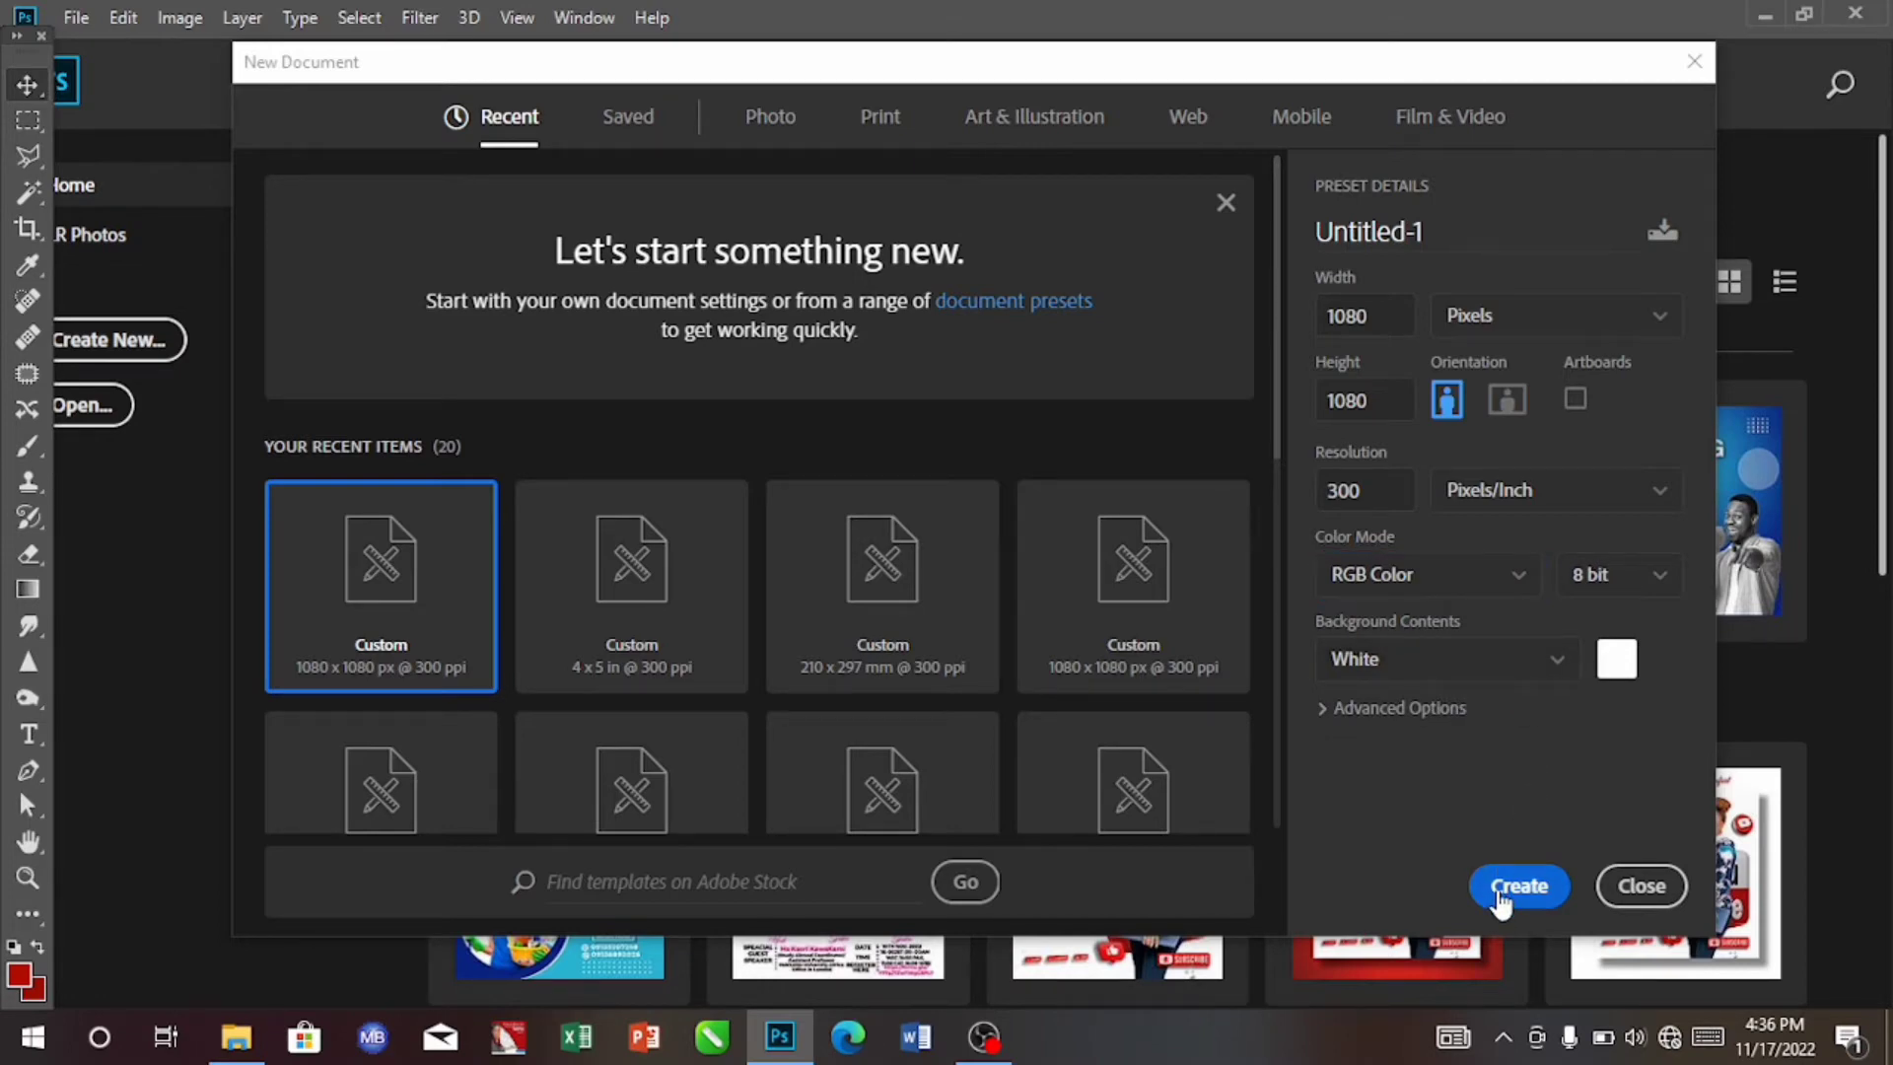
left_click(1503, 892)
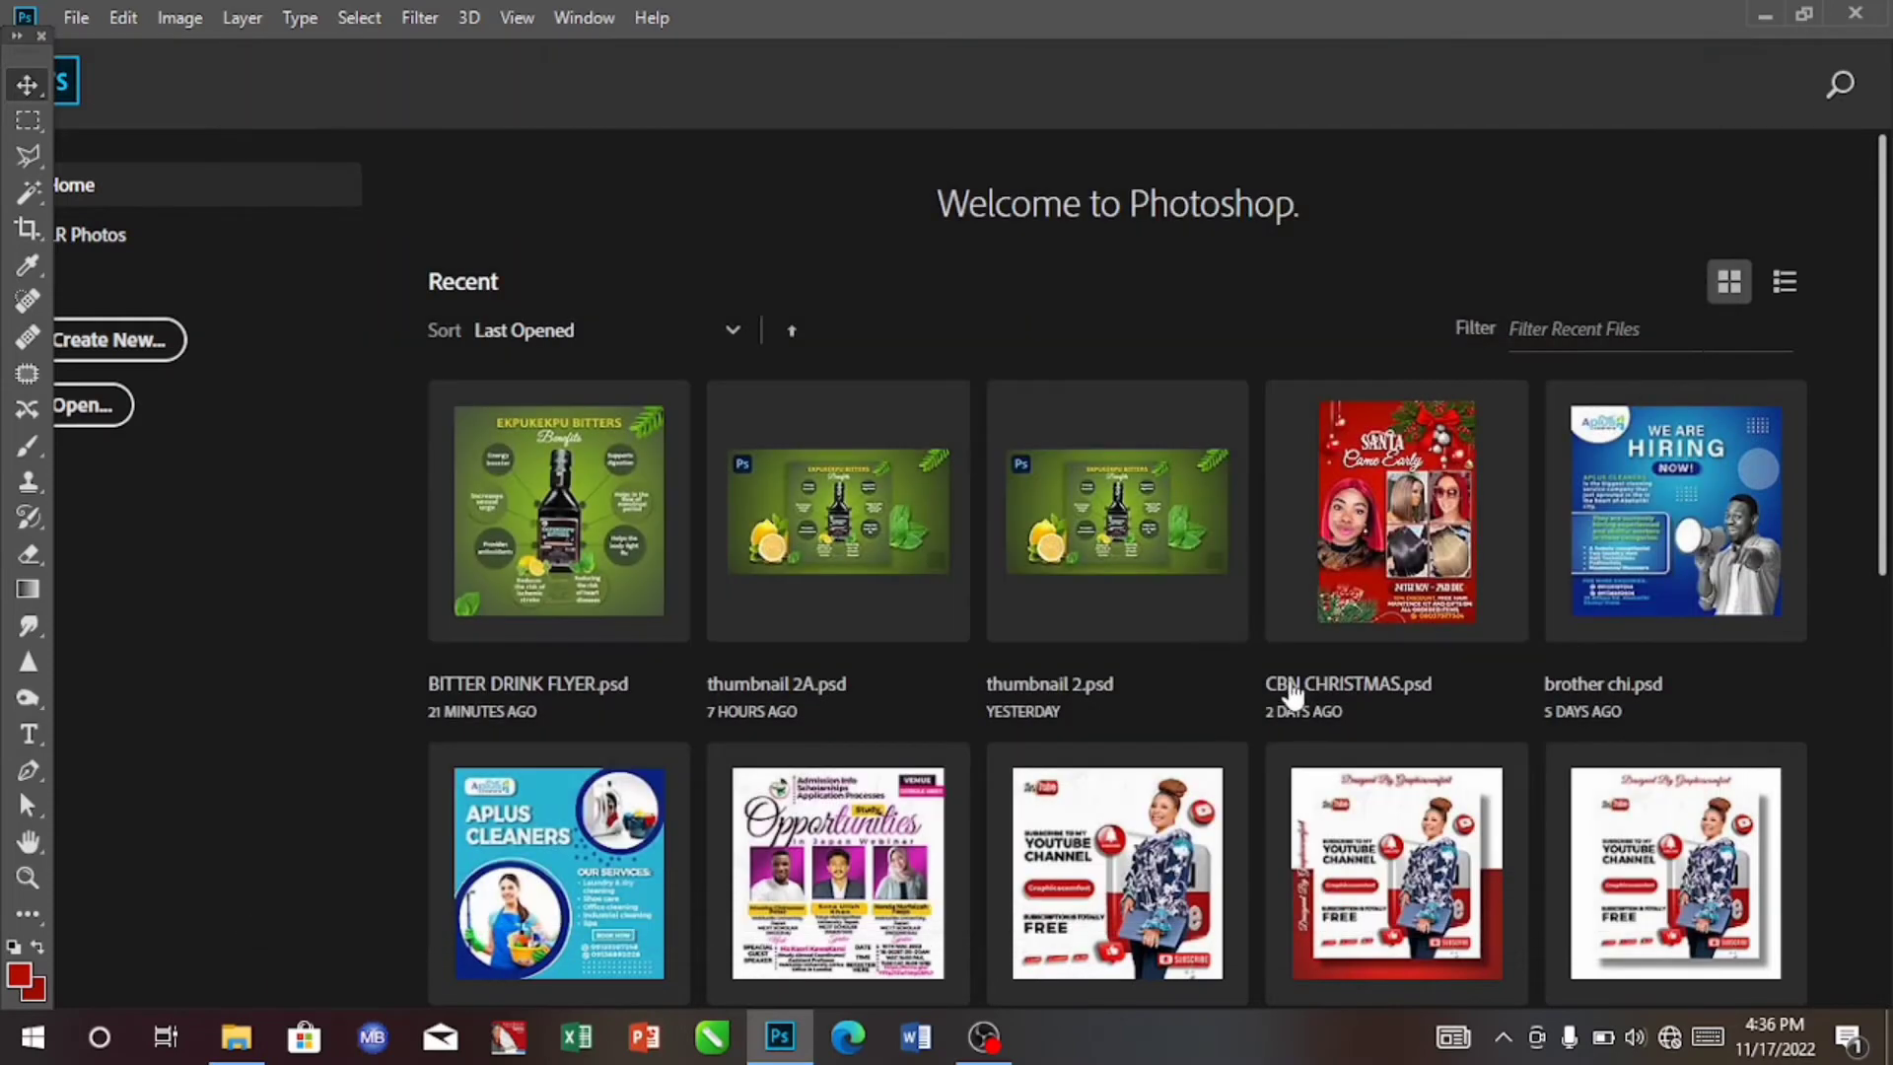
left_click(1231, 658)
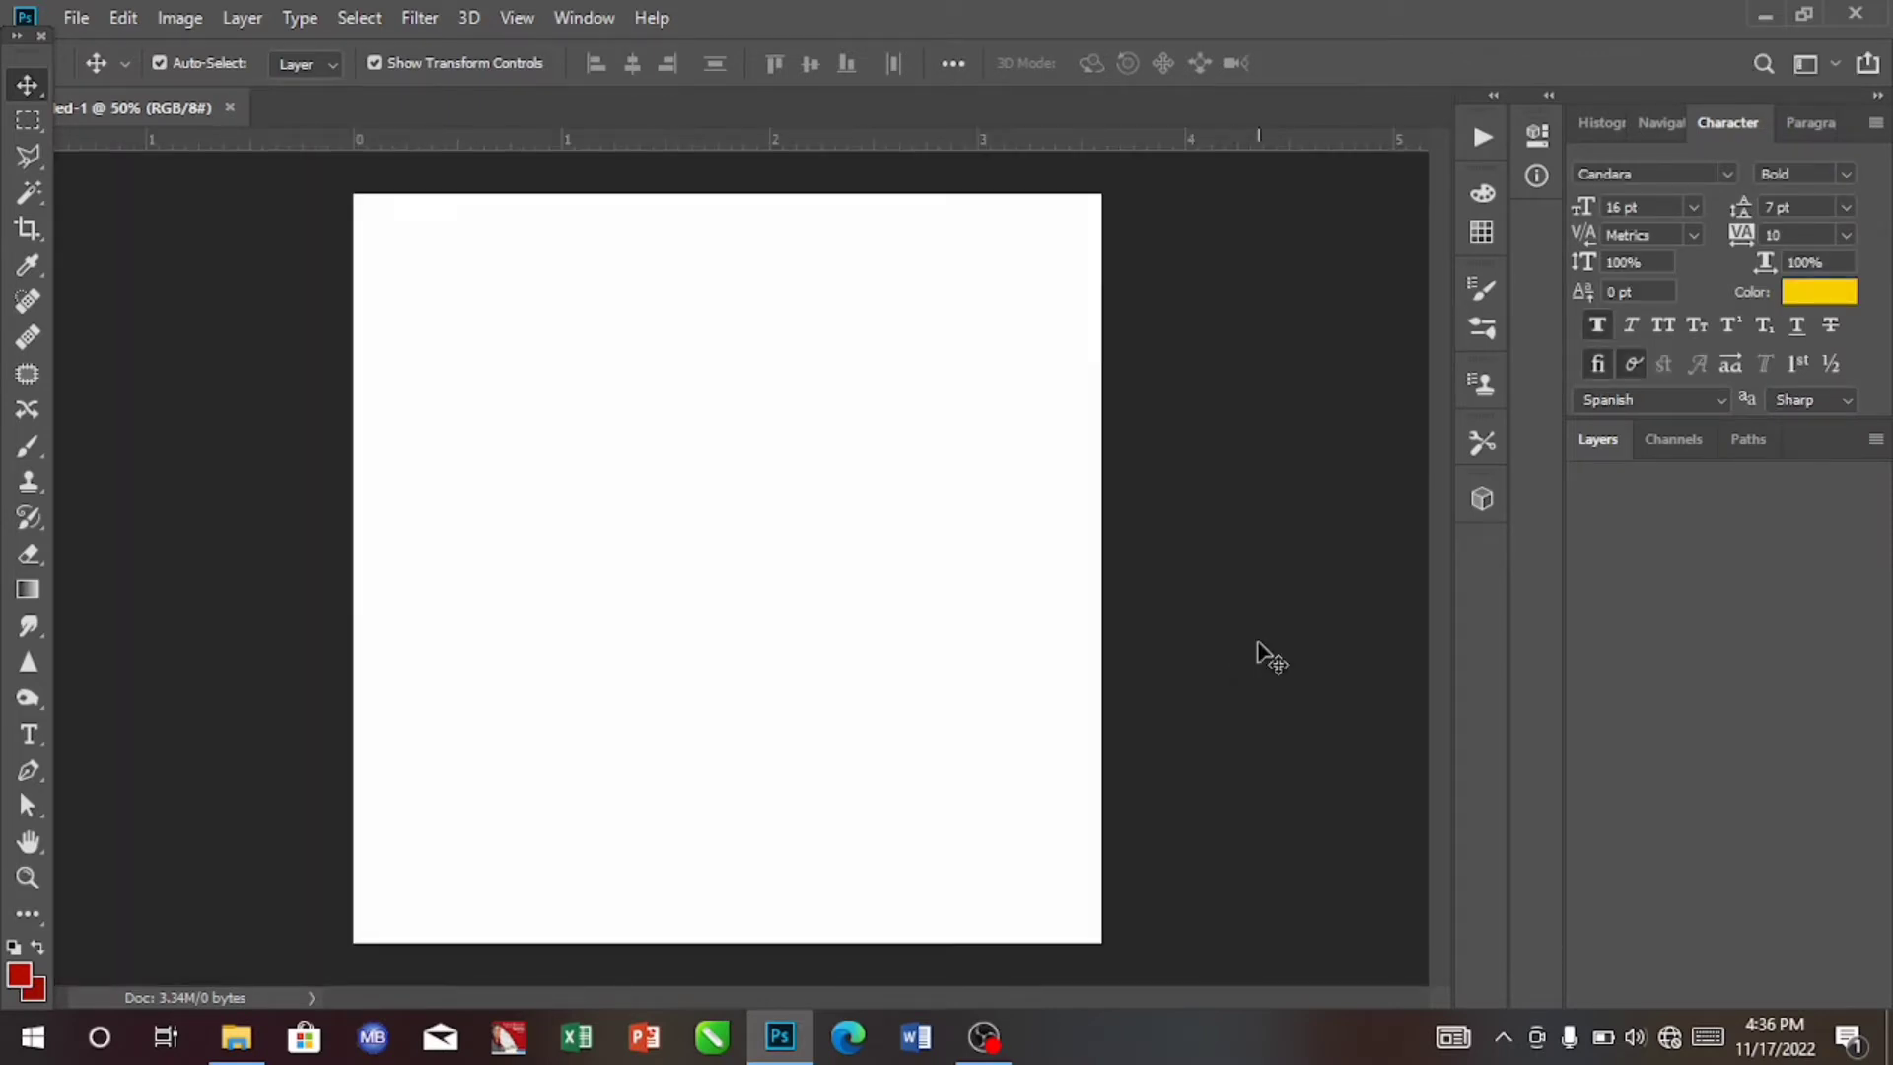
Duplicate the Background layer and apply a Gradient Overlay layer style to the copy.
left_click(1601, 445)
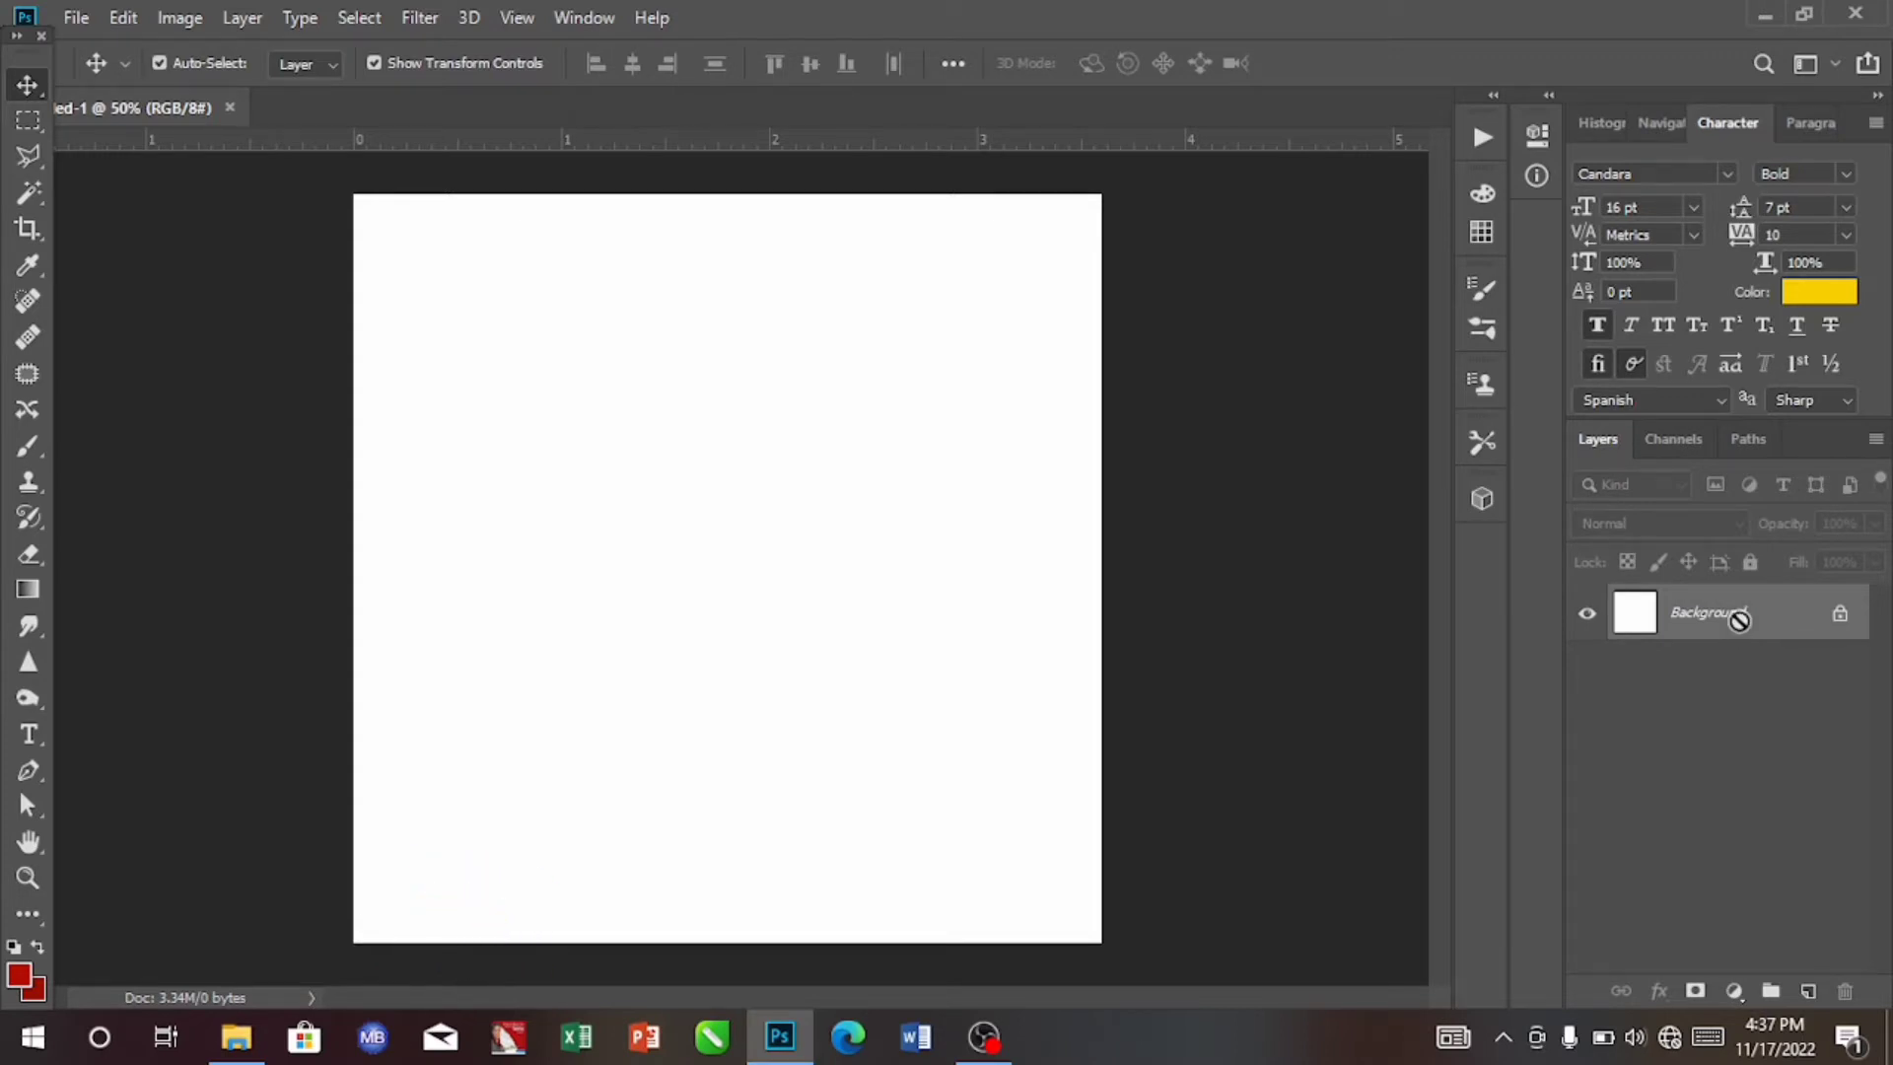
key("ctrl+j")
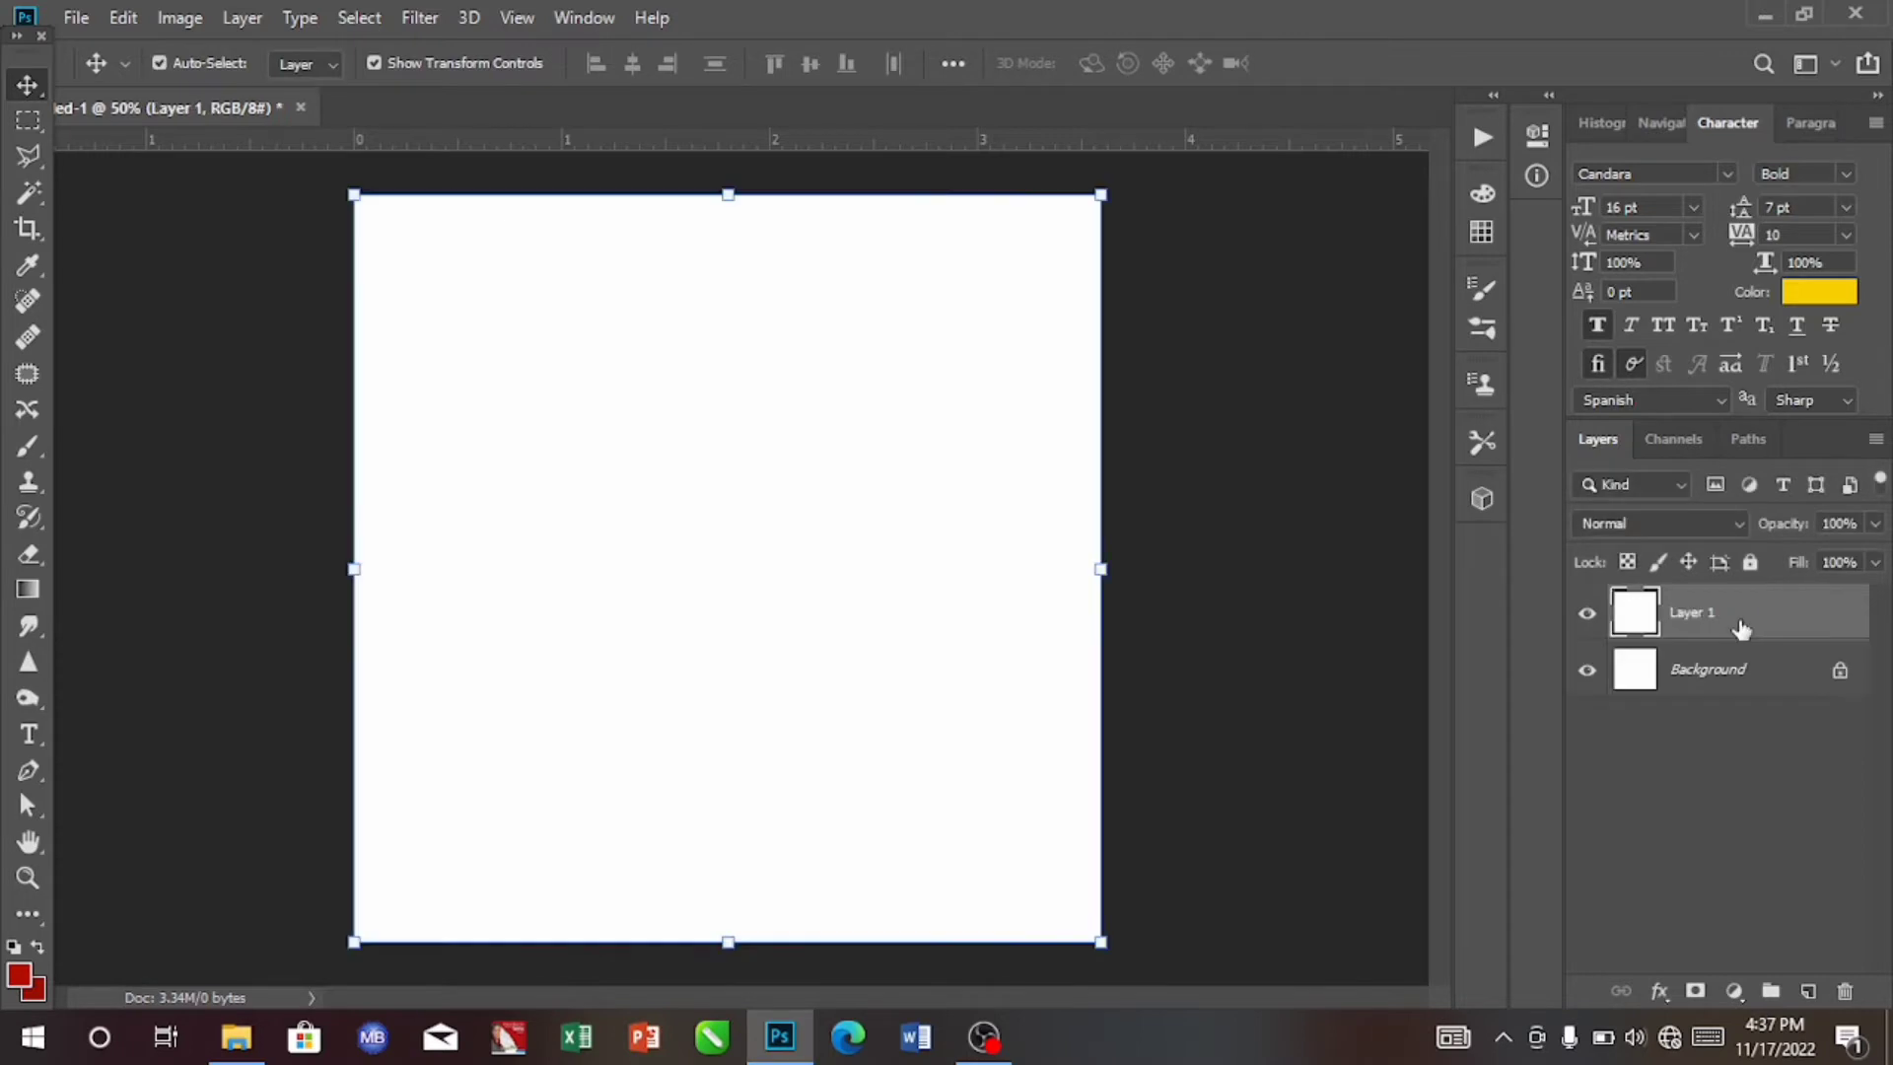
double_click(1833, 621)
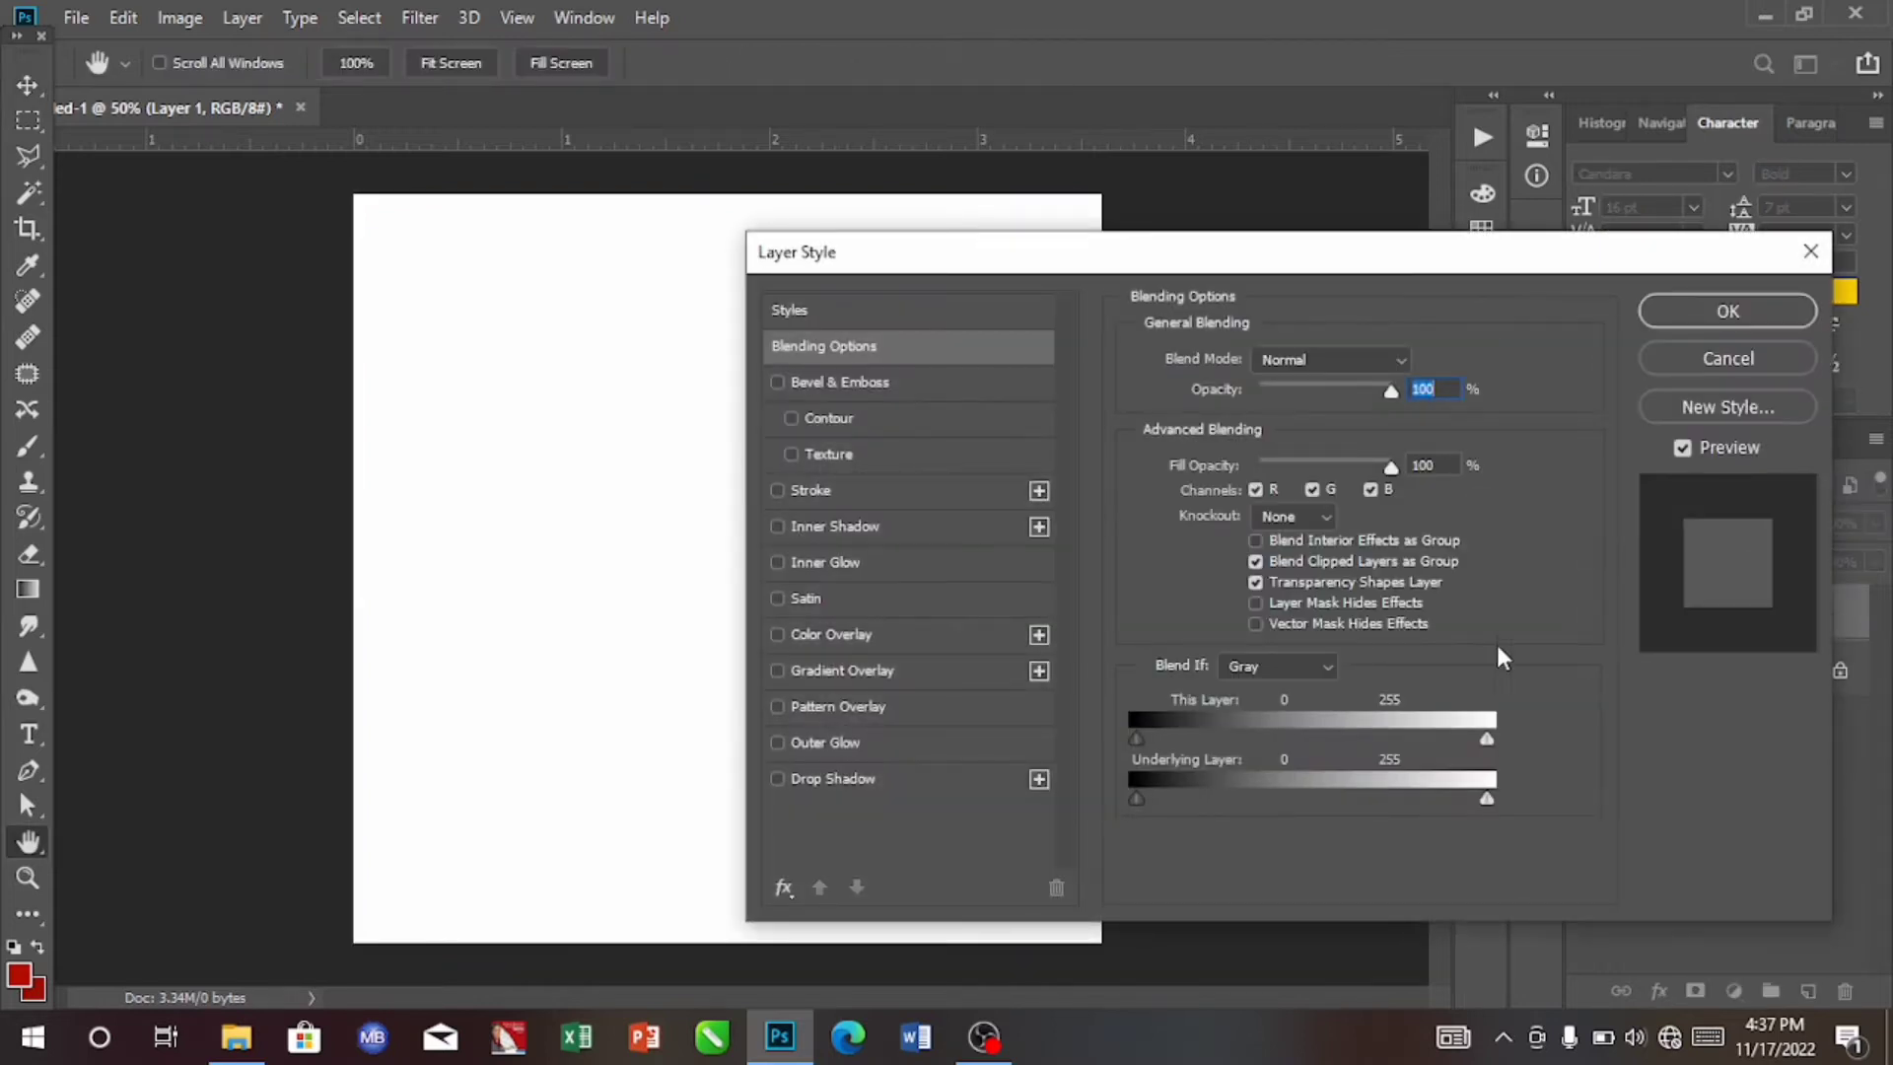
left_click(833, 671)
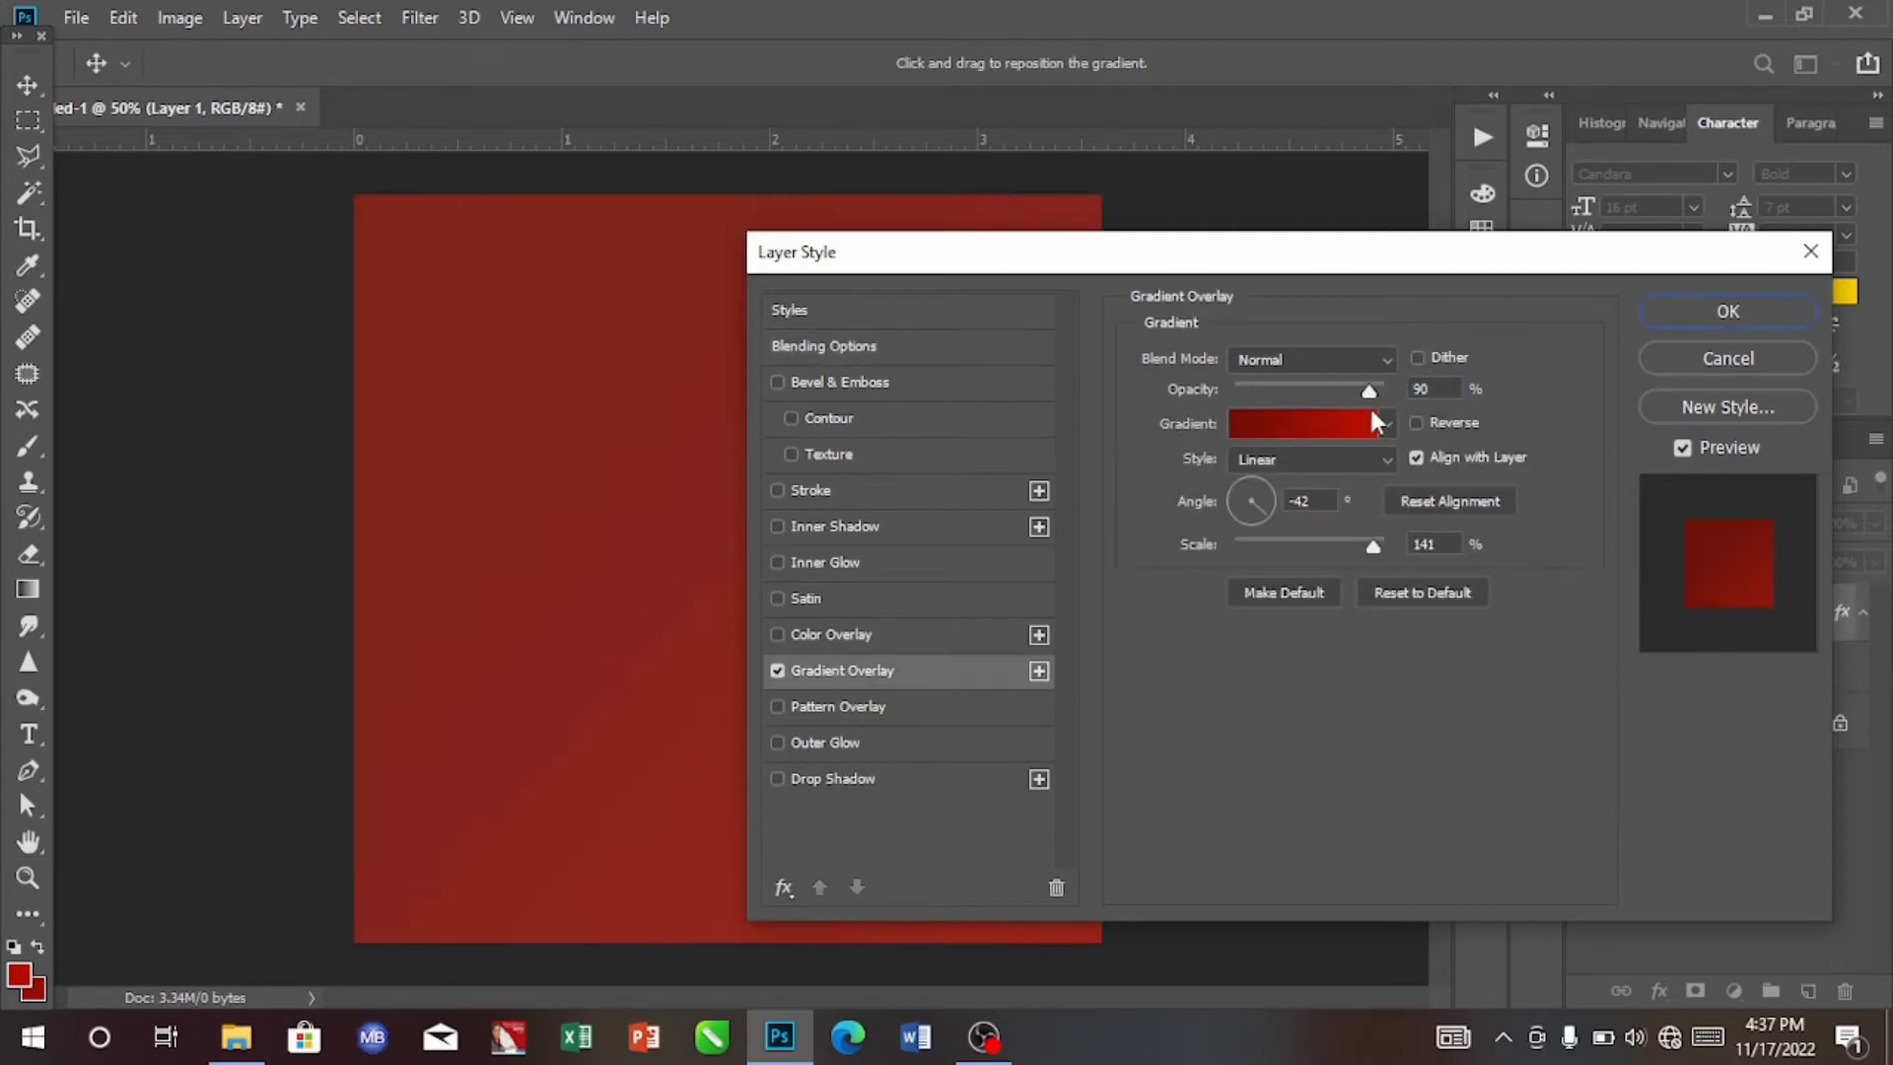
Edit the overlay's gradient and set its start color stop at location 0% to hex 334028.
left_click(1343, 435)
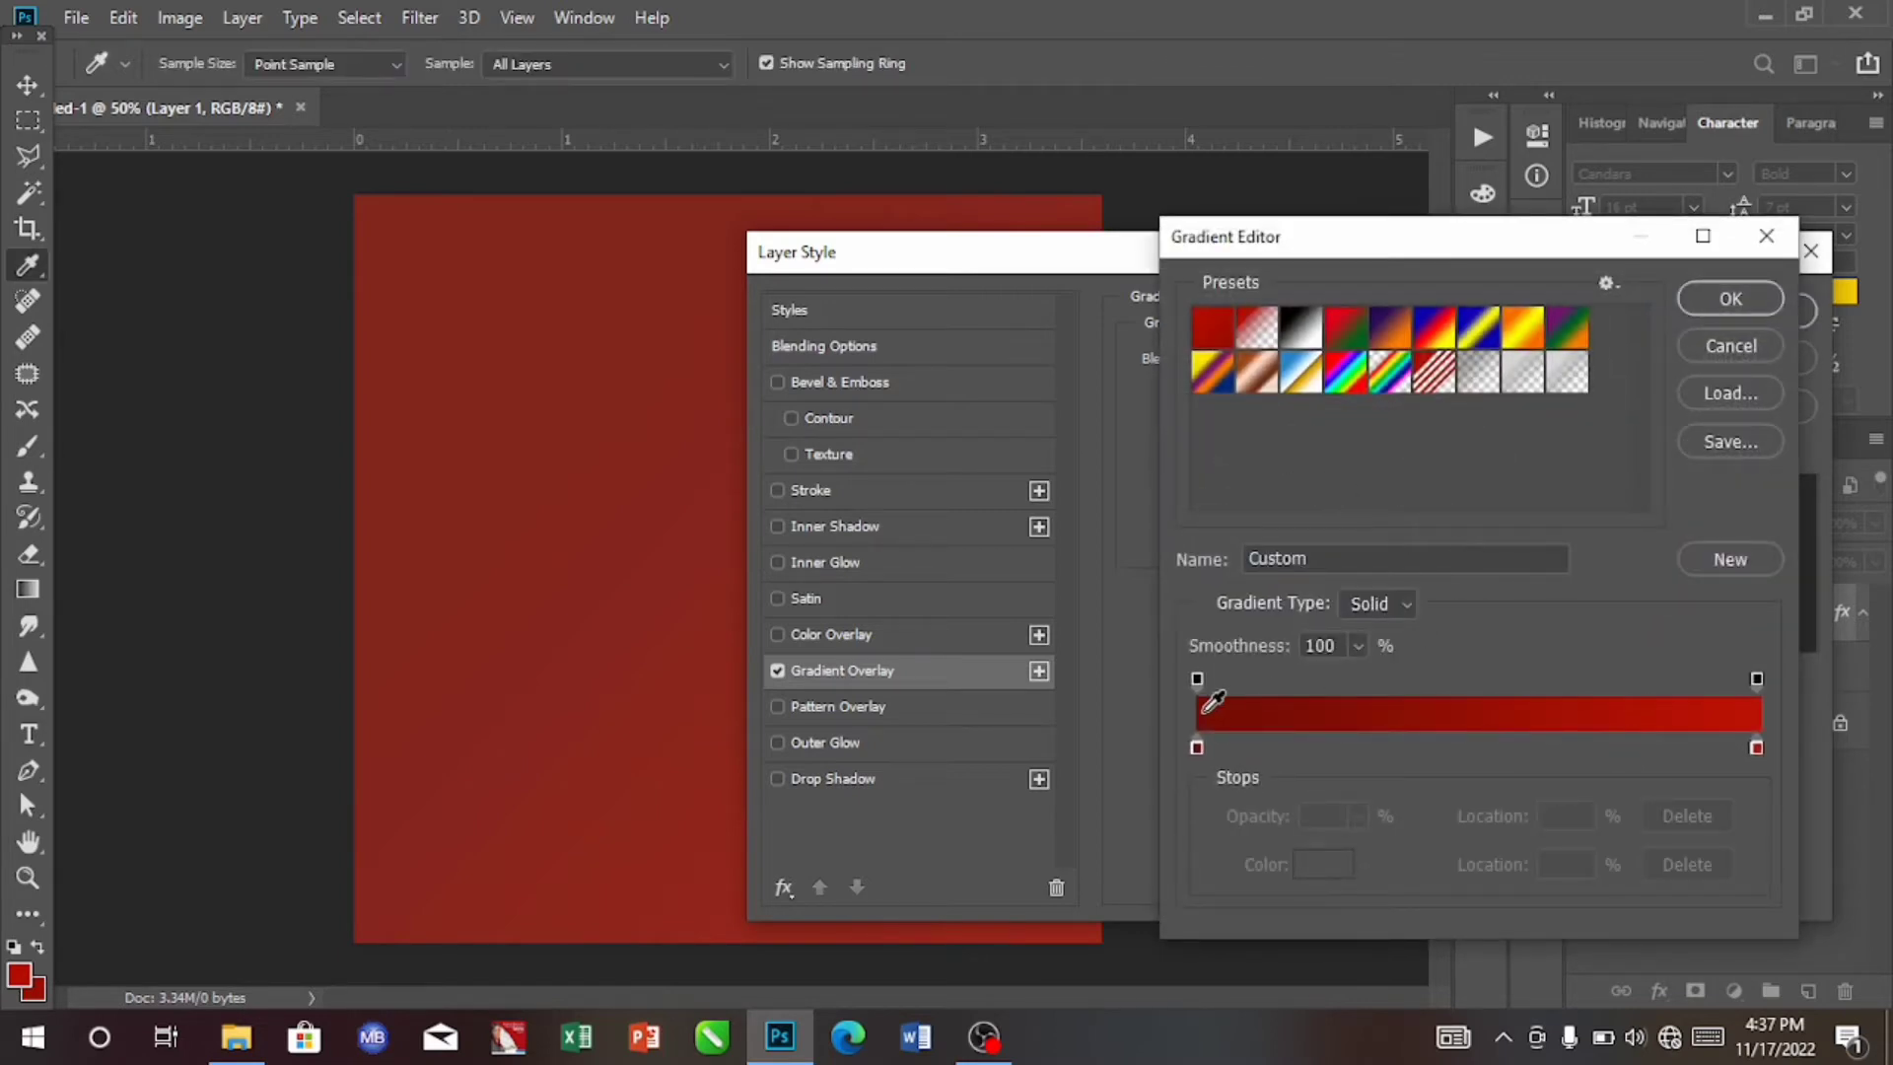
left_click(1197, 744)
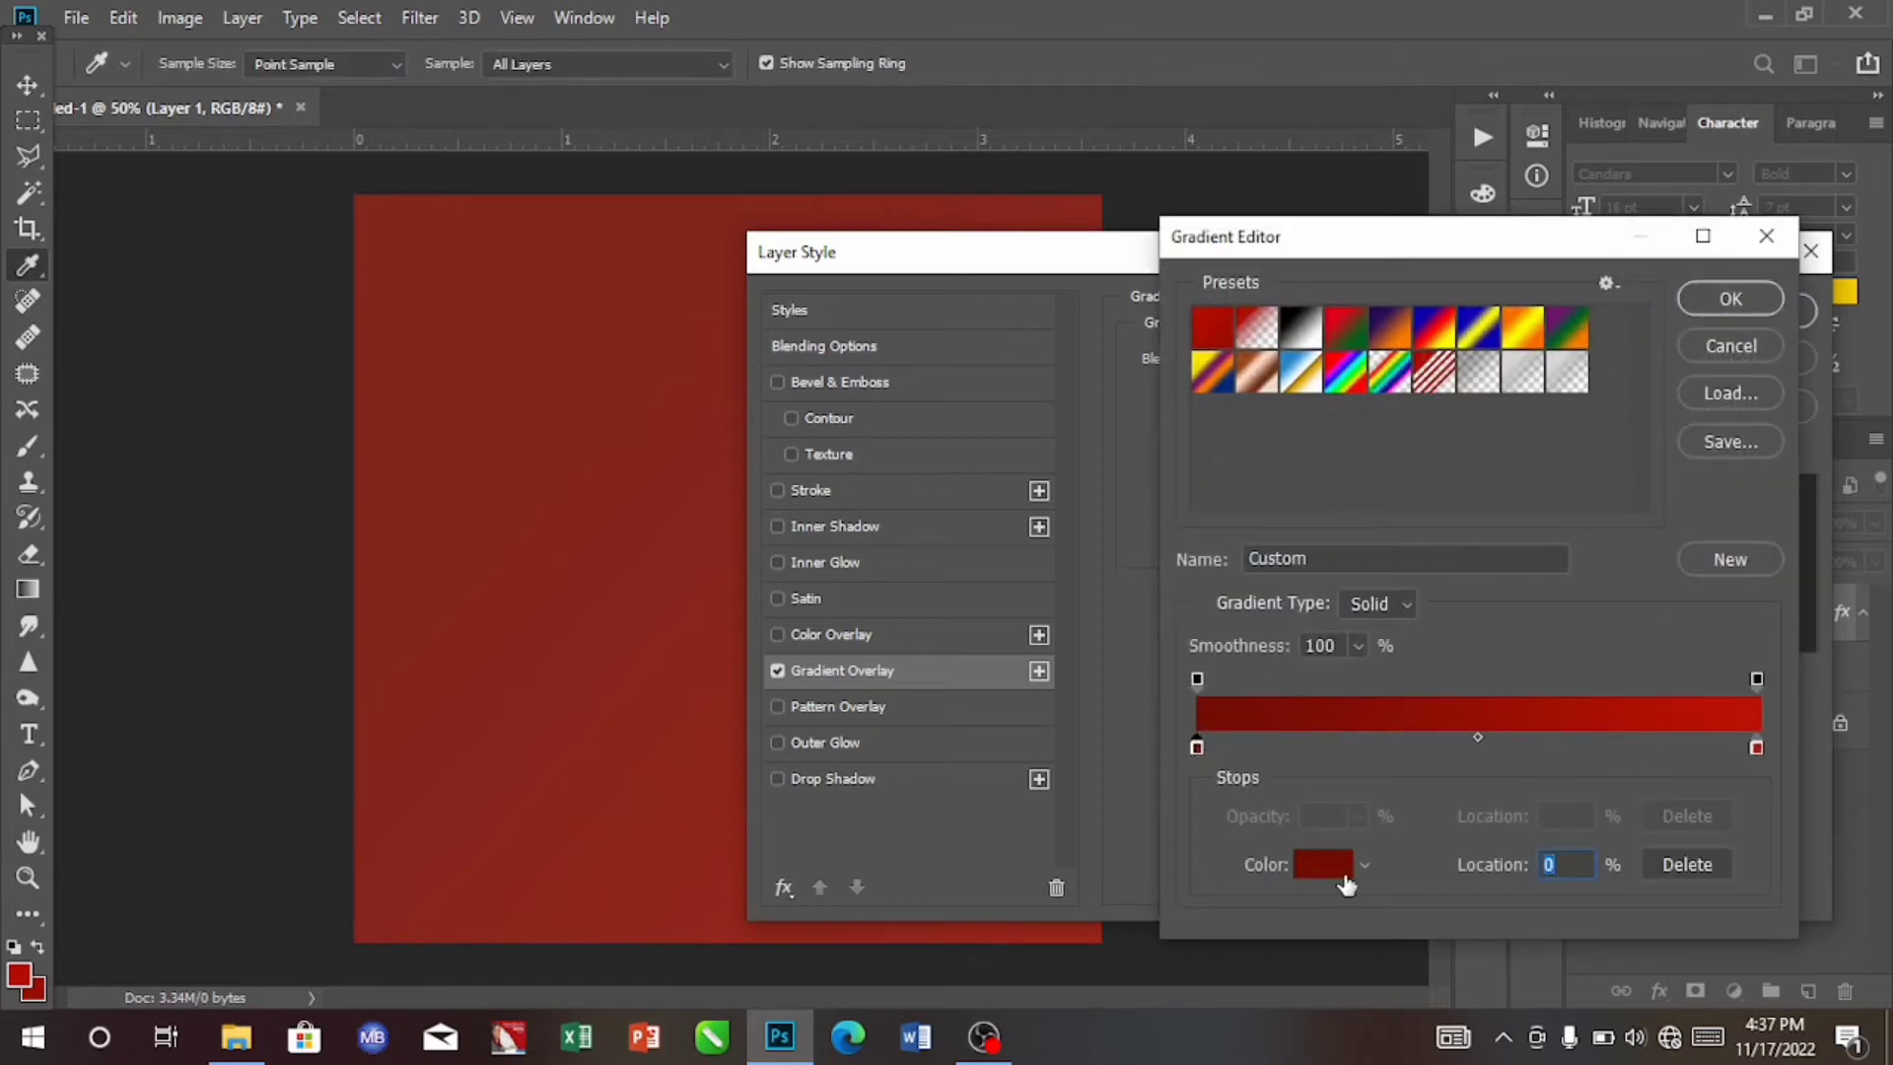
left_click(1316, 865)
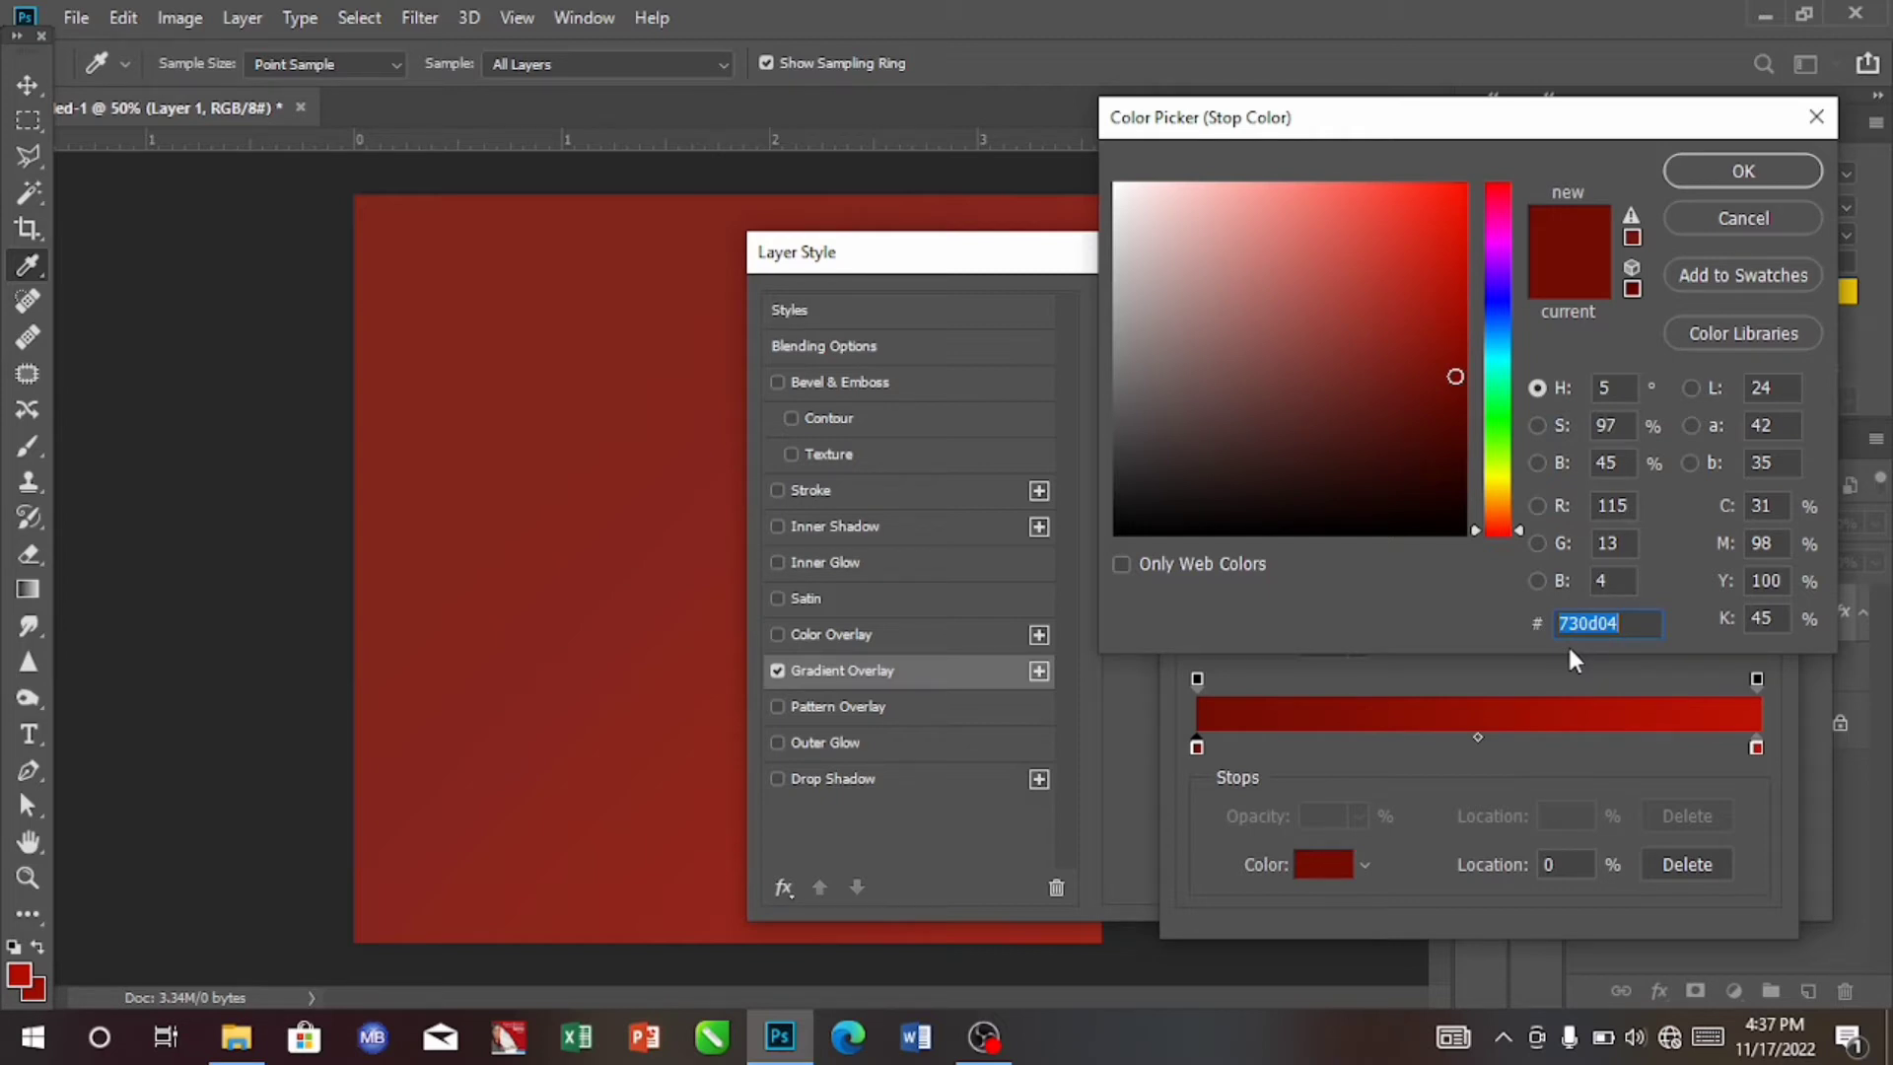
key("BackSpace")
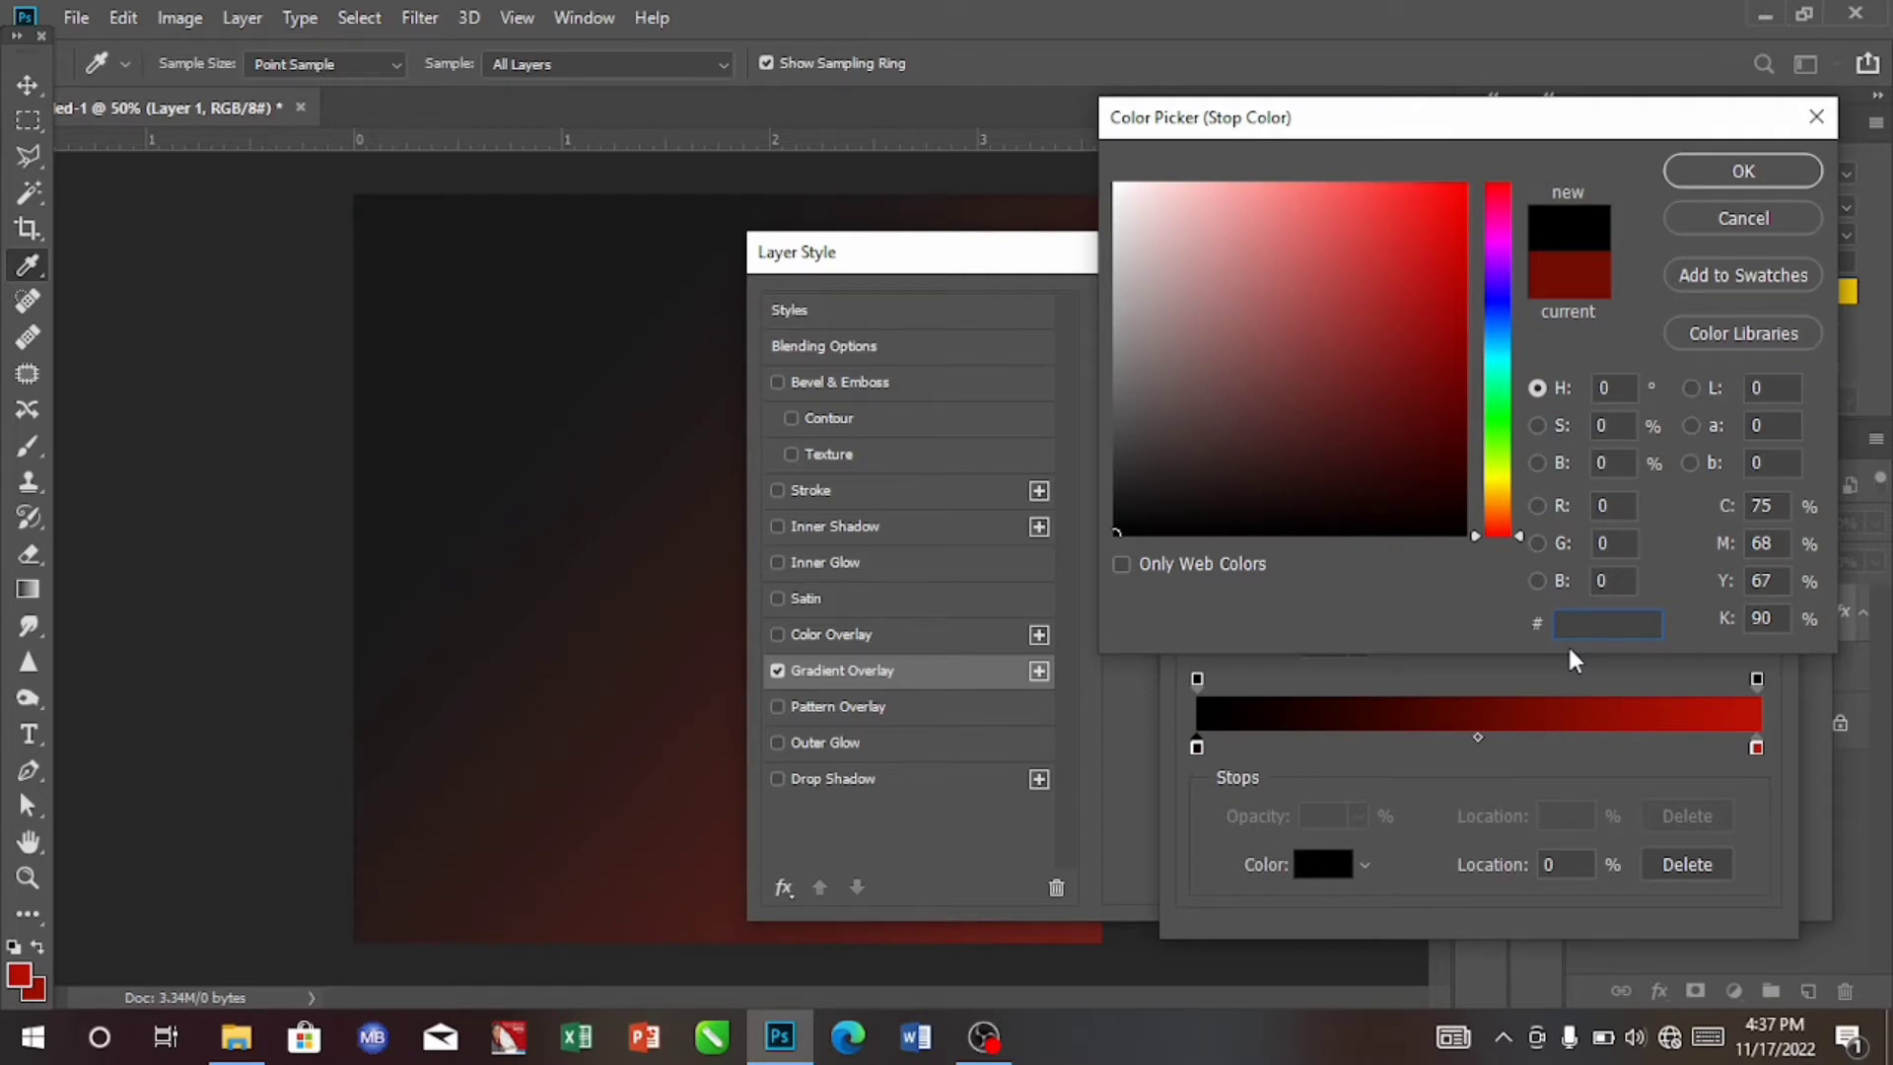
type("33")
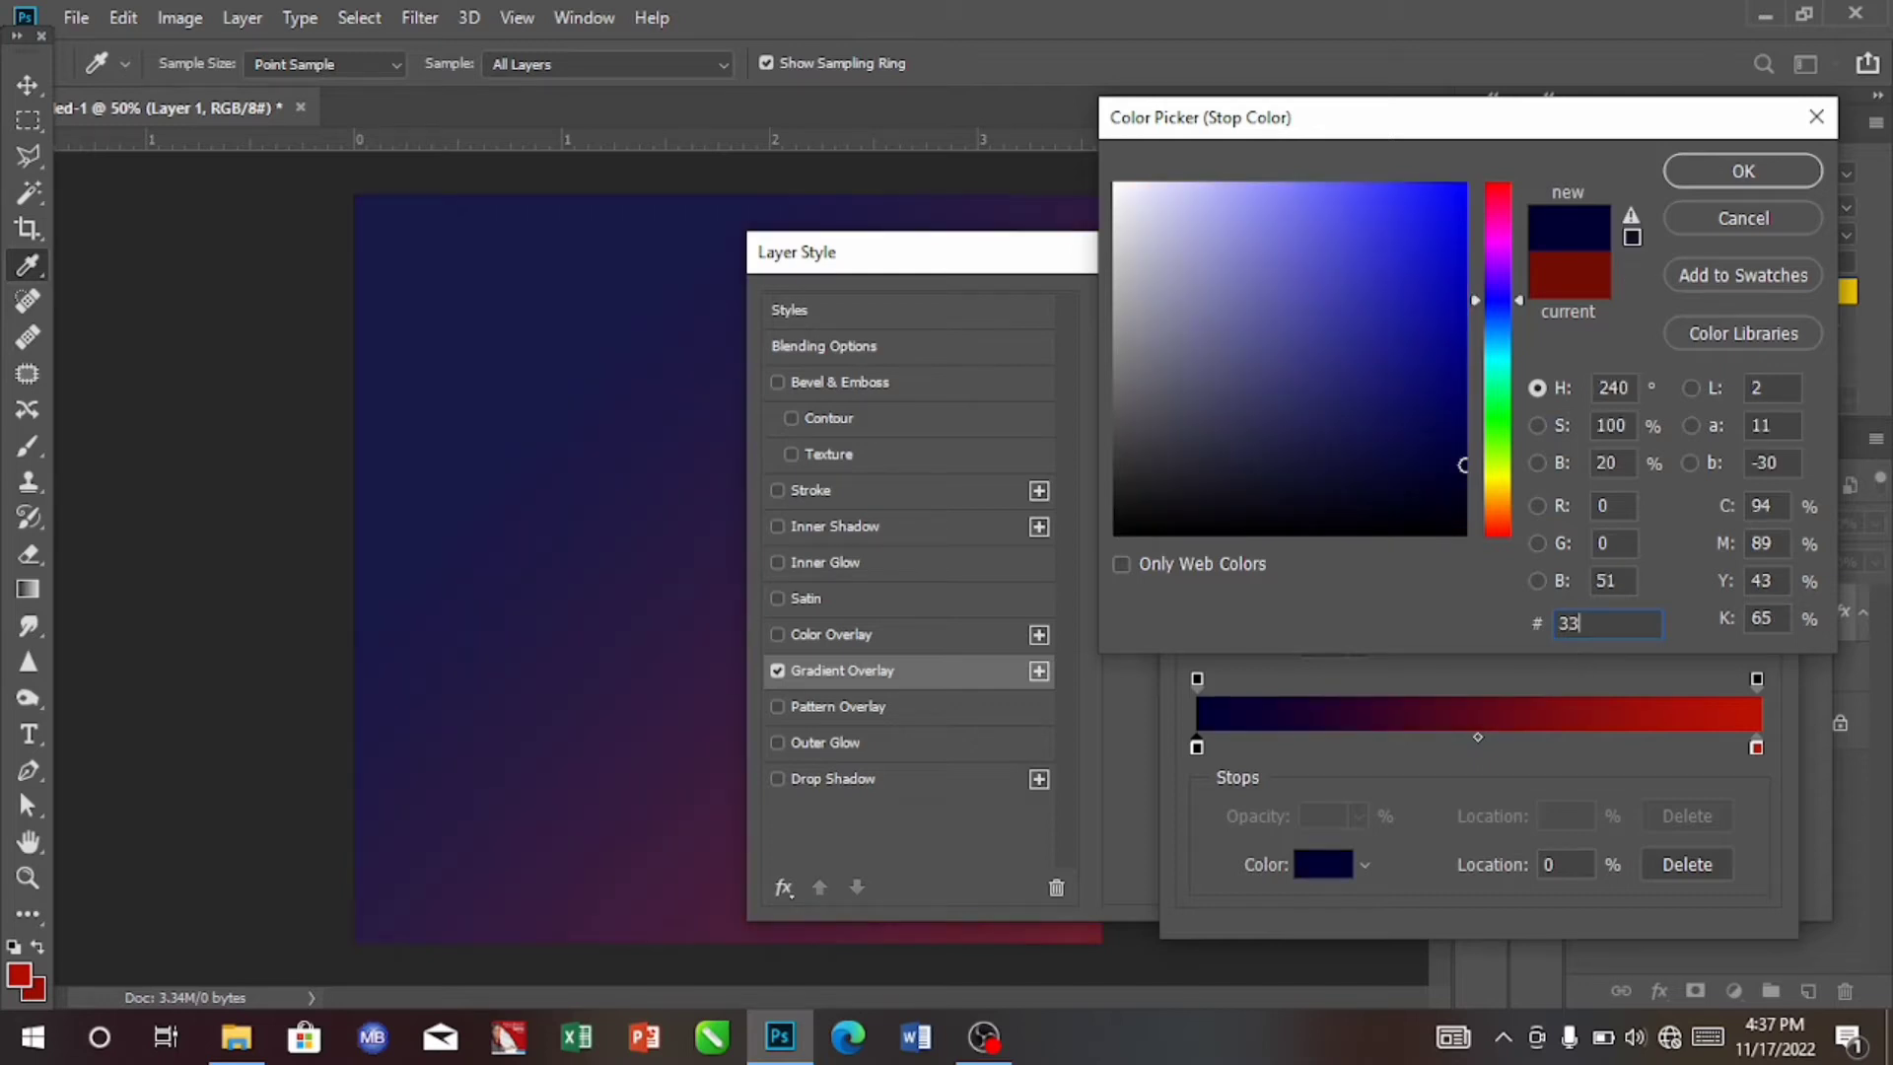
type("40")
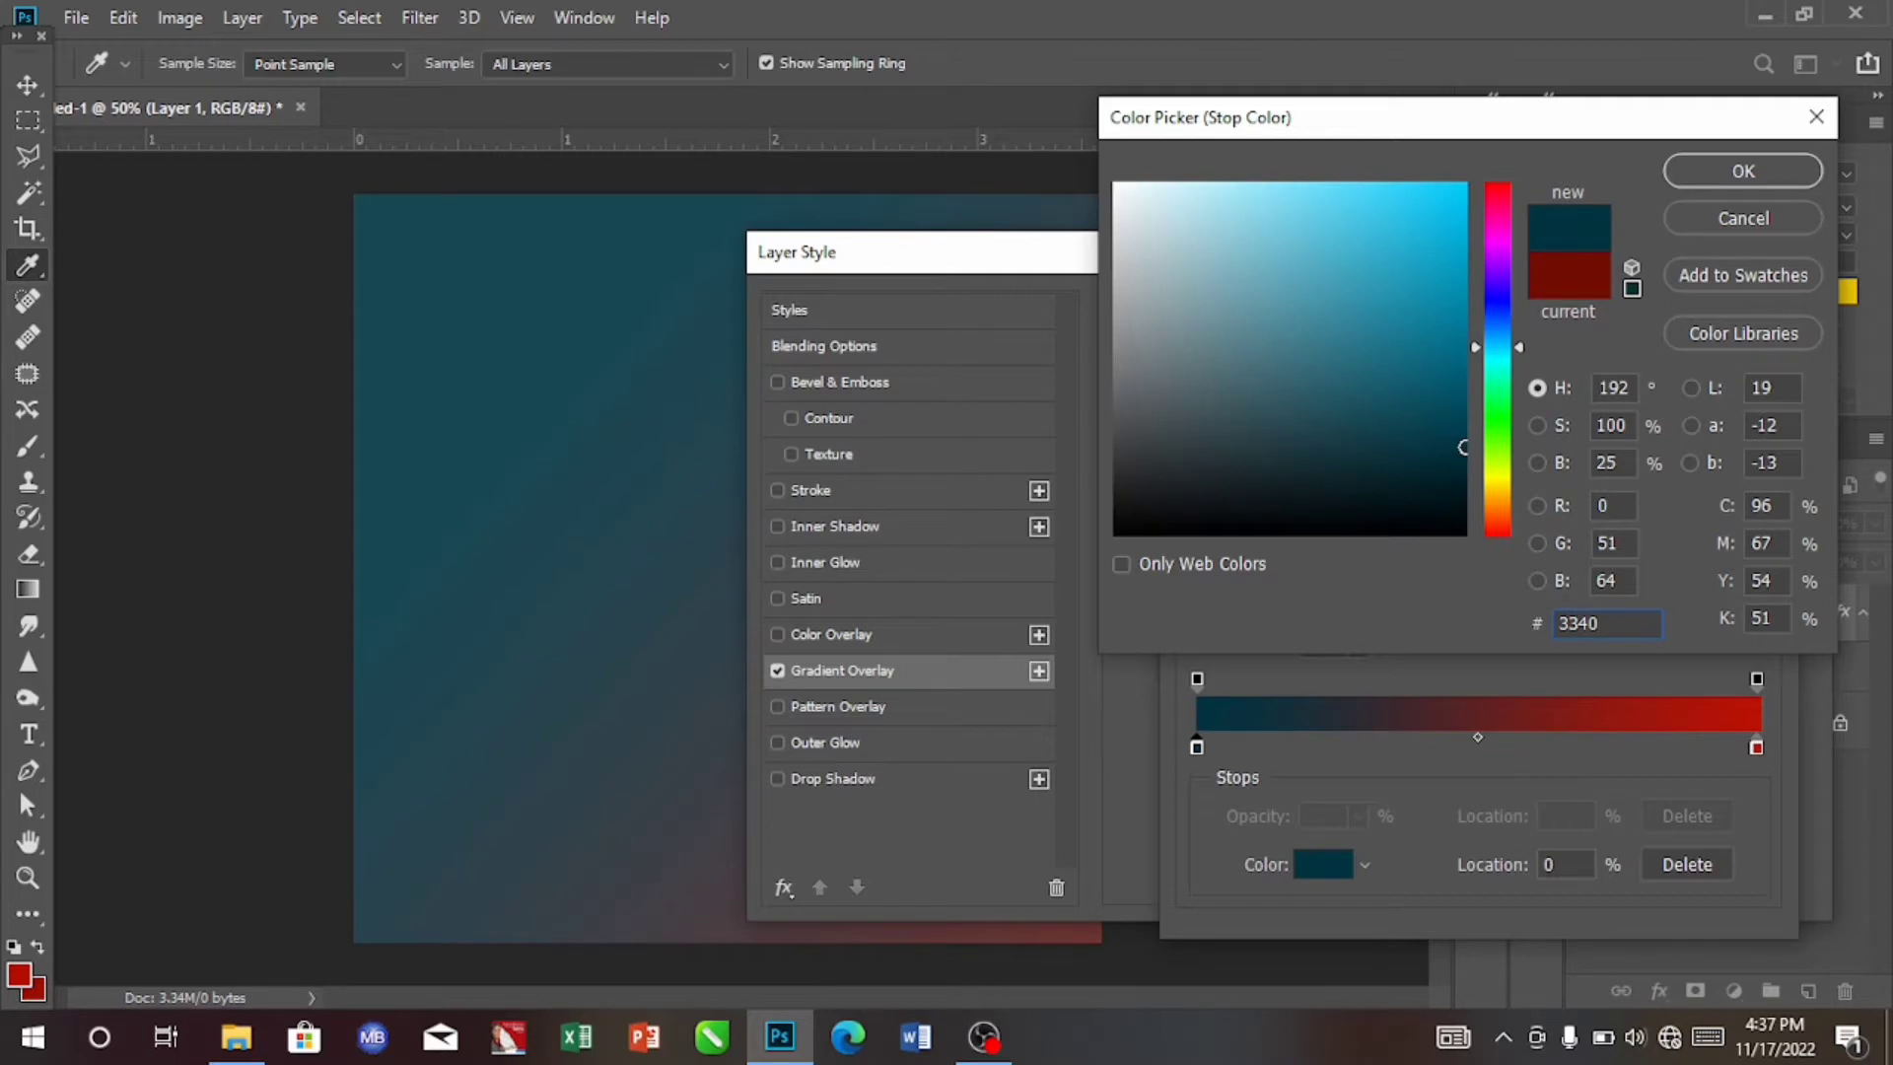
type("28")
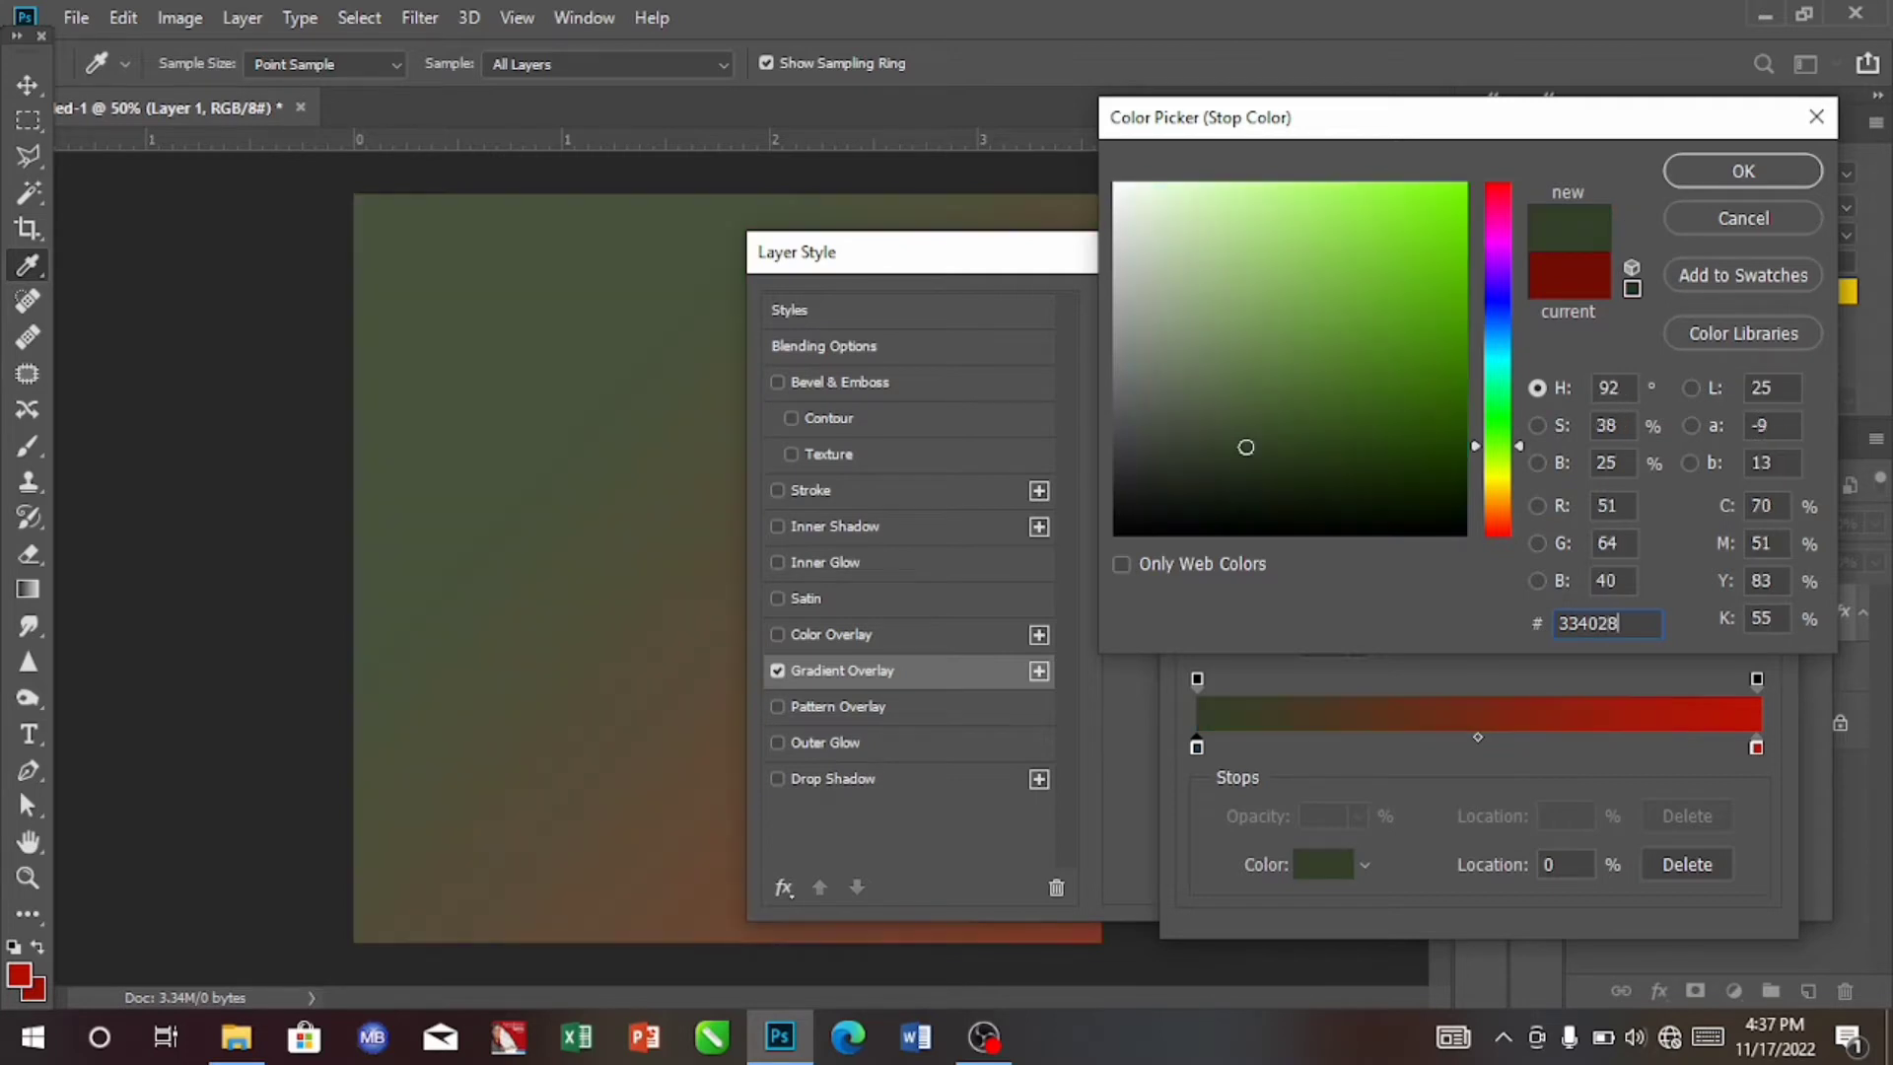
left_click(1743, 173)
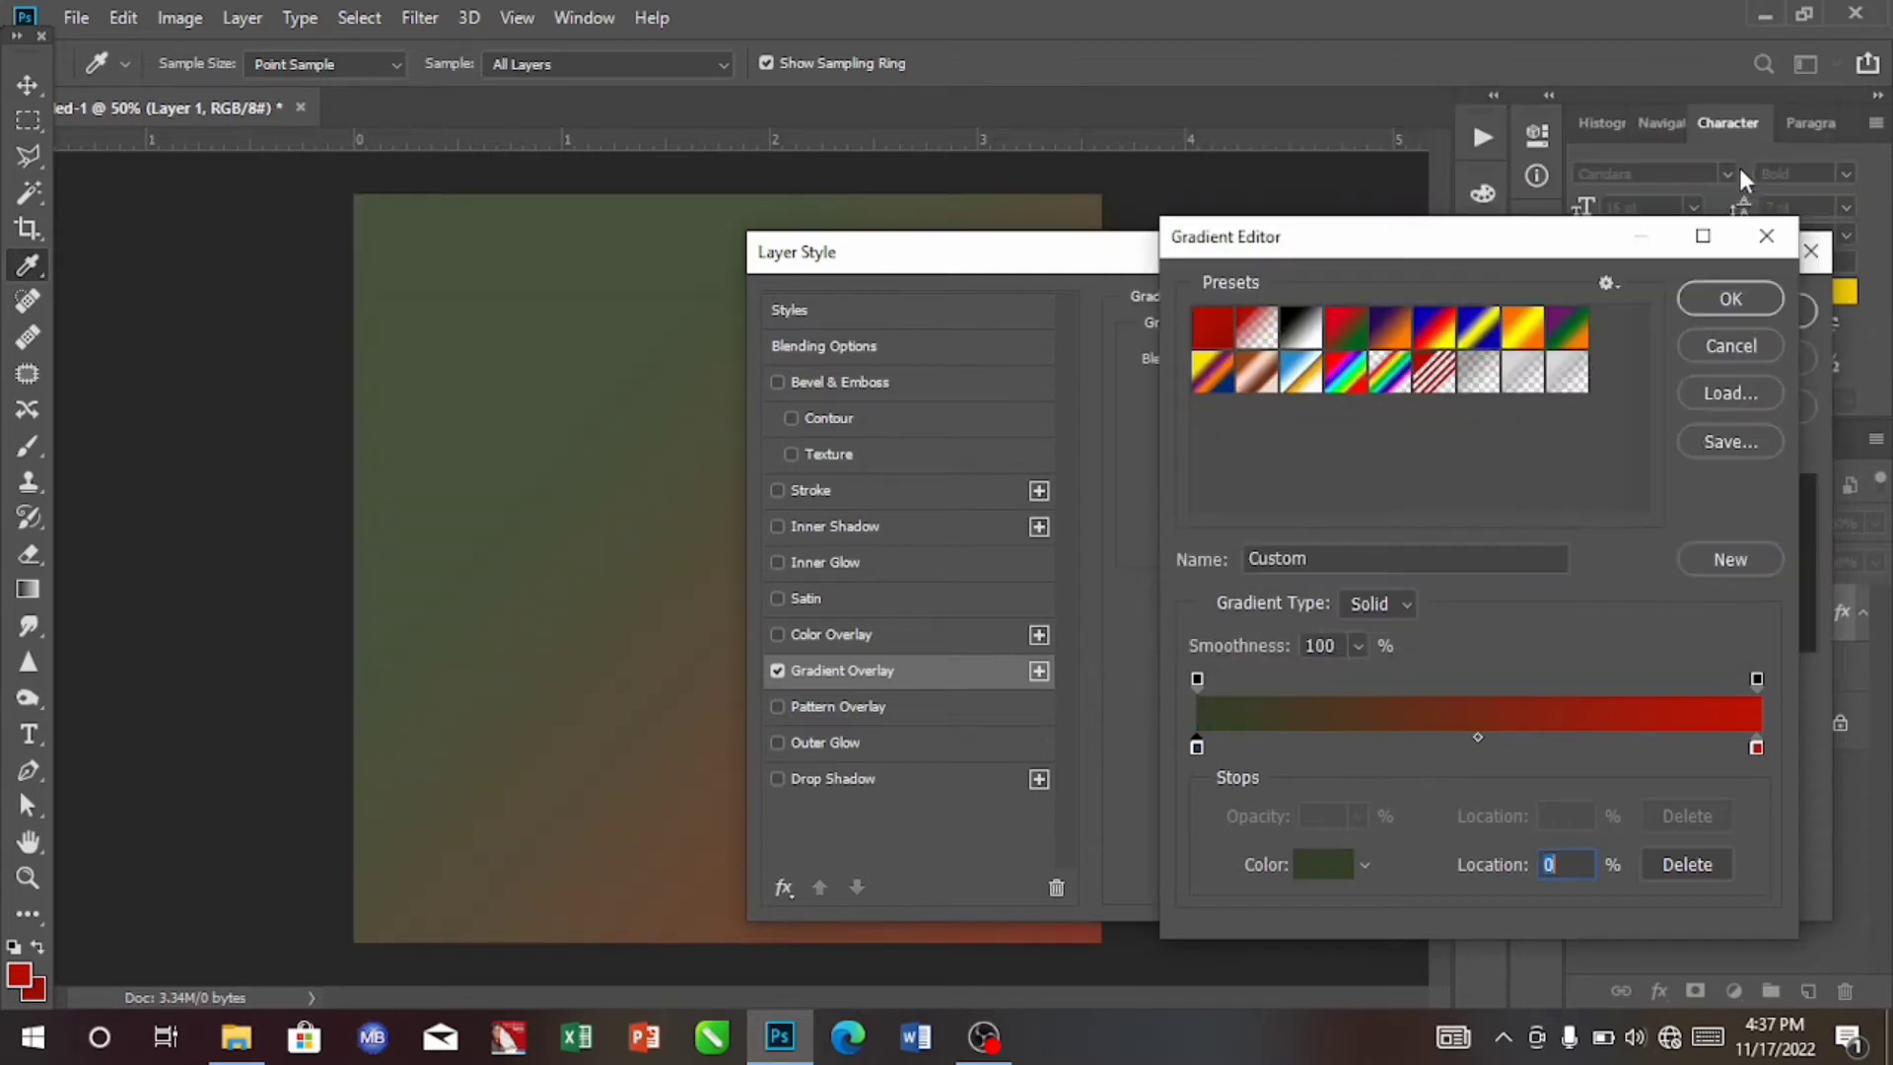
Open the color of the gradient's end stop at location 100% and clear its hex code.
left_click(1756, 746)
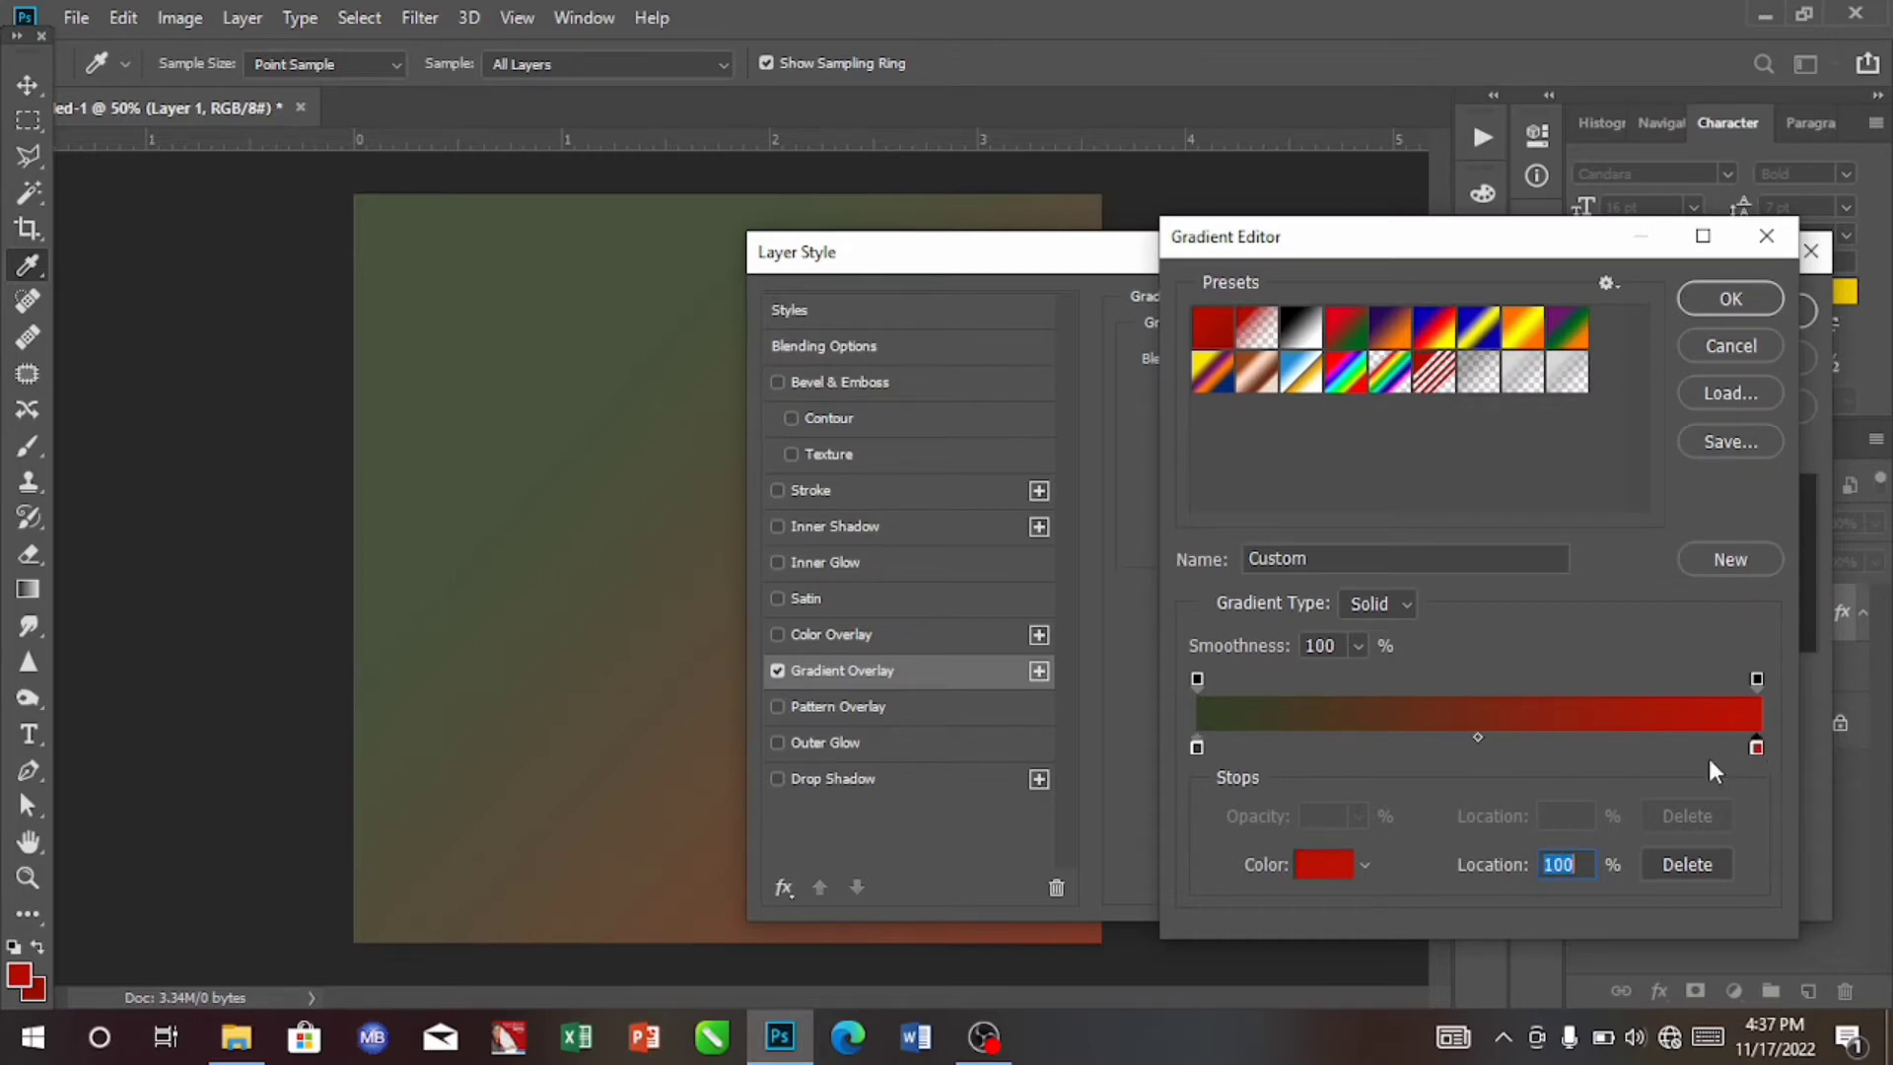
left_click(1311, 867)
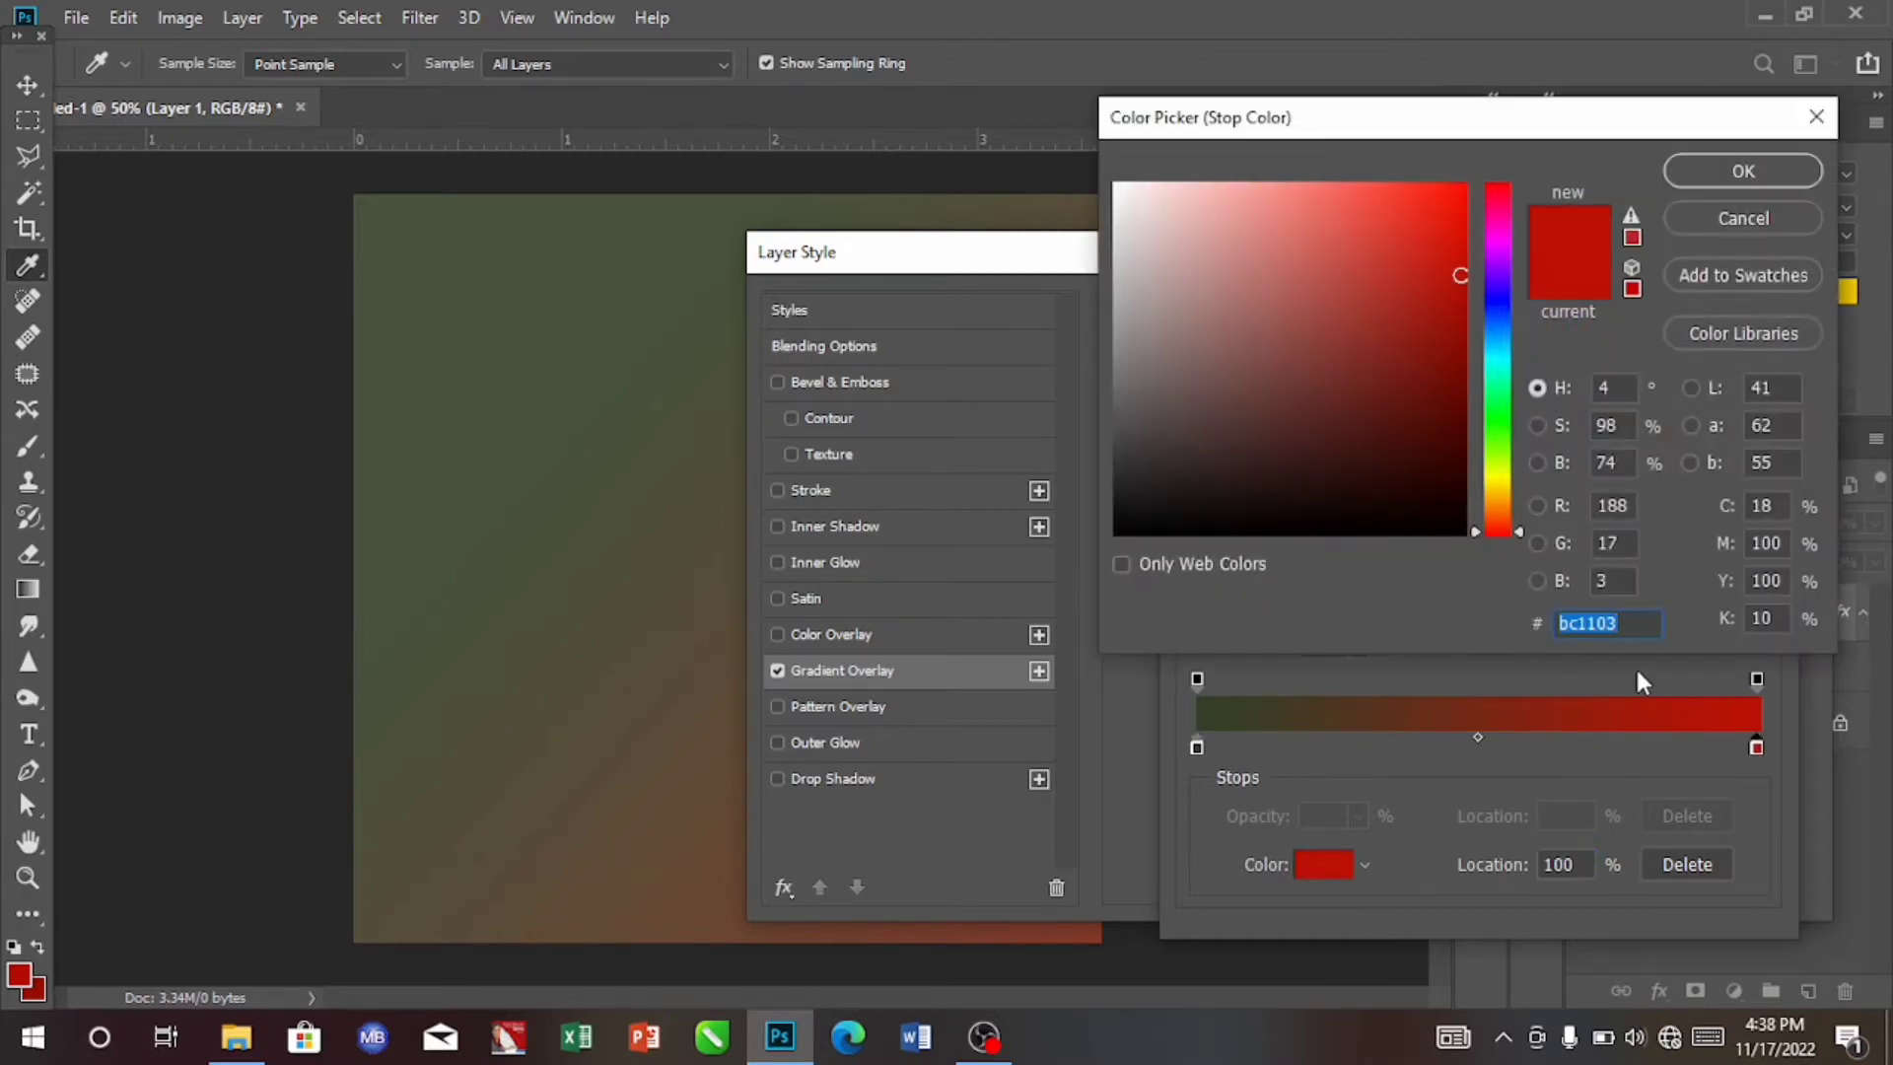
key("BackSpace")
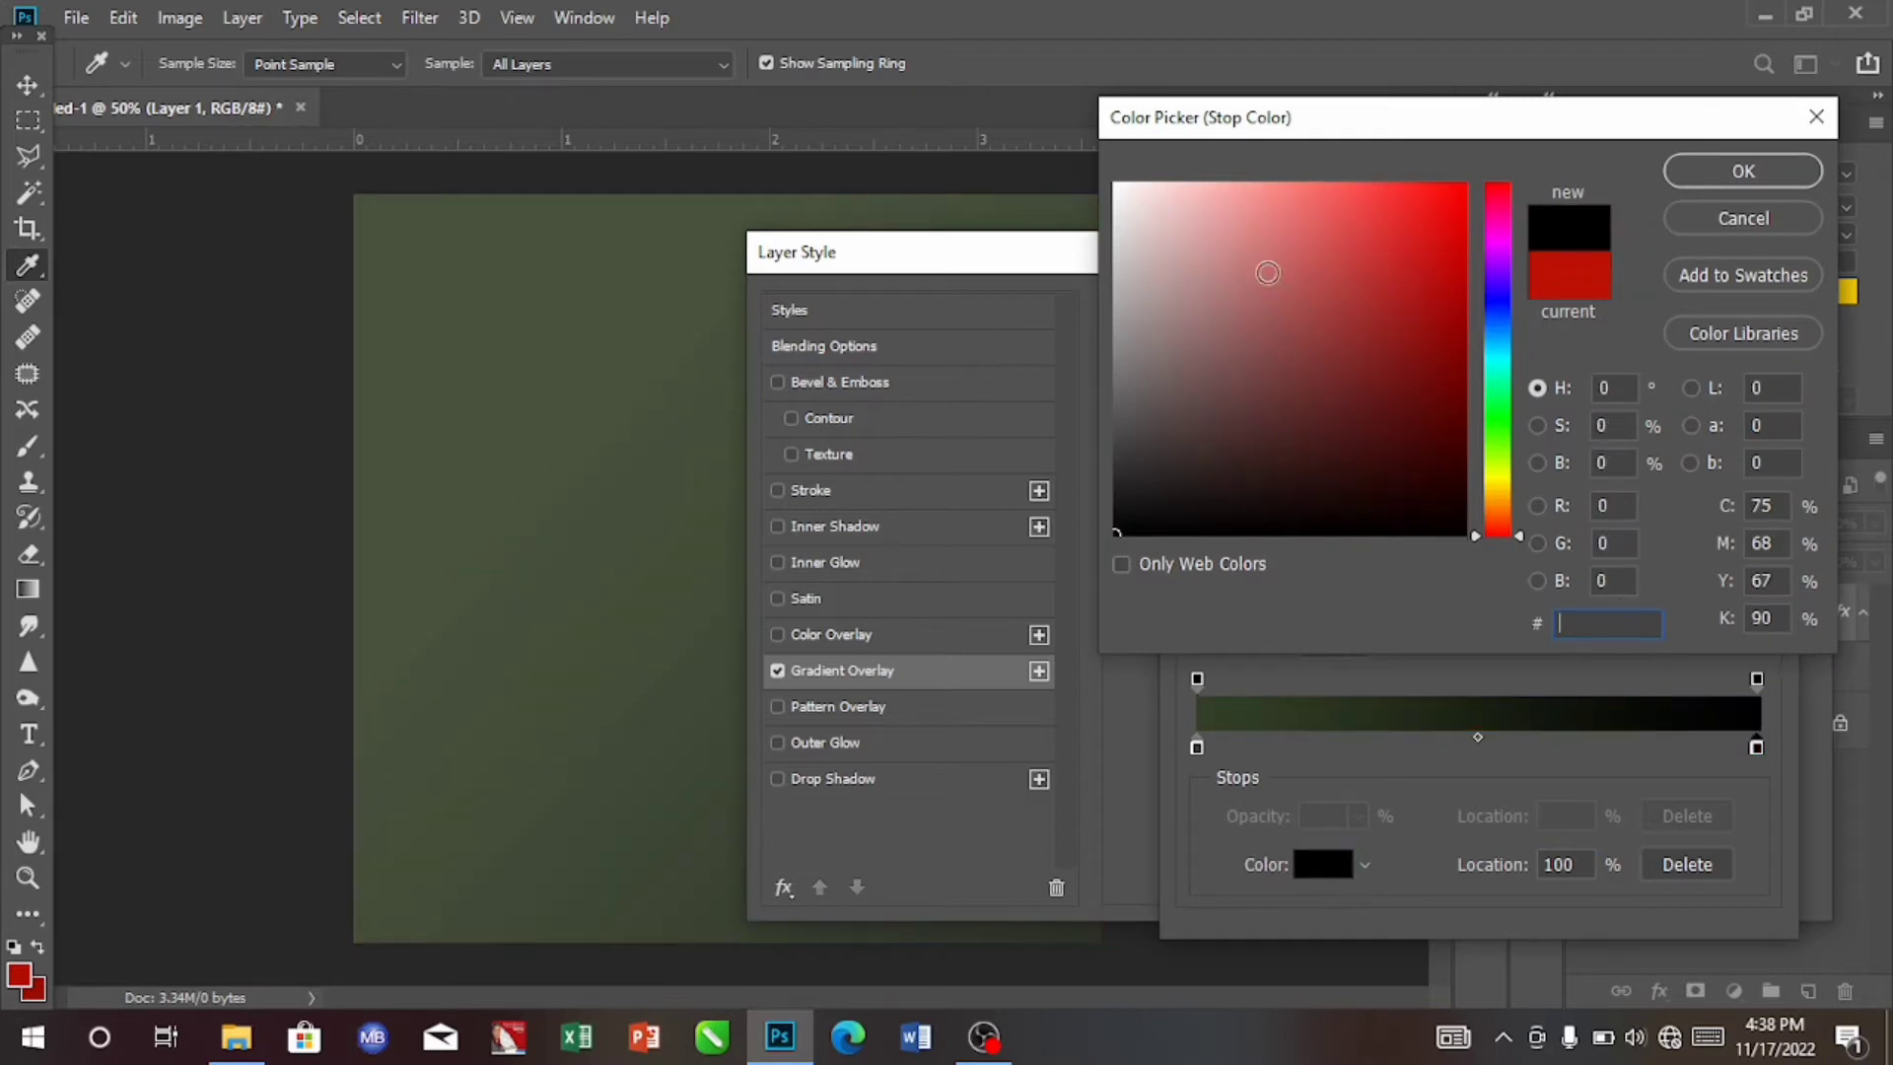
type("b53030")
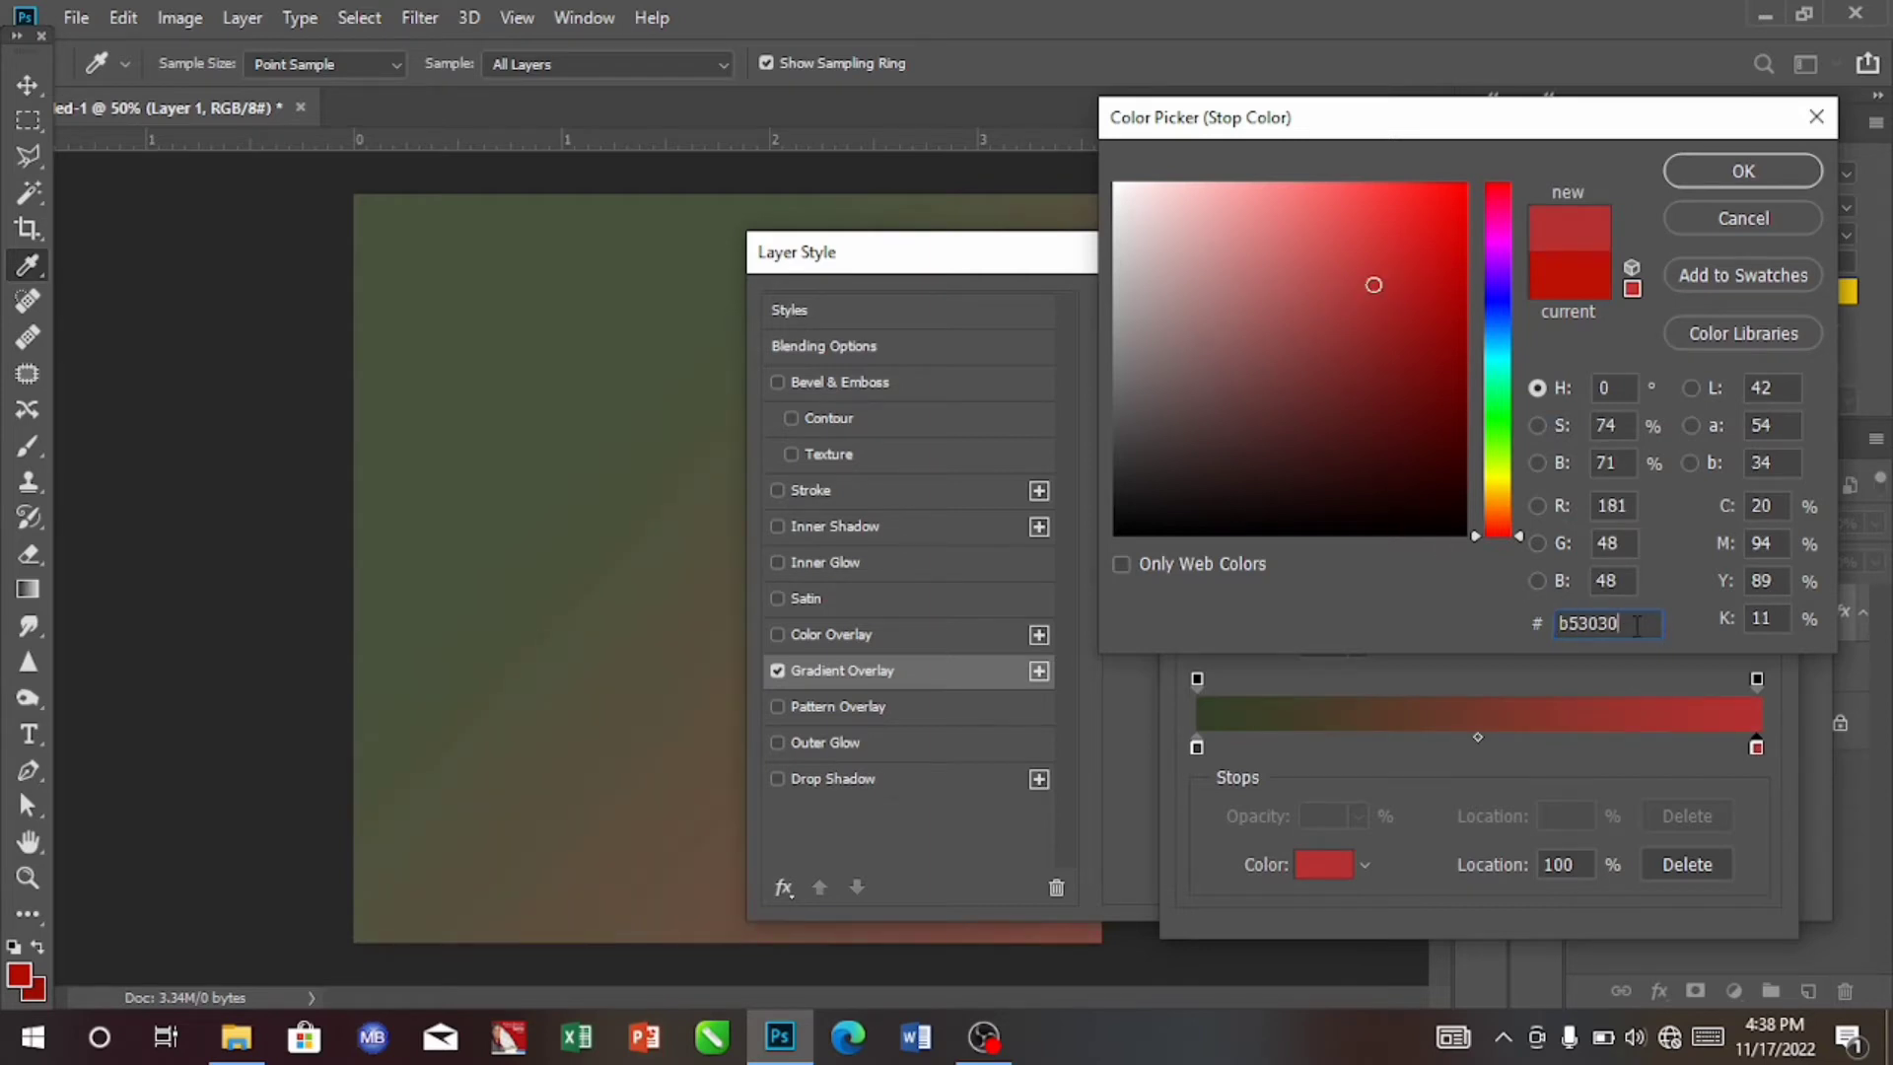
key("BackSpace")
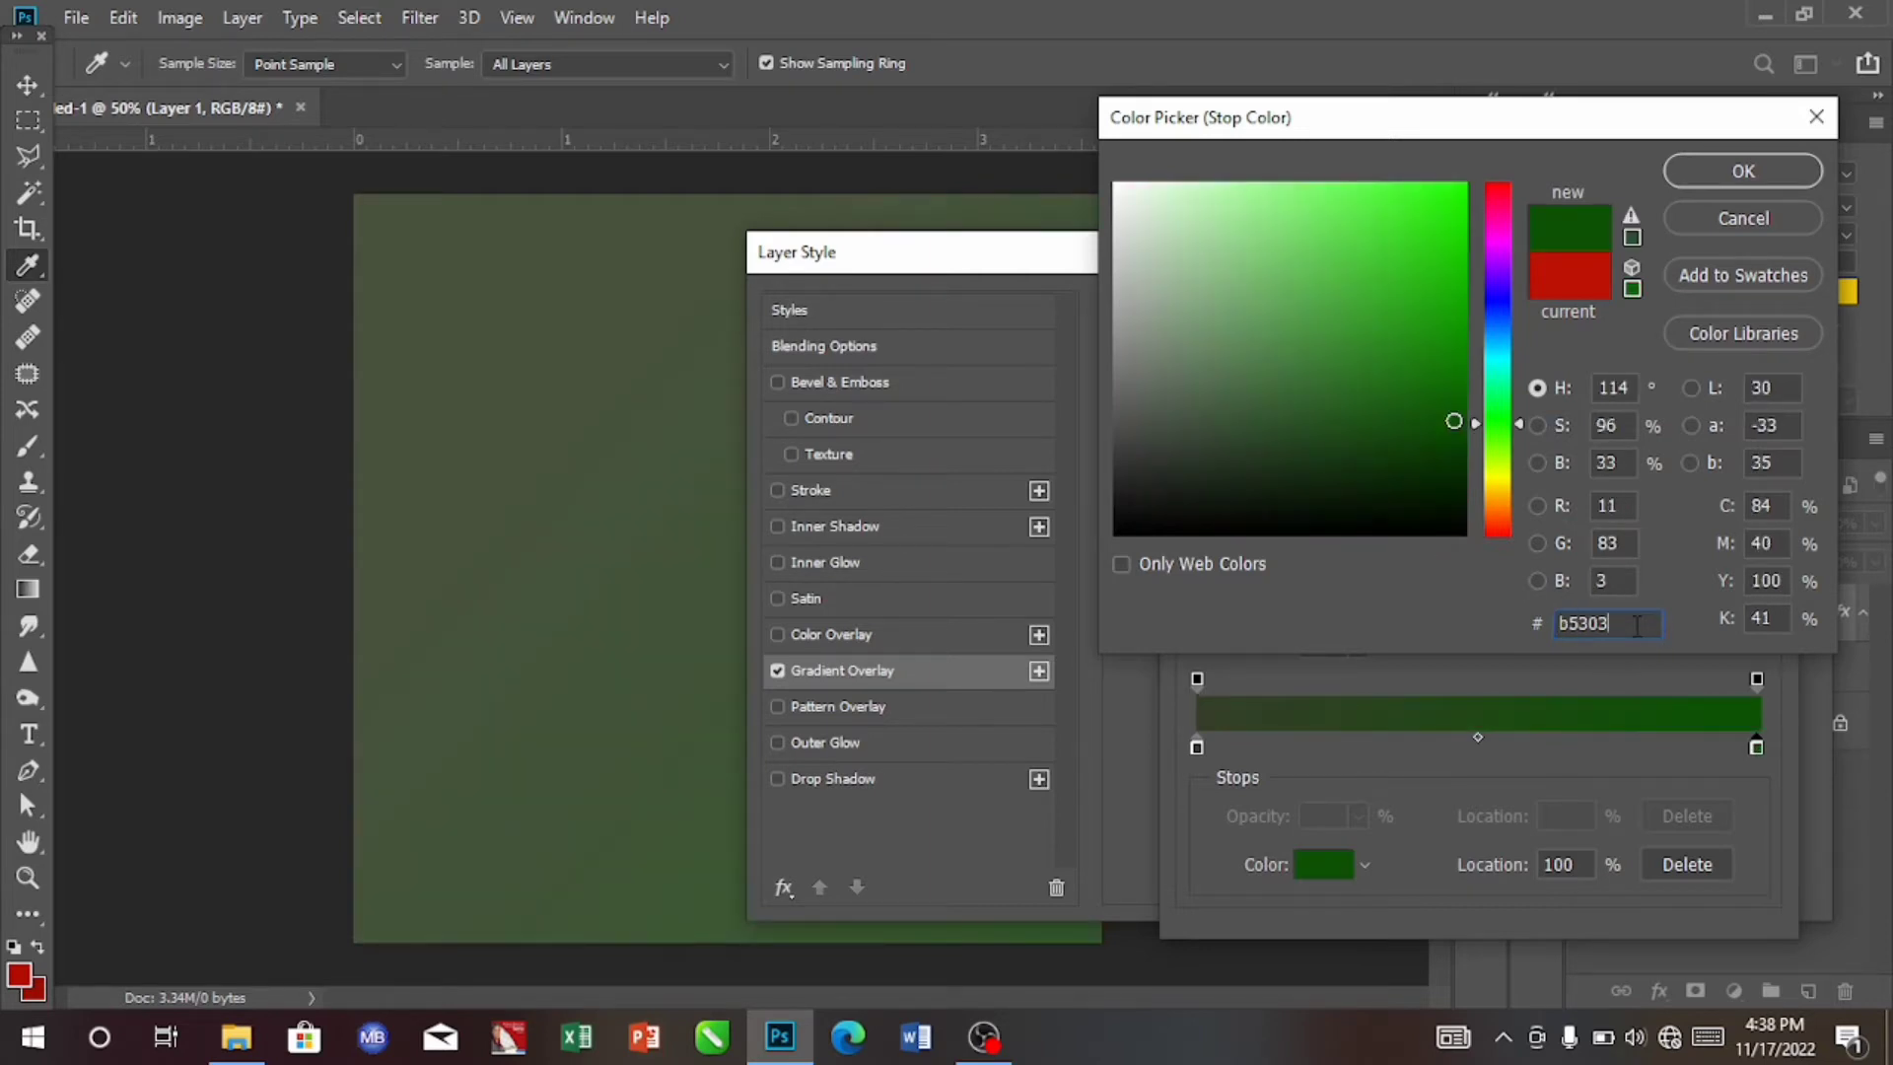
key("BackSpace")
key("BackSpace")
key("BackSpace")
key("BackSpace")
key("BackSpace")
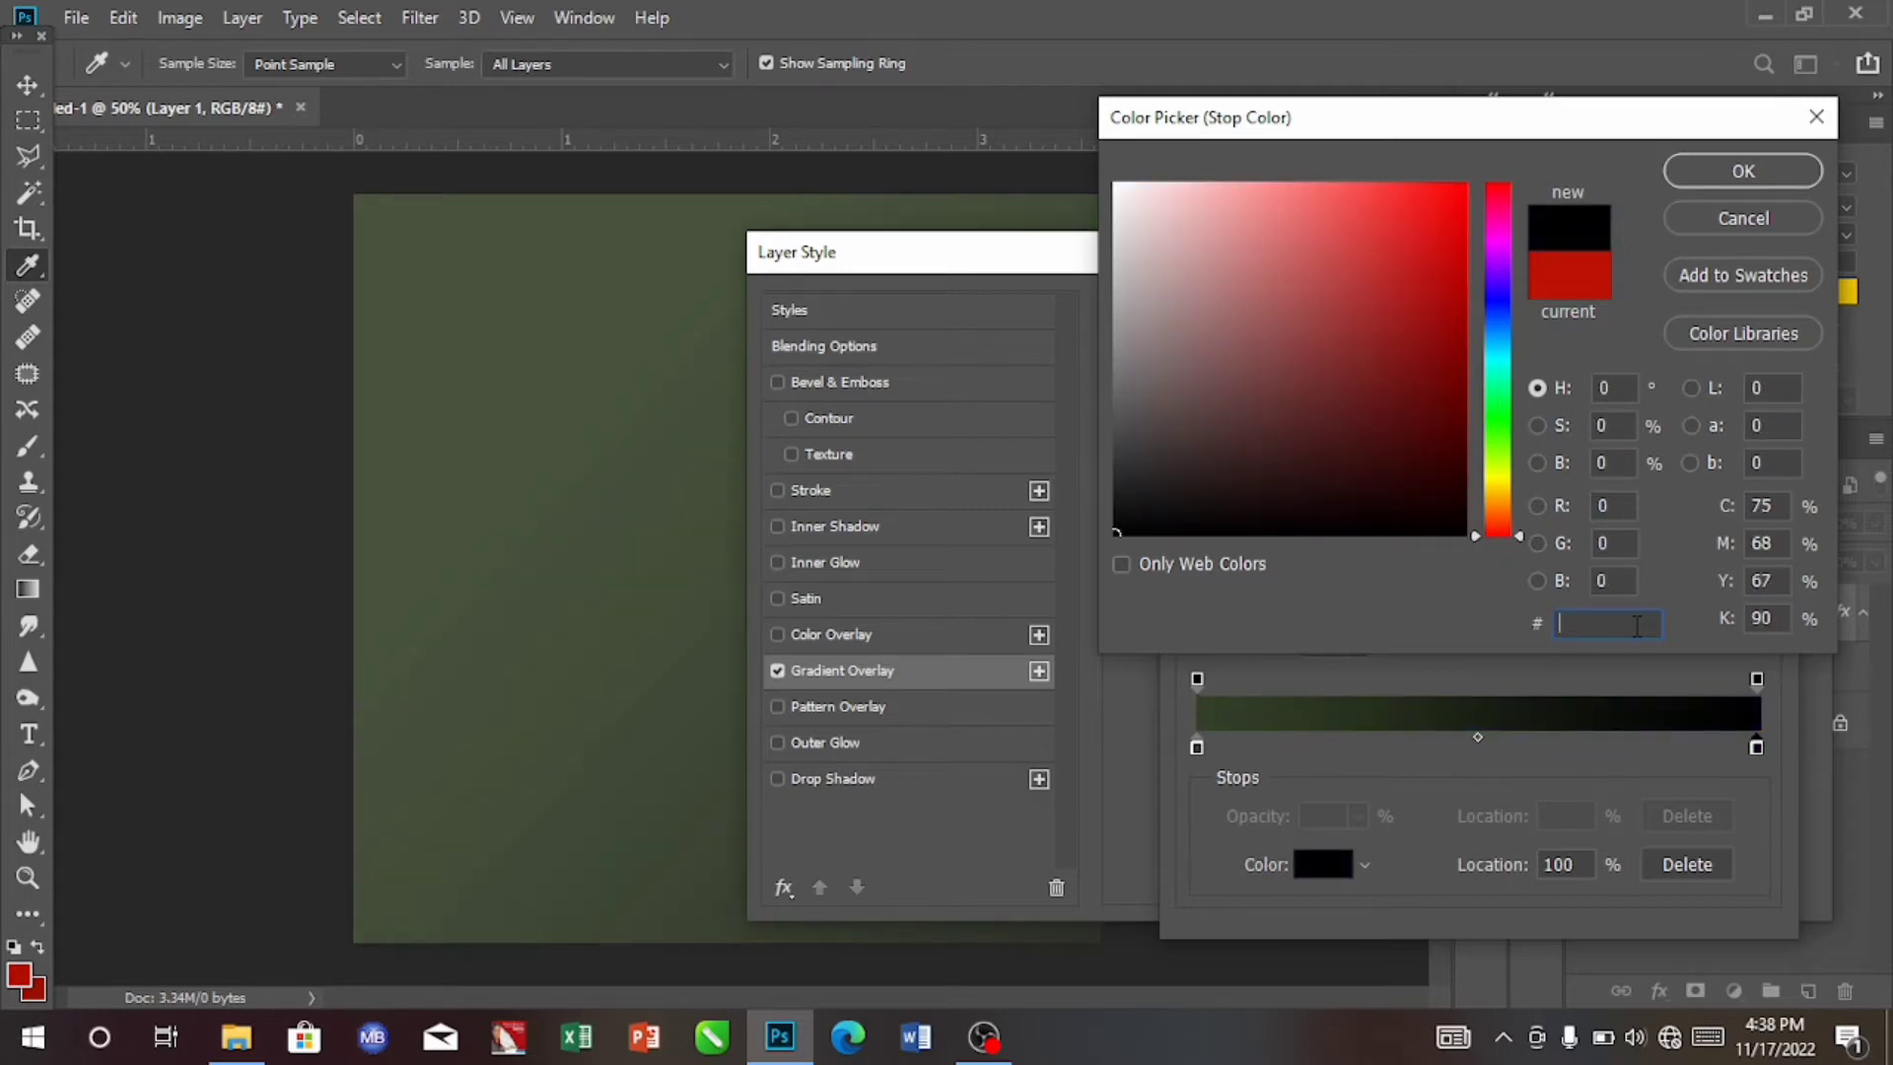
Set the gradient's end stop color to hex 7db408 and accept the edited gradient.
type("7")
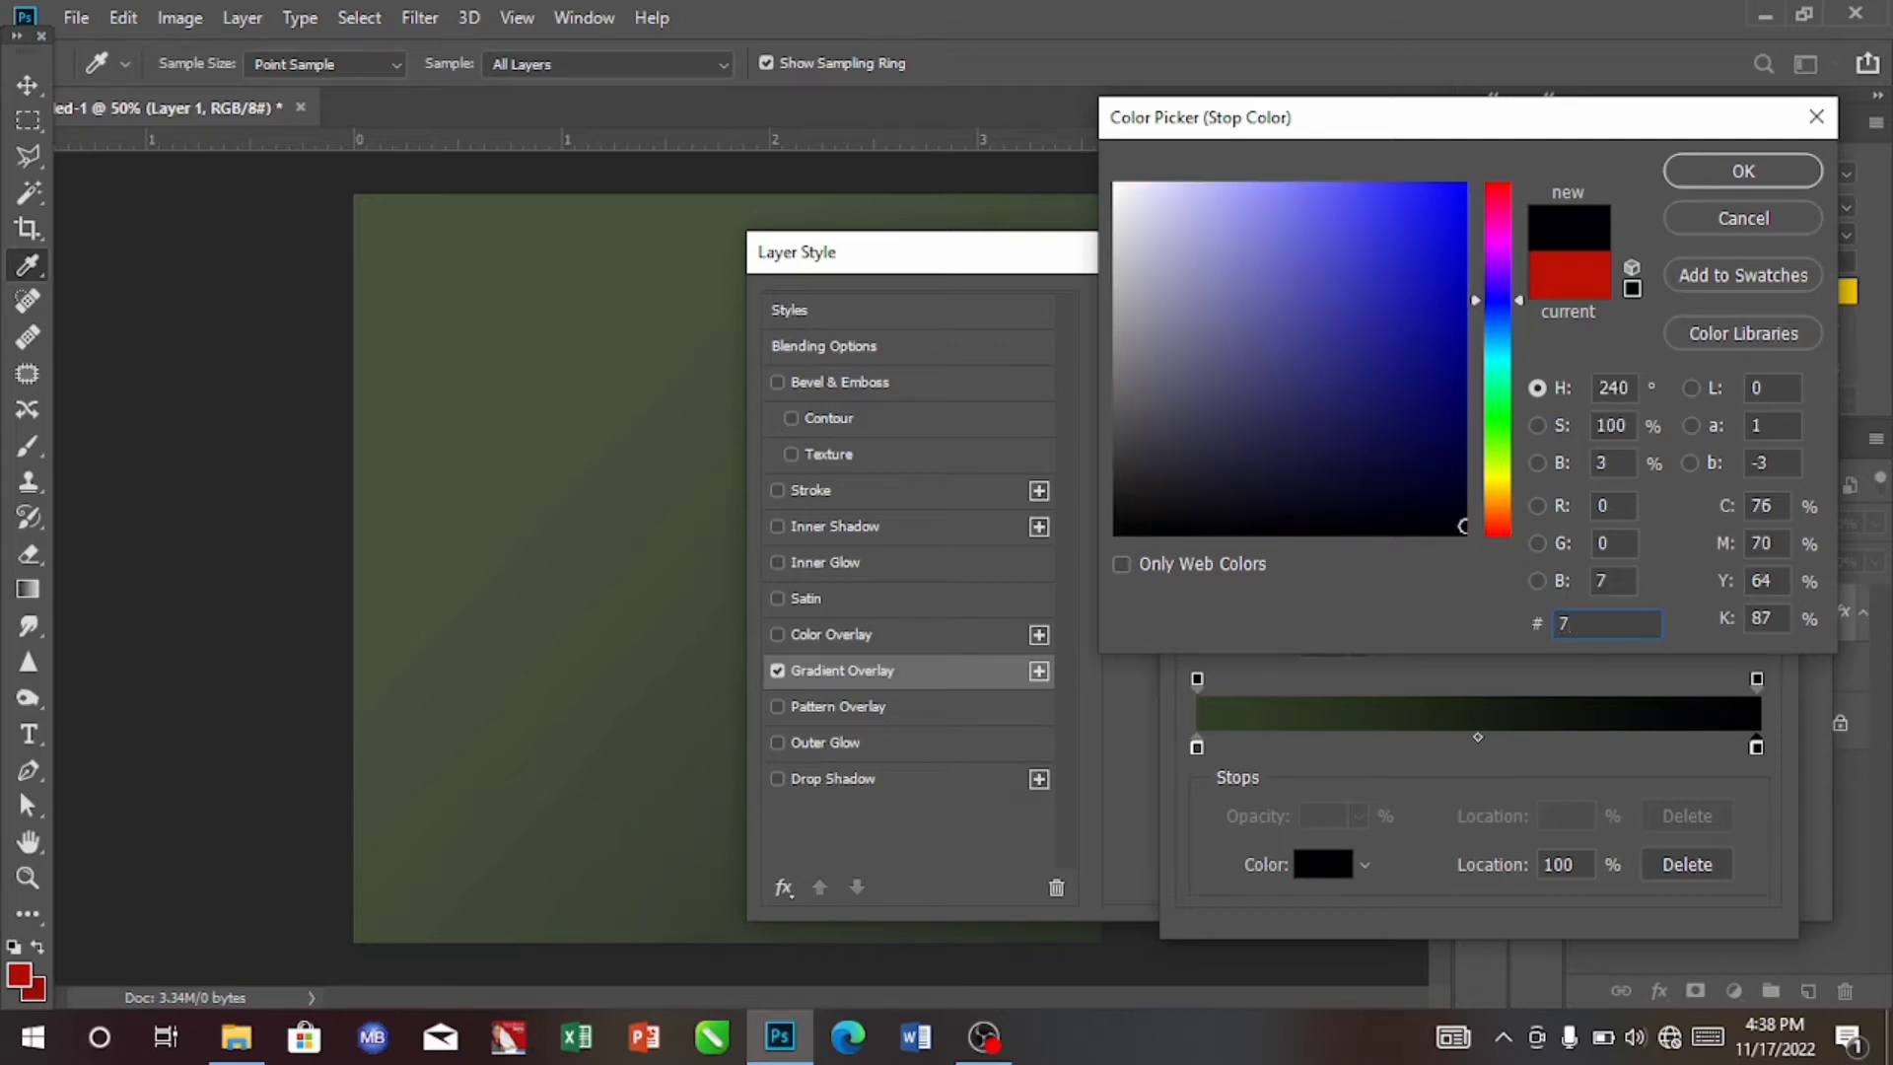
type("db")
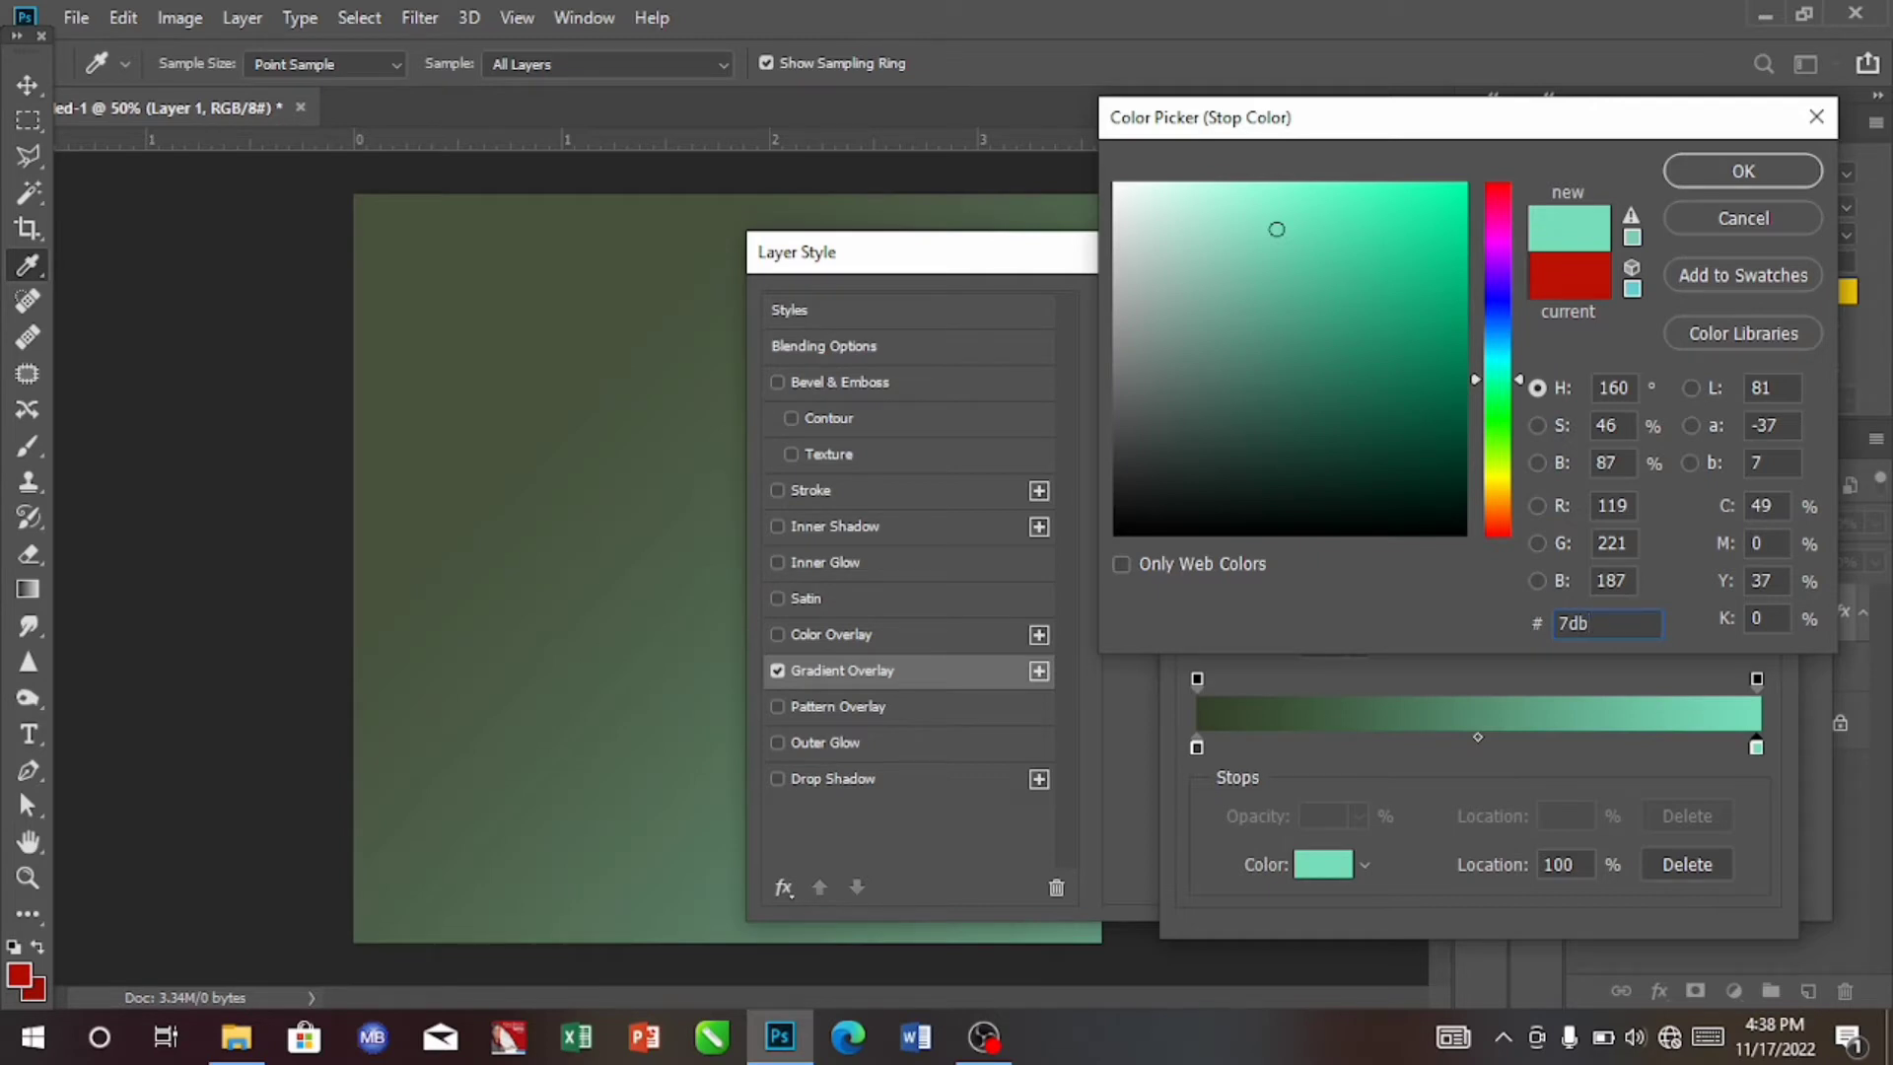
type("408")
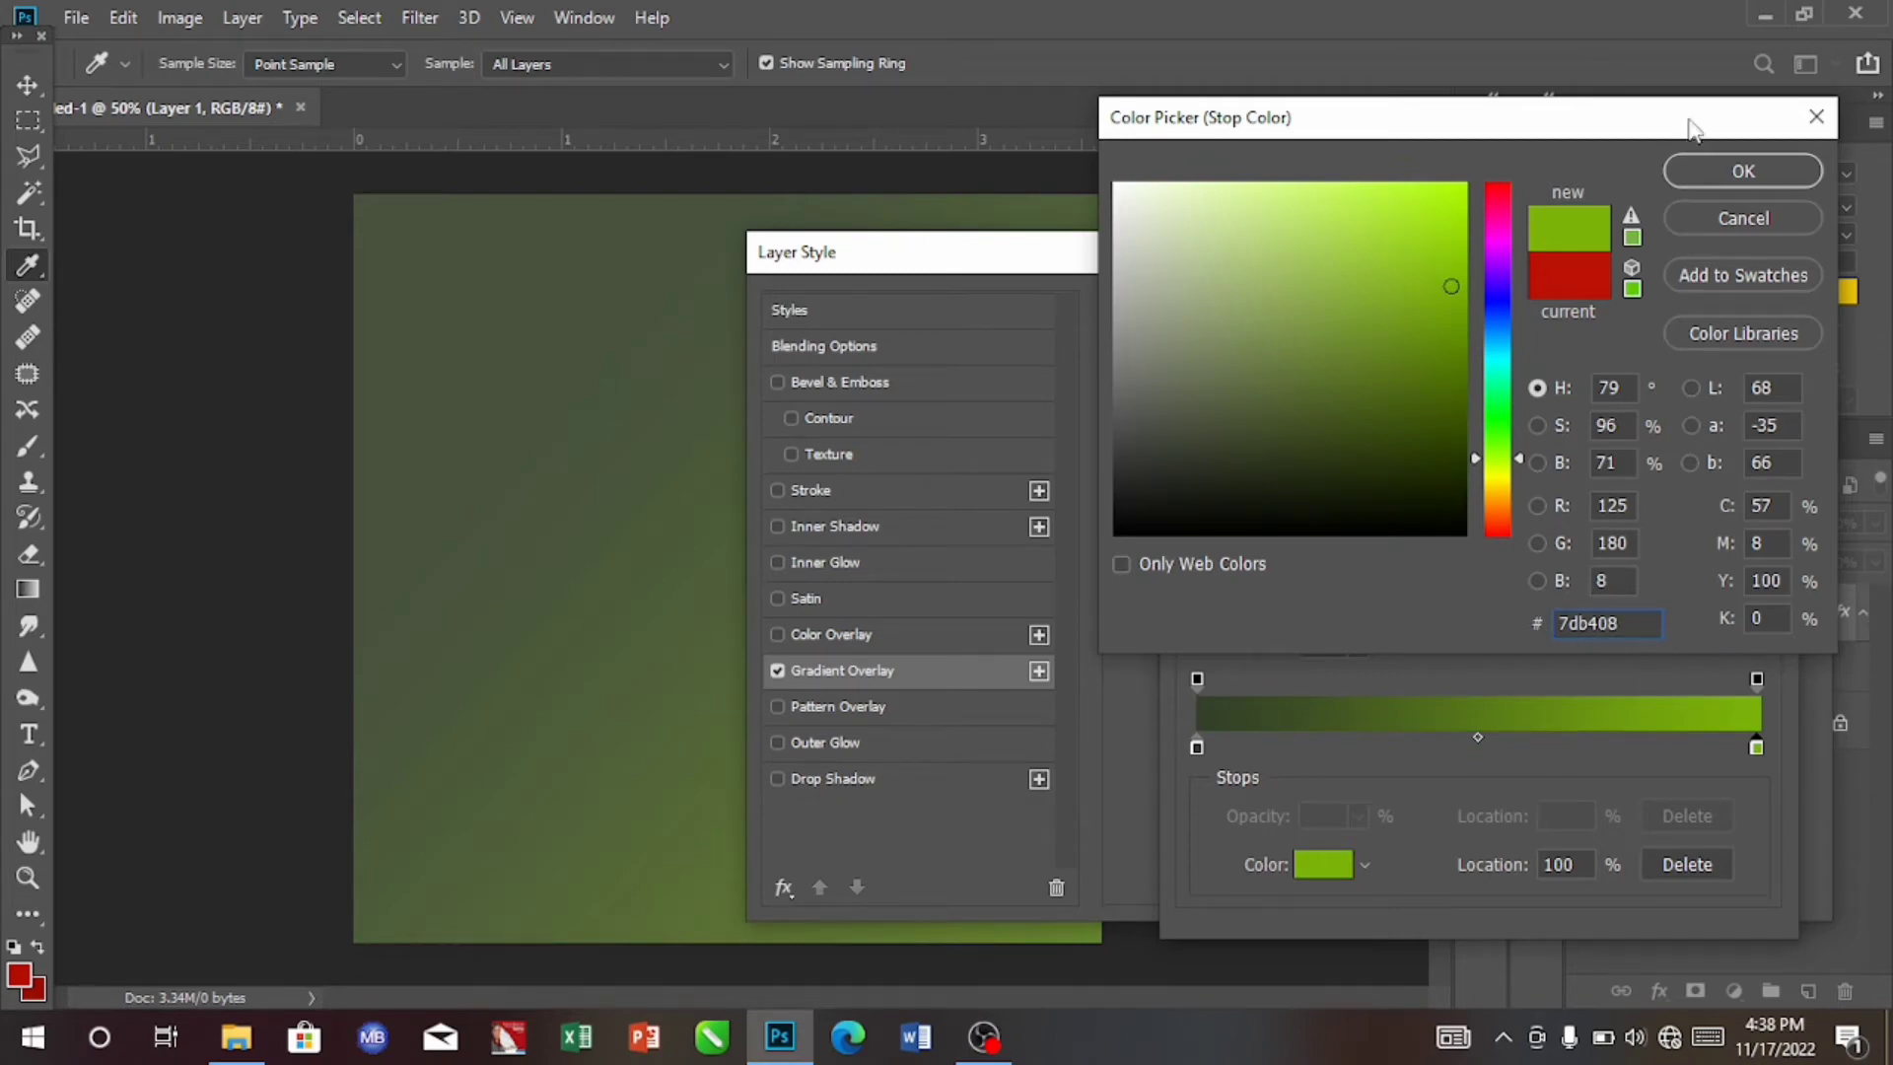
left_click(1719, 157)
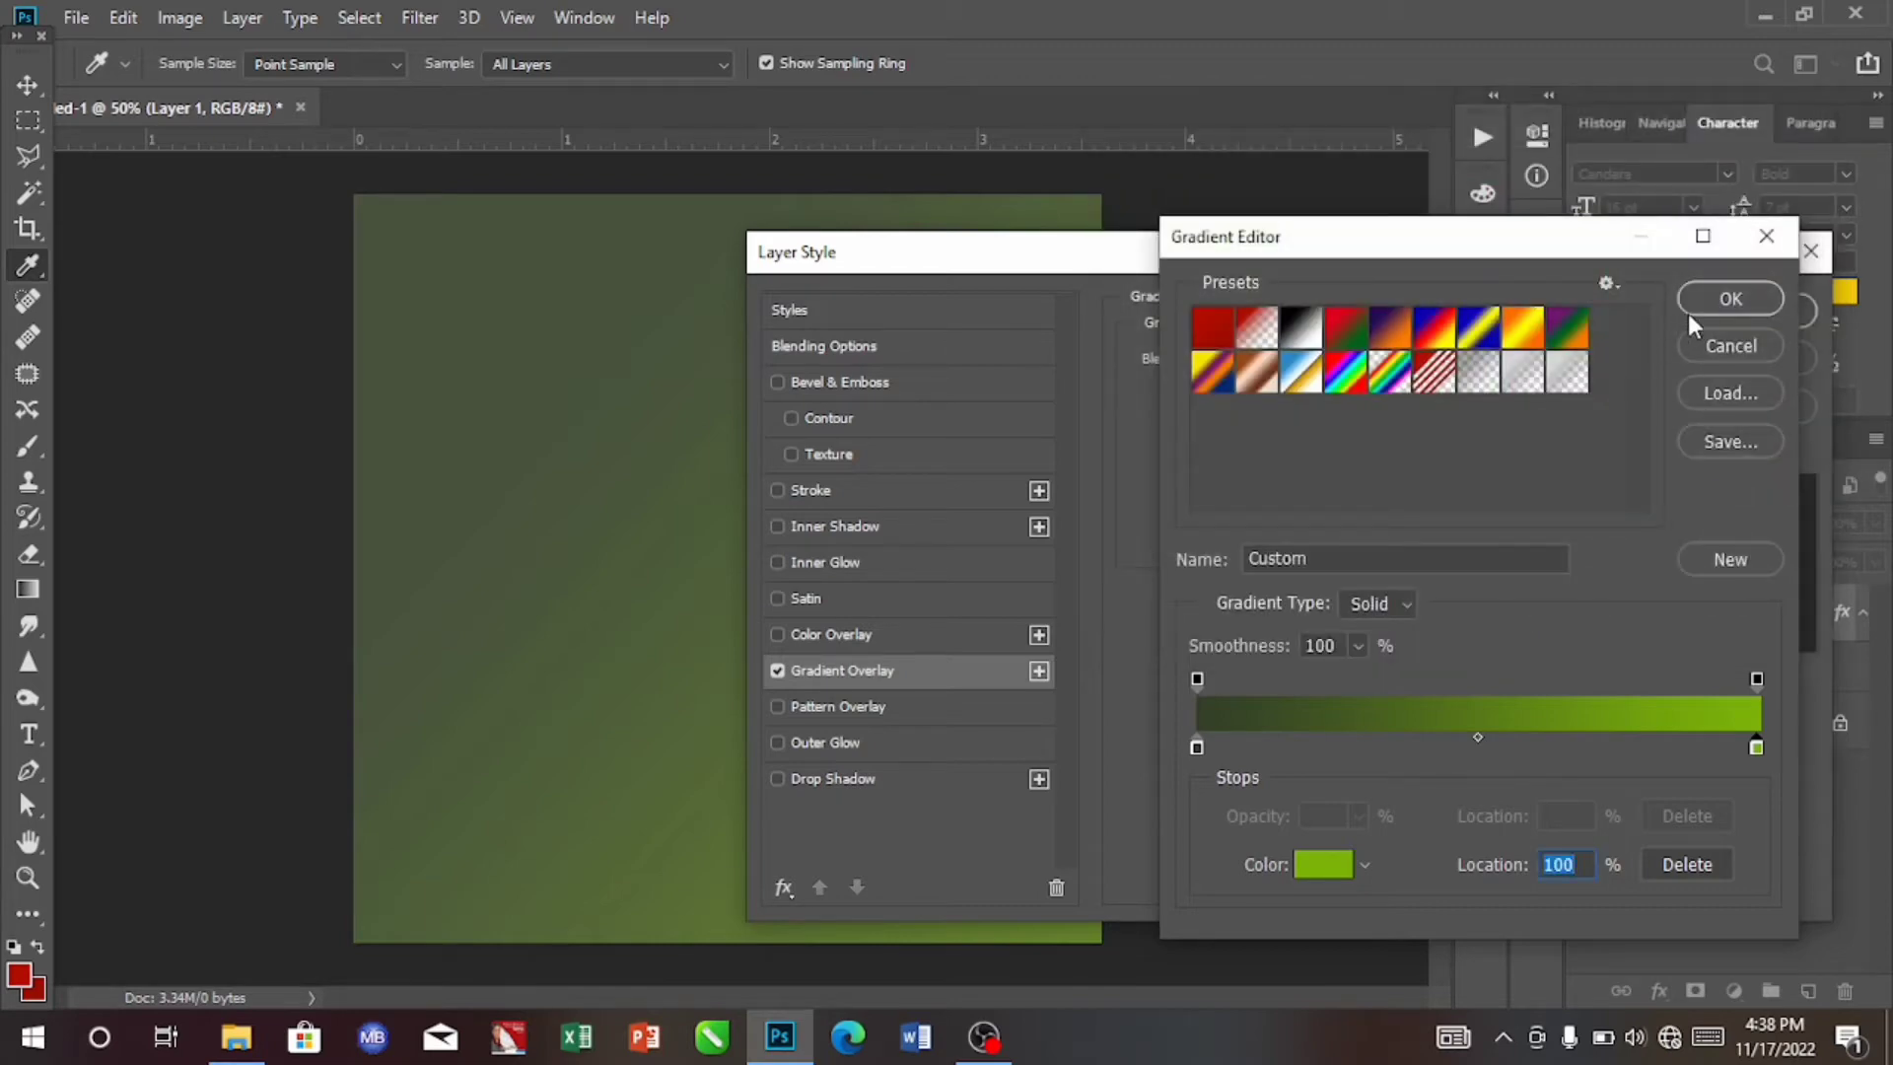
left_click(1707, 302)
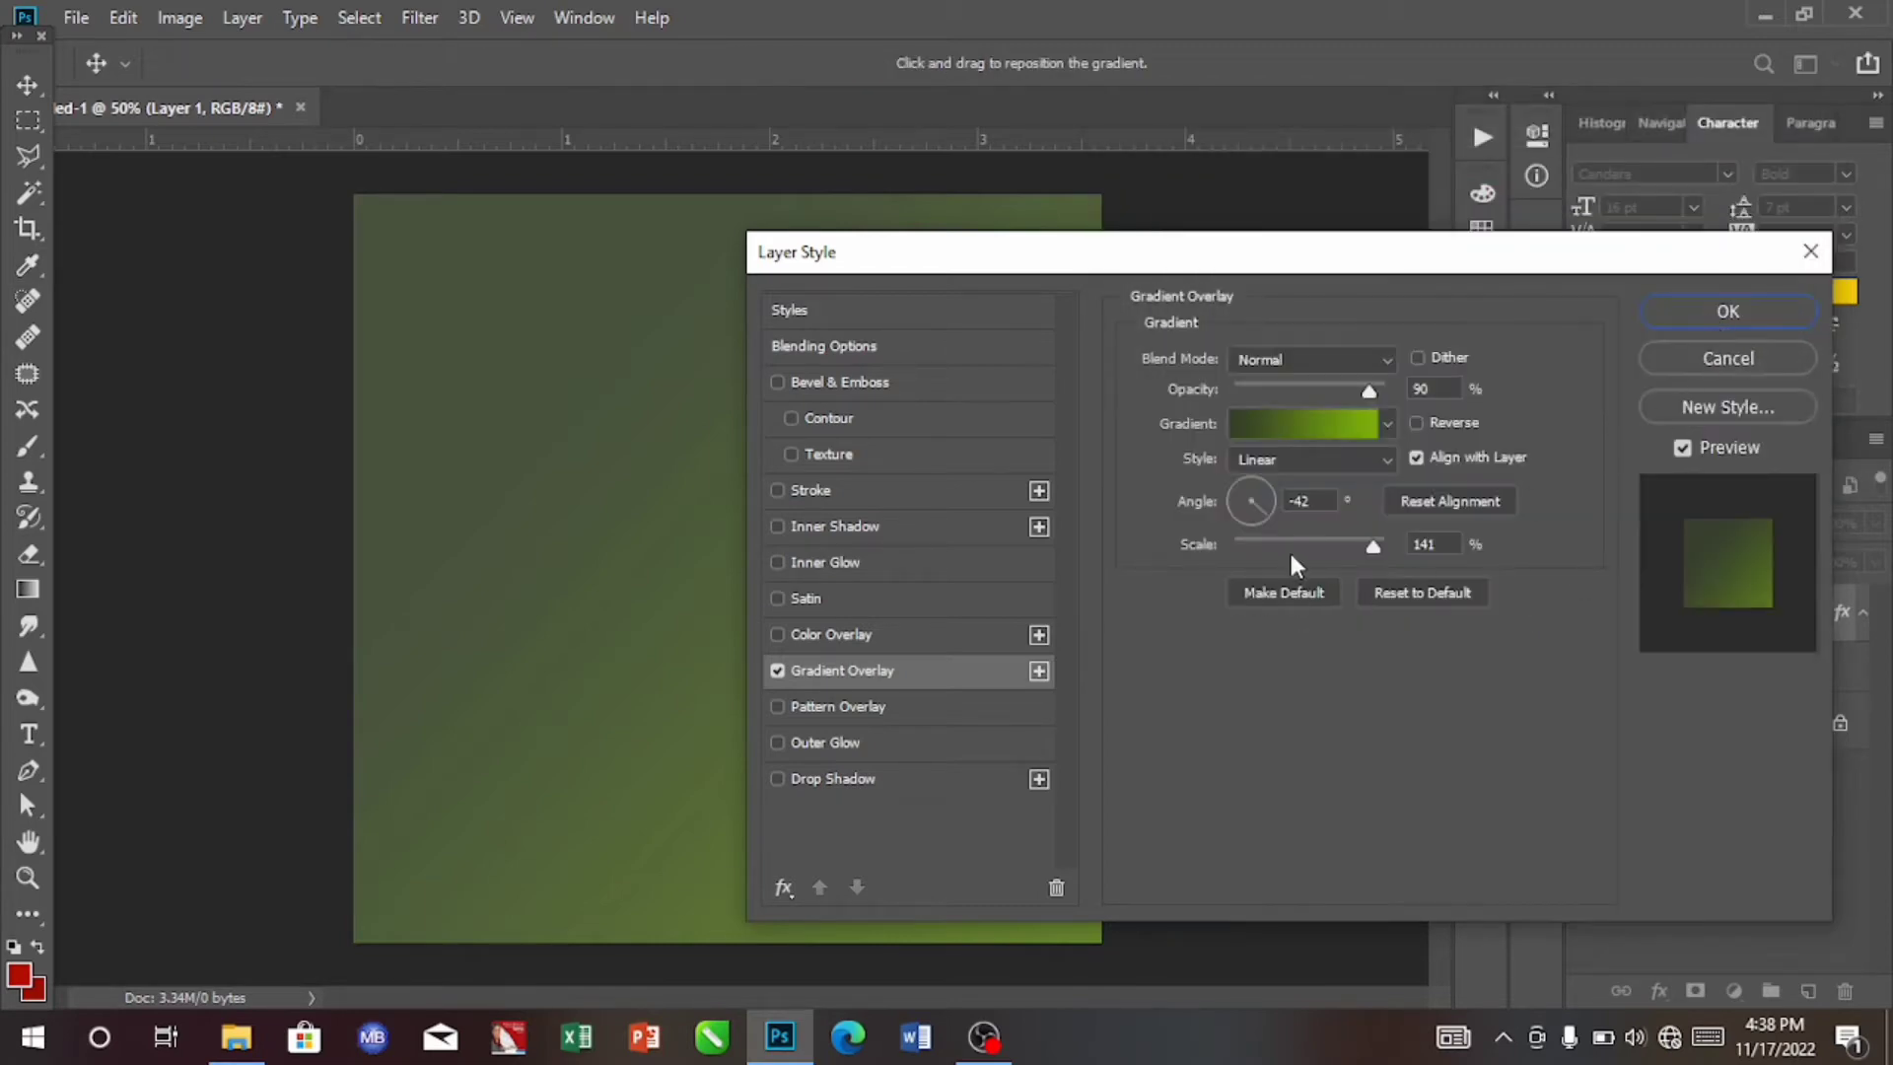
Change the gradient overlay to the Radial style, reverse its colors and reduce its scale to 105%.
left_click(1380, 460)
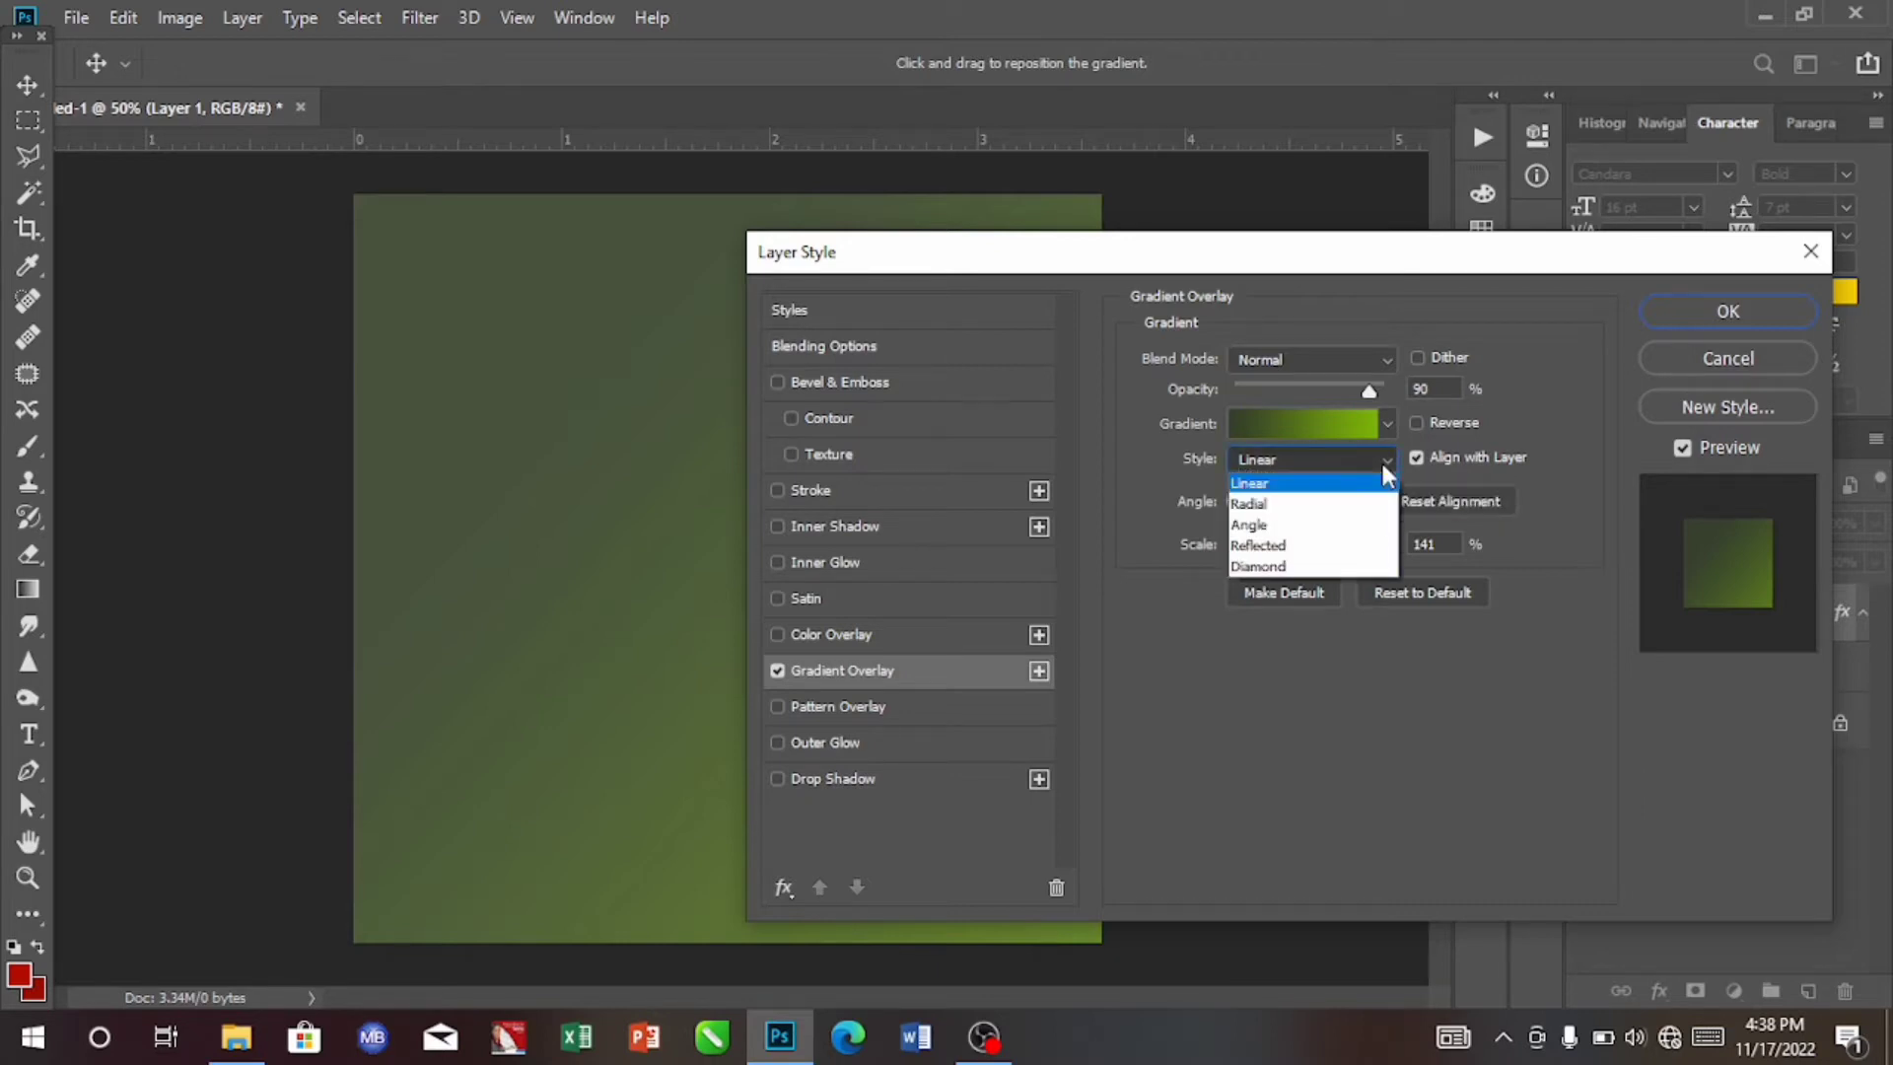
left_click(1291, 504)
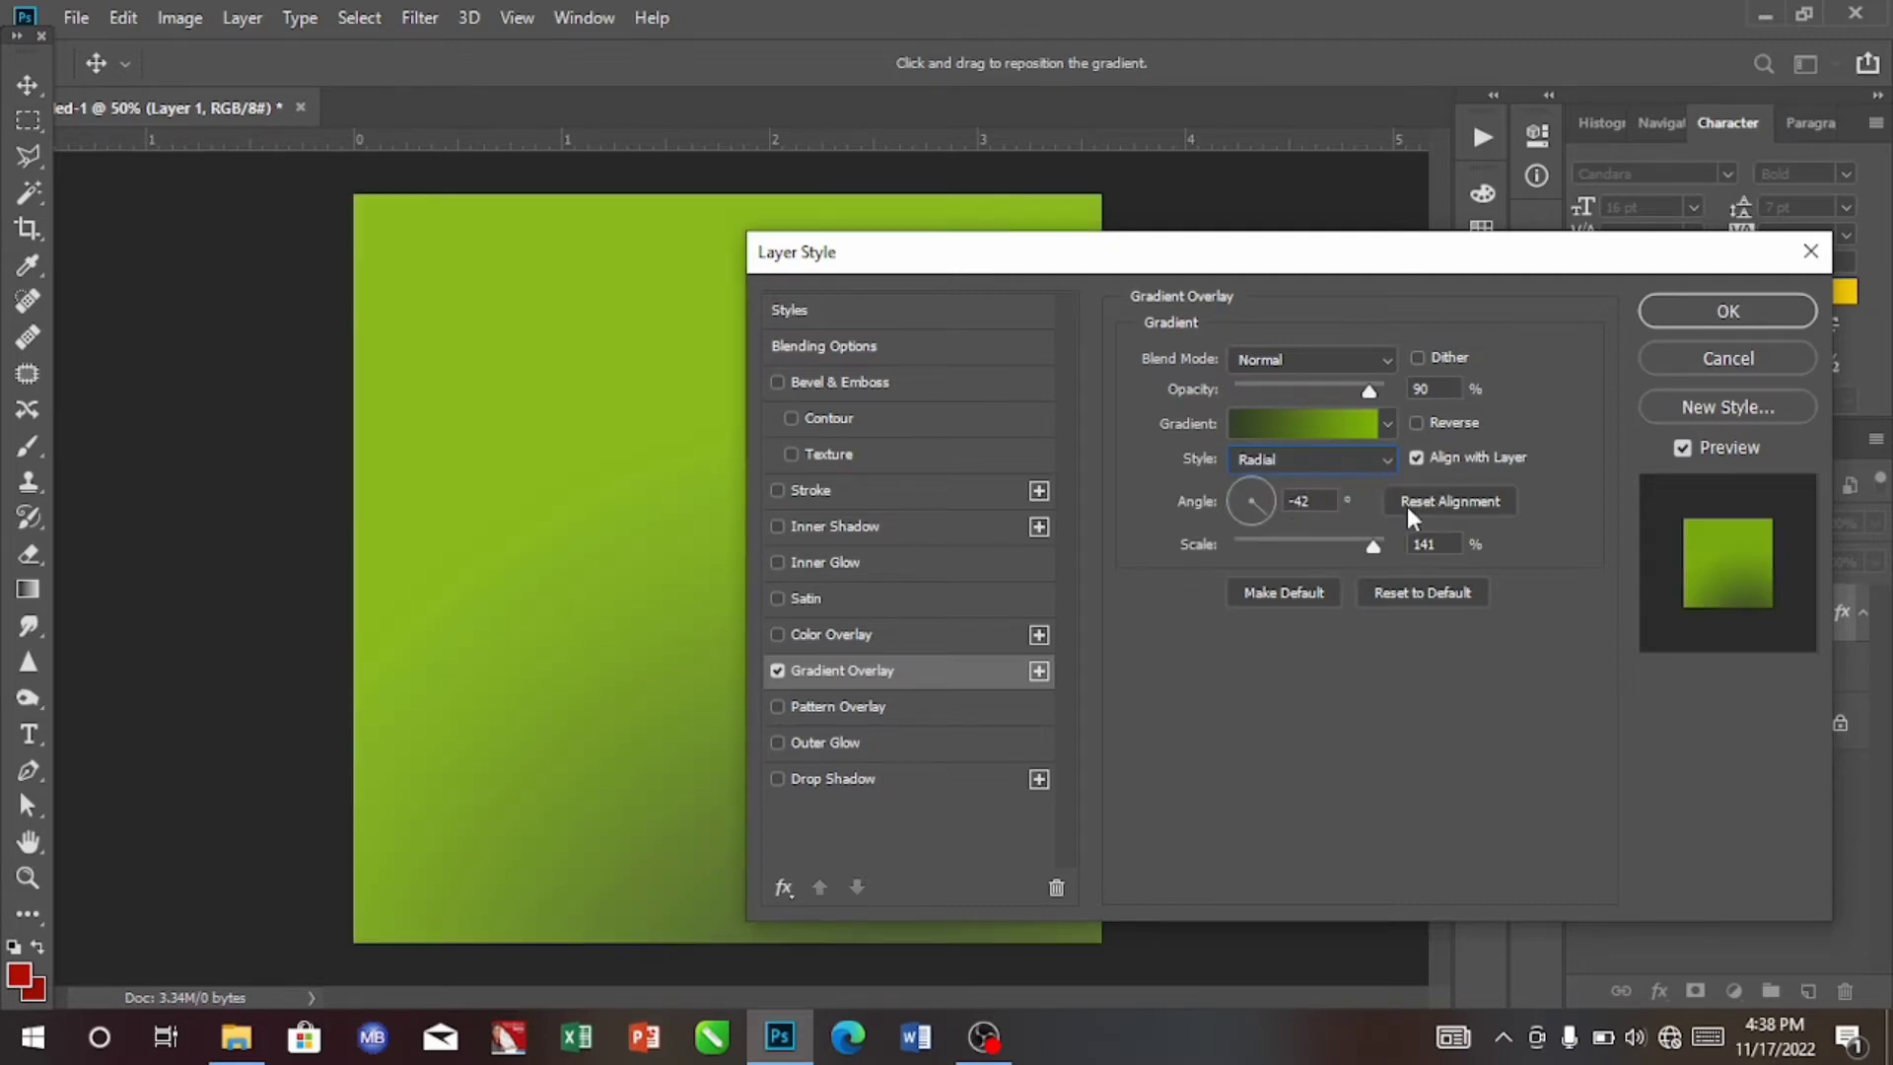
left_click(1417, 422)
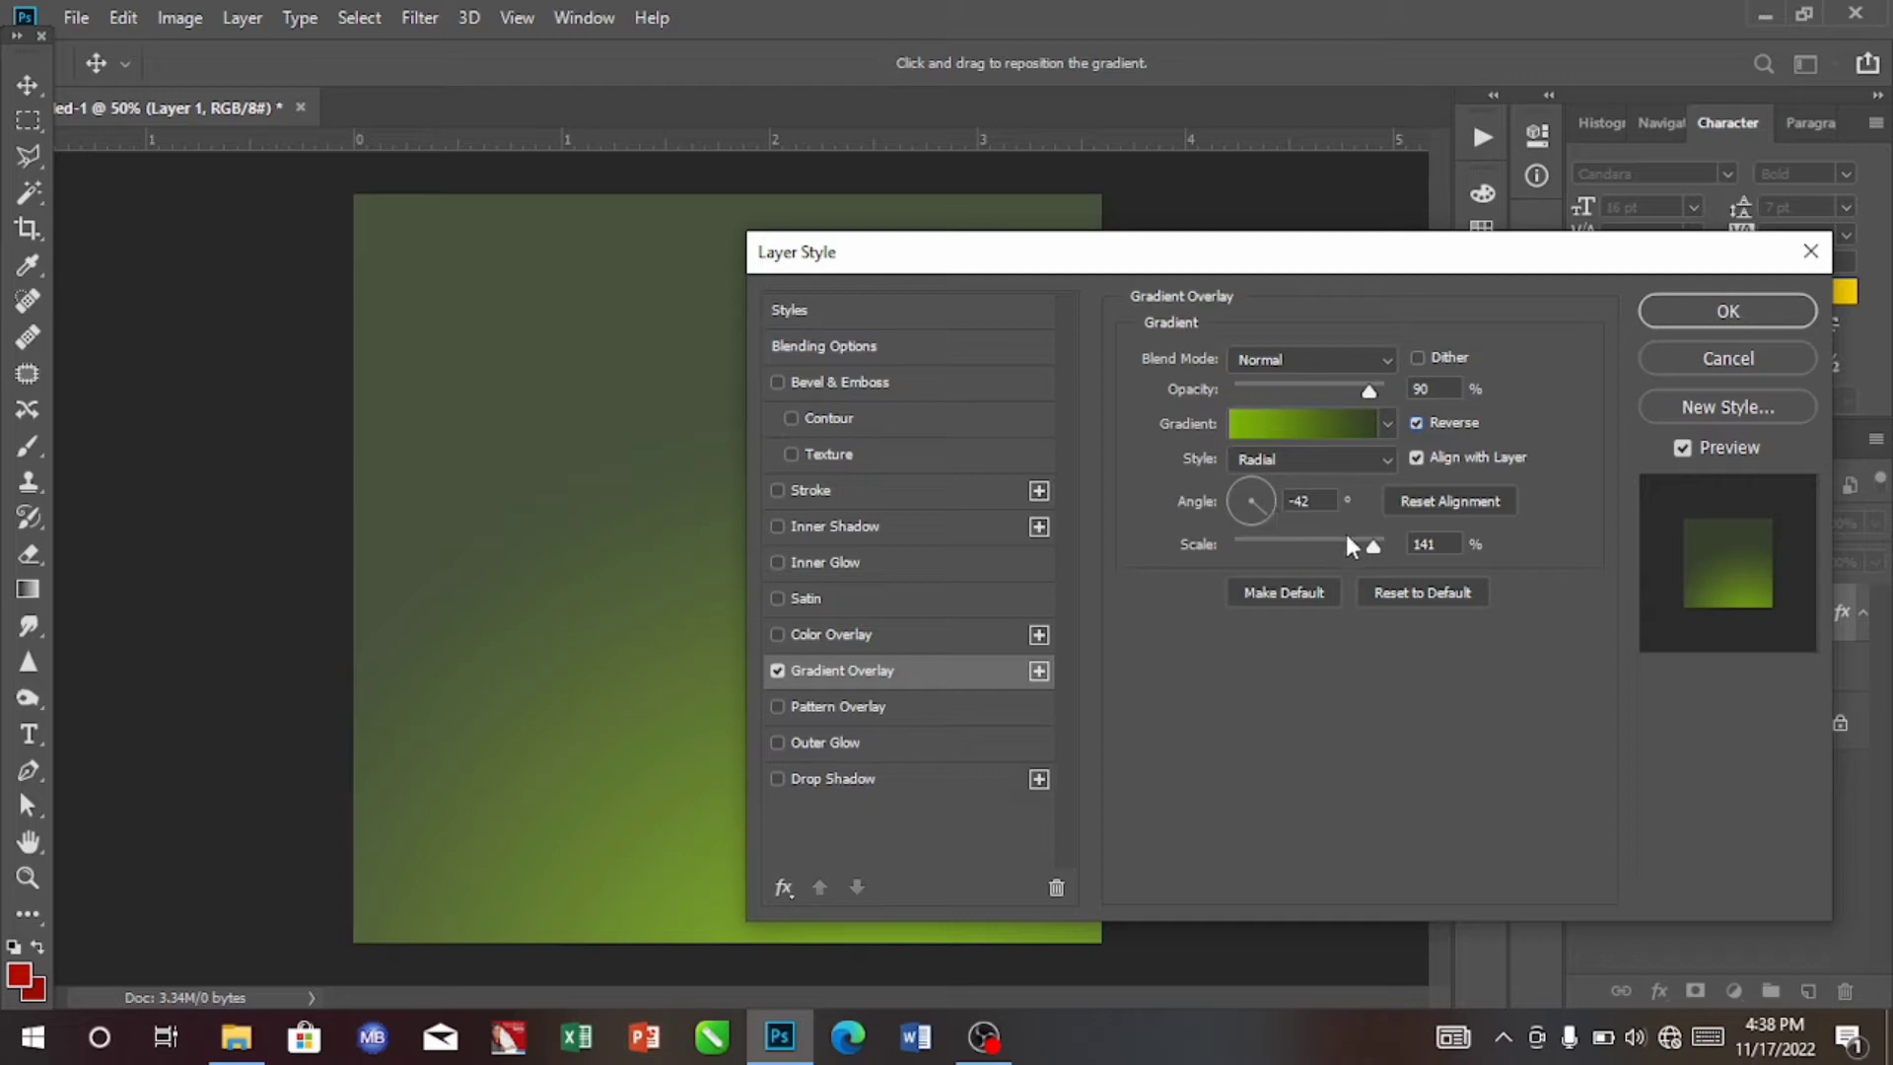
left_click_drag(1356, 540, 1332, 544)
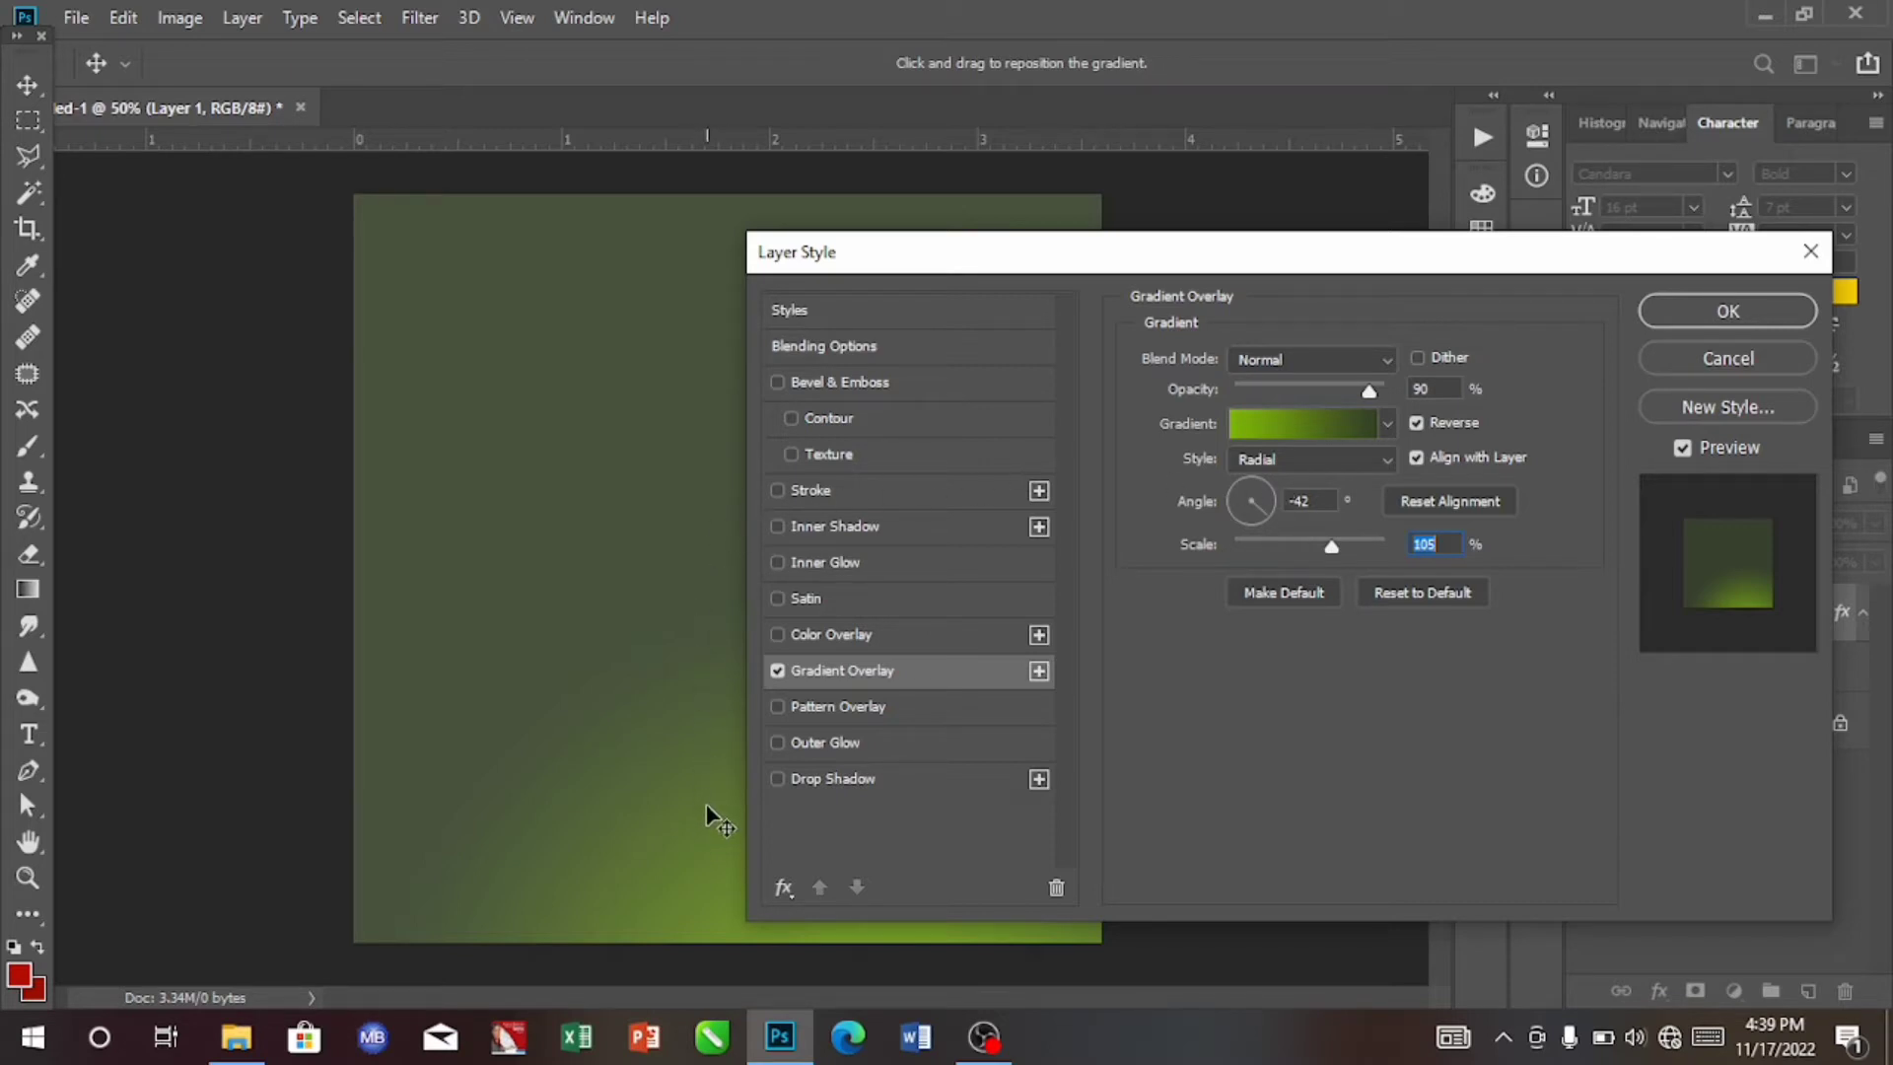
Reposition the radial gradient so its bright green center sits near the middle of the canvas.
left_click_drag(702, 797, 549, 378)
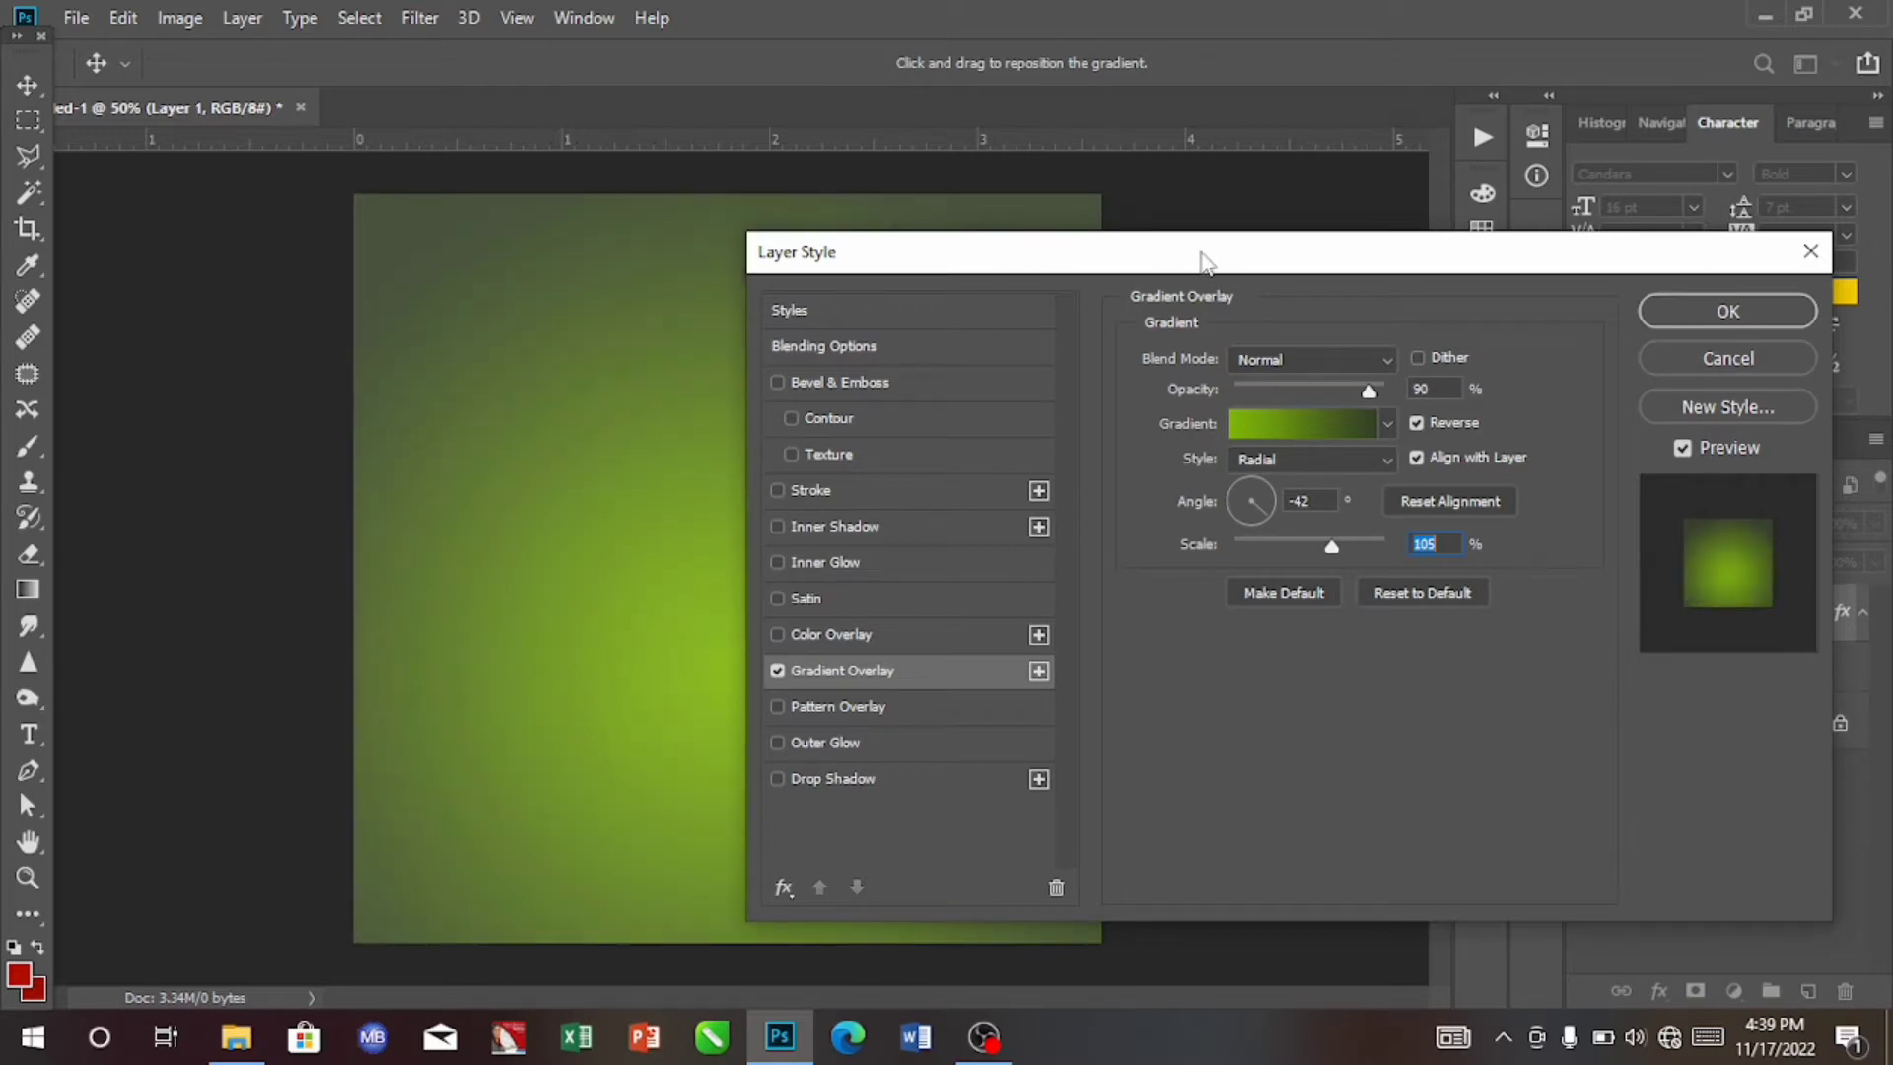
left_click_drag(1207, 258, 1479, 228)
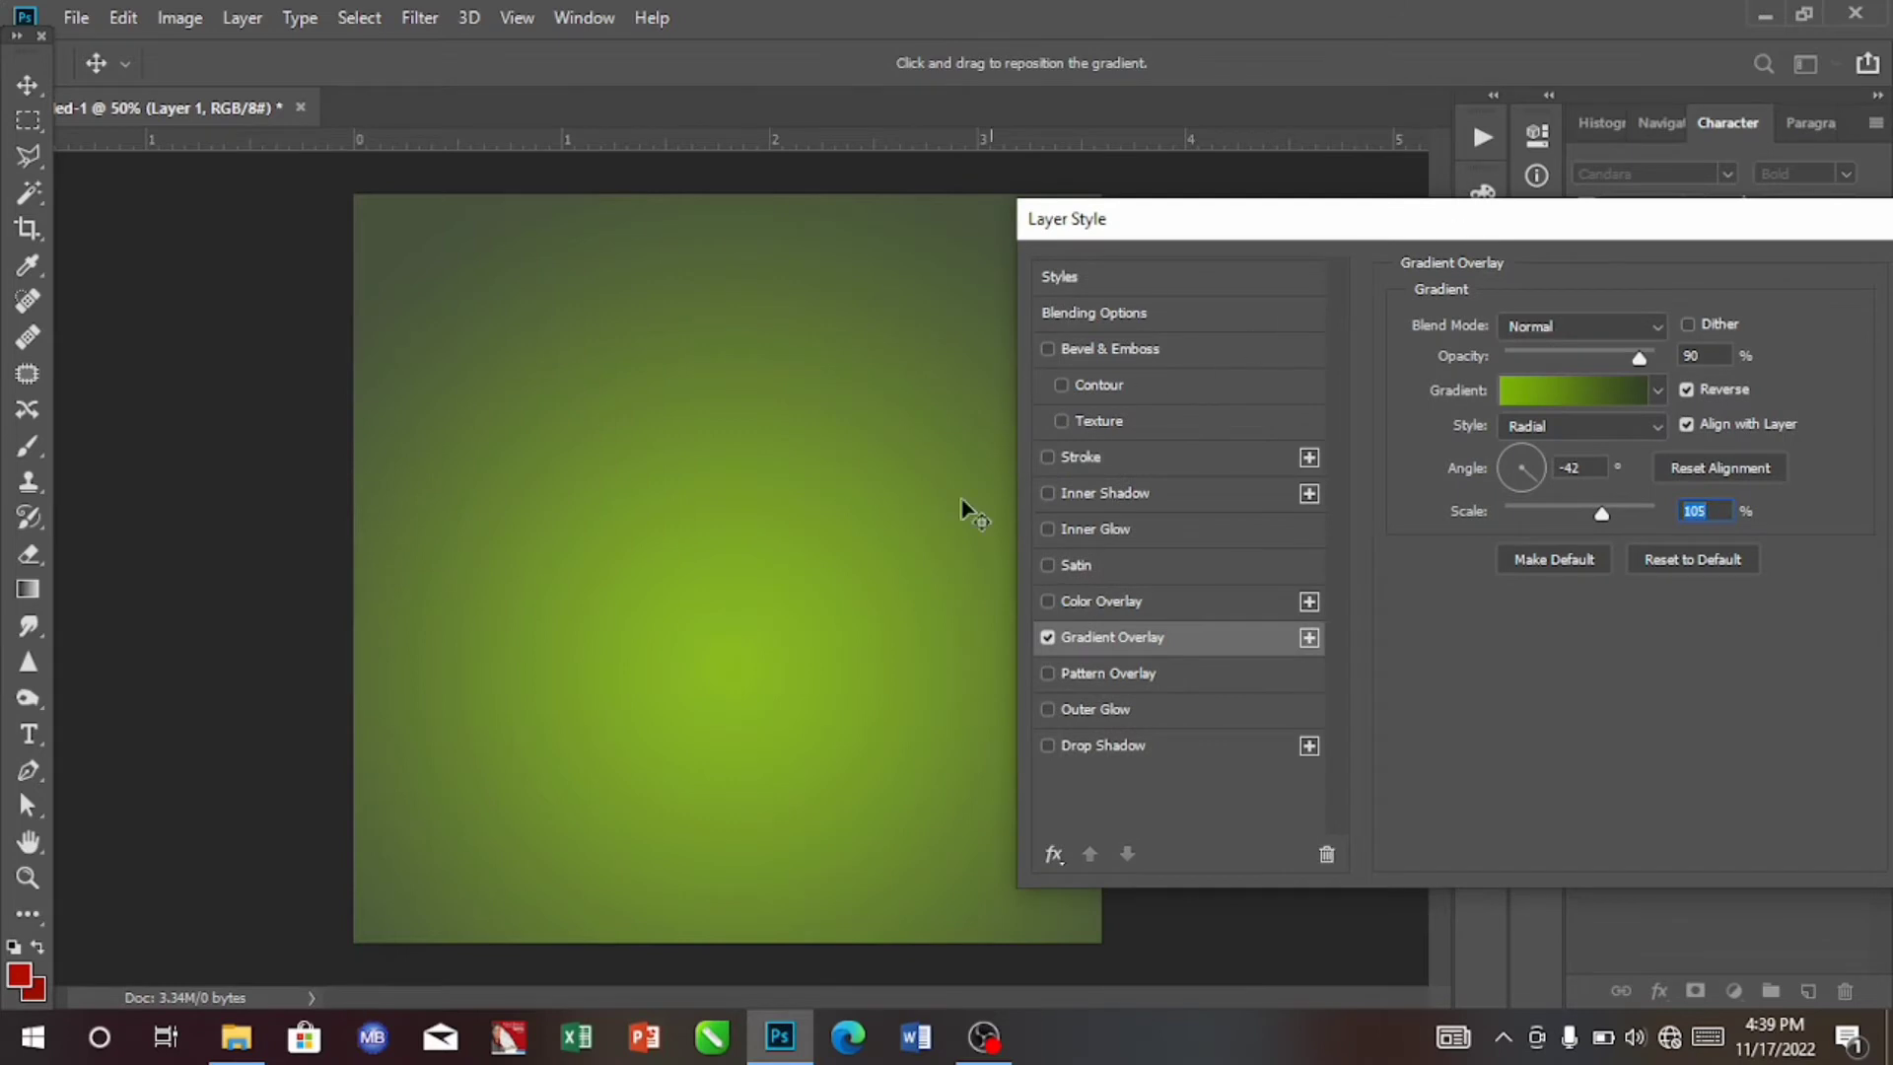
left_click_drag(767, 647, 771, 592)
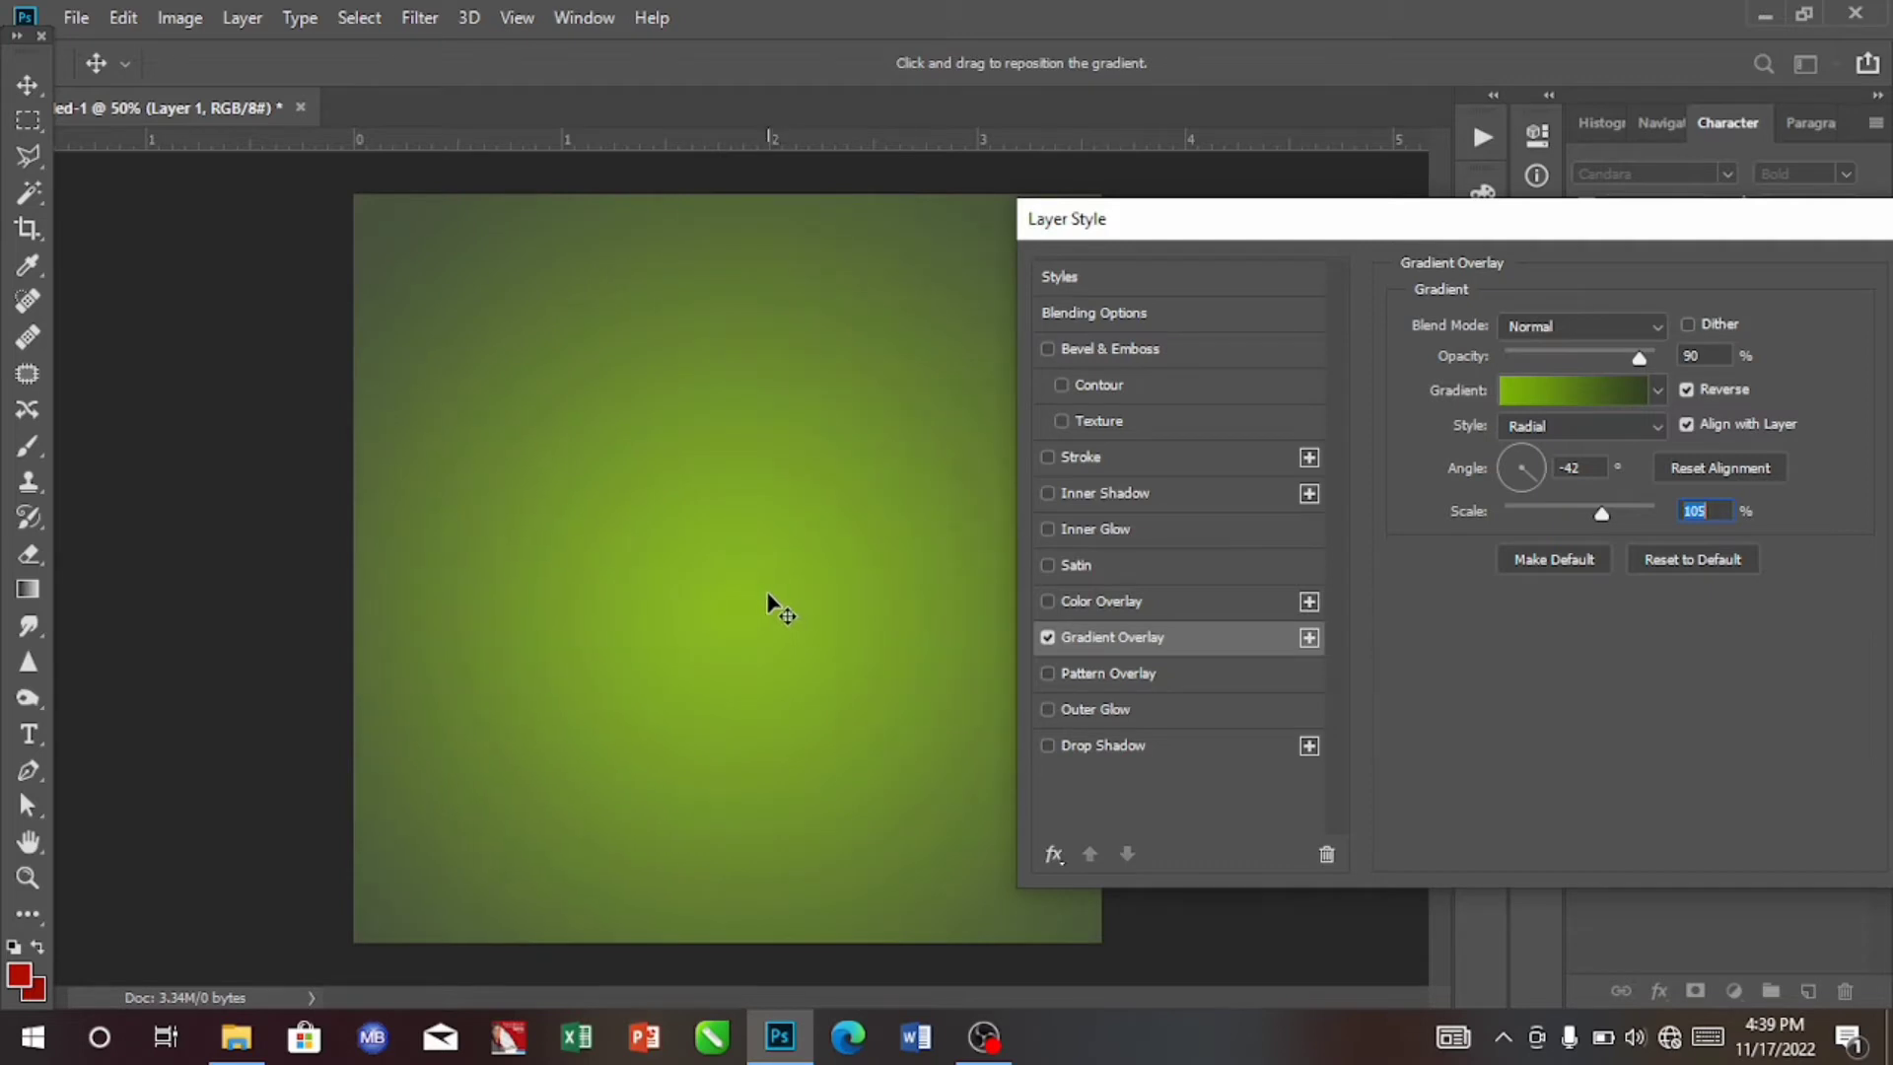
Accept the Gradient Overlay settings to apply the layer style to Layer 1.
left_click_drag(1348, 222, 1530, 201)
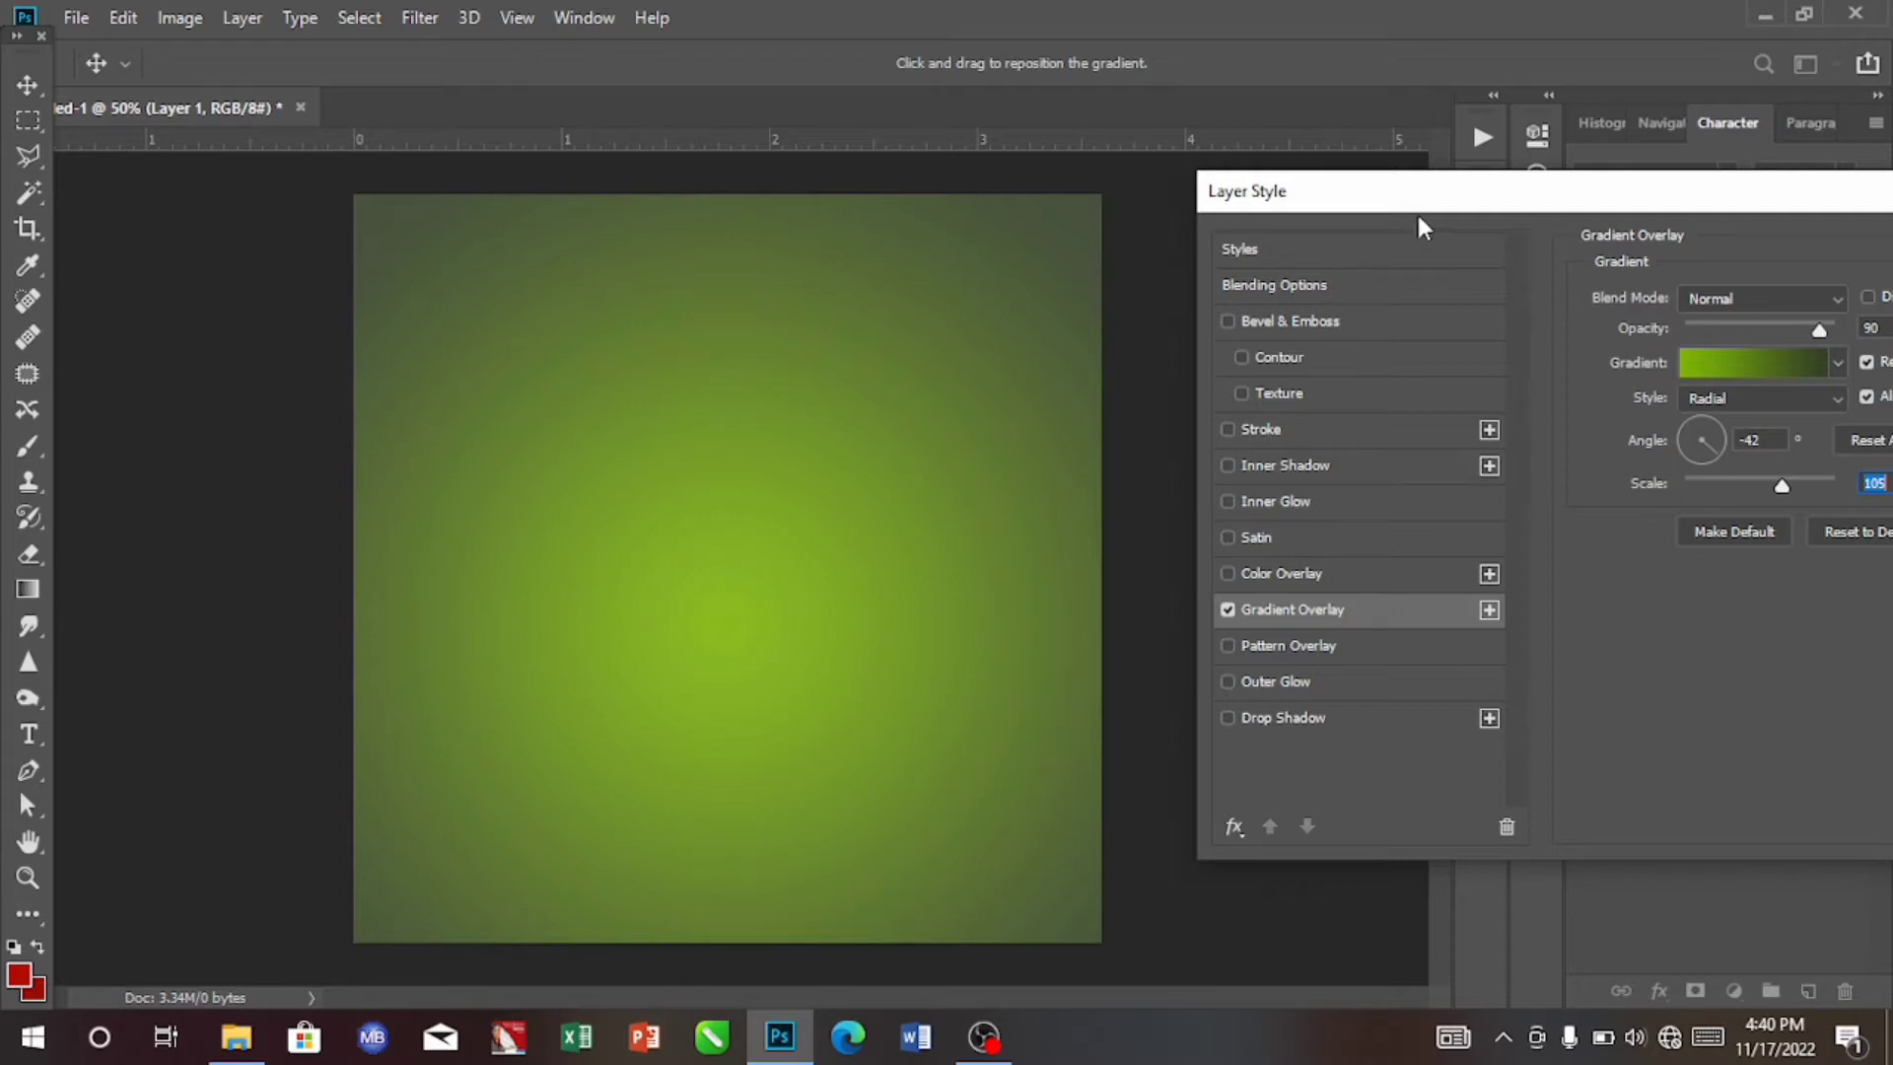
left_click_drag(1440, 198, 1091, 260)
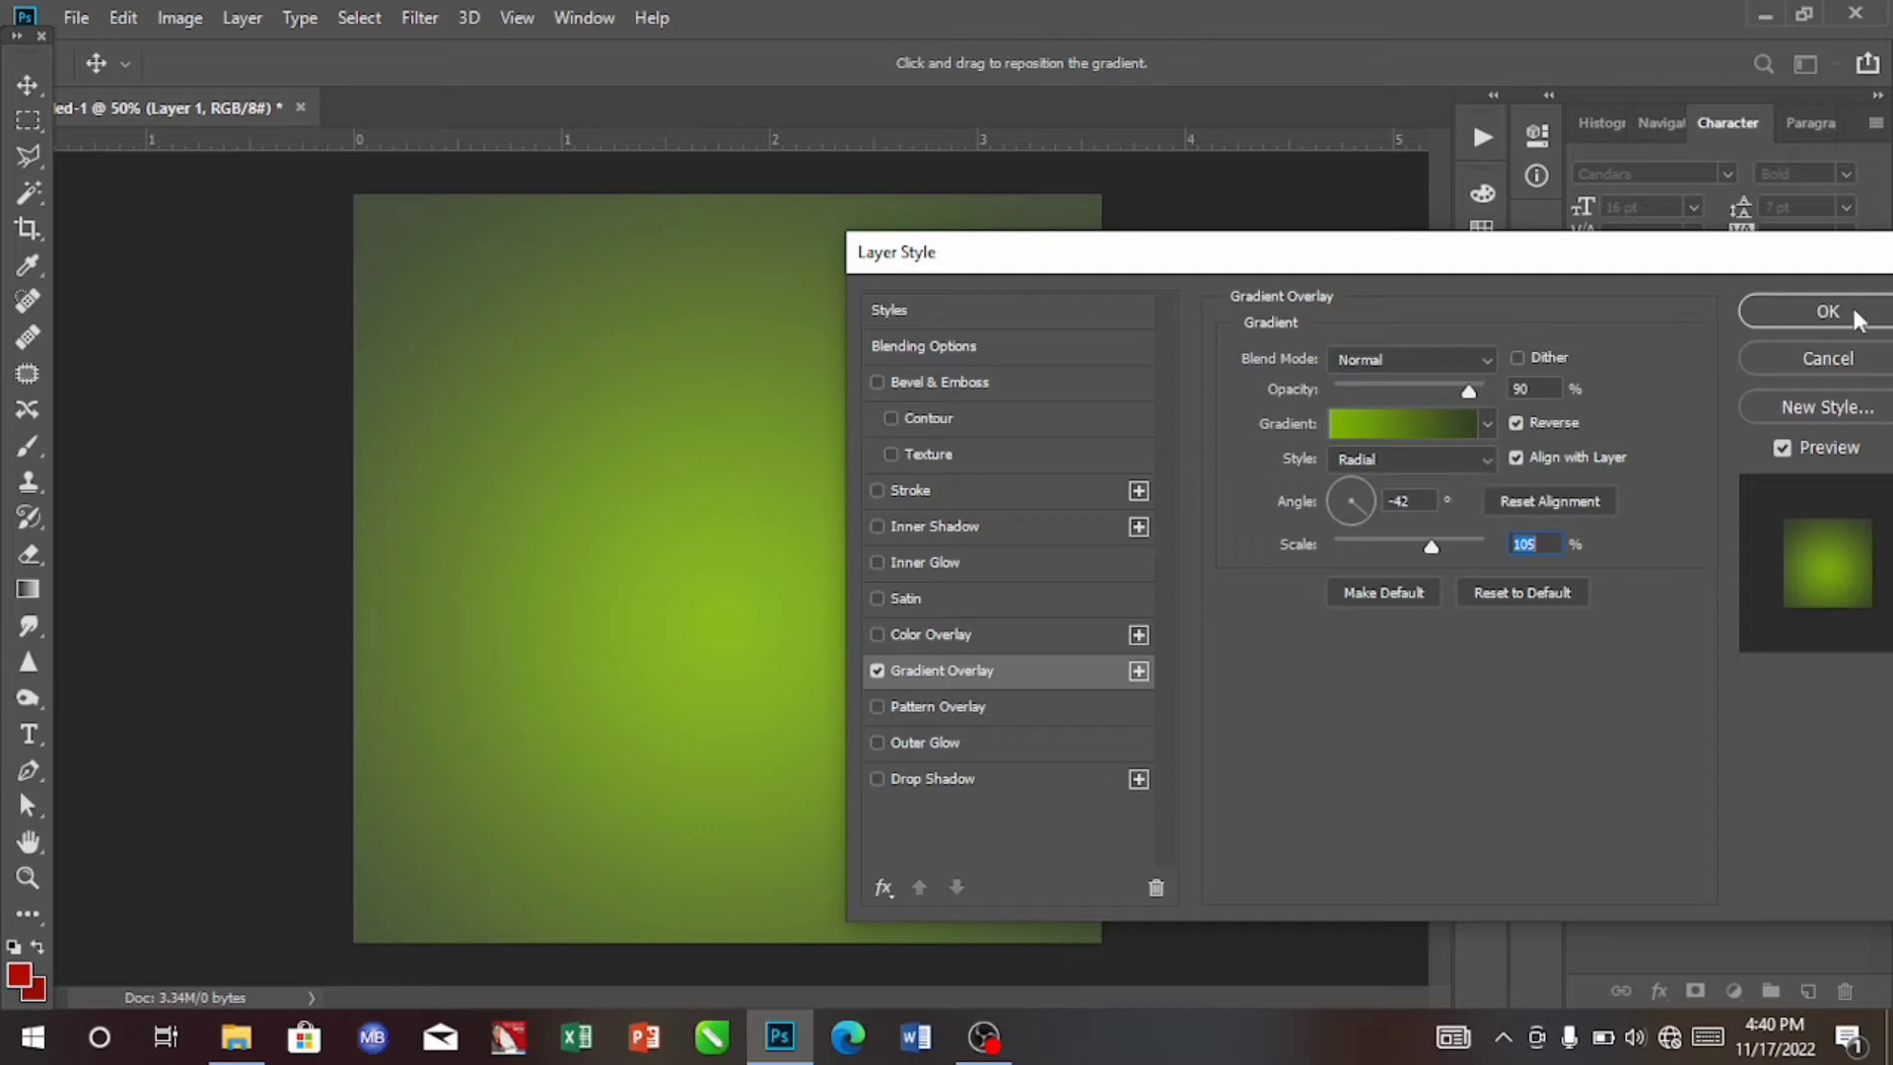
left_click(1827, 312)
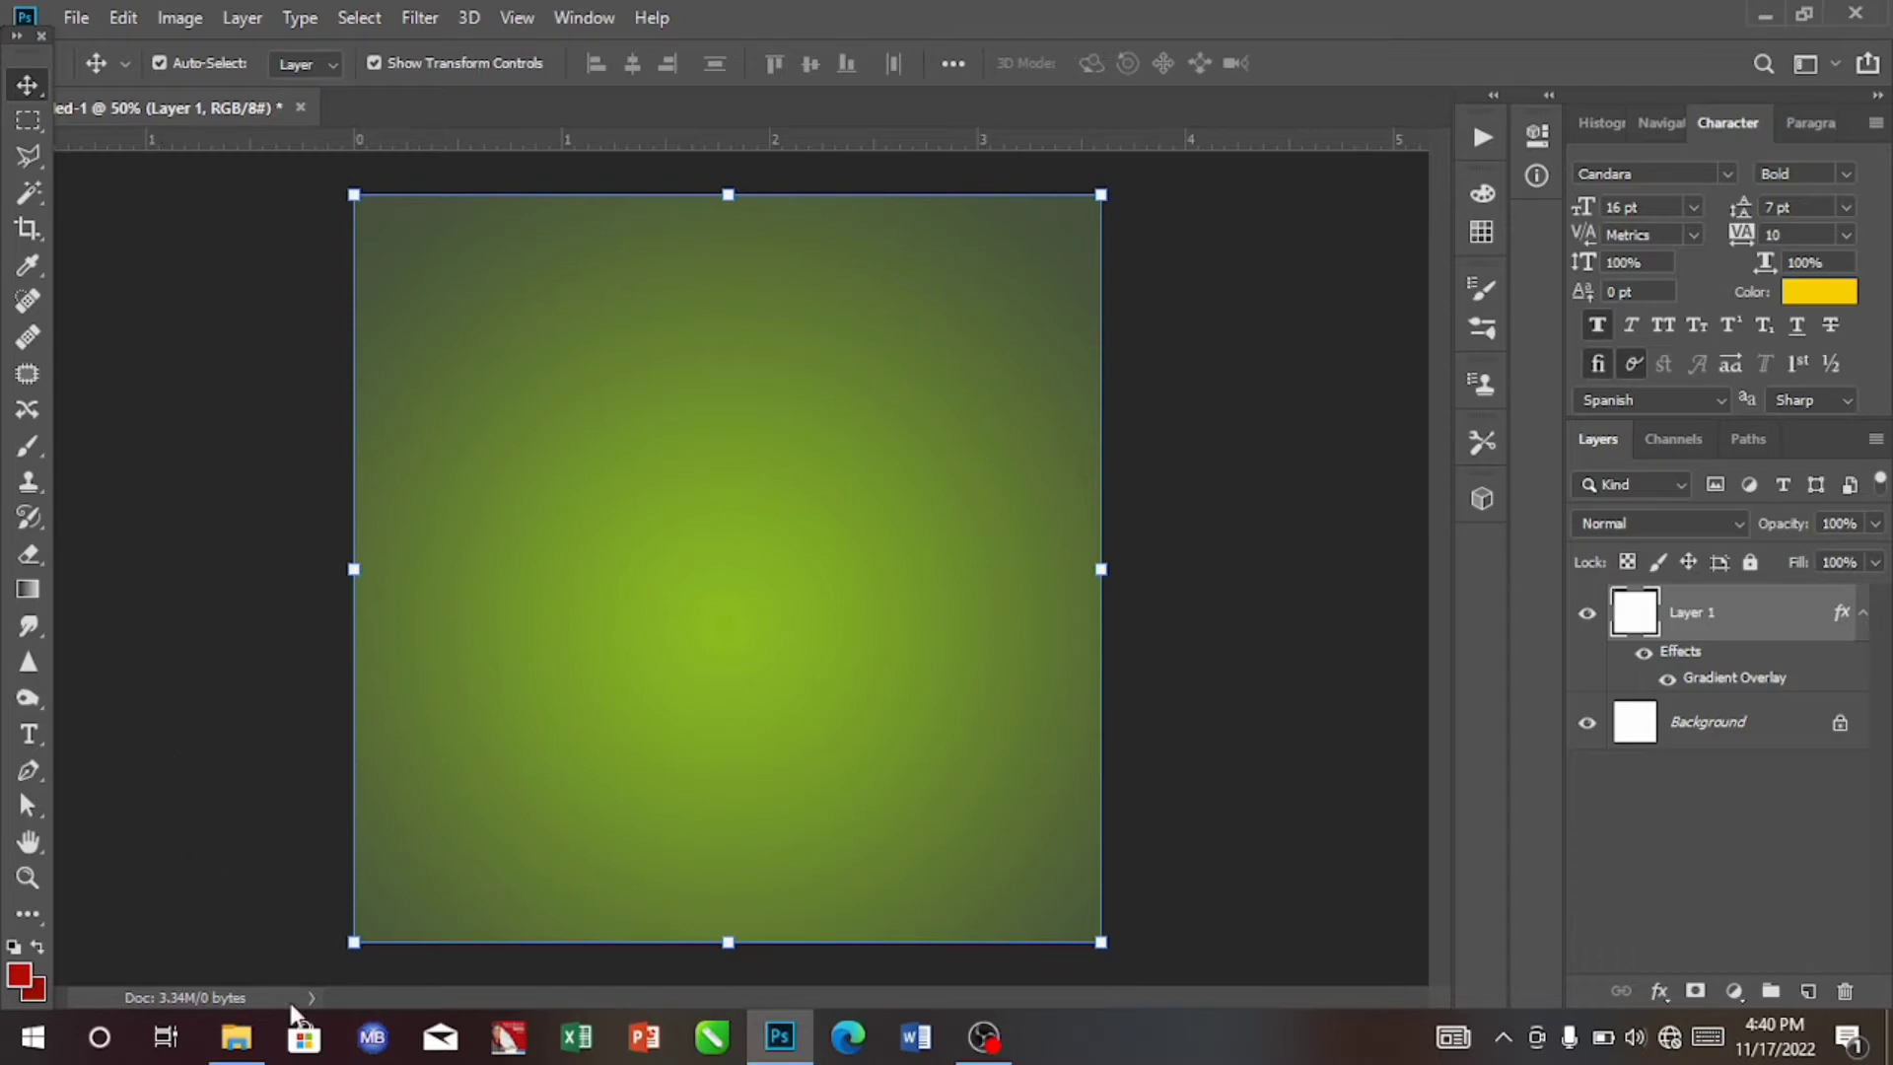
Place the VC2_9232 photo of the two bottles from the Documents folder onto the canvas at its default size.
left_click(247, 1049)
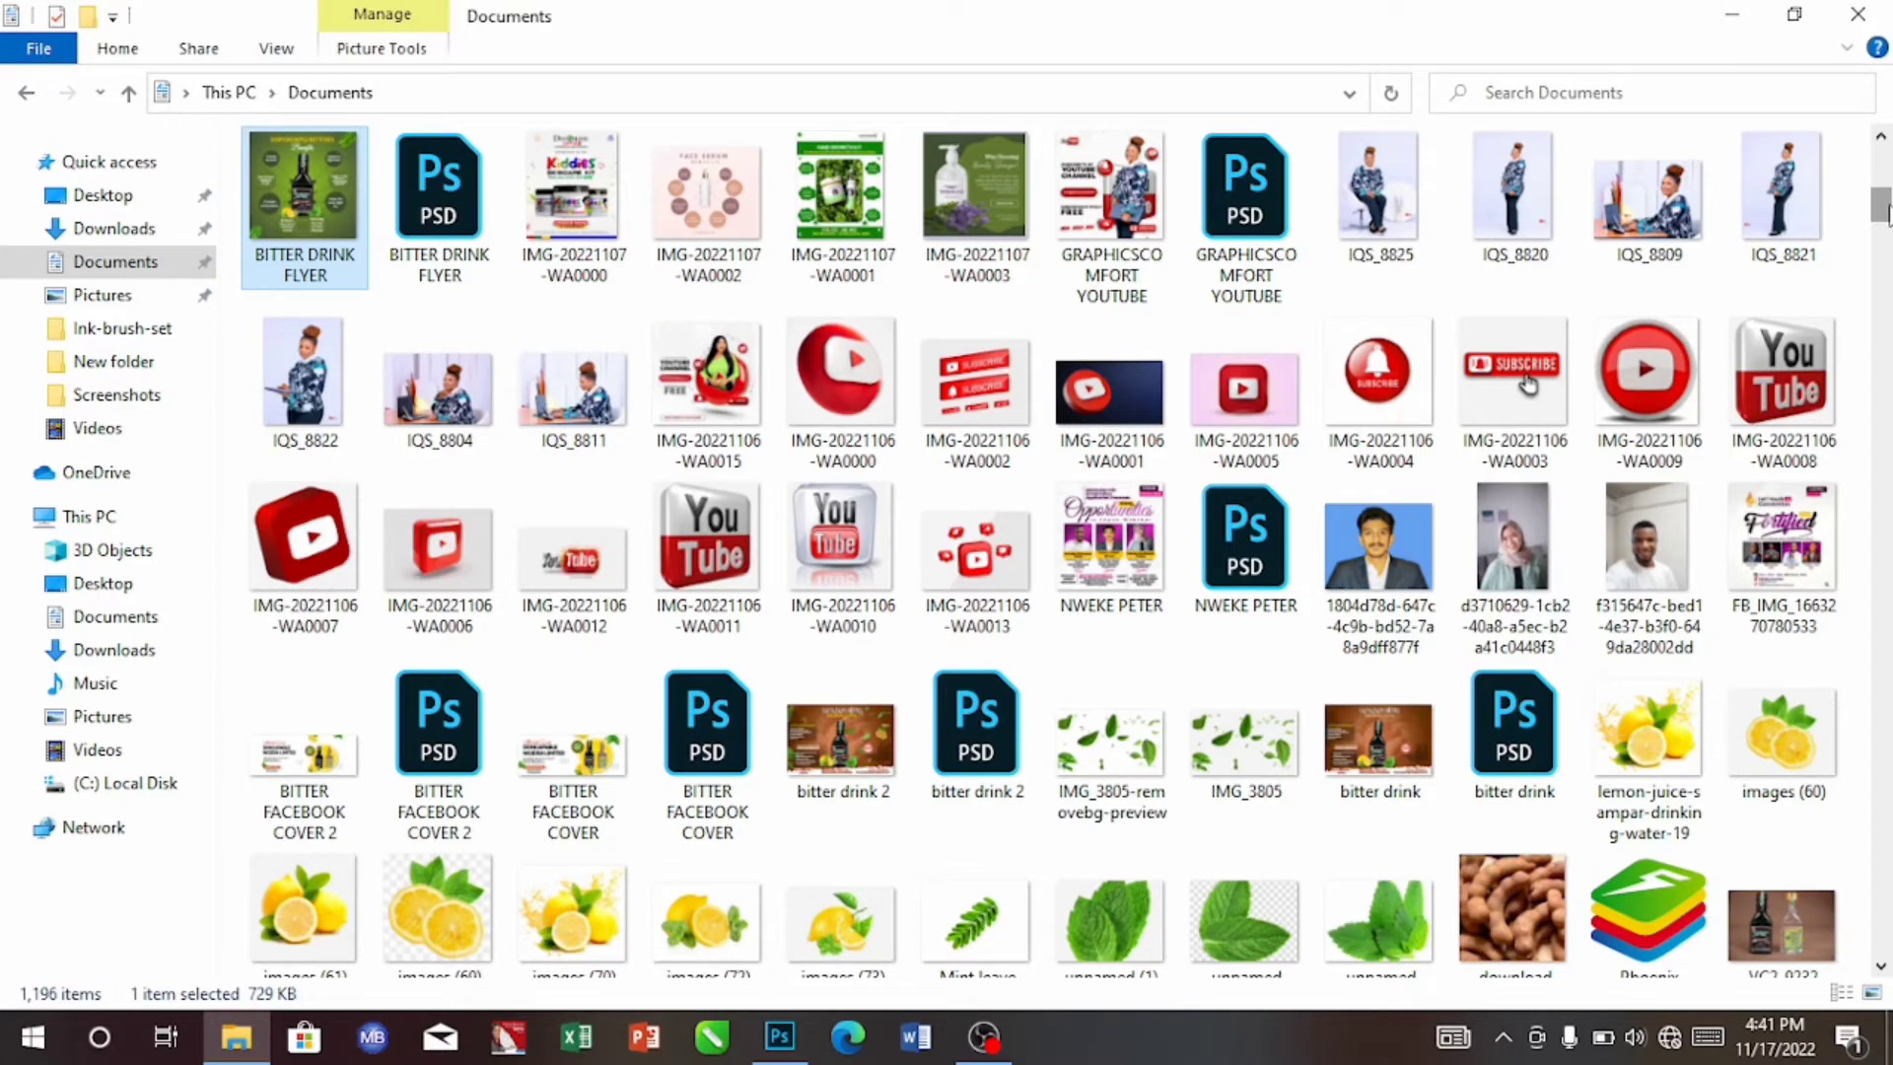
mouse_move(1886, 216)
left_mouse_down()
mouse_move(1886, 191)
mouse_move(1886, 236)
left_mouse_up()
left_click(1781, 446)
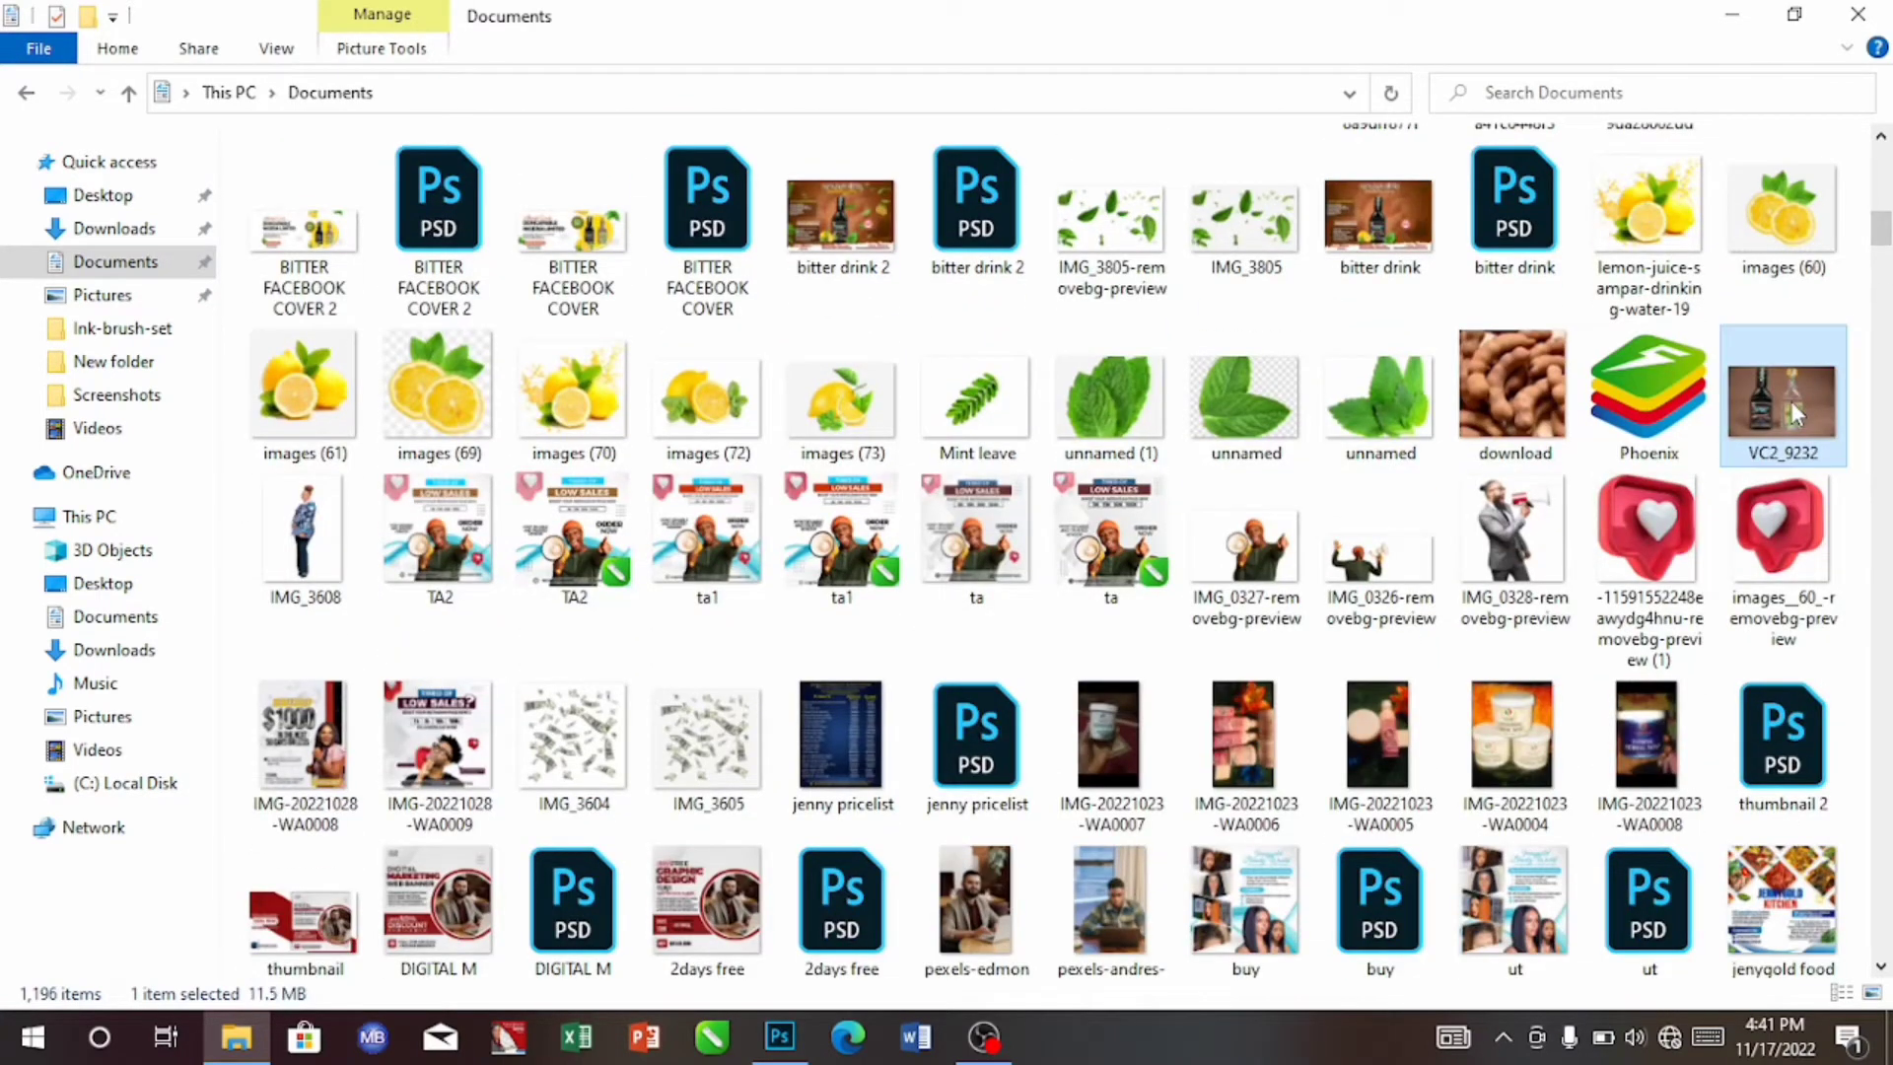
left_click_drag(1781, 452, 788, 933)
left_click_drag(789, 807, 793, 730)
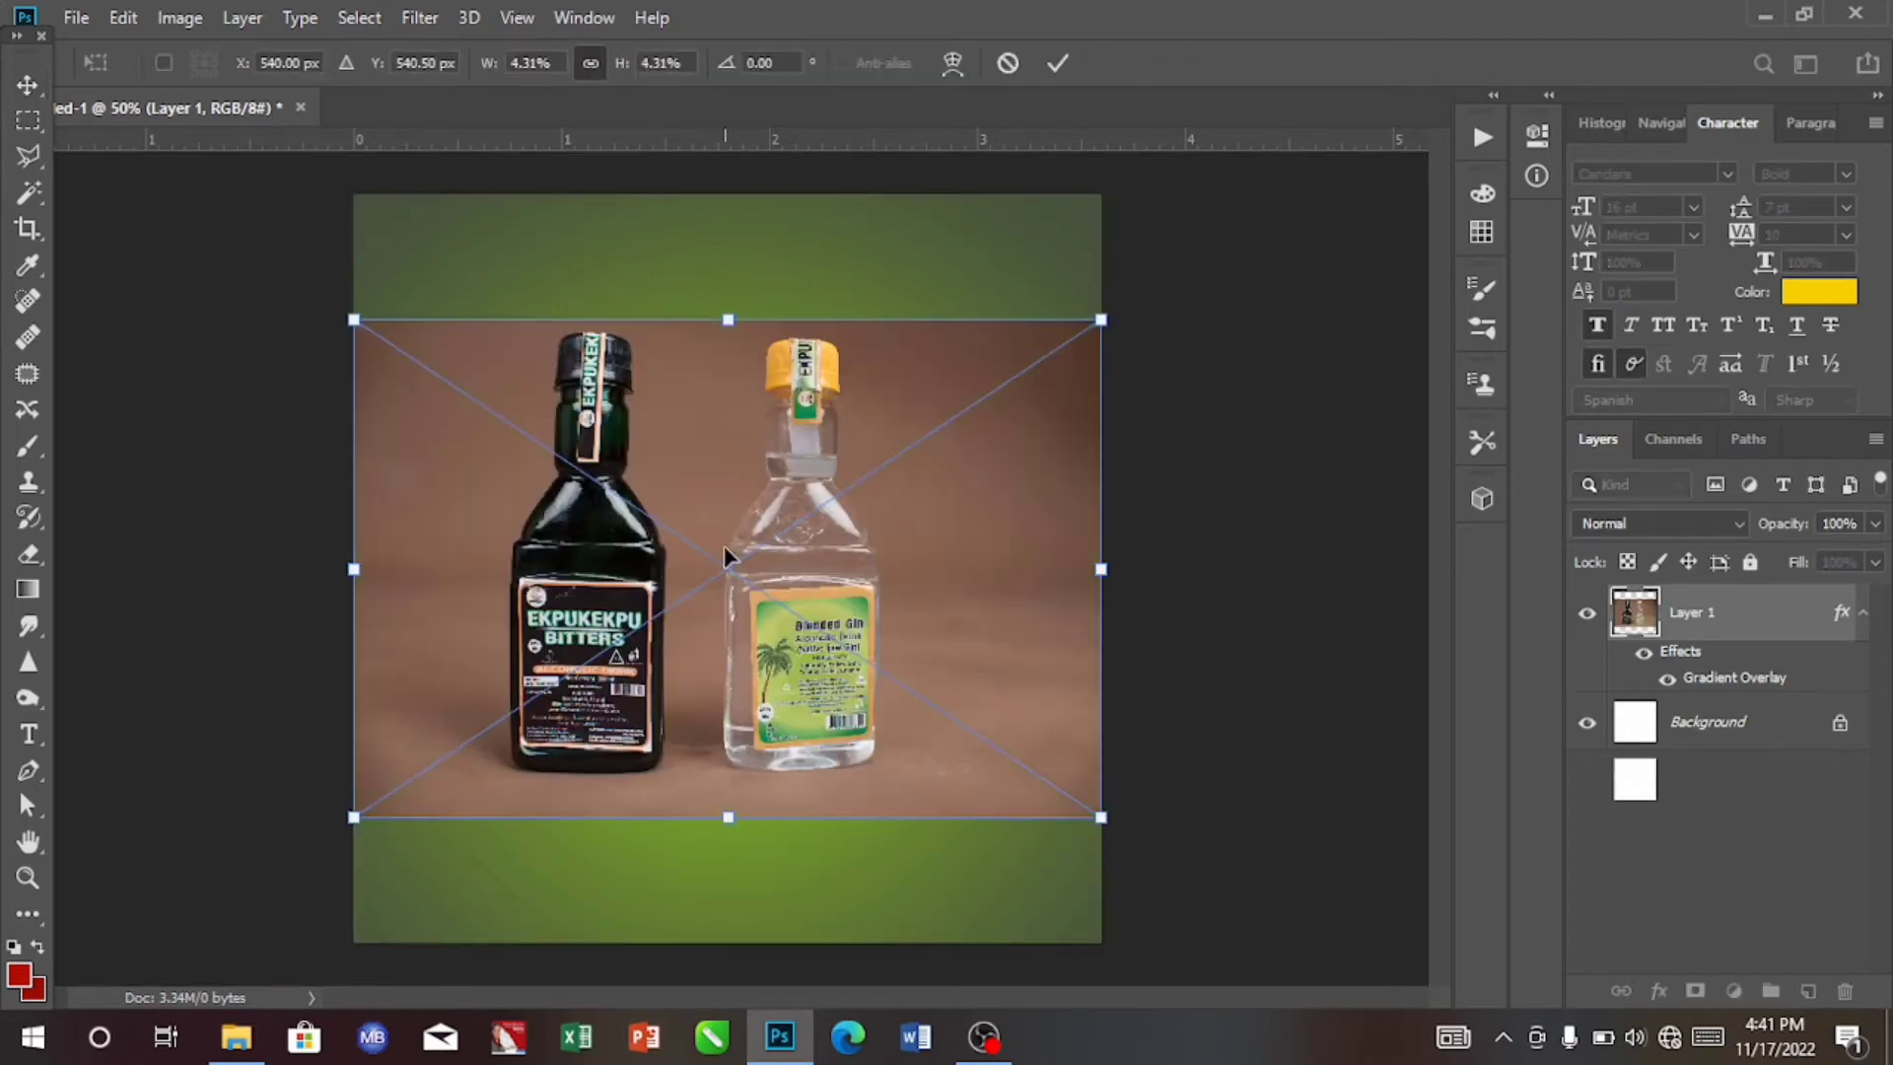
left_click(1051, 68)
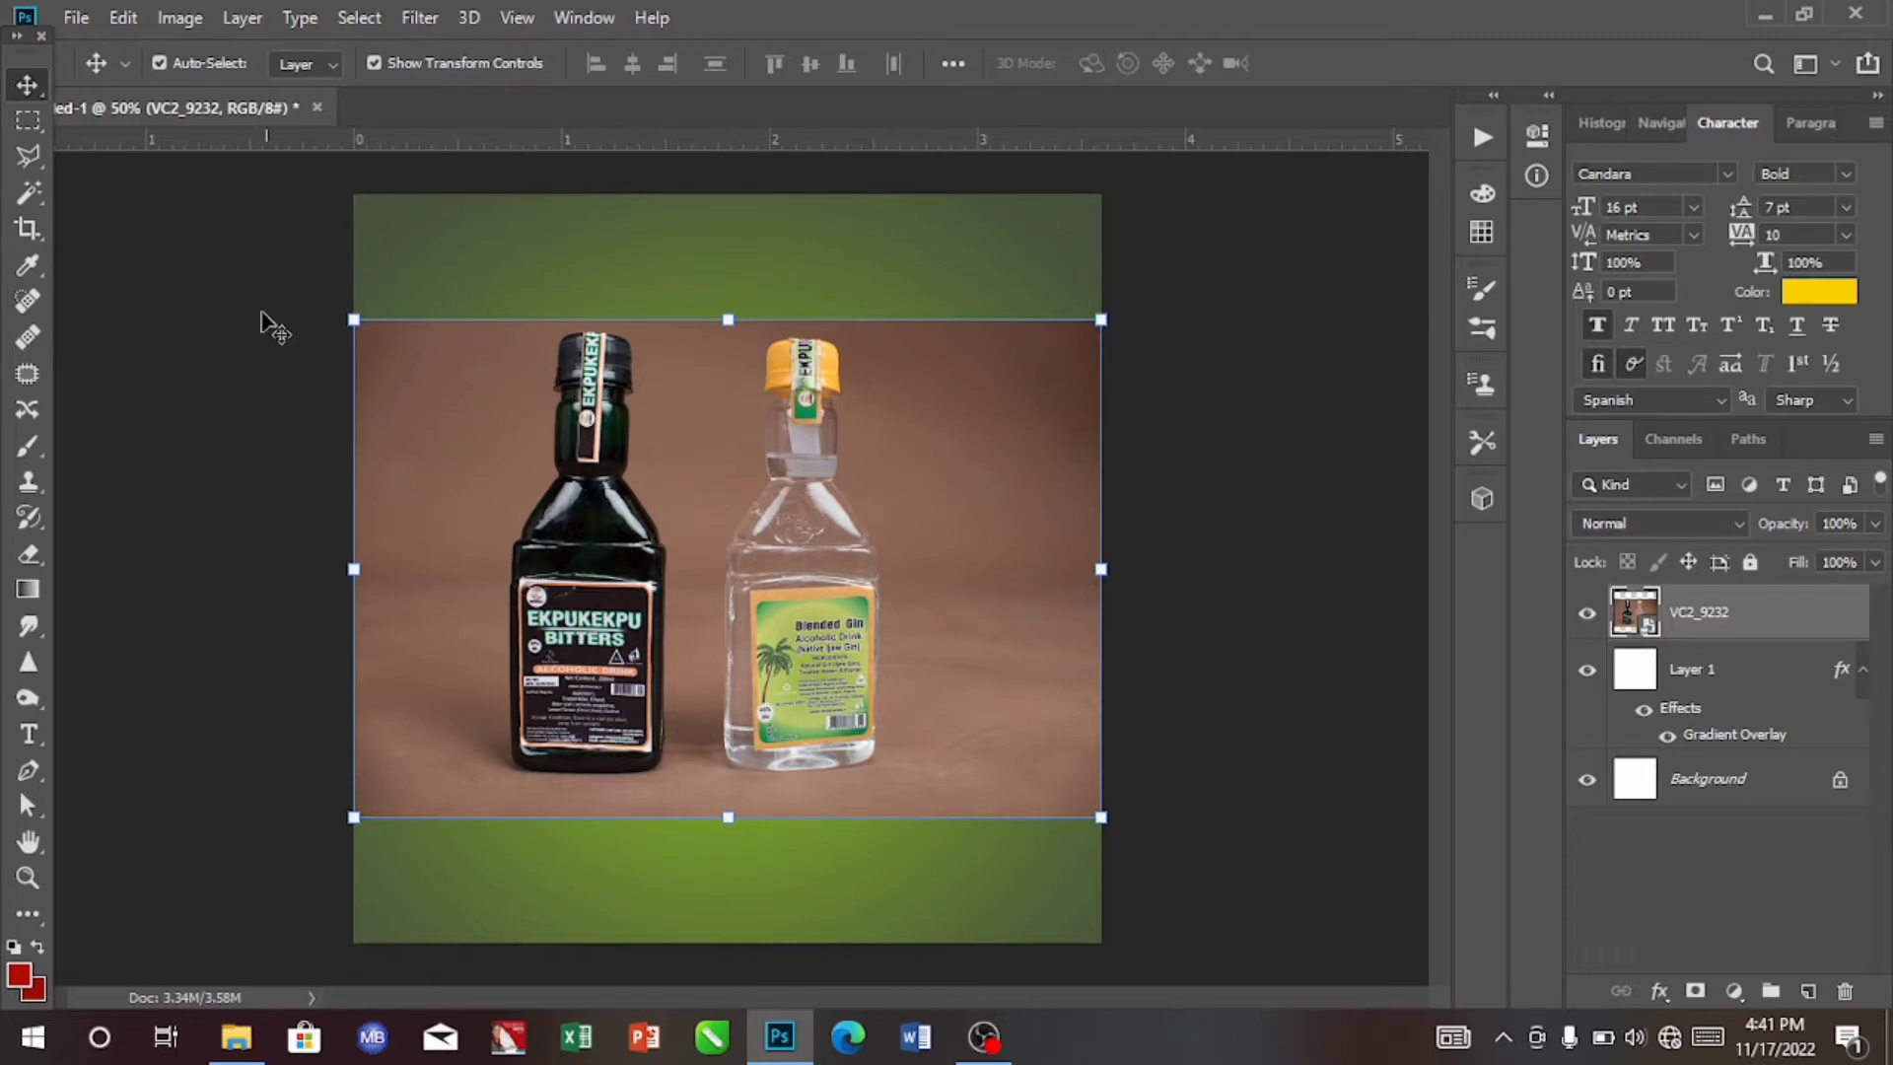
Cut out both bottles with Select Subject onto a new layer and delete the original VC2_9232 photo layer.
left_click(30, 196)
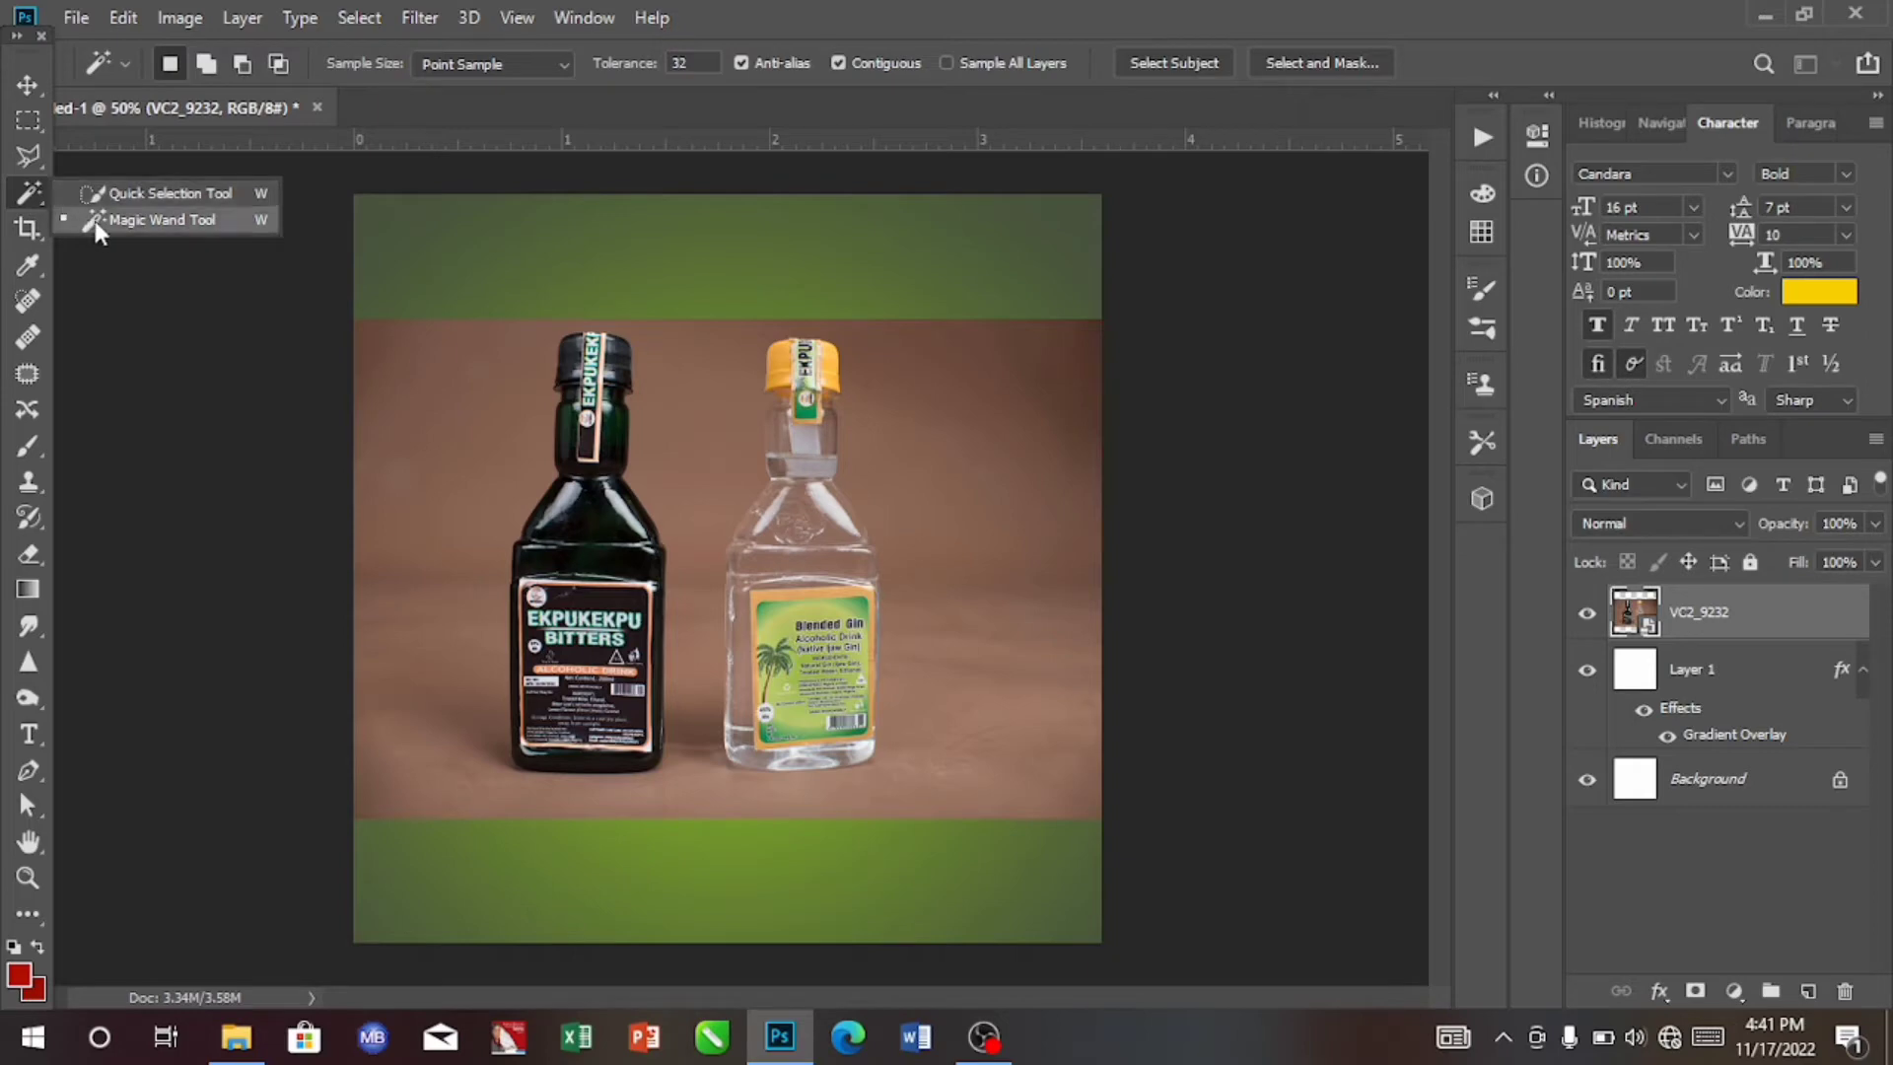
left_click(133, 221)
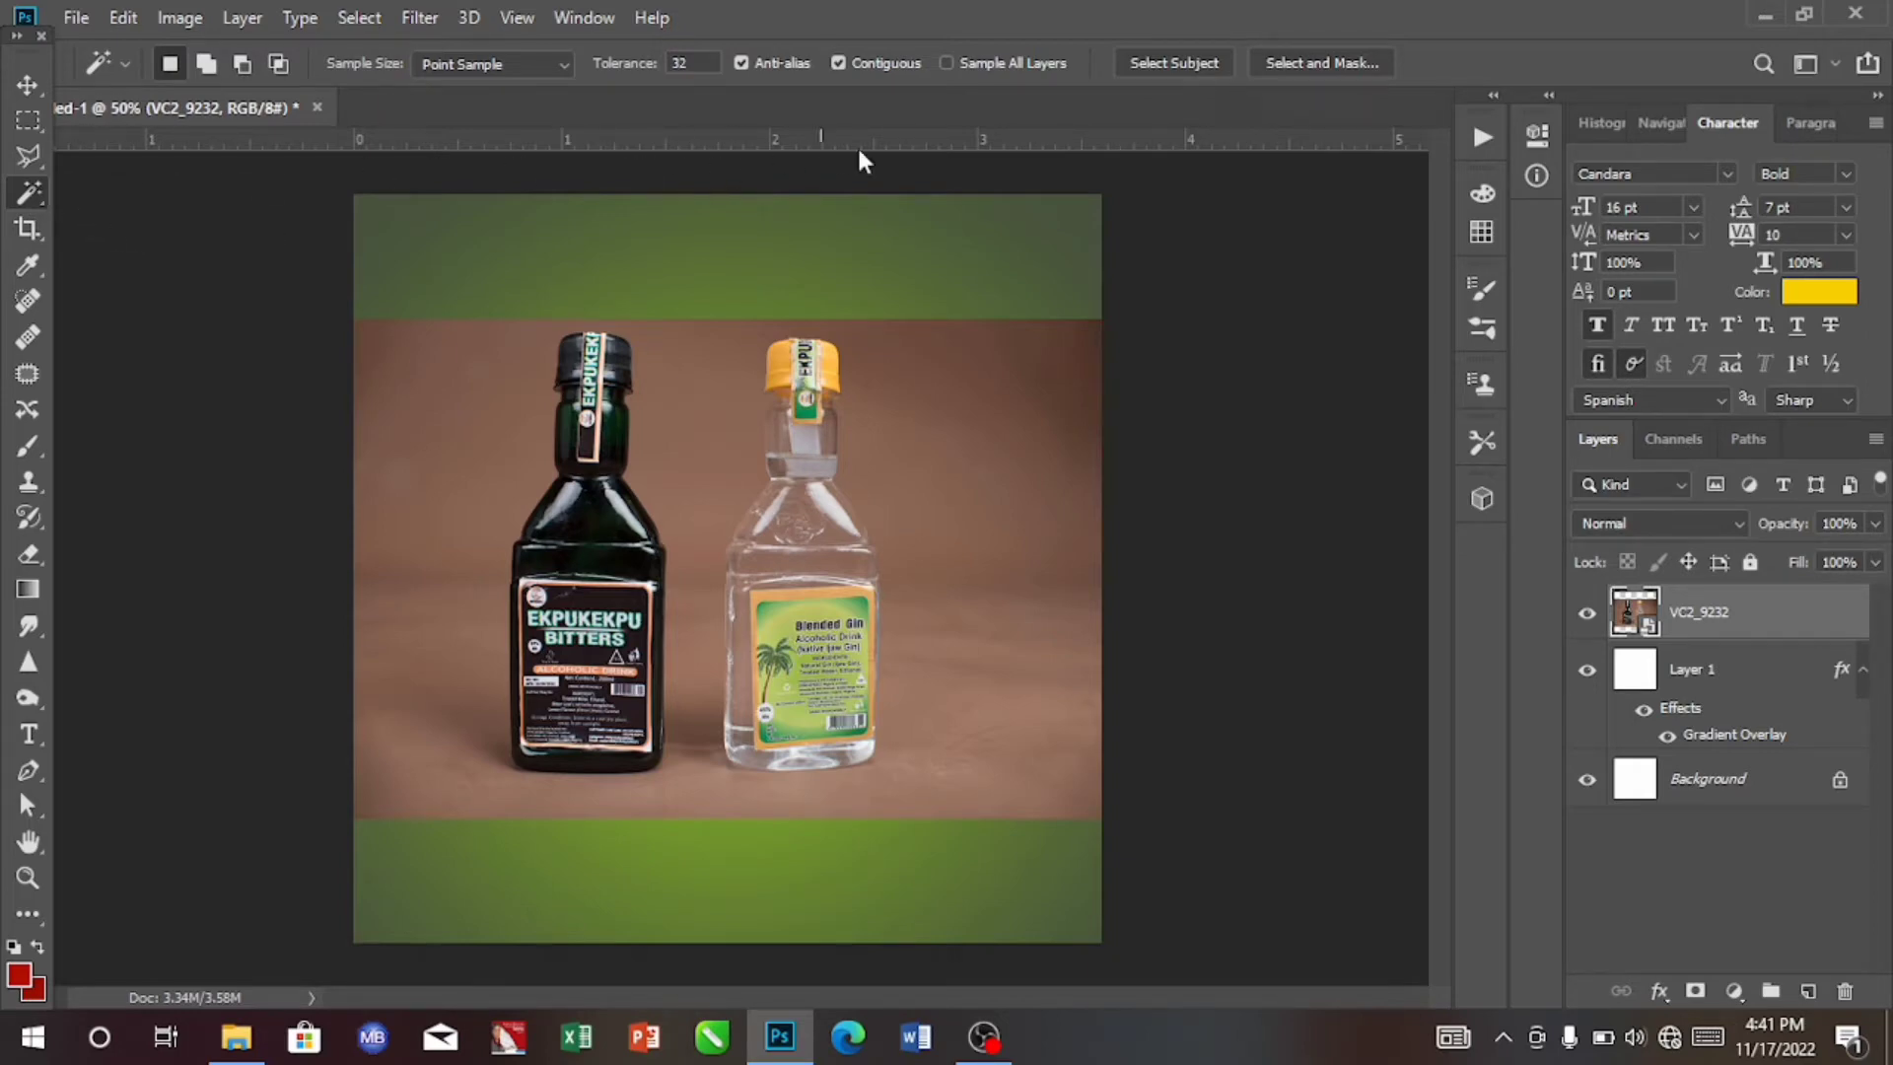
left_click(1162, 62)
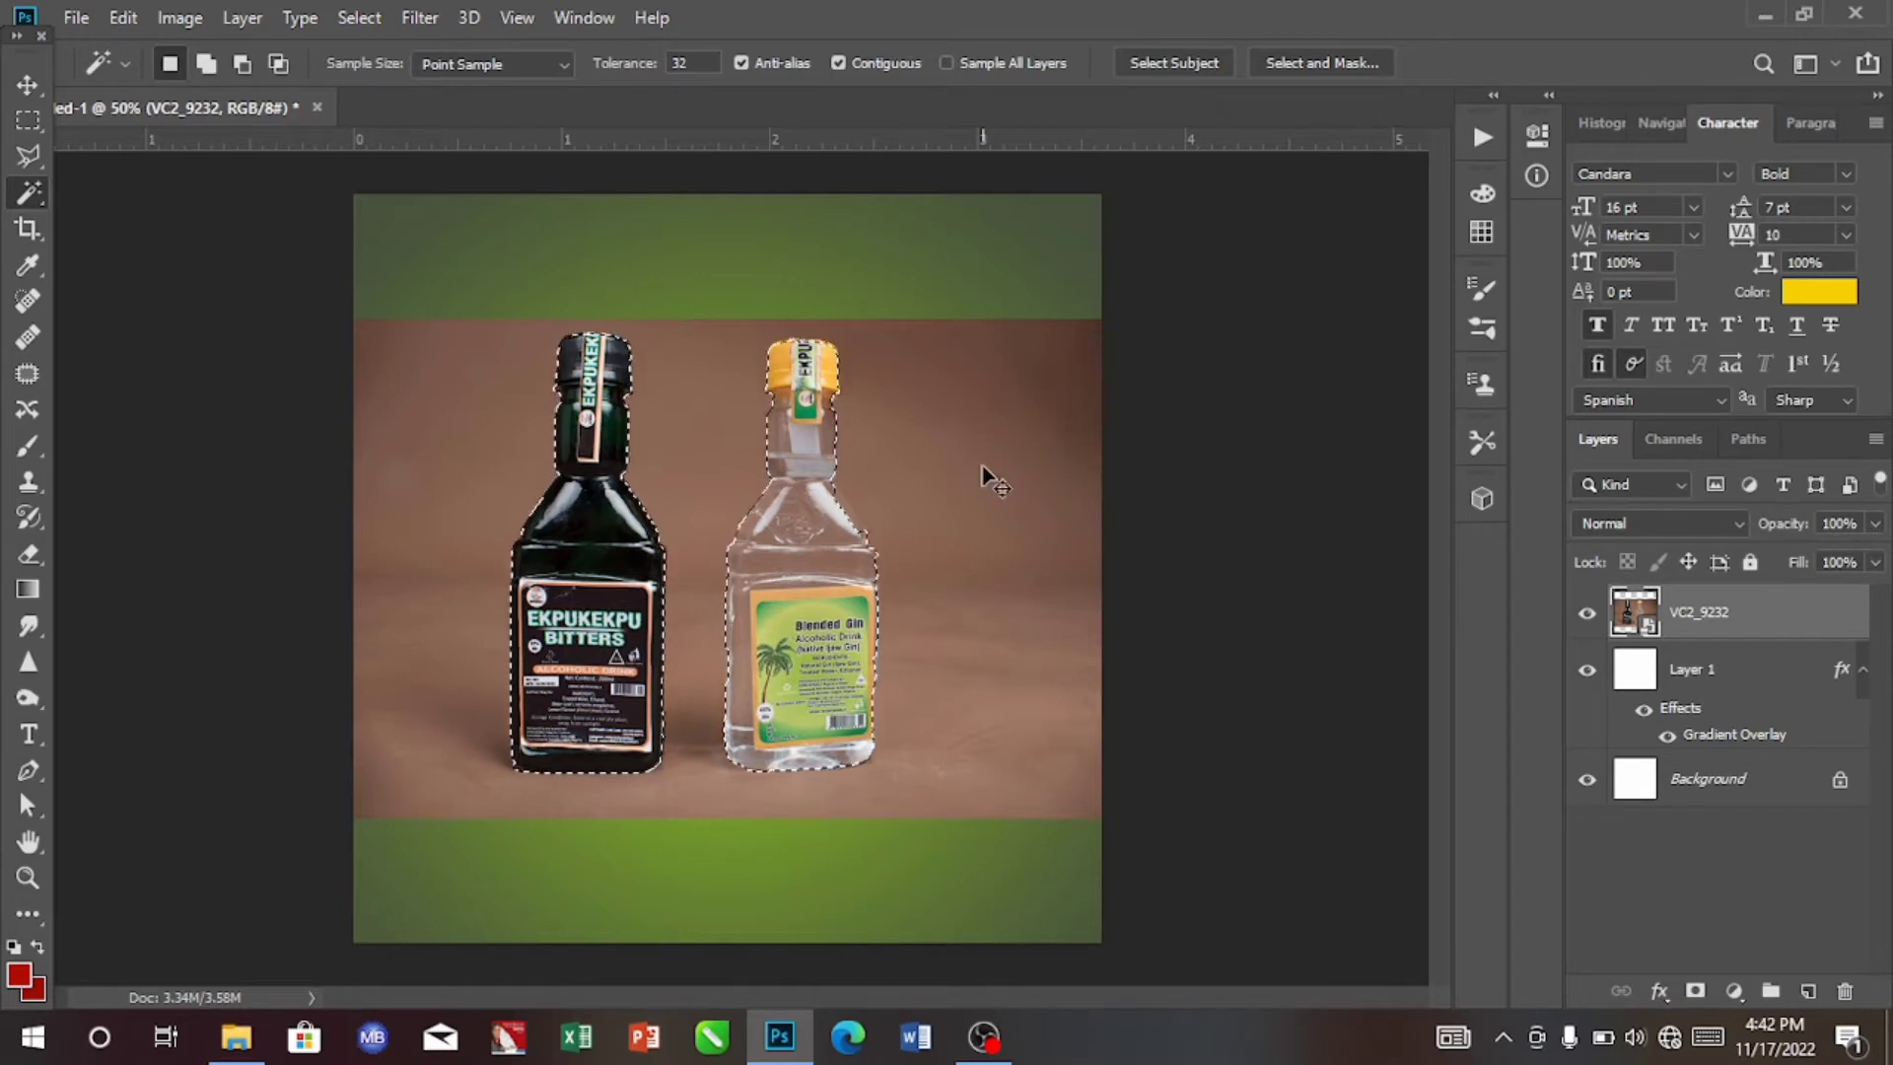
key("ctrl+j")
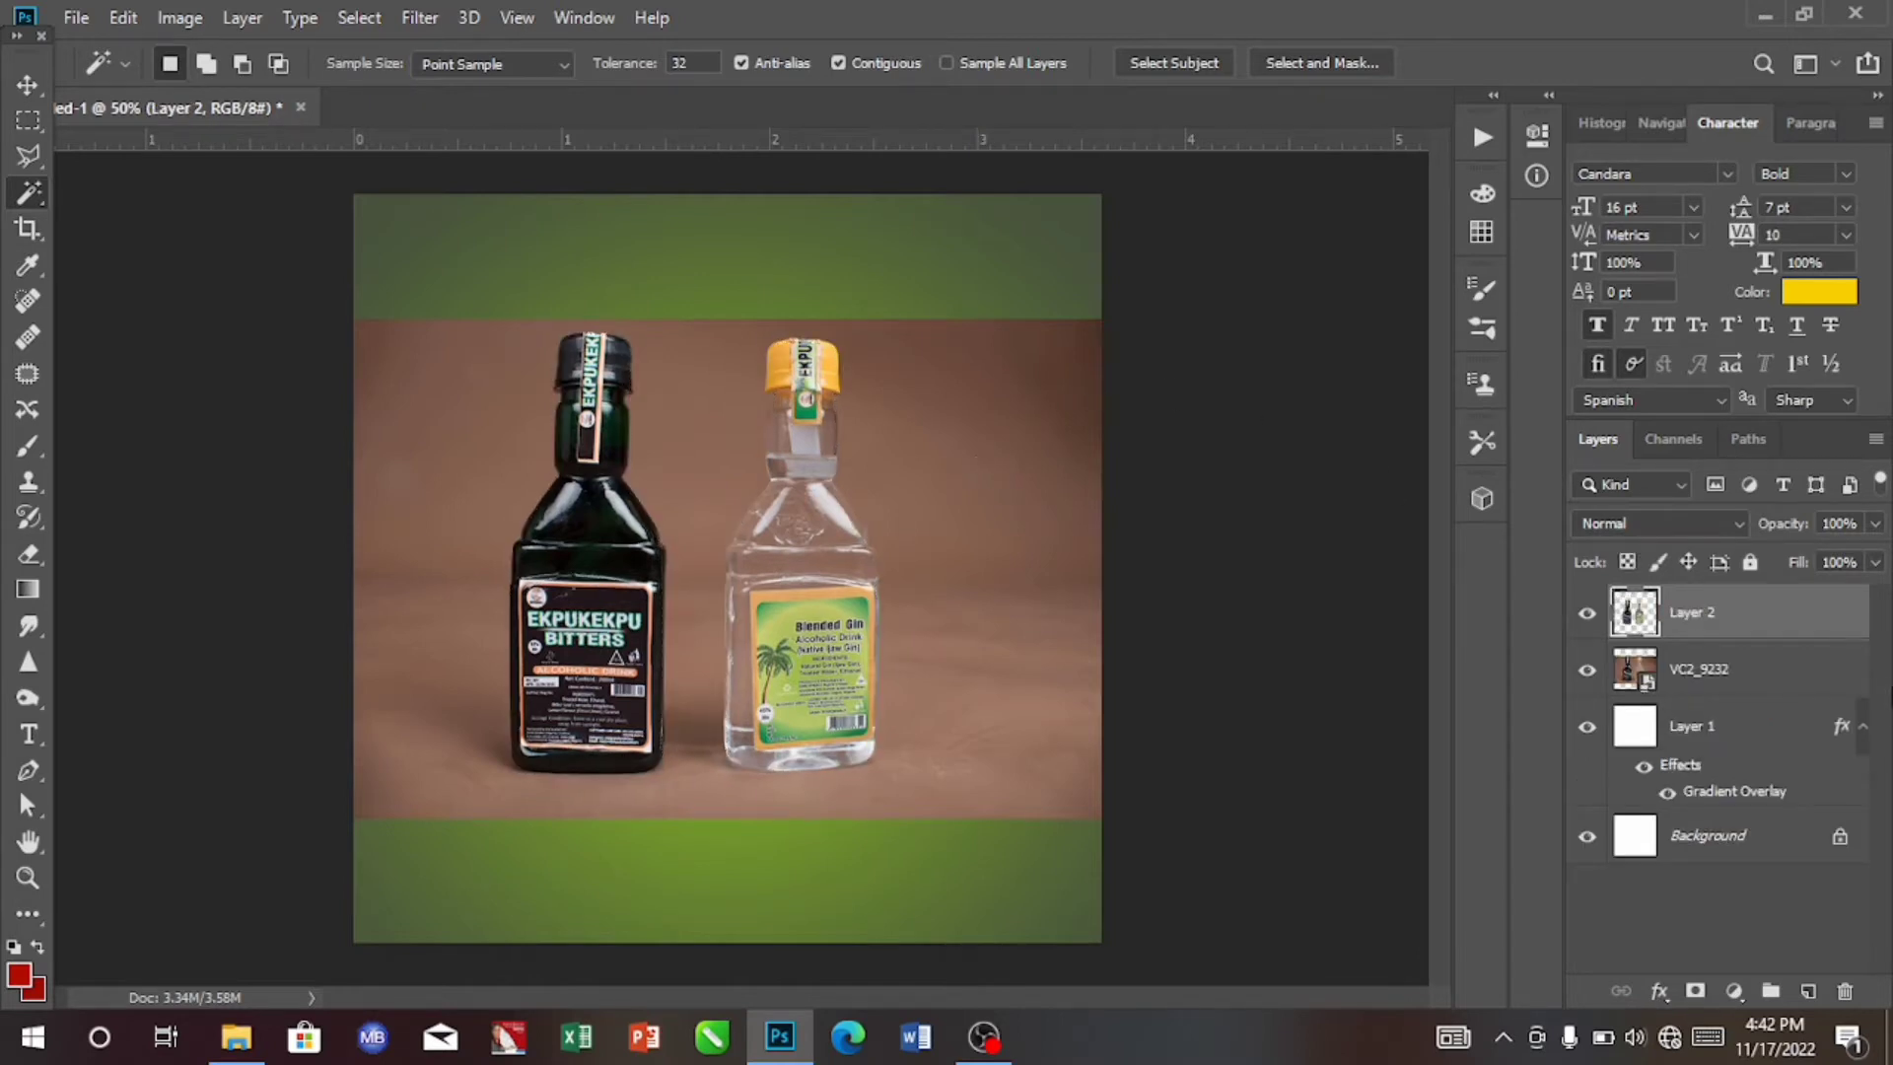
left_click(1715, 679)
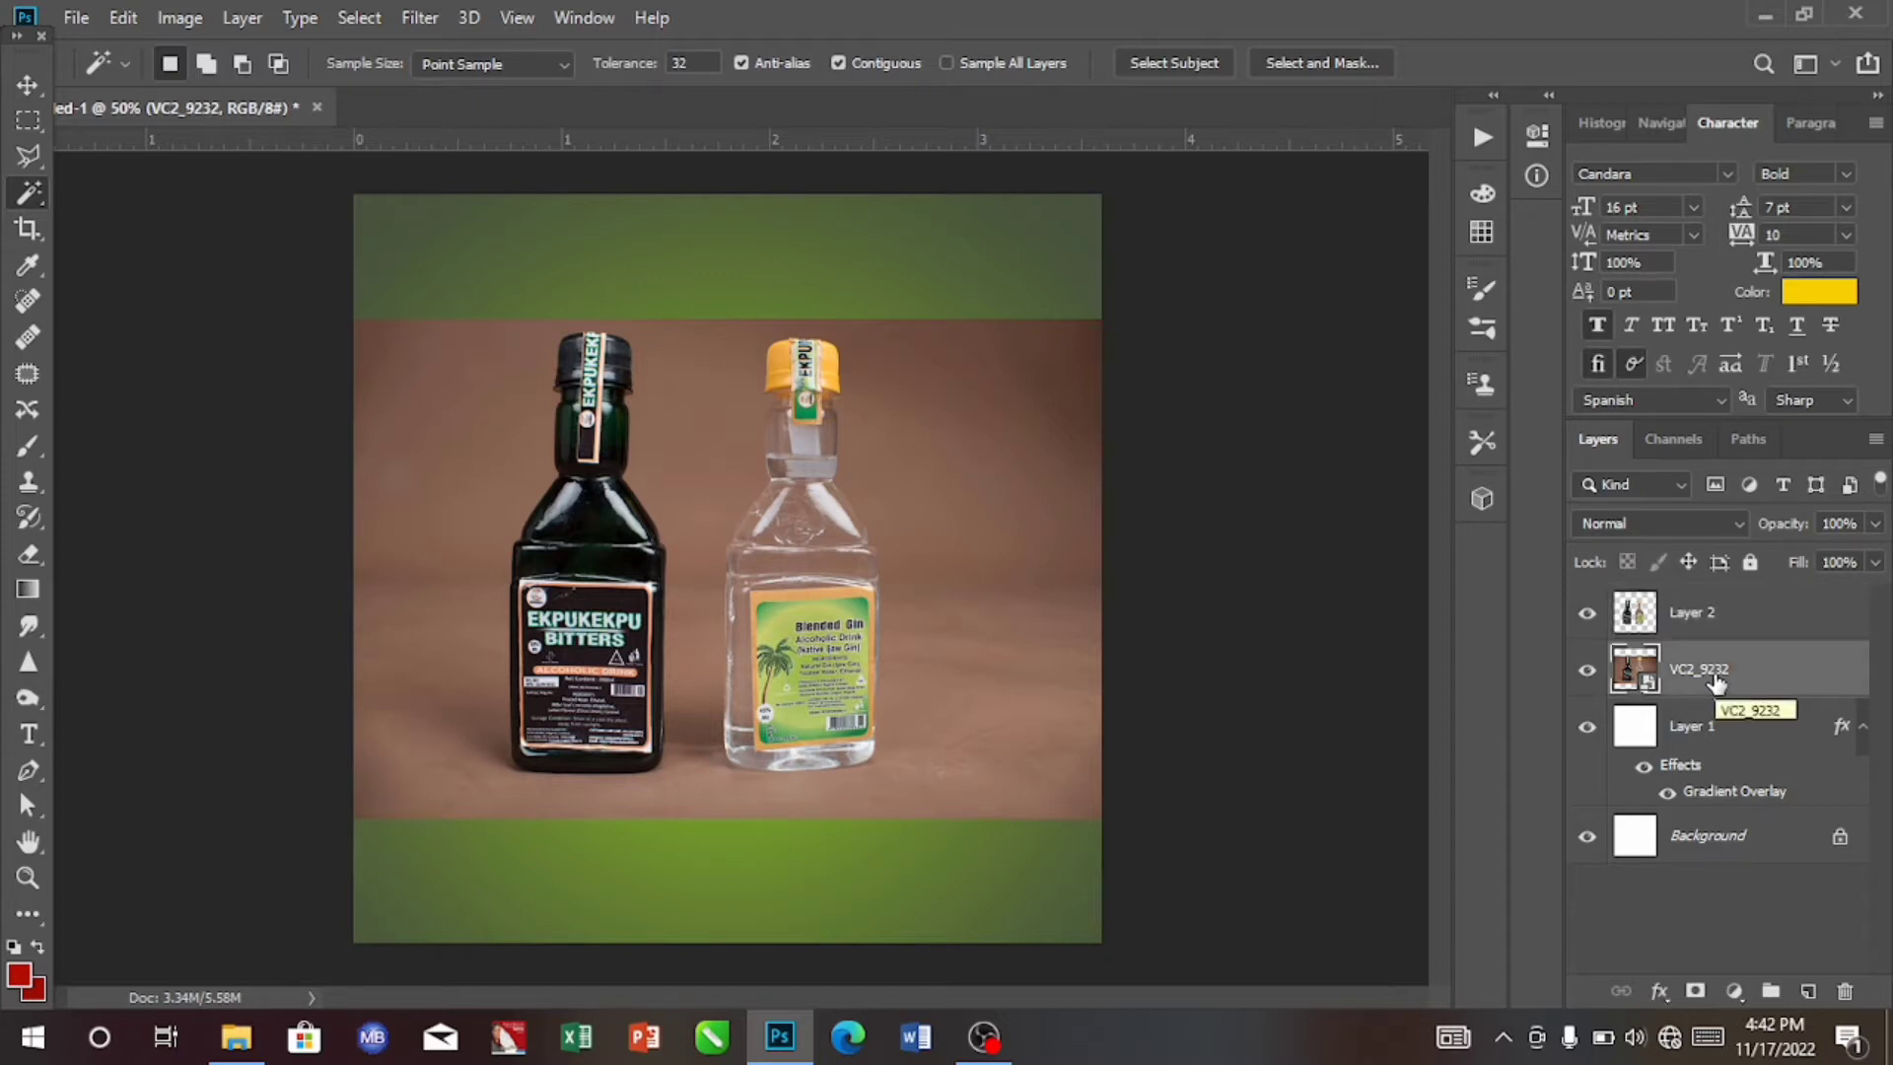
key("Delete")
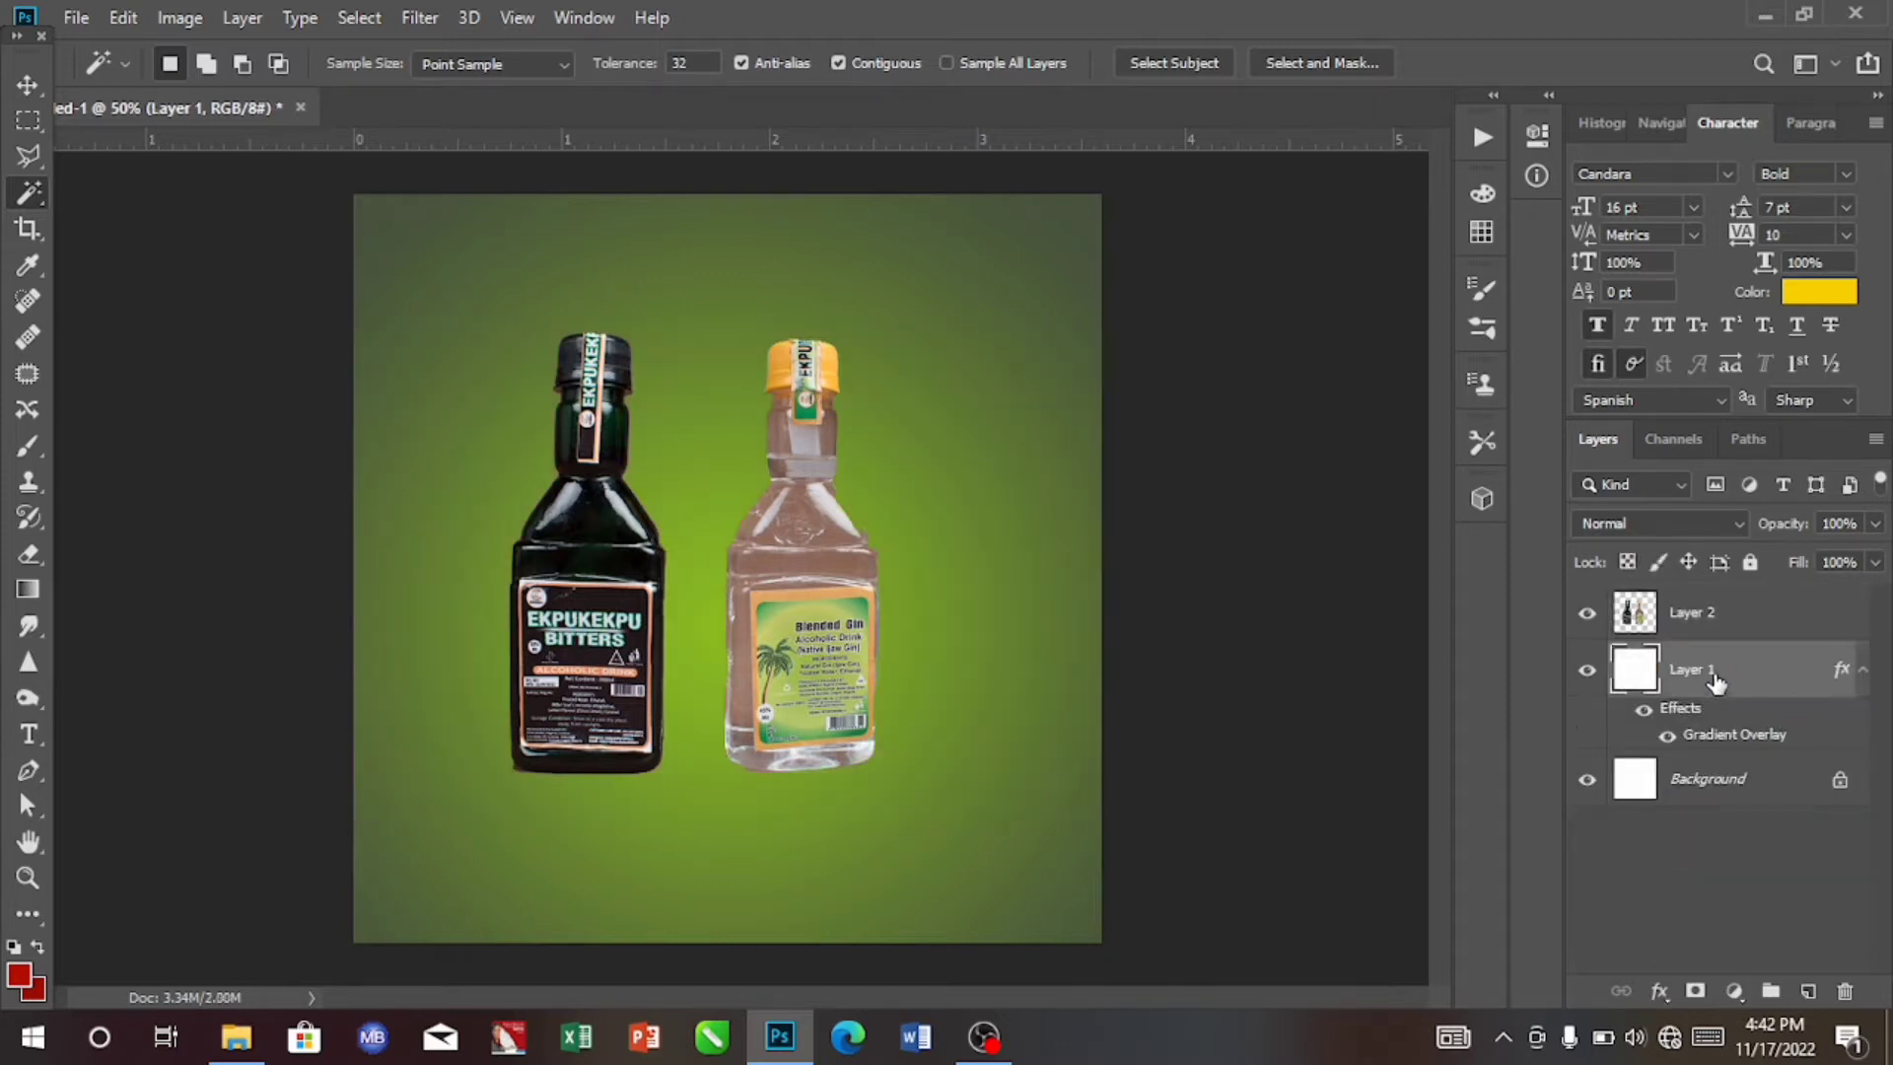
Move the two-bottle cutout on Layer 2 to the right across the canvas.
left_click(1734, 622)
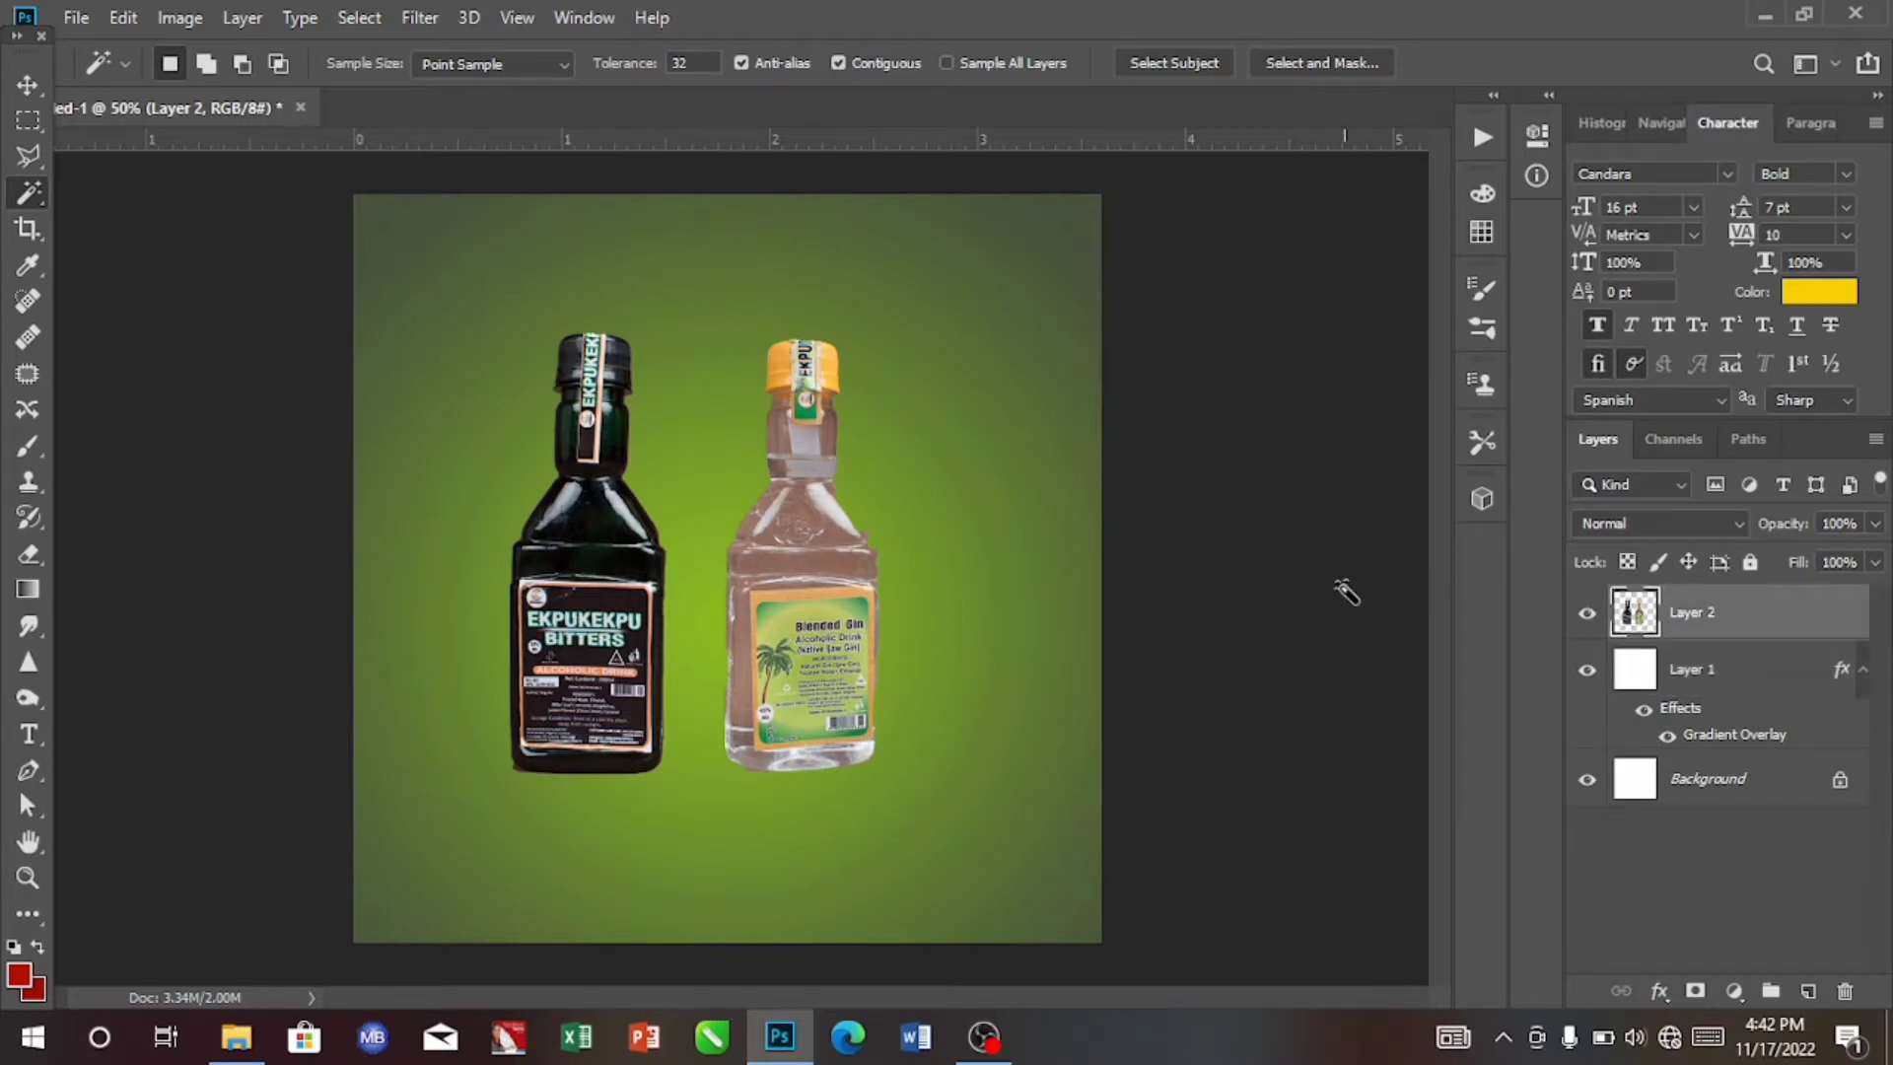
left_click(20, 96)
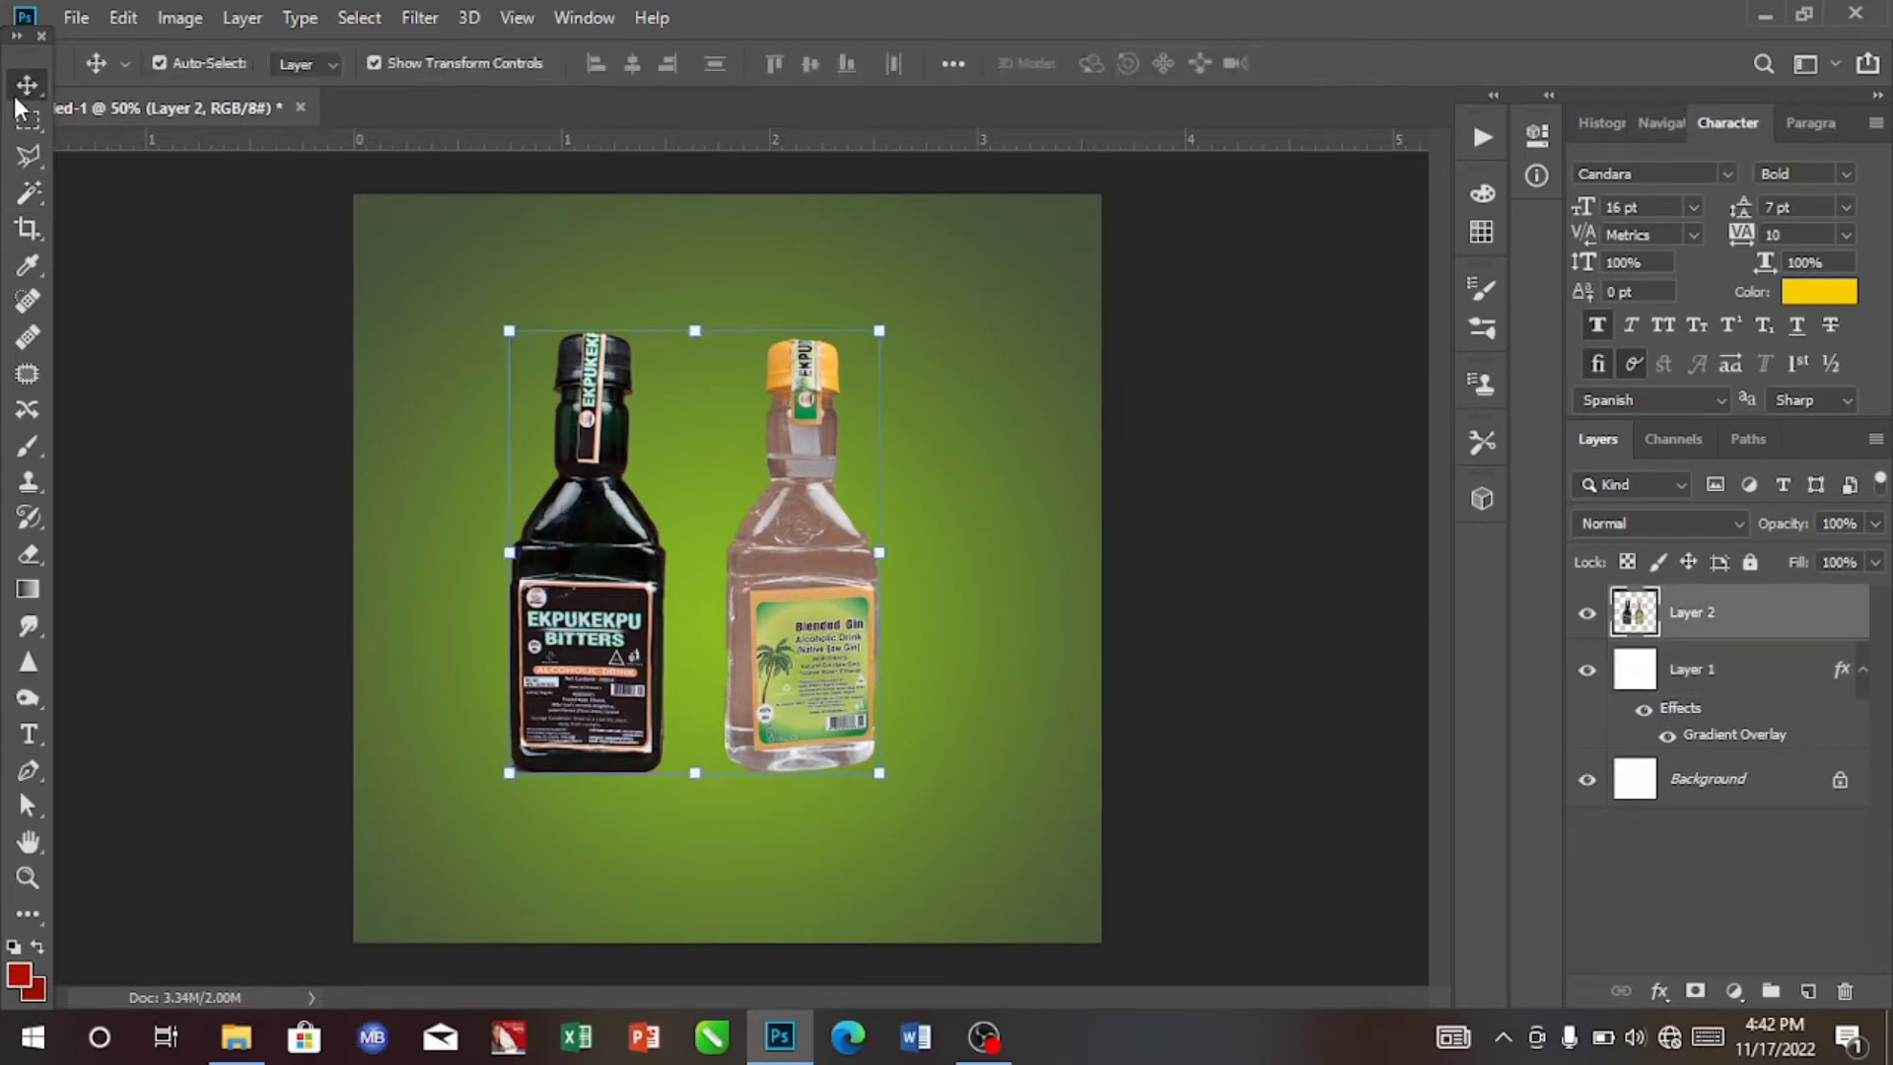
left_click_drag(598, 583, 693, 585)
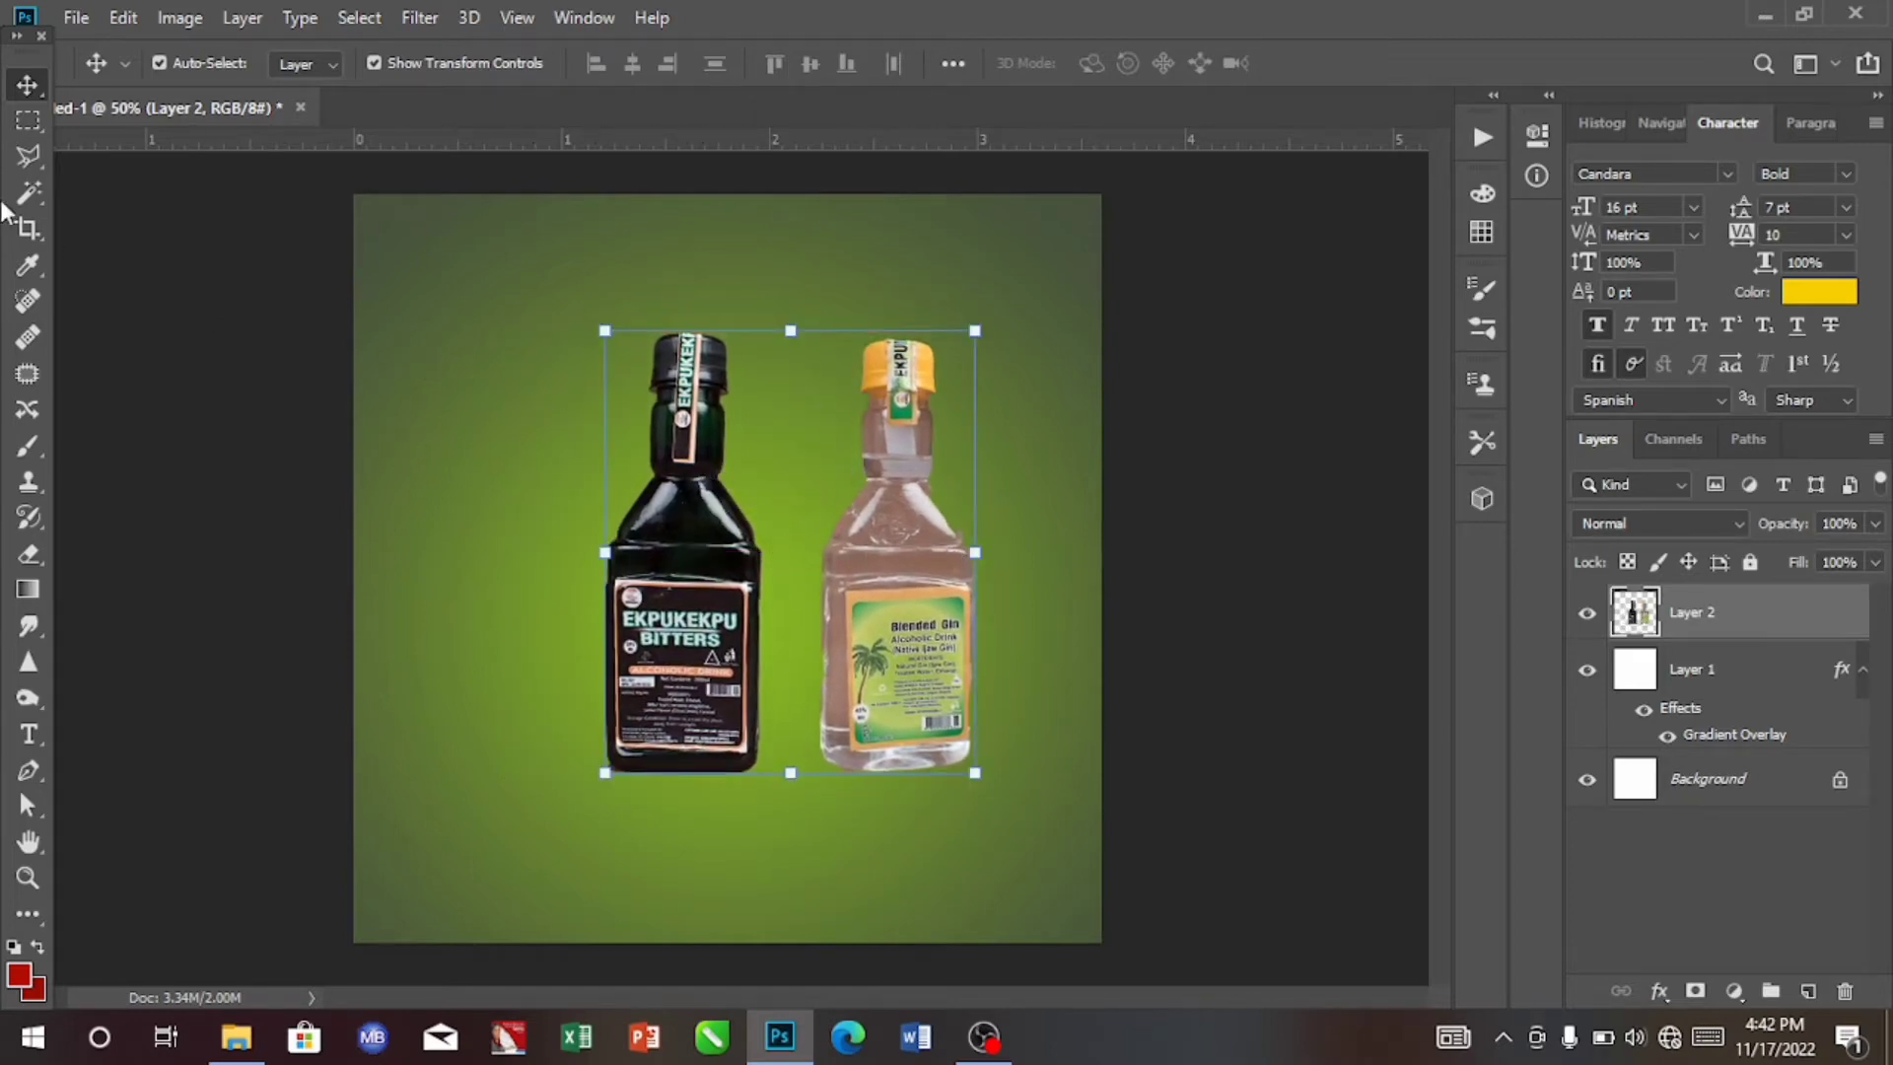
Erase the clear Blended Gin bottle from Layer 2 using a rectangular marquee, and clear the selection.
left_click(28, 118)
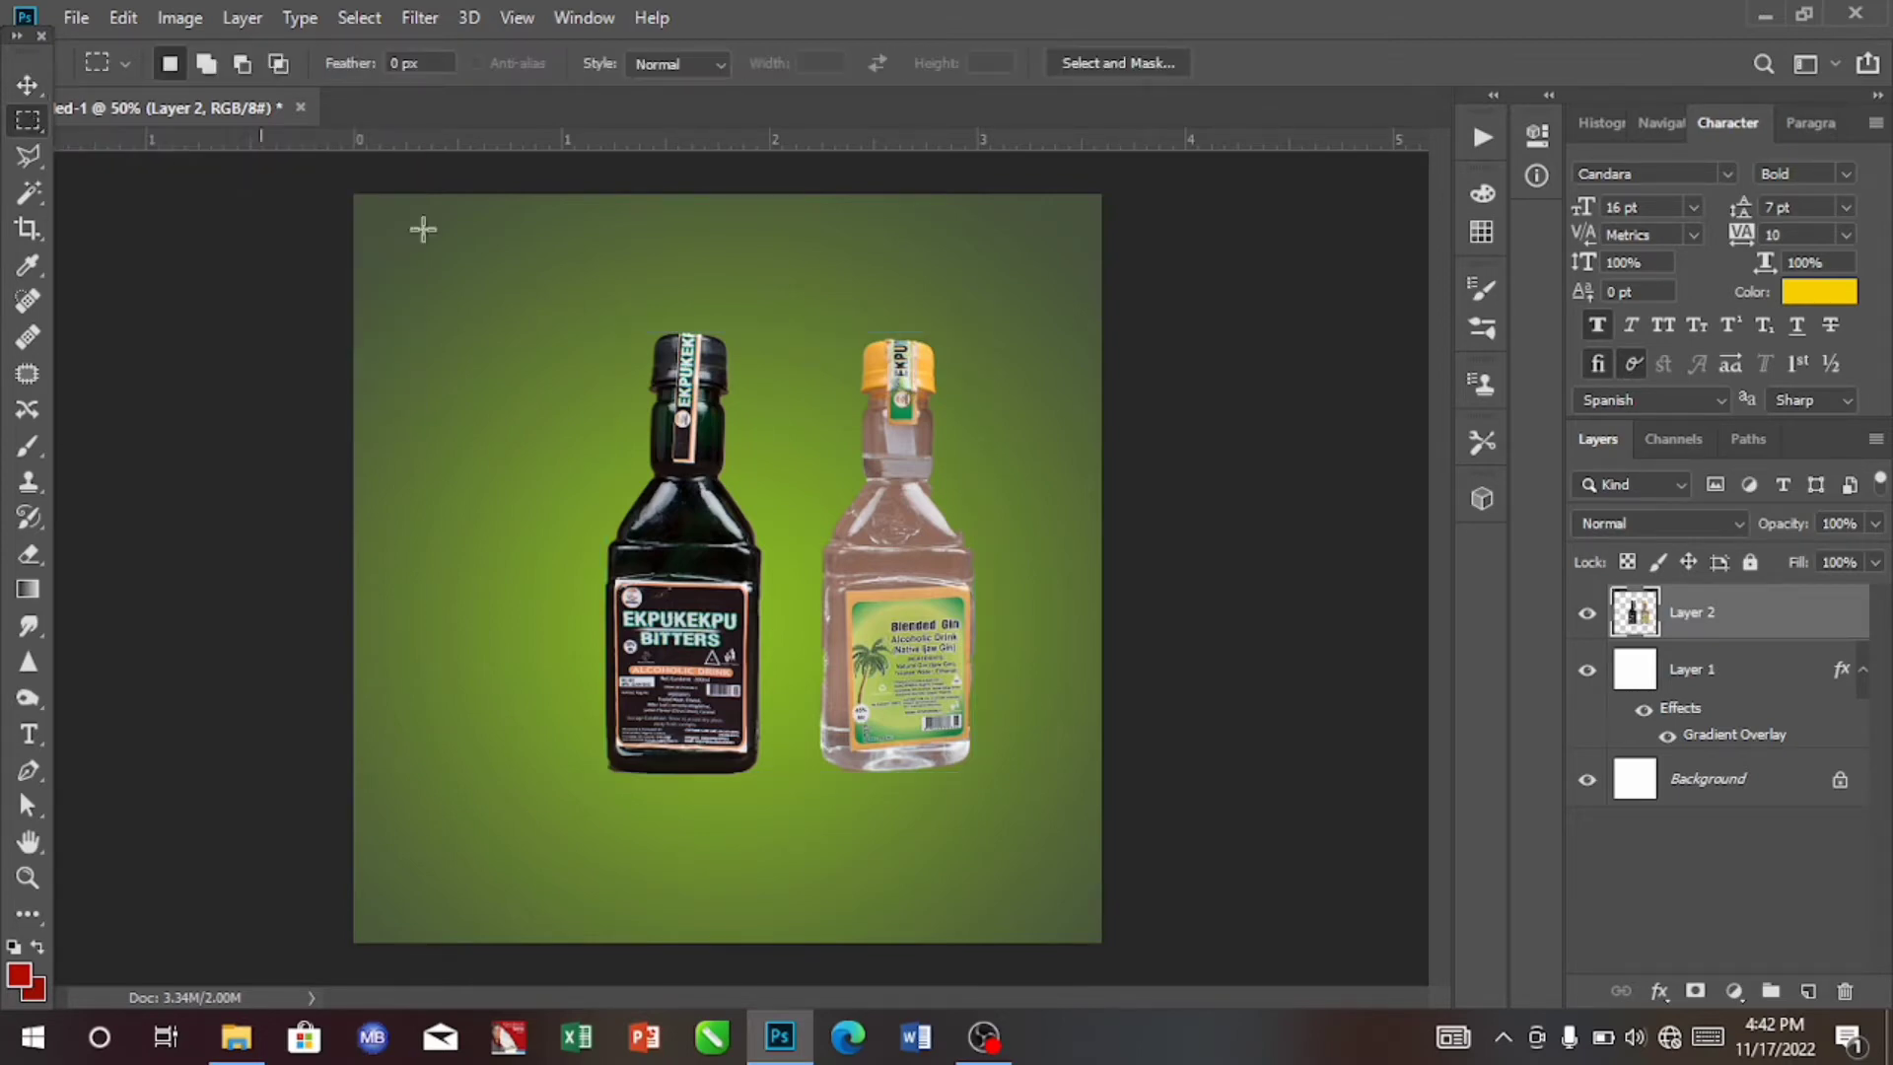
left_click_drag(802, 303, 1020, 816)
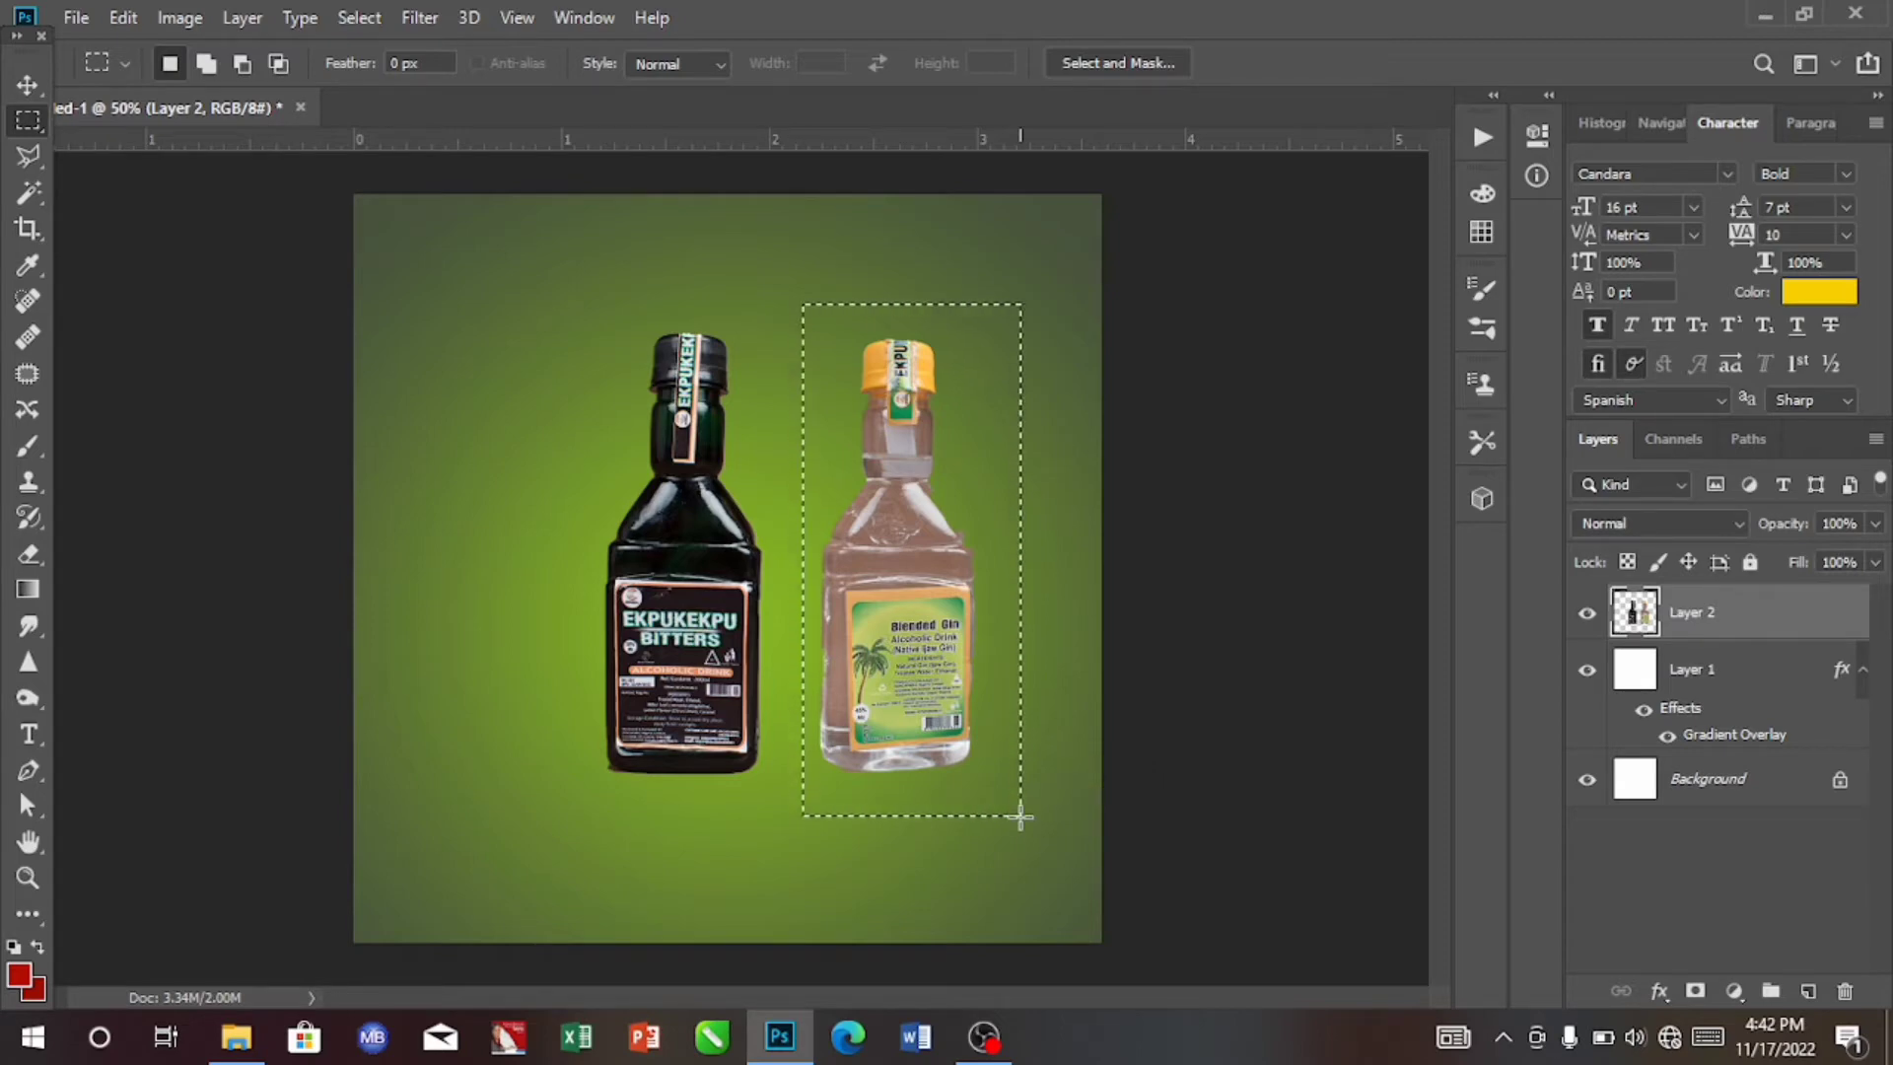
key("Delete")
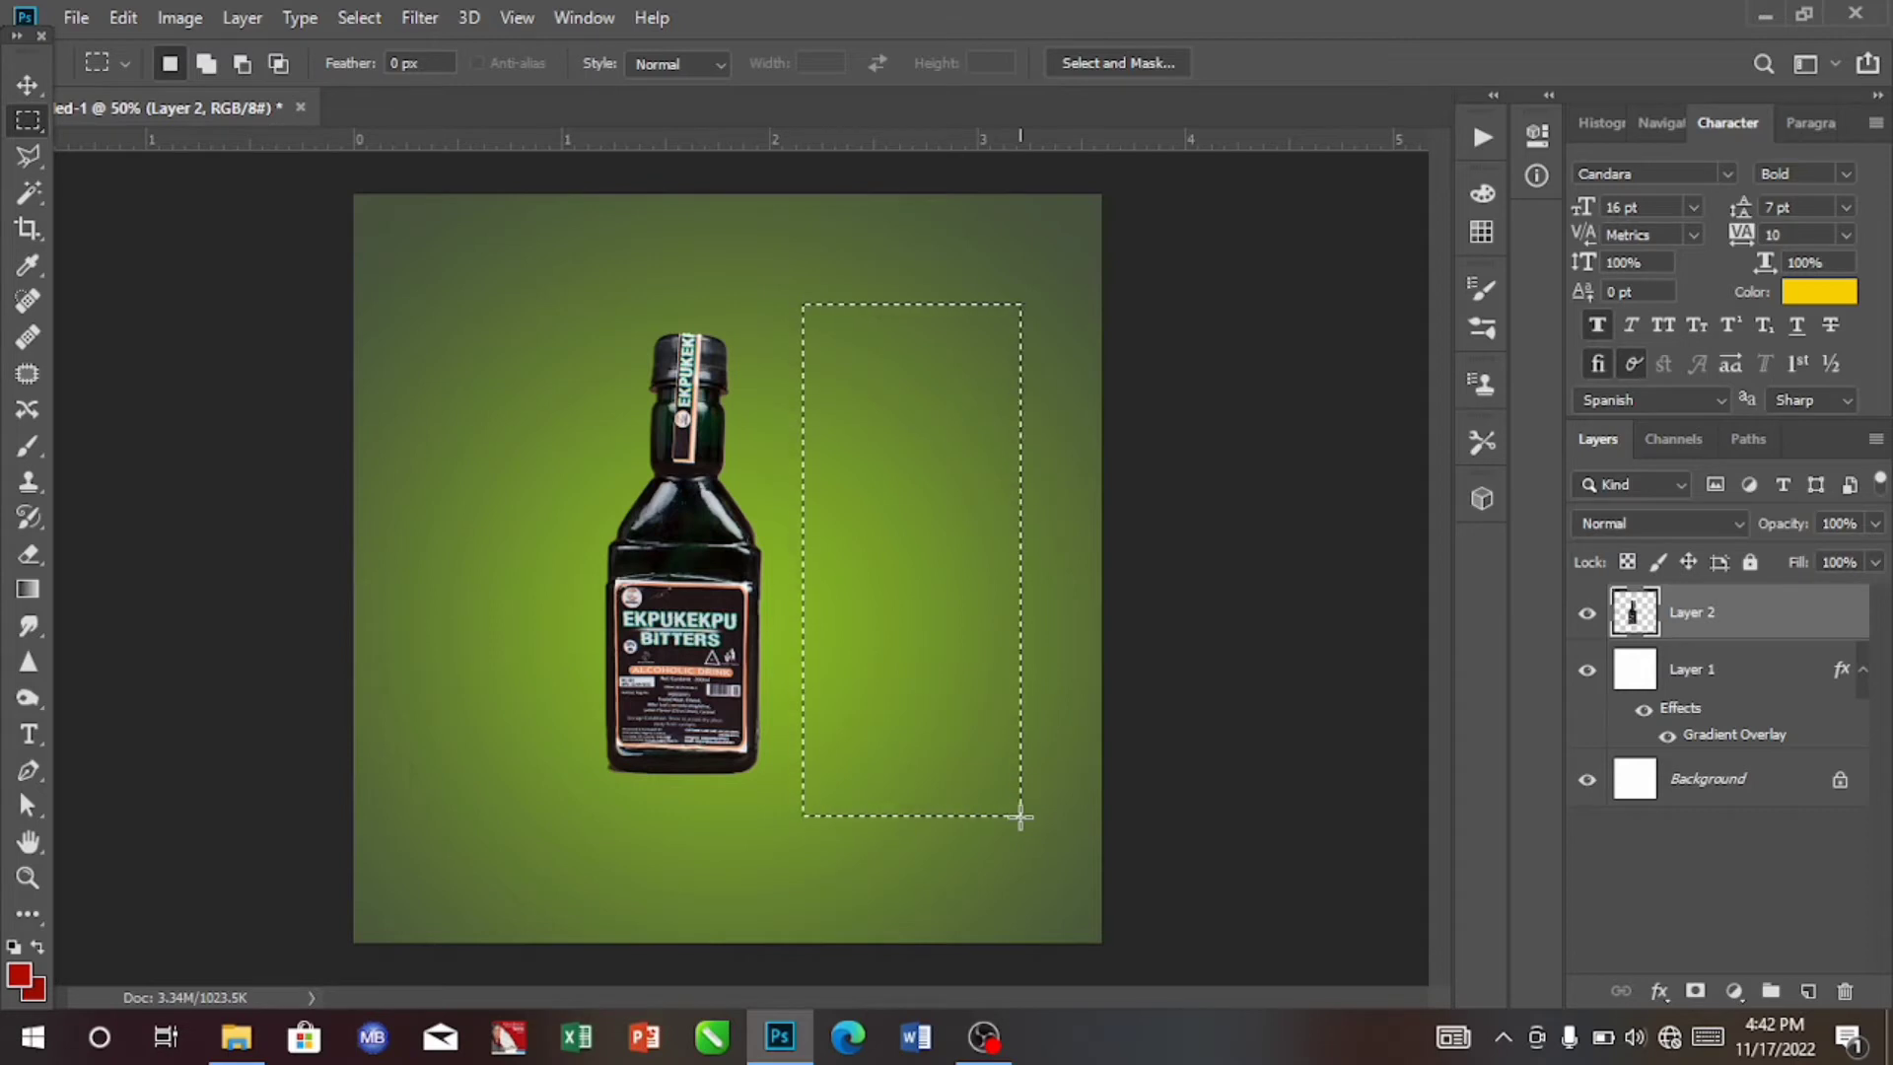
key("ctrl+d")
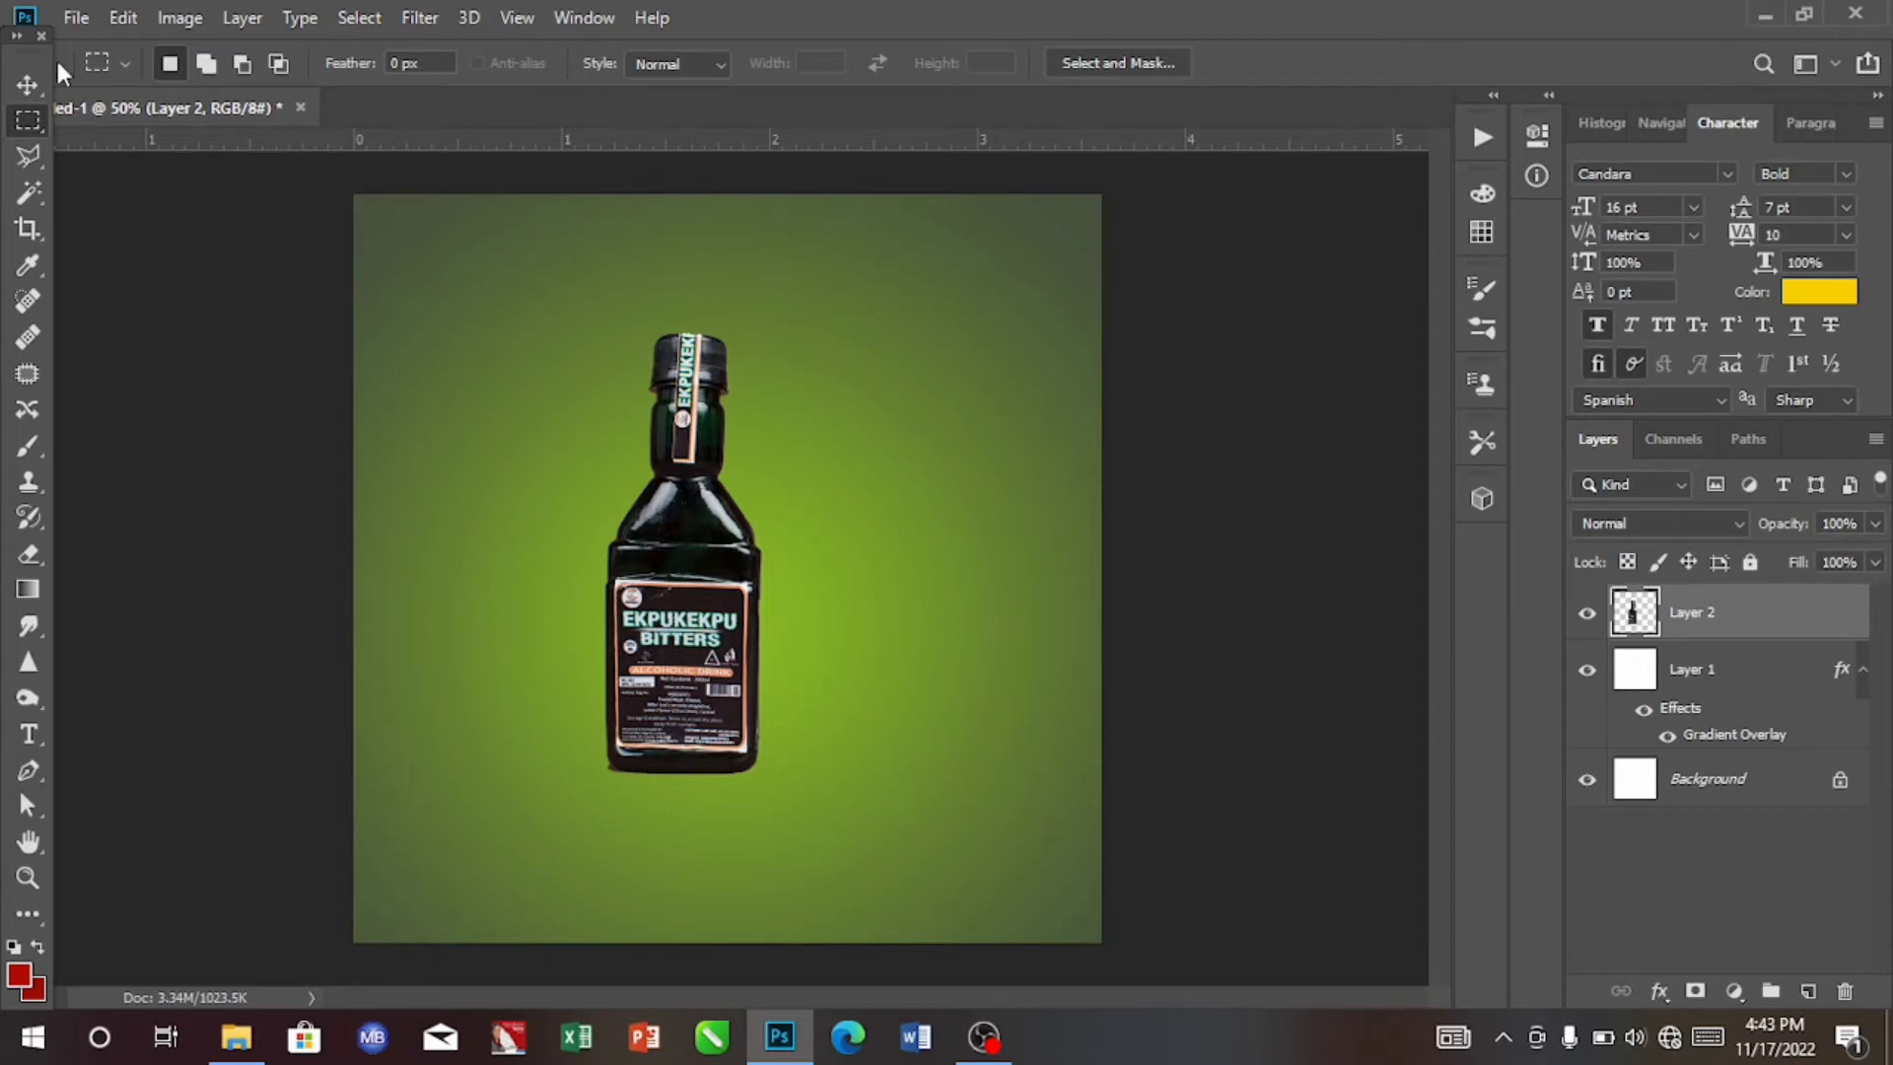
Move the dark Ekpukekpu Bitters bottle toward the canvas middle and align it horizontally to the canvas center.
left_click(29, 85)
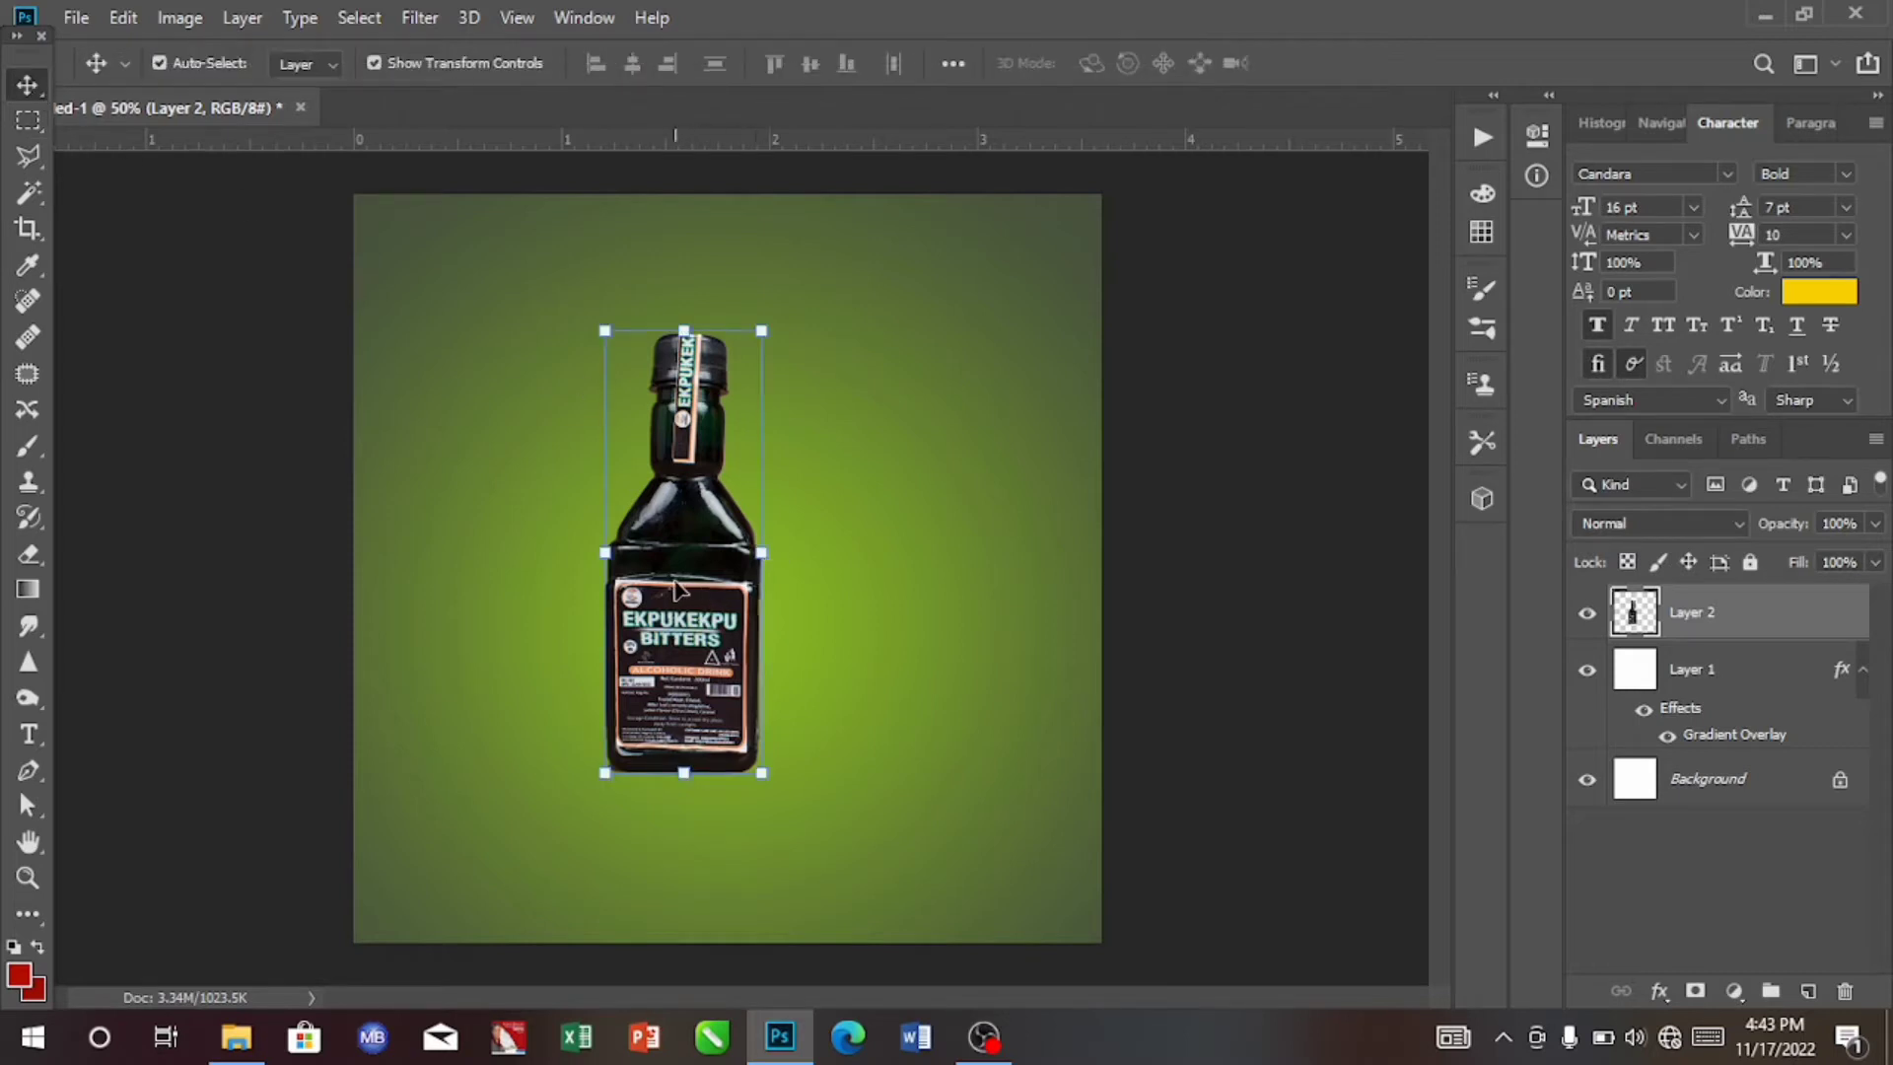
left_click_drag(673, 584, 732, 609)
left_click_drag(731, 611, 730, 611)
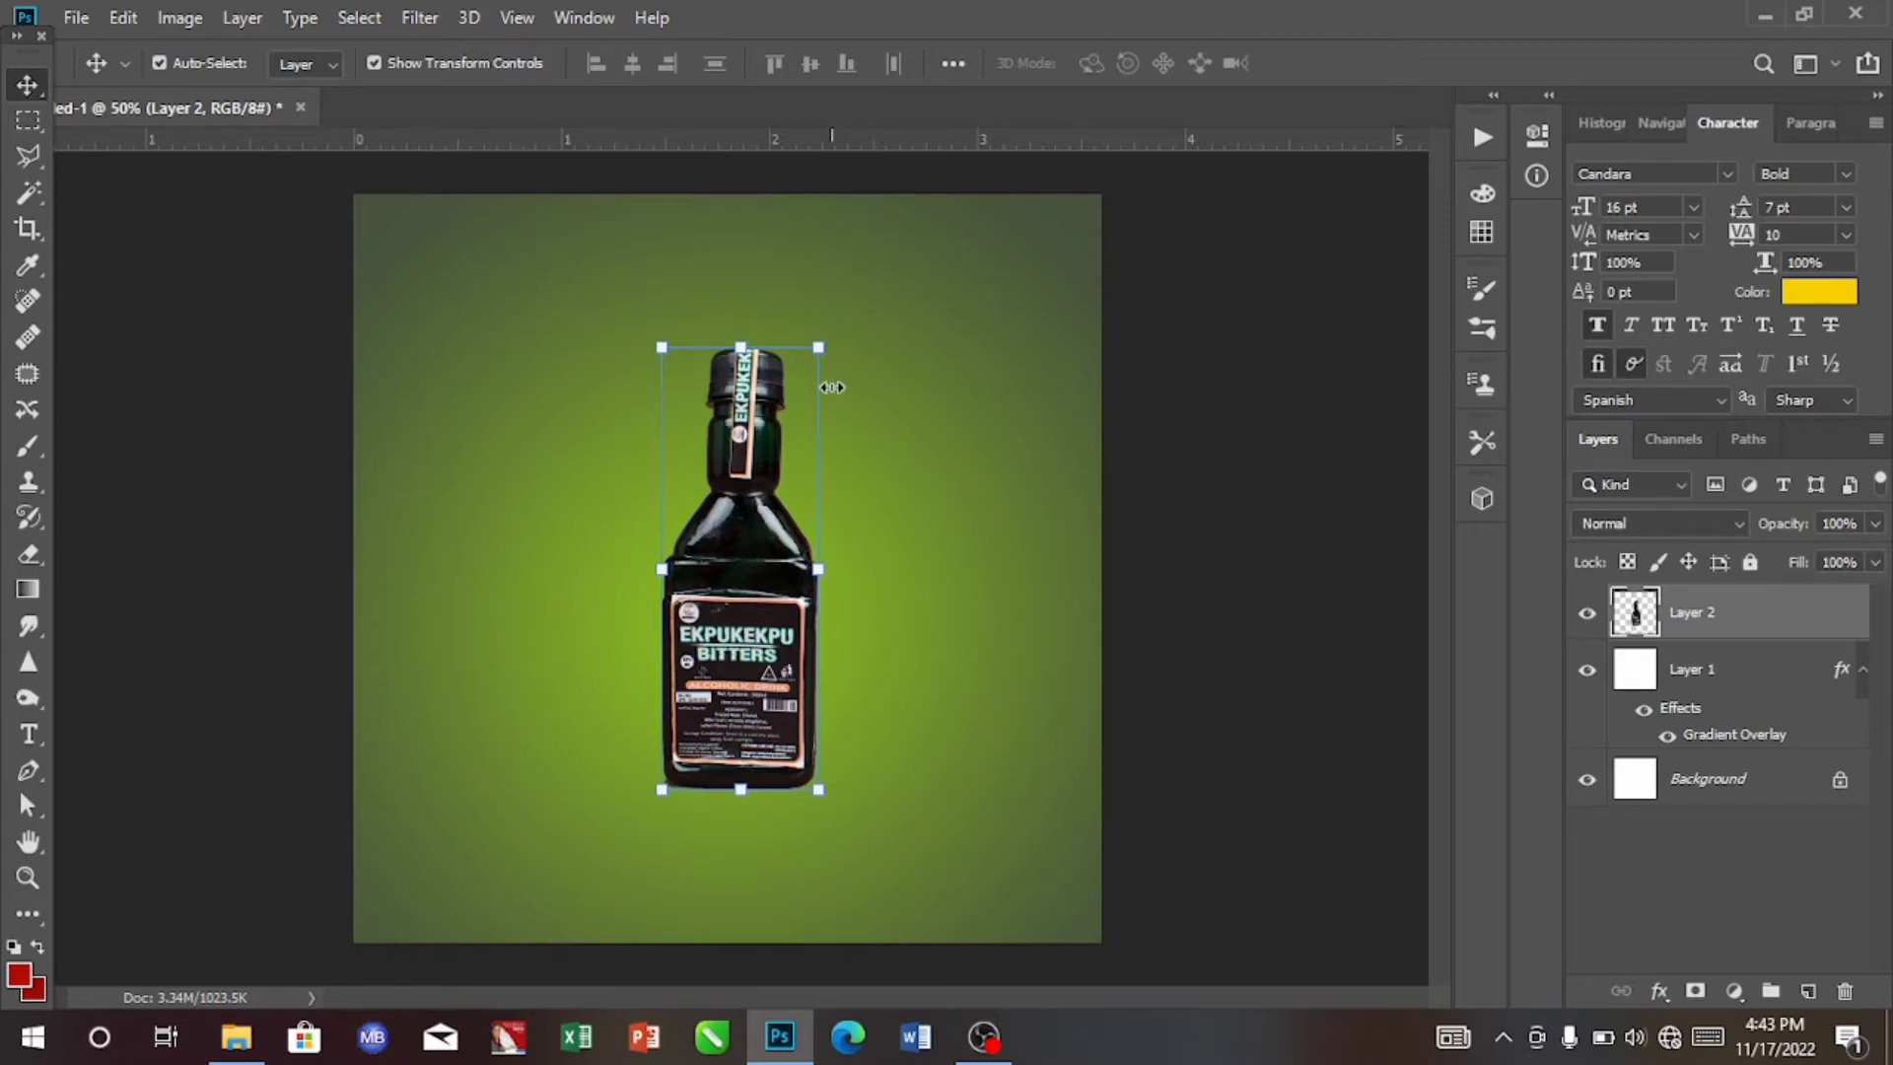
key("ctrl")
key("ctrl+a")
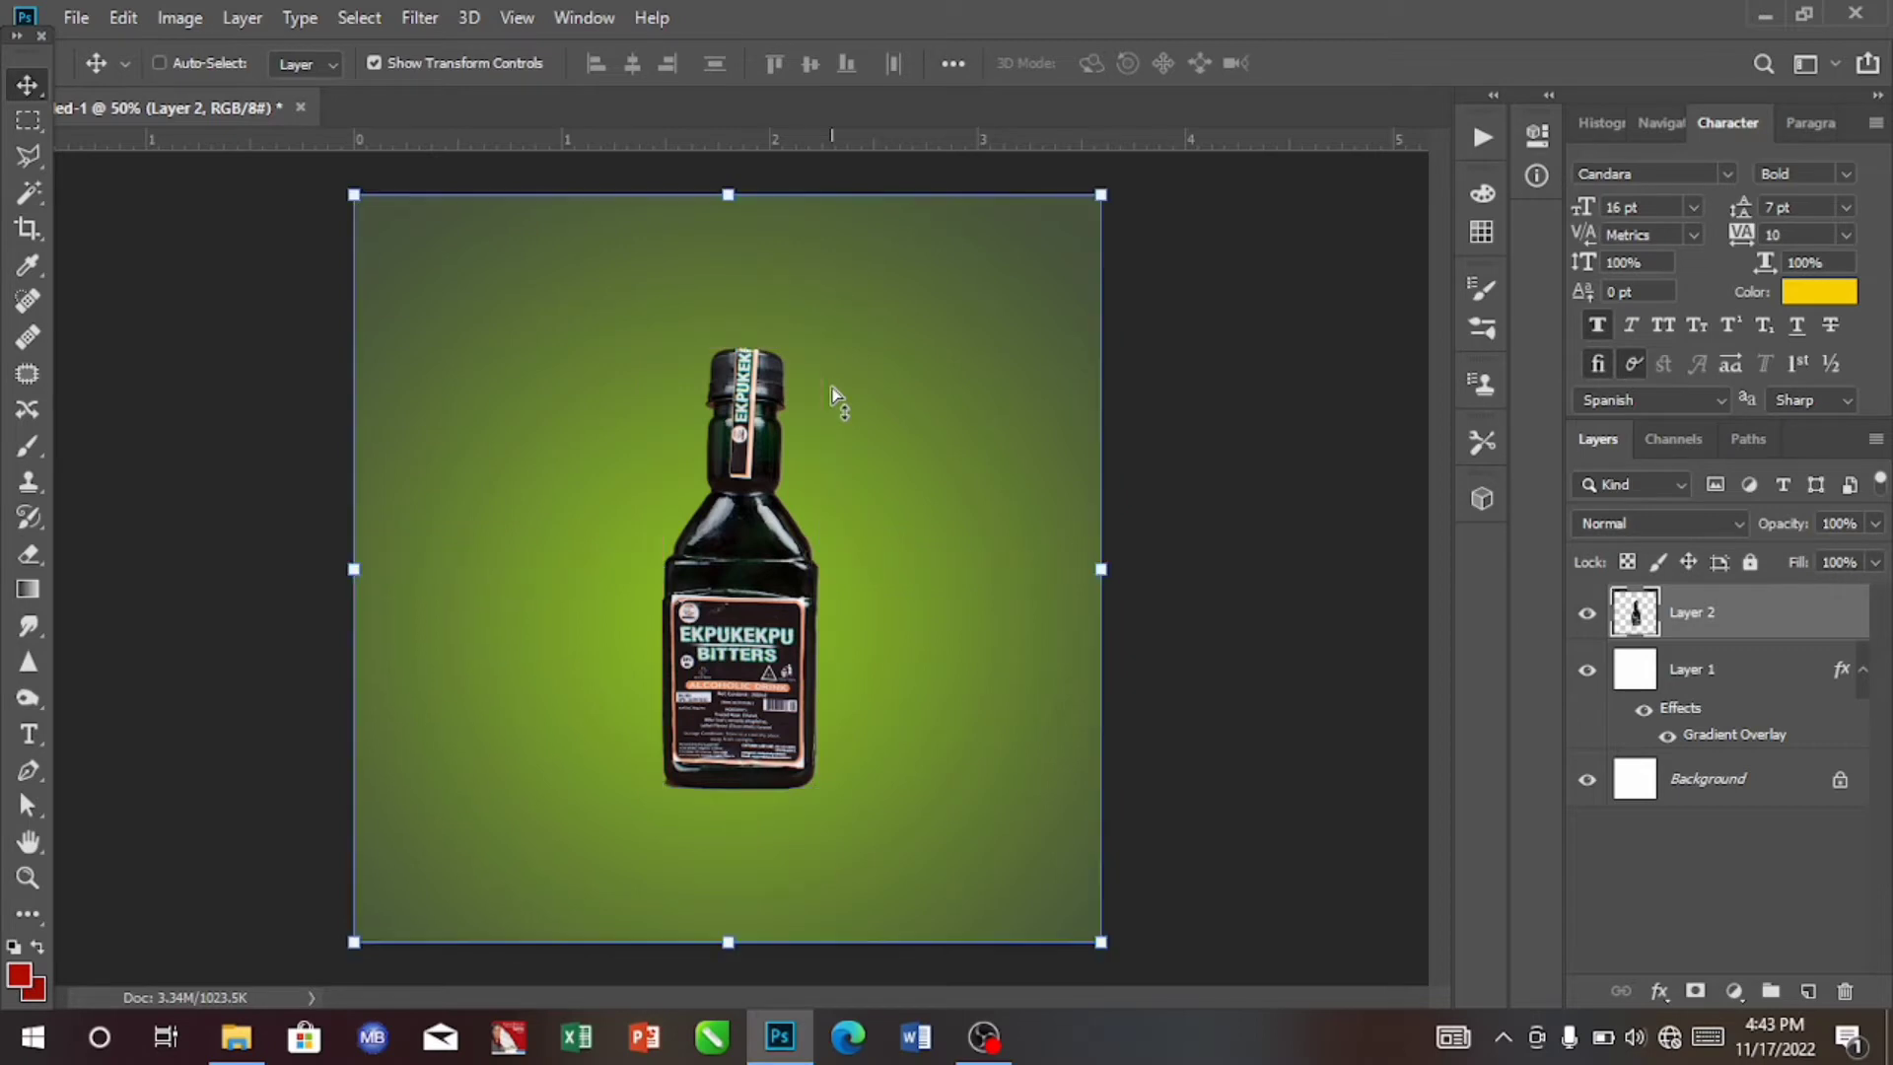
left_click(633, 65)
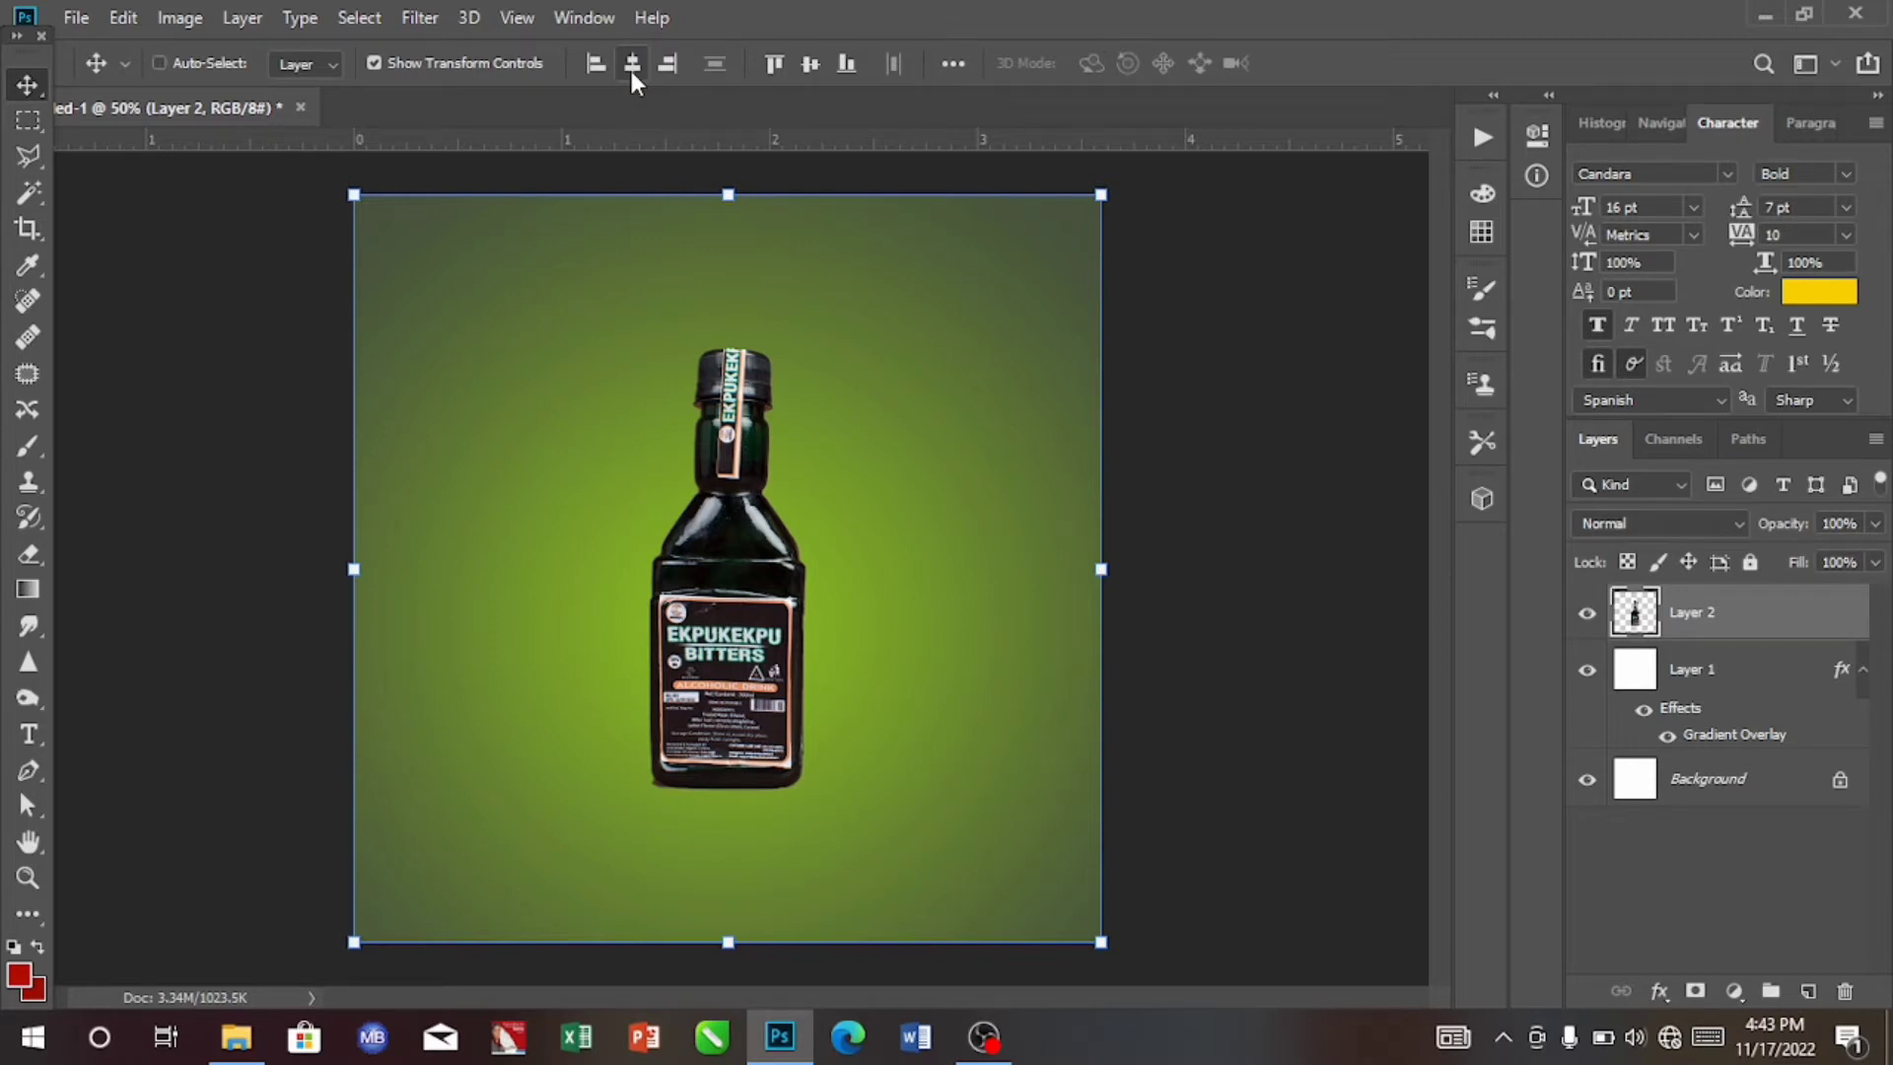
key("ctrl+d")
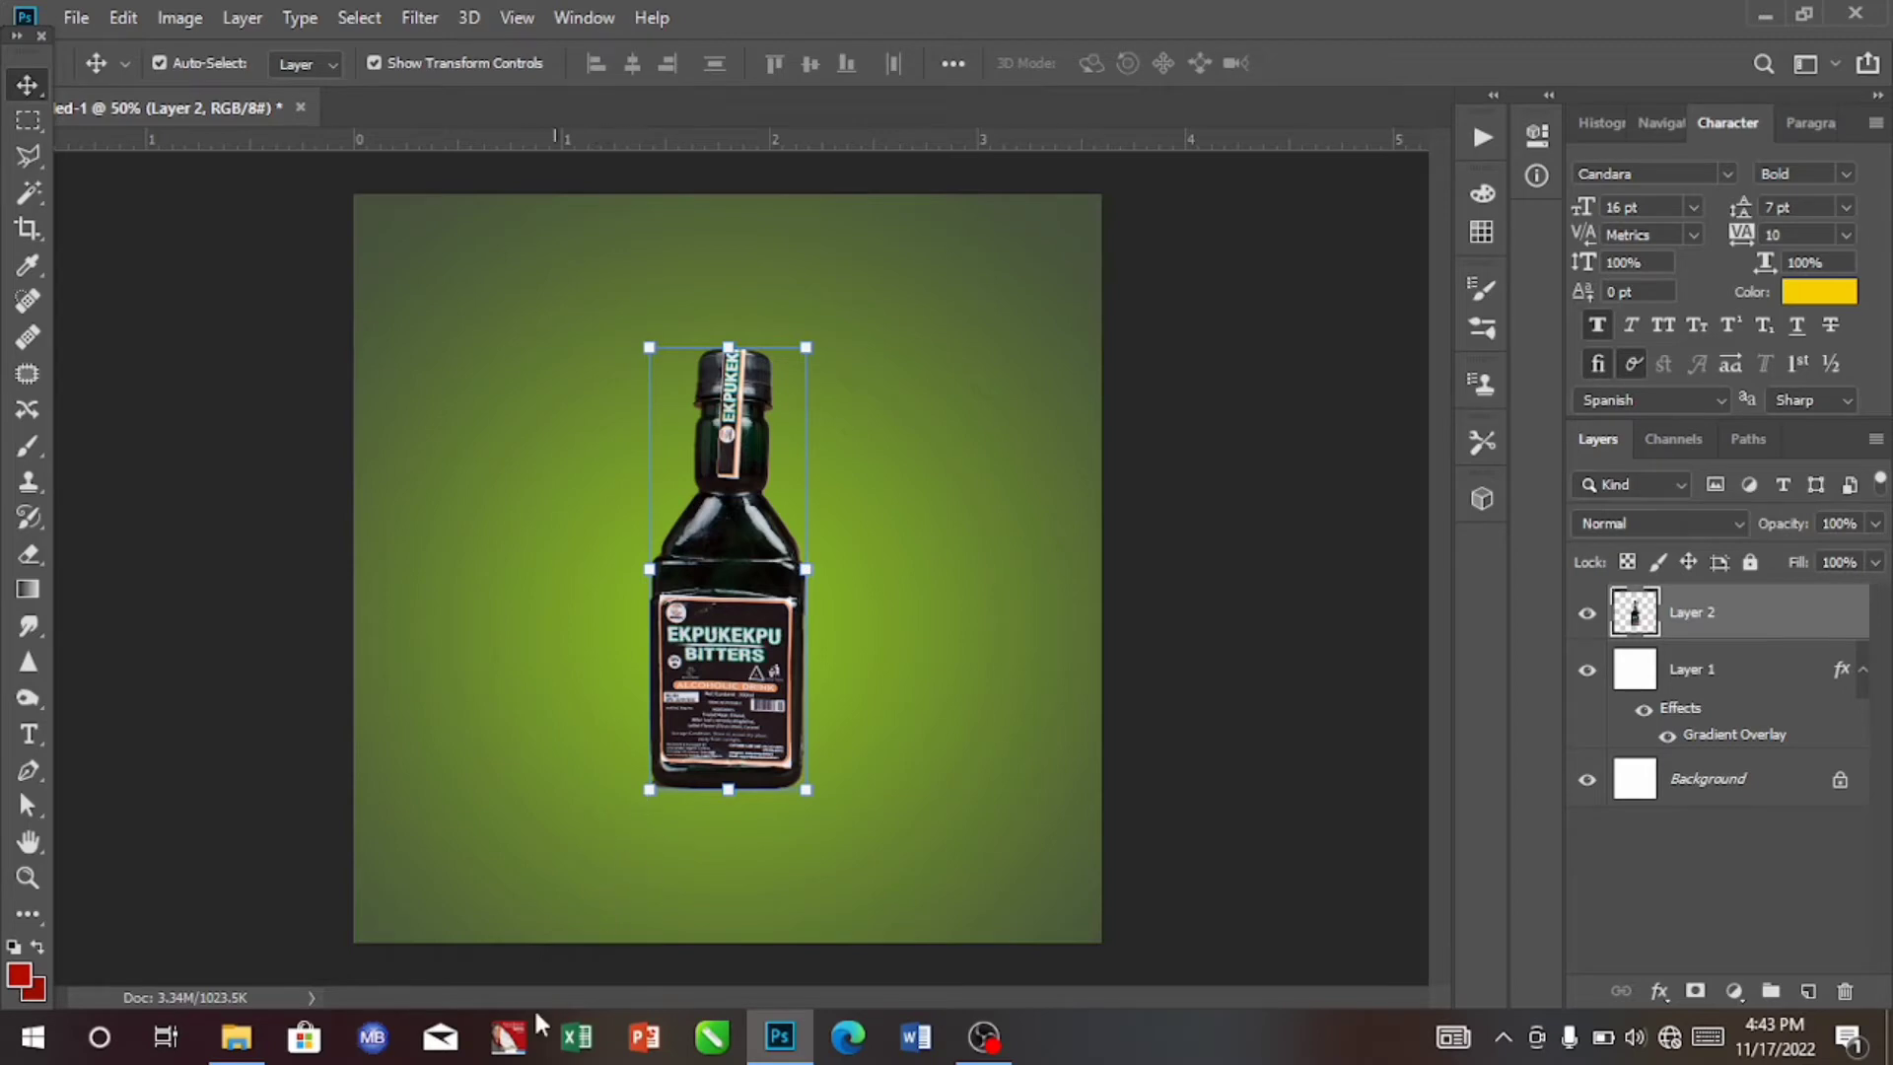
Place the lemon and mint picture images (72) from the Documents folder onto the canvas.
left_click(234, 1037)
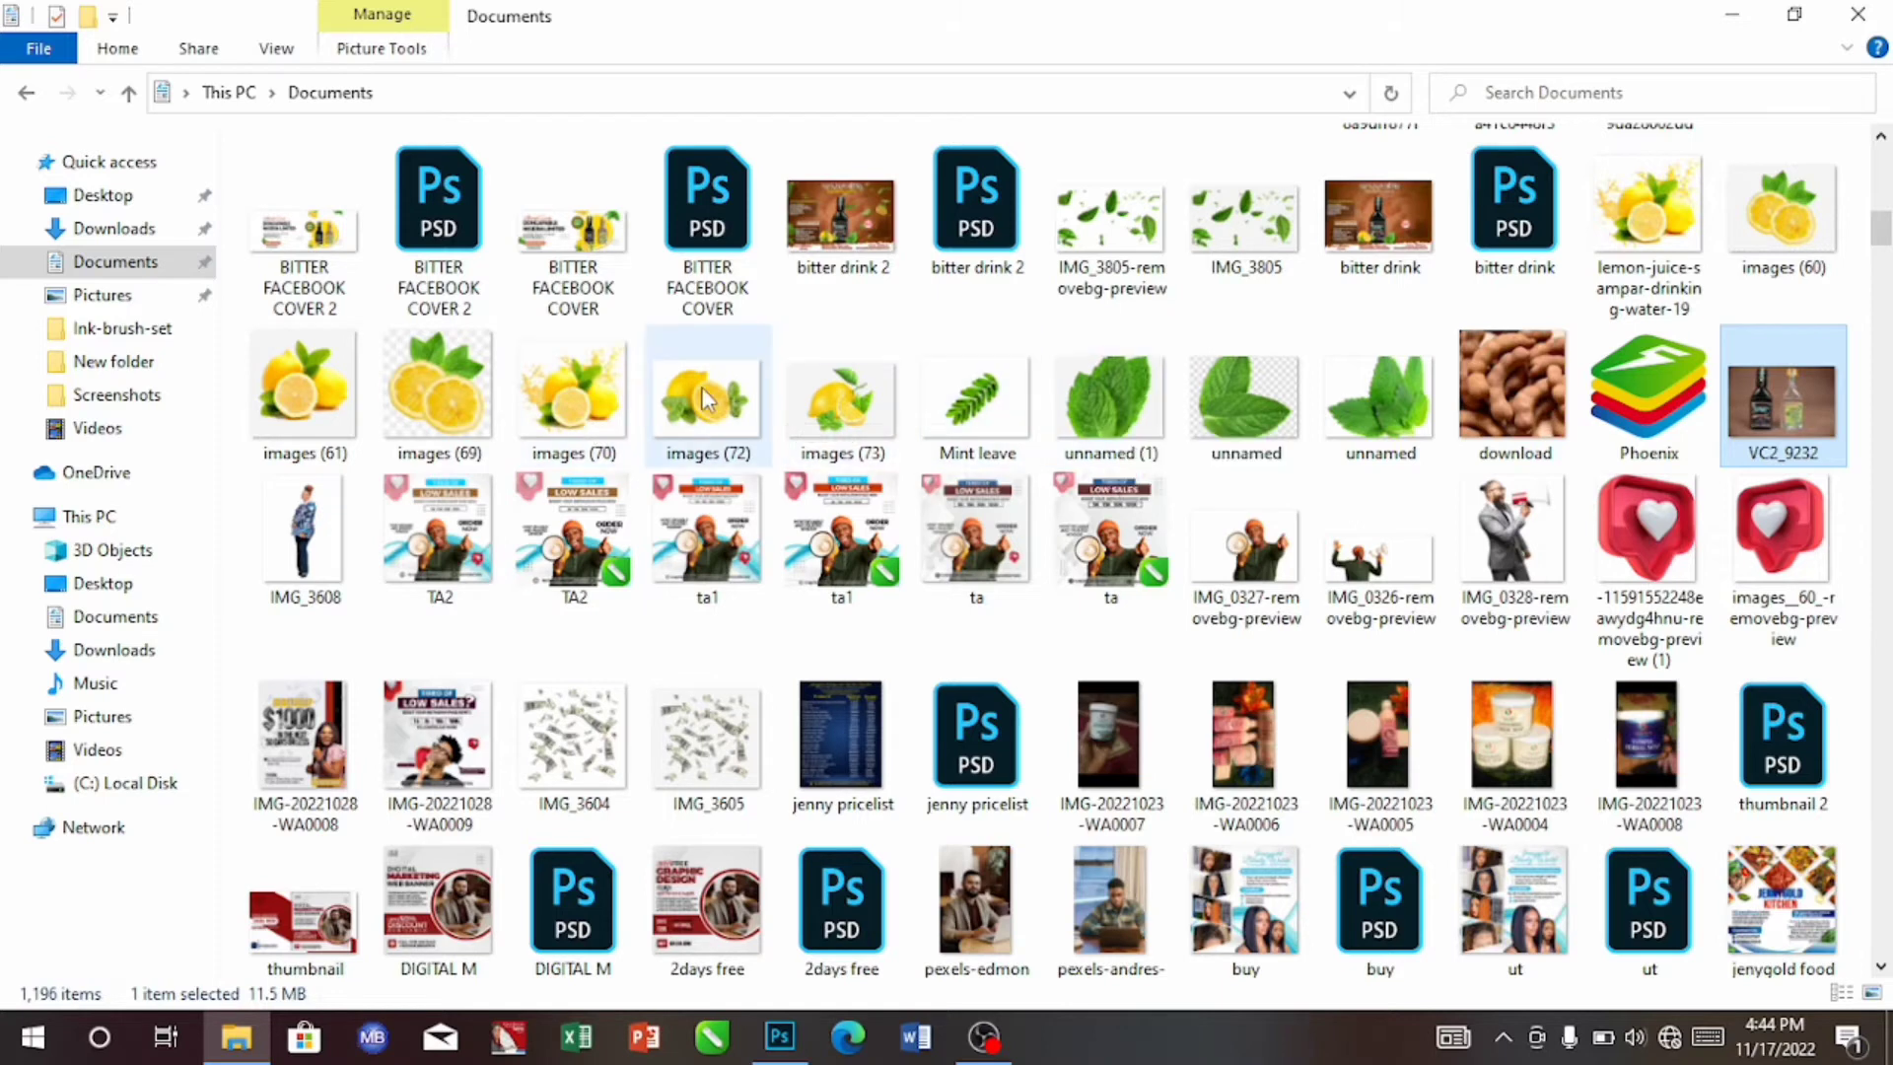
left_click_drag(706, 399, 785, 717)
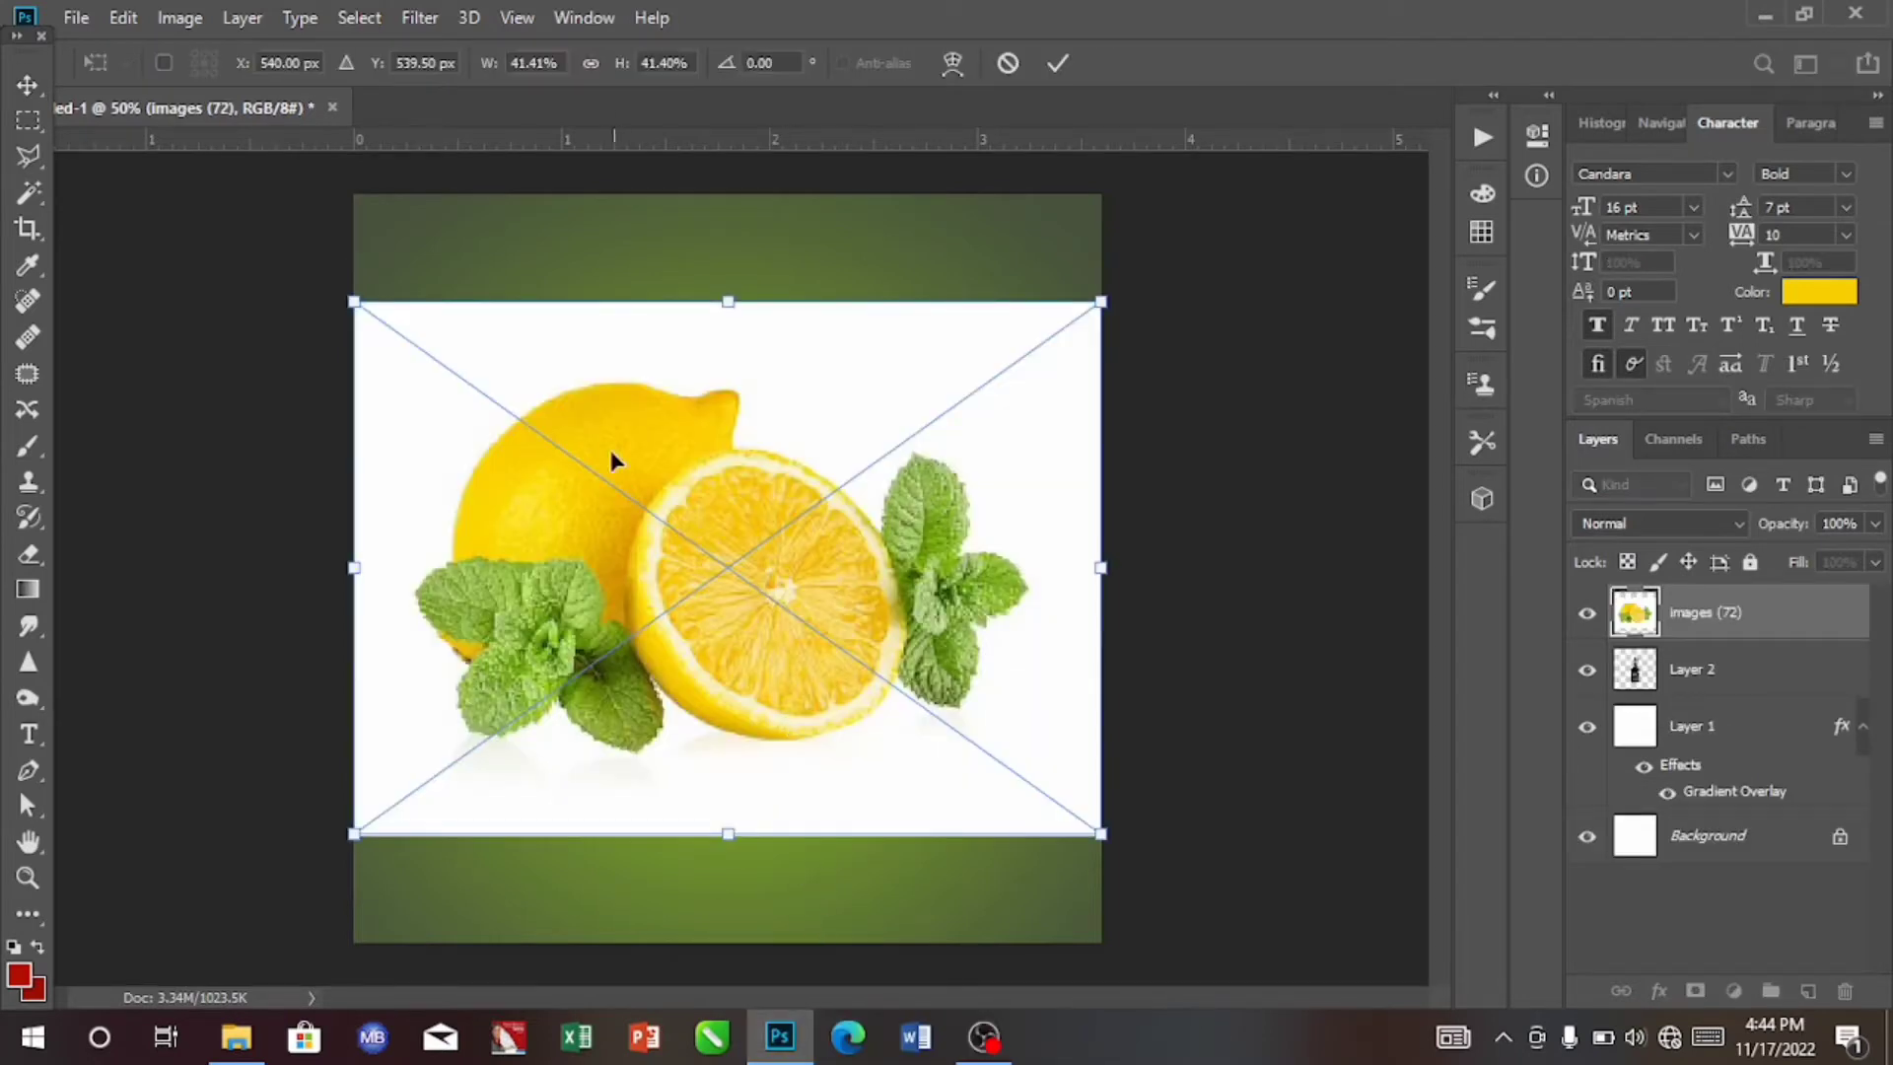
left_click(1050, 68)
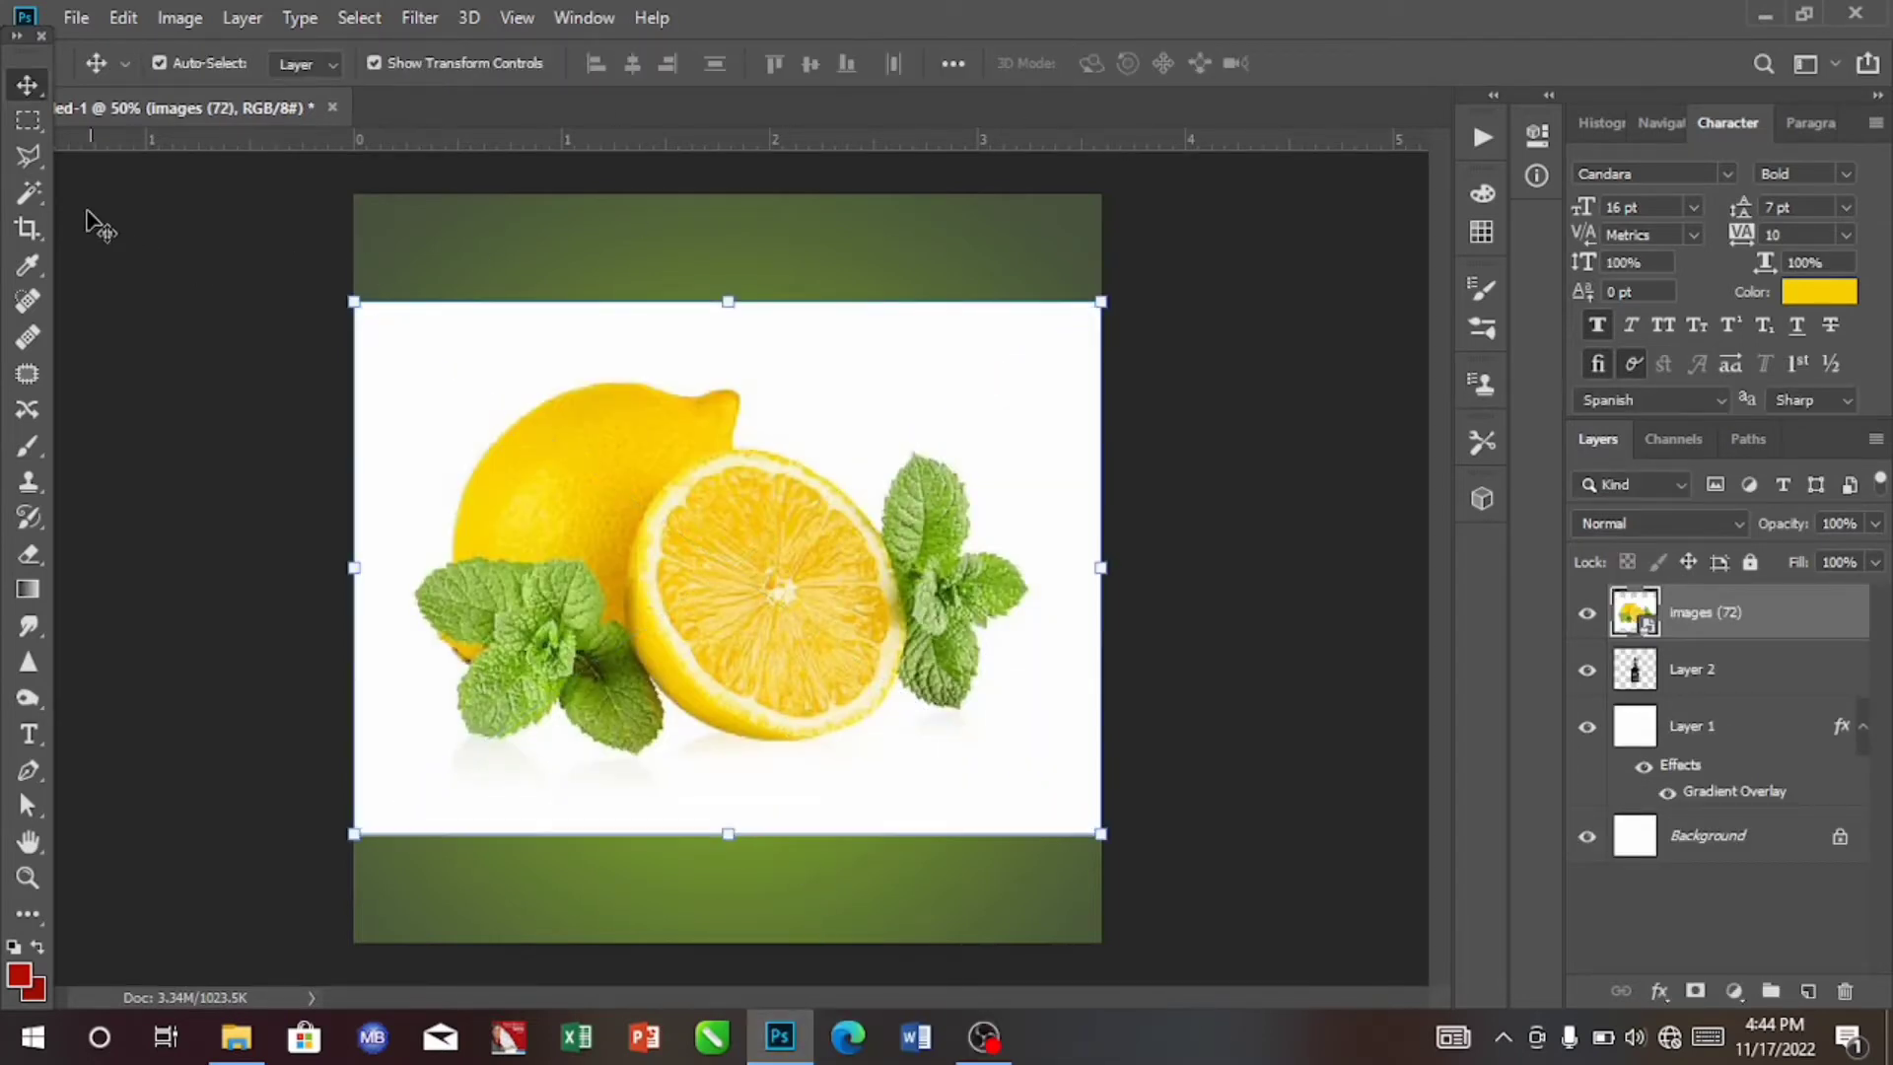
Cut out the lemons and mint with Select Subject onto a new layer and delete the original images (72) layer.
left_click(30, 193)
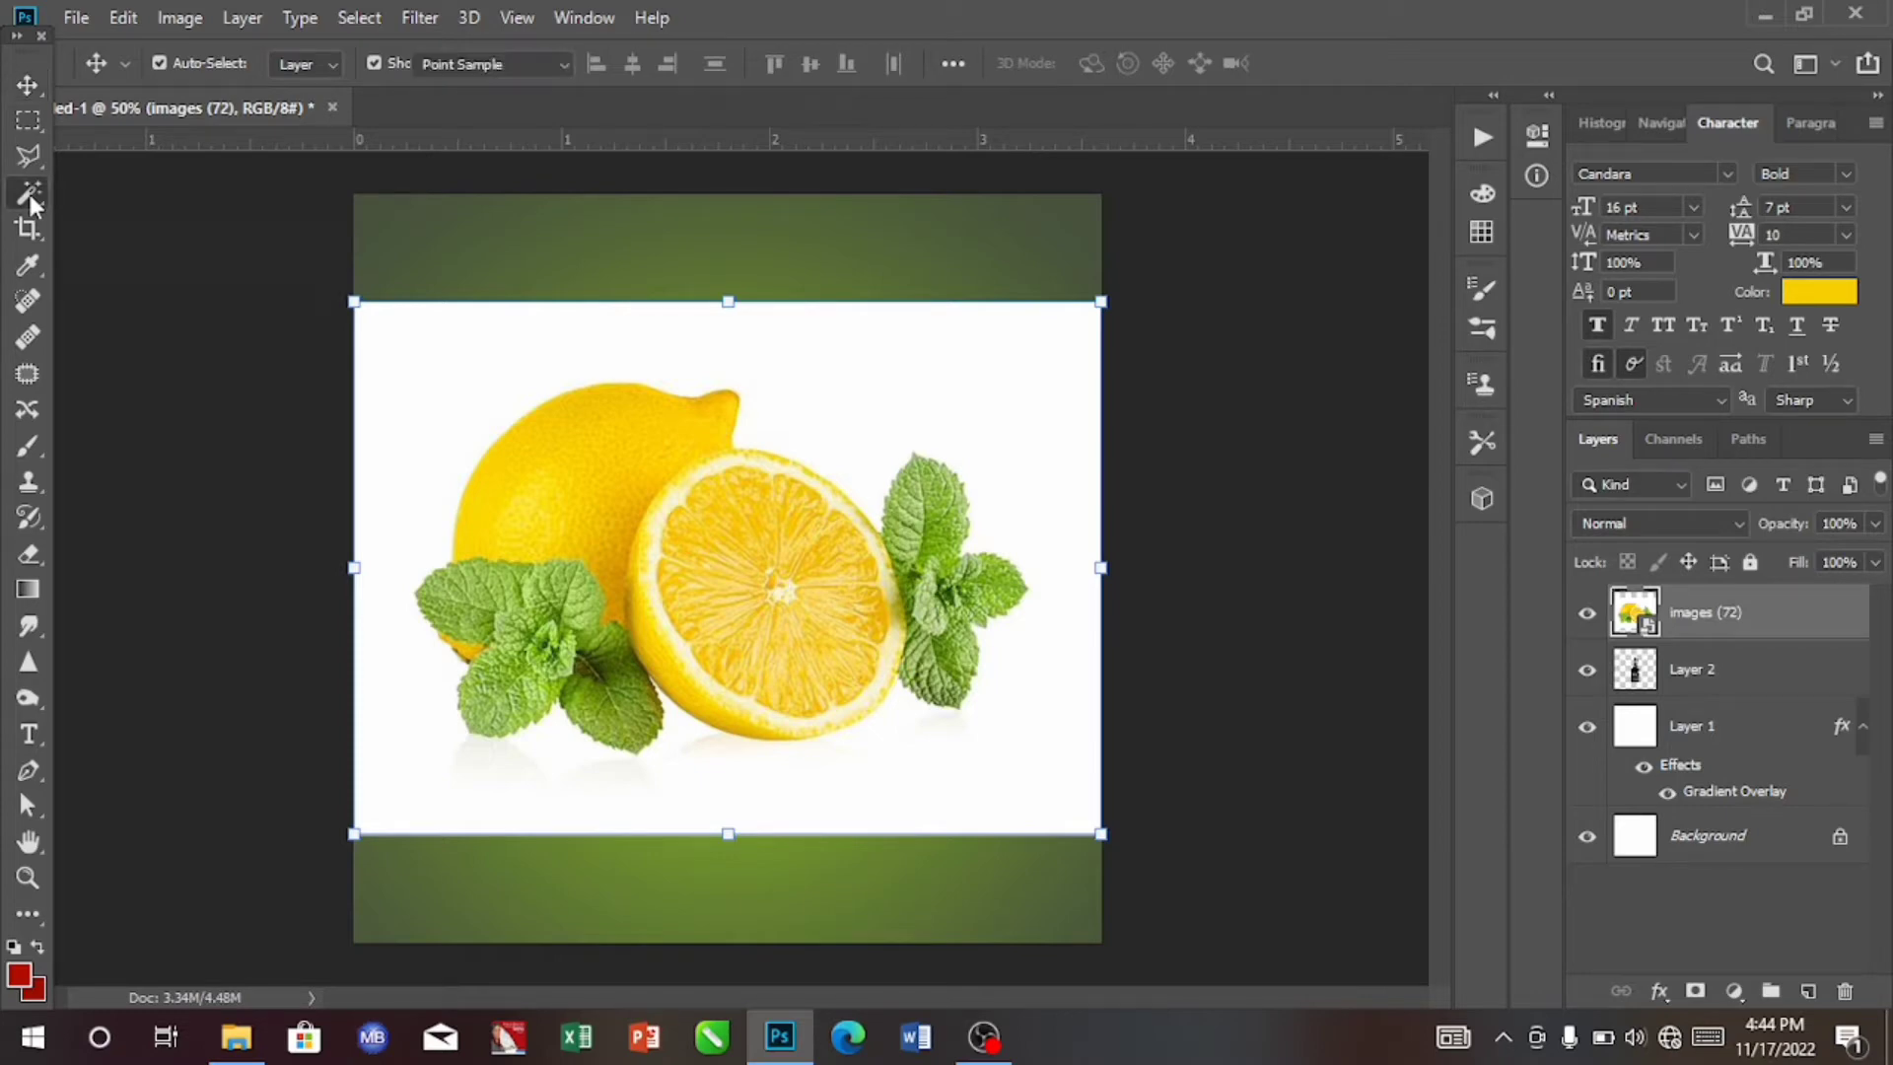
left_click(1158, 59)
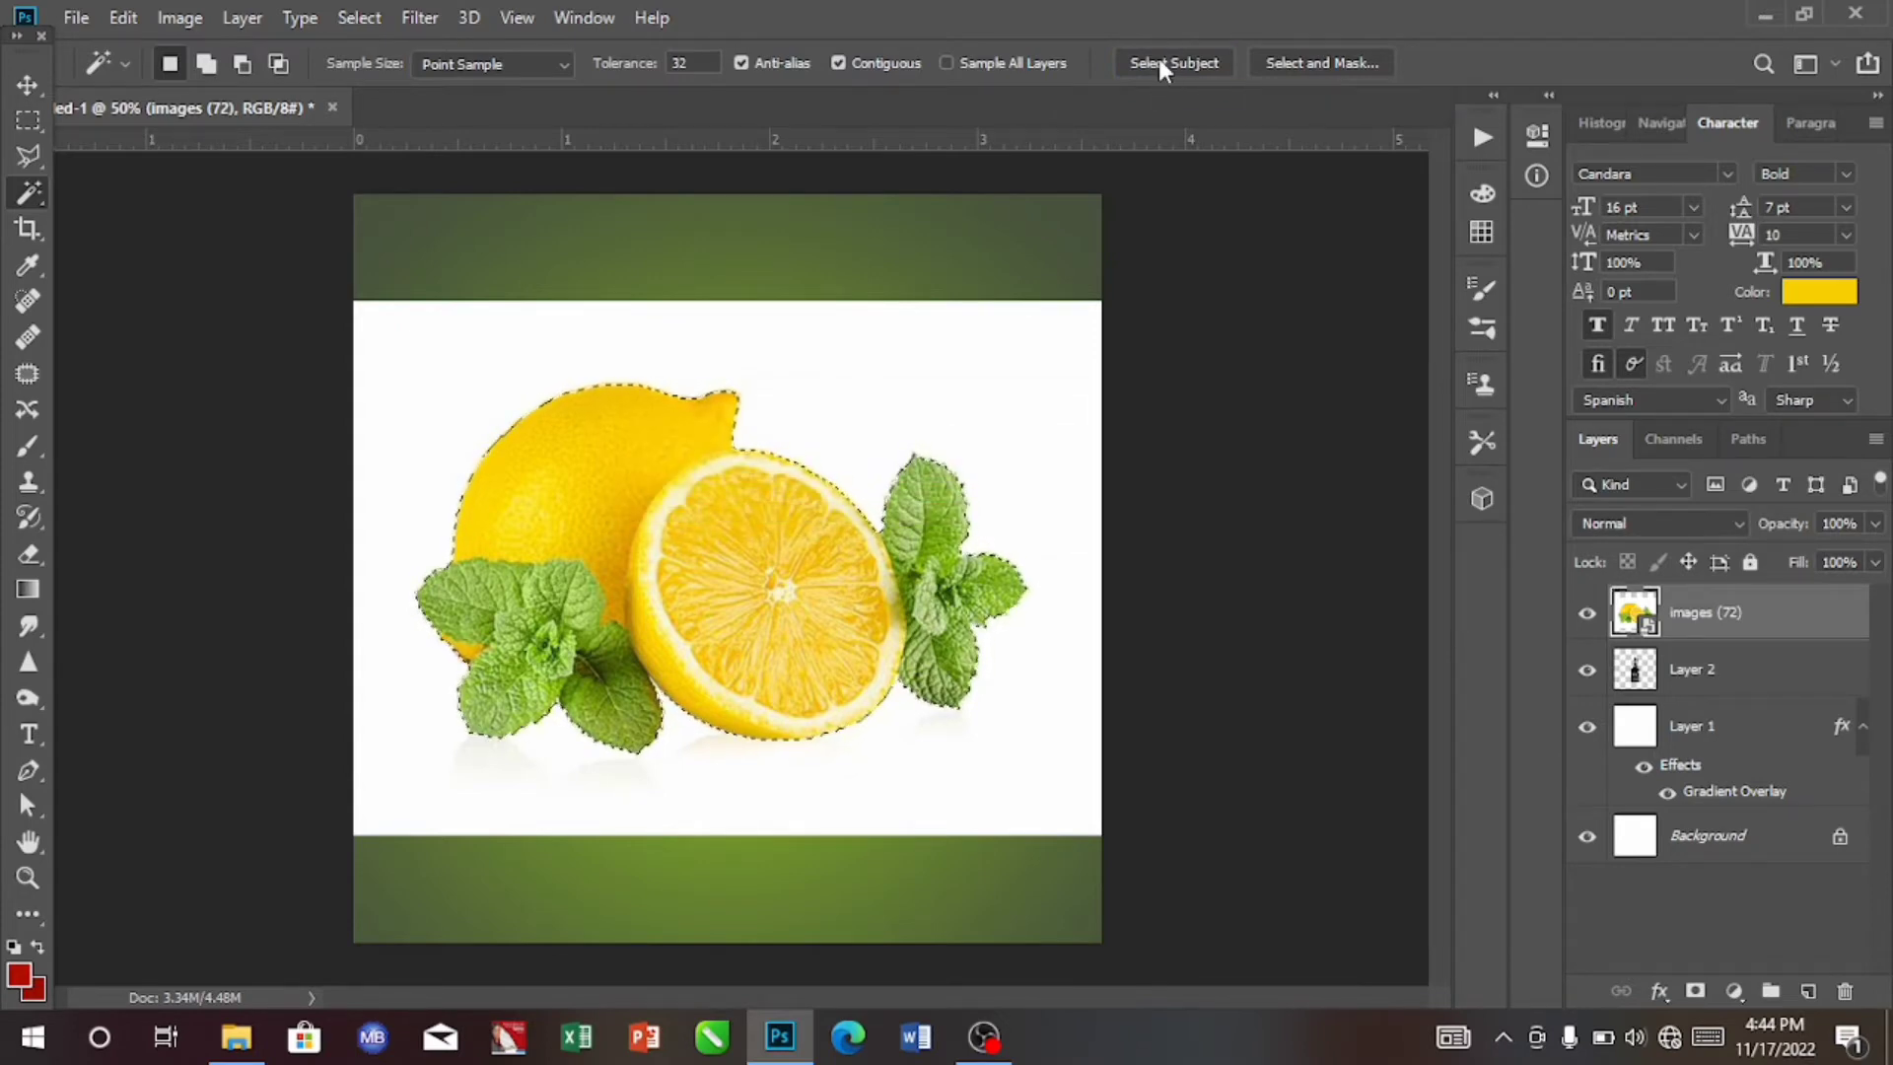
key("ctrl+j")
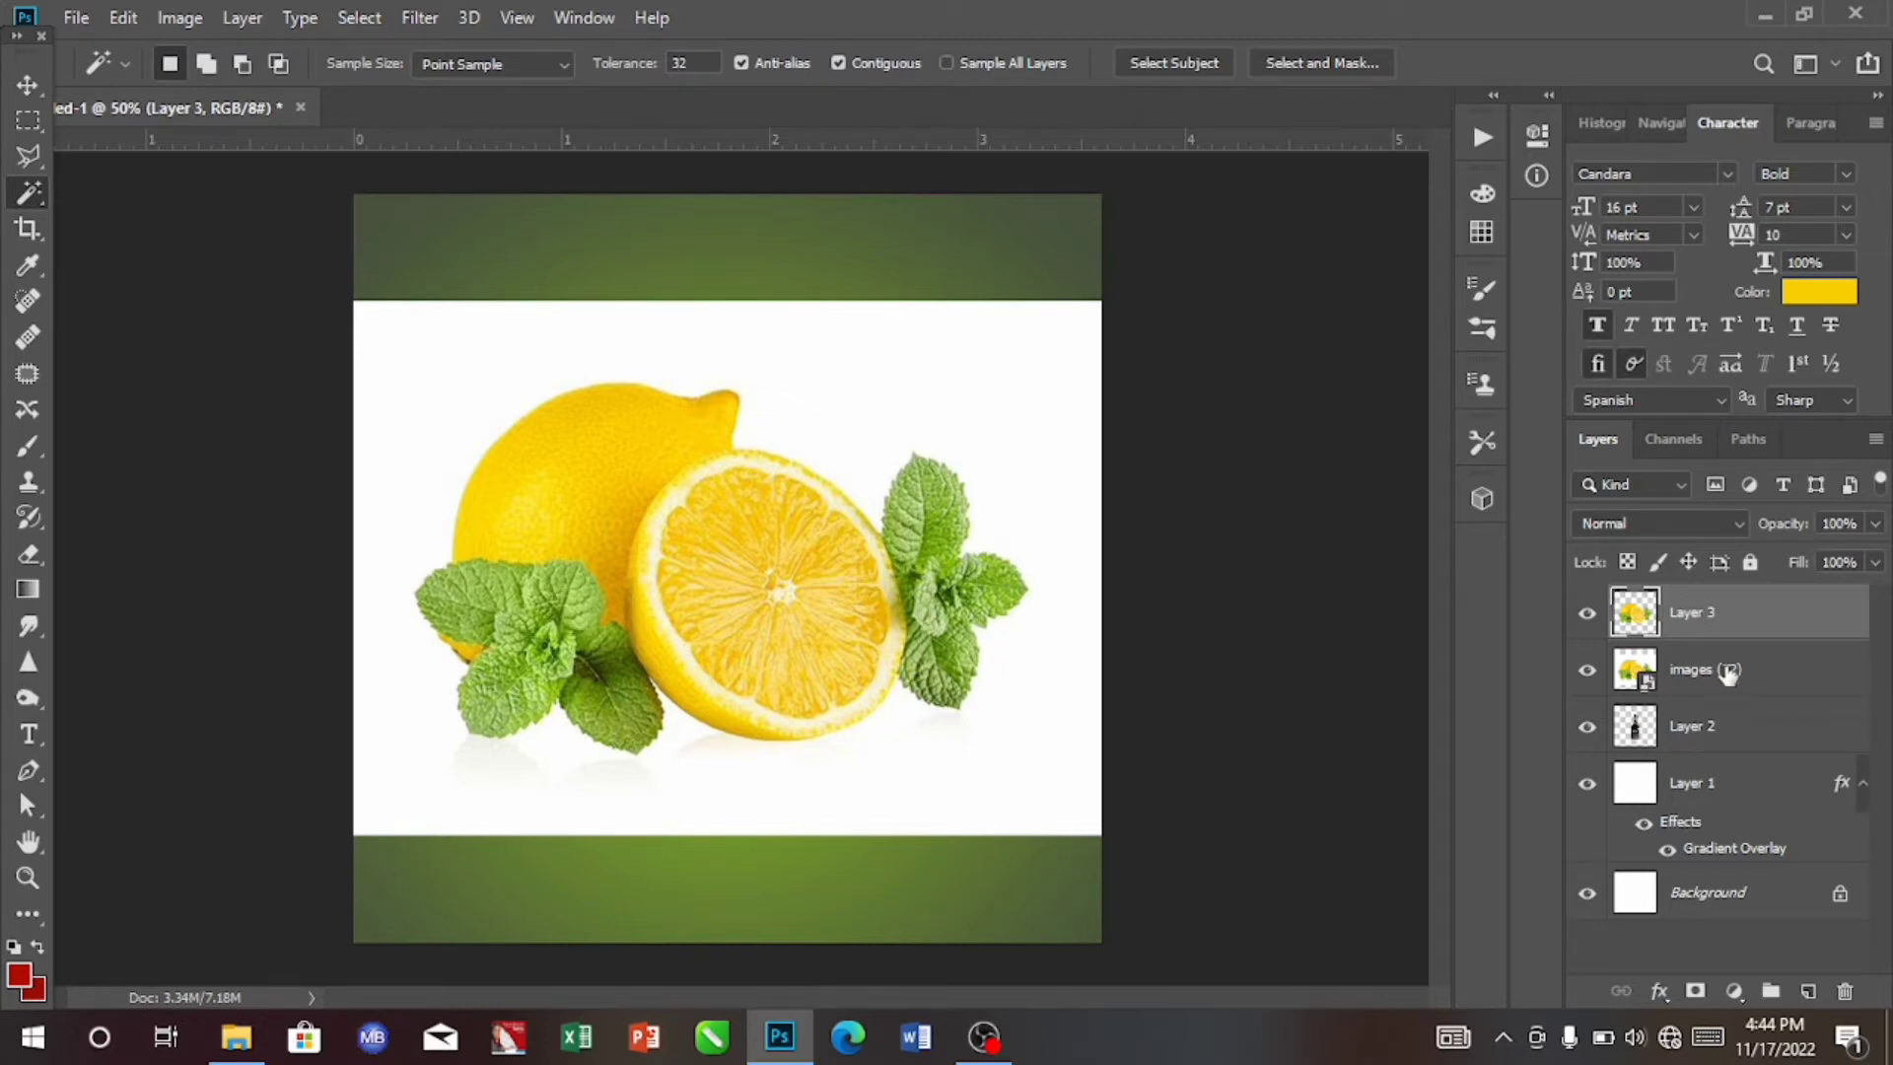
left_click(1727, 671)
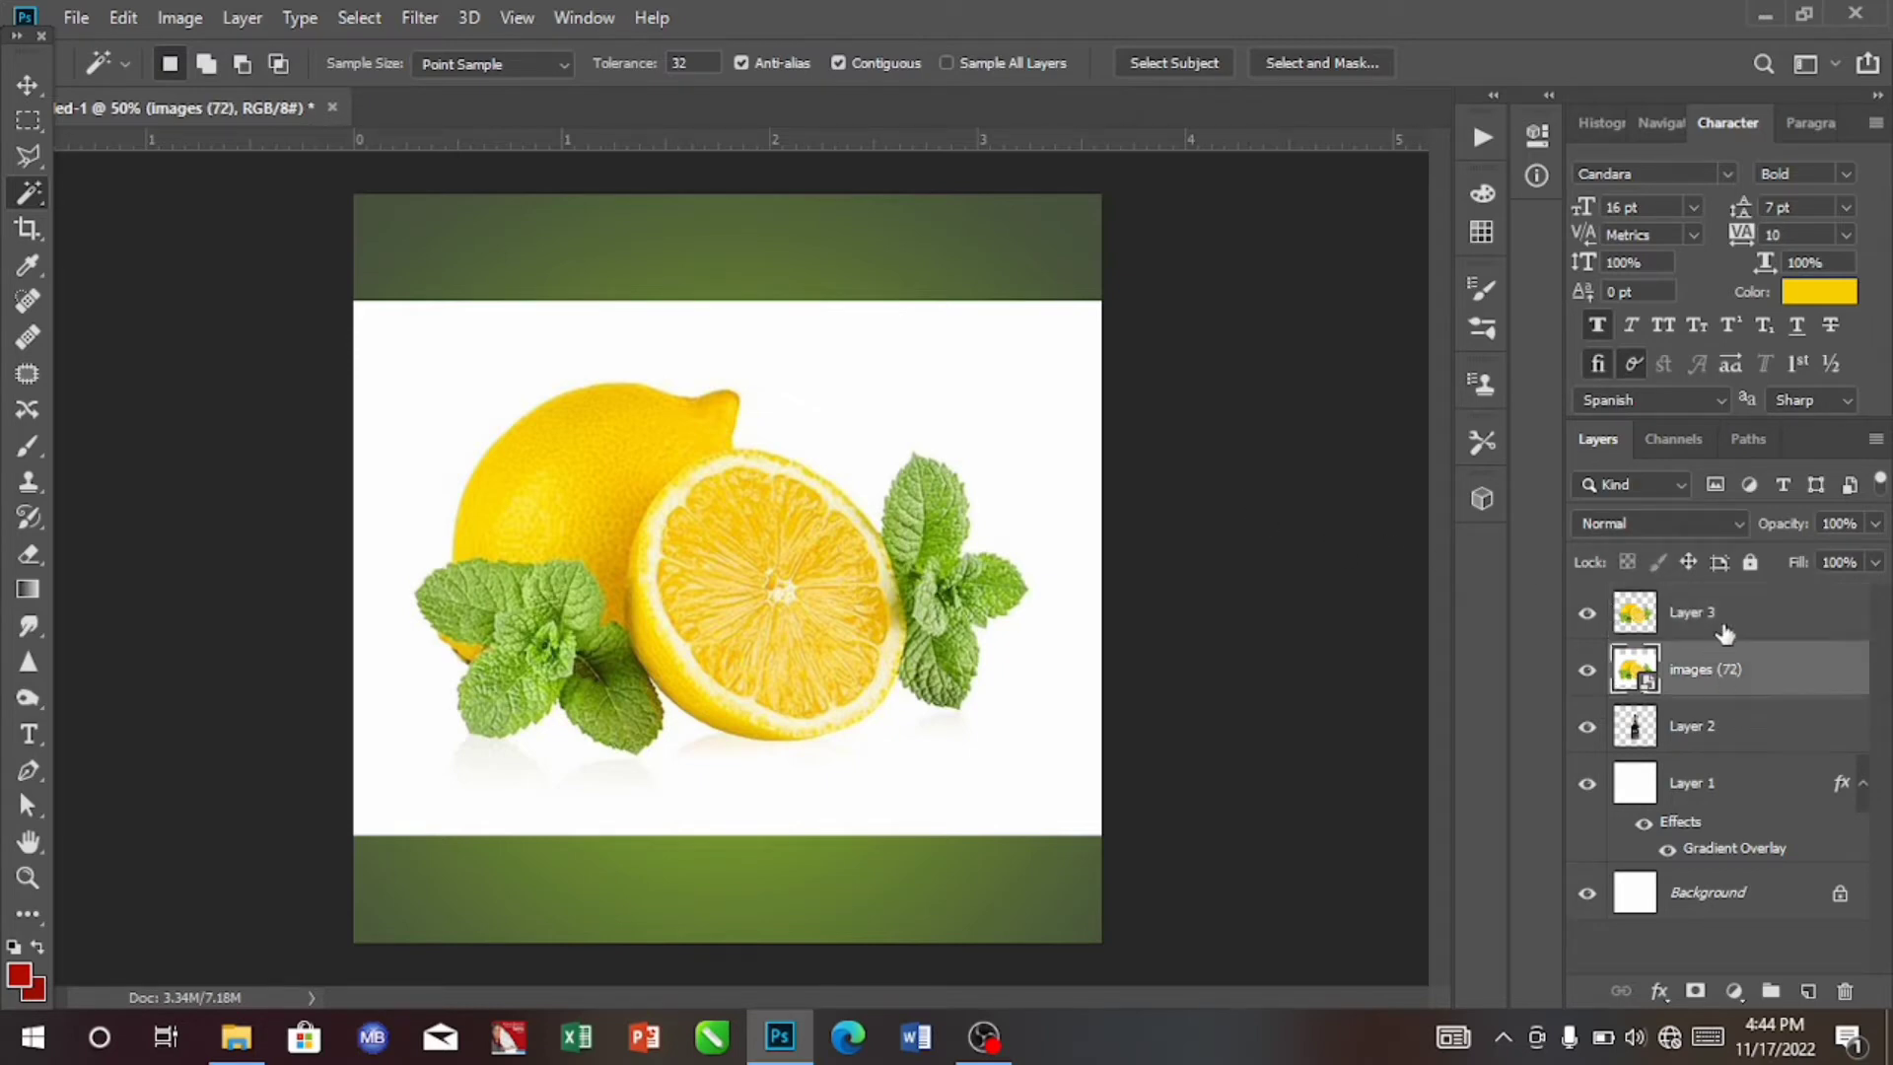
key("Delete")
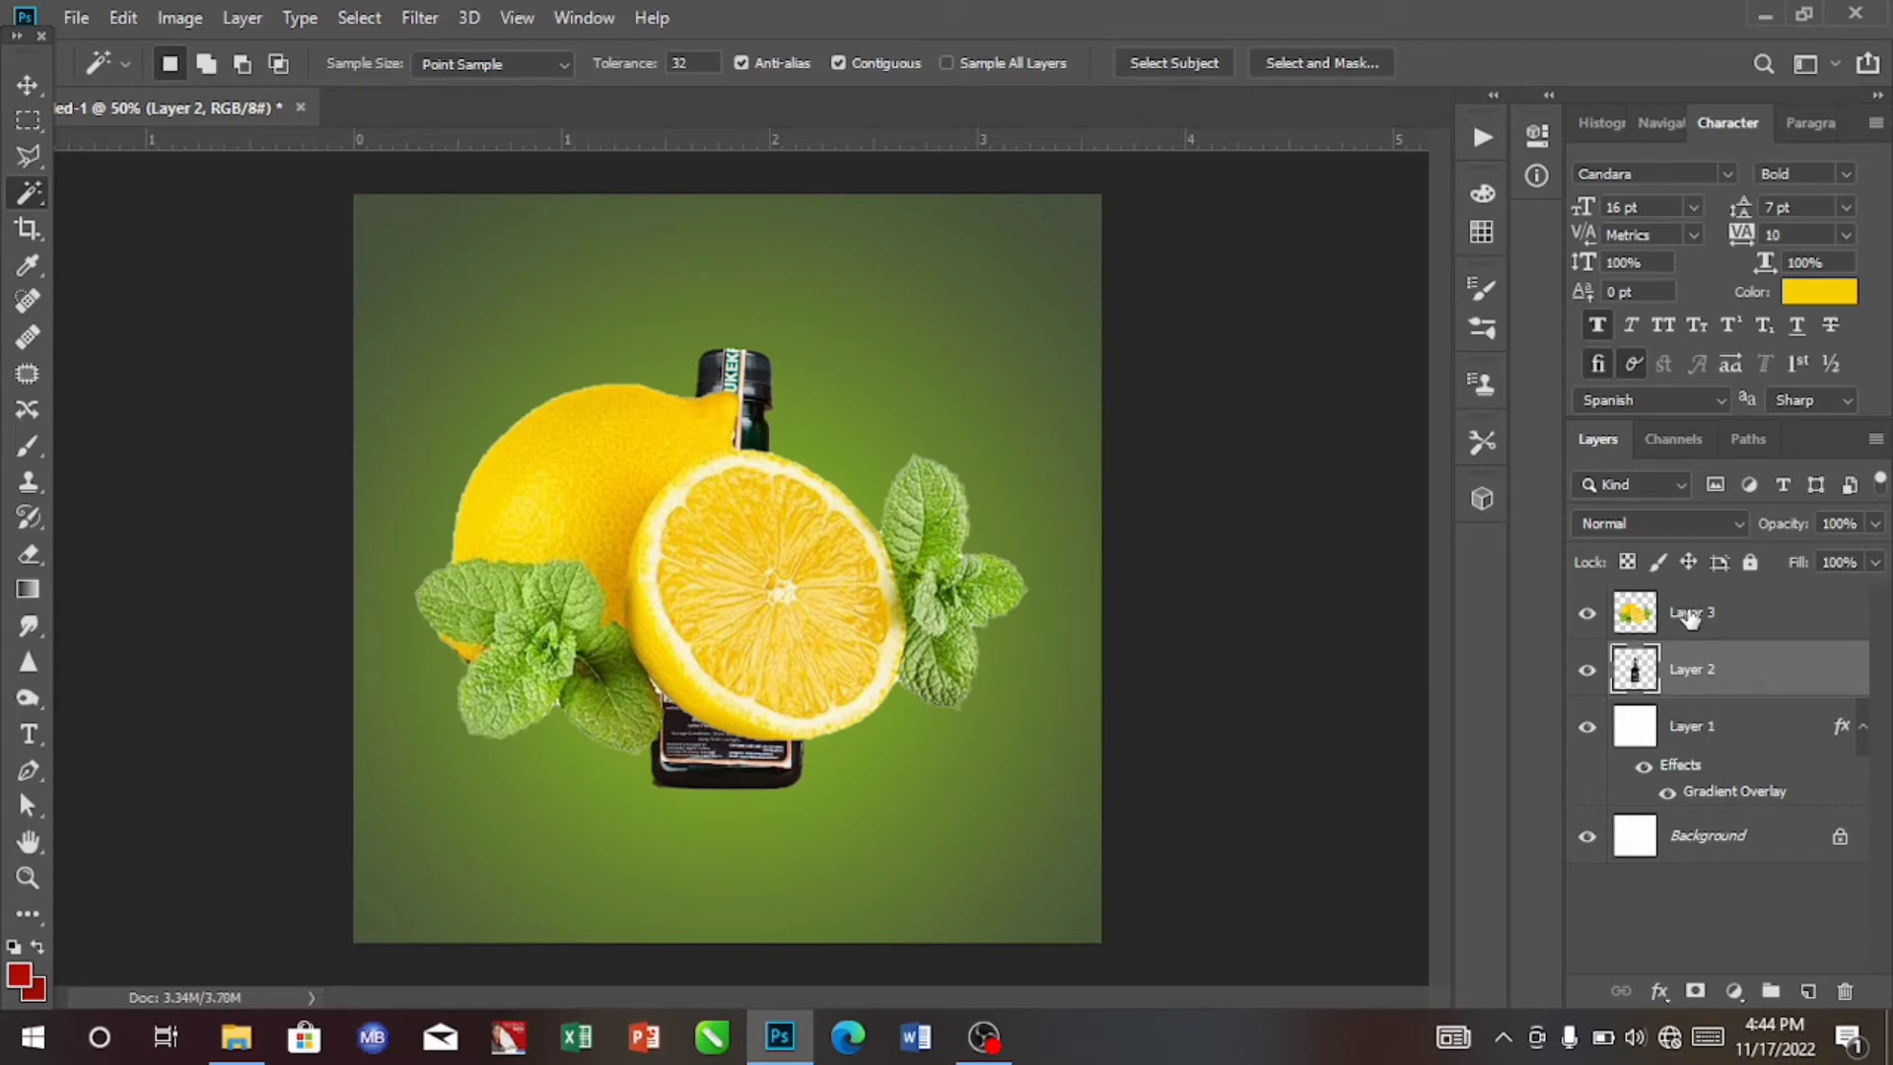
Scale the lemons and mint on Layer 3 down to about 28% and place them against the bottle's lower left side.
left_click(1688, 617)
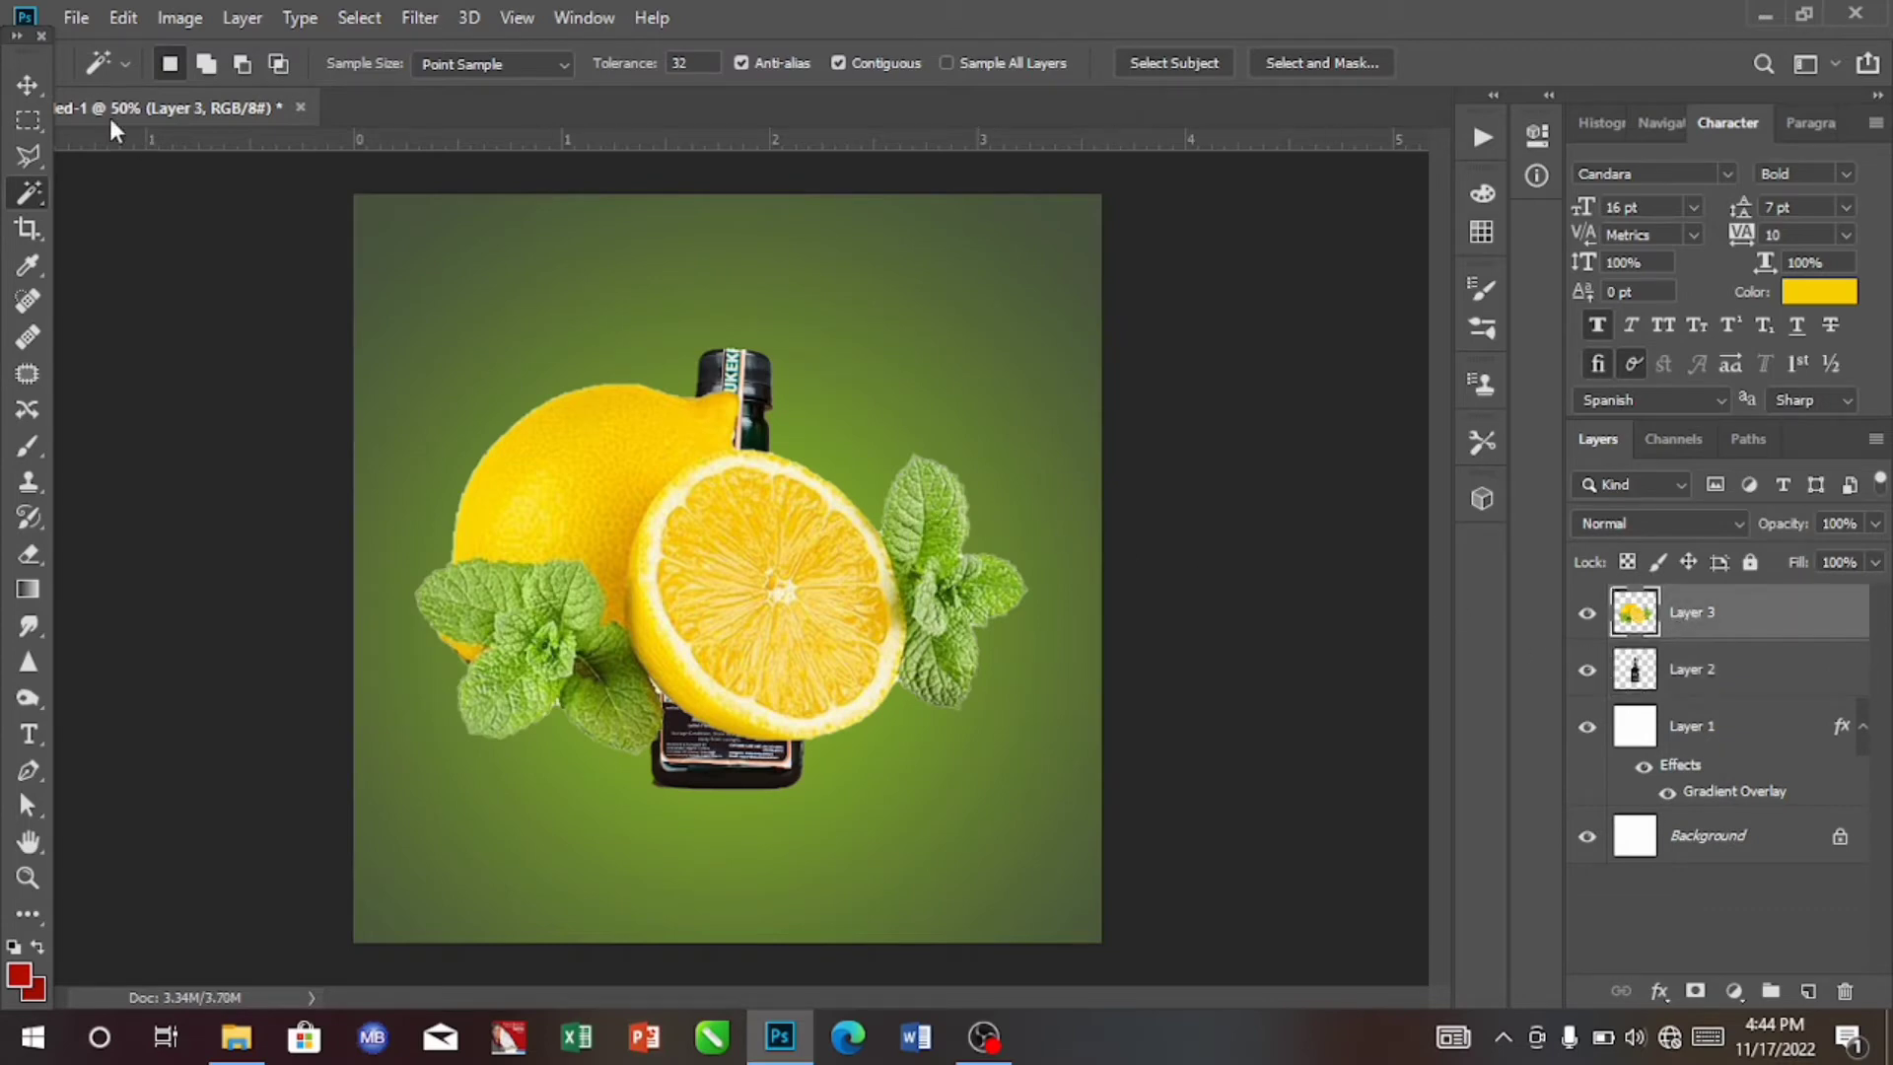
left_click(27, 90)
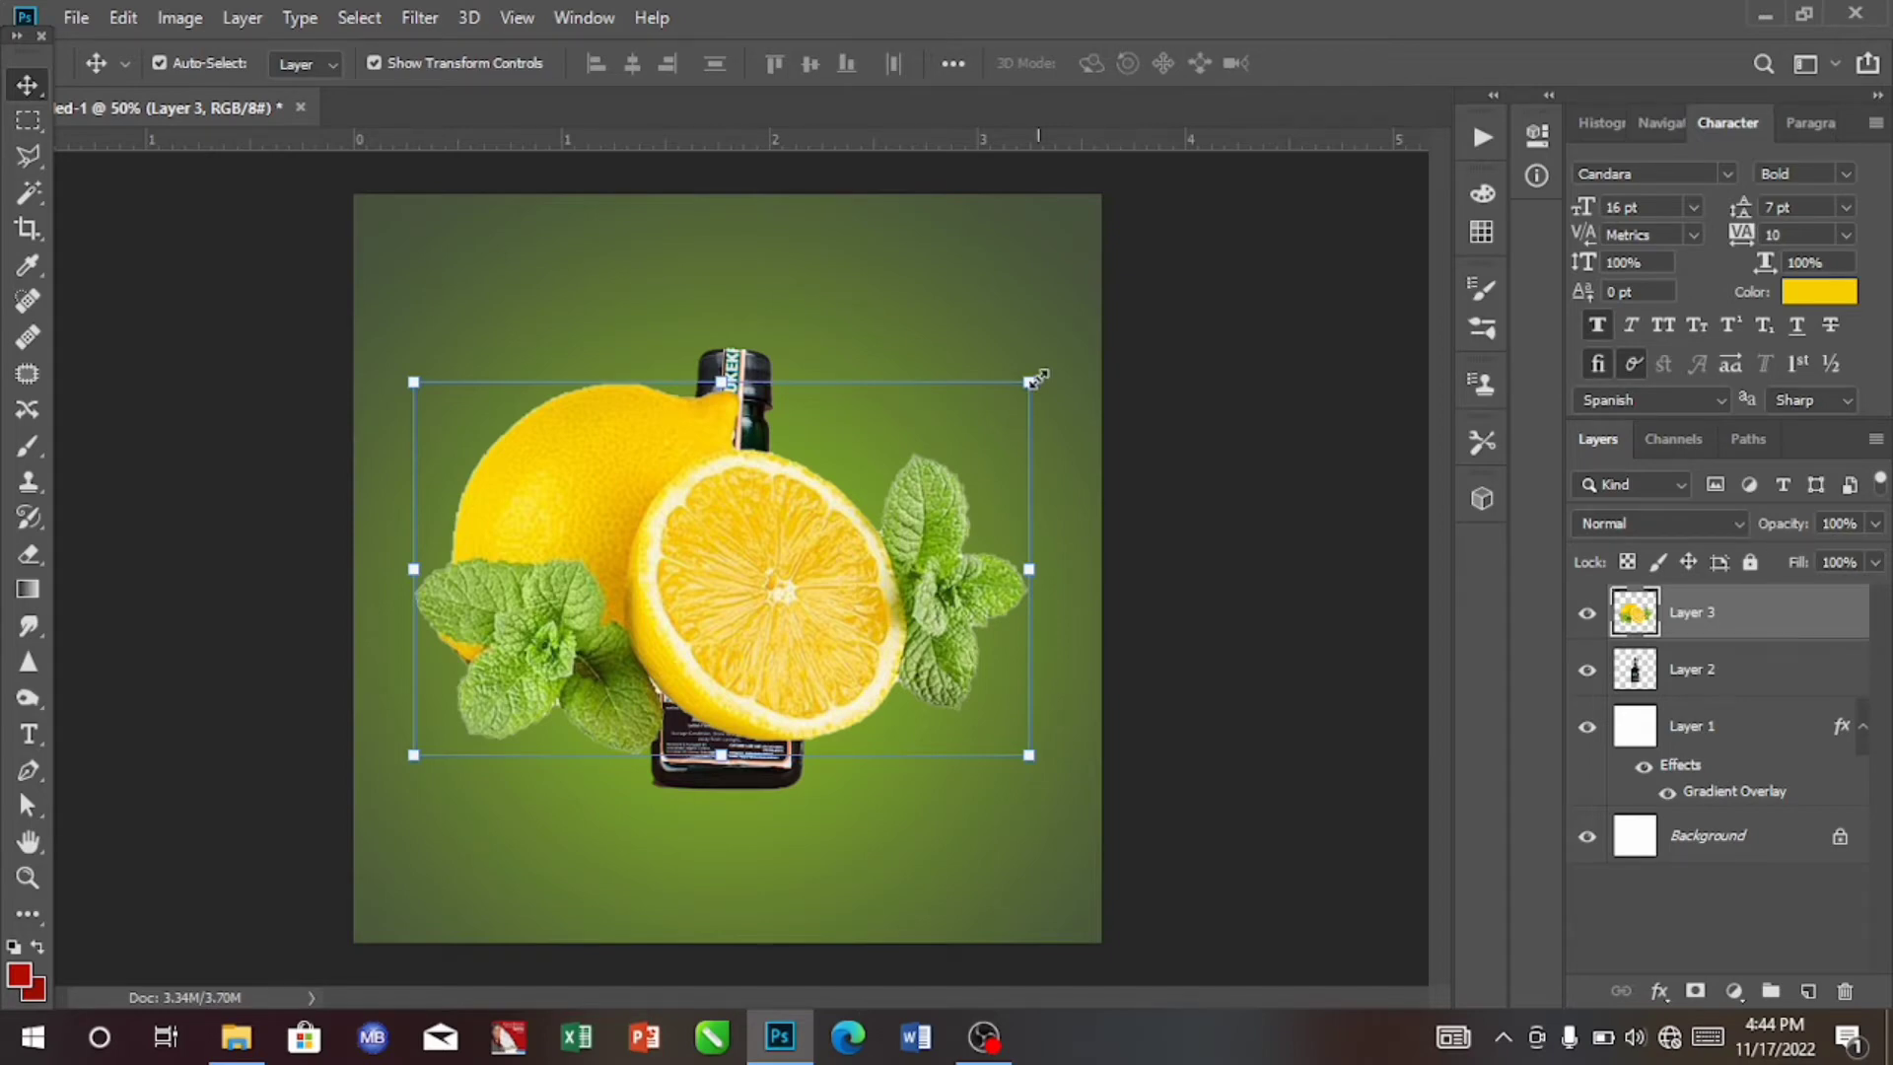
left_click_drag(1035, 377, 660, 698)
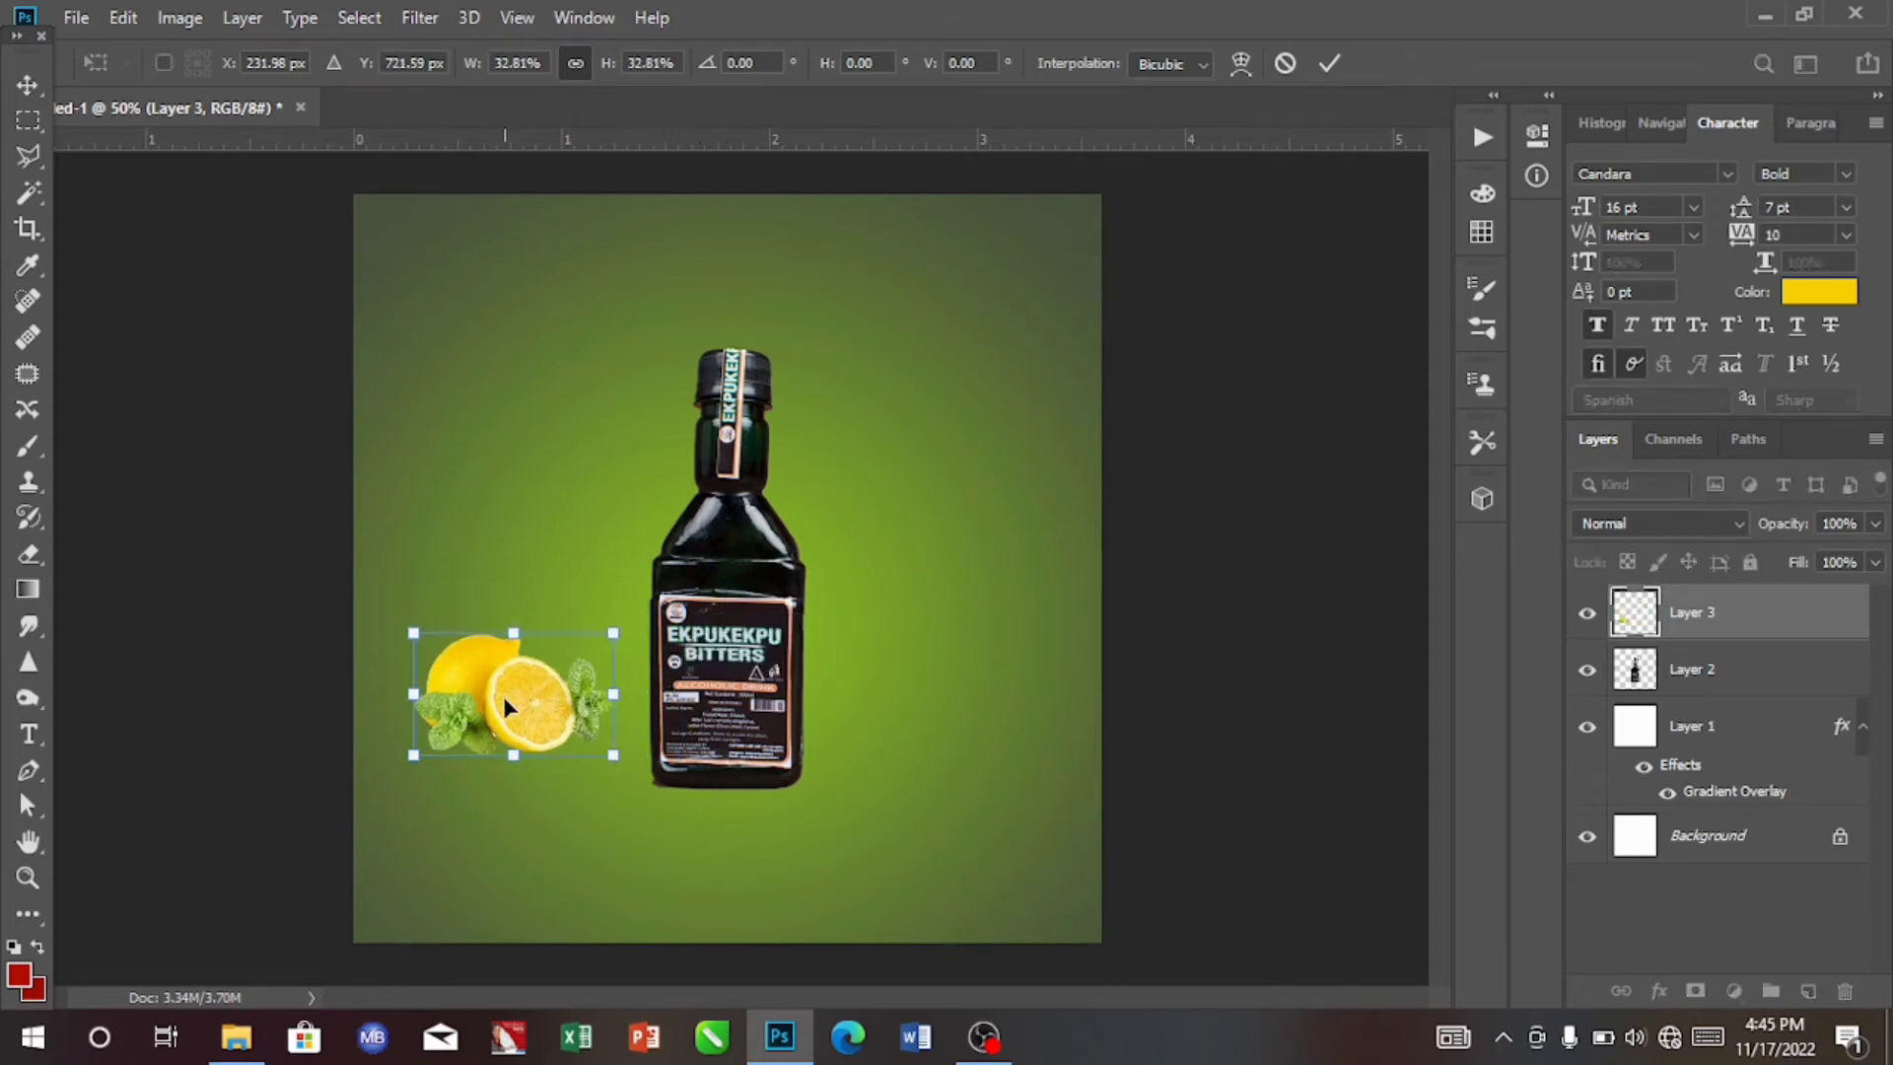
left_click_drag(552, 725, 599, 751)
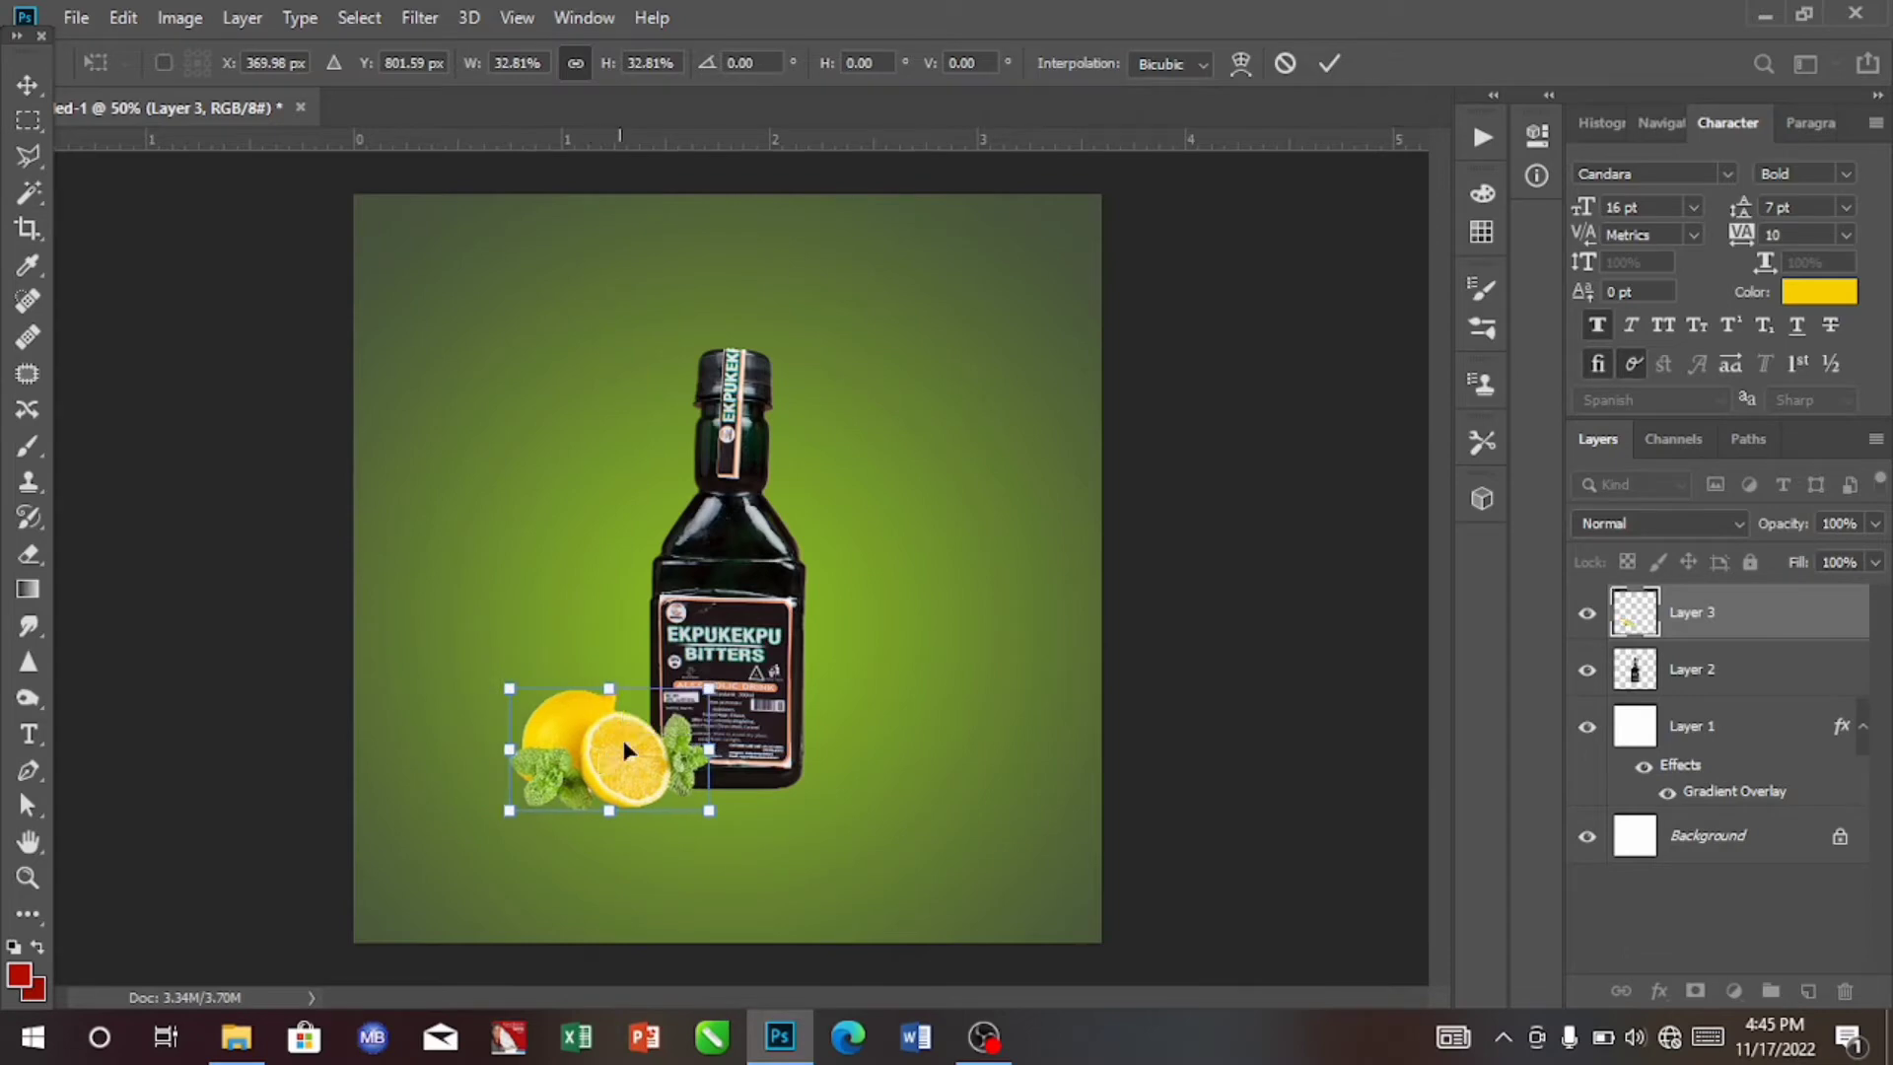
left_click_drag(709, 688, 681, 706)
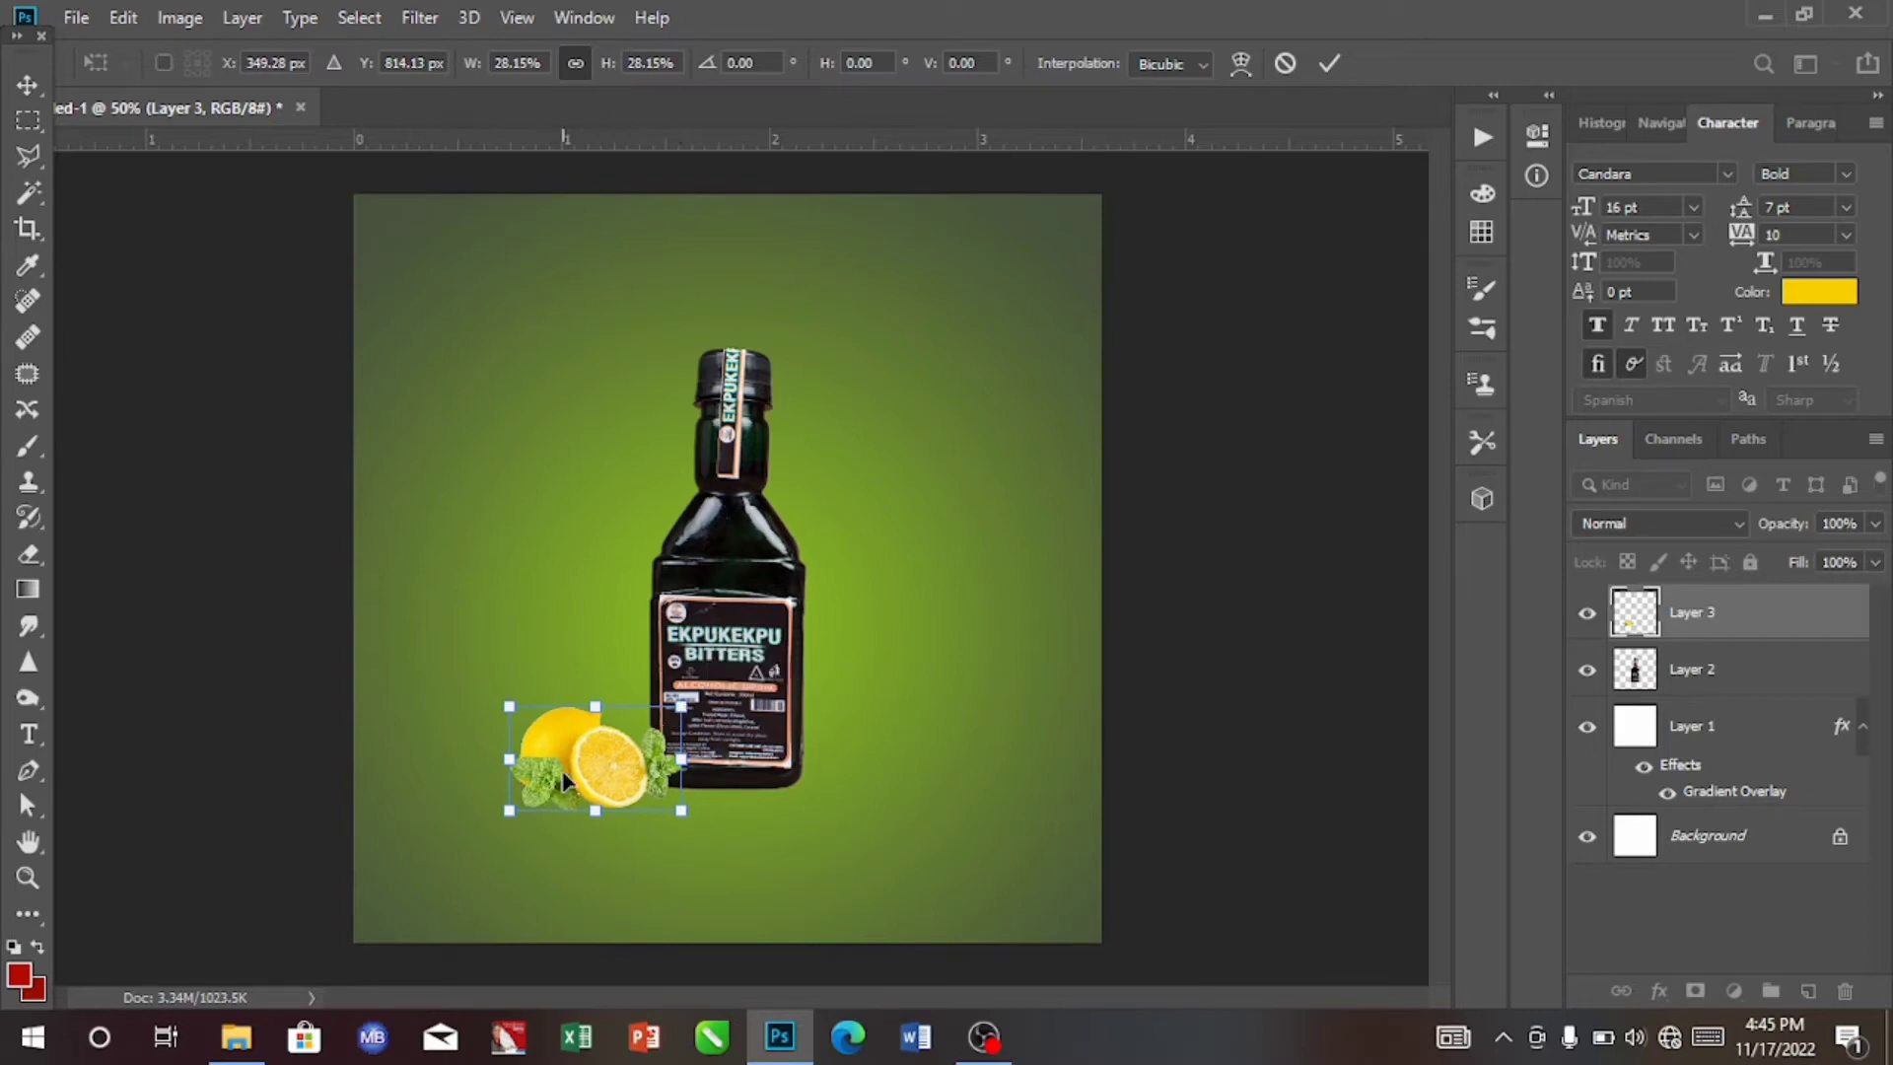
left_click_drag(565, 780, 584, 774)
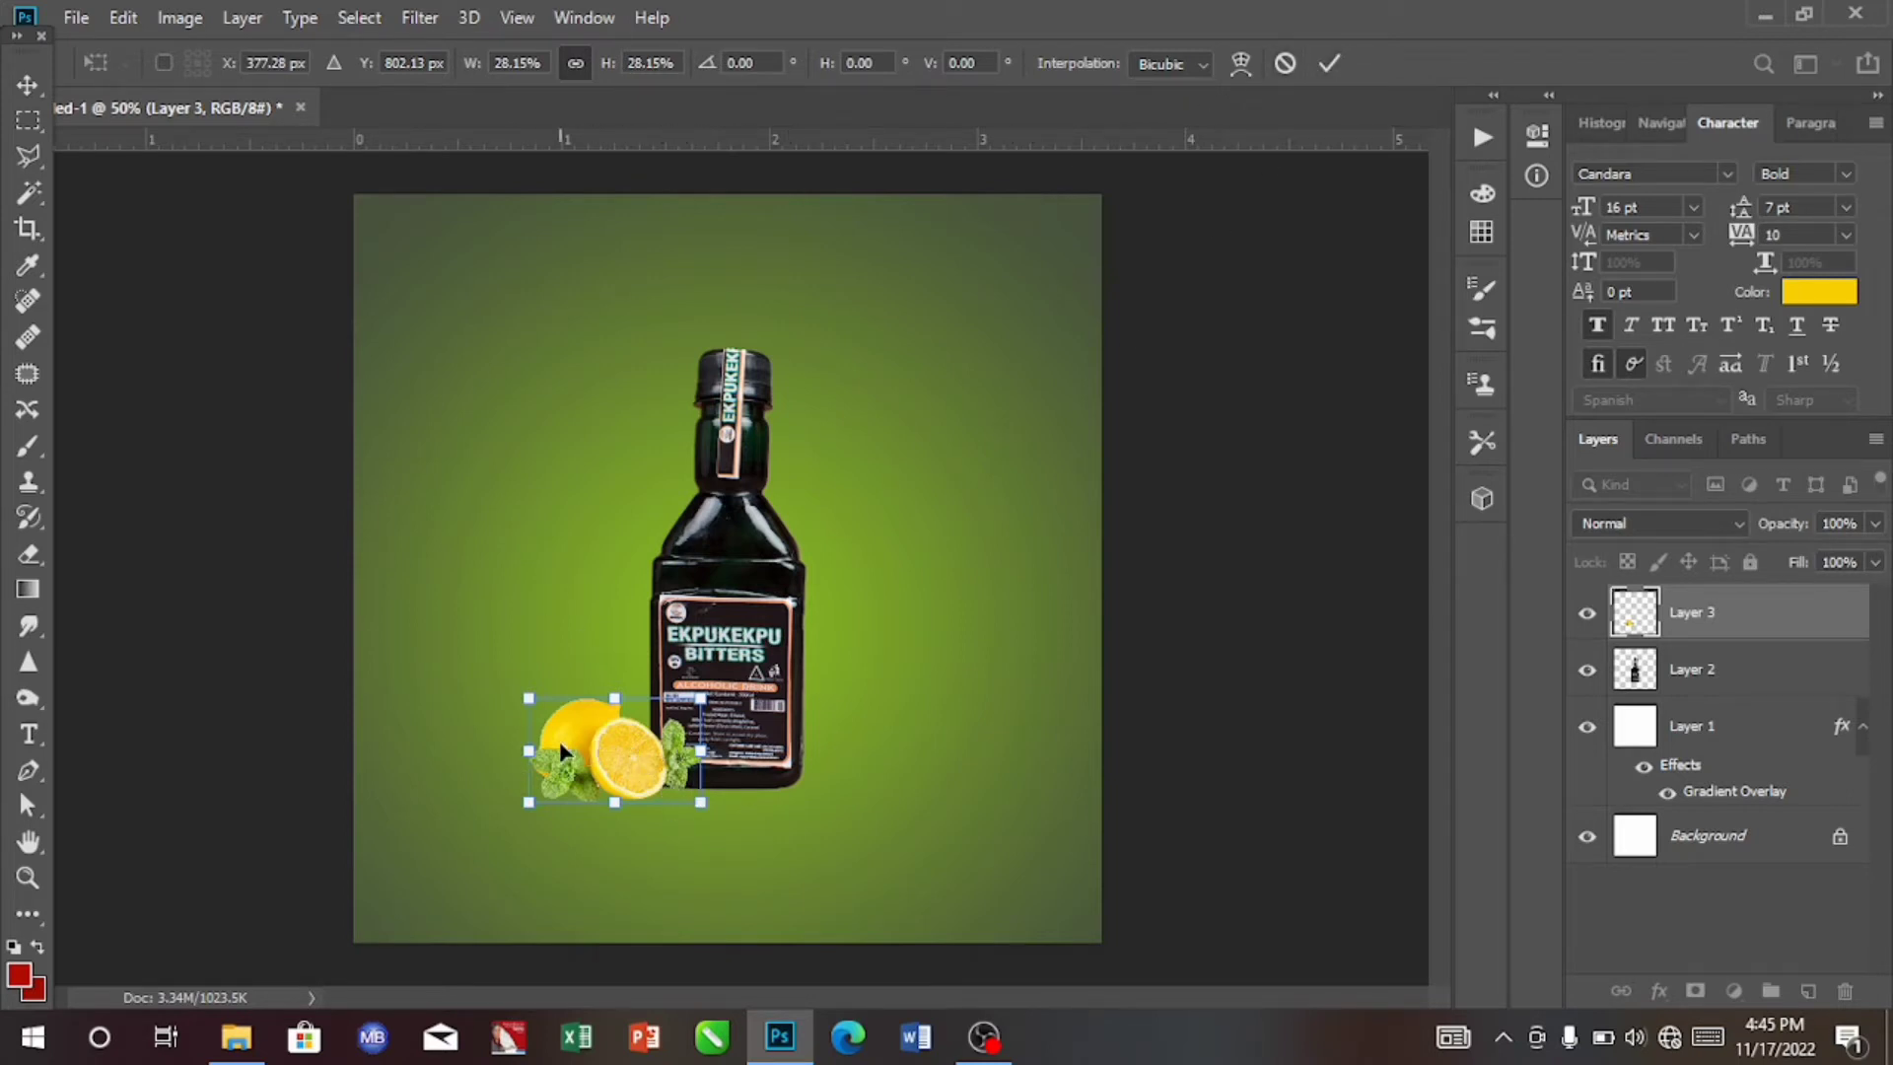
left_click(1331, 63)
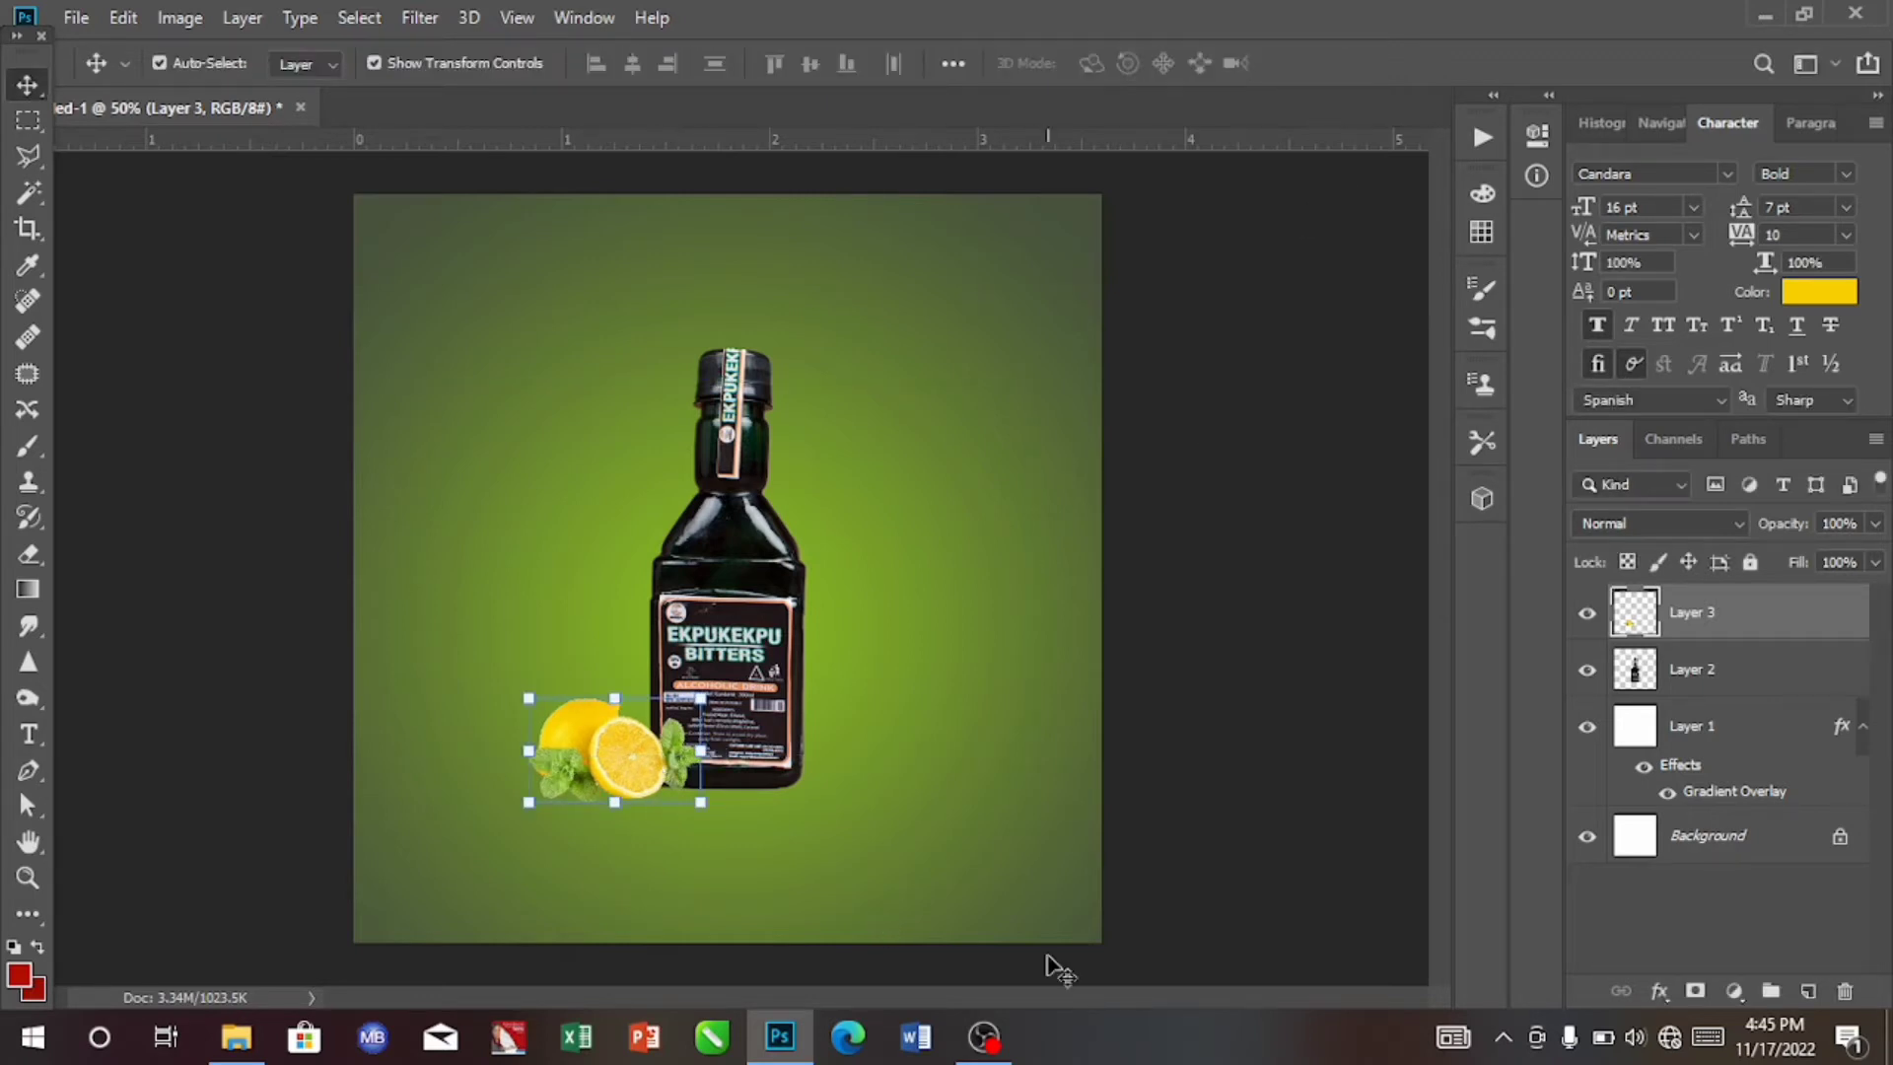
Place the mint leaves PNG unnamed from the Documents folder, scaled to about 16.6%, against the bottle's lower right side.
left_click(246, 1053)
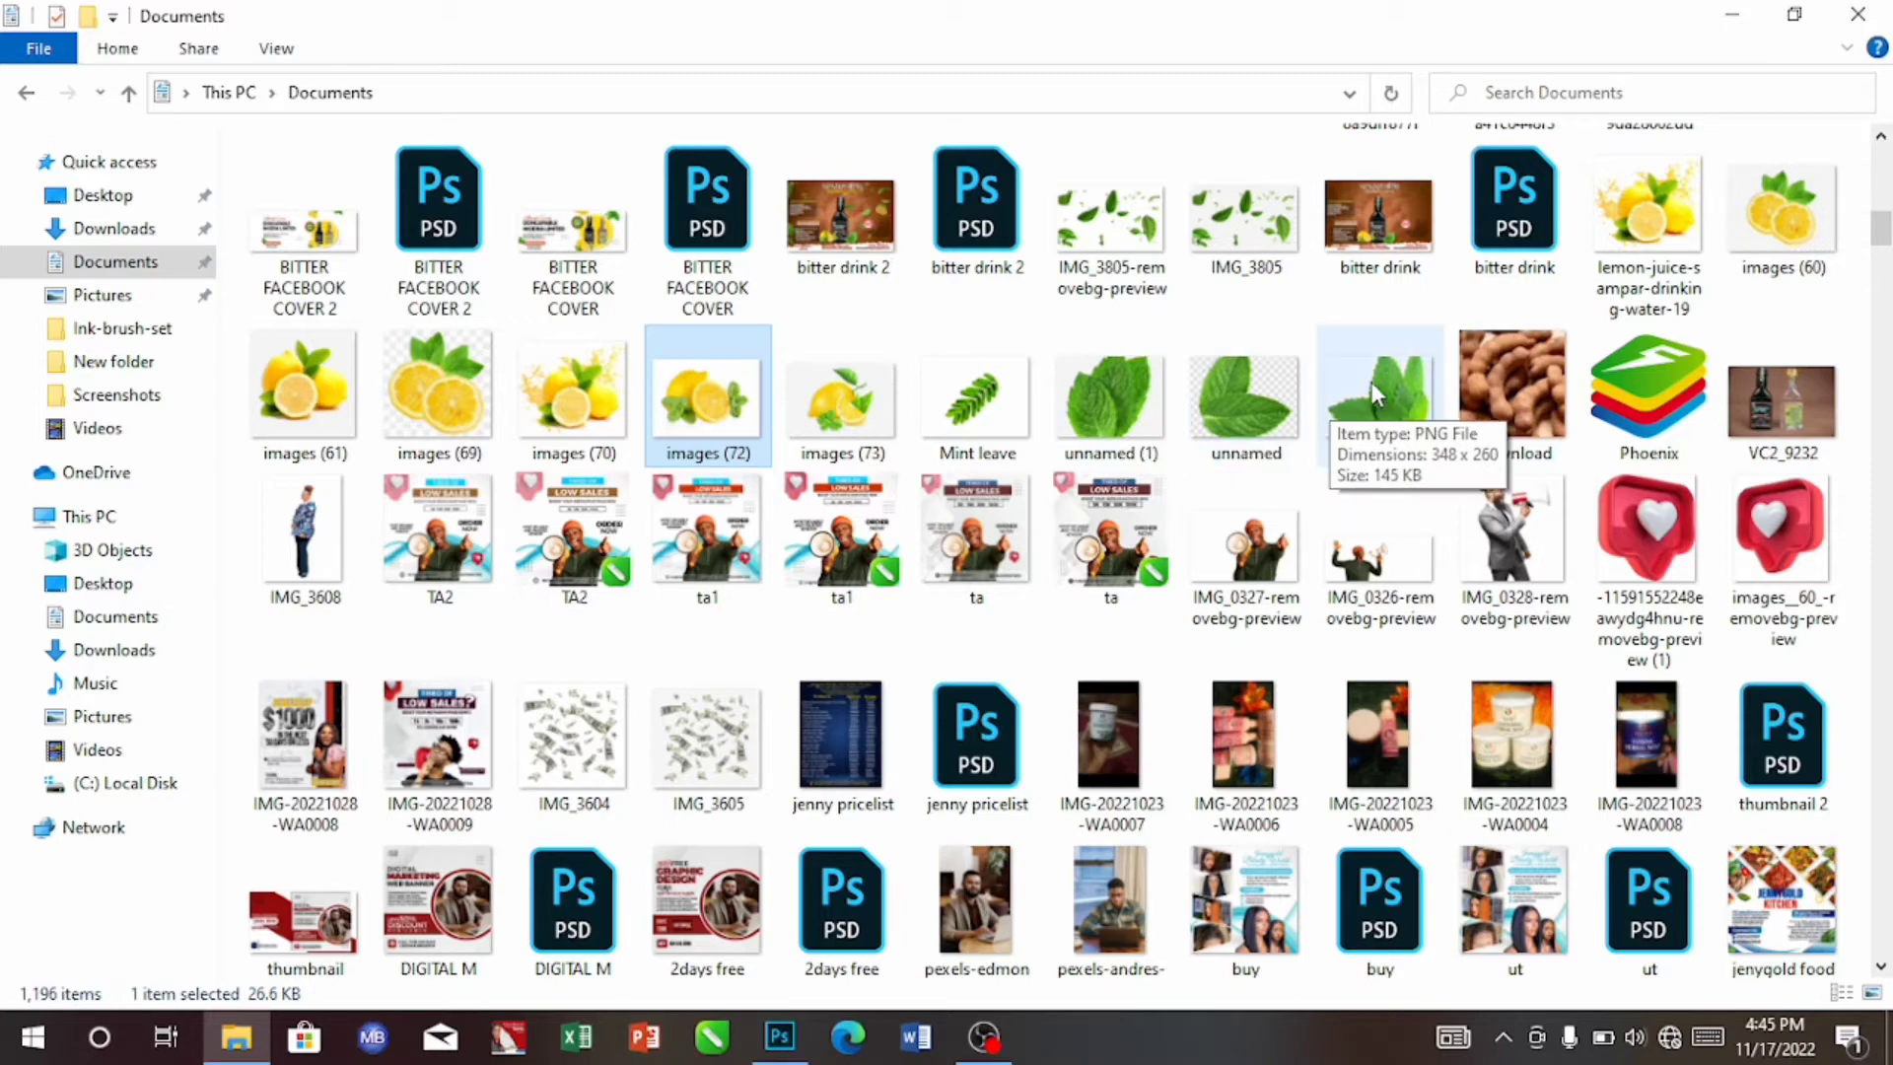
left_click_drag(1370, 381, 885, 767)
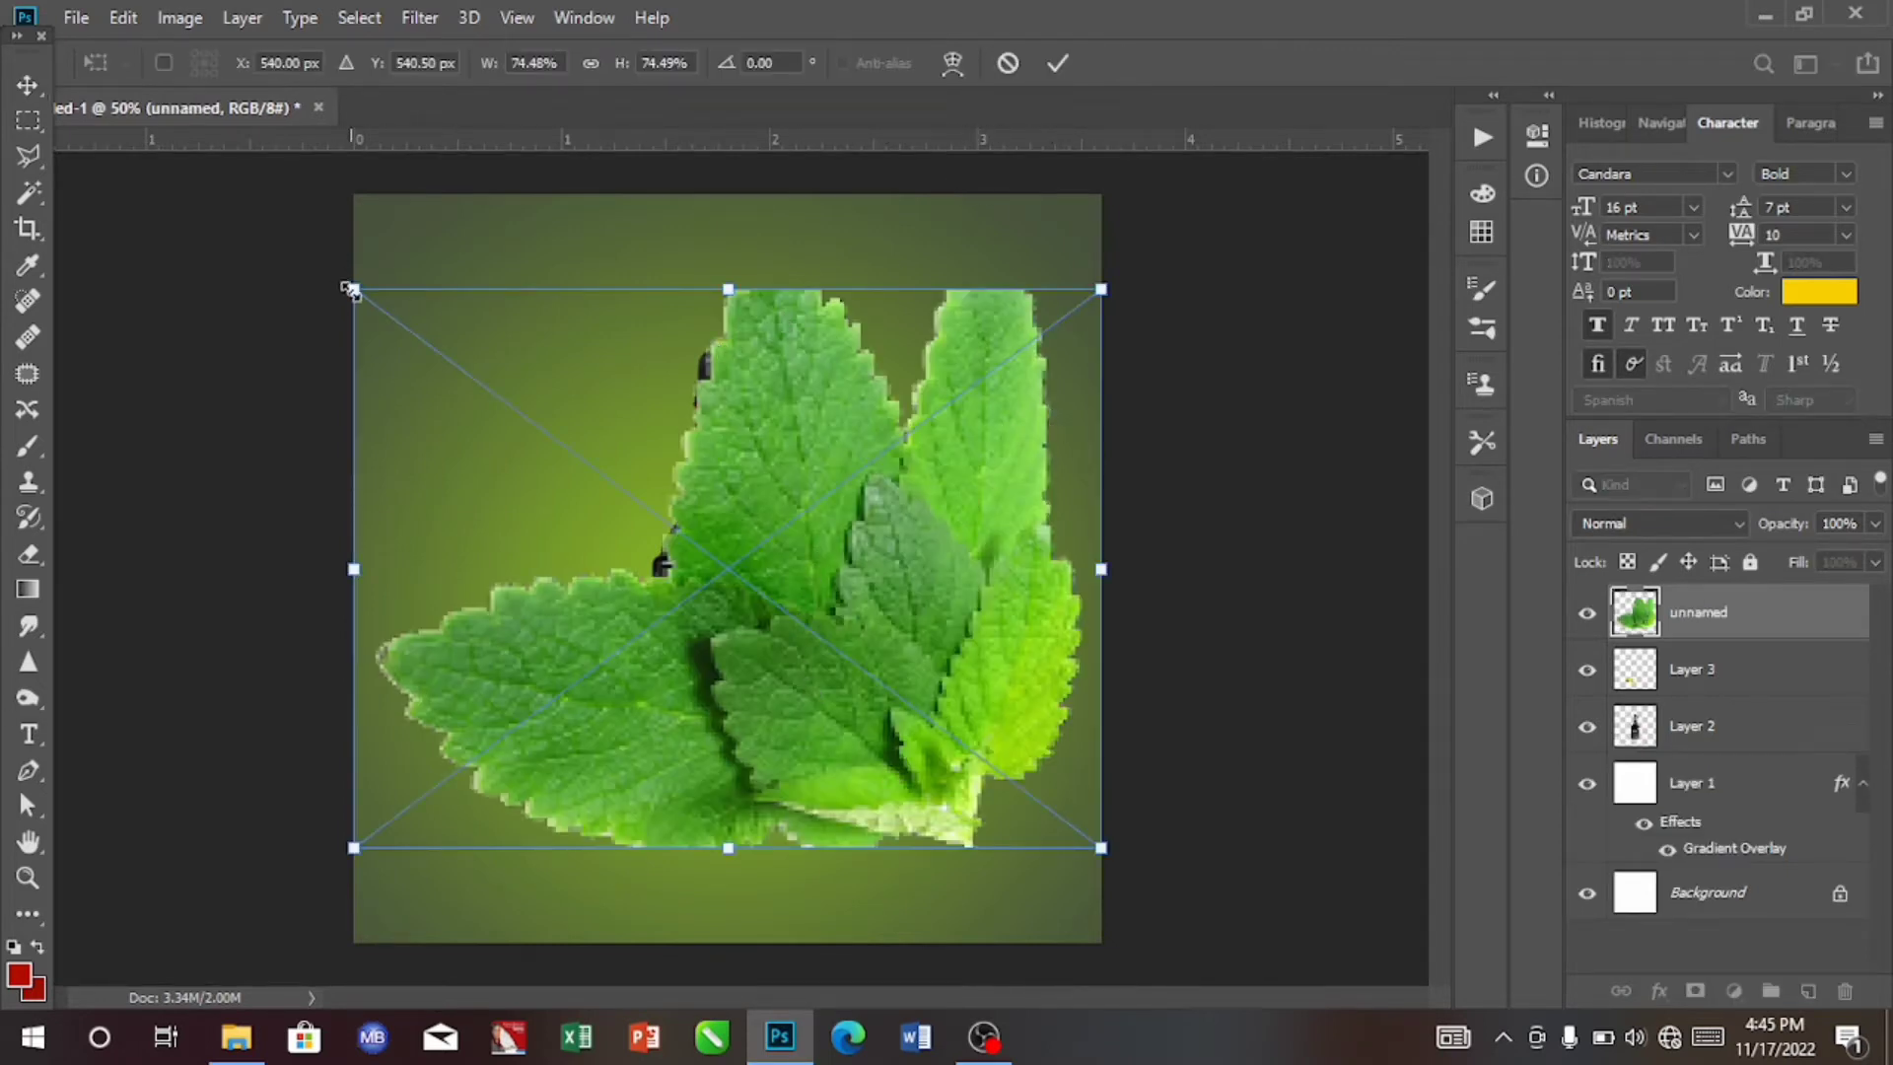
left_click_drag(352, 290, 924, 636)
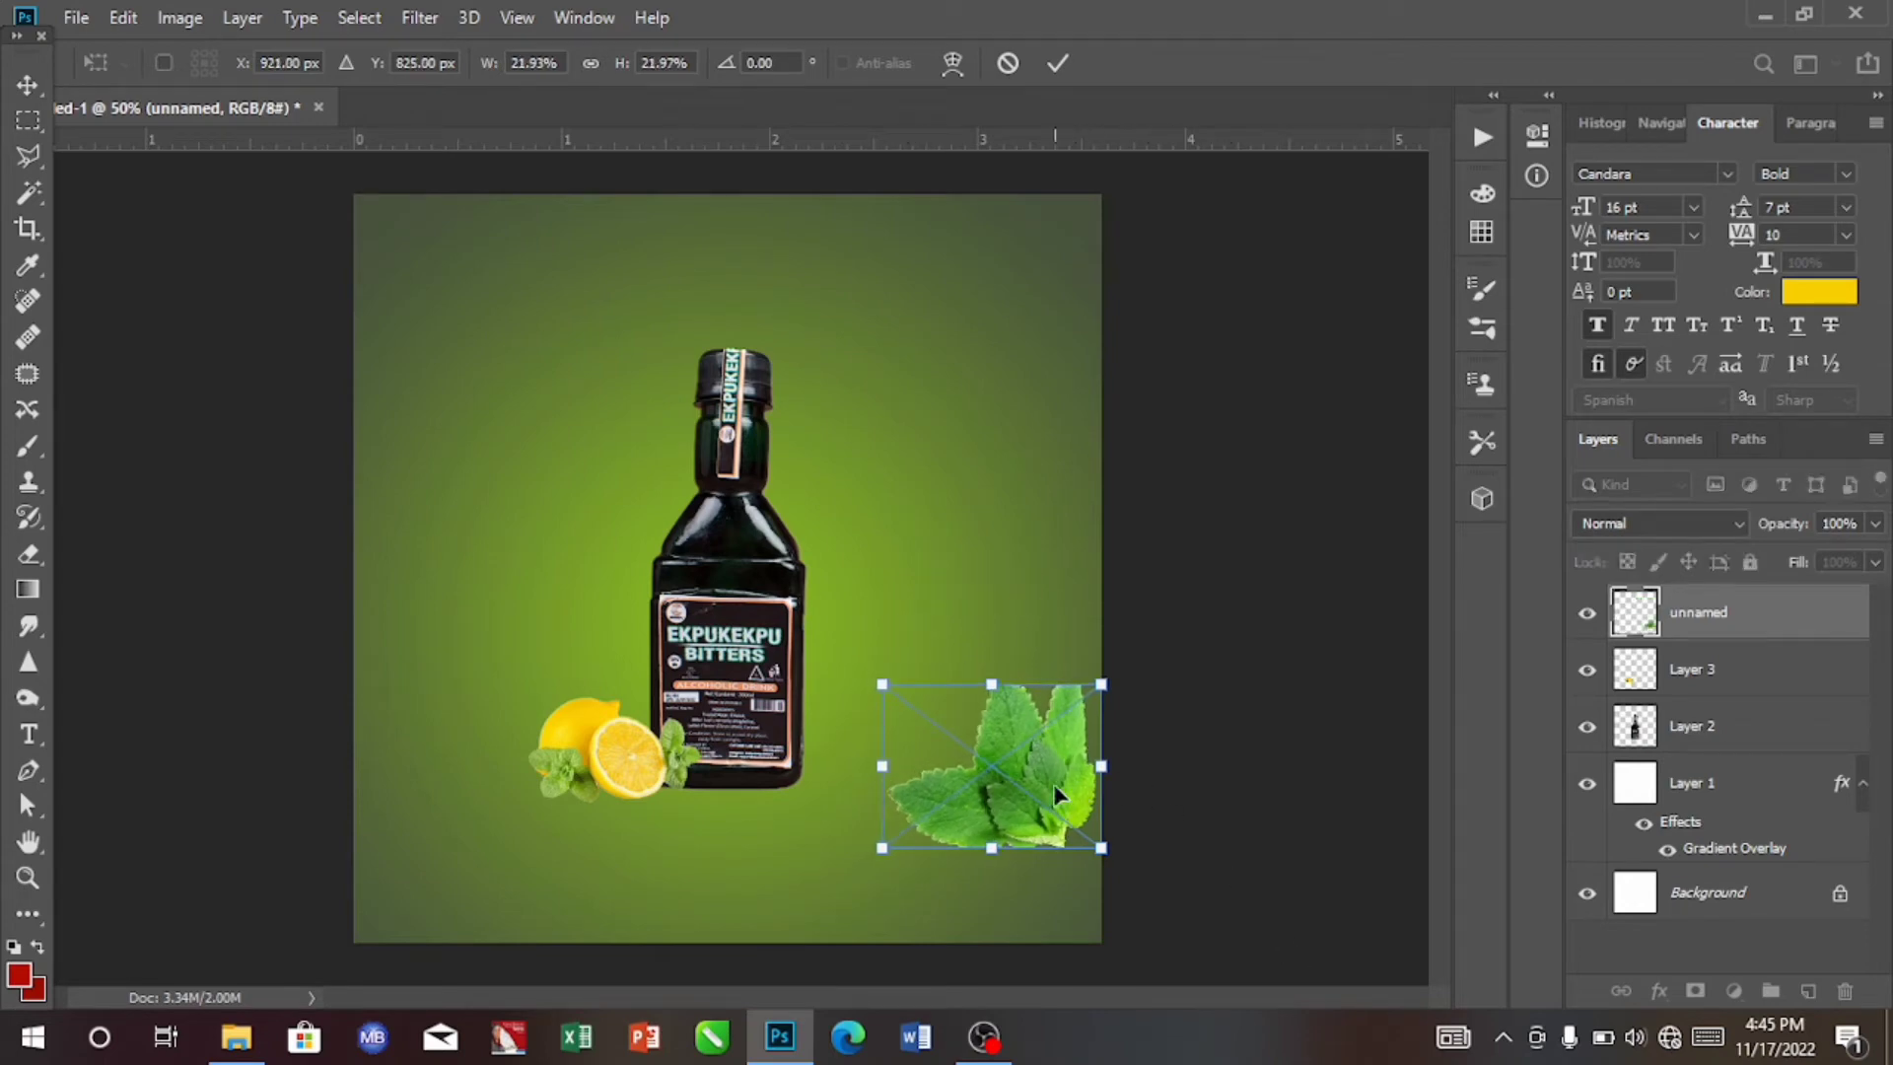
left_click_drag(1055, 794, 886, 767)
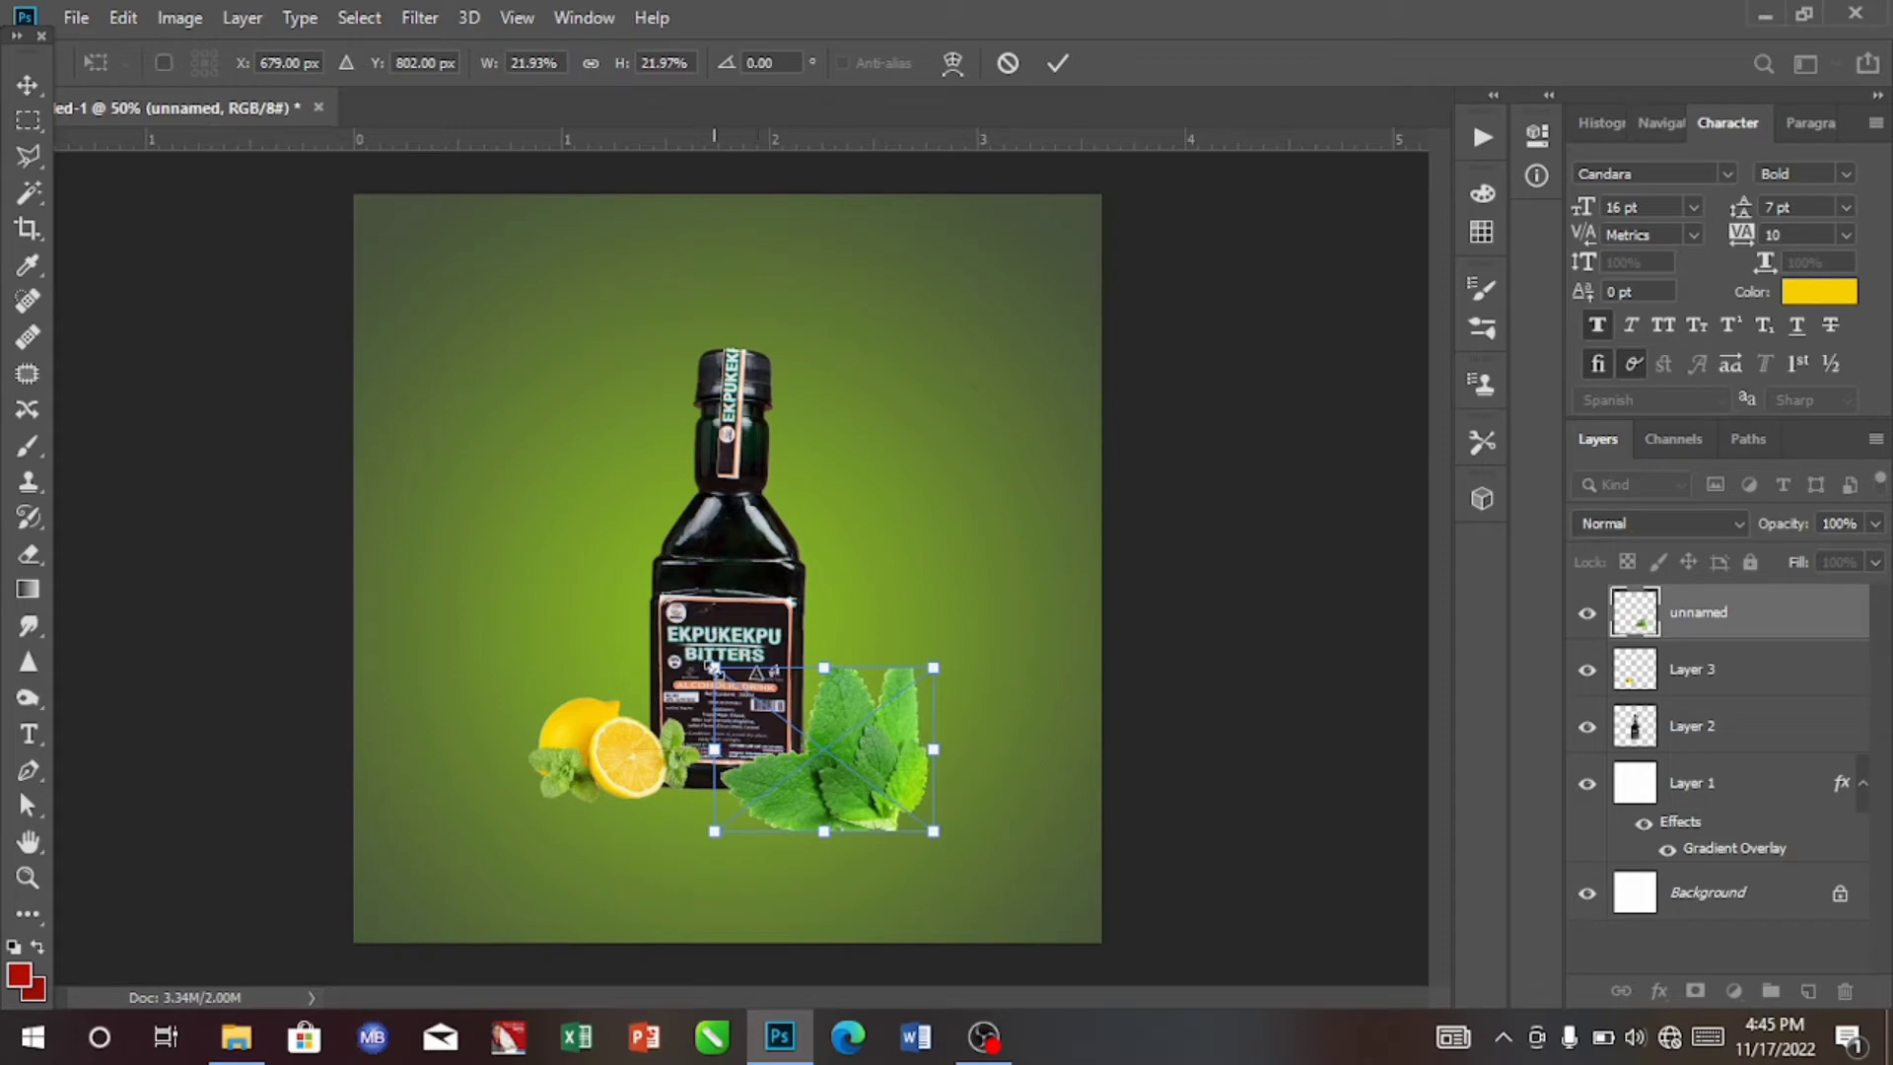
left_click_drag(714, 669, 768, 707)
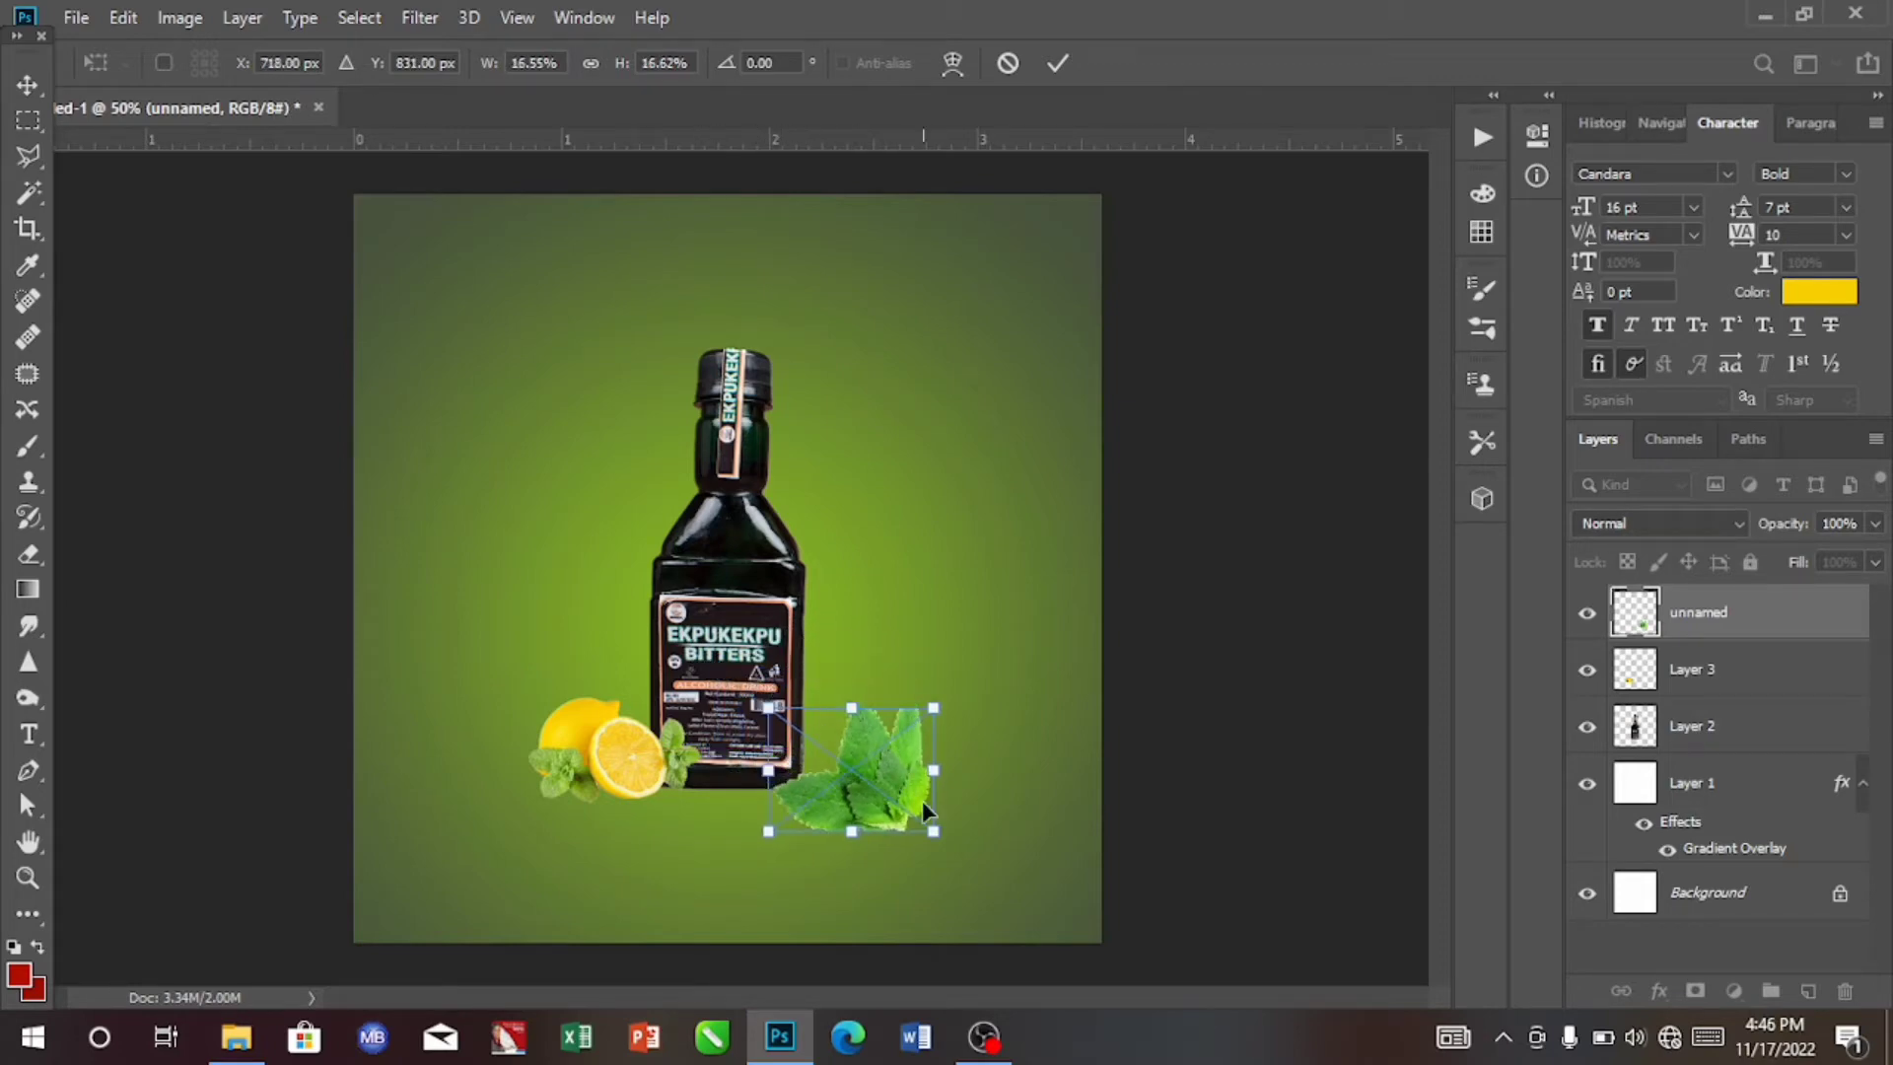
left_click_drag(921, 800, 879, 765)
key("Return")
Place the Mint leave image from the Documents folder directly above Layer 1, behind the bottle.
left_click(917, 671)
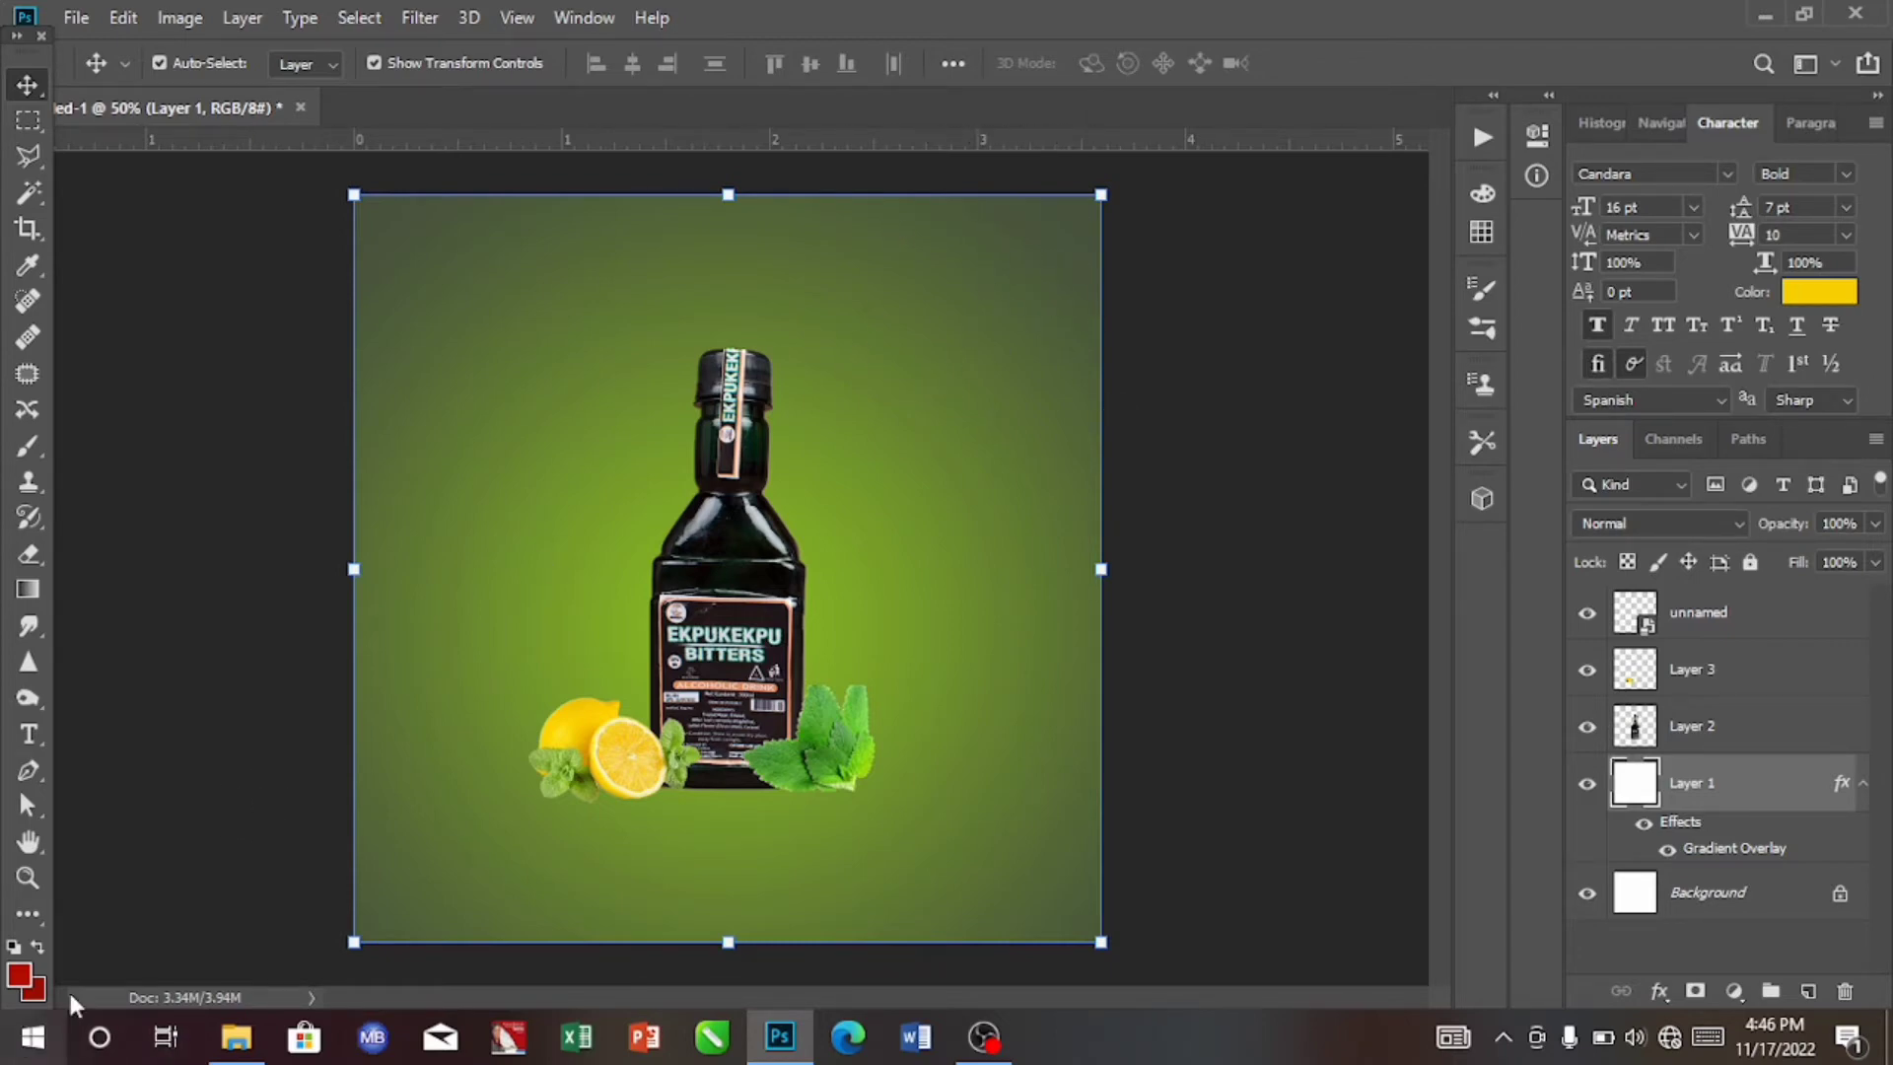
left_click(235, 1037)
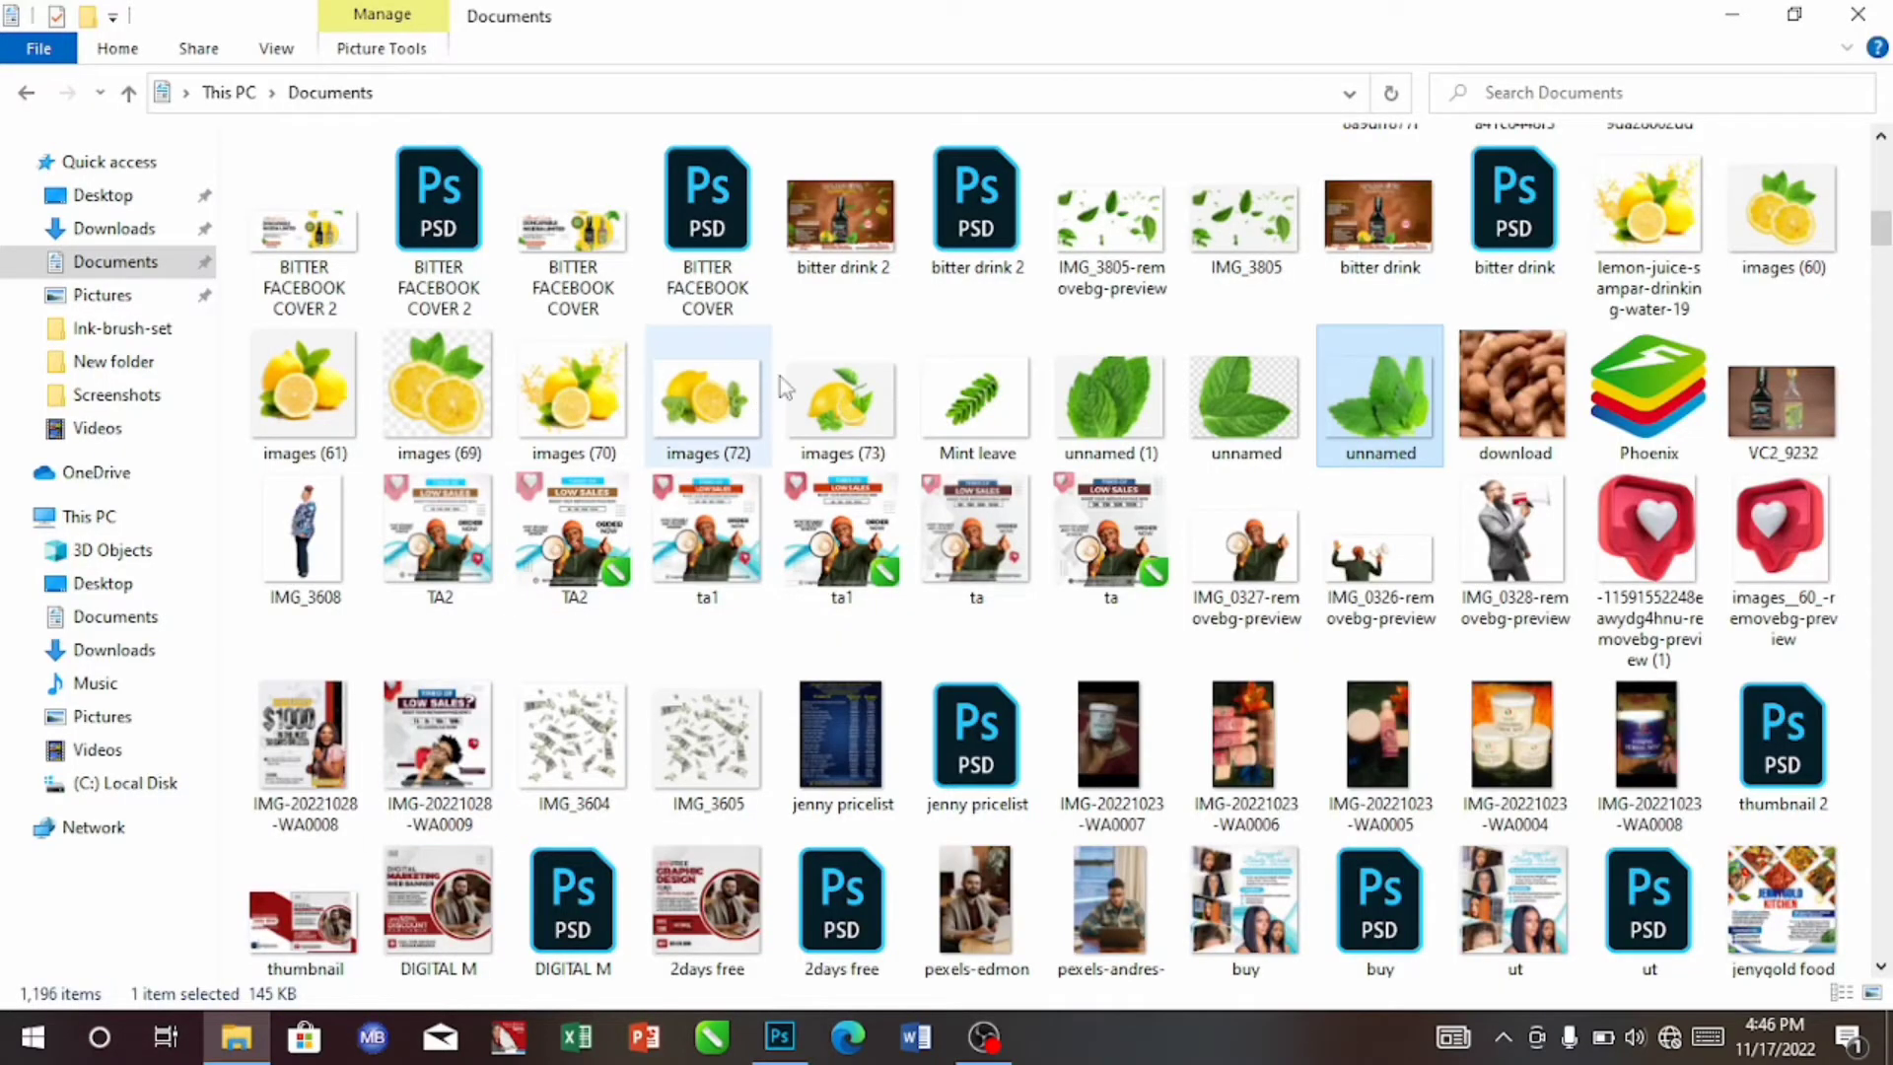
left_click(986, 421)
left_click_drag(989, 422, 911, 571)
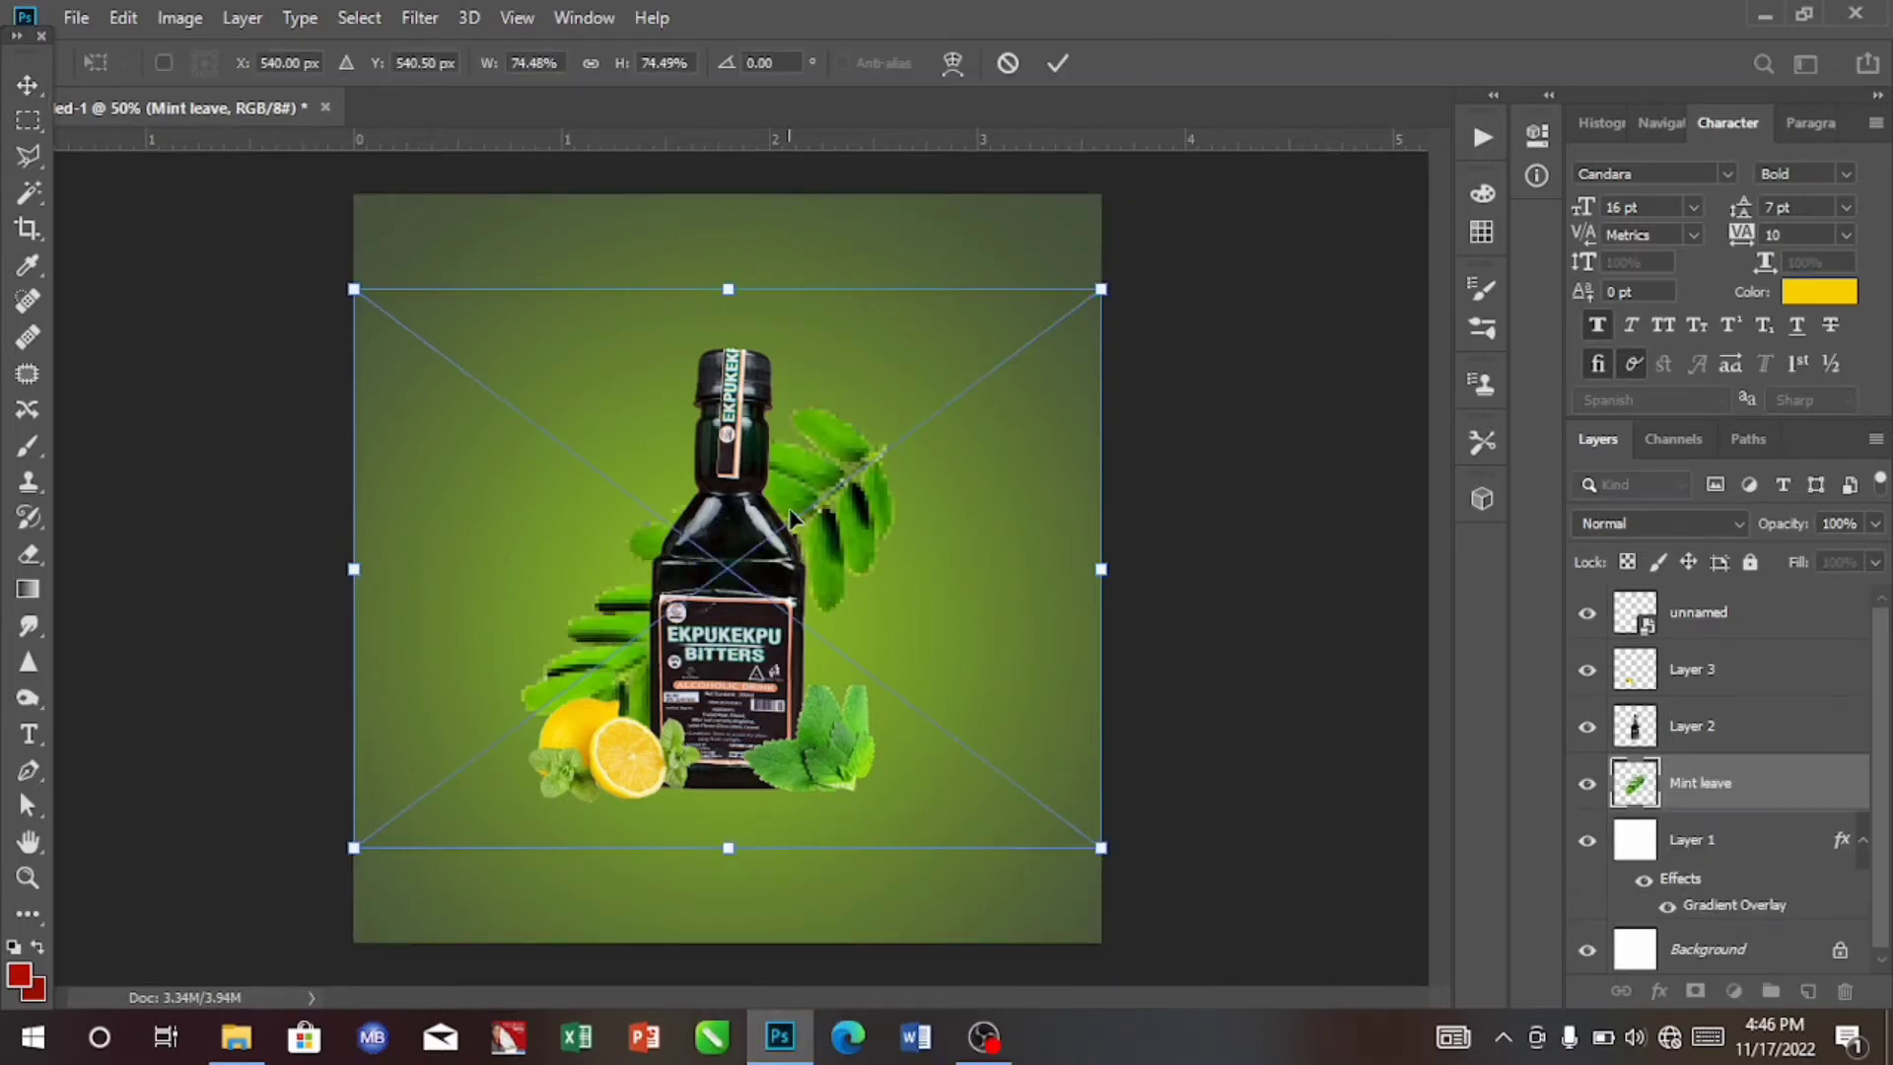
Scale the Mint leave image to about 36% and position it partly cut off at the canvas's upper right corner.
left_click_drag(826, 508, 838, 552)
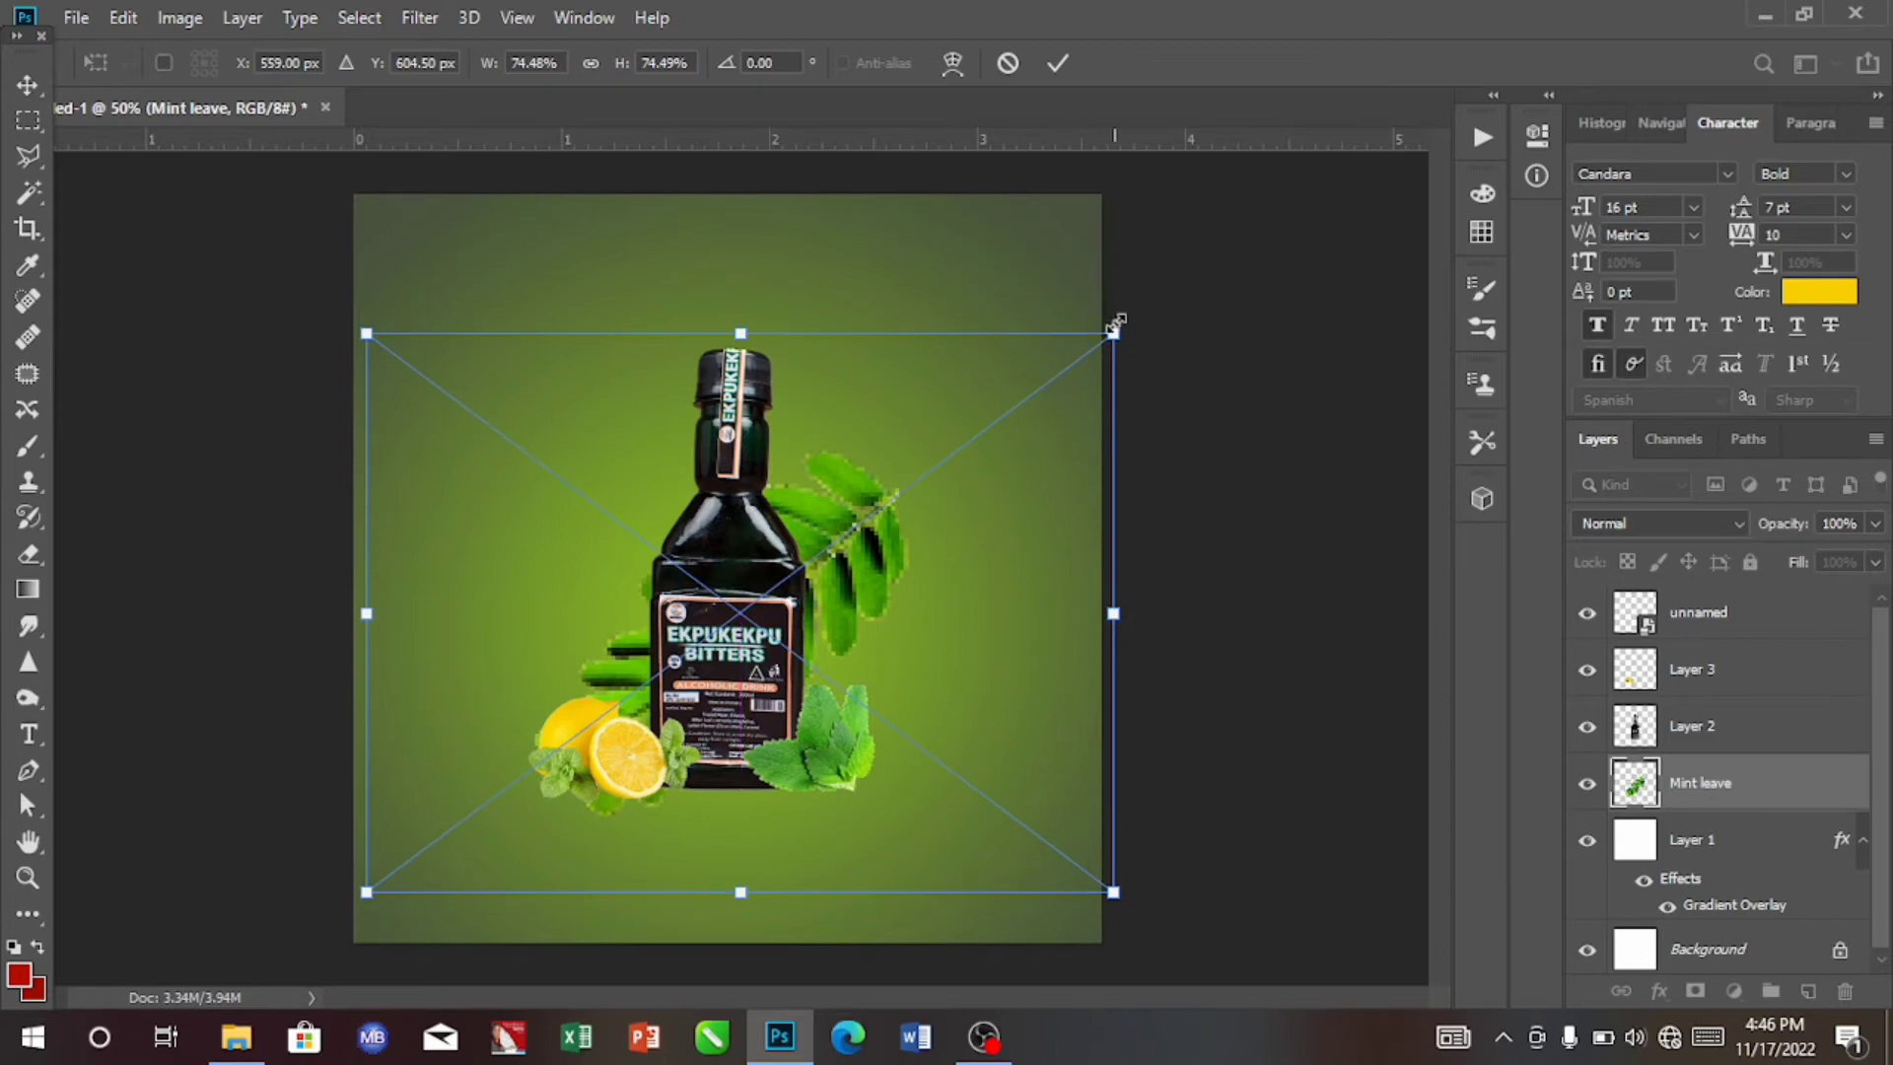
left_click_drag(1115, 325, 934, 554)
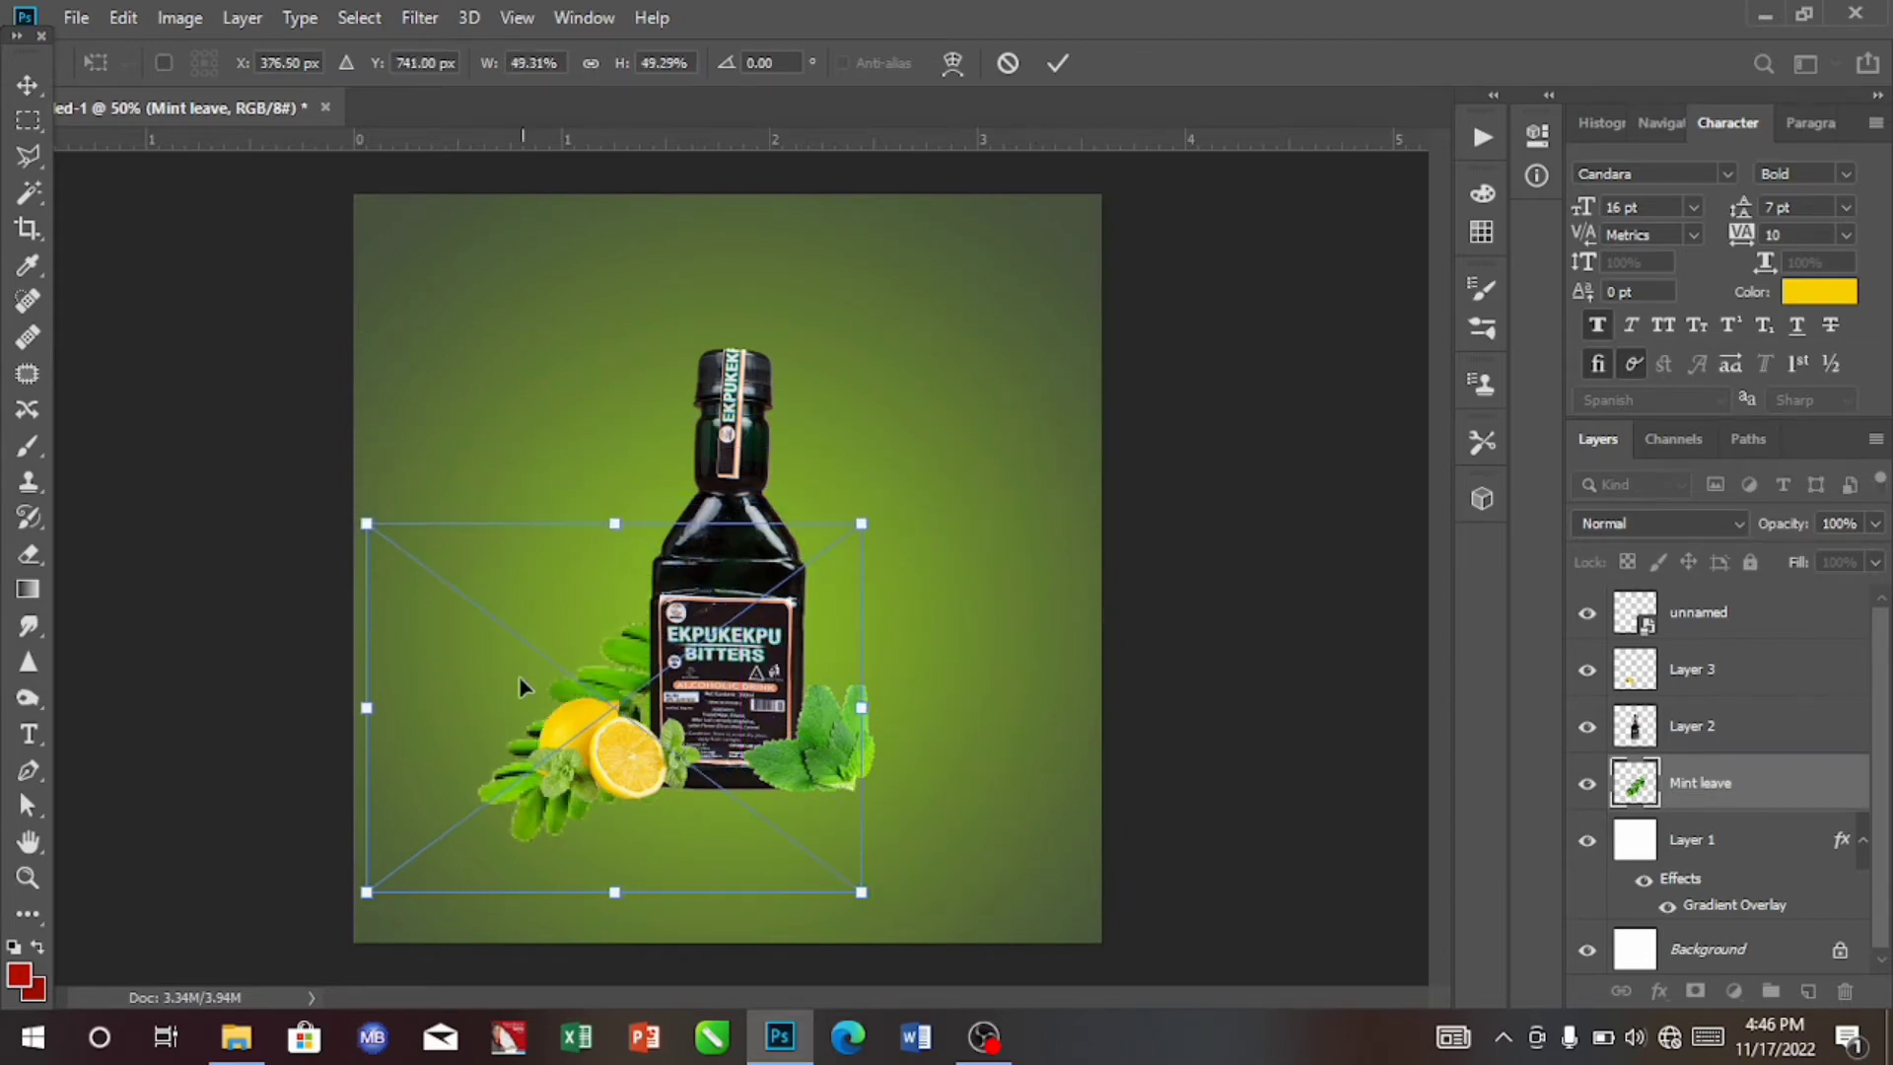
left_click_drag(639, 670, 970, 369)
left_click_drag(1196, 223, 1076, 317)
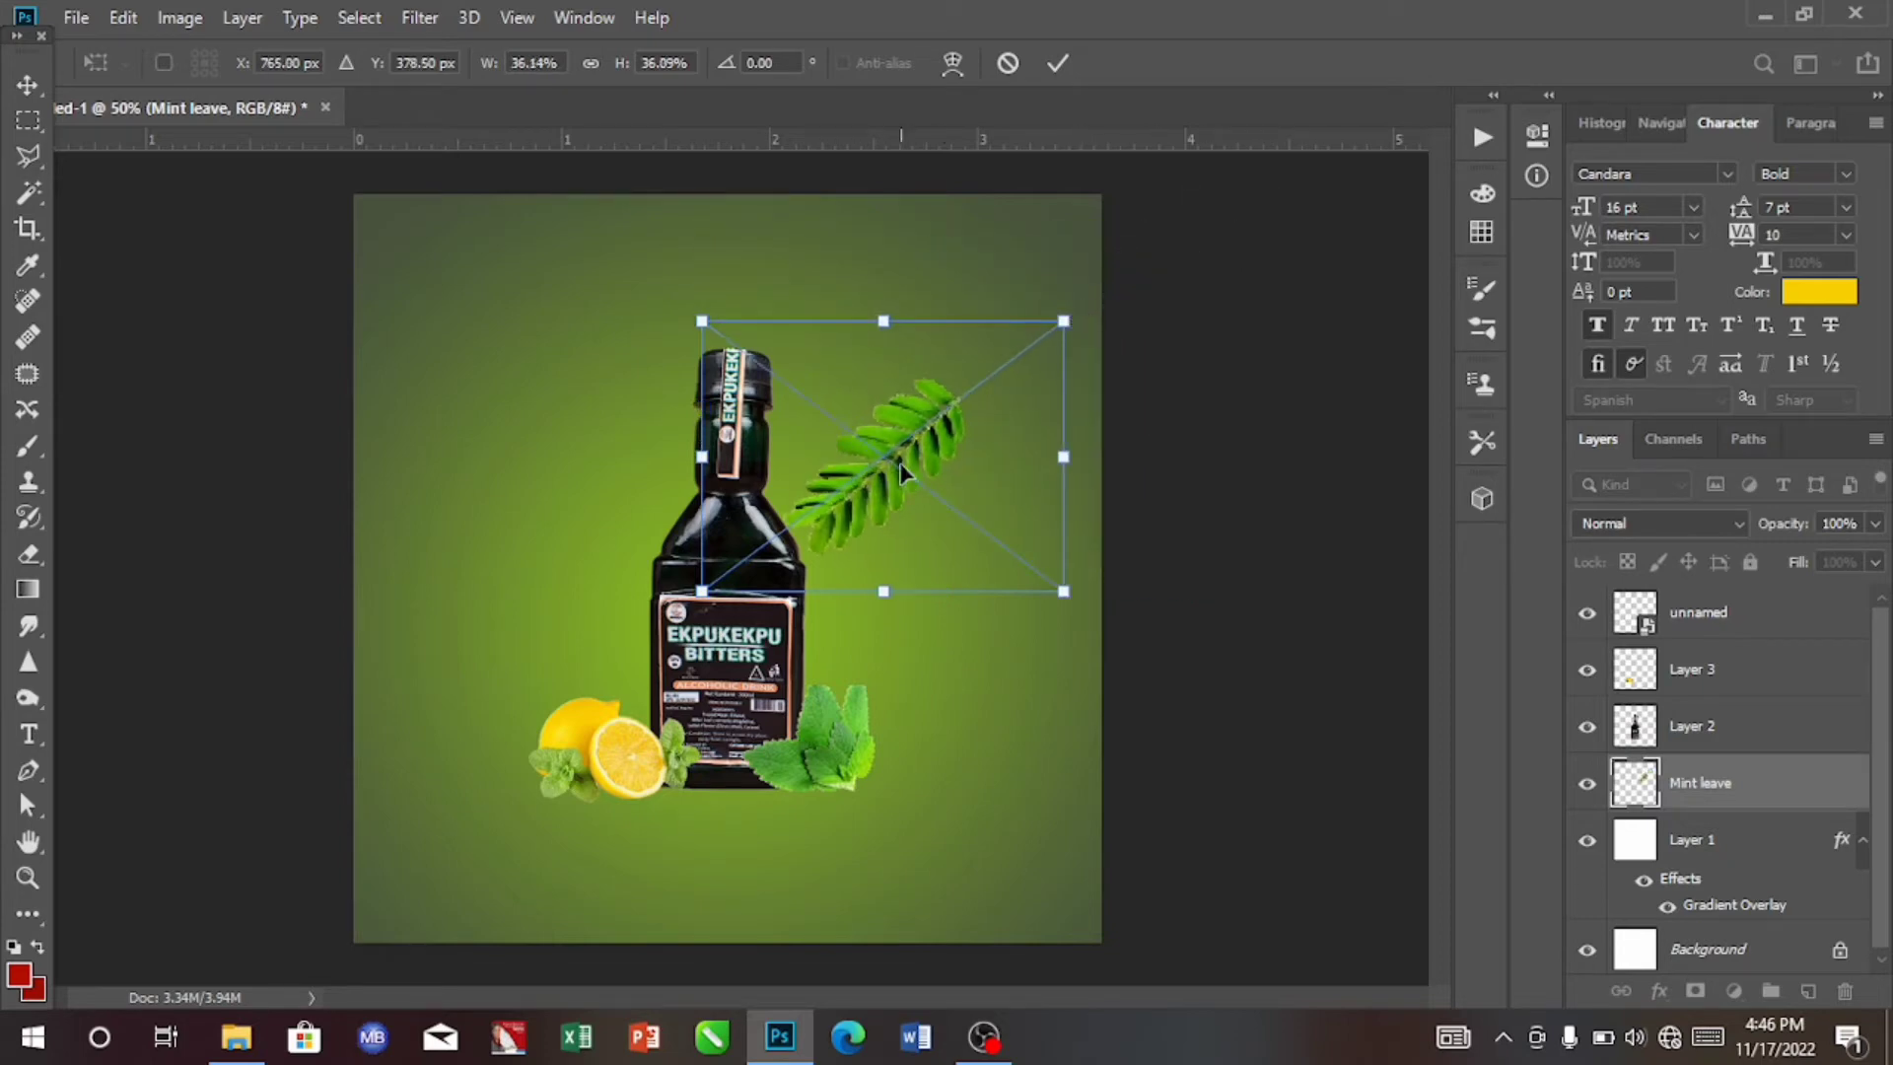
left_click_drag(908, 470, 1094, 232)
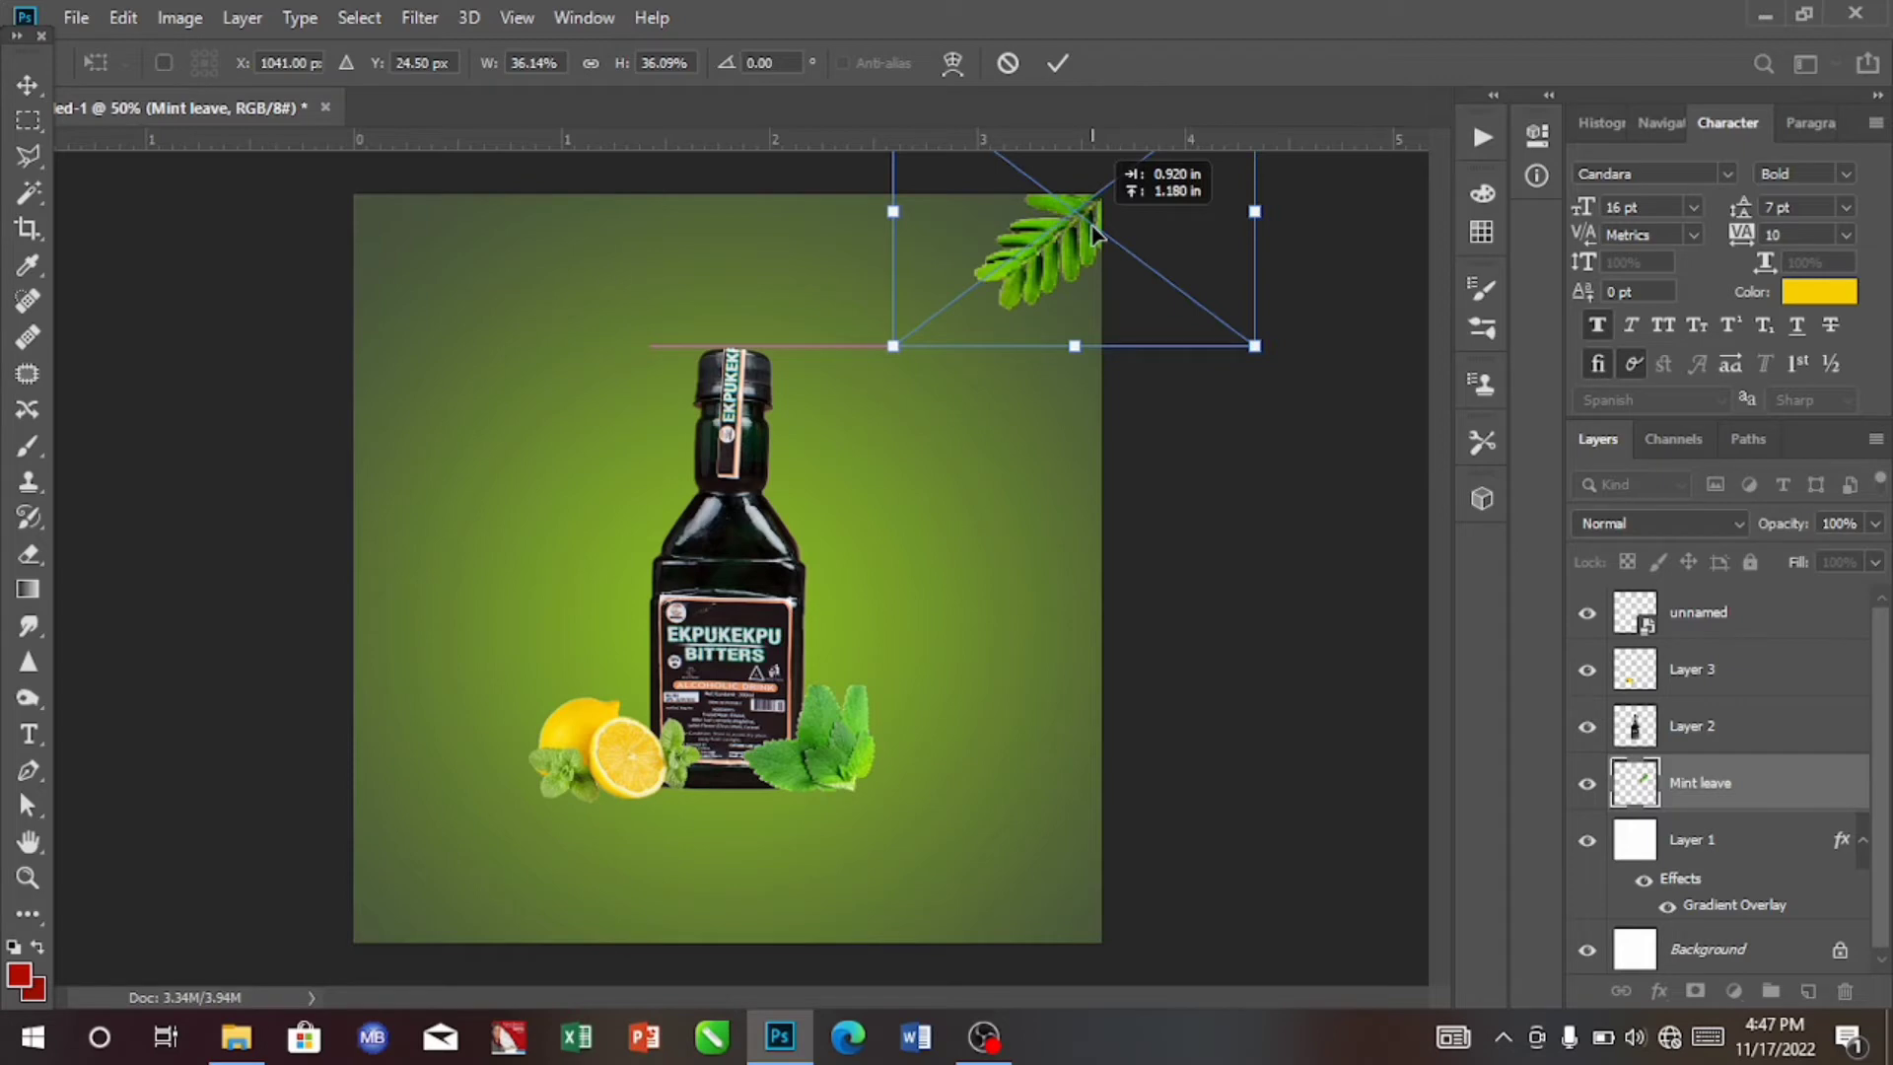
left_click_drag(1091, 227, 1098, 229)
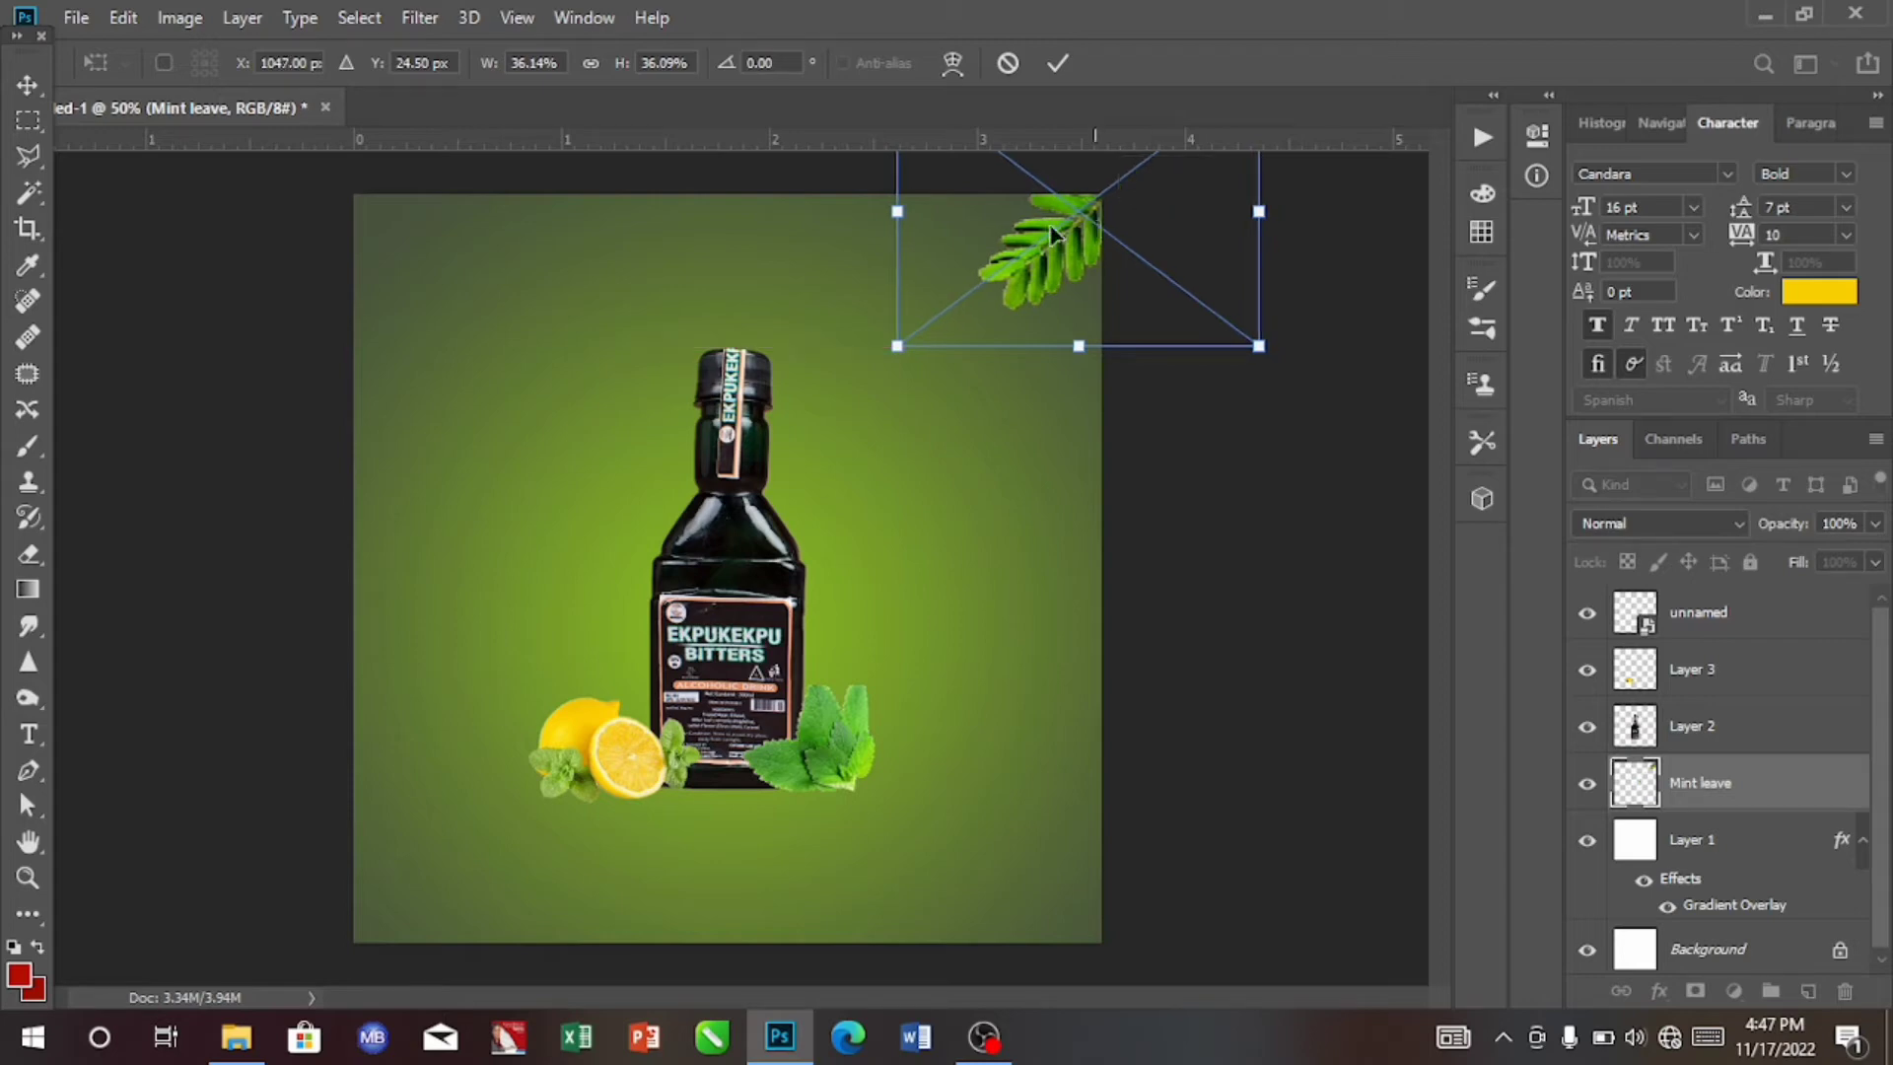
left_click(1057, 61)
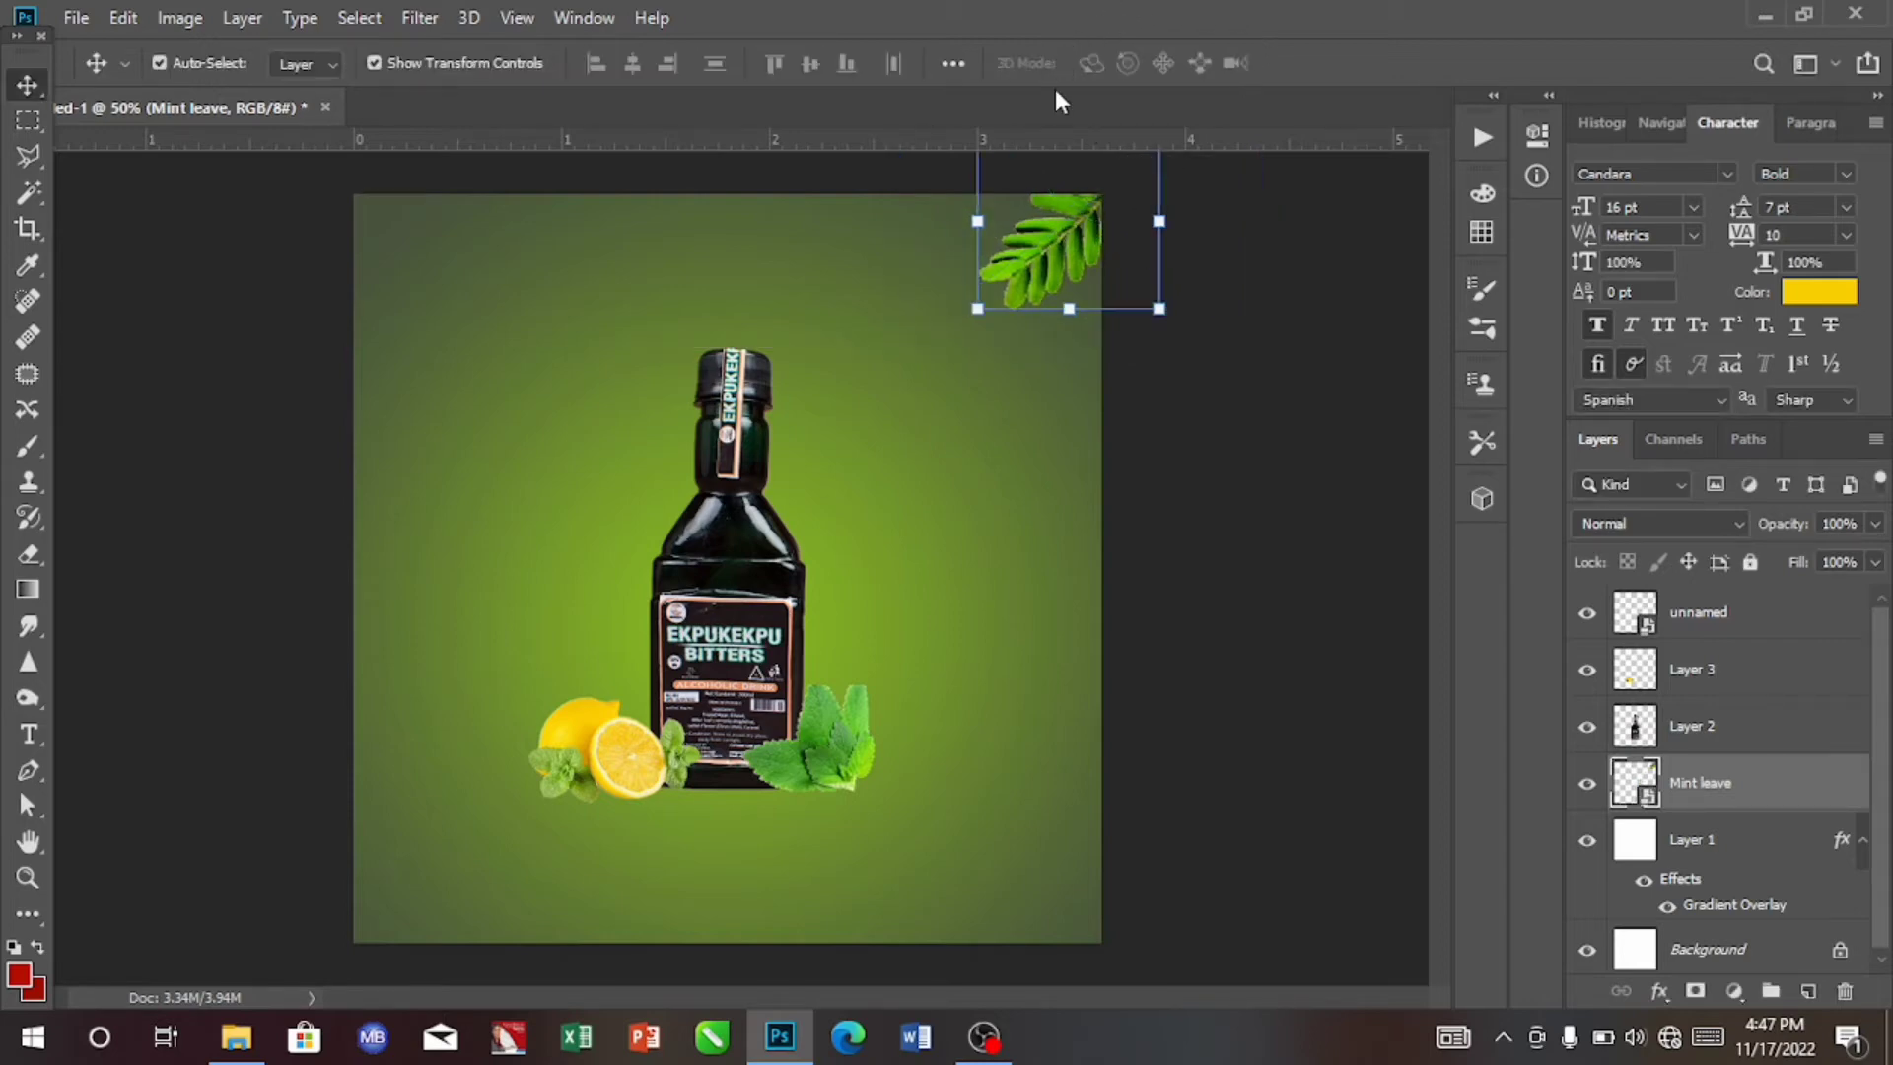
Add the yellow 16 pt Candara Bold title EKPUKEKPU BITTERS directly above Layer 1 and position it over the bottle near the canvas's upper edge.
left_click(964, 552)
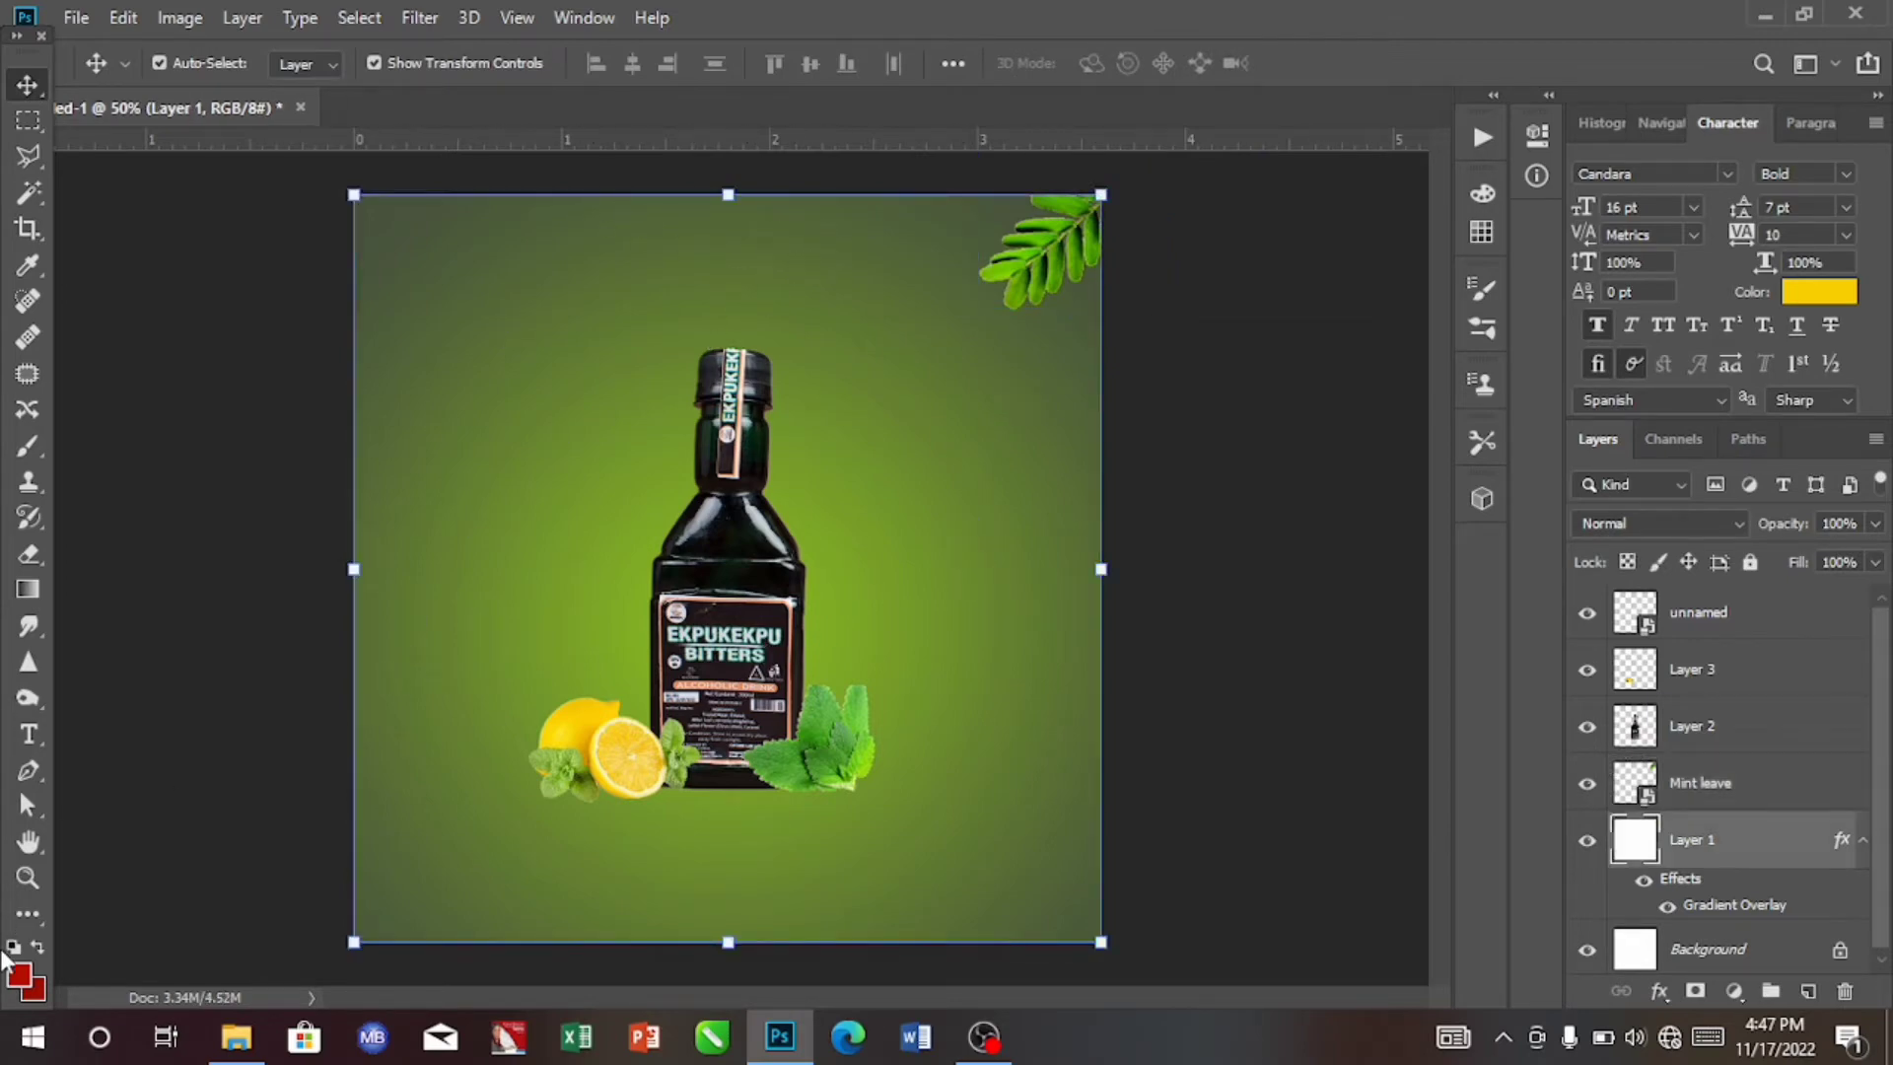
left_click(28, 733)
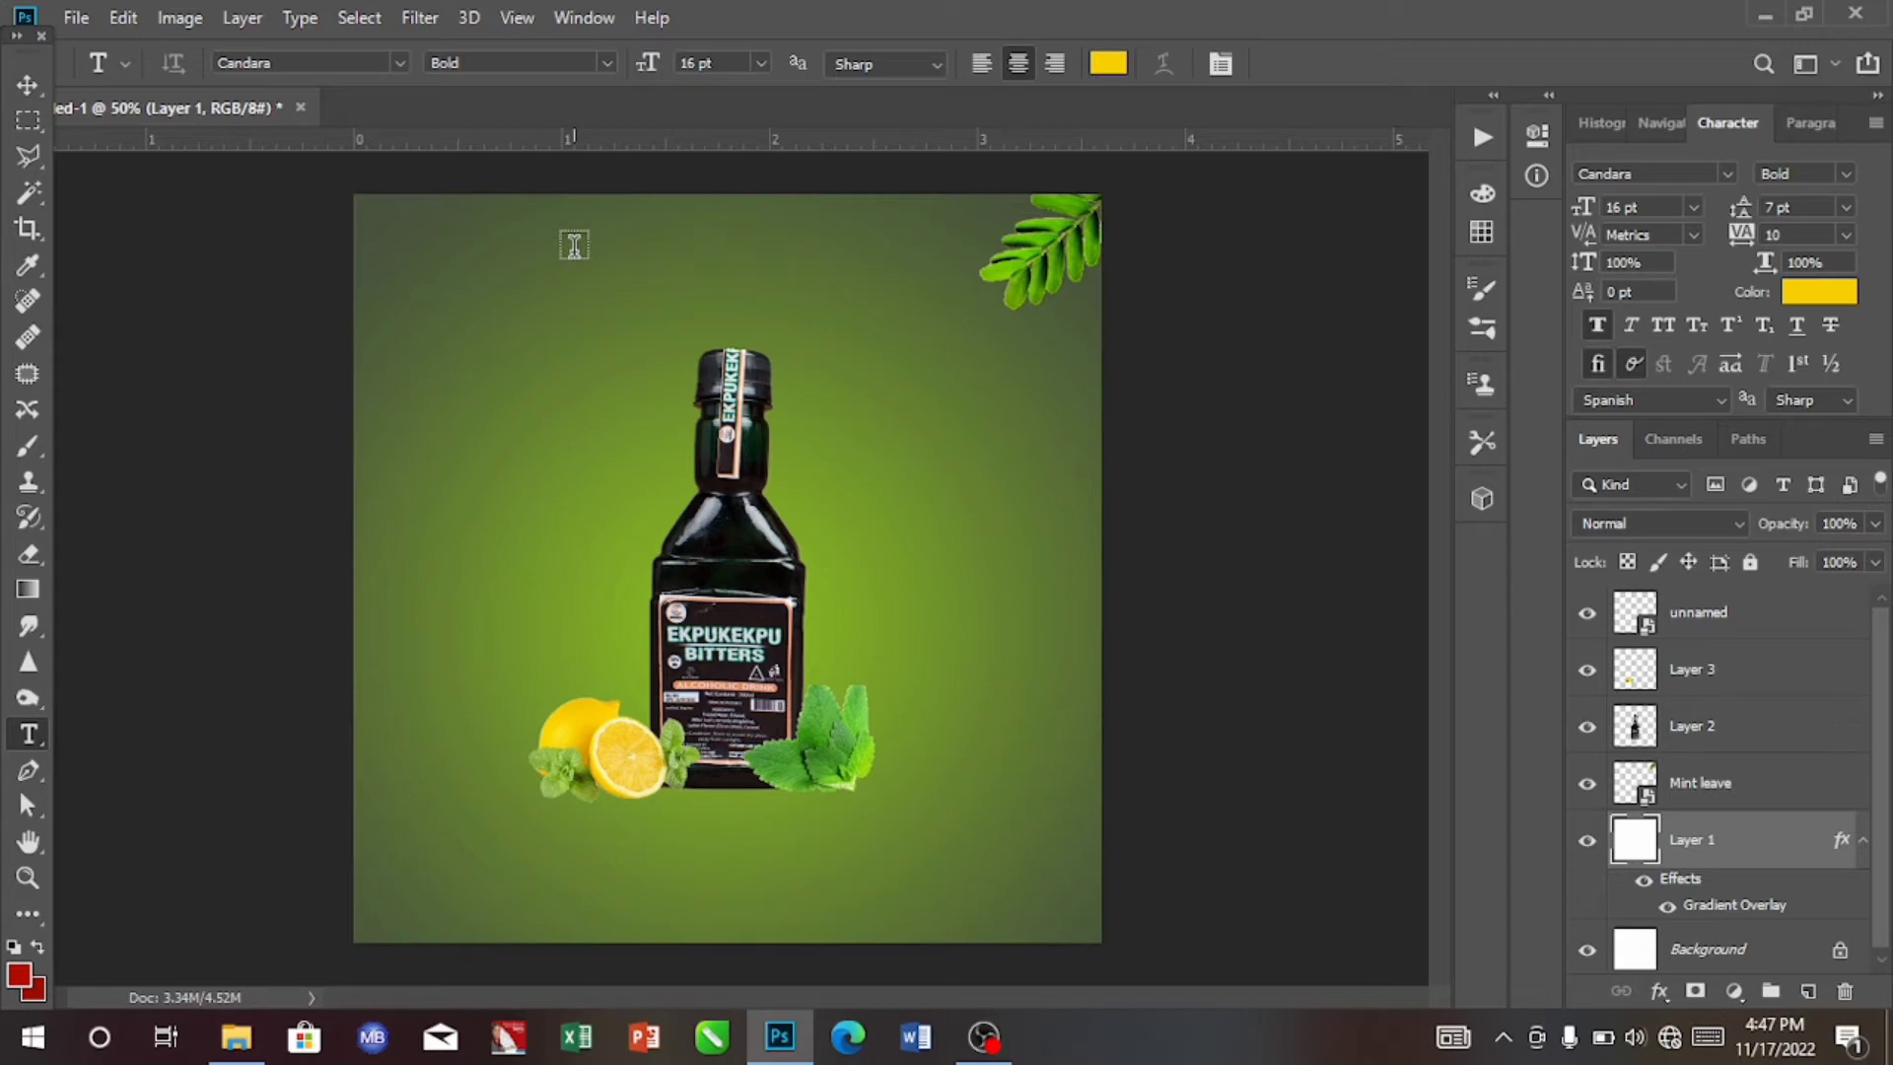
left_click(574, 247)
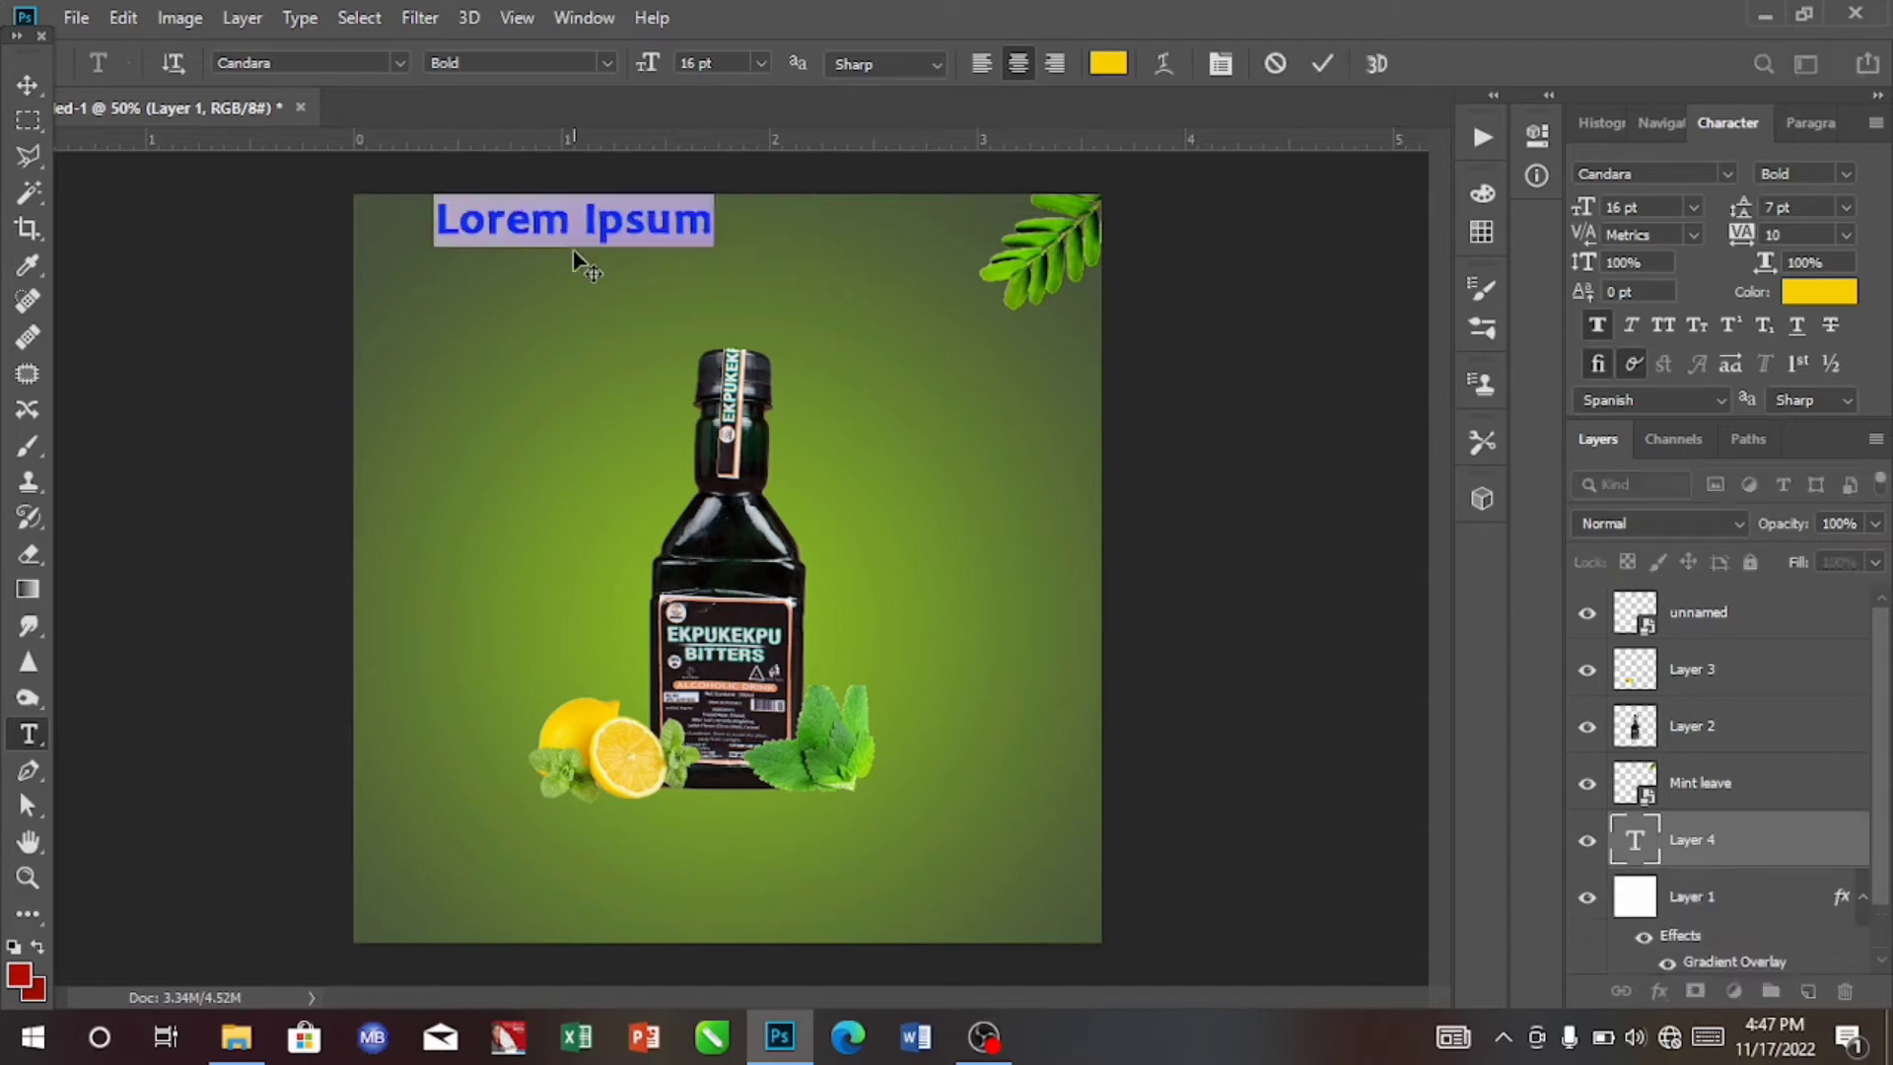
key("BackSpace")
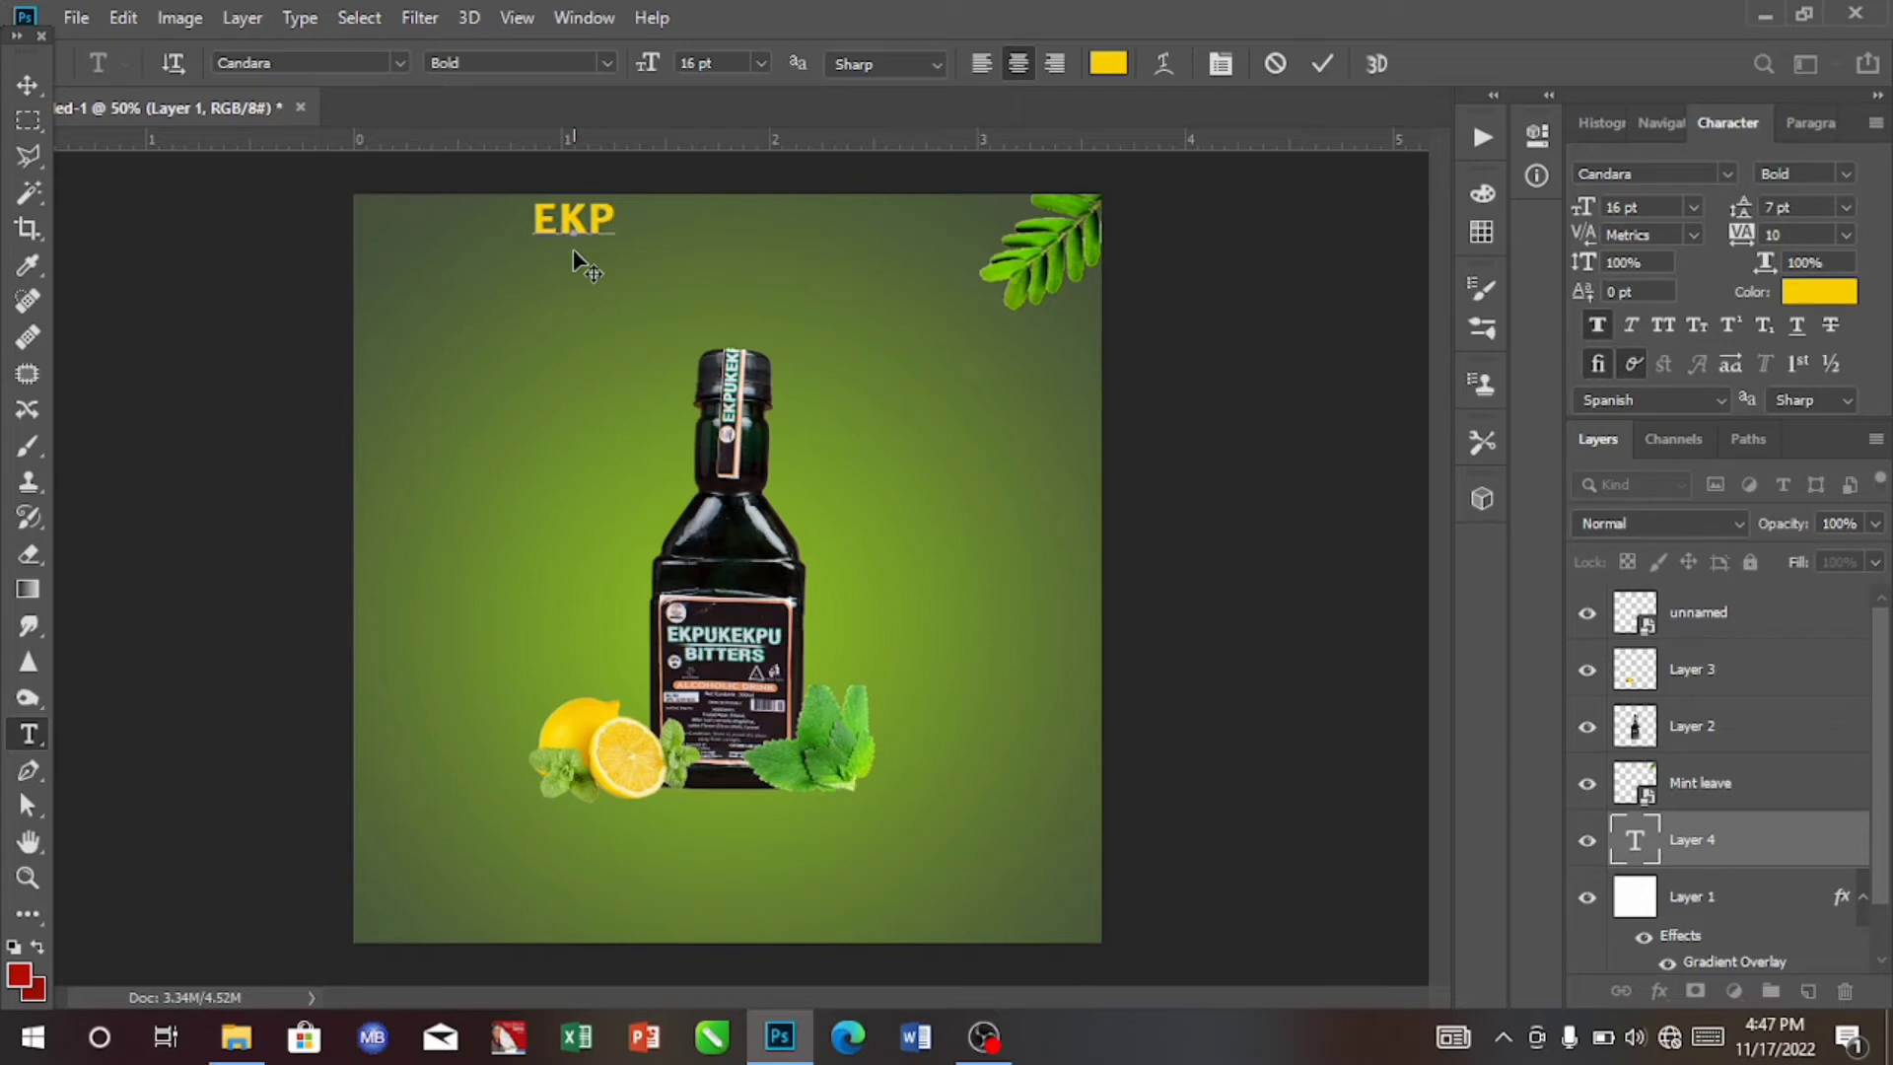
type("U")
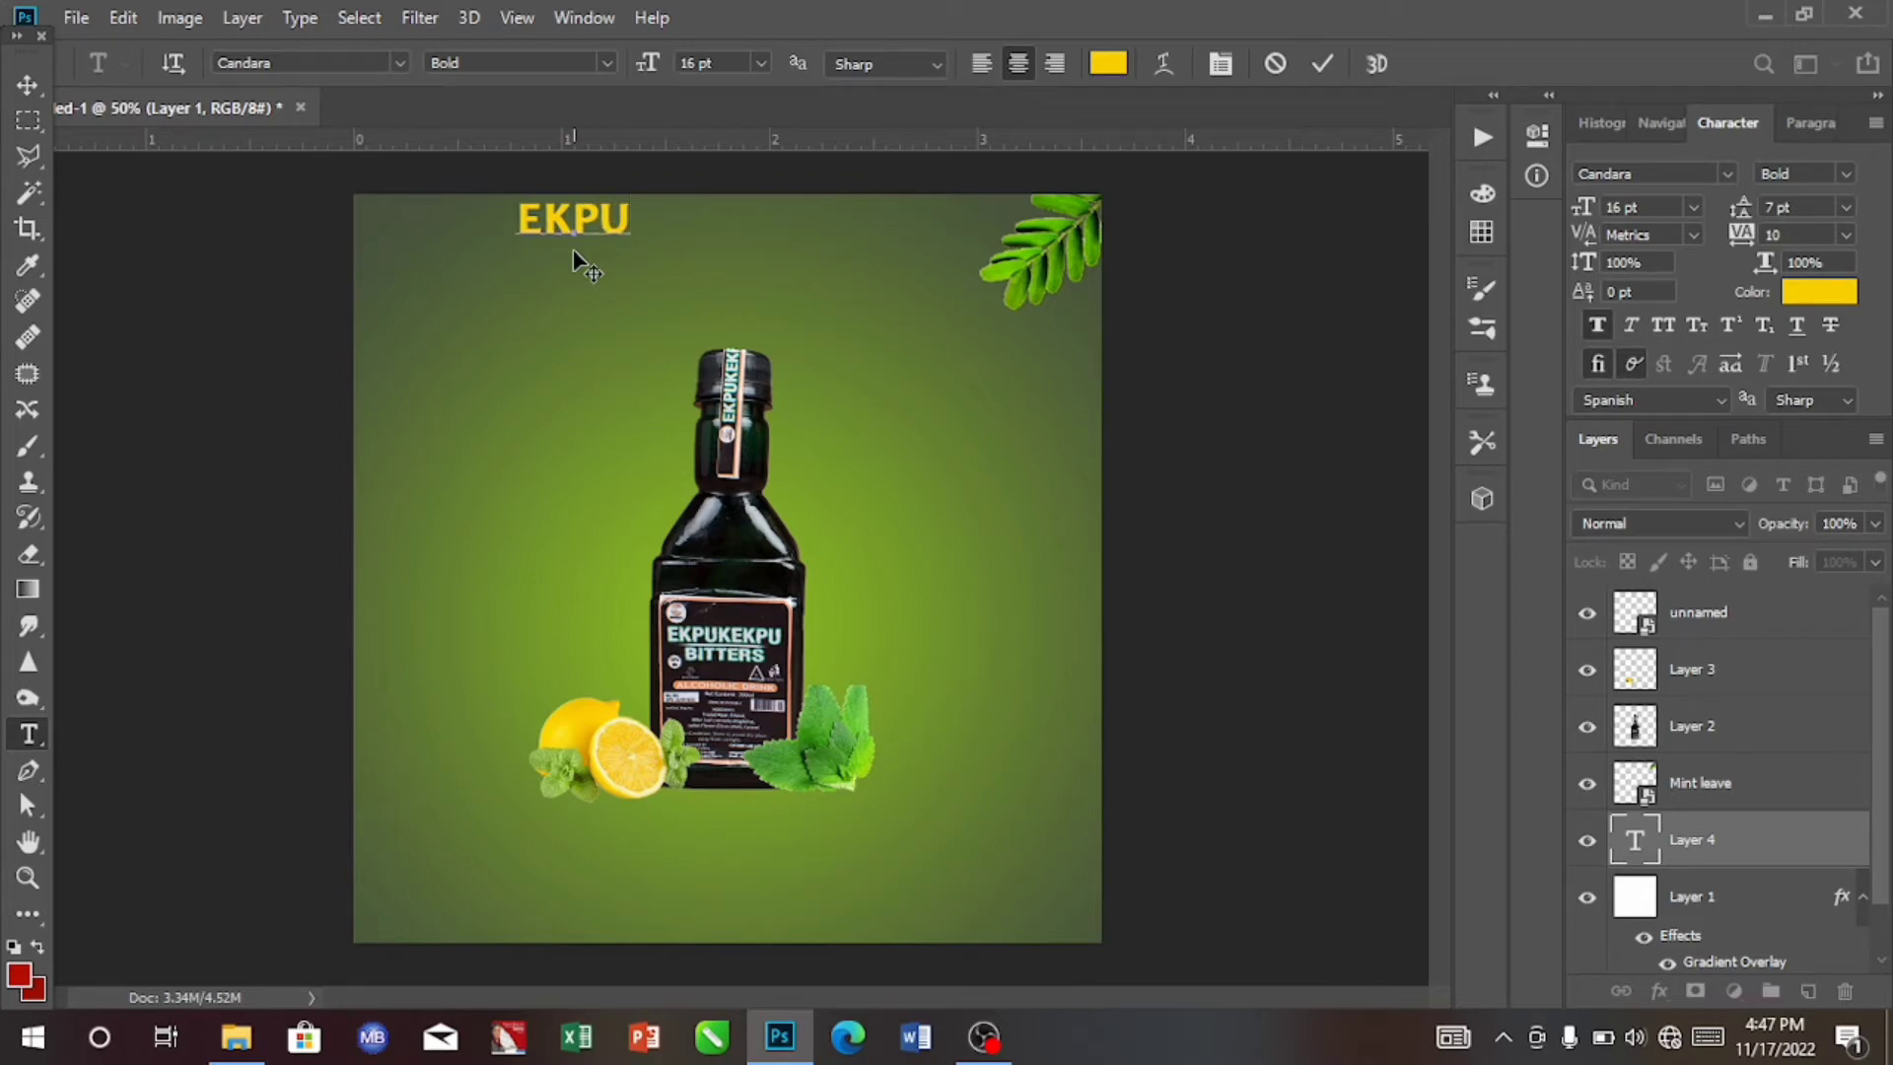
type("K")
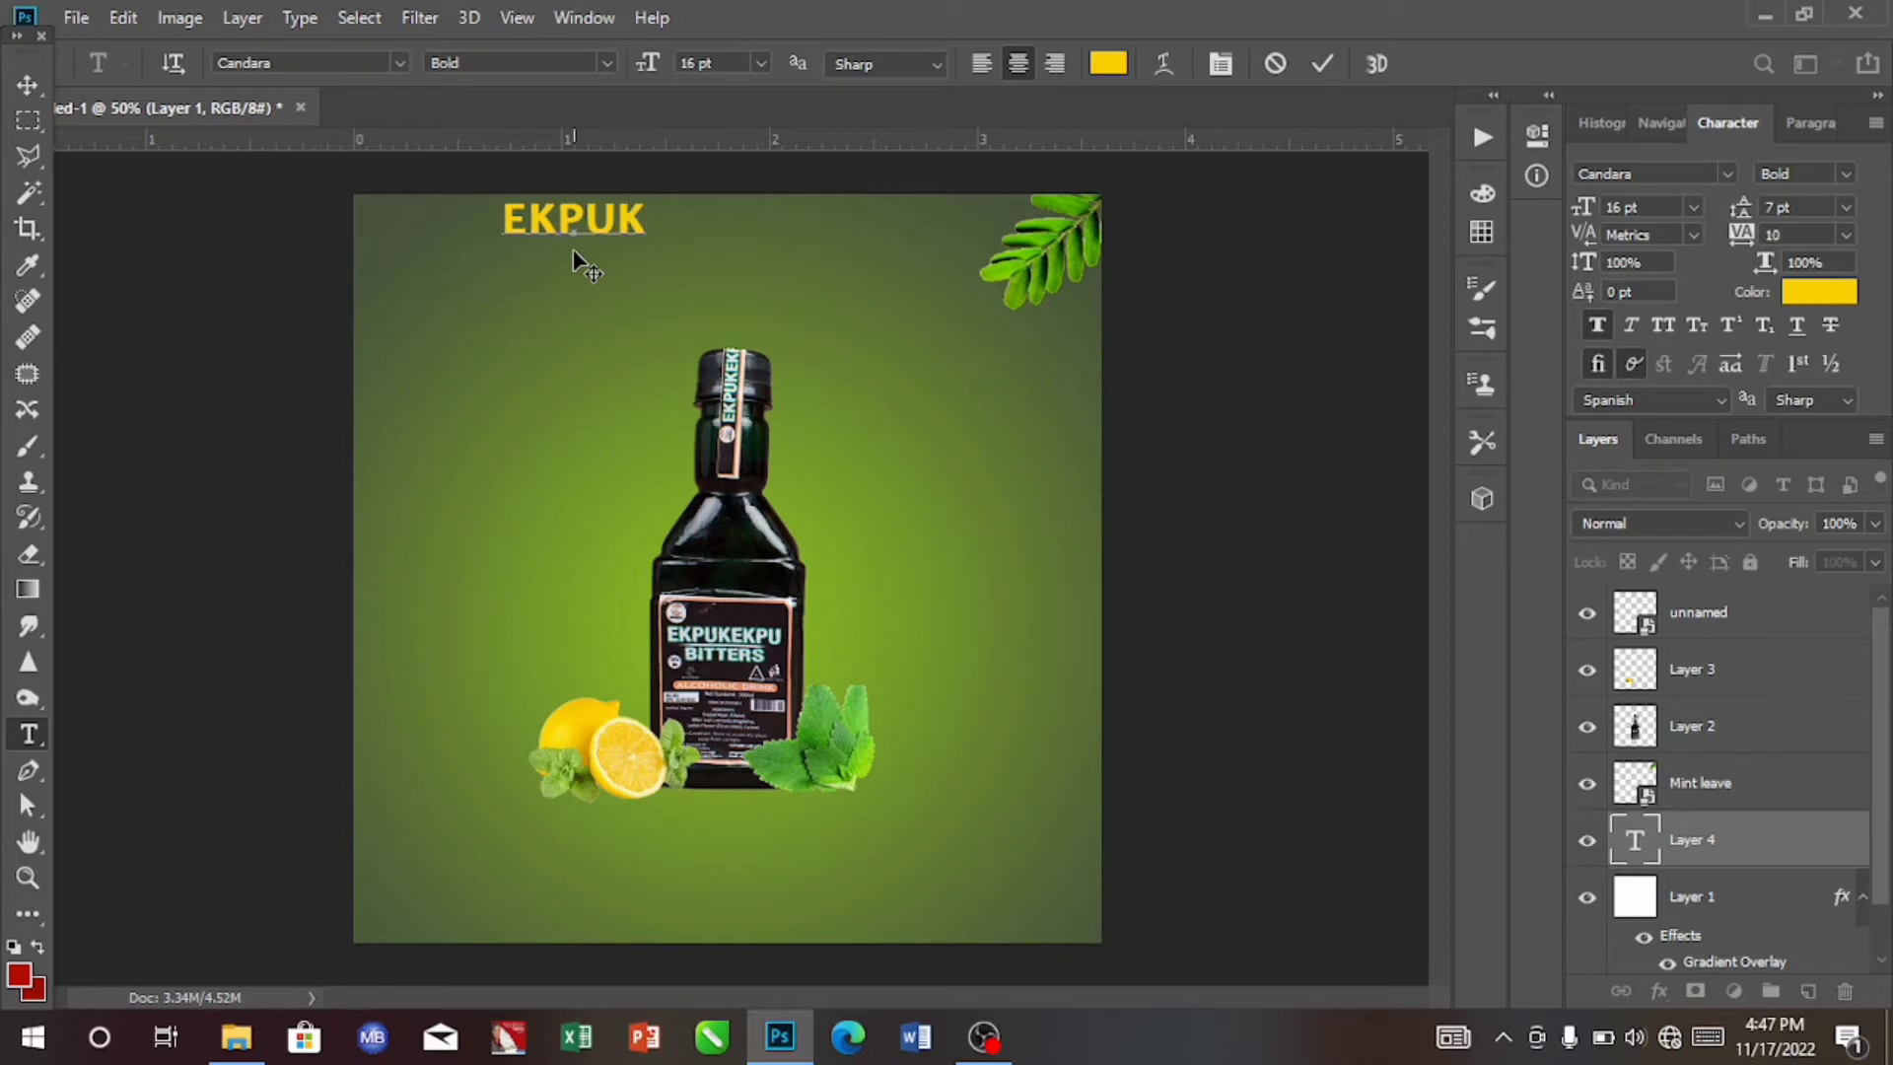
type("EKP")
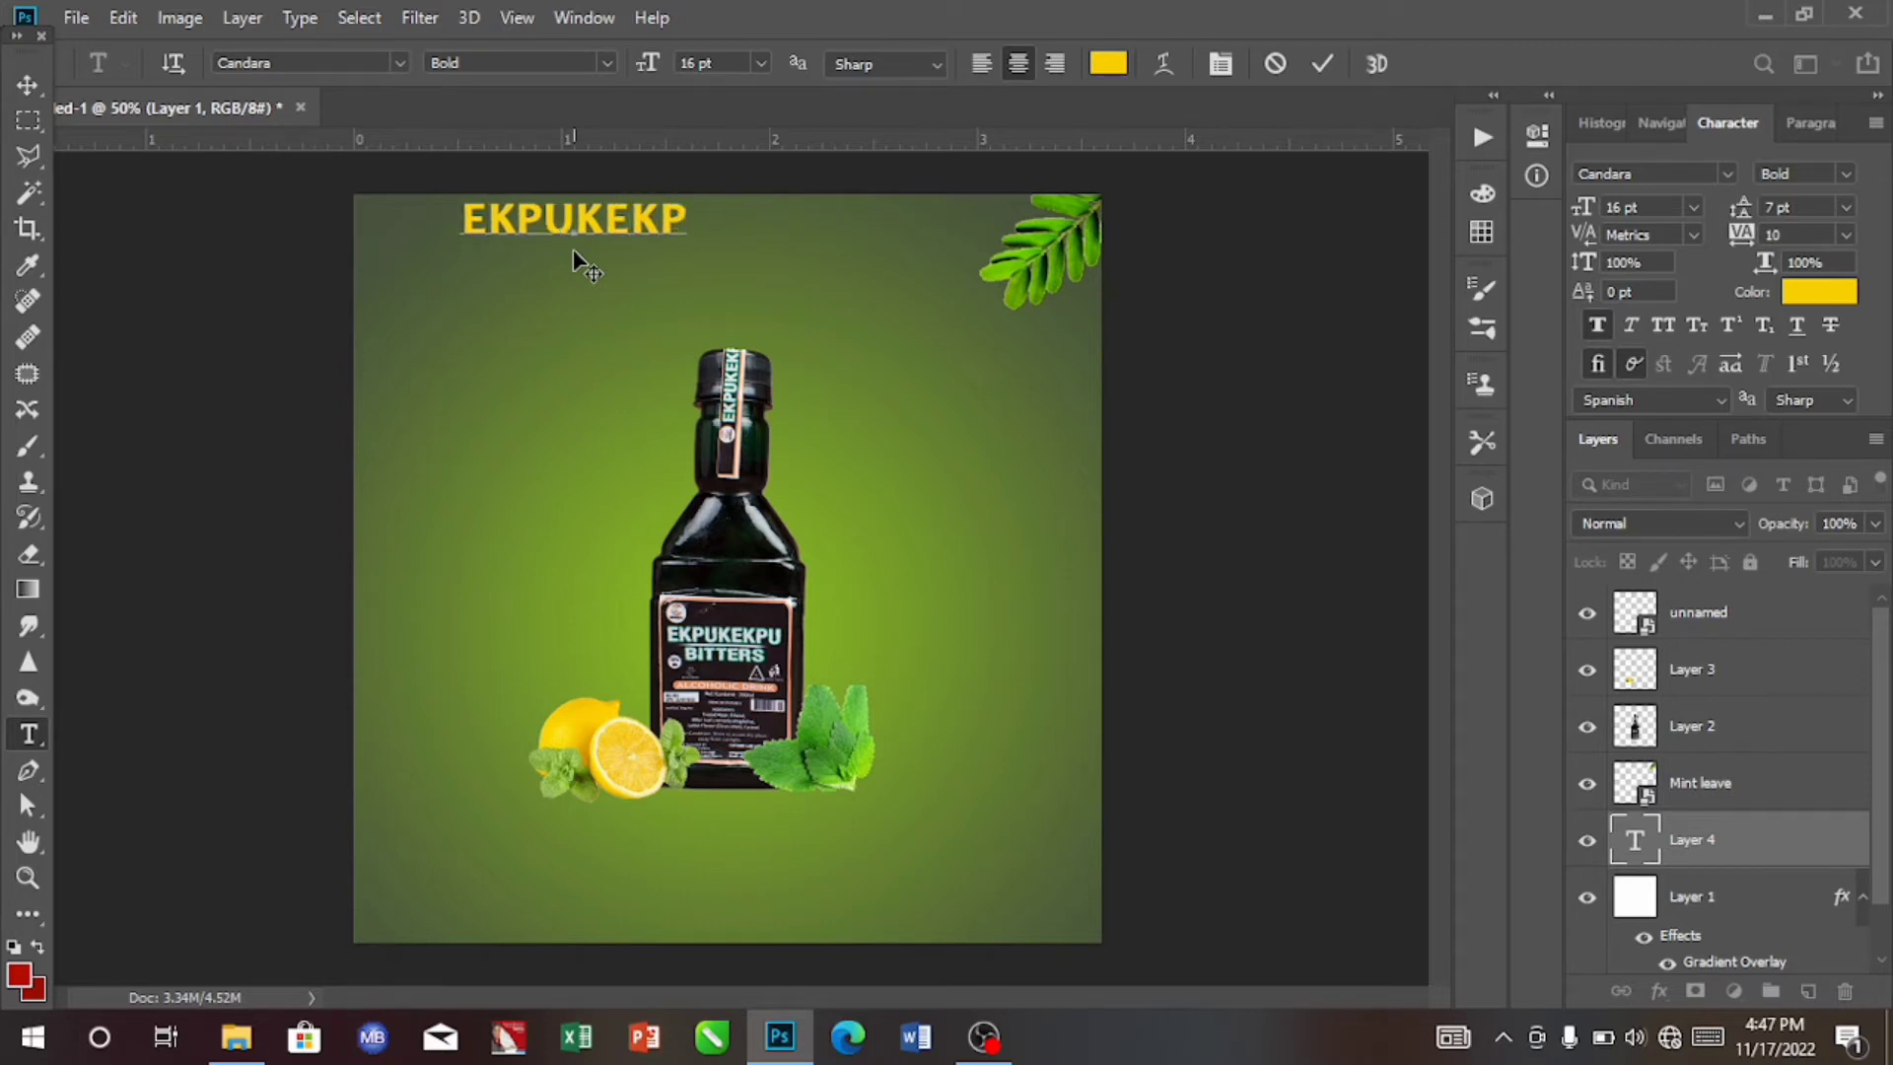
type("U")
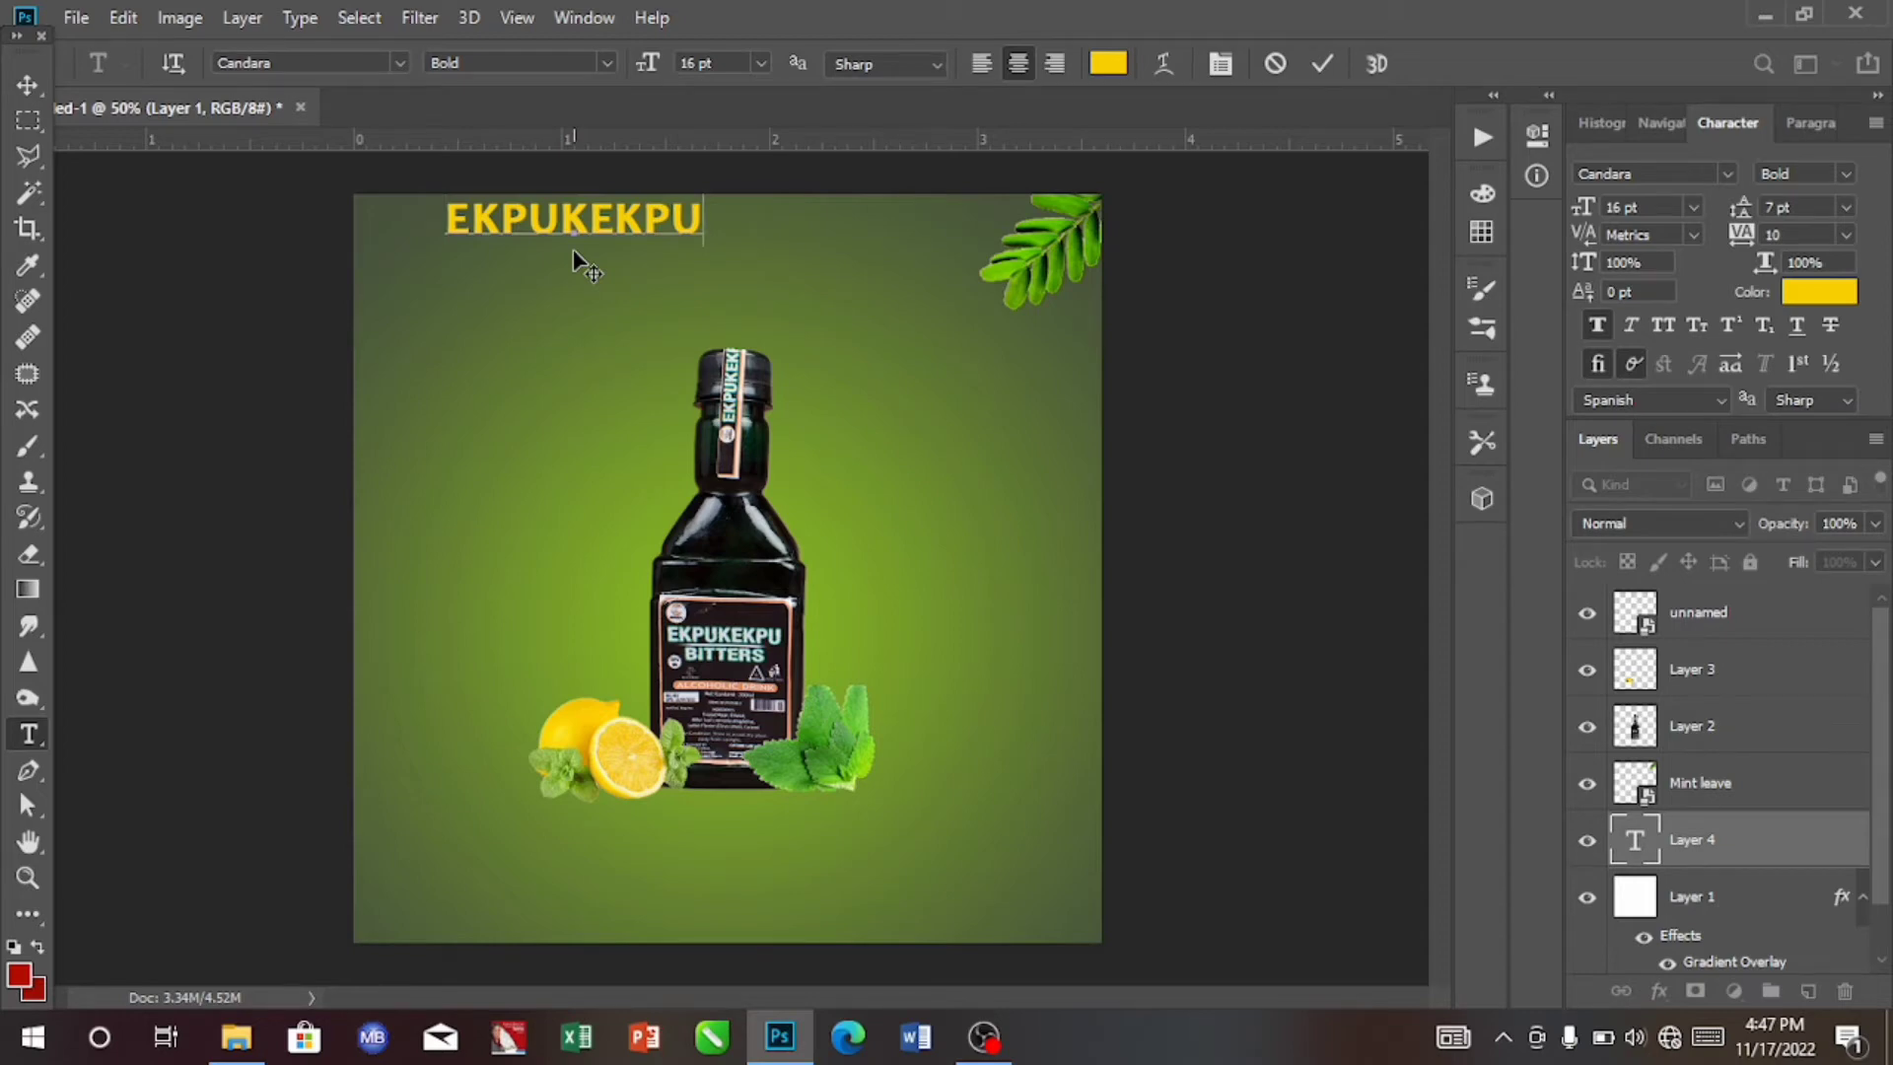
type(" B")
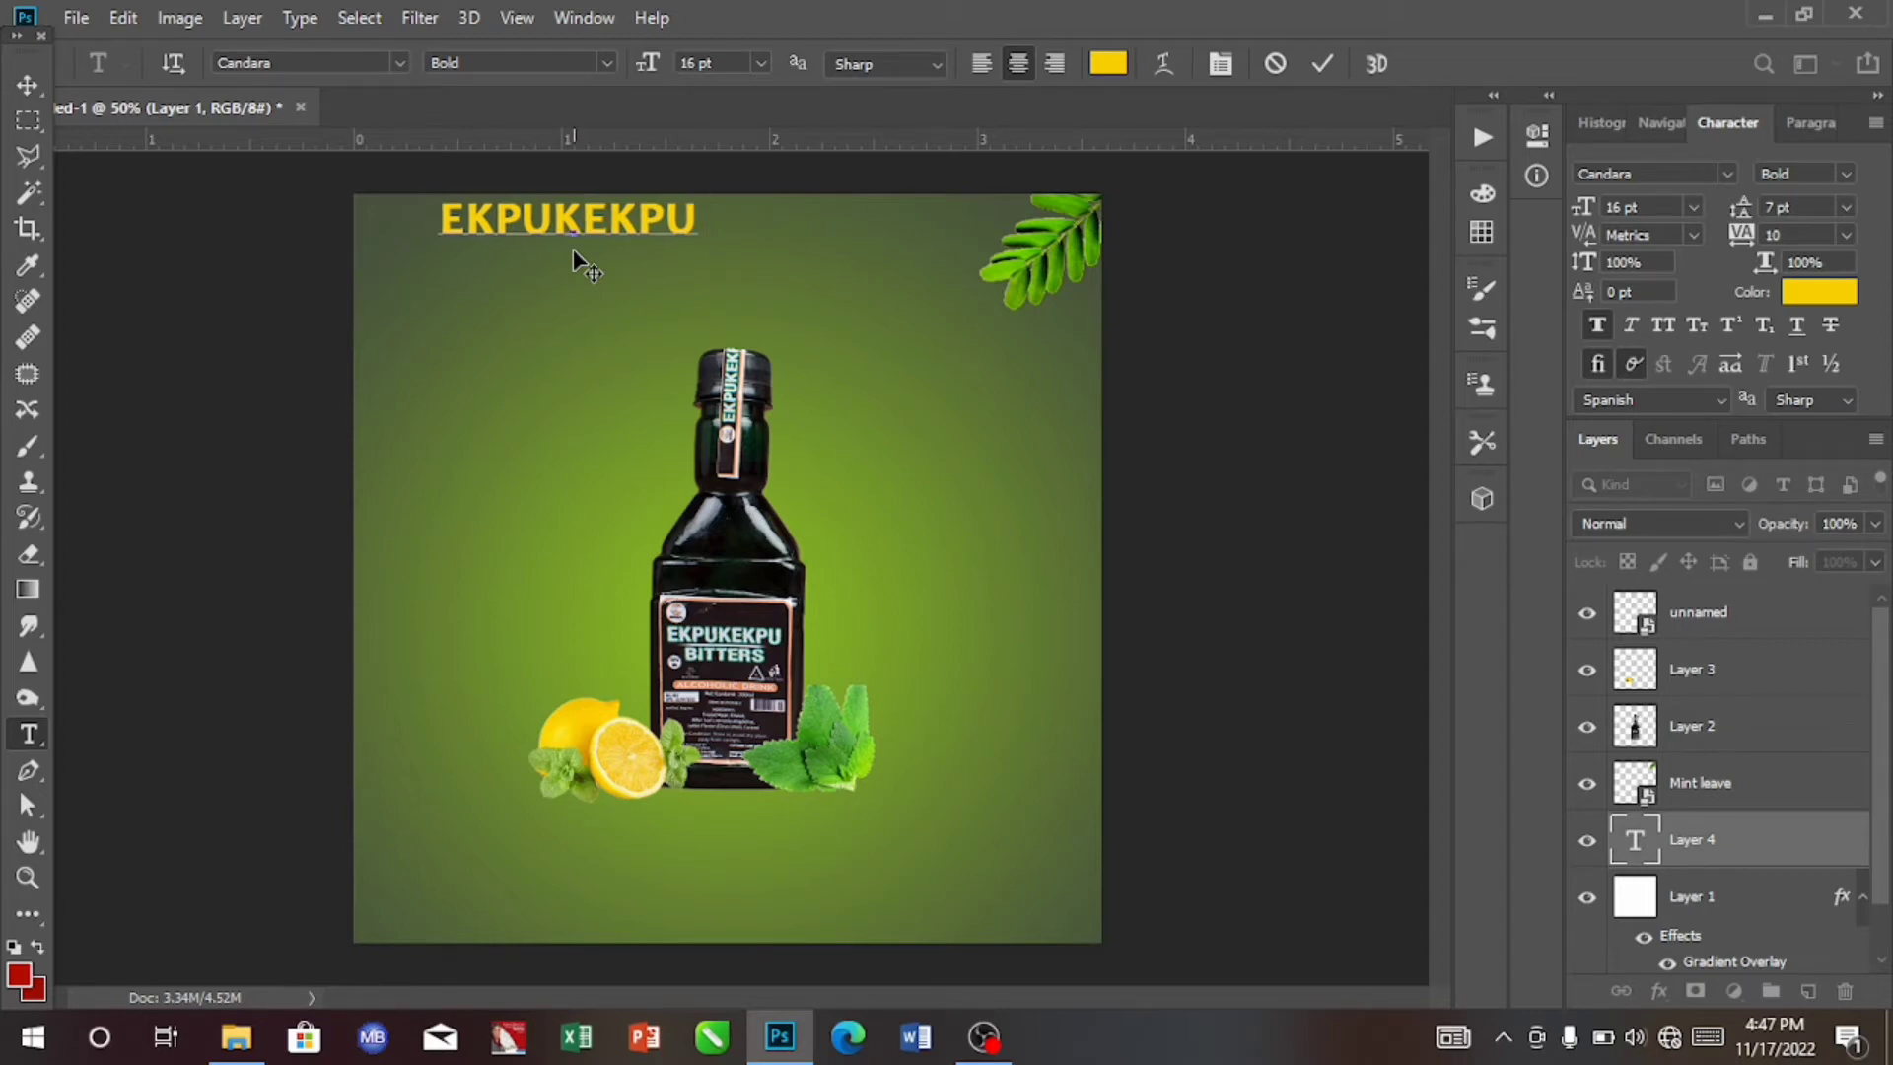
type("I")
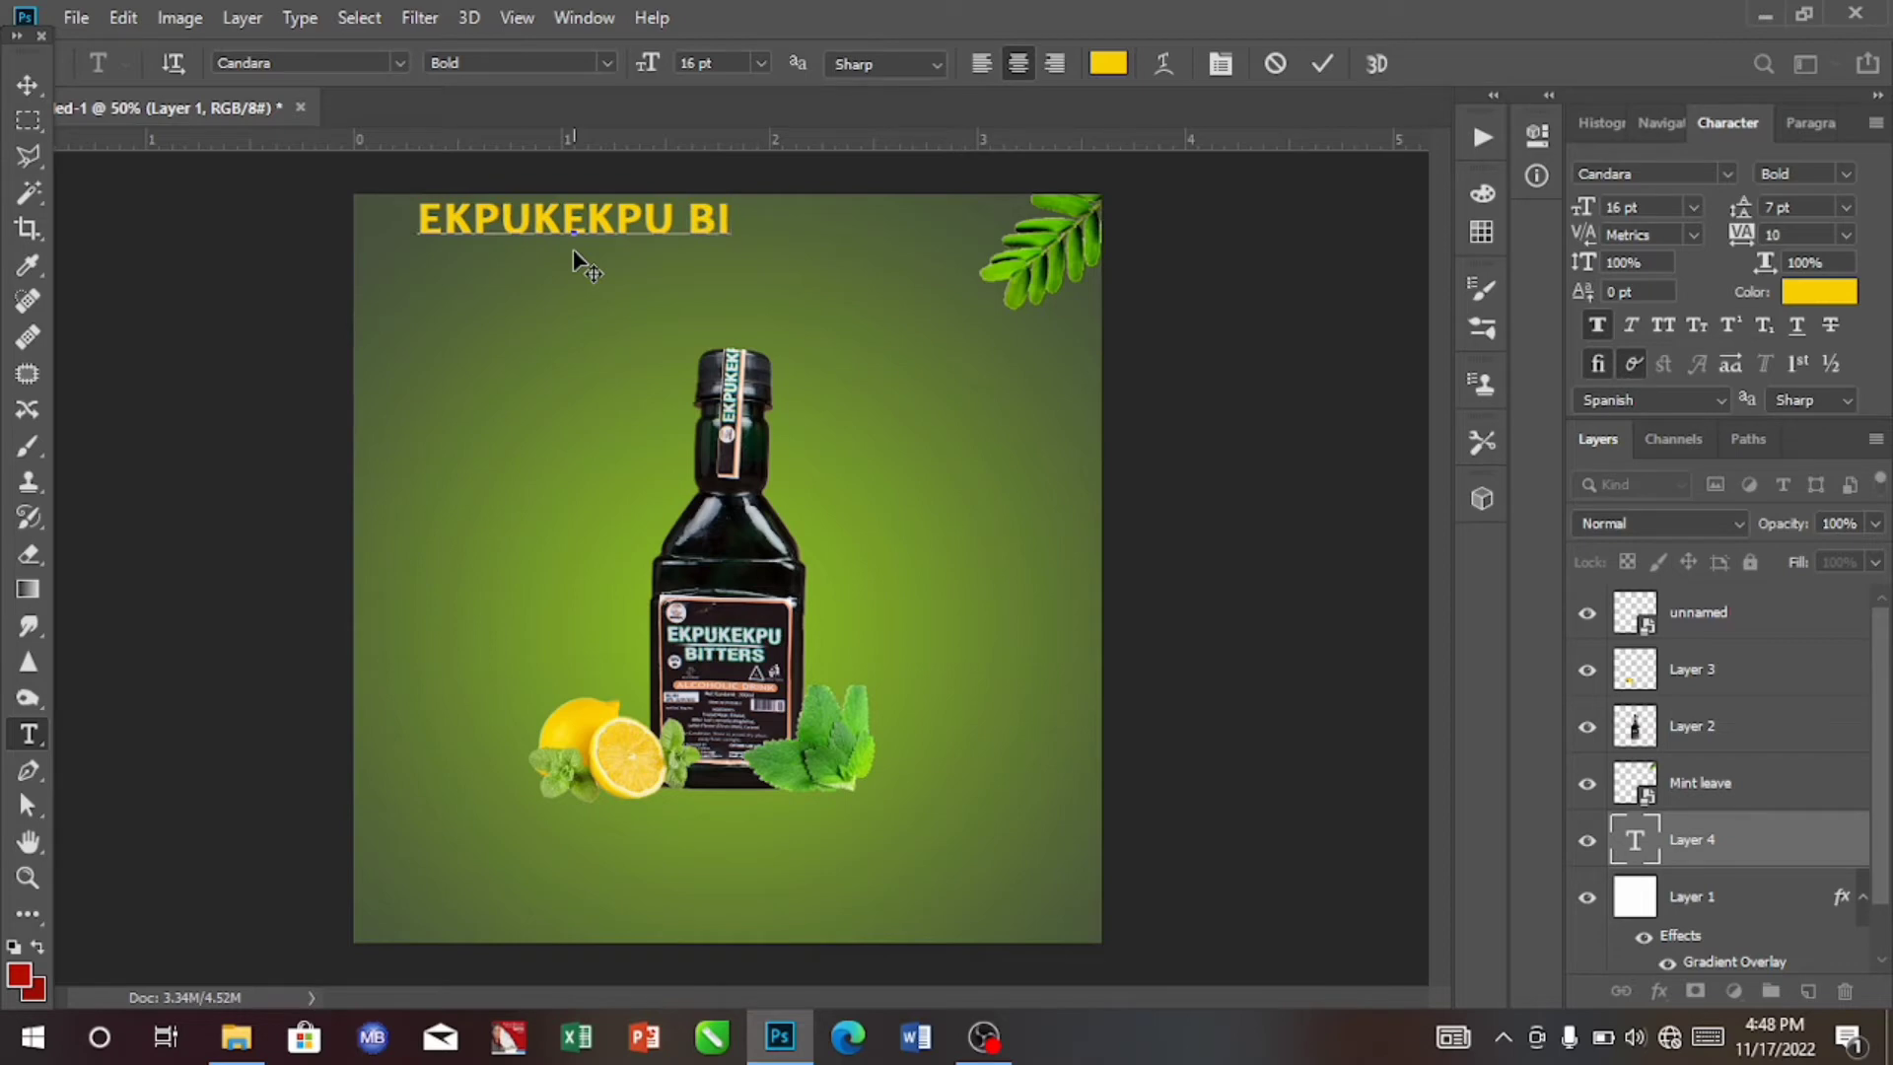
type("TTER")
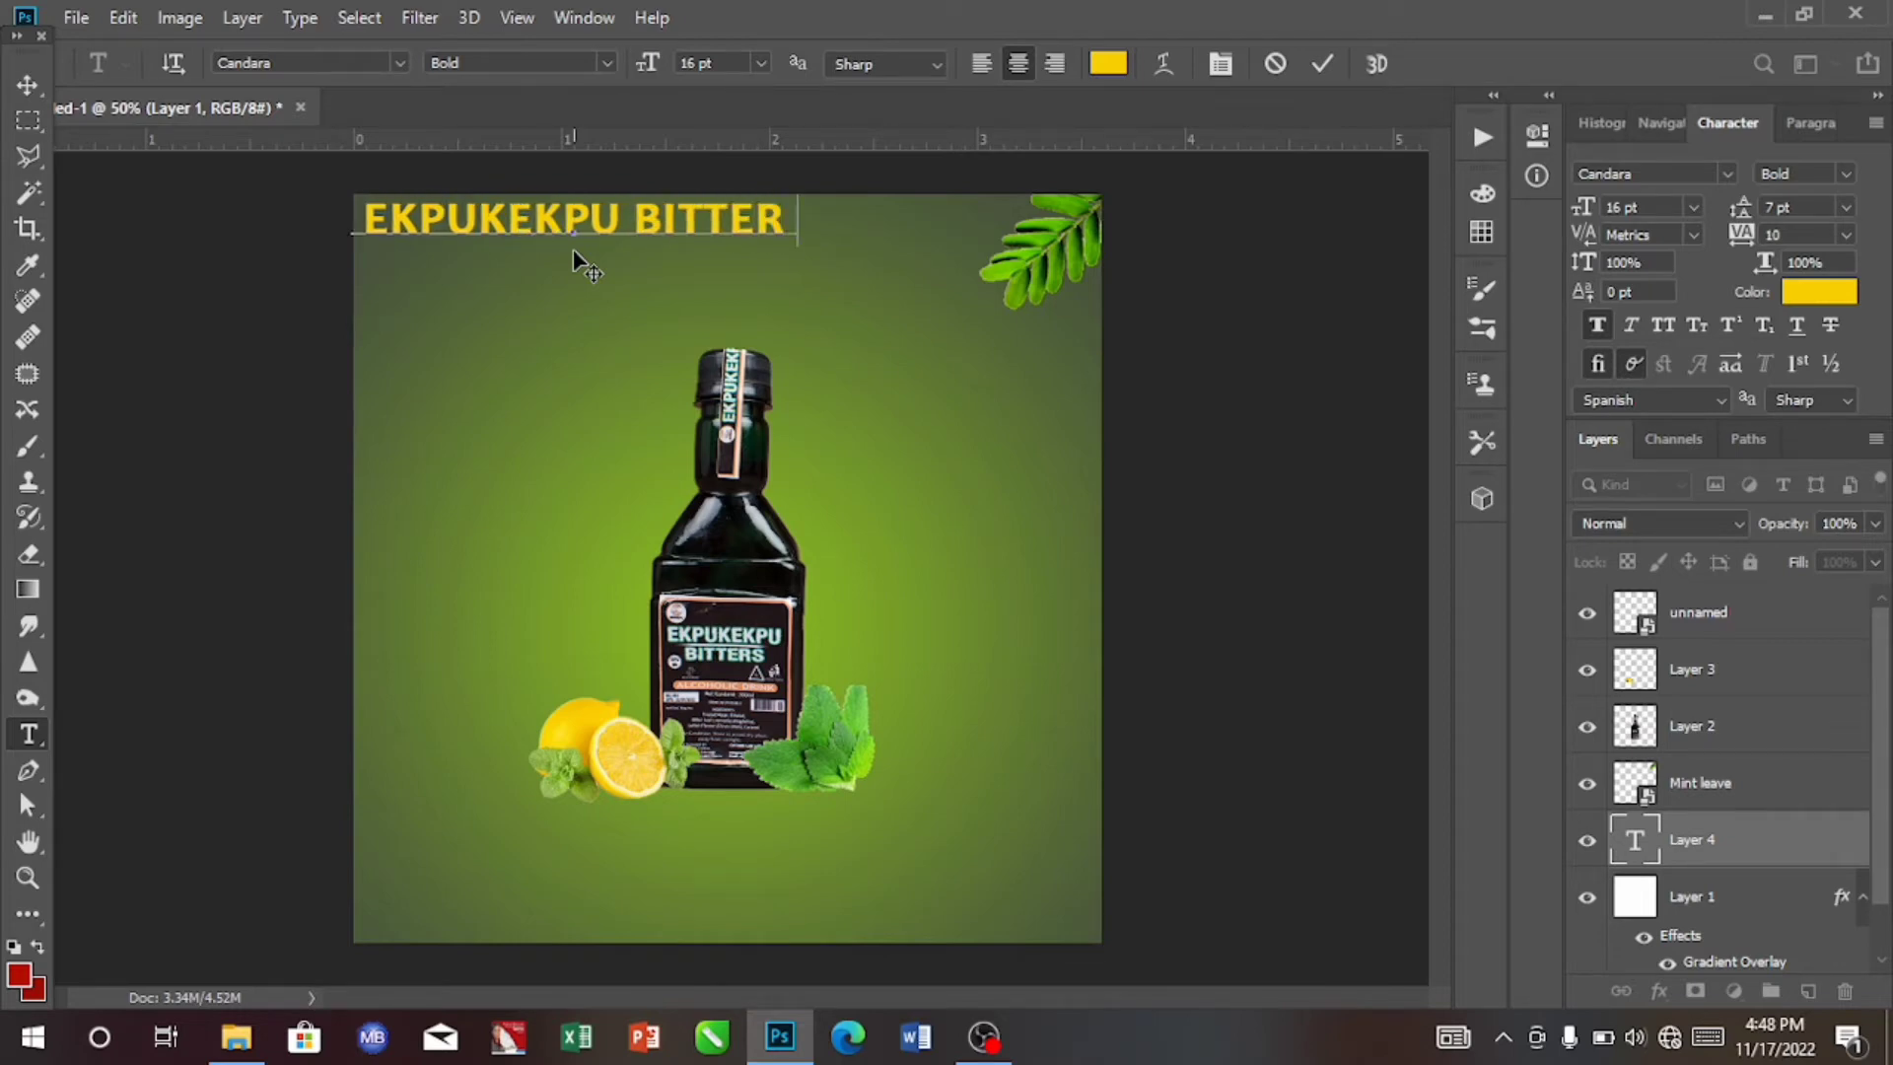
type("S")
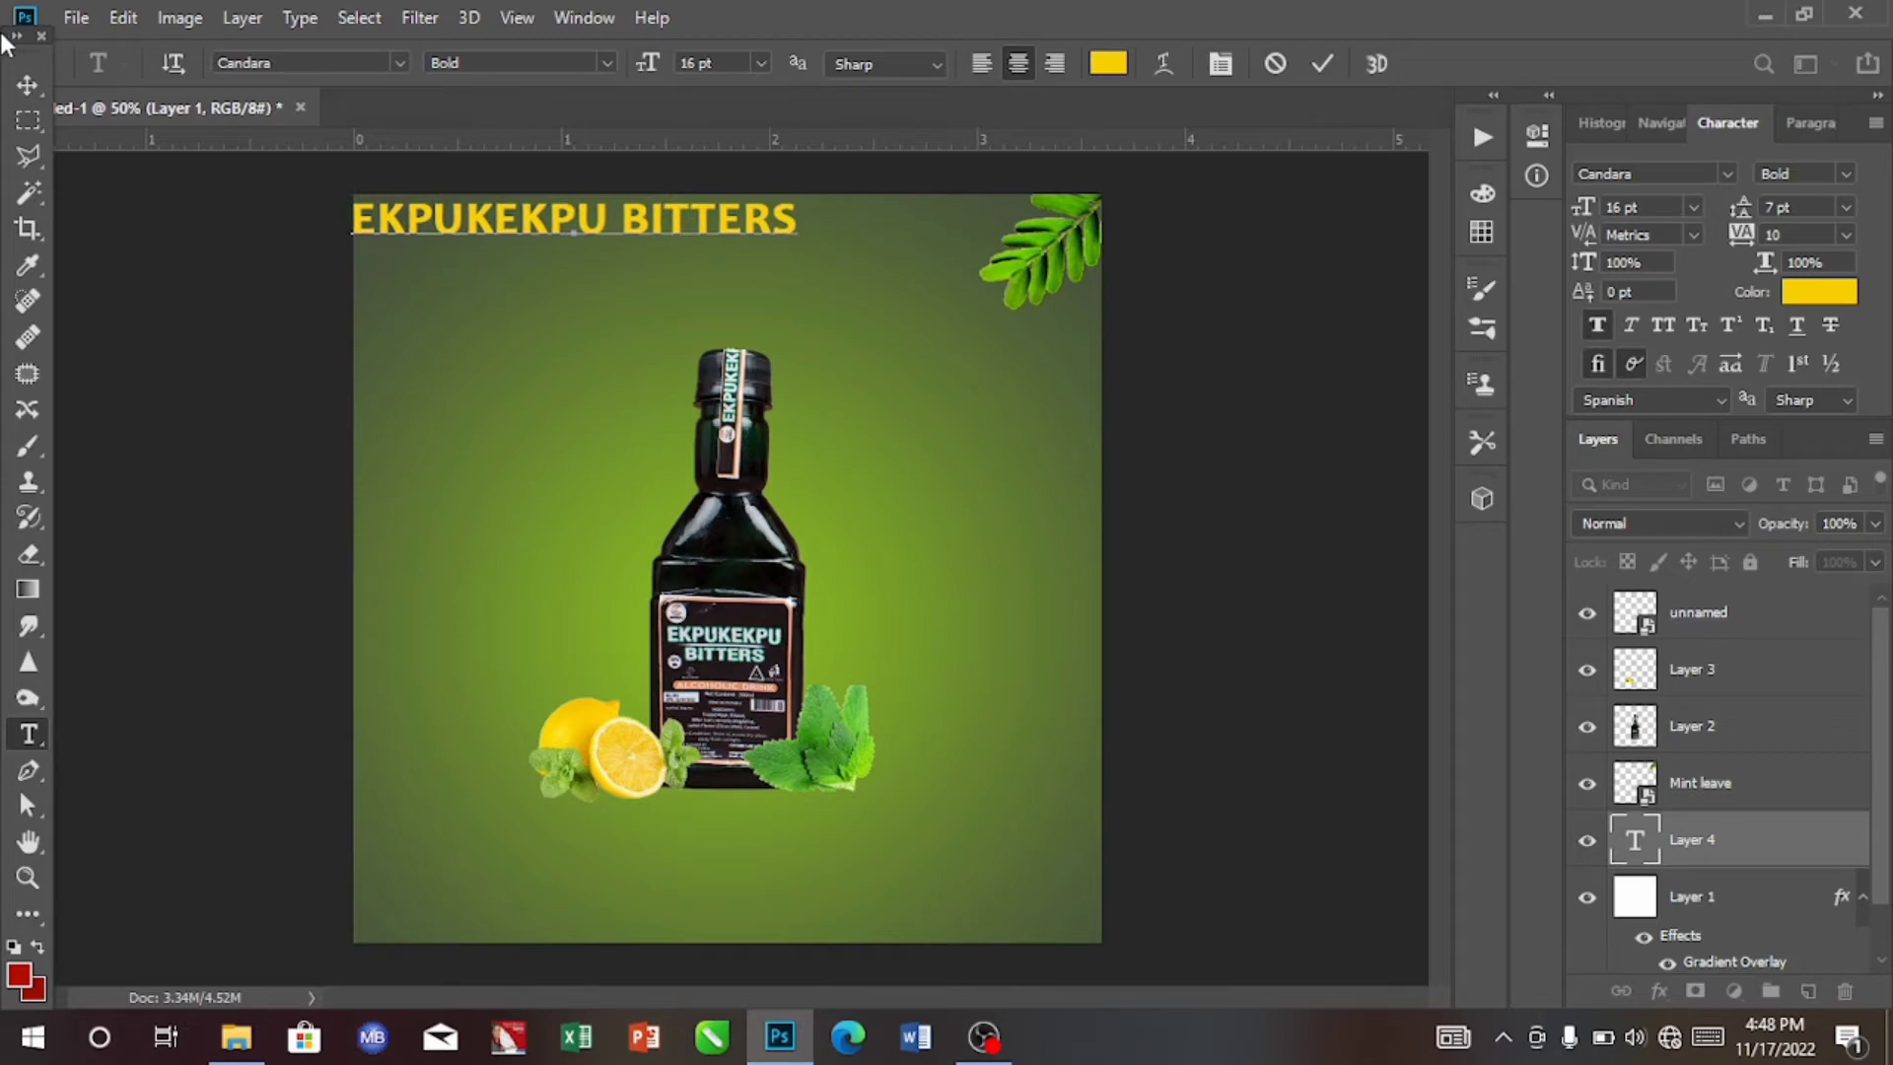
left_click(29, 83)
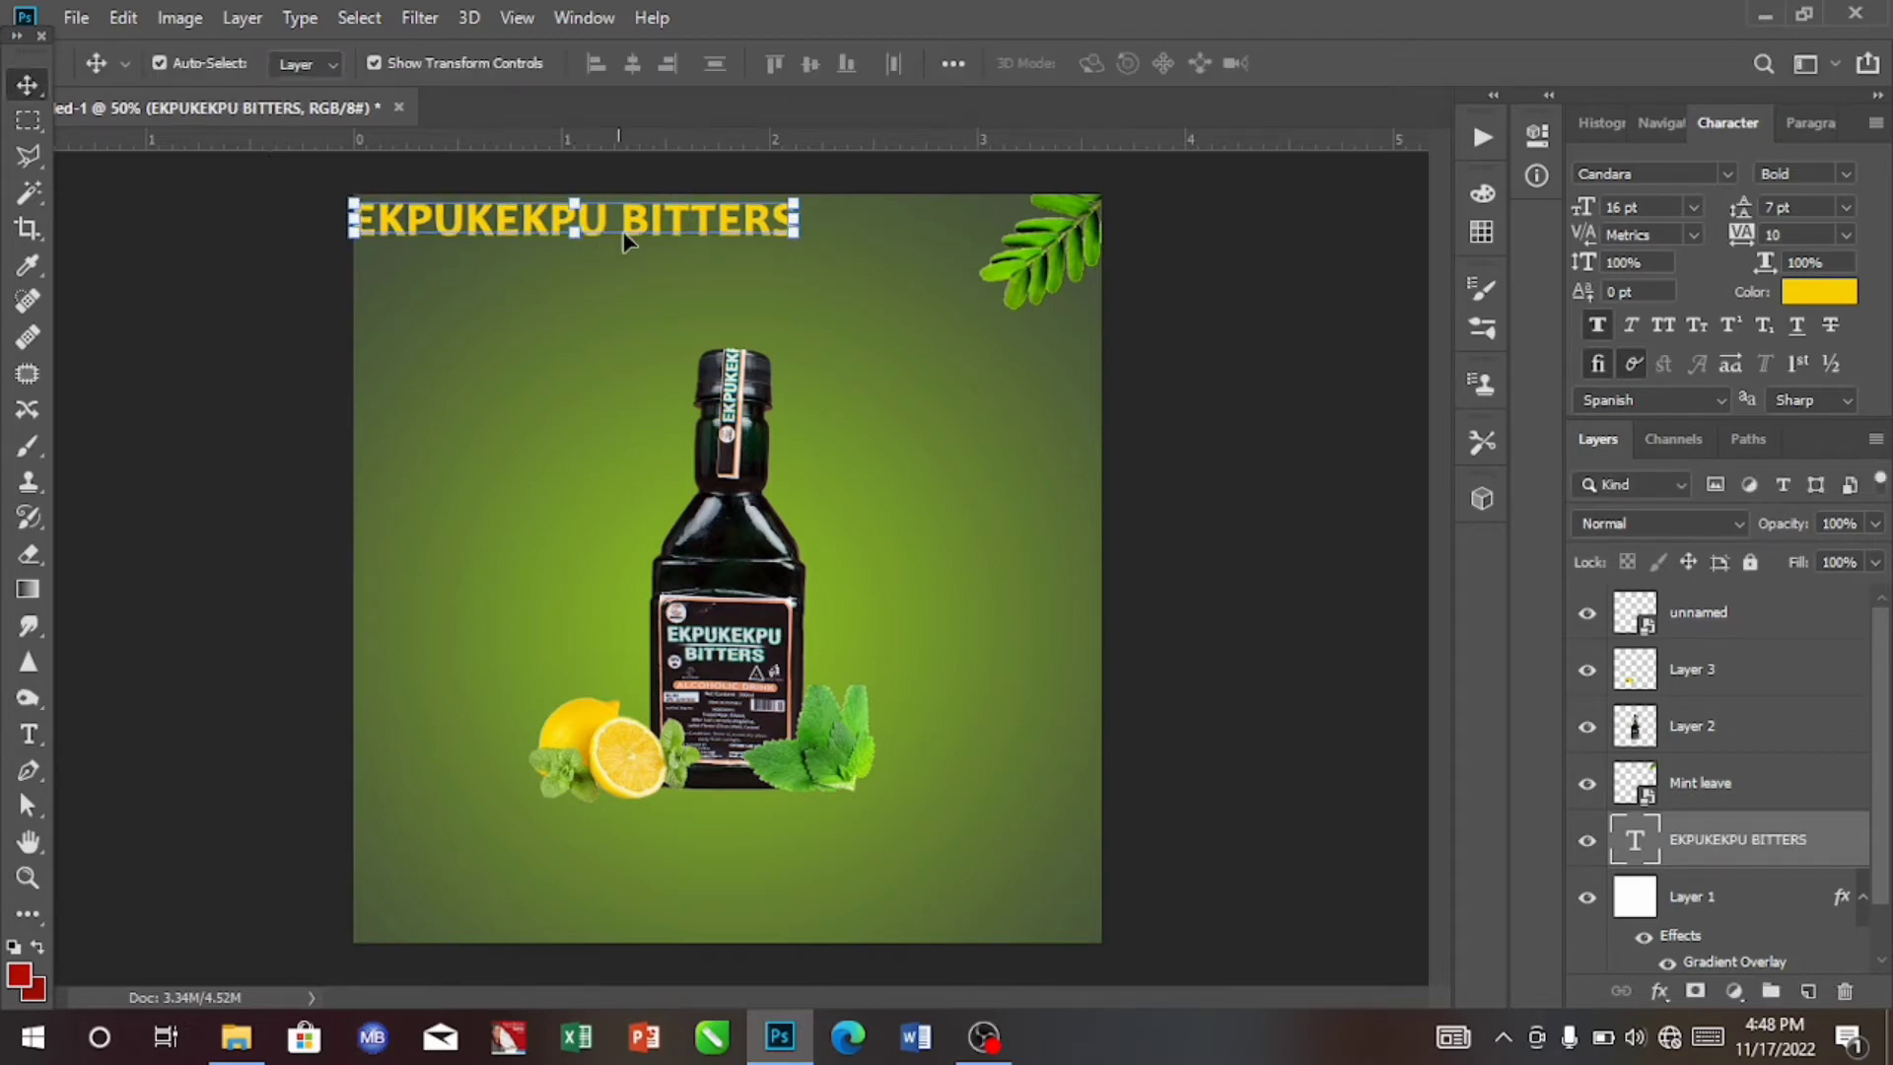
left_click_drag(633, 225, 812, 252)
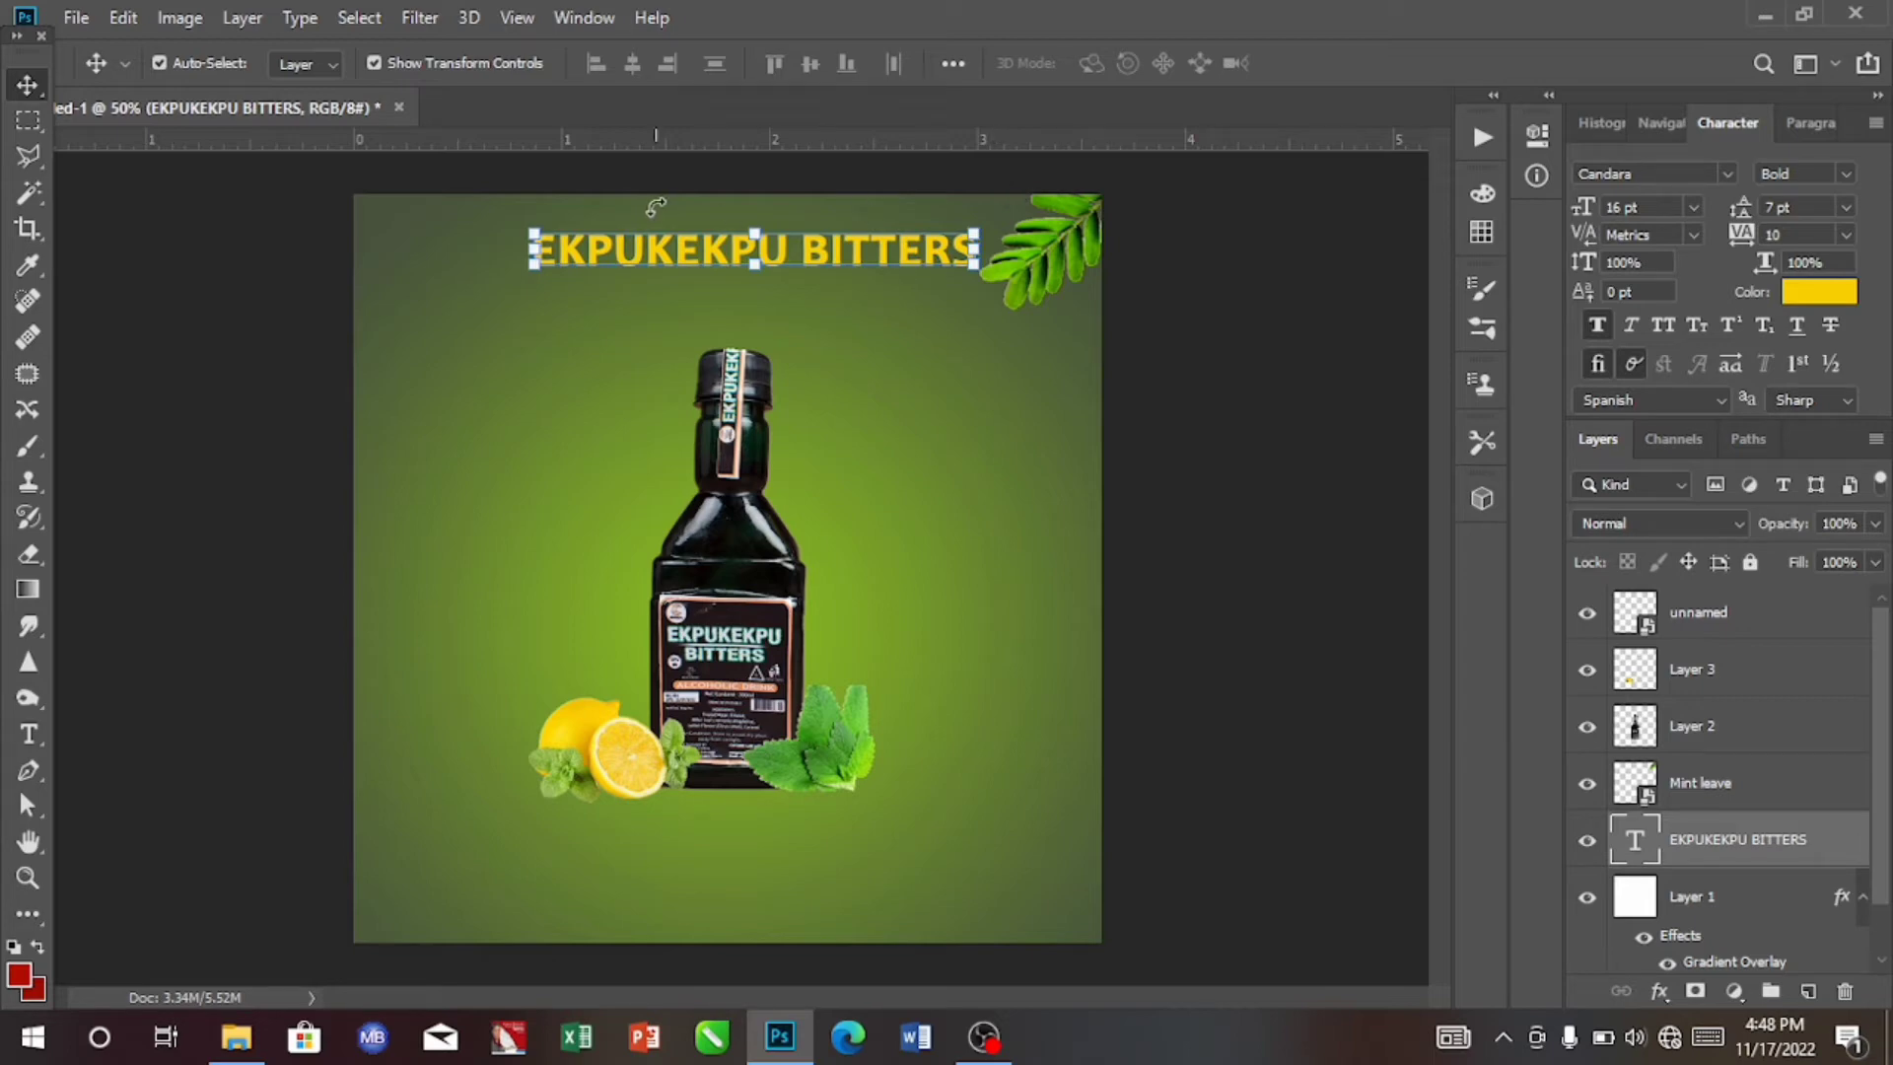
Select the whole canvas and centre the EKPUKEKPU BITTERS title horizontally on it.
key("ctrl")
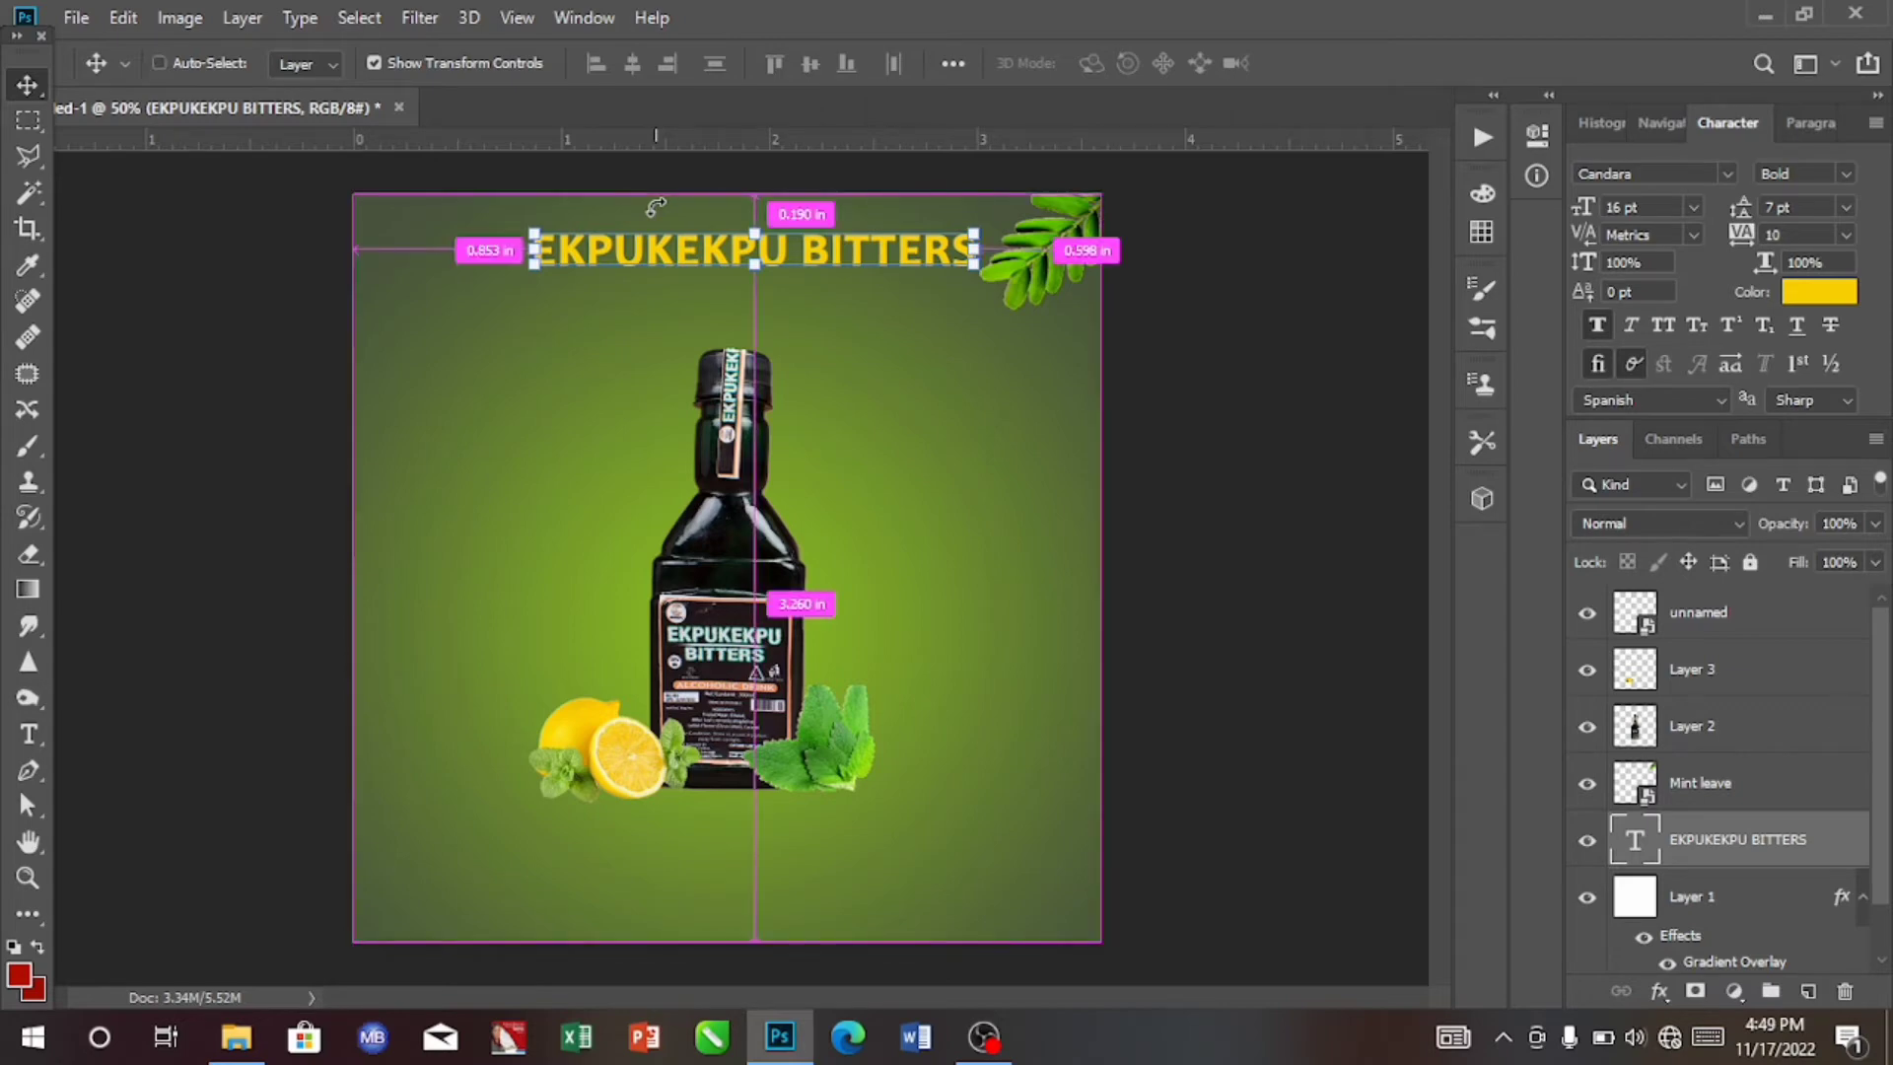
key("ctrl+a")
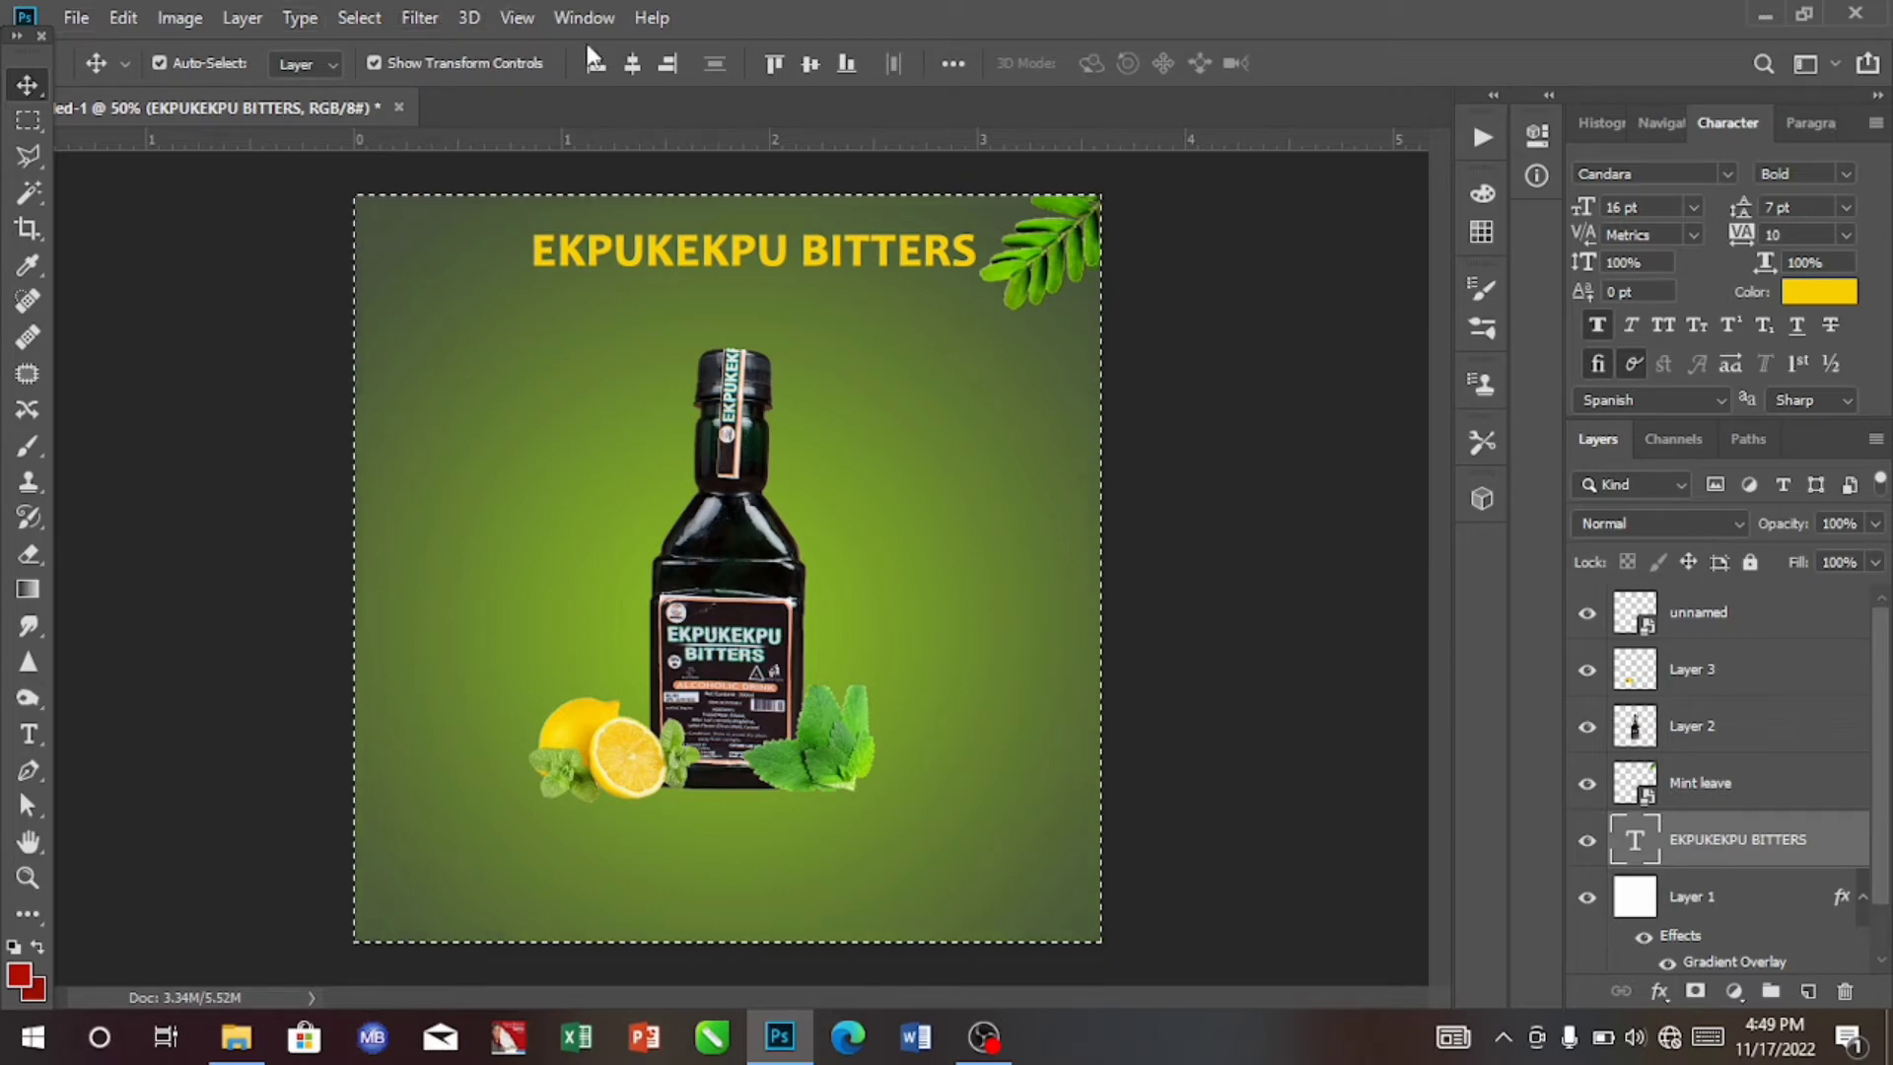
left_click(630, 67)
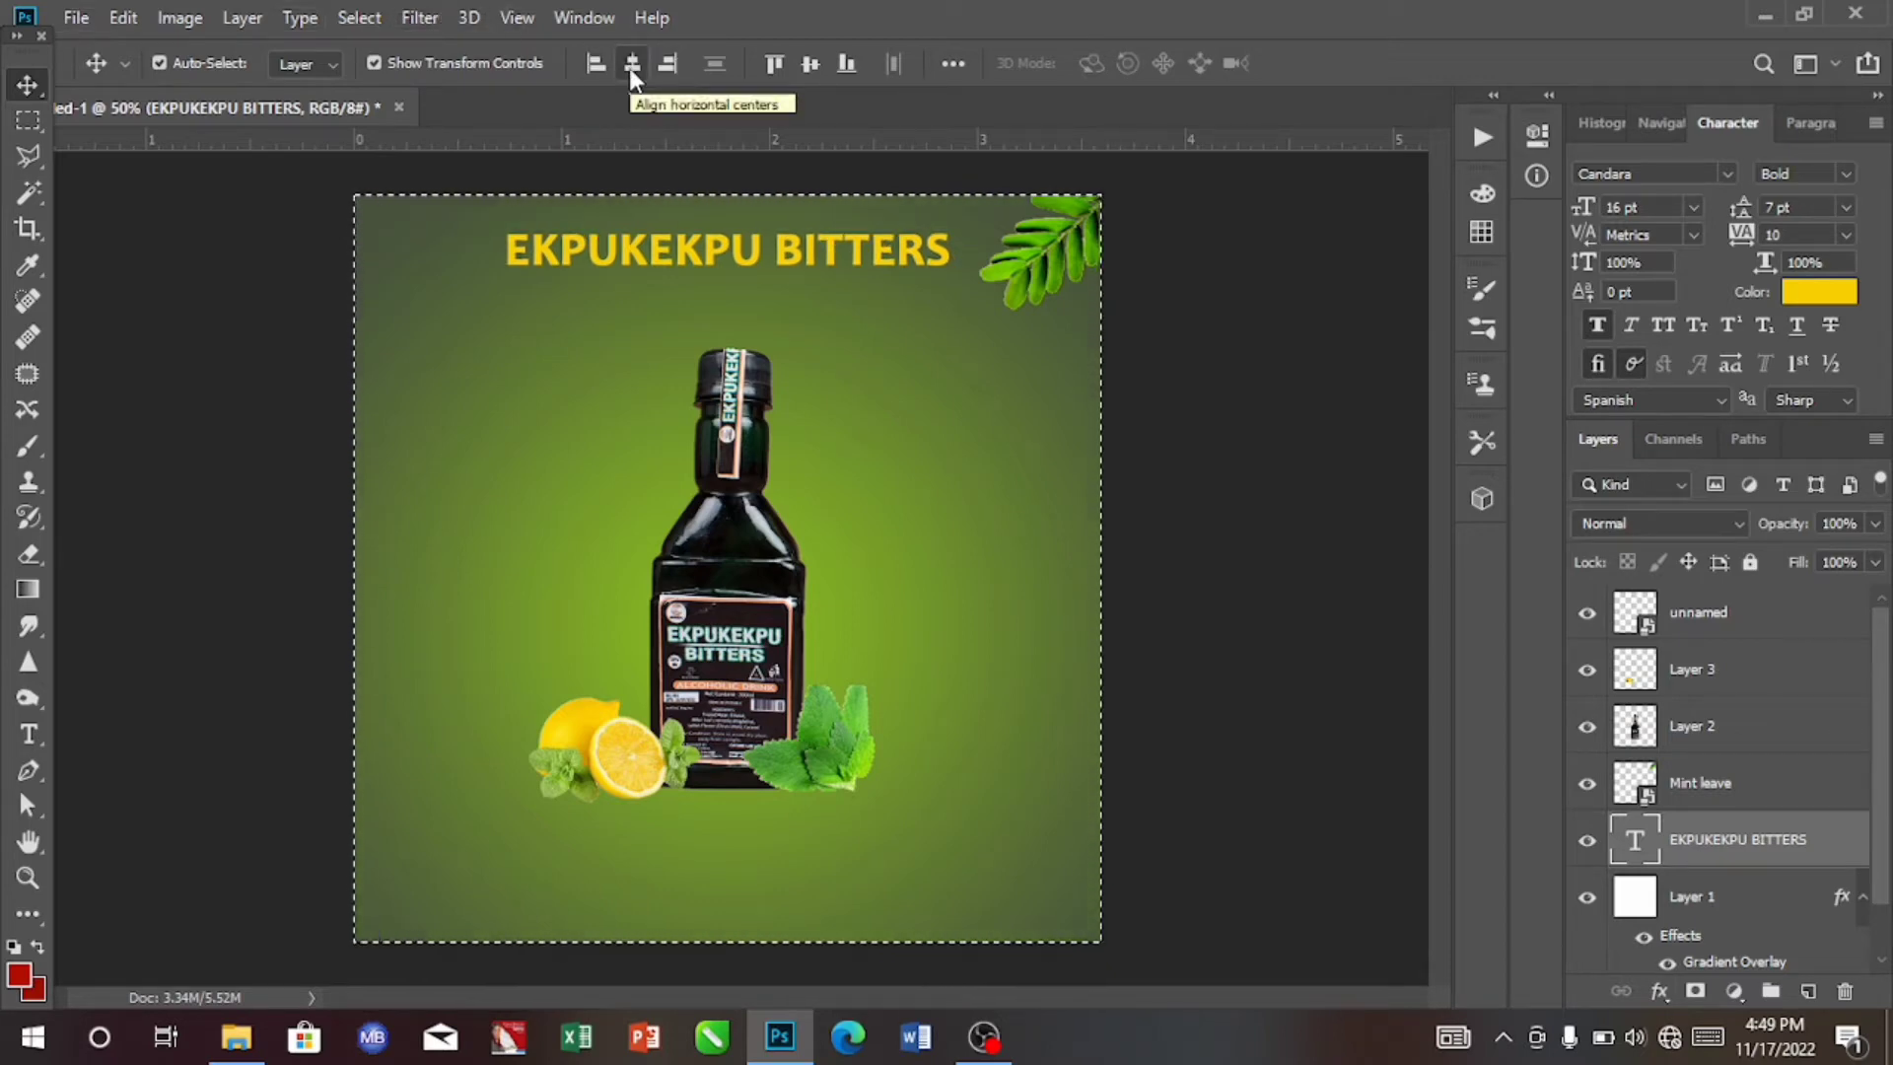
left_click(597, 71)
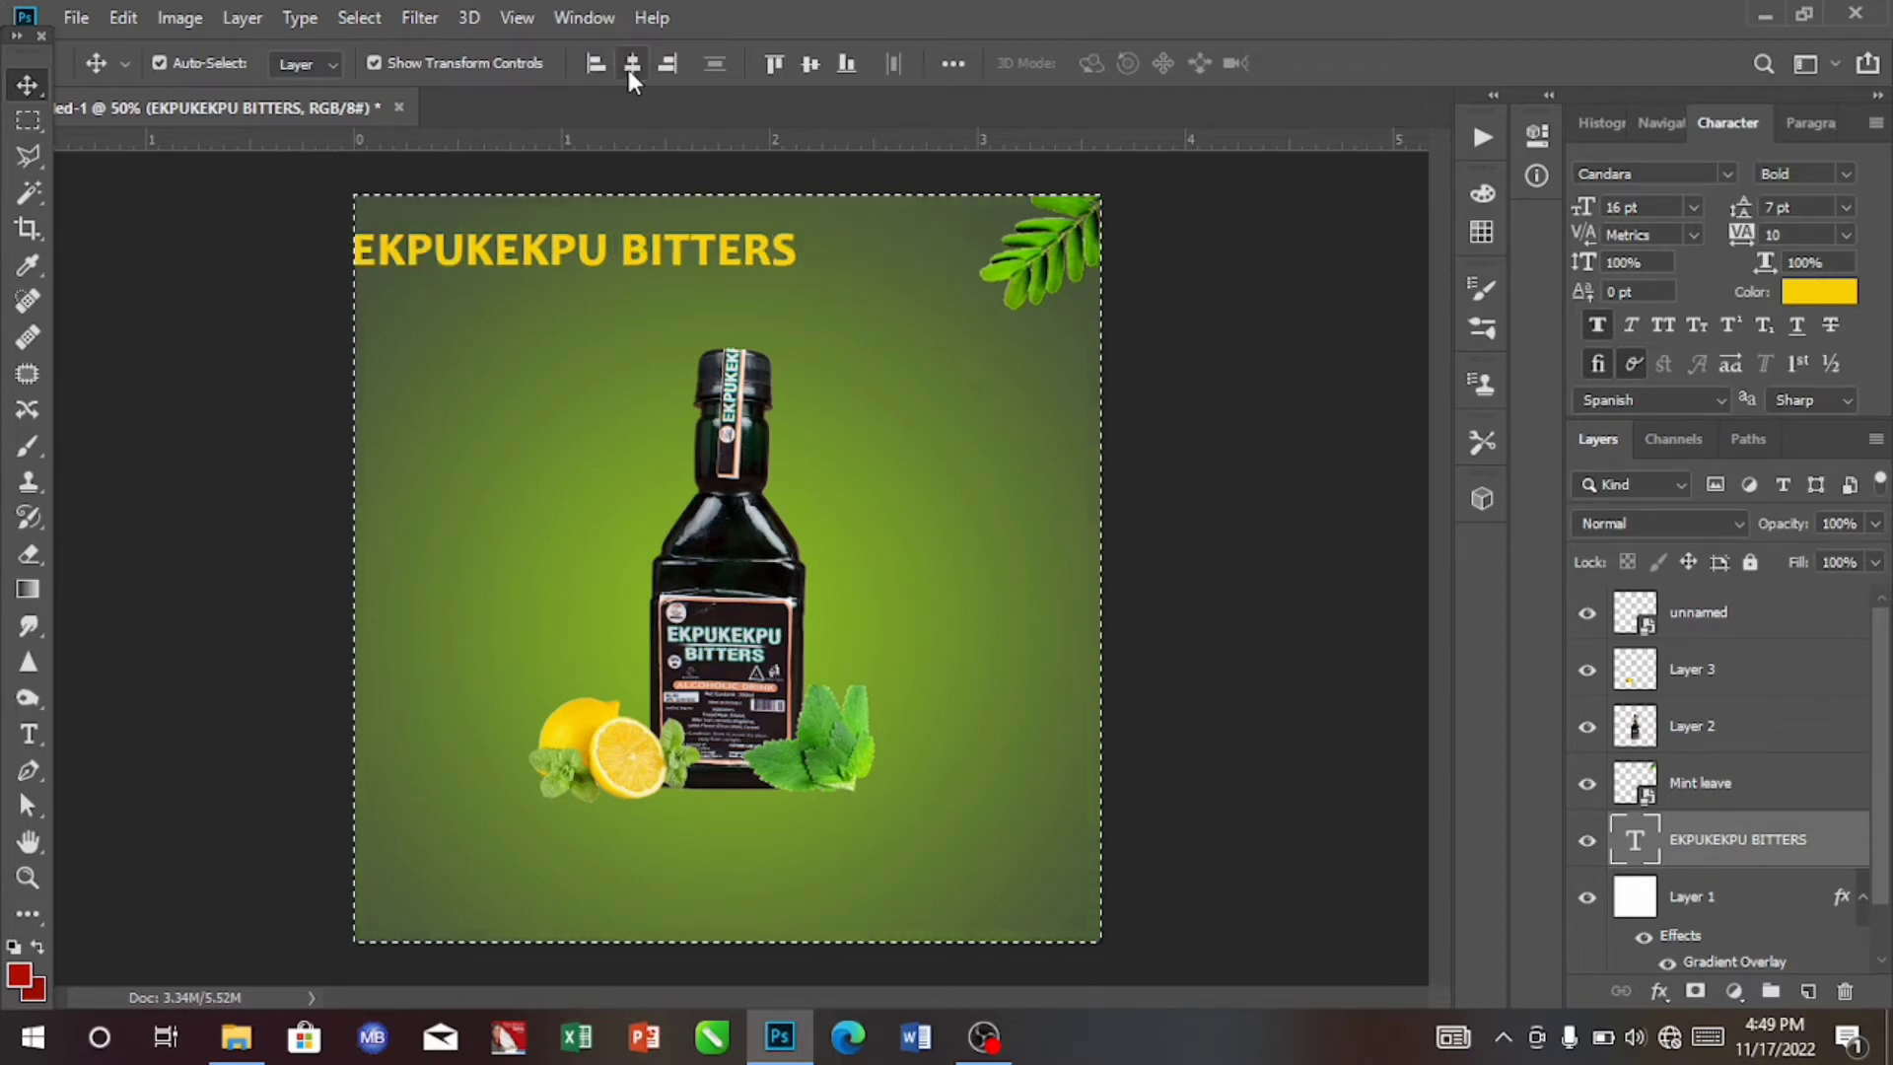
left_click(630, 73)
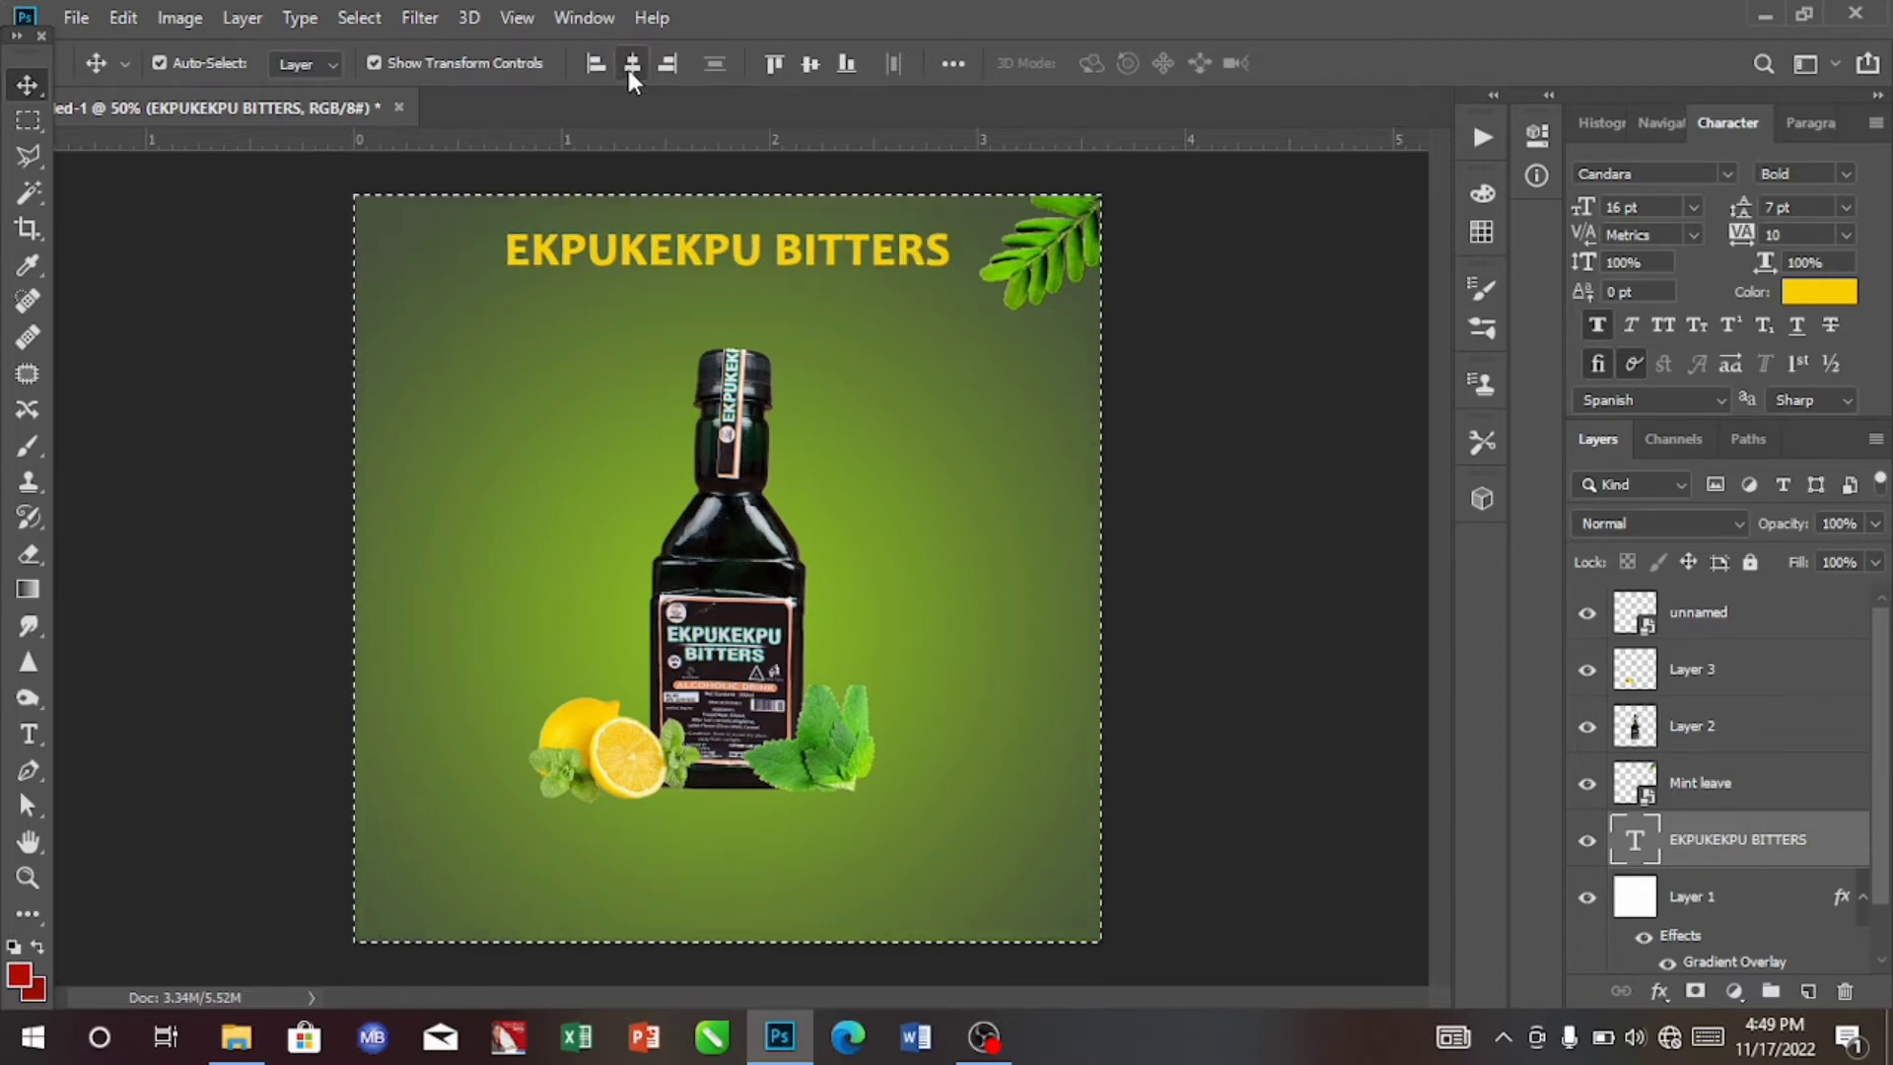
Try aligning the title to the canvas's bottom edge, vertical centre and top edge, undoing the last move and the top alignment.
left_click(846, 65)
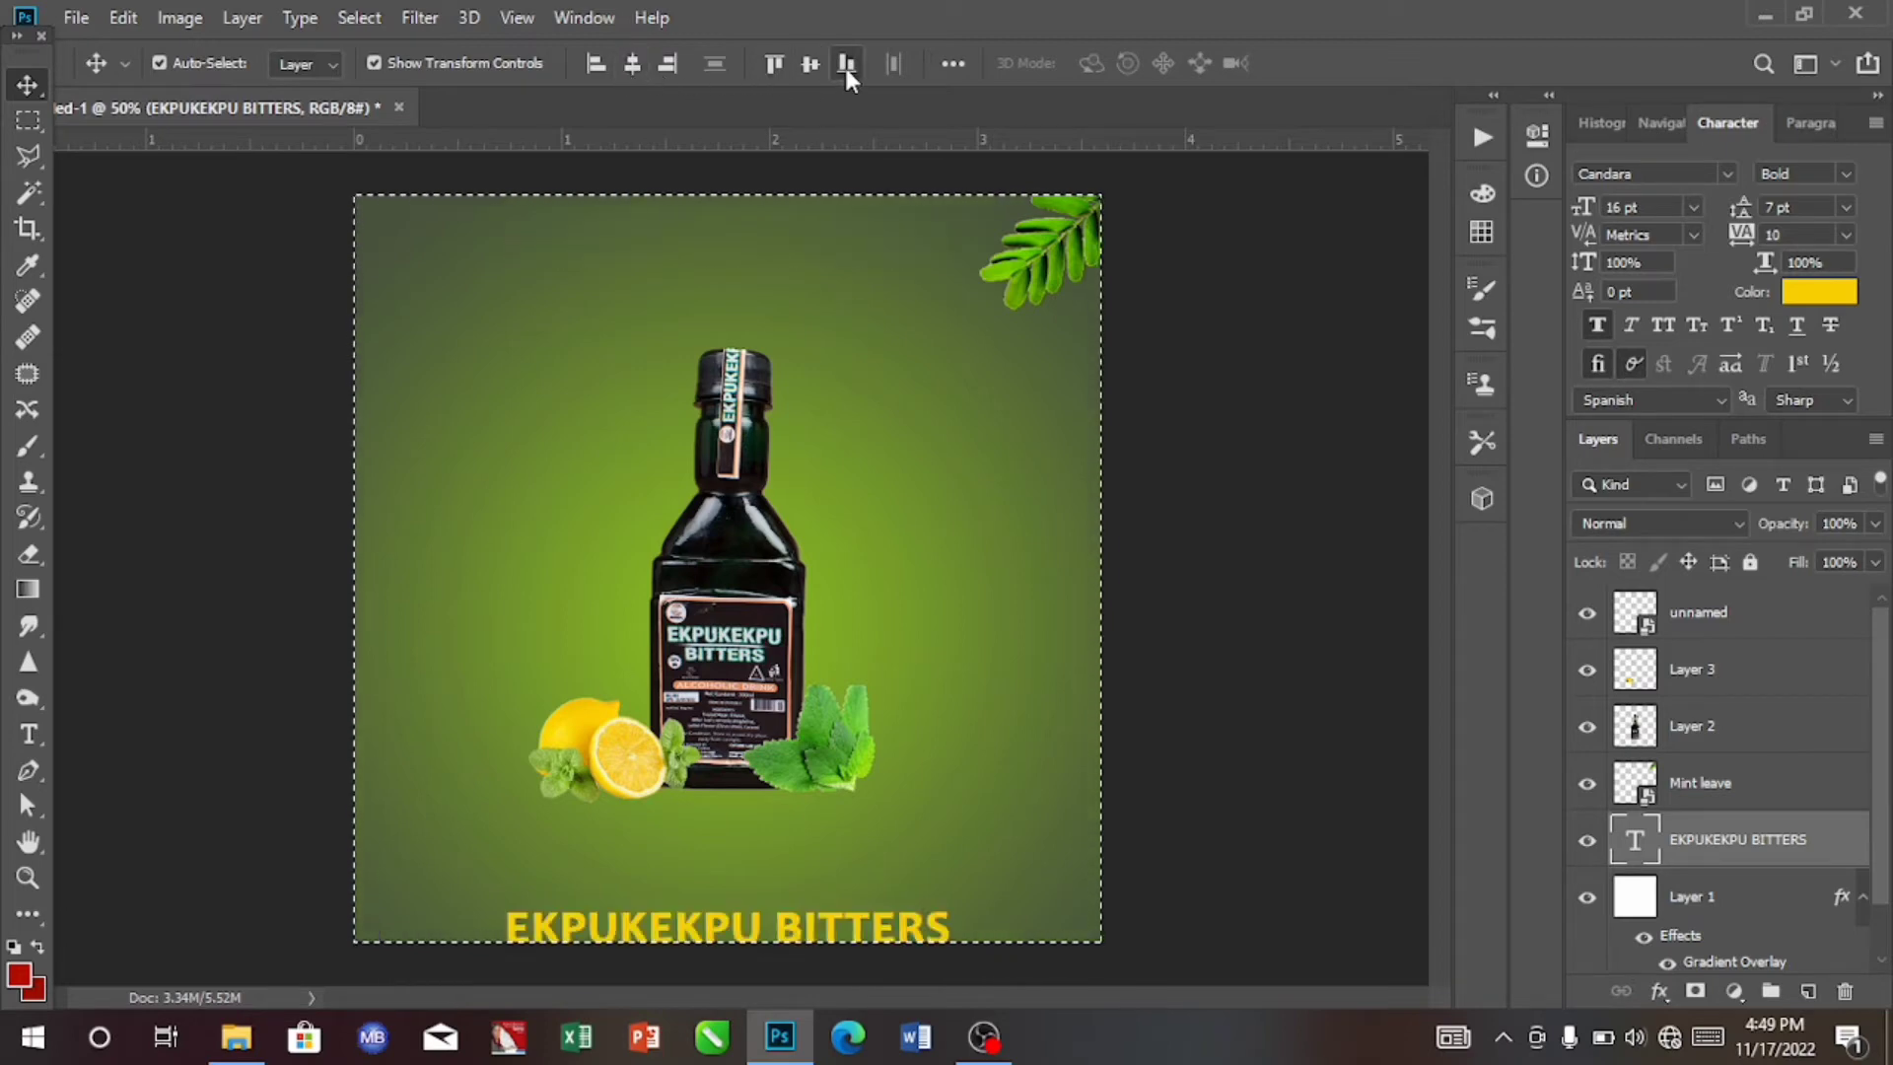
left_click(810, 77)
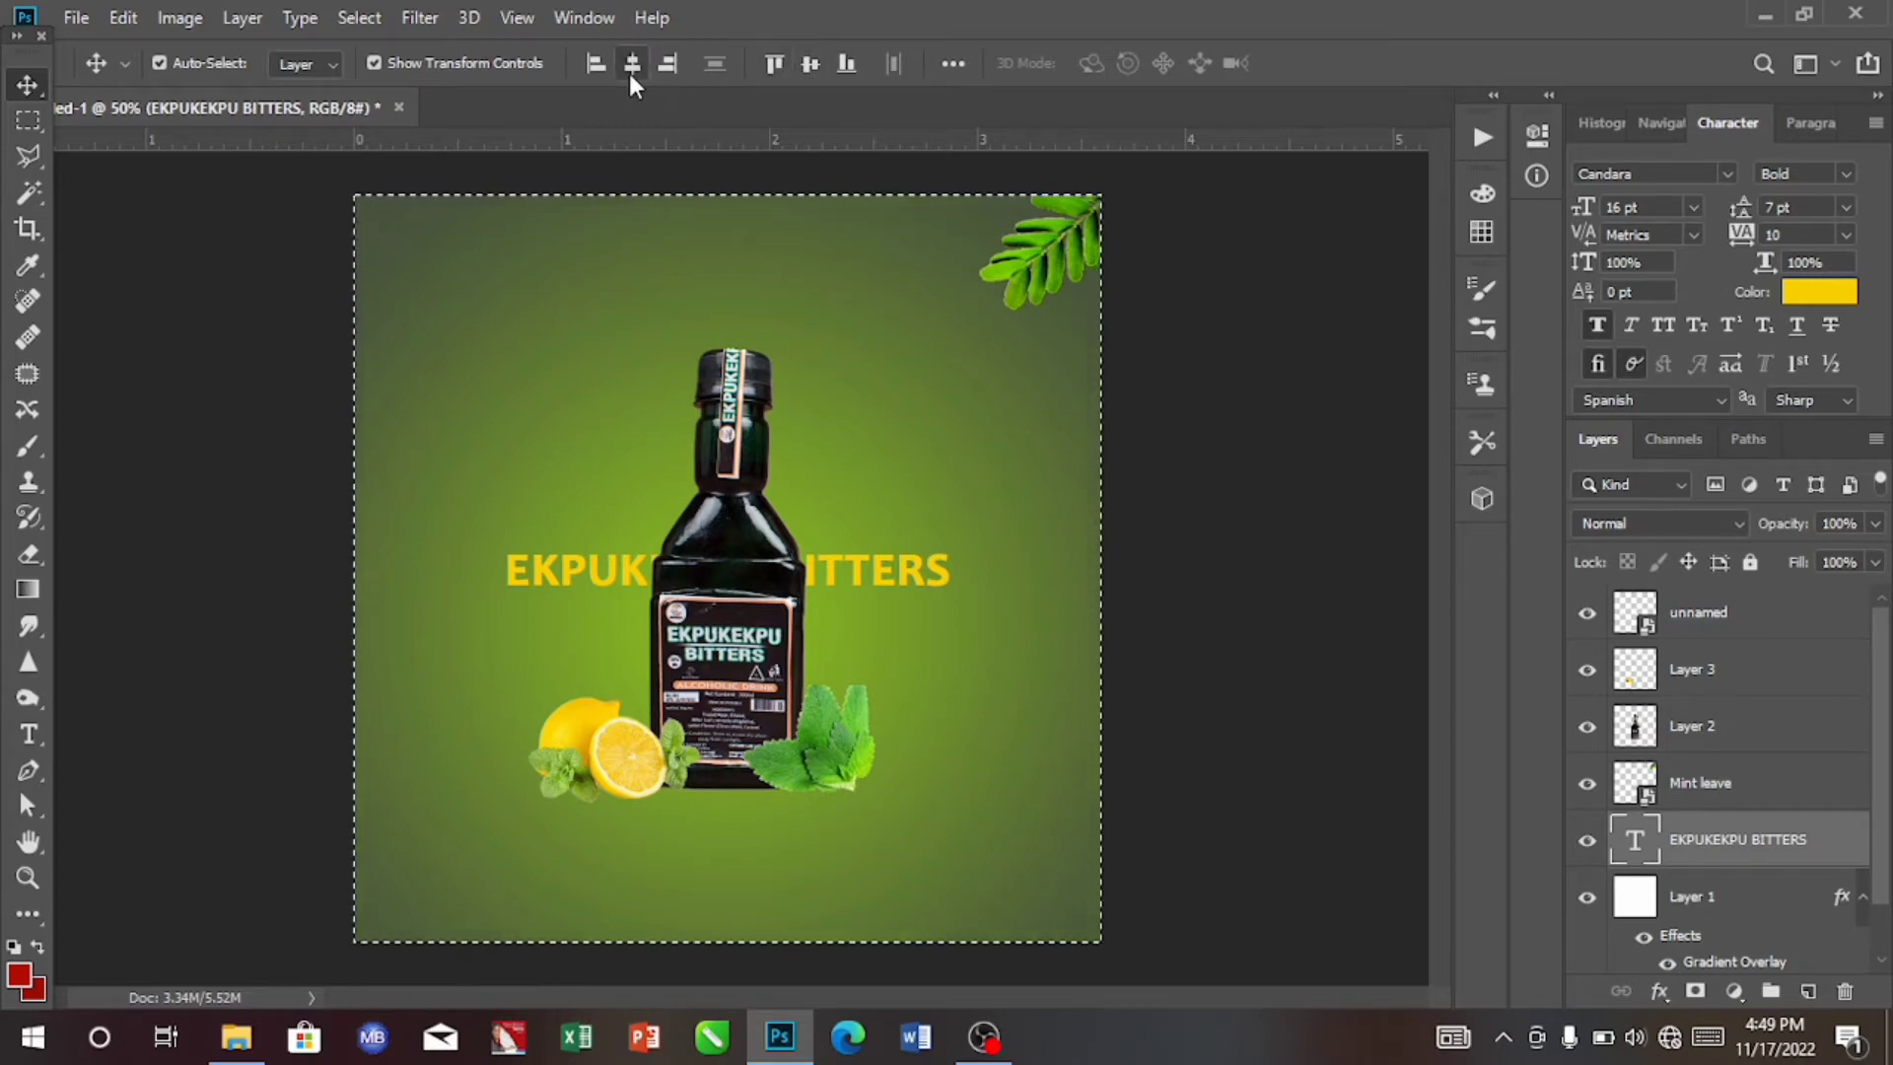
left_click(774, 64)
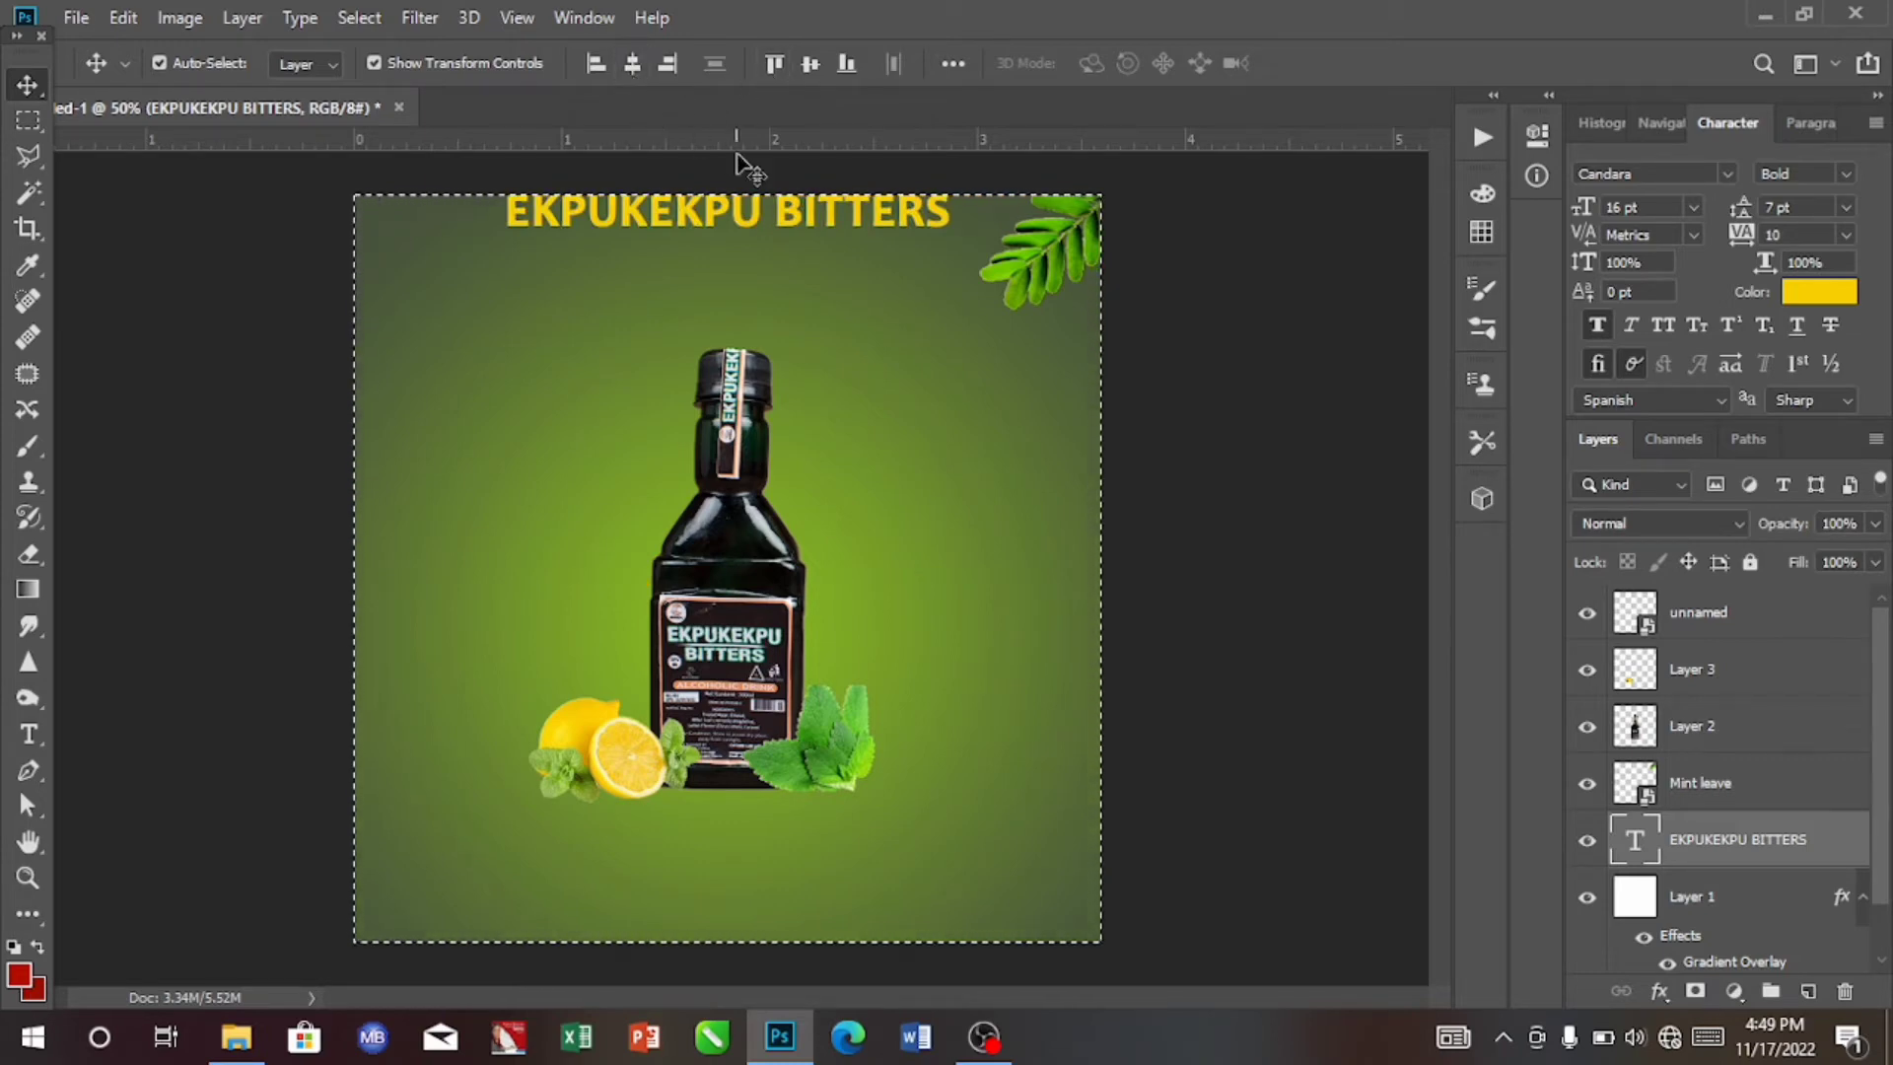
left_click_drag(750, 215, 749, 231)
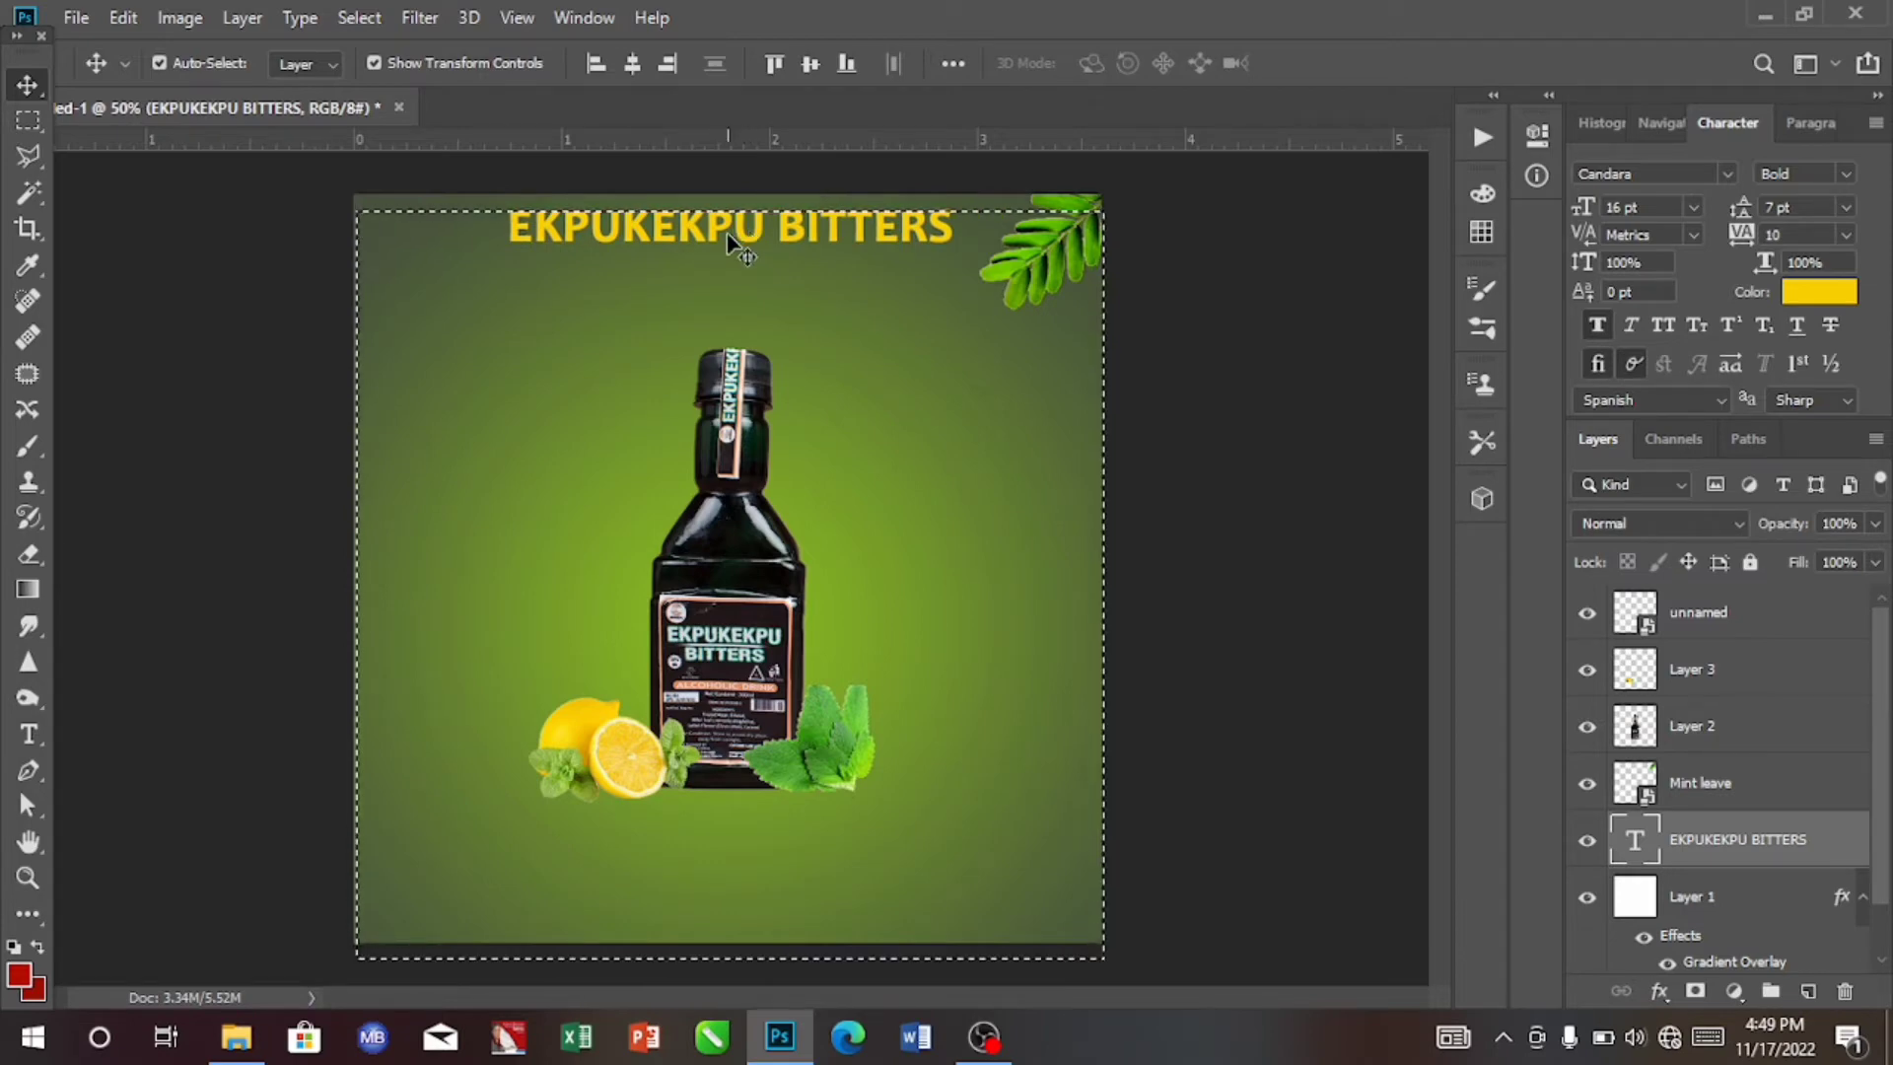
key("ctrl")
key("ctrl+z")
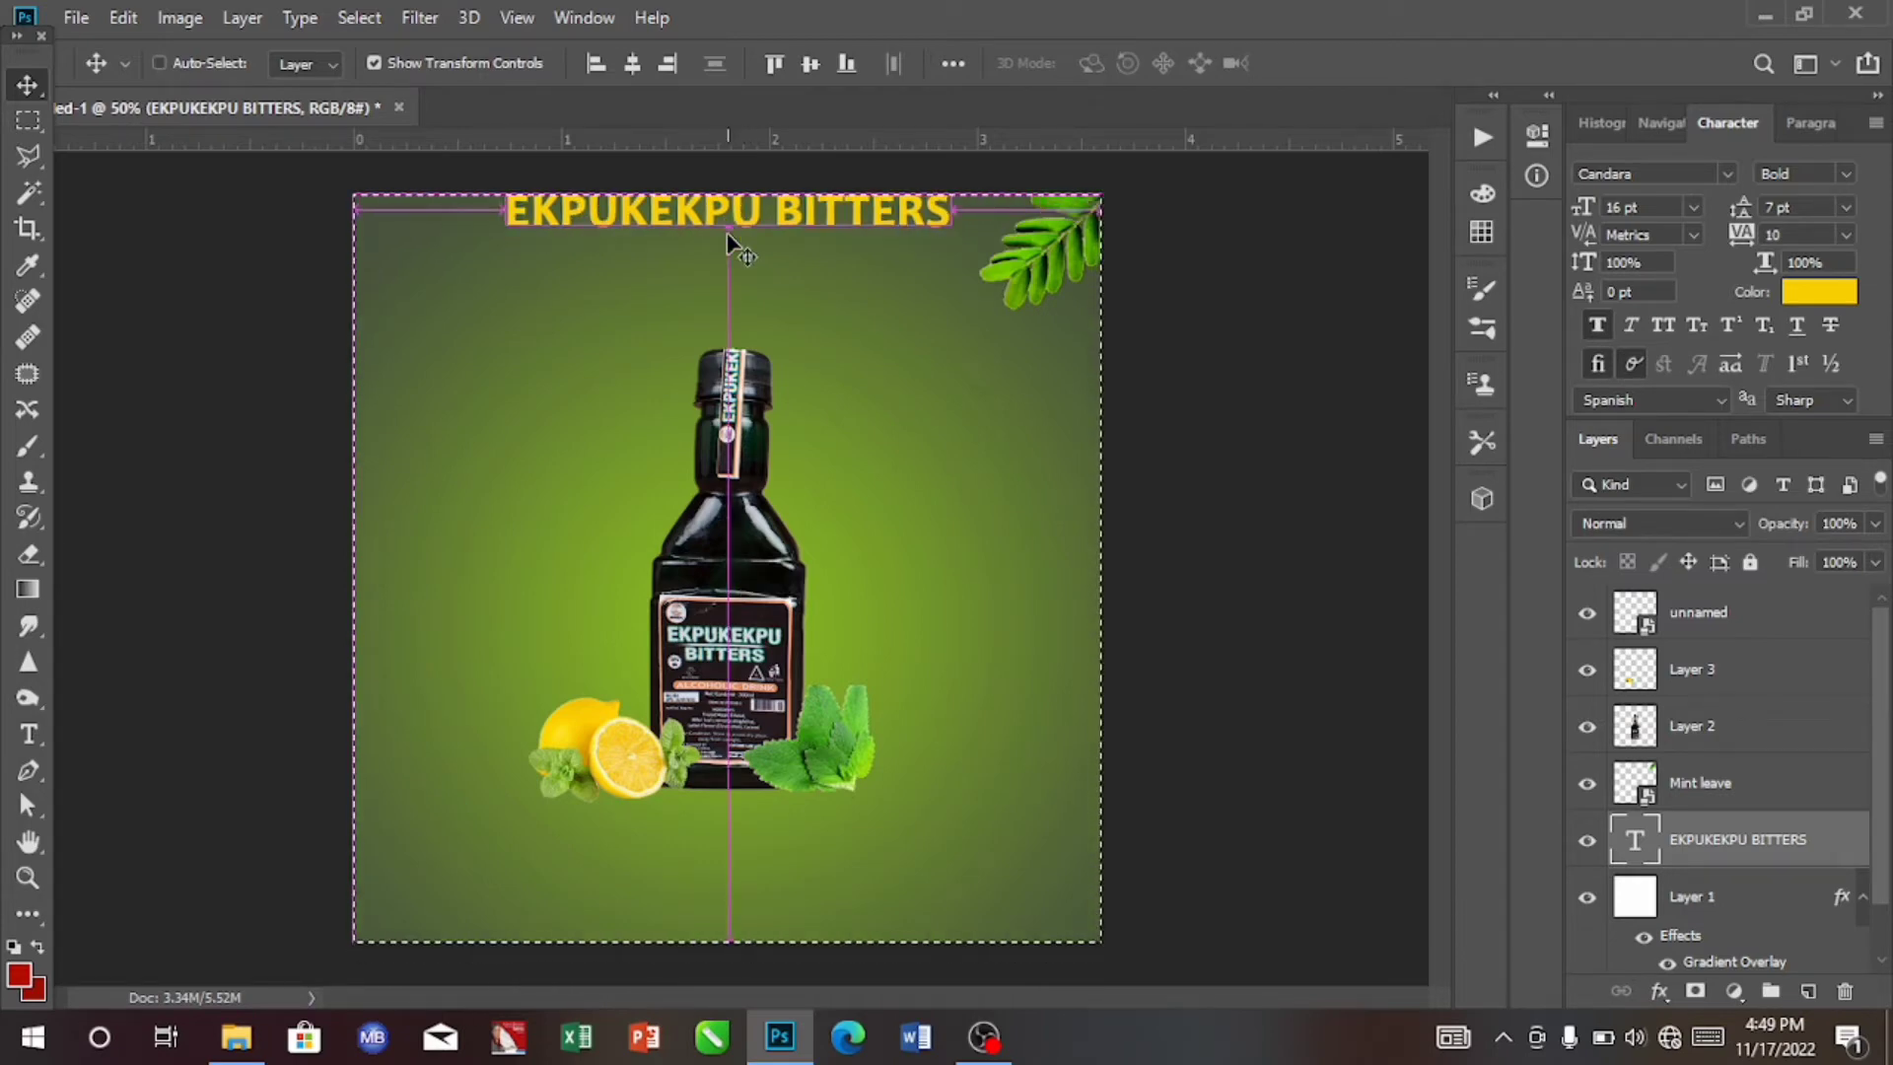
key("ctrl+z")
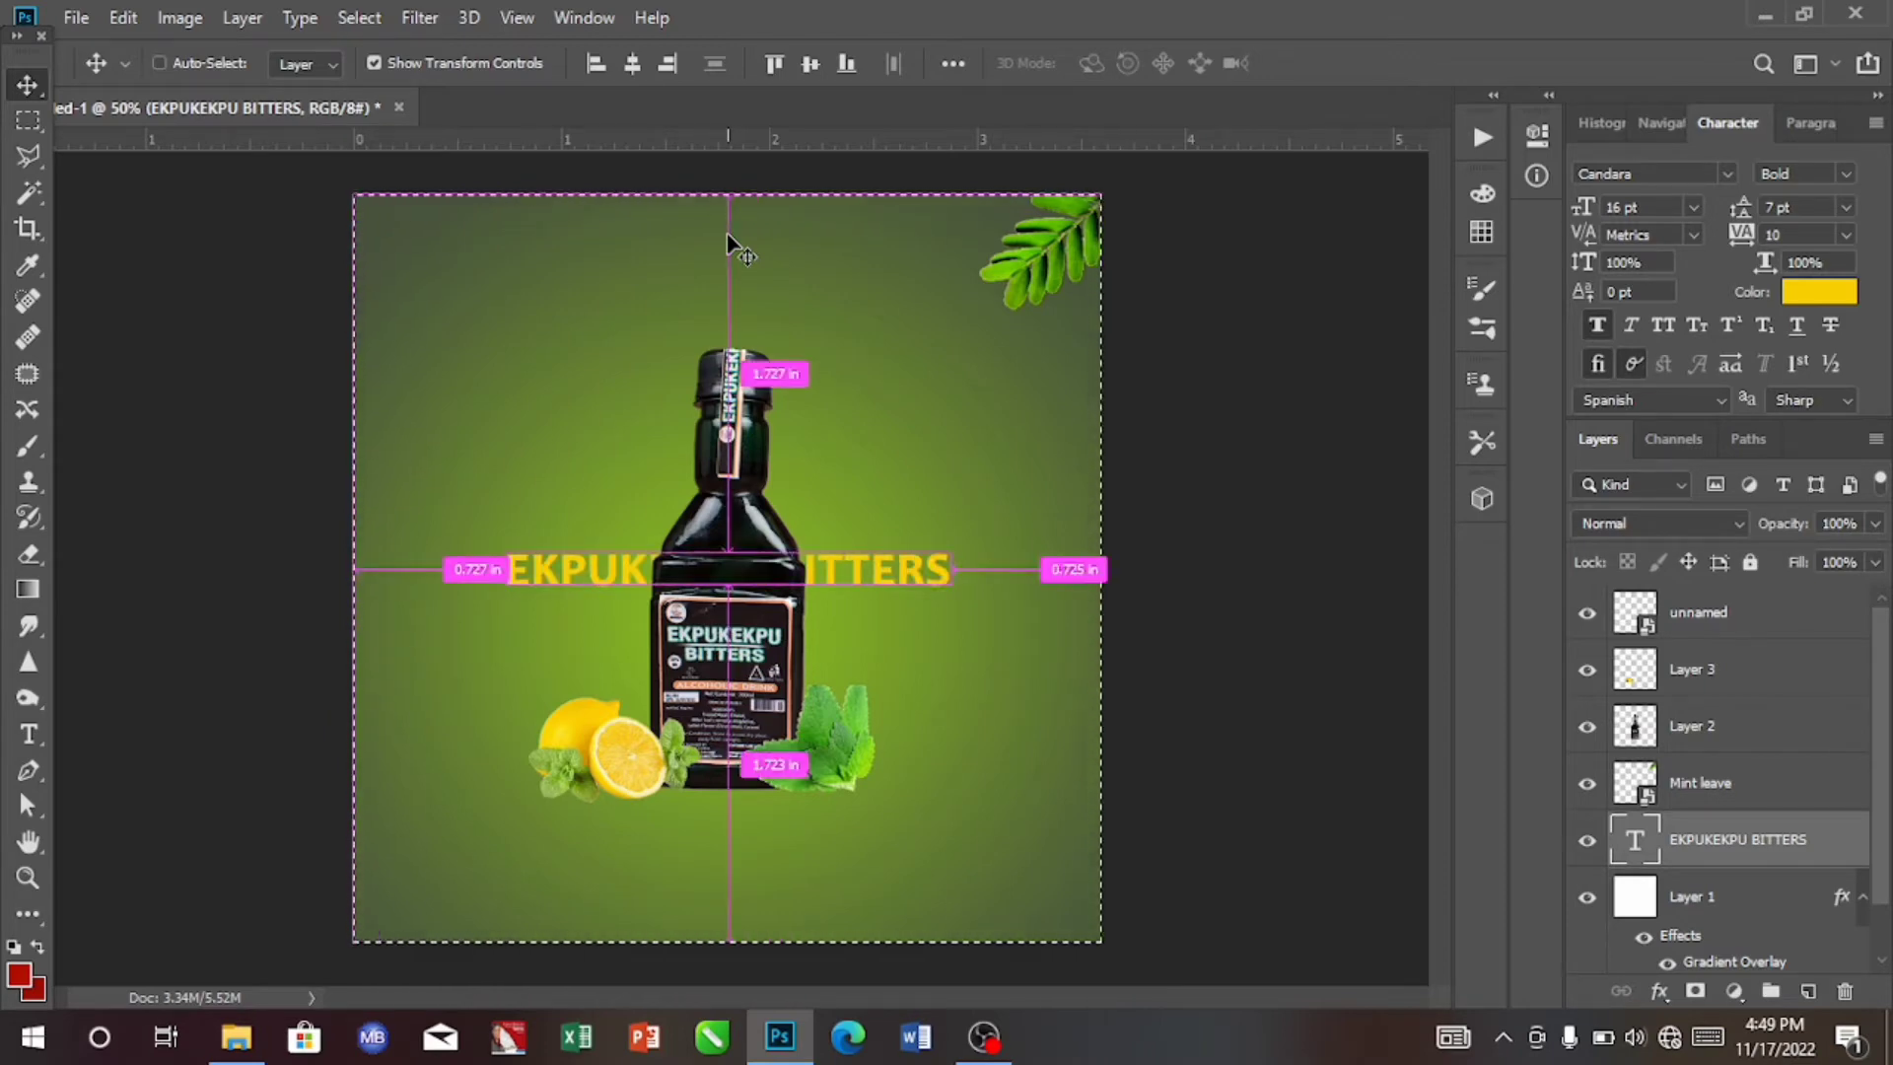
Clear the selection and move the title back above the bottle near the canvas's upper edge, keeping it roughly centred.
key("ctrl+d")
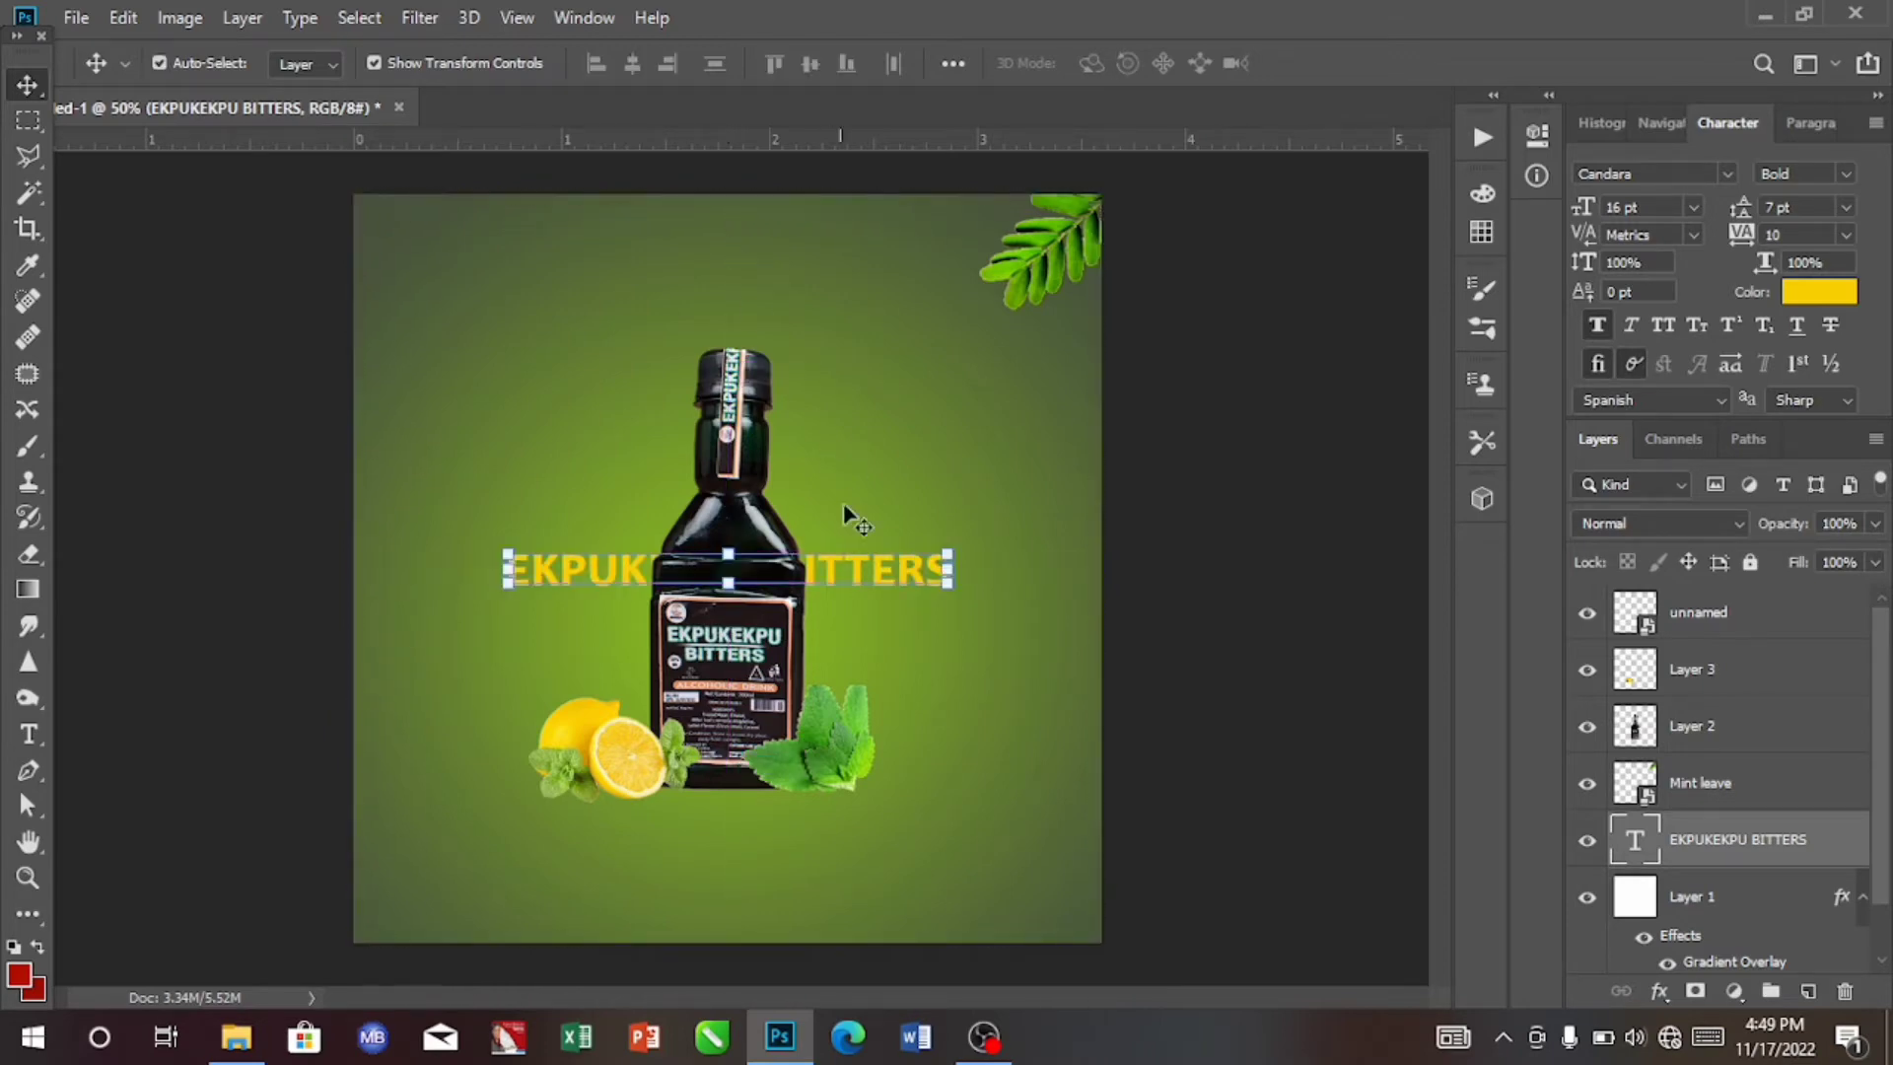
left_click_drag(842, 565, 854, 267)
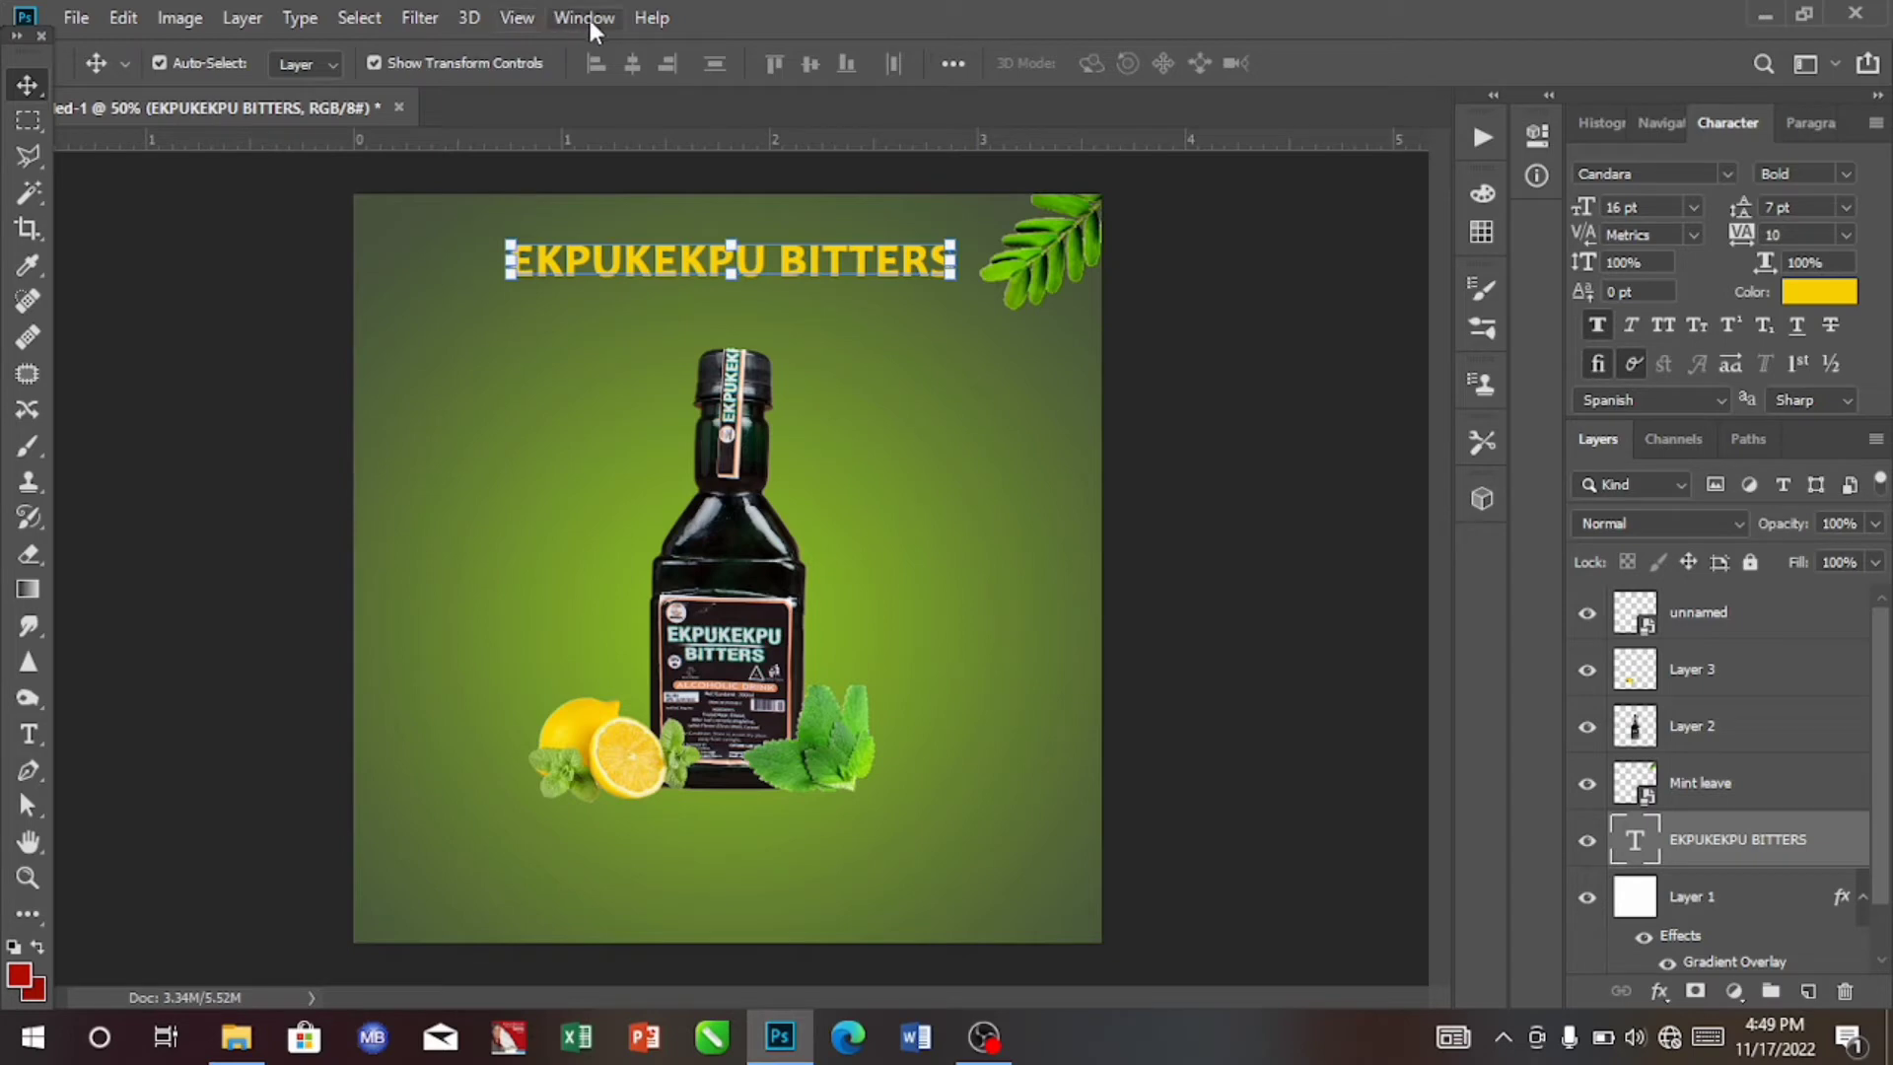
Create a new guide layout with only 0.2 in margins at the top, left, bottom and right of the canvas.
left_click(519, 23)
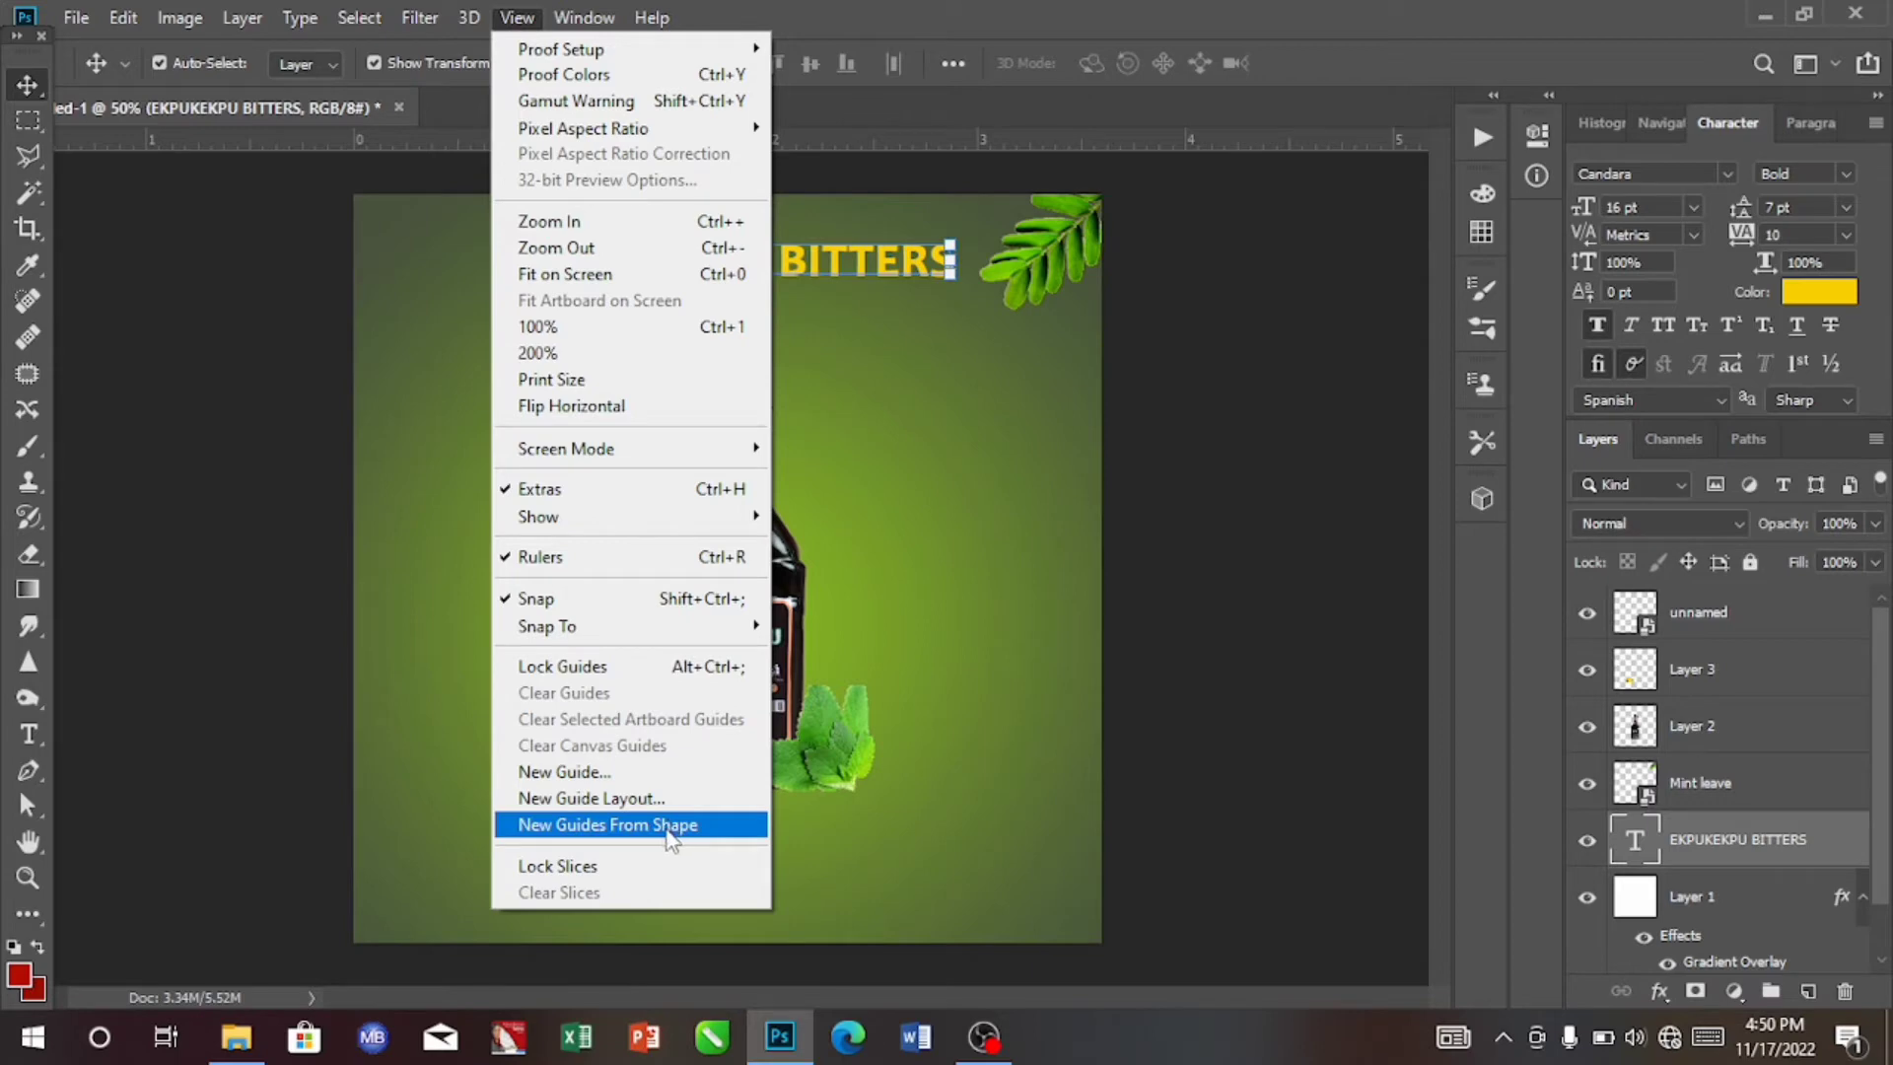
left_click(646, 801)
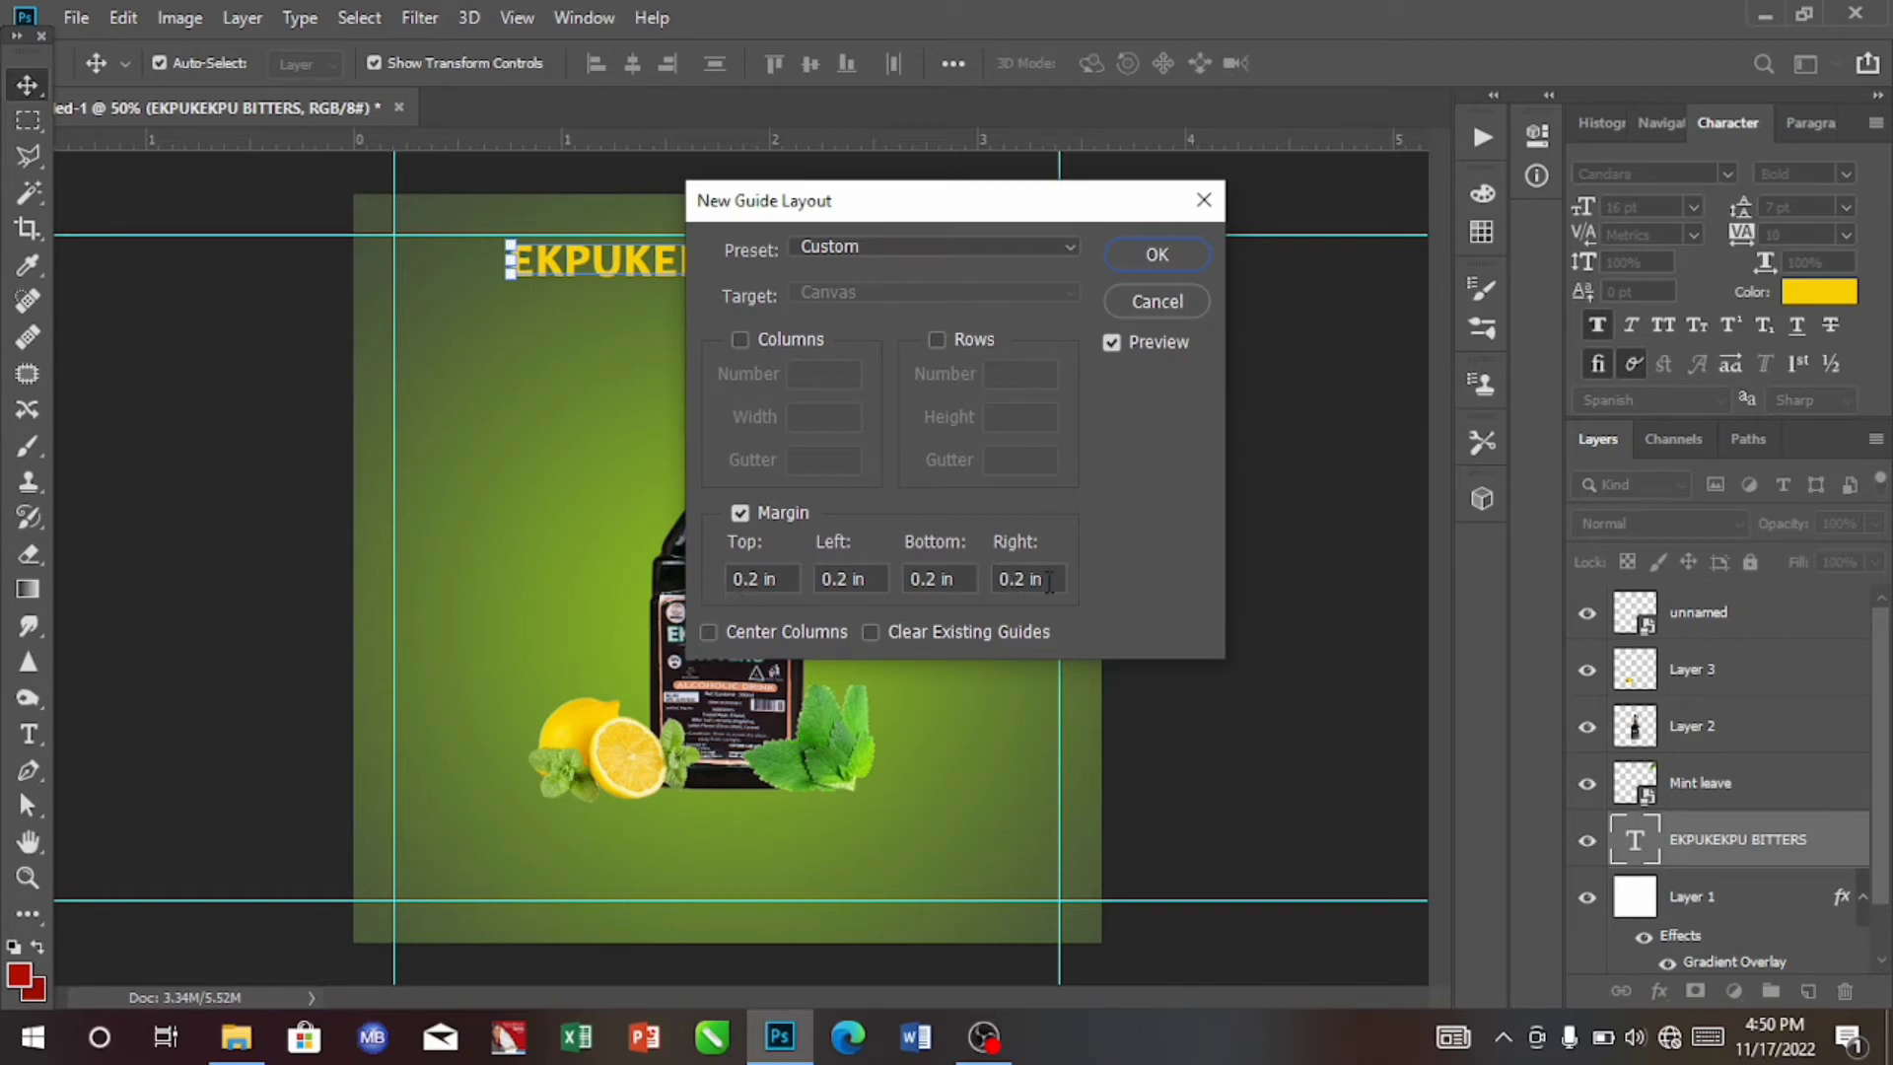
left_click(1148, 254)
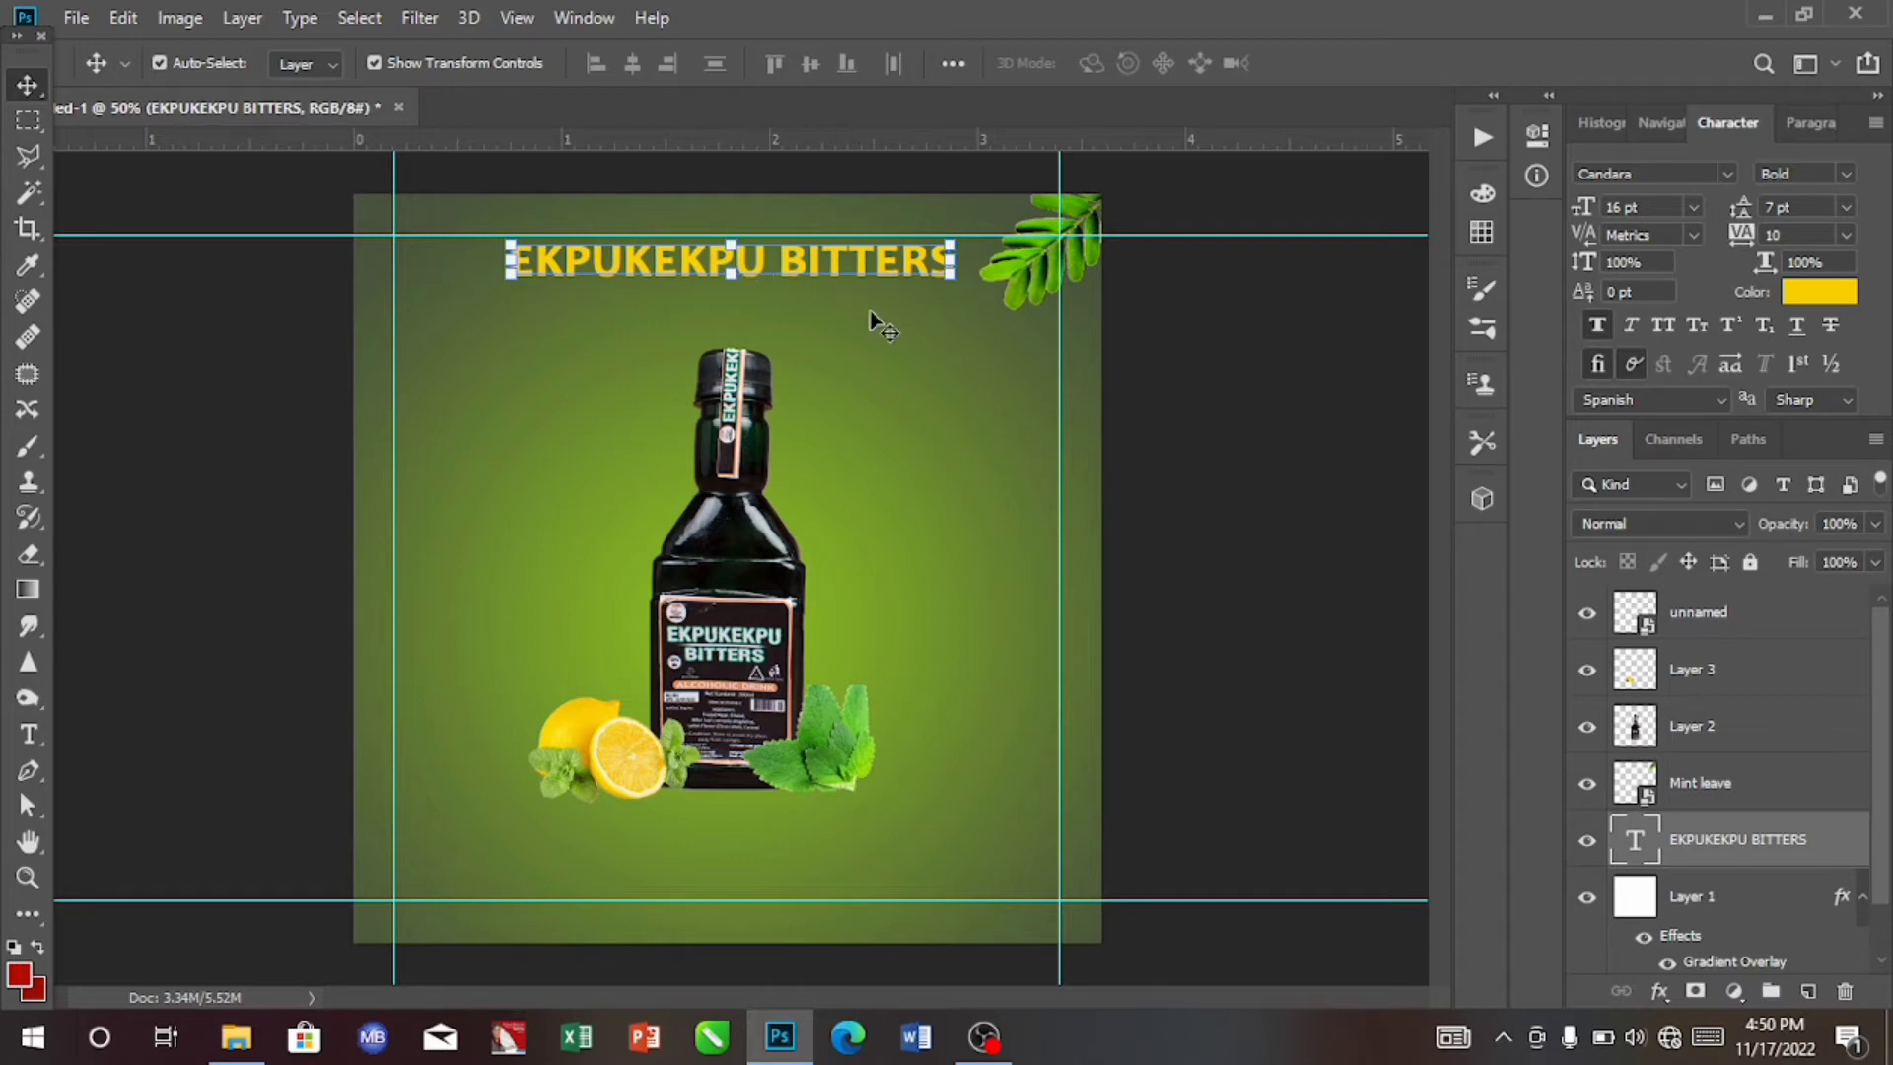
Add a separate text layer reading Benefits between the title and the bottle cap.
left_click(27, 734)
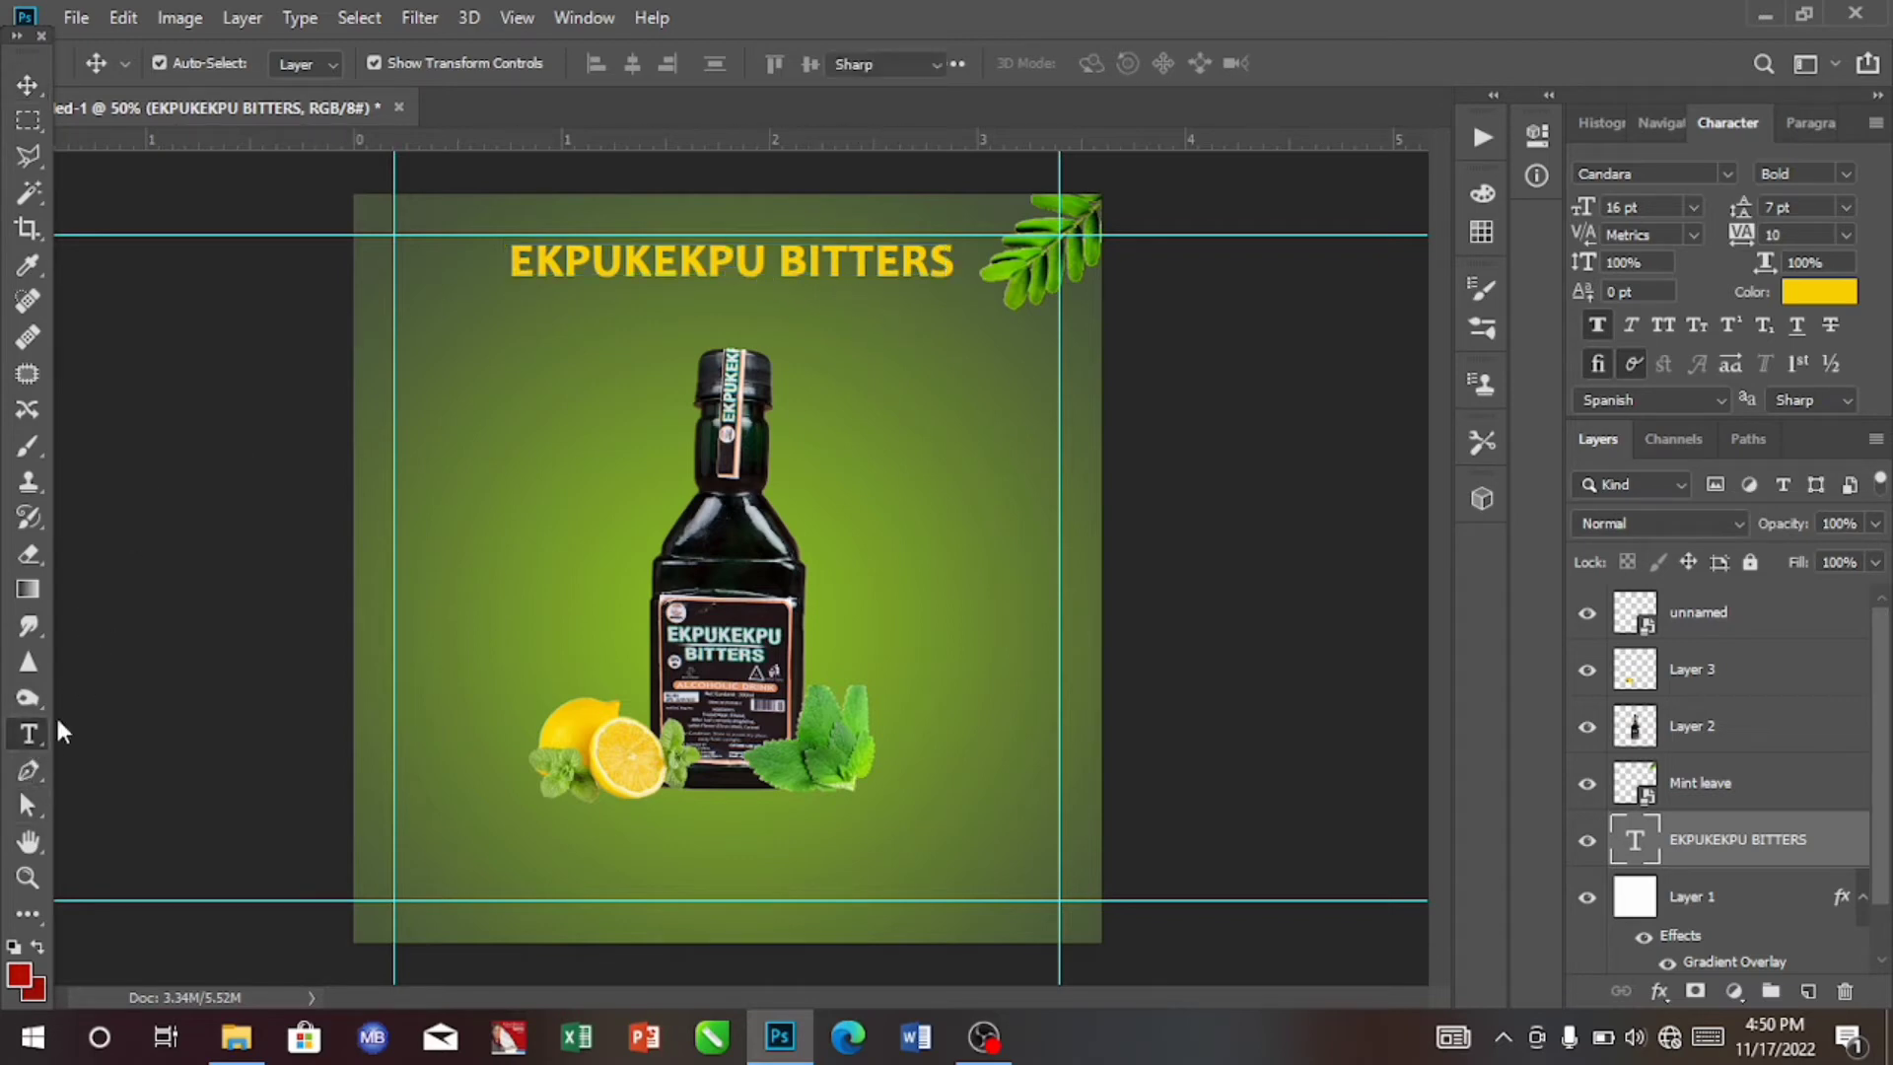
left_click(678, 314)
key("BackSpace")
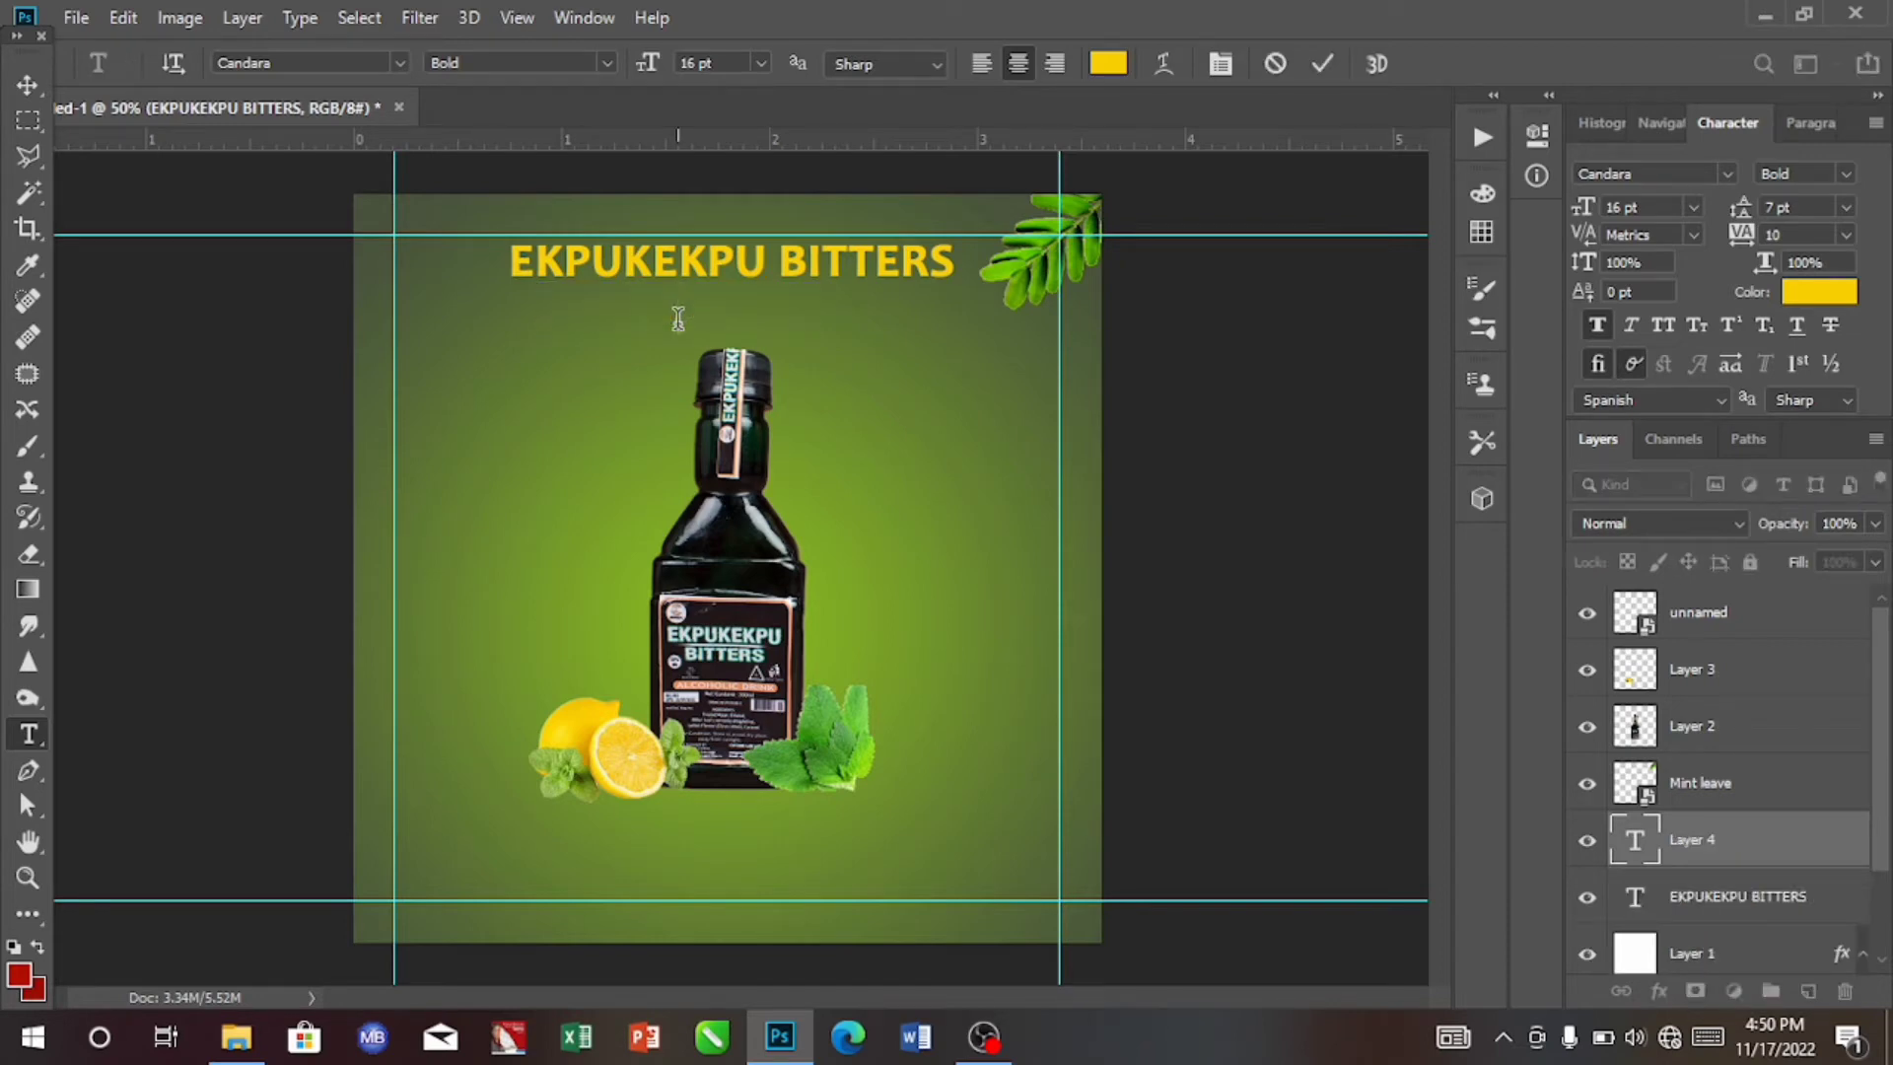
type("Benefits")
left_click(30, 79)
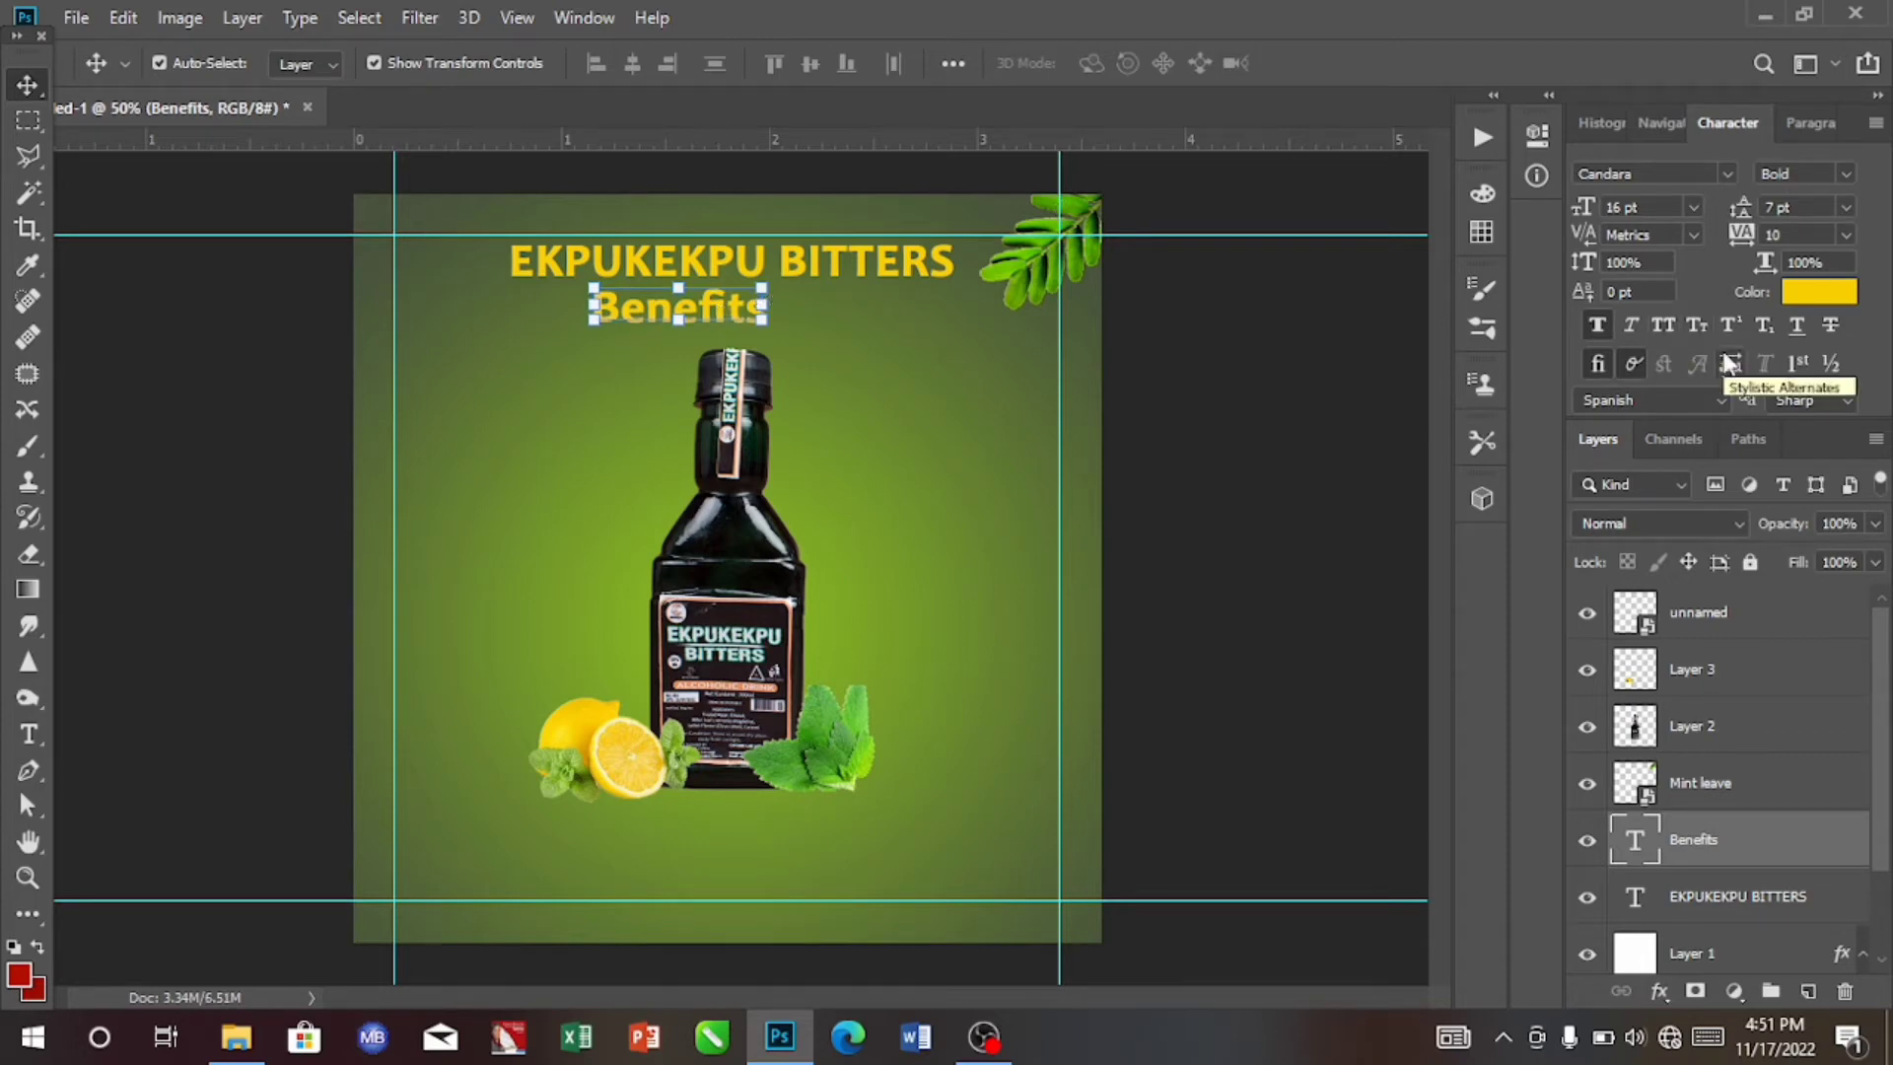
Set the Benefits text to the Great Vibes font at 18 pt.
left_click(1731, 171)
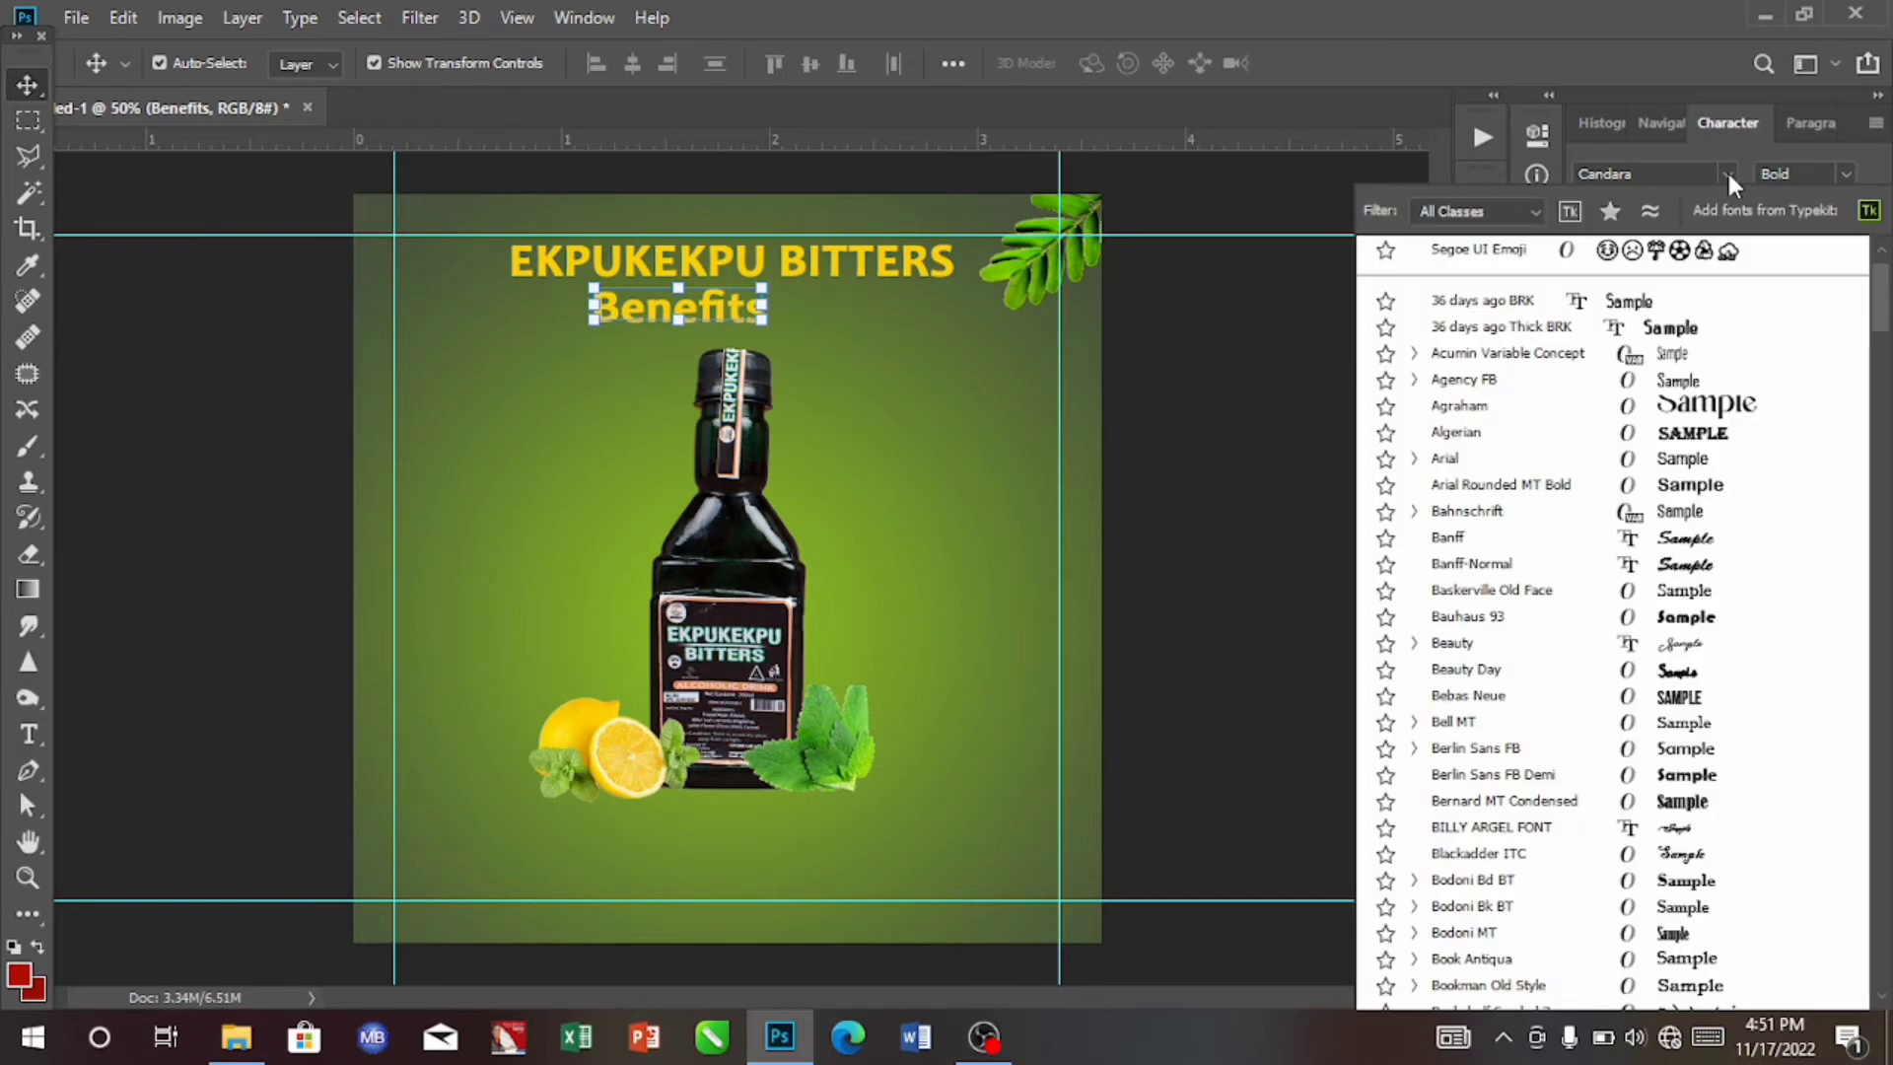
left_click(1729, 174)
left_click(1729, 174)
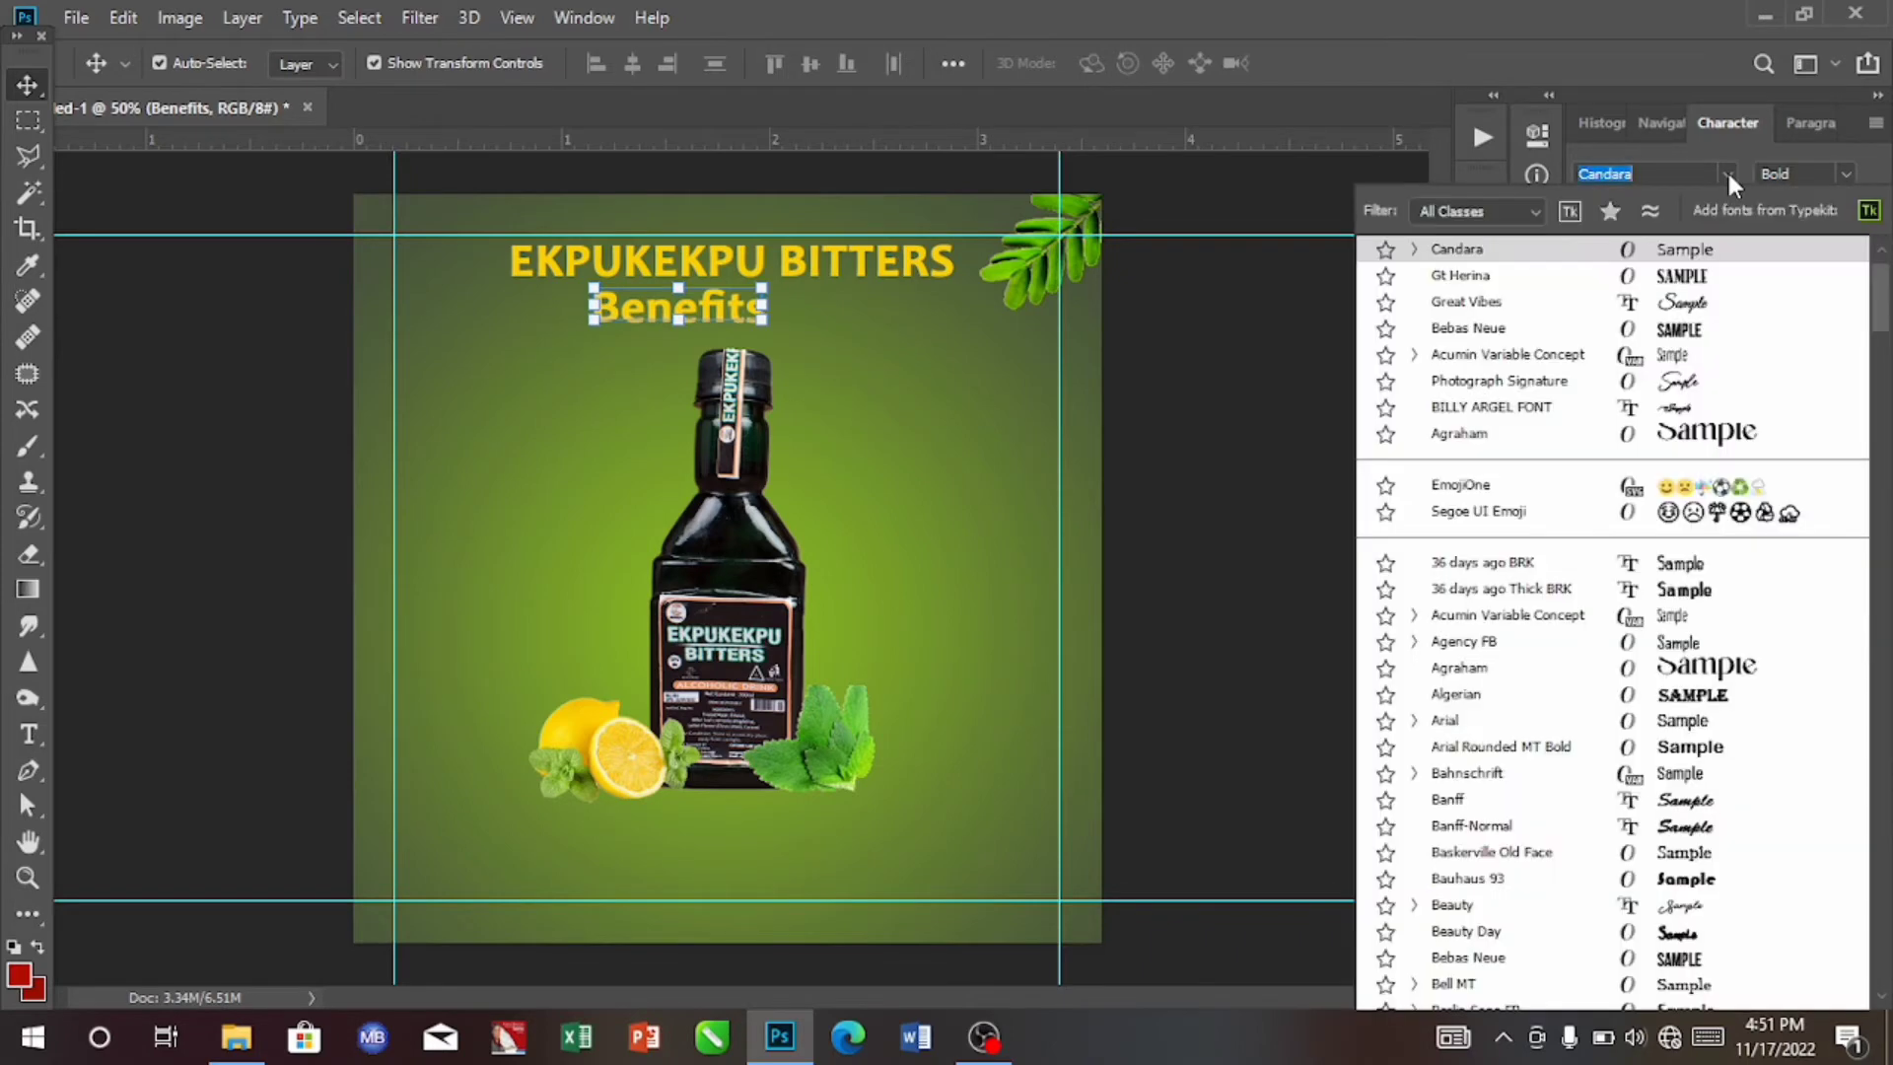
left_click(1499, 301)
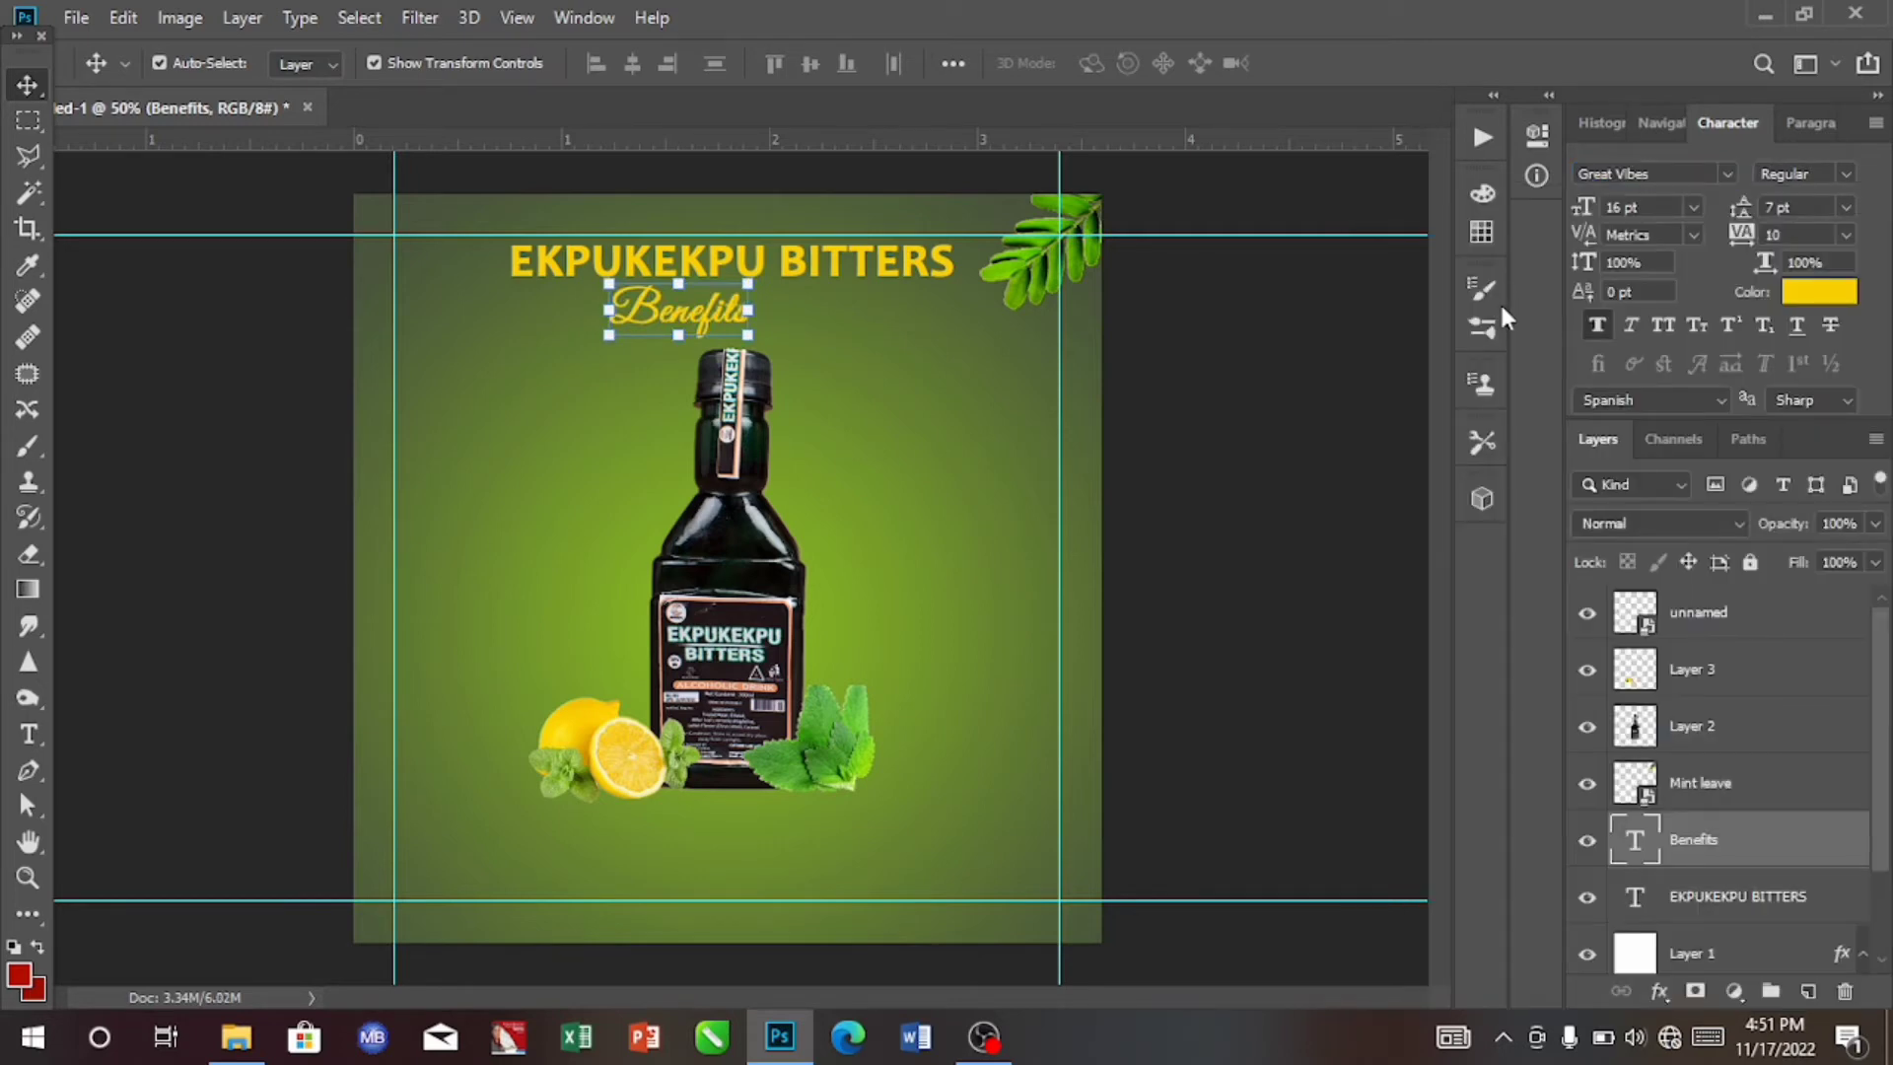
left_click(1693, 207)
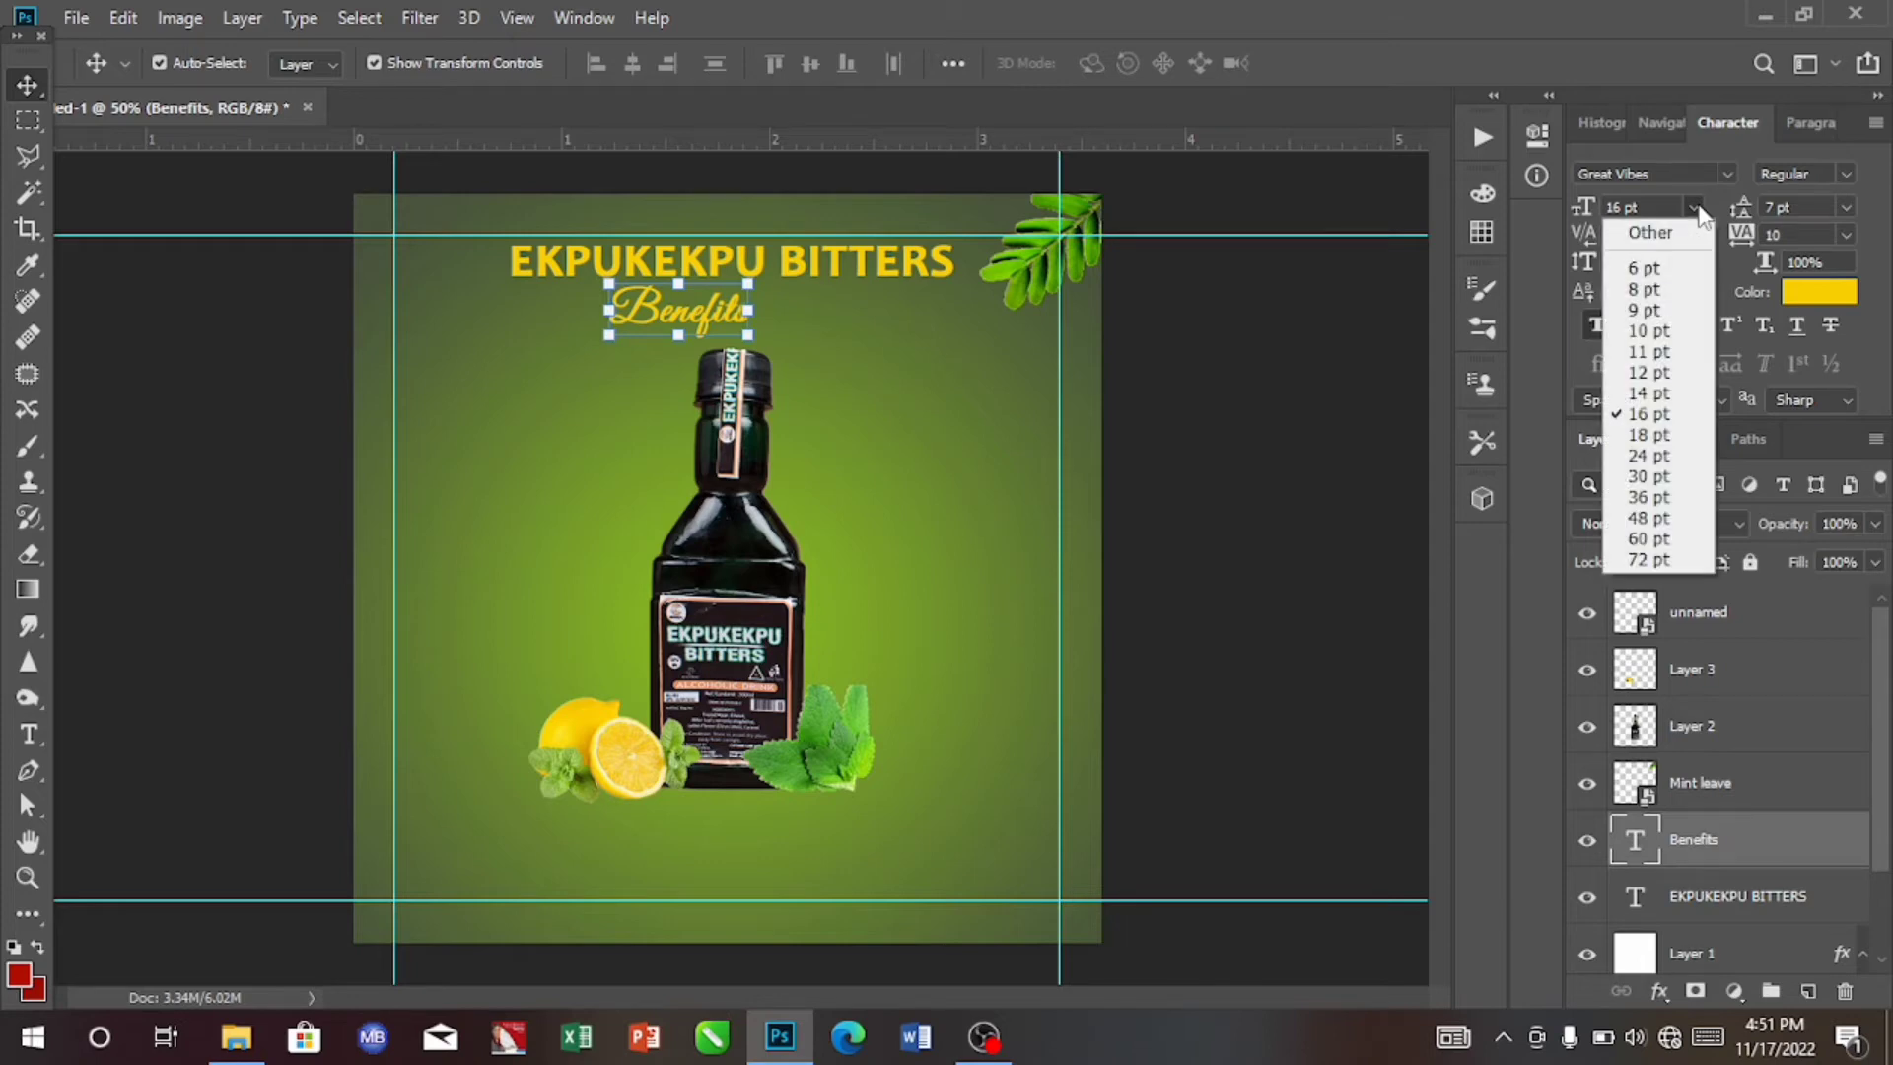
left_click(1637, 435)
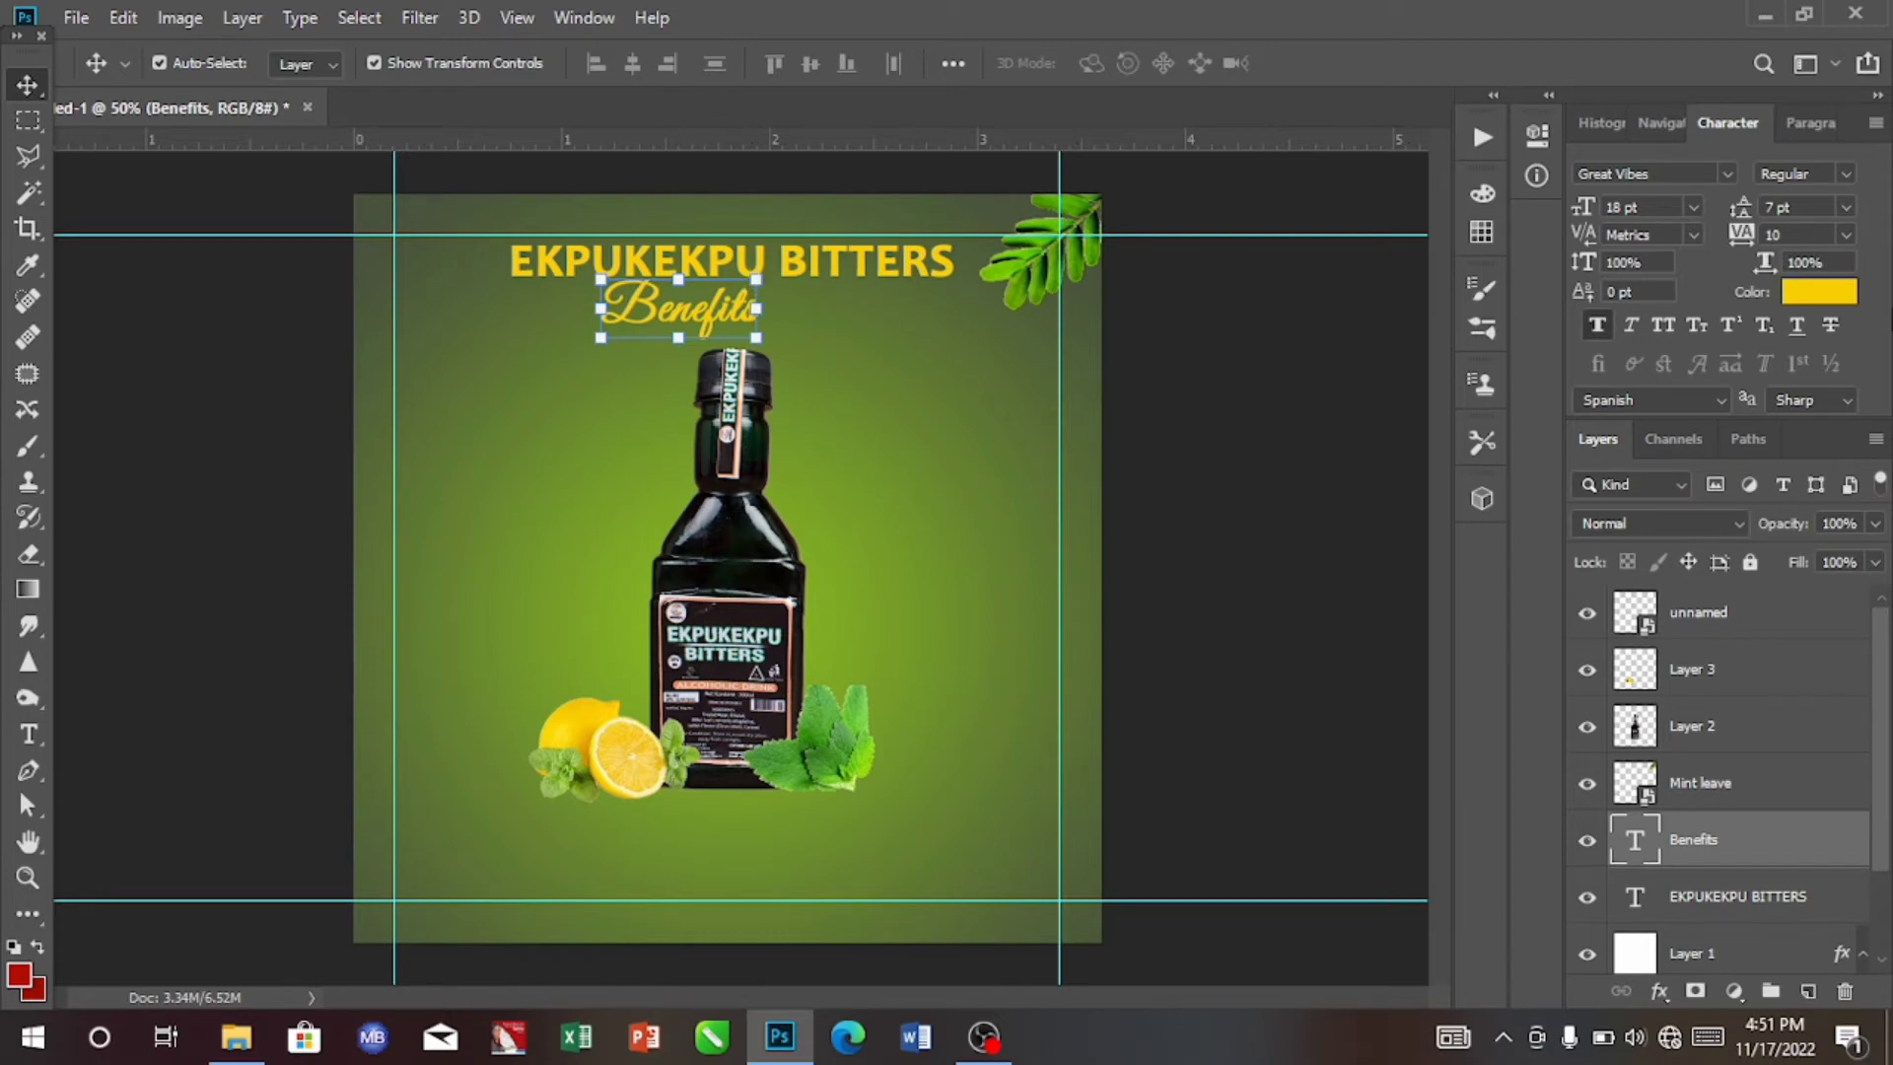
Change the Benefits text colour to near-white fefefd.
left_click(1819, 293)
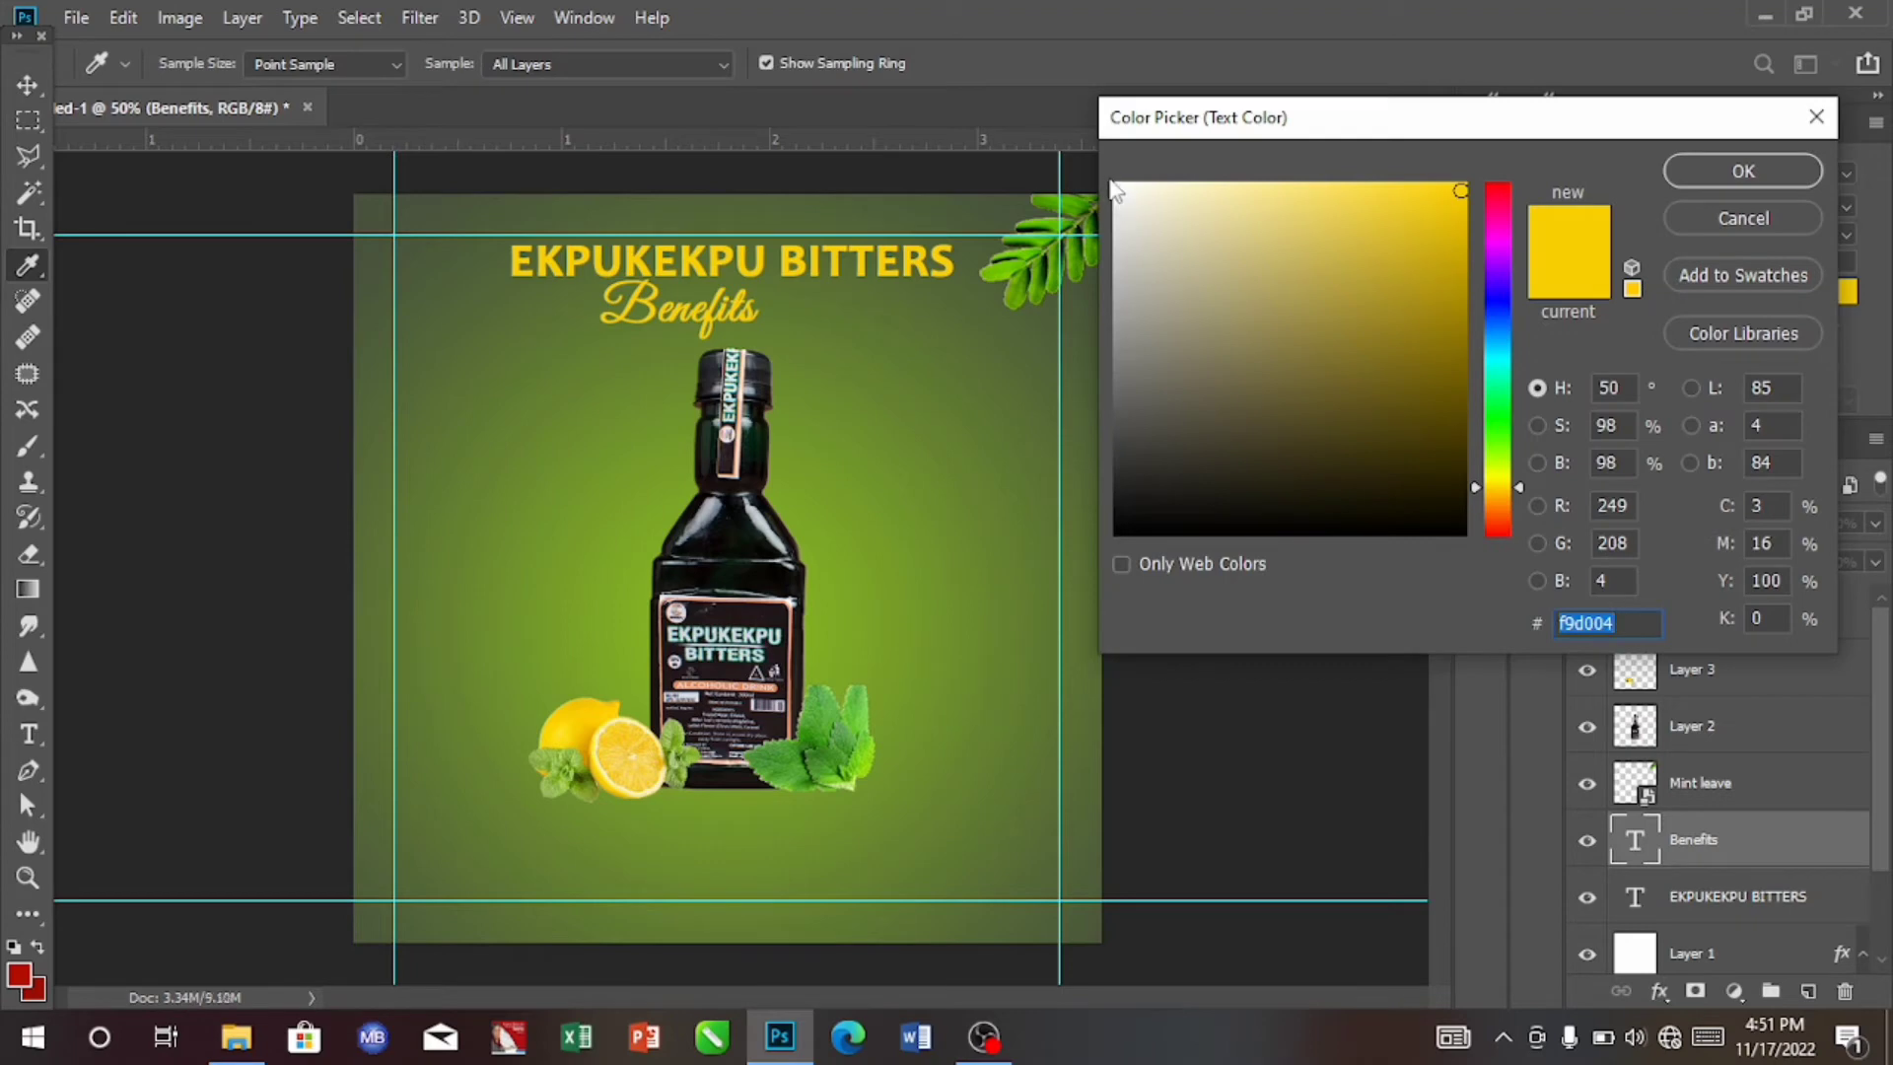
left_click(1115, 186)
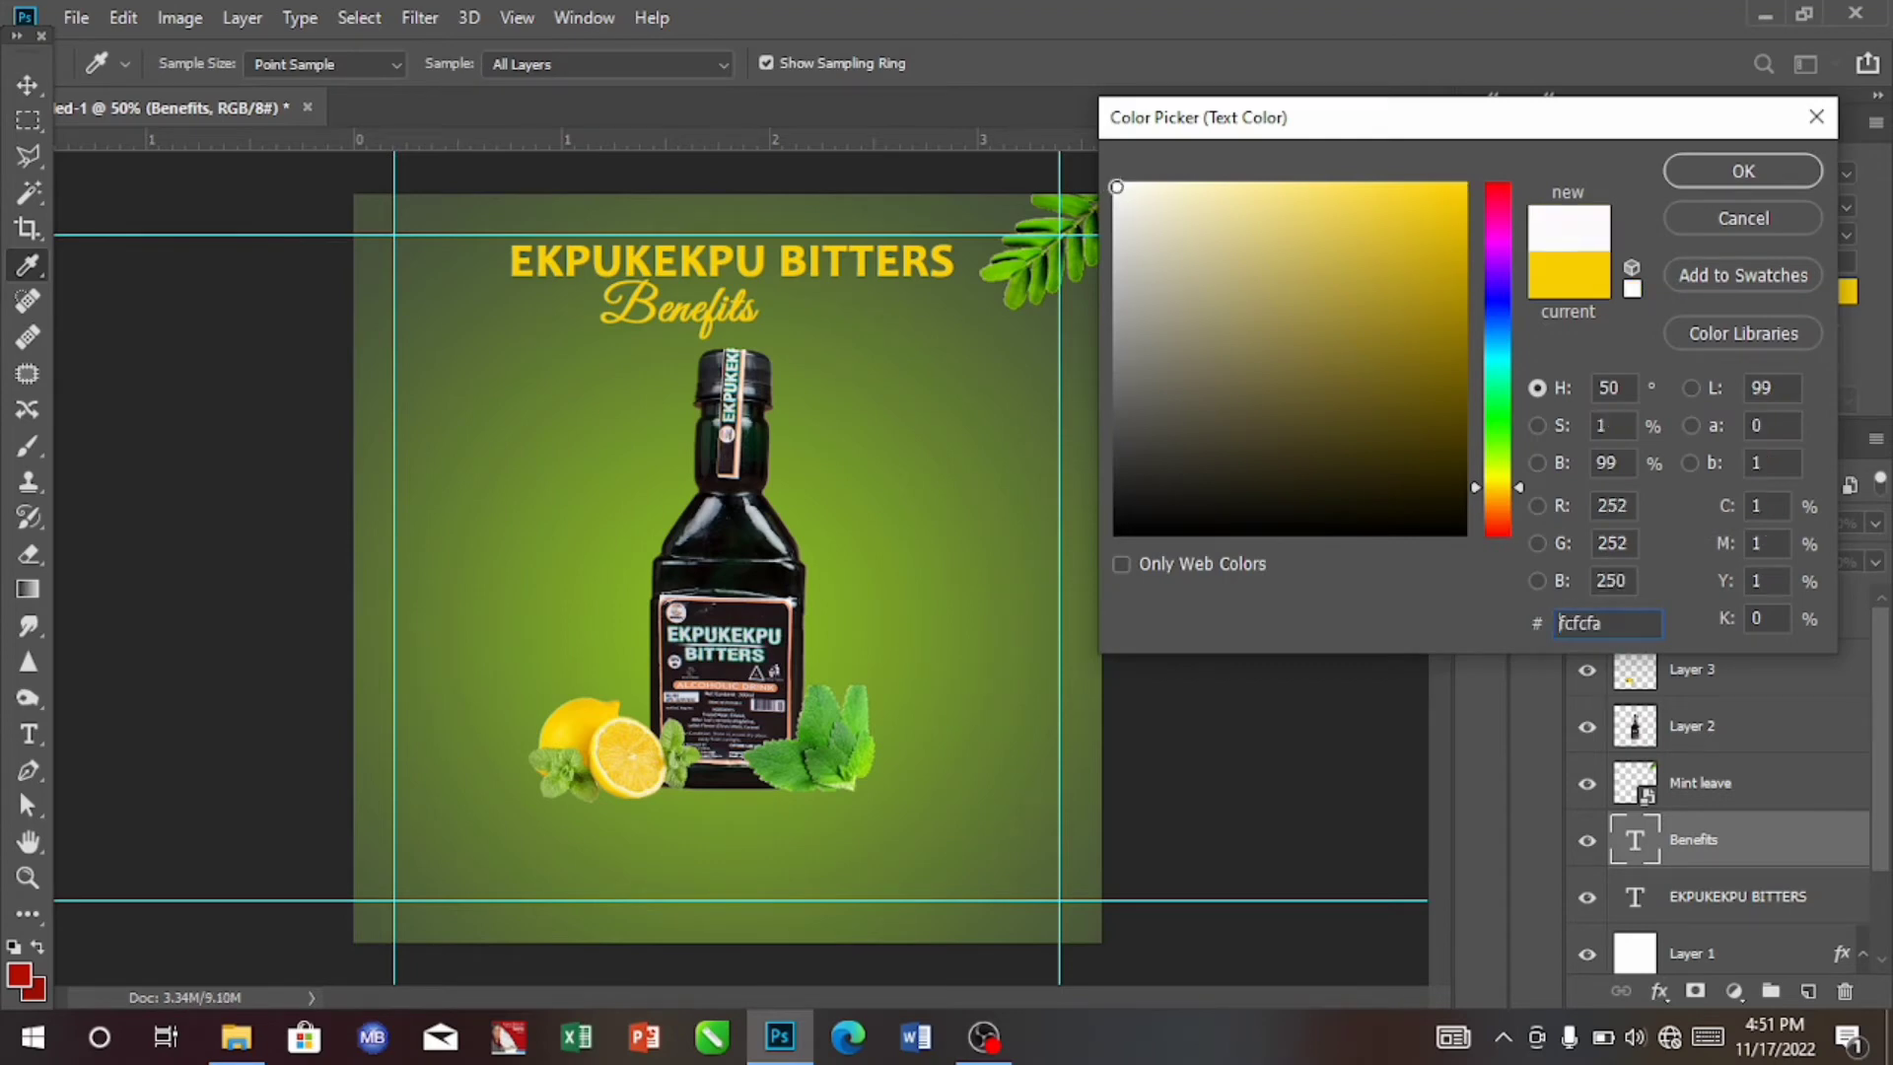
left_click(1015, 382)
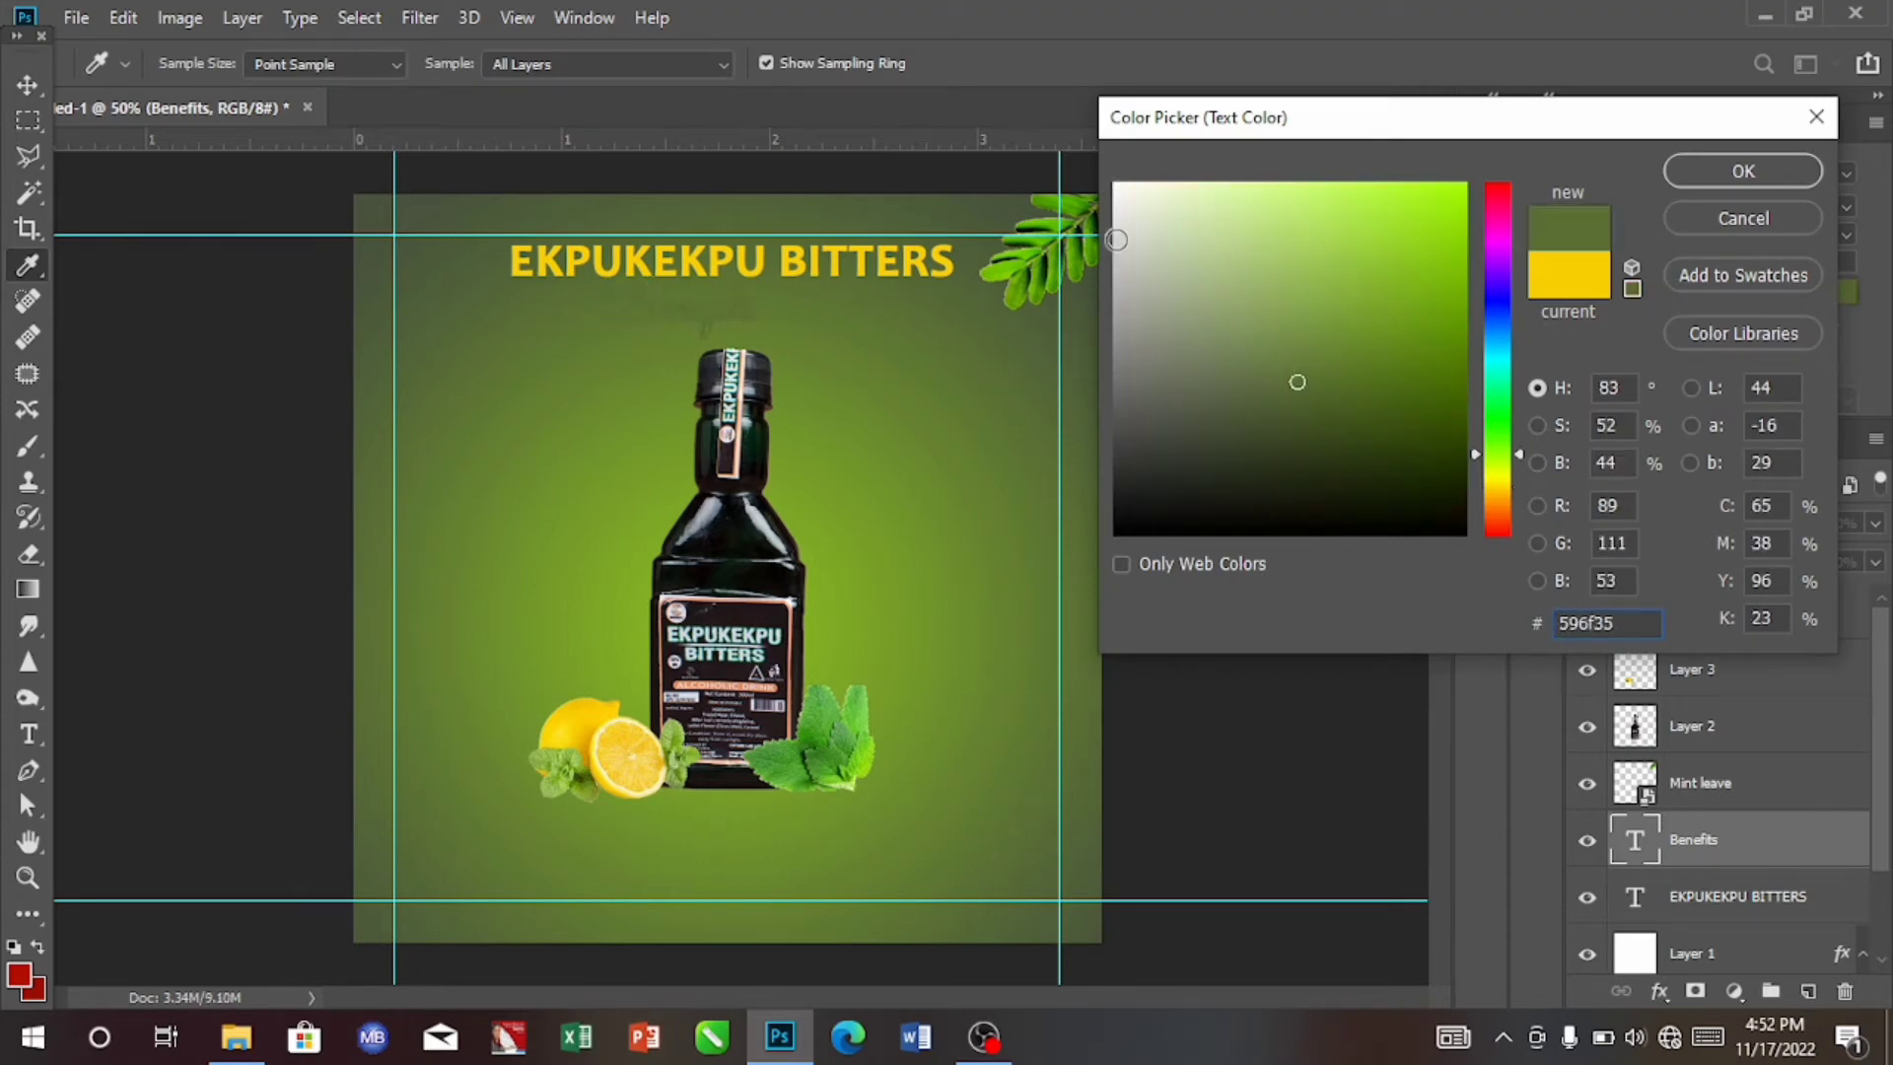
left_click(1115, 184)
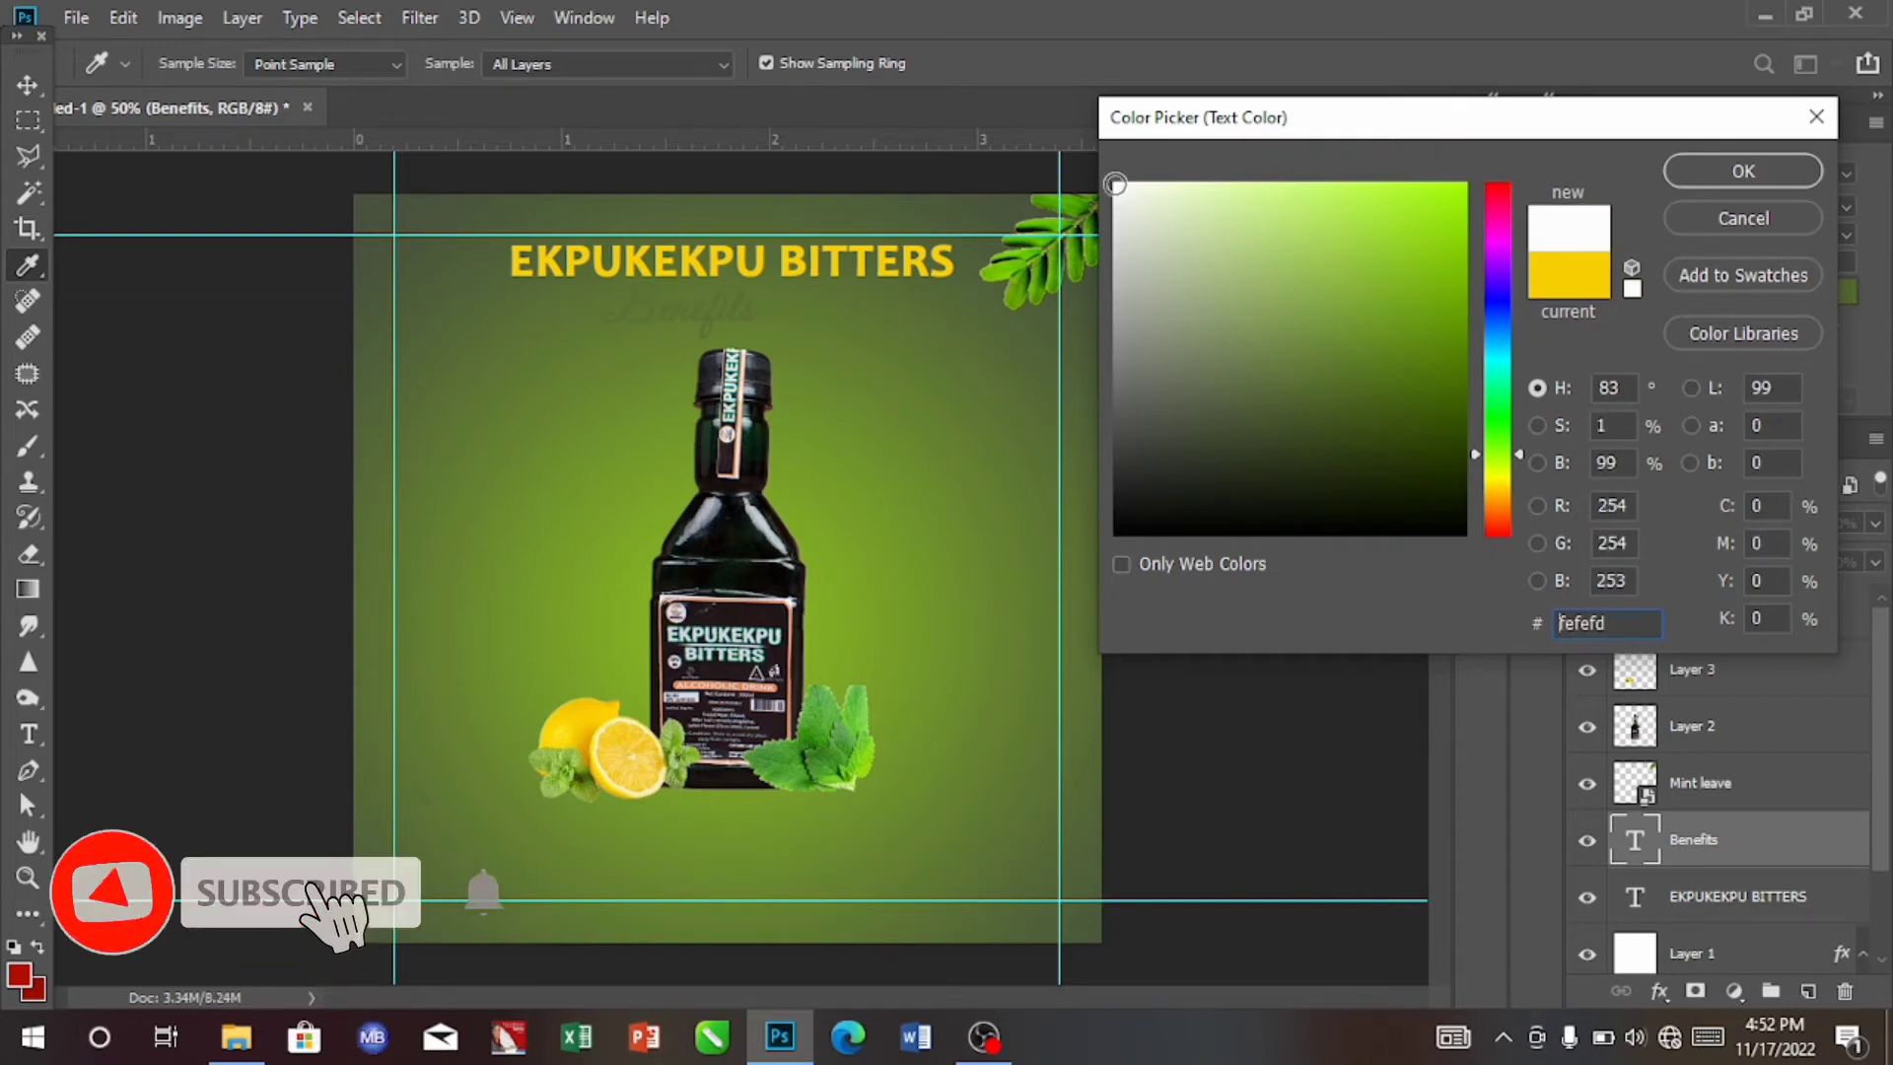
left_click(1727, 171)
key("v")
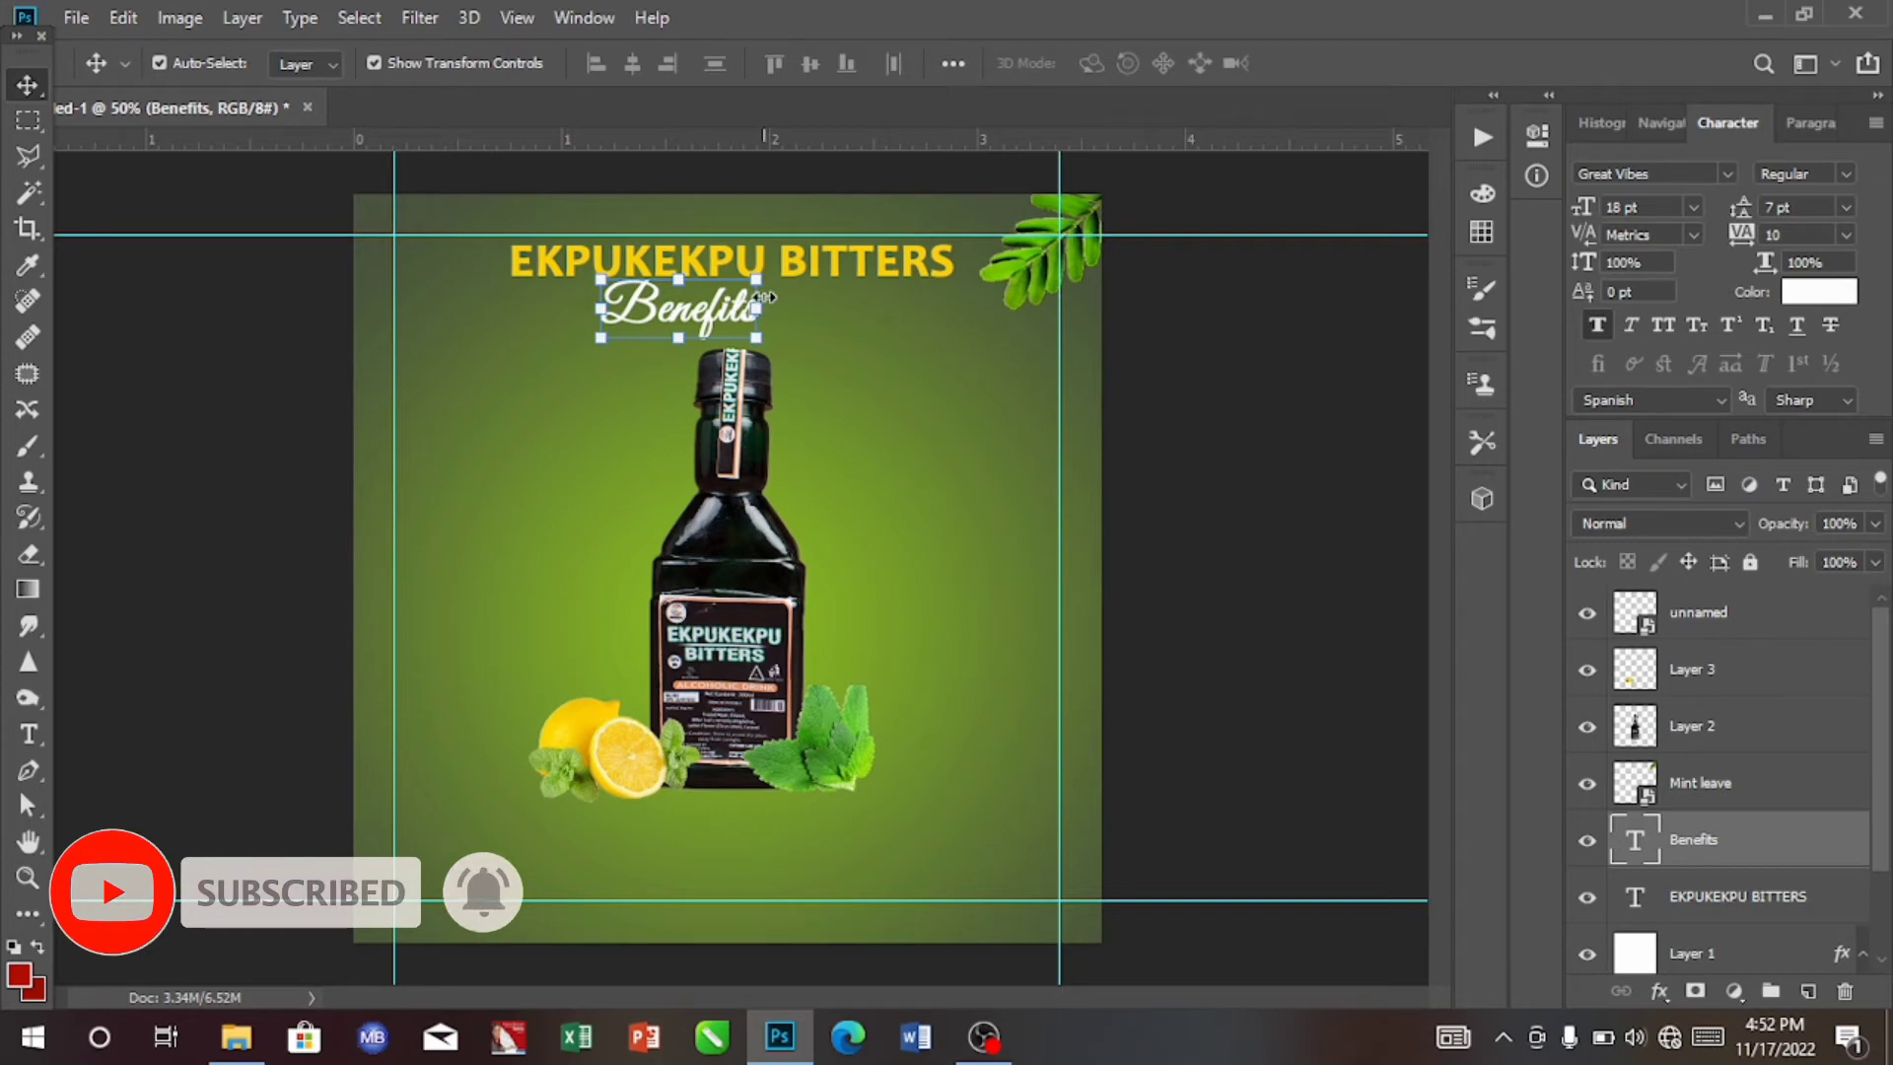
Centre the Benefits text horizontally on the canvas and clear the selection.
key("ctrl")
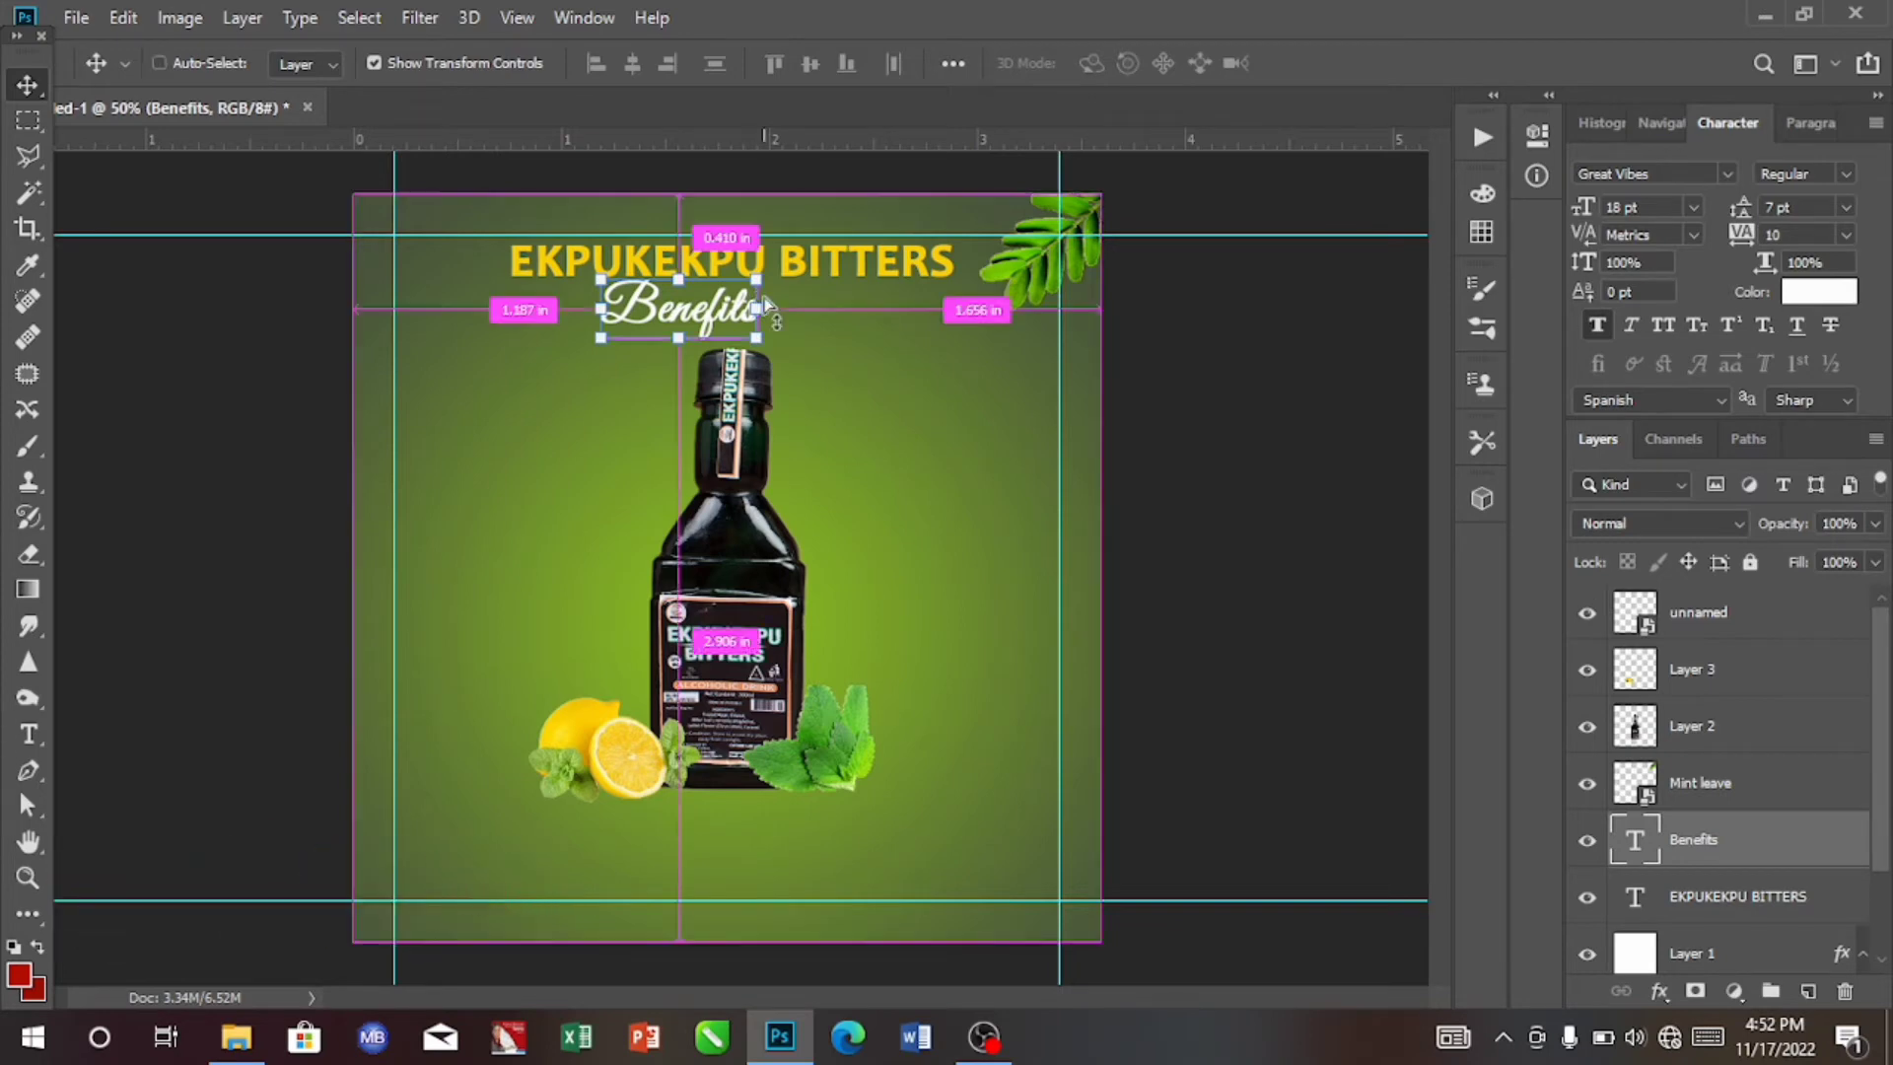
key("ctrl+a")
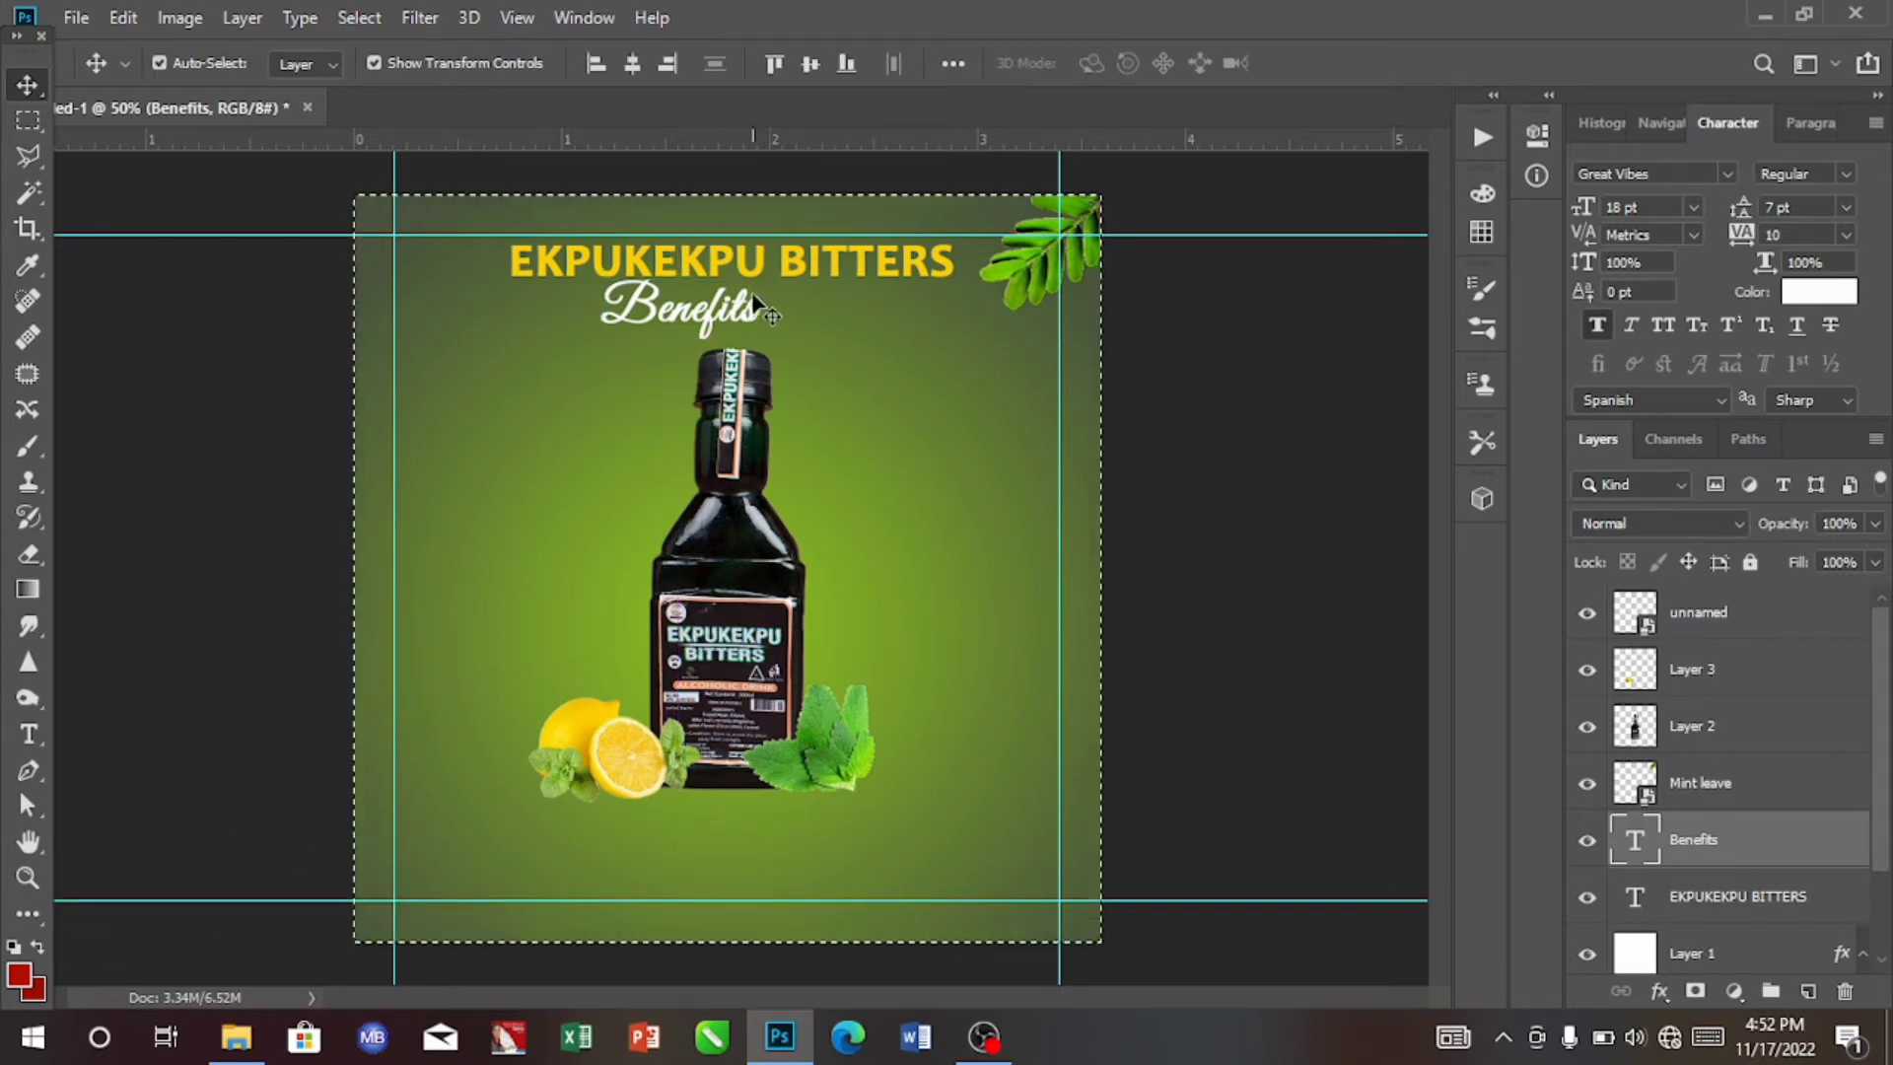
left_click(635, 75)
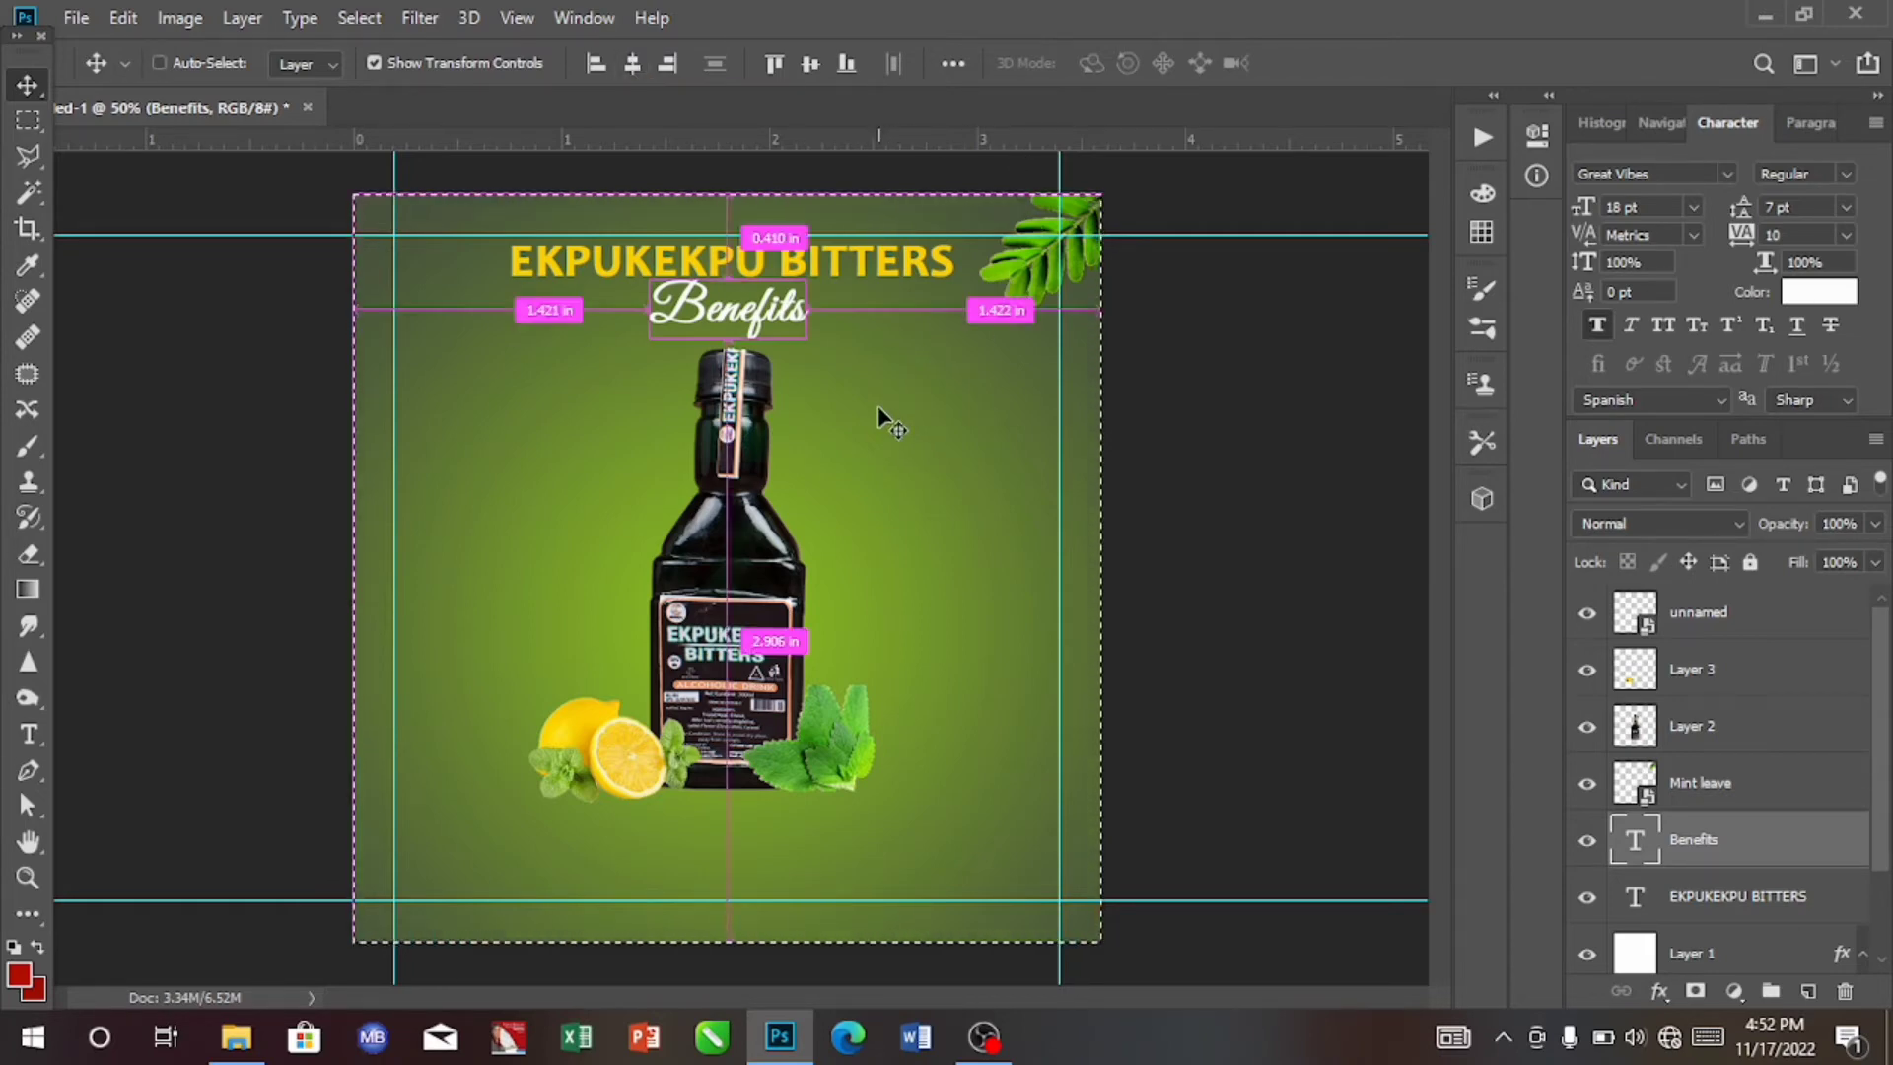
key("ctrl+d")
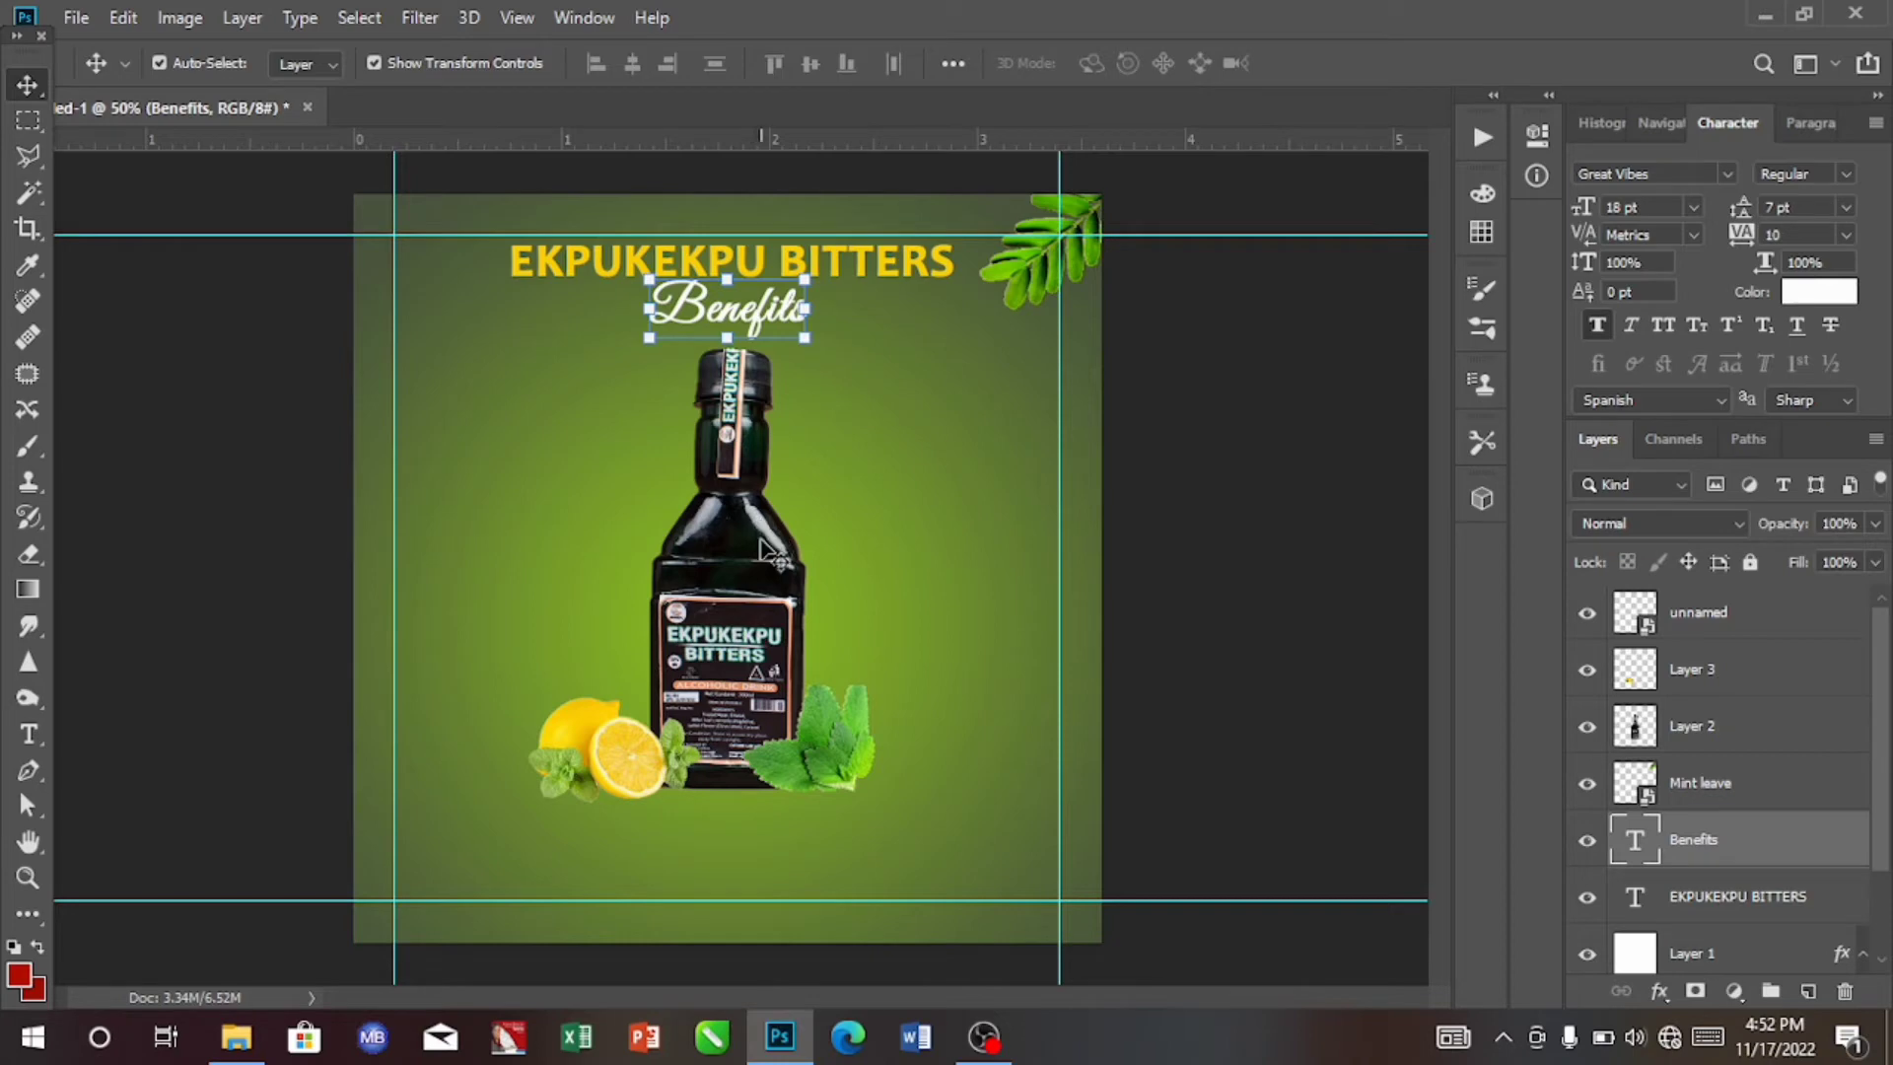
Group the bottle, lemon and lower mint leaf layers into one layer group.
left_click(753, 594)
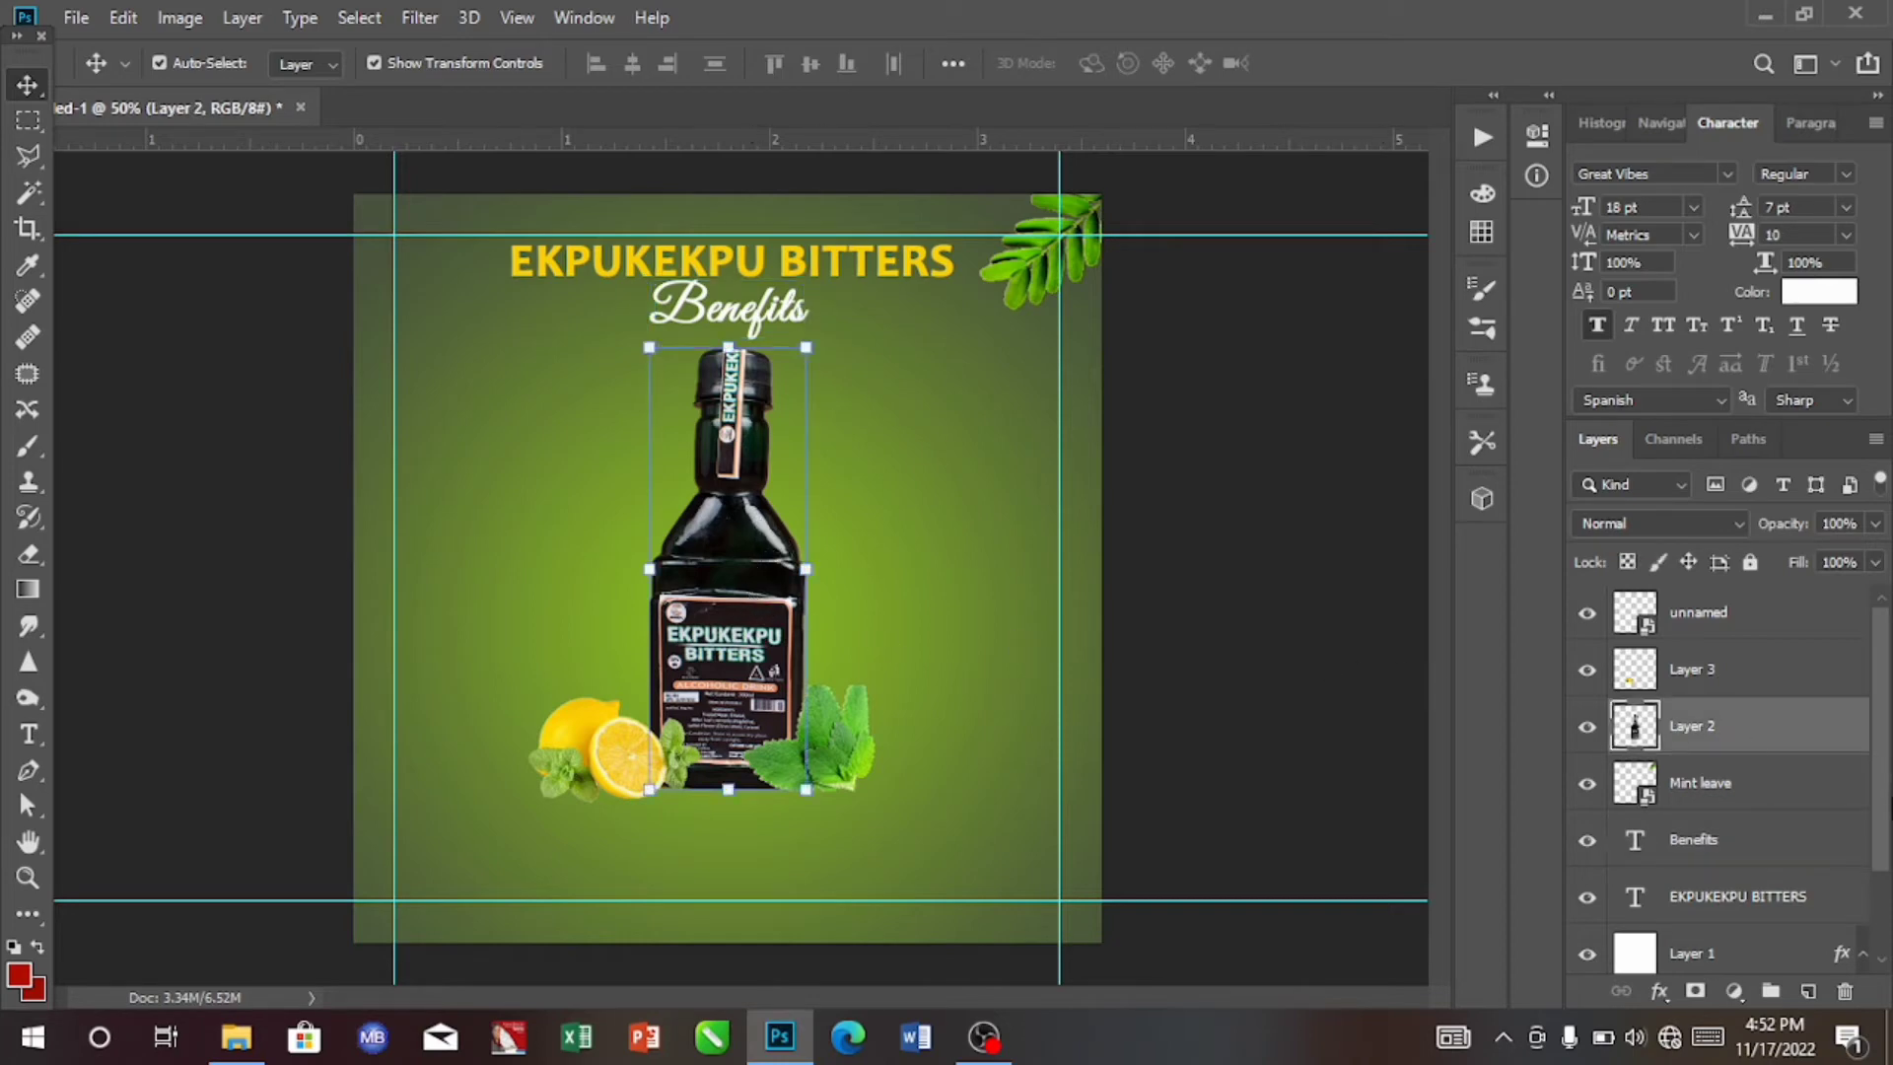
left_click(1717, 681)
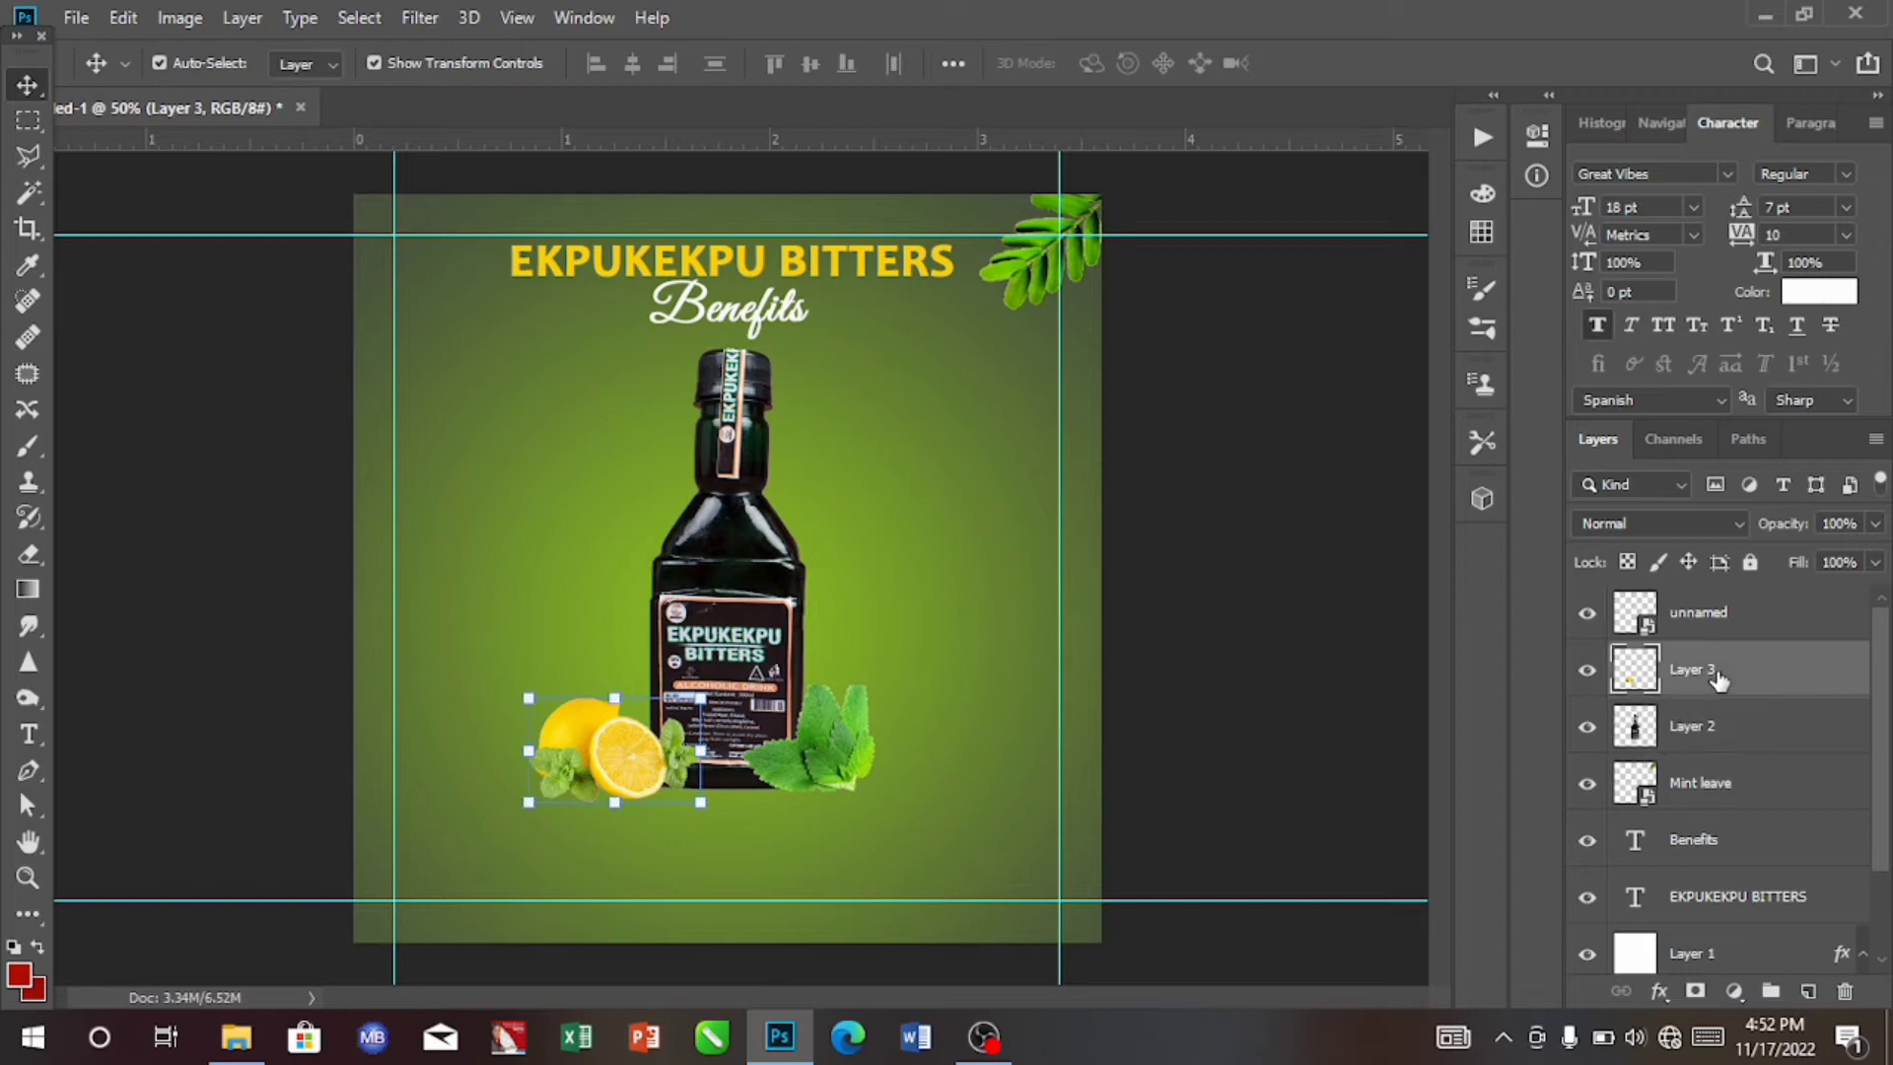
left_click(1725, 629)
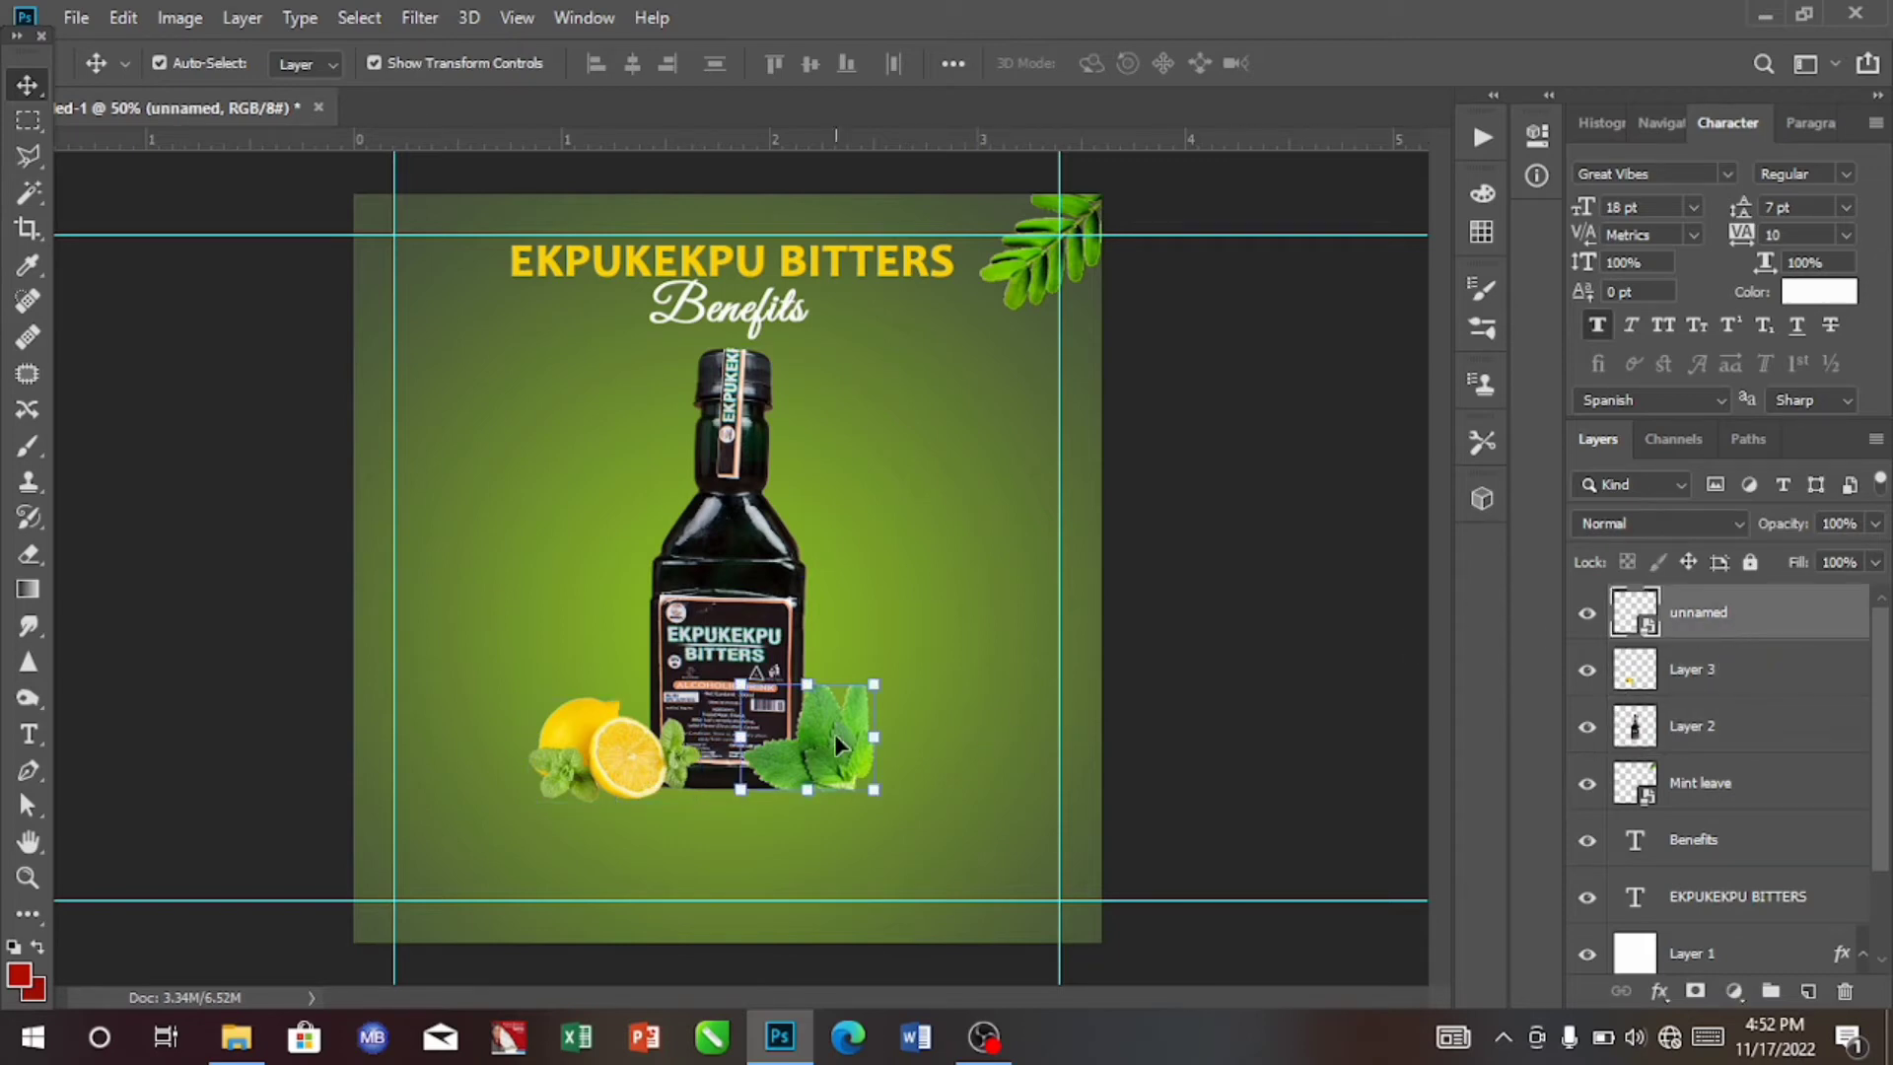
left_click(1694, 681, "ctrl")
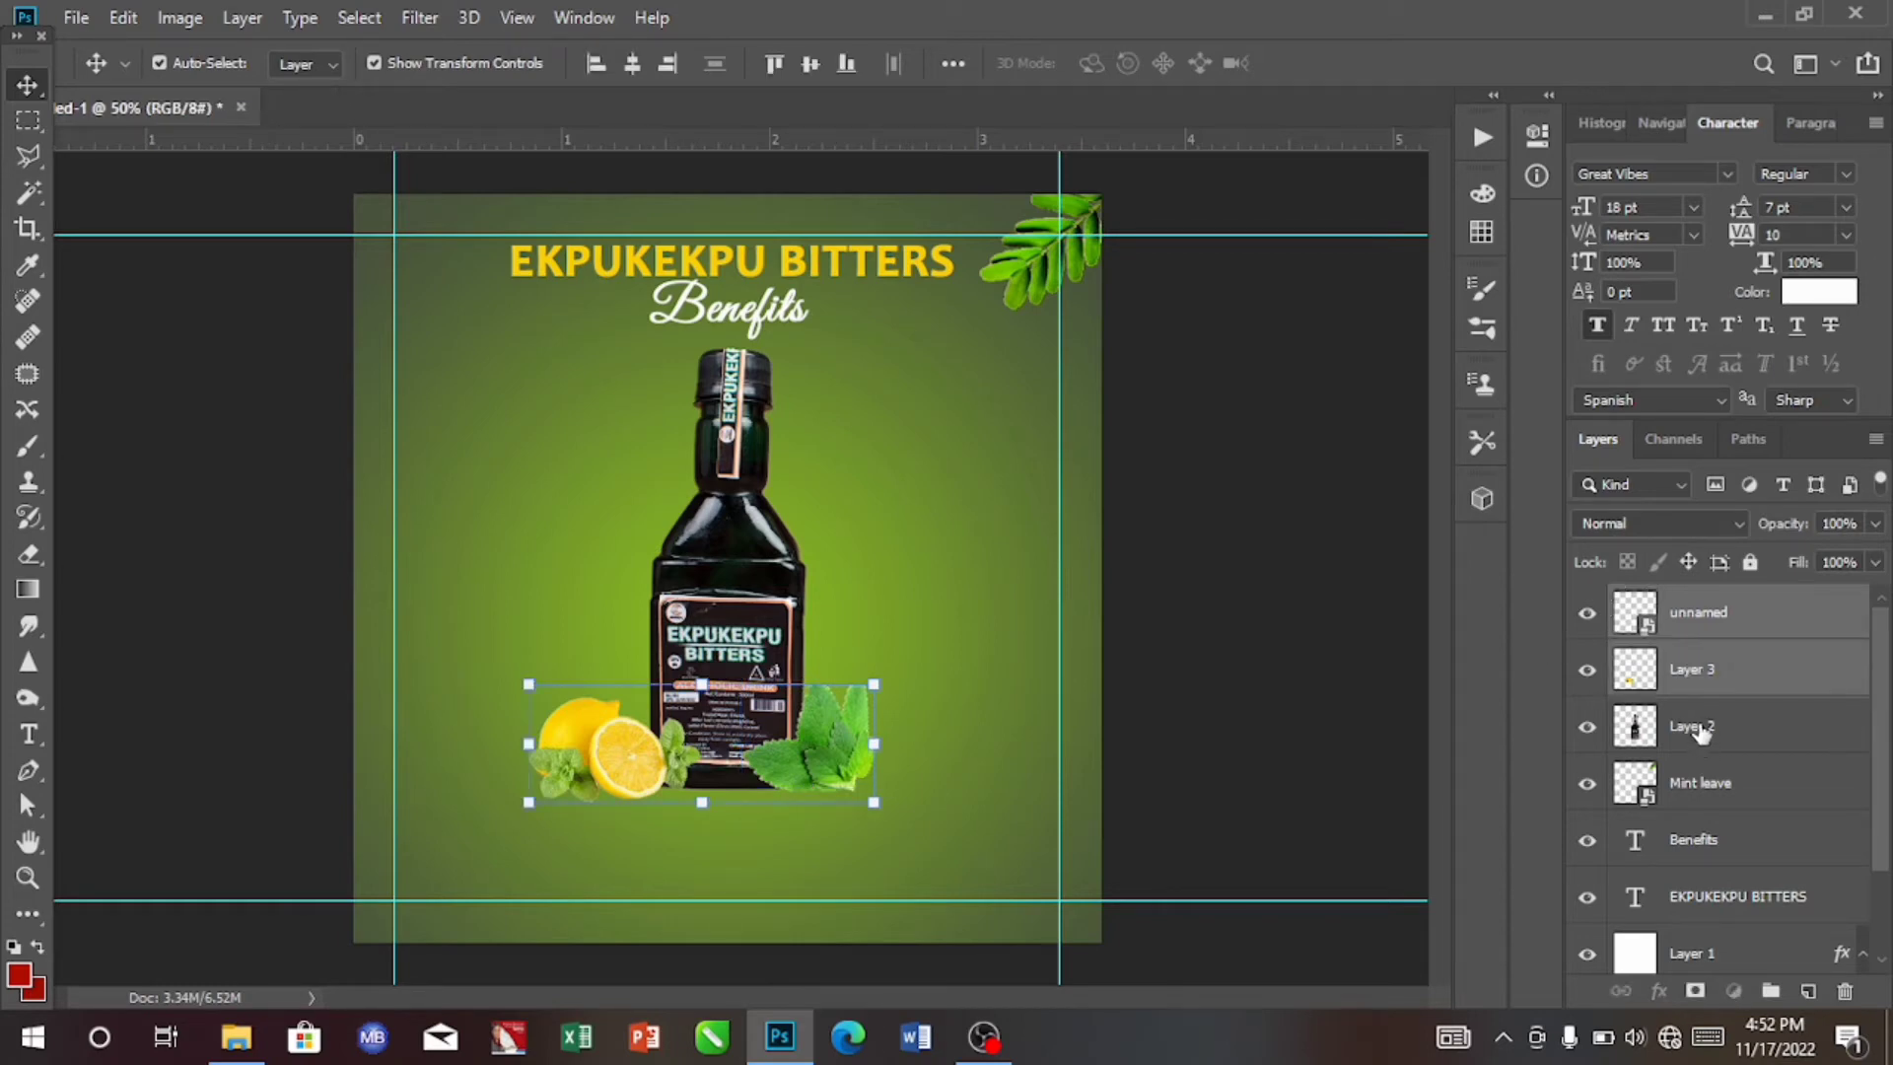
left_click(1697, 729, "ctrl")
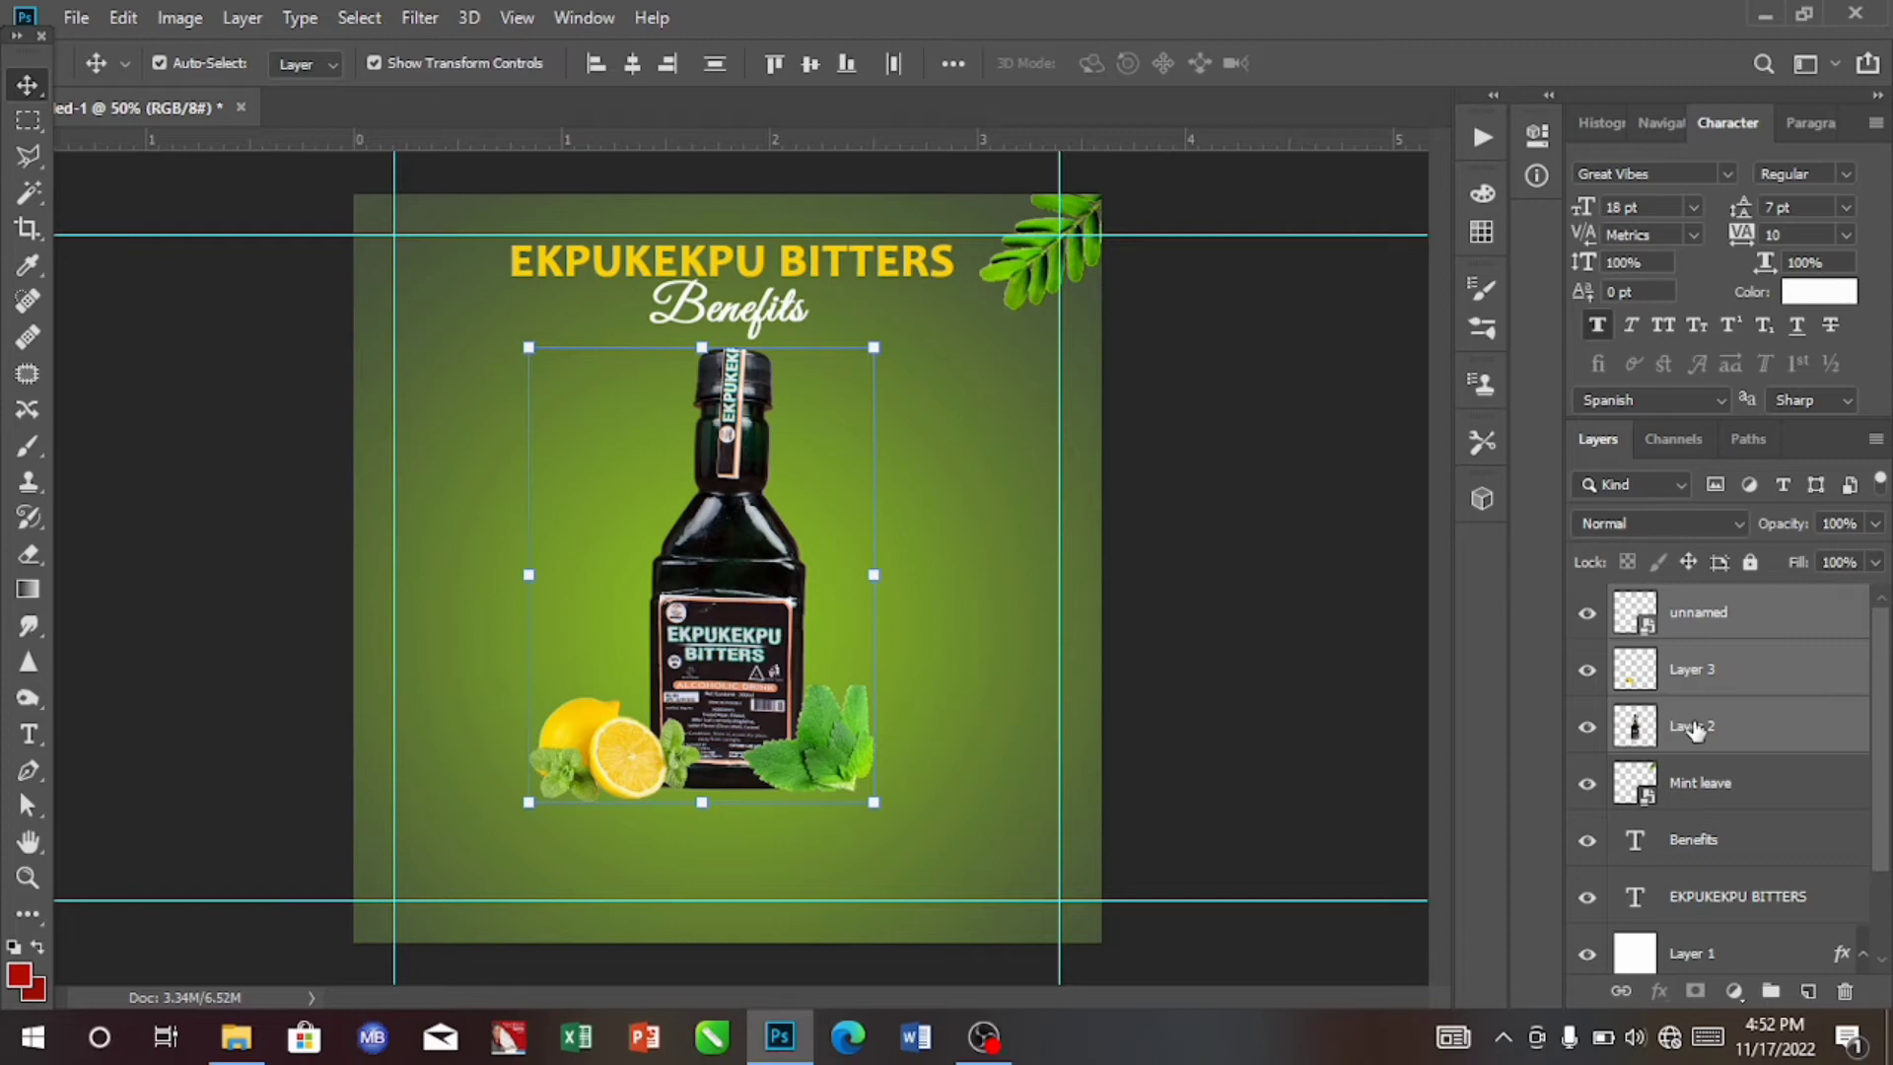
key("ctrl+g")
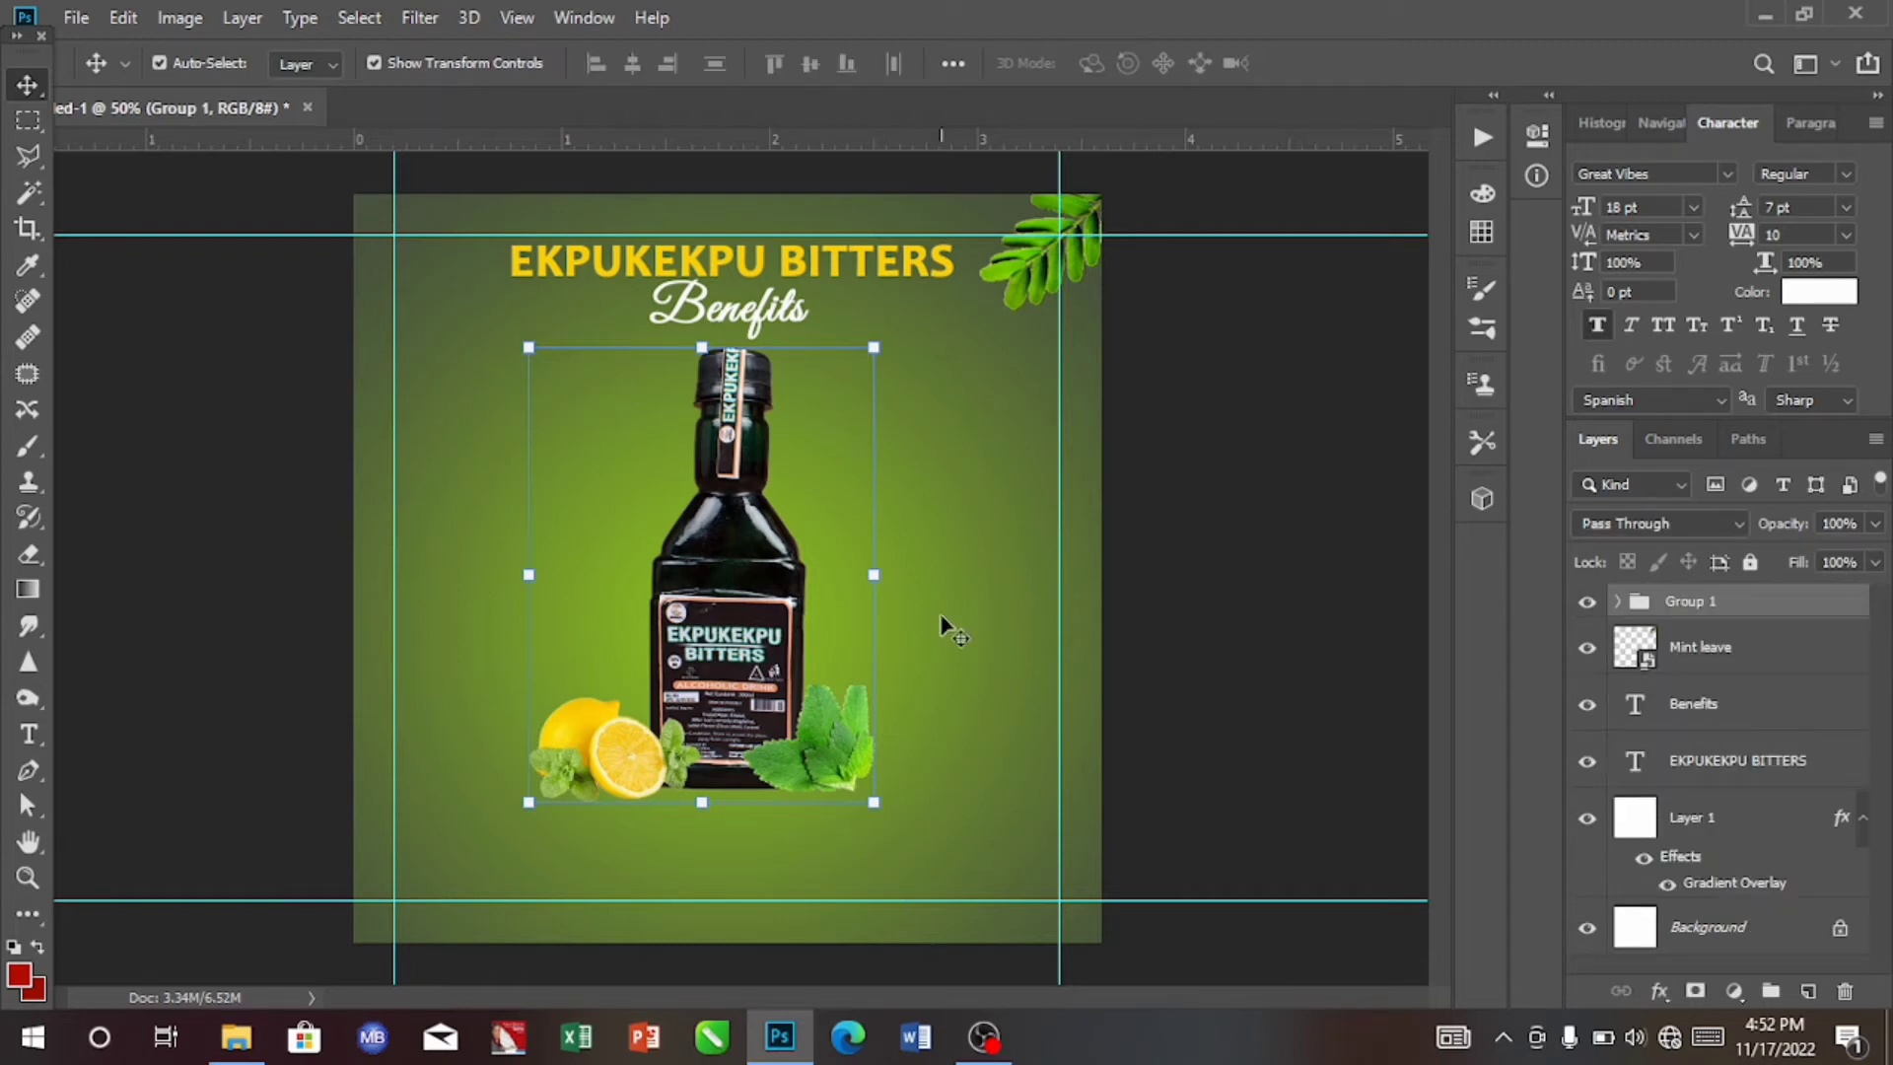
left_click(972, 645)
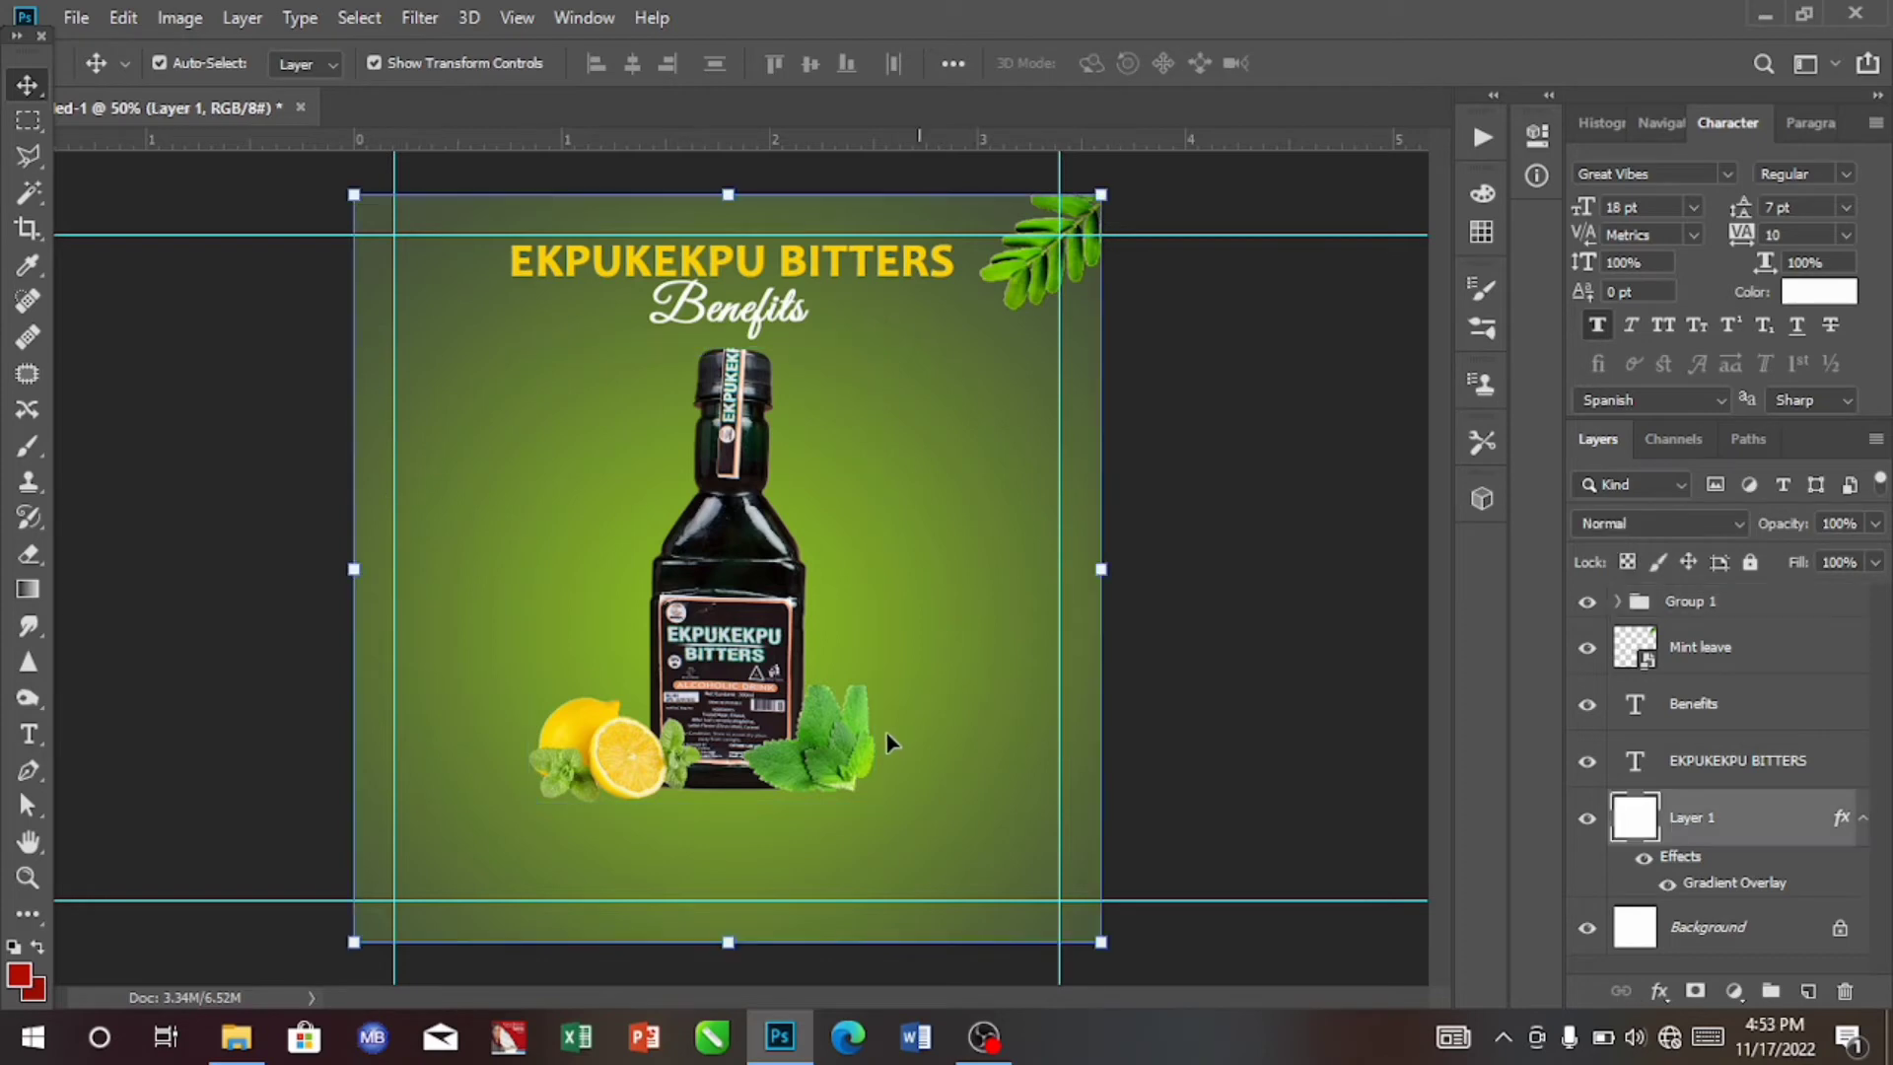
Nudge the mint leaves at the bottle's base slightly to the right and down, and finish with the background gradient layer selected.
left_click(851, 757)
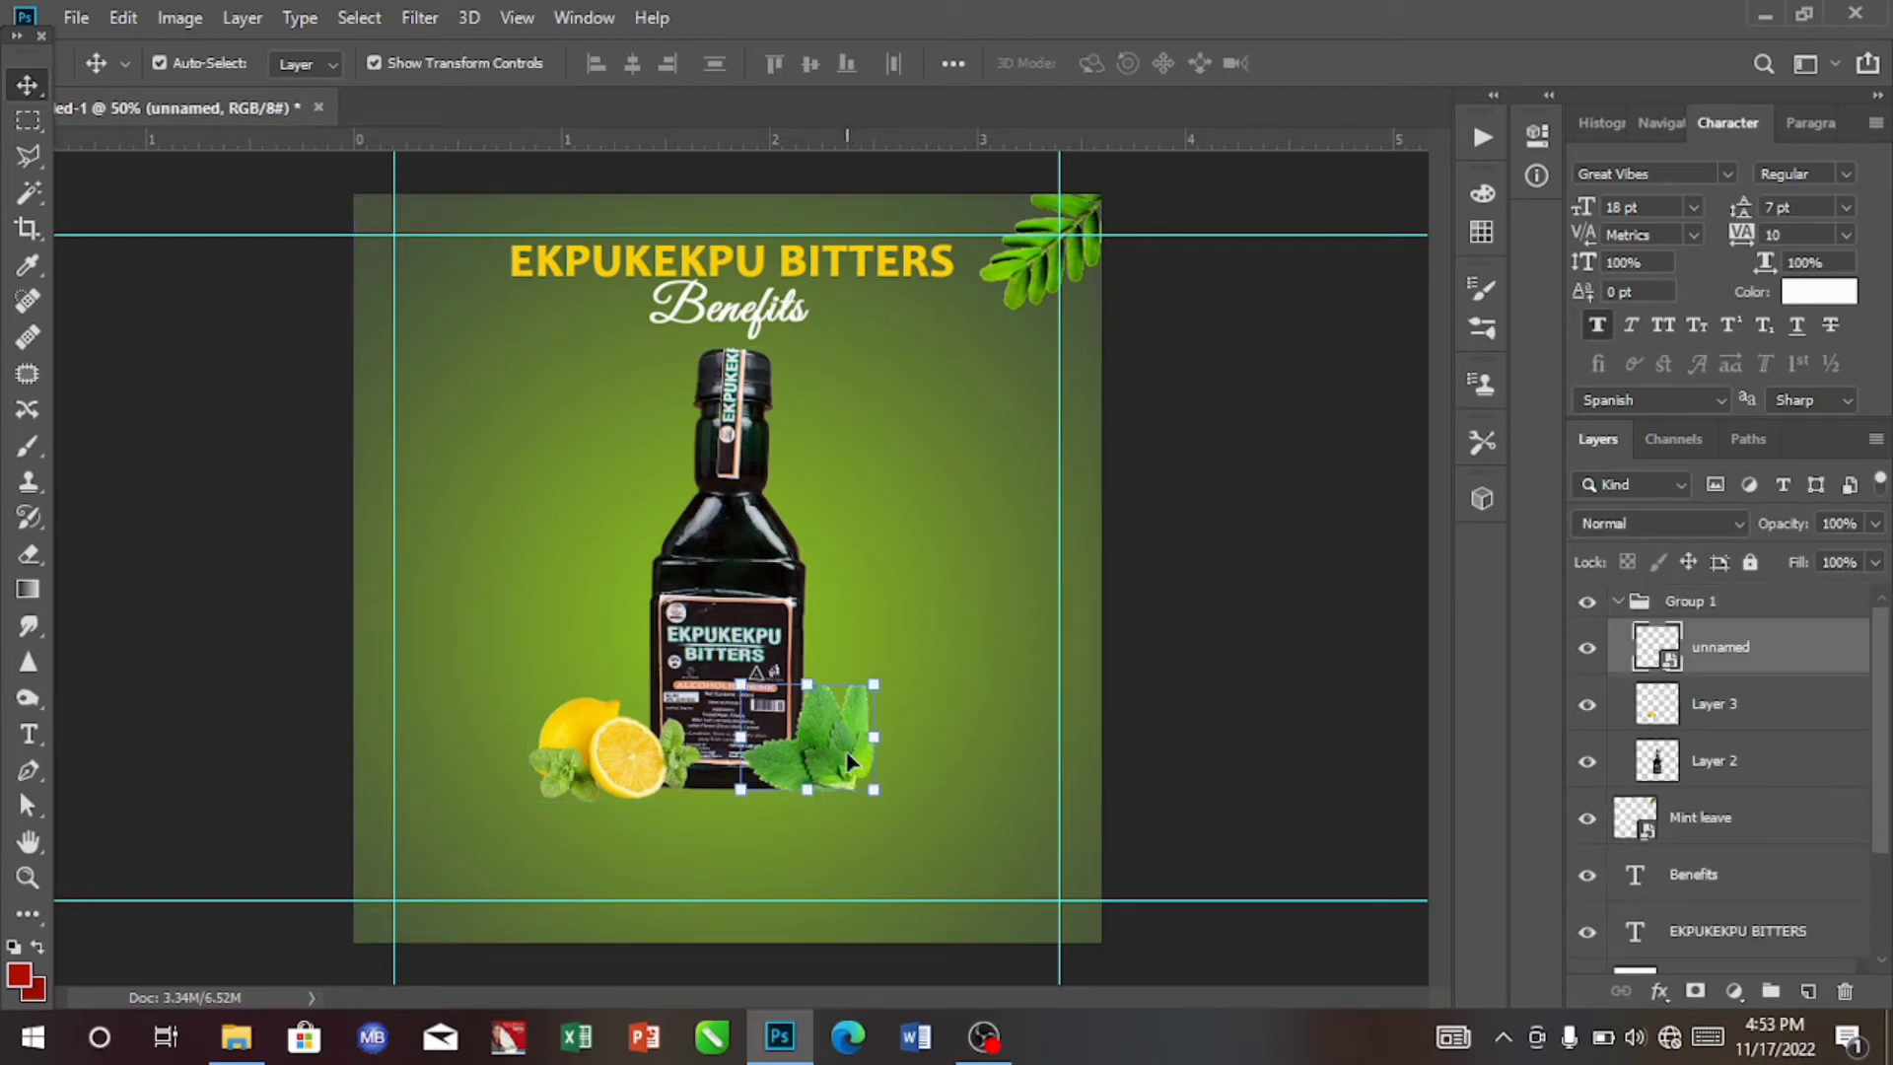
key("Right")
key("Right")
key("Right")
key("Right")
key("Right")
key("Right")
key("Right")
key("Right")
key("Right")
key("Right")
key("Right")
key("Right")
key("Right")
key("Right")
key("Down")
key("Down")
key("Down")
key("Down")
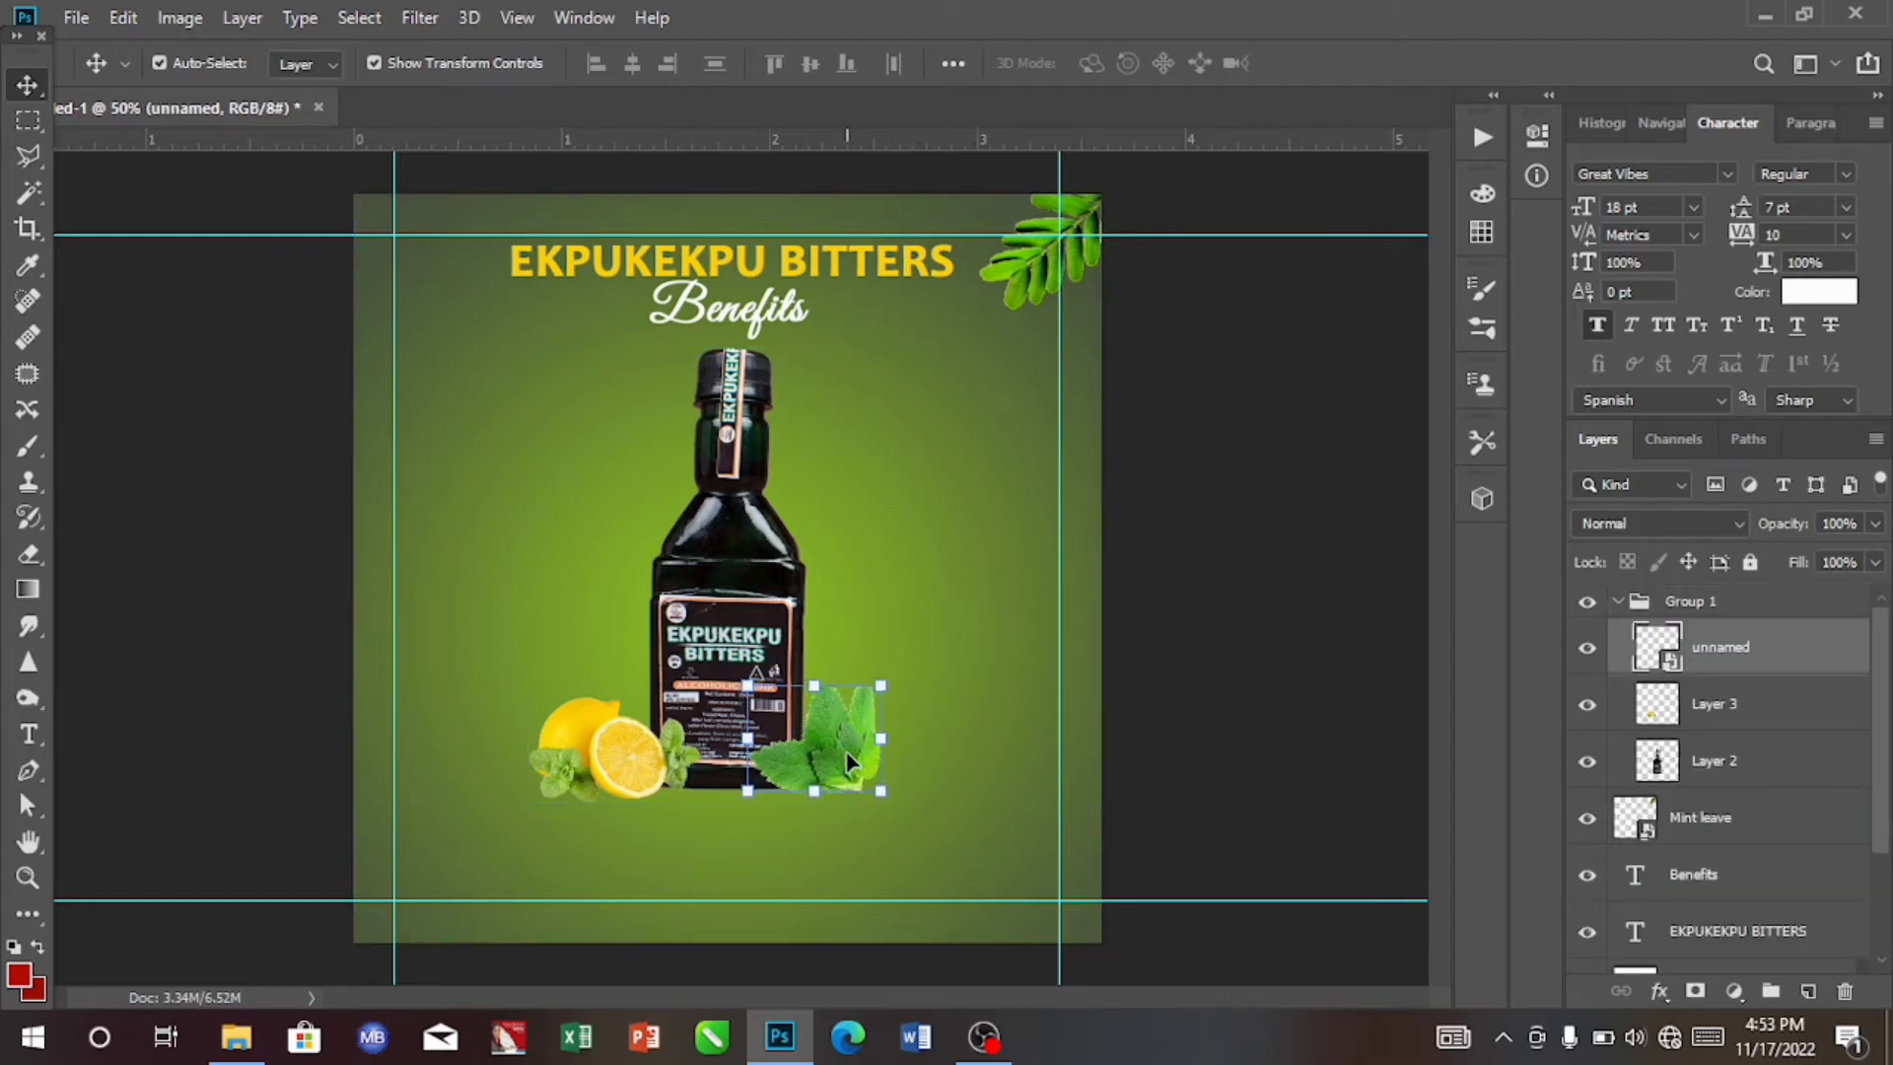
key("Down")
key("Down")
key("Down")
key("Down")
key("Right")
key("Right")
key("Right")
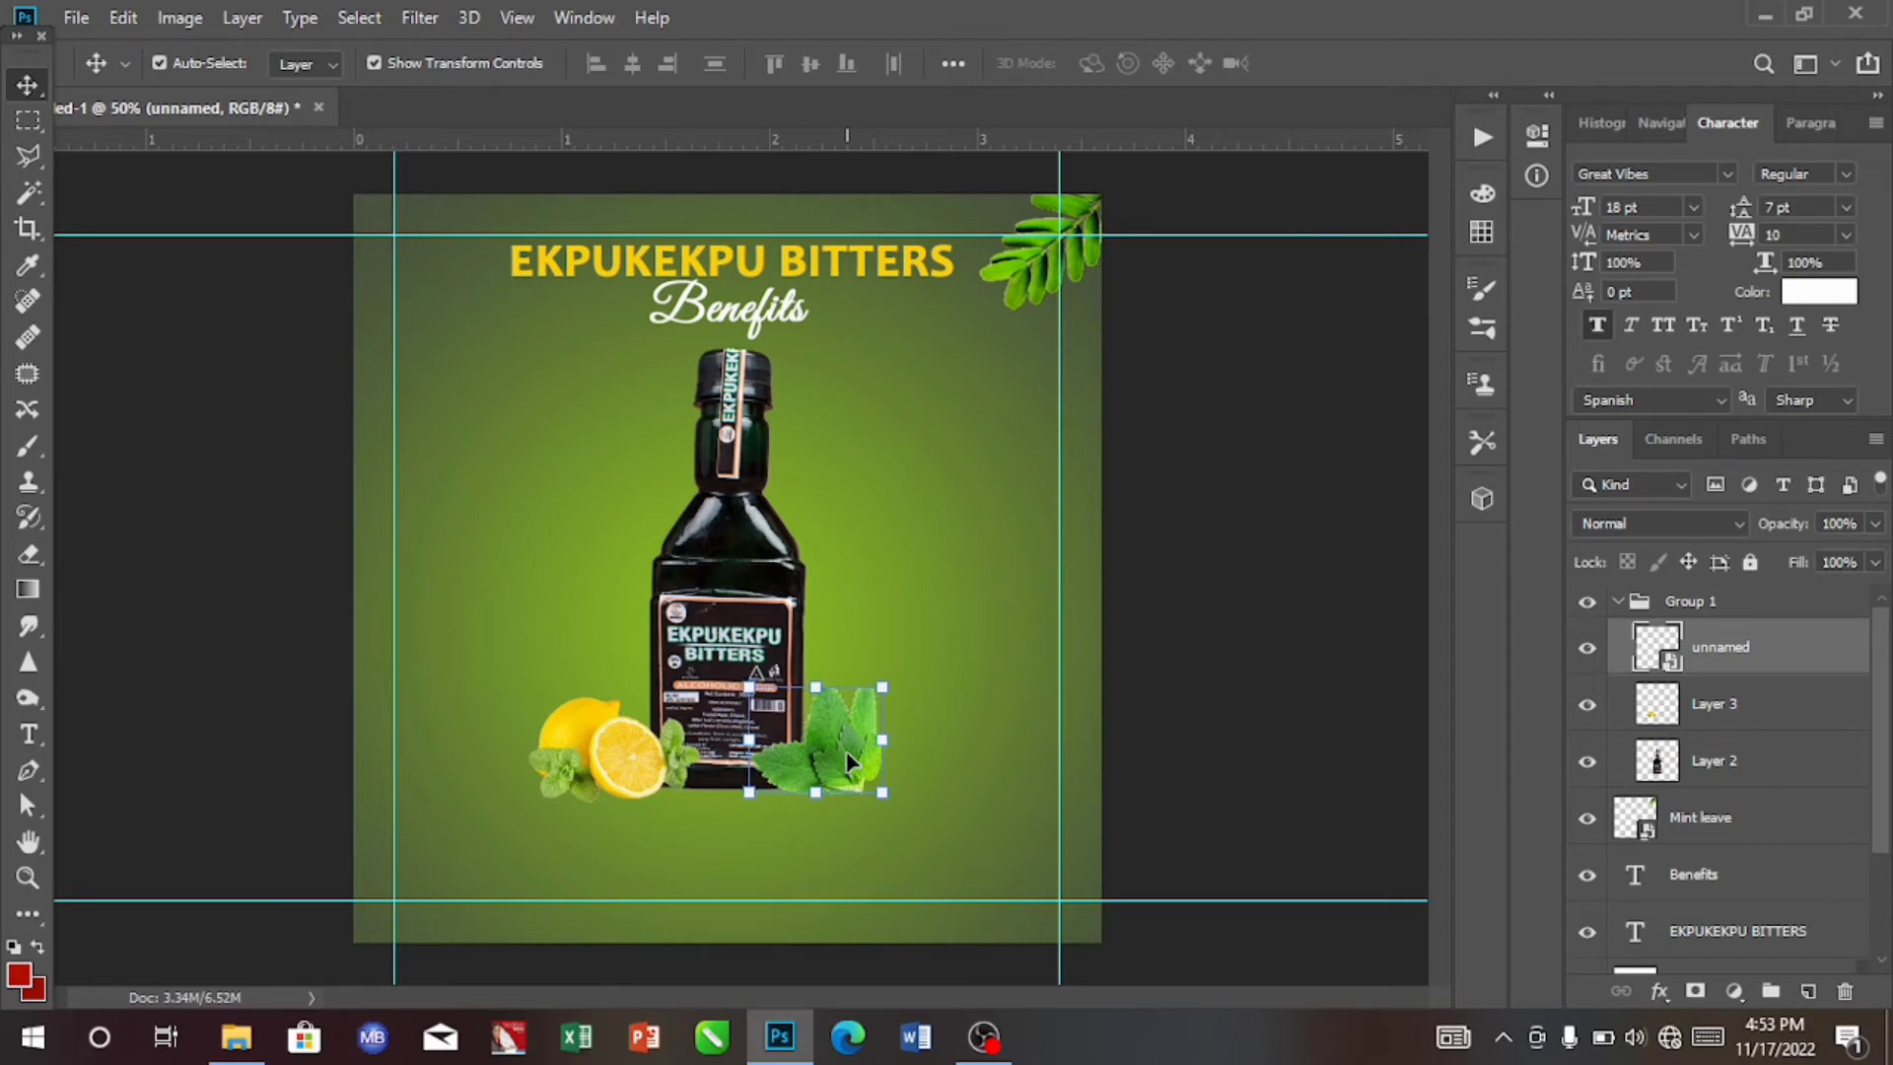
left_click(955, 594)
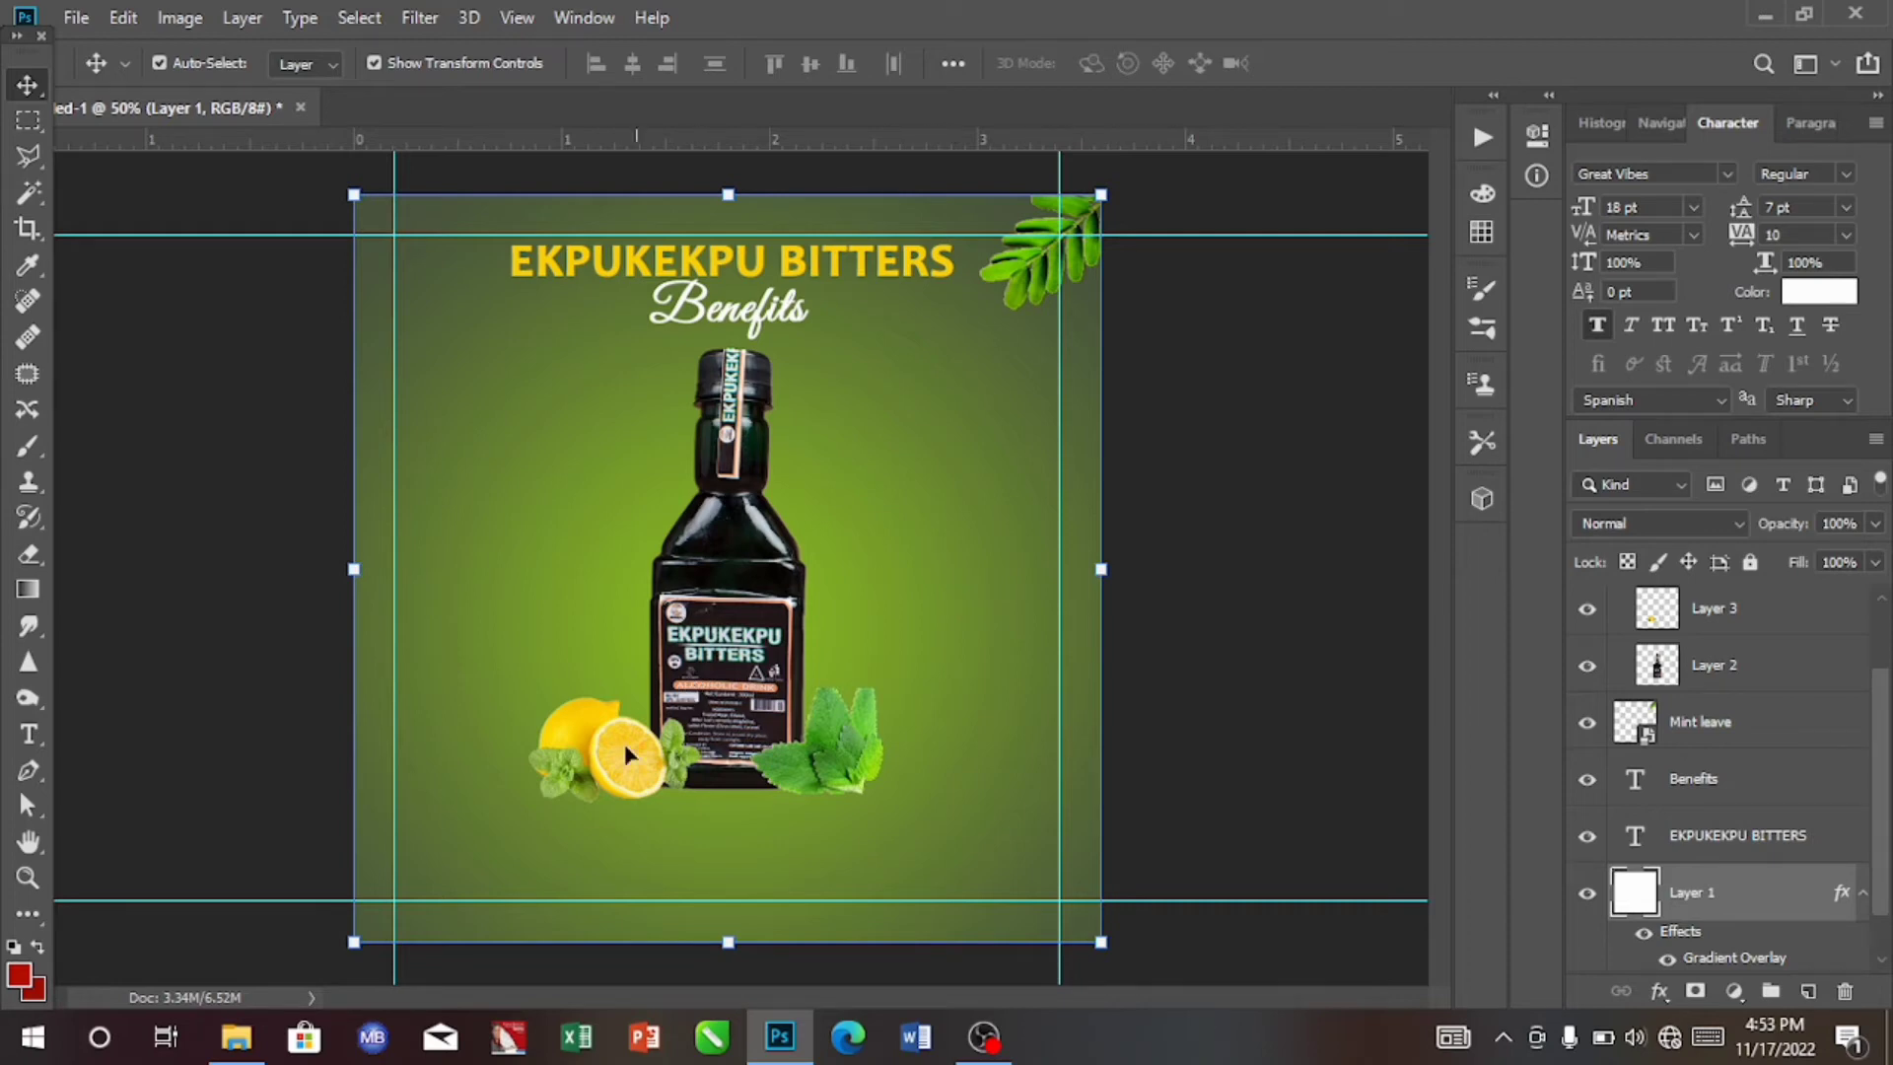
Draw a circle of about 198 px with the Ellipse tool on the green background to the left of the bottle.
left_click(30, 915)
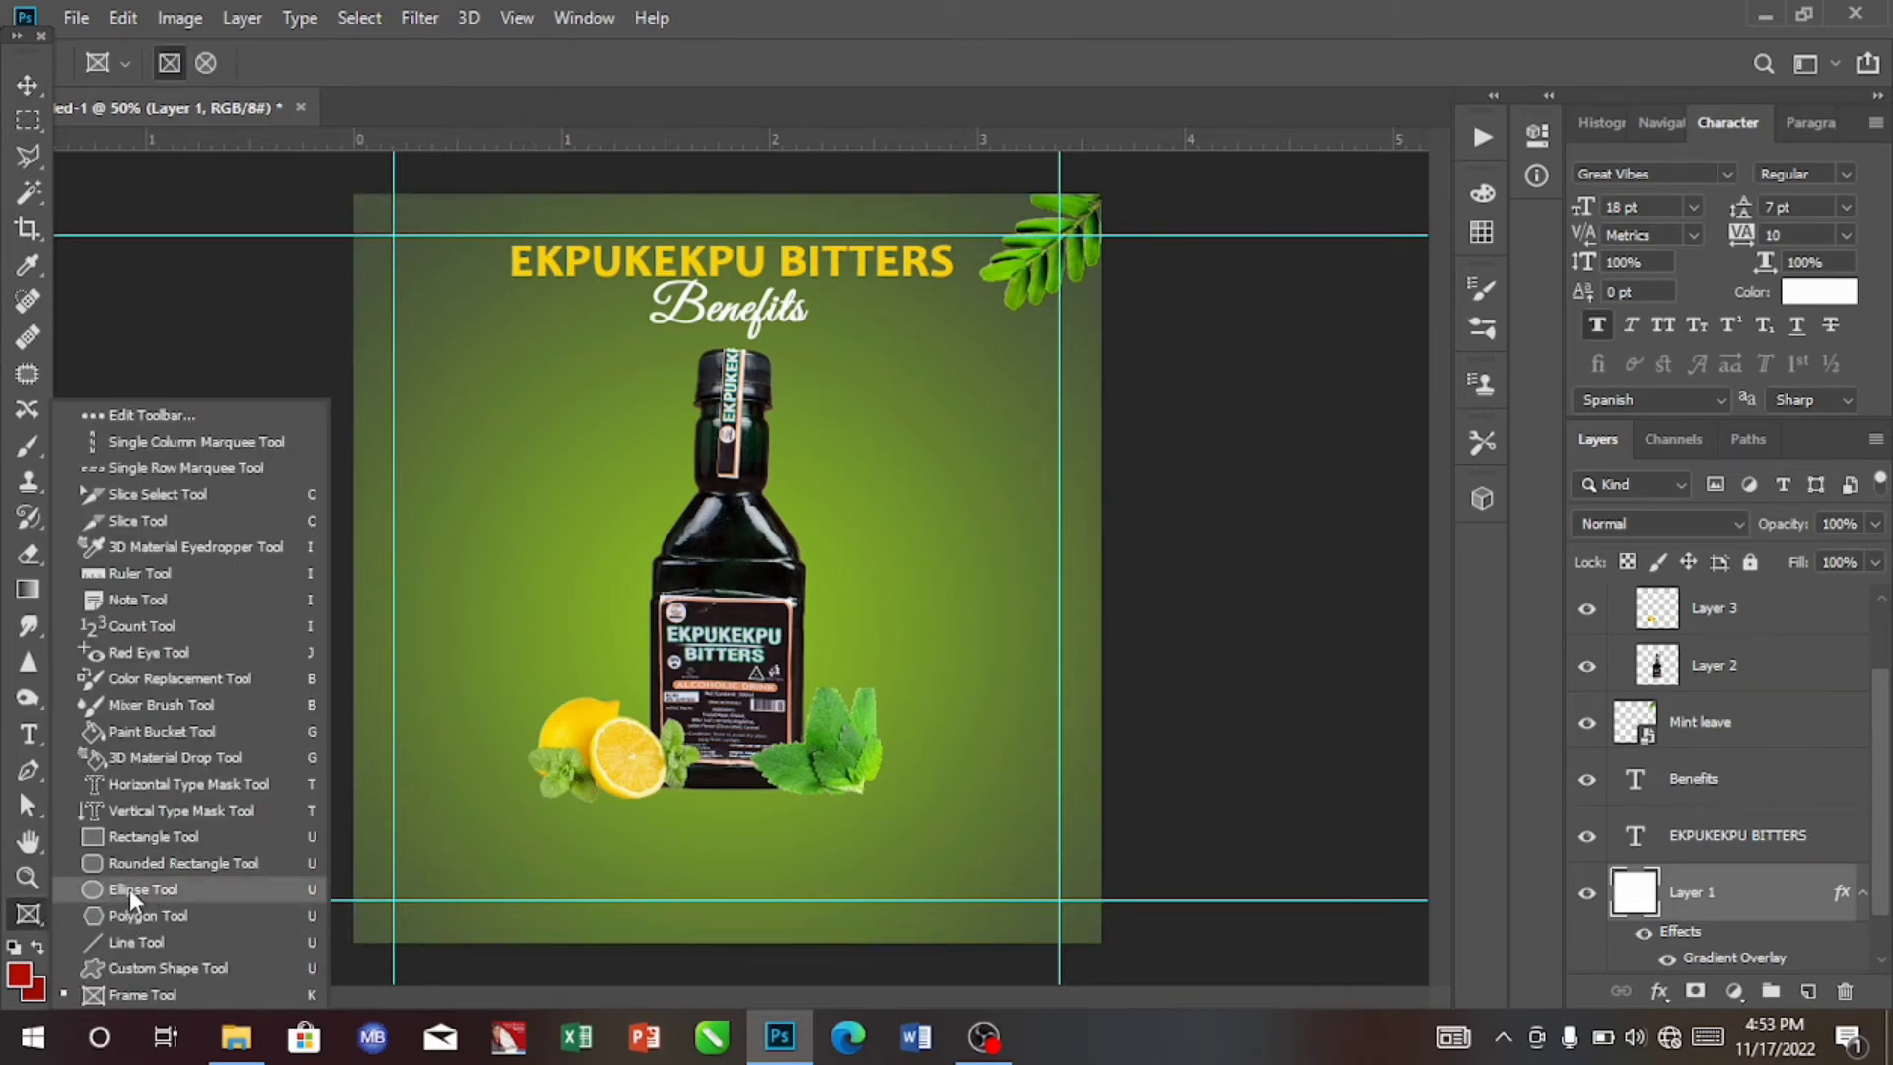
left_click(129, 889)
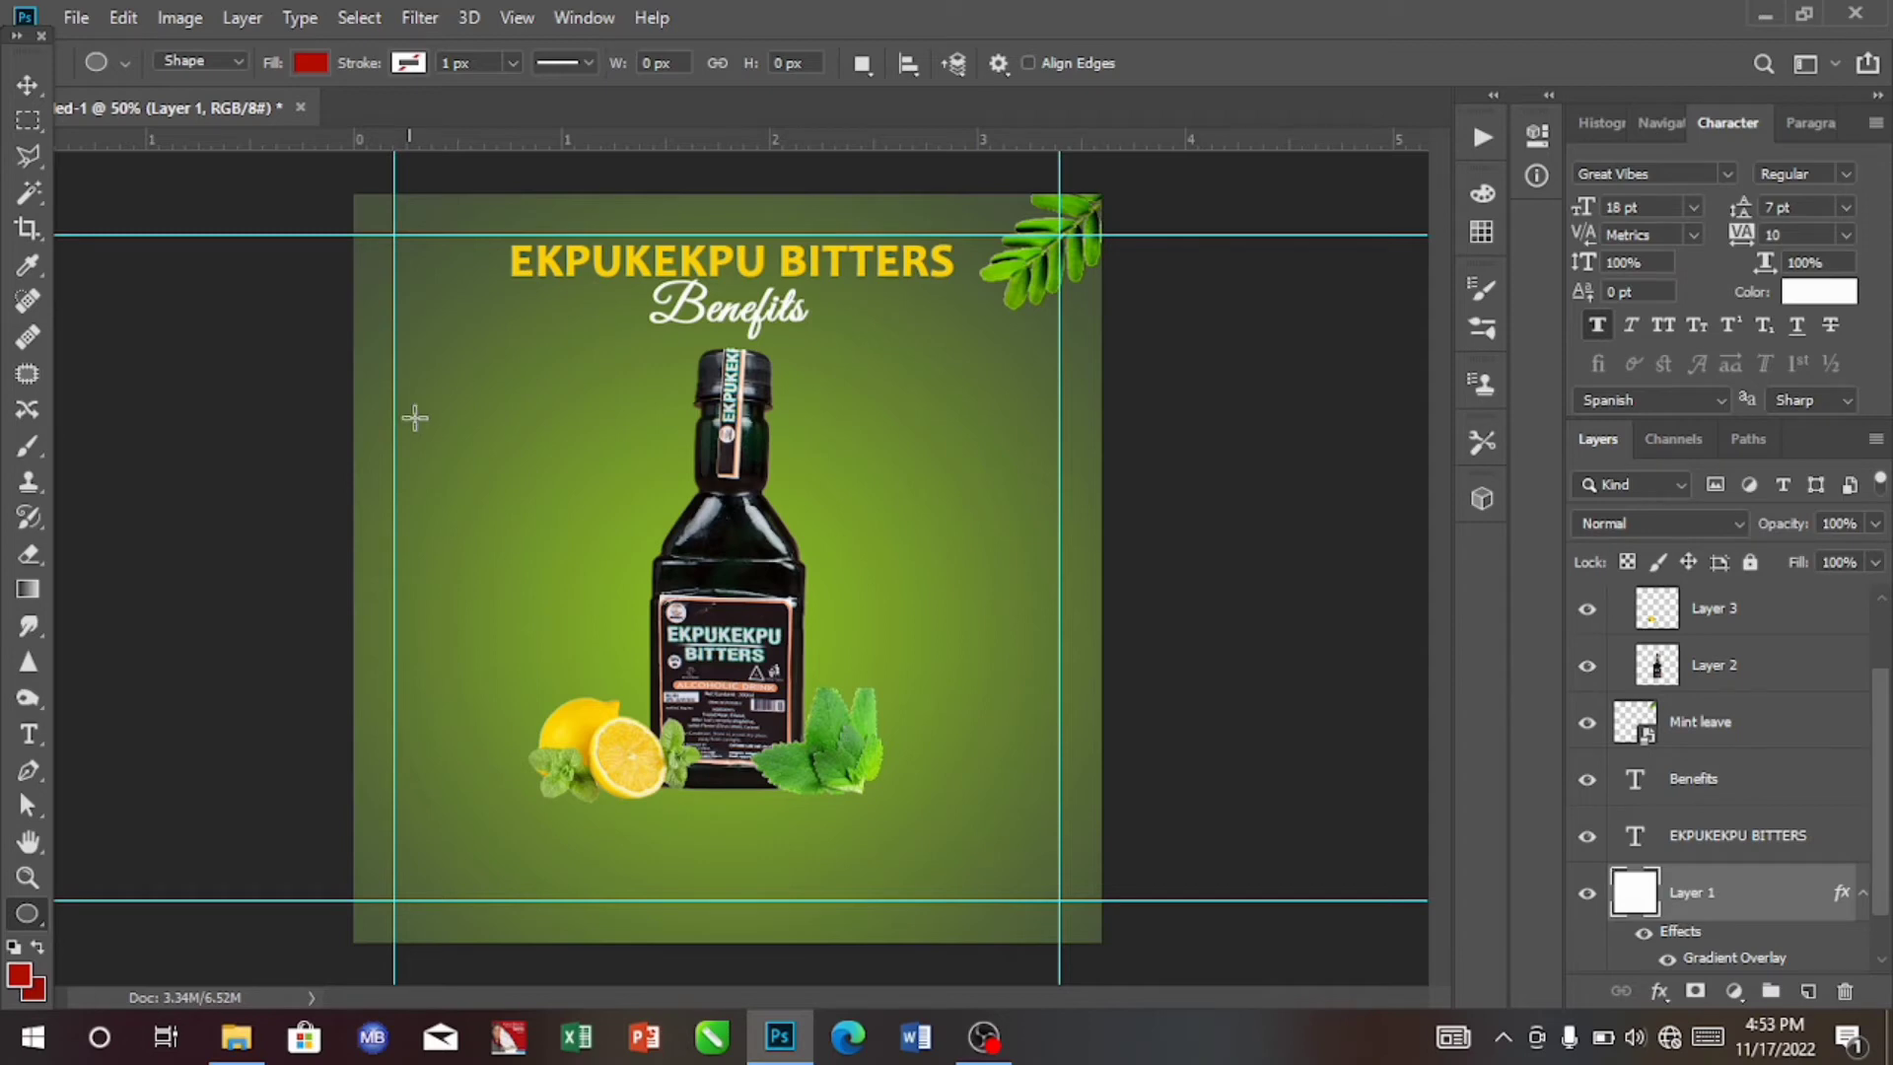
left_click_drag(409, 415, 540, 553)
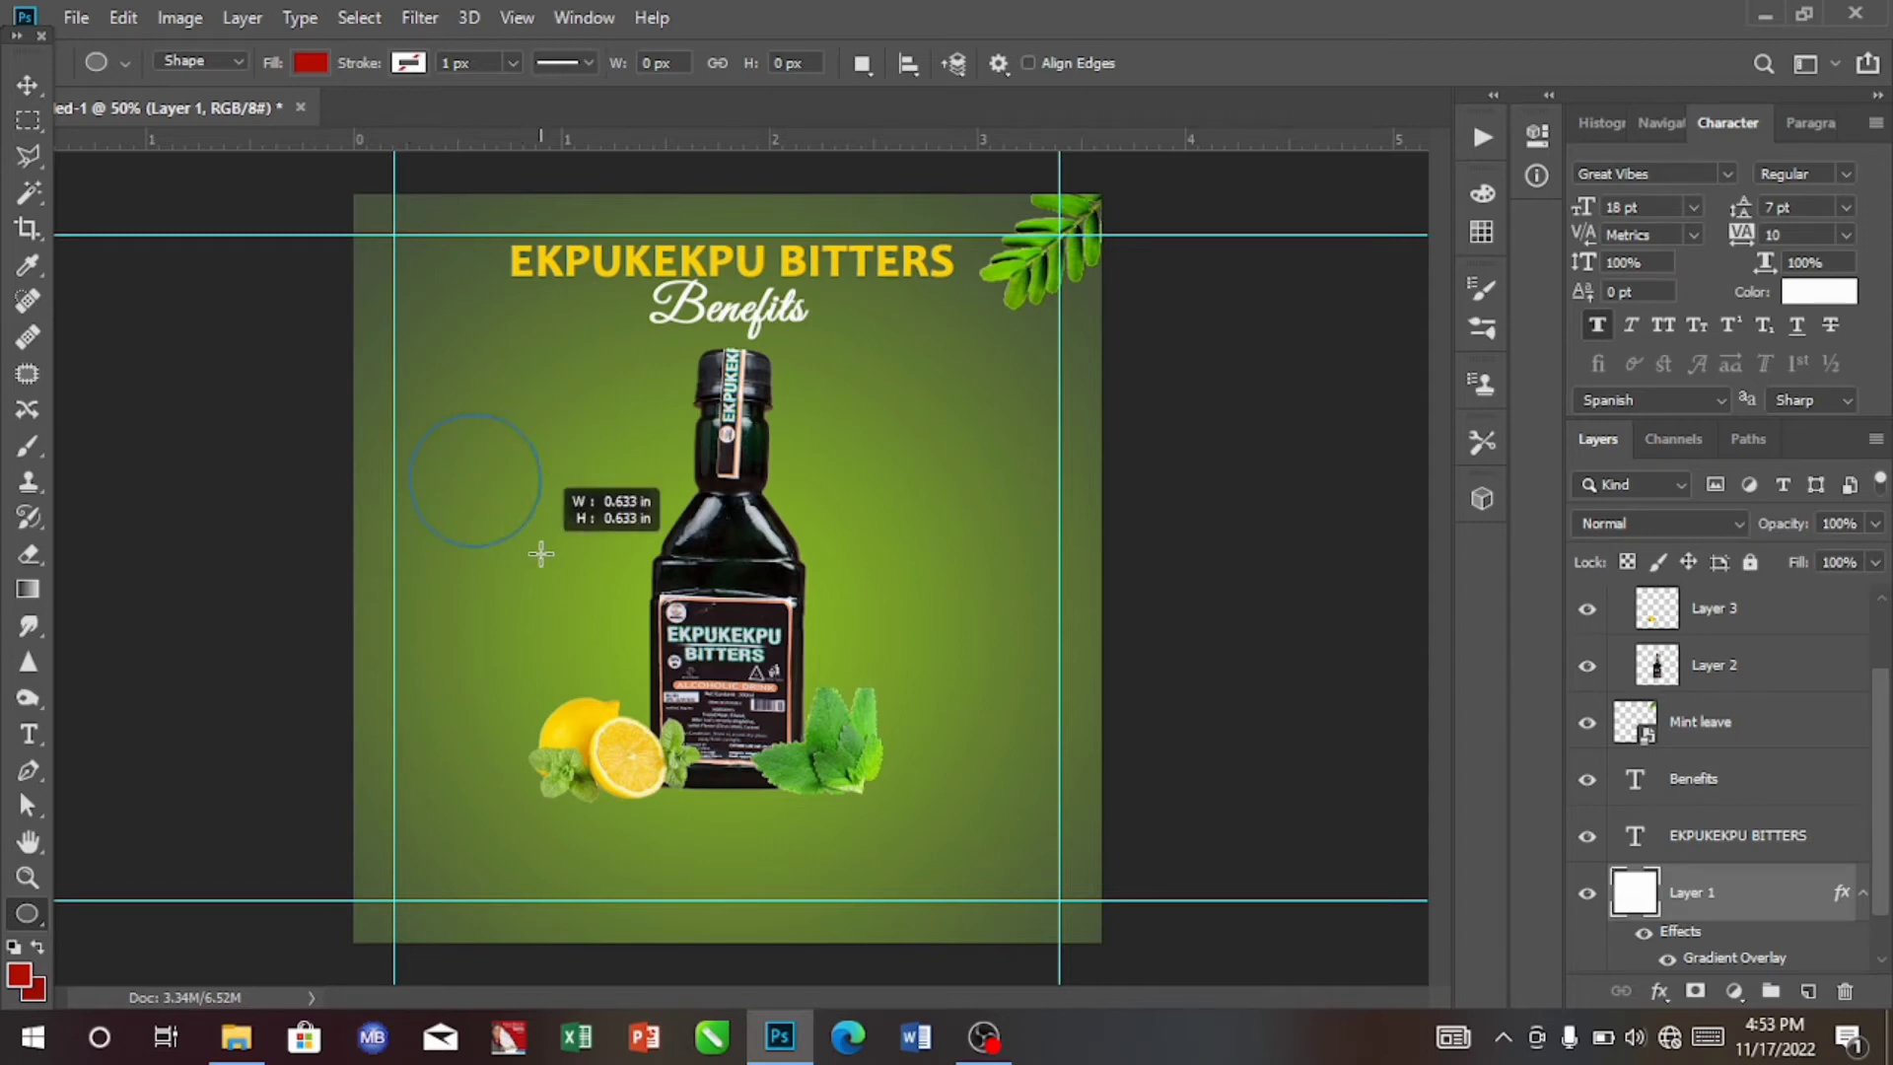
left_click_drag(541, 553, 630, 552)
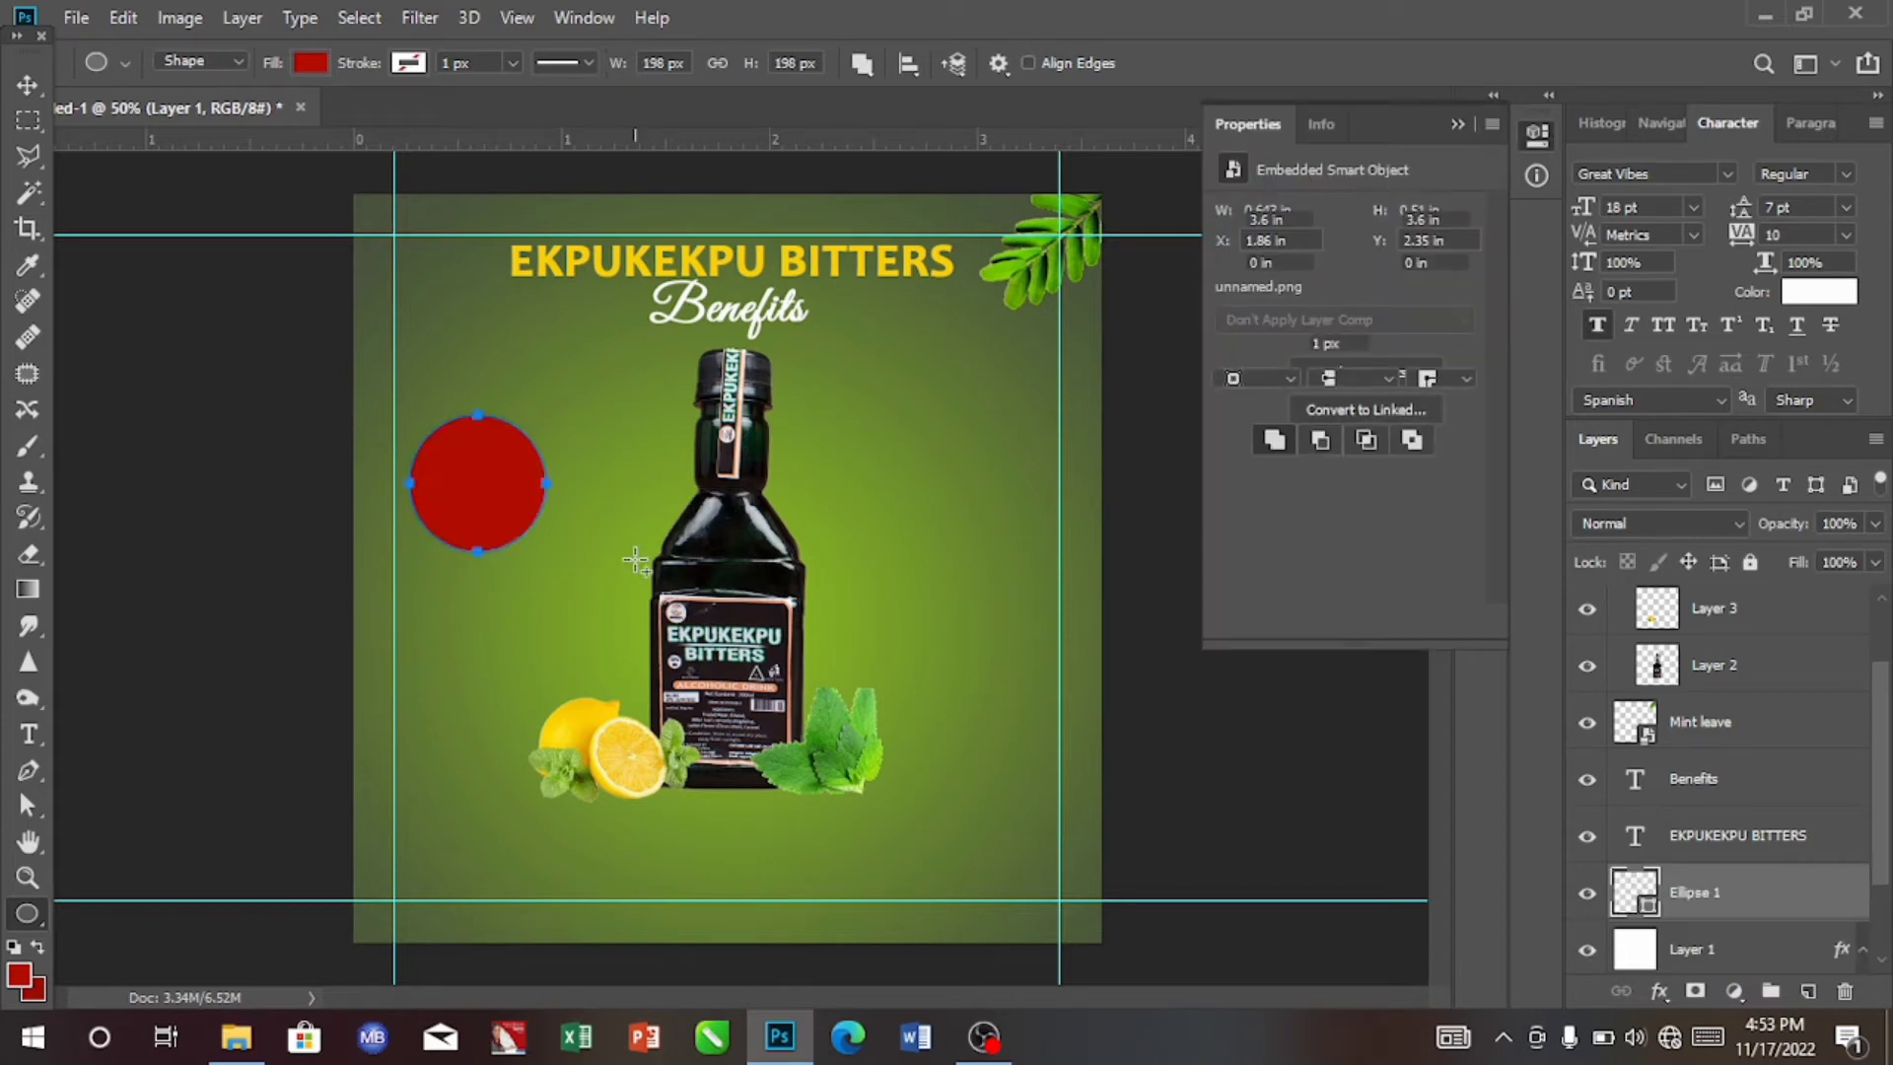
left_click(631, 553)
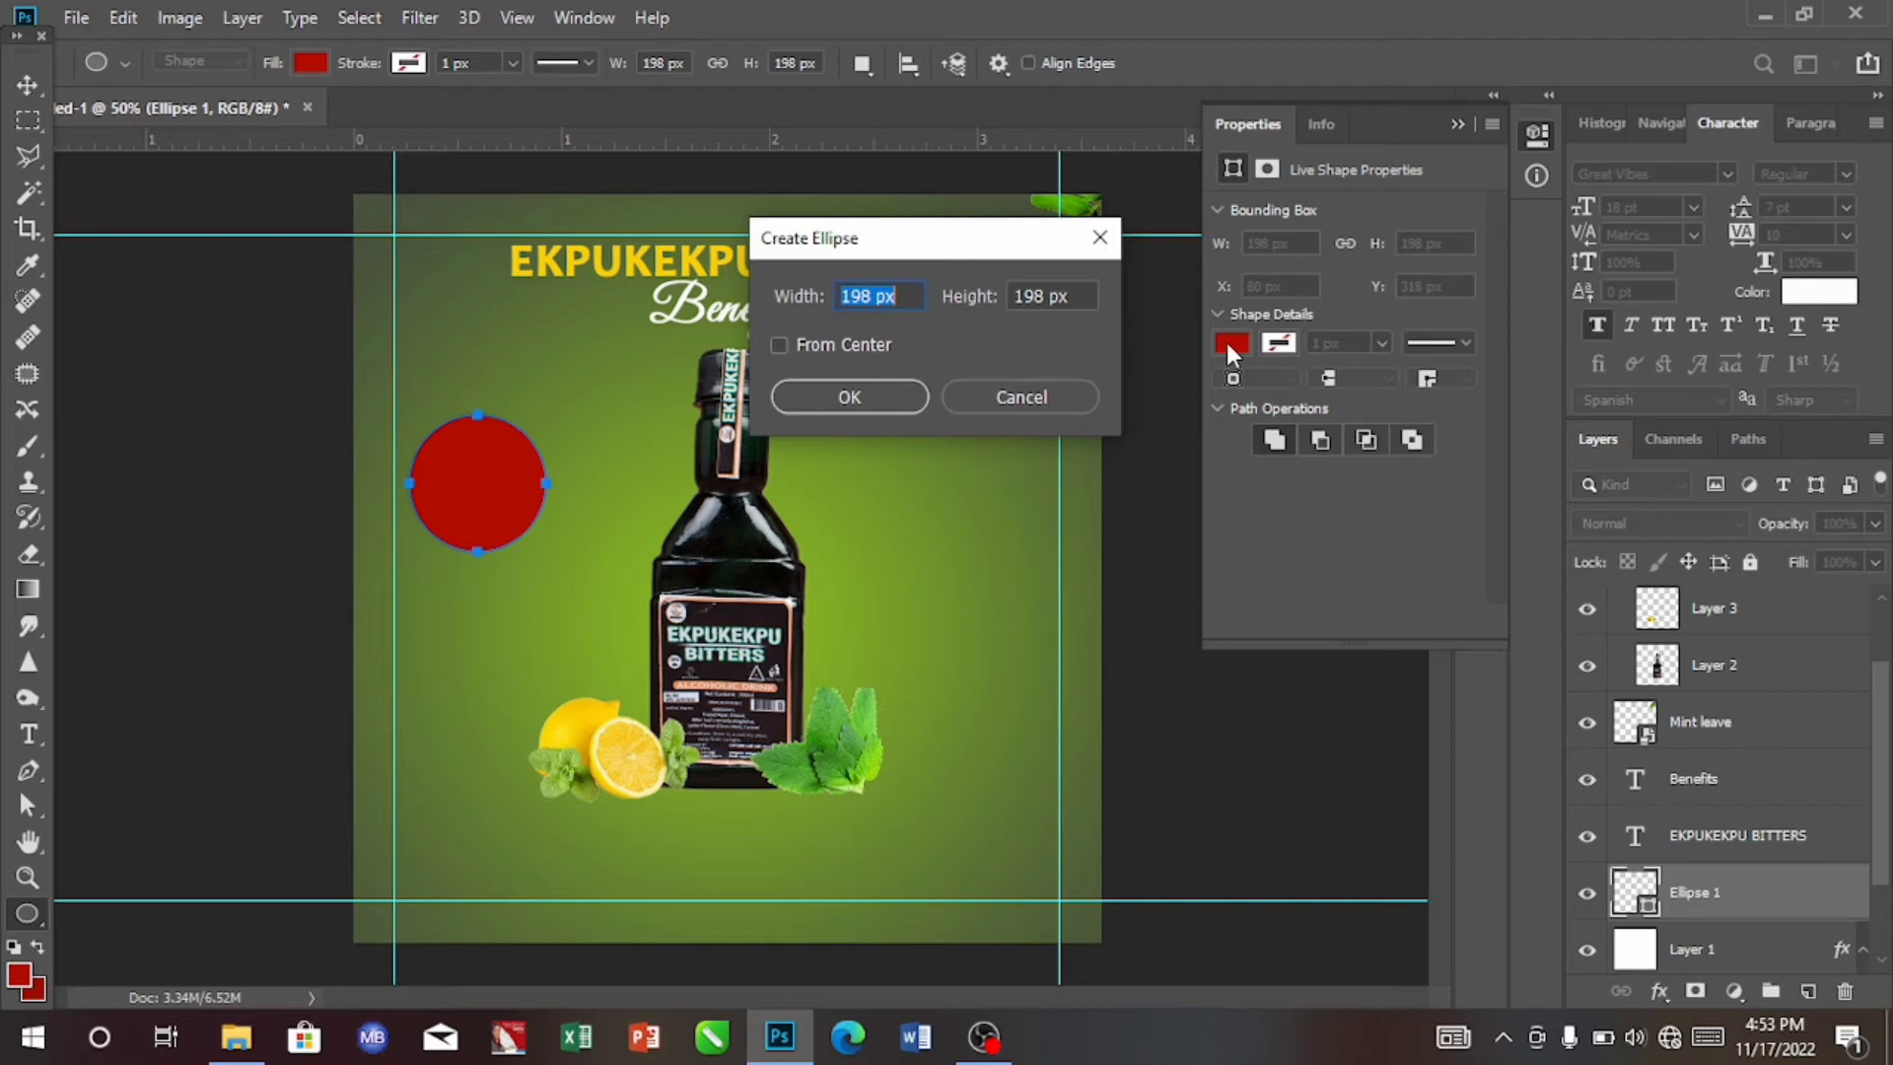
left_click(978, 403)
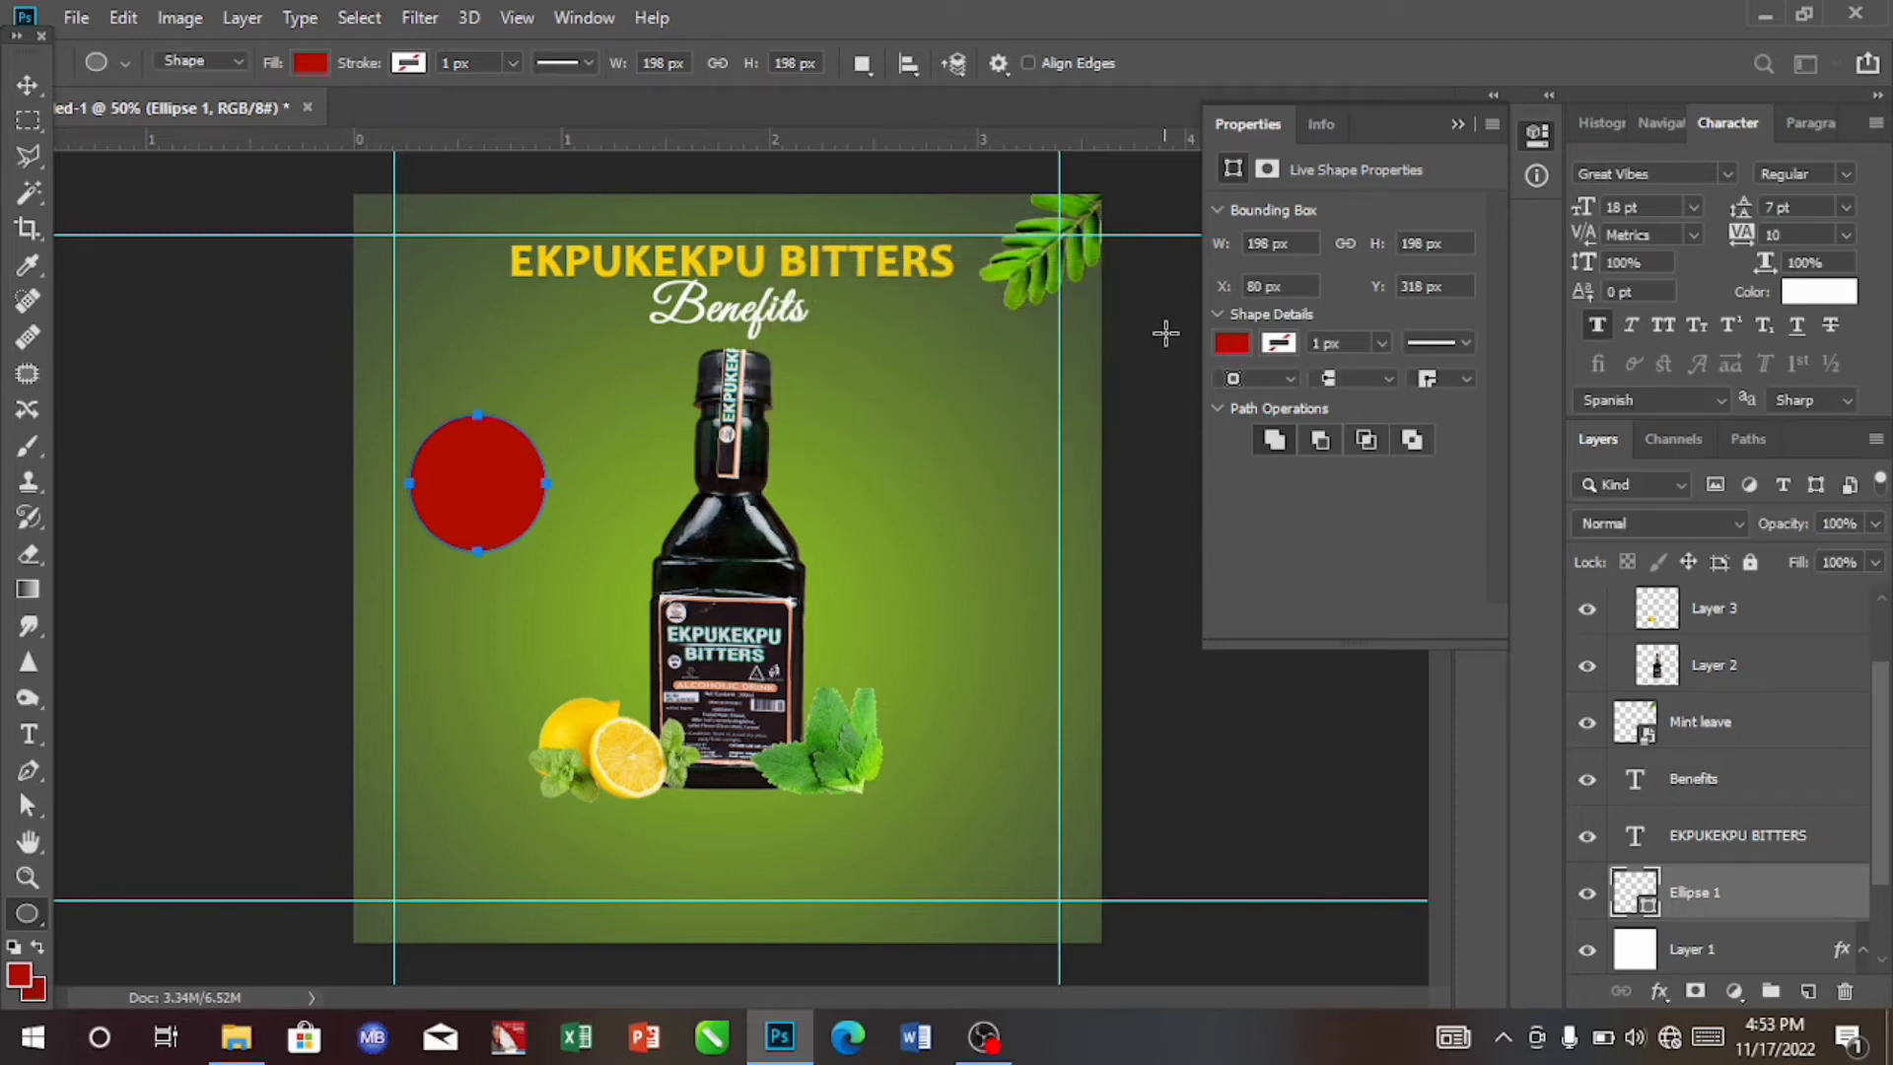
Set the circle's fill to the solid dark green colour 3e4e31.
left_click(1229, 342)
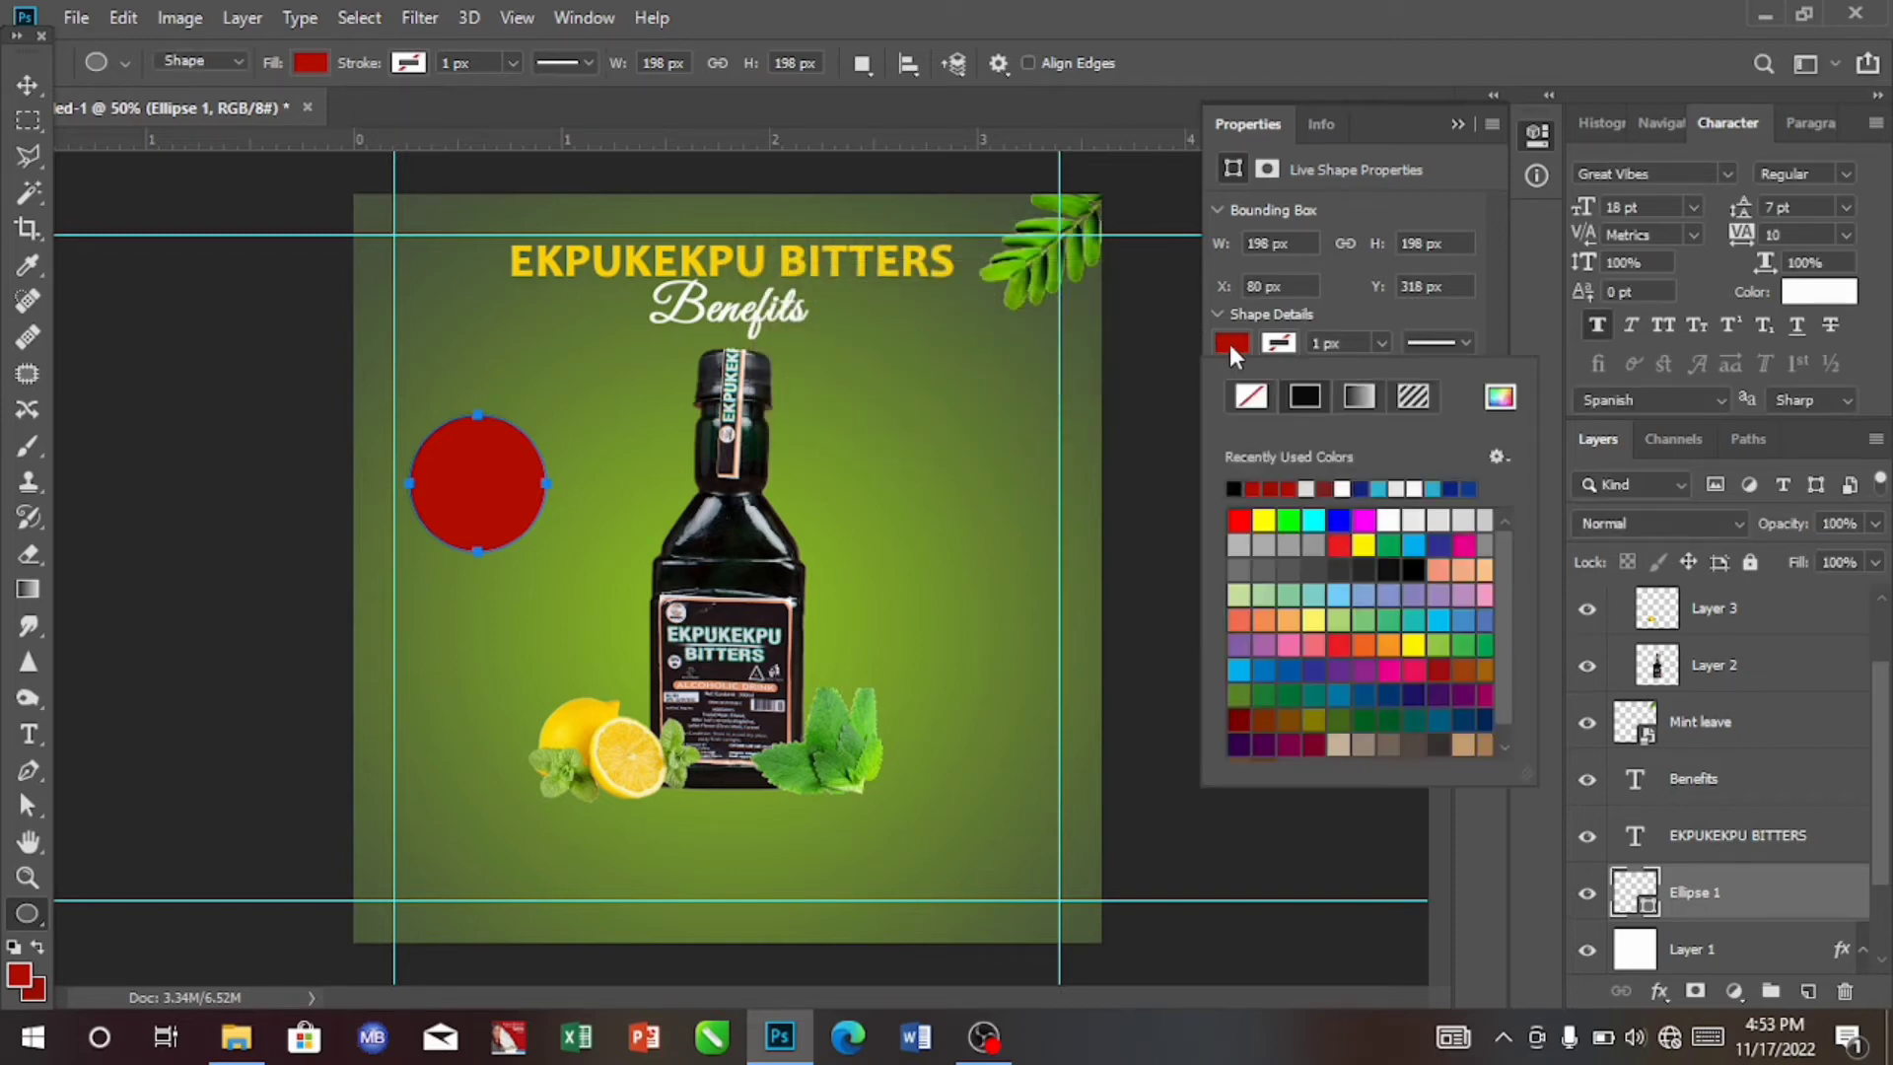
left_click(1500, 397)
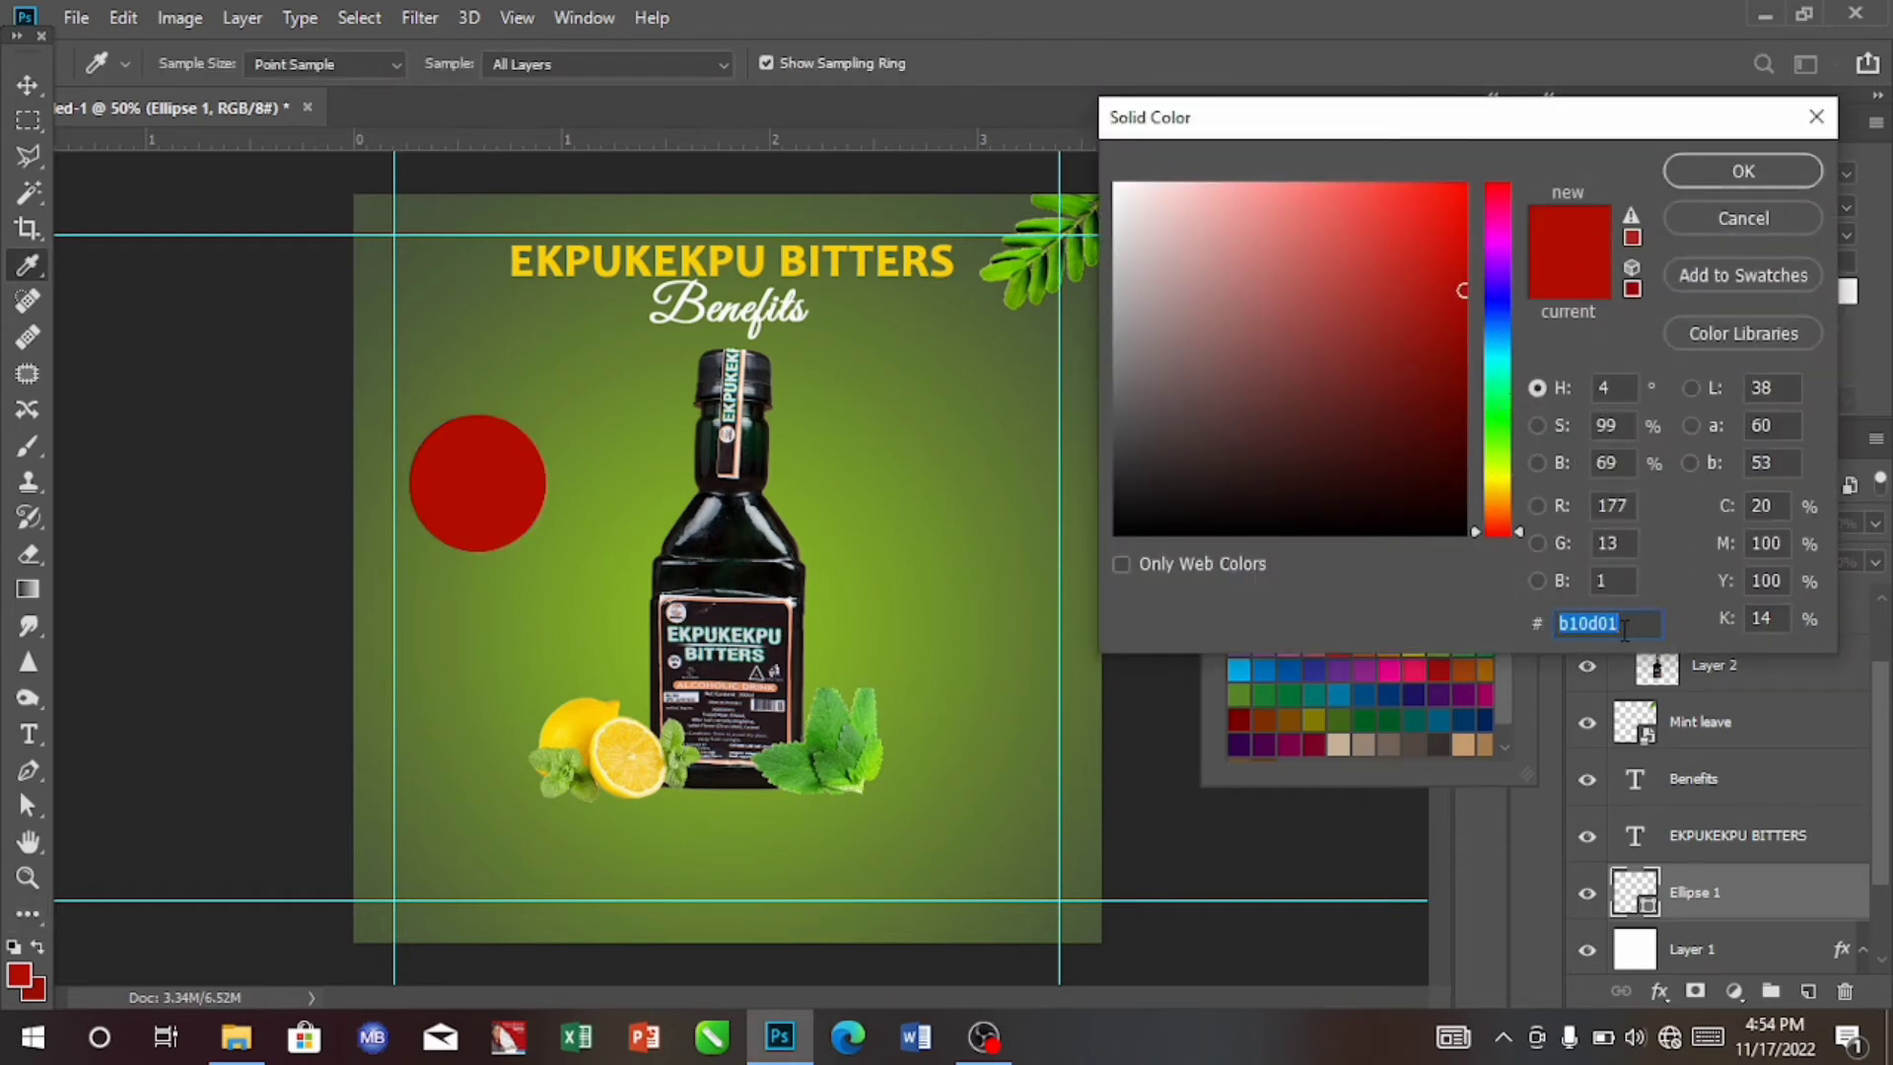
key("BackSpace")
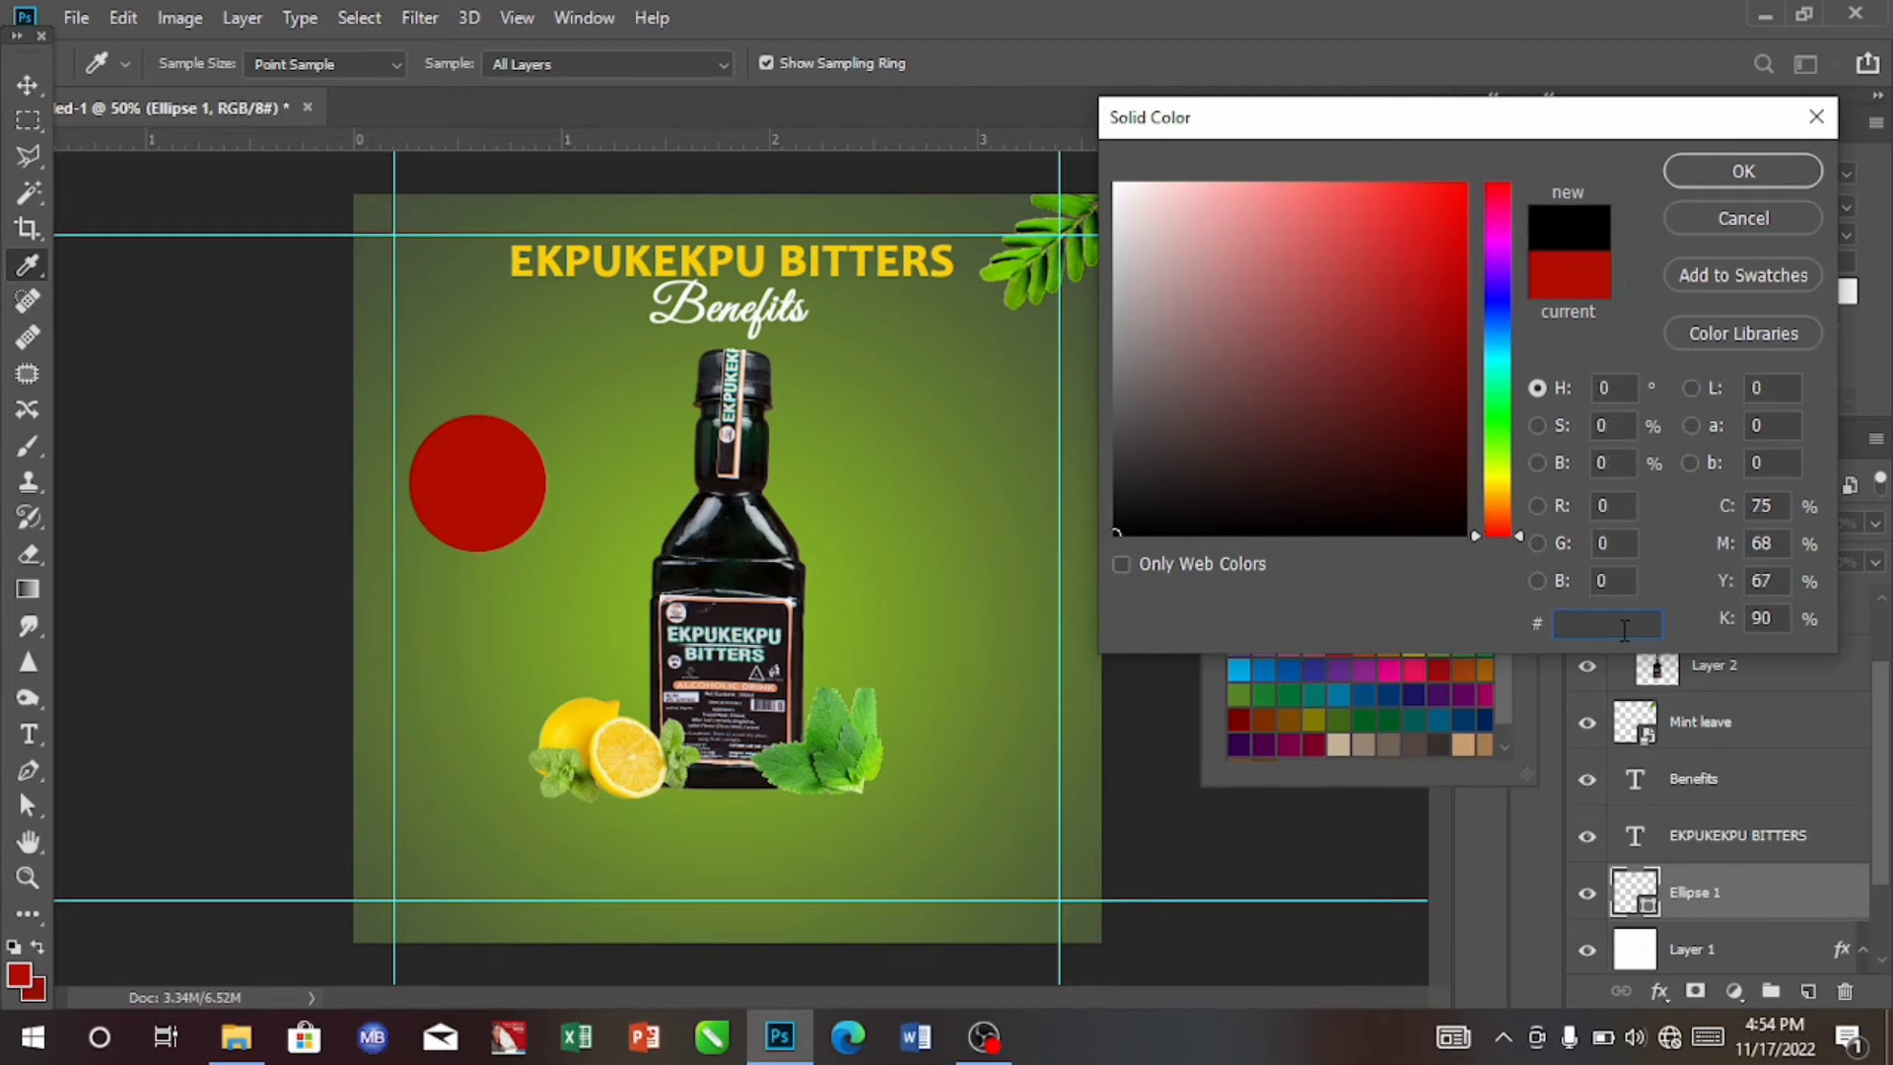
left_click(1490, 442)
left_click(1448, 450)
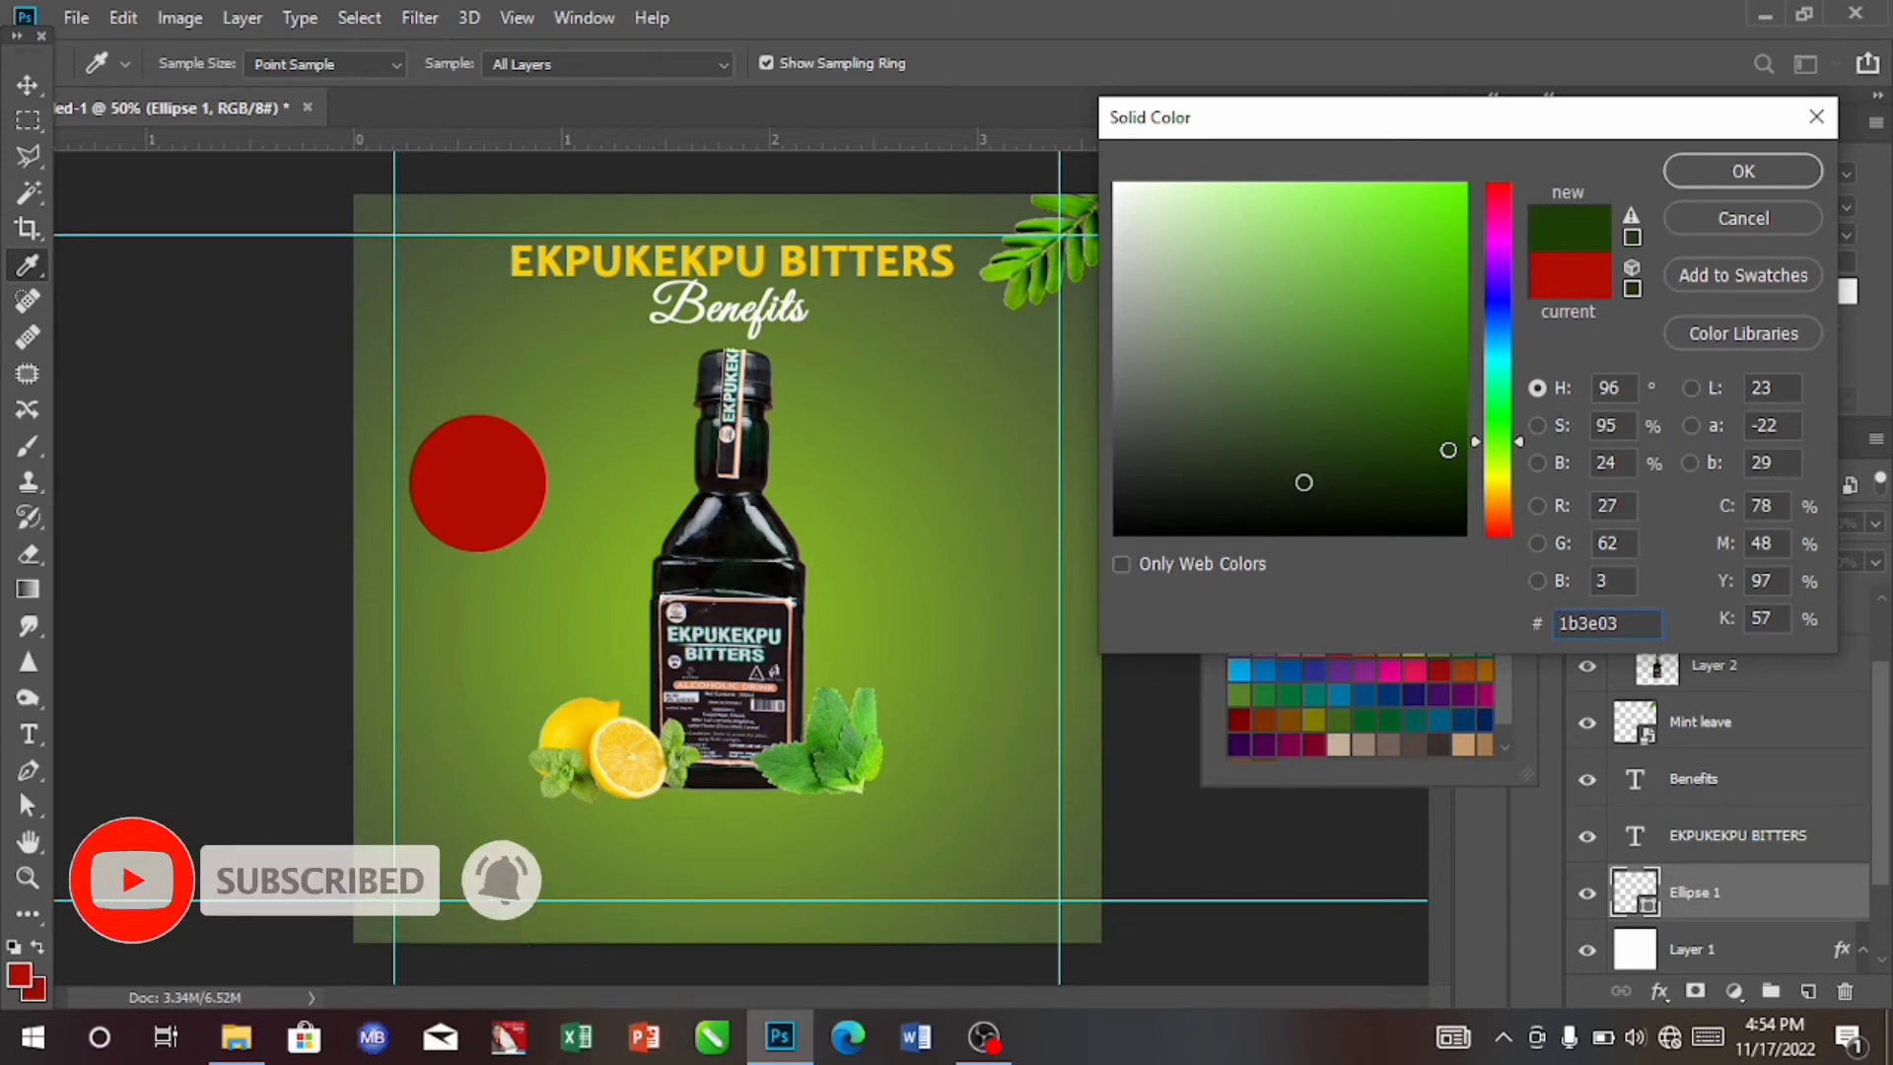
left_click(1406, 450)
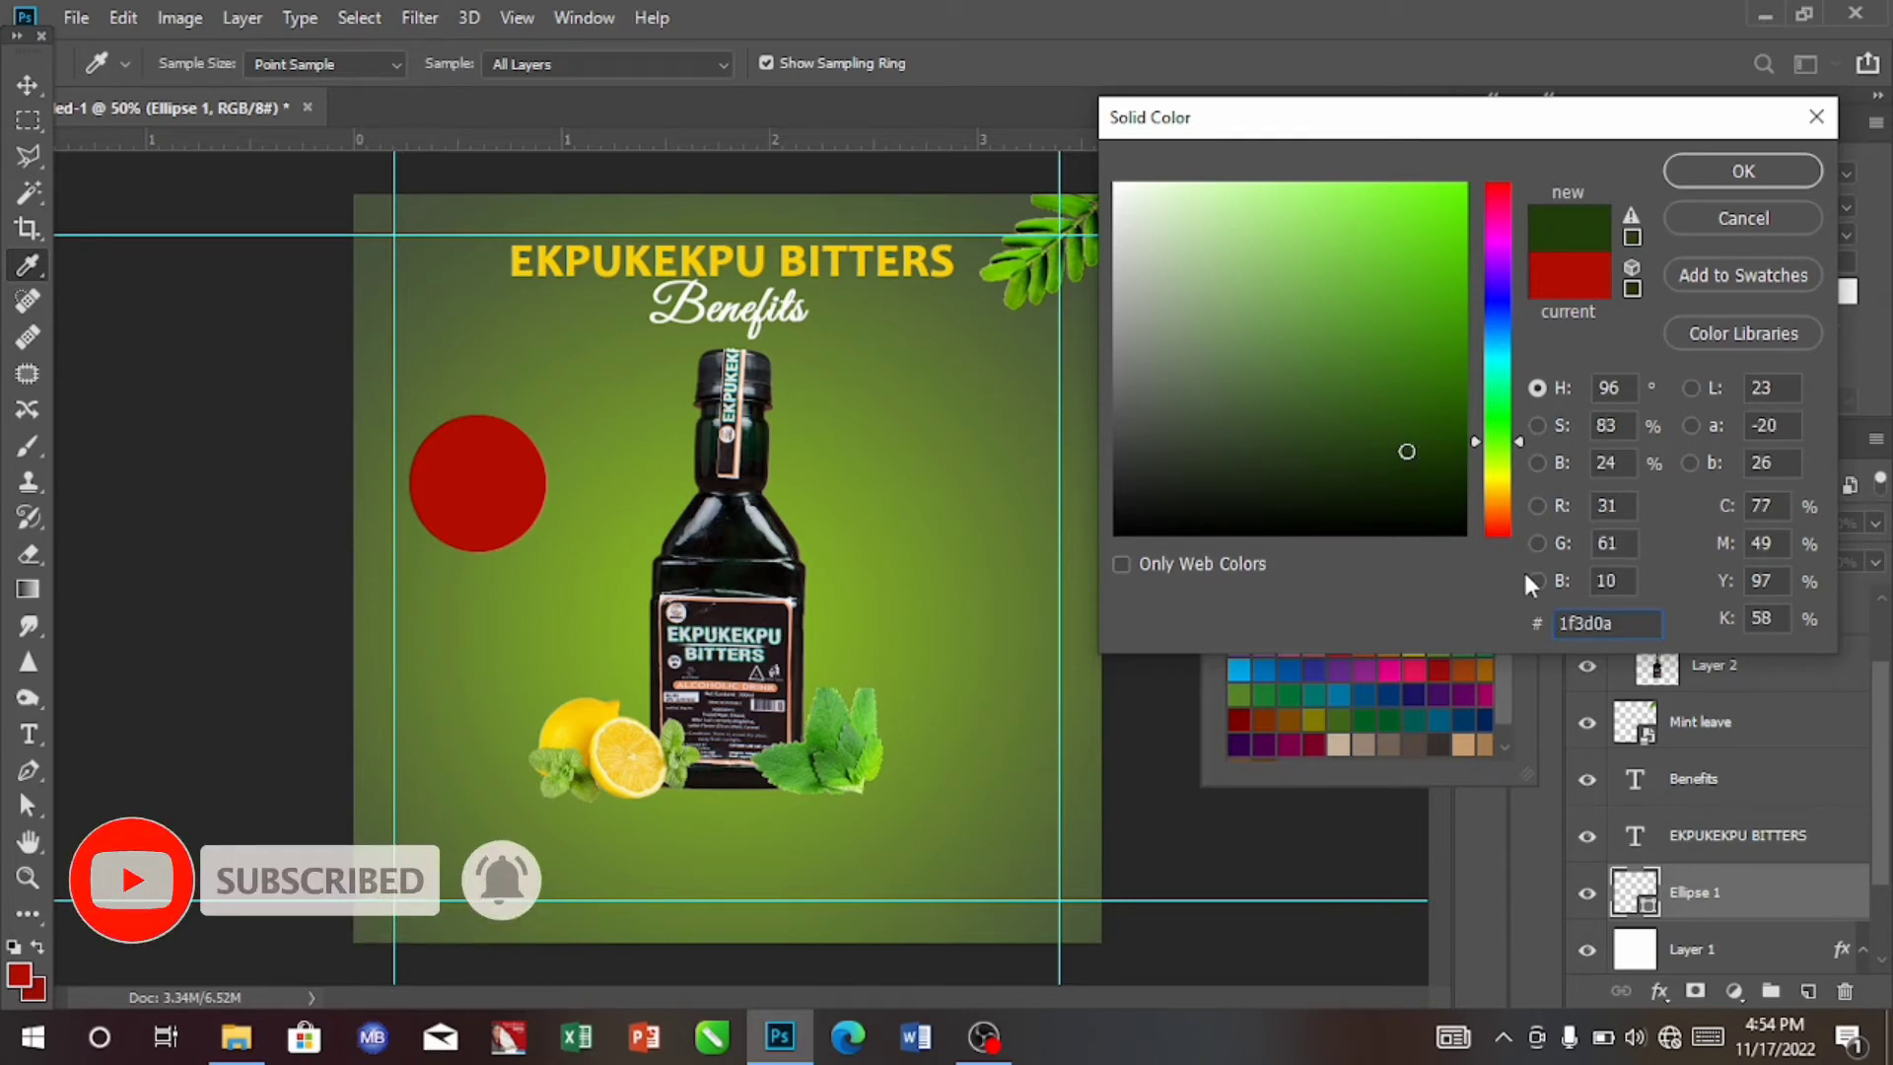
left_click(1627, 631)
key("BackSpace")
key("BackSpace")
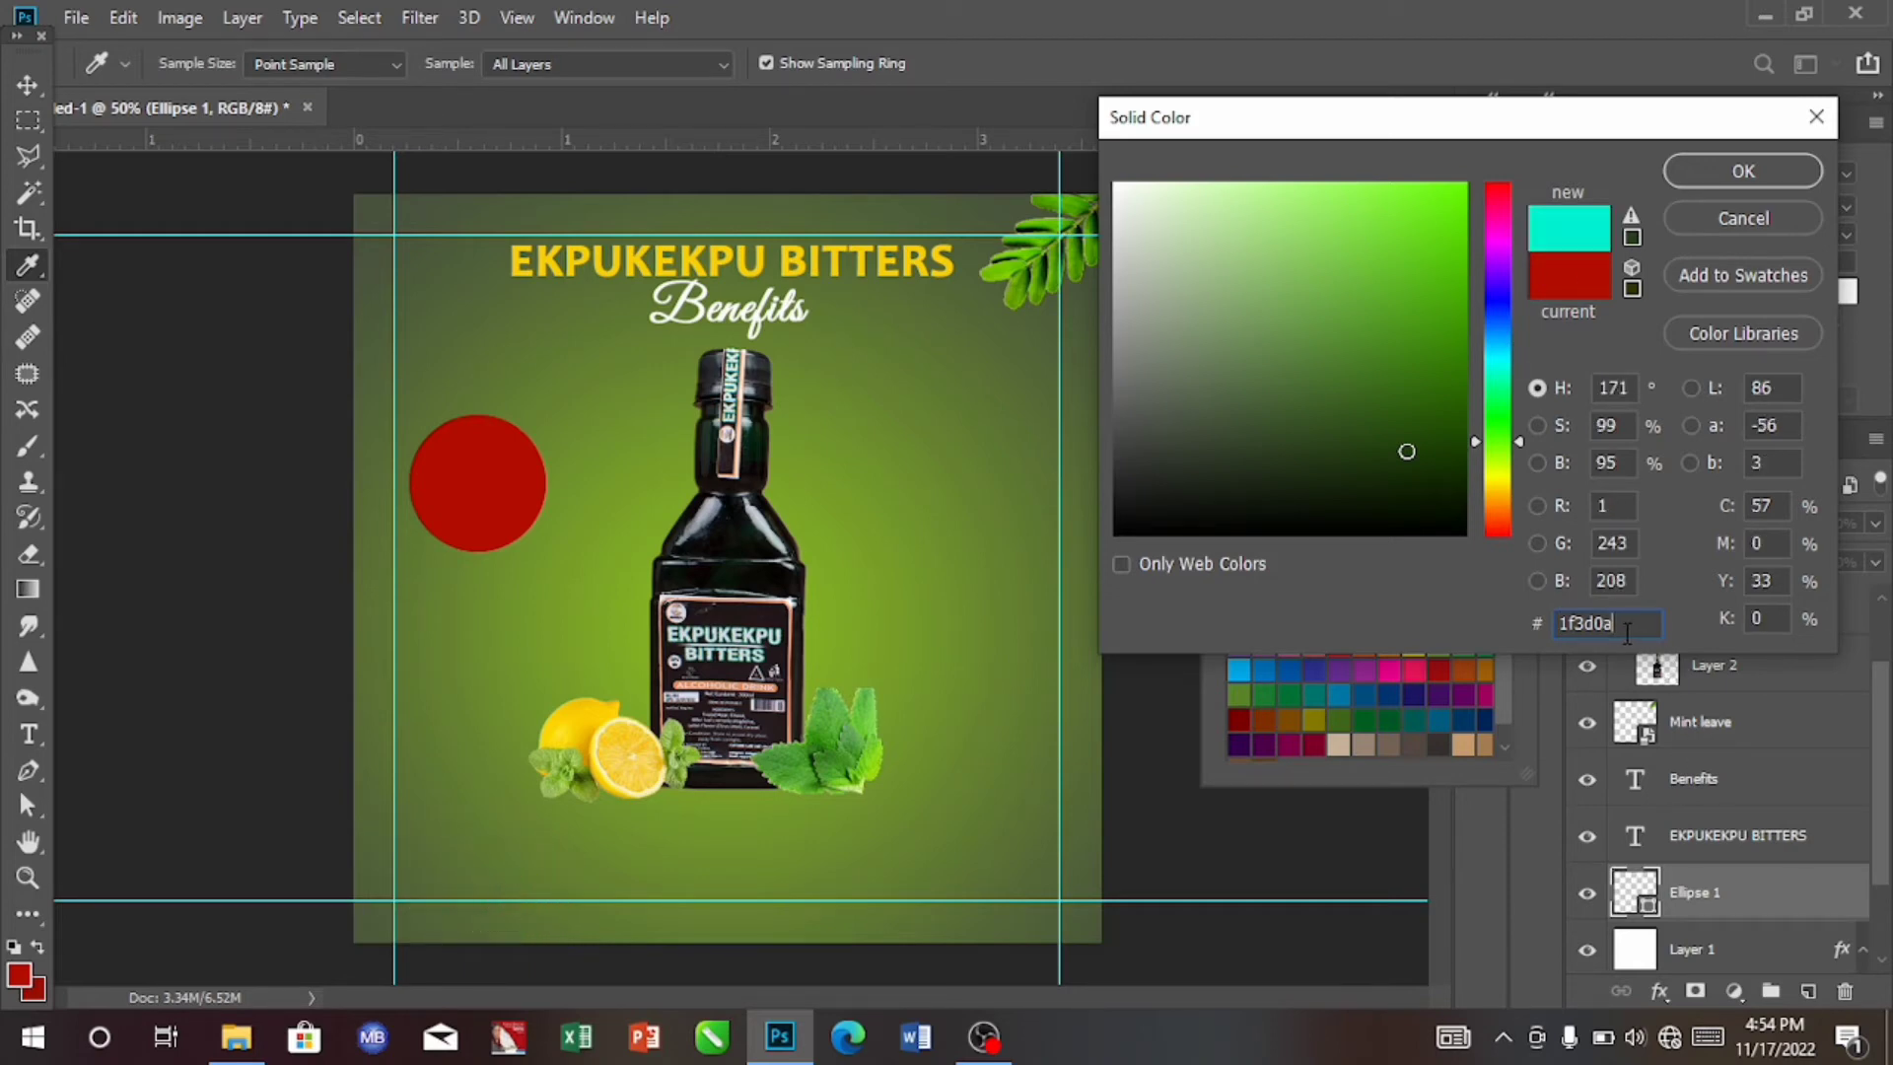
key("BackSpace")
key("BackSpace")
key("BackSpace")
key("BackSpace")
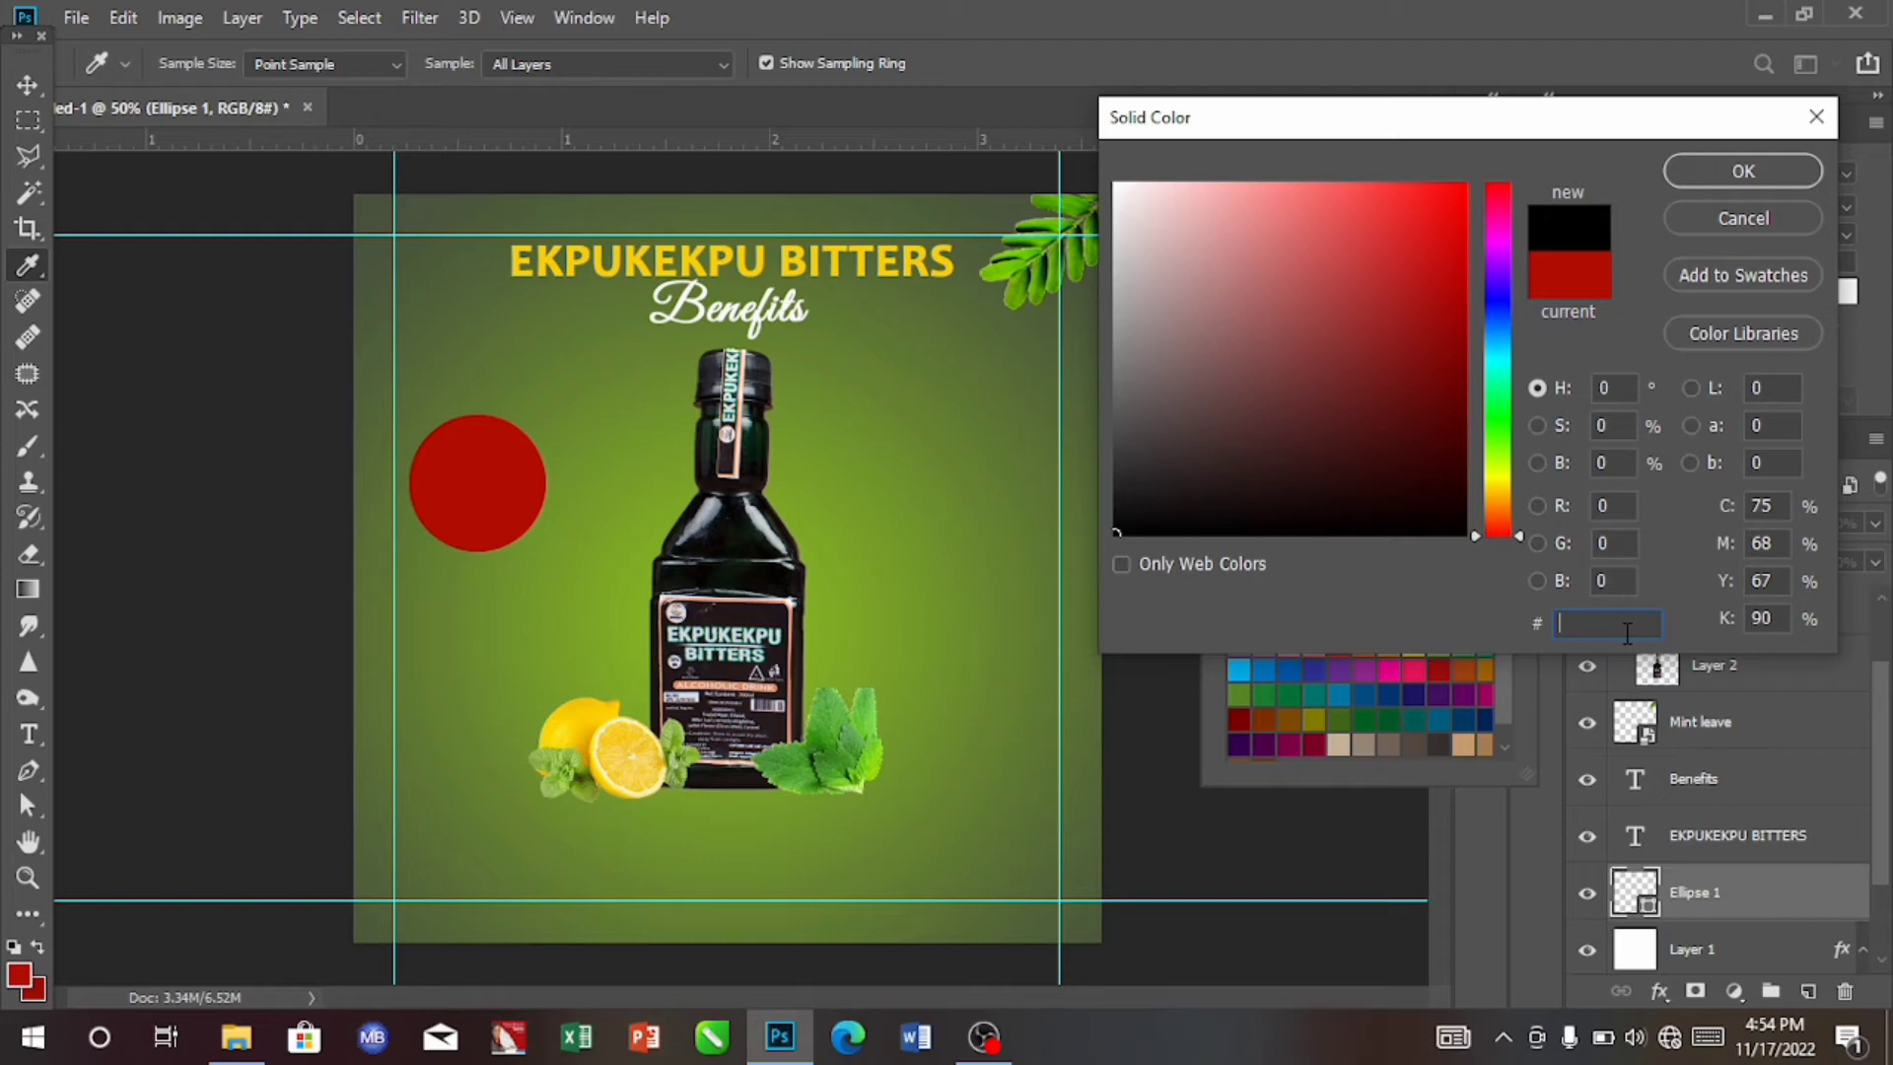
type("3")
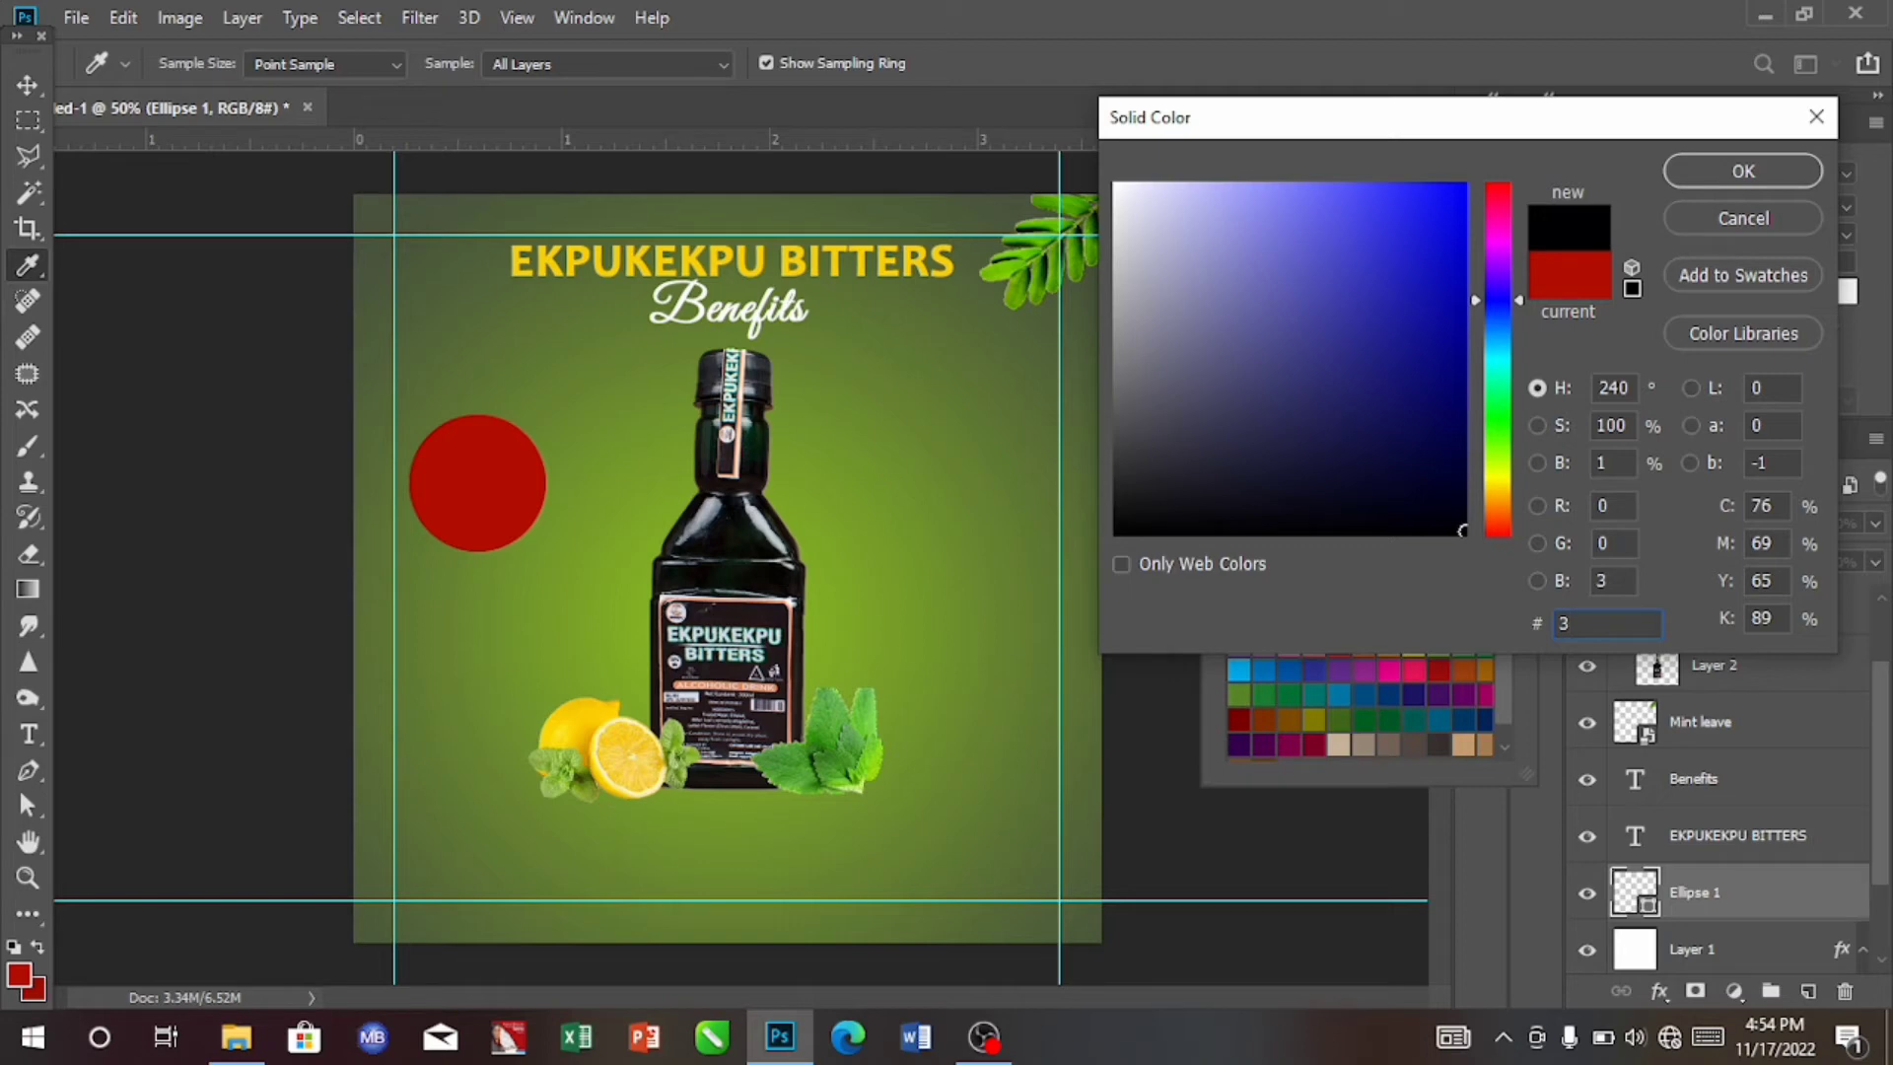
type("e")
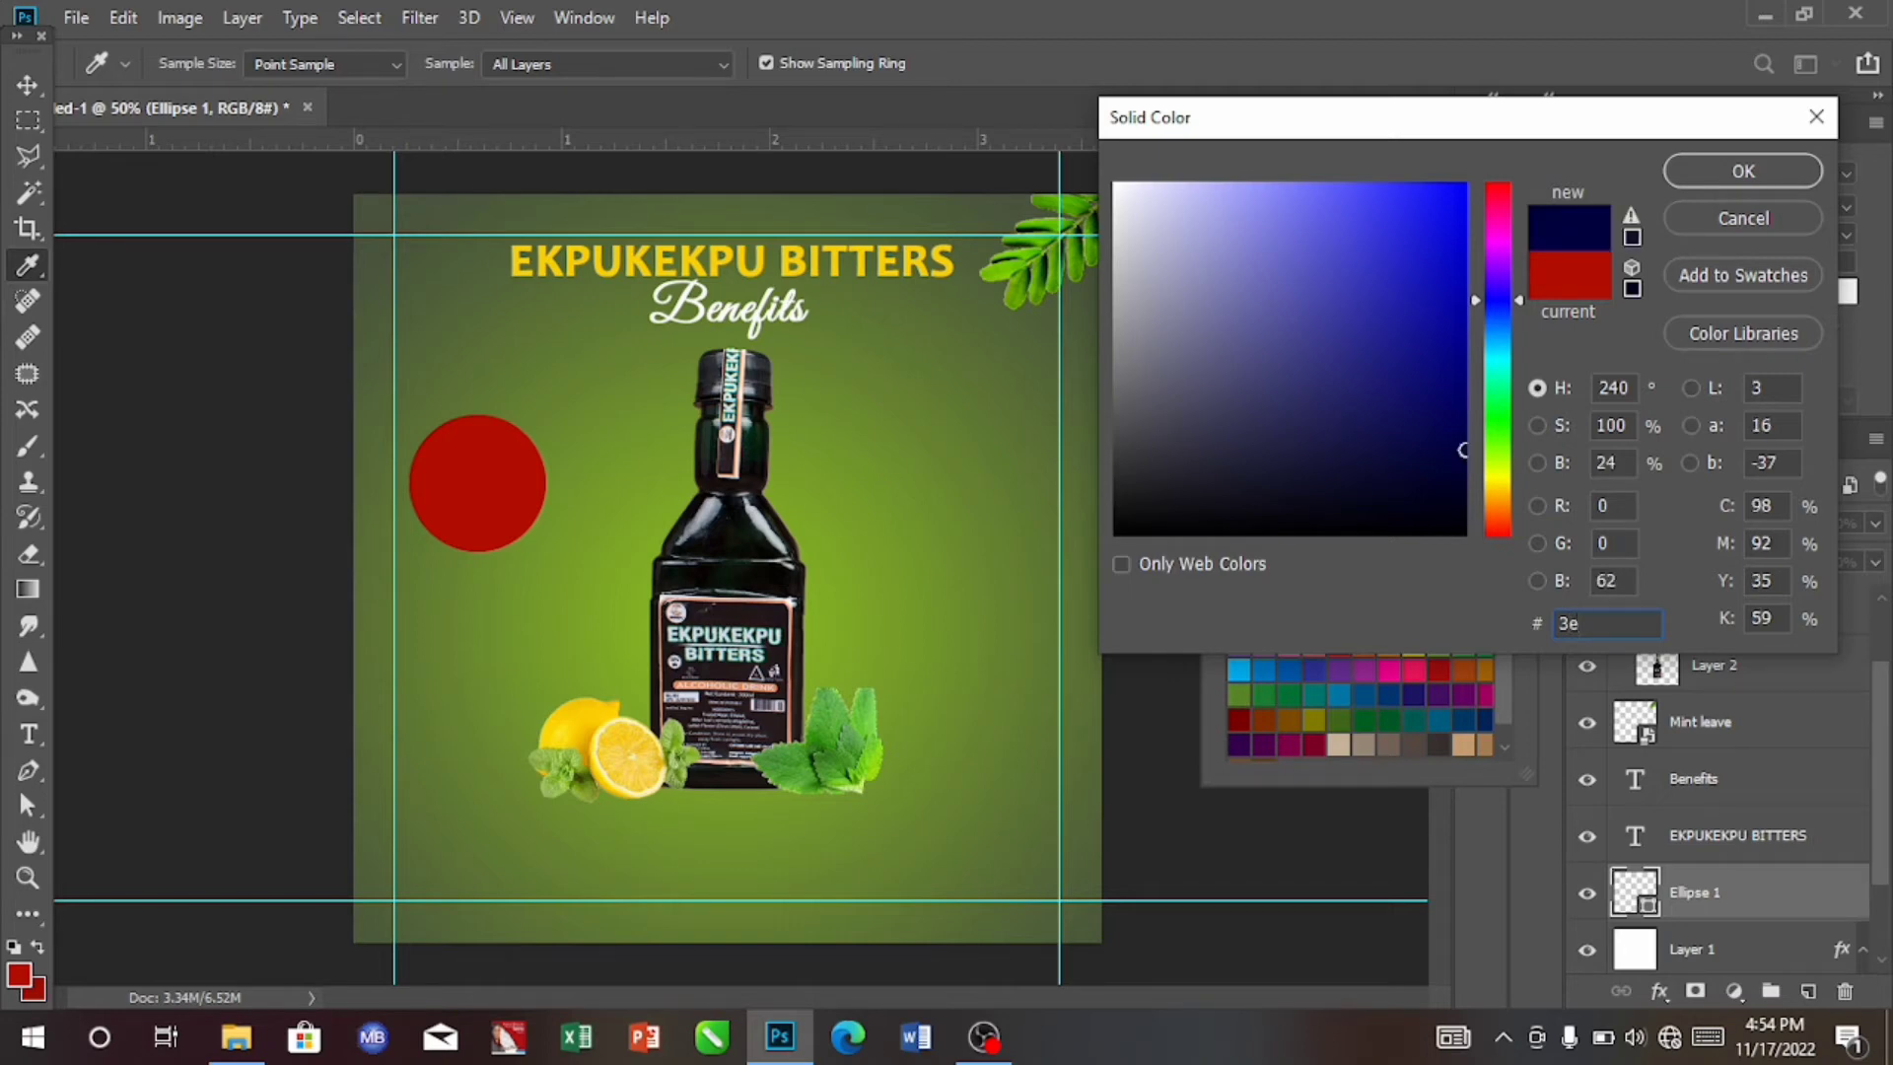
type("4e")
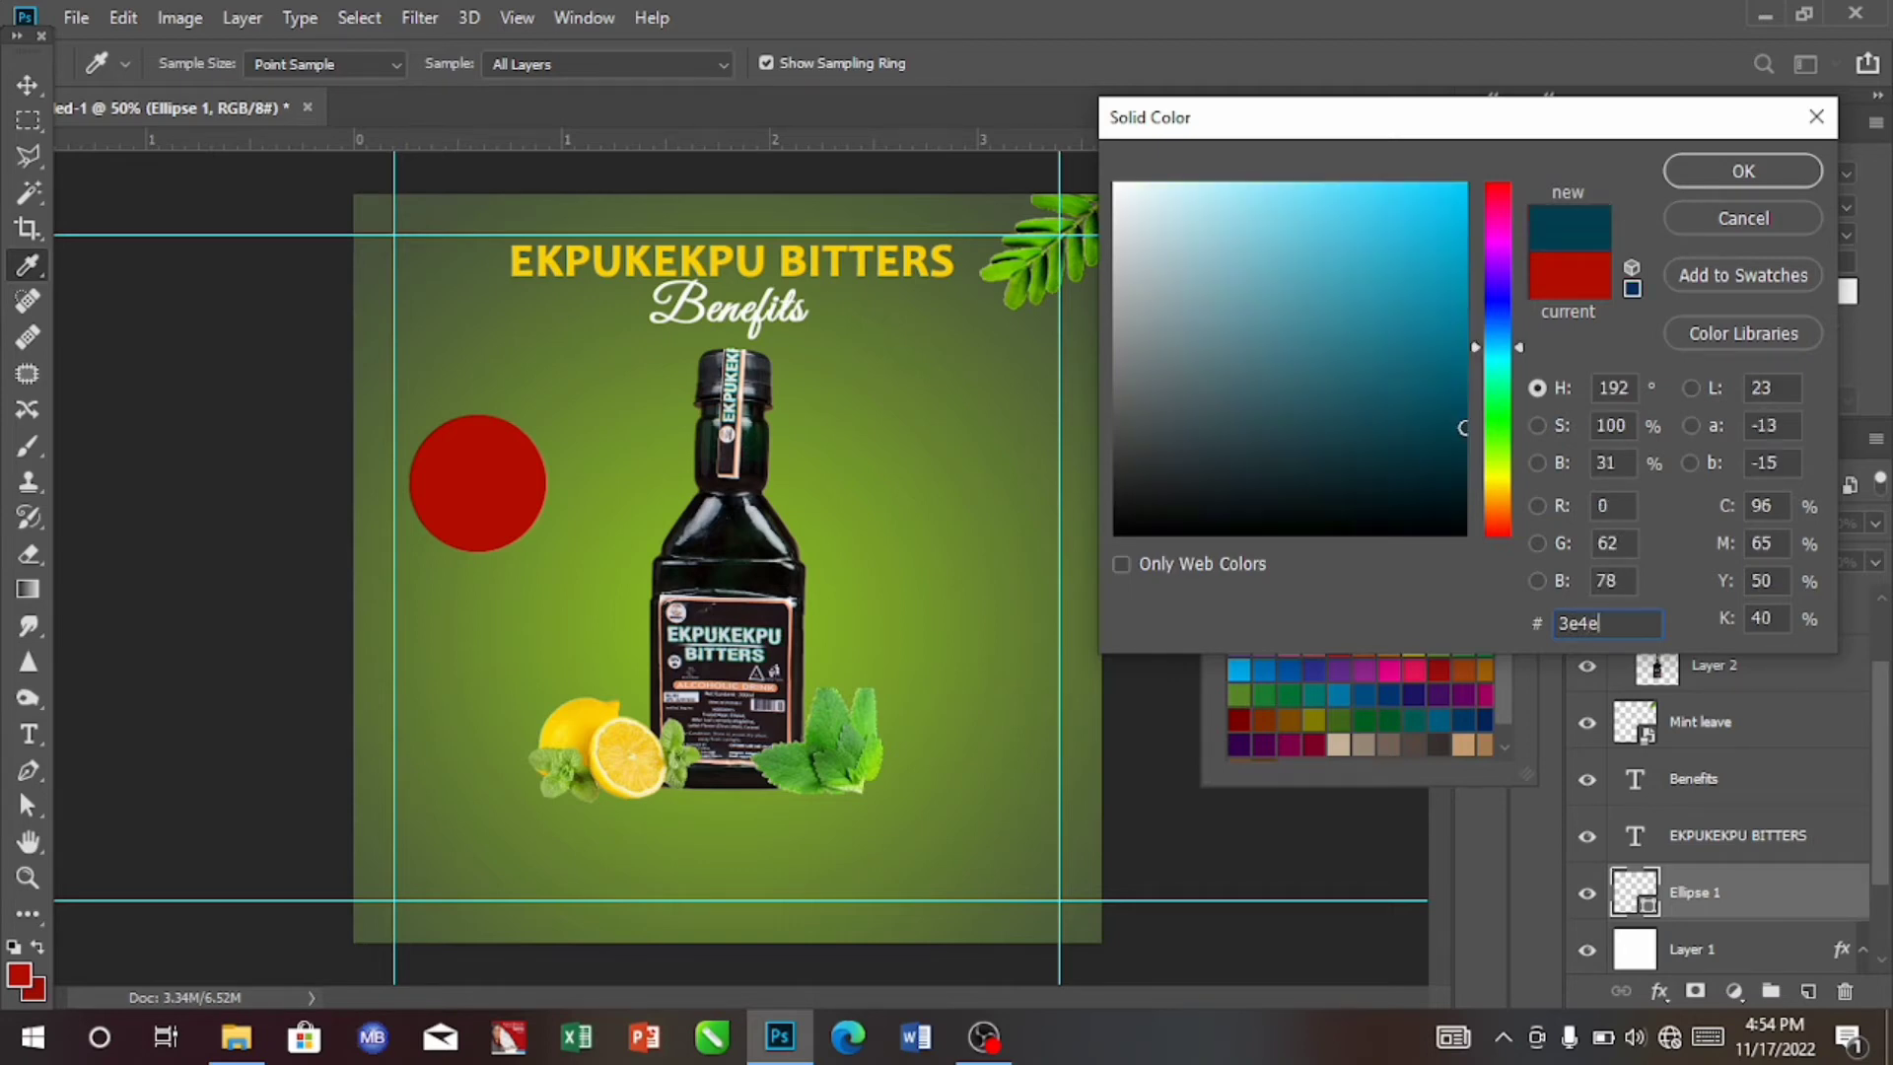
type("31")
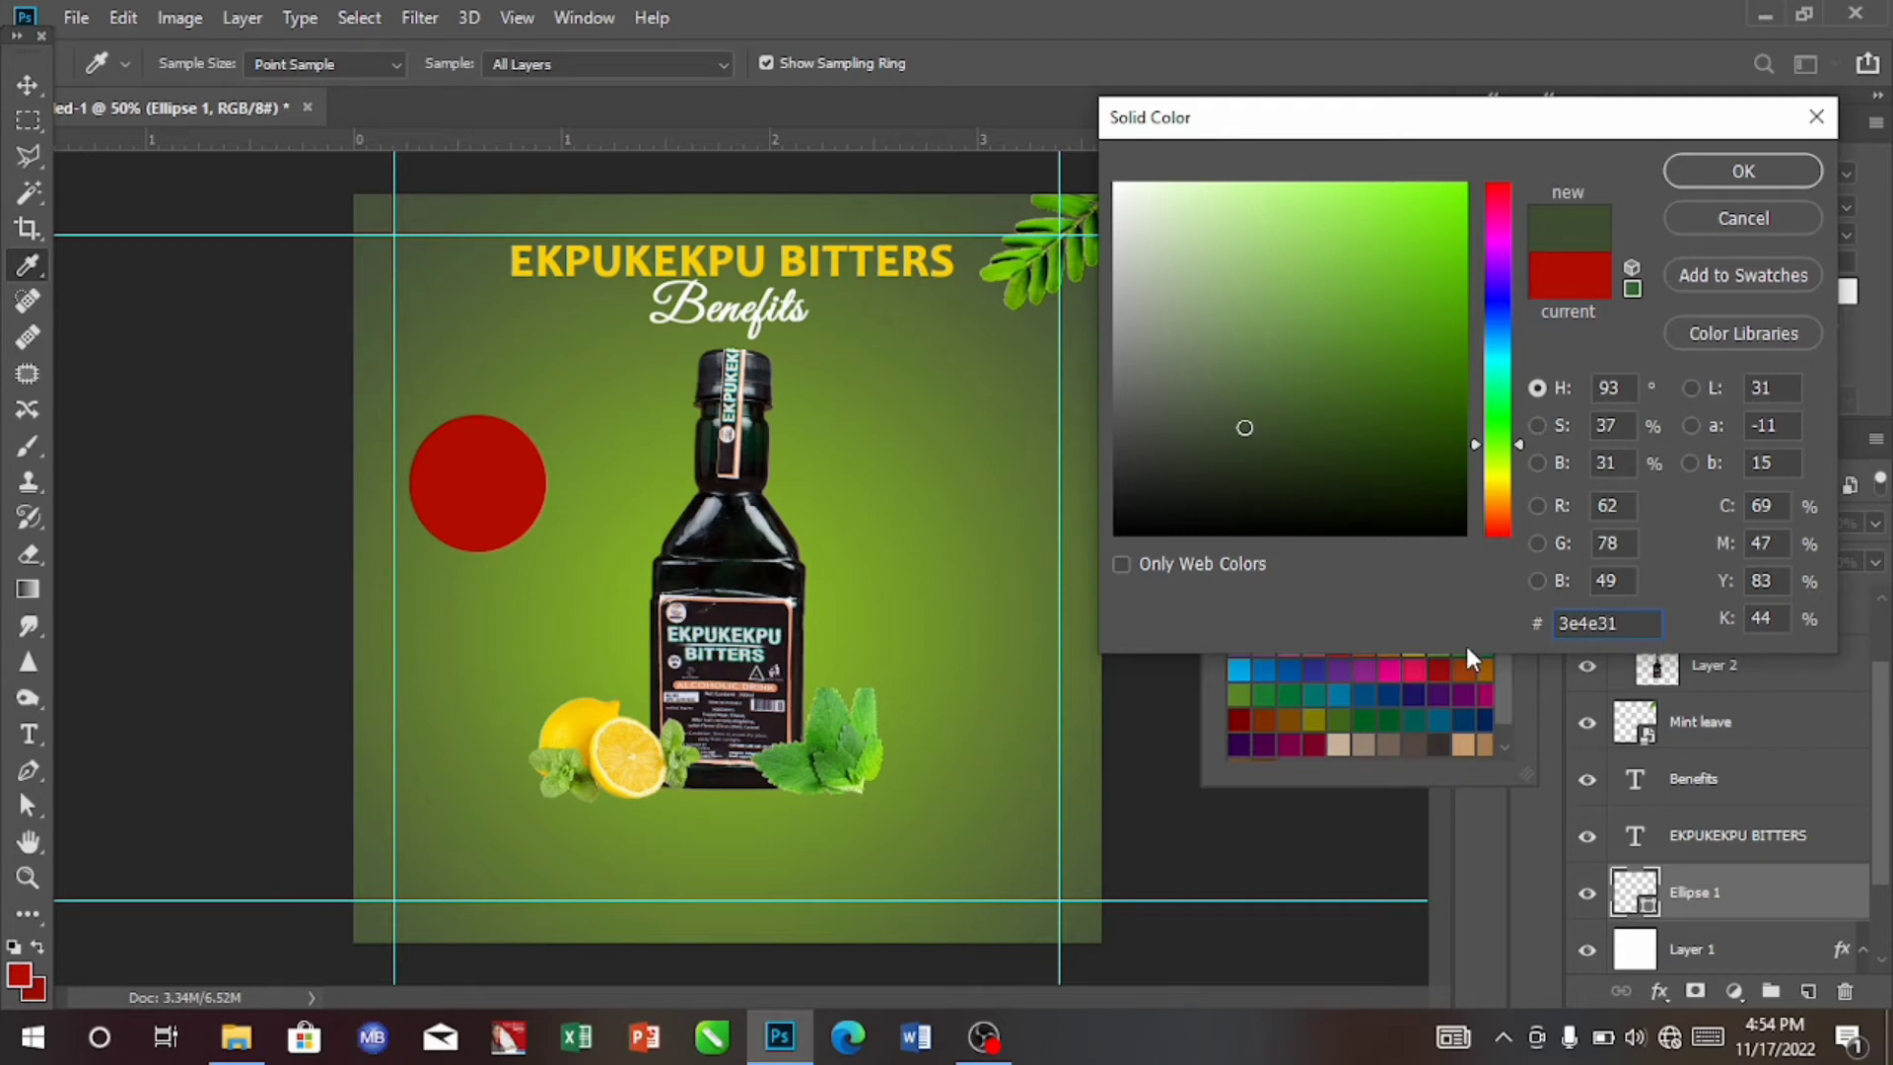
left_click(1710, 166)
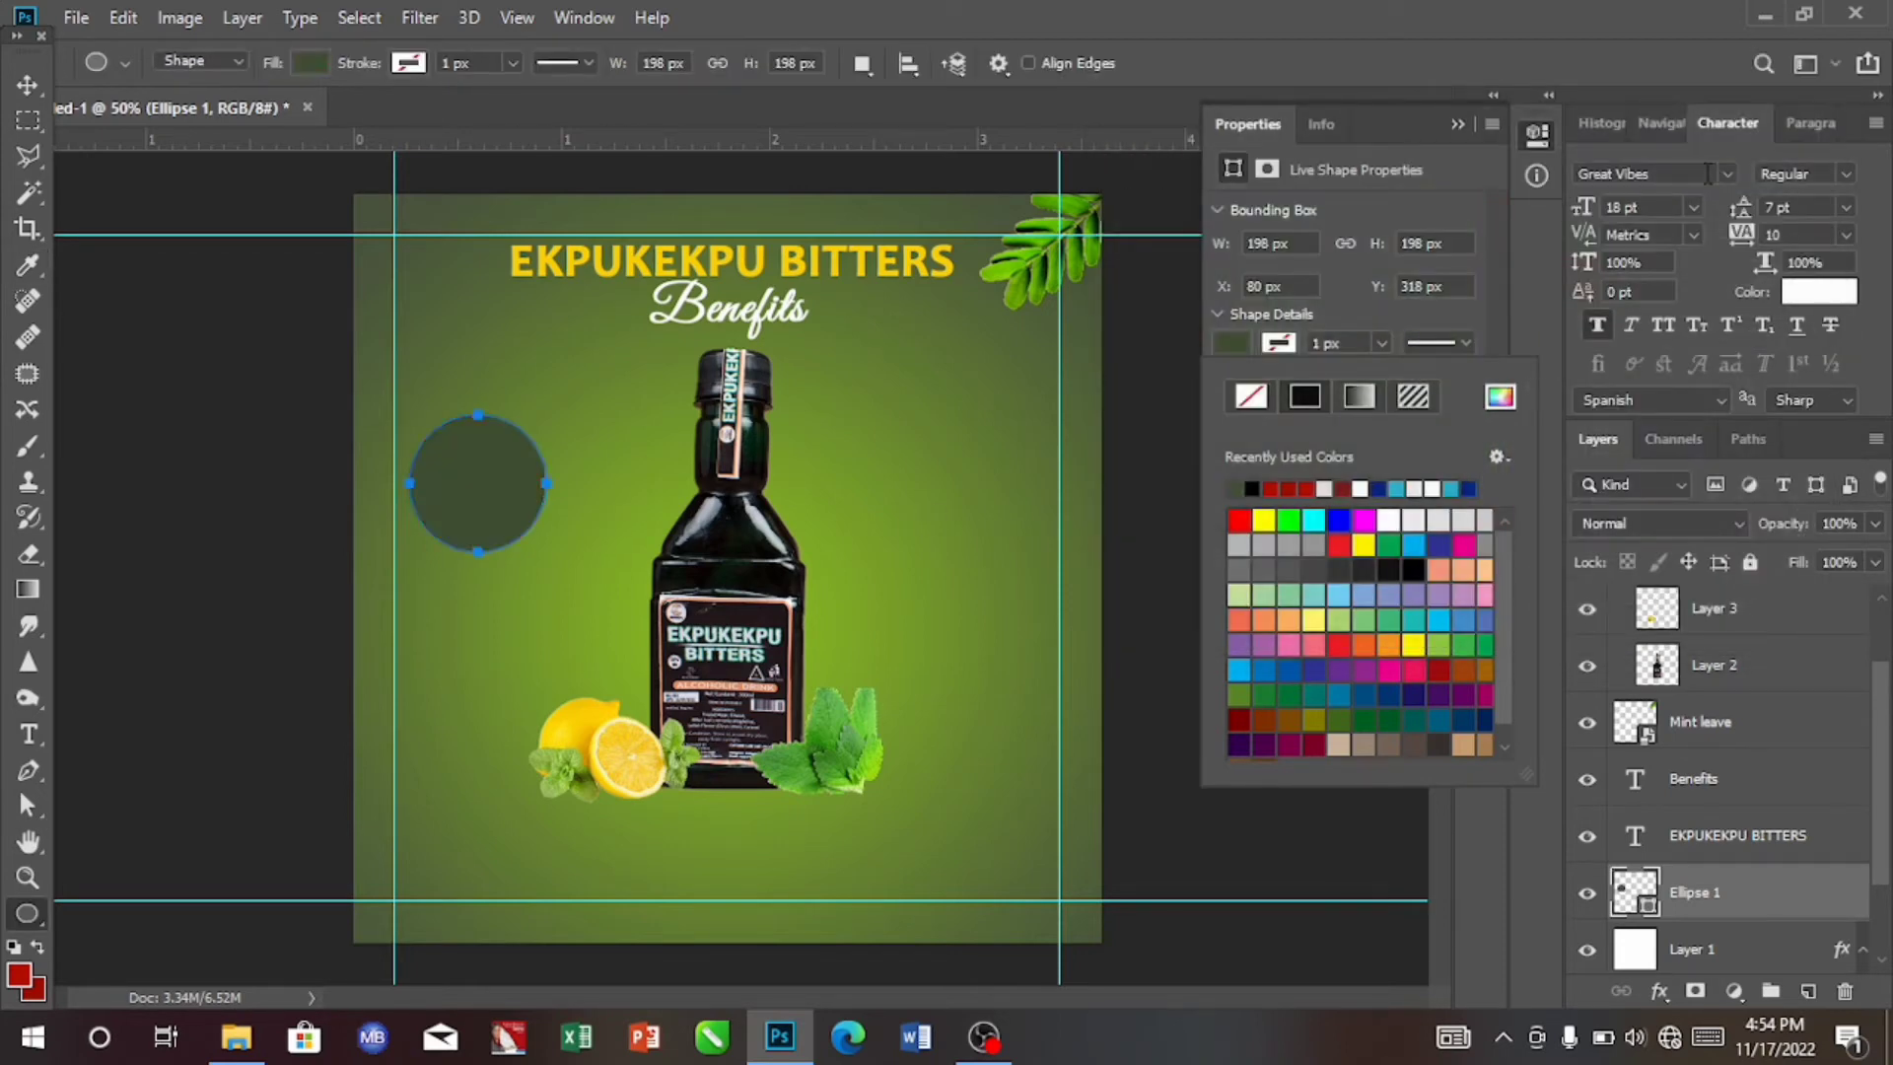
Resize the circle to 162 x 162 px and place it left of the bottle cap at X 147 px, Y 182 px.
left_click(29, 88)
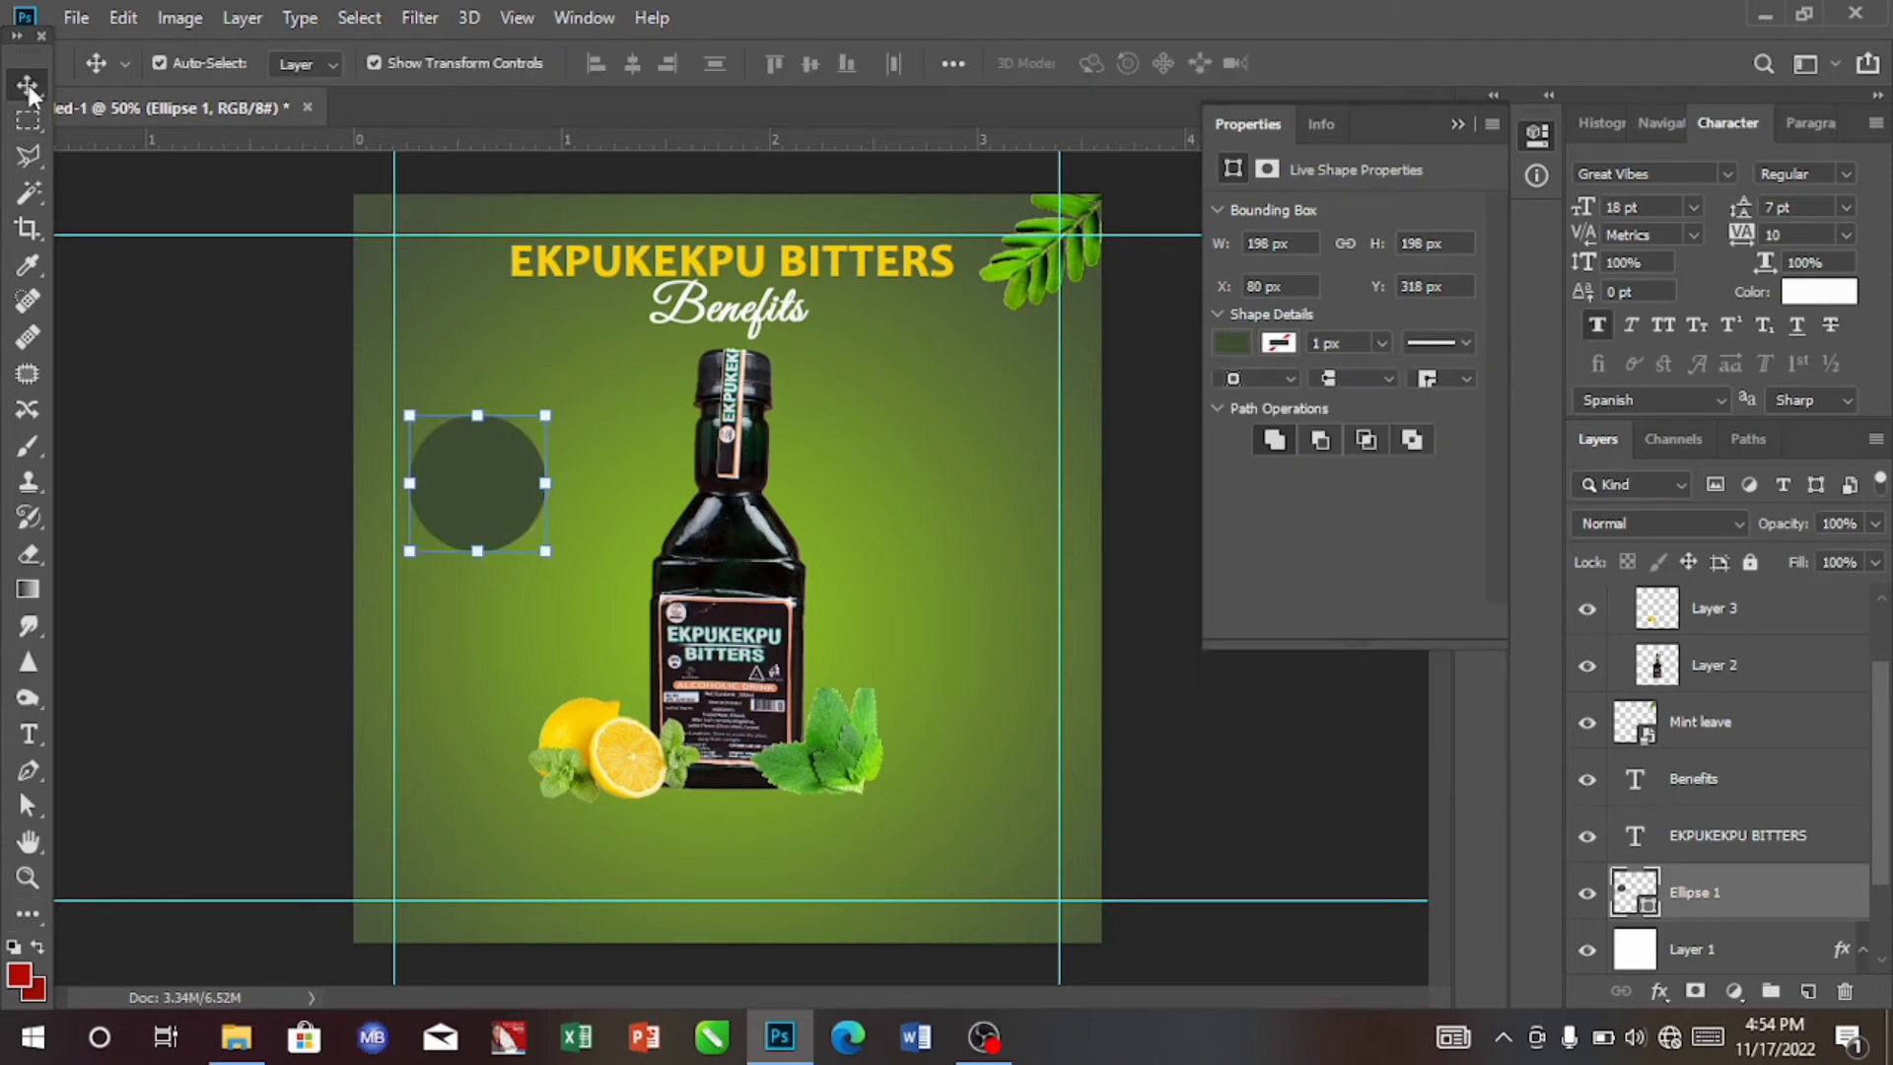
left_click(545, 551)
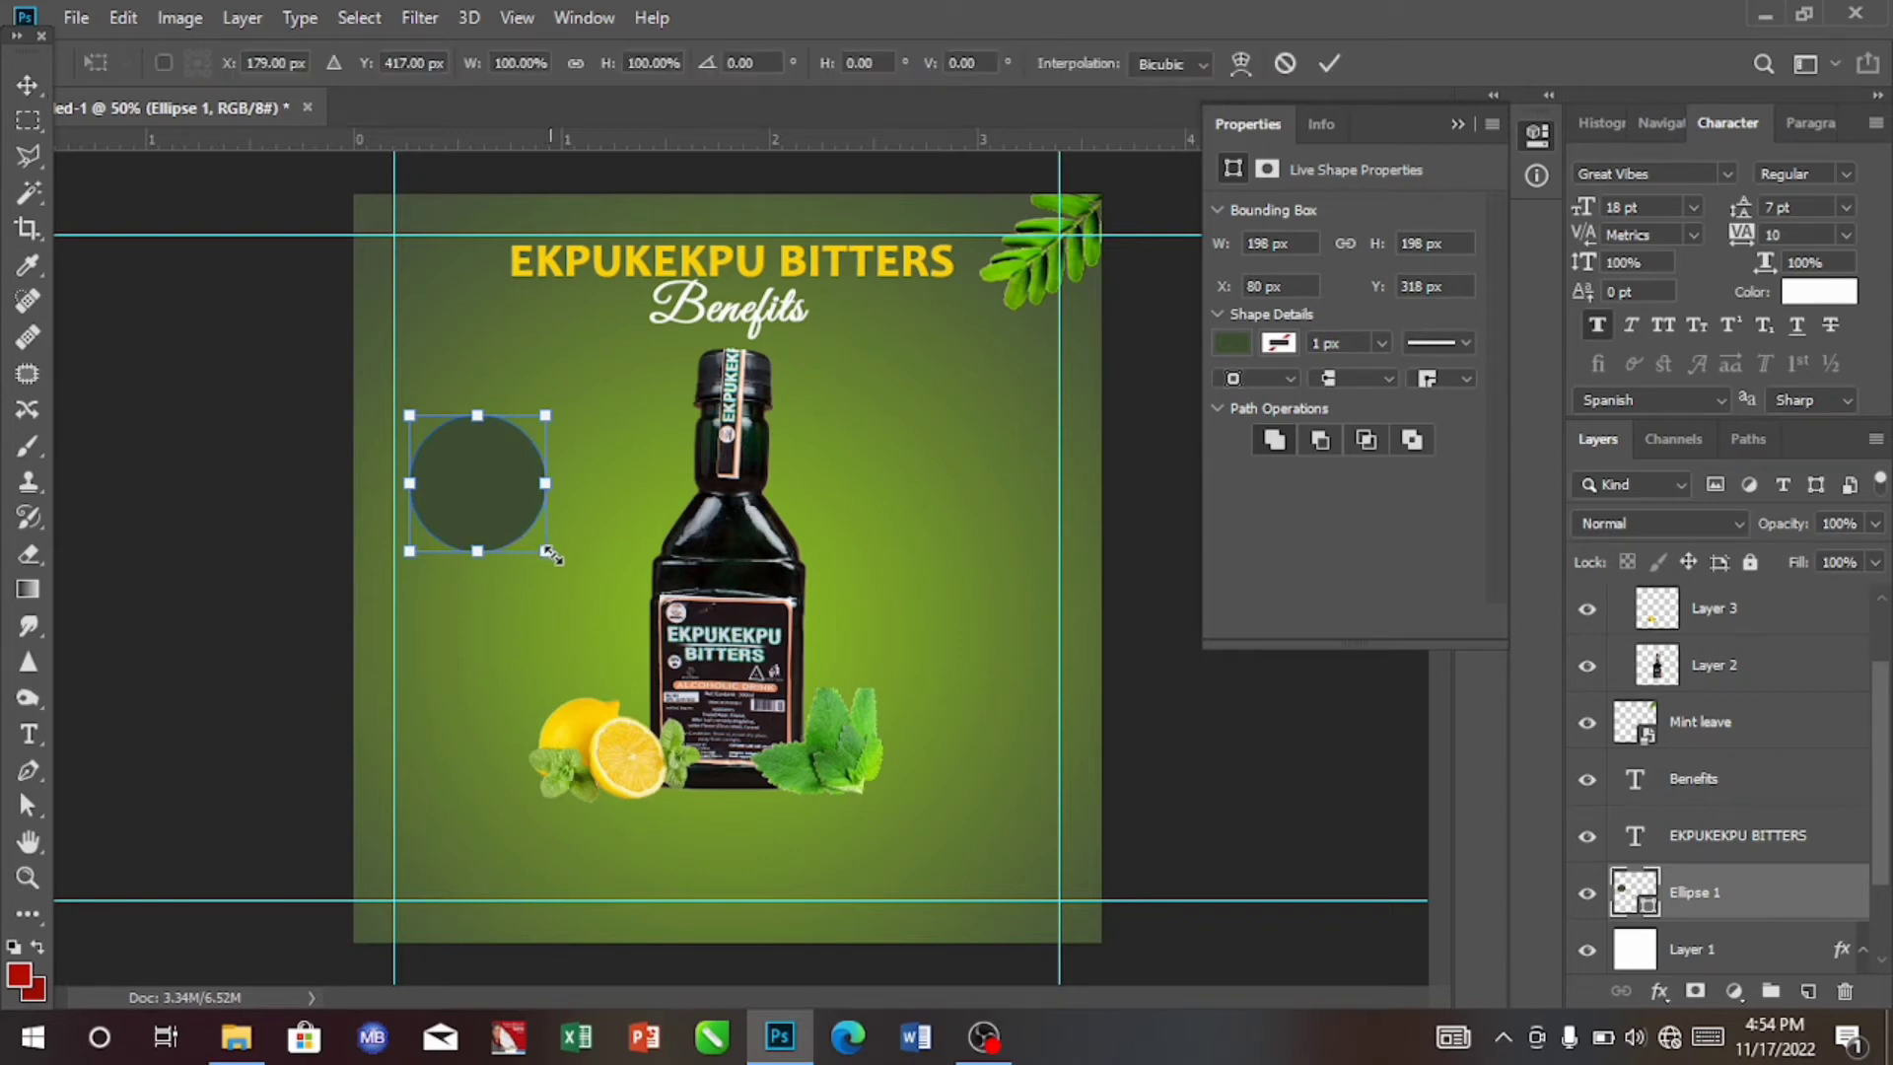
left_click_drag(550, 555, 555, 556)
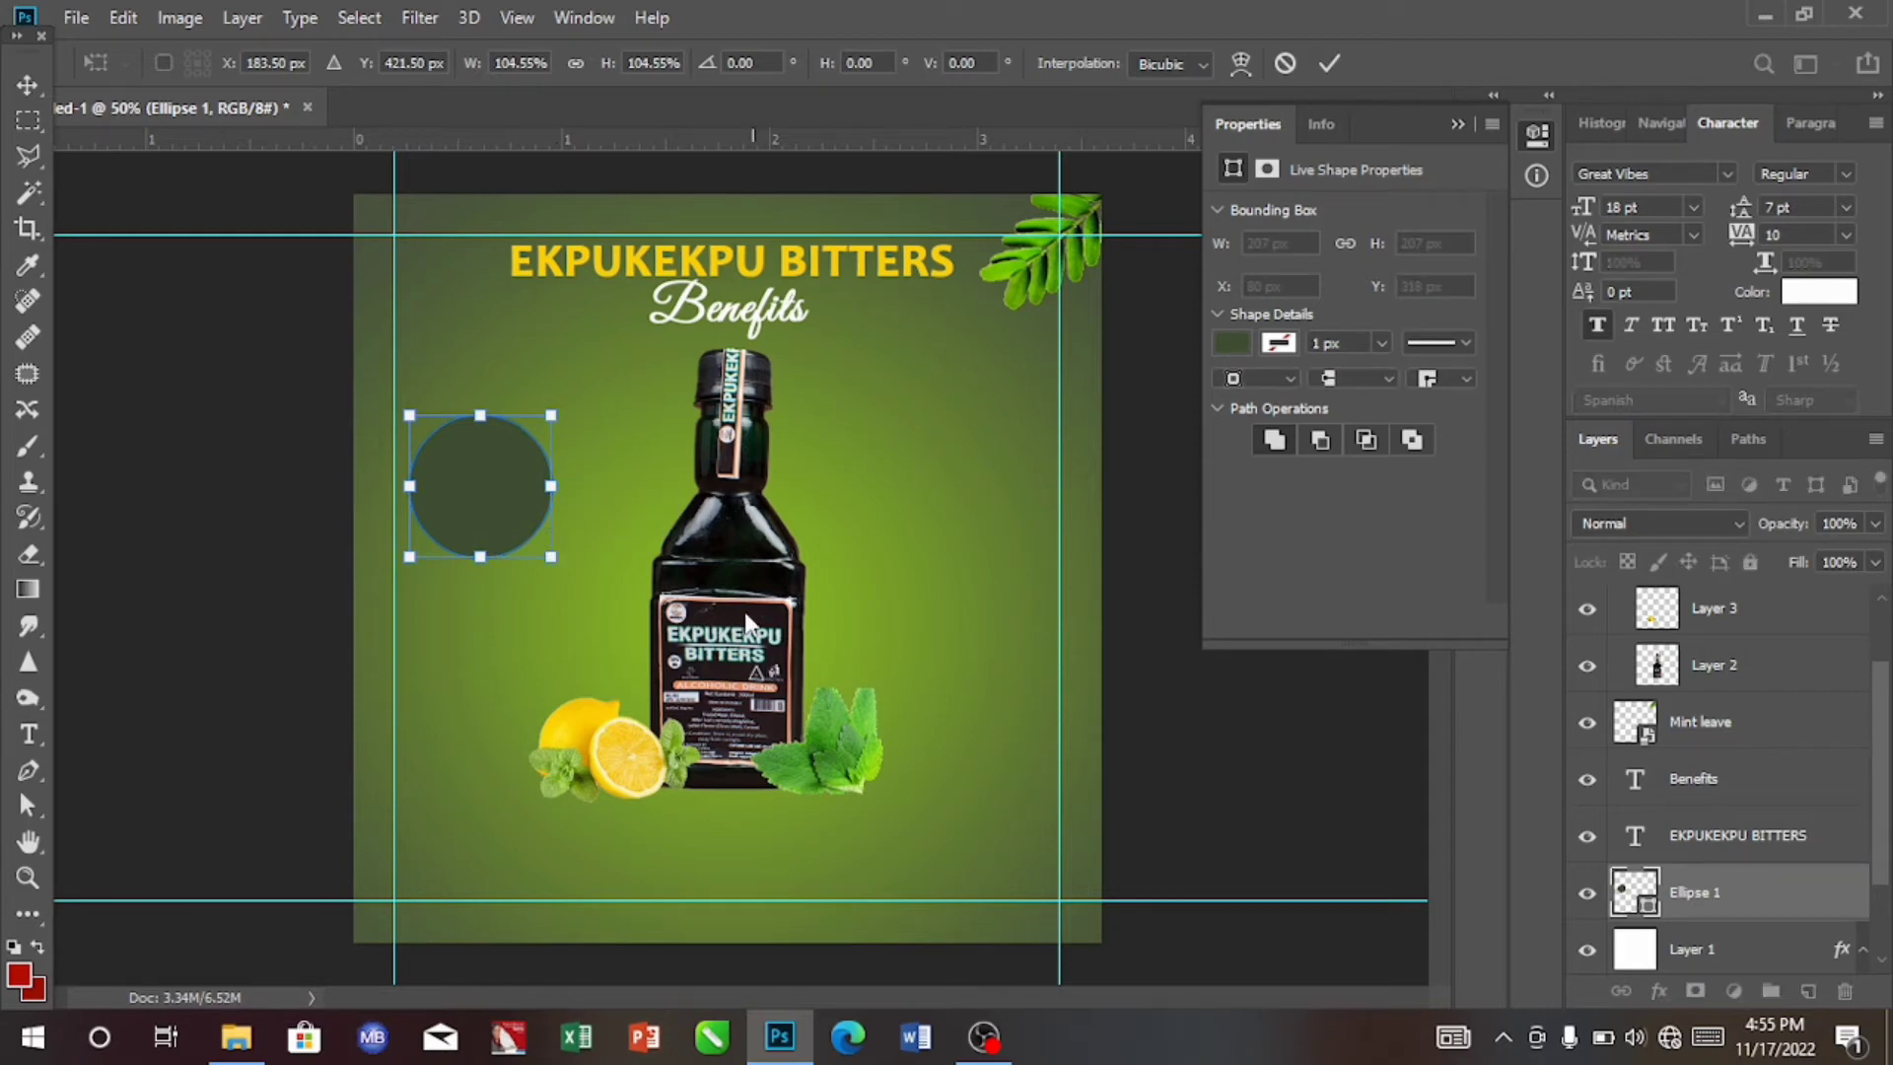
left_click(1328, 65)
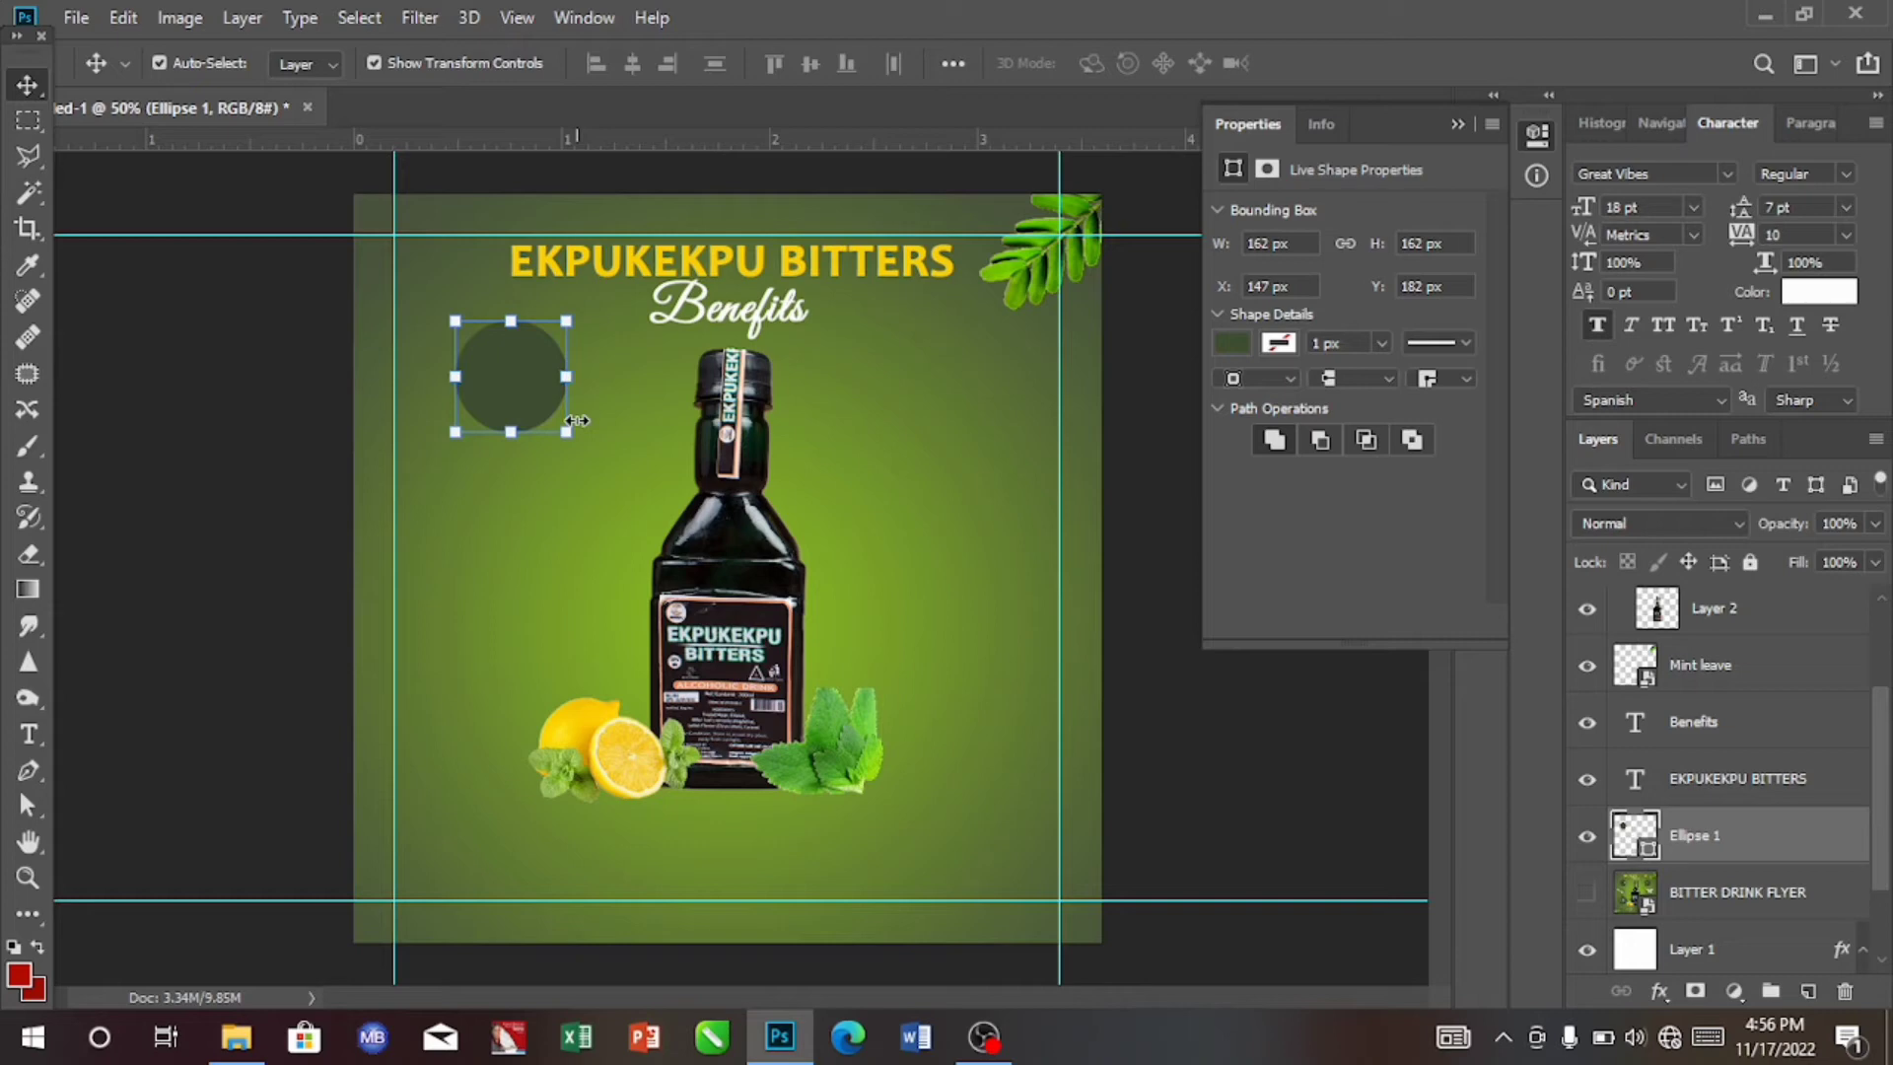
Duplicate the circle and place the copy below and slightly left of the original, at about X 90 px, Y 409 px.
key("ctrl+j")
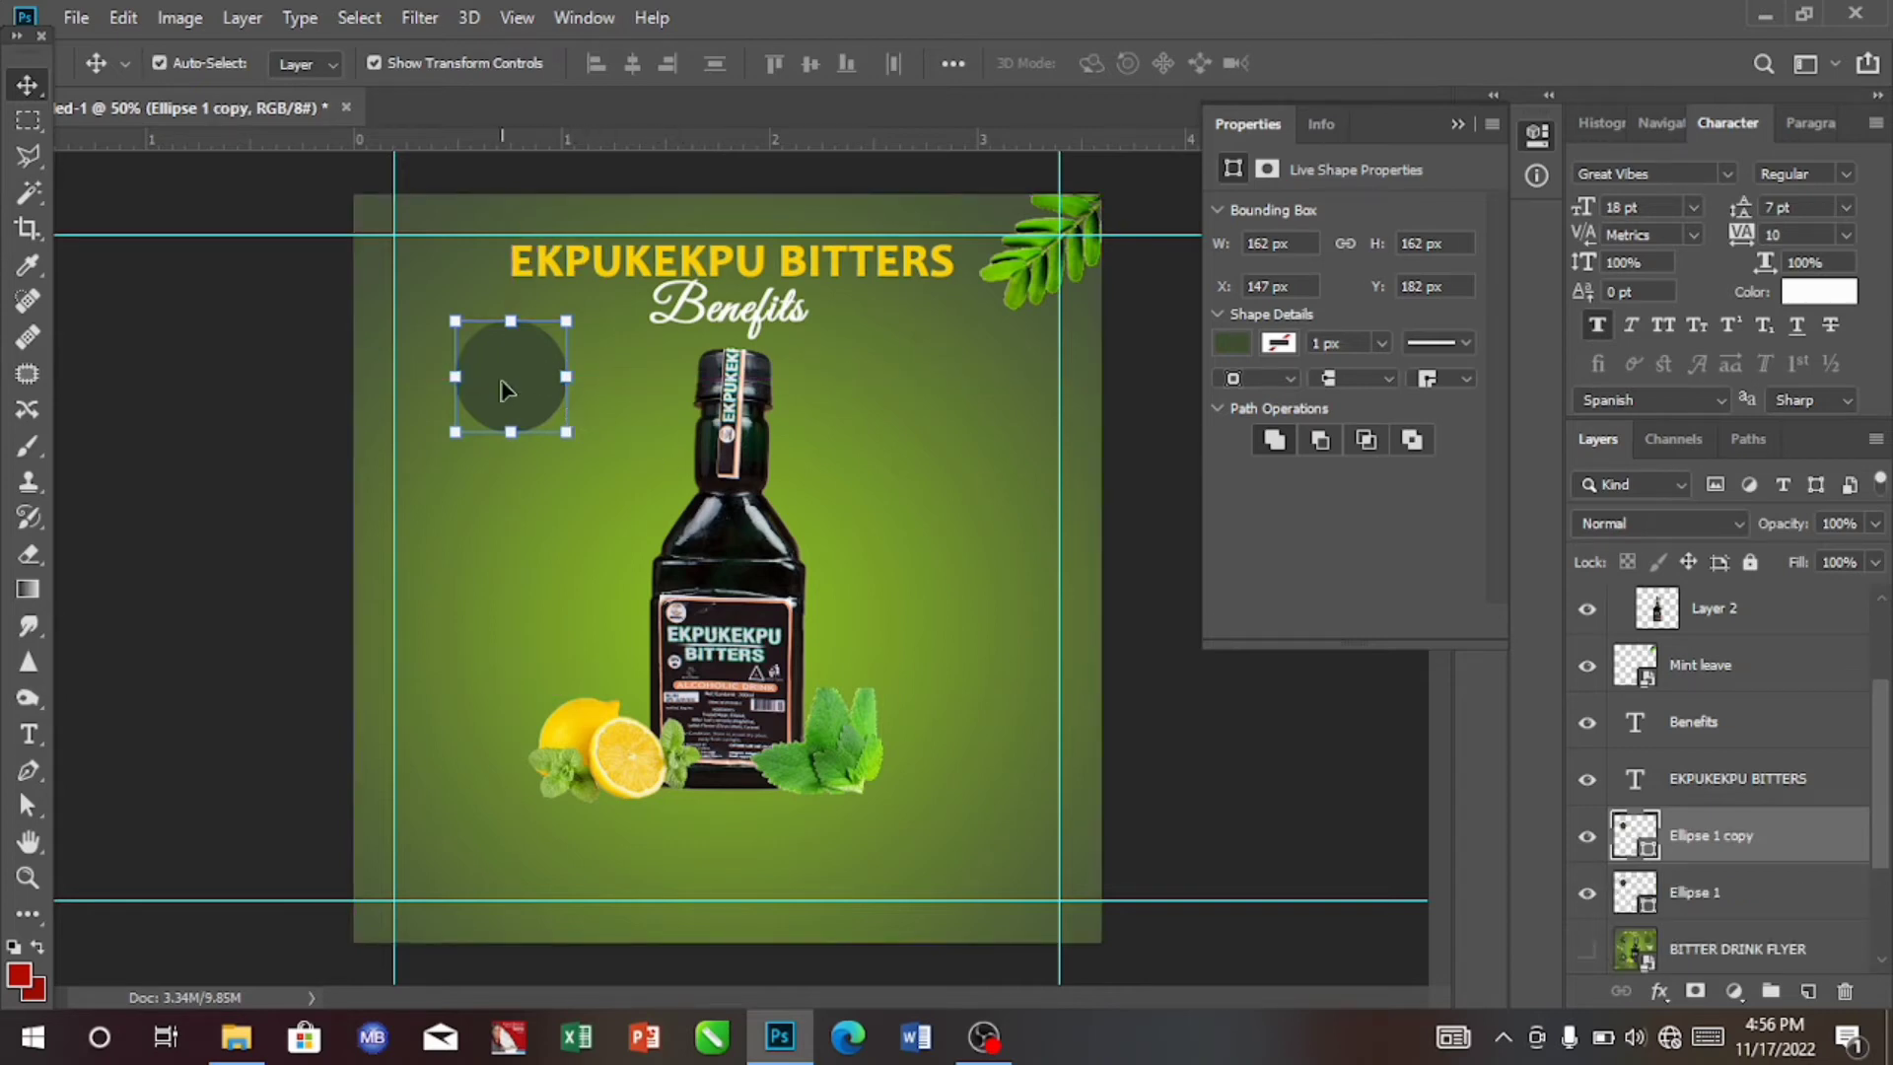
left_click_drag(502, 389, 478, 540)
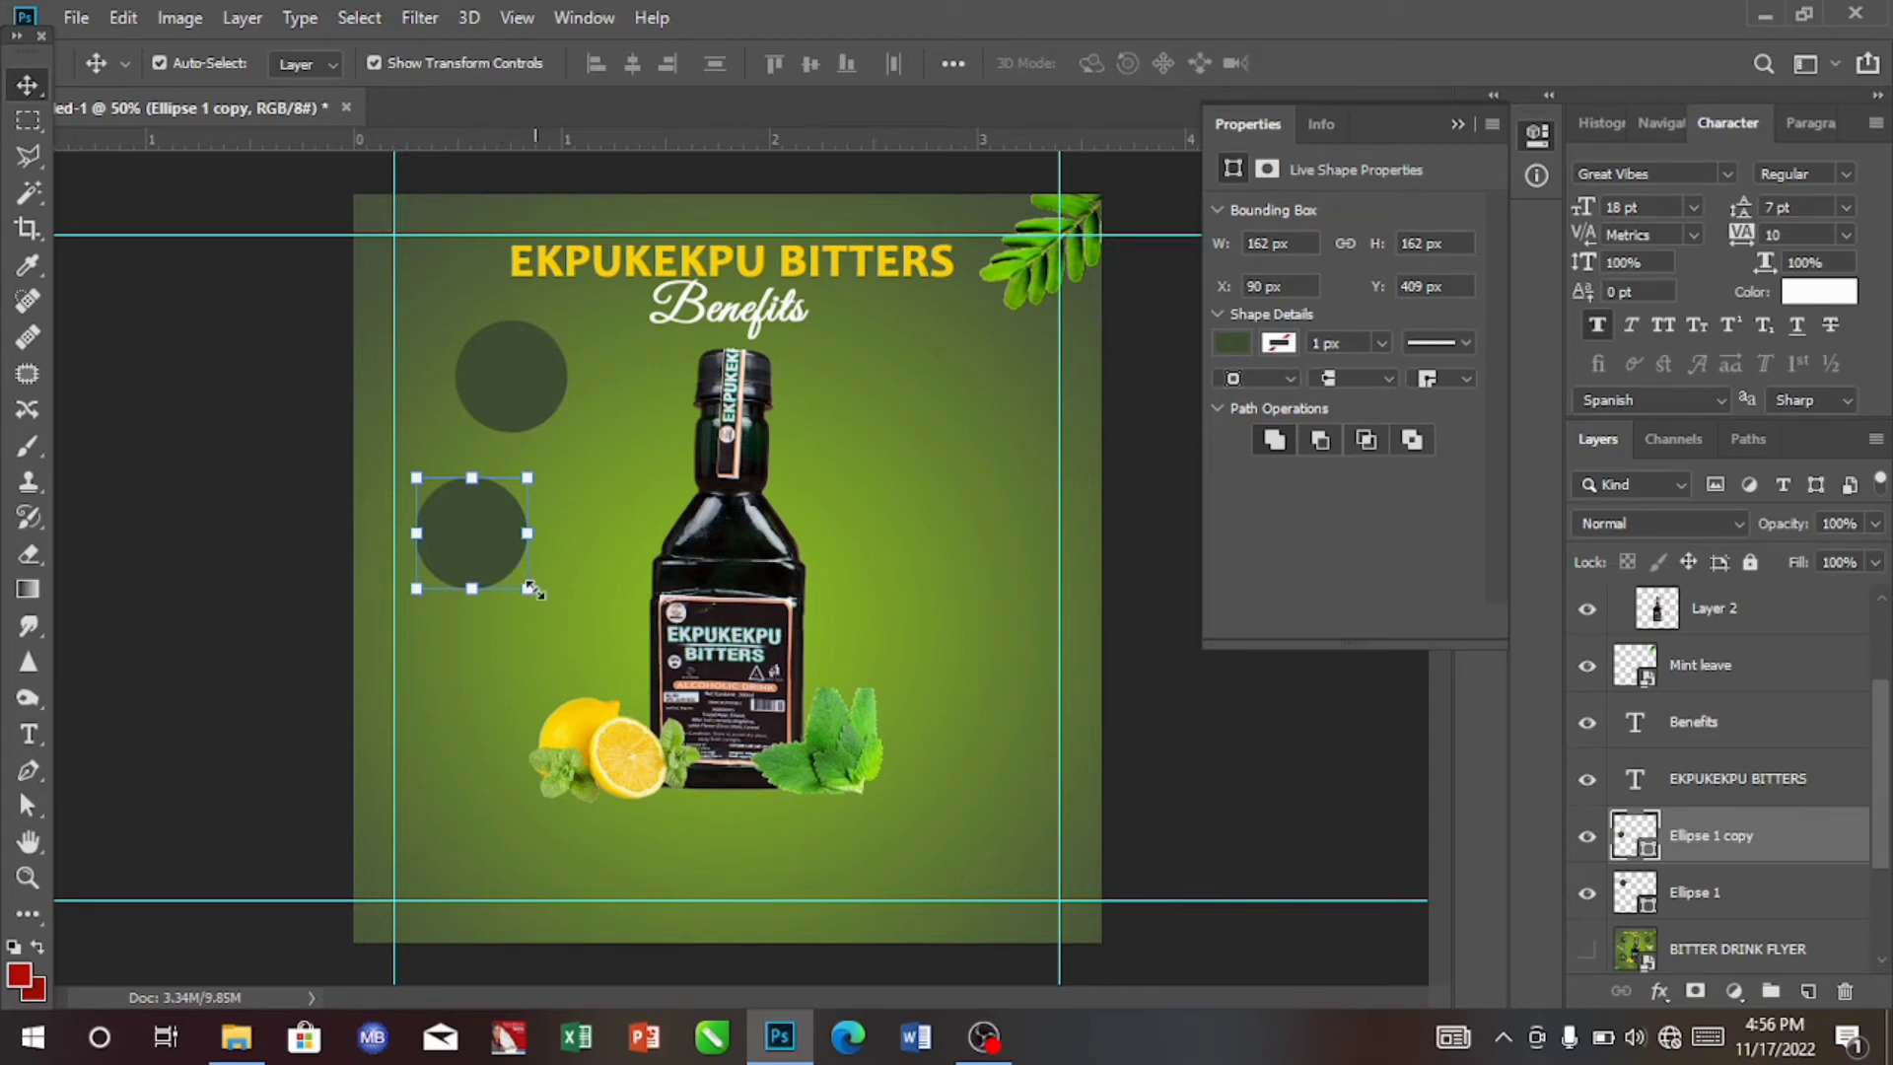
Enlarge the lower circle to 216 x 216 px and place it at about X 93 px, Y 379 px.
left_click_drag(529, 588, 570, 630)
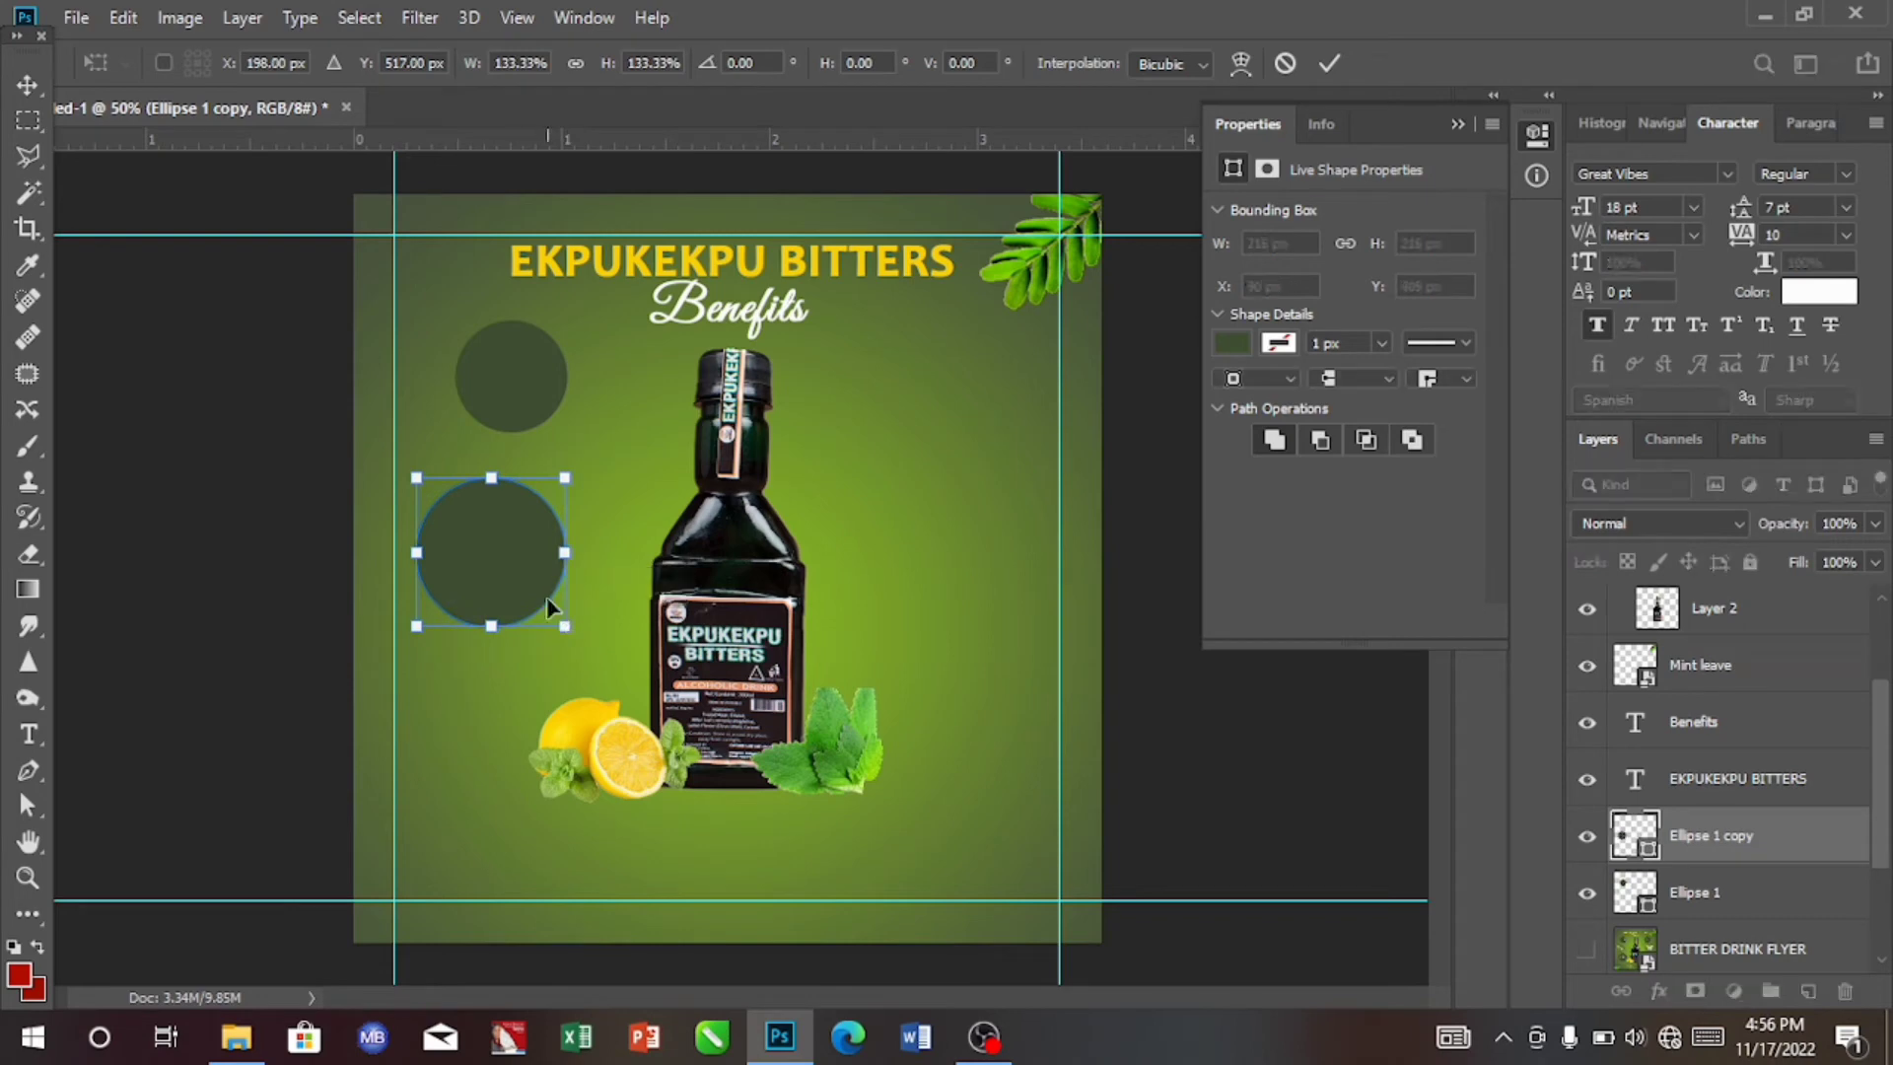
left_click_drag(511, 565, 512, 542)
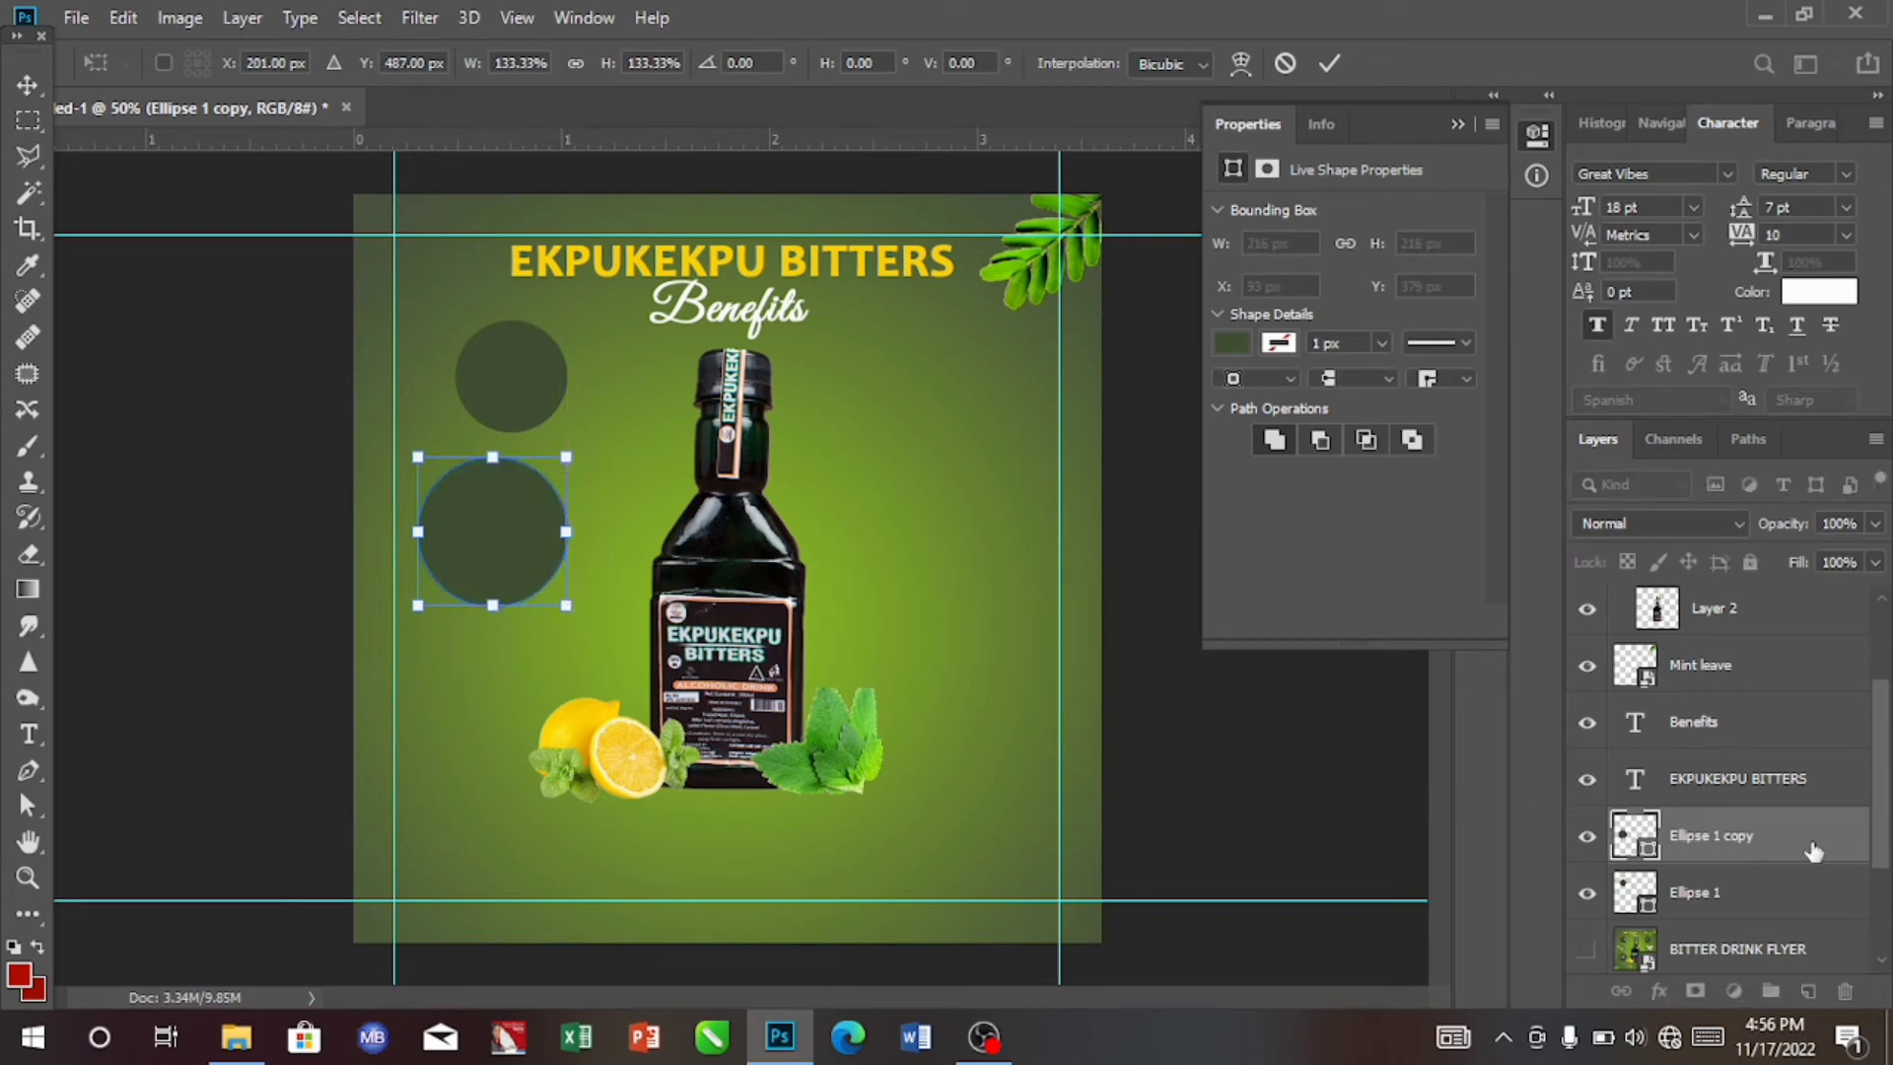
key("Return")
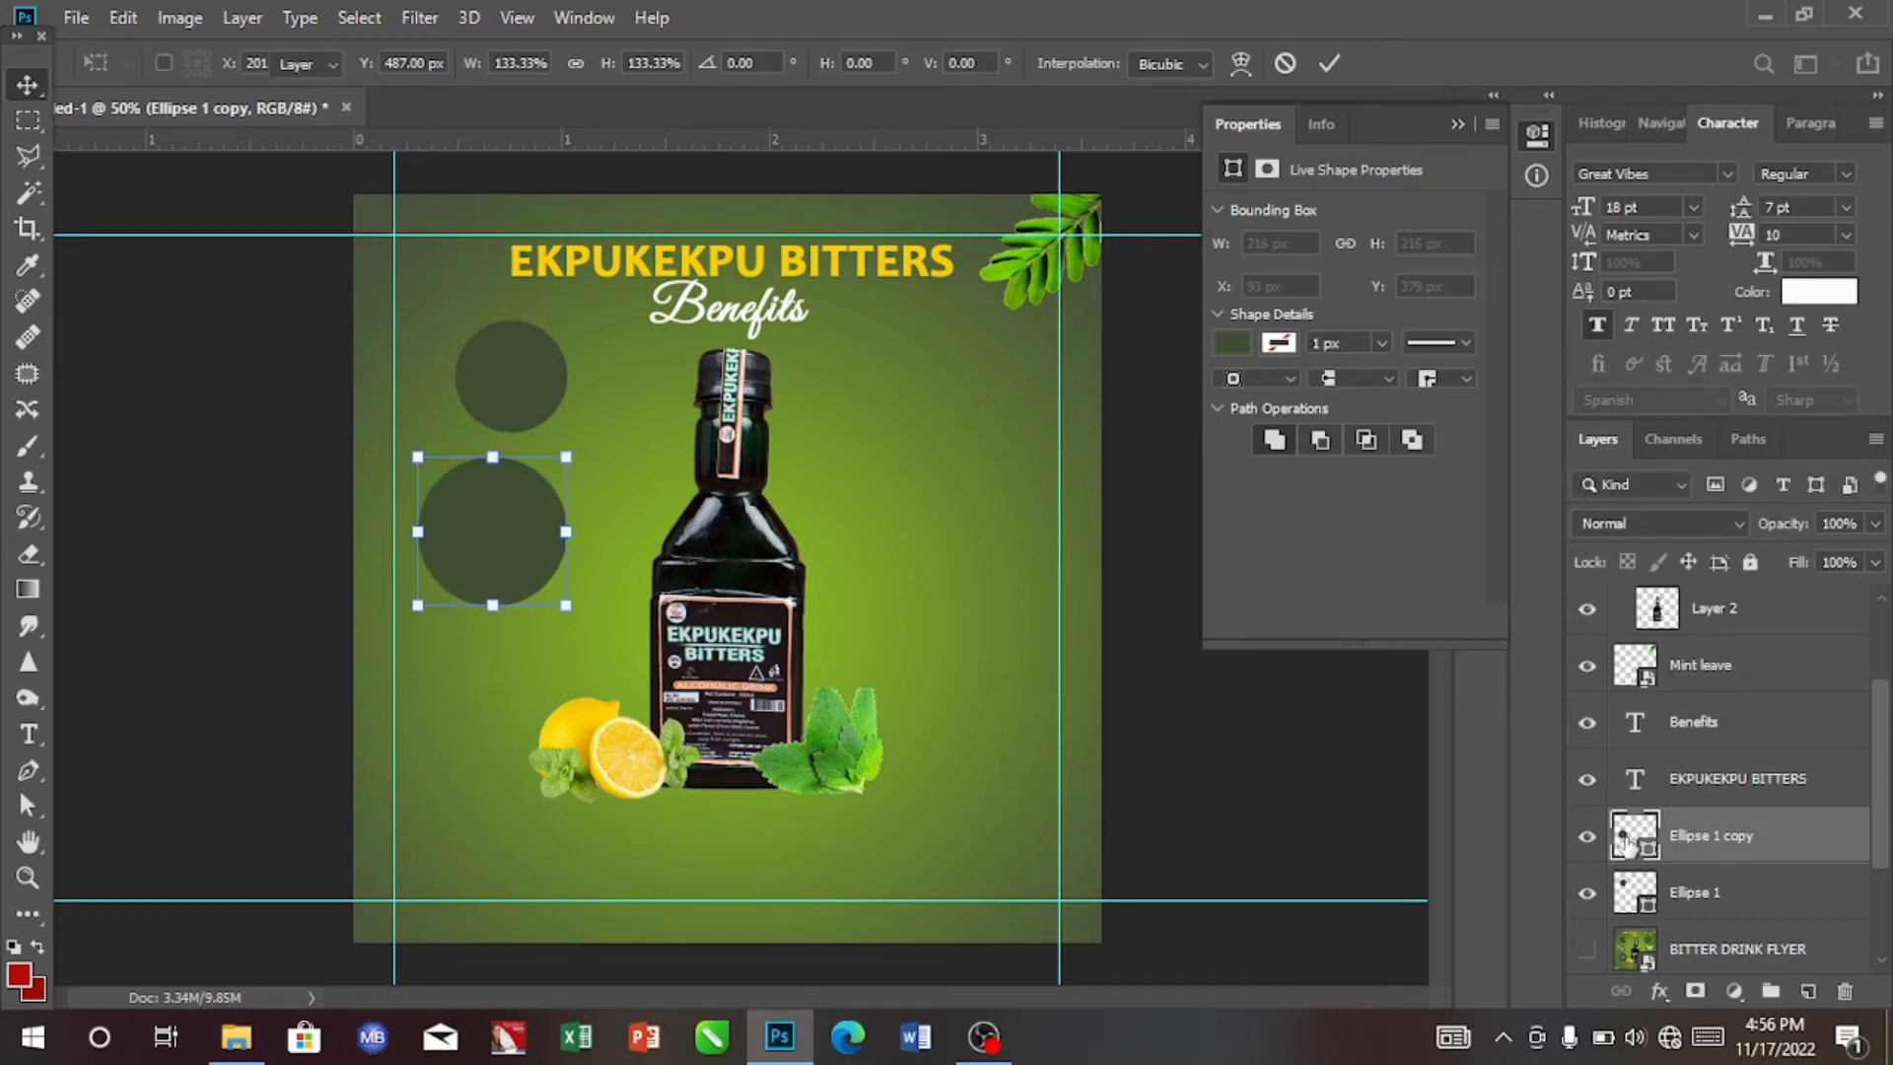
Set the larger circle's fill to the solid olive green colour 627931.
double_click(1626, 842)
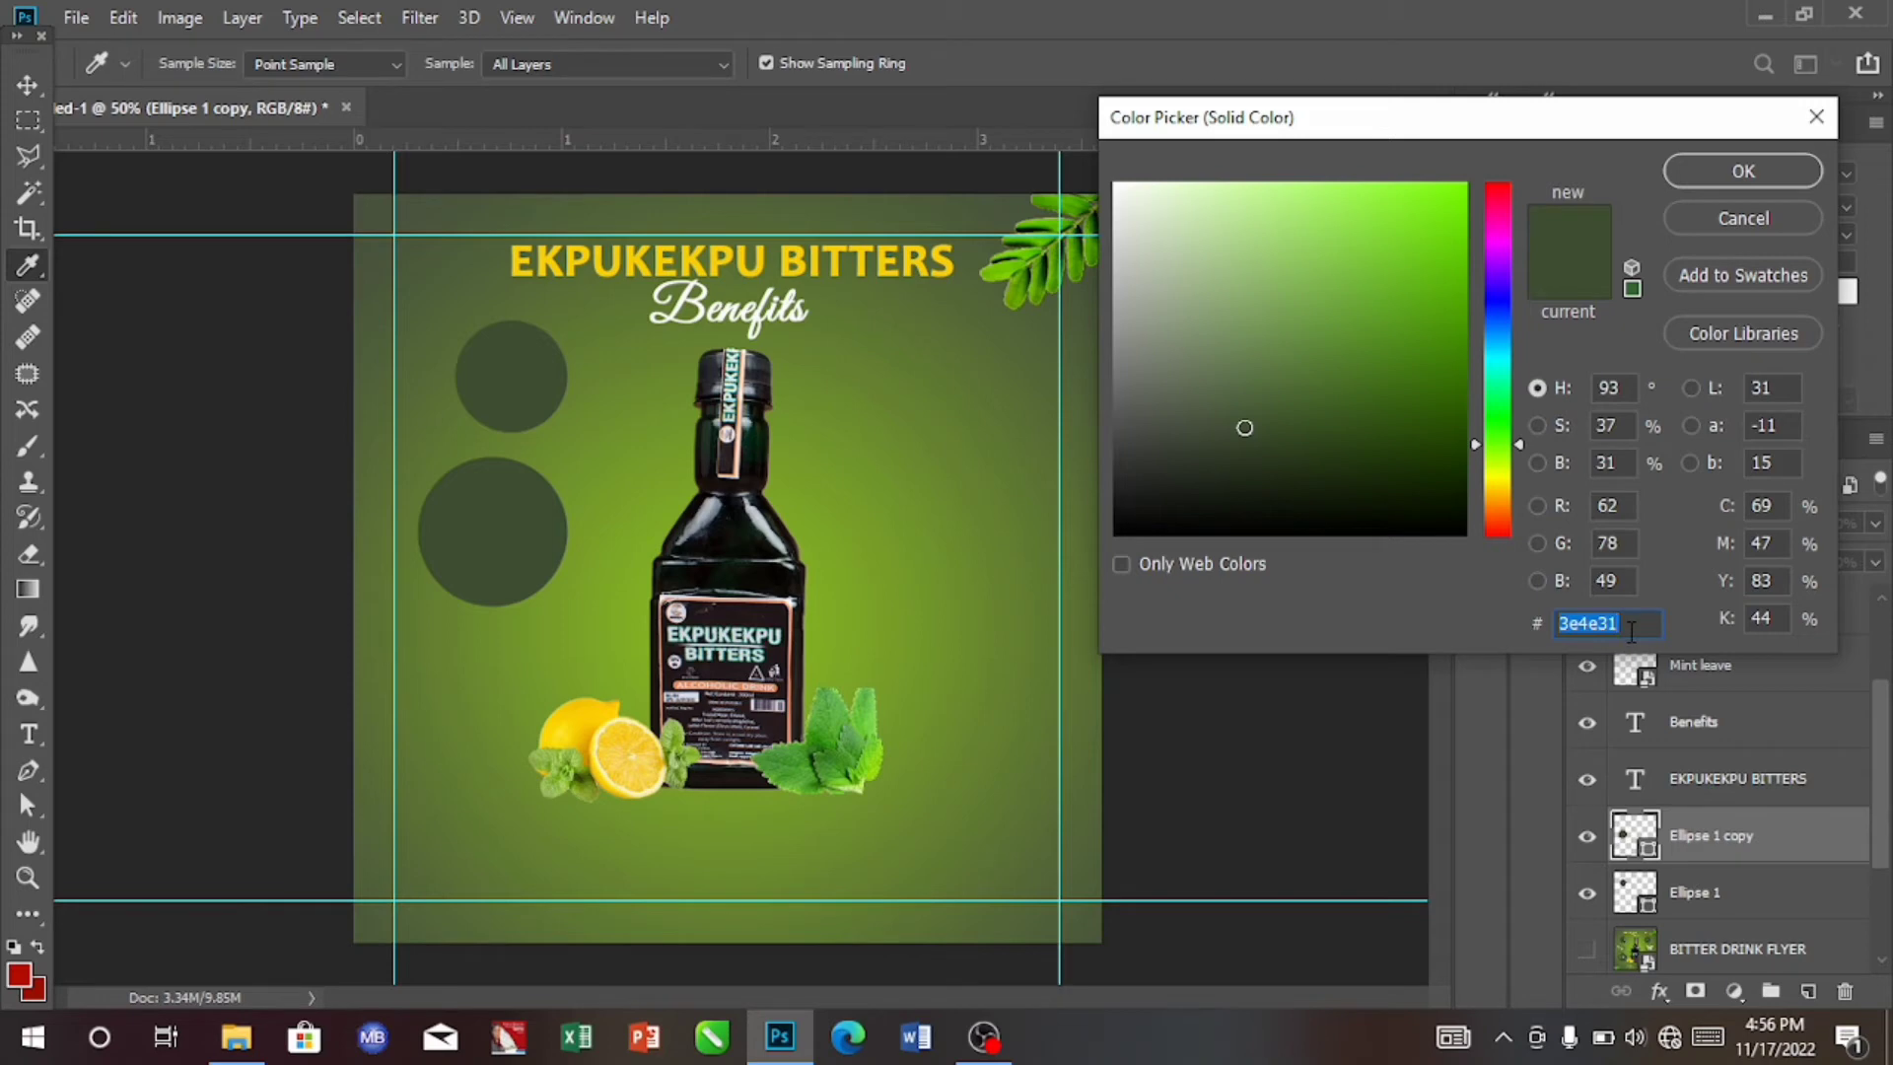
key("BackSpace")
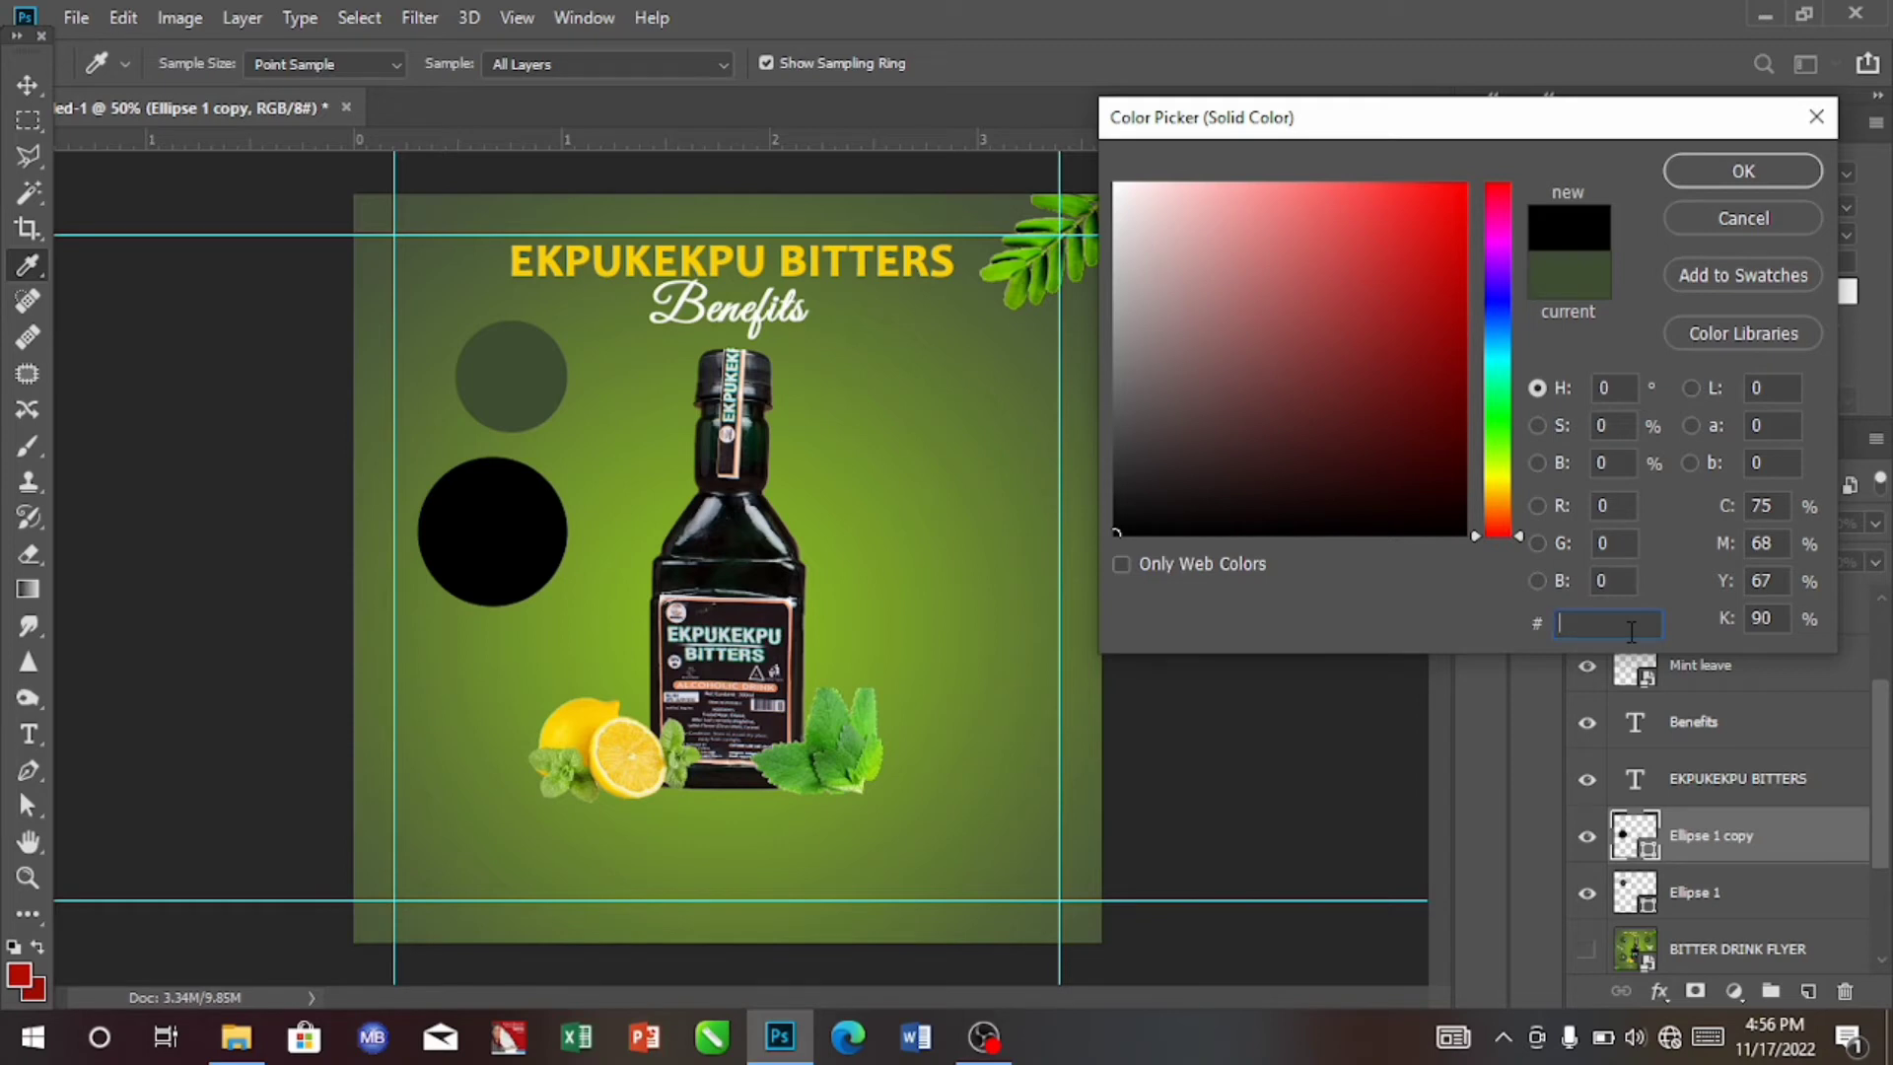
type("7")
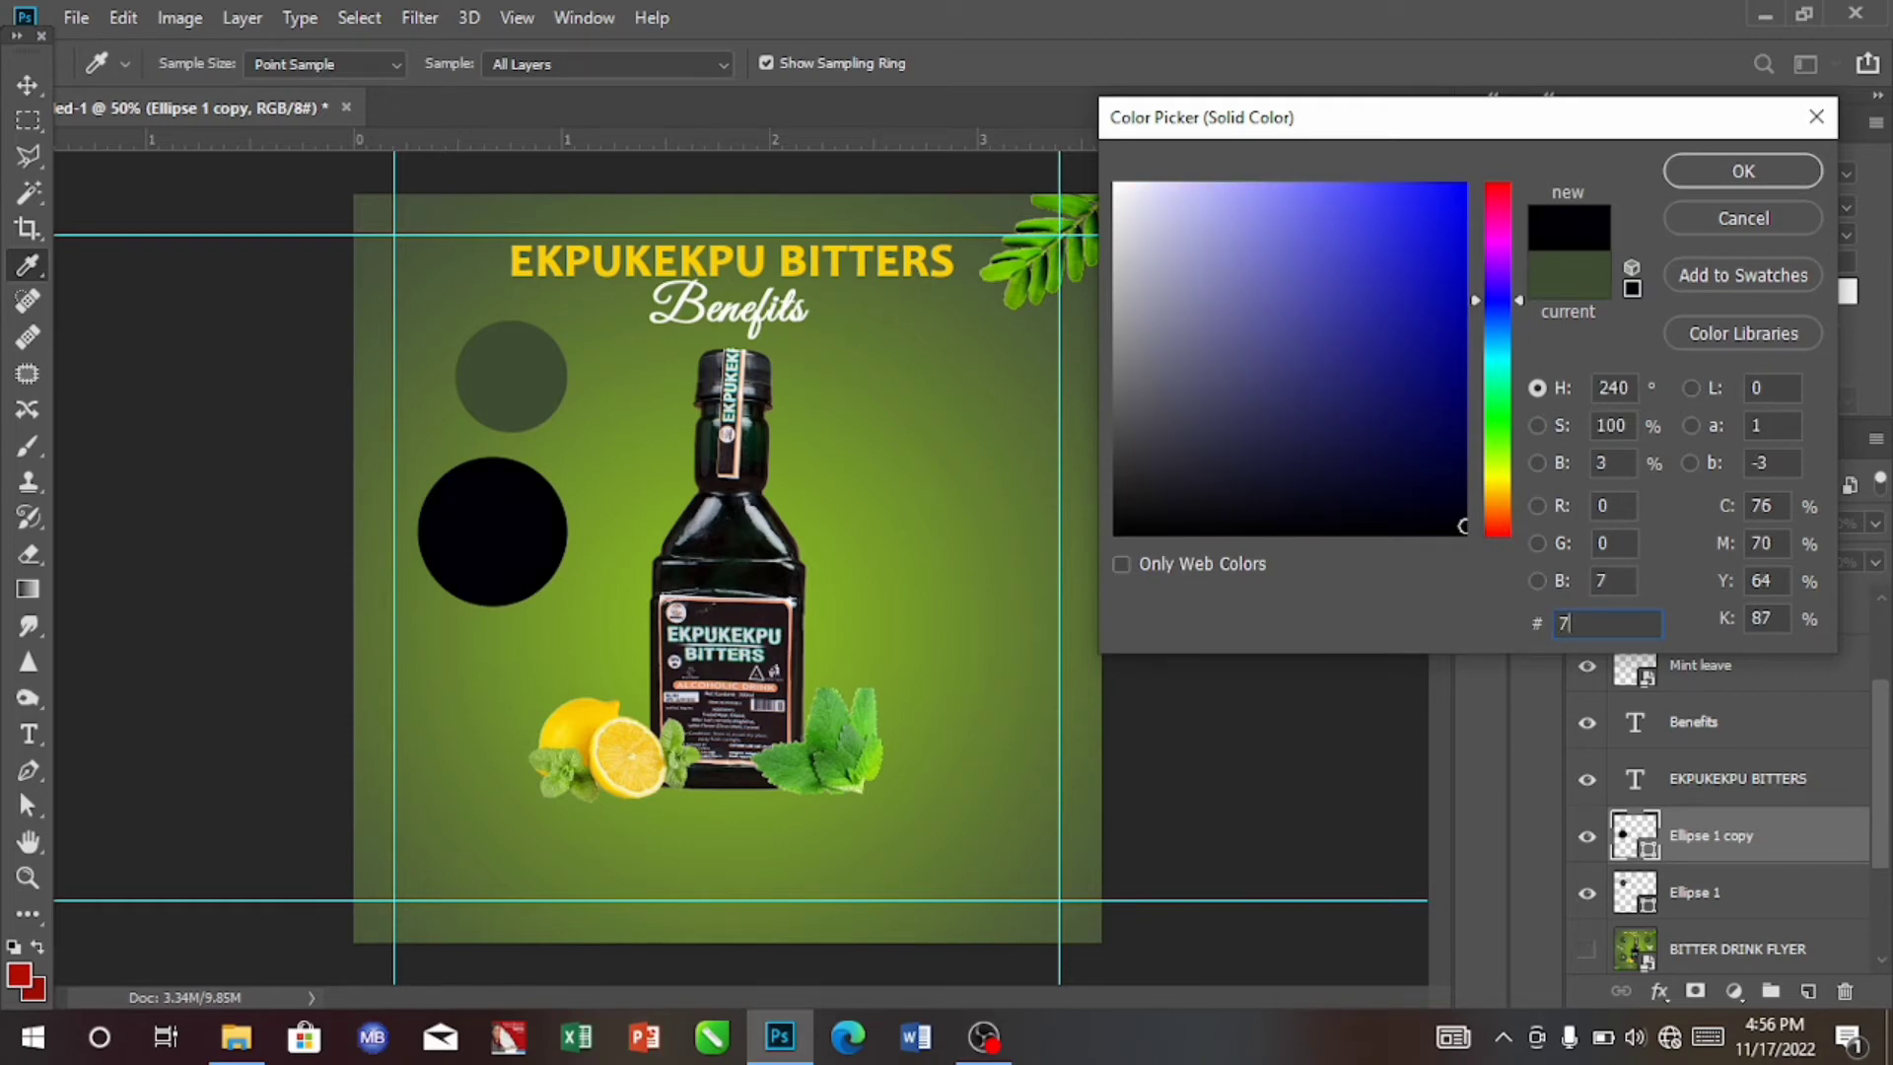
type("d")
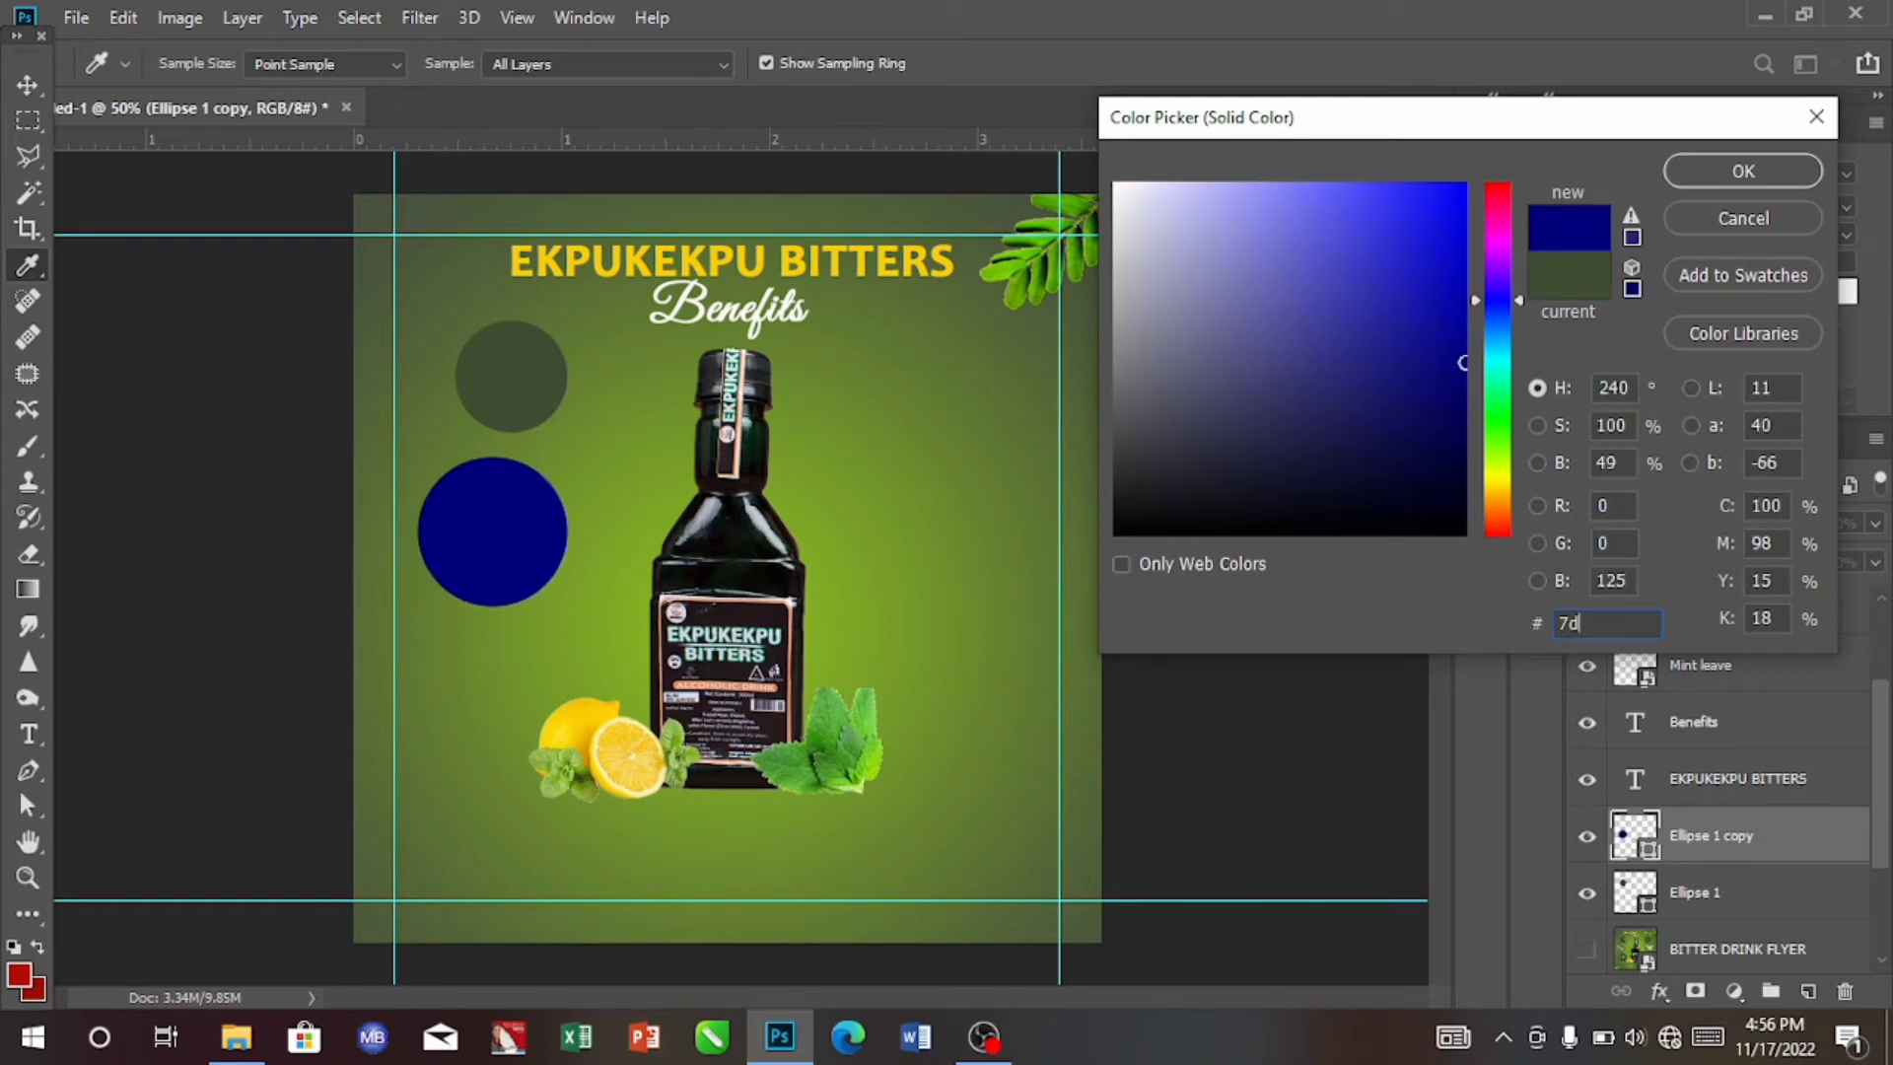
type("b40")
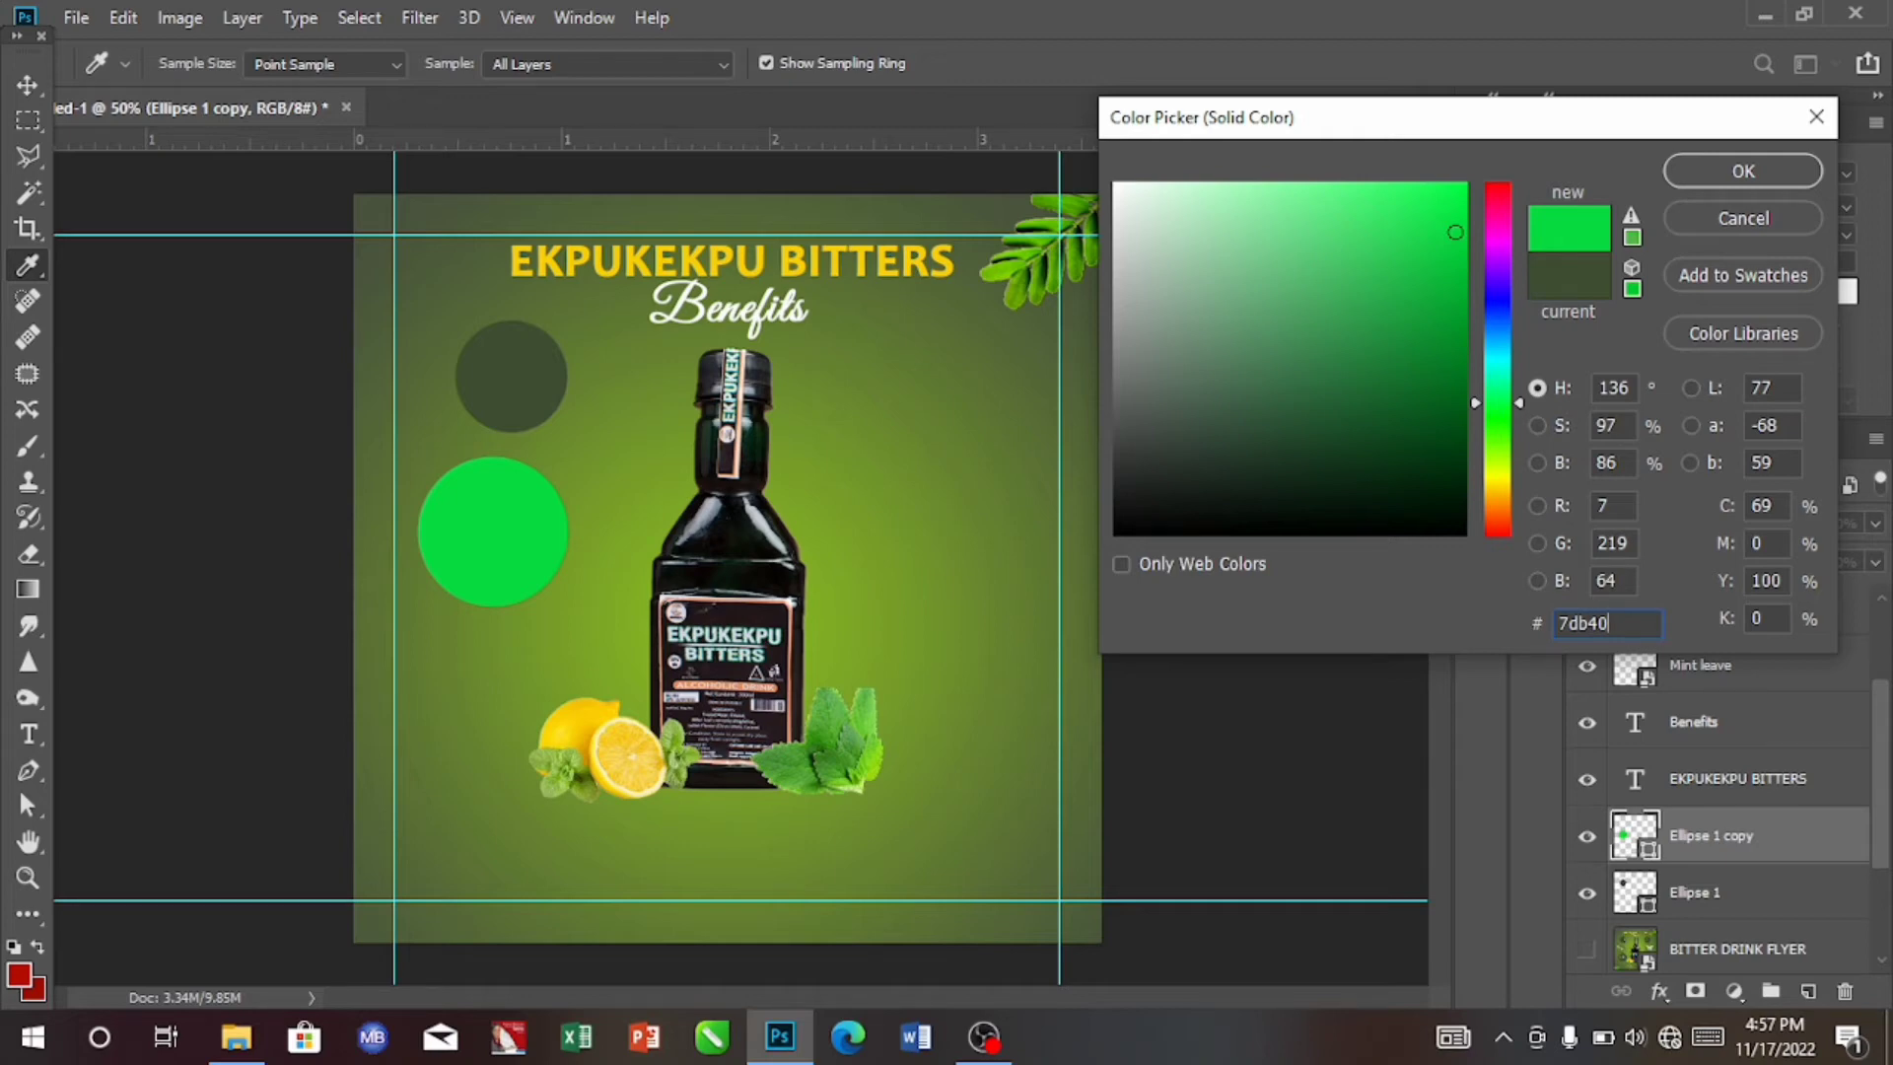
key("BackSpace")
key("BackSpace")
key("BackSpace")
key("BackSpace")
key("BackSpace")
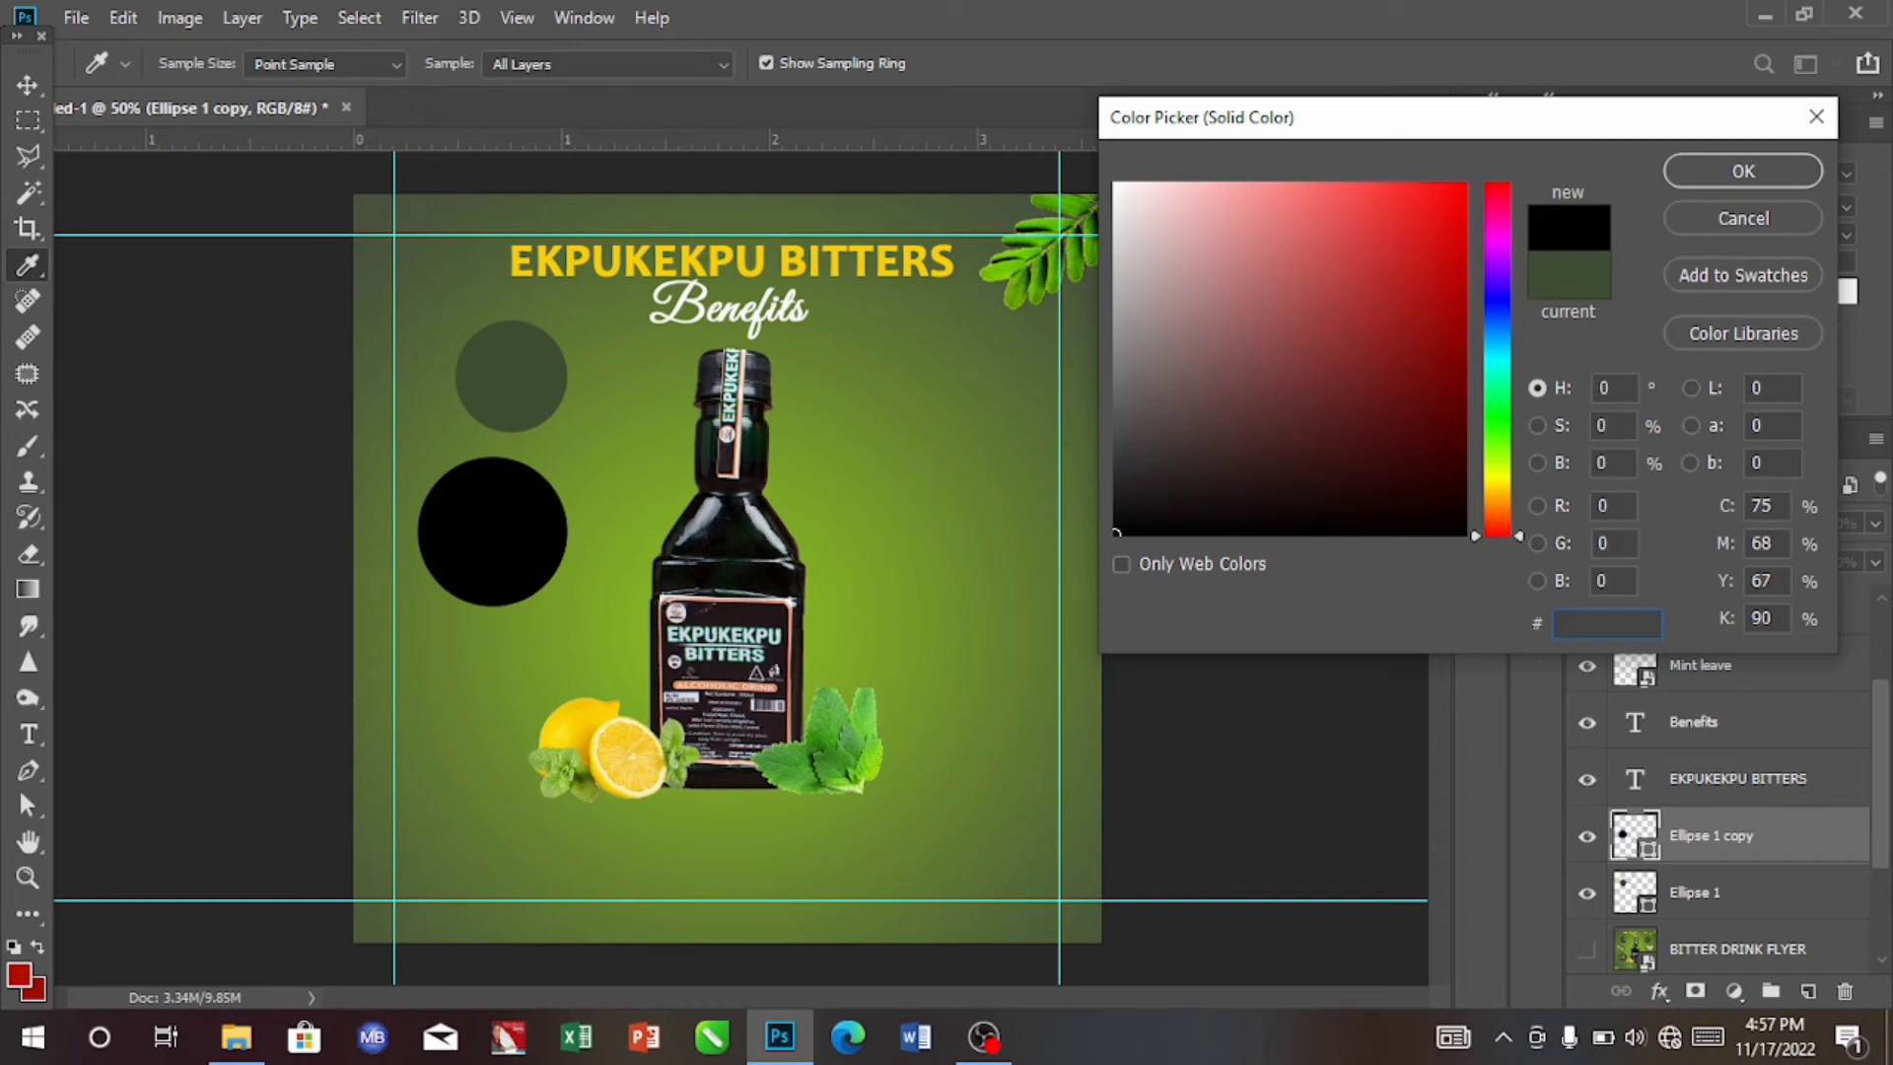
type("62")
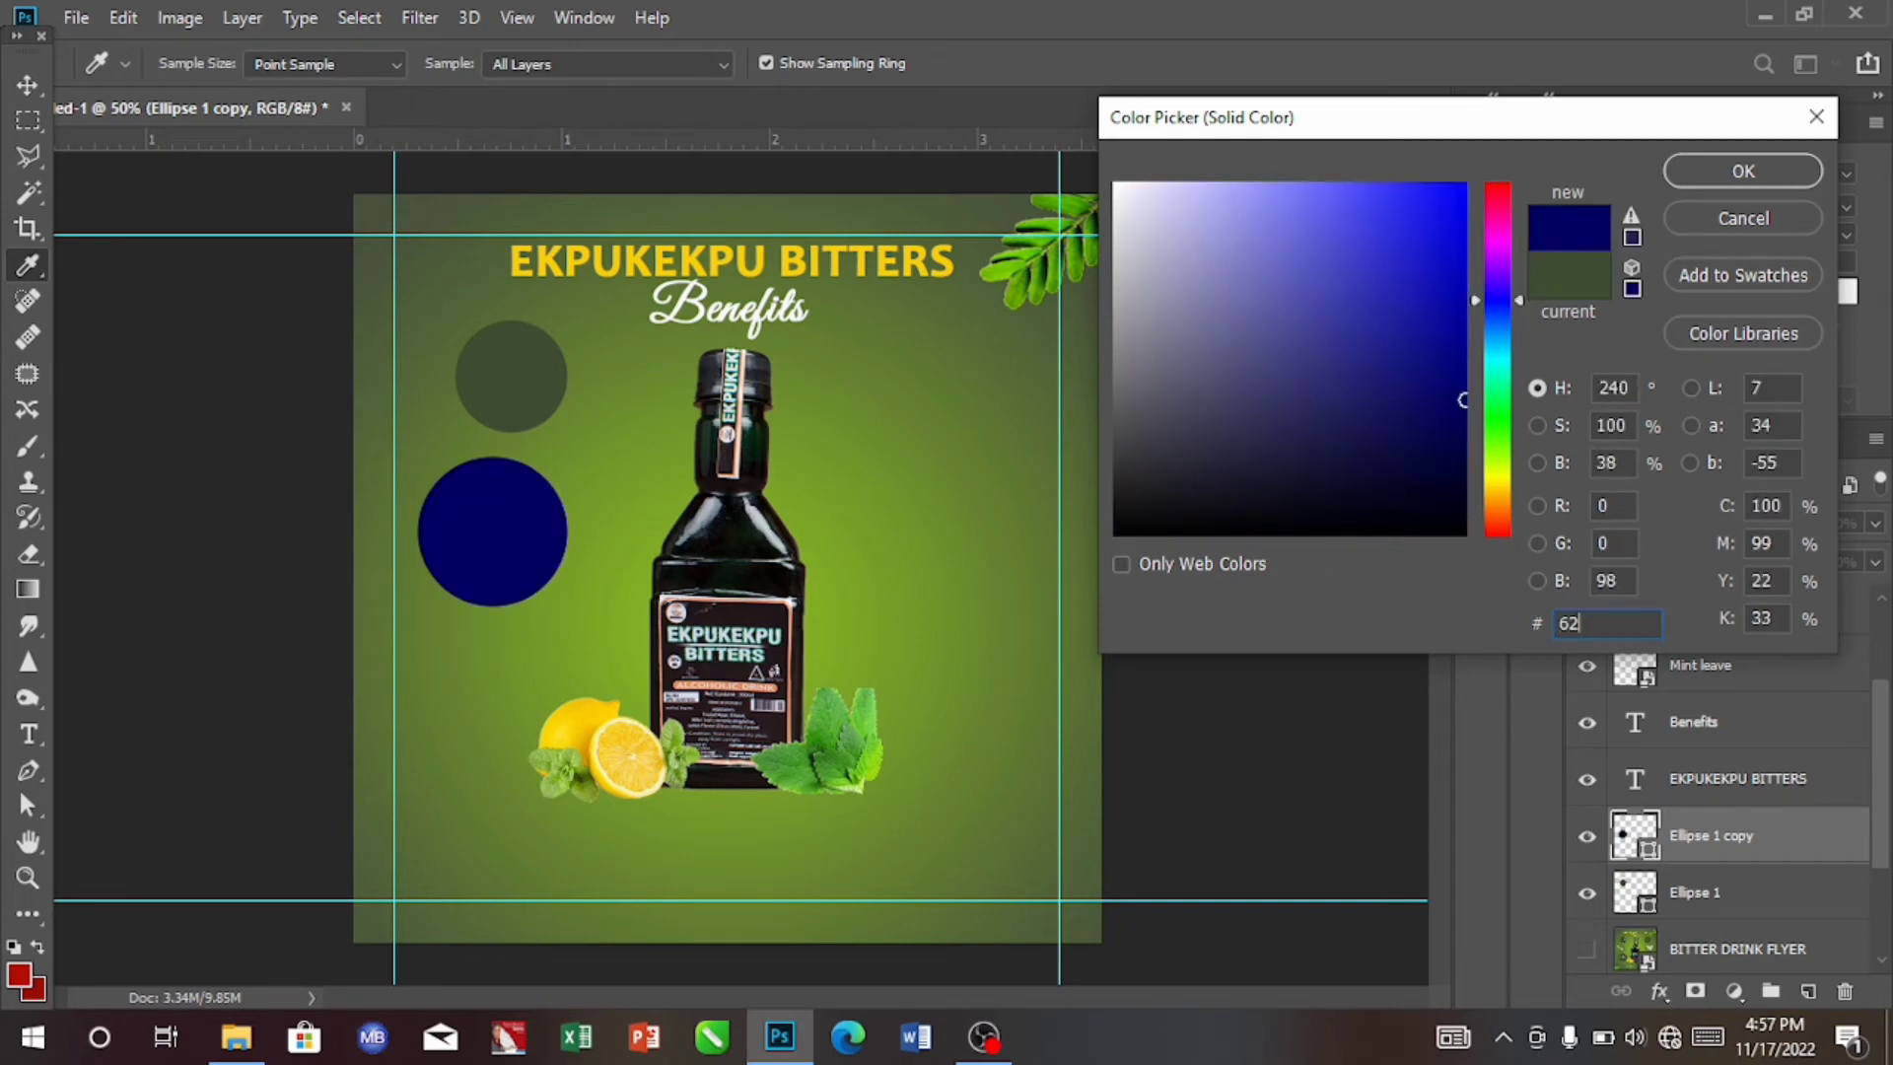
type("7")
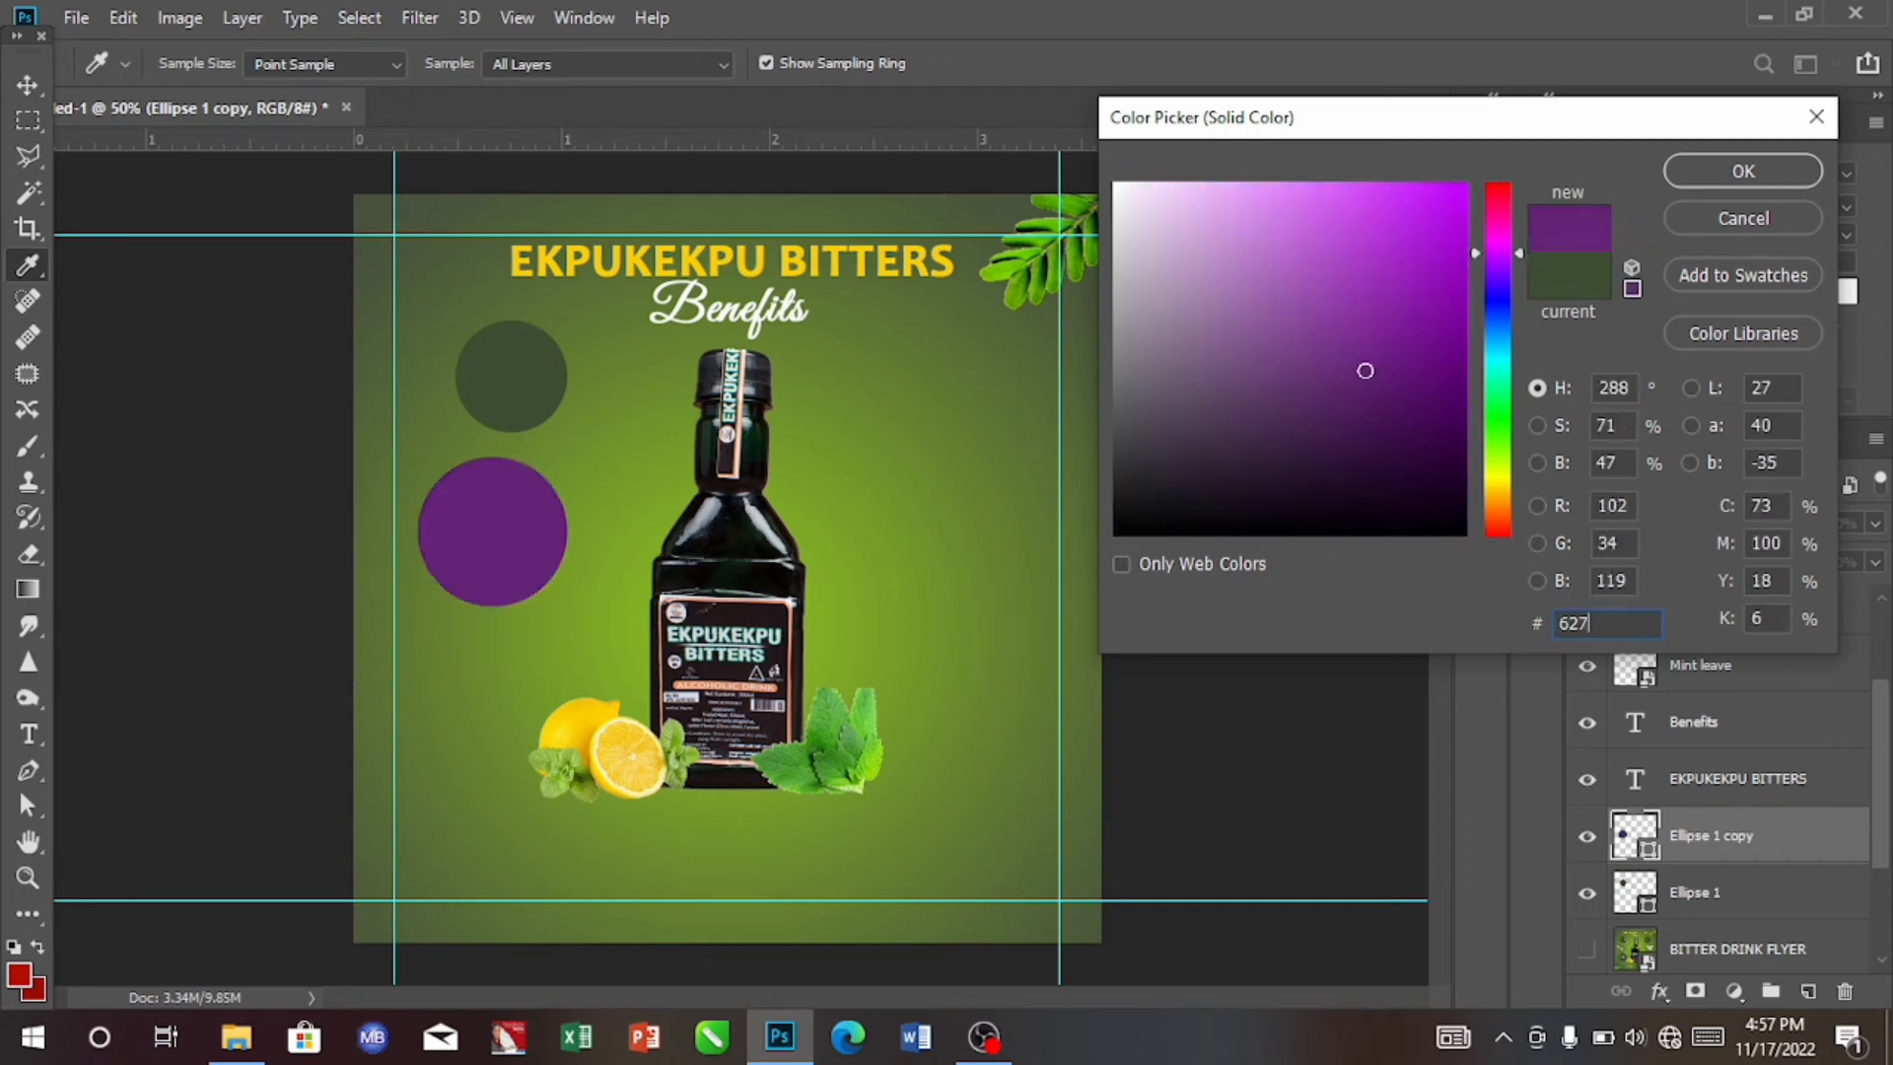
type("931")
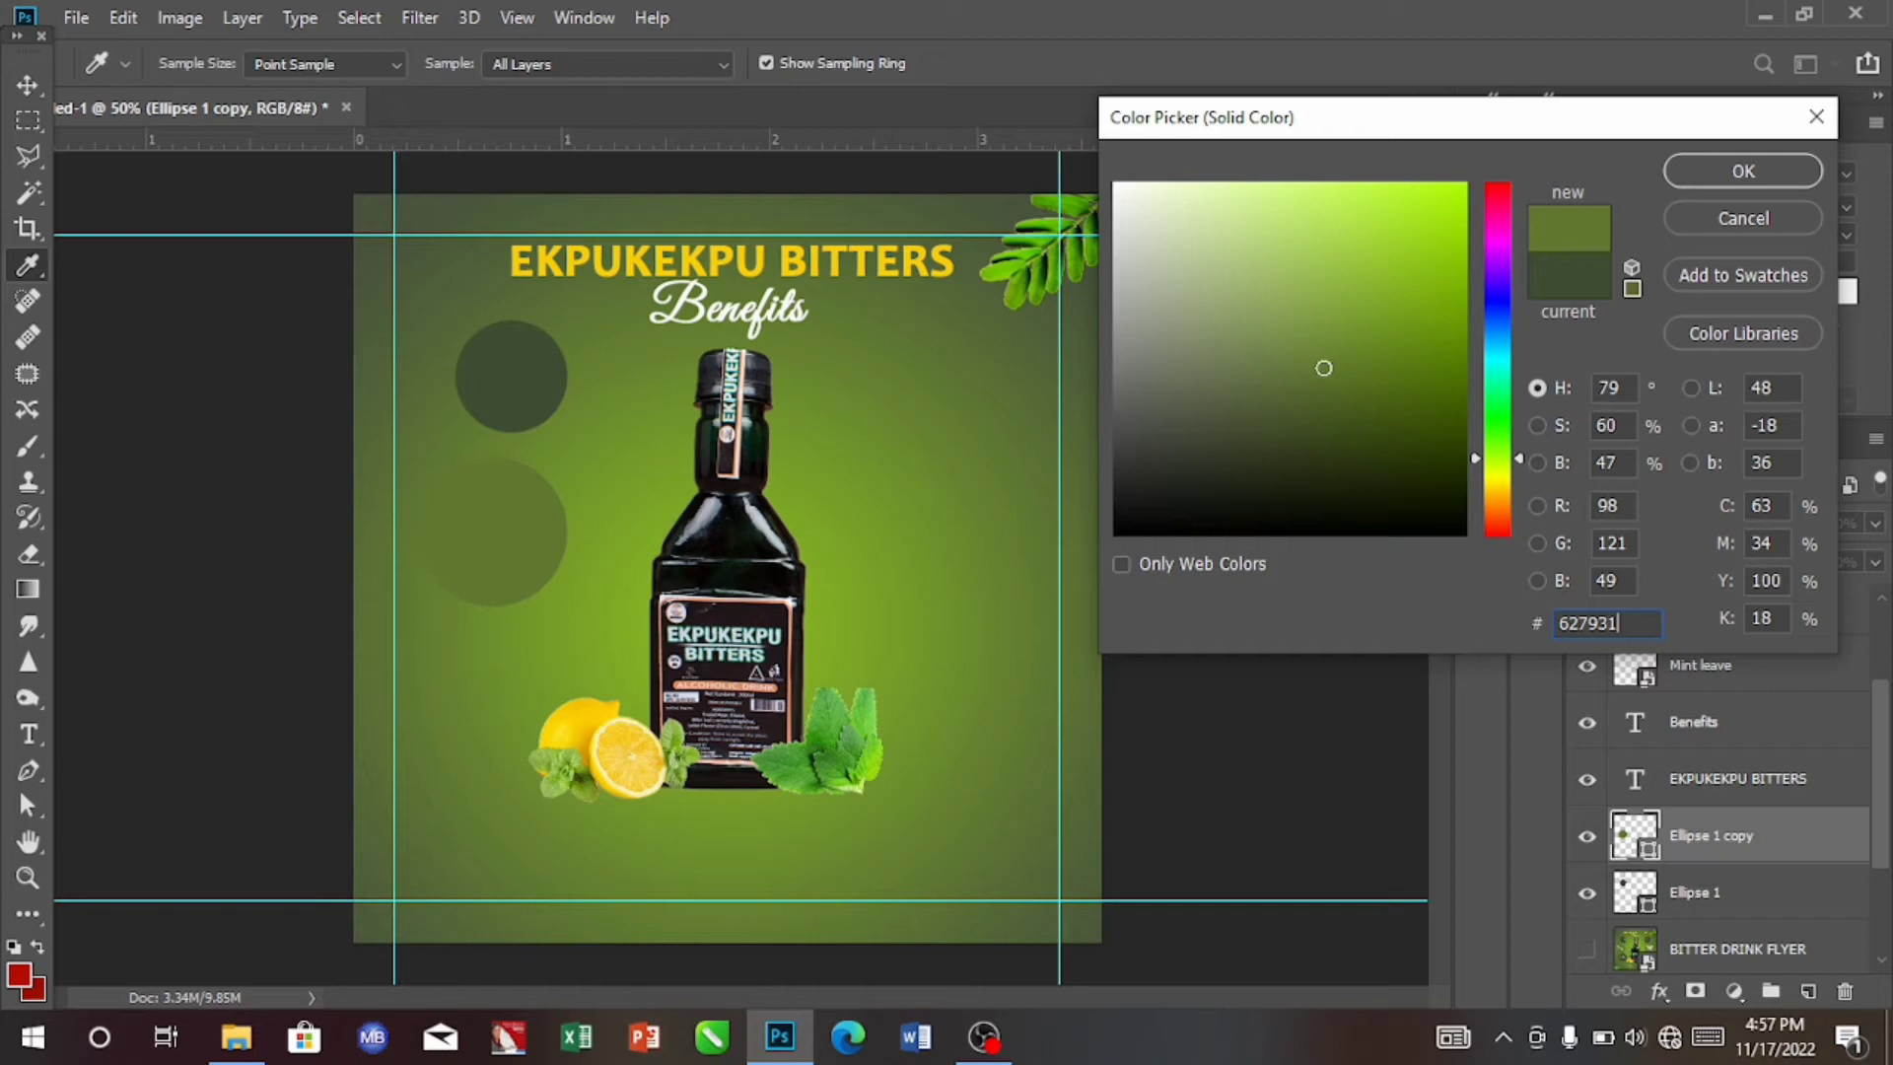
left_click(1772, 161)
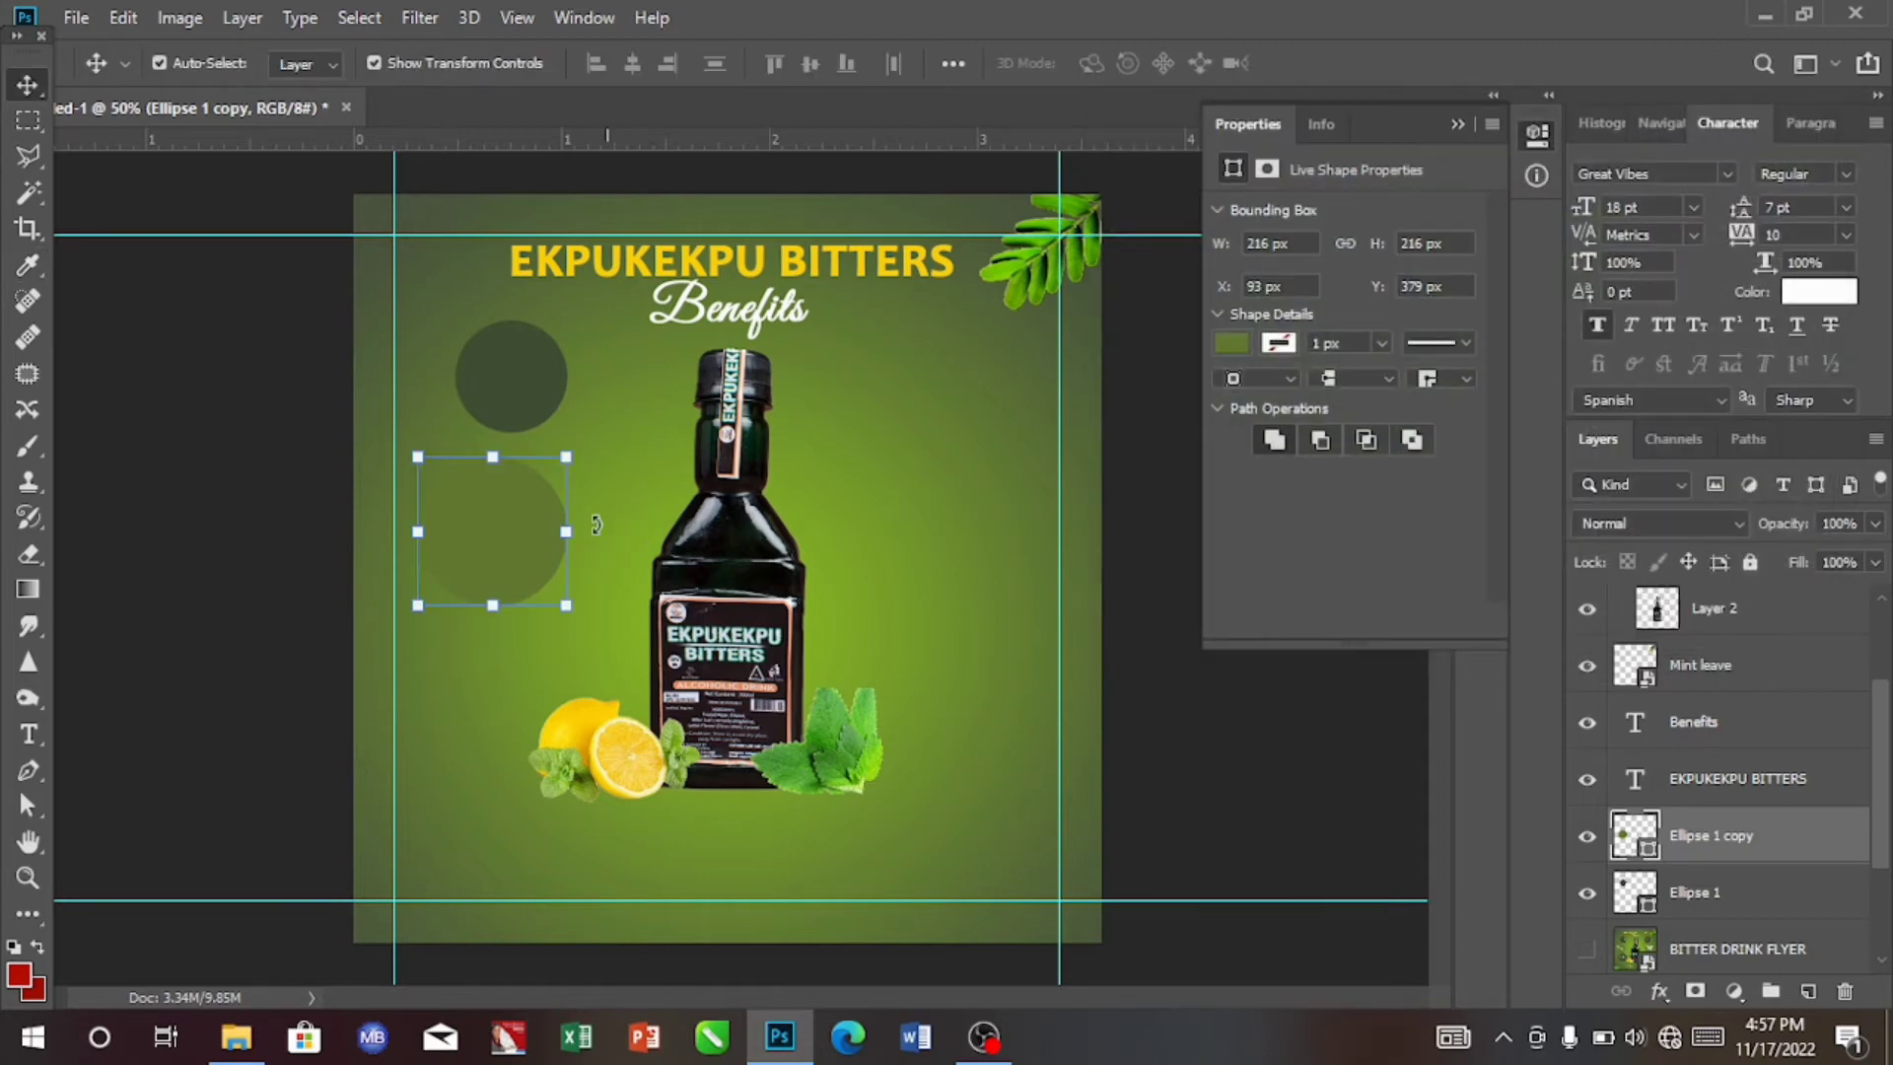
Move the larger circle to about X 60 px, Y 393 px and copy the small dark one right of the bottle at X 739 px, Y 220 px.
left_click_drag(491, 536, 501, 566)
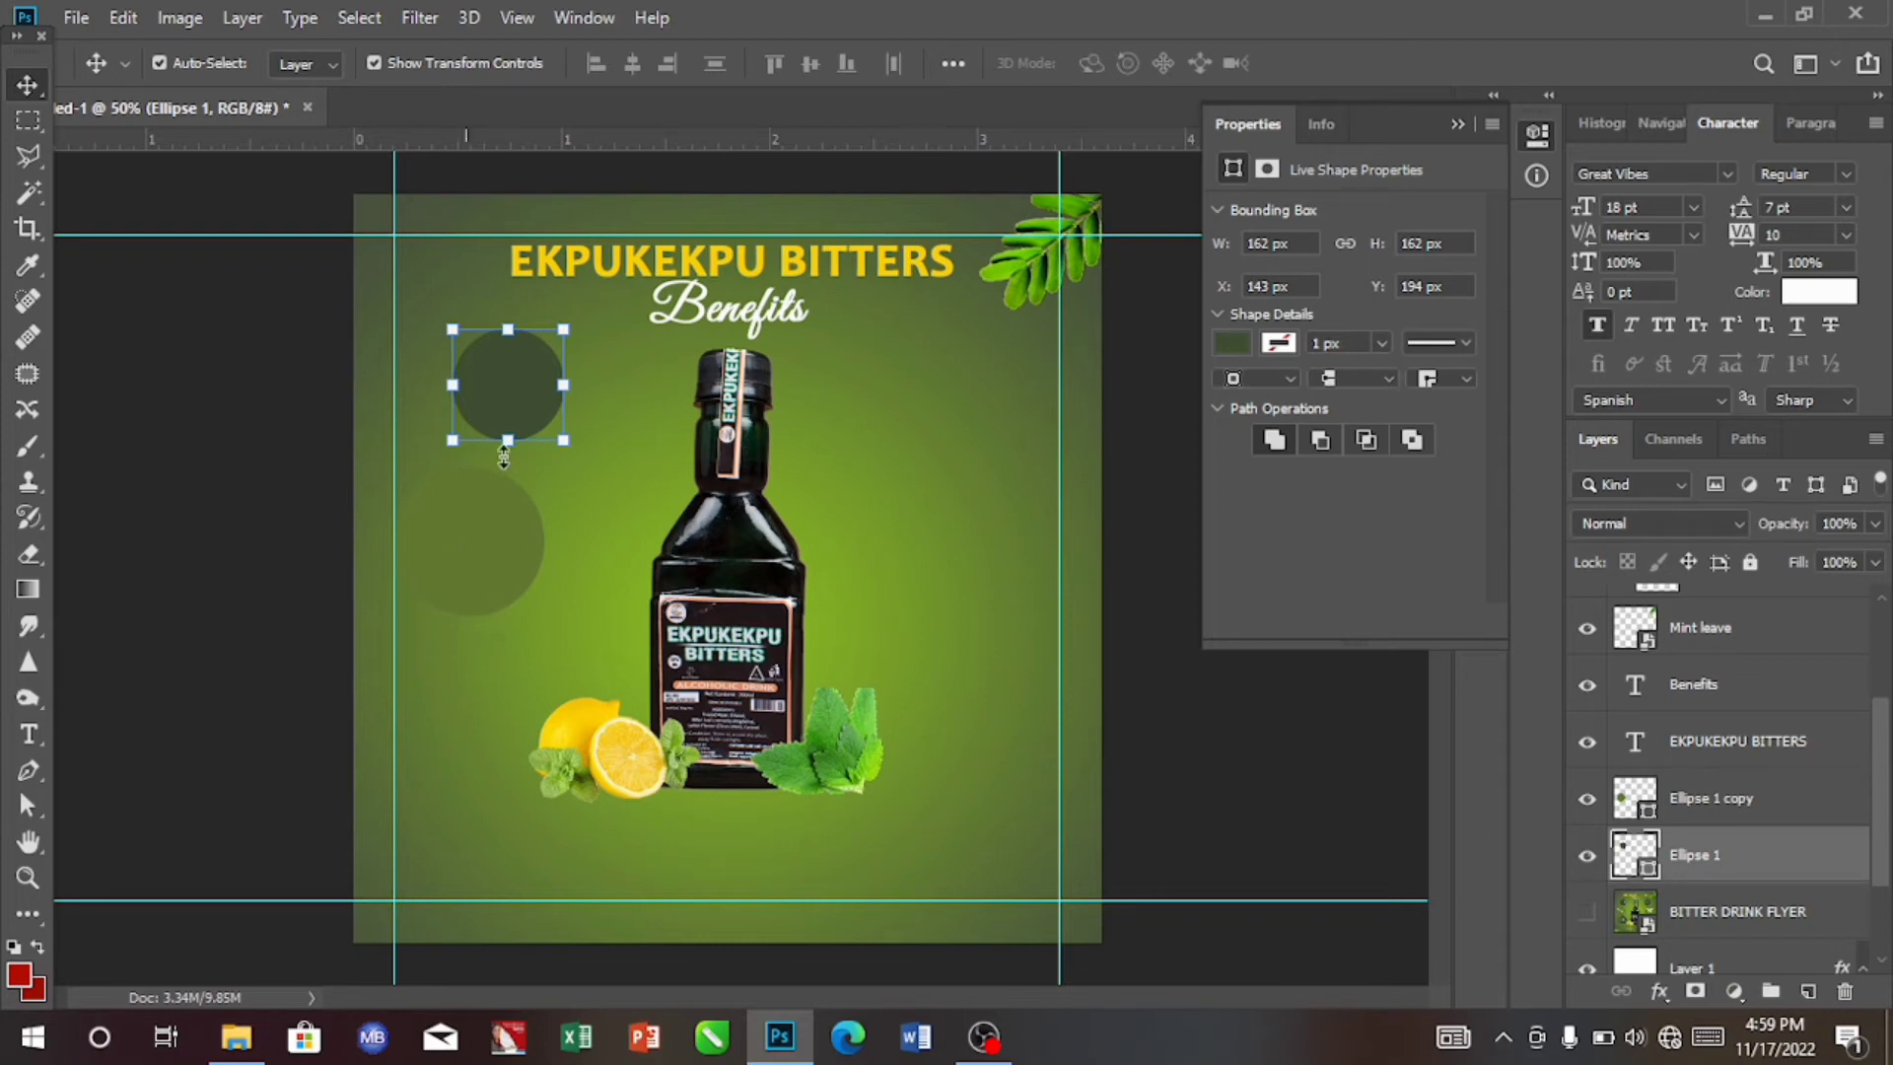
key("ctrl")
key("ctrl+j")
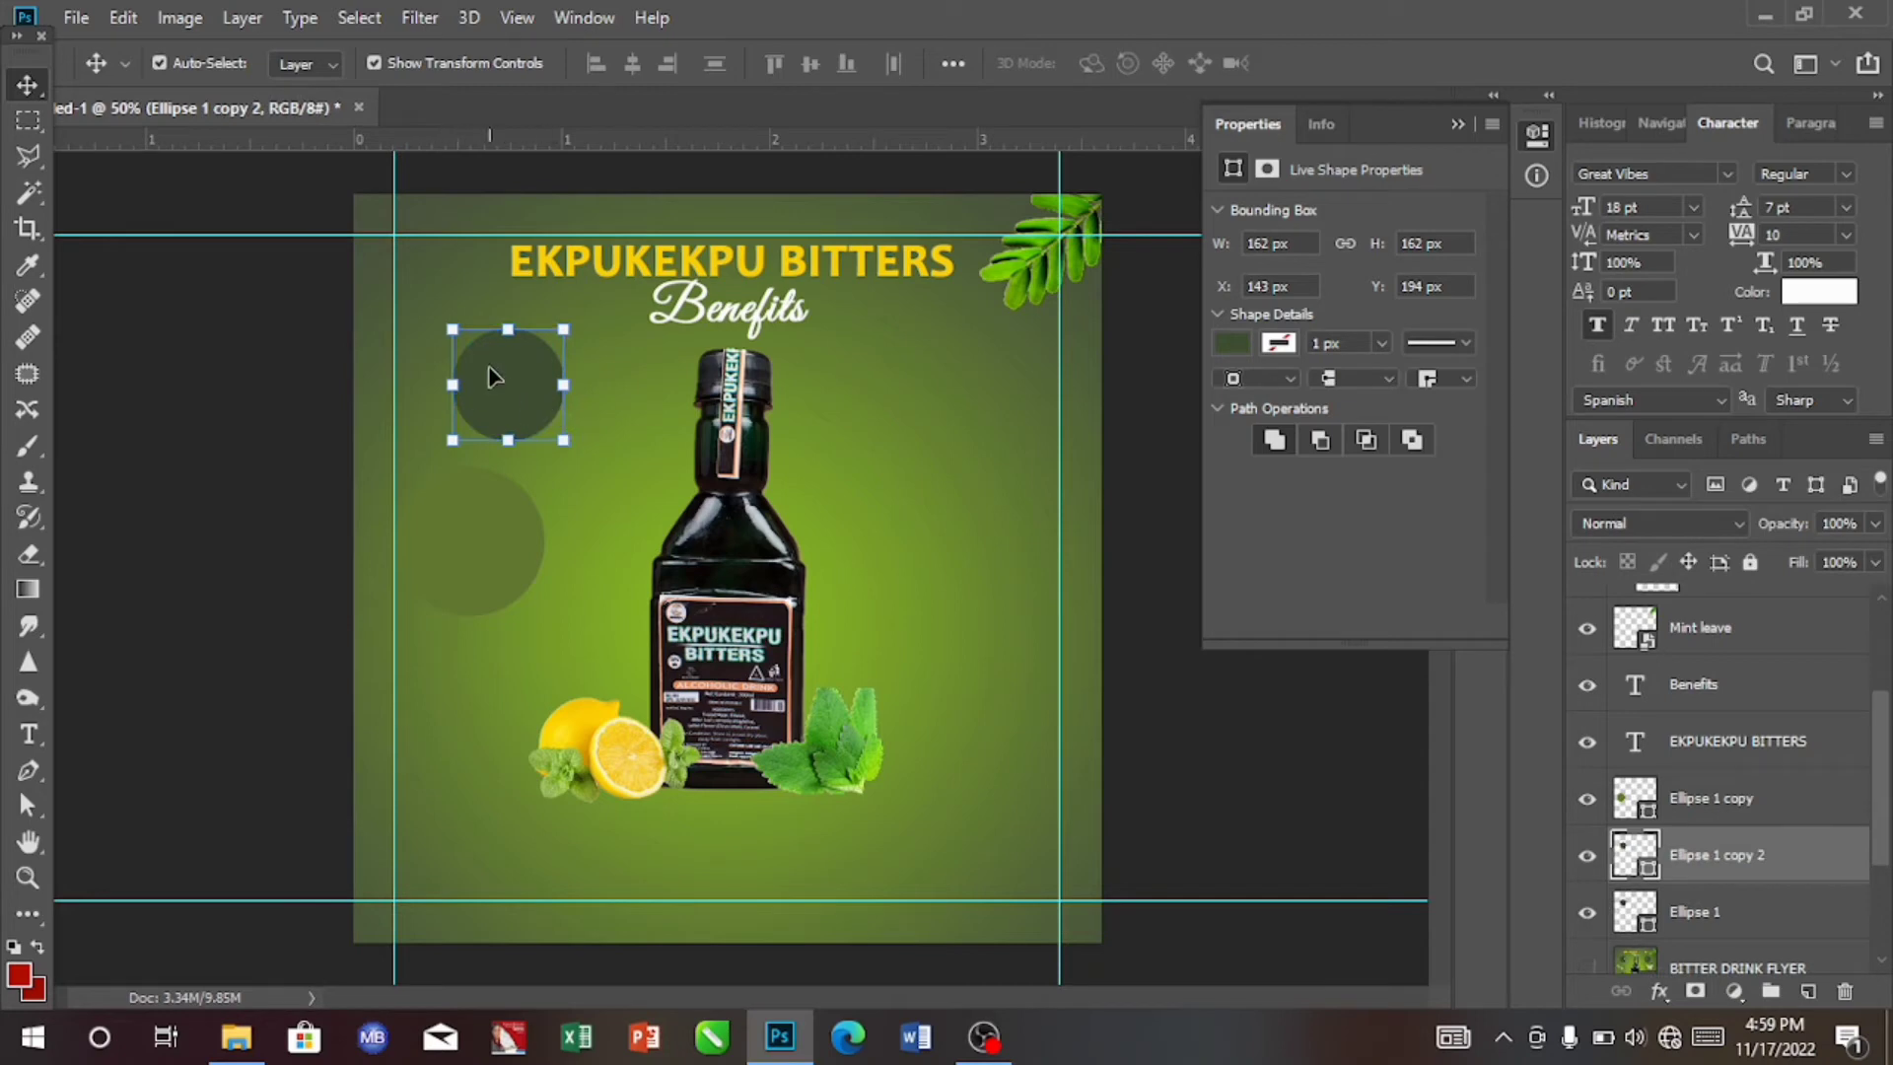
left_click_drag(503, 384, 918, 395)
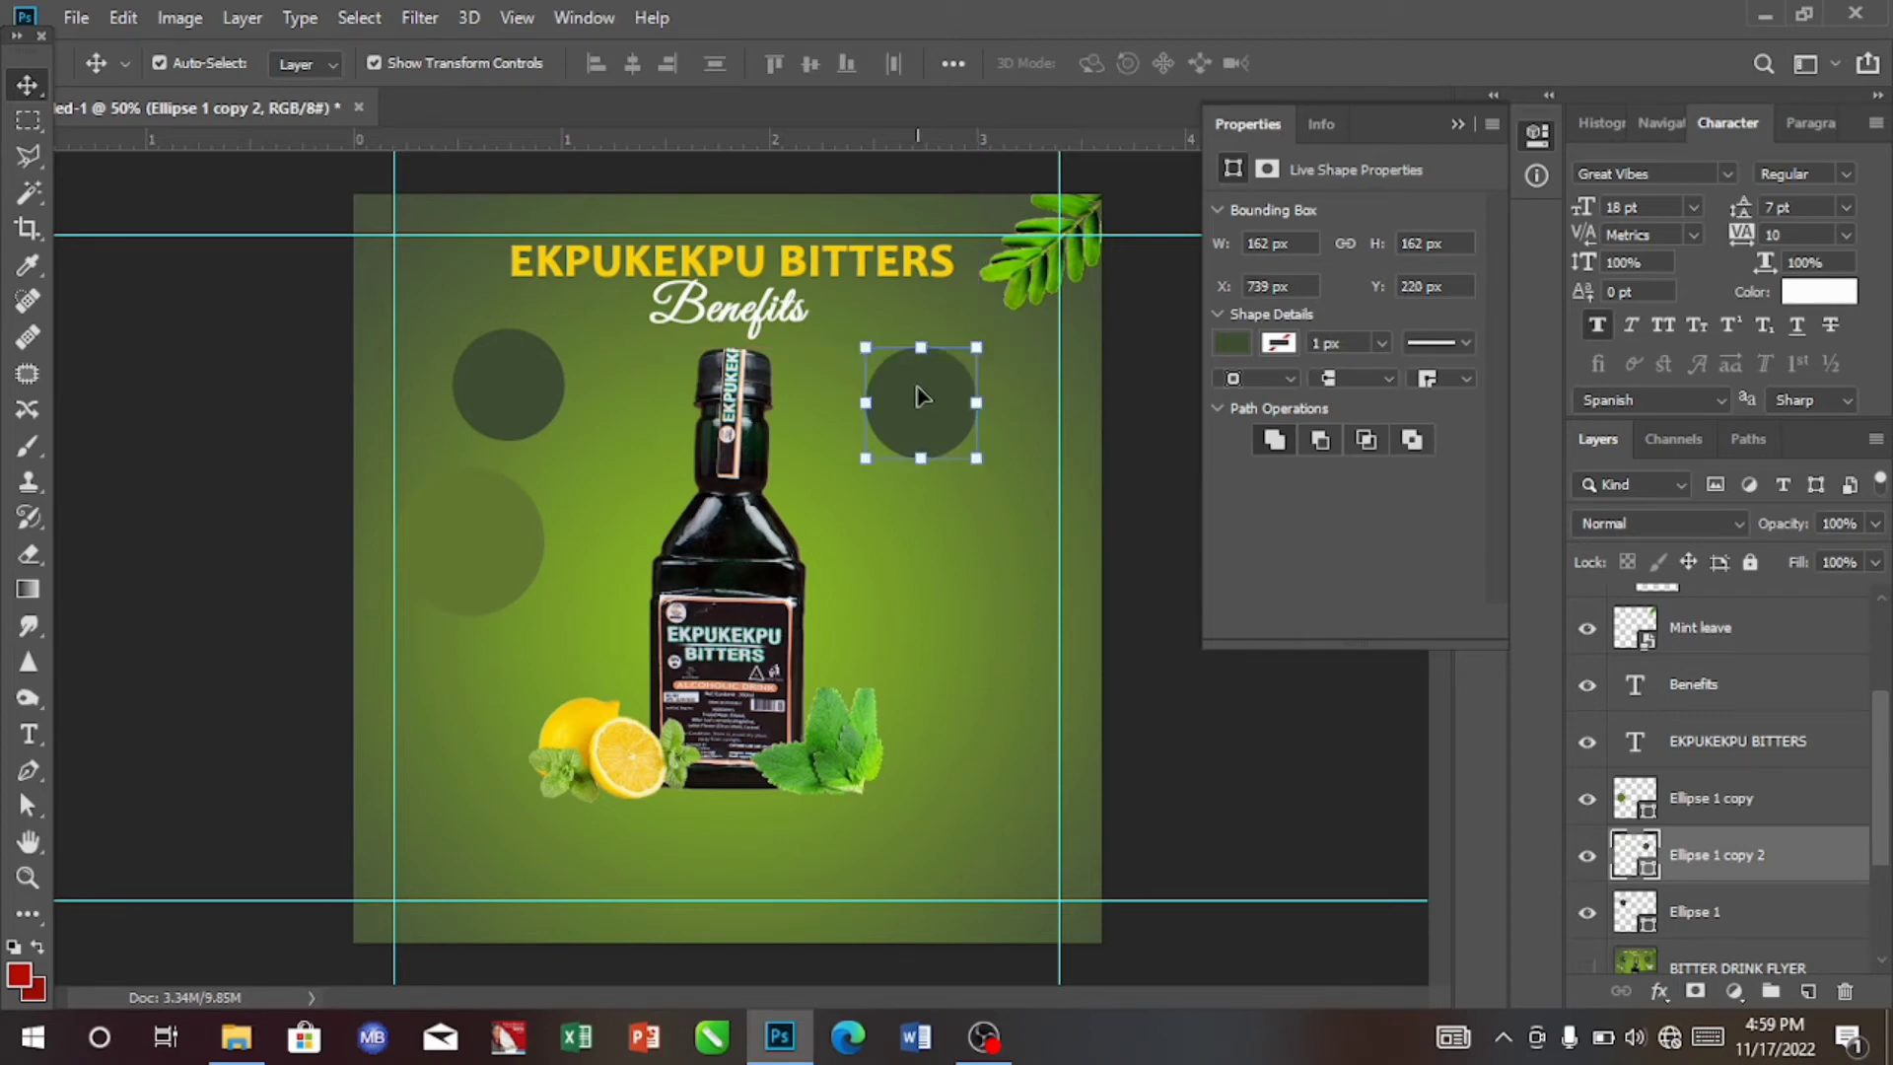
Duplicate the larger olive green circle left of the bottle five times in place.
left_click(493, 574)
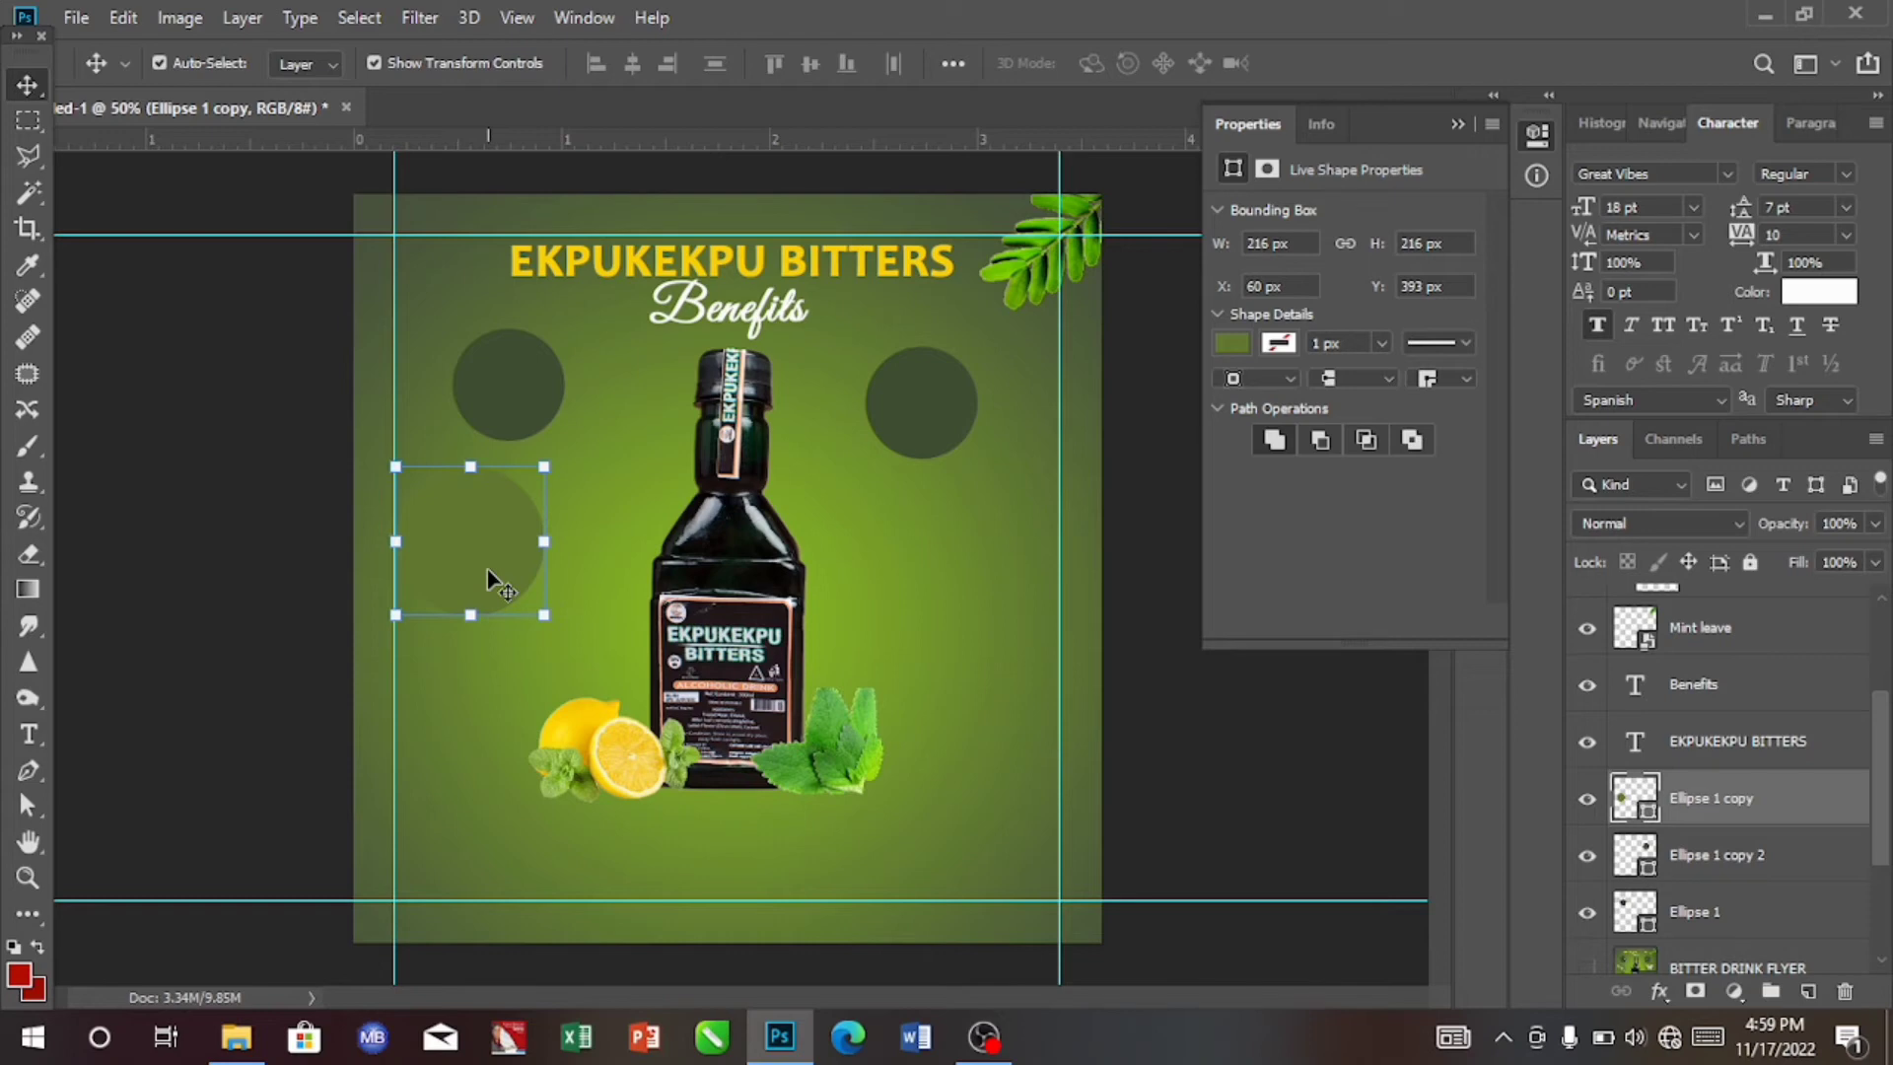
key("ctrl")
key("ctrl+j")
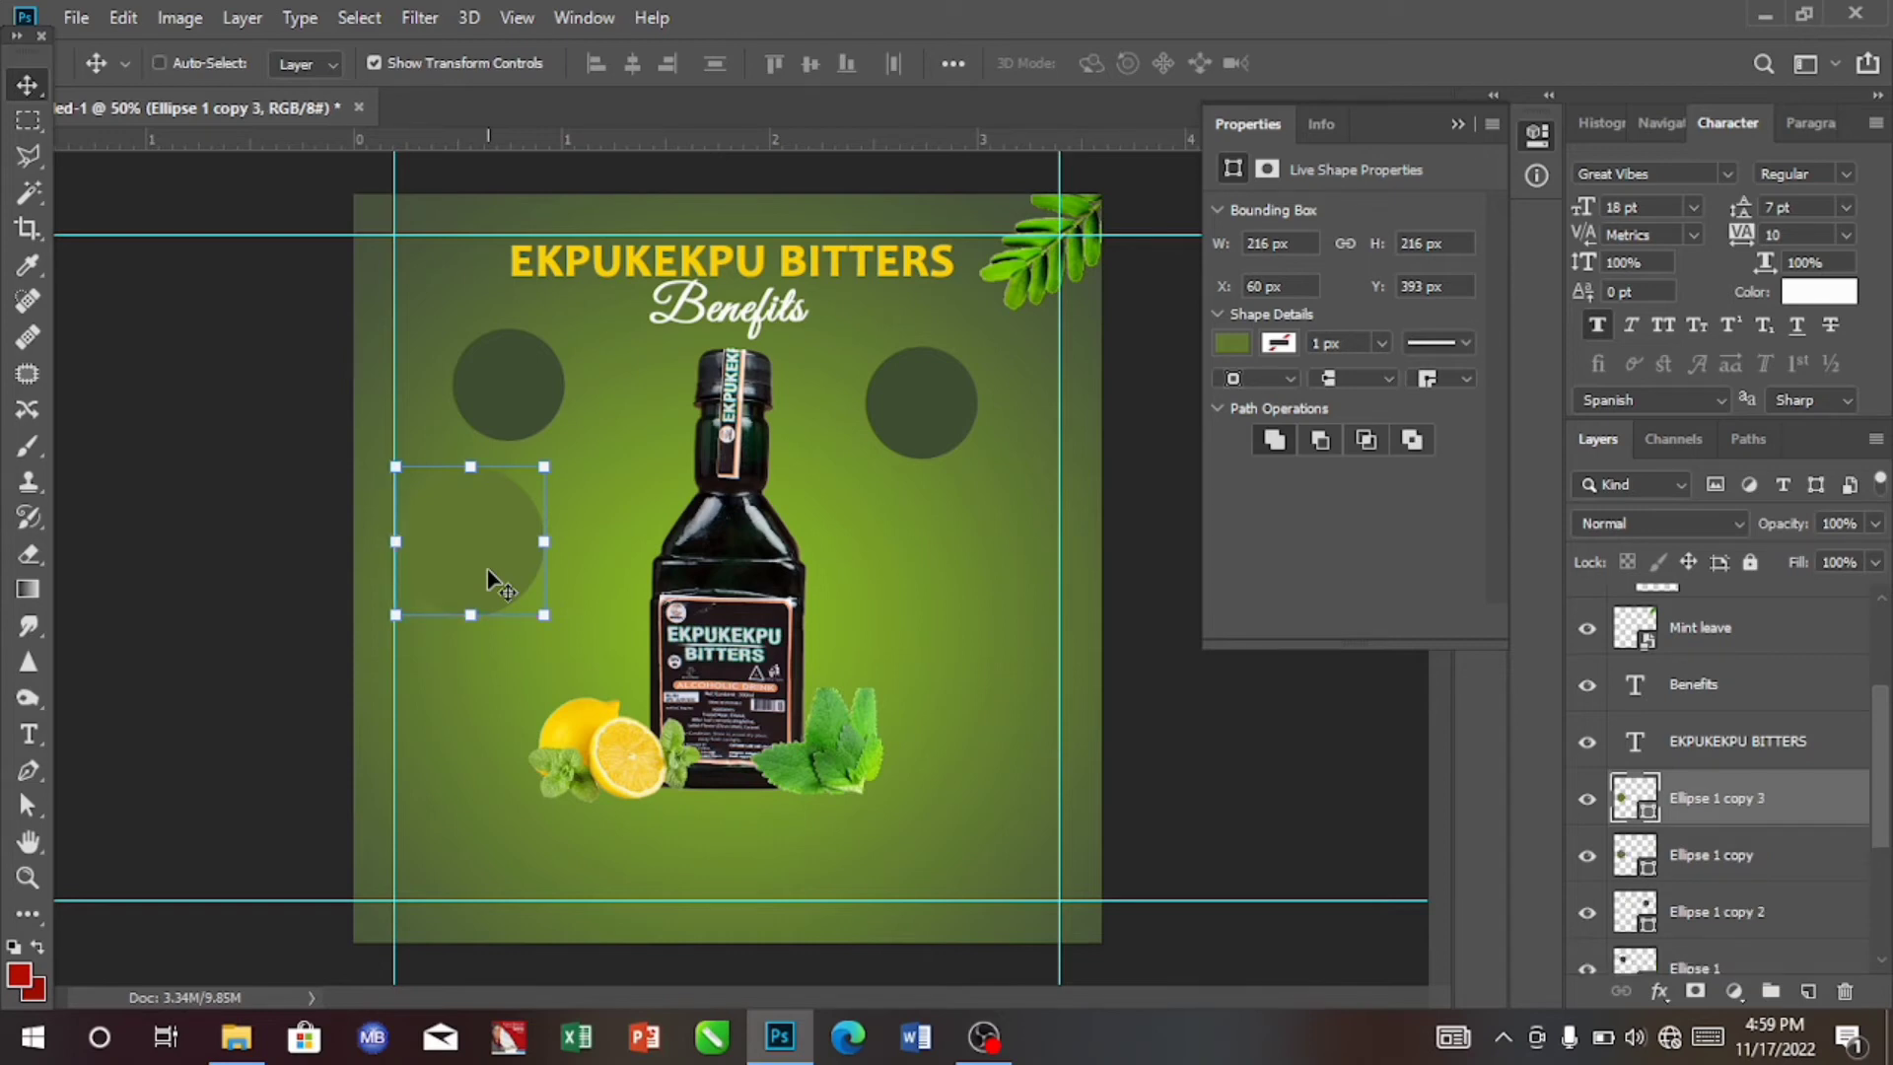
key("ctrl+j")
key("ctrl+j")
key("ctrl+j")
key("ctrl+j")
key("ctrl")
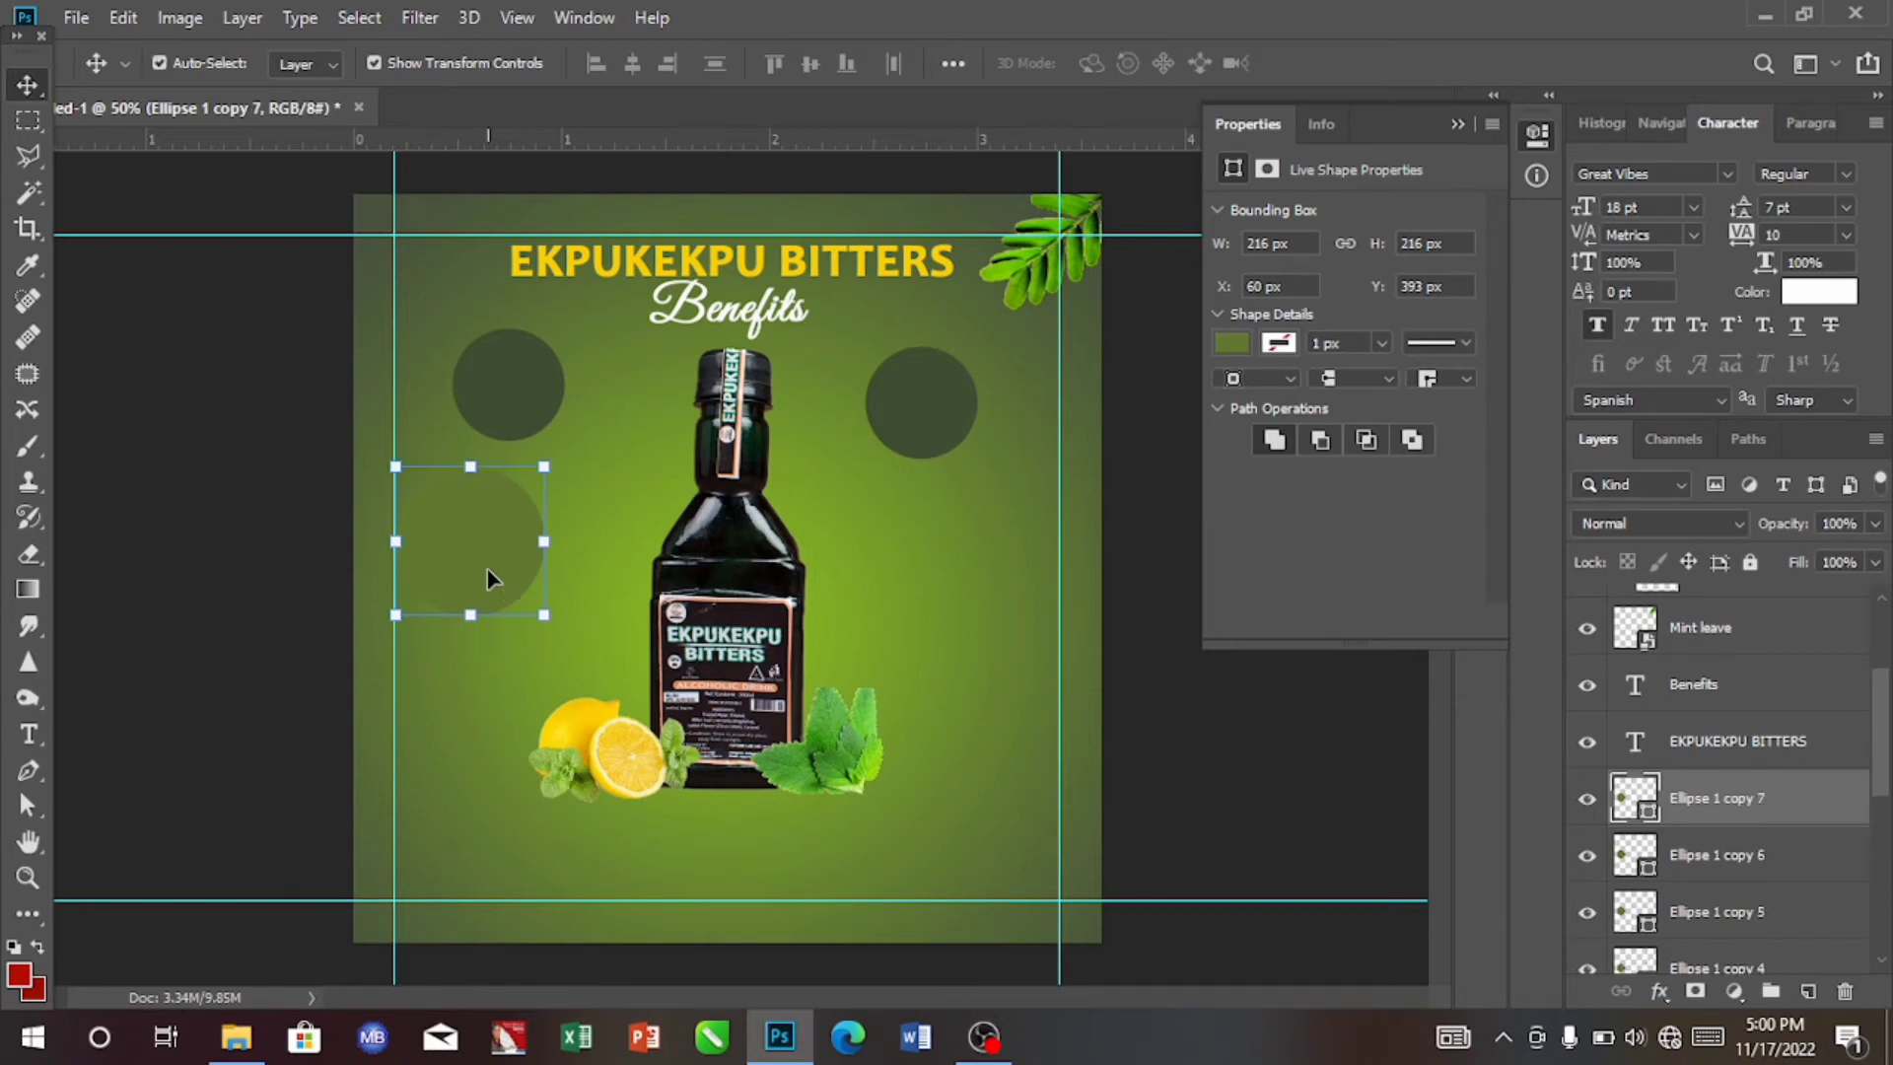
Move one olive copy down behind the lemons and another below the mint leaves at about X 668 px, Y 788 px.
left_click_drag(487, 568, 507, 773)
left_click(476, 579)
left_click_drag(476, 579, 894, 851)
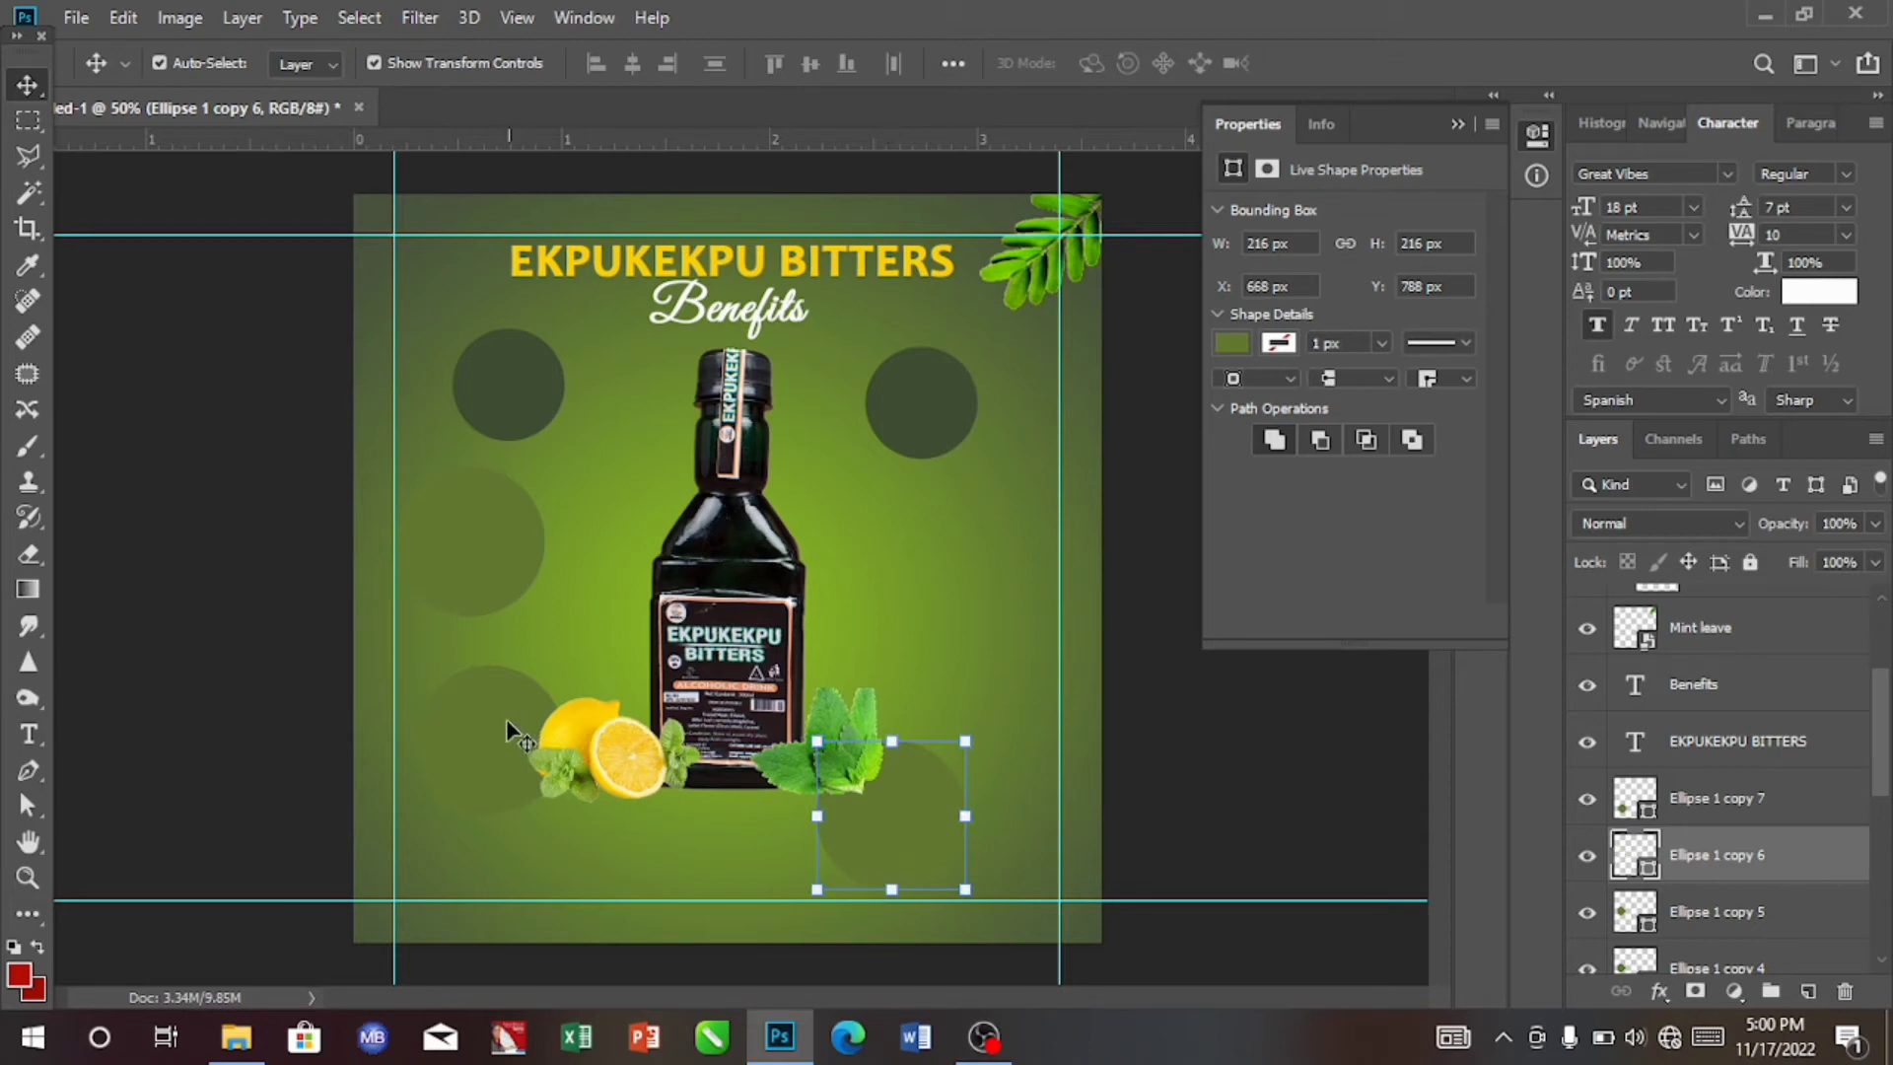
left_click_drag(502, 720, 534, 790)
Place two olive copies right of the bottle, the lower at about X 770 px, Y 607 px, and a third lower left at about X 100 px, Y 622 px.
left_click_drag(483, 589, 1002, 634)
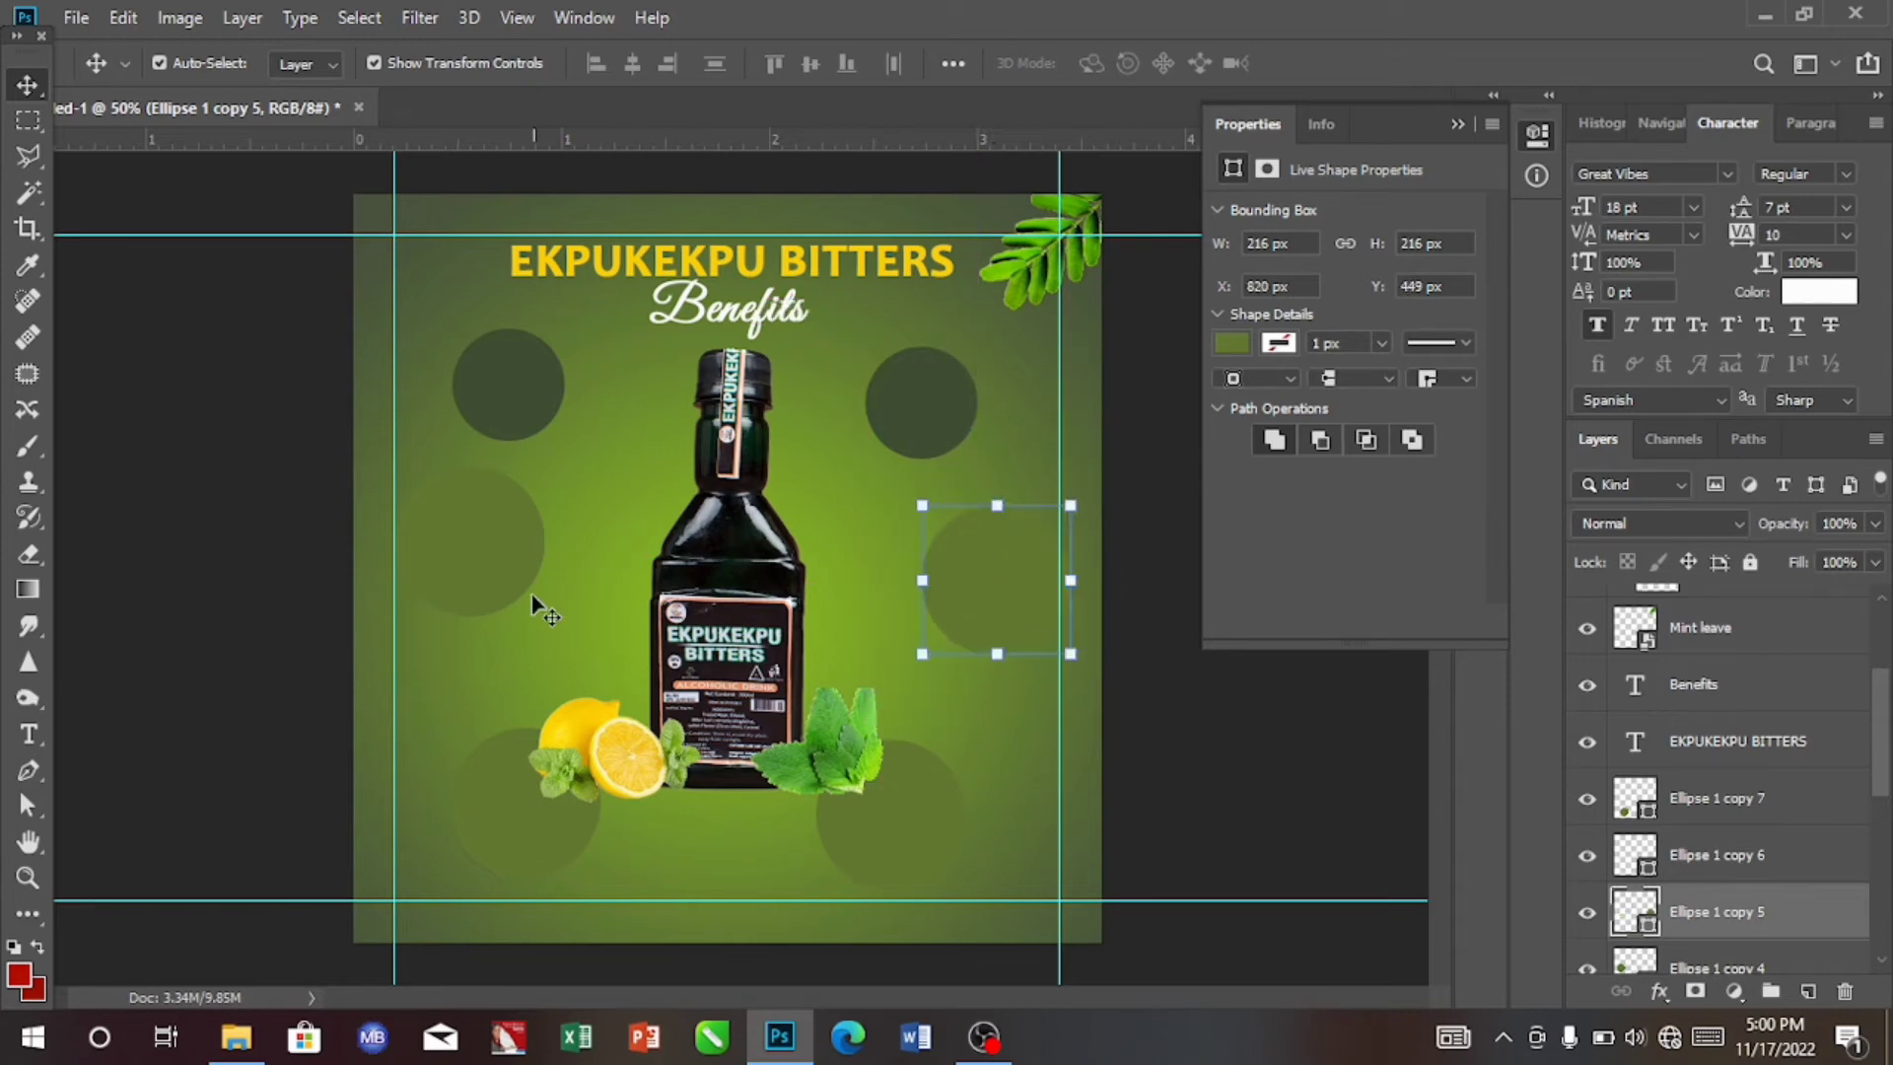
left_click_drag(488, 569, 962, 712)
left_click_drag(984, 566, 978, 538)
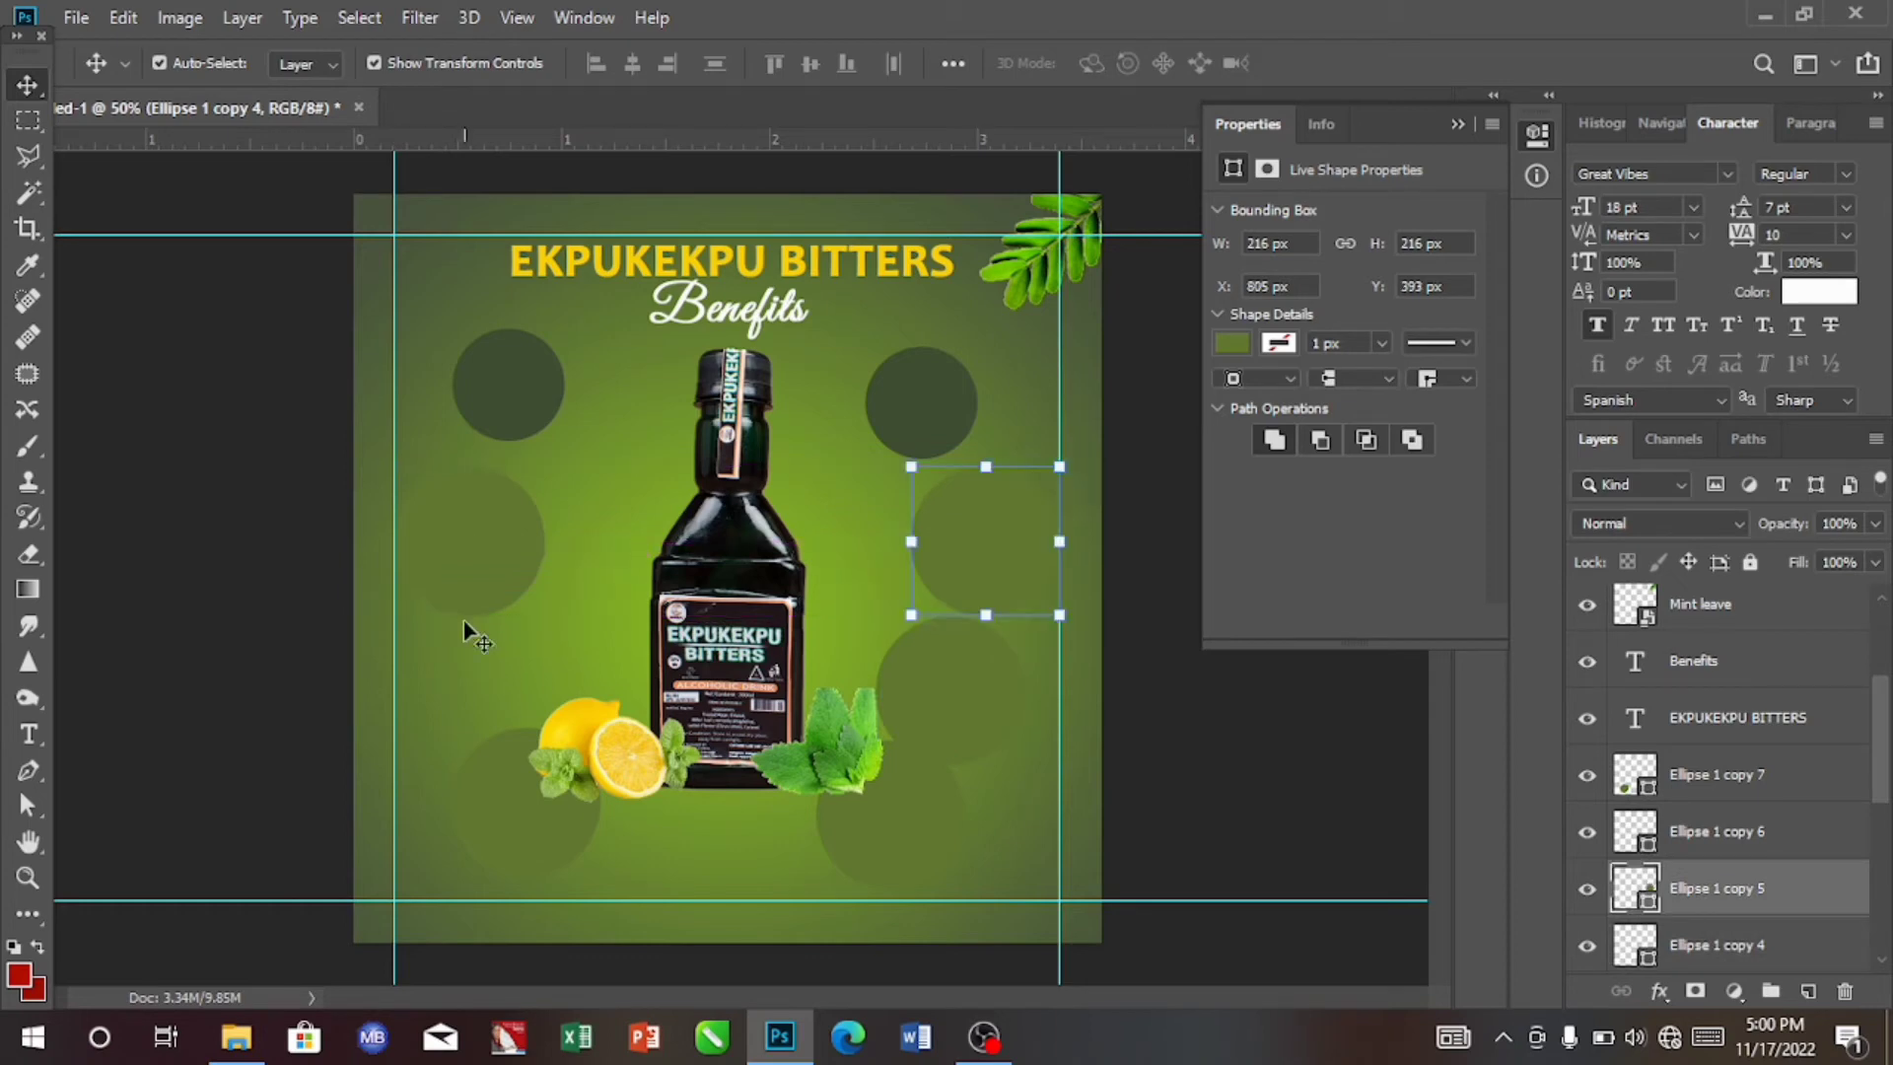
left_click(454, 541)
left_click_drag(453, 541, 498, 684)
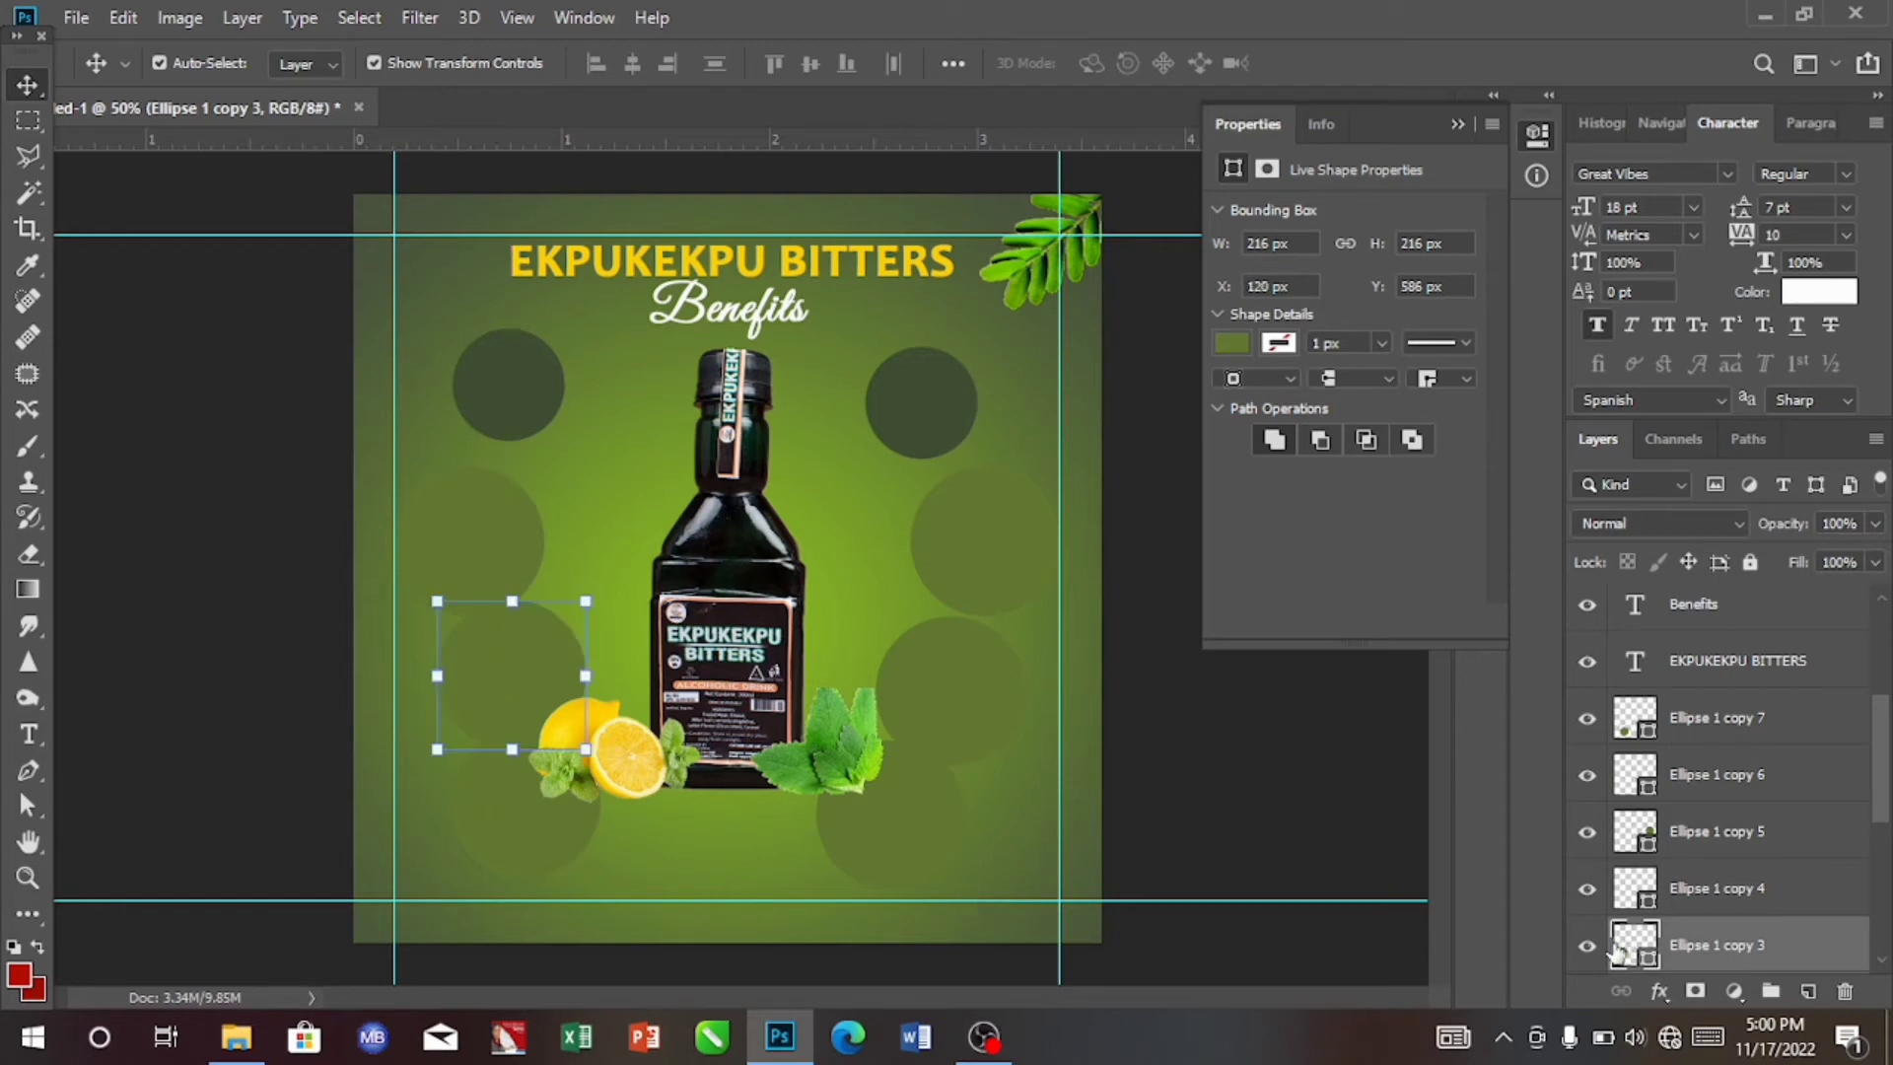
scroll(1617, 951, "down", 3)
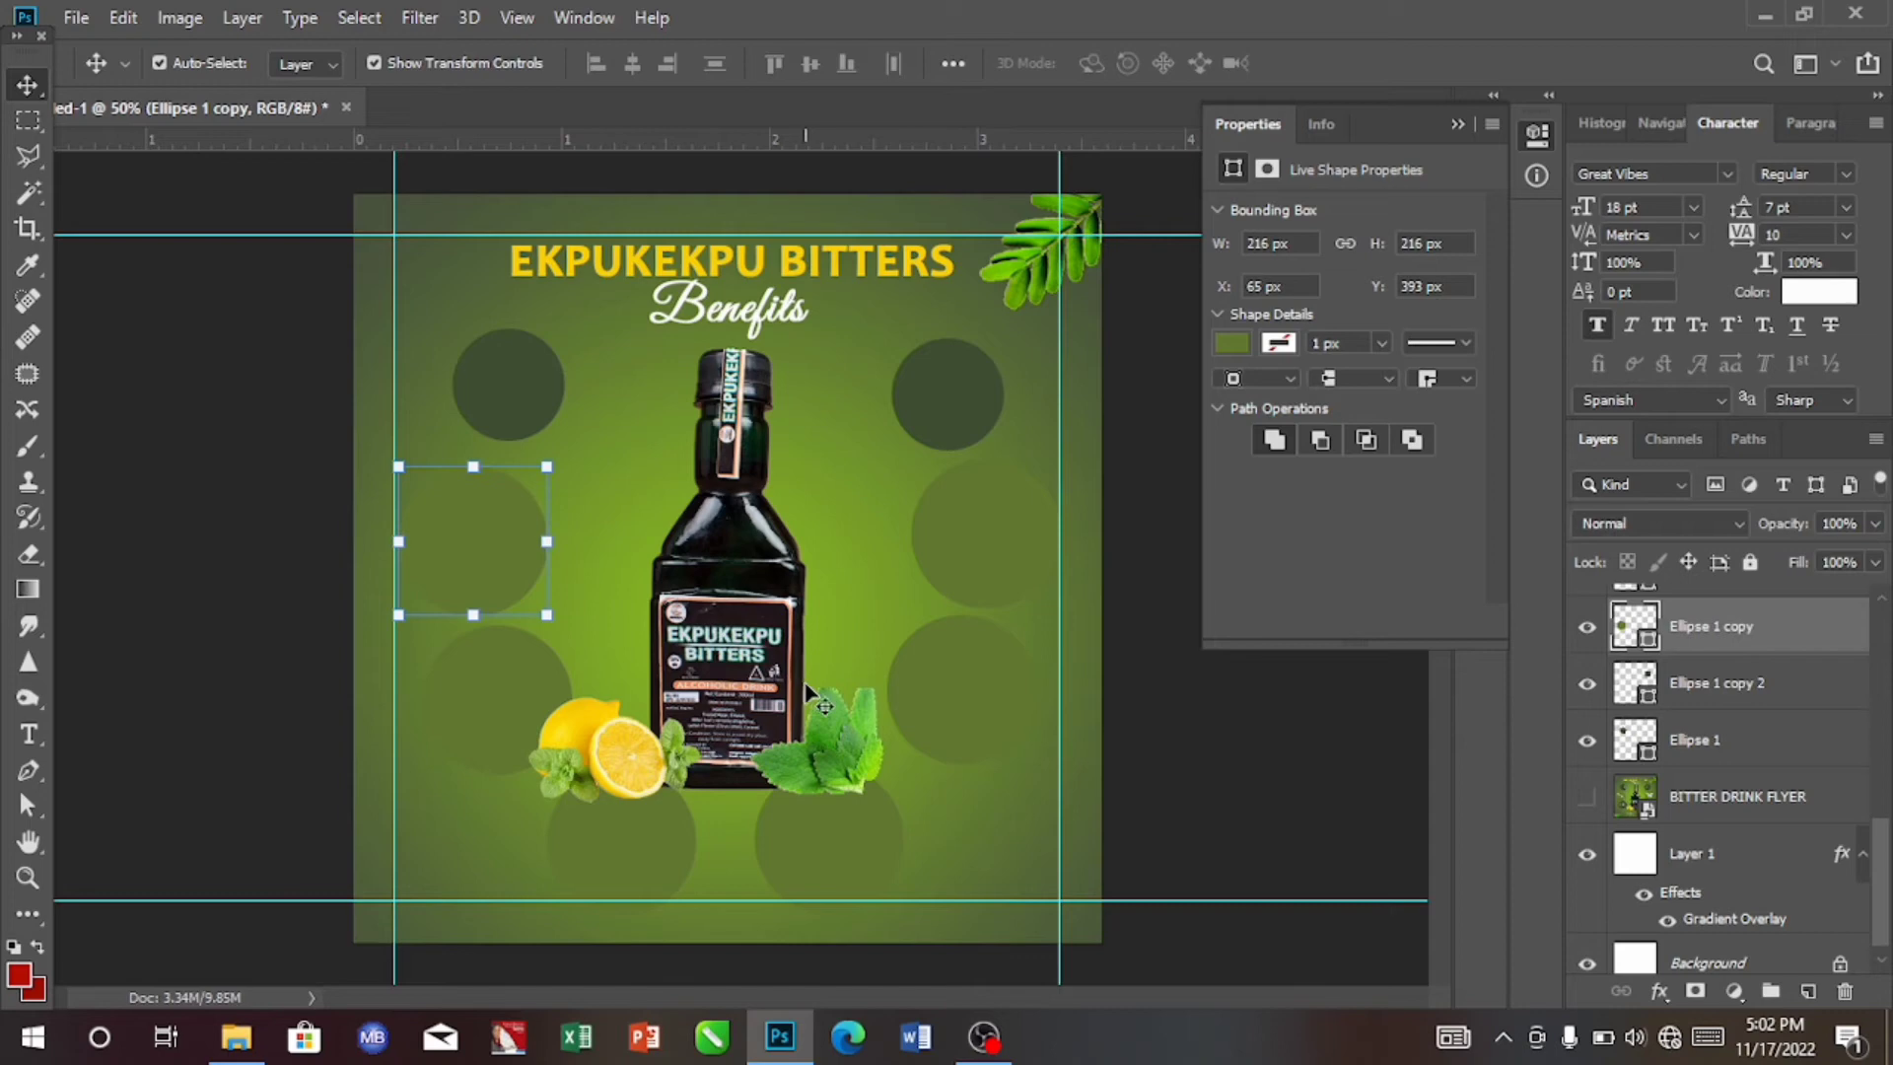
Recolour the olive circle beside the lemons to 3e4e31 by sampling the small dark circle above it.
left_click(436, 671, "alt")
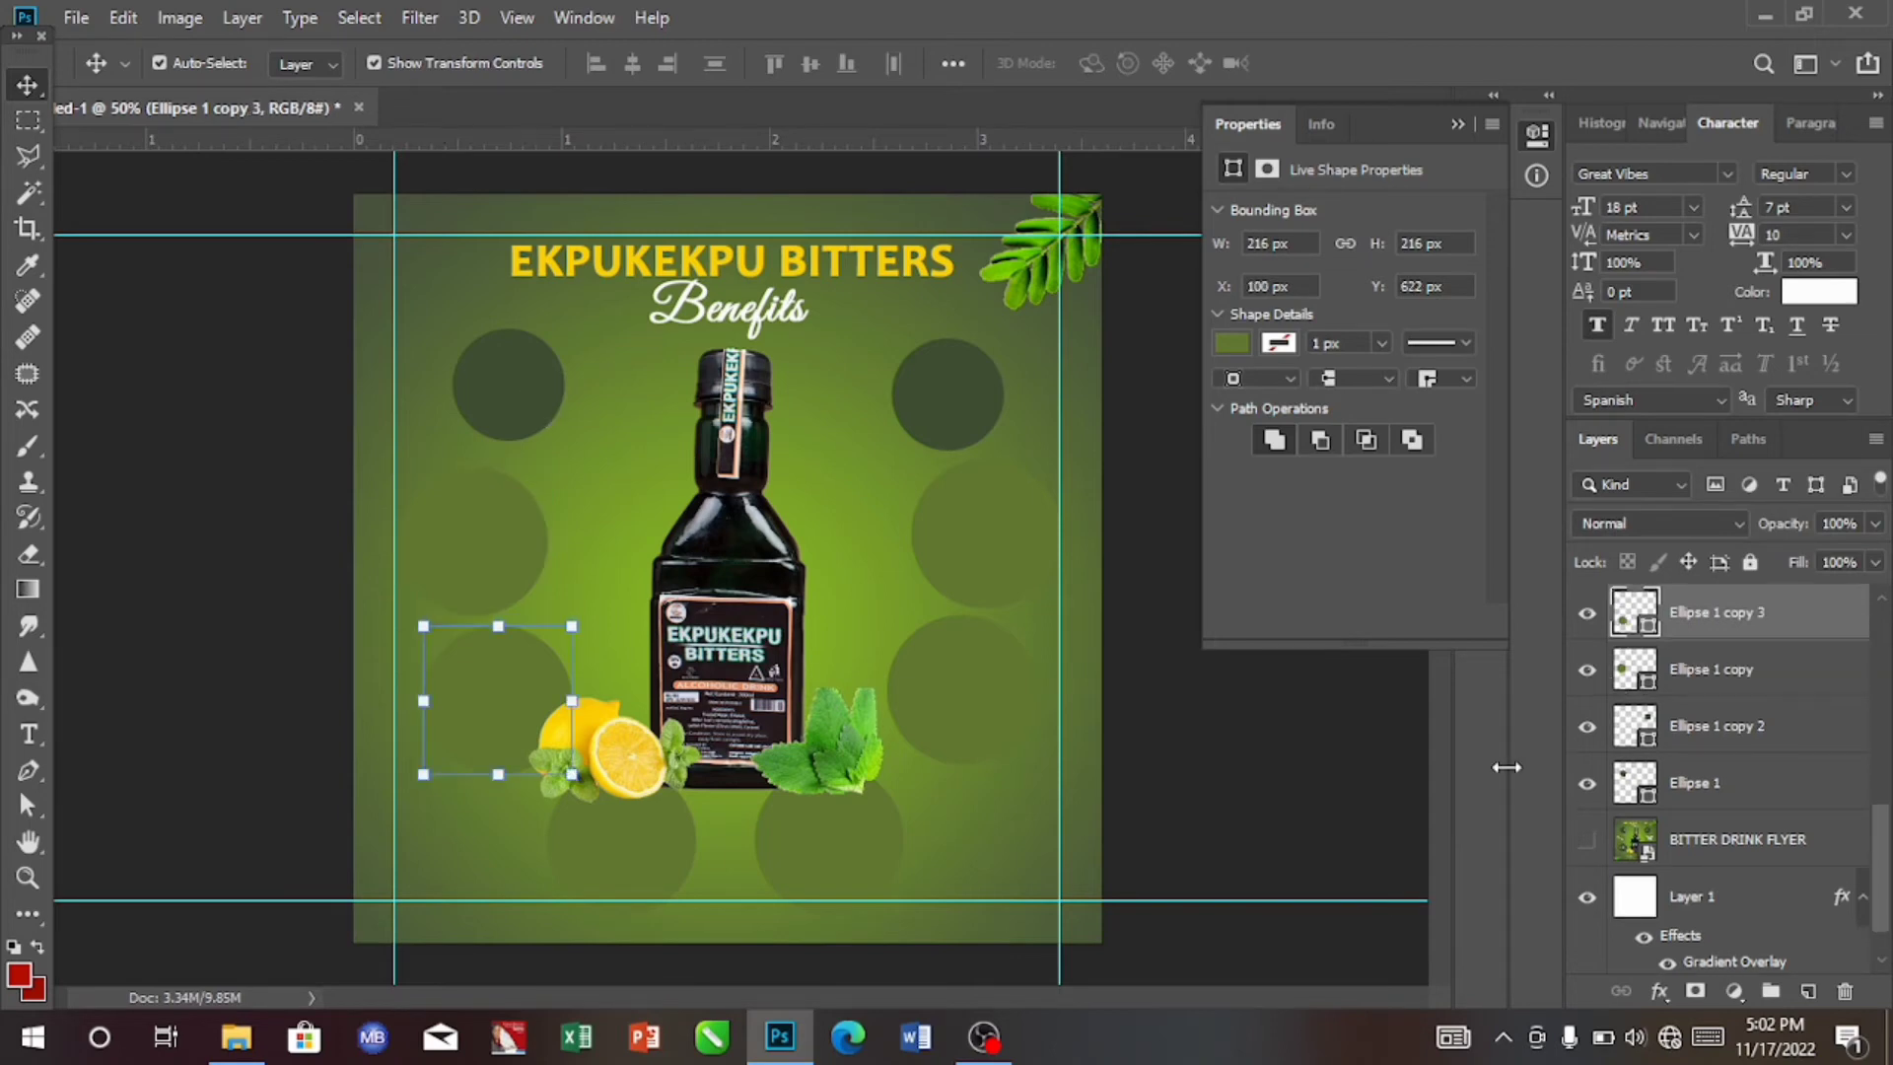
double_click(1631, 613)
left_click(534, 386)
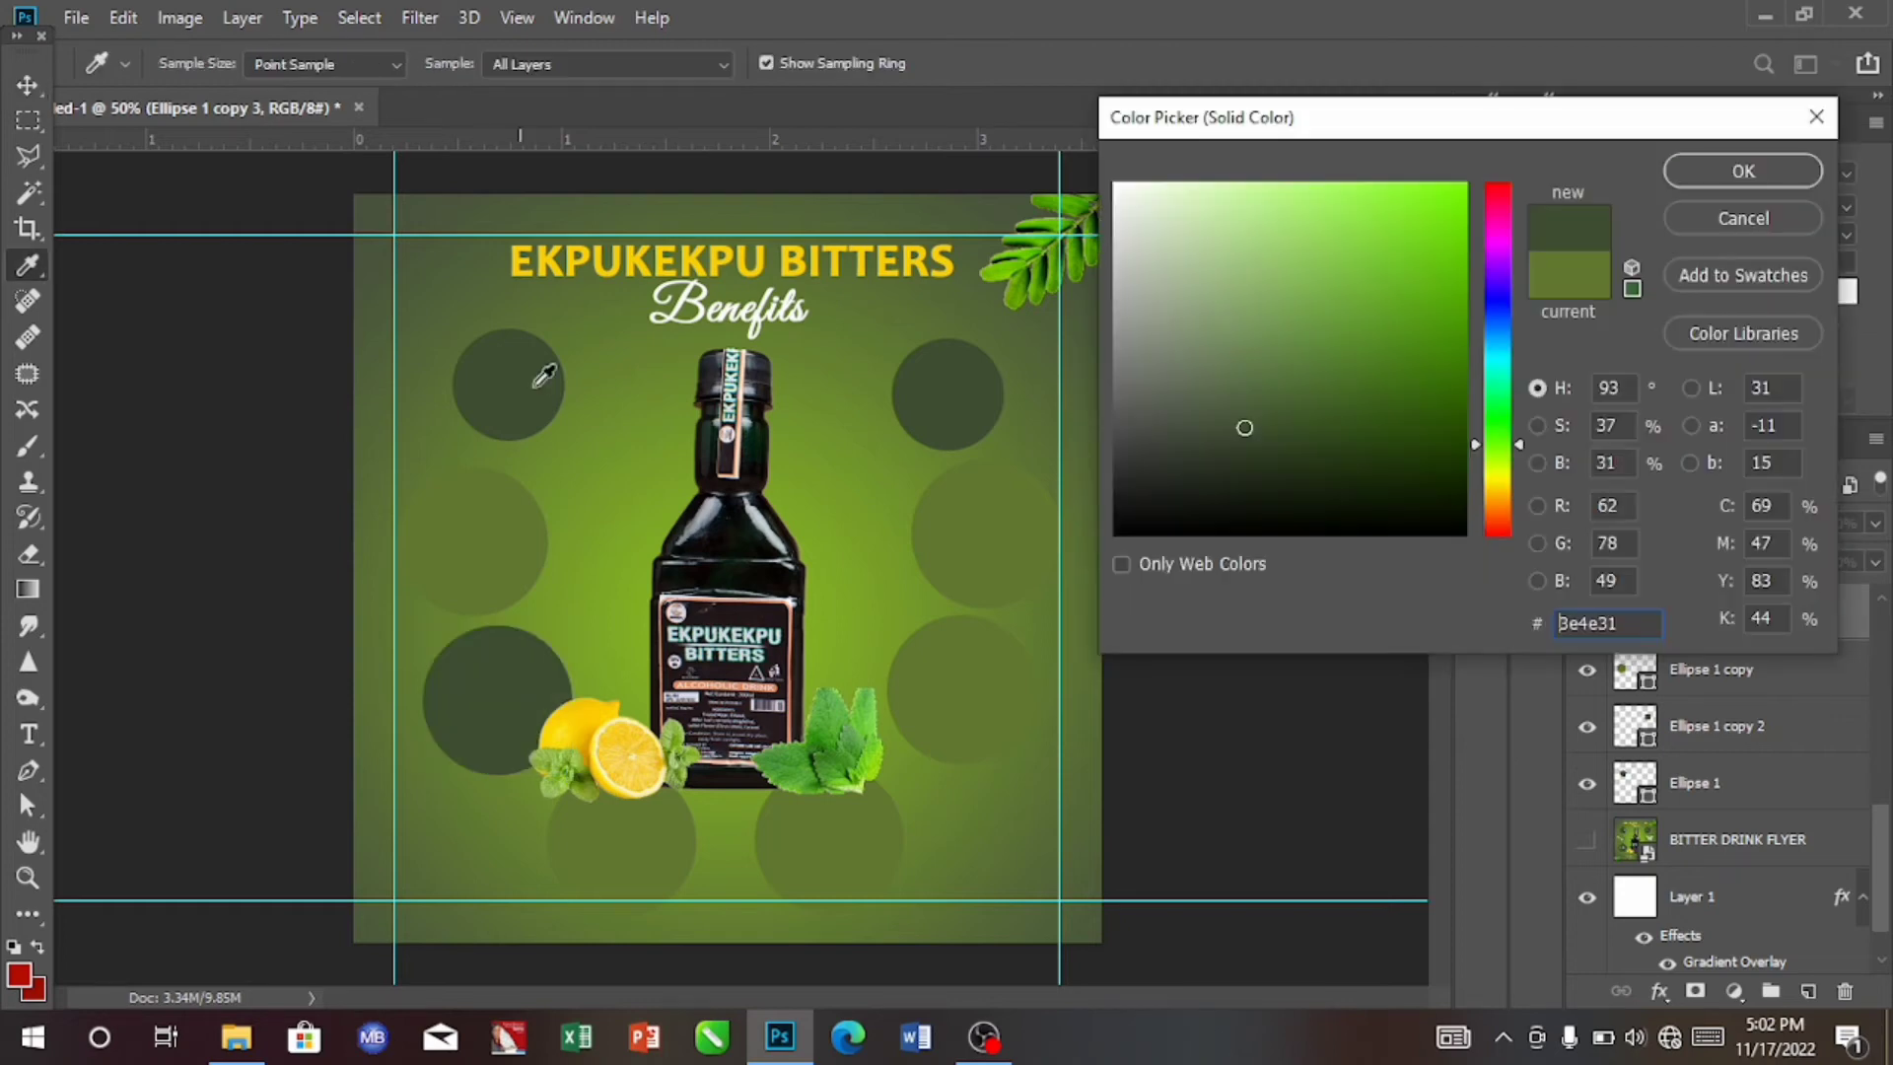
left_click(1705, 187)
Recolour the olive circle beside the mint leaves with the dark green sampled from the small circle above it.
key("ctrl+j")
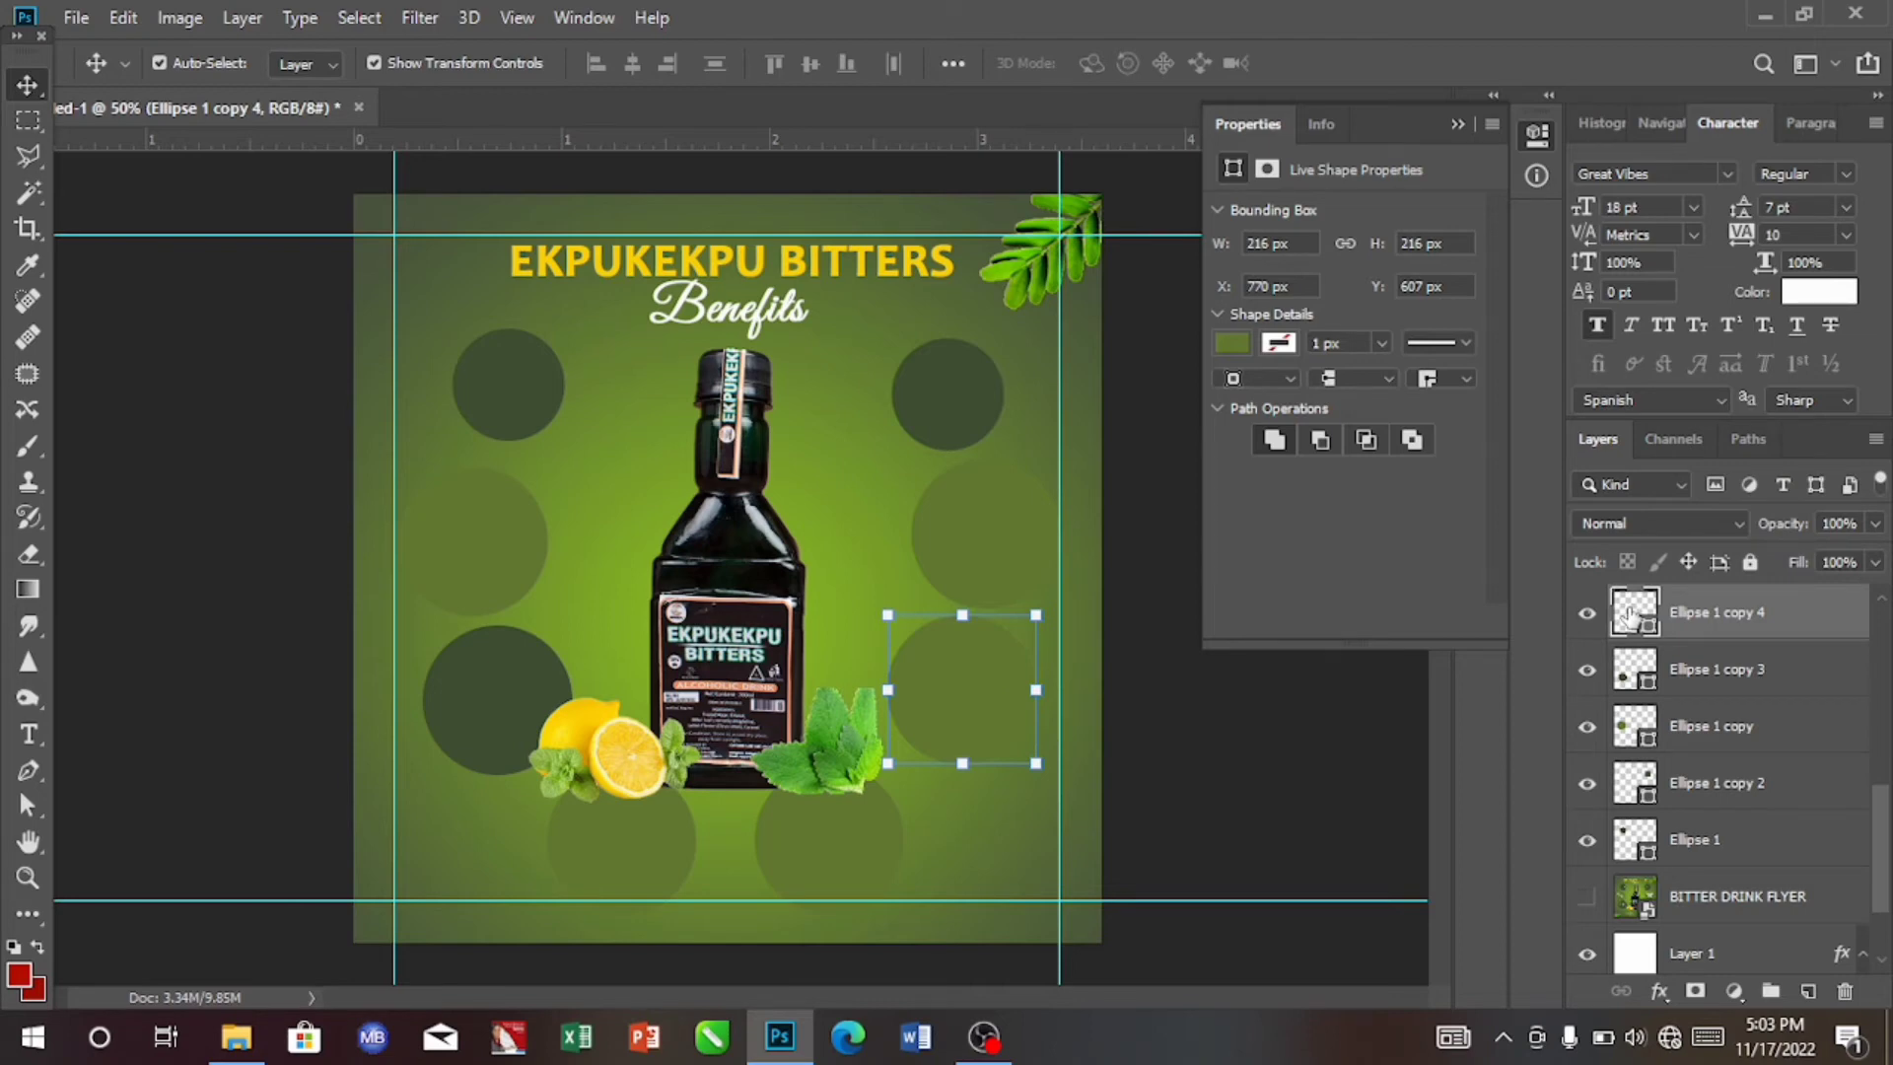
double_click(1631, 613)
left_click(948, 398)
left_click(1742, 173)
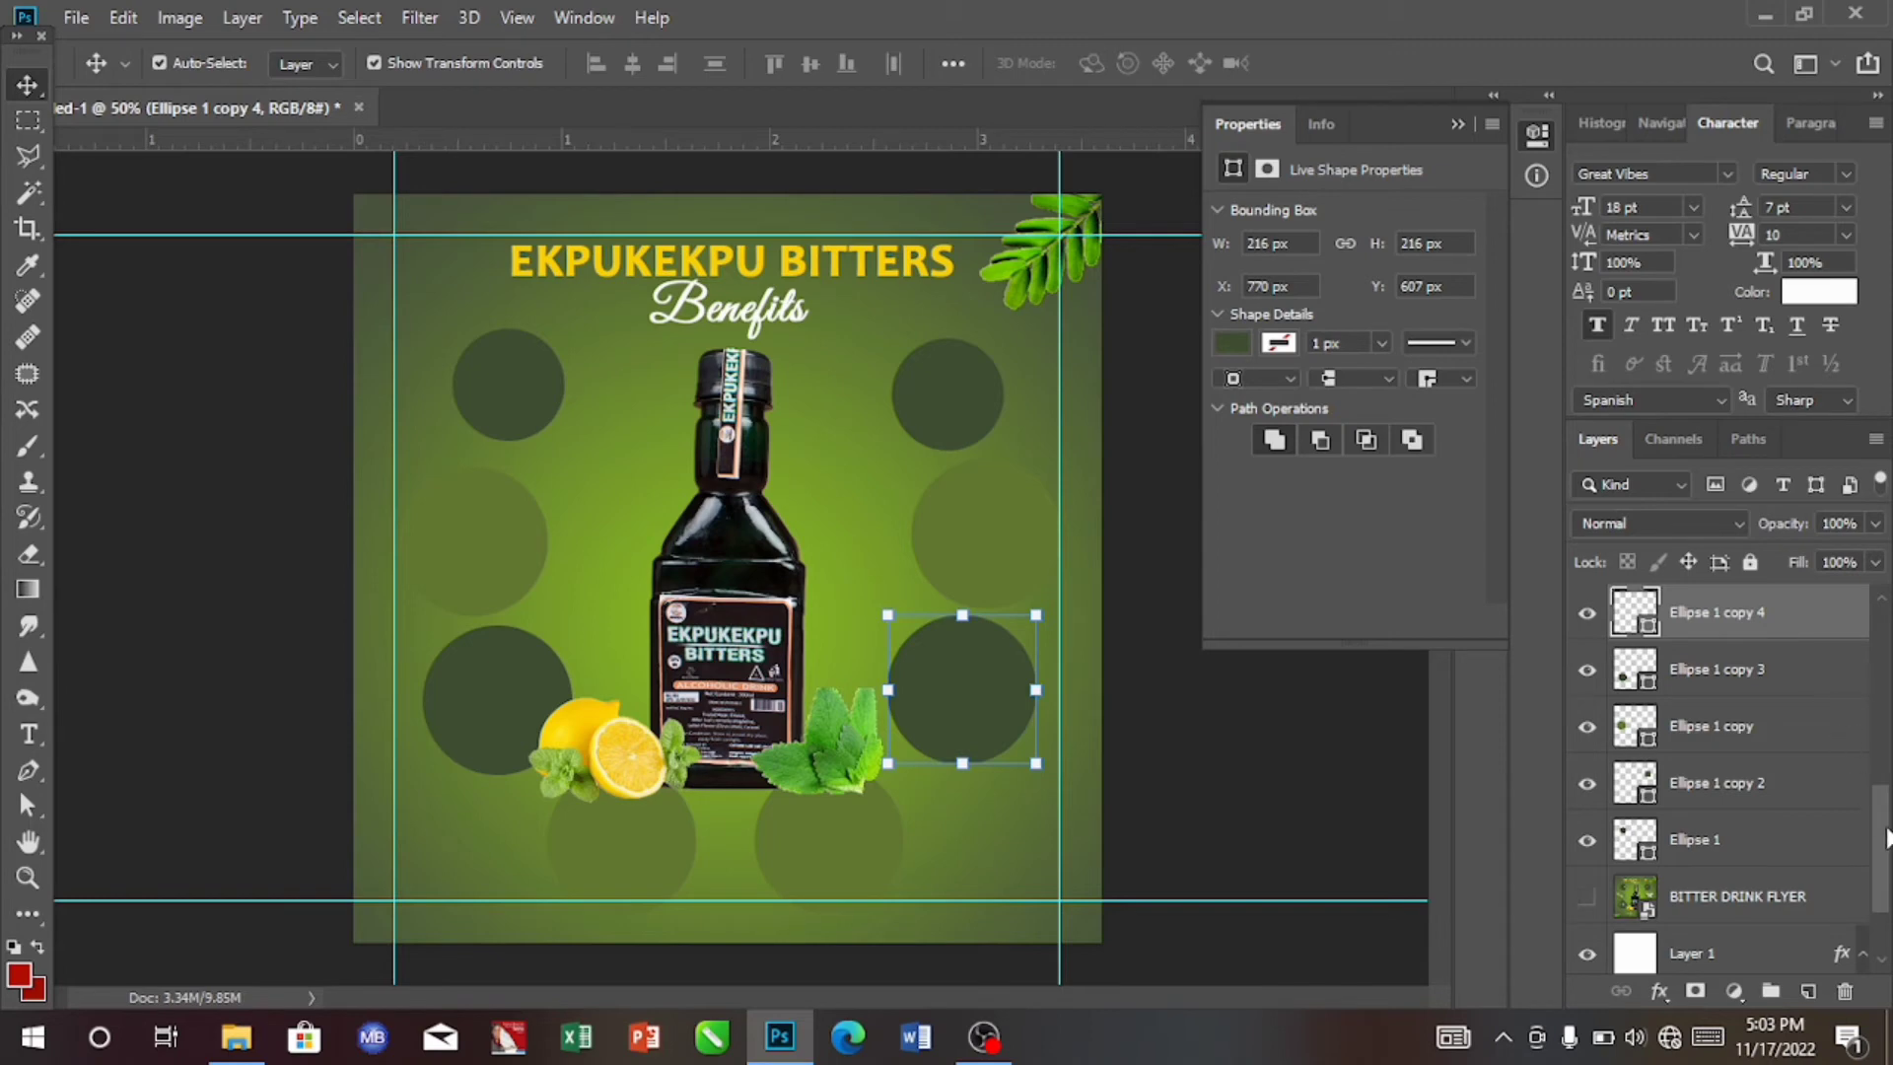
Add a drop shadow to the small dark green circle to the upper left of the bottle.
left_click_drag(1886, 830, 1861, 767)
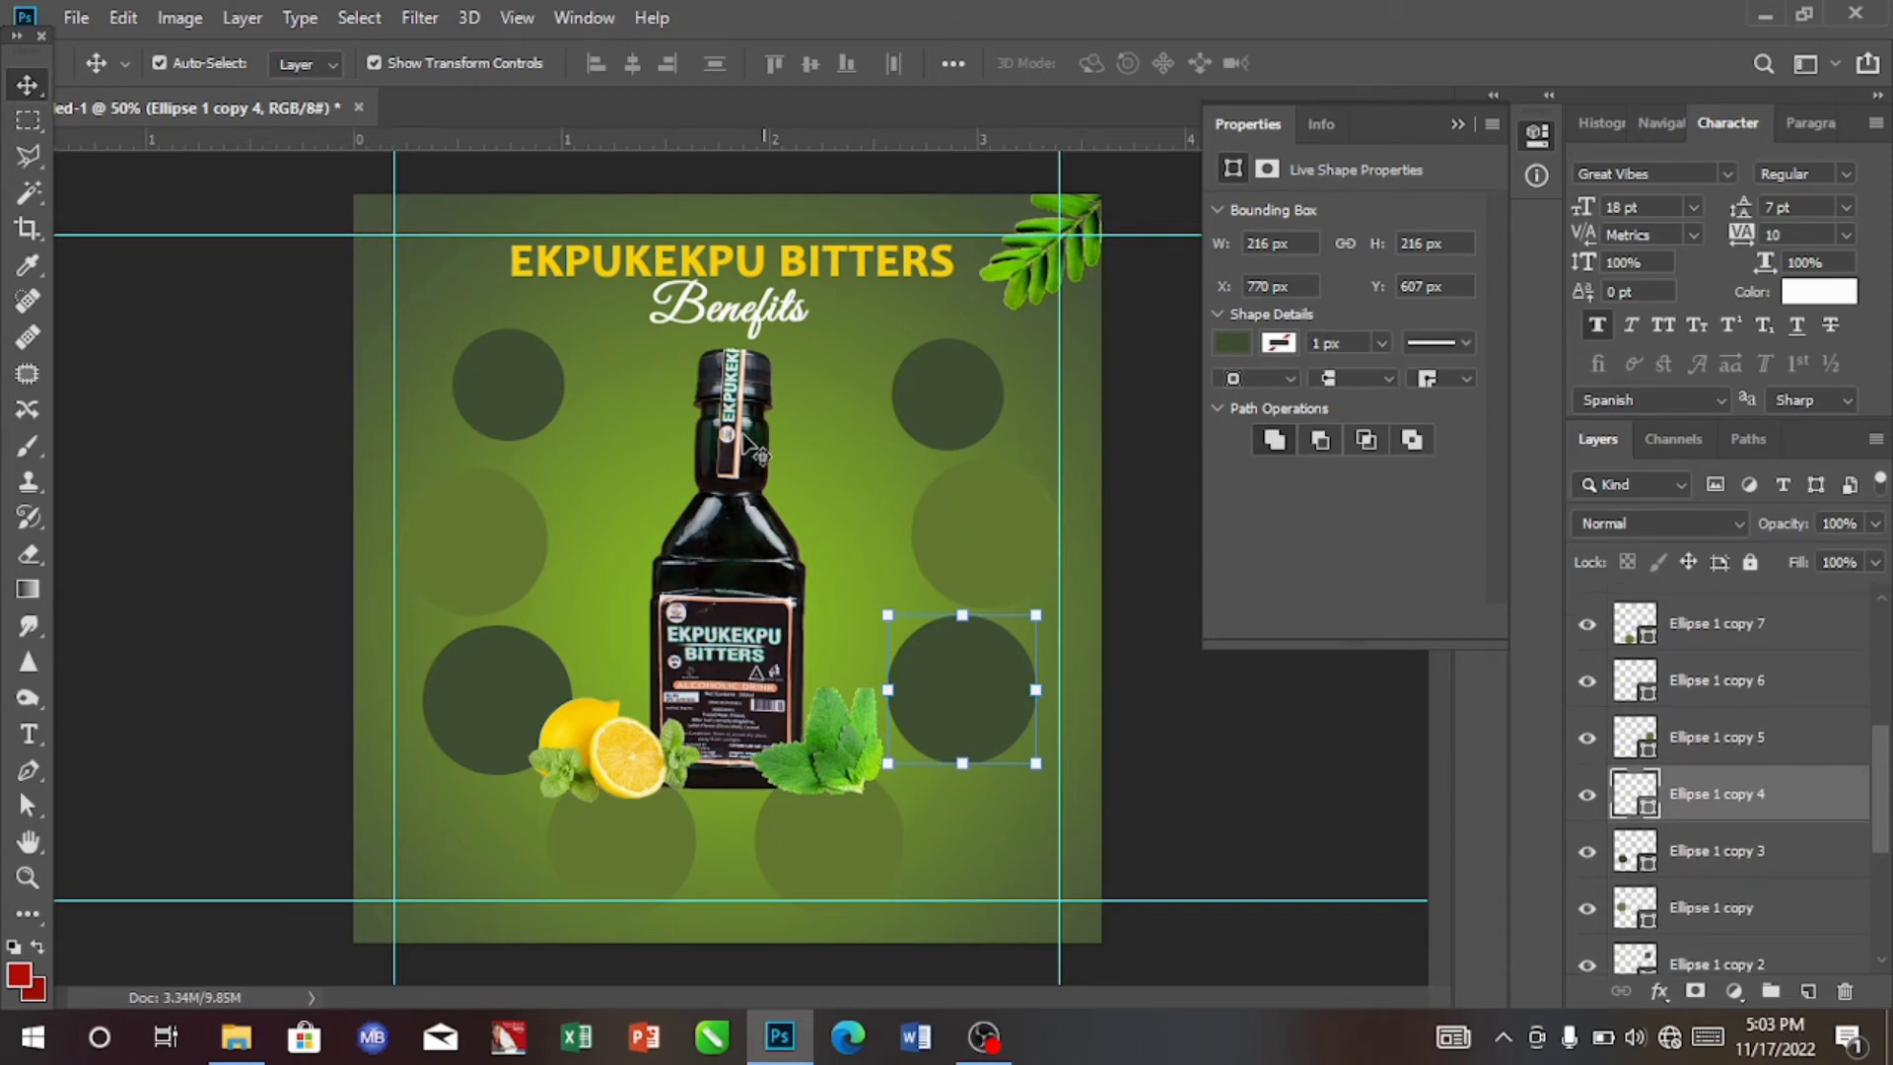
left_click(507, 351)
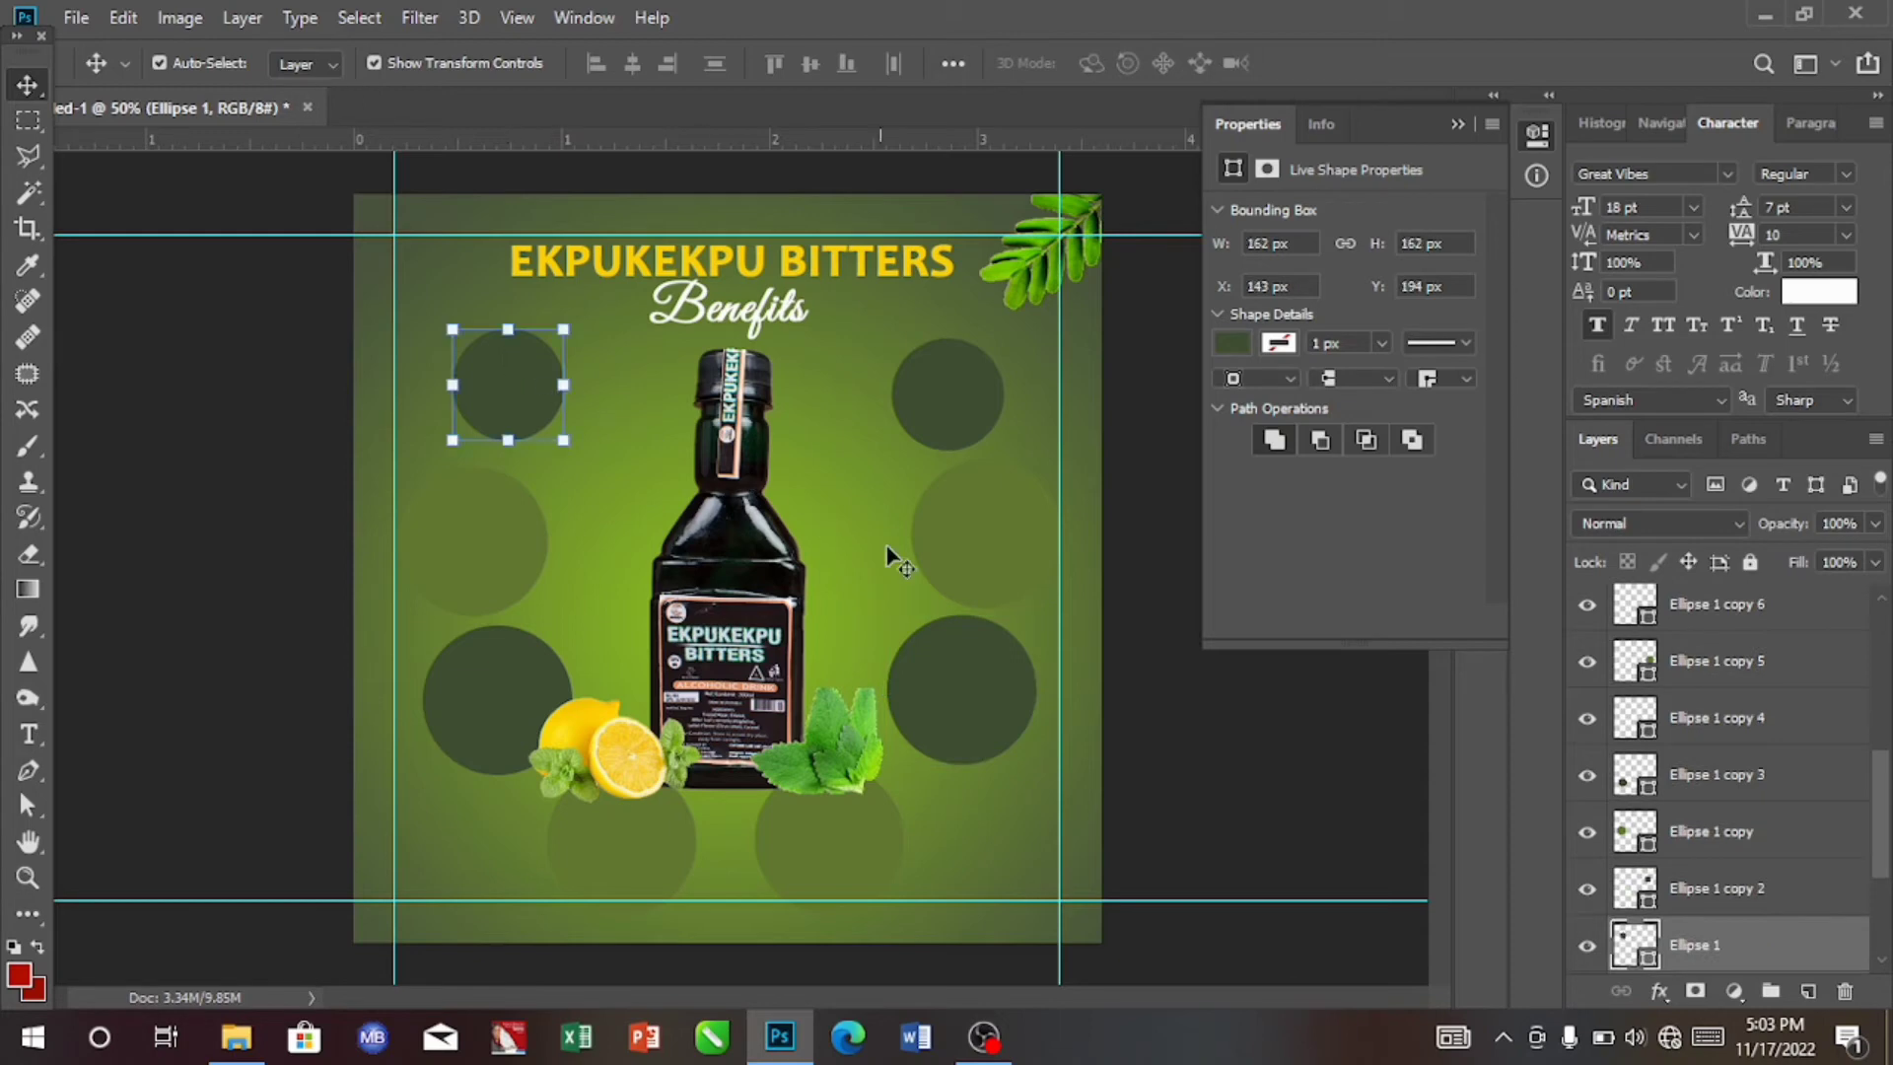
double_click(1825, 958)
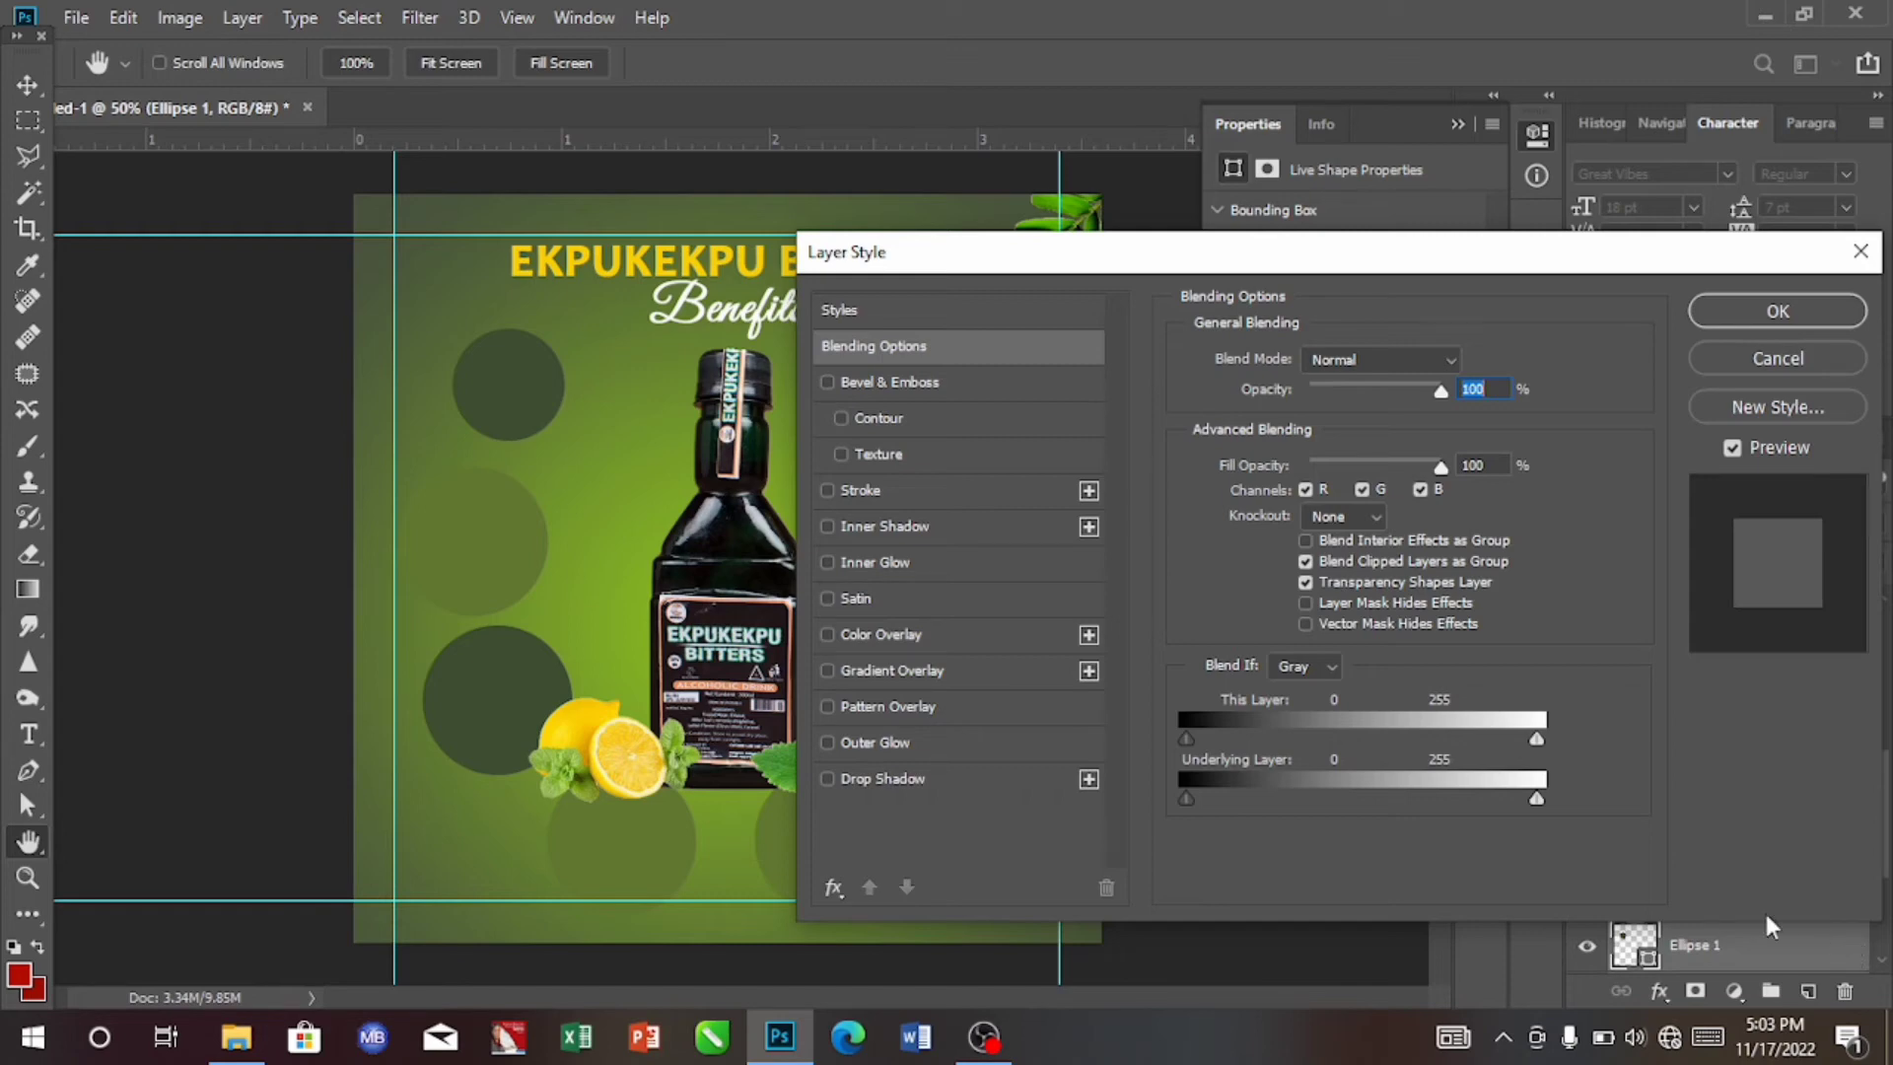
left_click(874, 776)
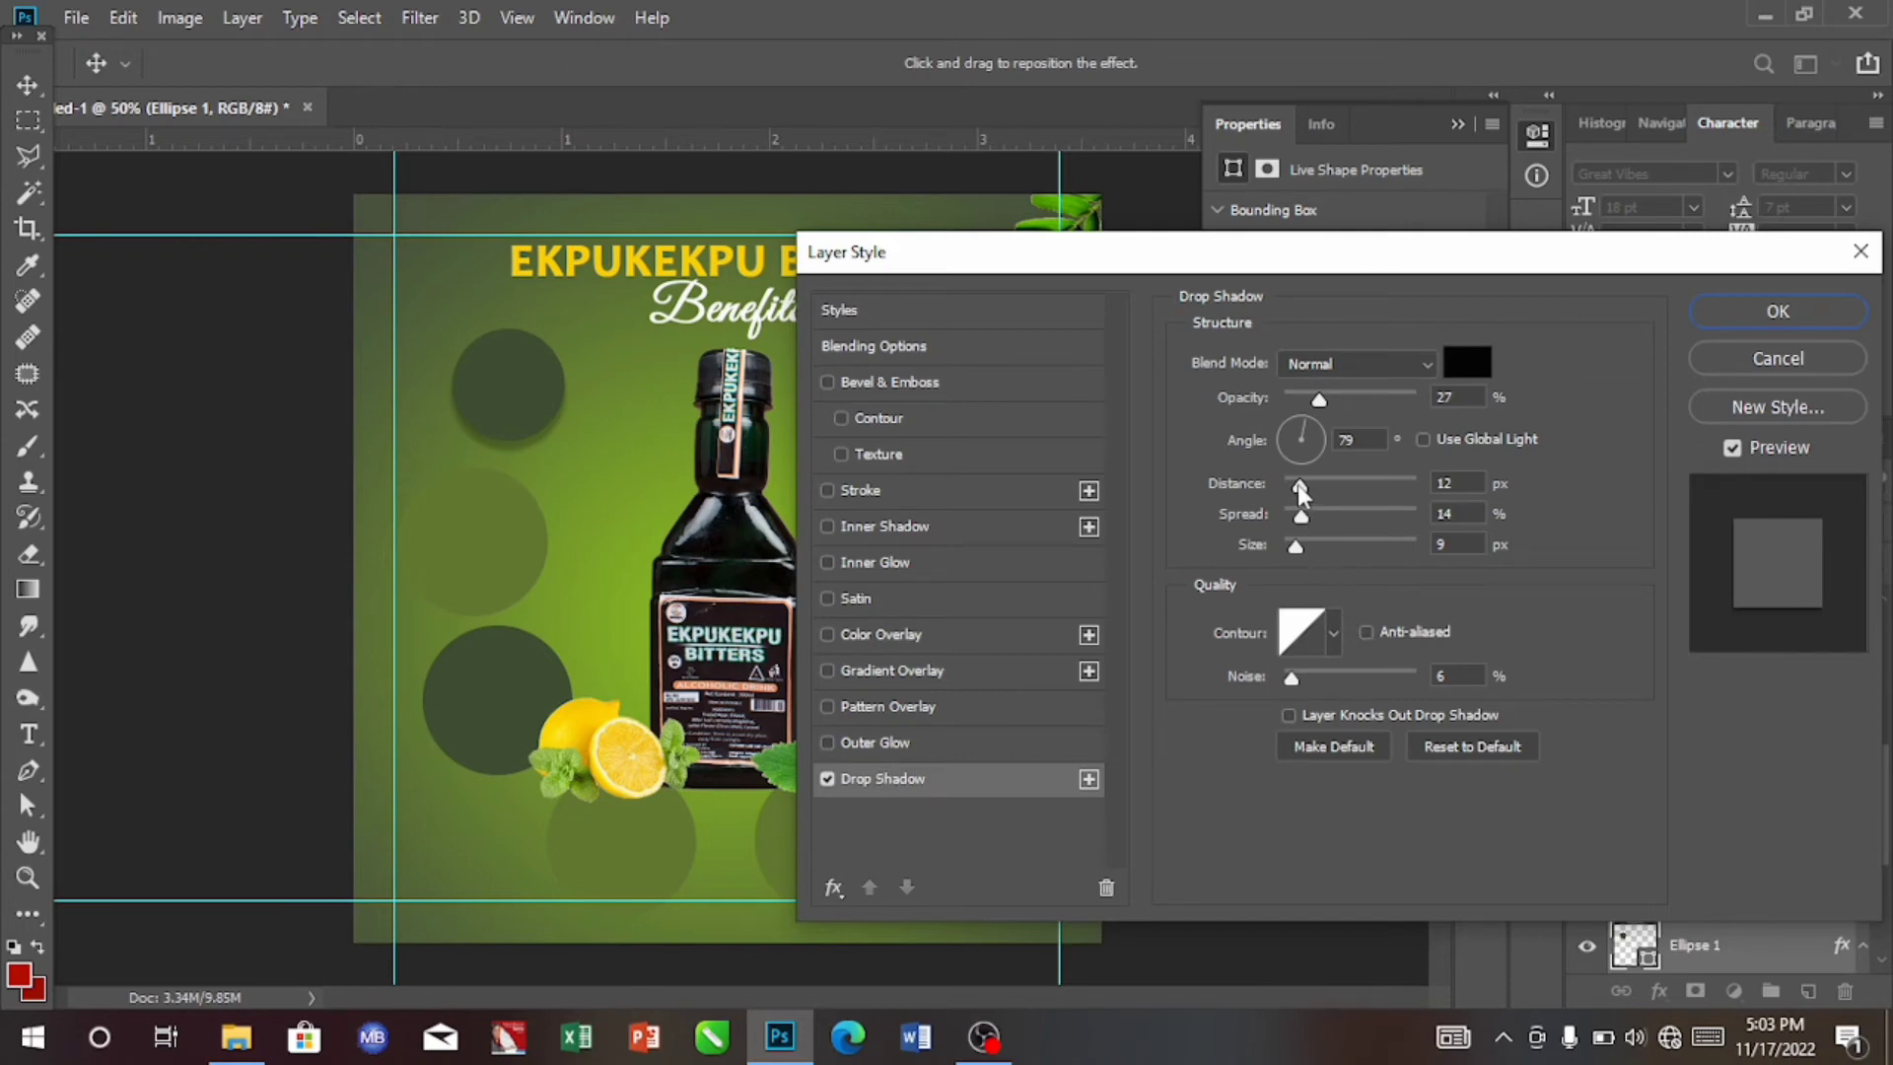
Set that circle's drop shadow to an angle of 64° and a distance of 7 px, then apply it.
left_click(1309, 439)
left_click(1299, 432)
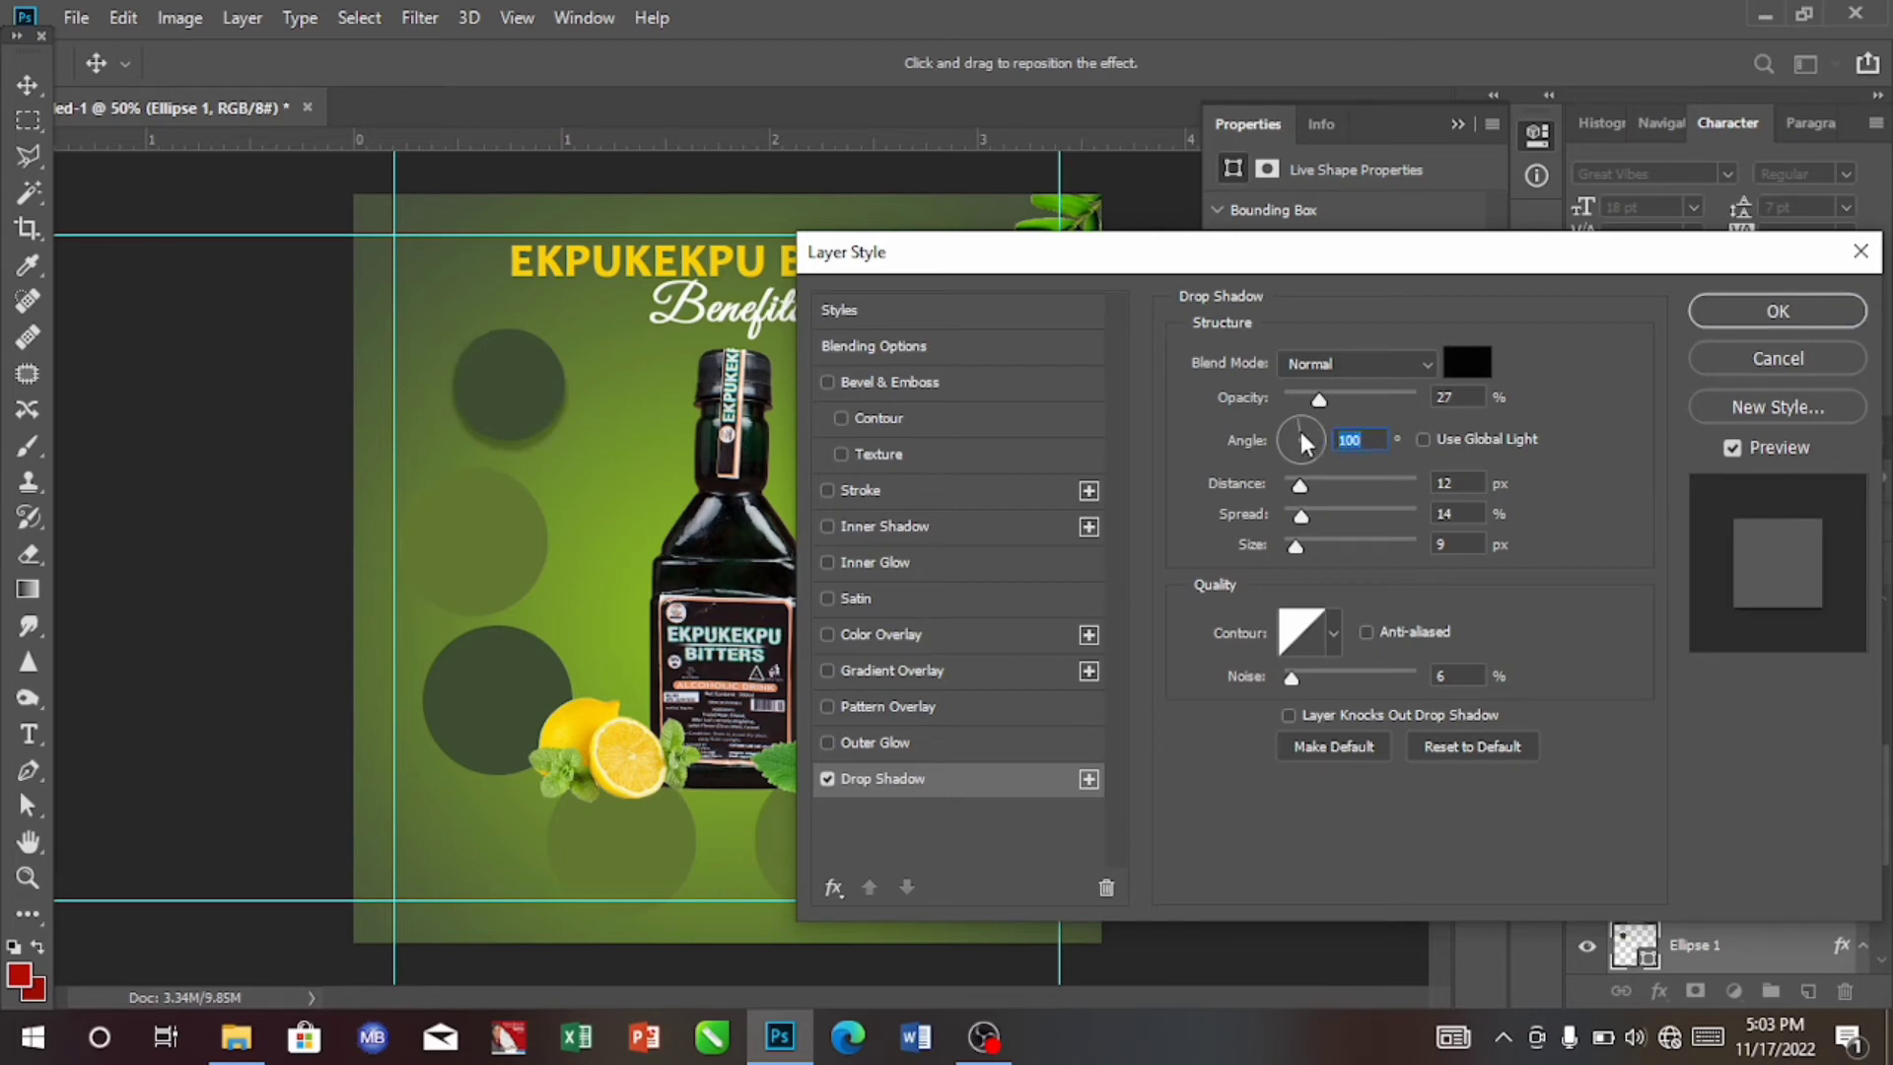
left_click(1303, 430)
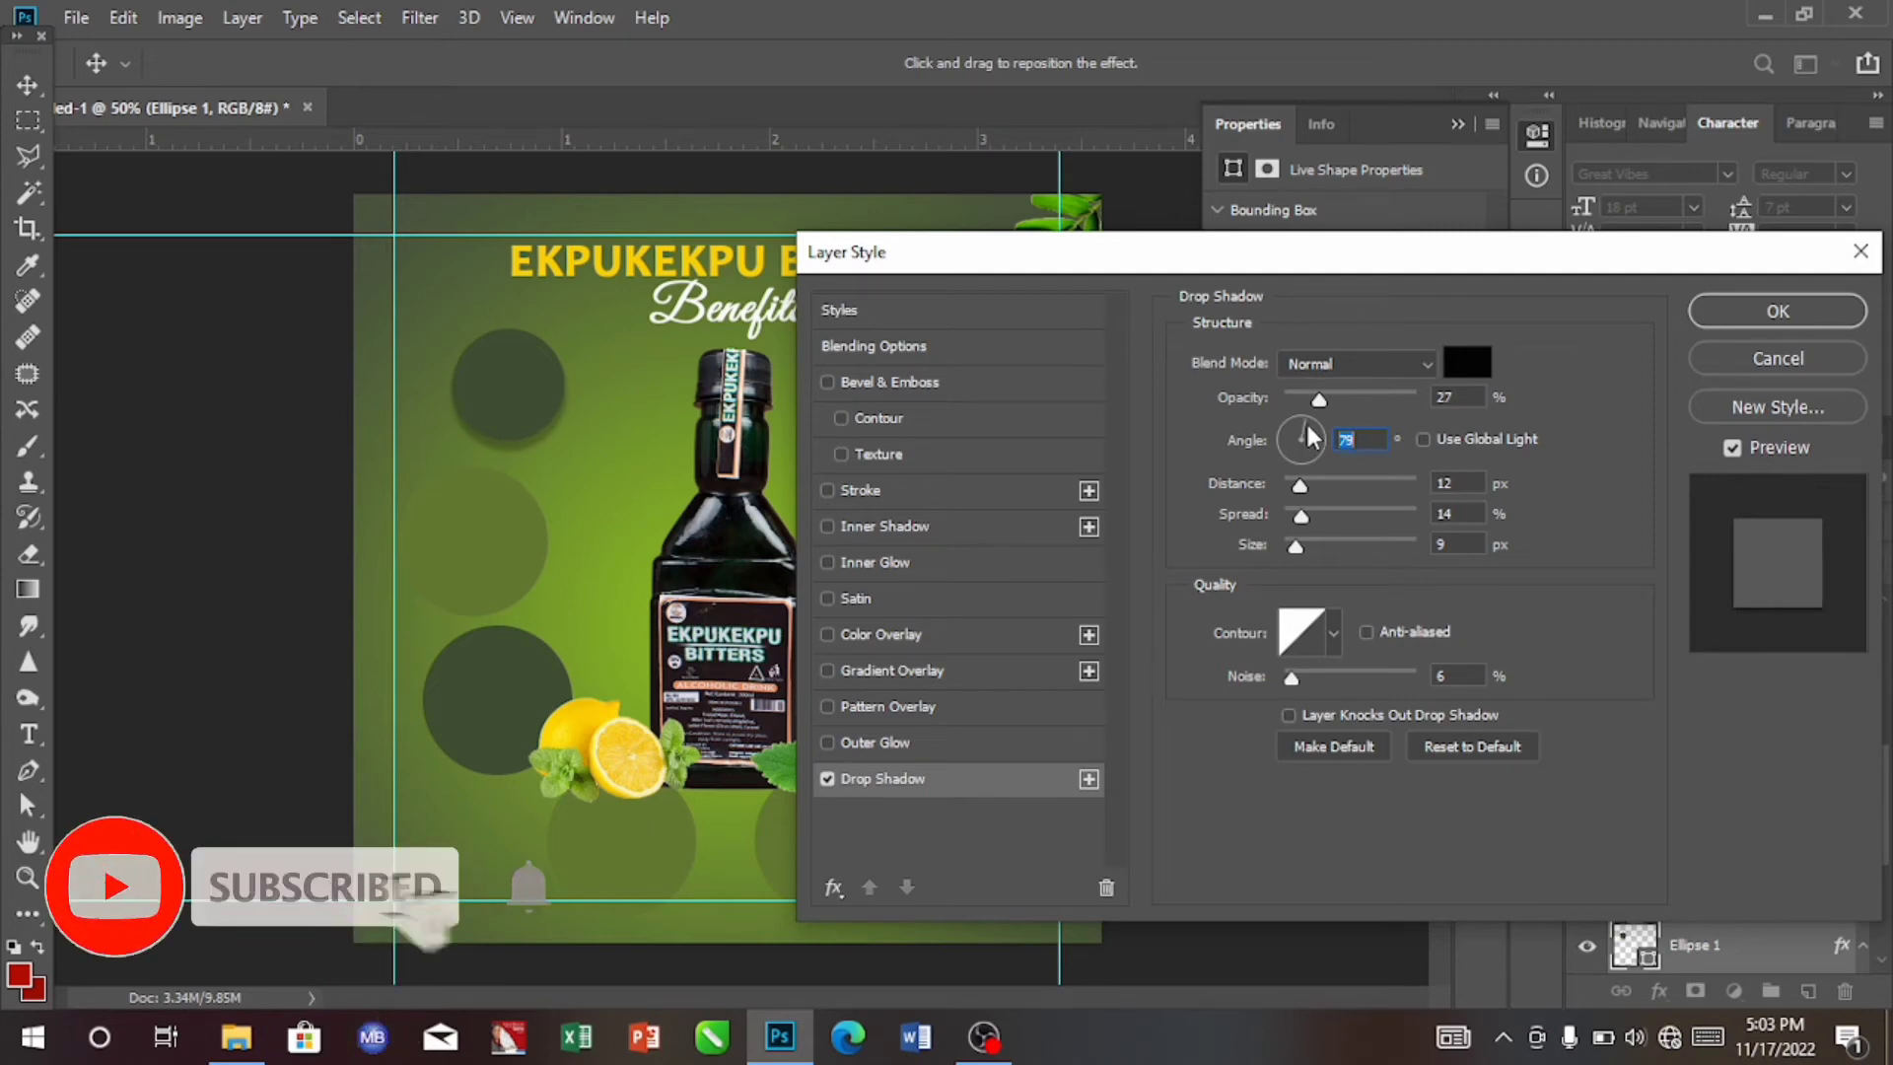
left_click(1316, 432)
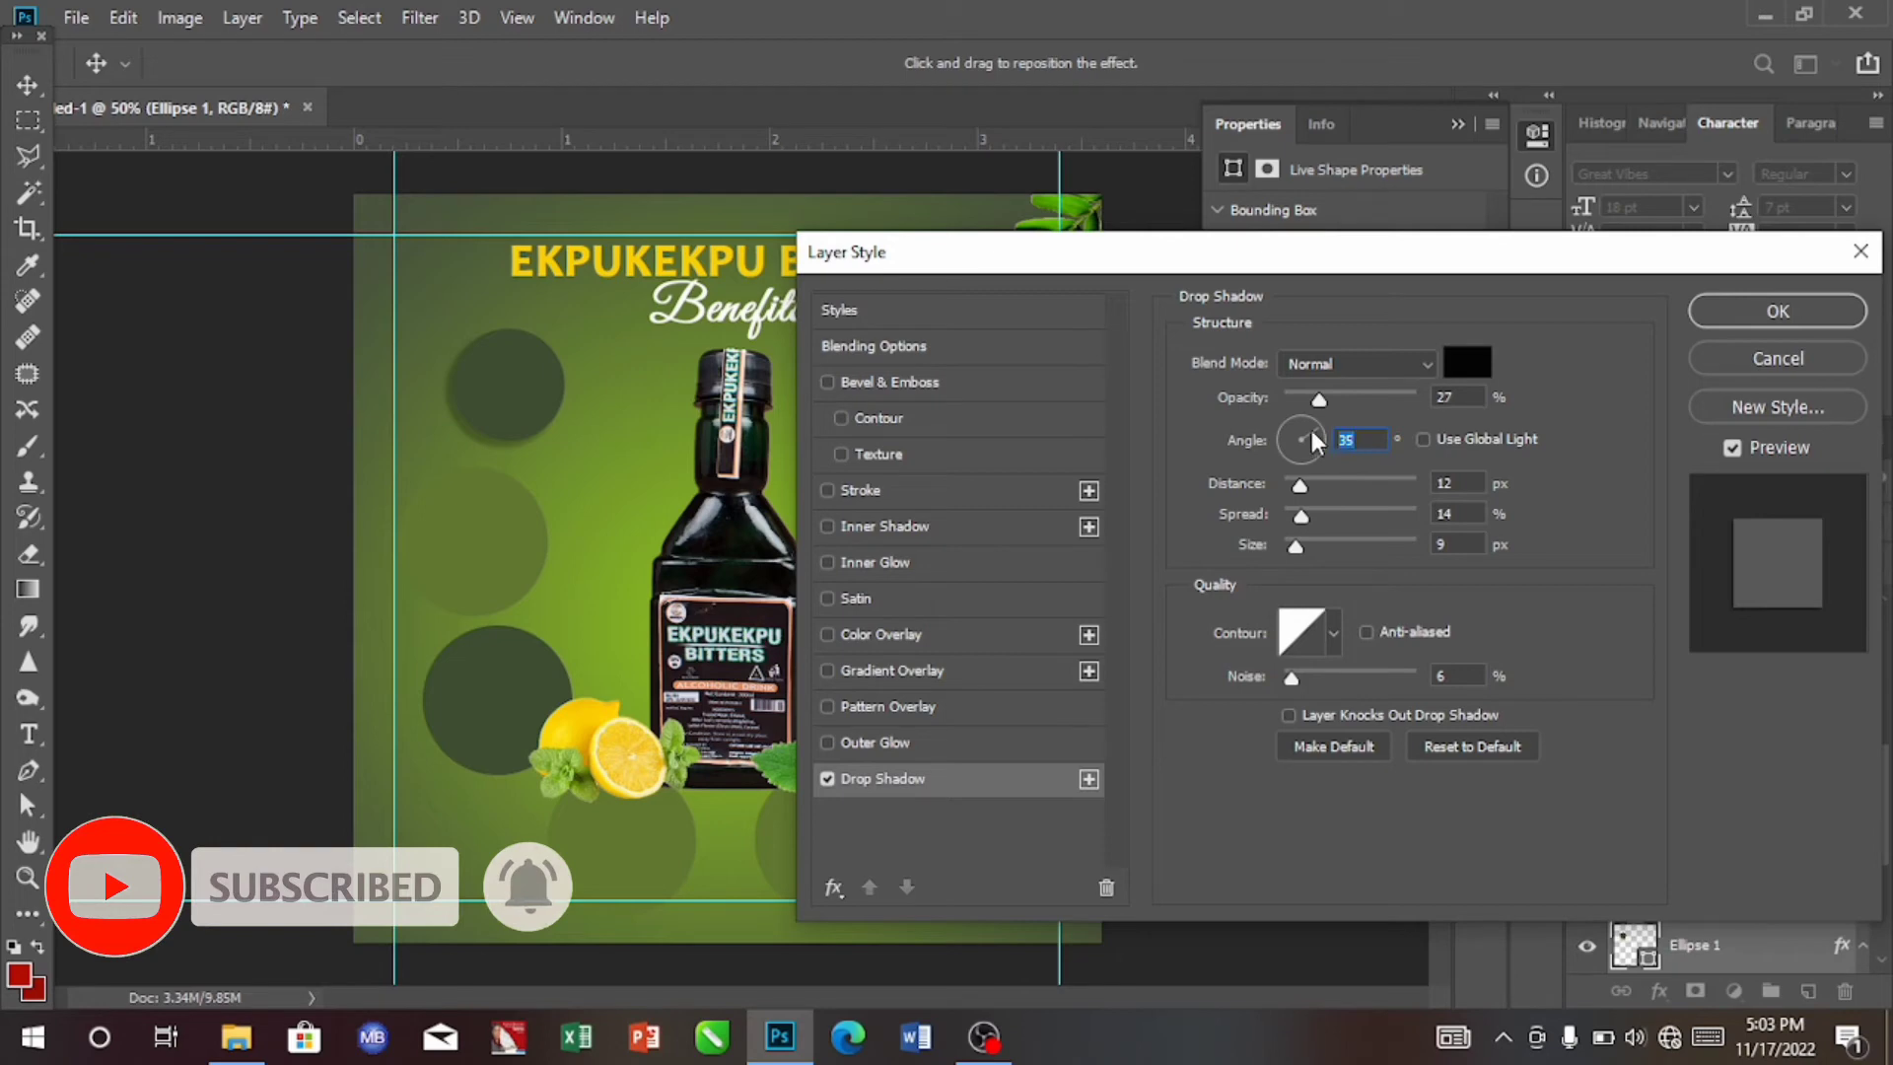
left_click(1311, 430)
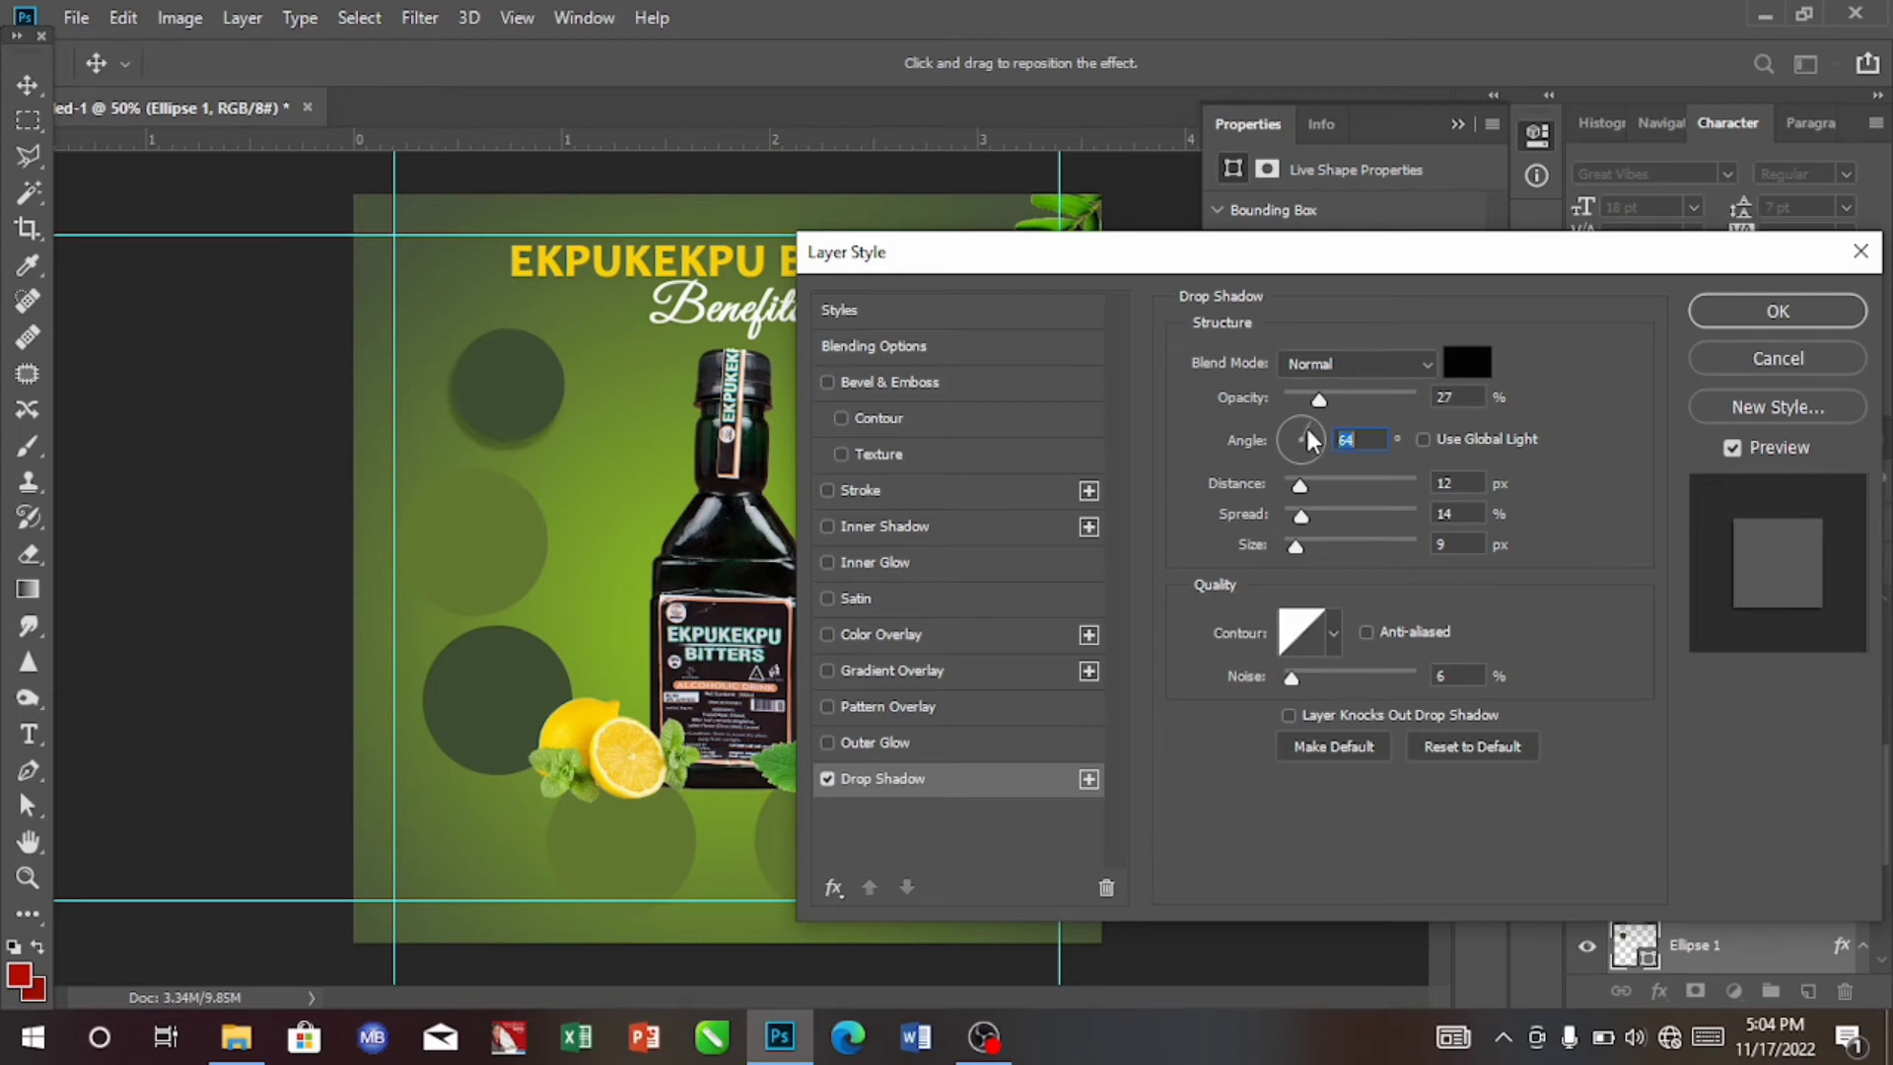
left_click(1294, 481)
left_click(1735, 306)
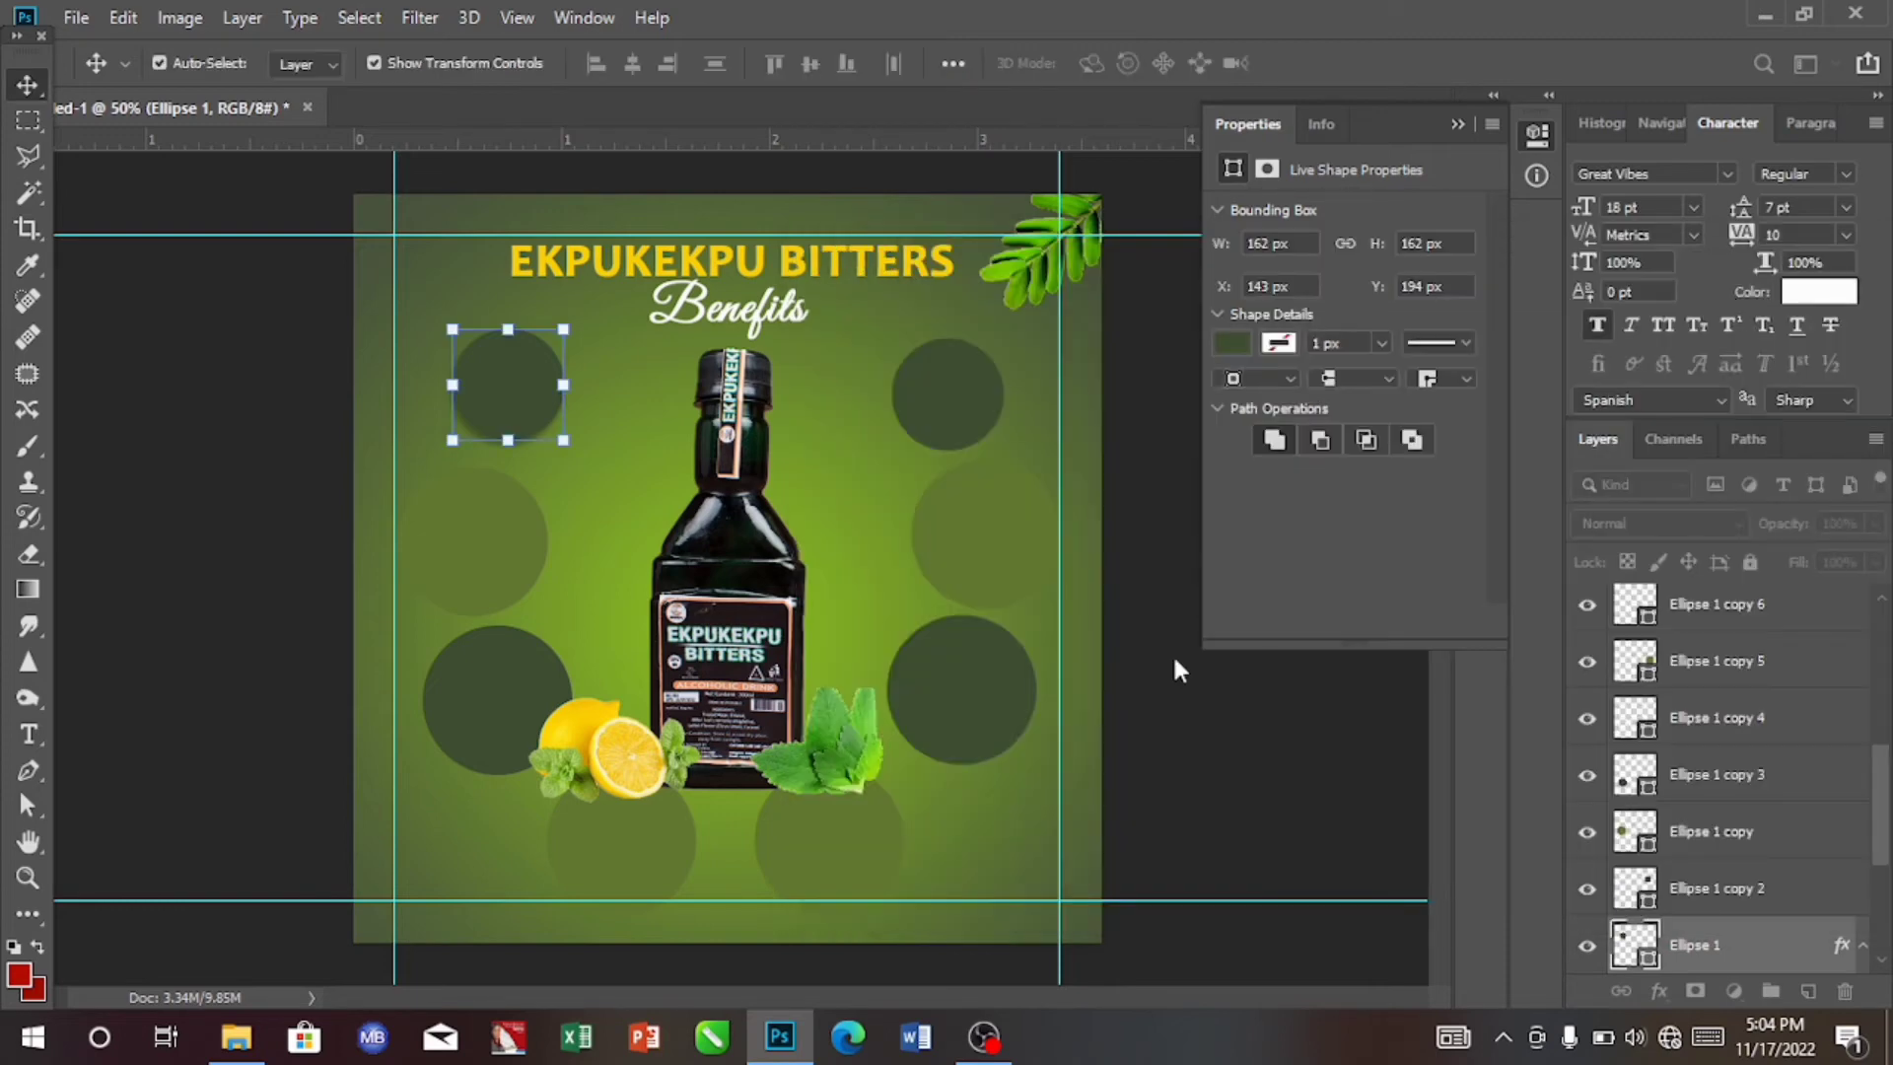
Apply the same 64°, 7 px drop shadow to the olive circle left of the bottle.
left_click(461, 554)
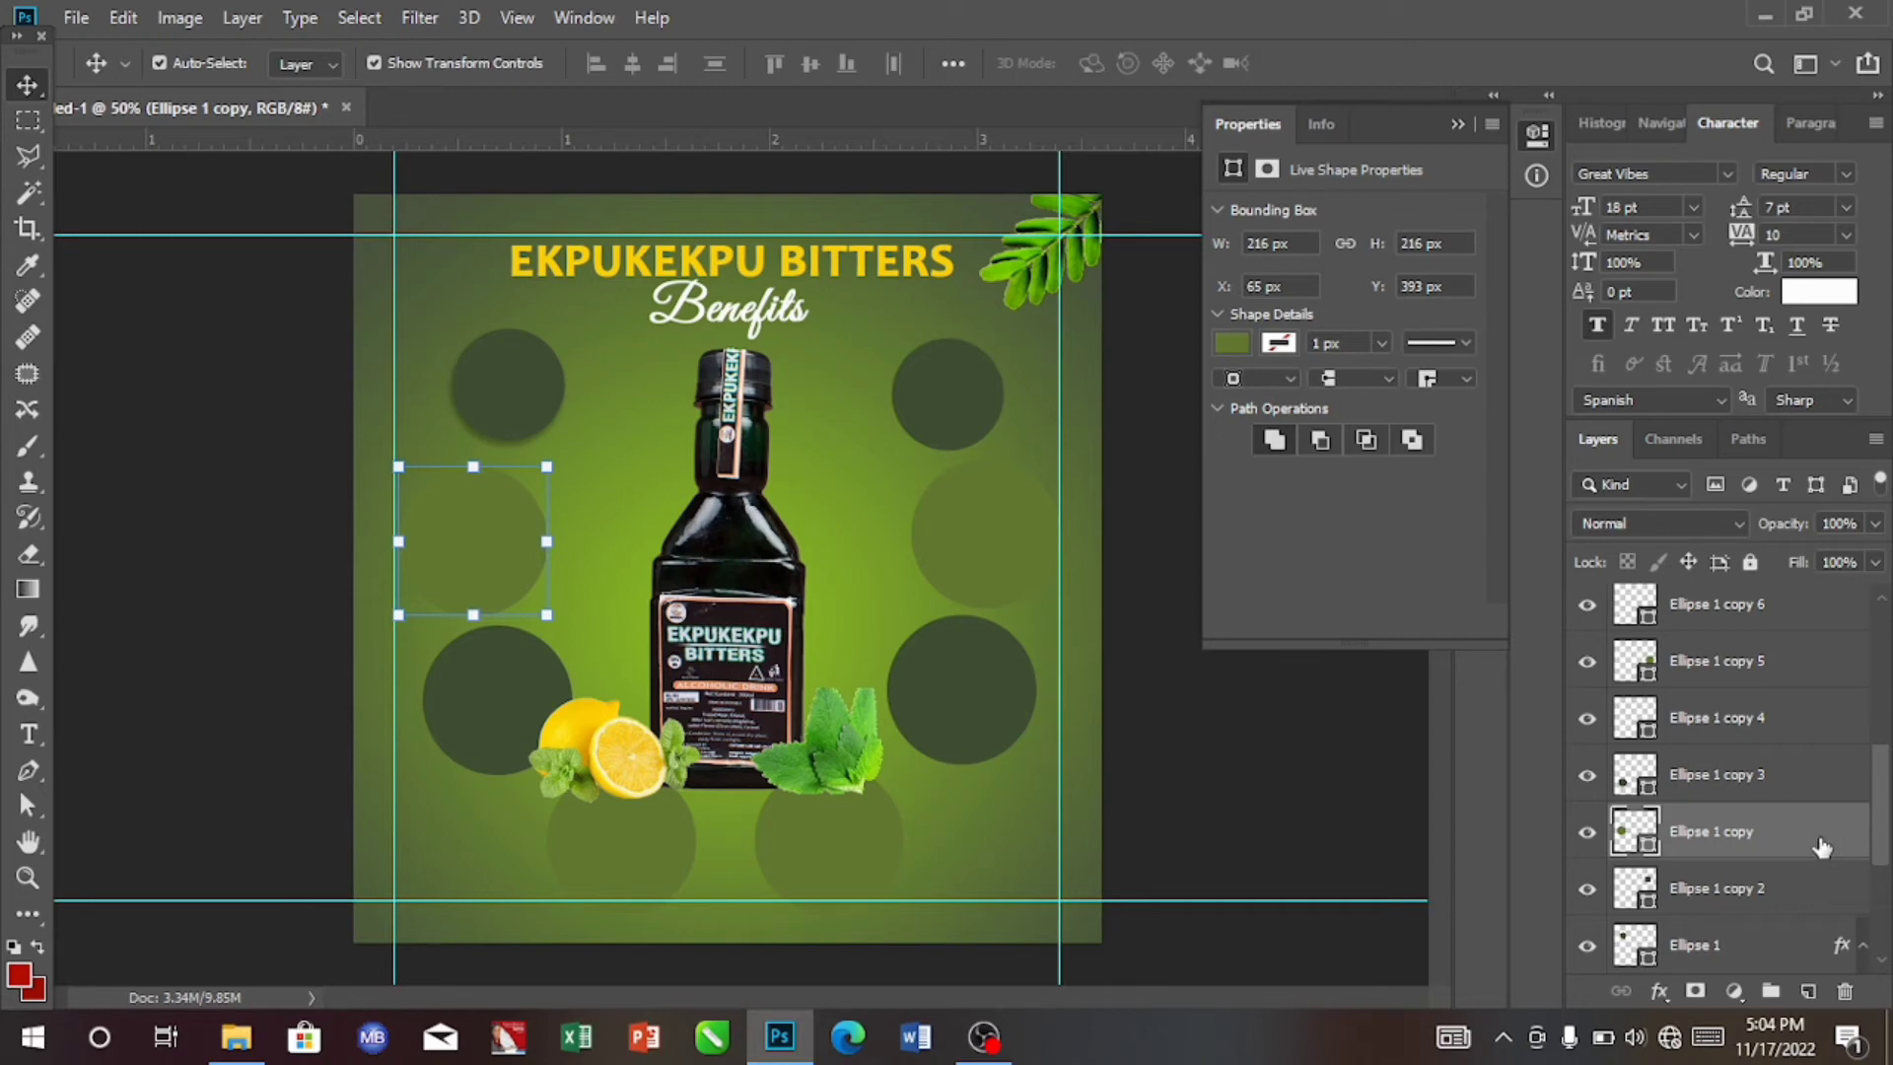
key("h")
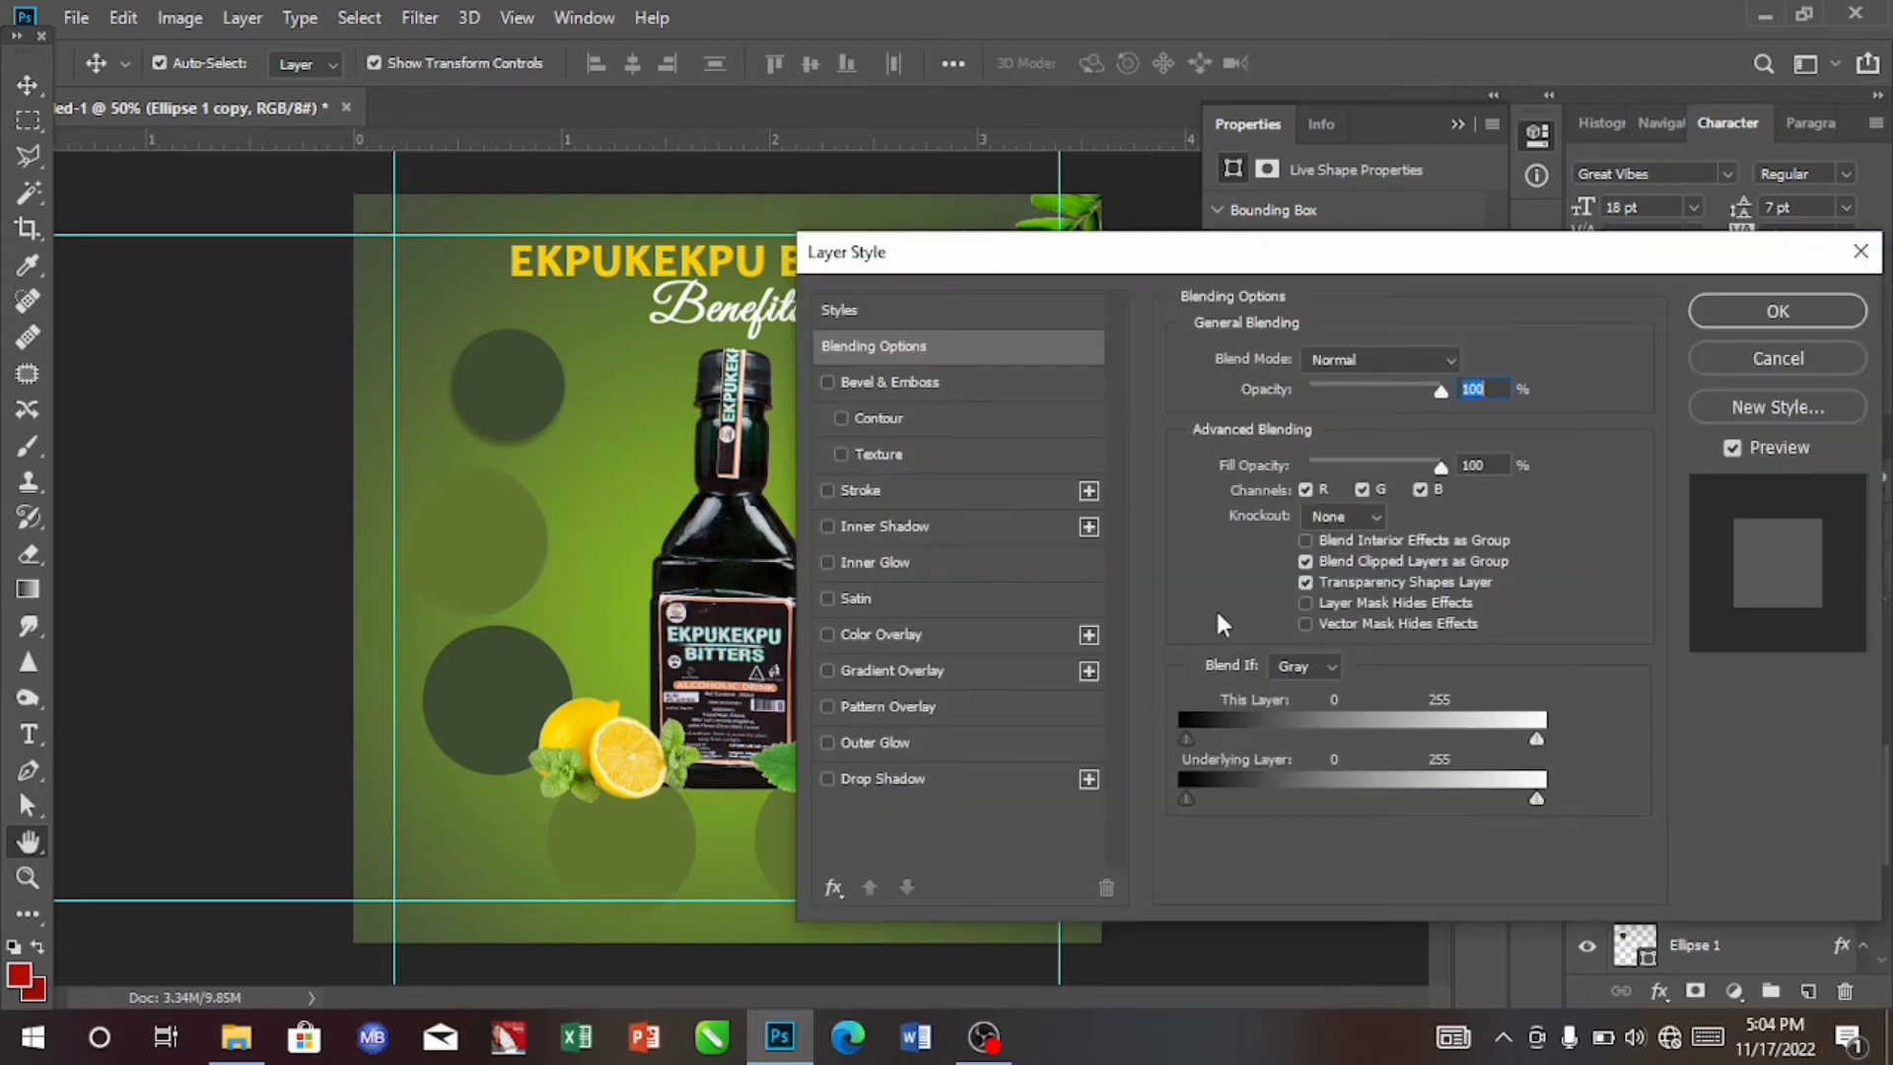
left_click(932, 775)
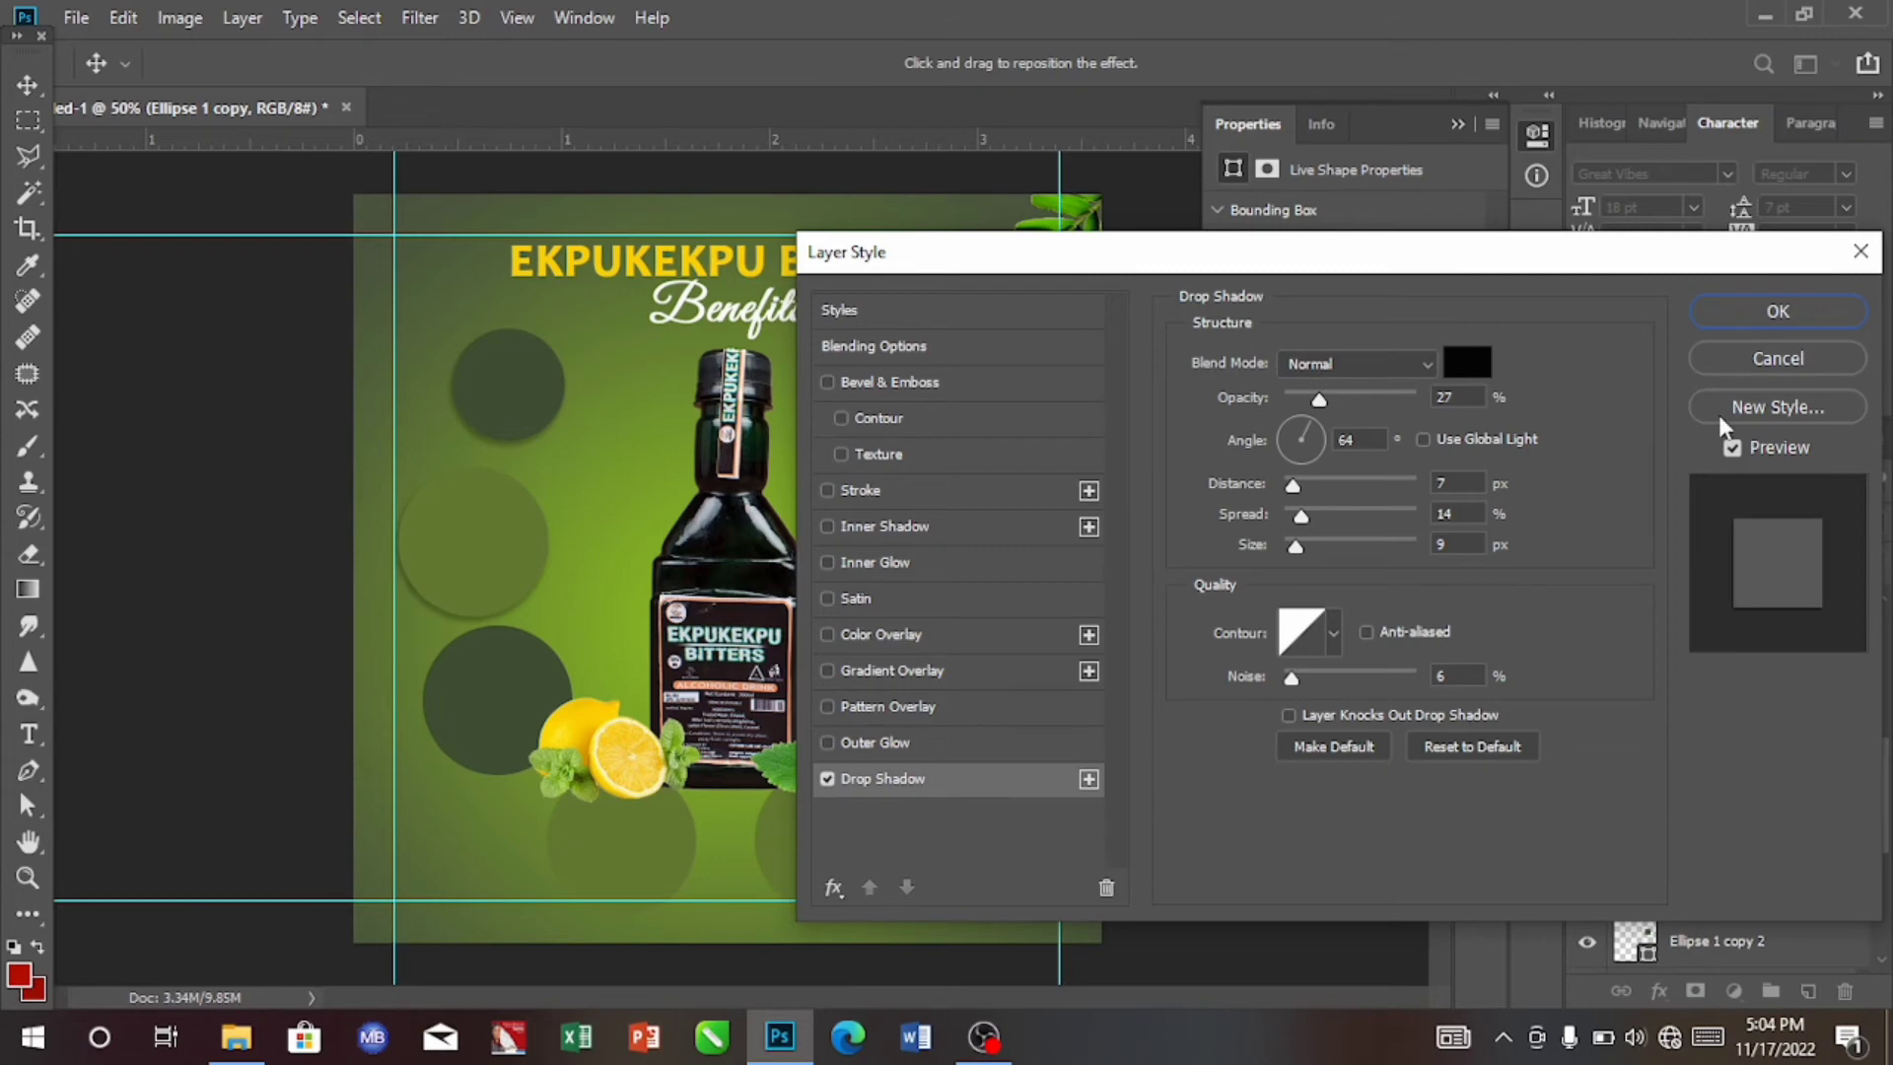
left_click(1757, 311)
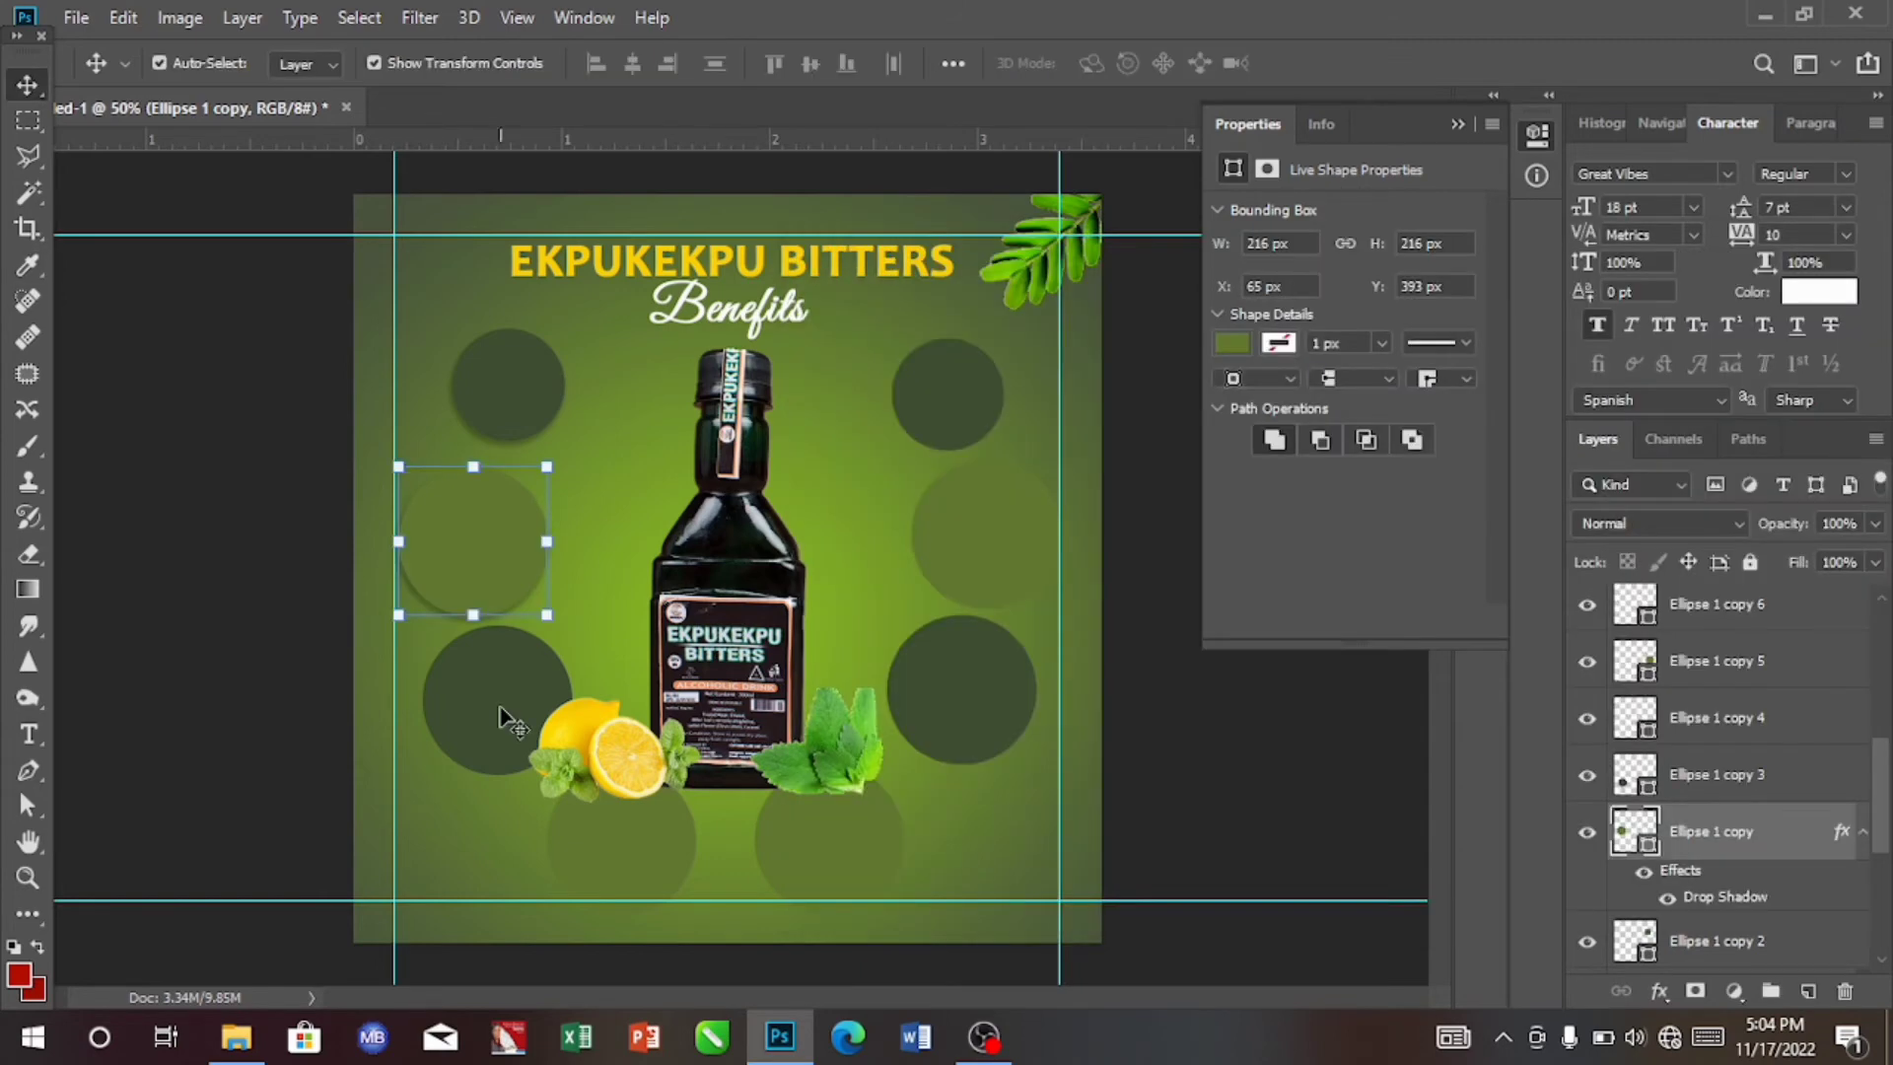
Apply the 64°, 7 px drop shadow to the dark green circle beside the lemons.
left_click(502, 719)
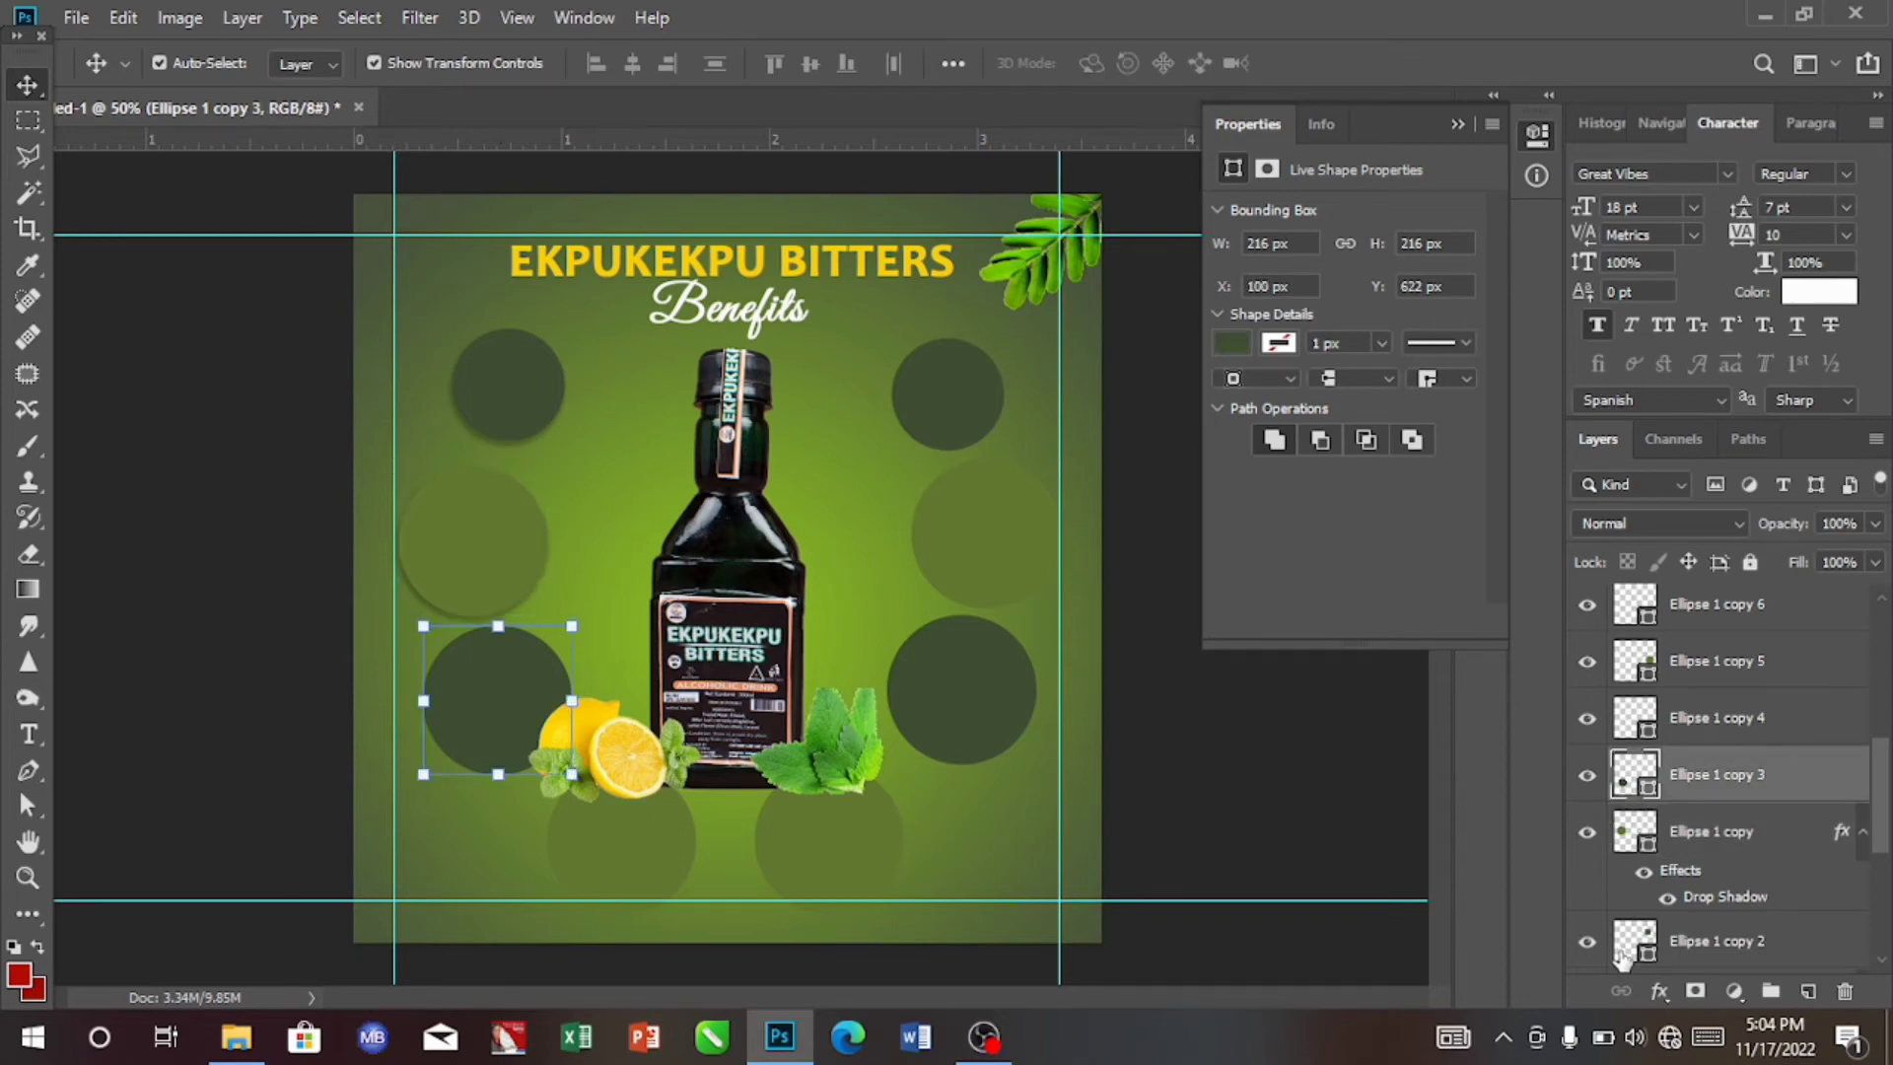
right_click(1853, 766)
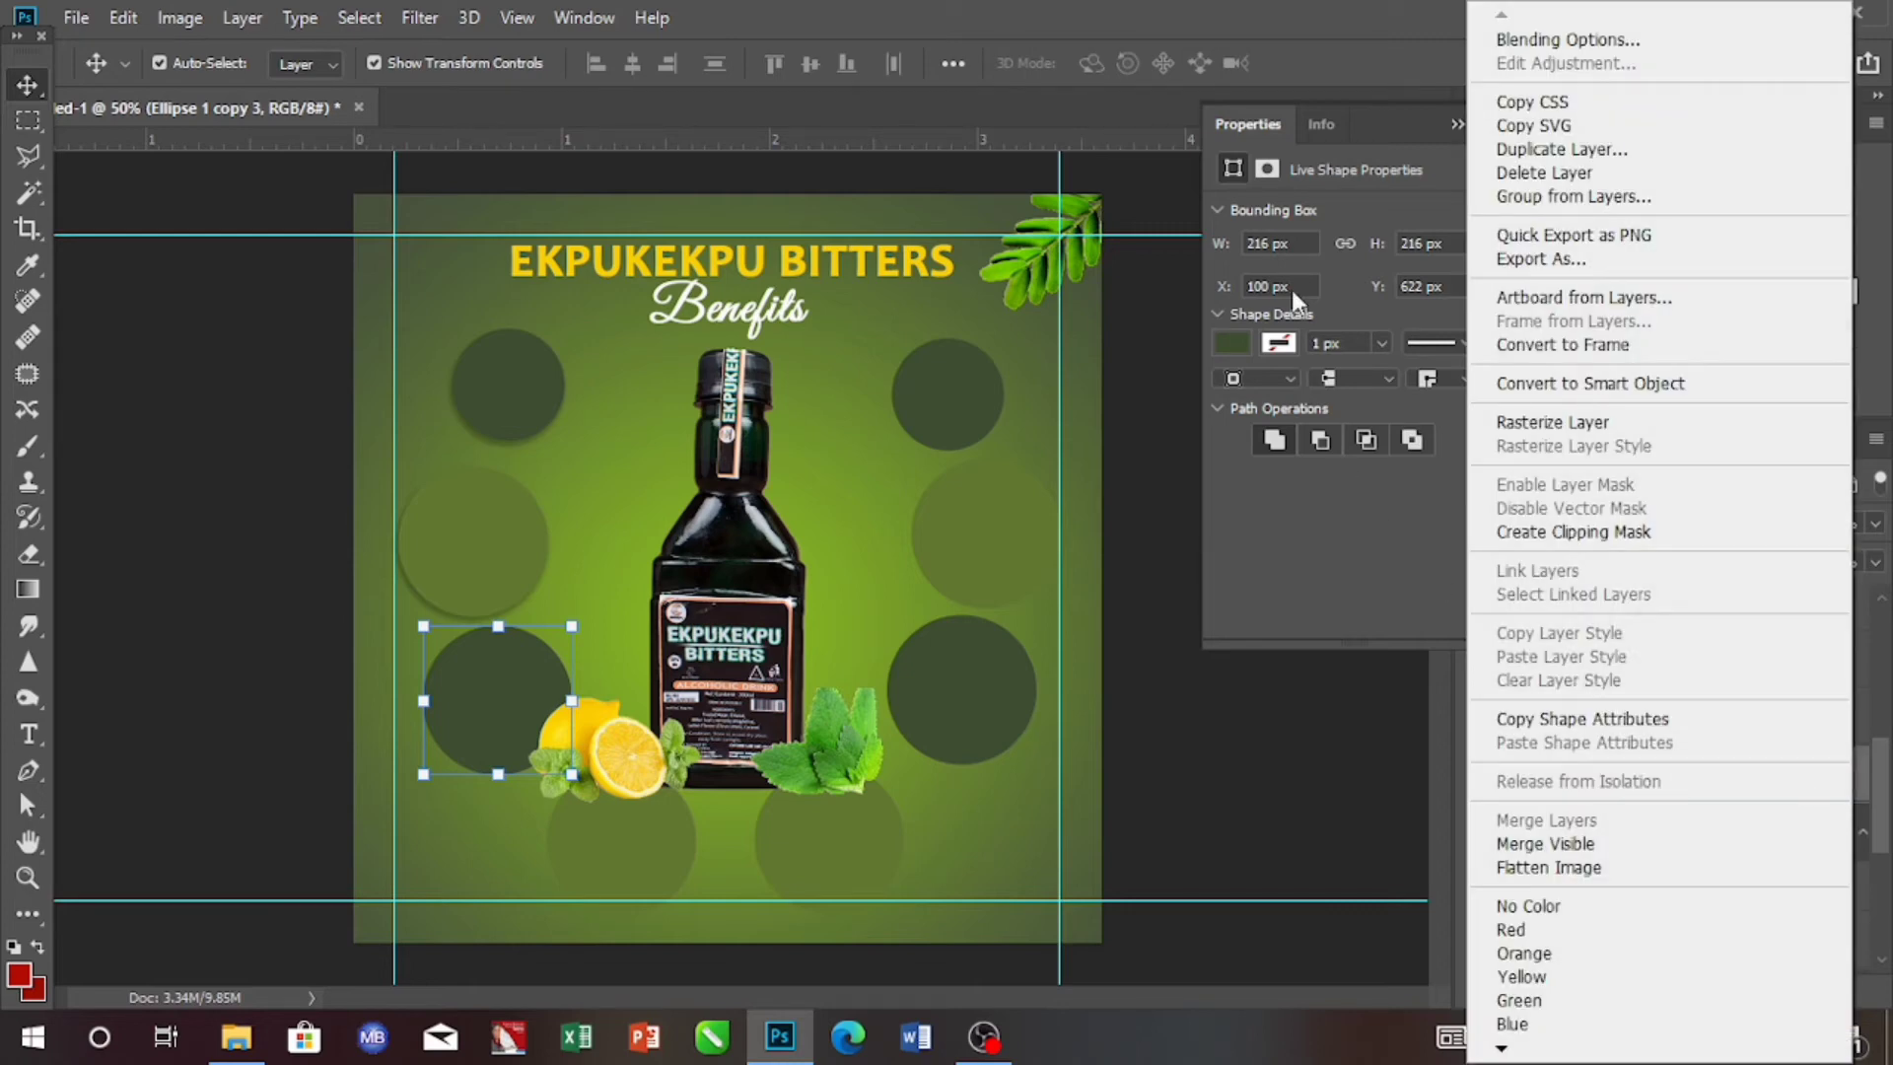
left_click(1607, 39)
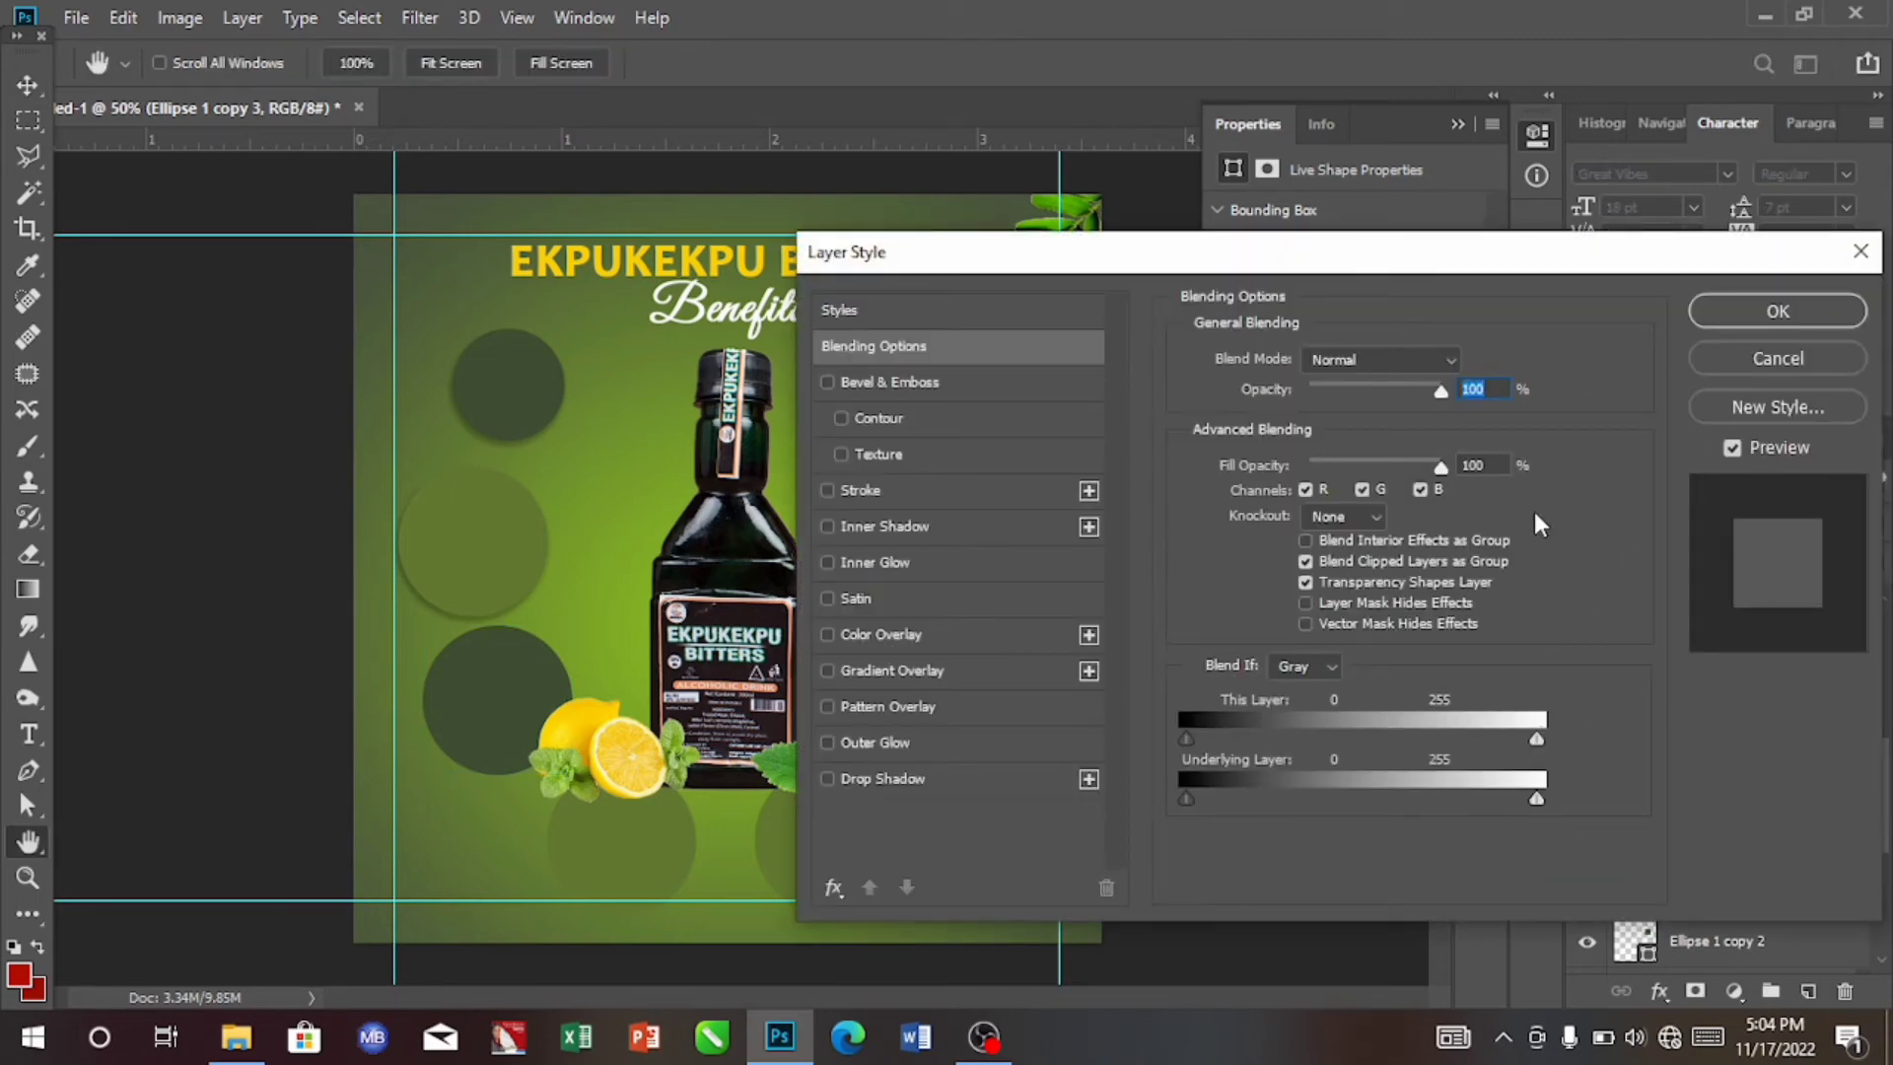
left_click(868, 778)
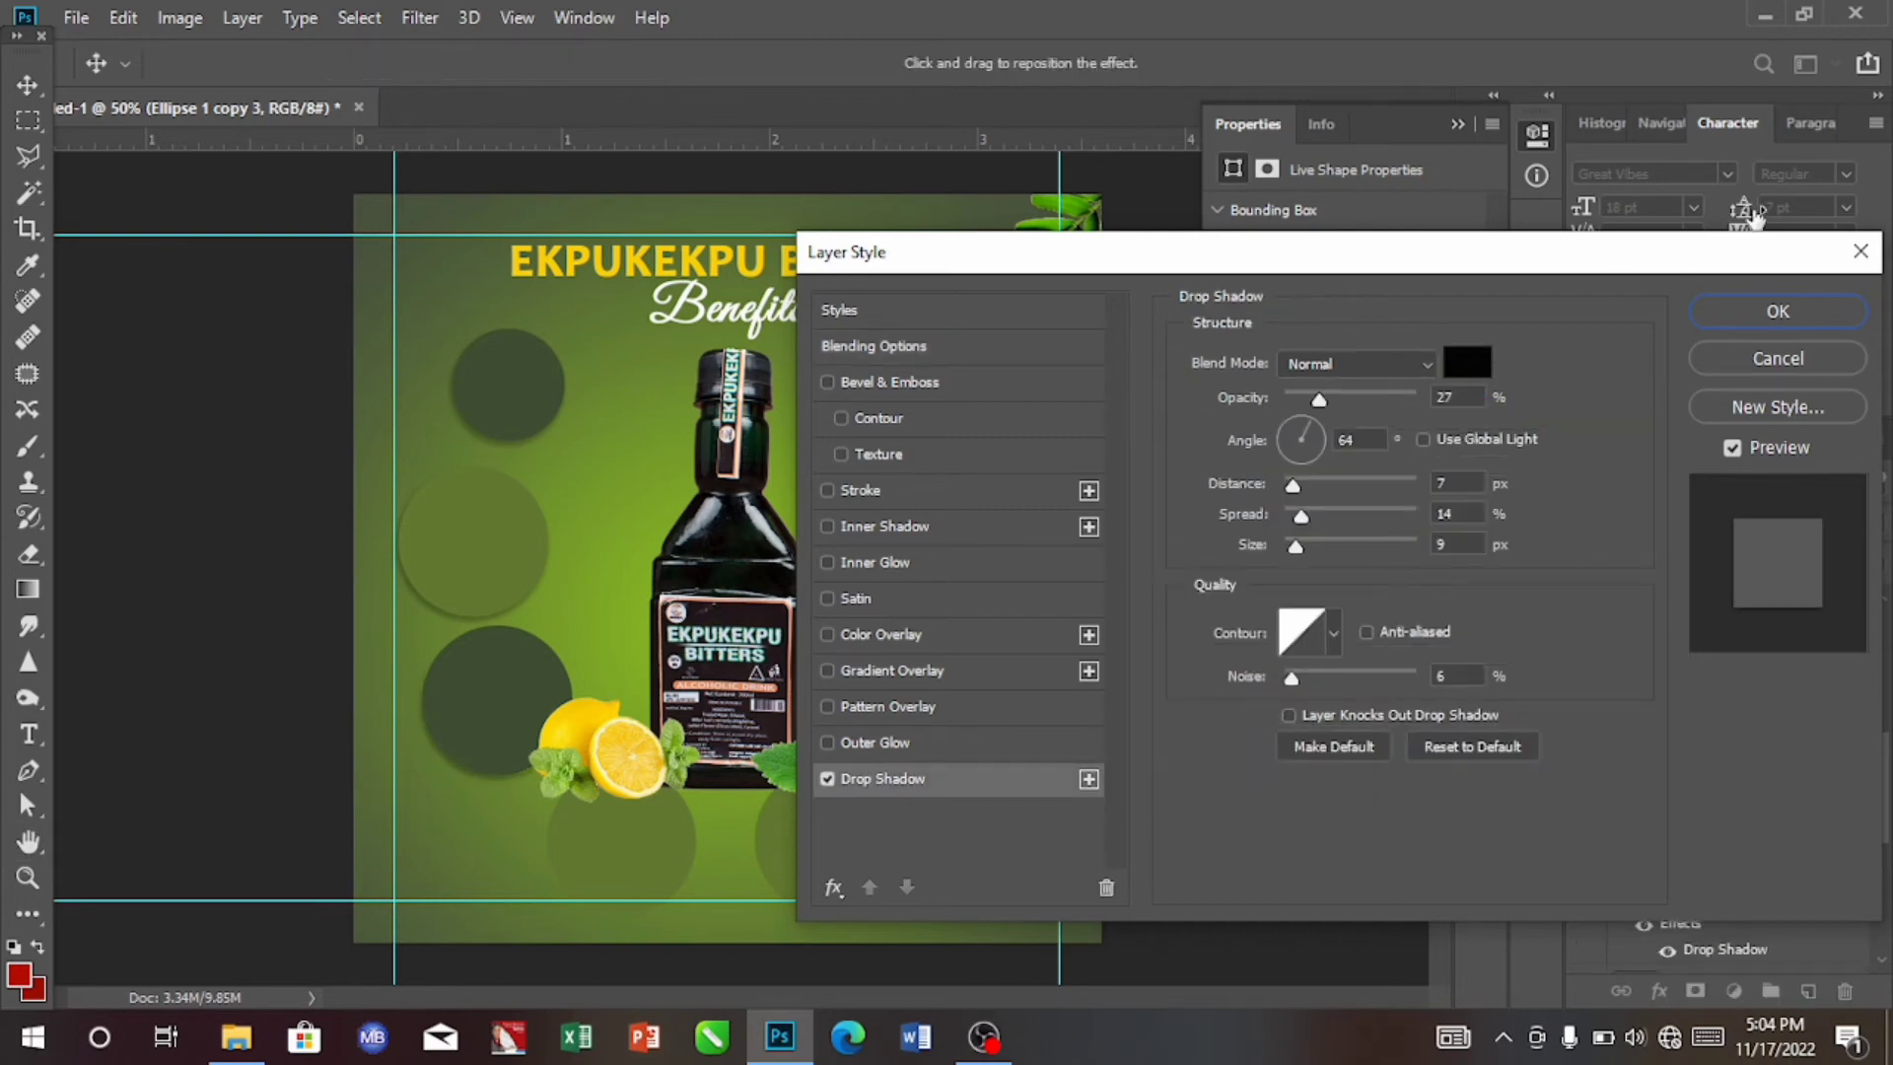
left_click(1777, 311)
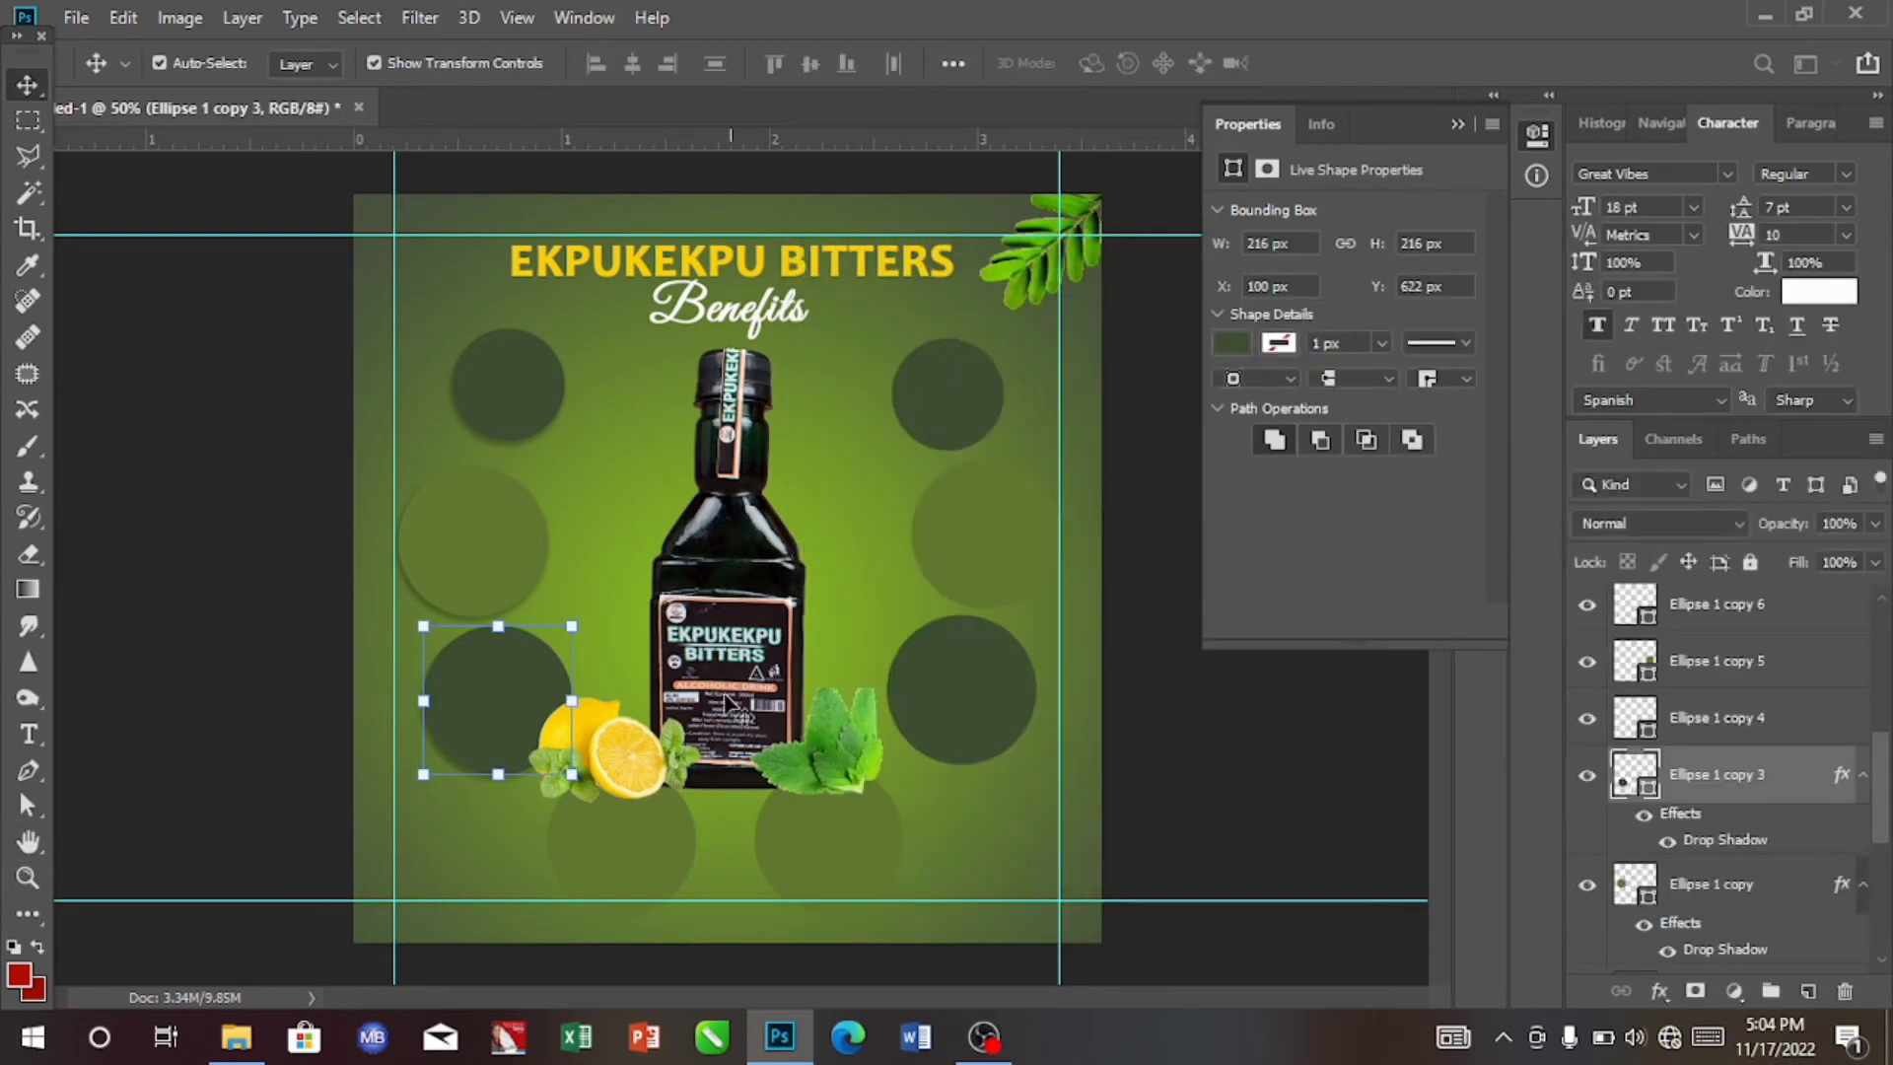
left_click(631, 846, "alt")
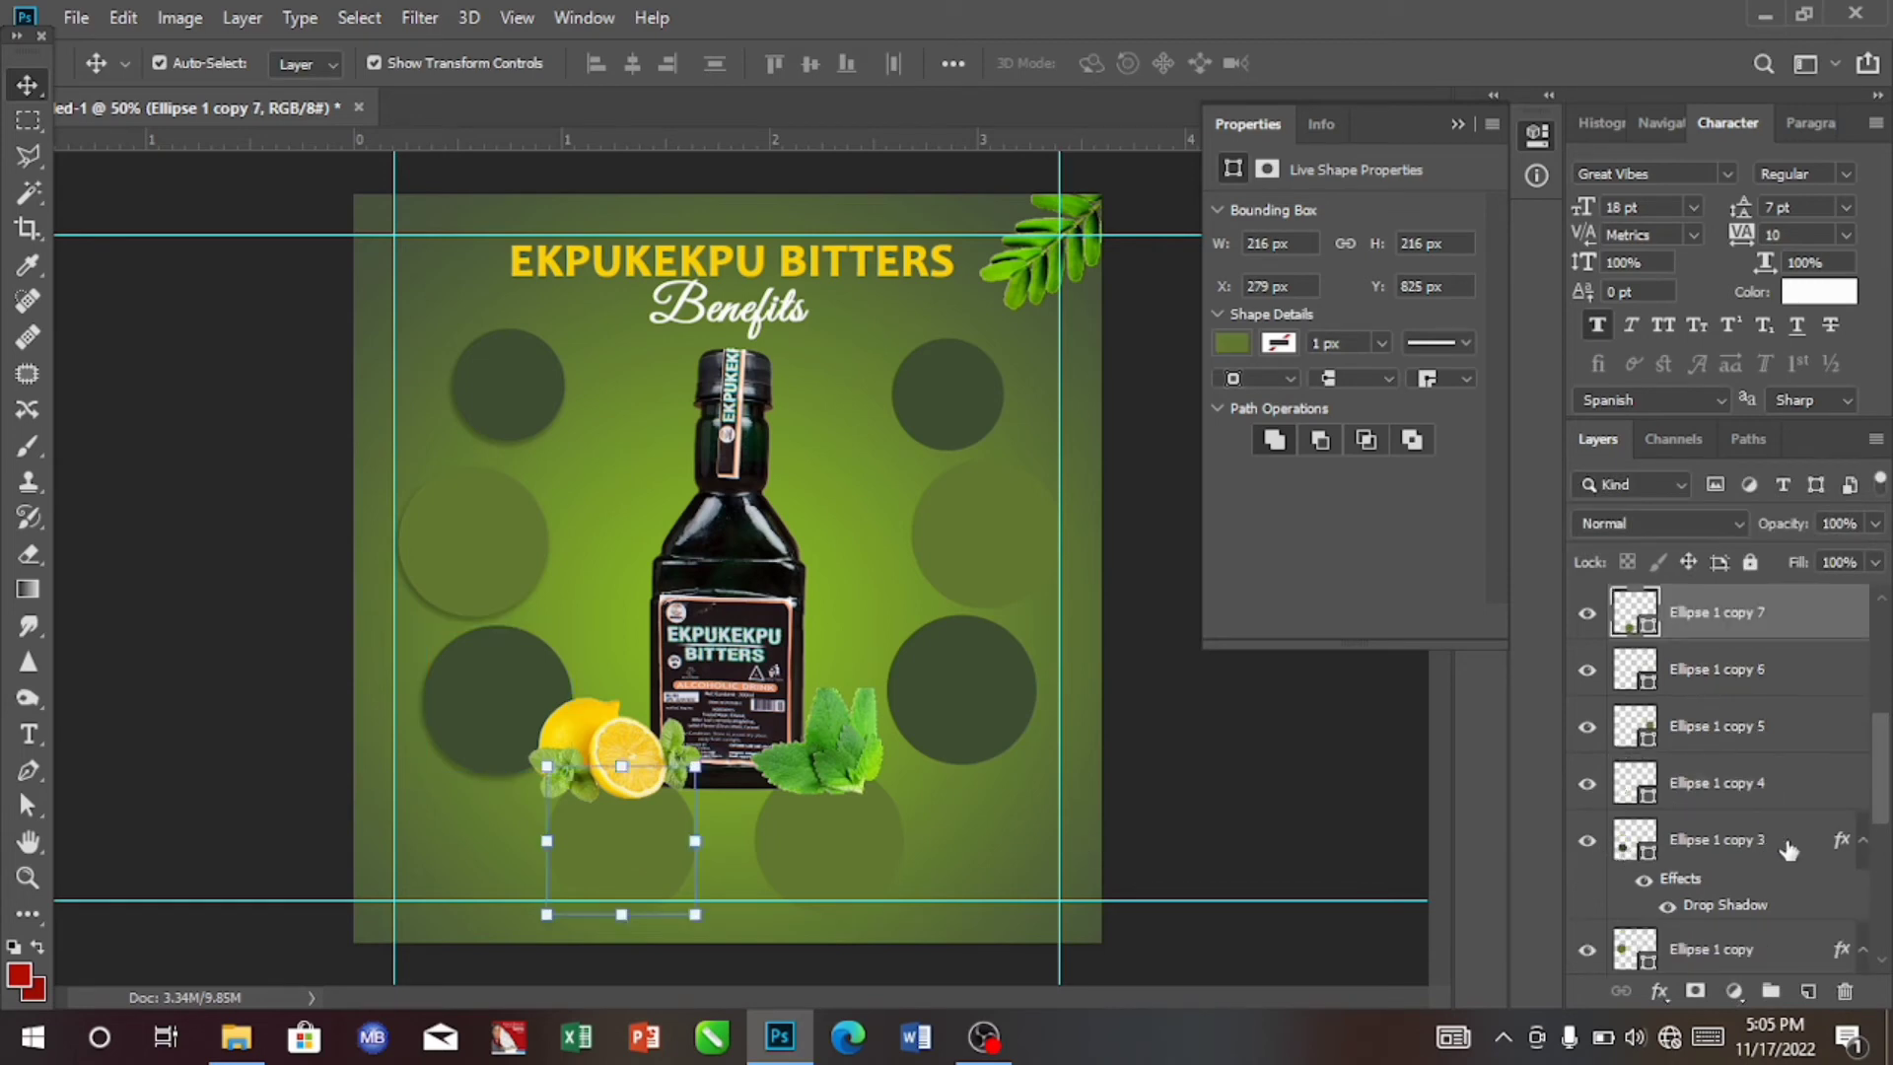
left_click(1824, 847)
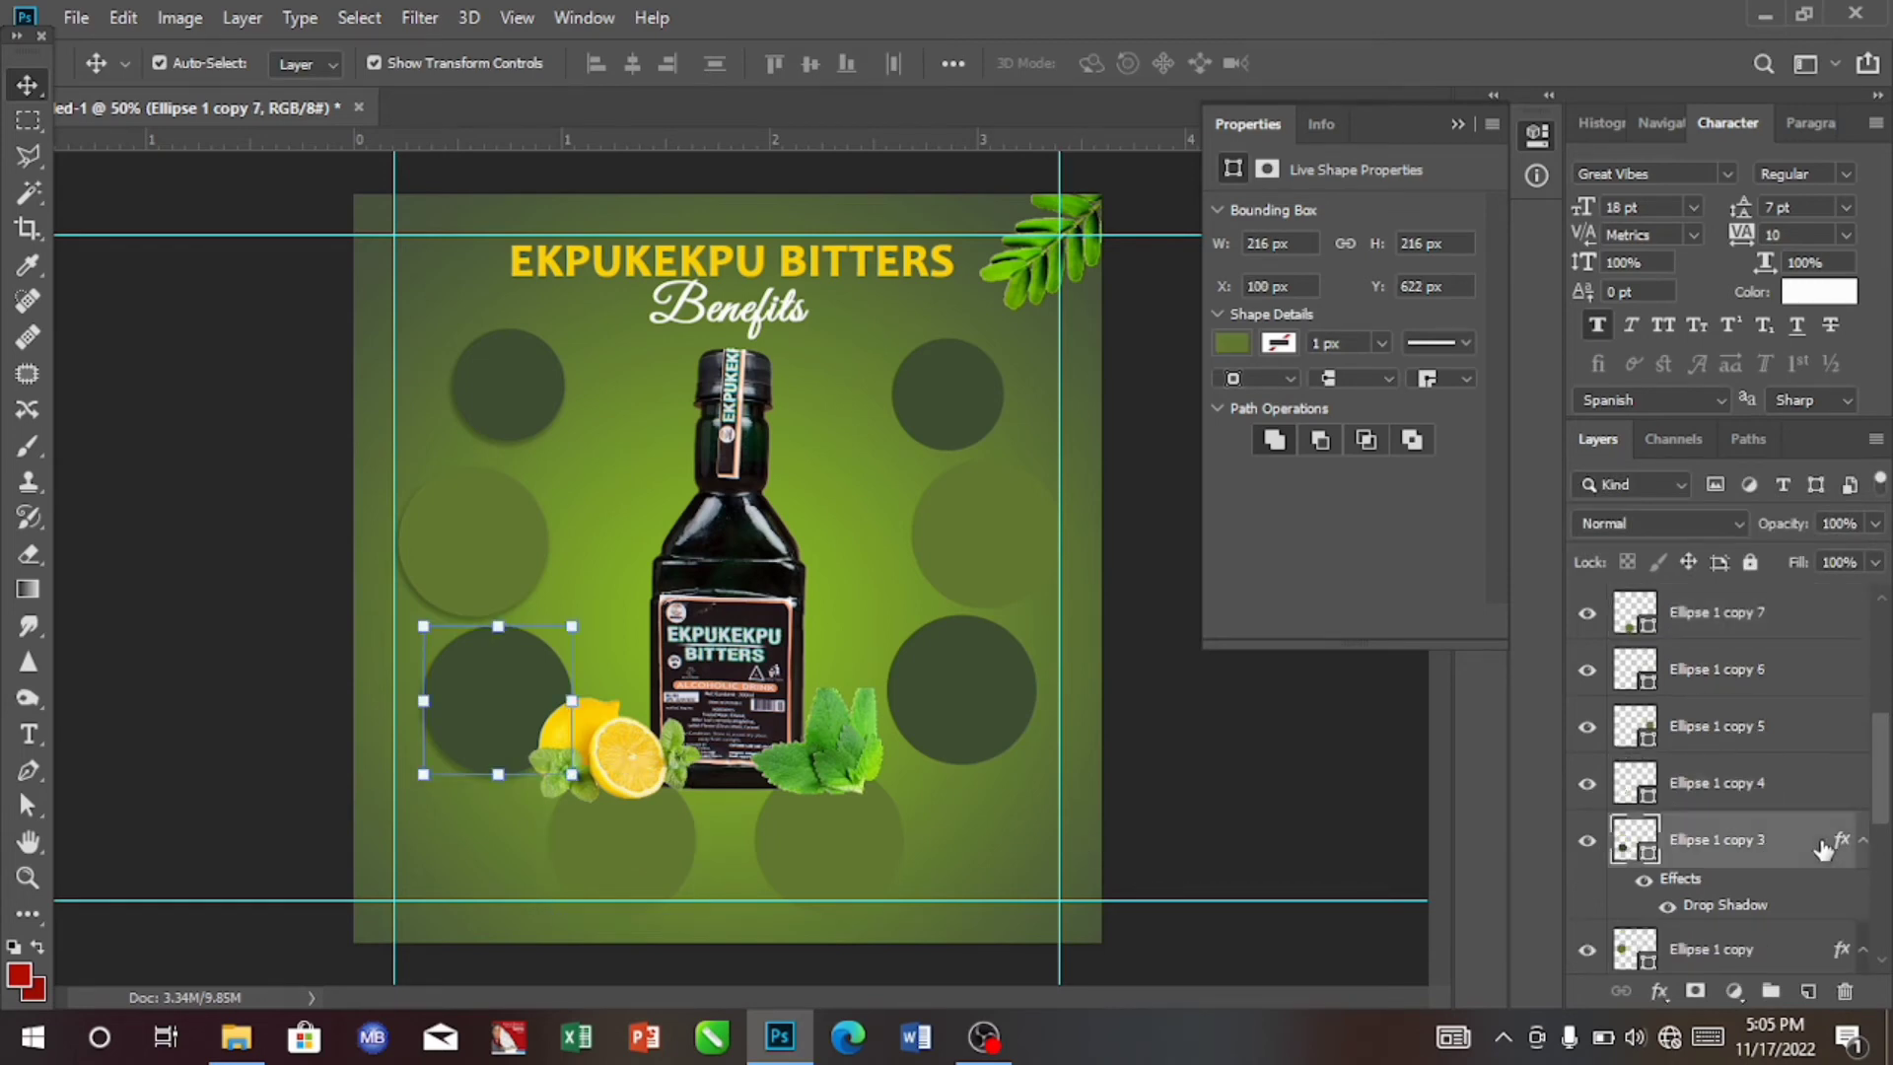
key("h")
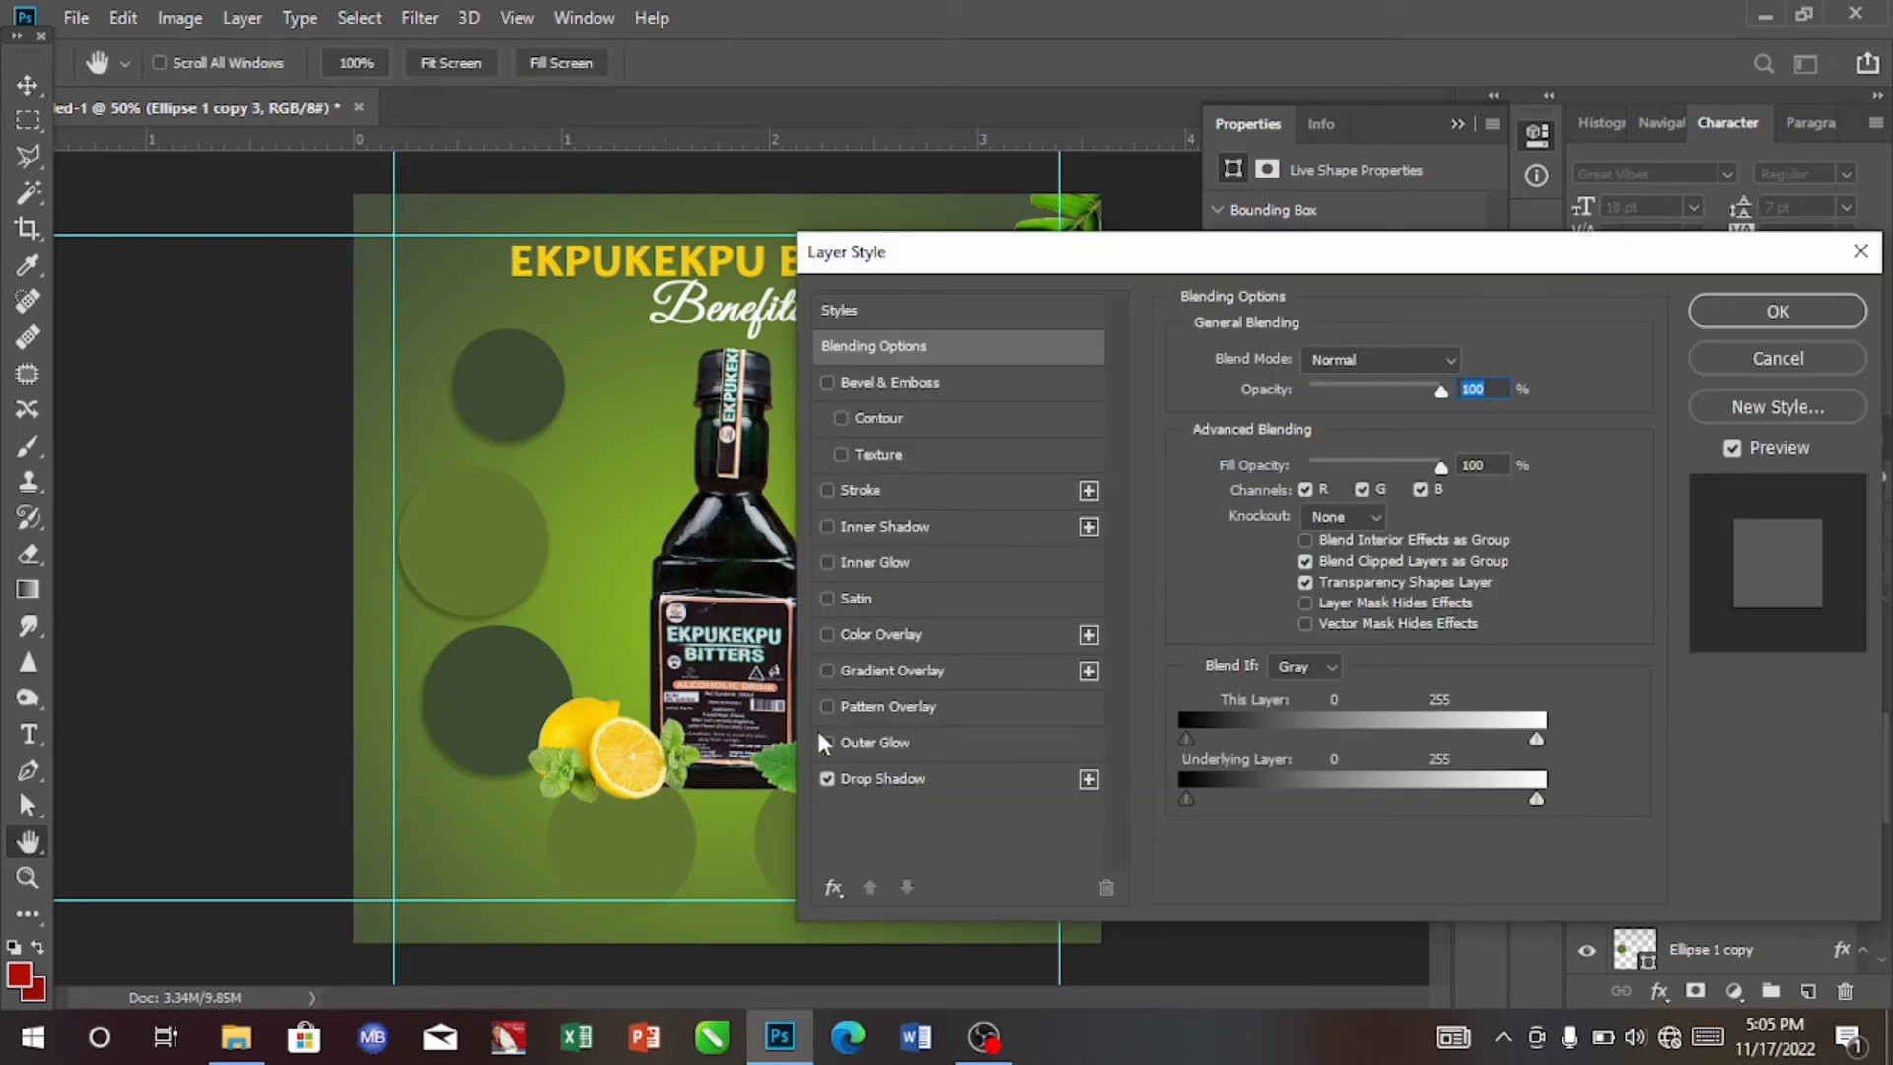
left_click(1825, 308)
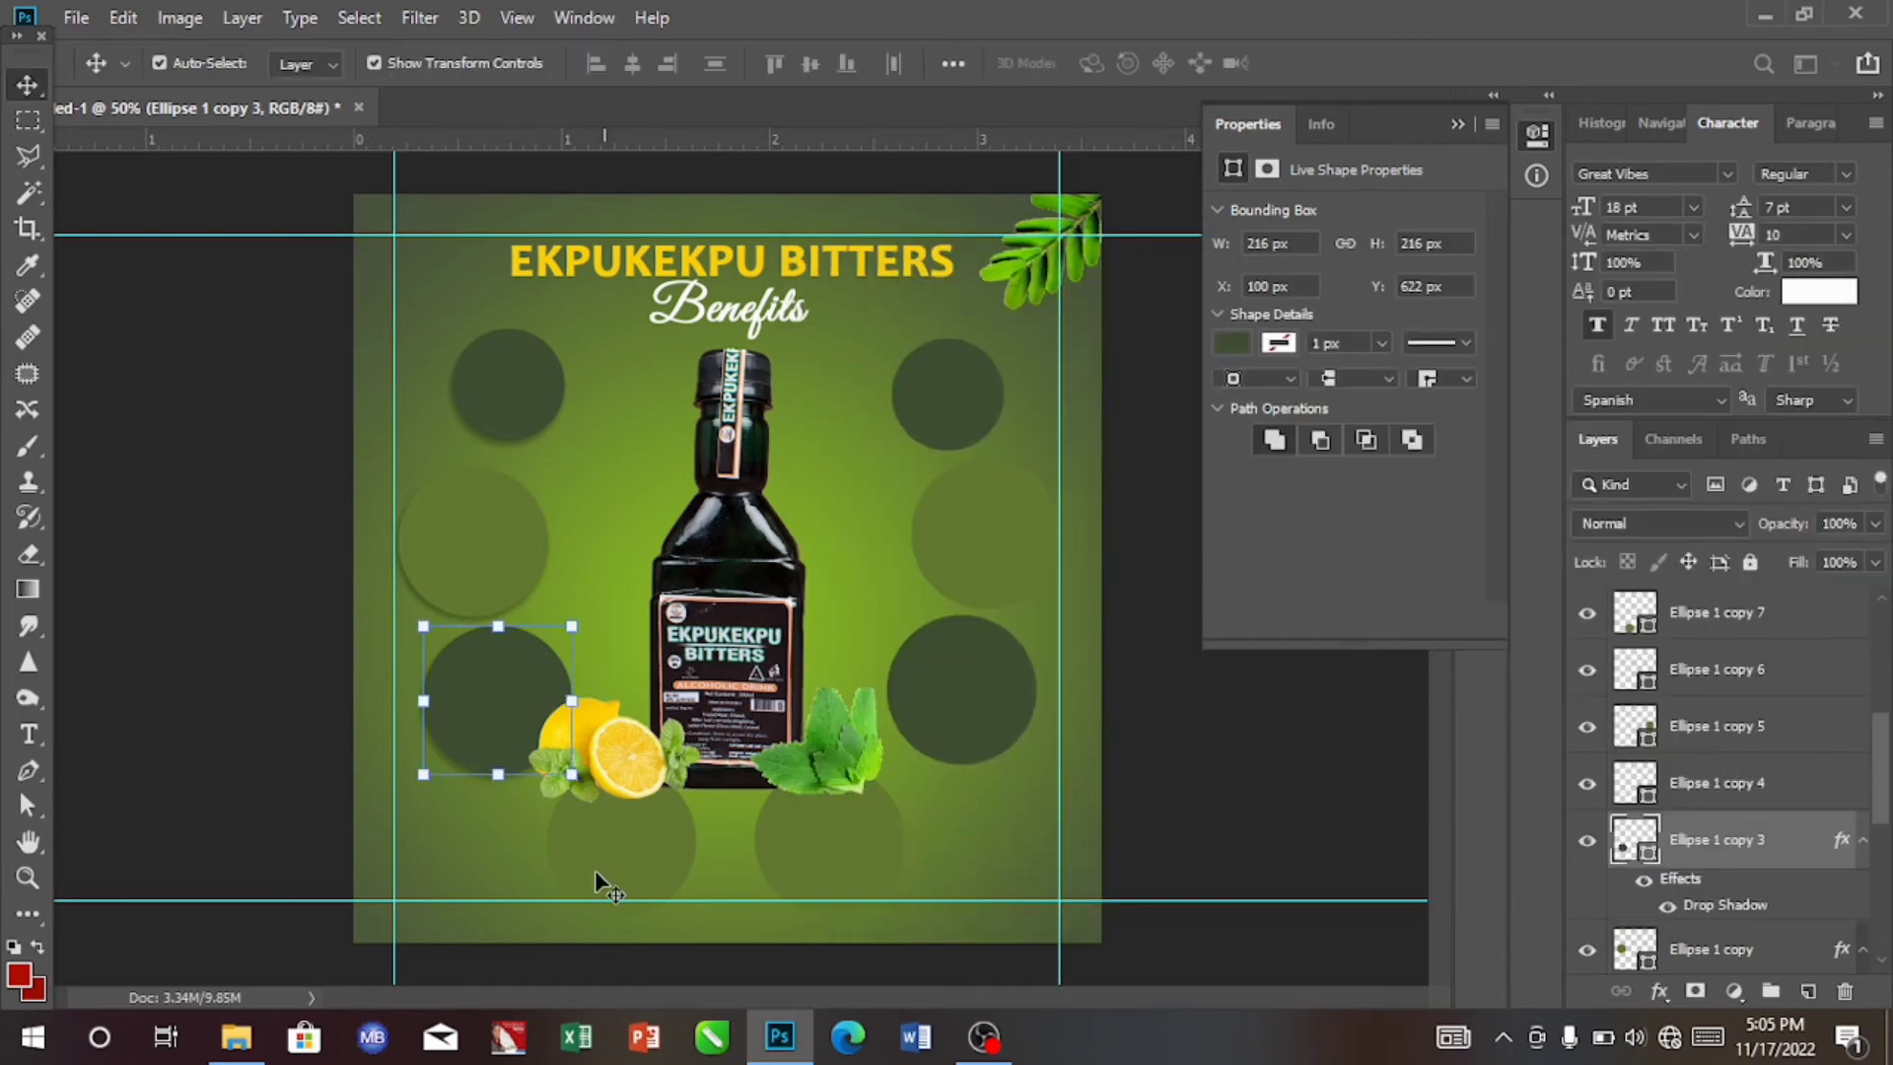
Add drop shadows to the two olive circles below the lemons and the mint leaves, using 64° and 7 px for the lemon-side one.
left_click(594, 870)
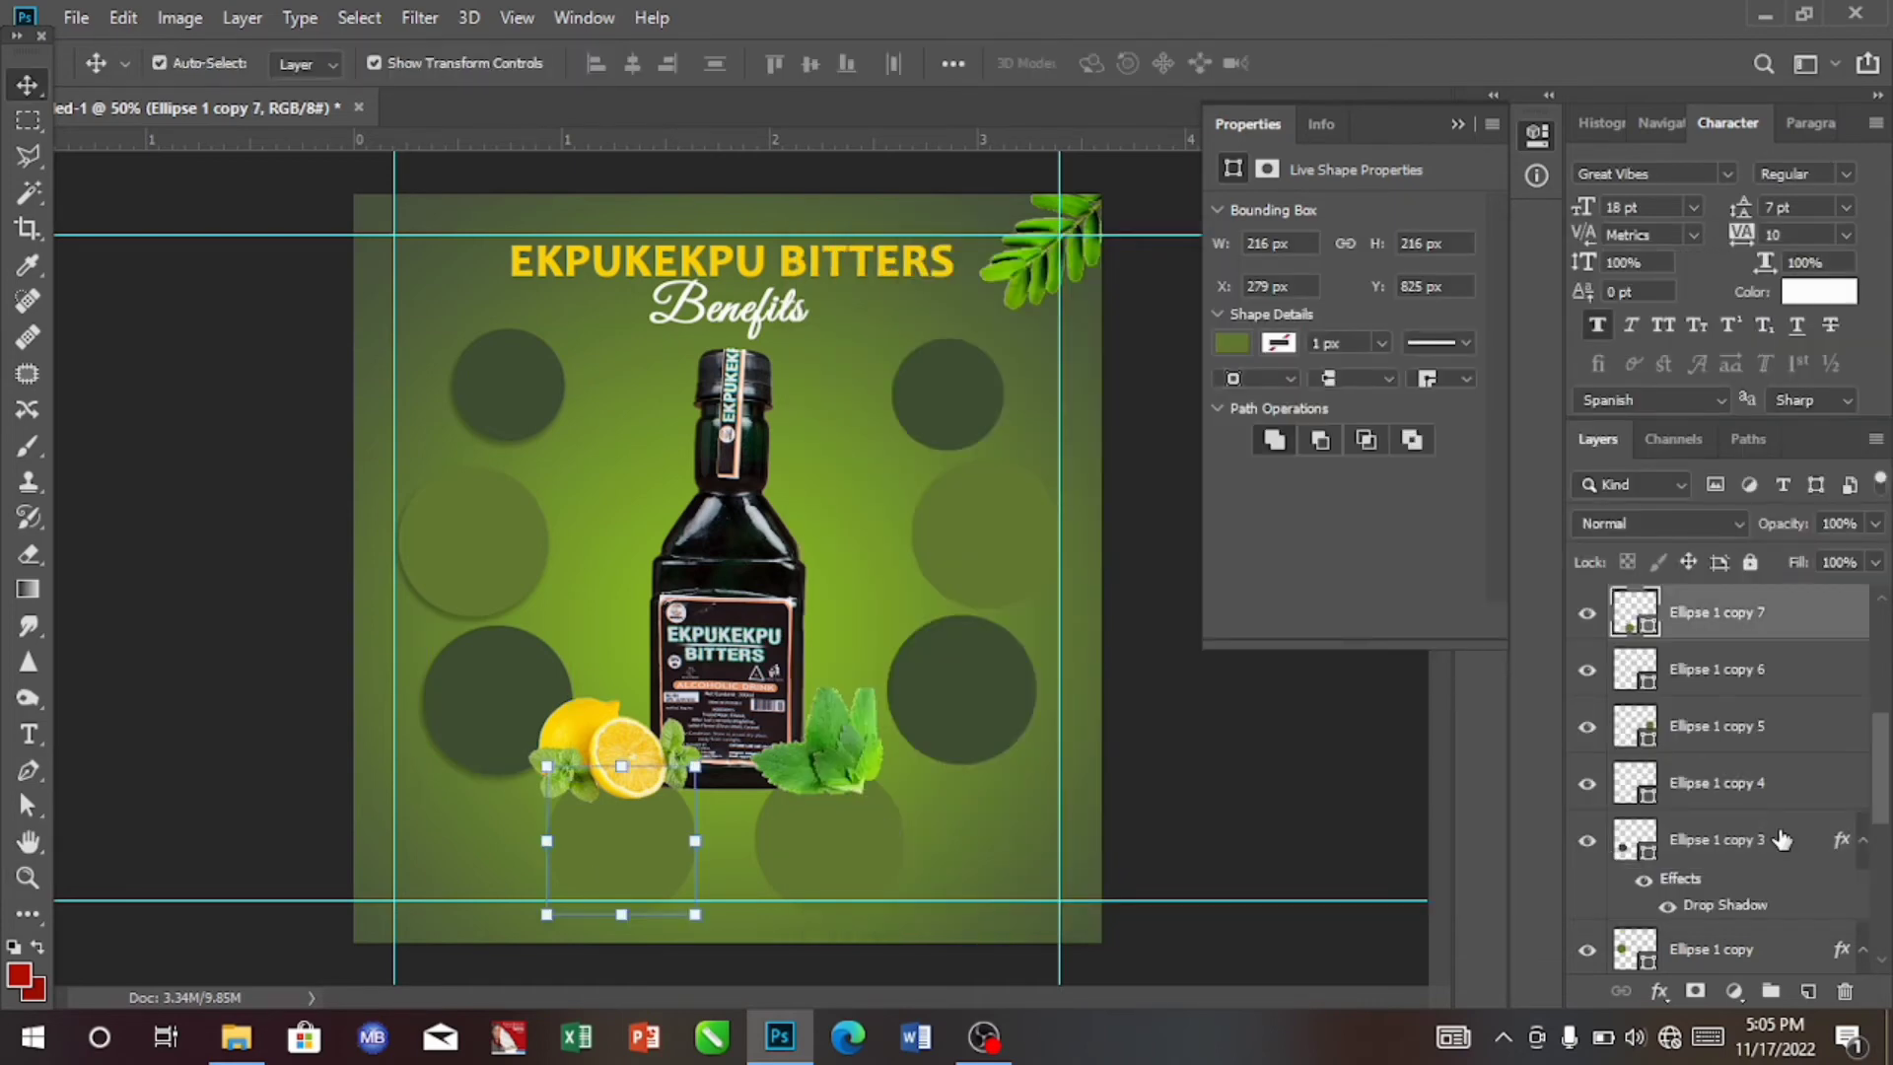
double_click(1822, 616)
left_click(883, 778)
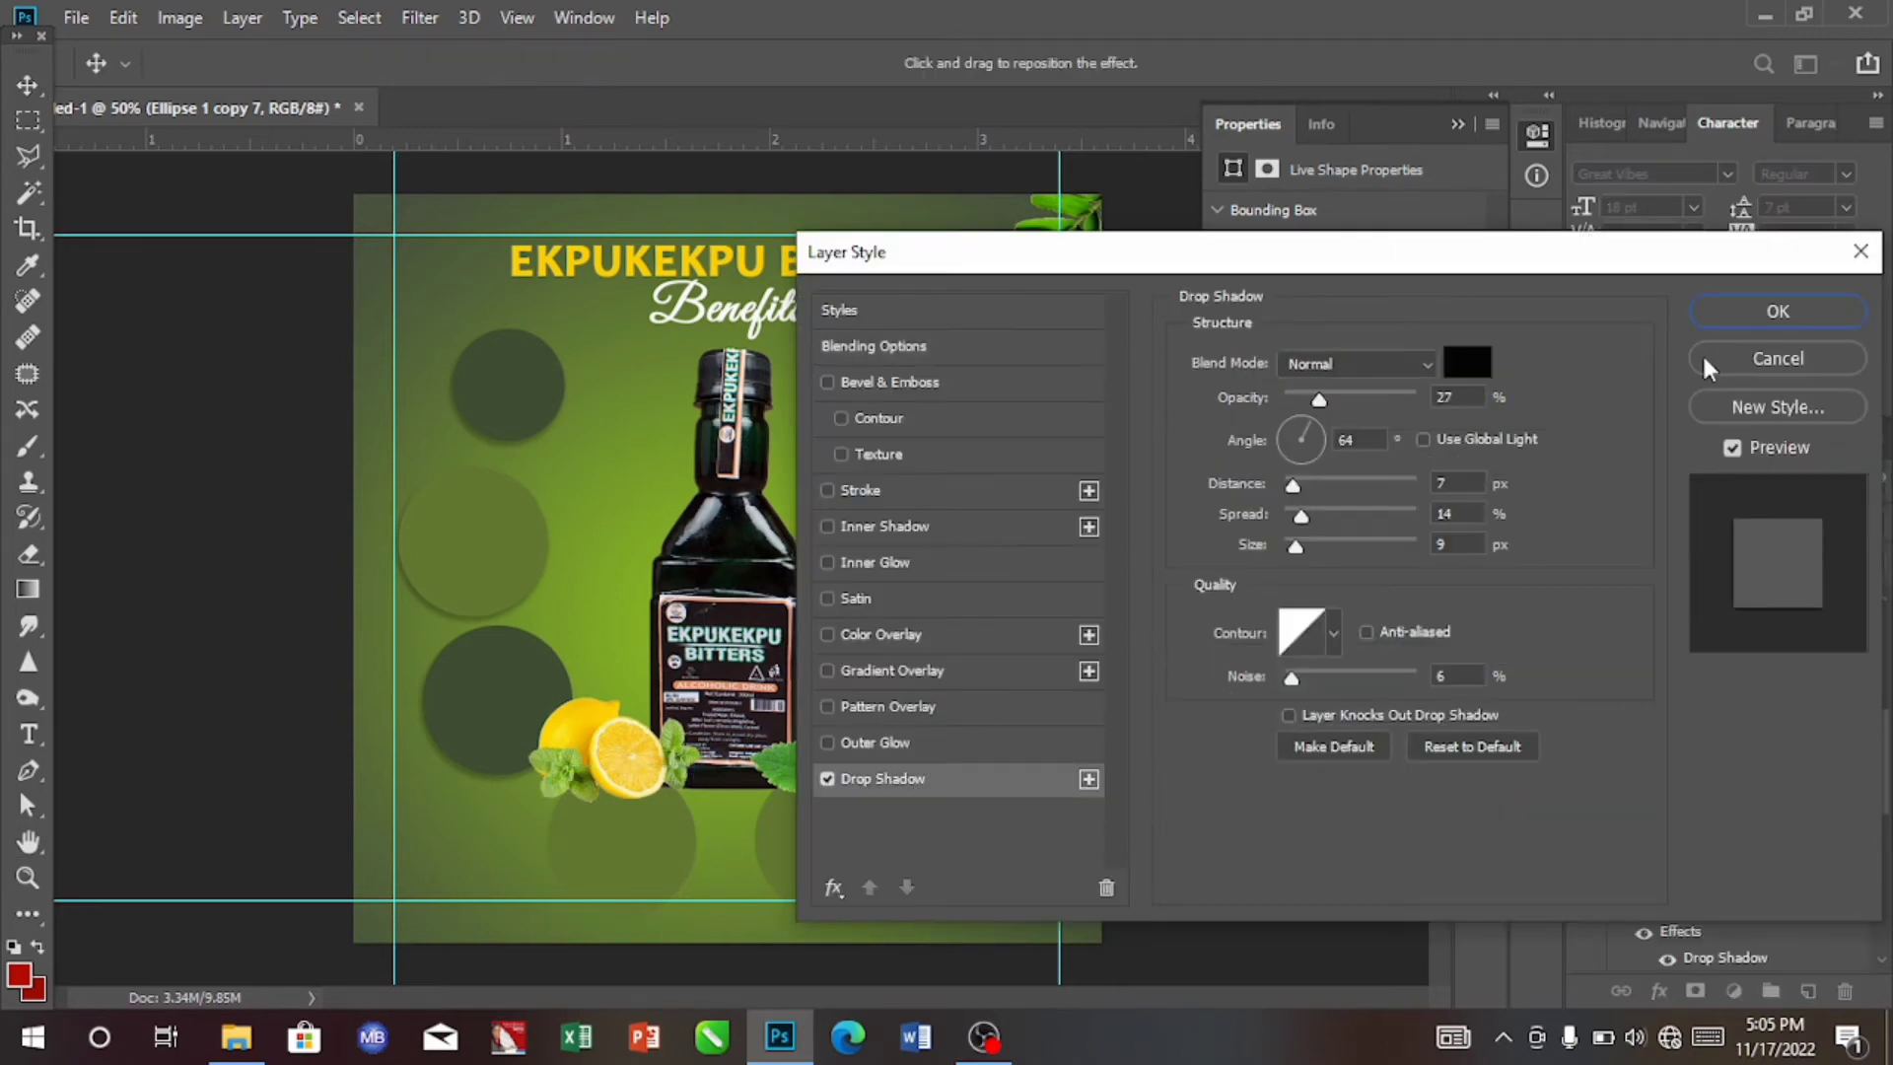
left_click(1701, 352)
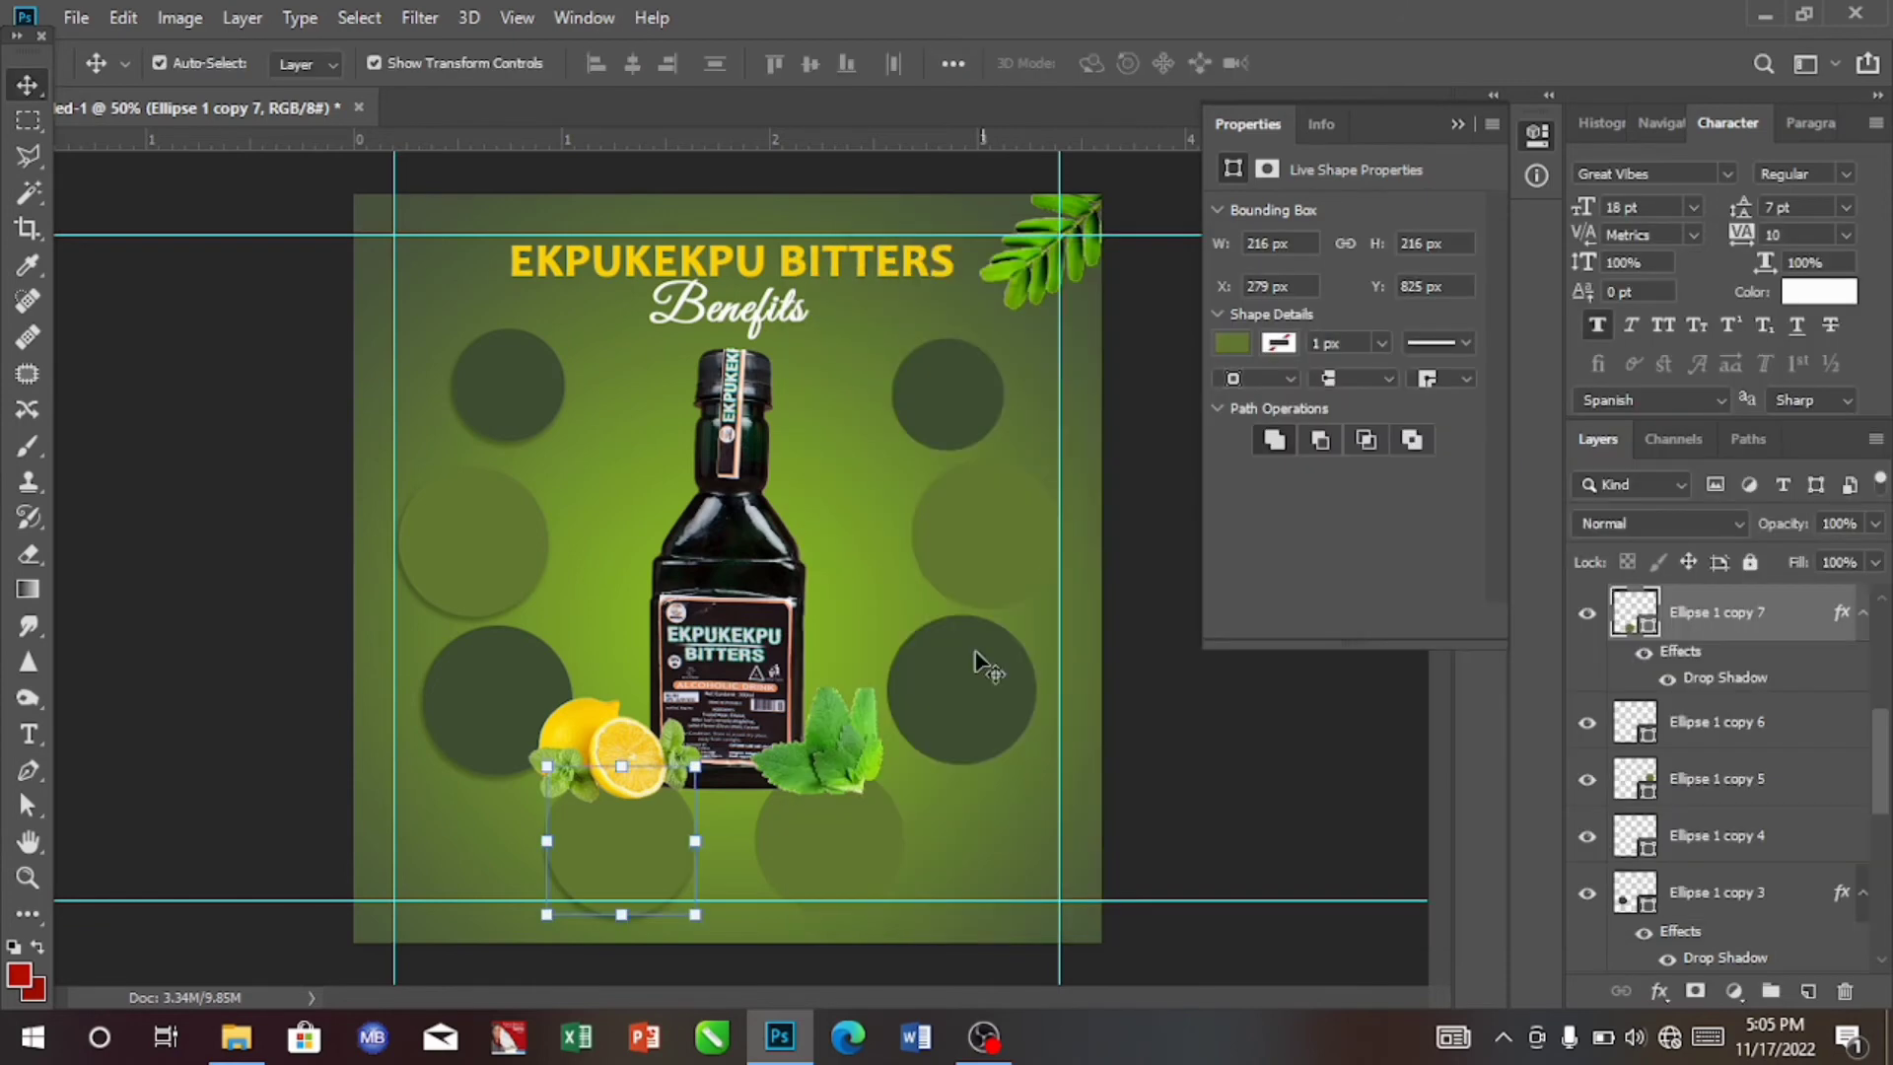
left_click(826, 845)
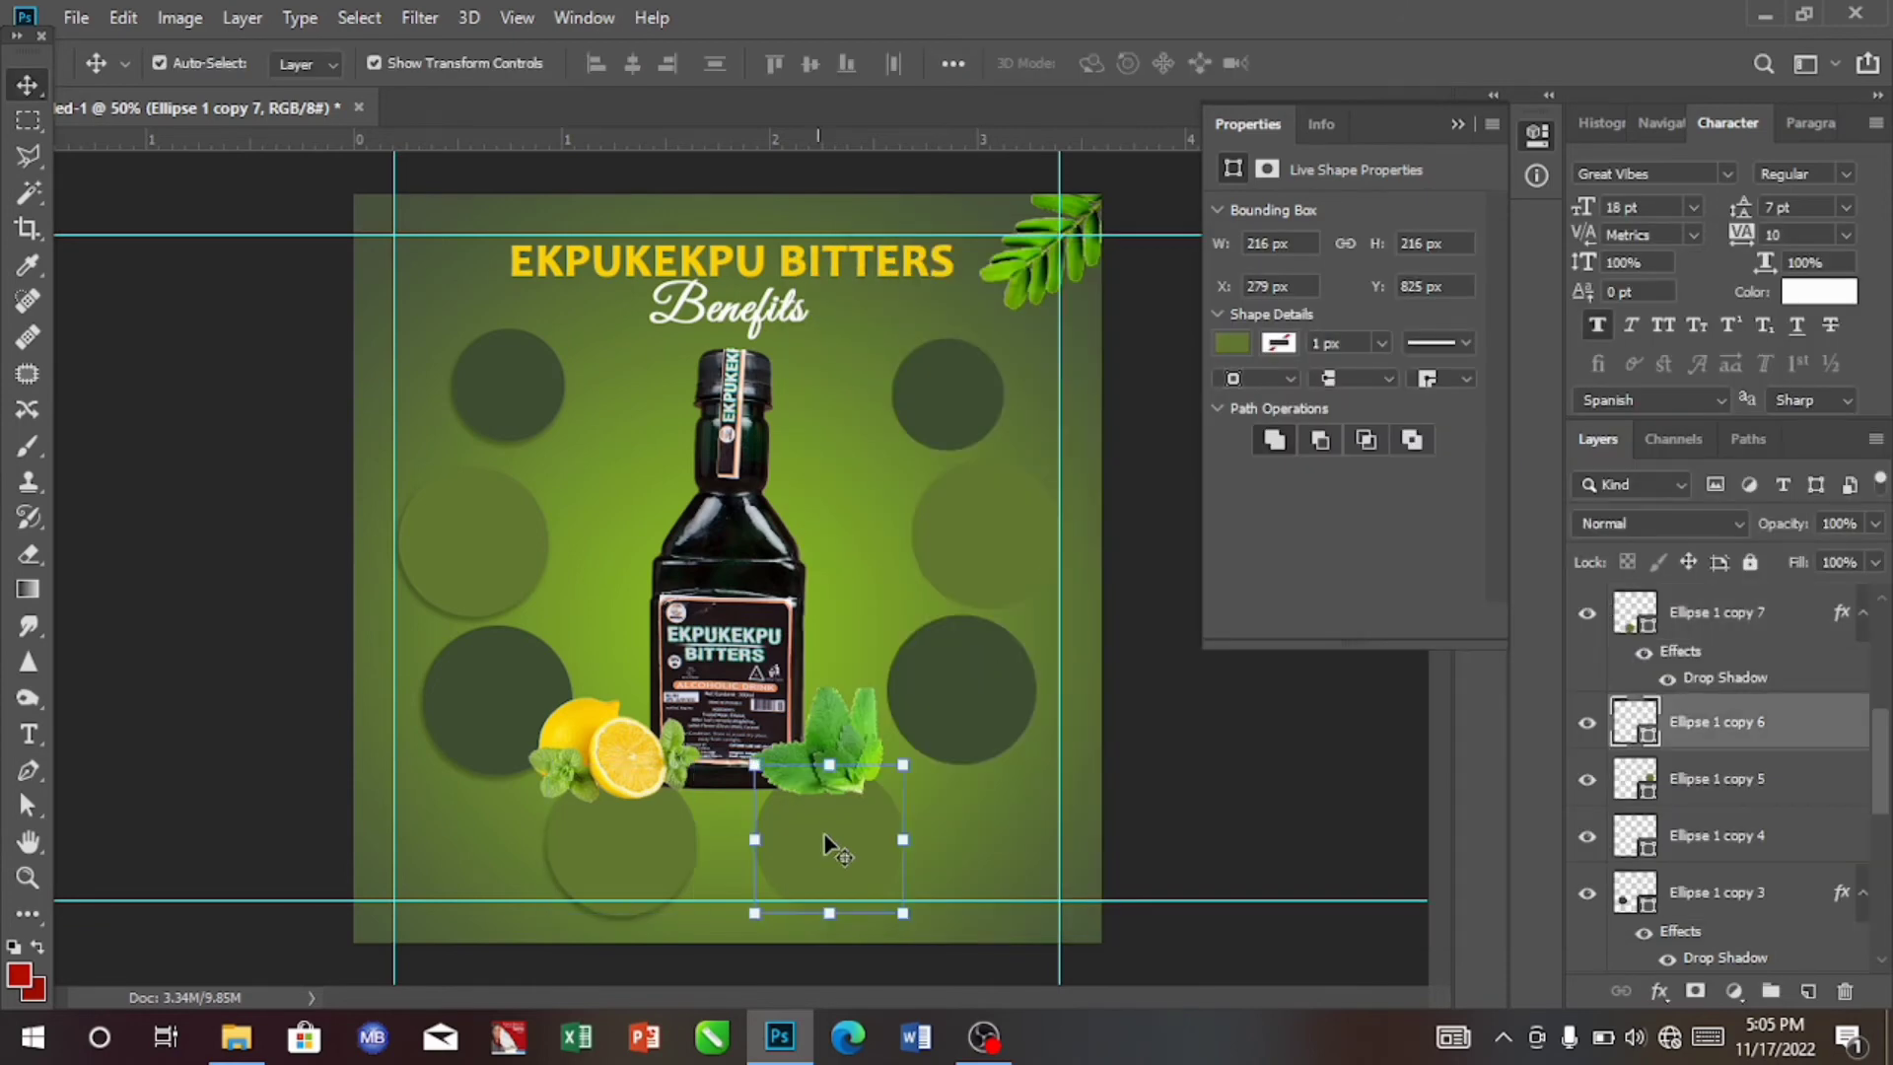
left_click(1802, 726)
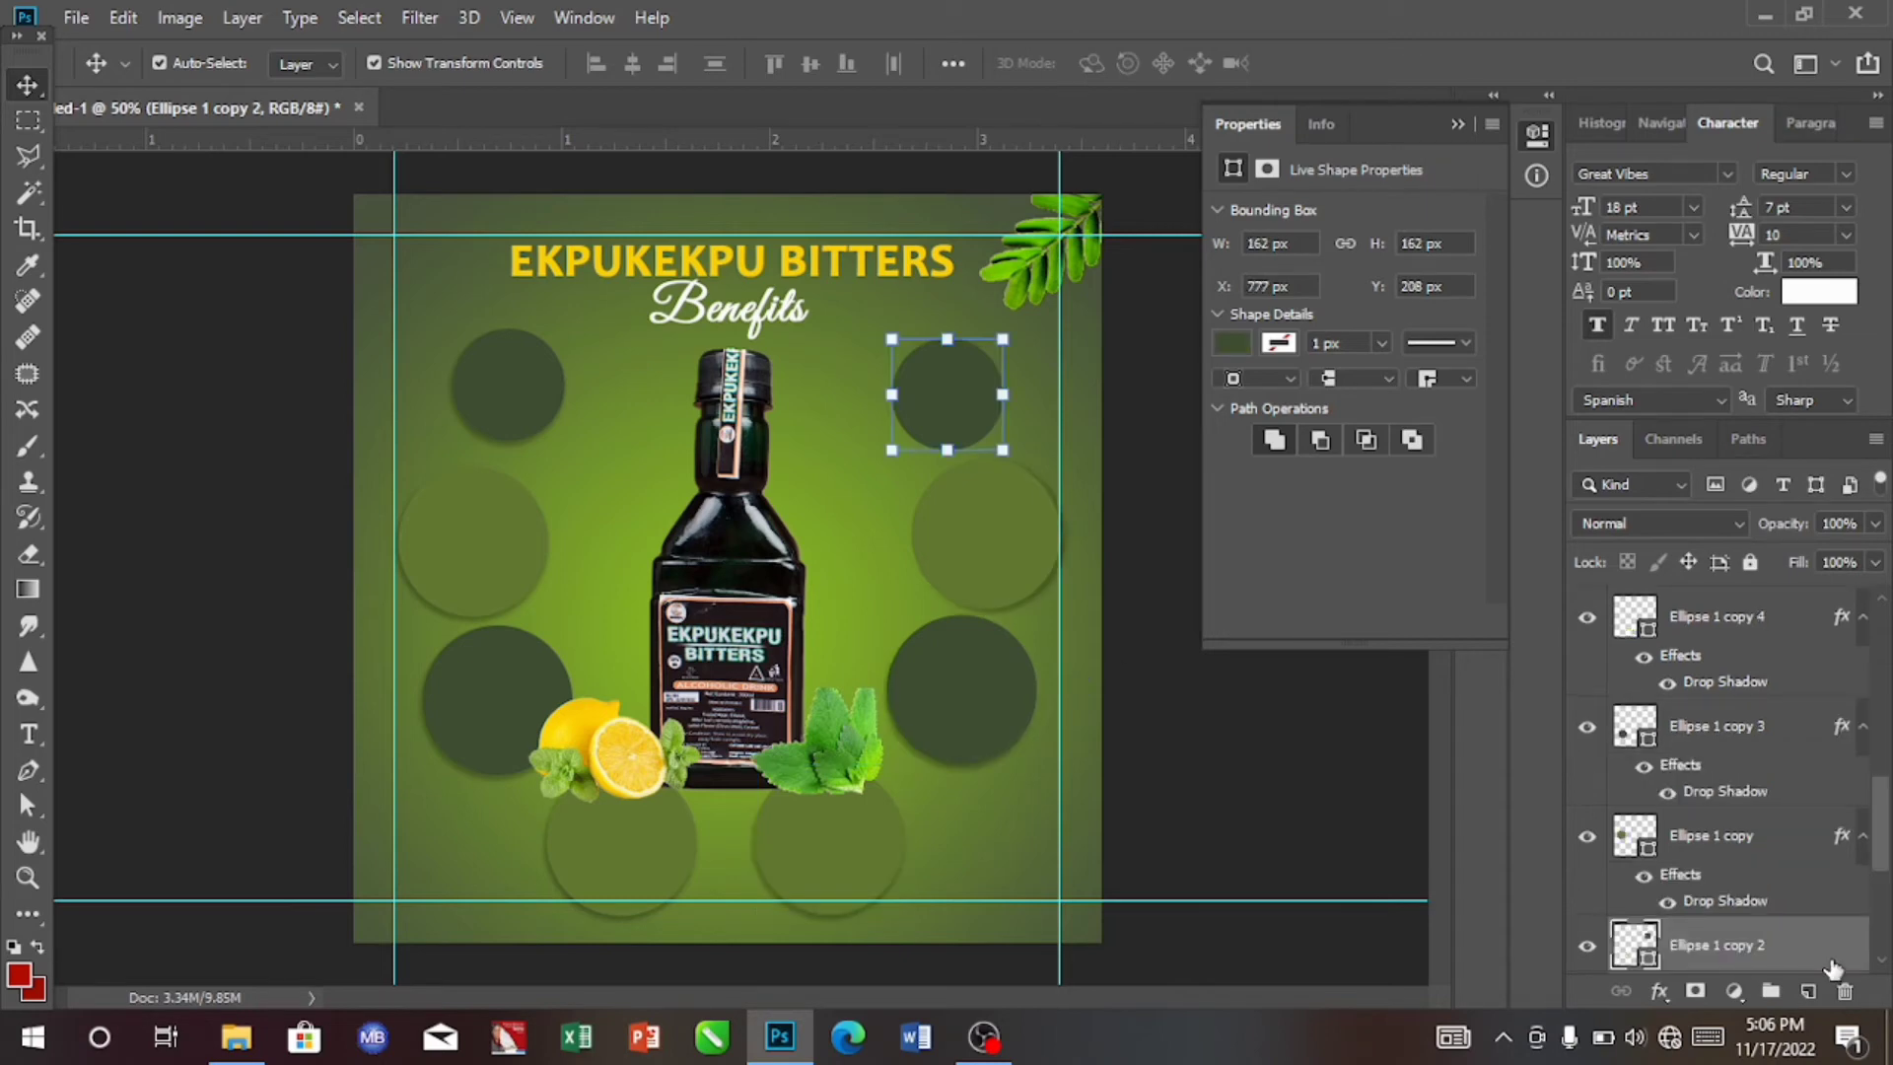
Apply a drop shadow with a 146° angle and 7 px distance to the small dark circle to the upper right of the bottle.
double_click(1833, 969)
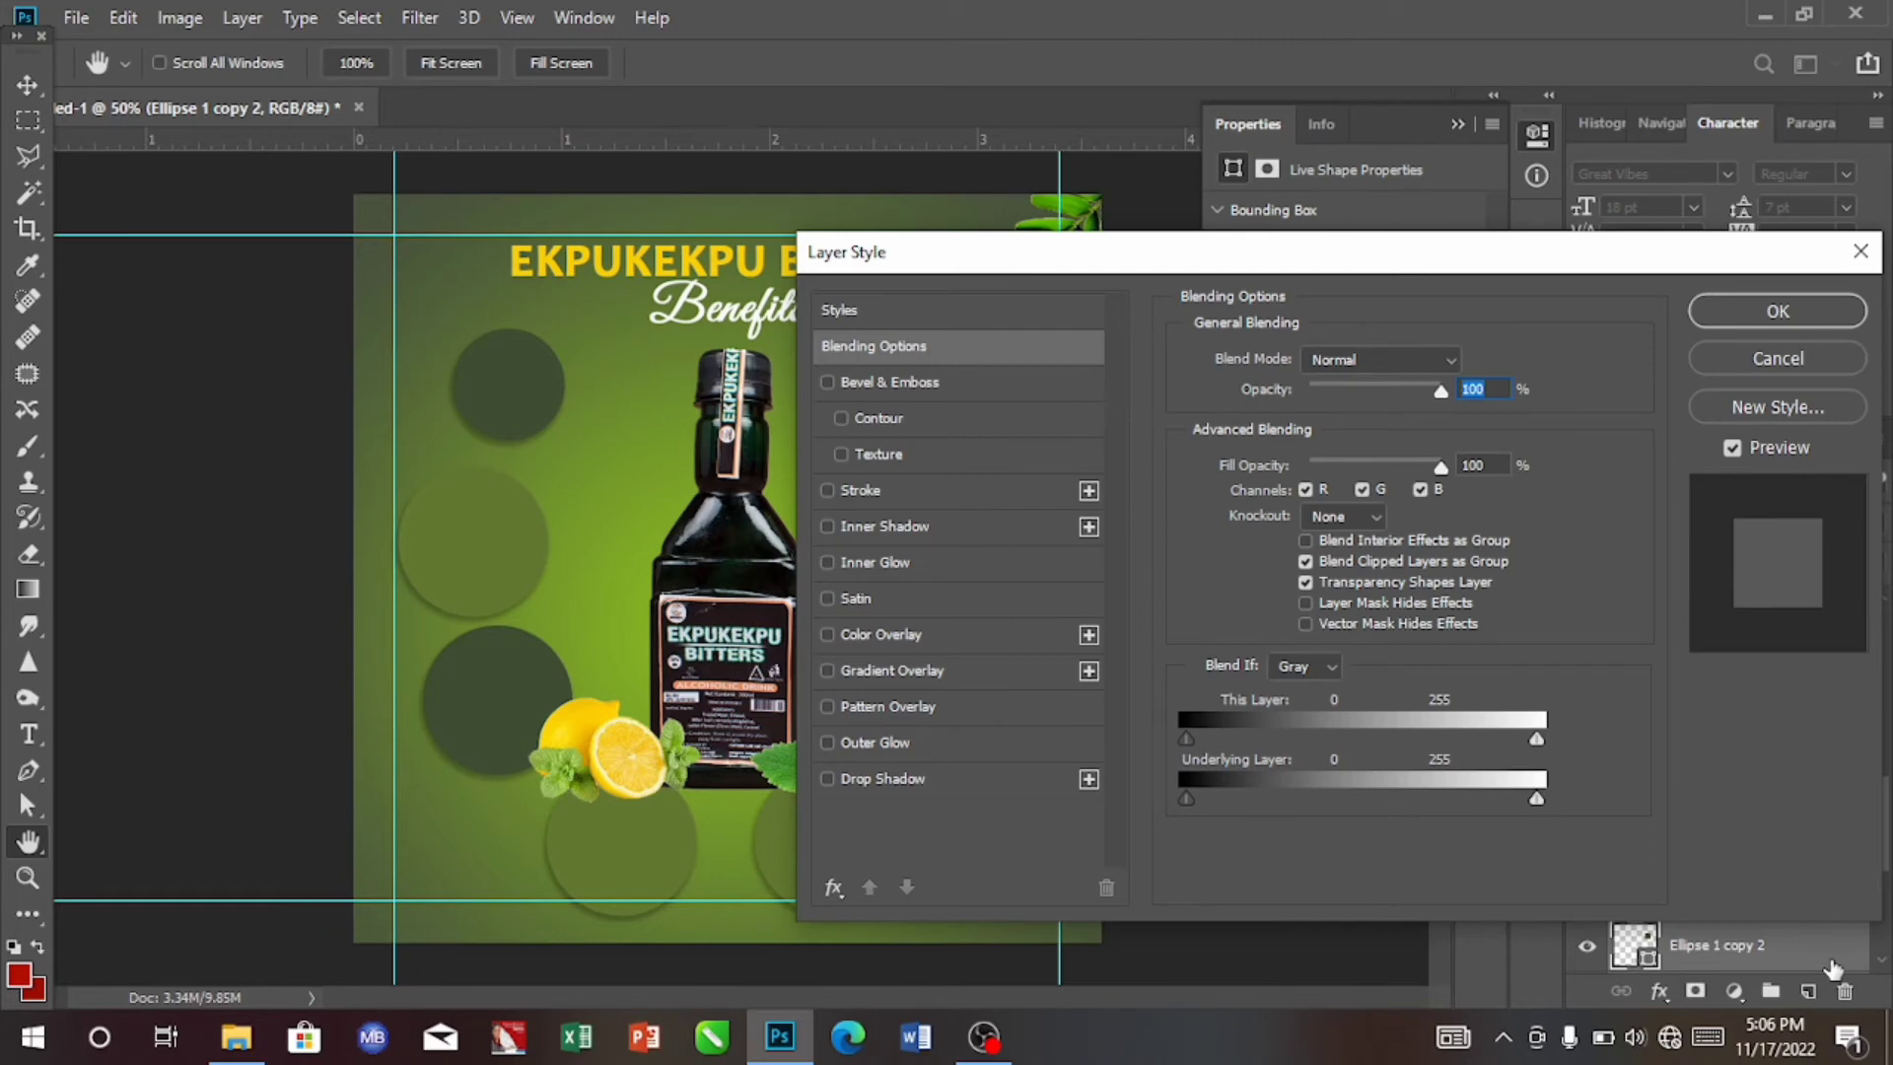
left_click(971, 782)
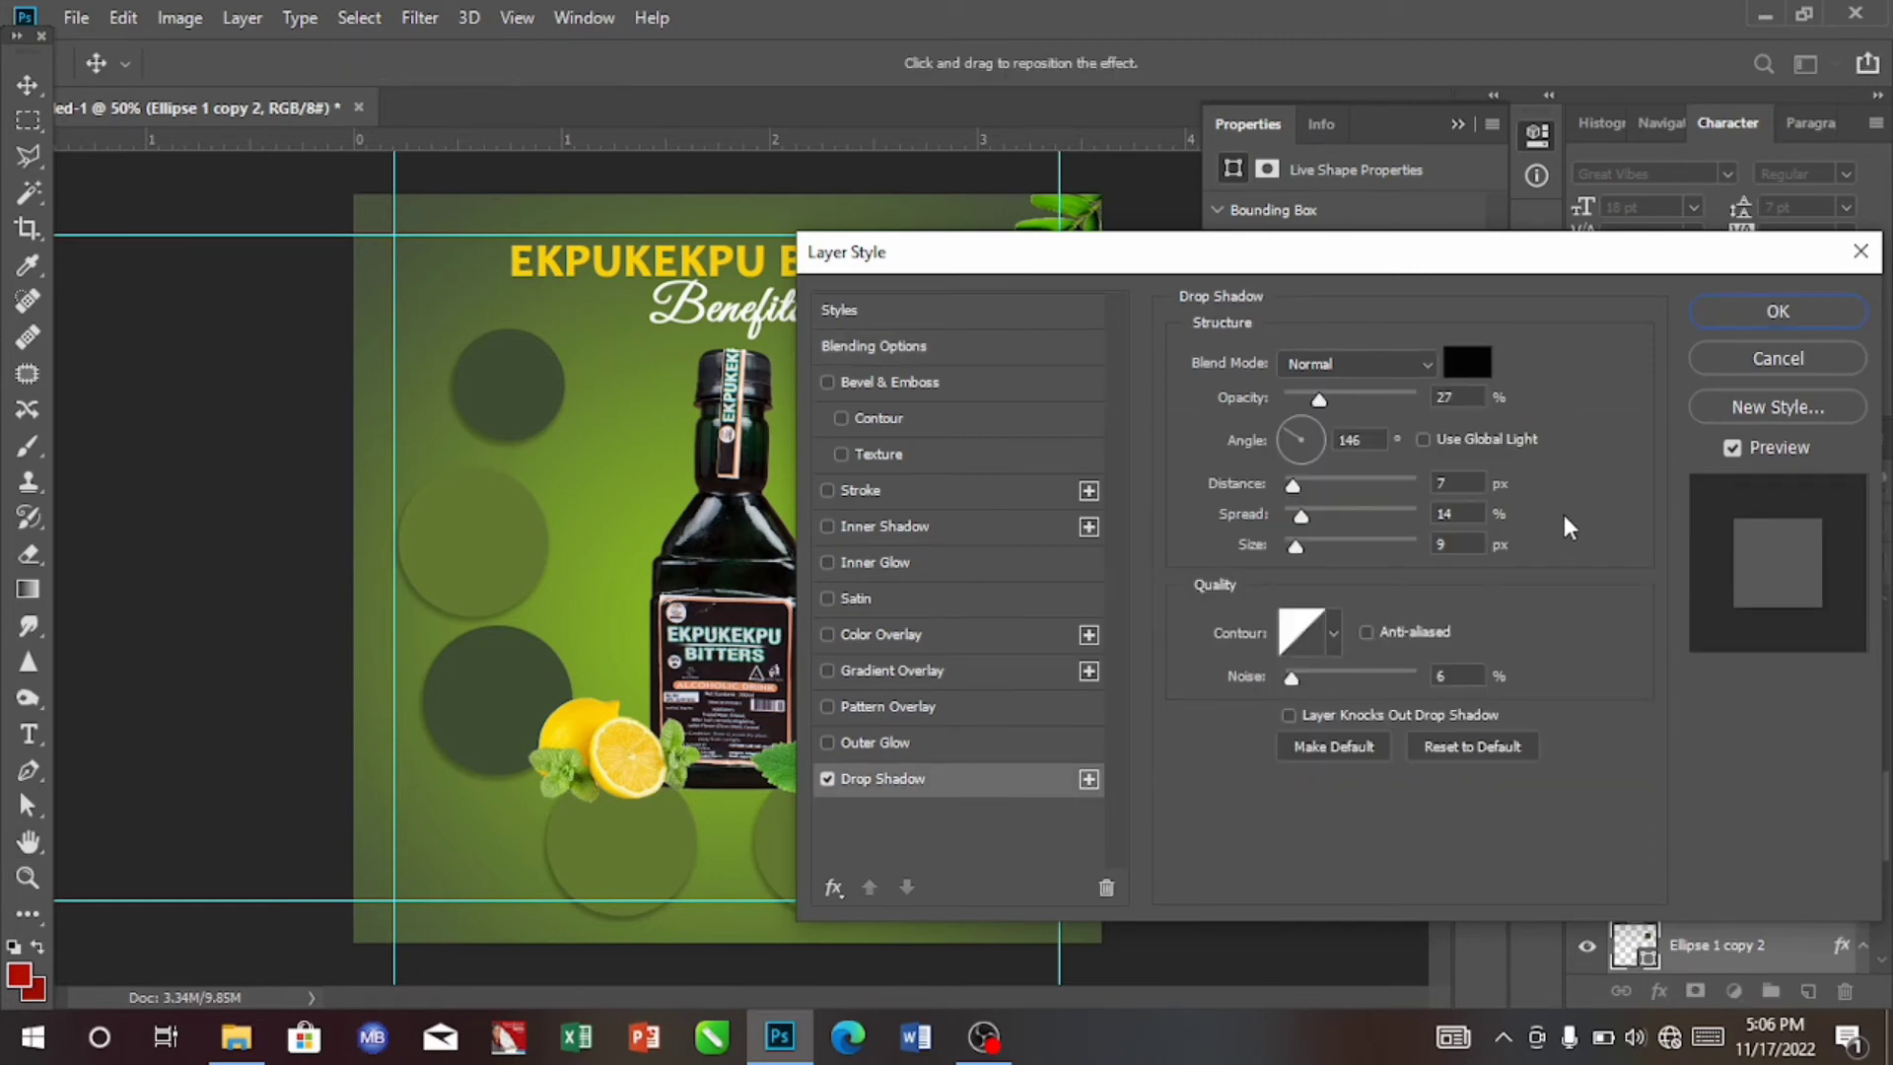
mouse_move(1473, 256)
left_mouse_down()
mouse_move(1859, 255)
mouse_move(1486, 274)
left_mouse_up()
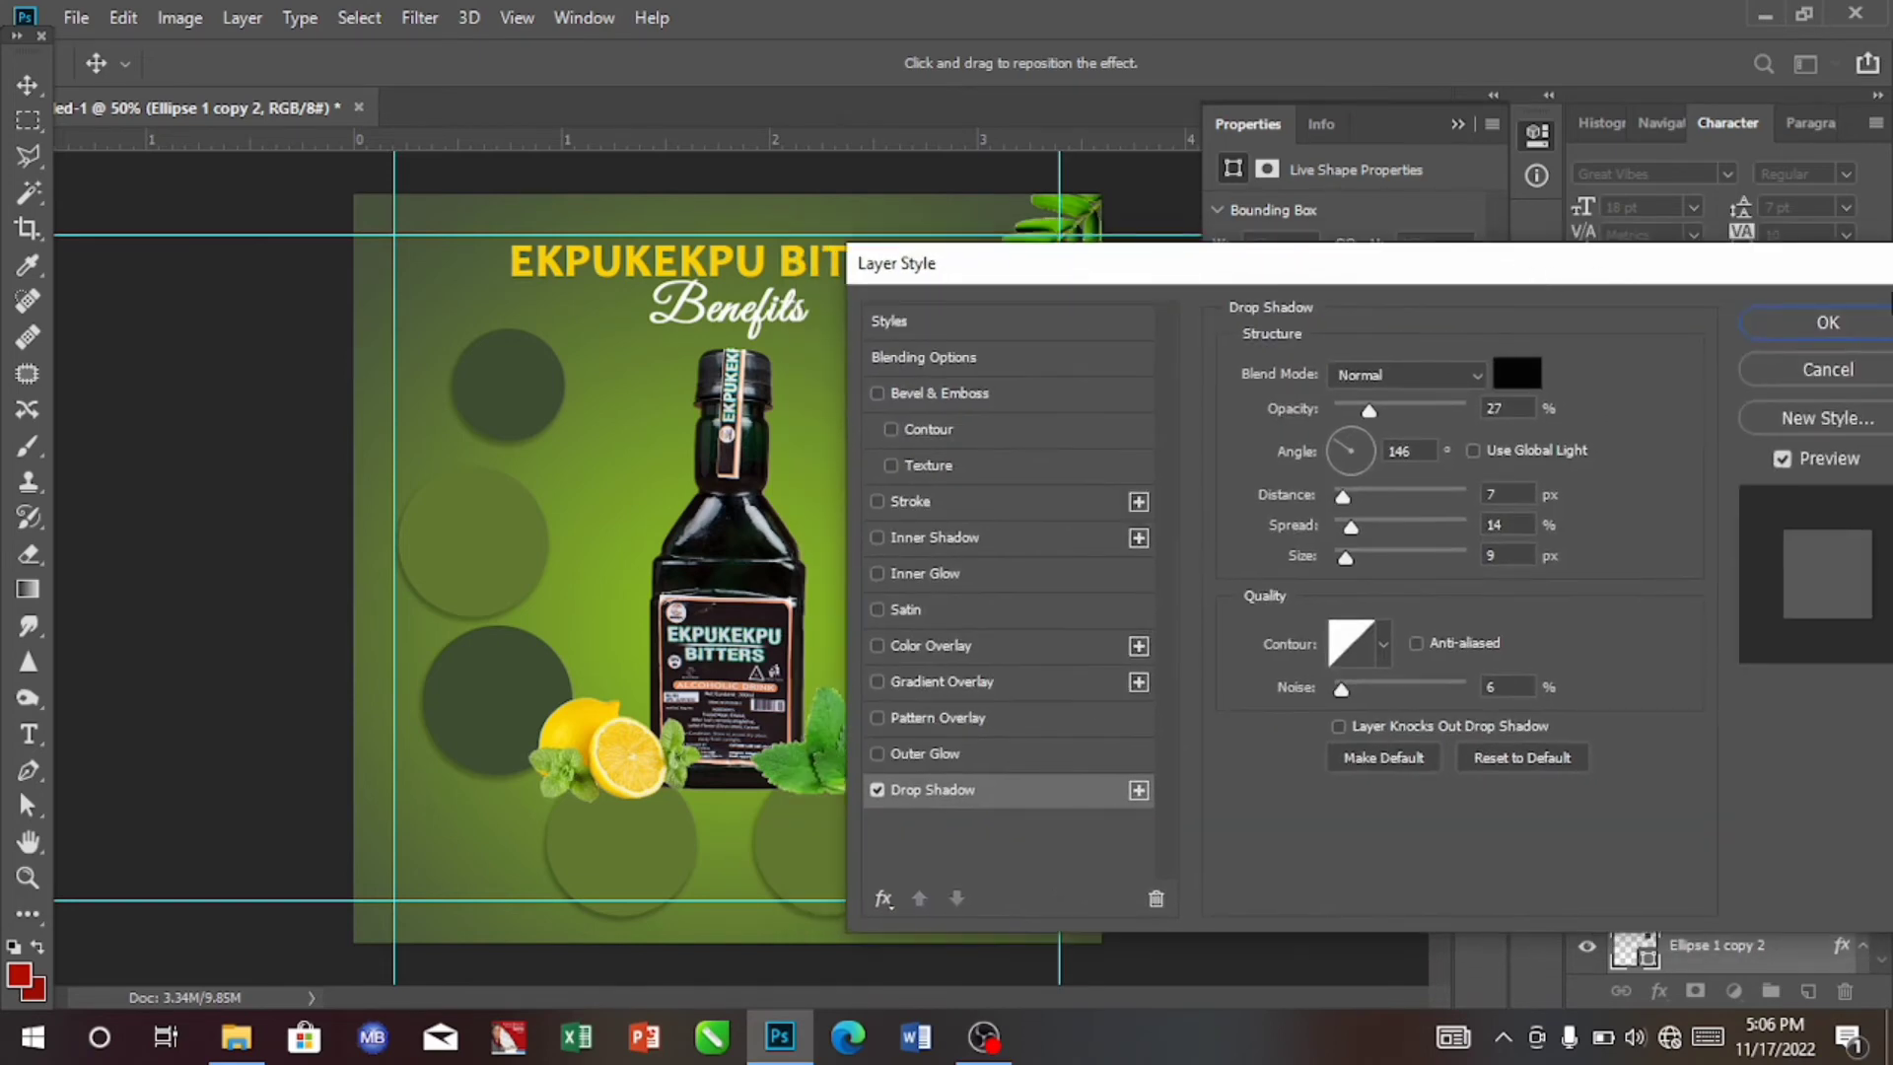
left_click(1859, 325)
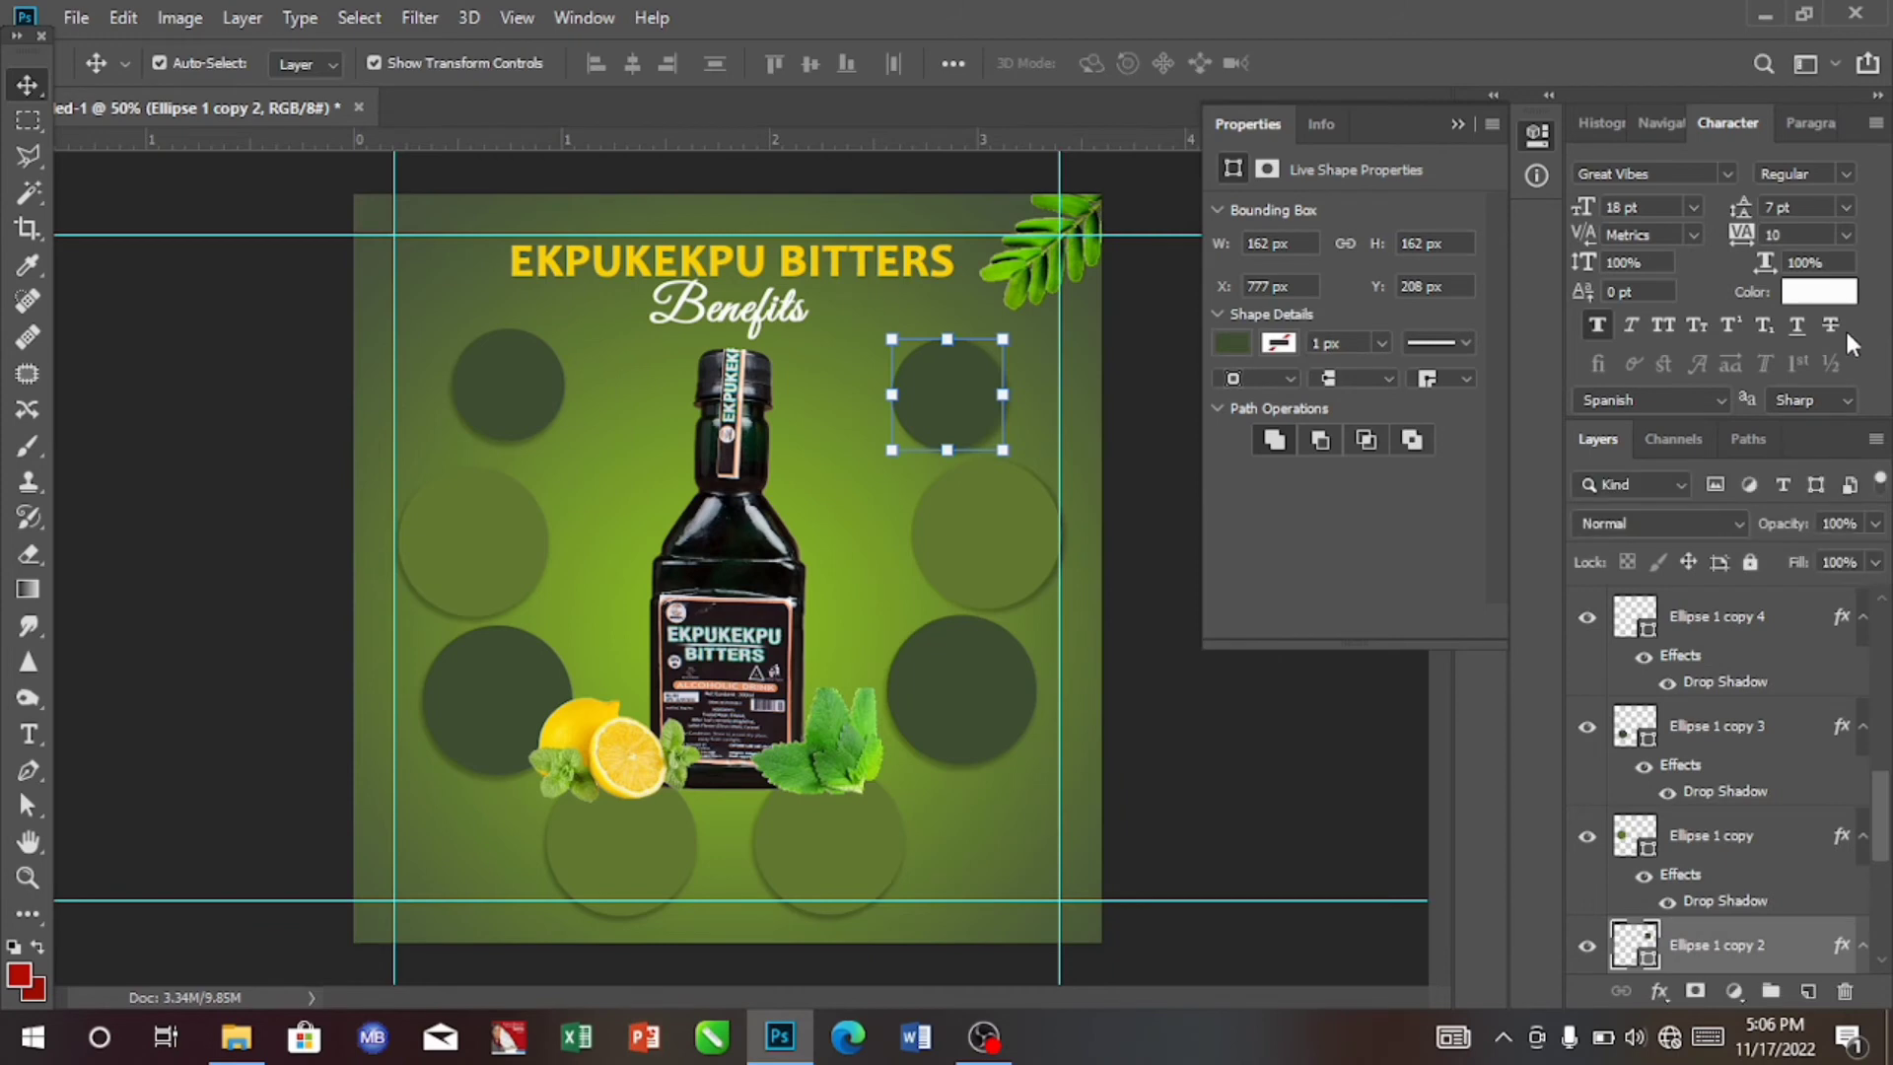
Draw a rectangle about 182 by 274 px between the left circles and the bottle and remove its fill.
scroll(1884, 858, "down", 5)
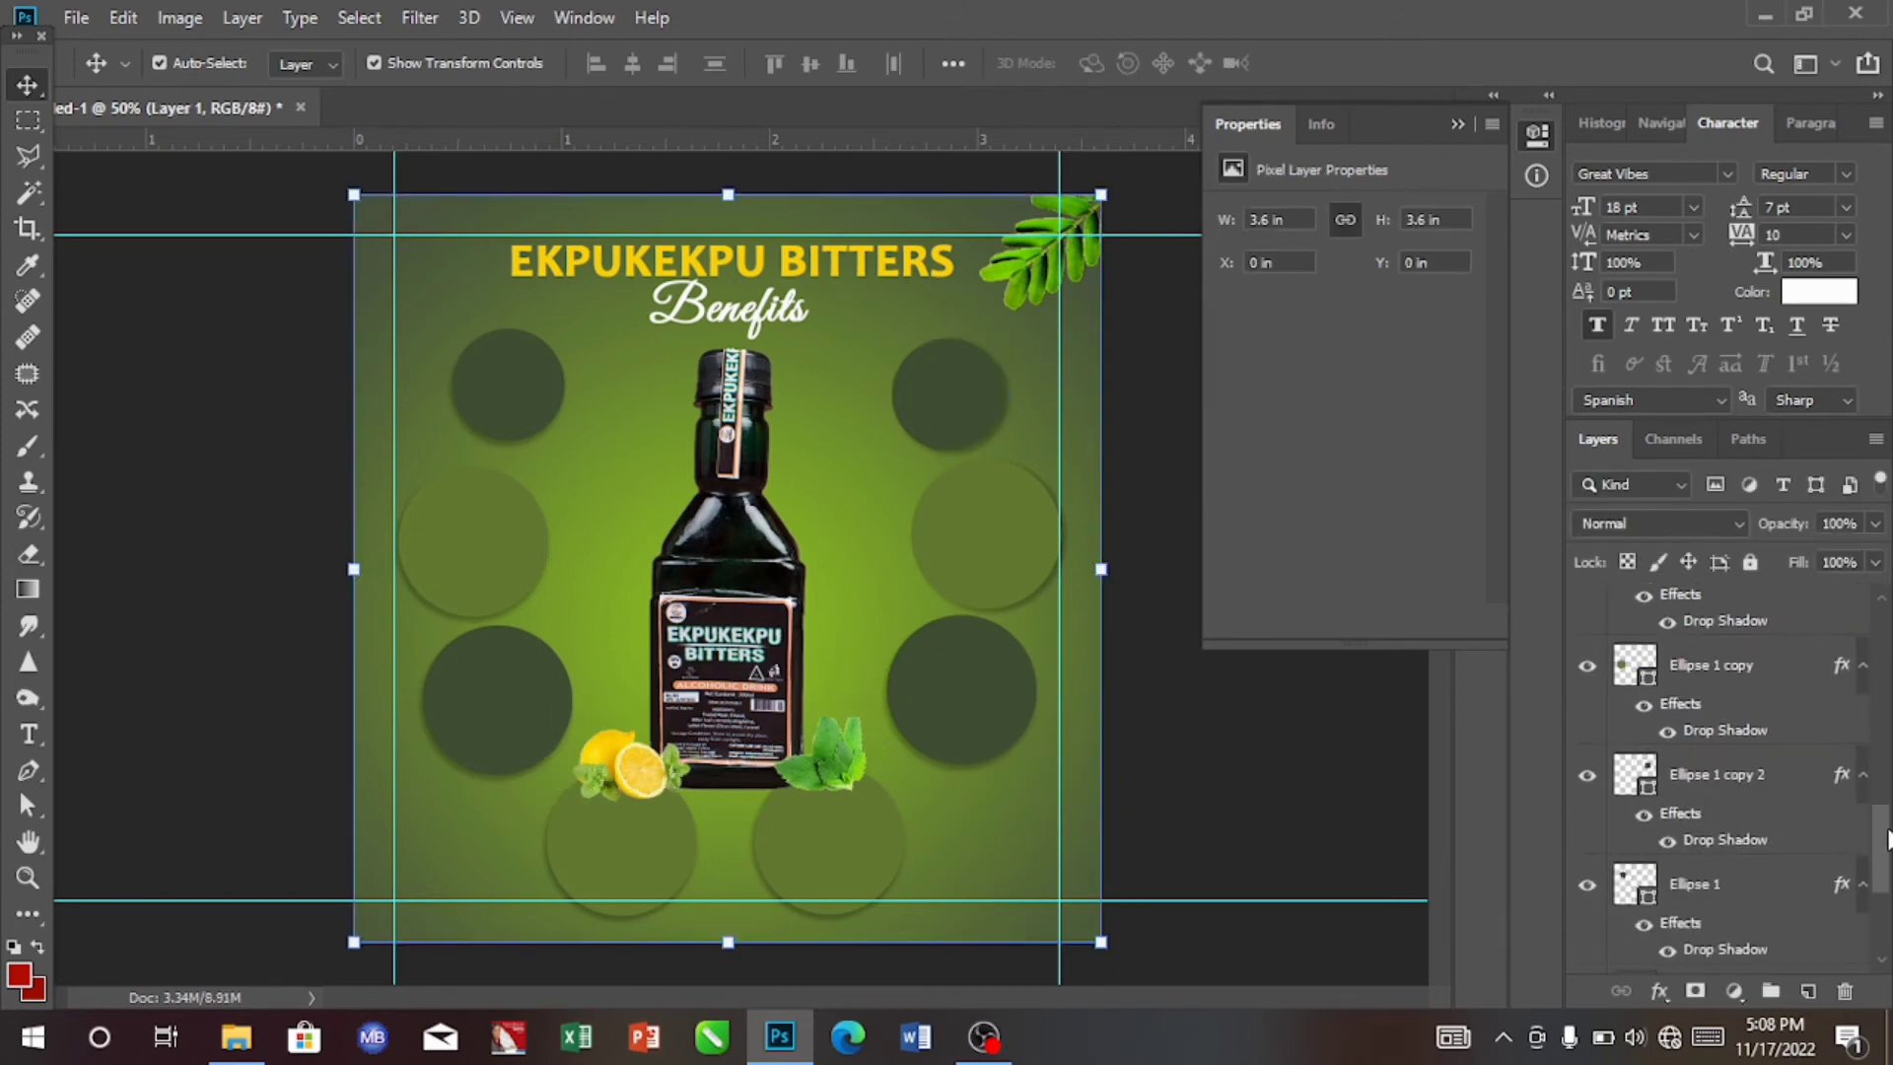
left_click_drag(1885, 837, 1885, 764)
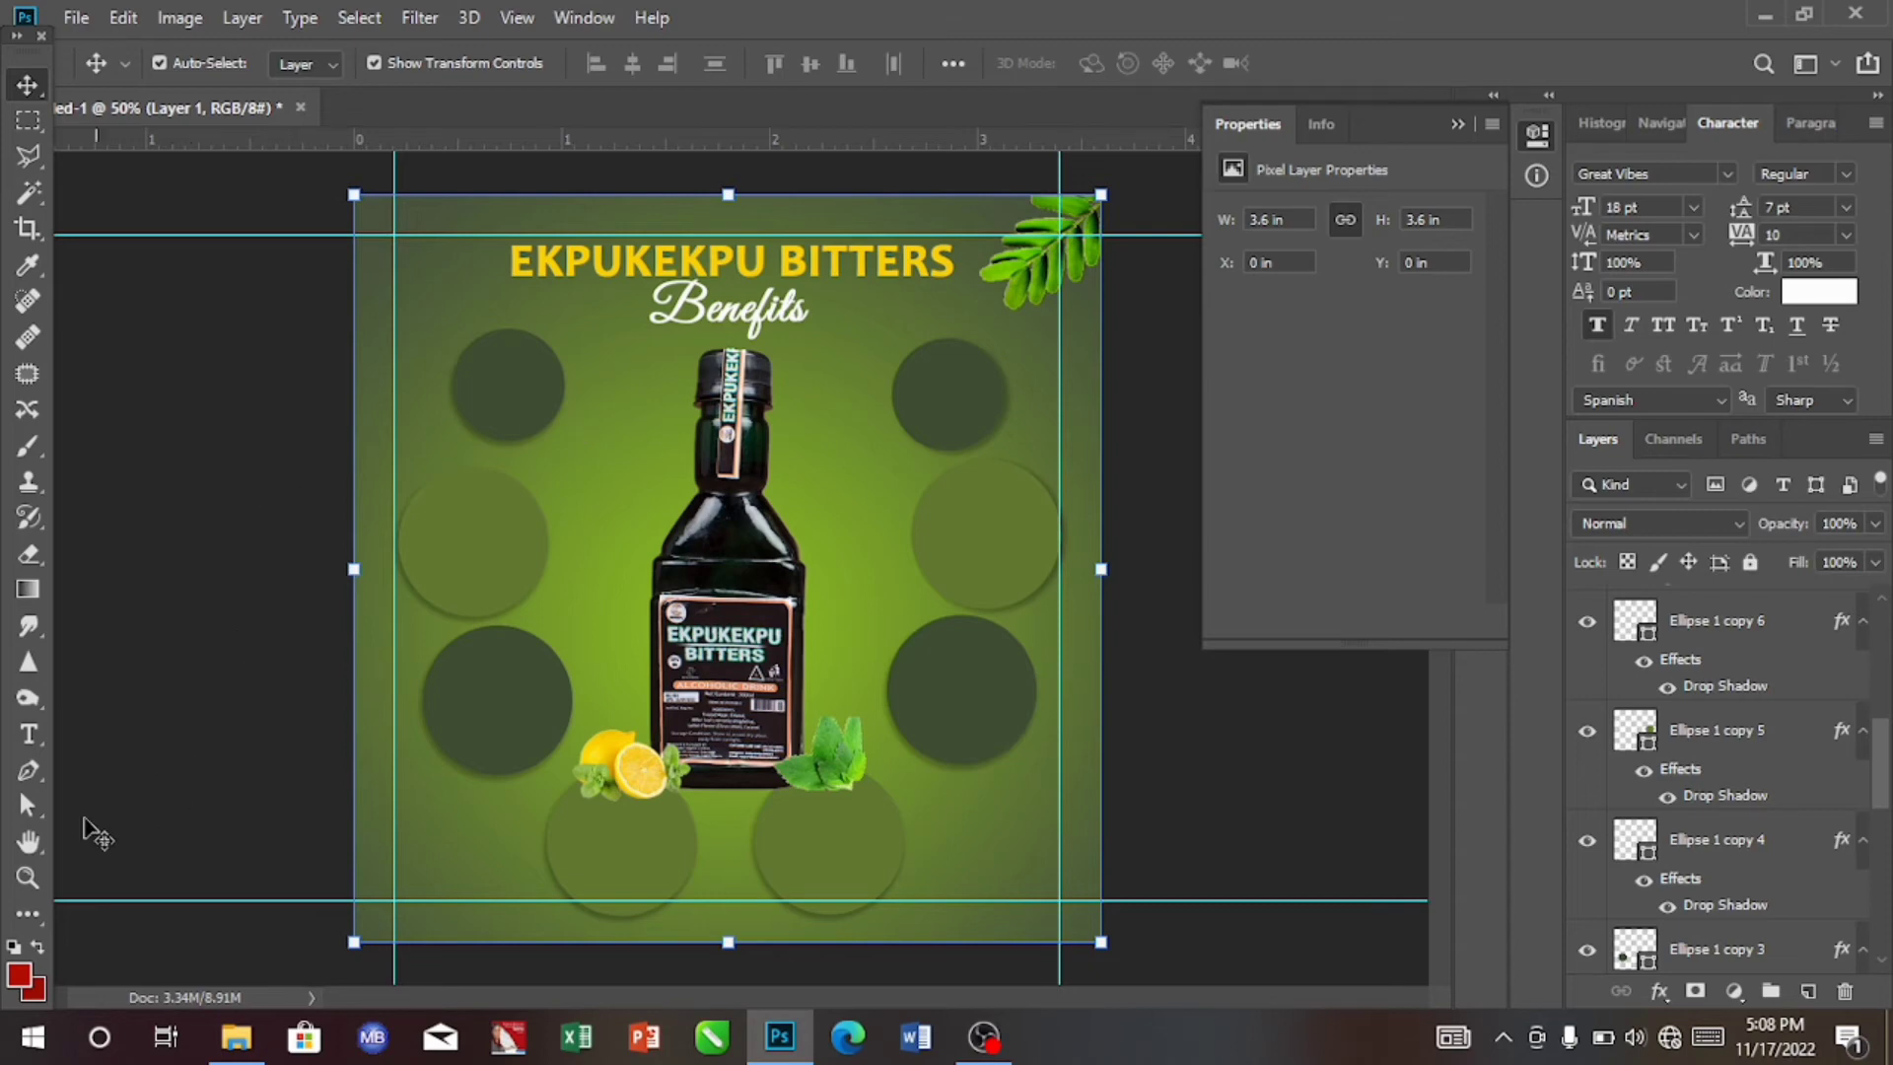
left_click(26, 913)
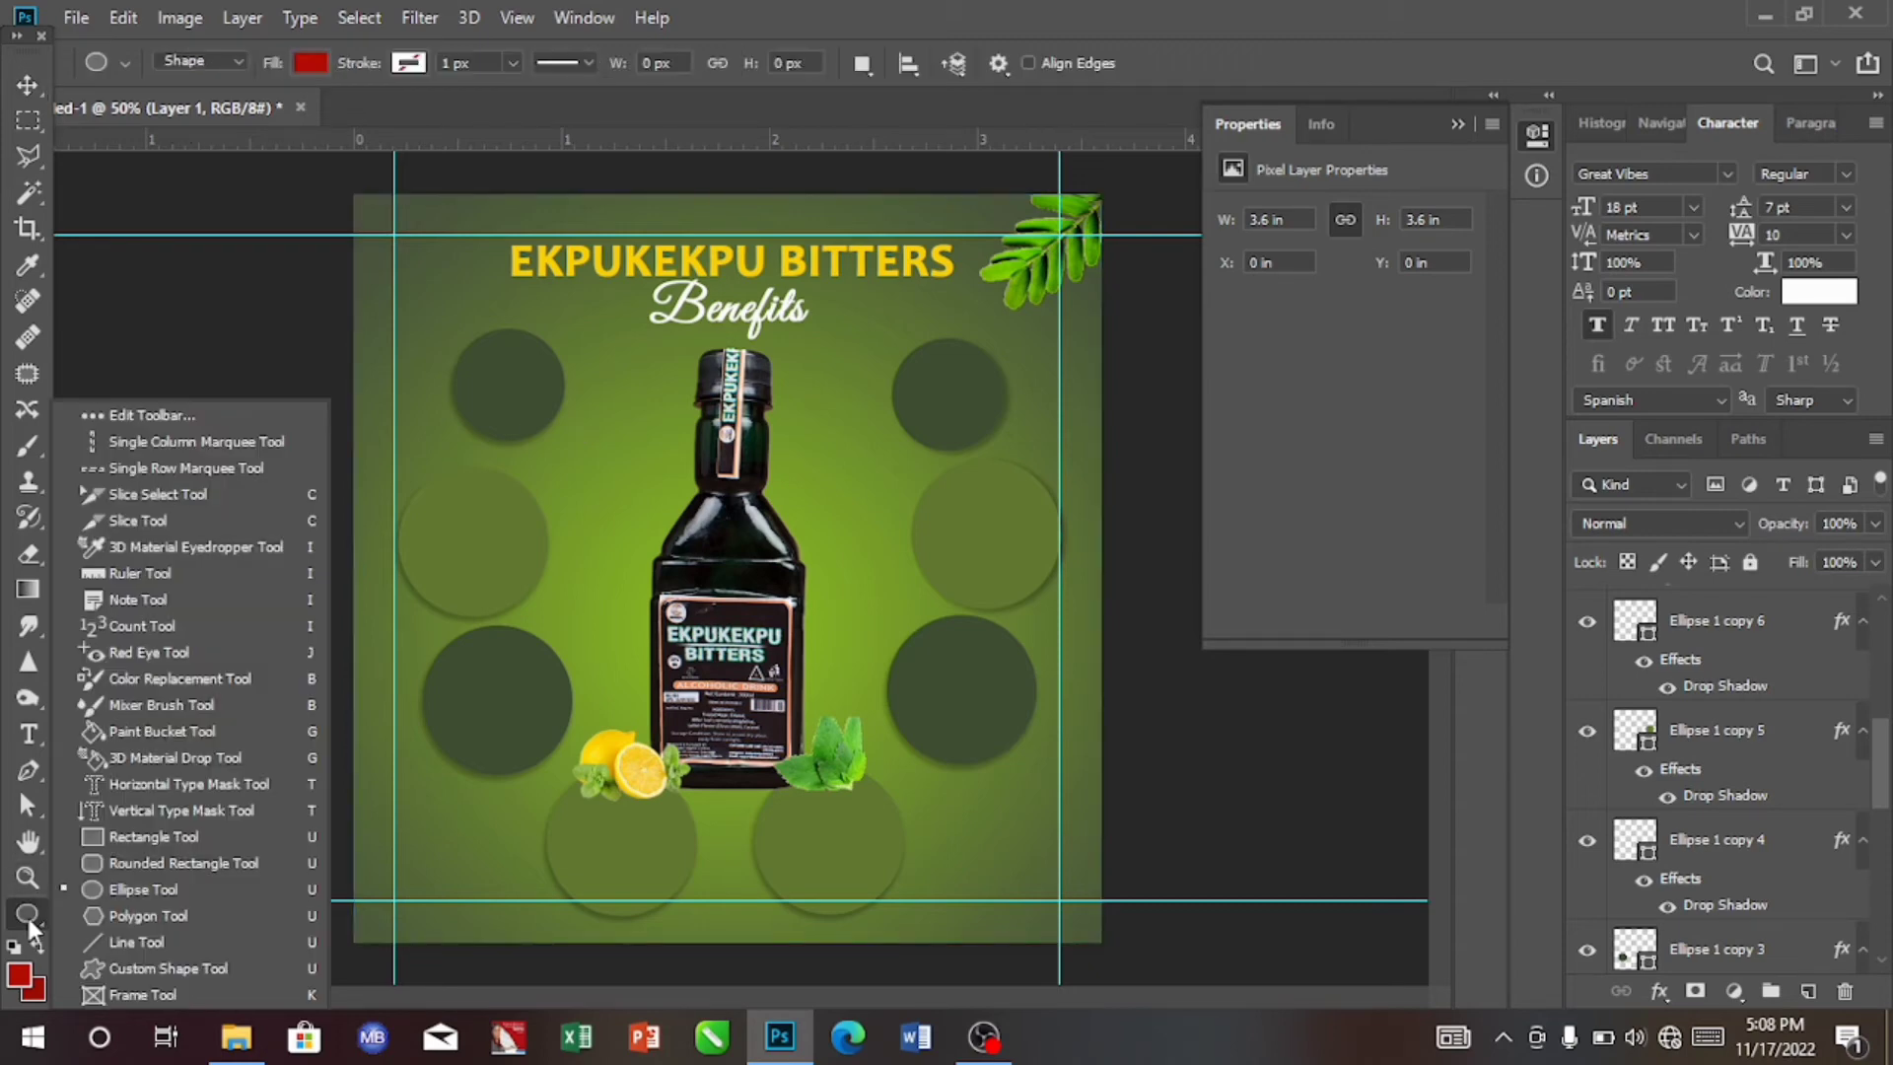
left_click(185, 836)
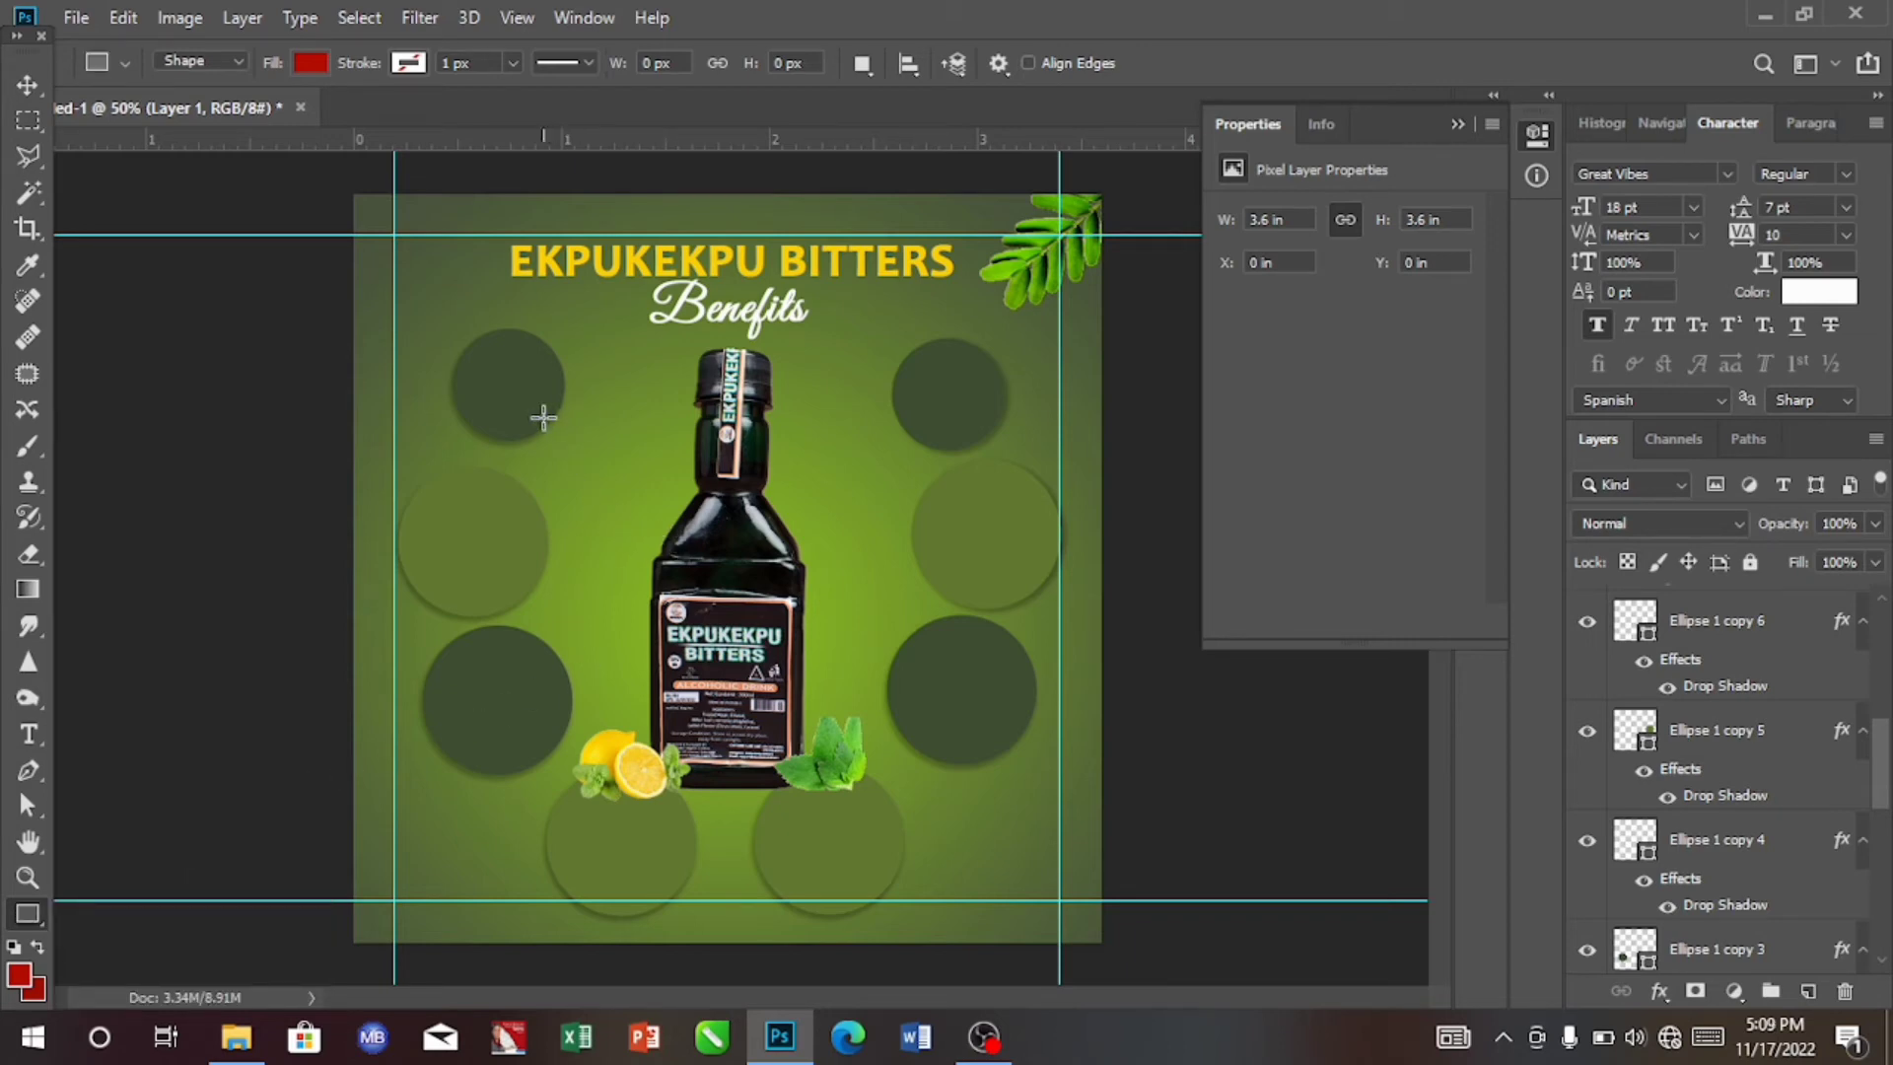
left_click_drag(543, 418, 669, 605)
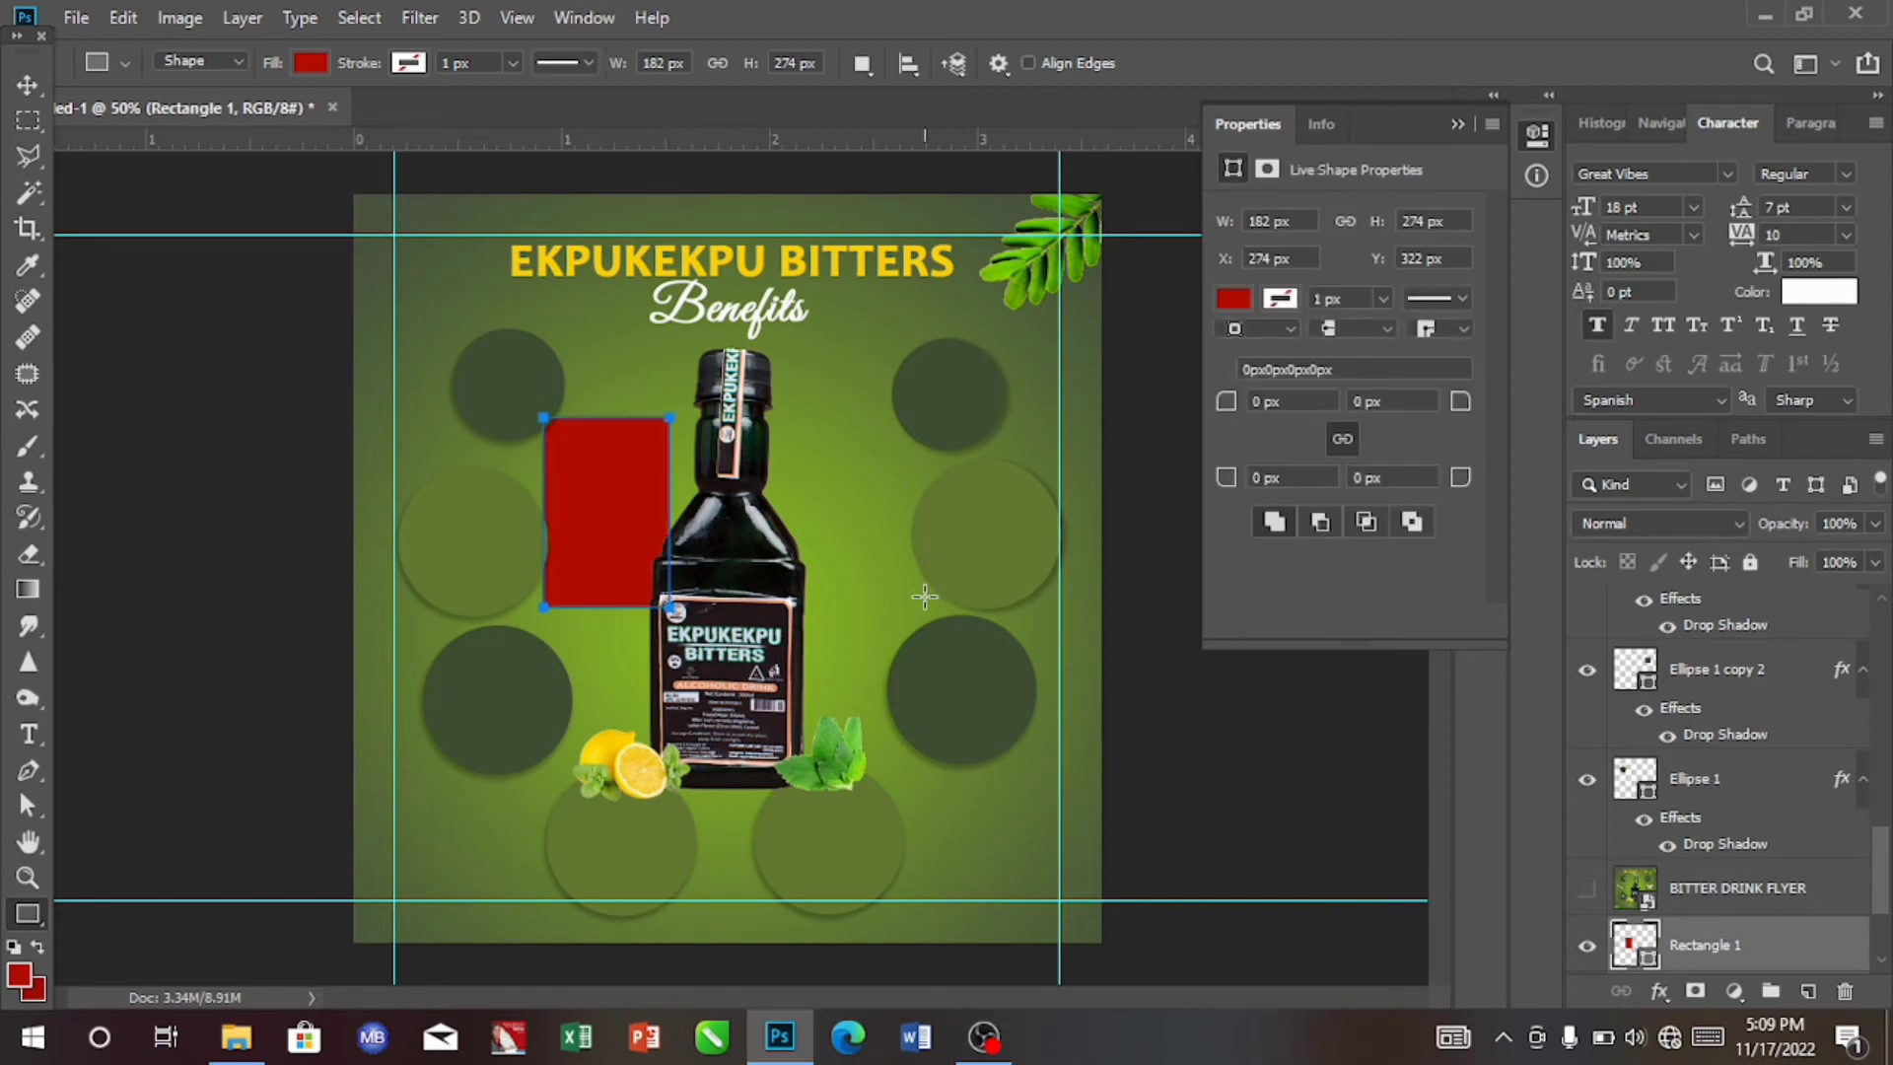
left_click(1234, 298)
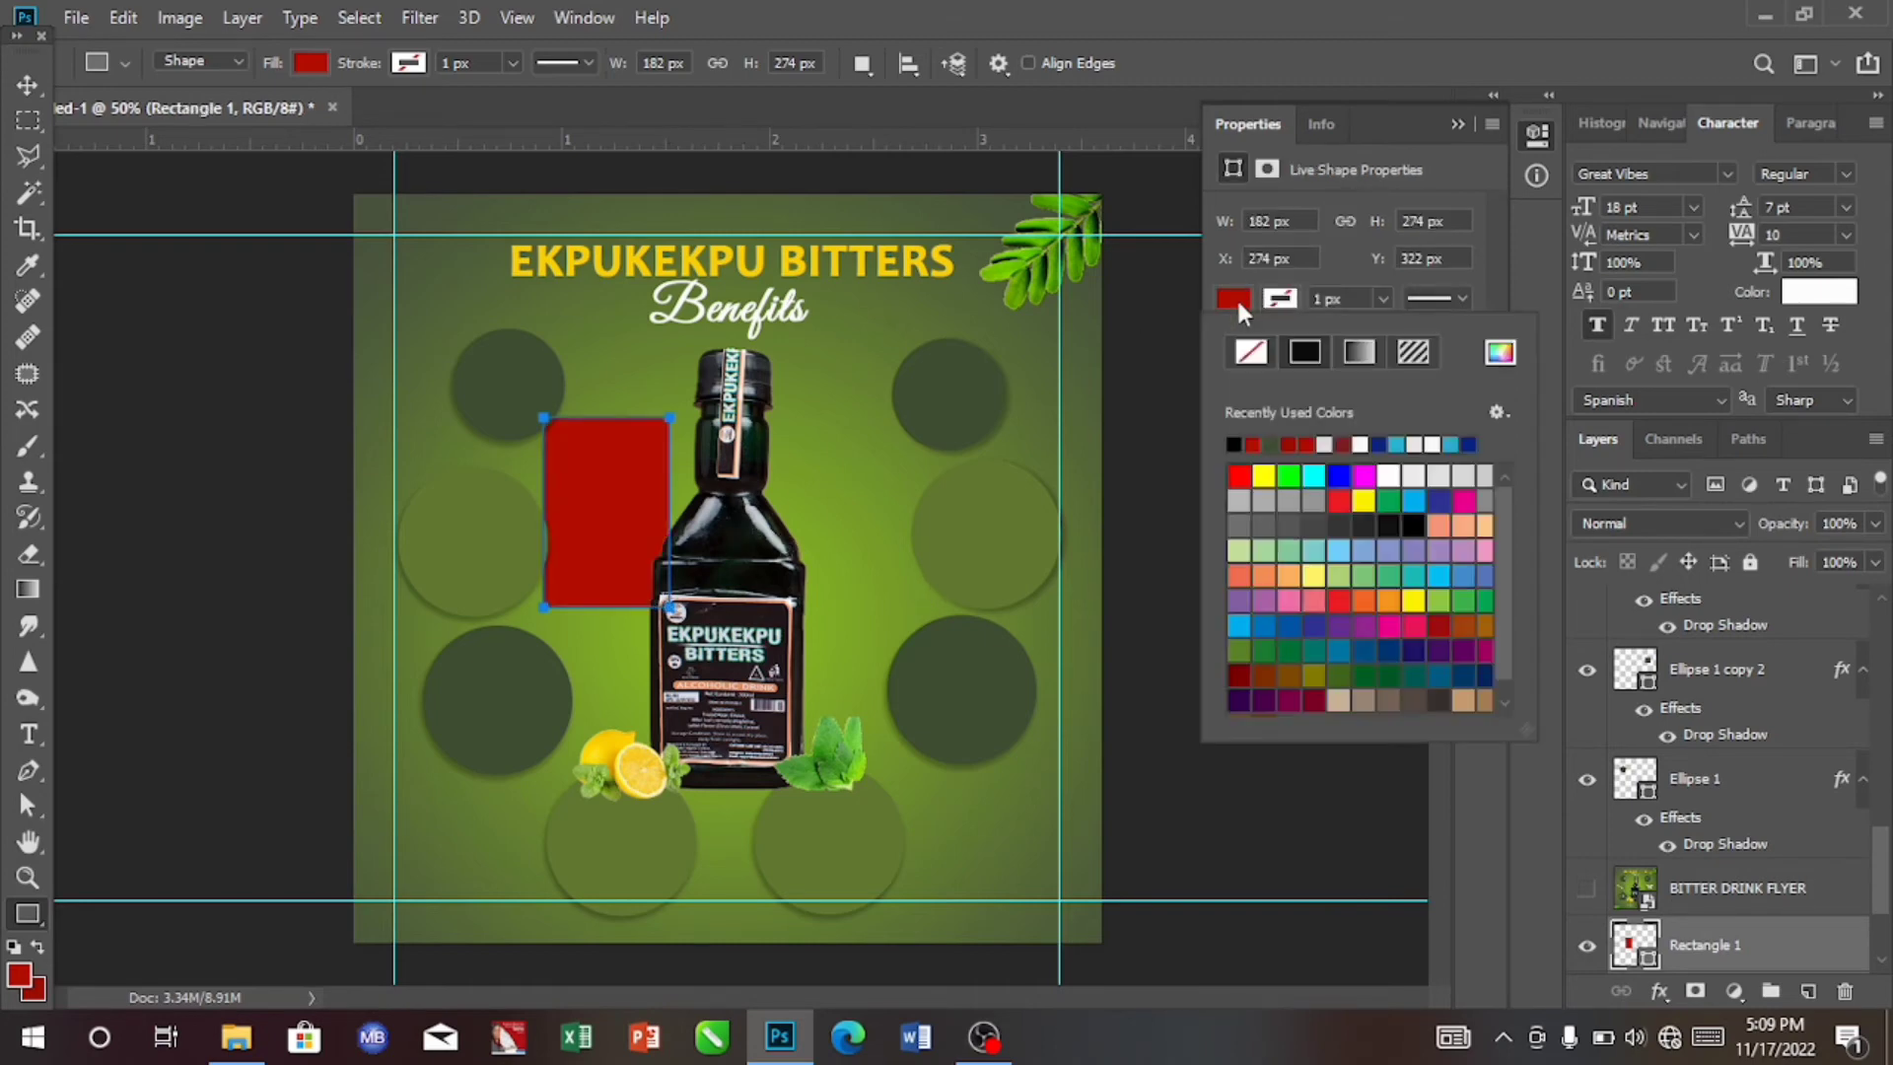
left_click(1248, 353)
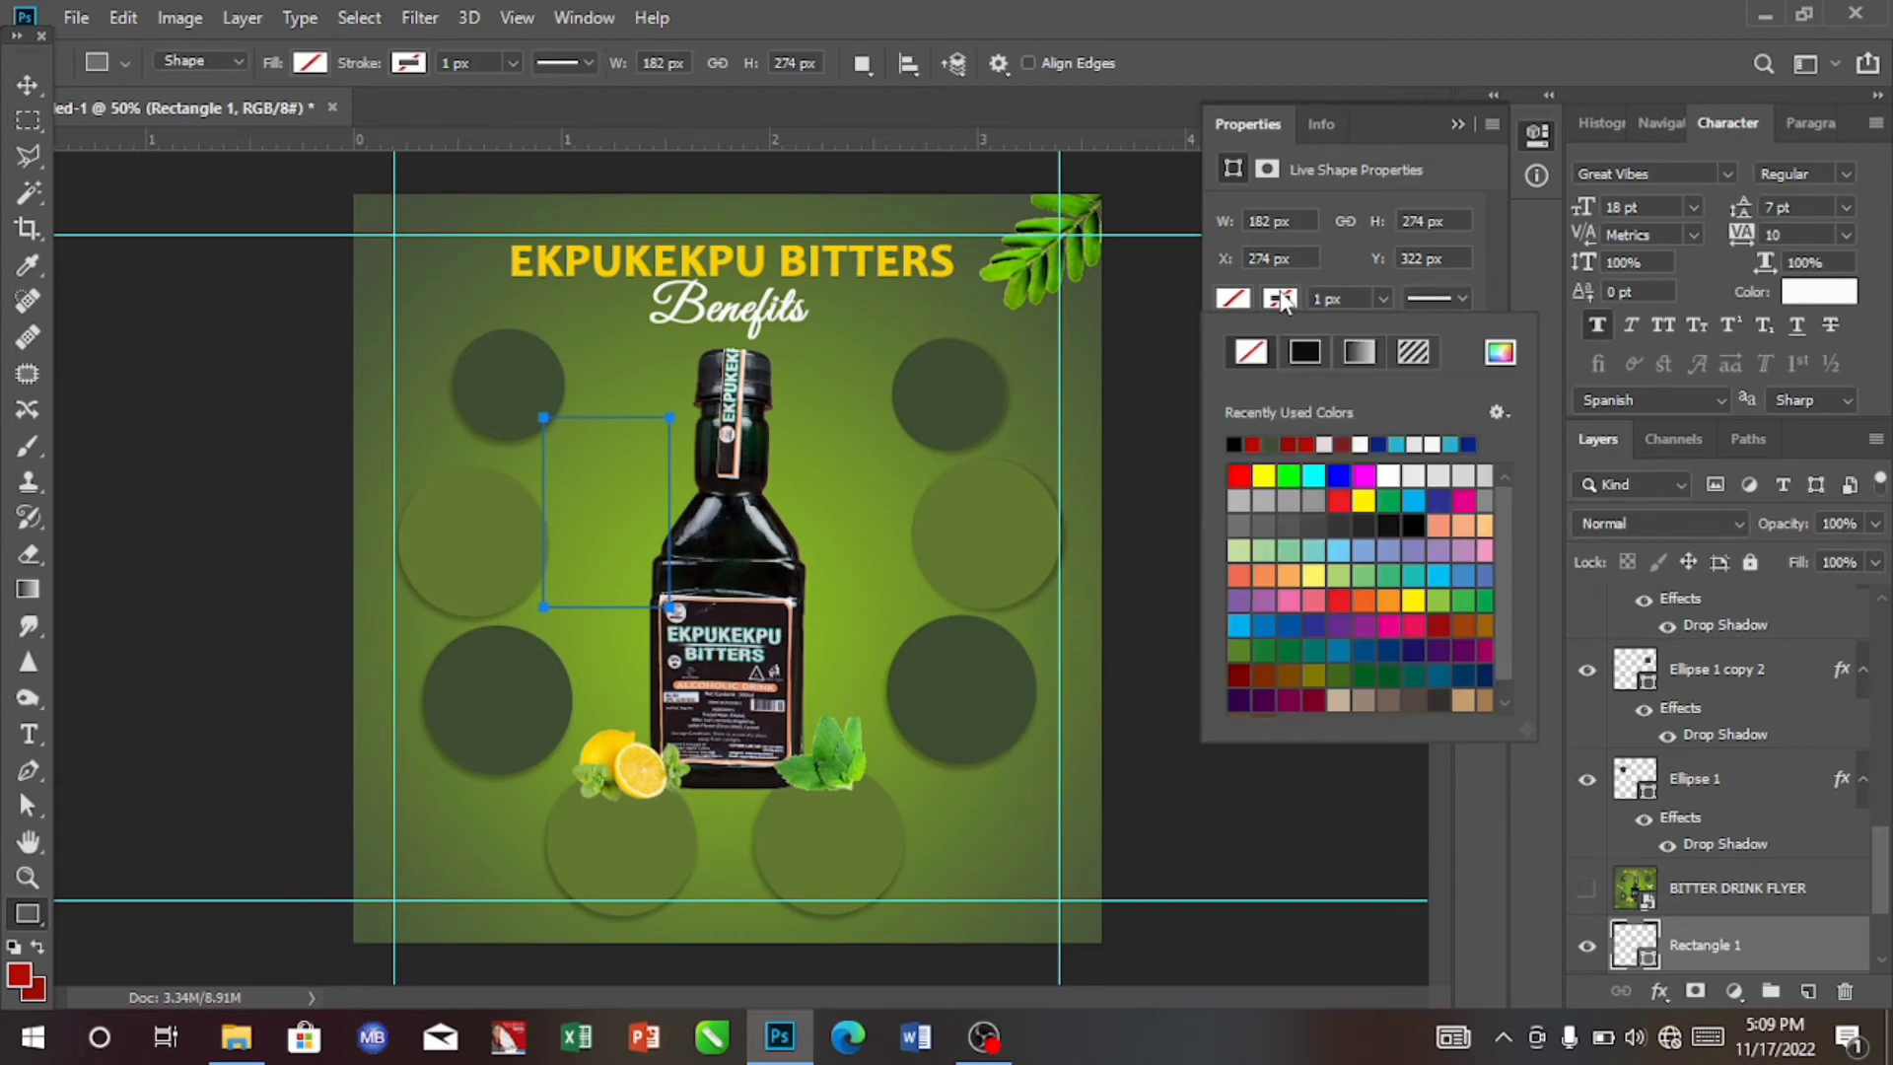
Give the rectangle a solid stroke in very dark green 252e1e, starting from the dark circle's sampled color.
left_click(1235, 444)
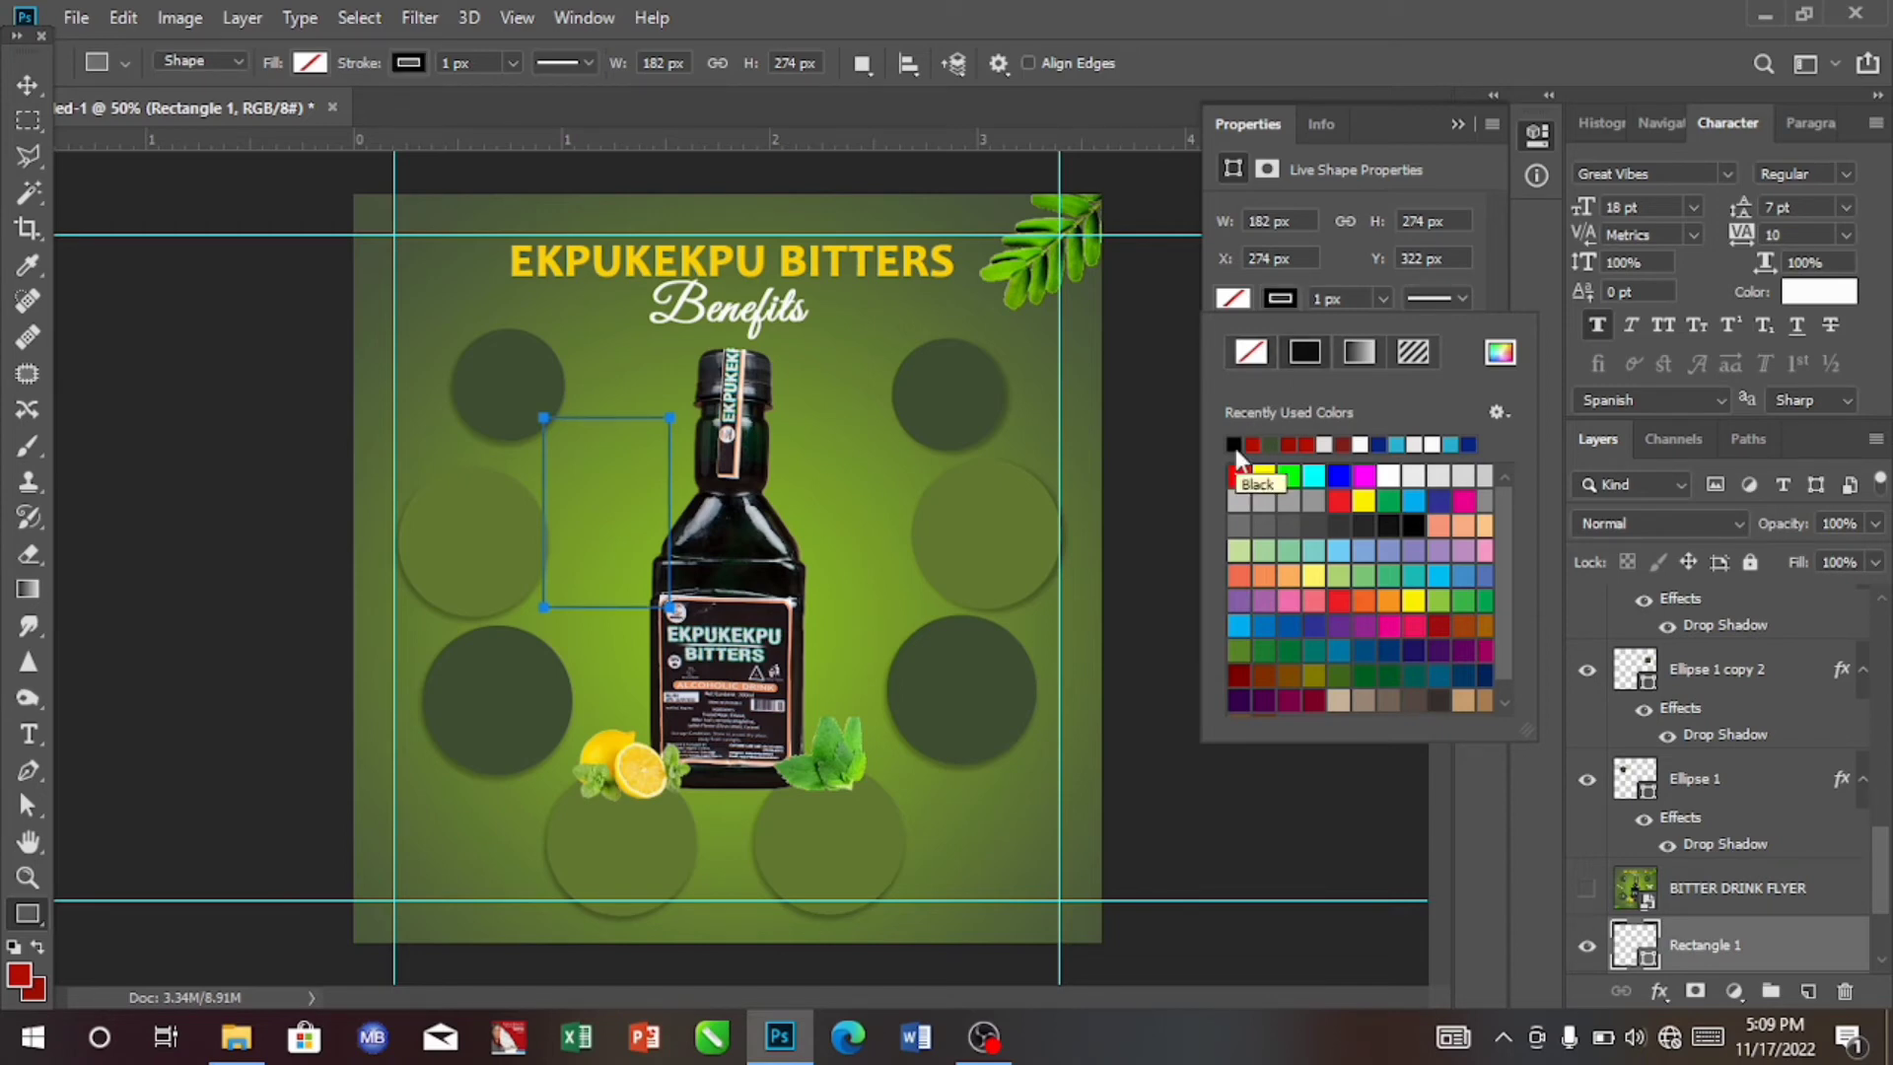
left_click(1500, 353)
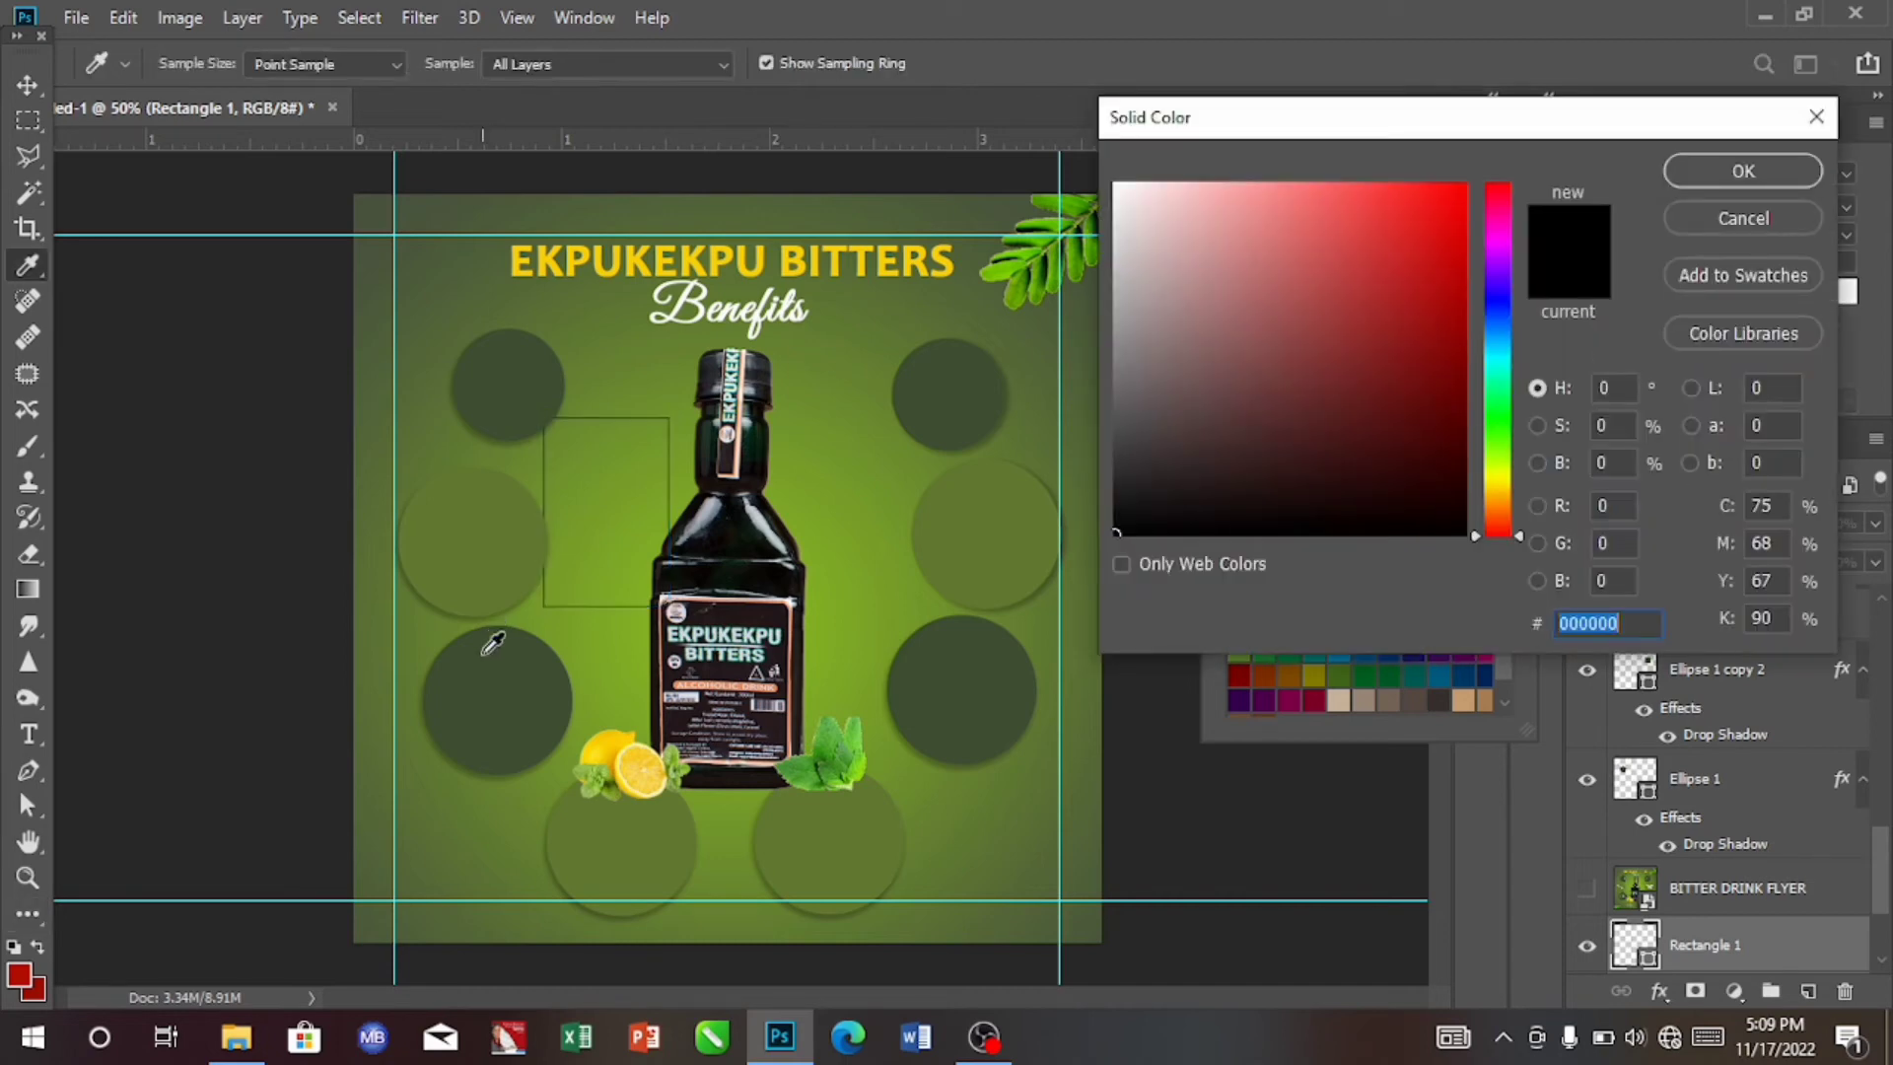
left_click(485, 651)
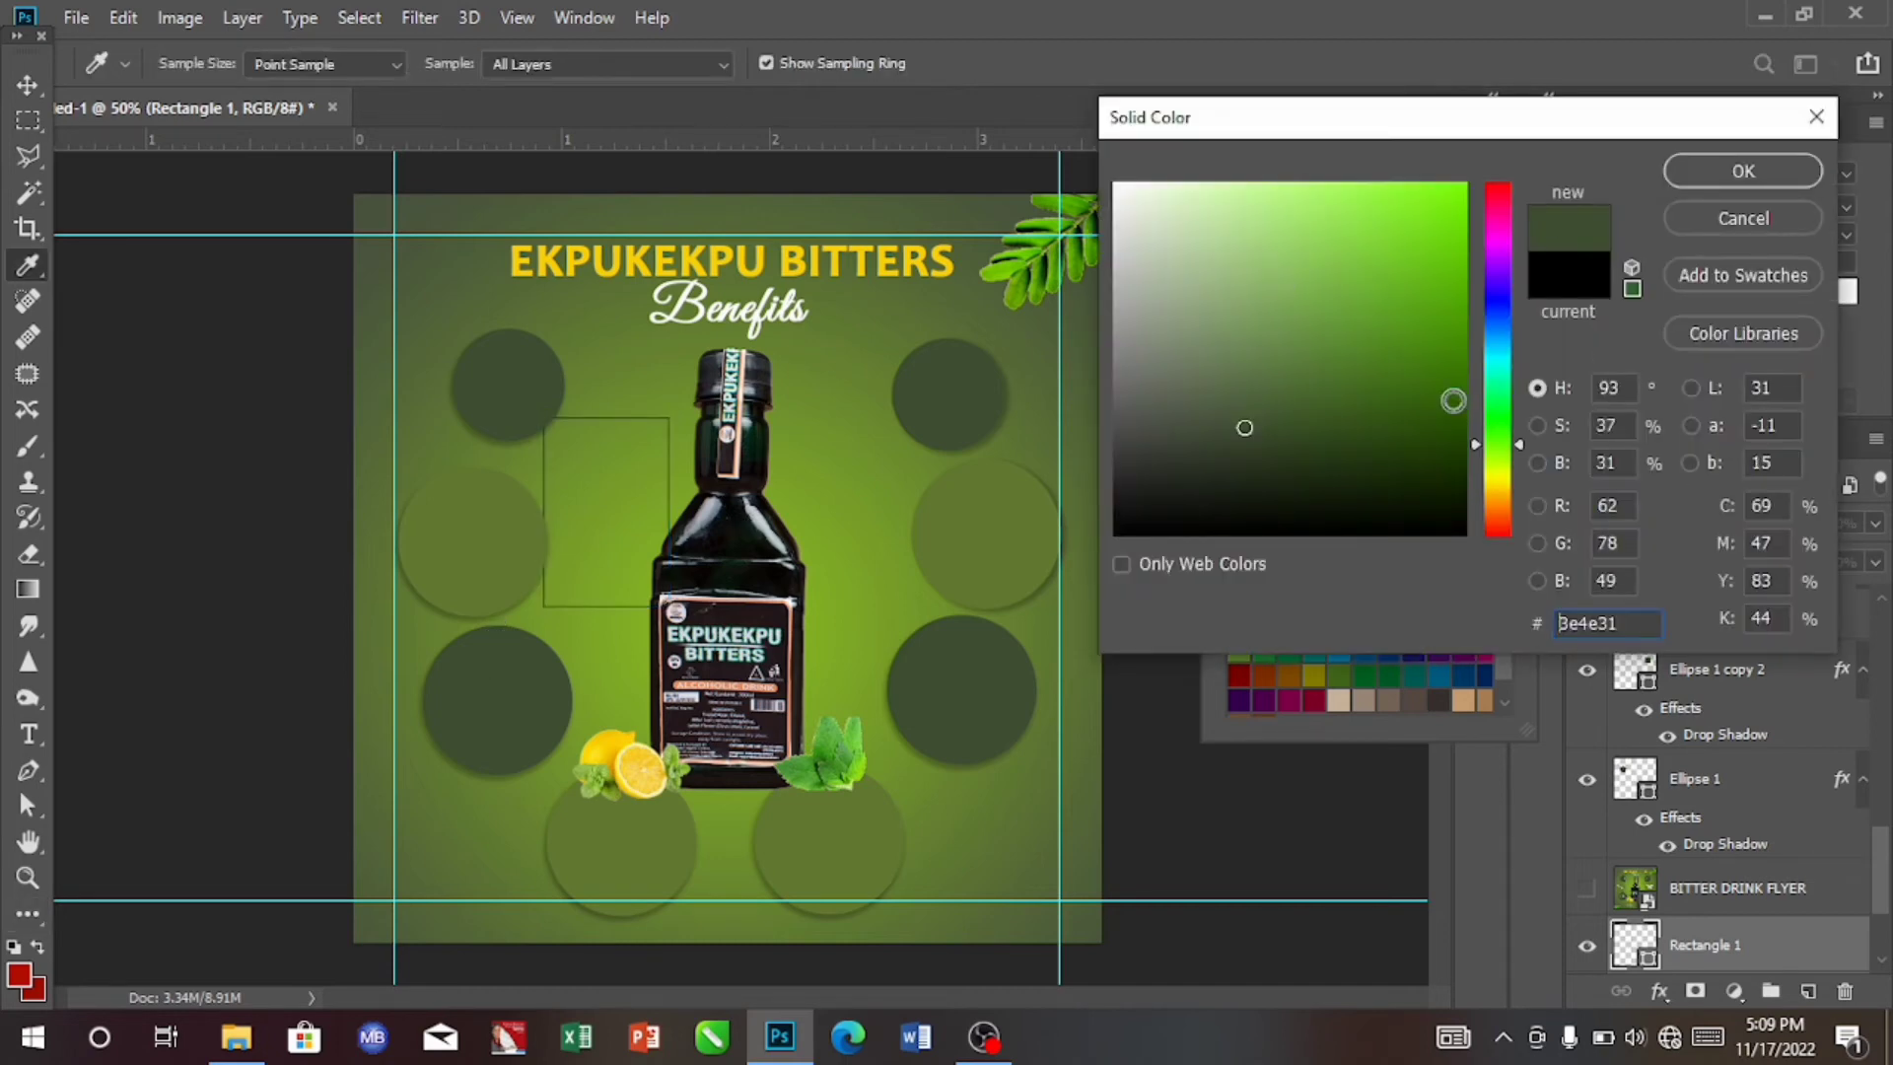
left_click(1245, 454)
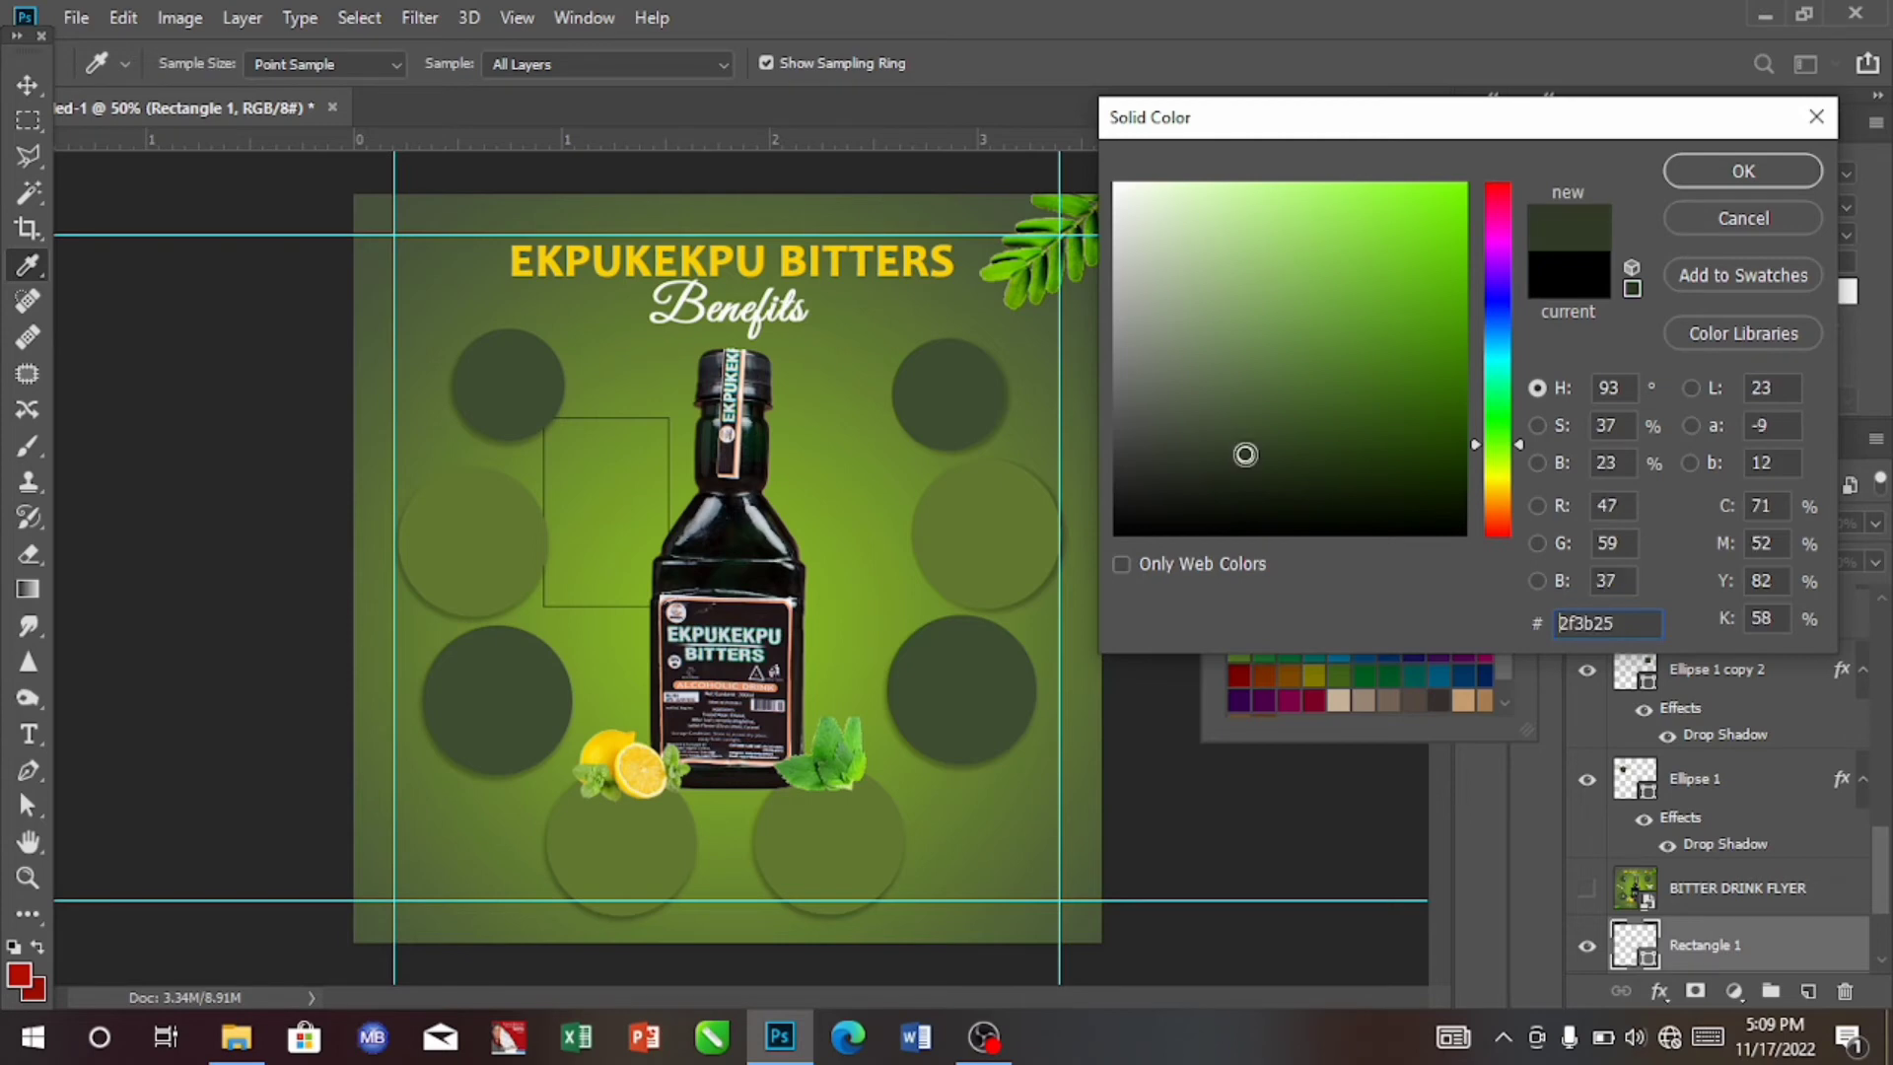
left_click(1232, 471)
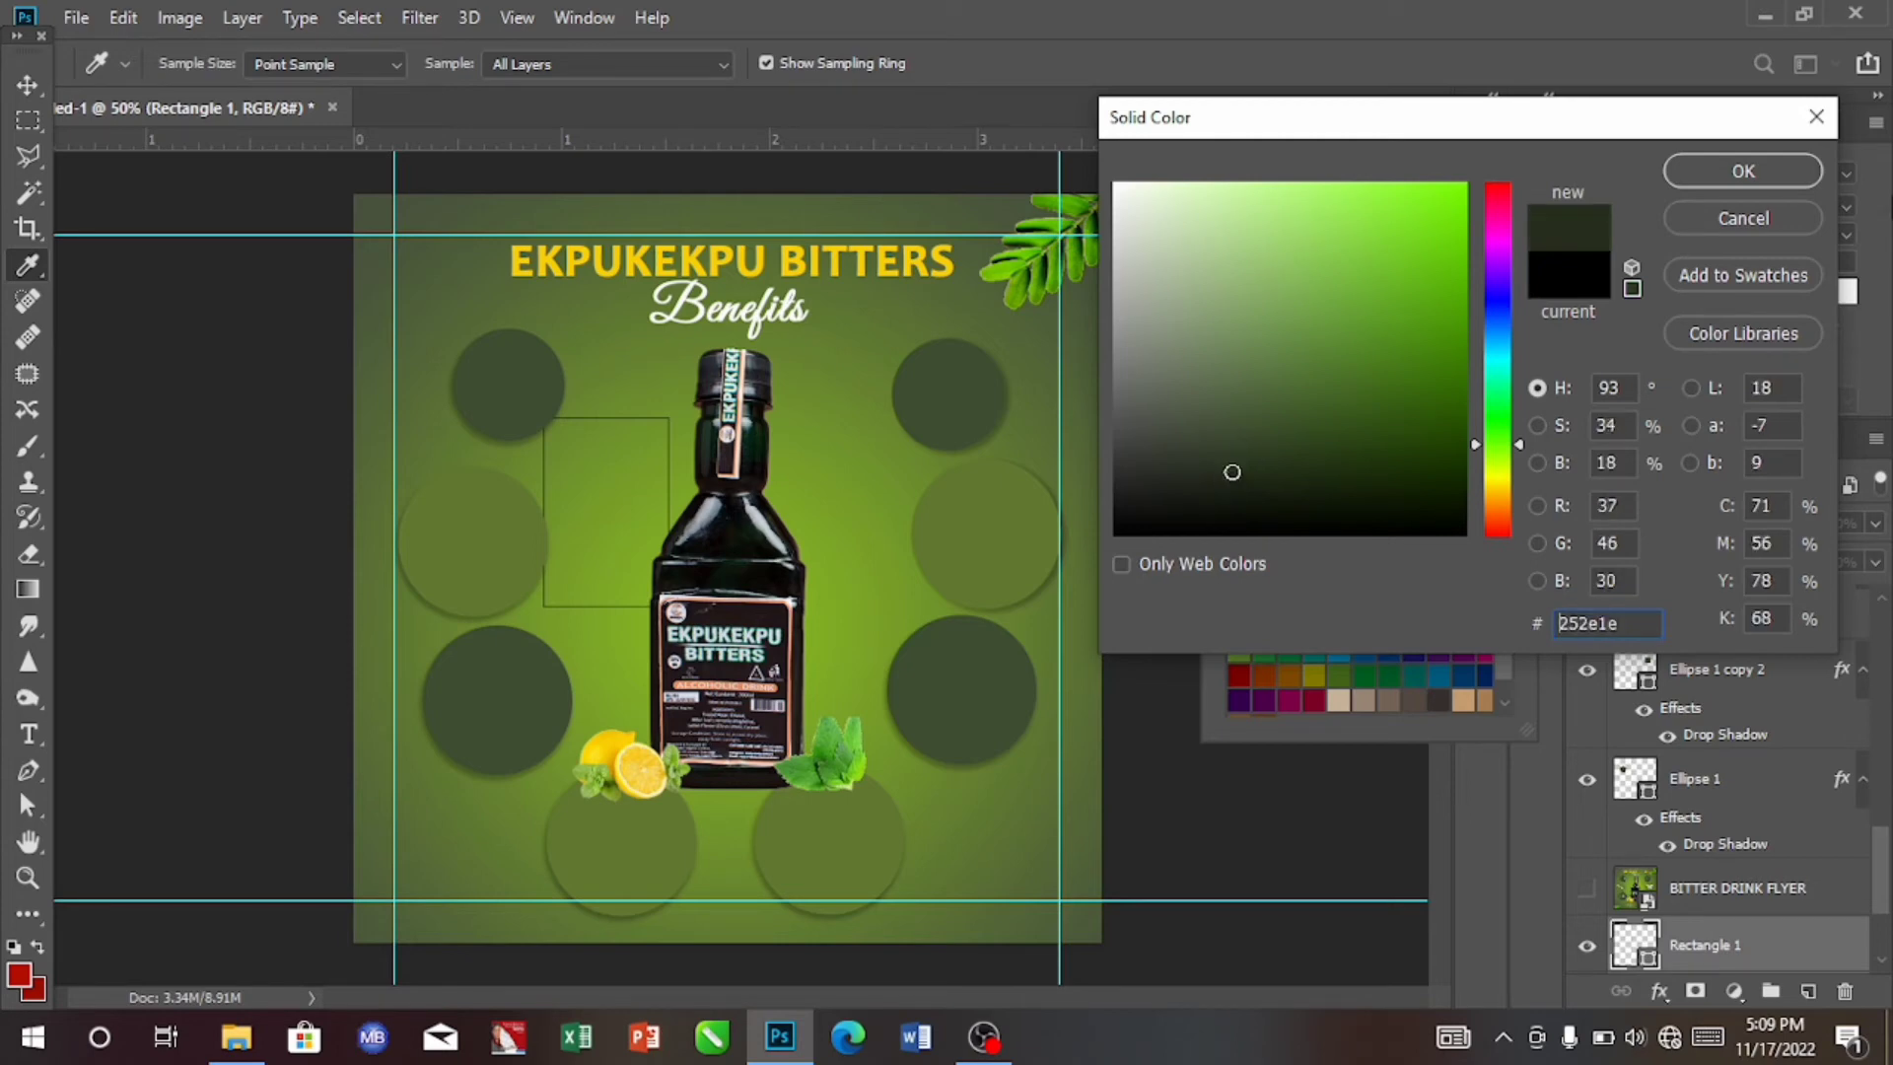
left_click(1743, 170)
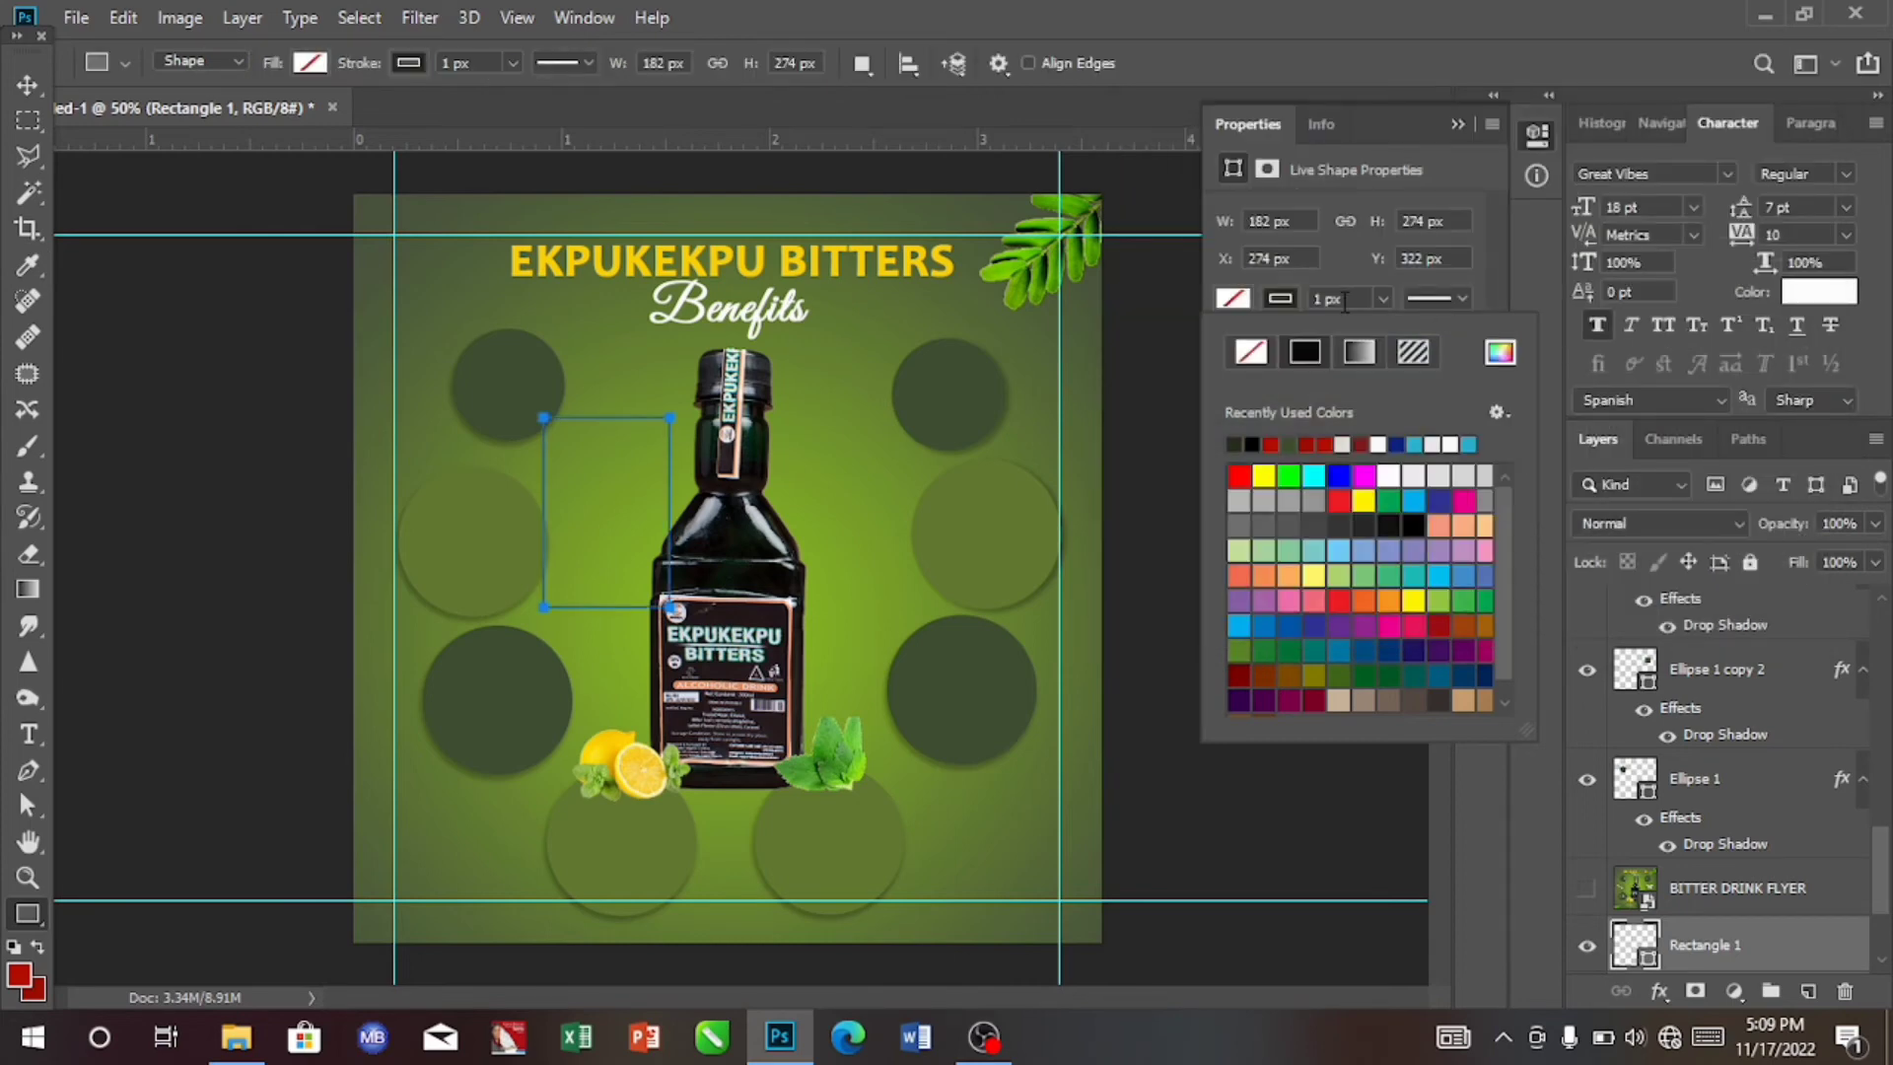
Change the rectangle's stroke to the dotted line style with a width of 7 px.
left_click(1462, 298)
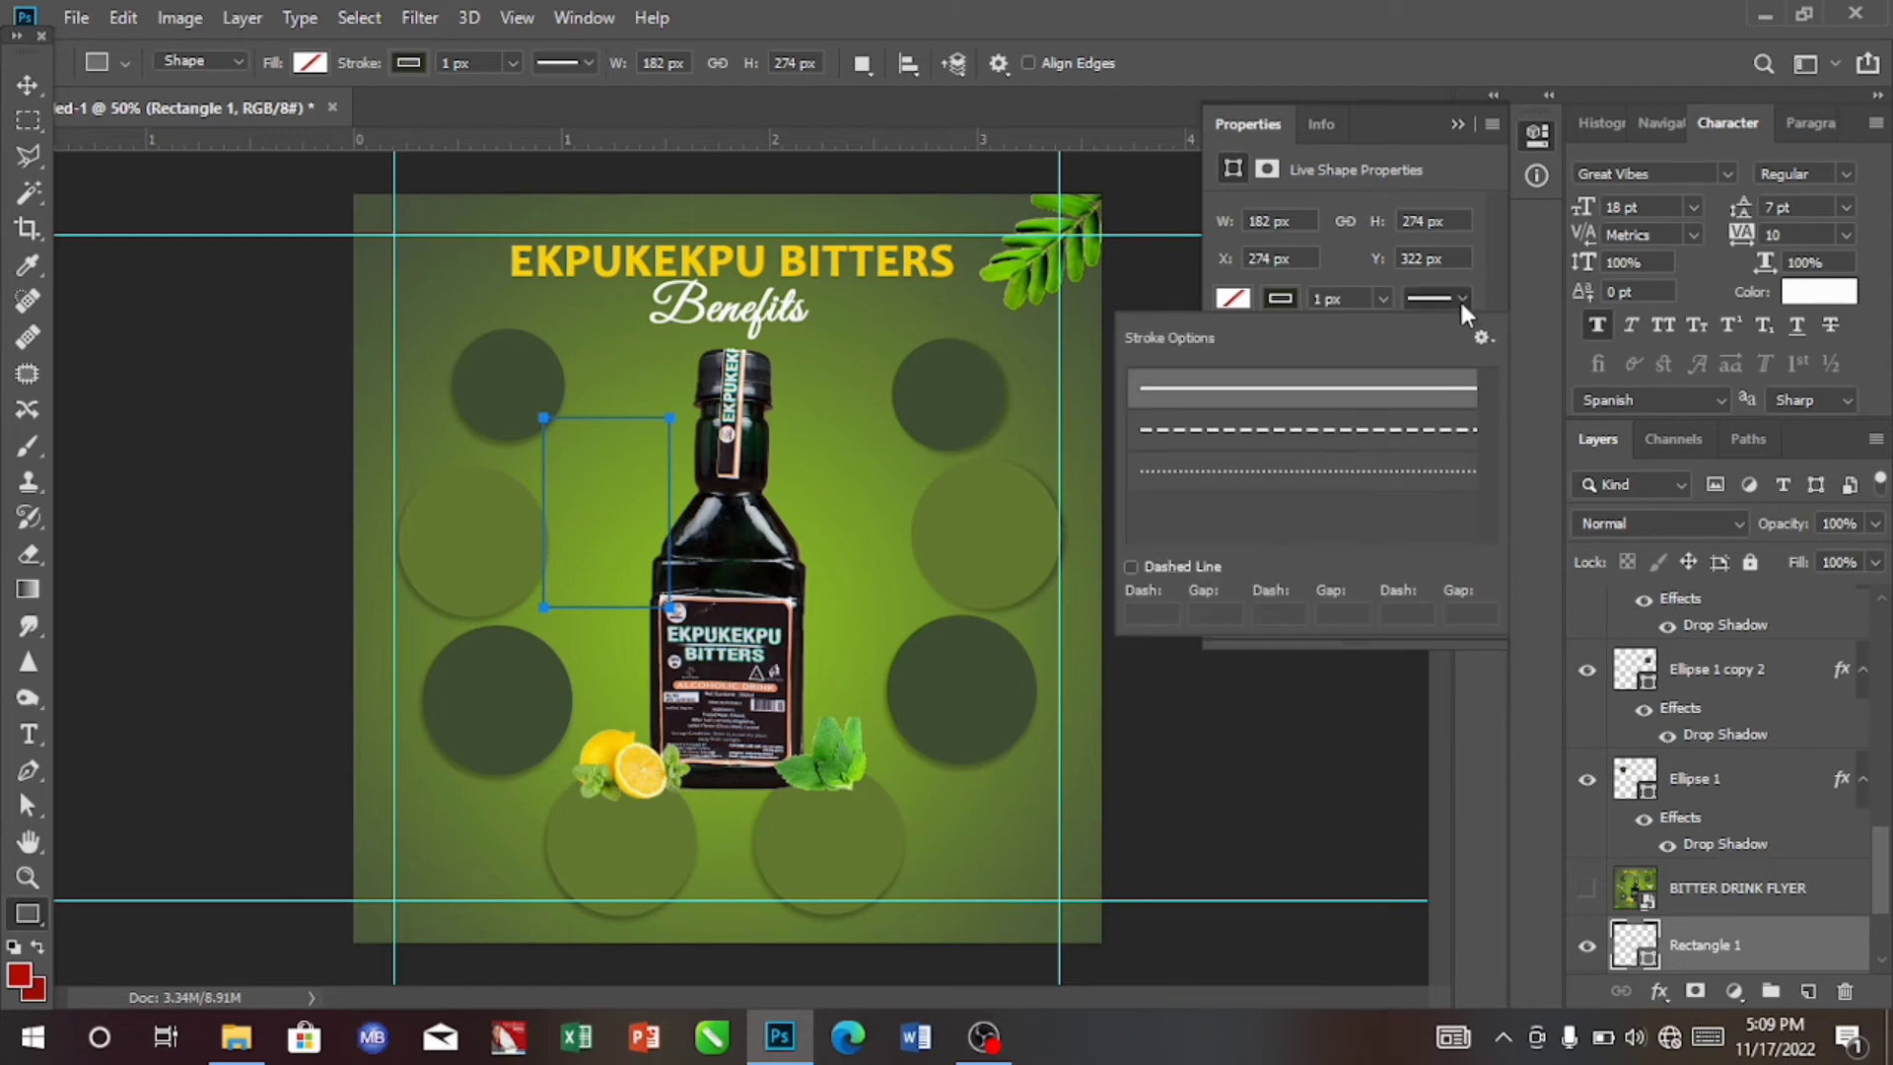
left_click(1320, 481)
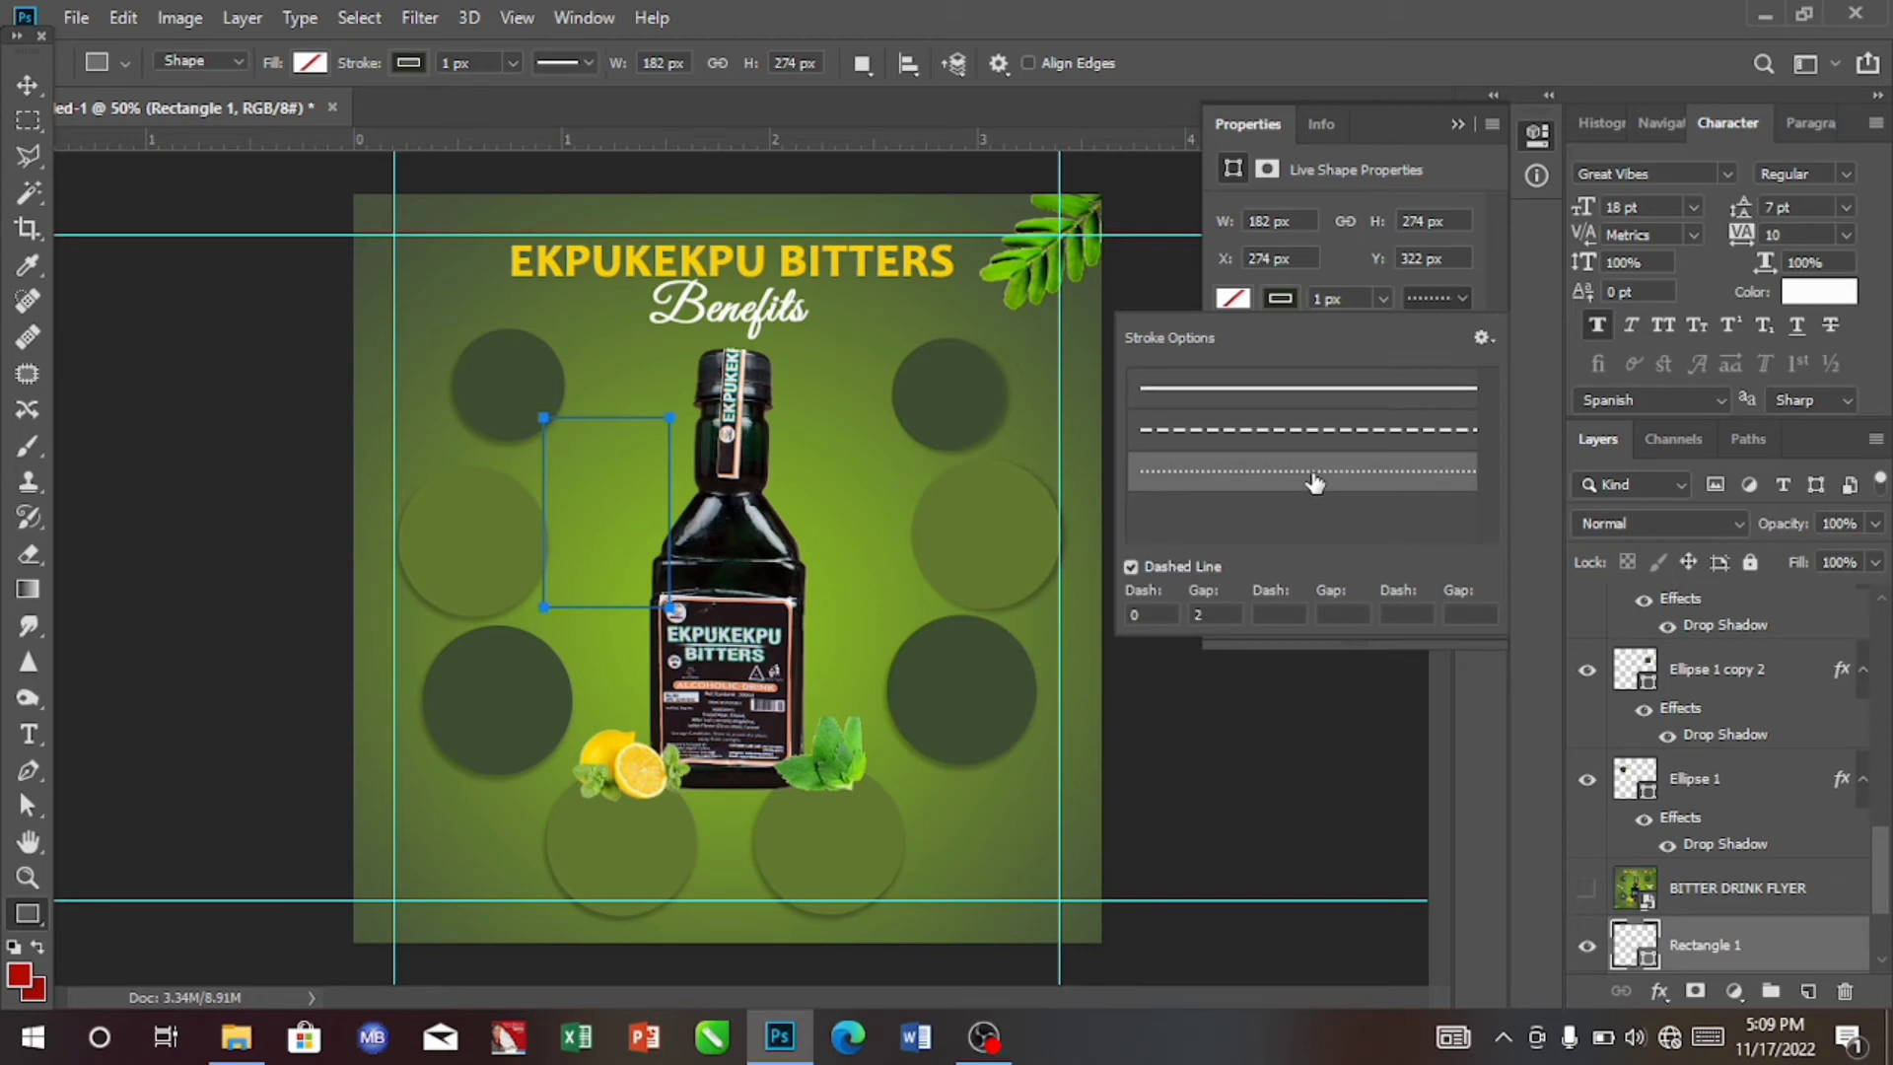
left_click(1470, 298)
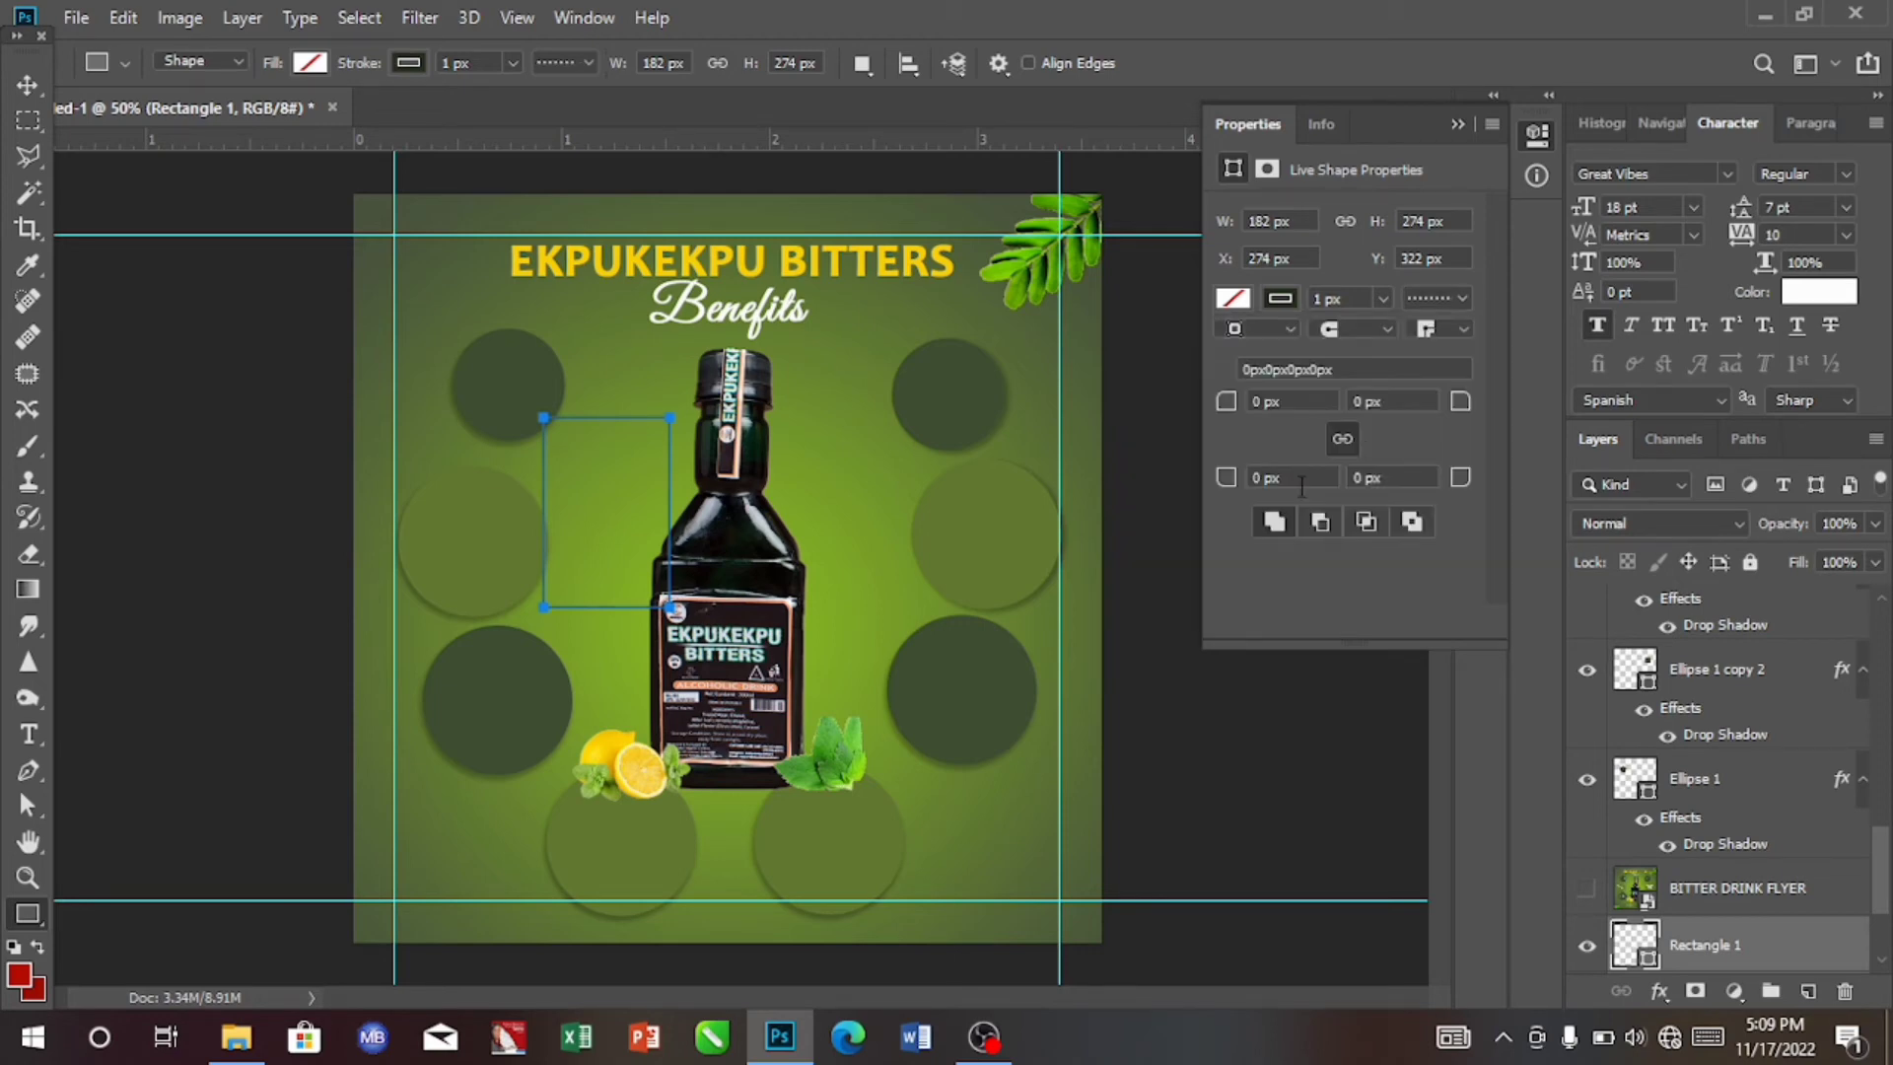
left_click(1383, 298)
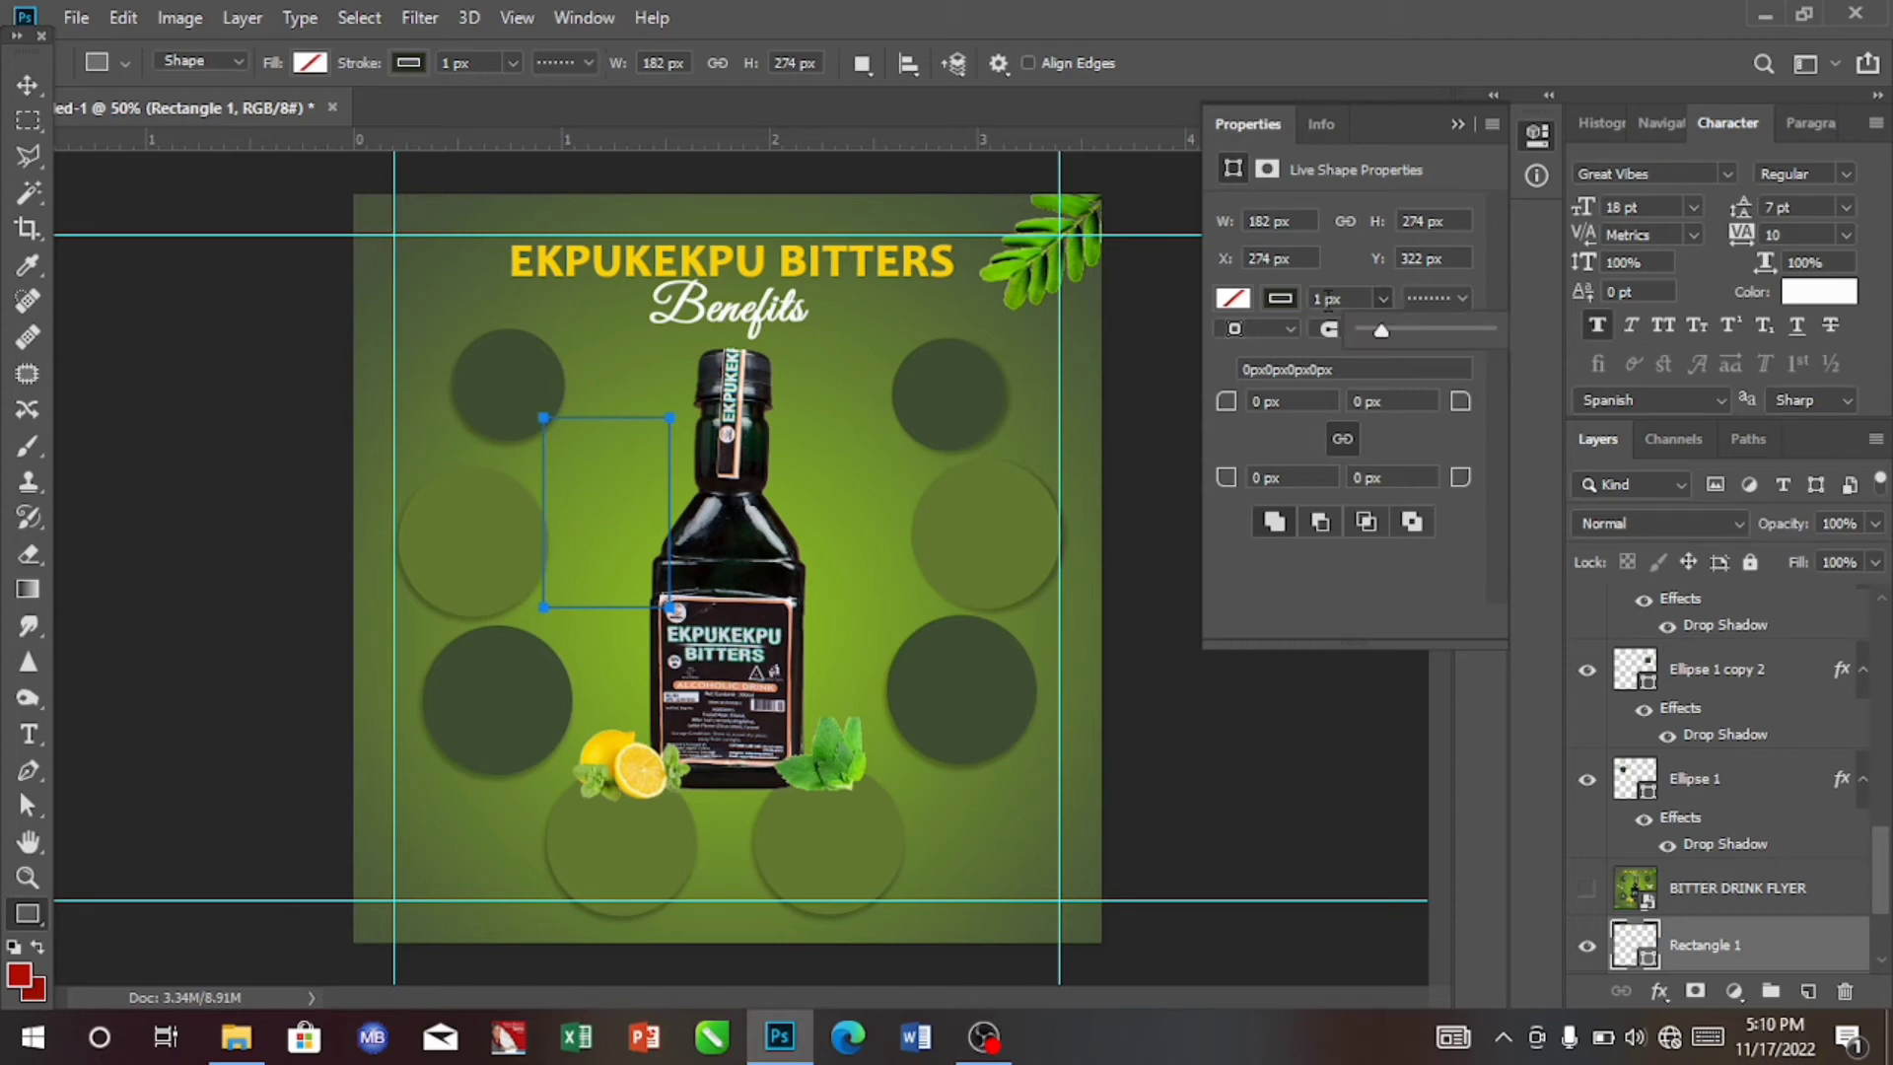
left_click(1328, 299)
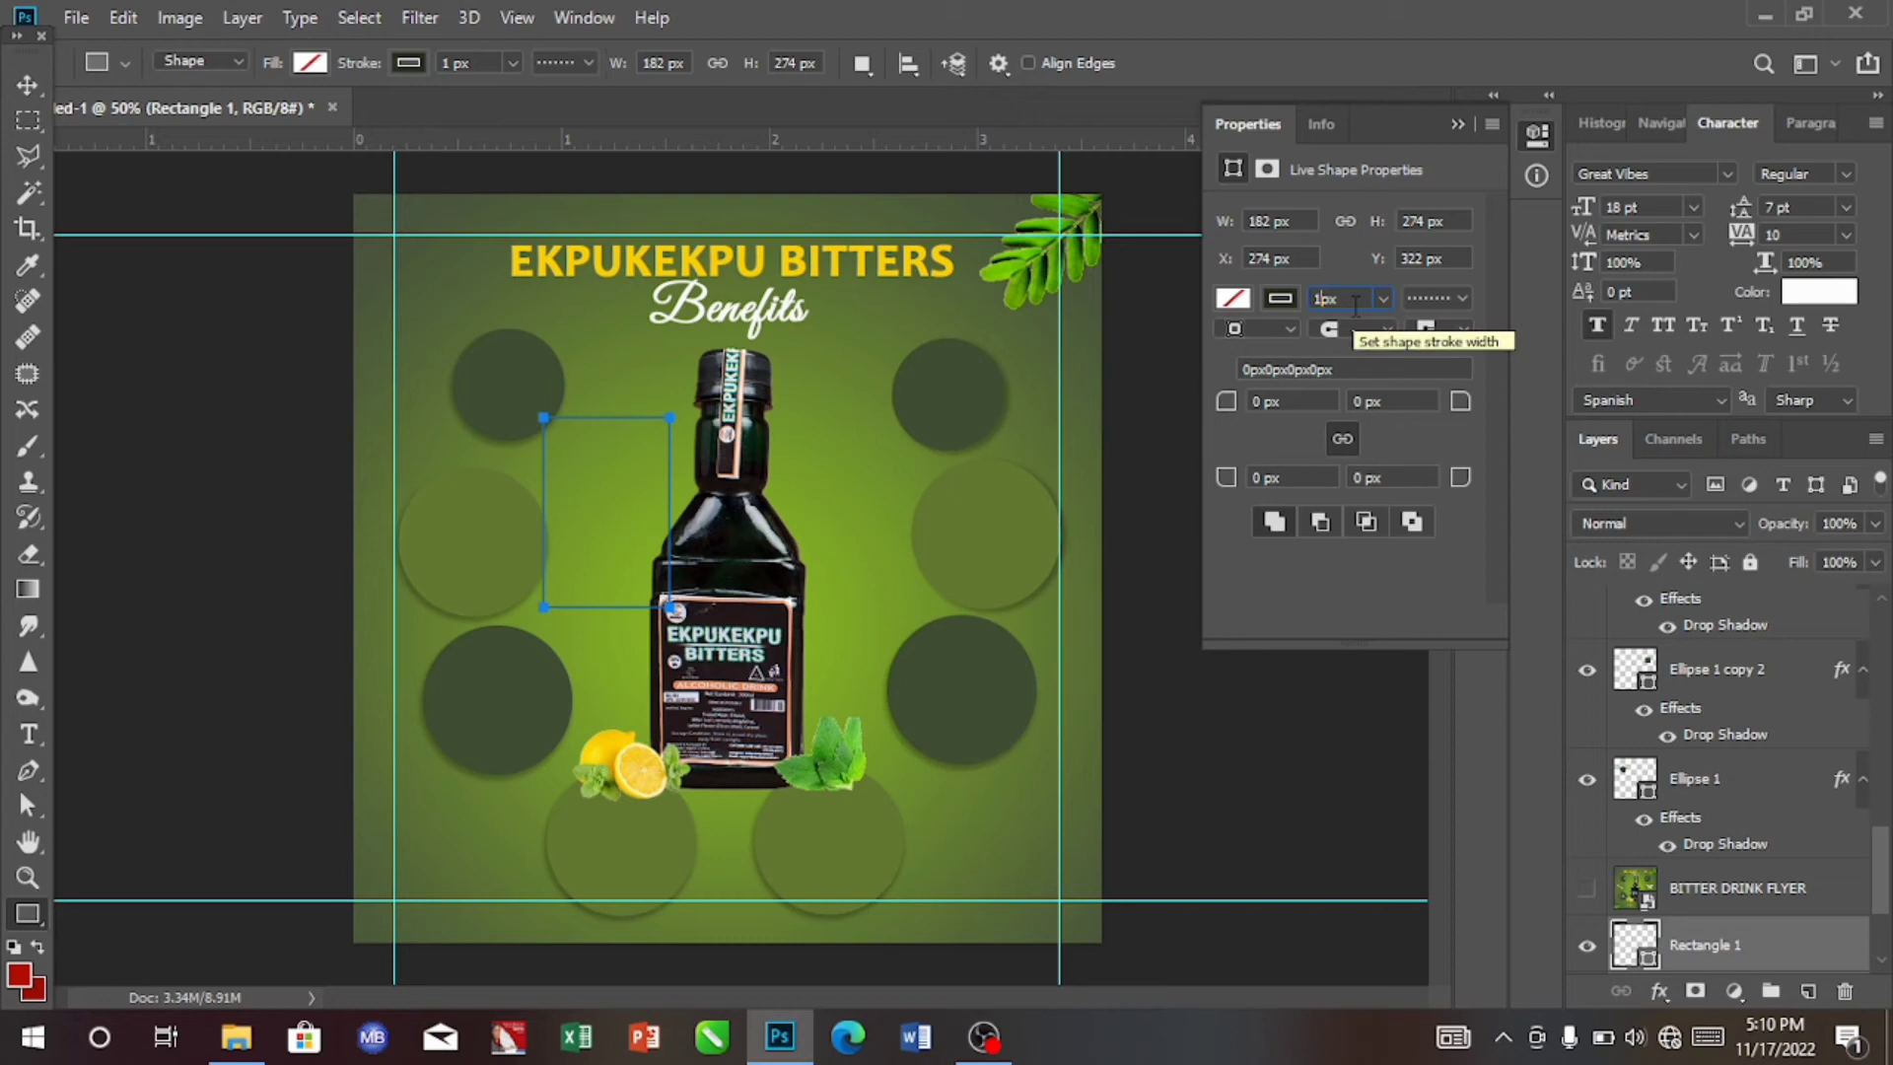
key("BackSpace")
type("7")
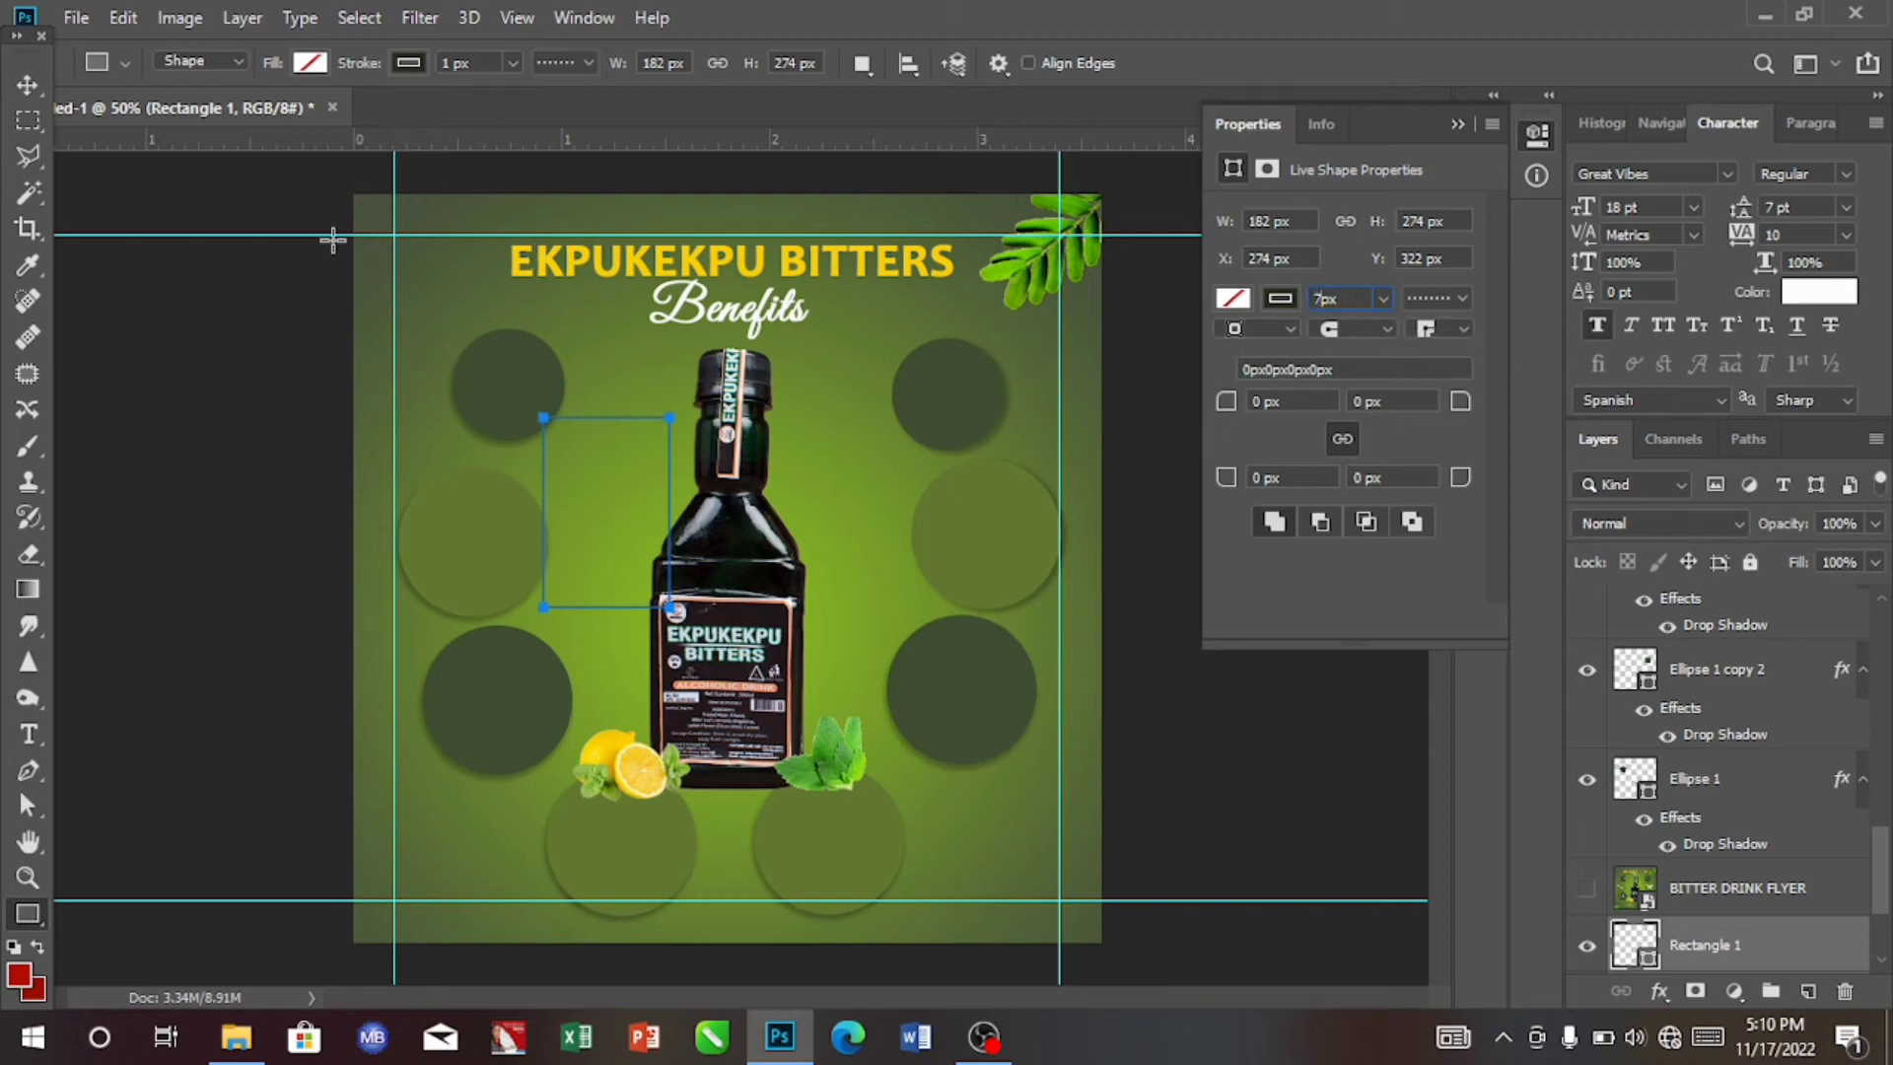
Rasterize the dotted rectangle's layer.
left_click(23, 83)
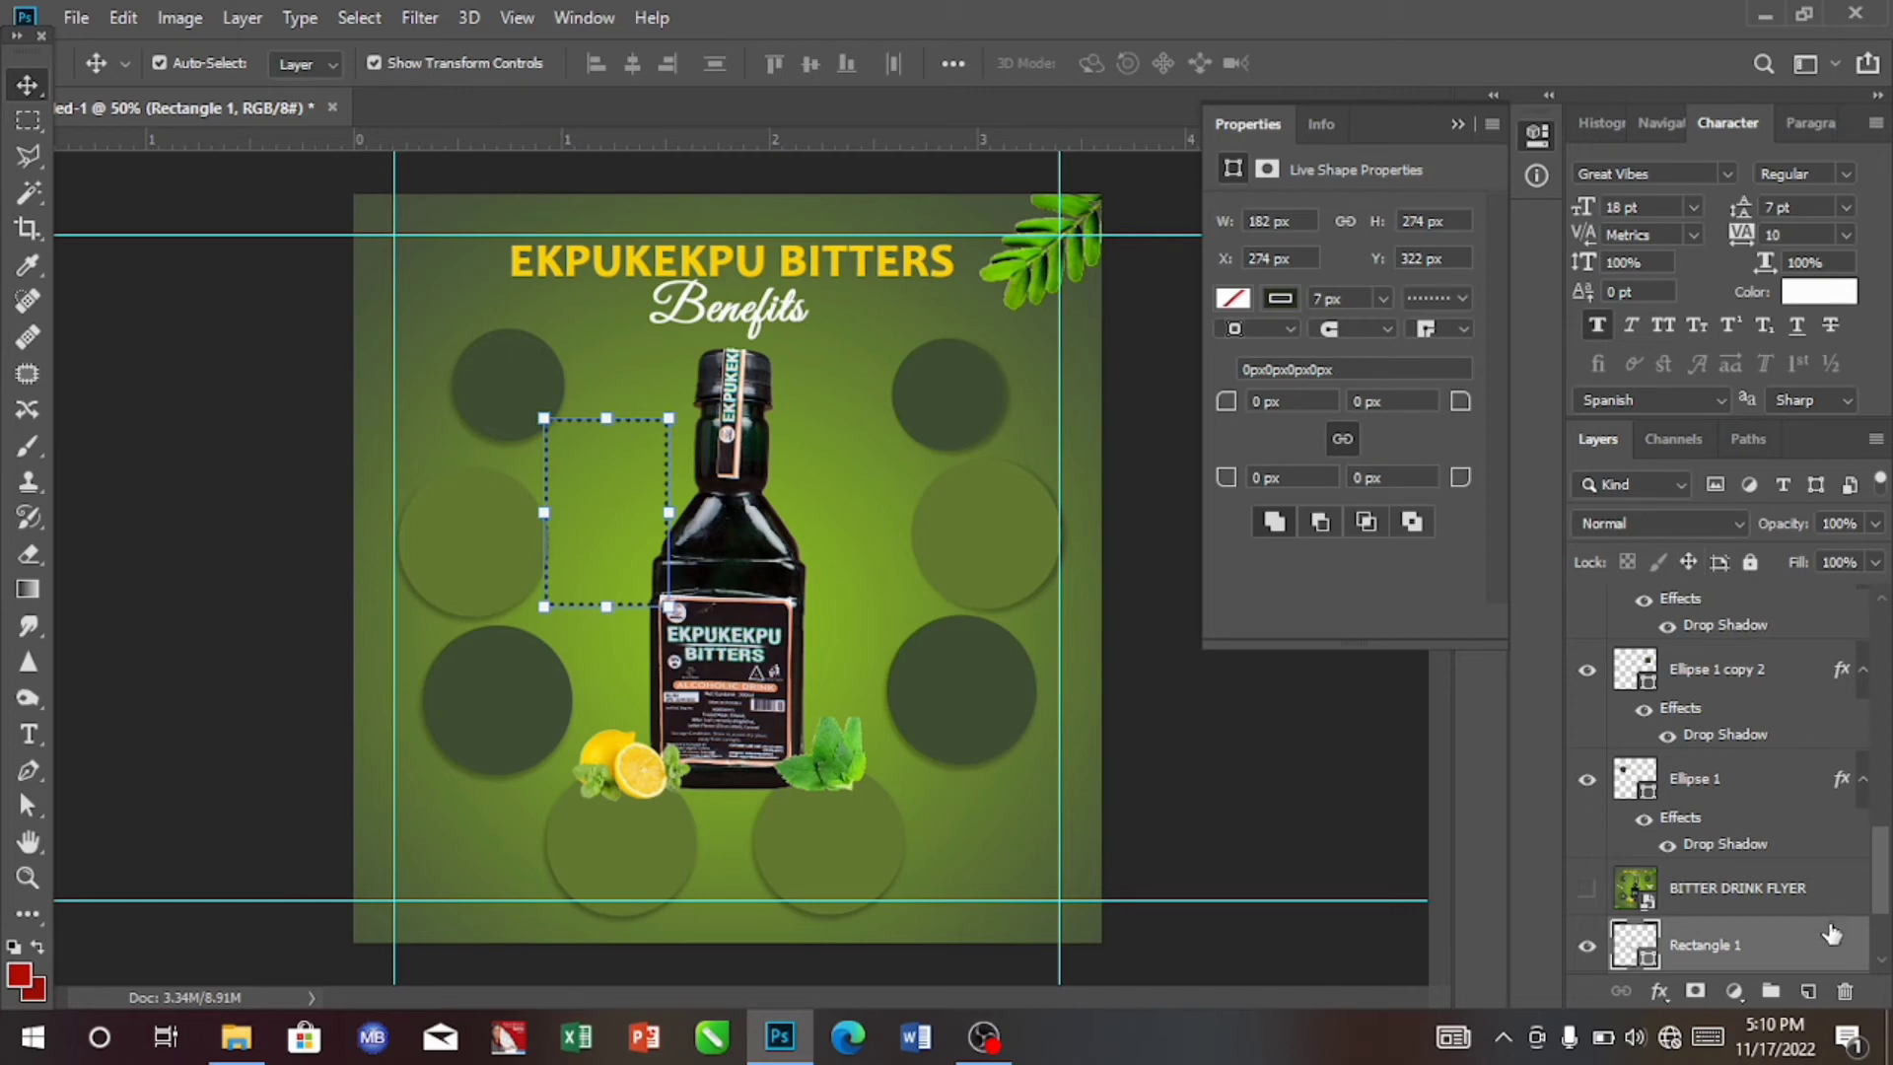
right_click(1836, 944)
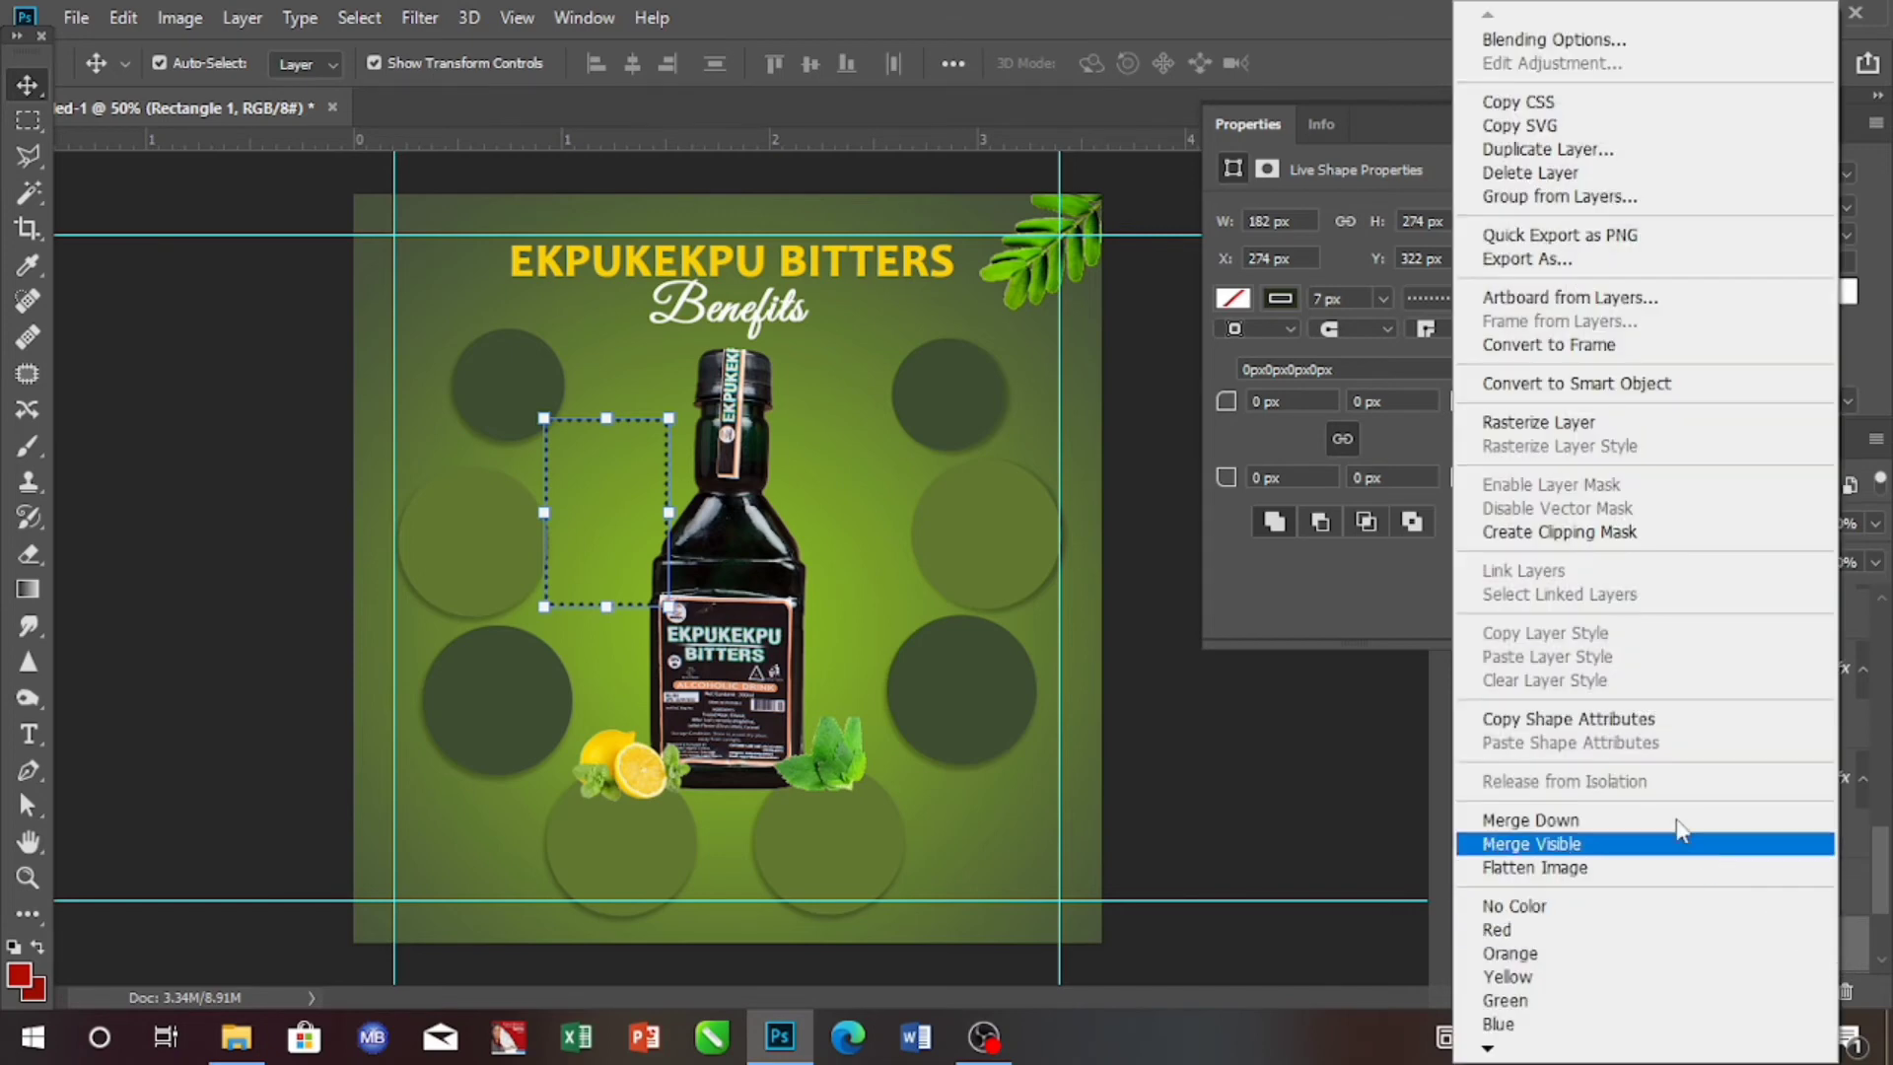
left_click(1550, 422)
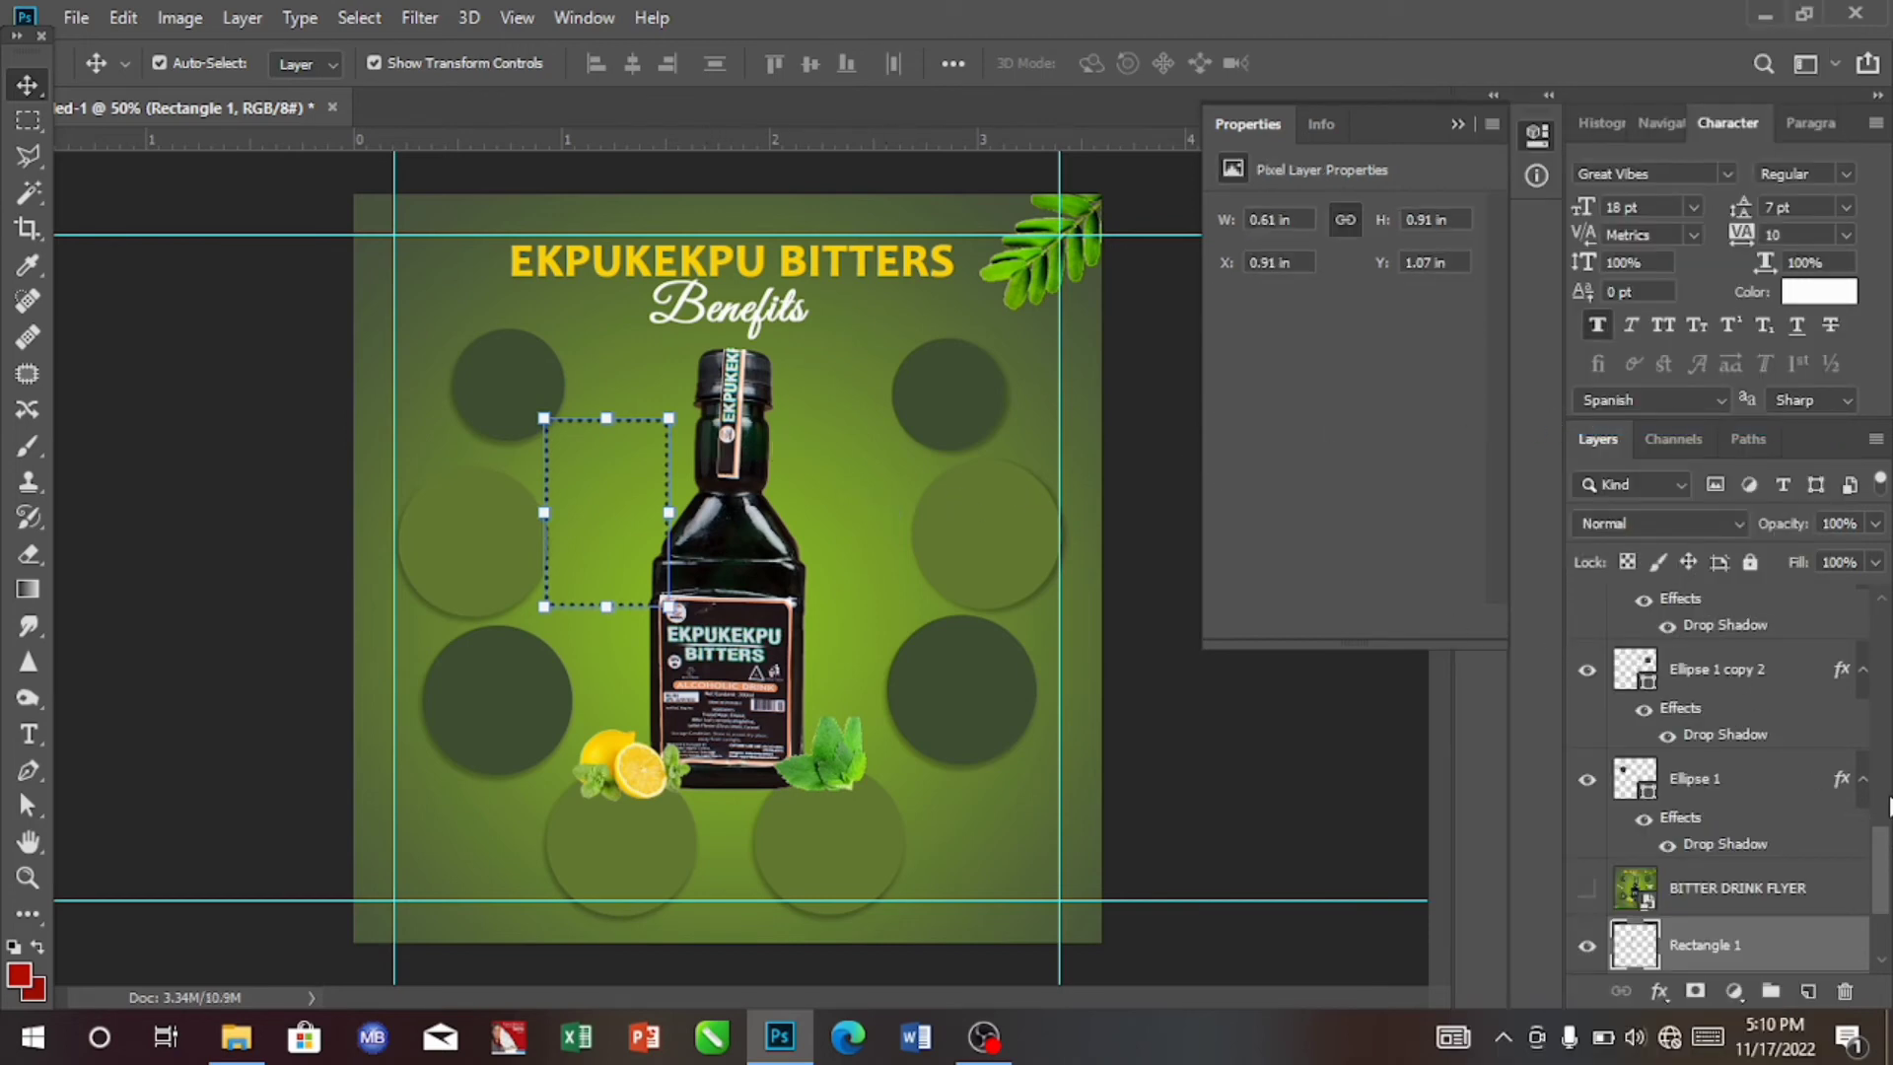
scroll(1883, 878, "up", 5)
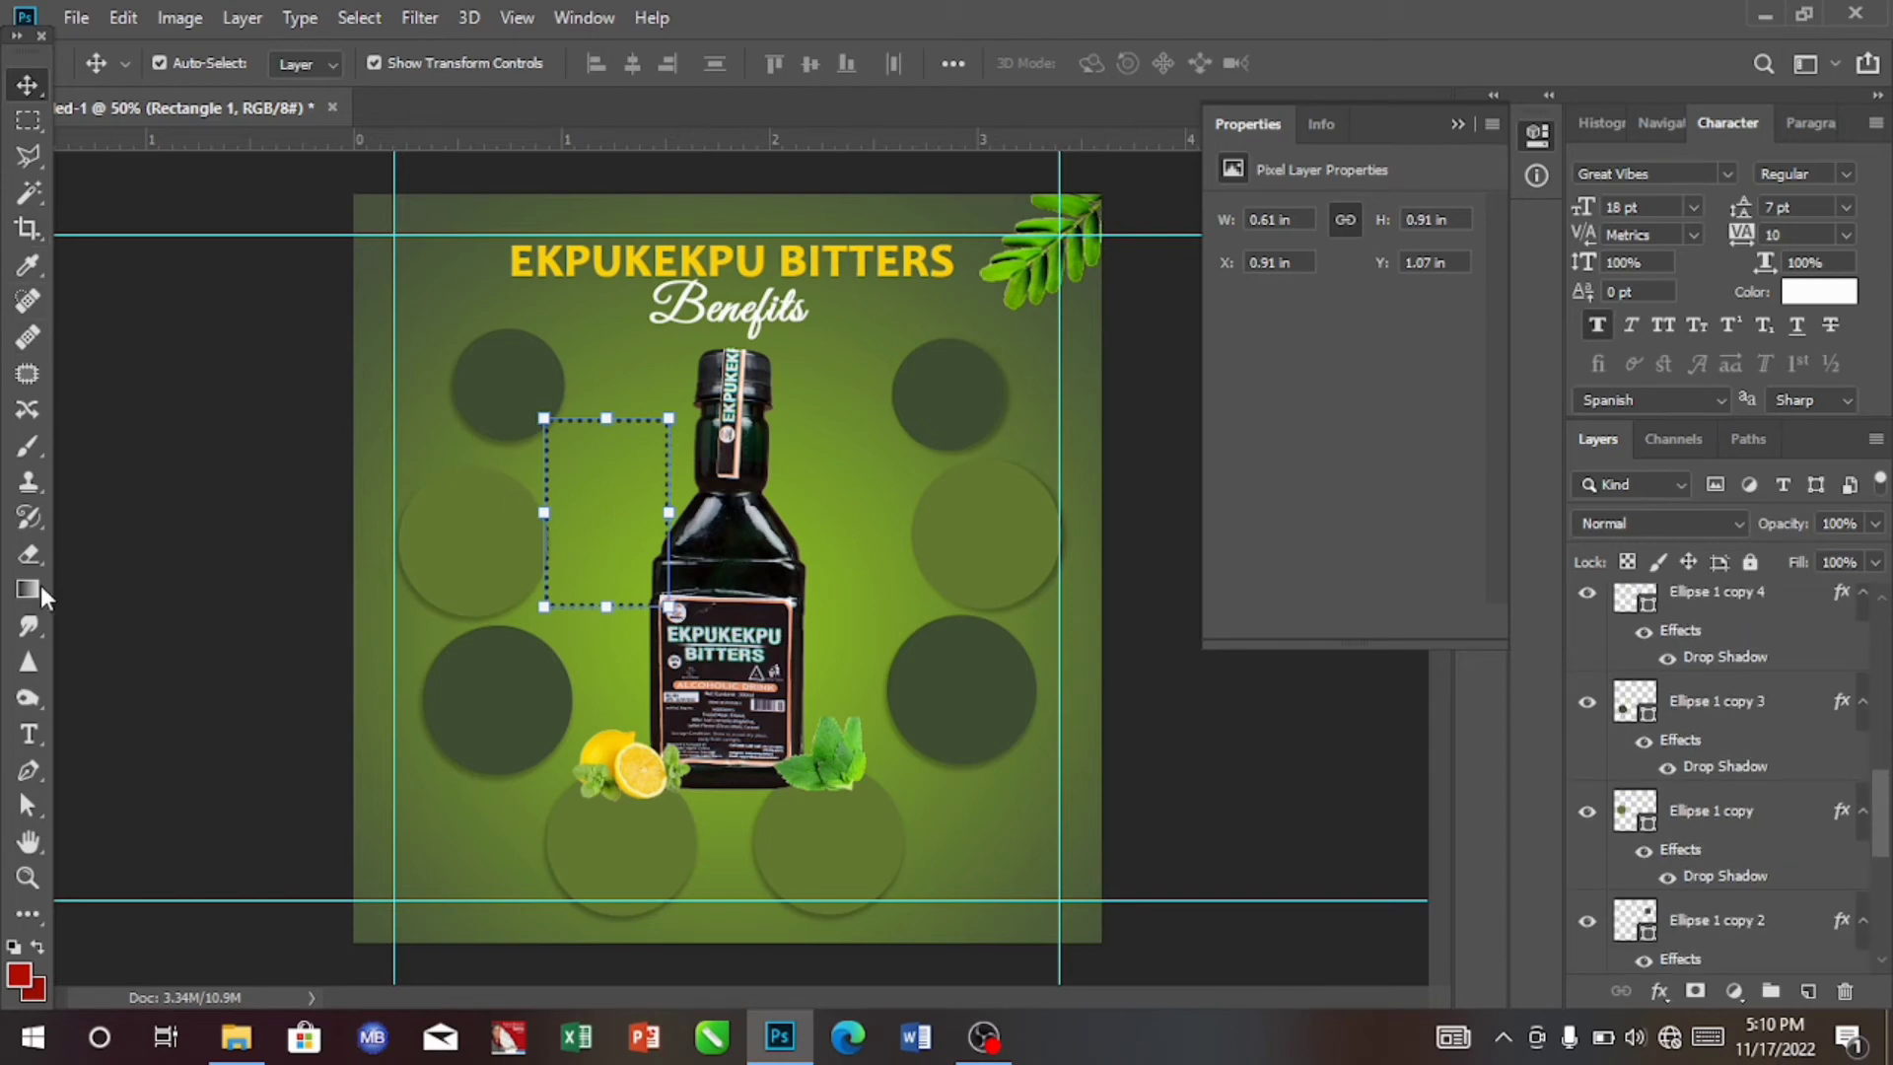
Erase all of the dotted rectangle except its right edge using a rectangular marquee selection, and deselect.
left_click(27, 122)
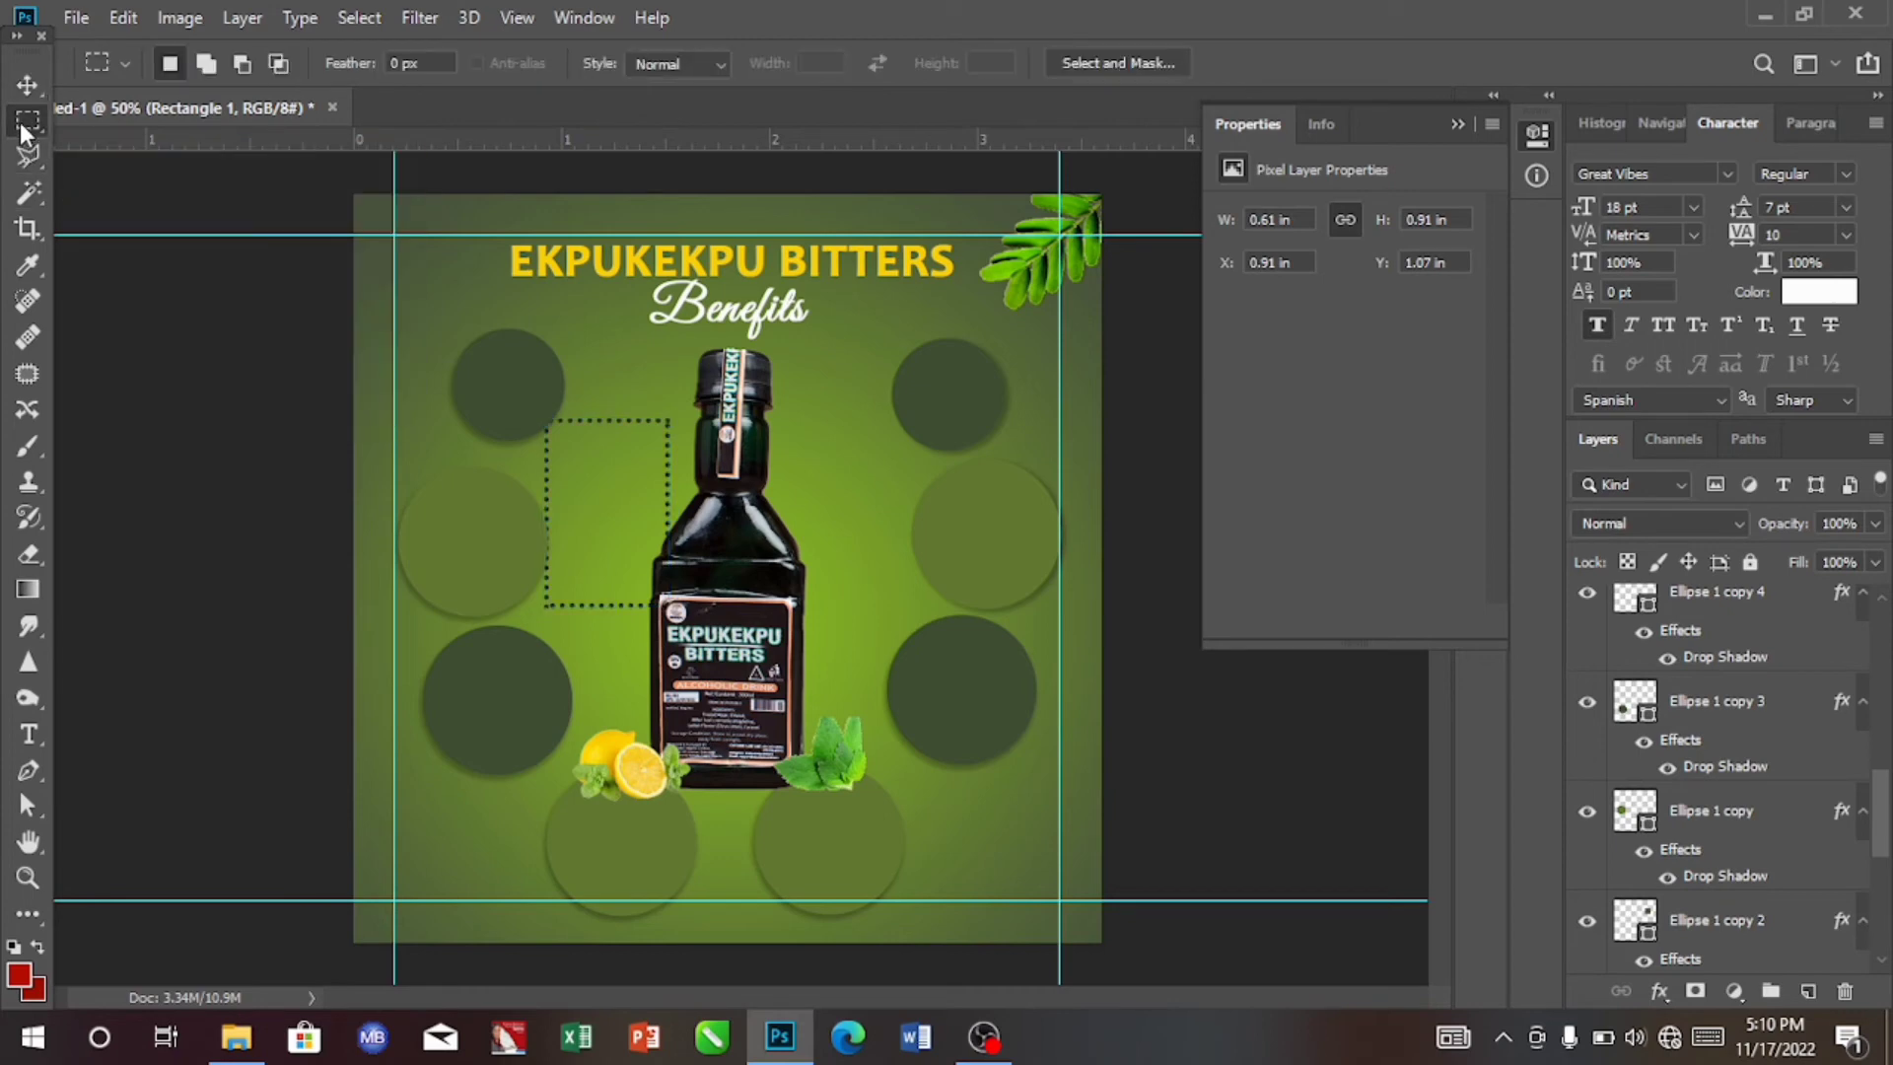
right_click(24, 130)
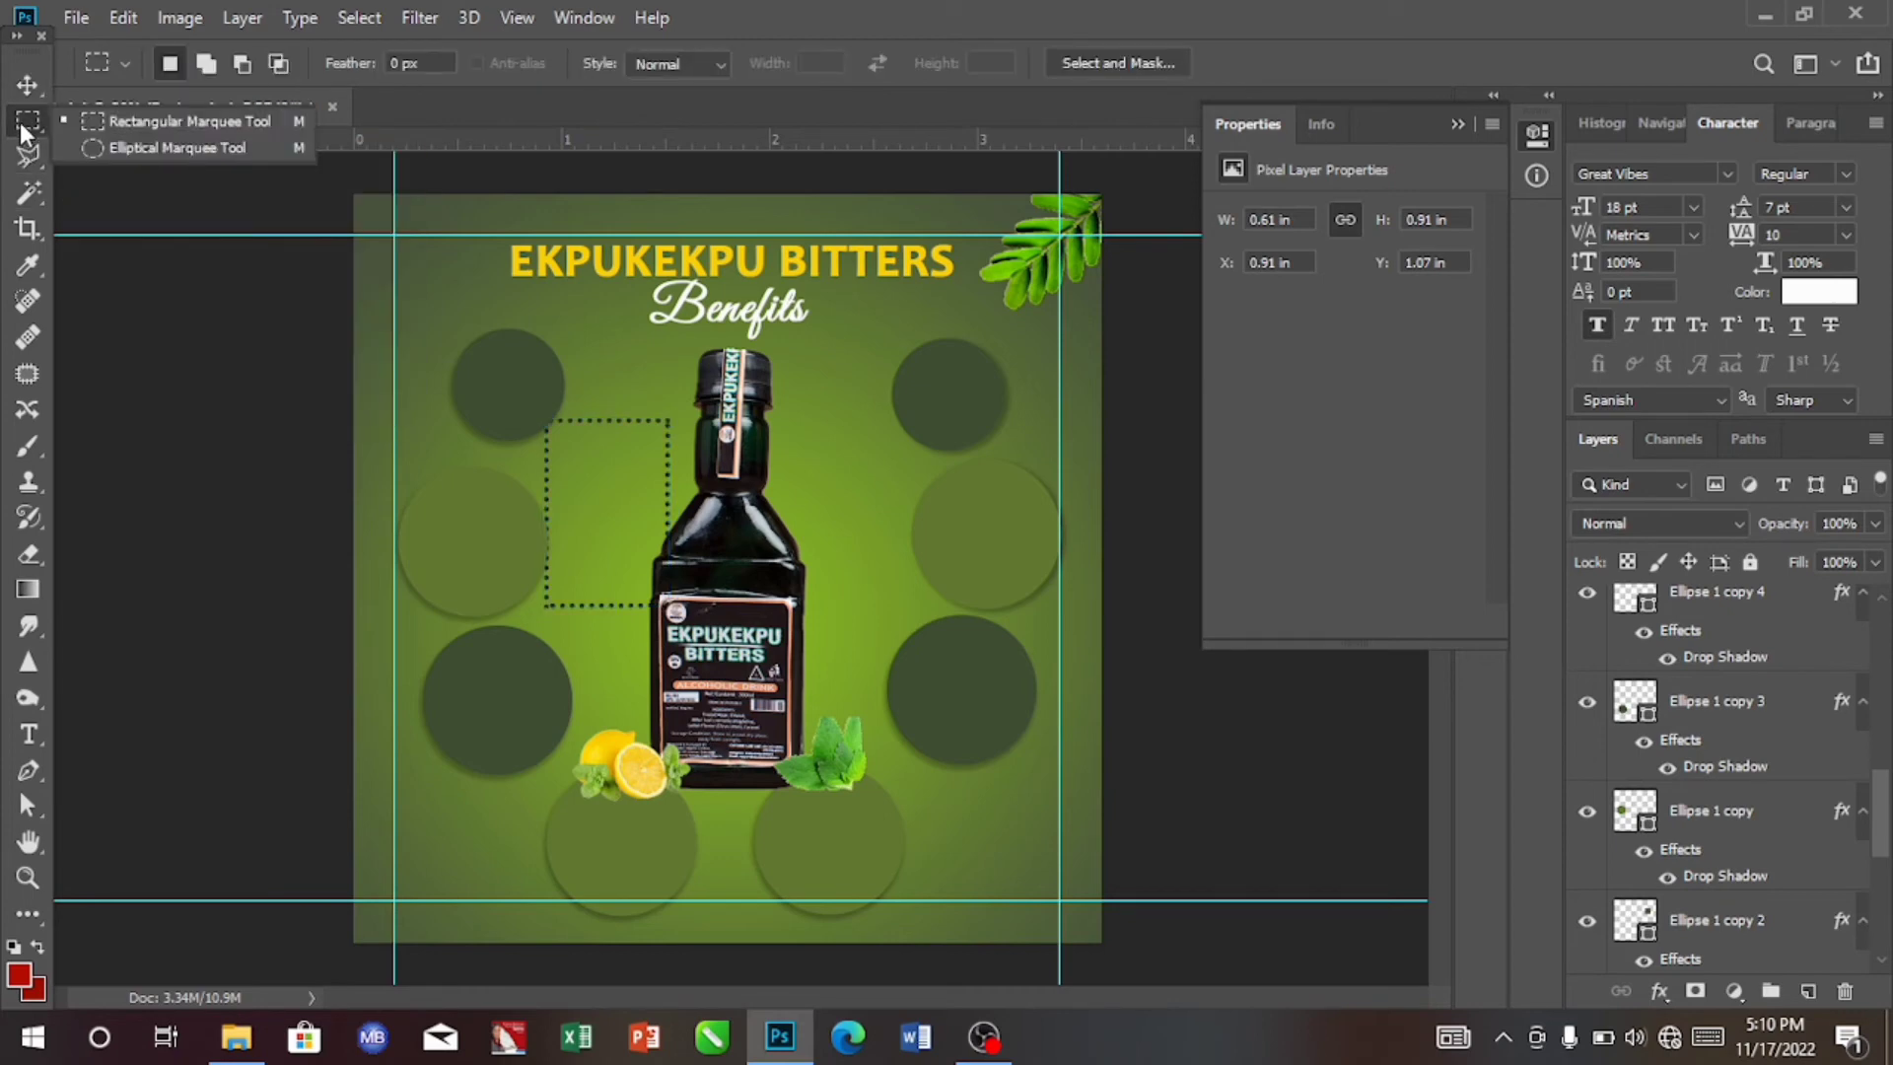
left_click(25, 134)
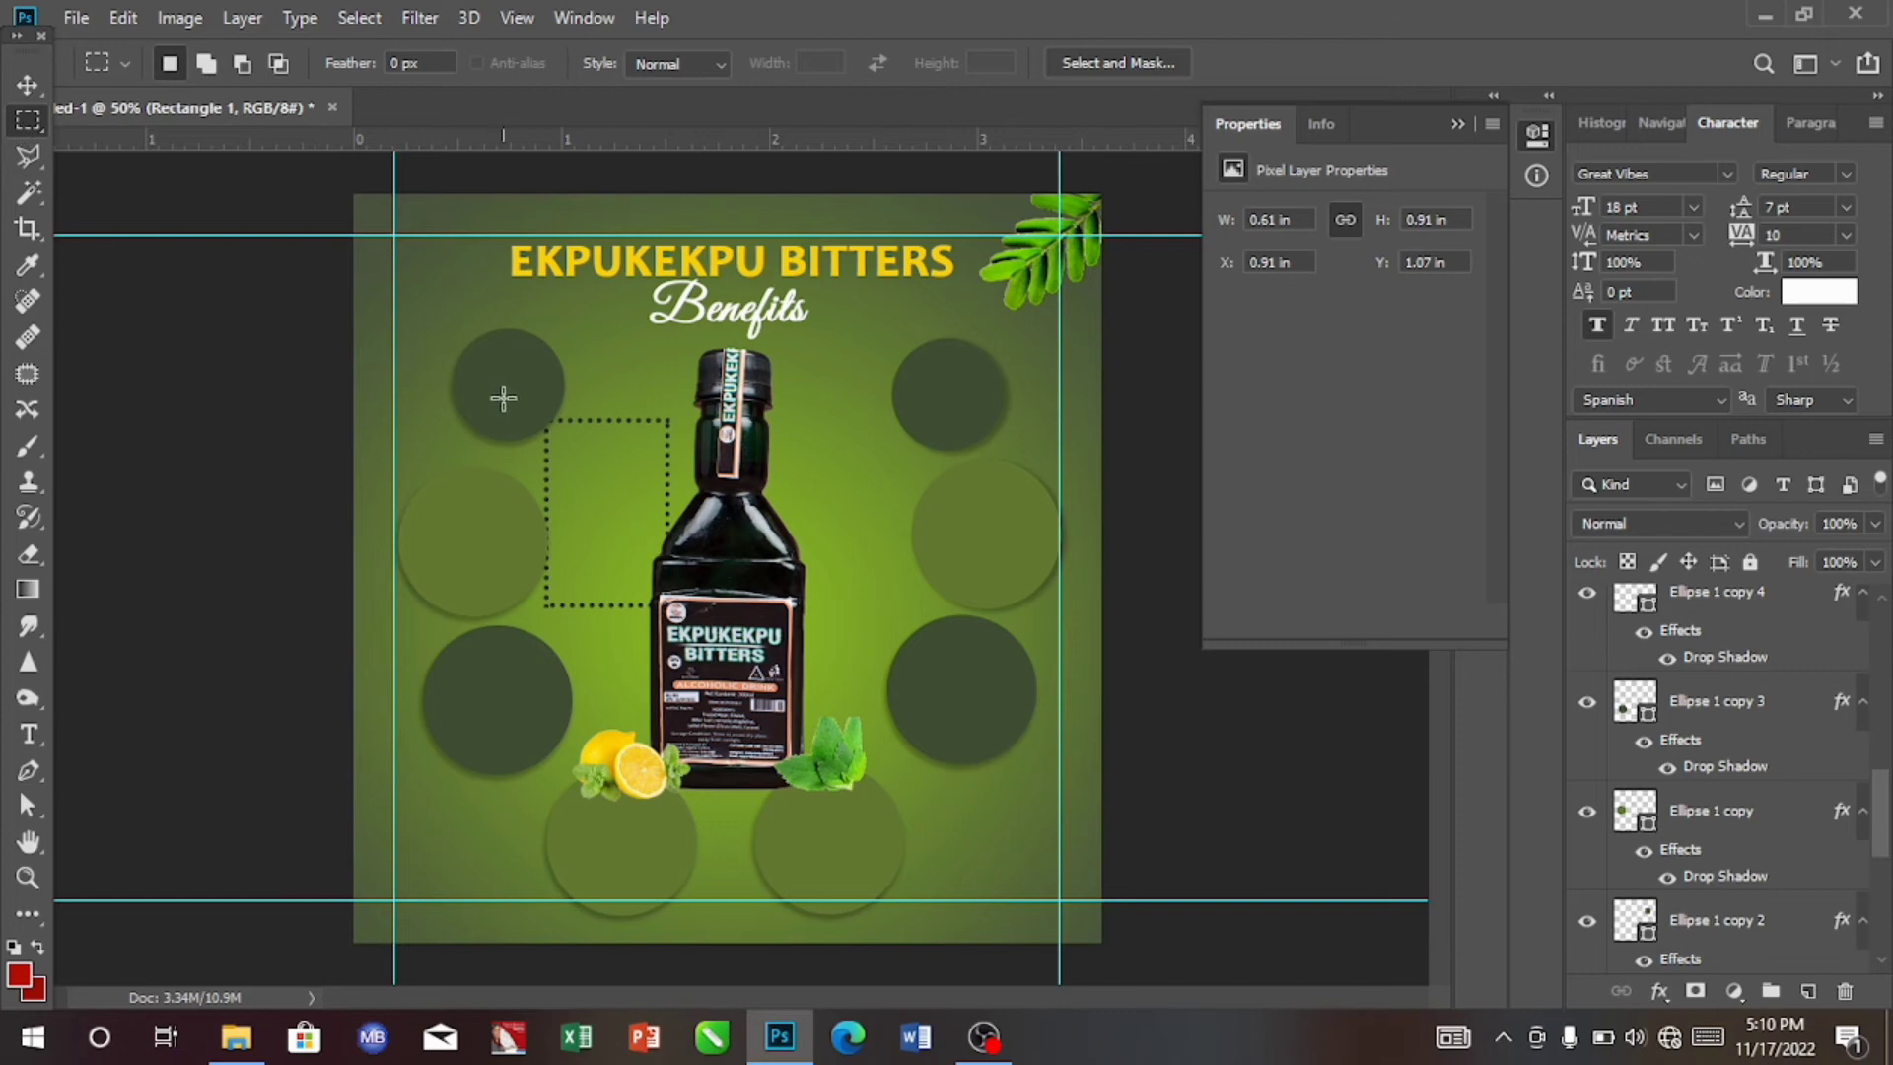
left_click_drag(503, 397, 659, 639)
key("Delete")
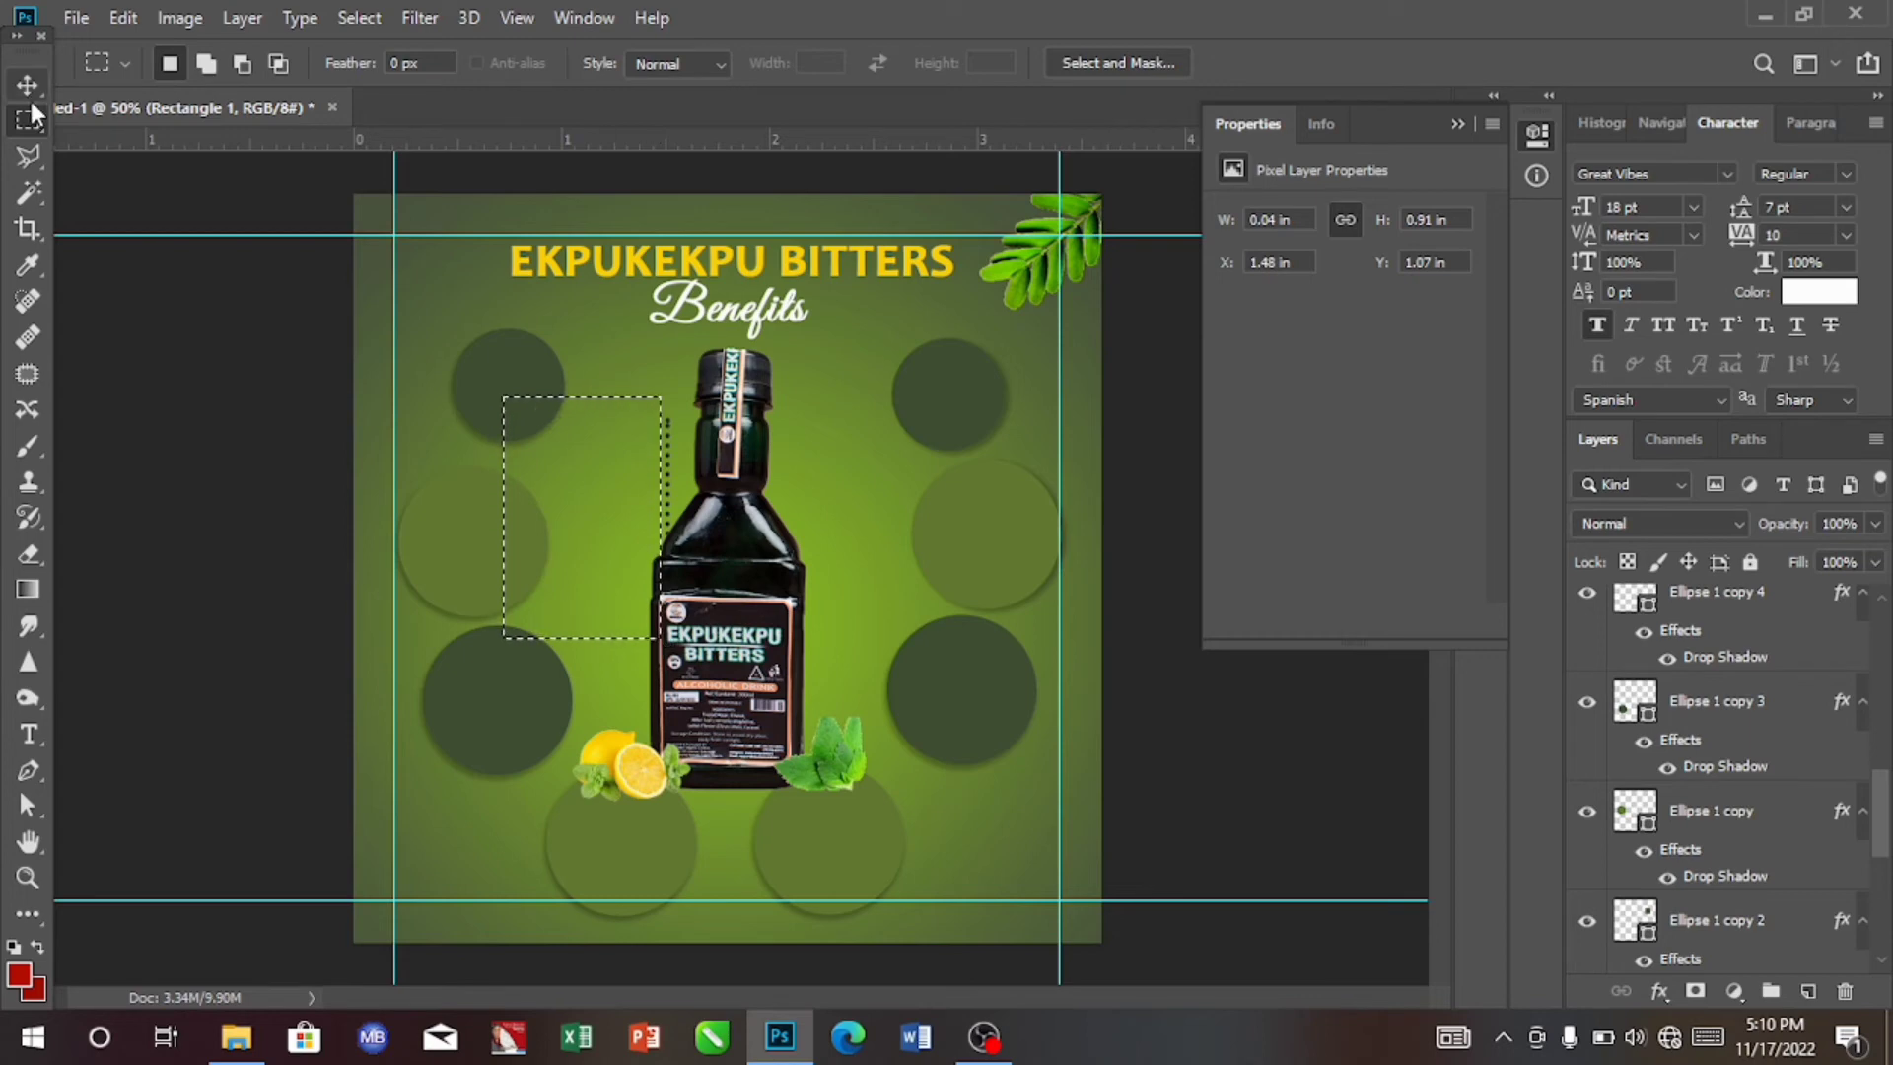
key("ctrl+d")
left_click(22, 90)
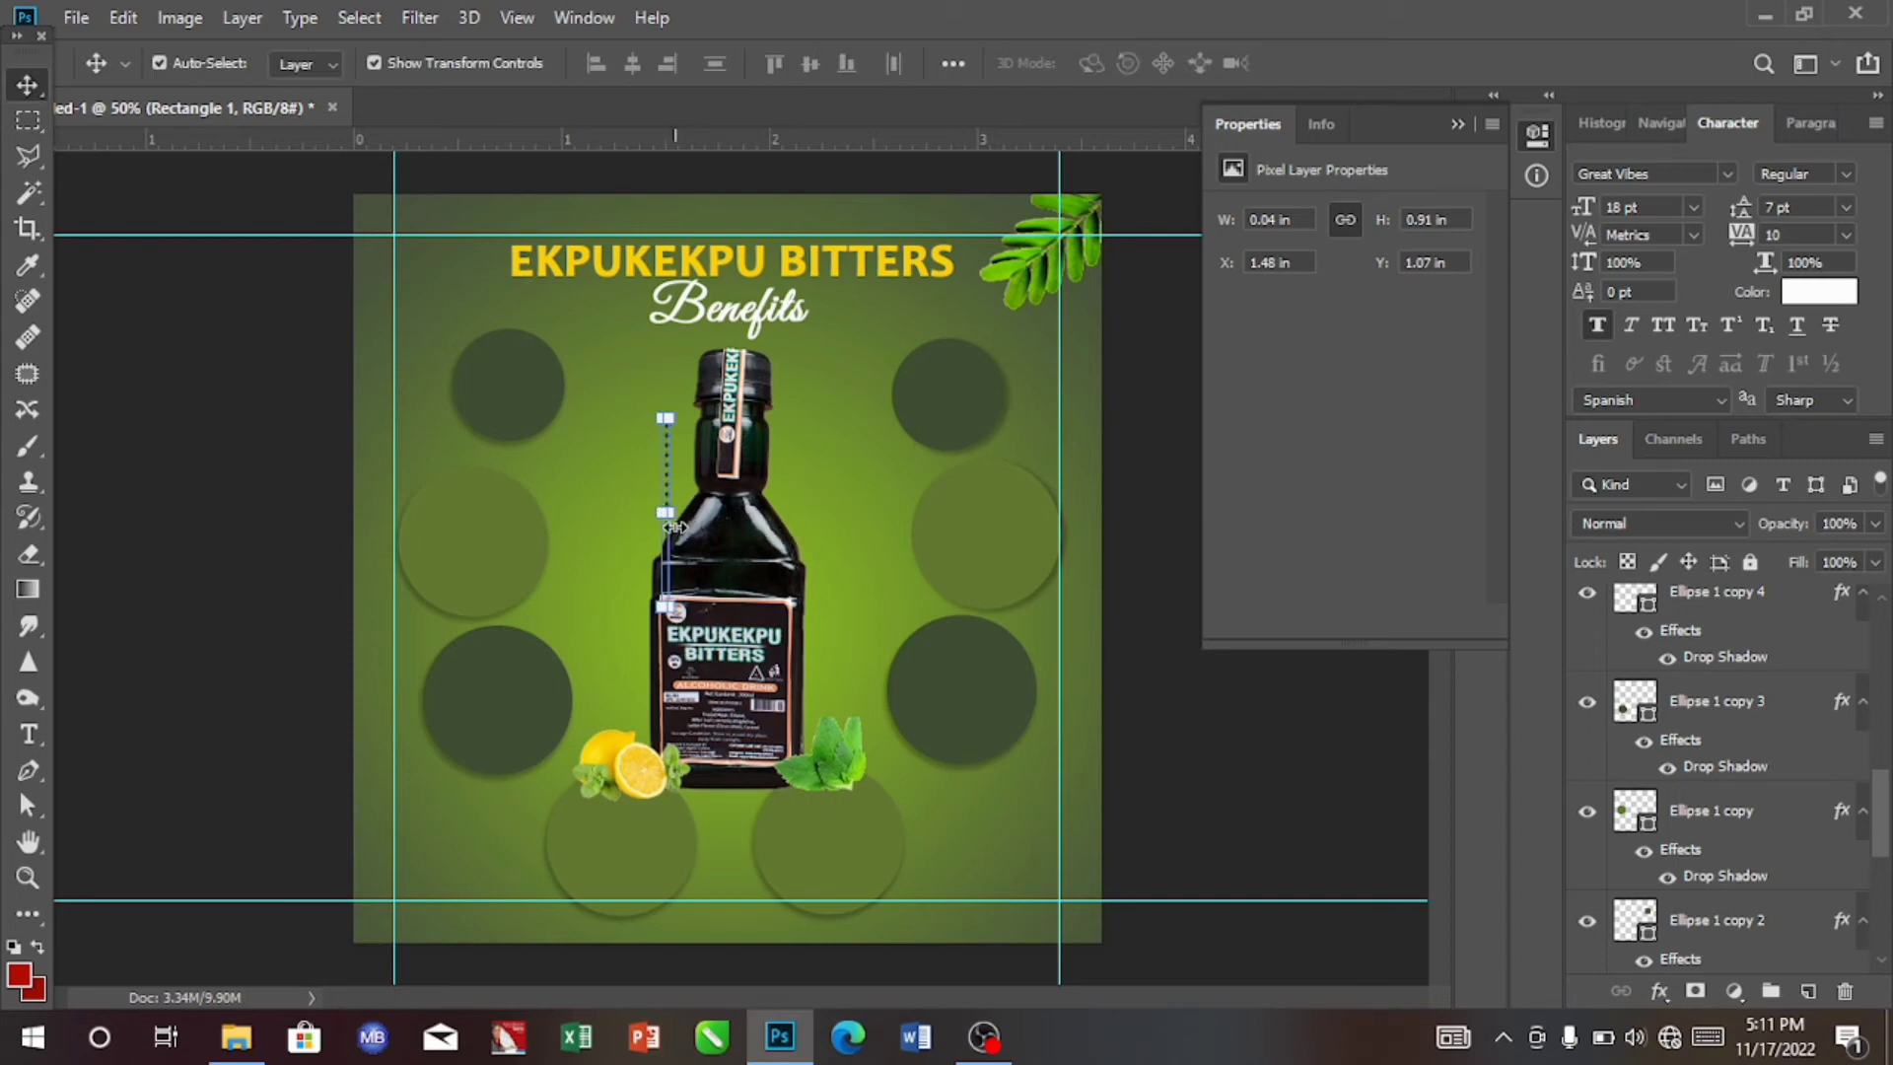
Rotate the dotted line to about -45° and position it to connect the small upper-left circle with the bottle's shoulder.
left_click_drag(695, 518, 614, 446)
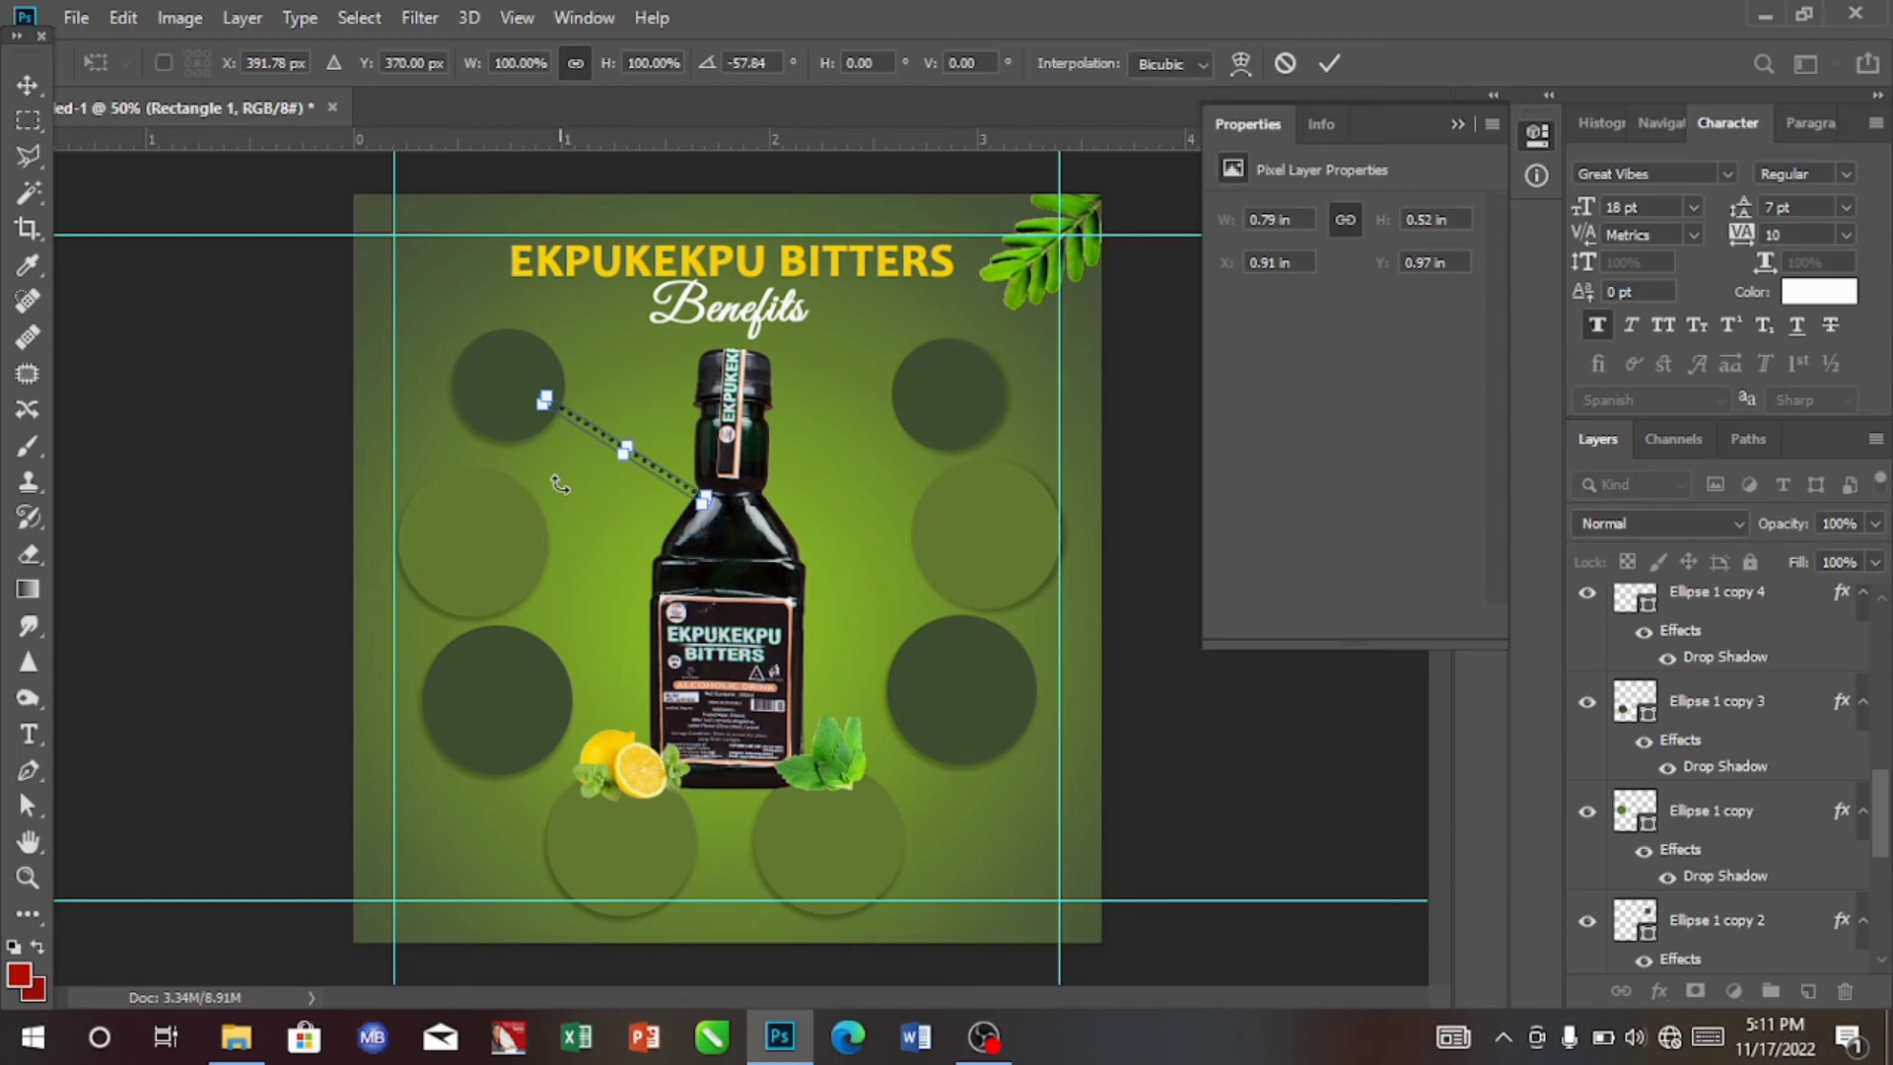
left_click_drag(656, 426, 656, 442)
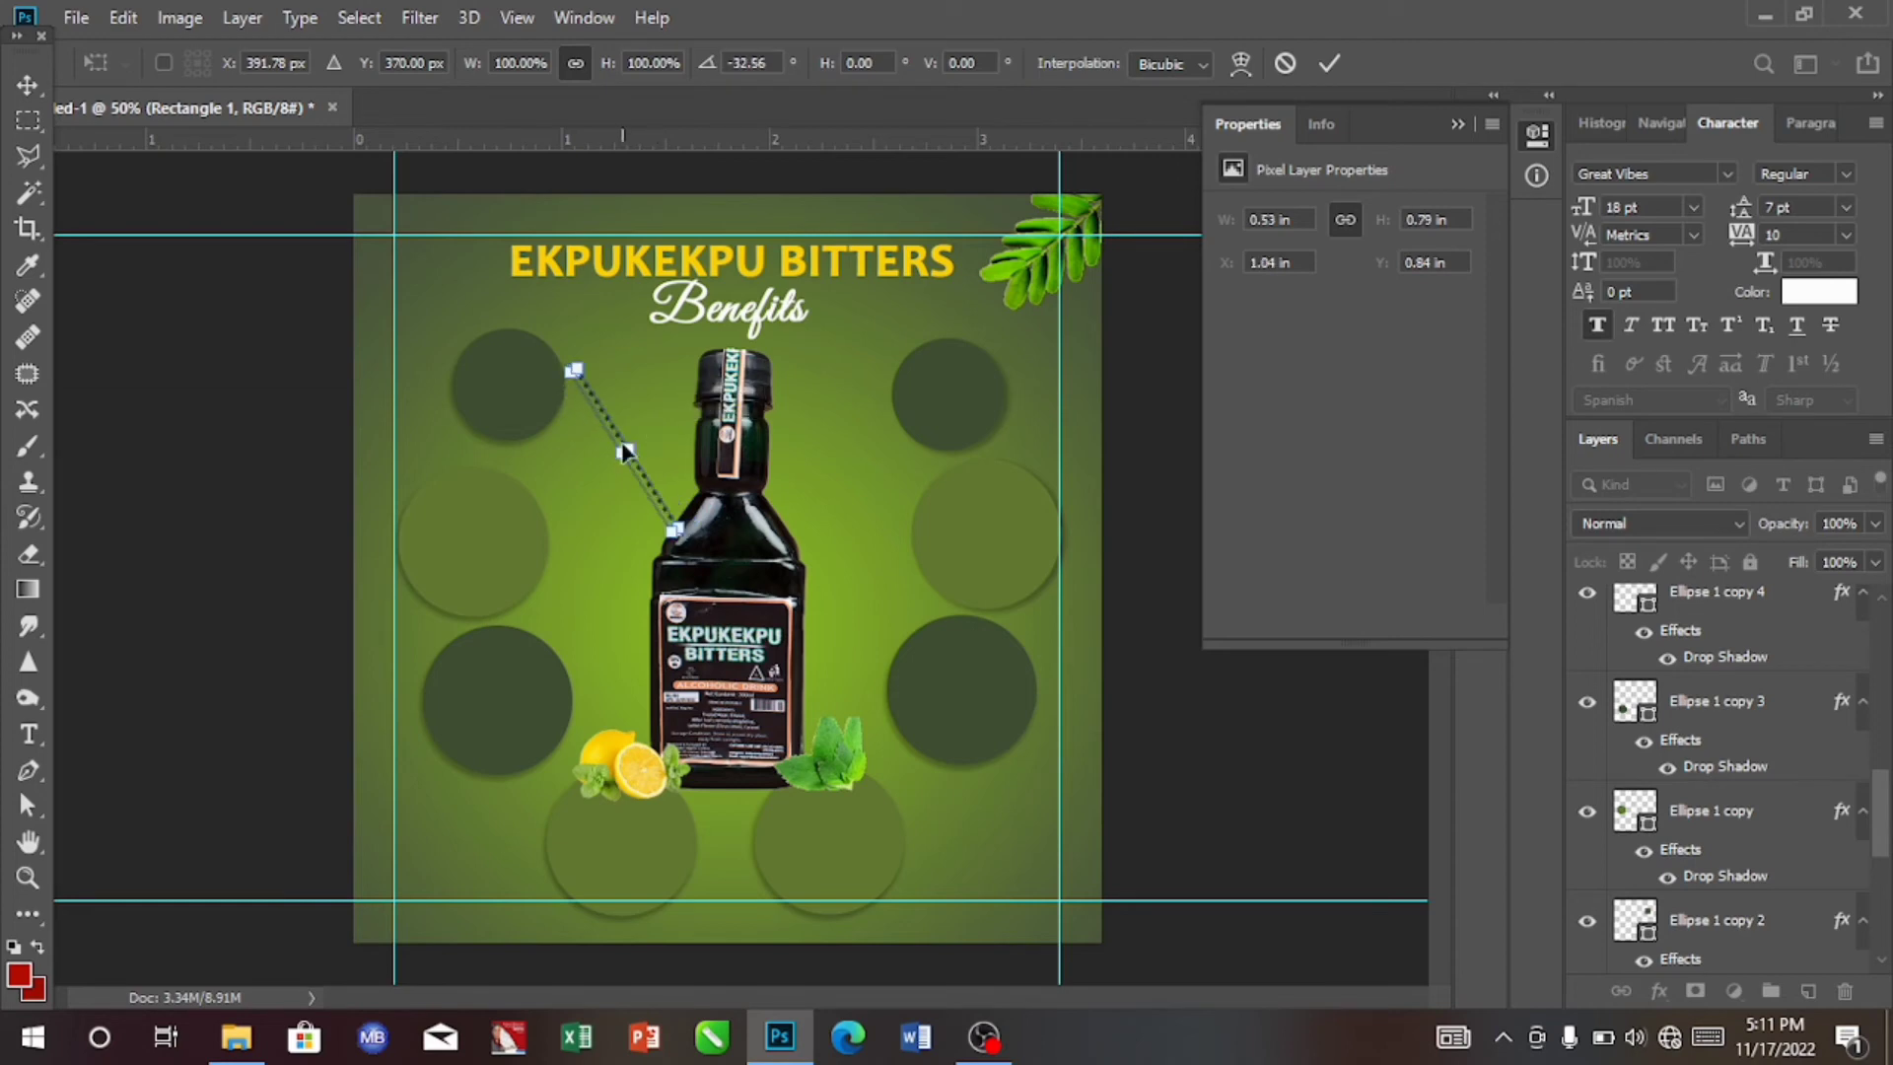
left_click_drag(625, 451, 590, 490)
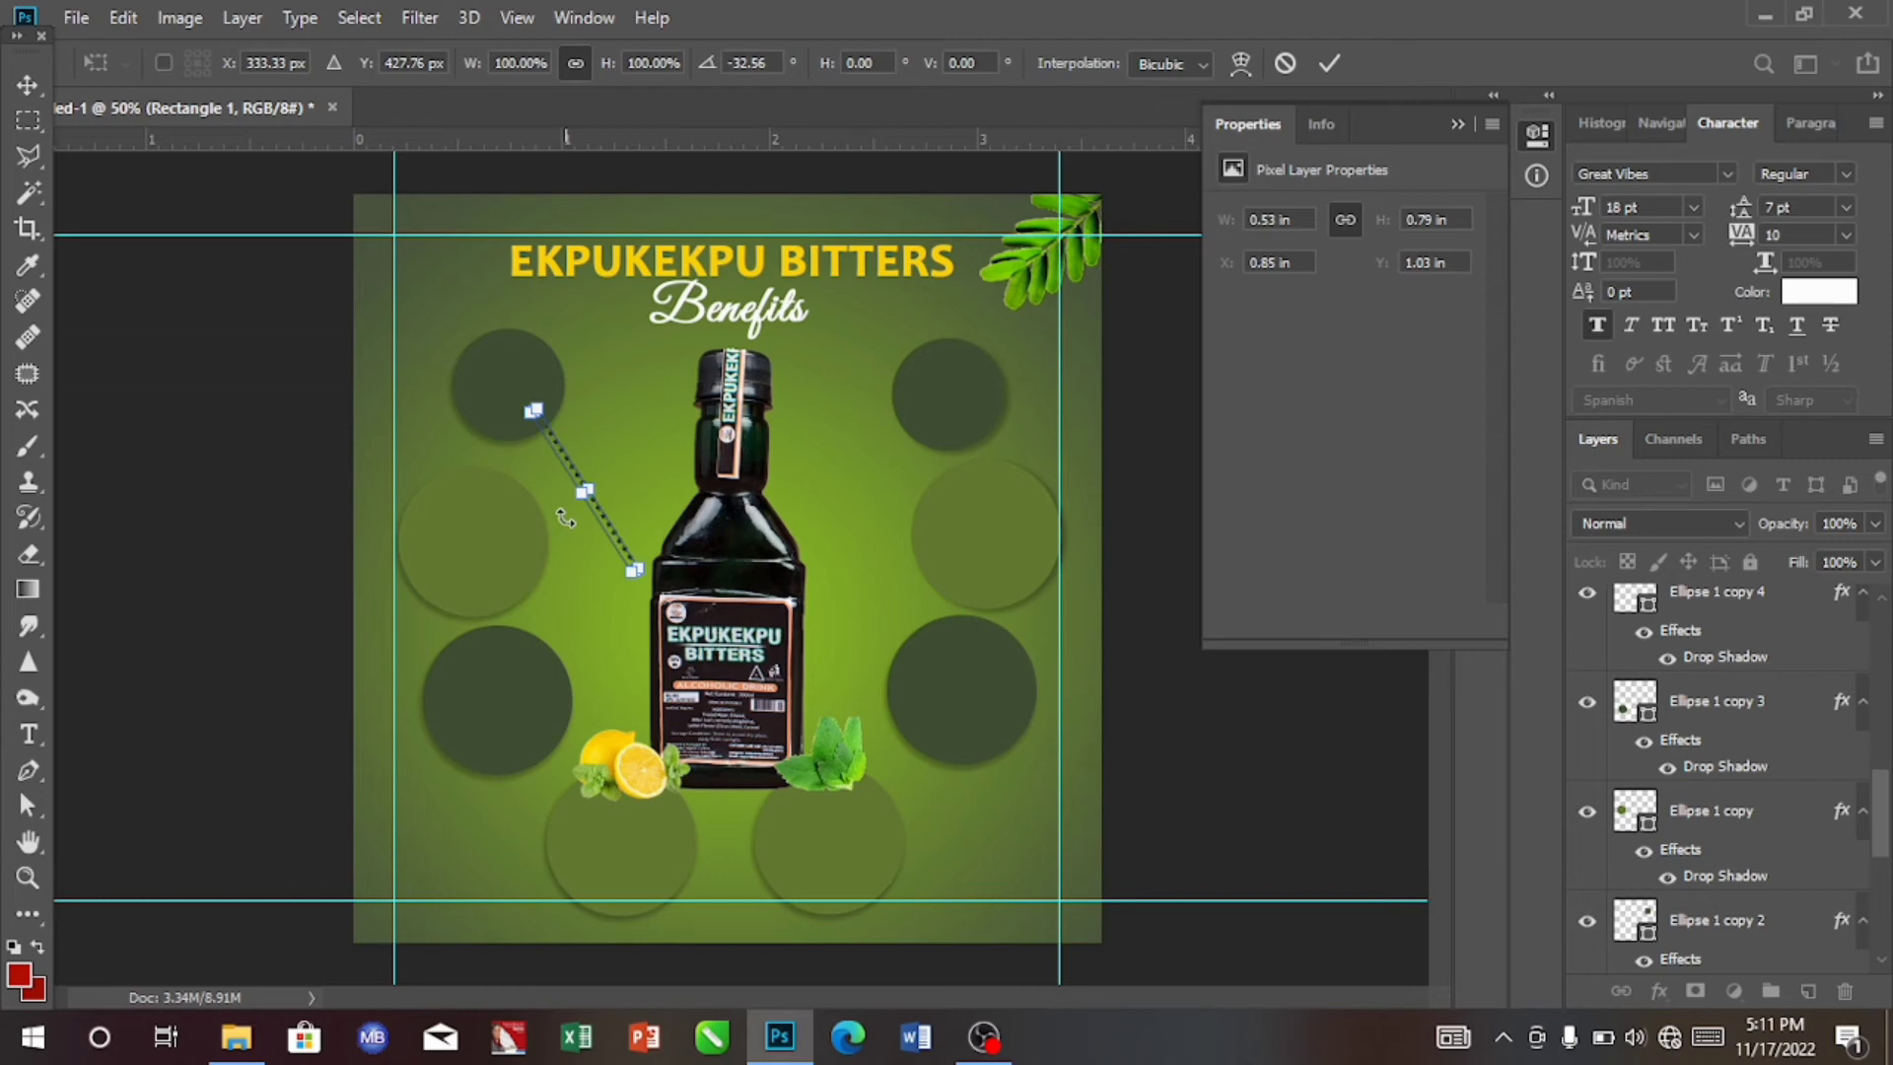
left_click_drag(562, 514, 567, 522)
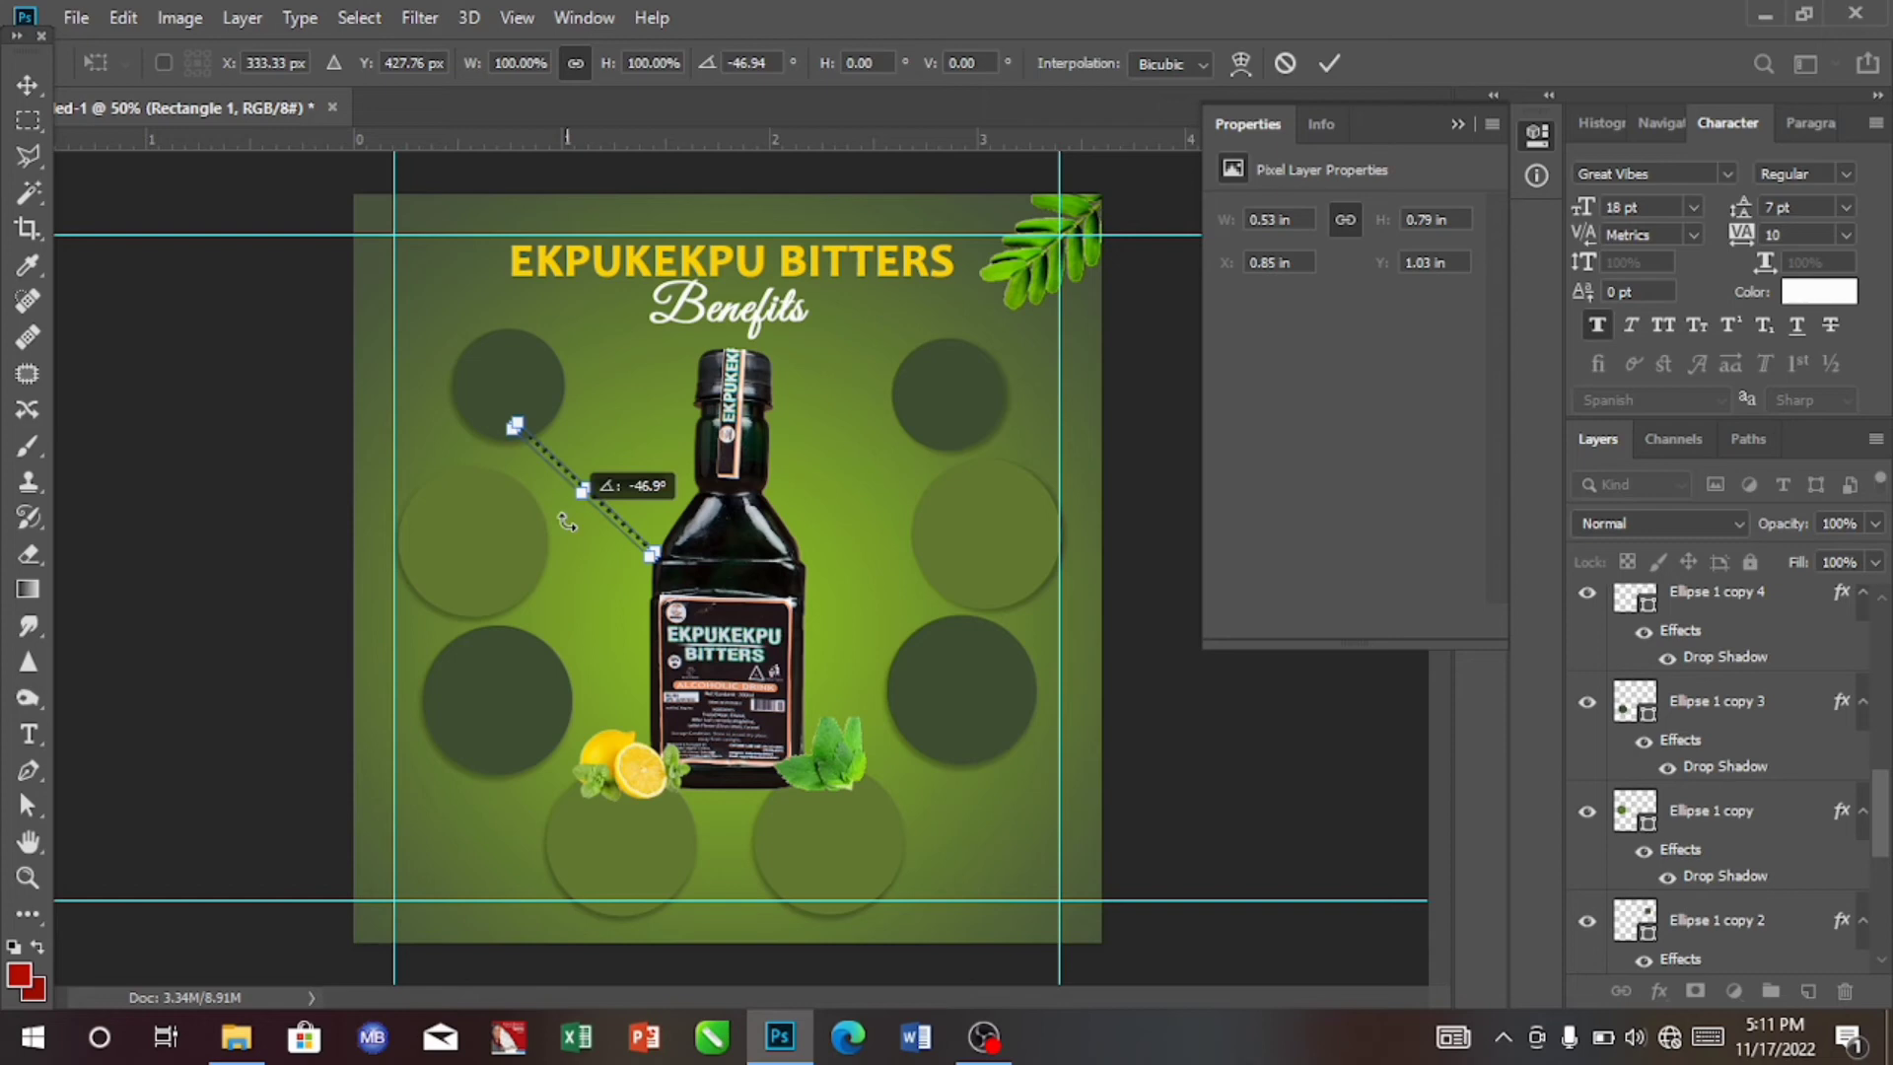
left_click_drag(567, 523, 611, 506)
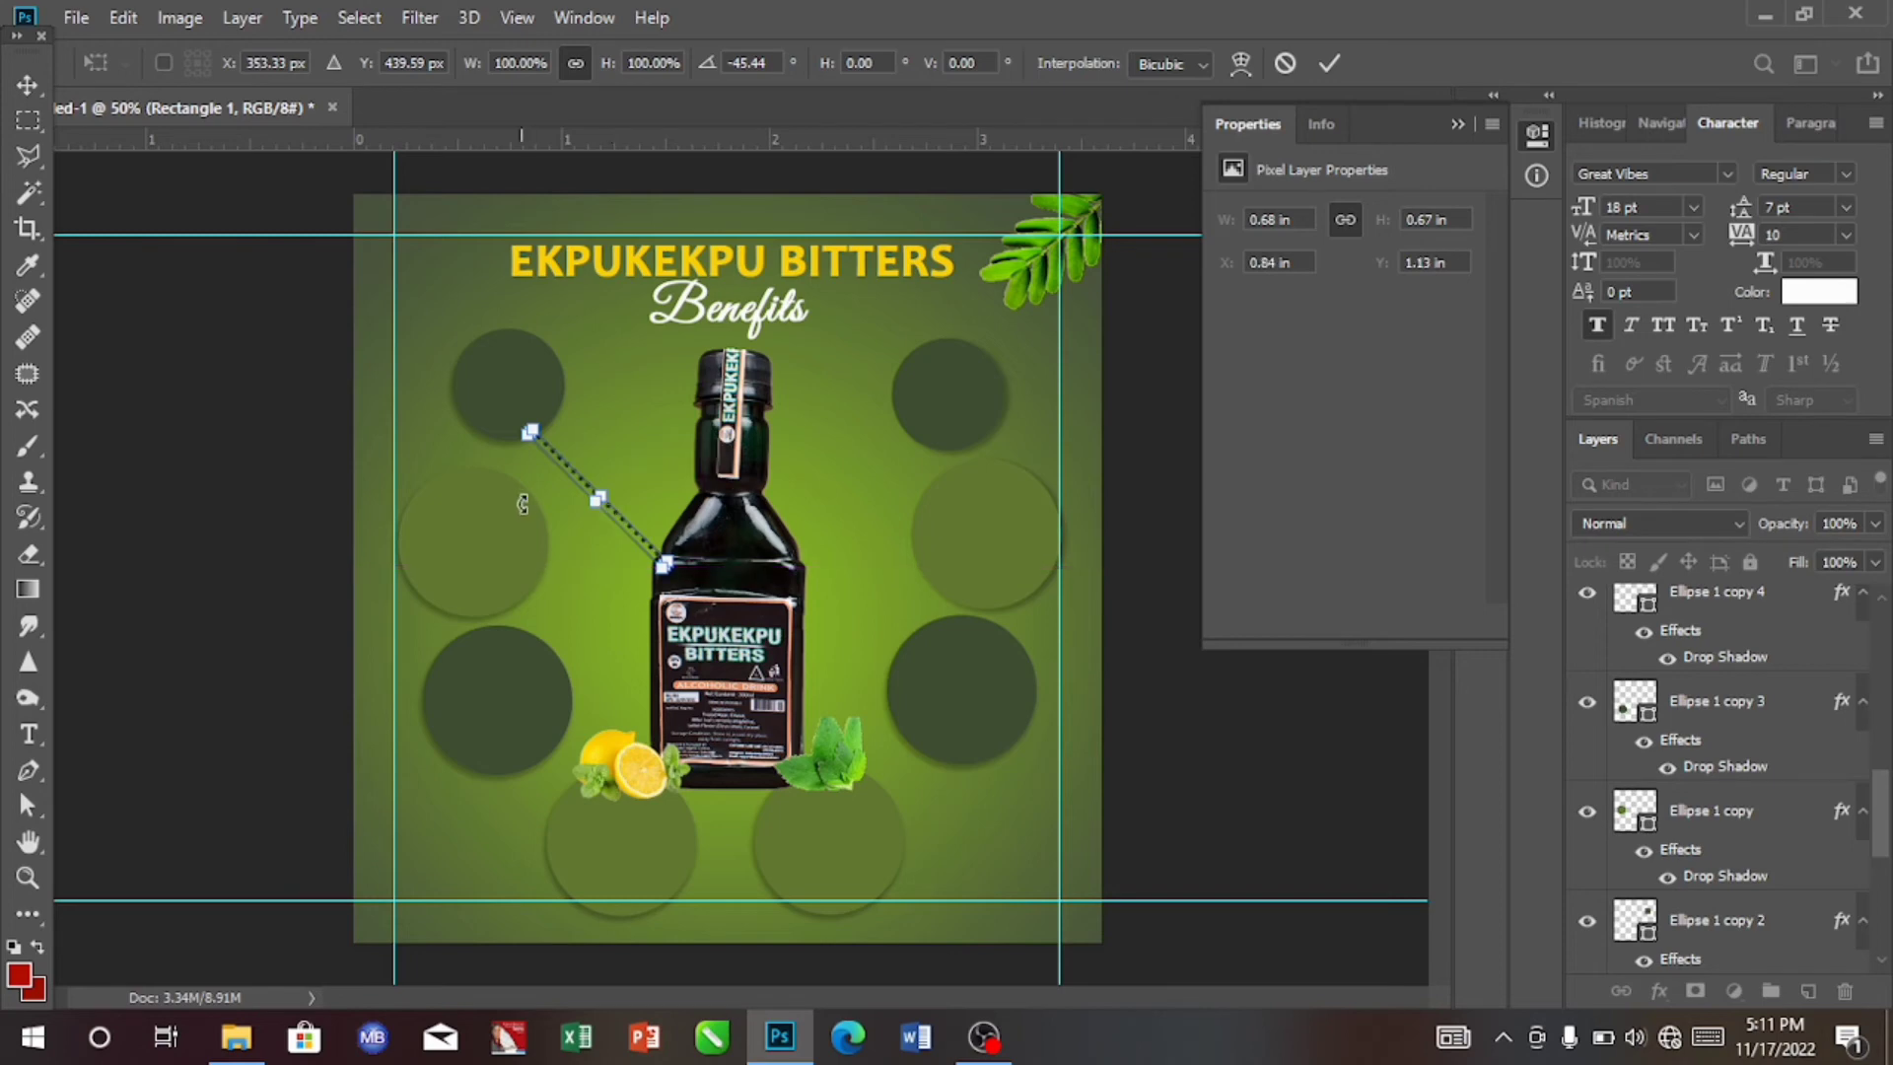
key("Up")
key("Up")
key("Up")
key("Up")
key("Right")
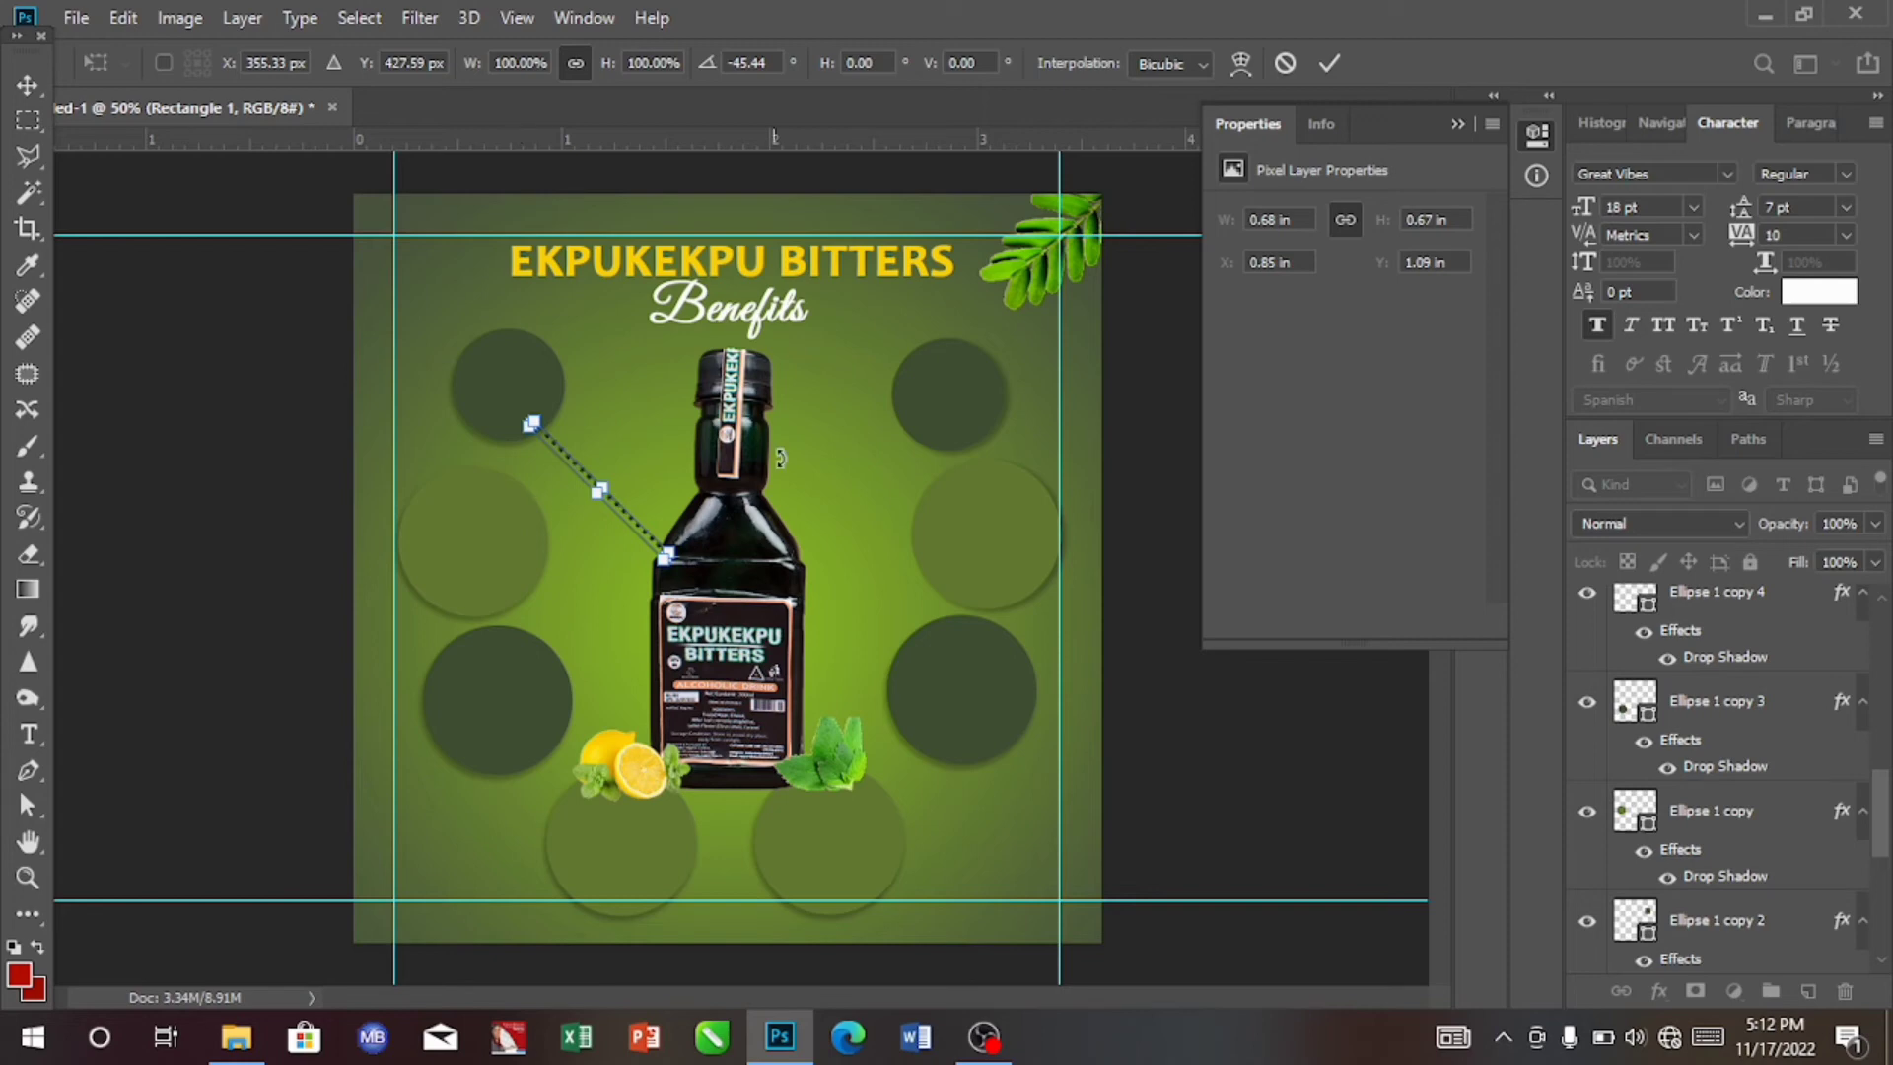
key("Return")
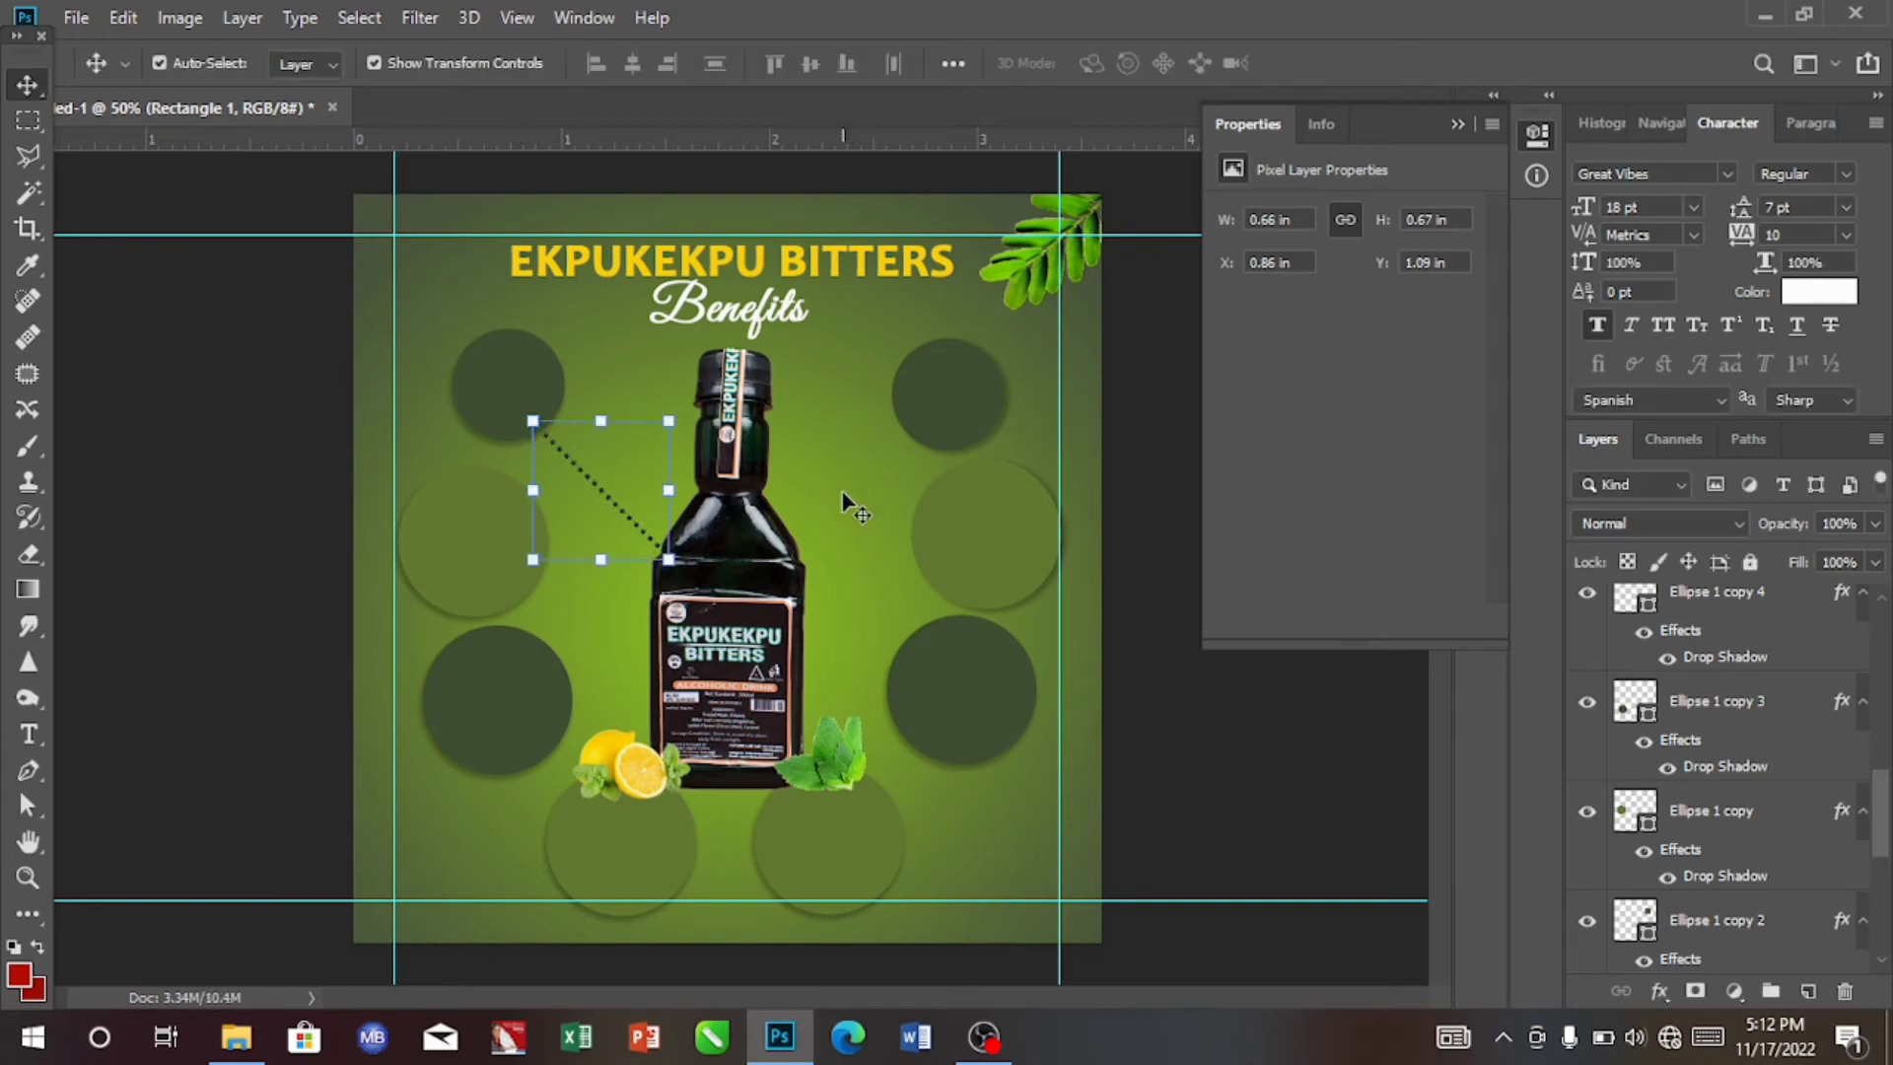
Duplicate the dotted line layer seven times.
left_click(850, 497)
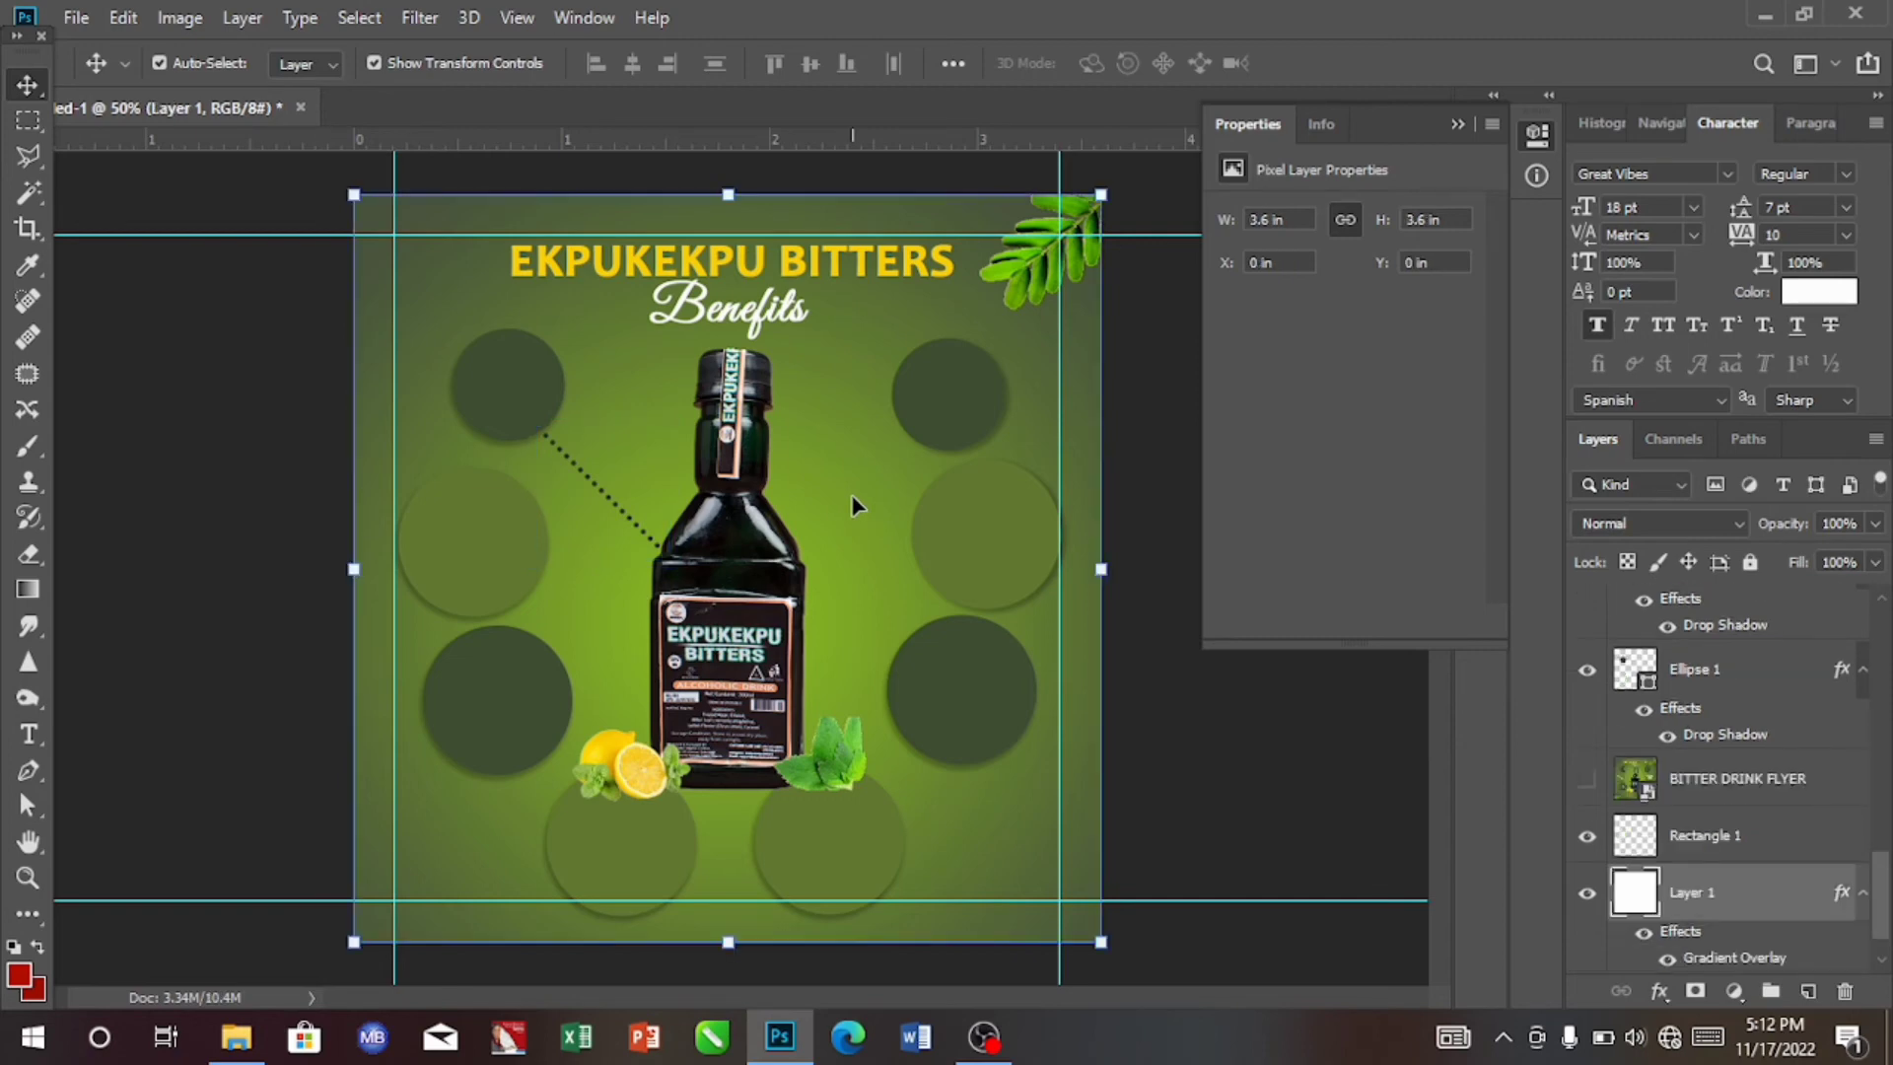
left_click(612, 500)
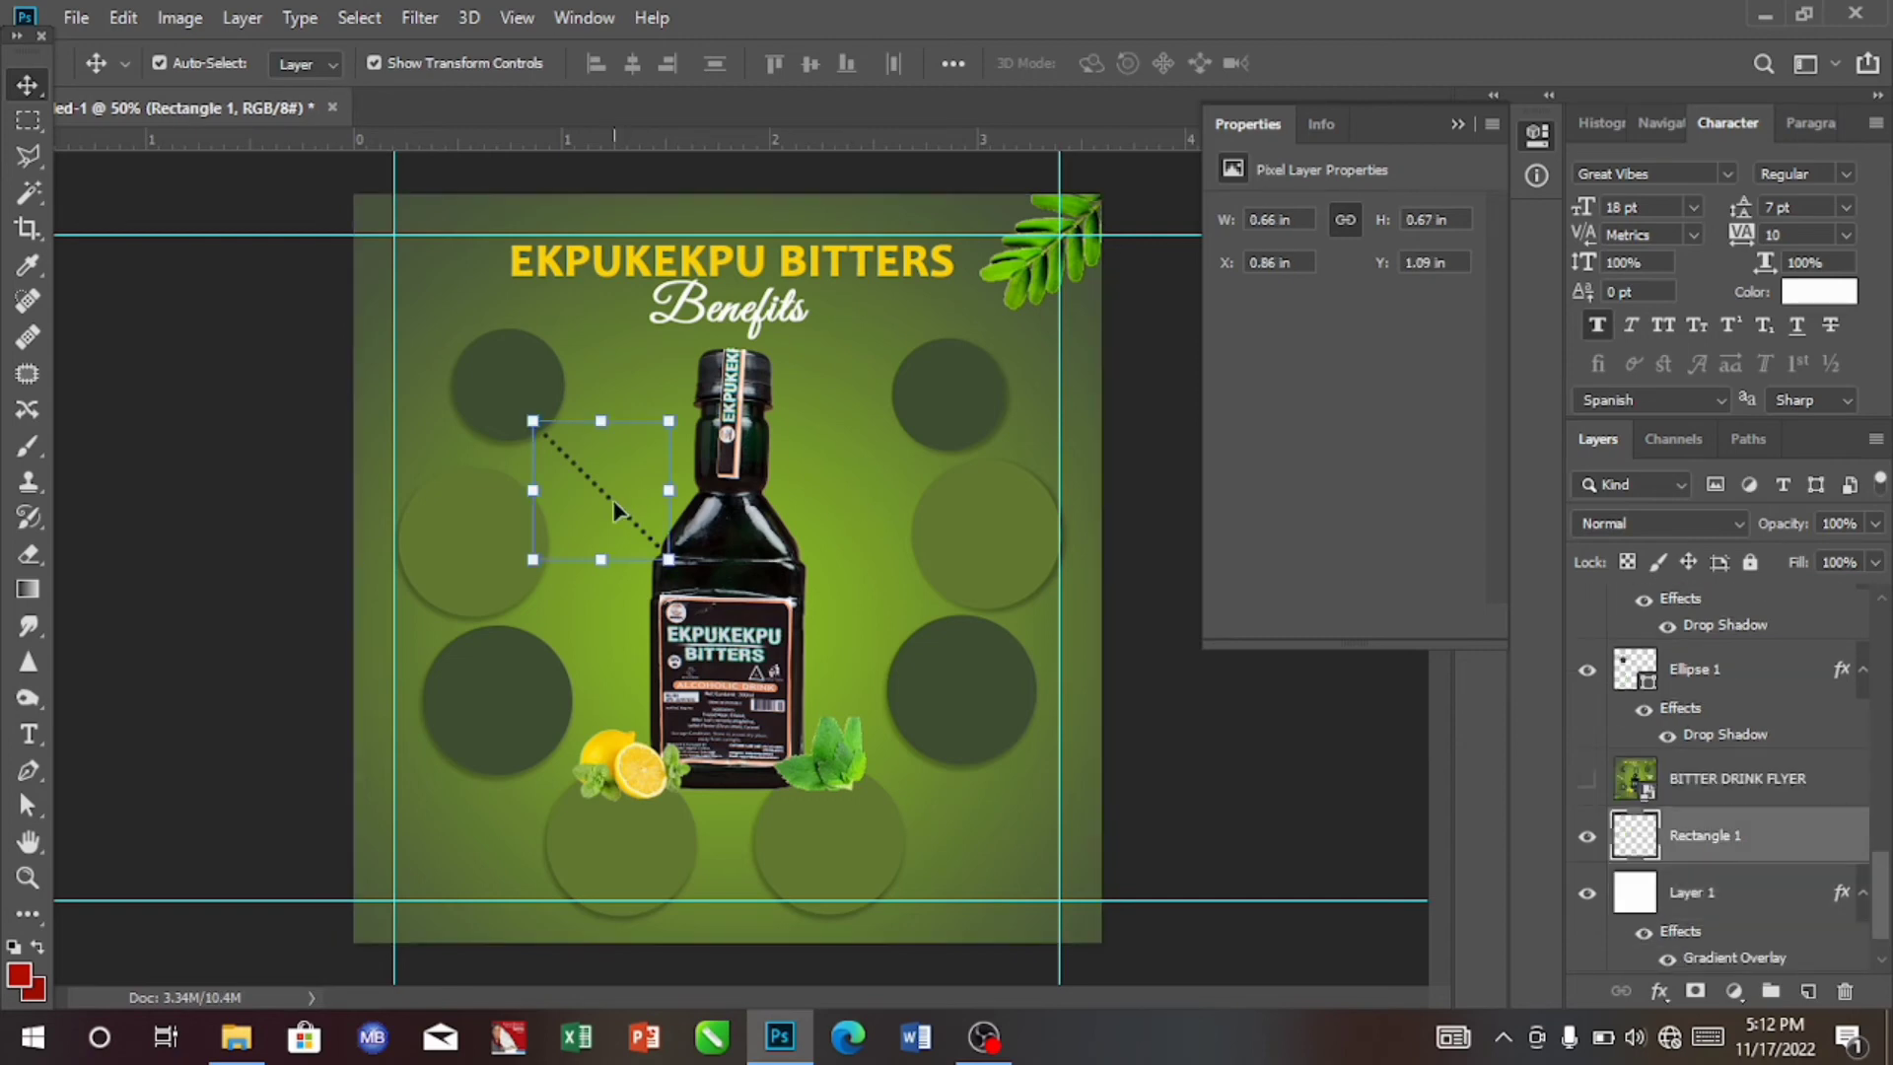
key("ctrl")
key("ctrl+j")
key("ctrl+j")
key("ctrl+j")
key("ctrl+j")
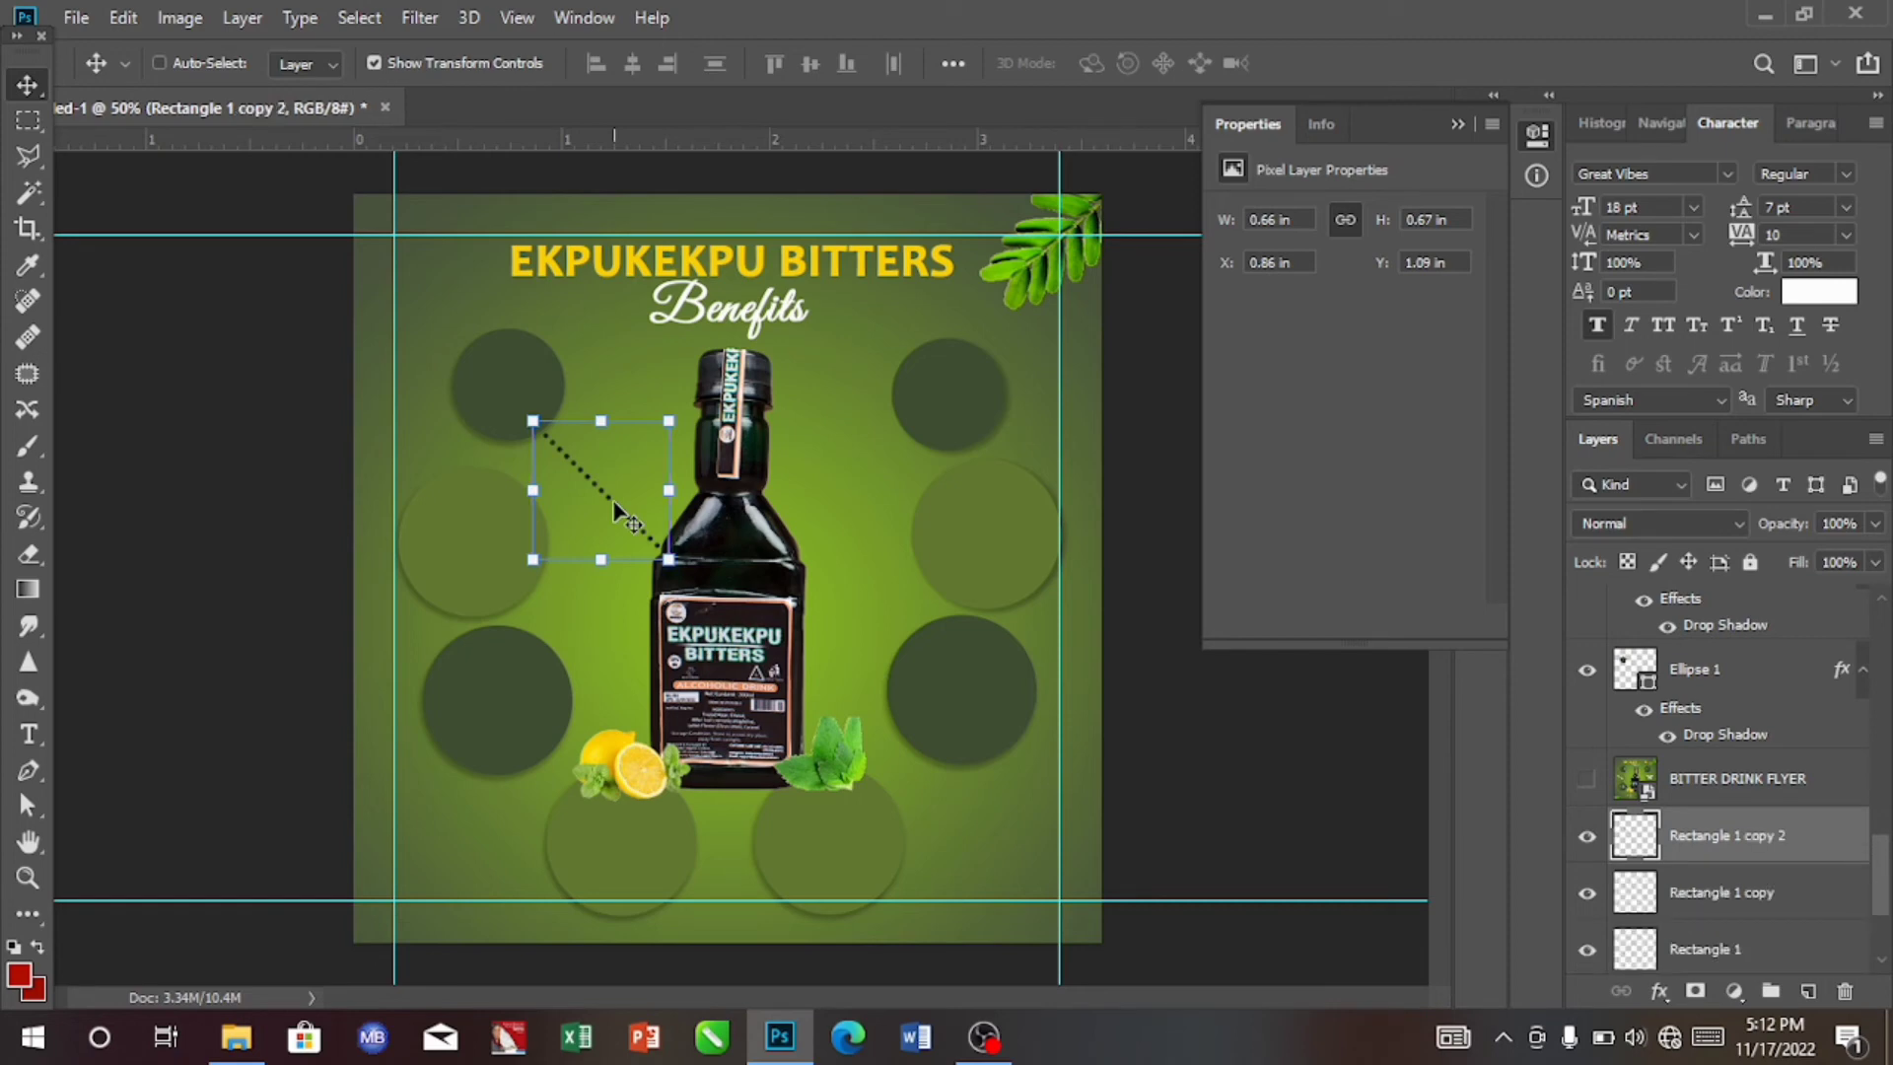
key("ctrl+j")
key("ctrl+j")
key("ctrl+j")
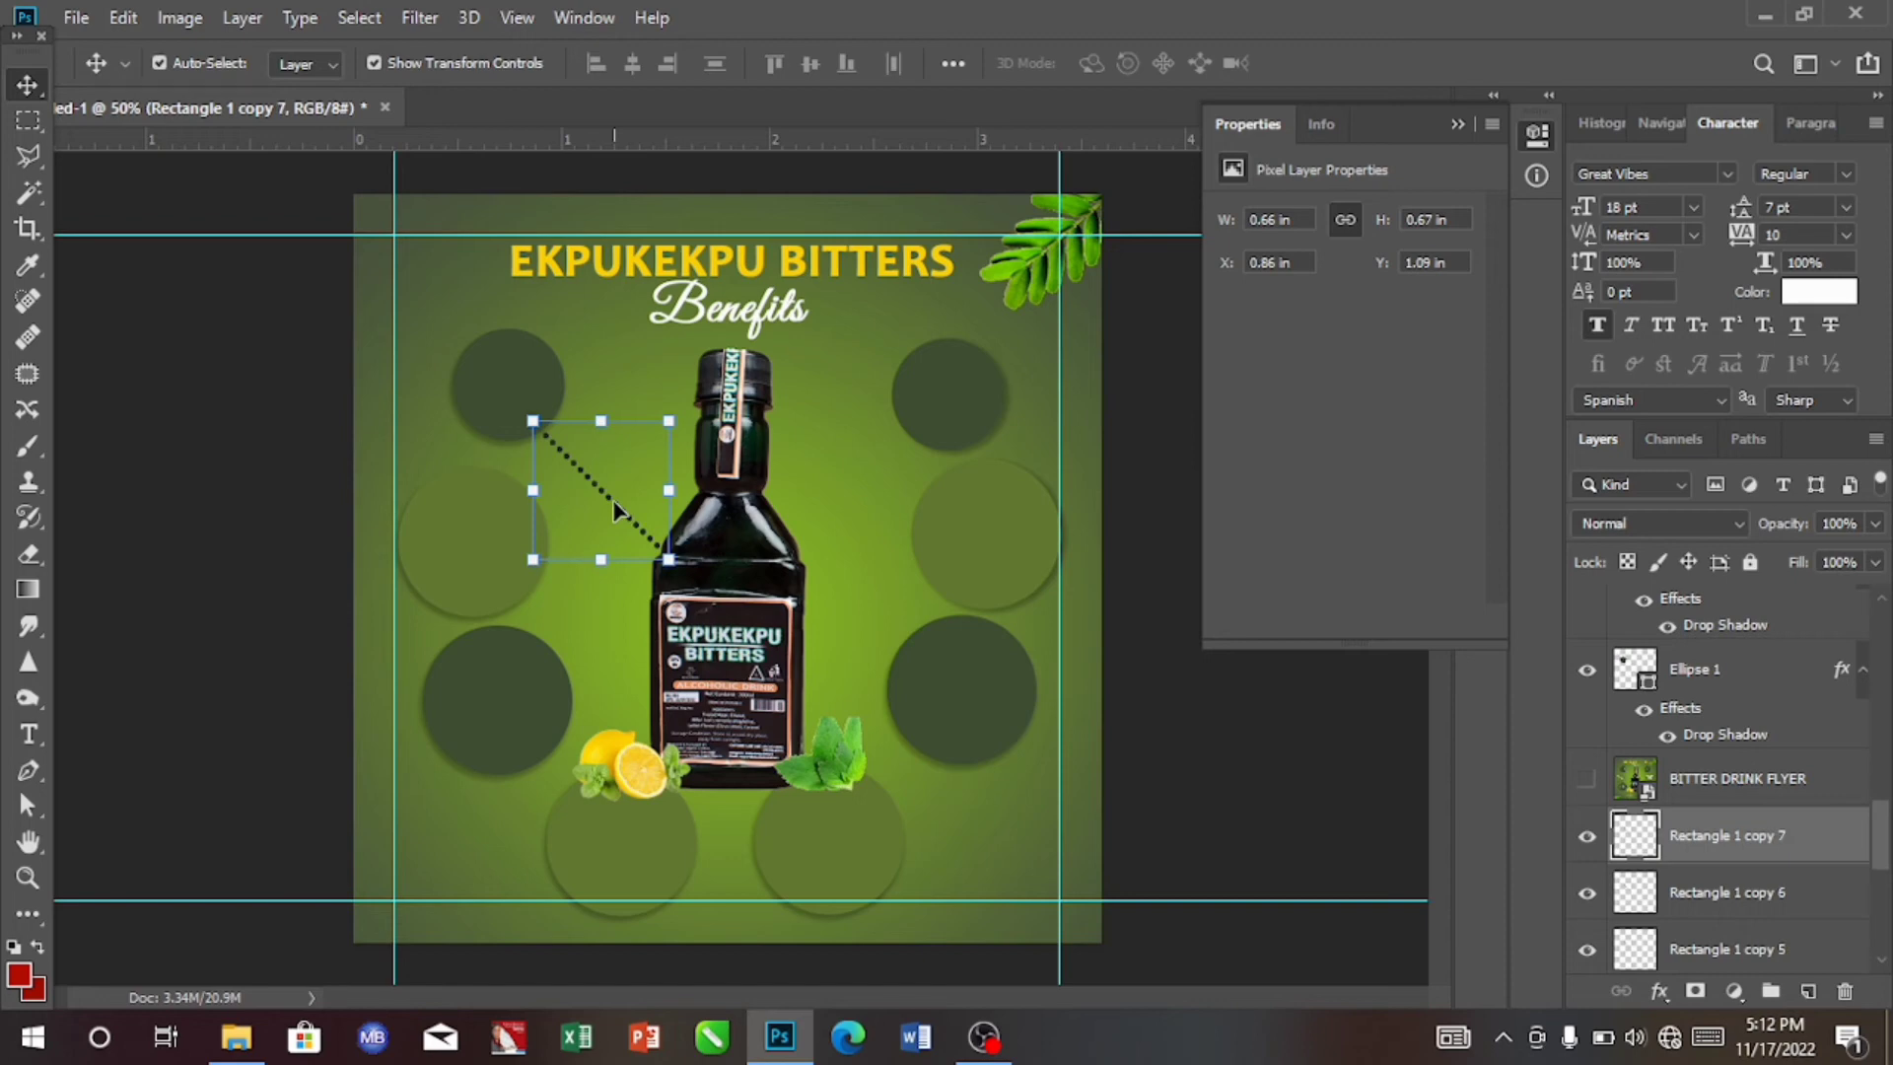
Move one dotted line copy beside the left-hand large green circle and rotate it about -22.4° so it connects to the bottle.
left_click_drag(612, 499, 580, 607)
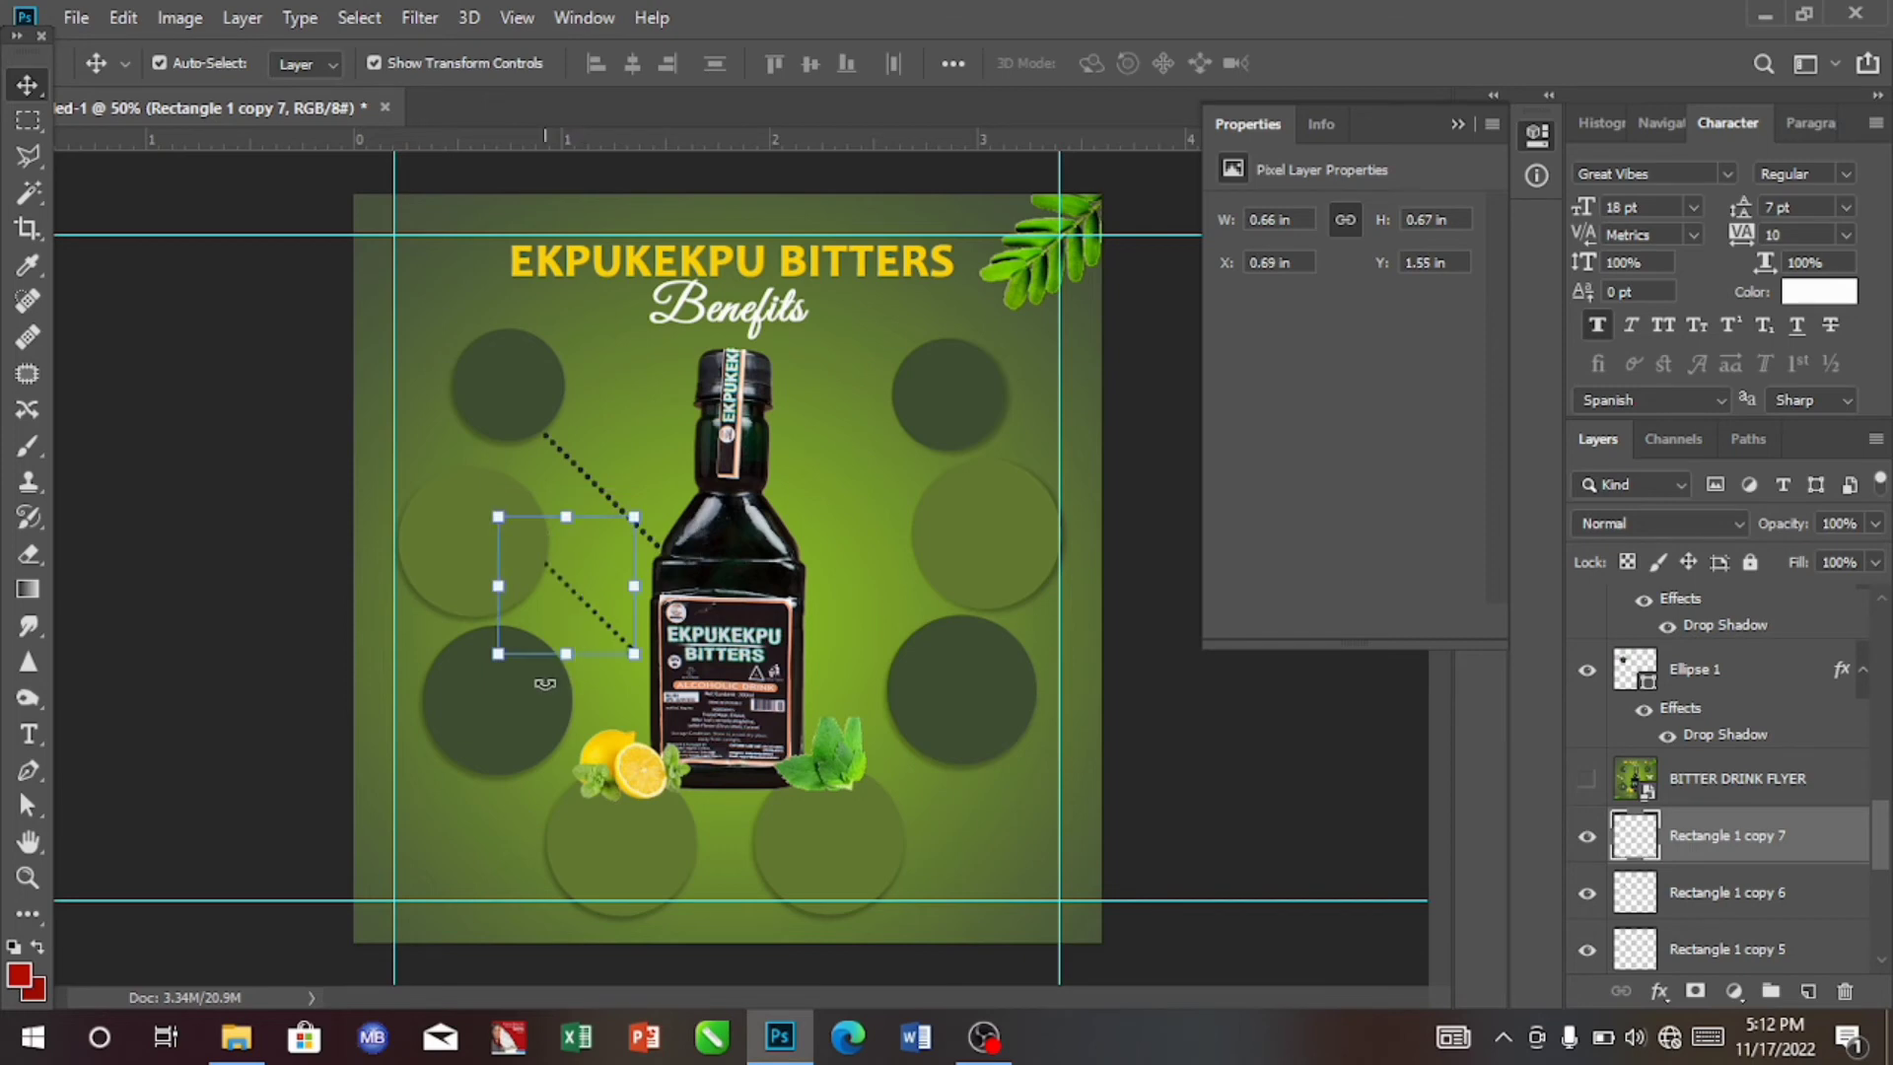
key("ctrl+t")
left_click_drag(560, 690, 614, 678)
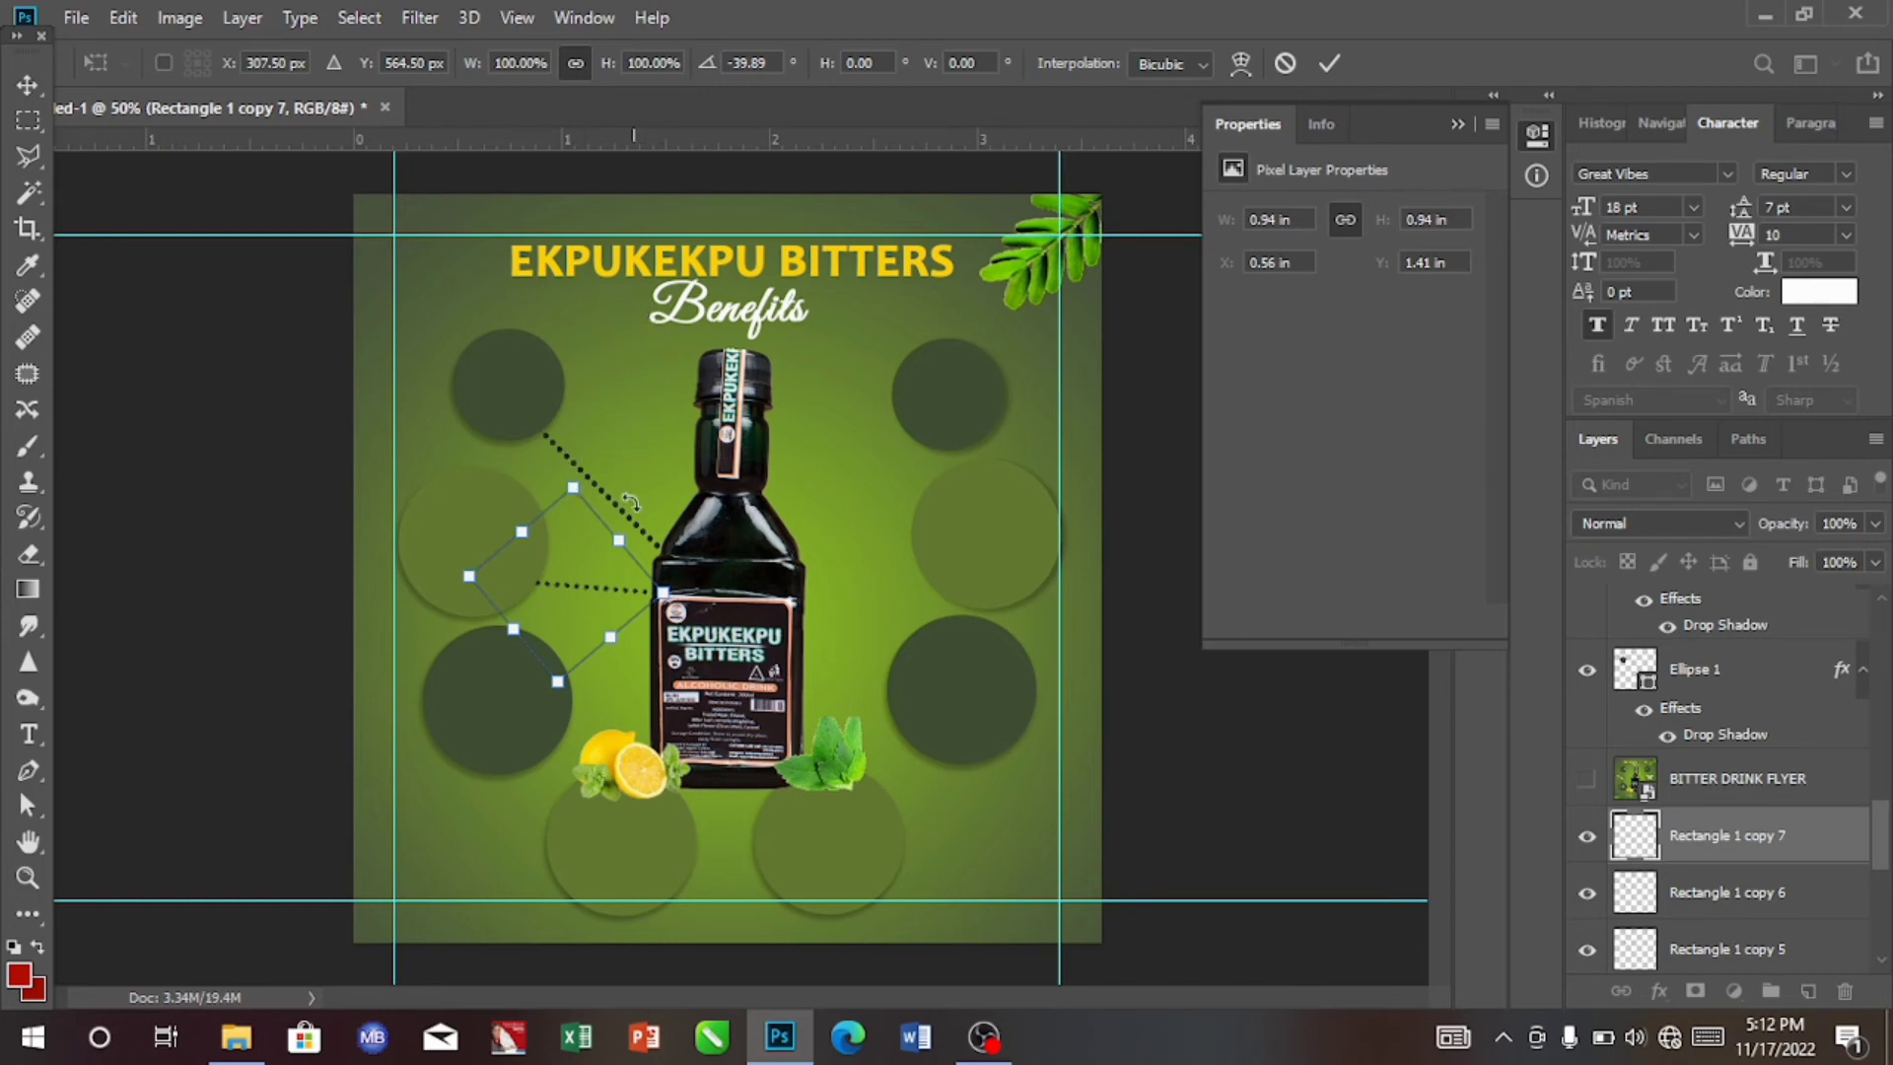
left_click_drag(628, 521, 632, 549)
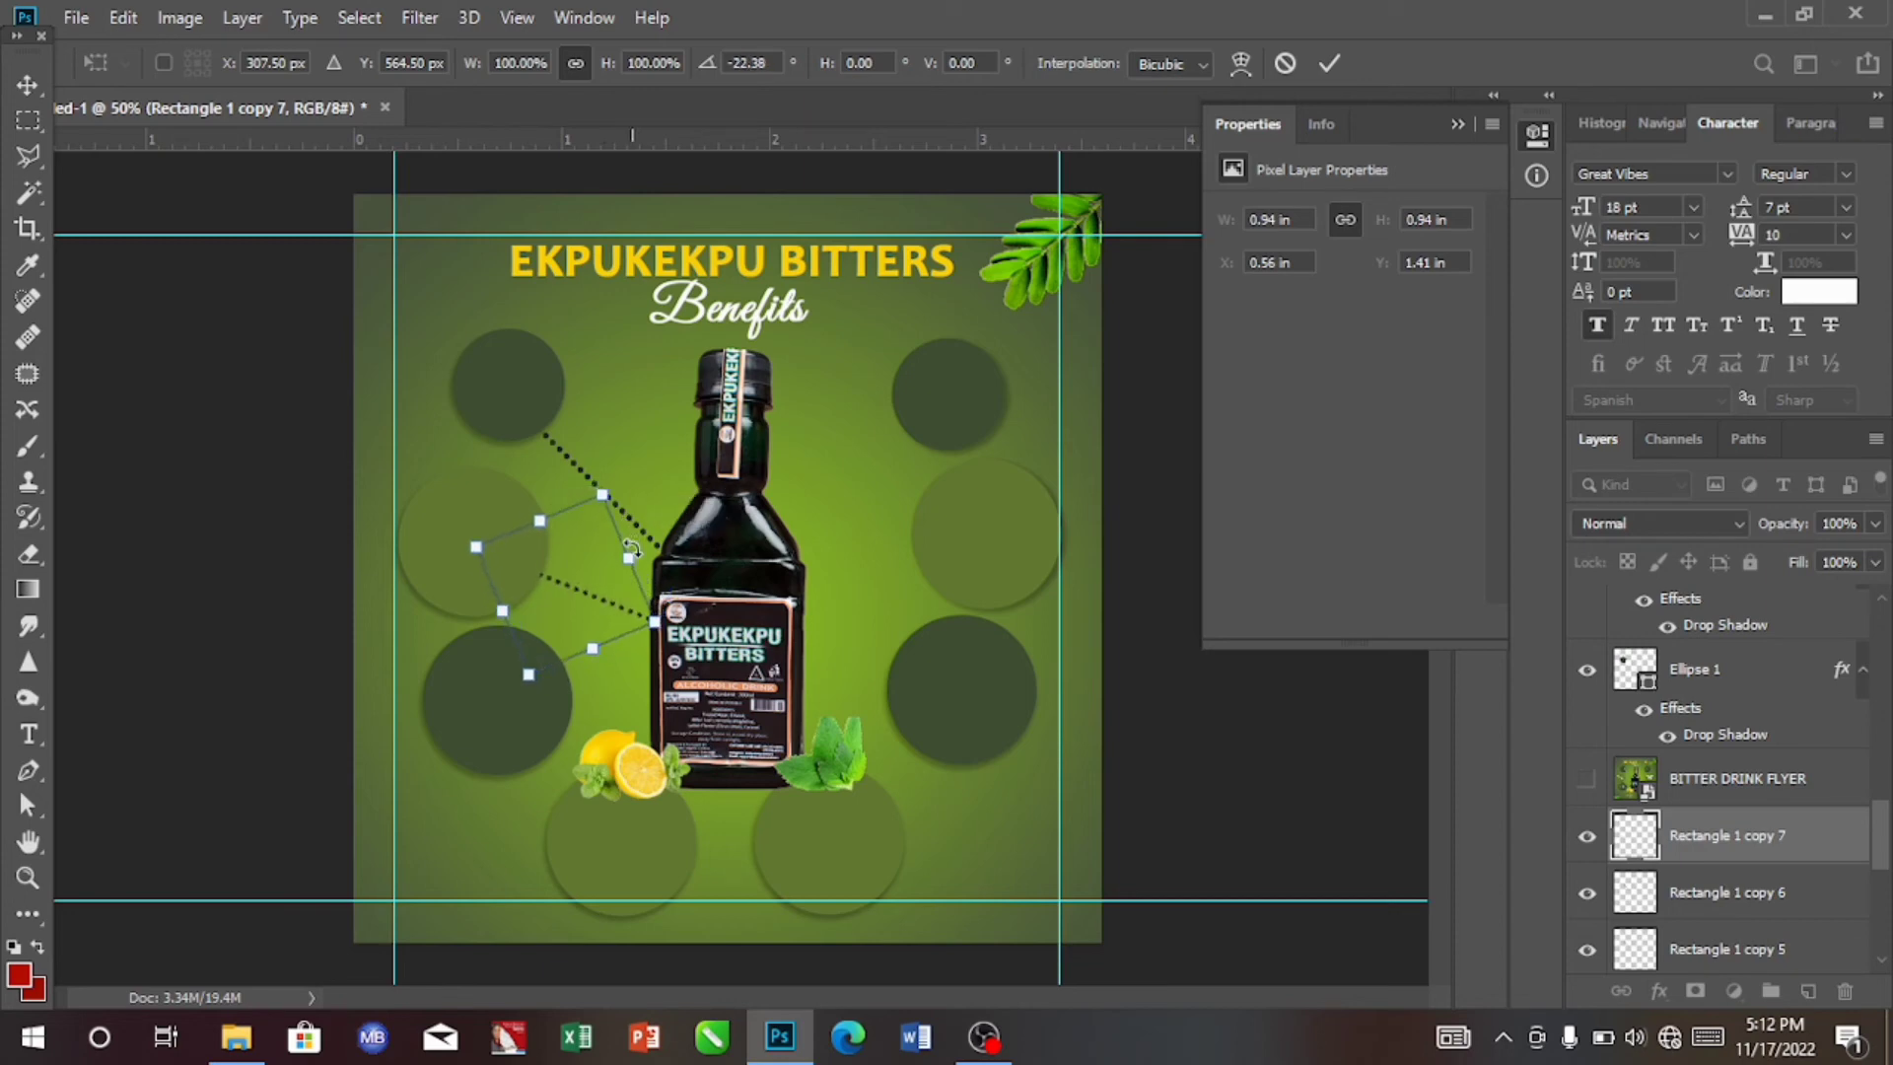
key("Return")
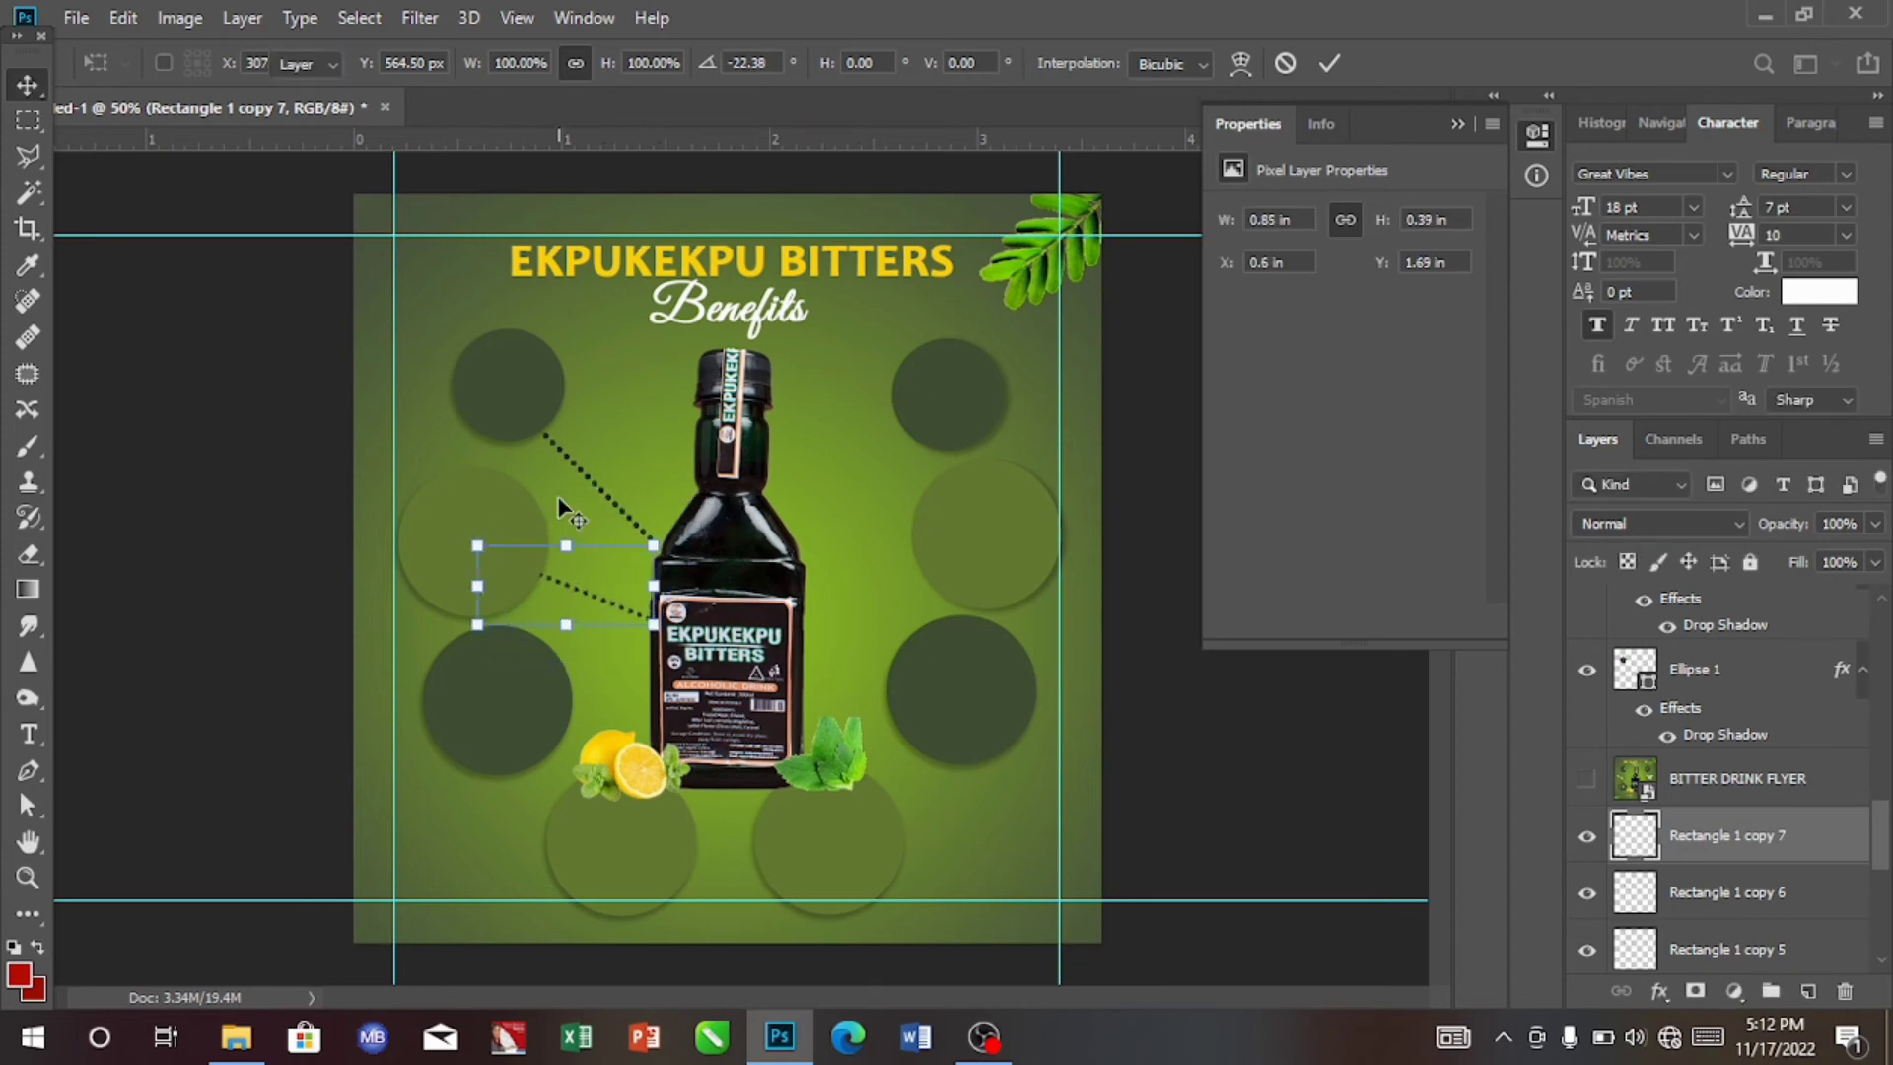
Move two more dotted line copies across the bottle, one onto the small upper-right circle and one beside the right-hand large green circle.
left_click(592, 483)
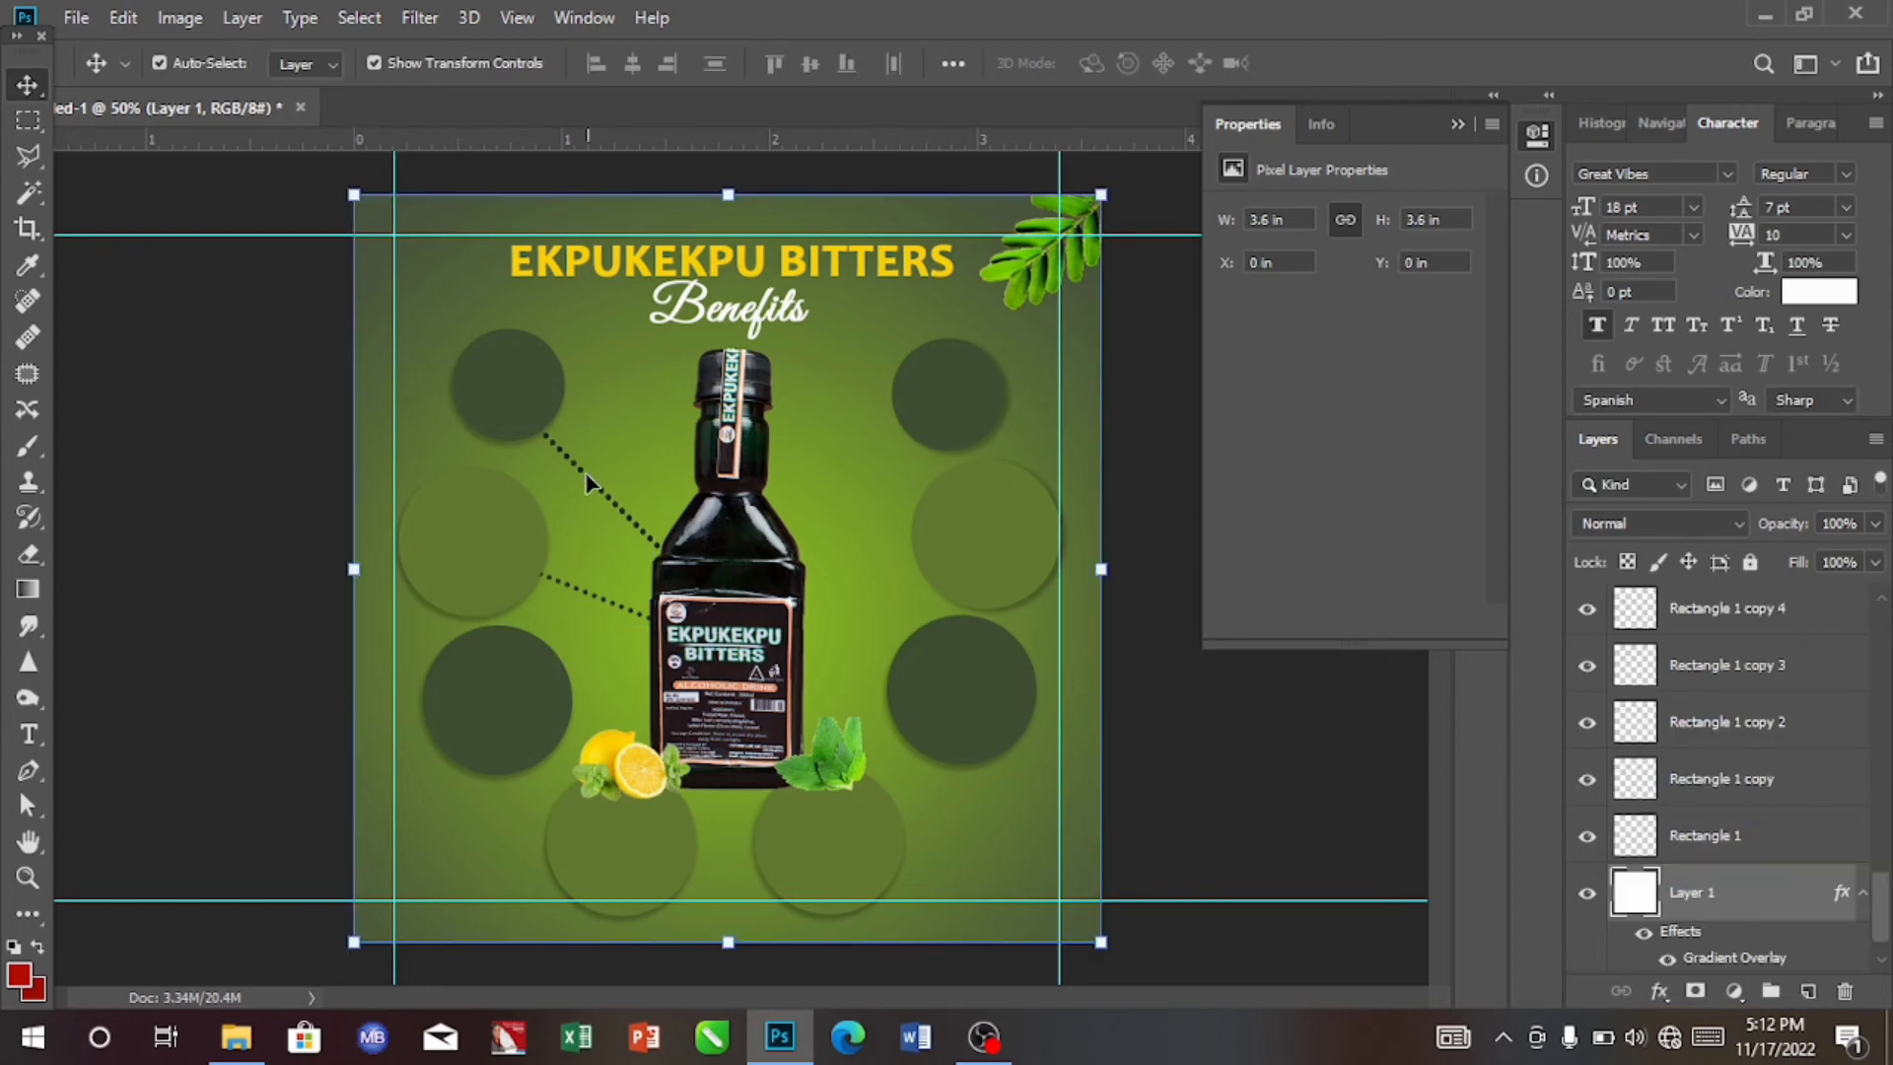
left_click(590, 485)
left_click_drag(588, 507, 933, 380)
left_click(625, 519)
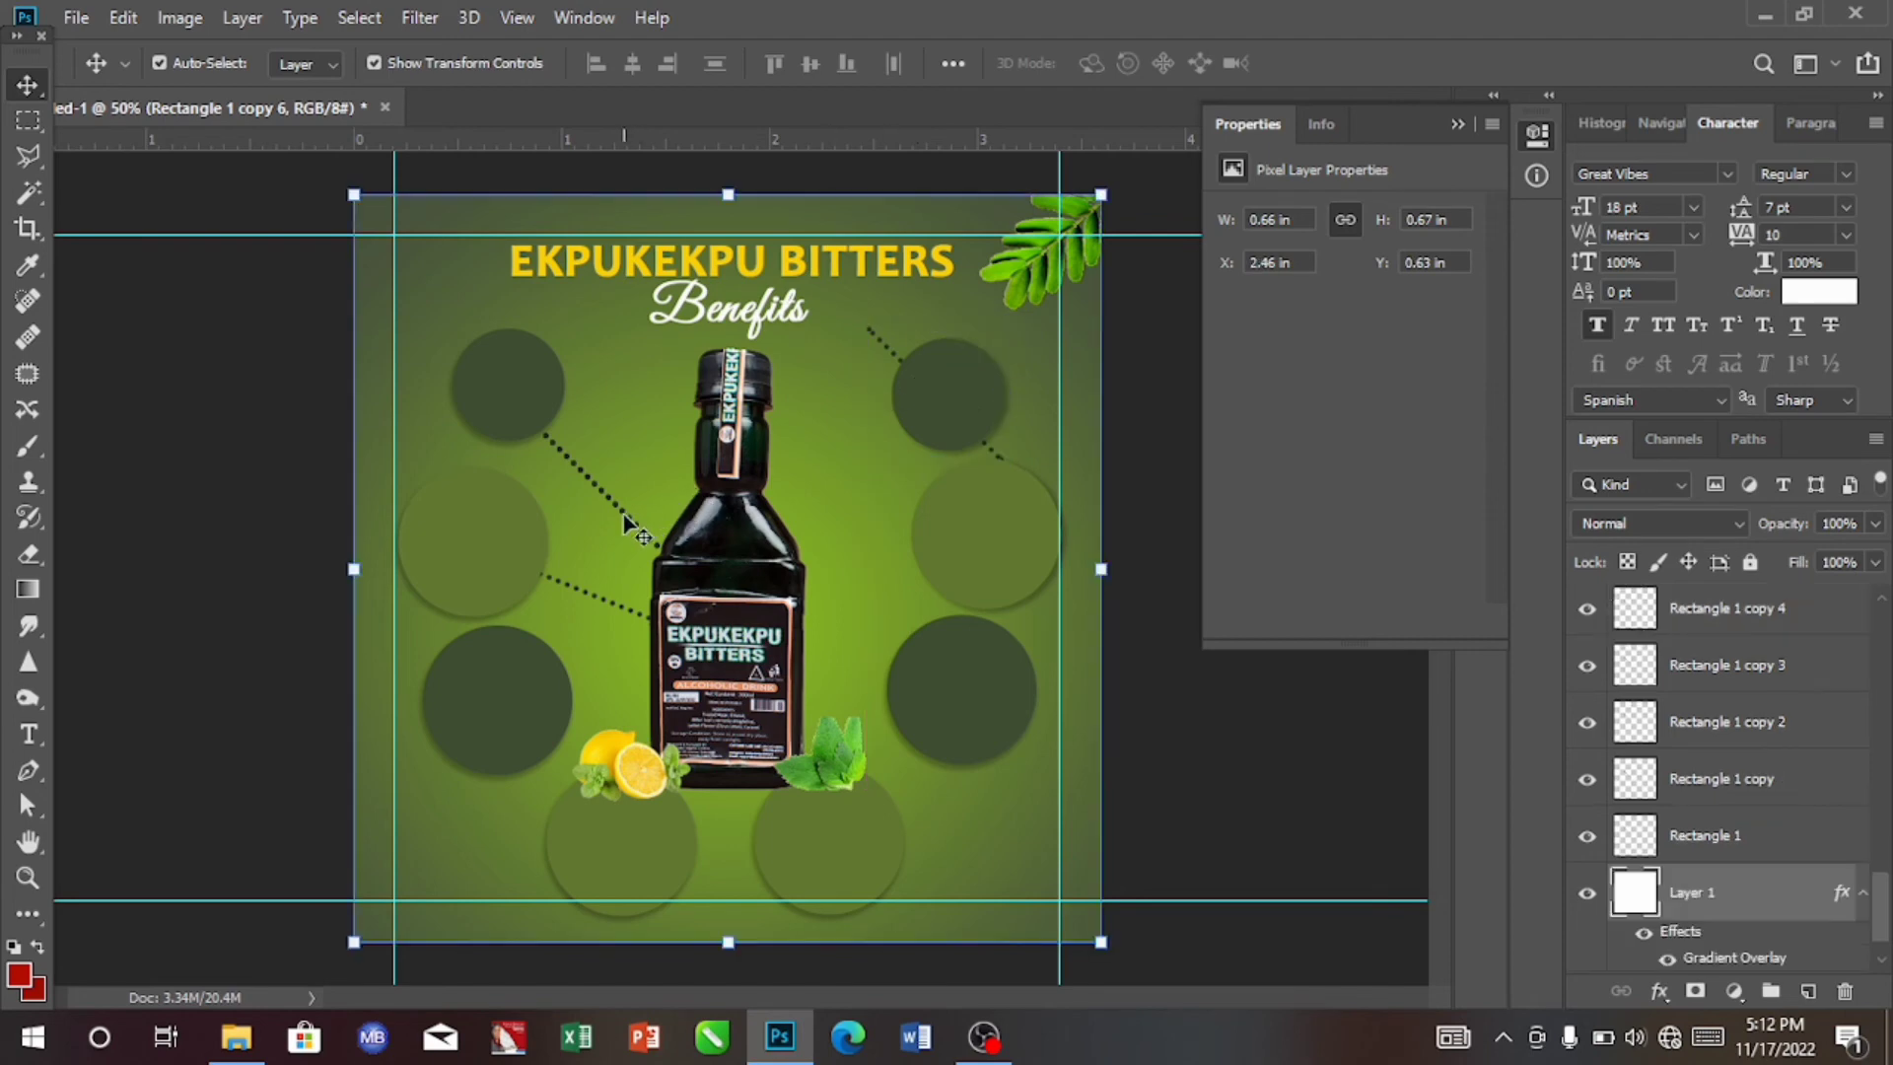
left_click(623, 515)
left_click_drag(623, 515, 915, 542)
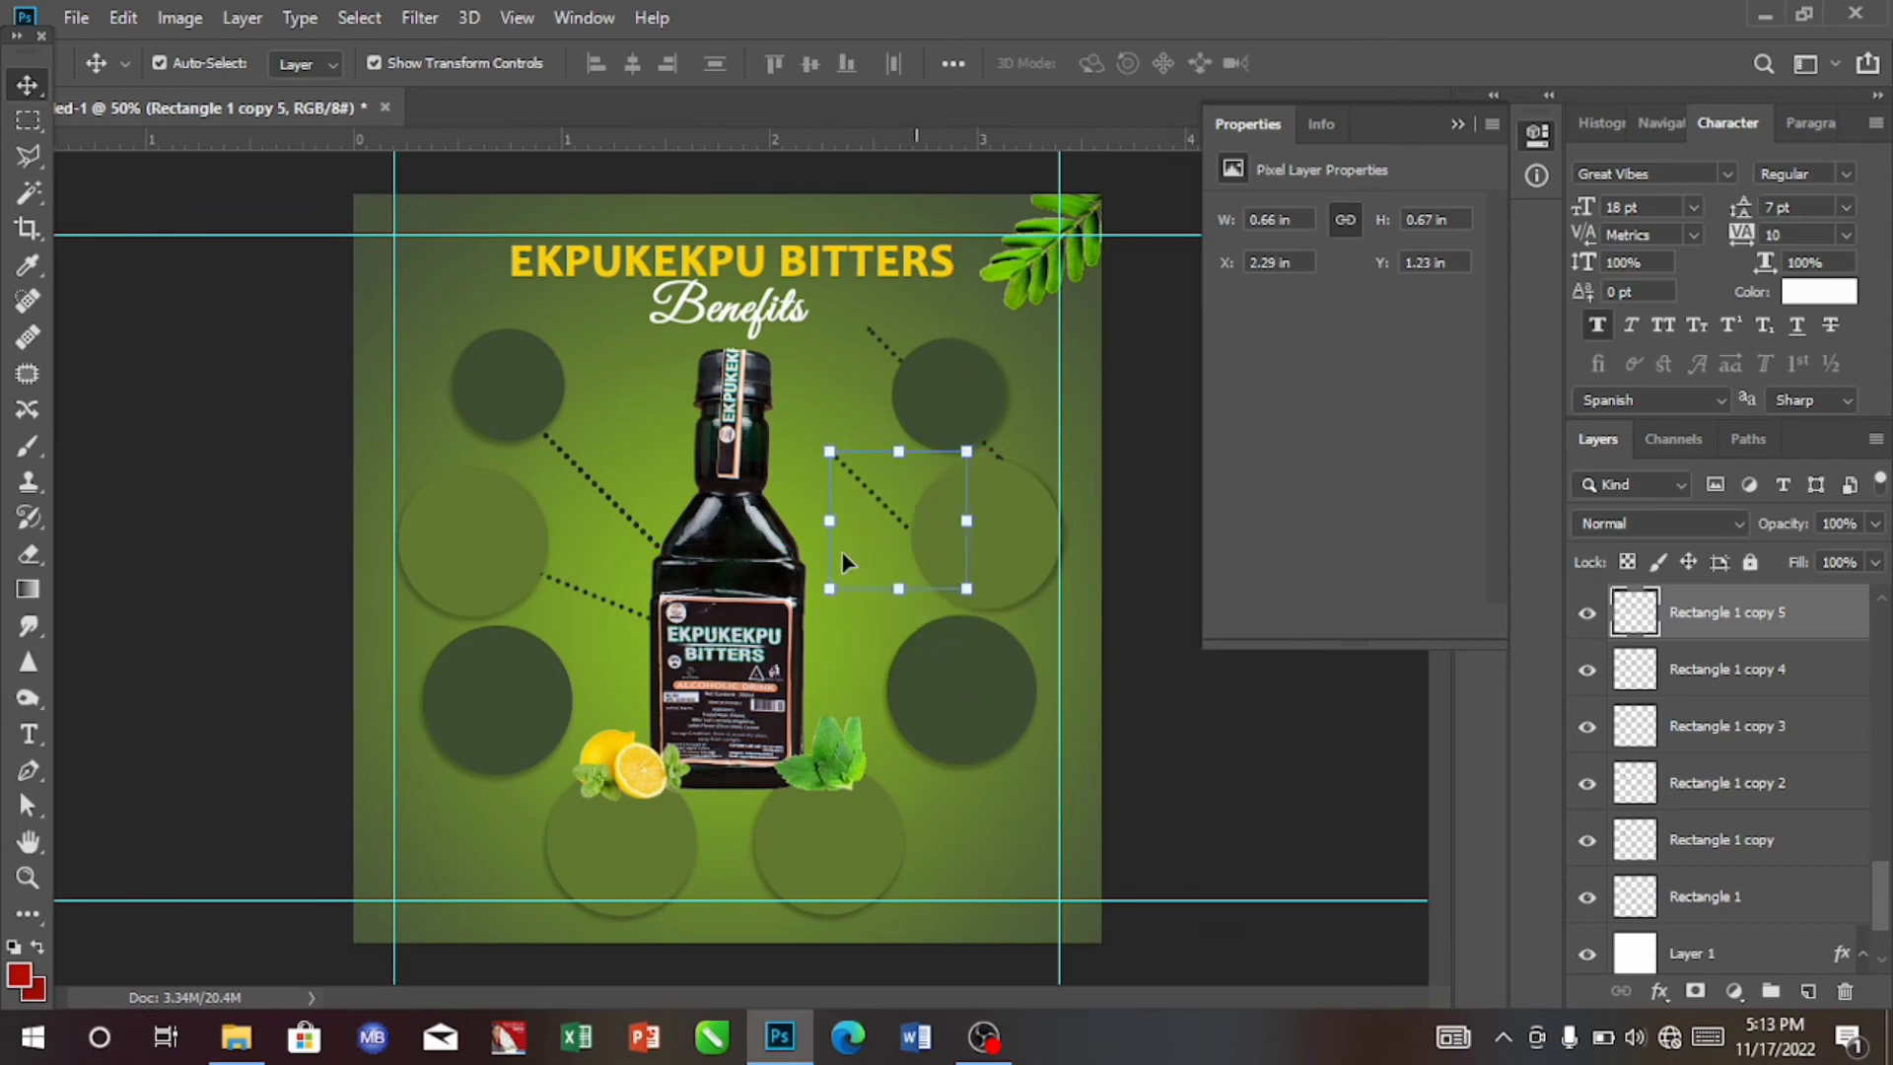
Move another dotted line copy to the lower-left dark circle and rotate it about -46.5° so it runs nearly horizontally to the bottle.
left_click(627, 516)
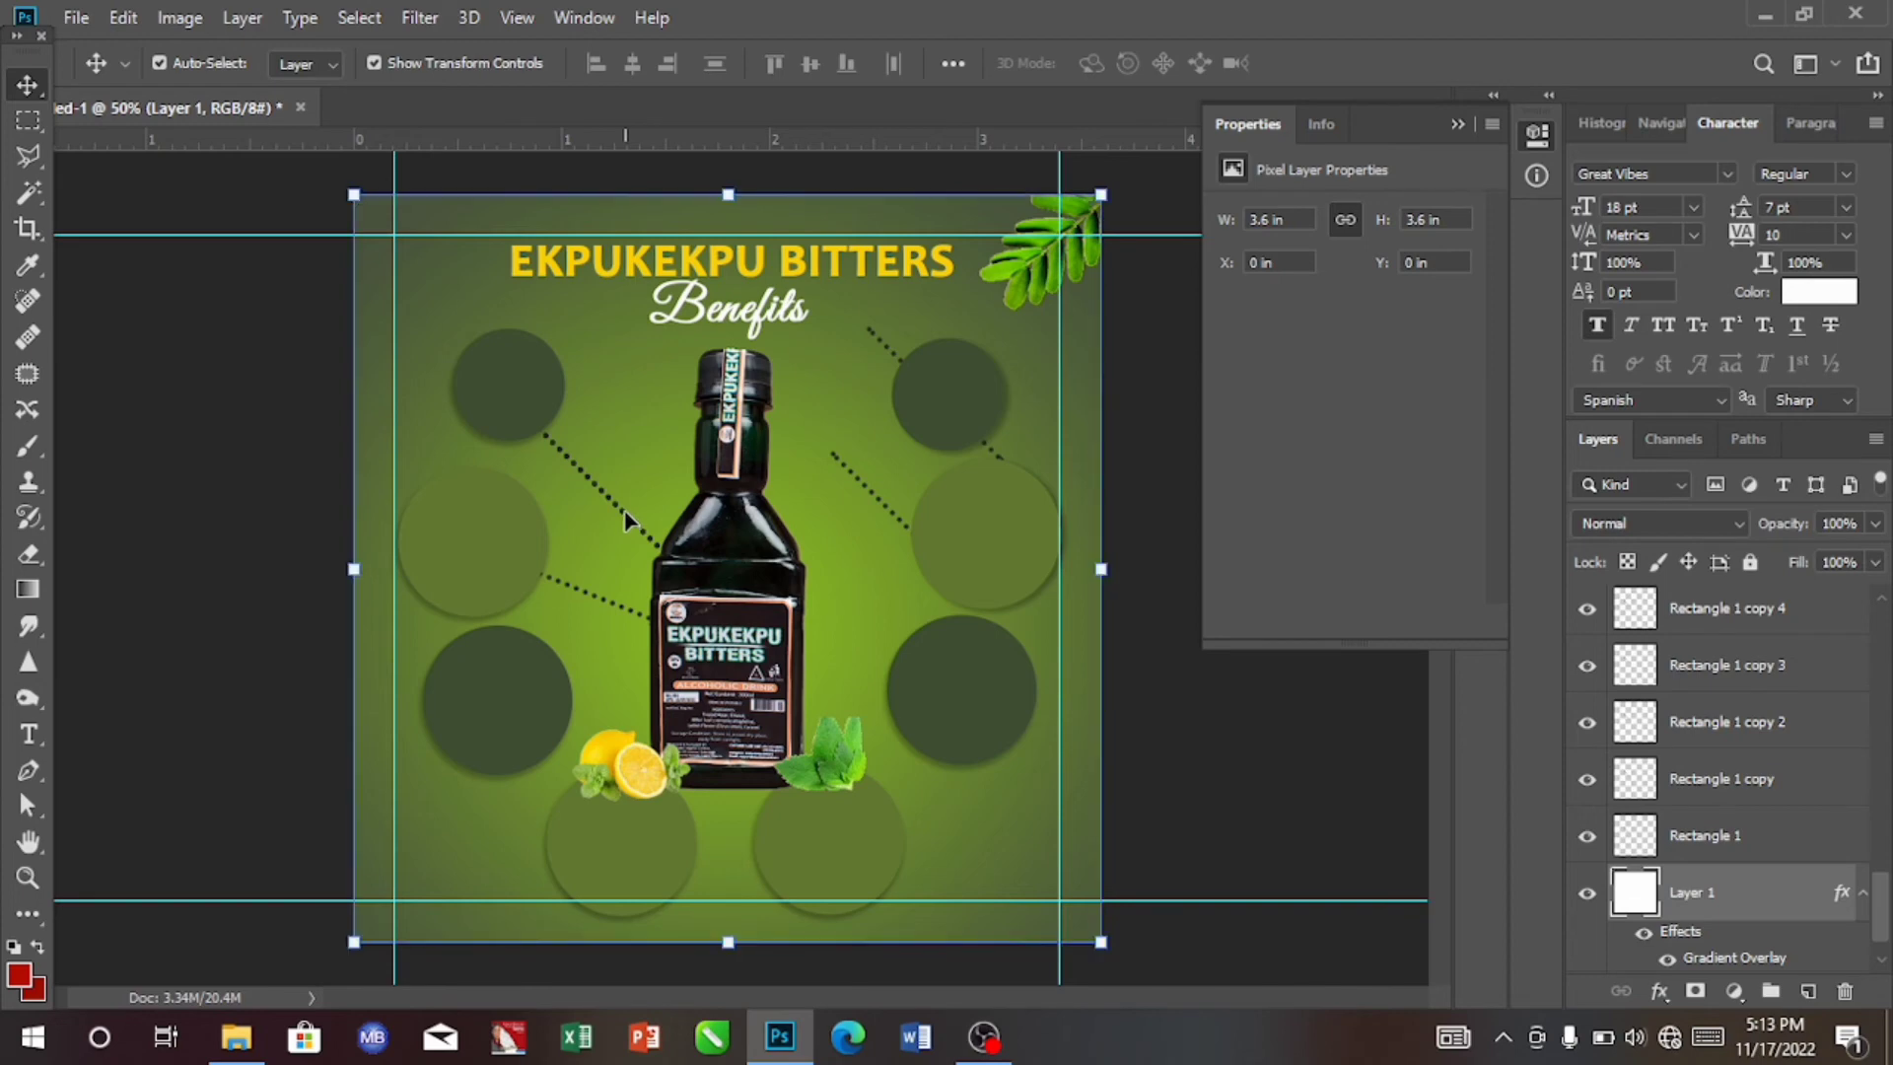
left_click(628, 517)
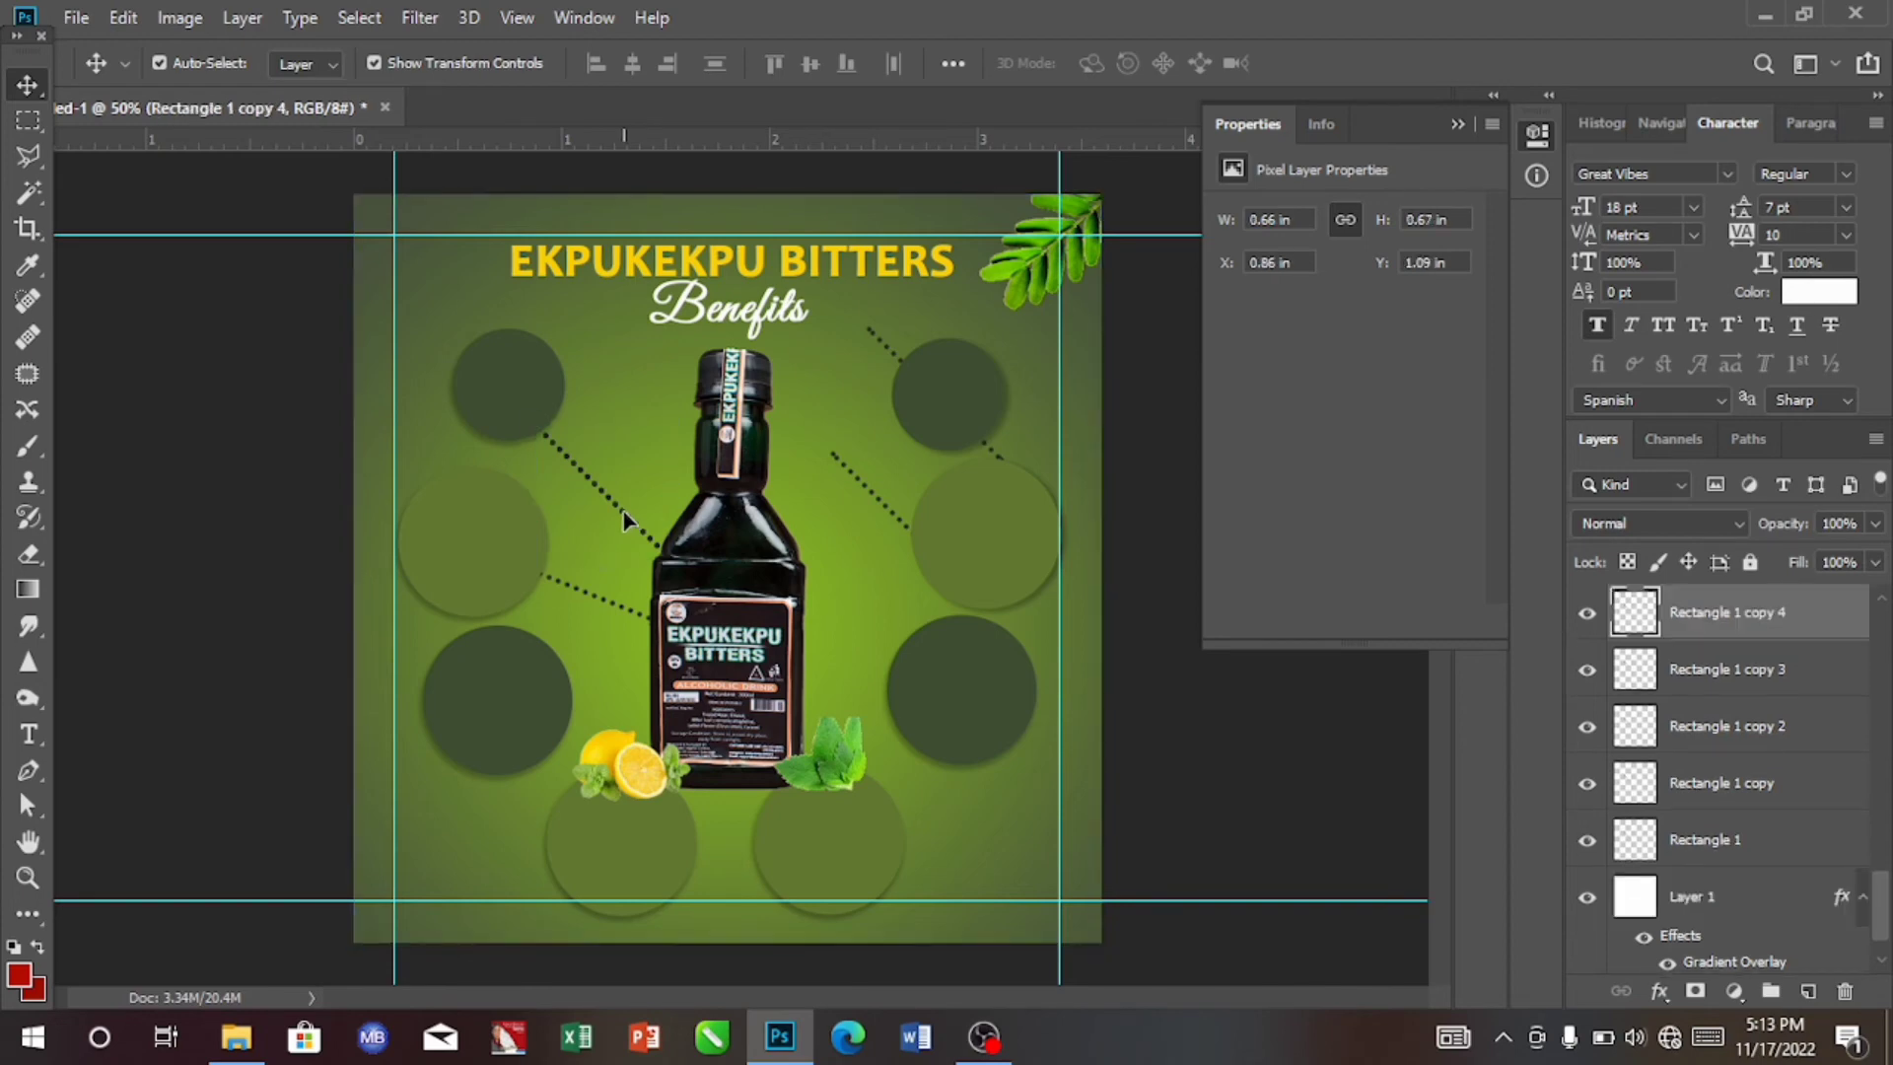
left_click_drag(594, 628, 608, 701)
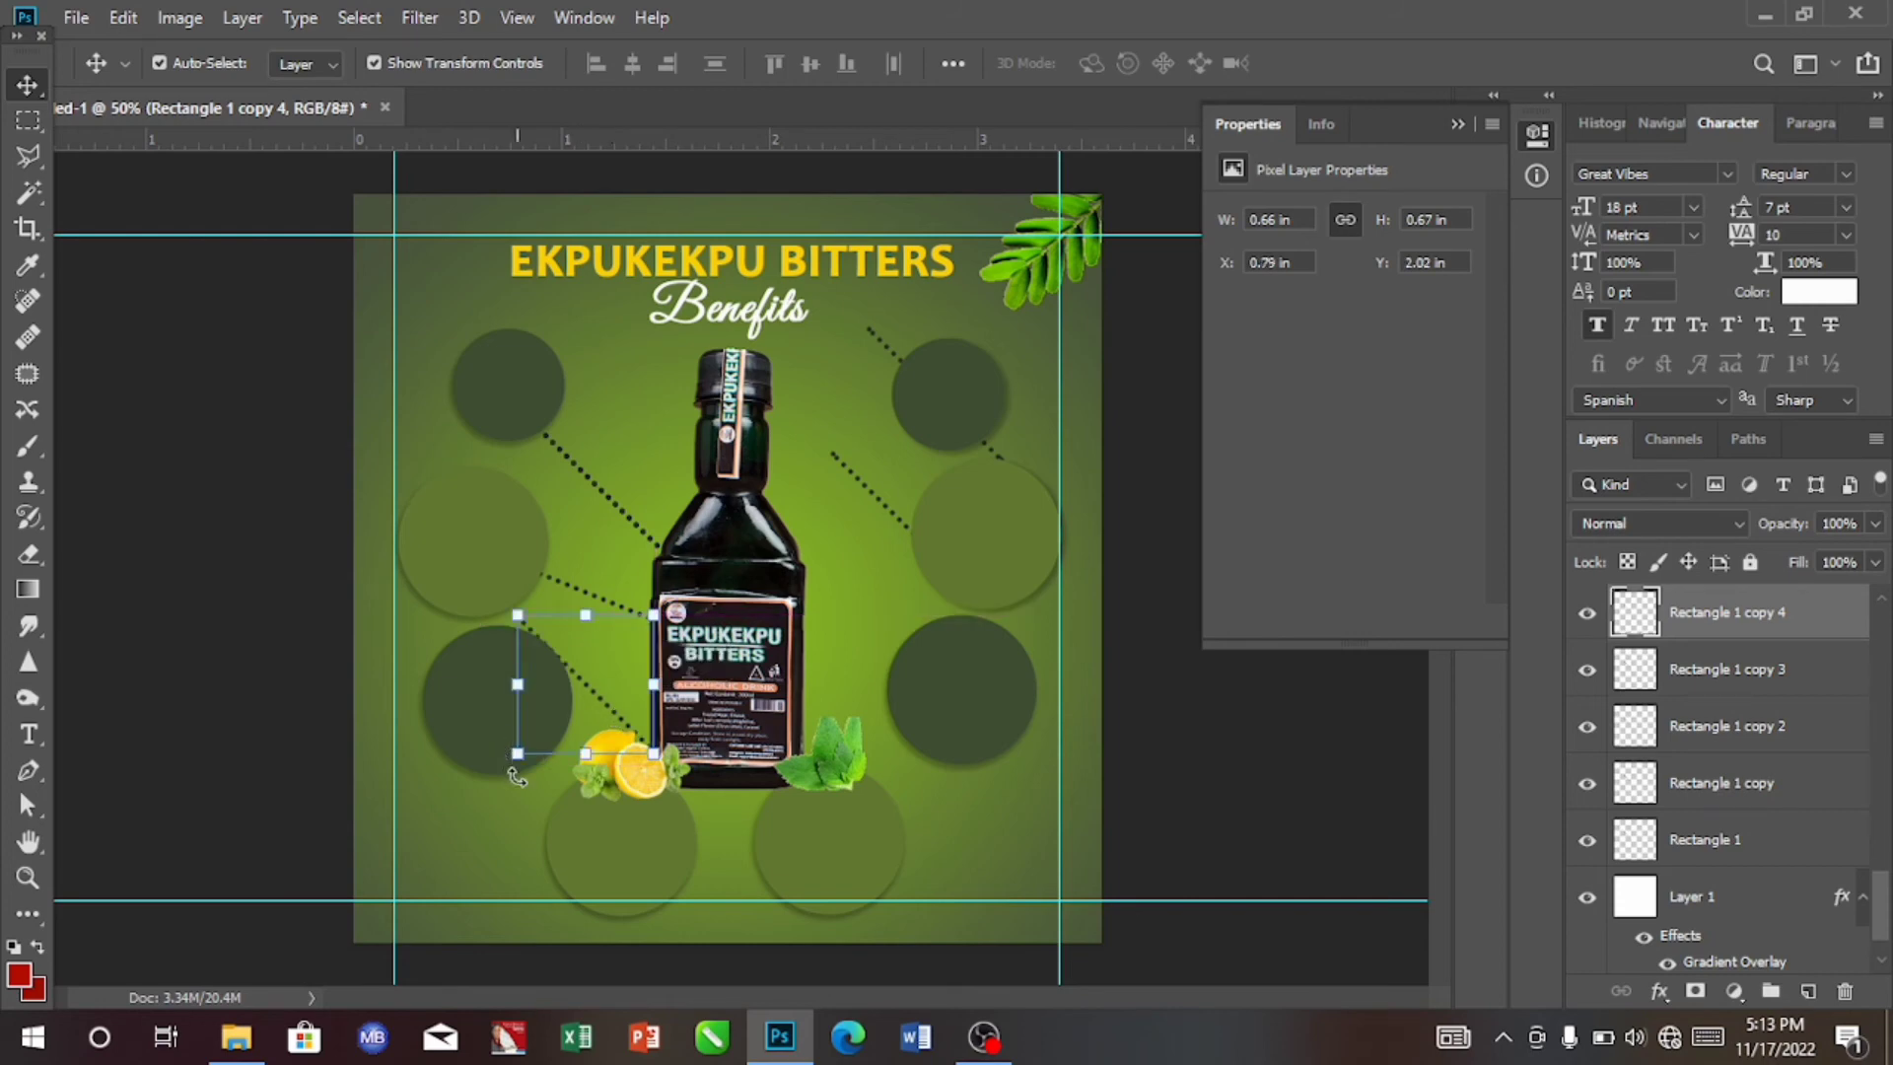
left_click_drag(521, 782, 603, 773)
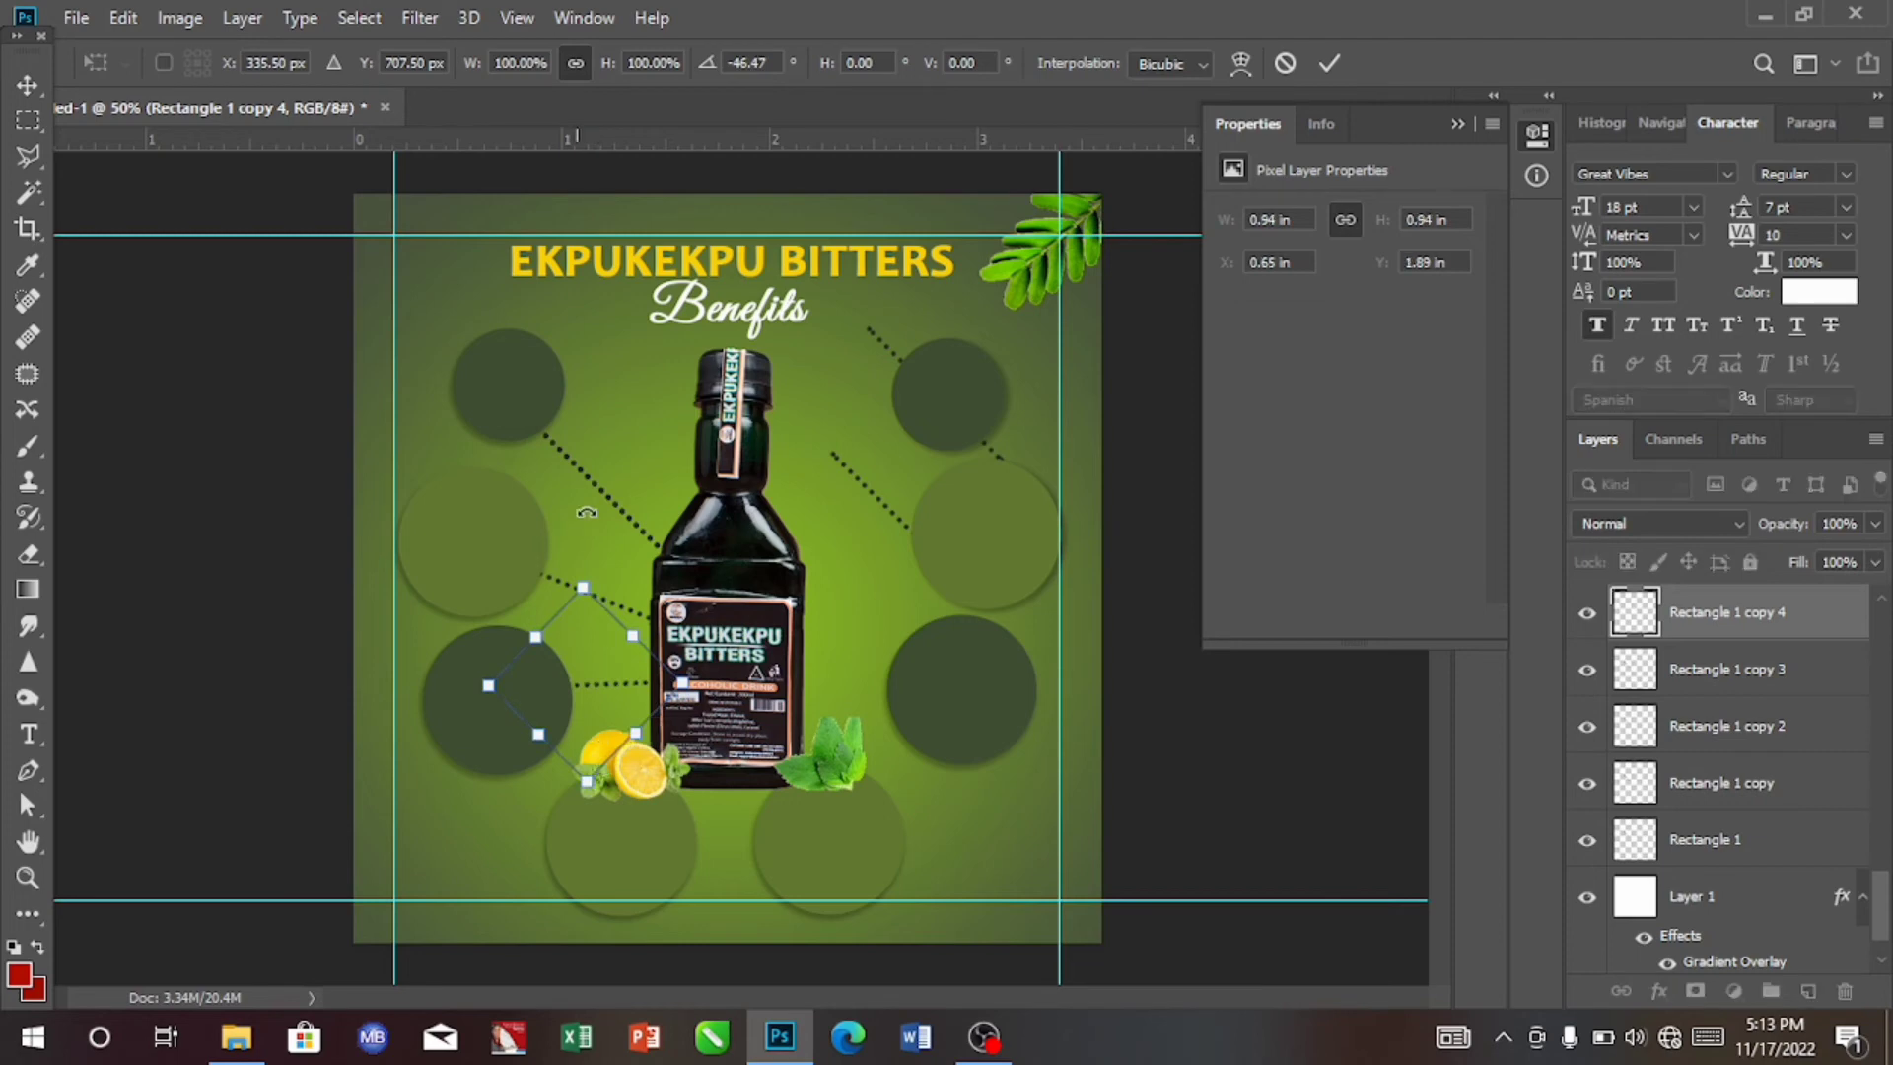
key("Escape")
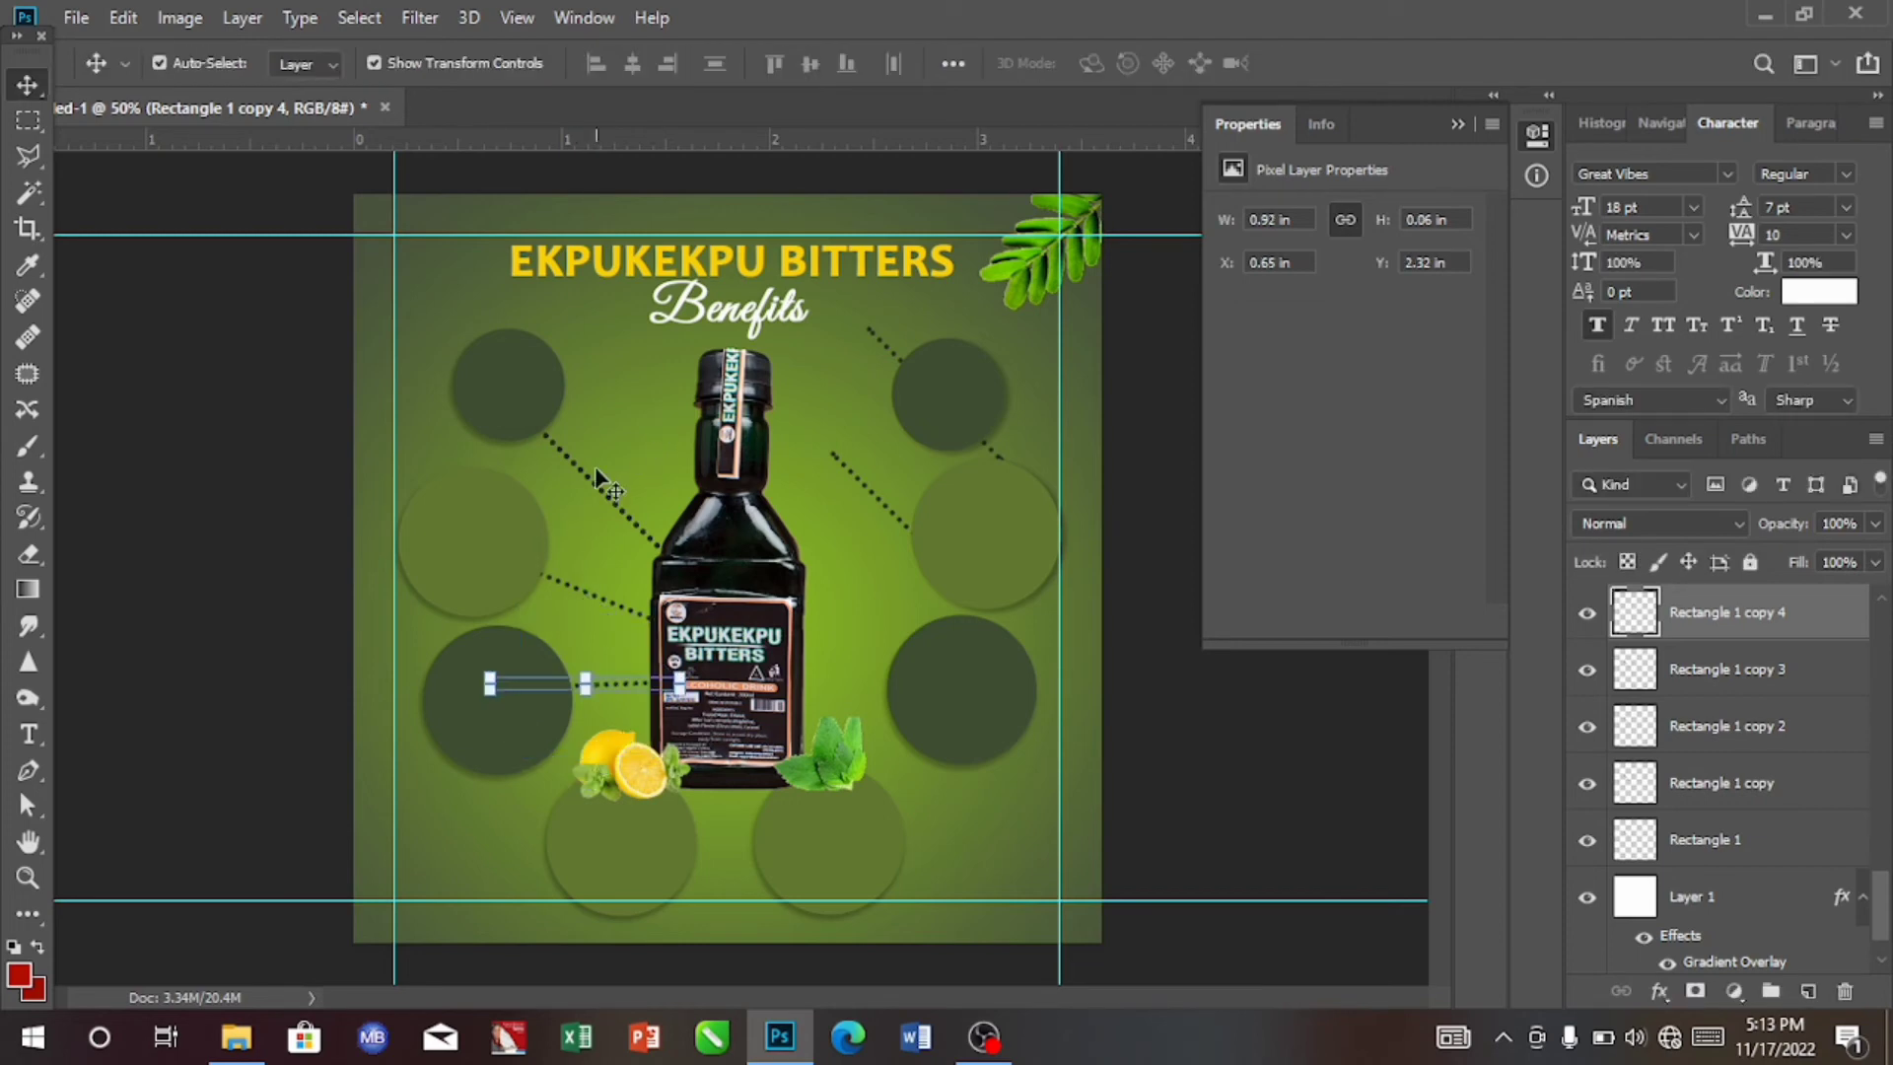
Move one dotted line copy between the bottle and the lower-right dark circle, and another down to the bottom-right green circle.
left_click(591, 477)
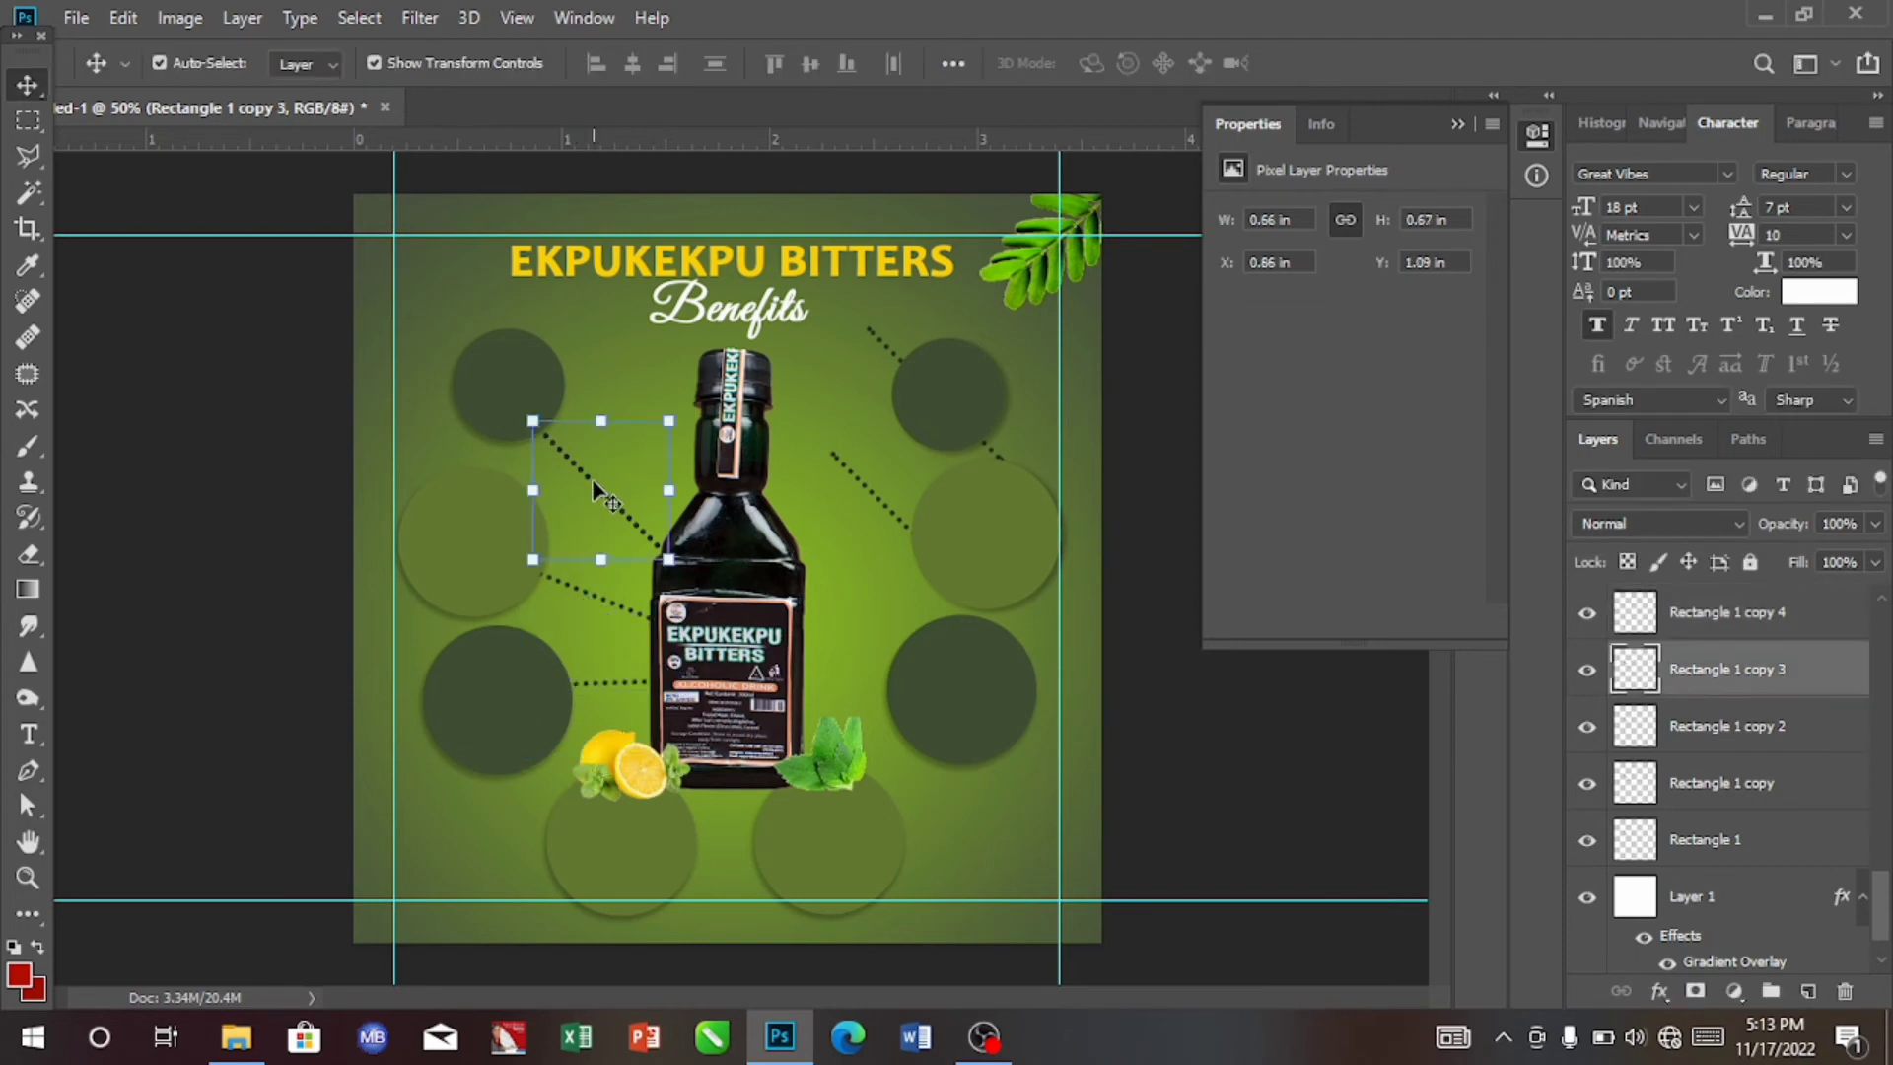
left_click_drag(592, 477, 866, 641)
left_click(626, 528)
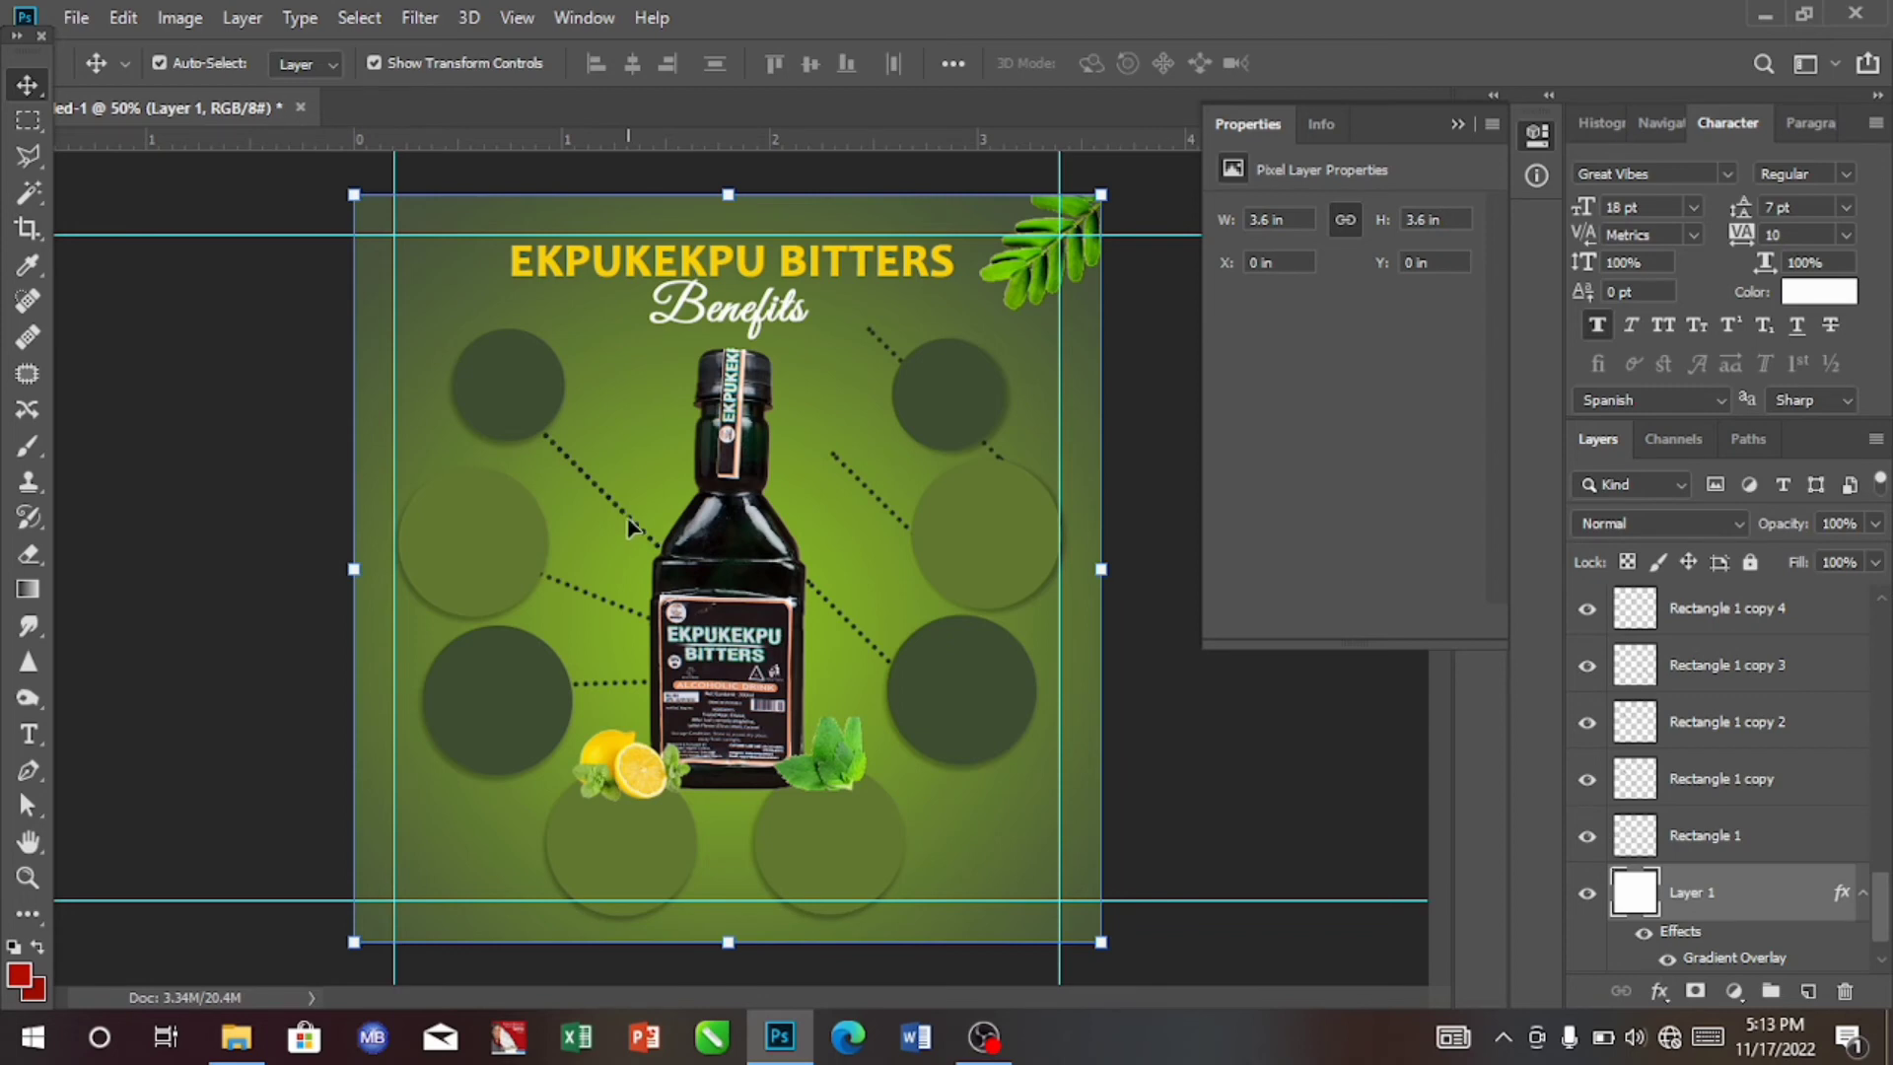
left_click_drag(626, 527, 811, 852)
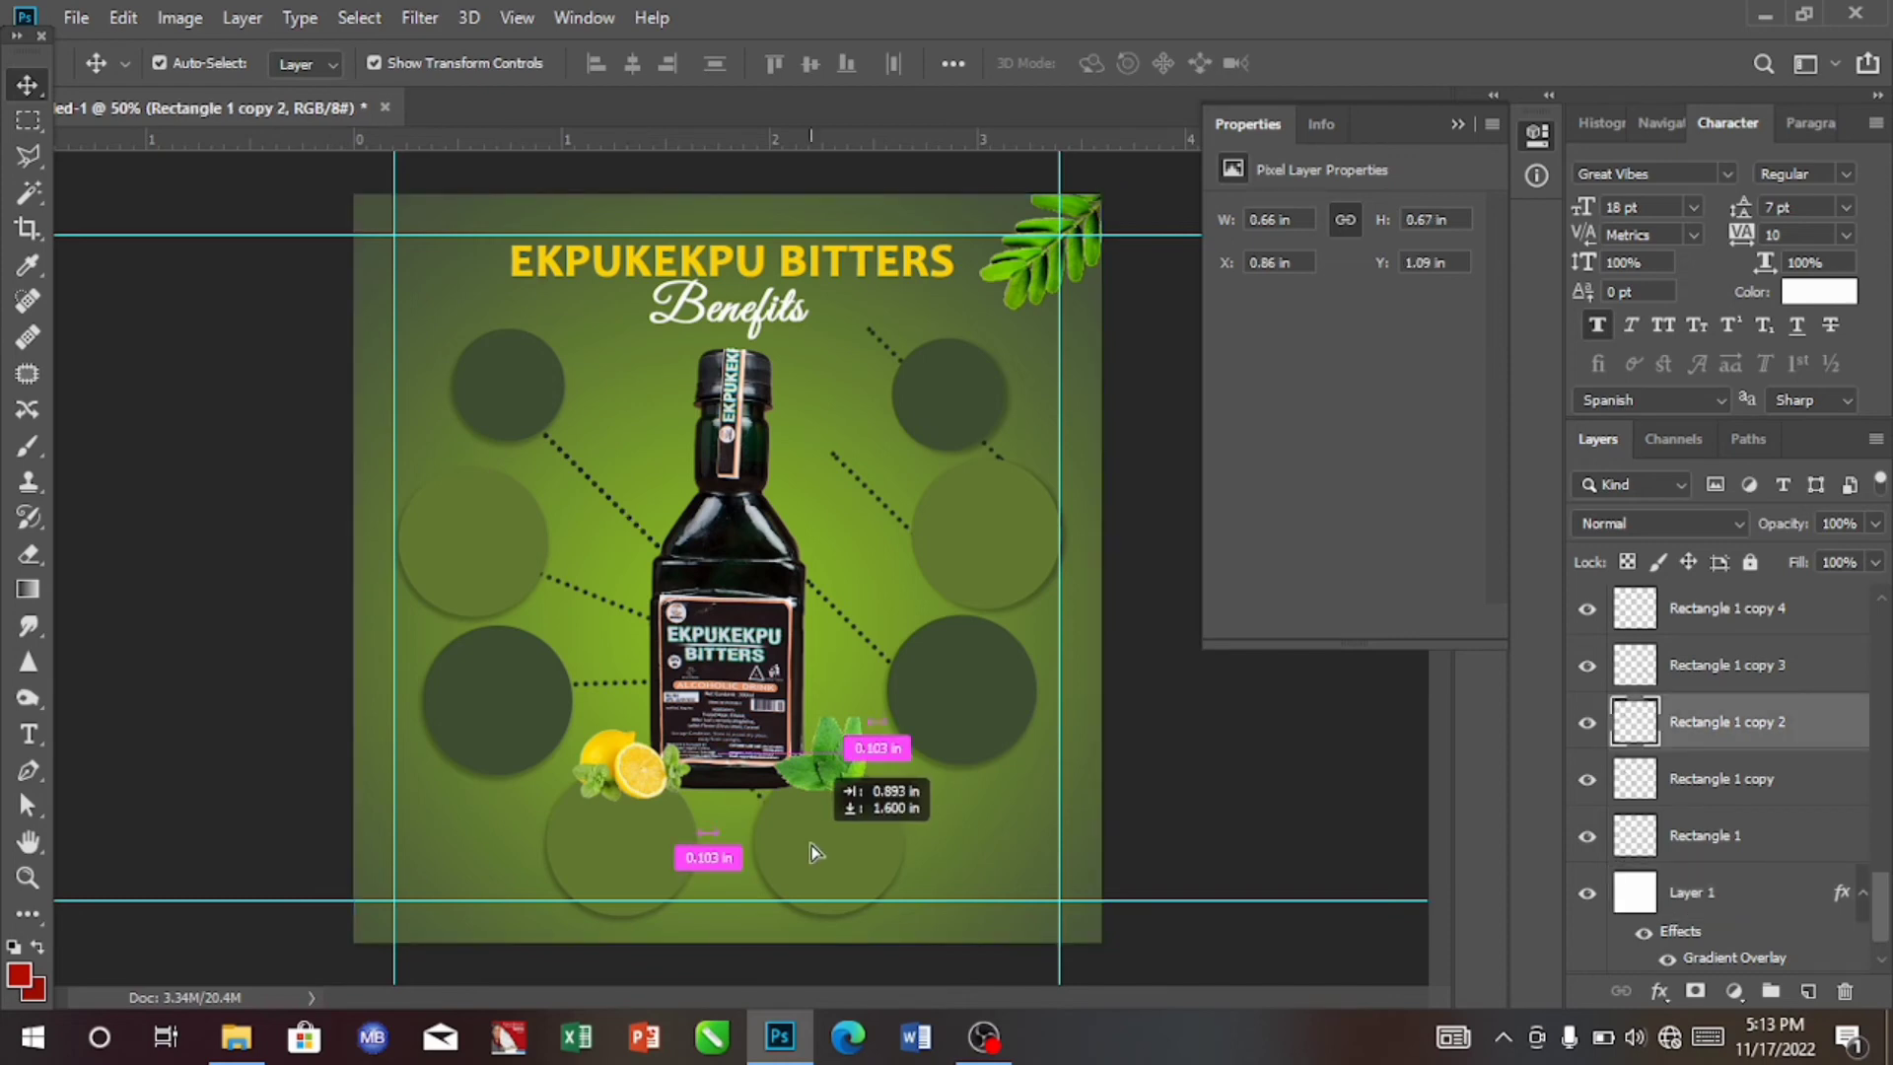
left_click_drag(812, 853, 905, 820)
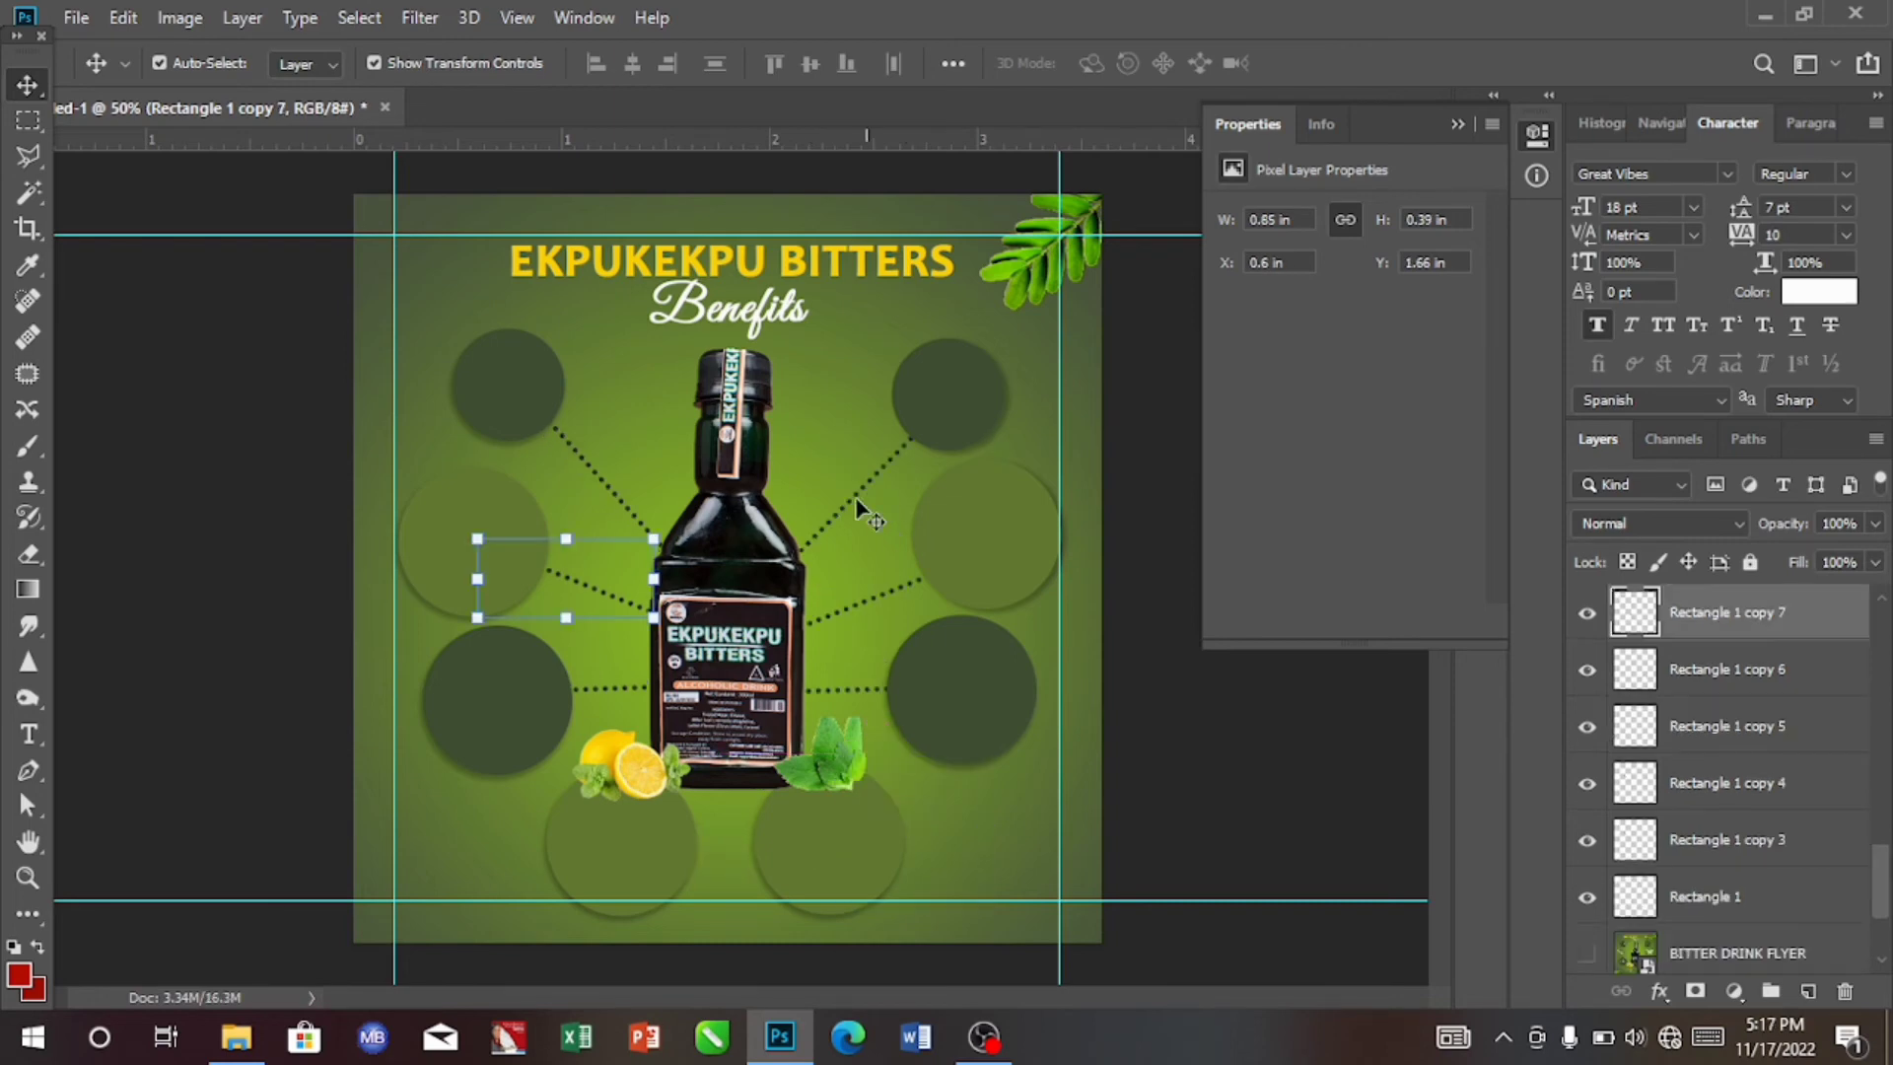
Duplicate the small upper-left circle and place the copy over the upper-left dotted line.
left_click(814, 456)
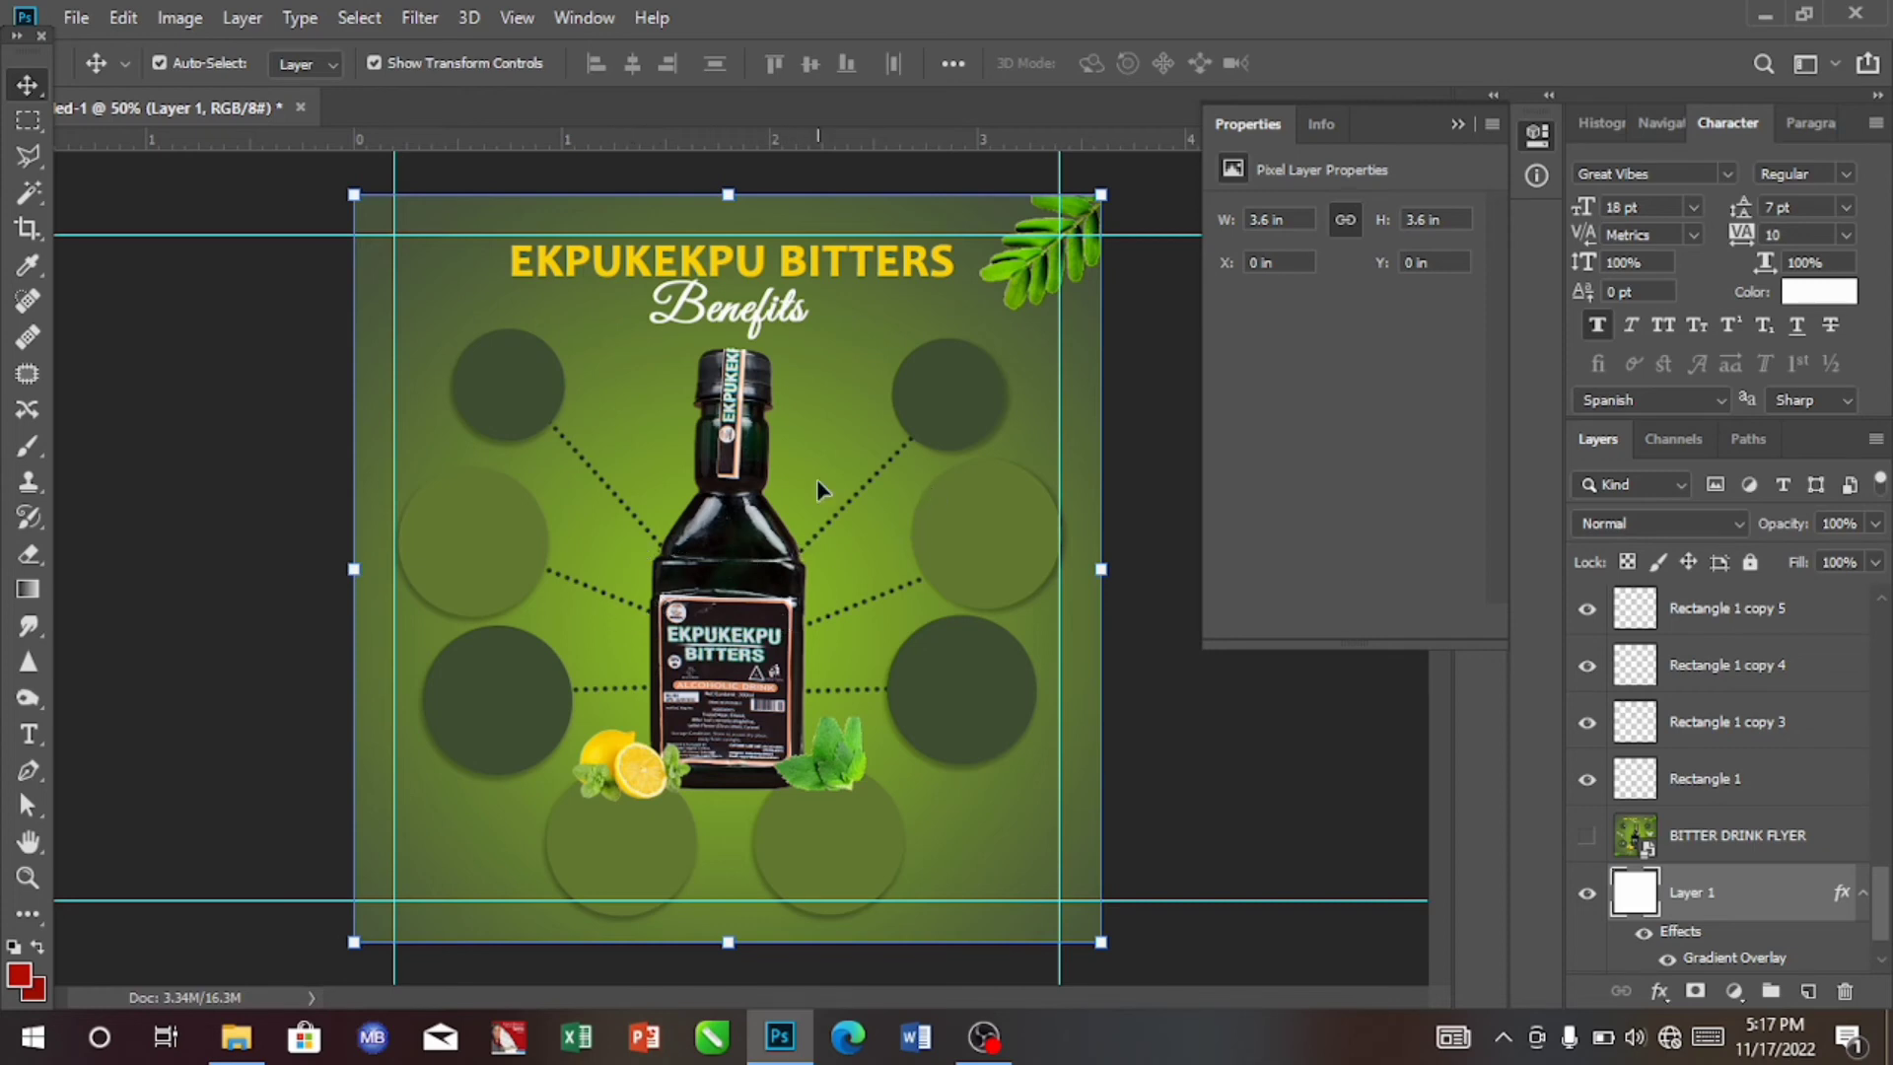
left_click(499, 393)
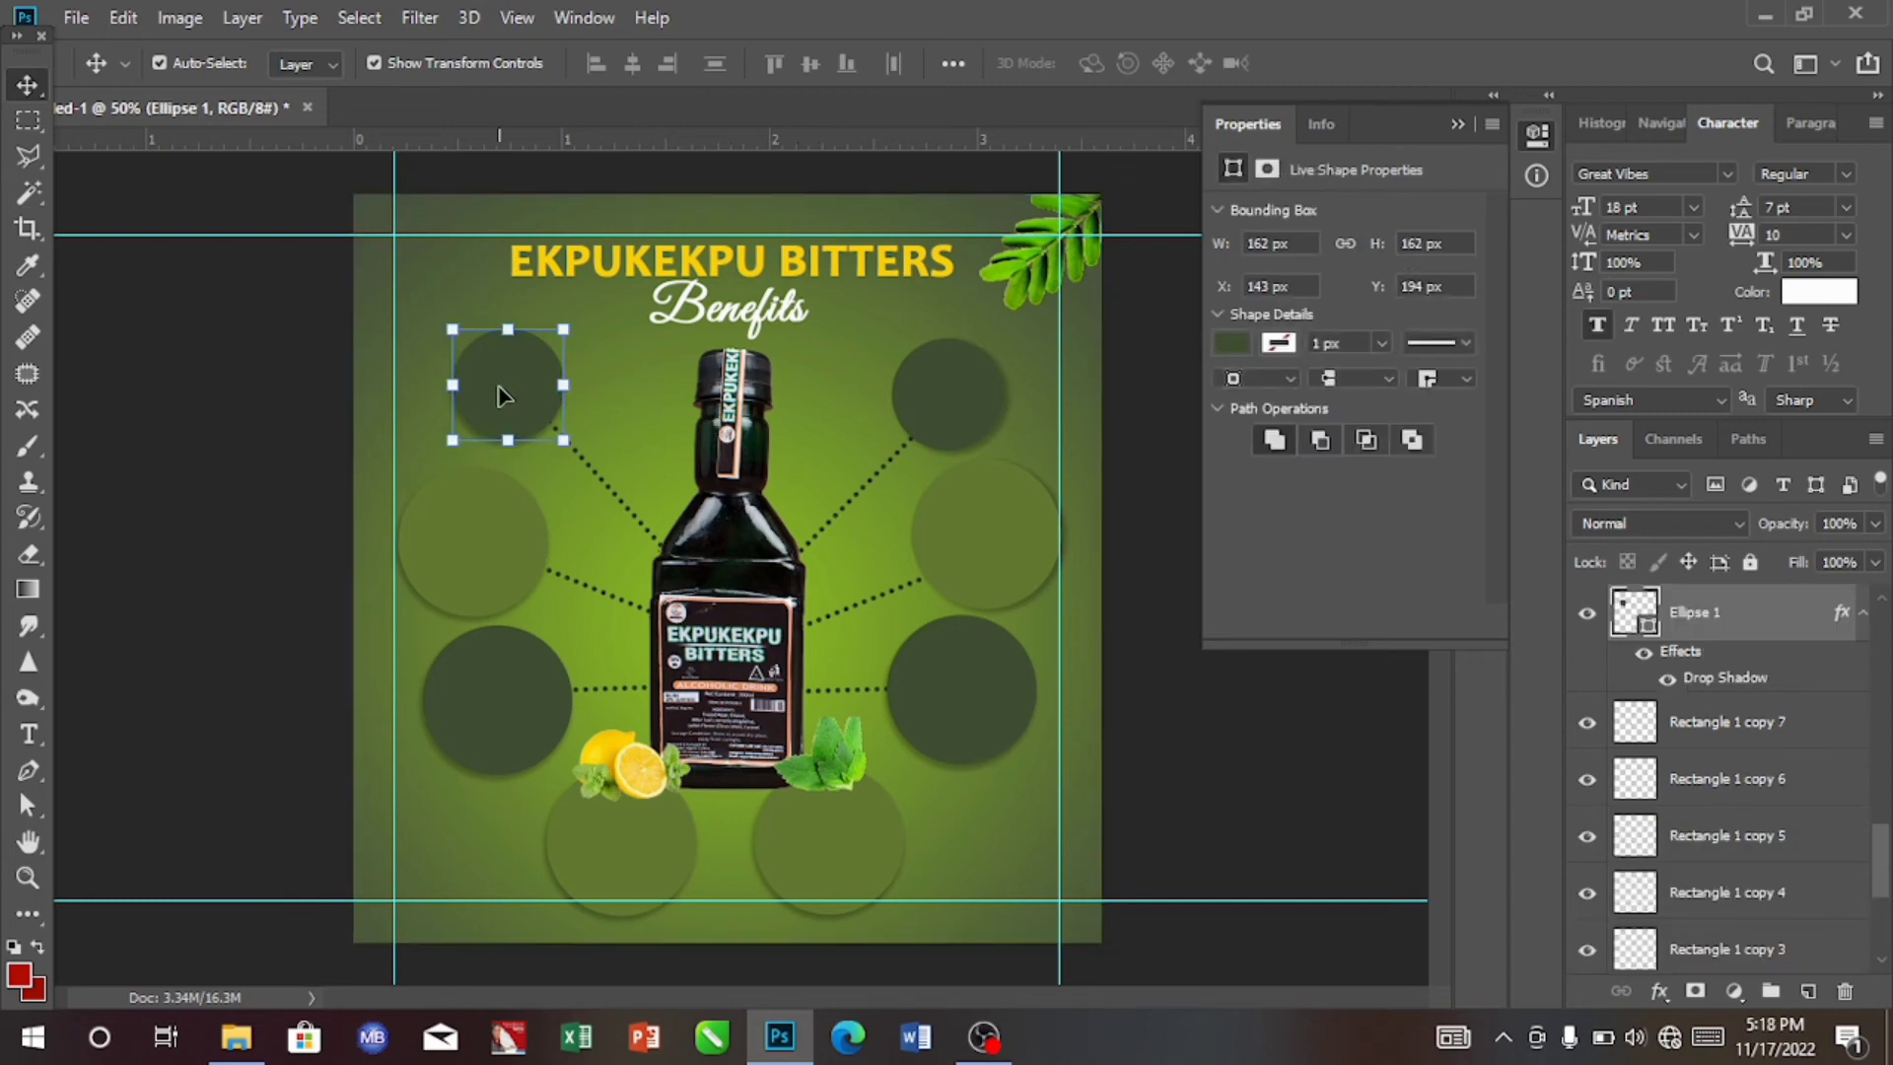
key("ctrl")
left_click_drag(498, 387, 588, 487)
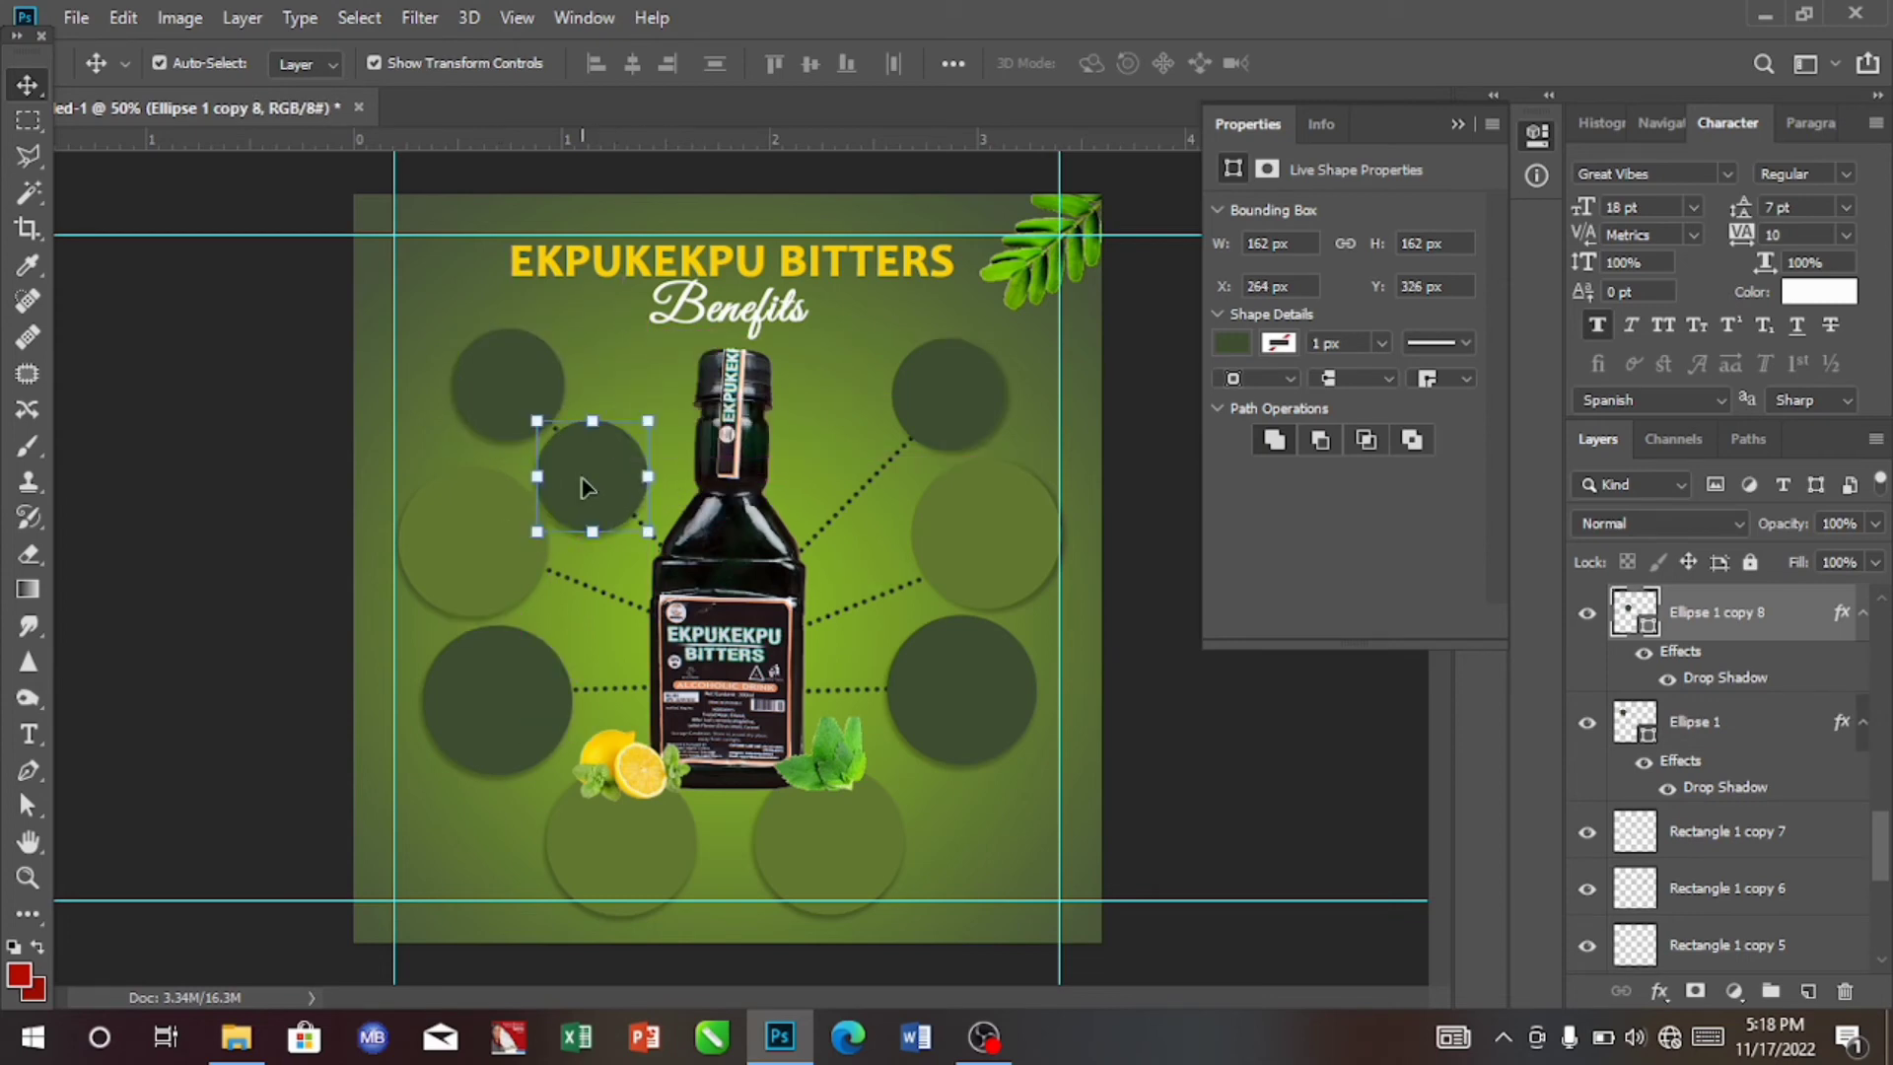
Scale the circle copy down to about 26.5% (43 px) and nudge it 6 px to the right.
key("ctrl+t")
left_click_drag(651, 419, 586, 484)
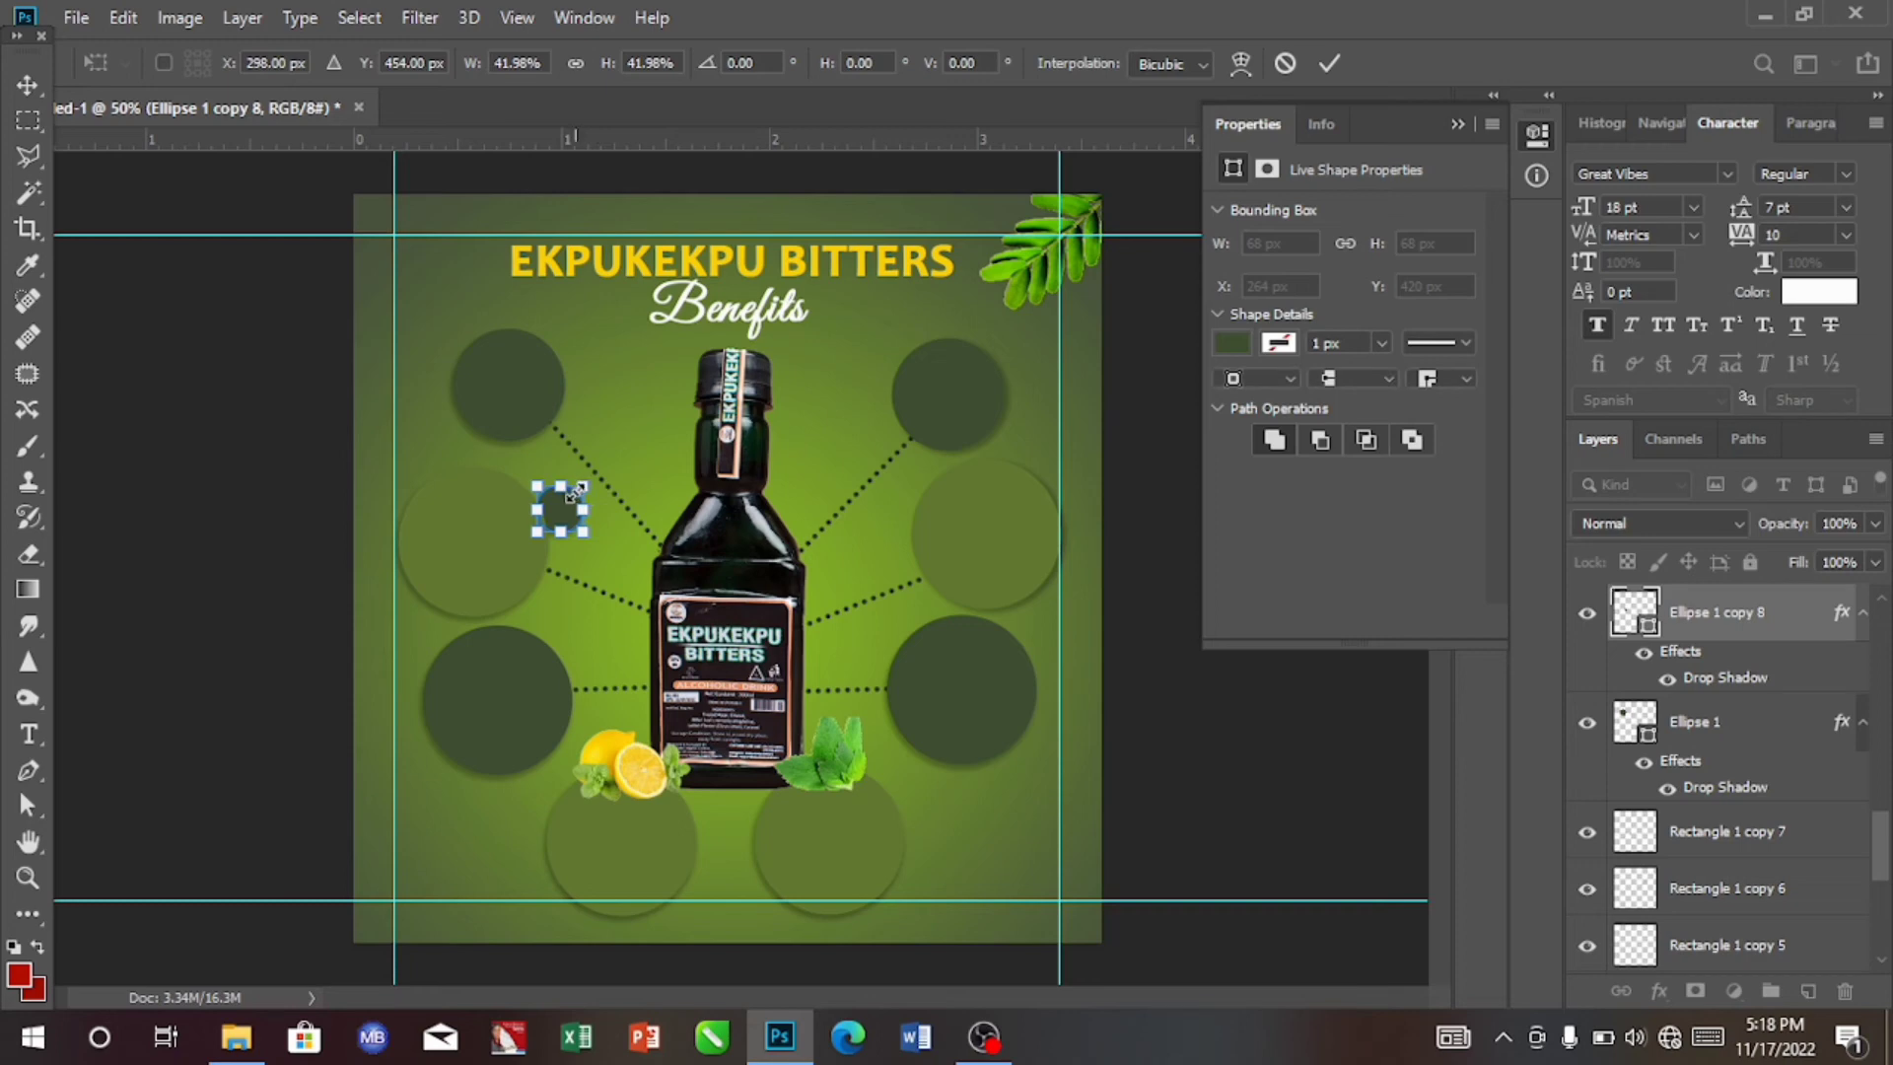
left_click_drag(580, 487, 574, 494)
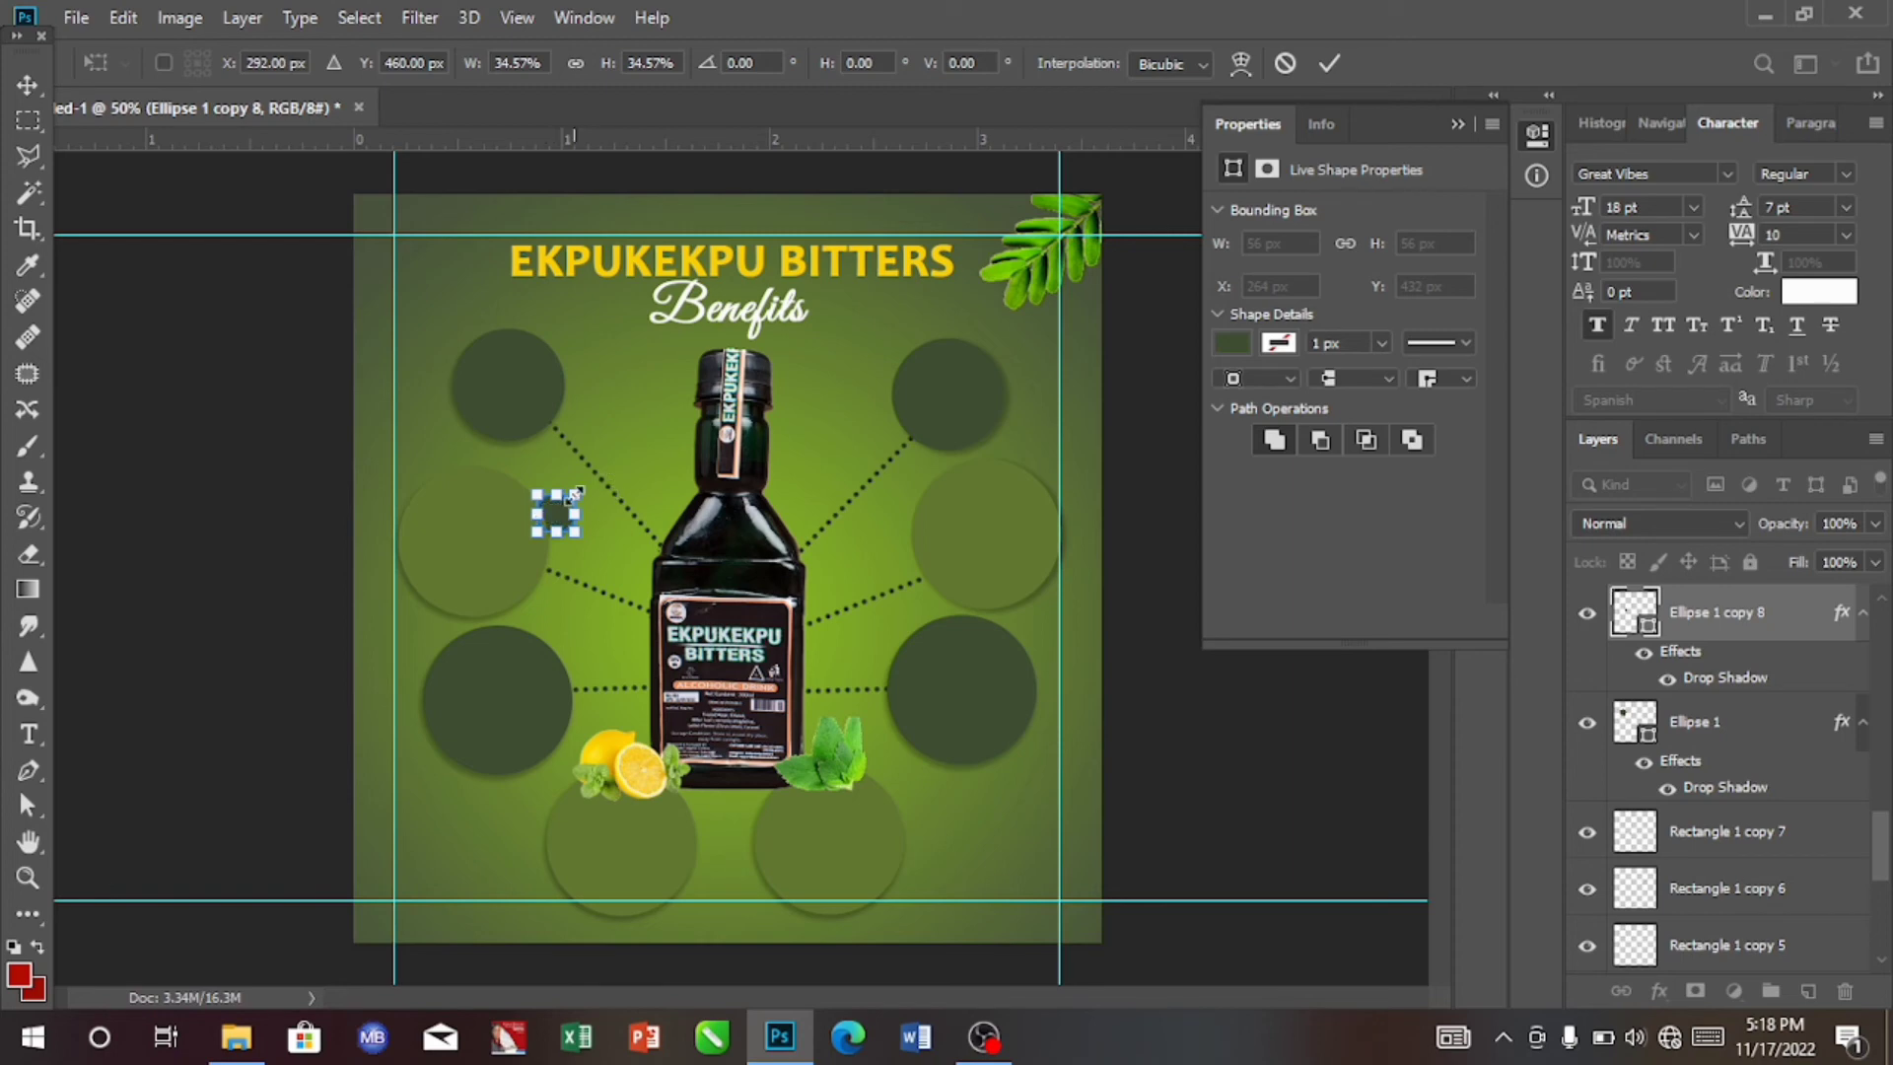
left_click_drag(577, 492, 568, 504)
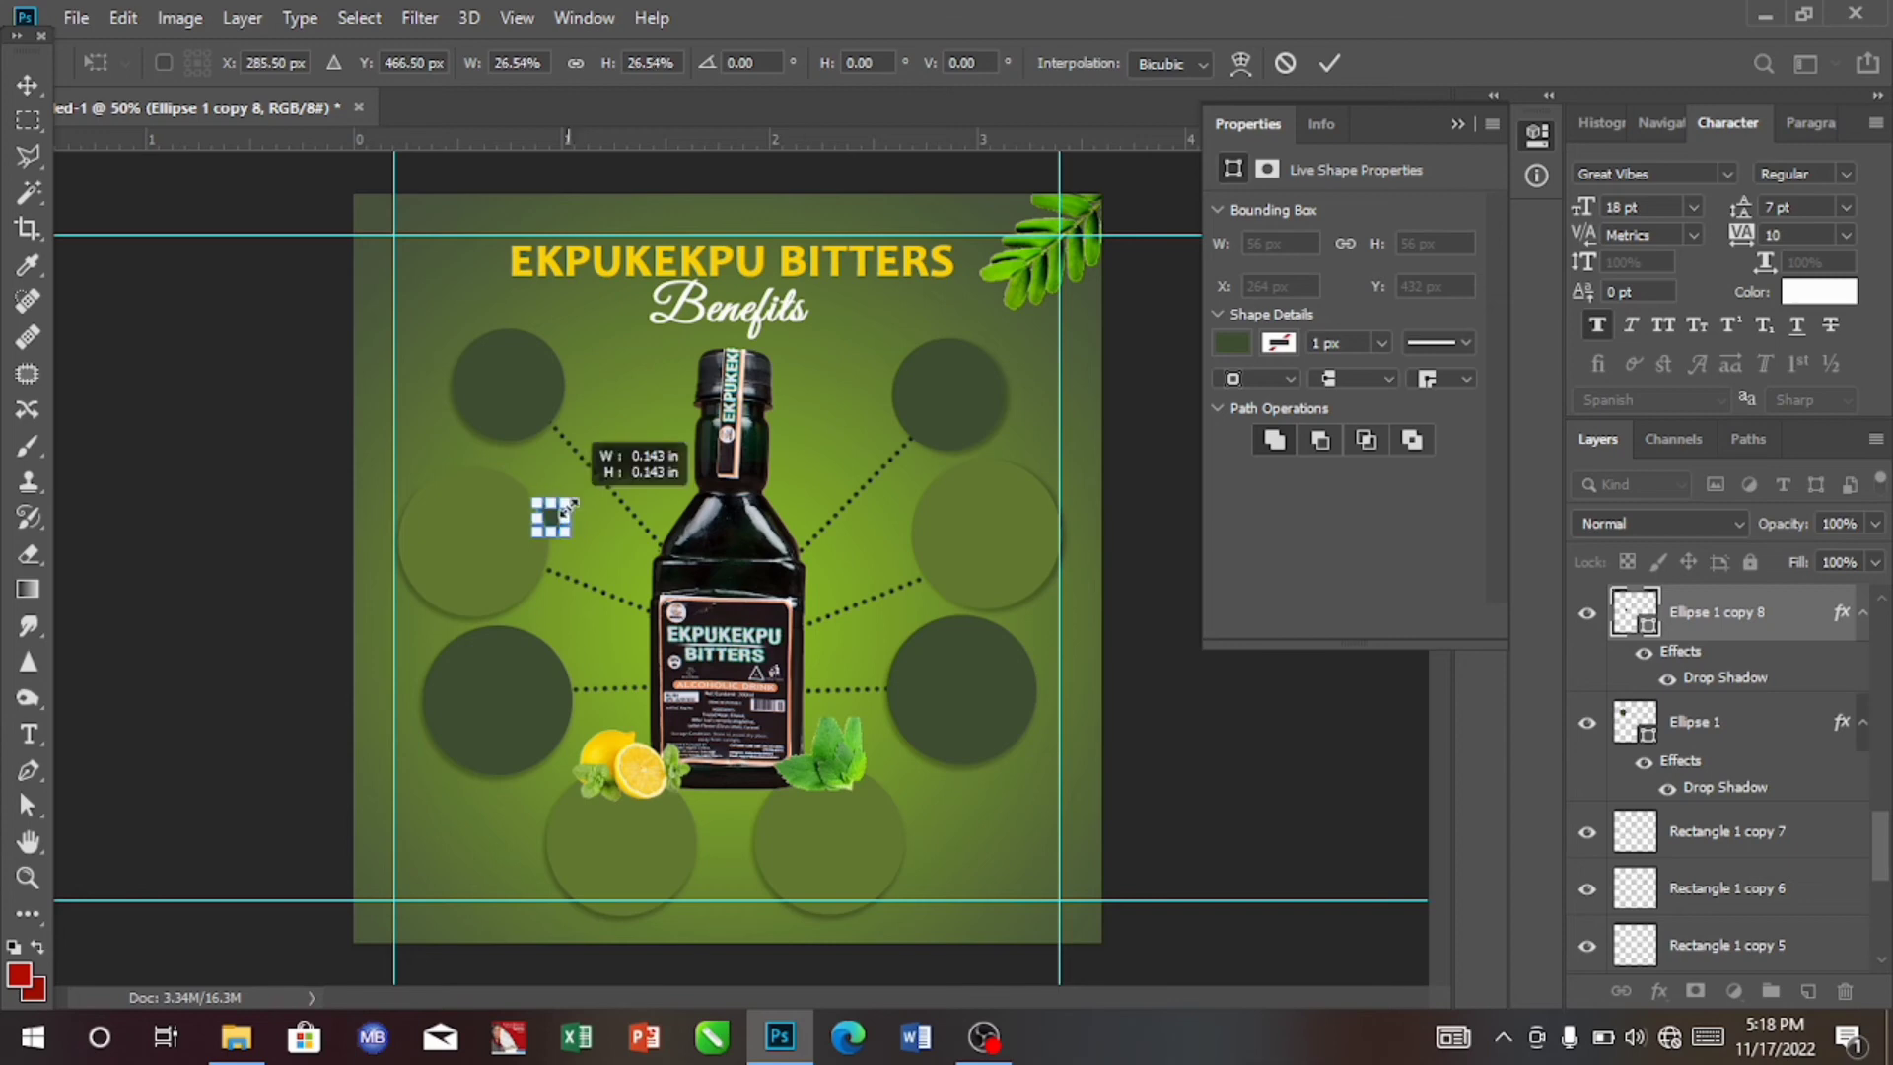
key("Right")
key("Right")
key("Right")
key("Right")
key("Right")
key("Right")
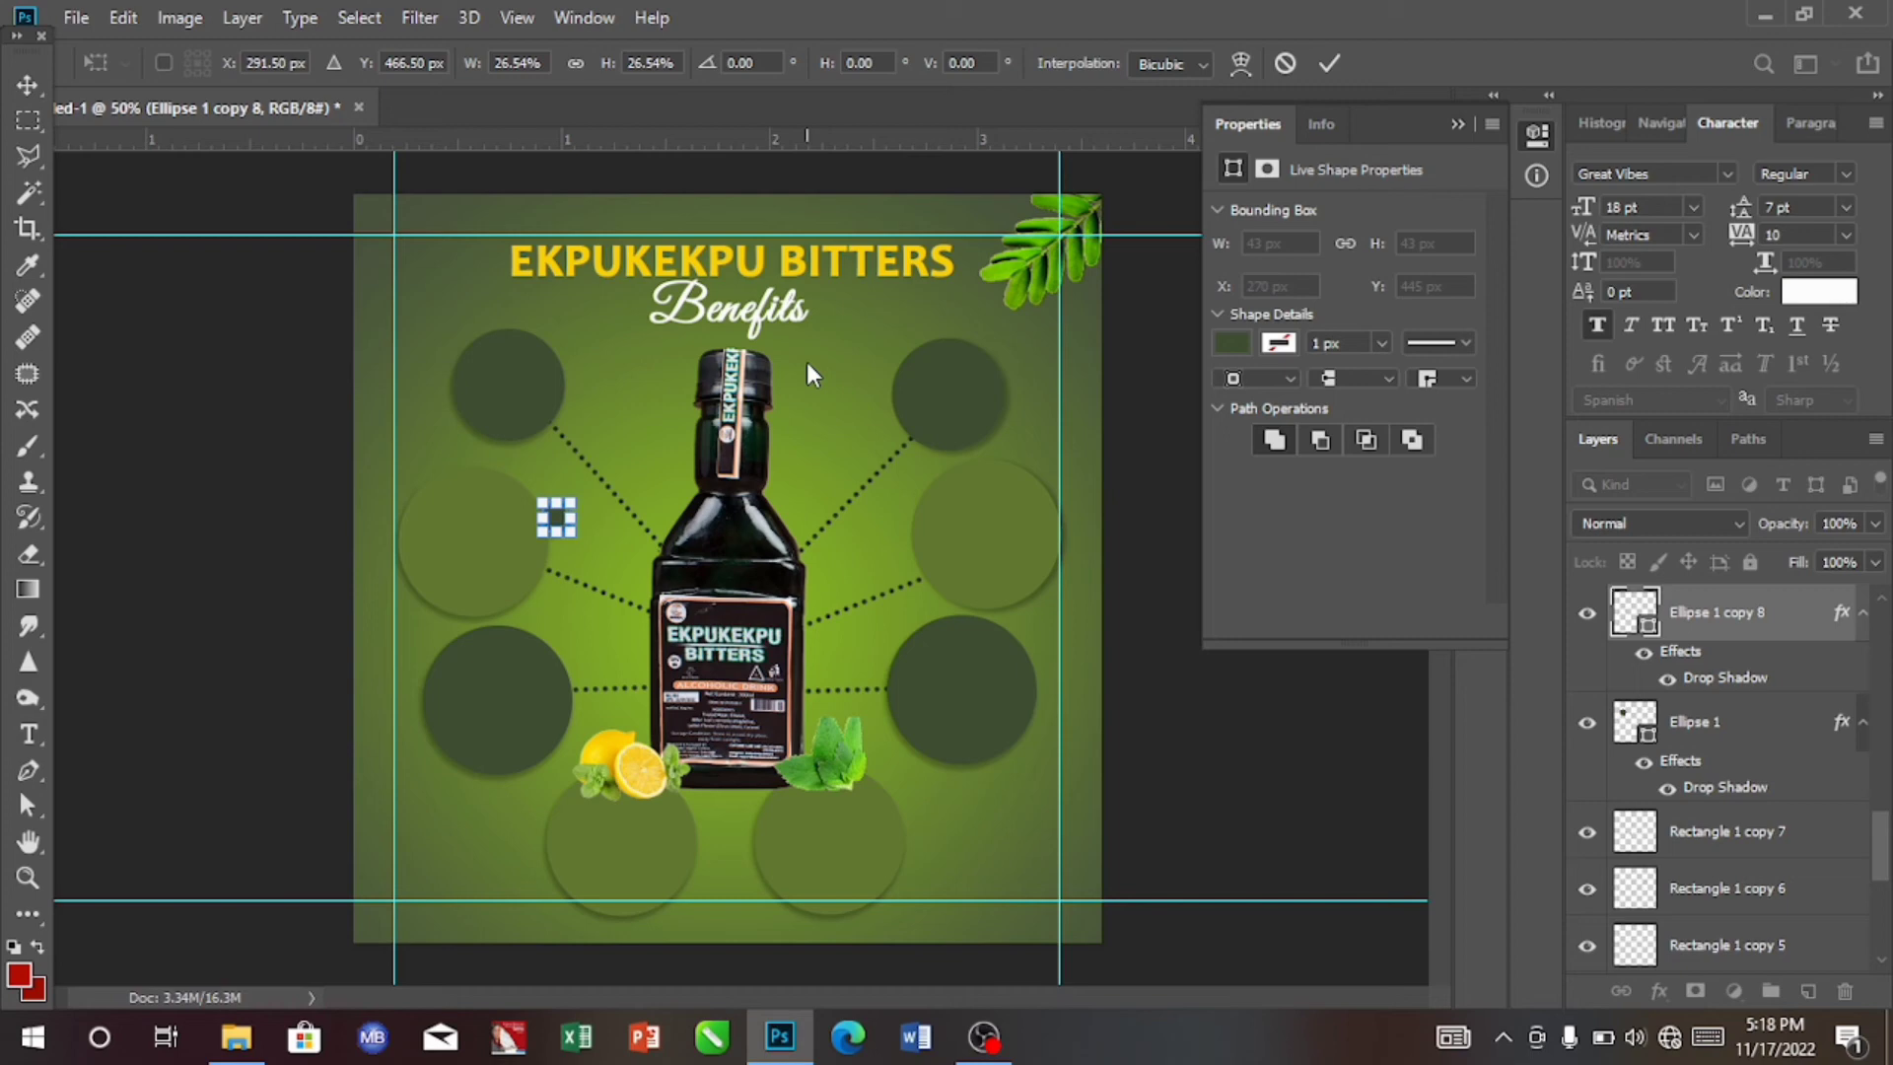
key("Return")
Move the tiny circle to the bottle end of the upper-left dotted line.
left_click(560, 518)
left_click(560, 523)
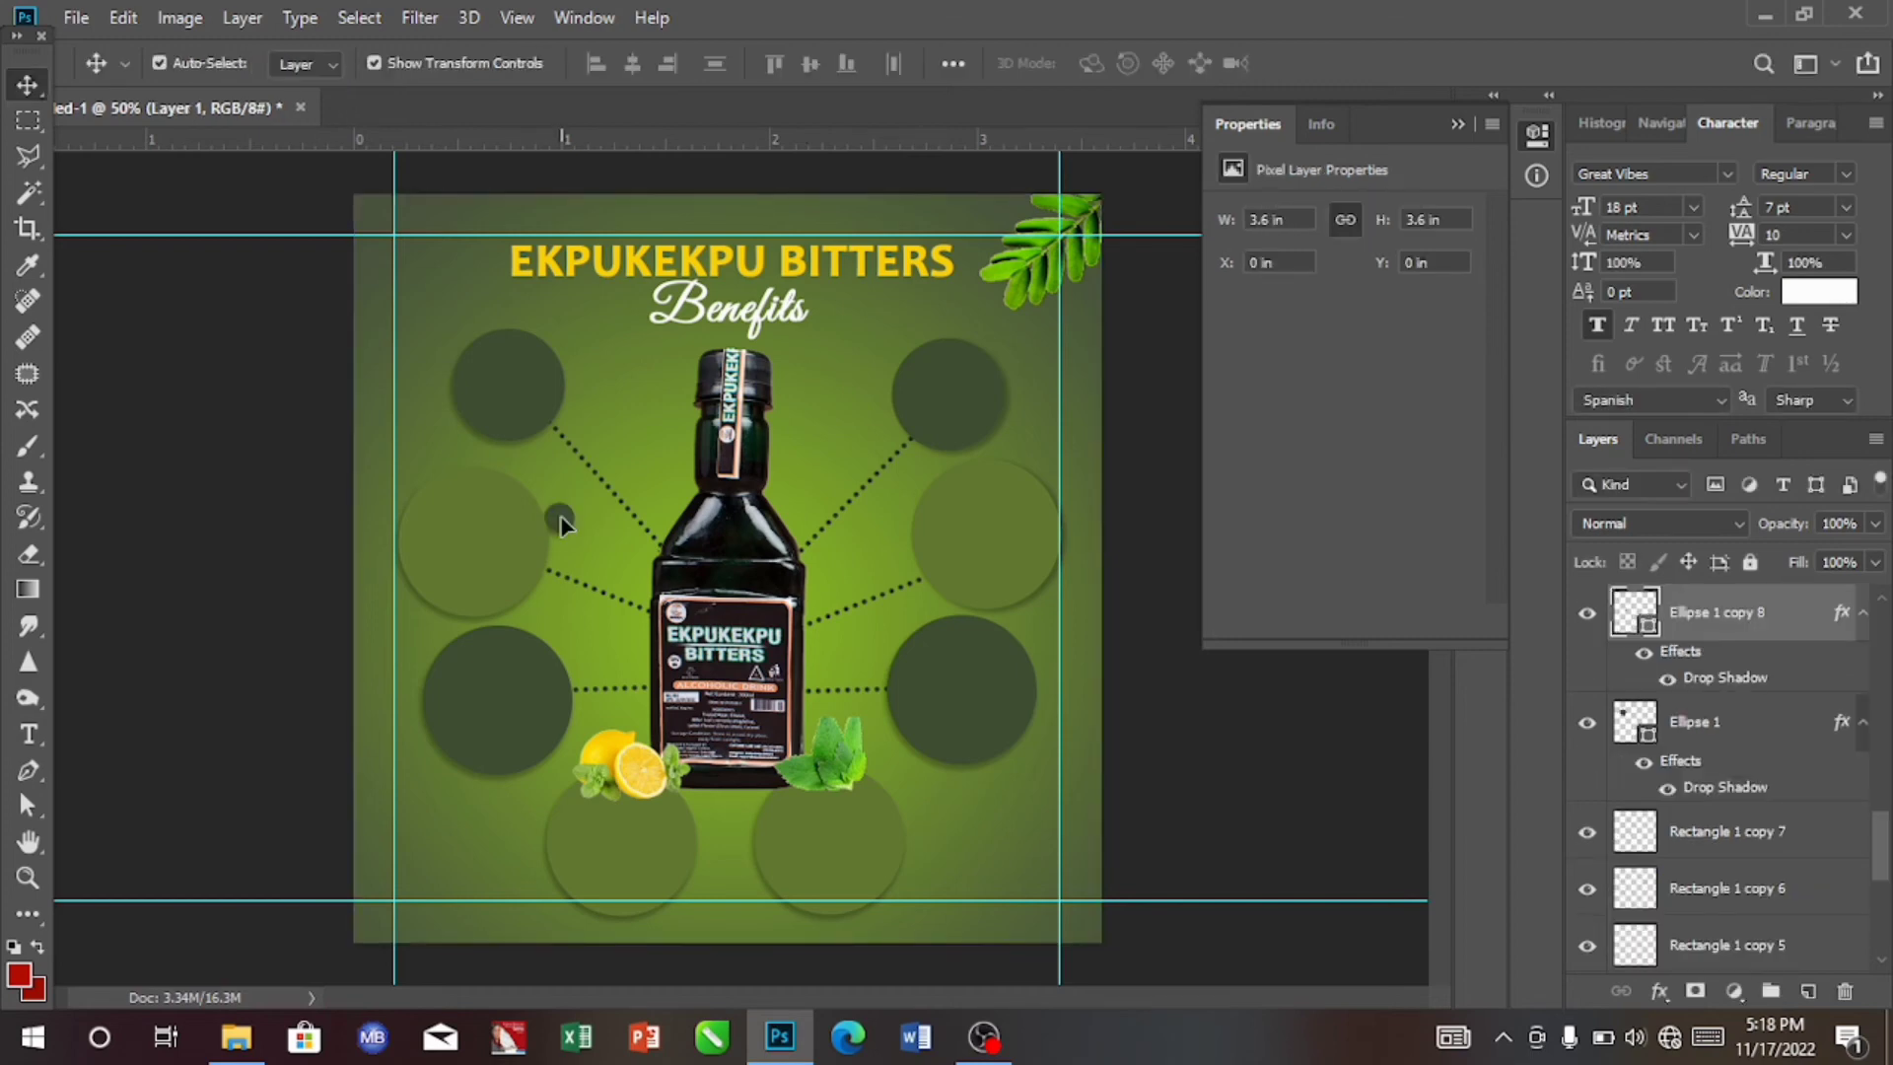
left_click_drag(559, 519, 654, 540)
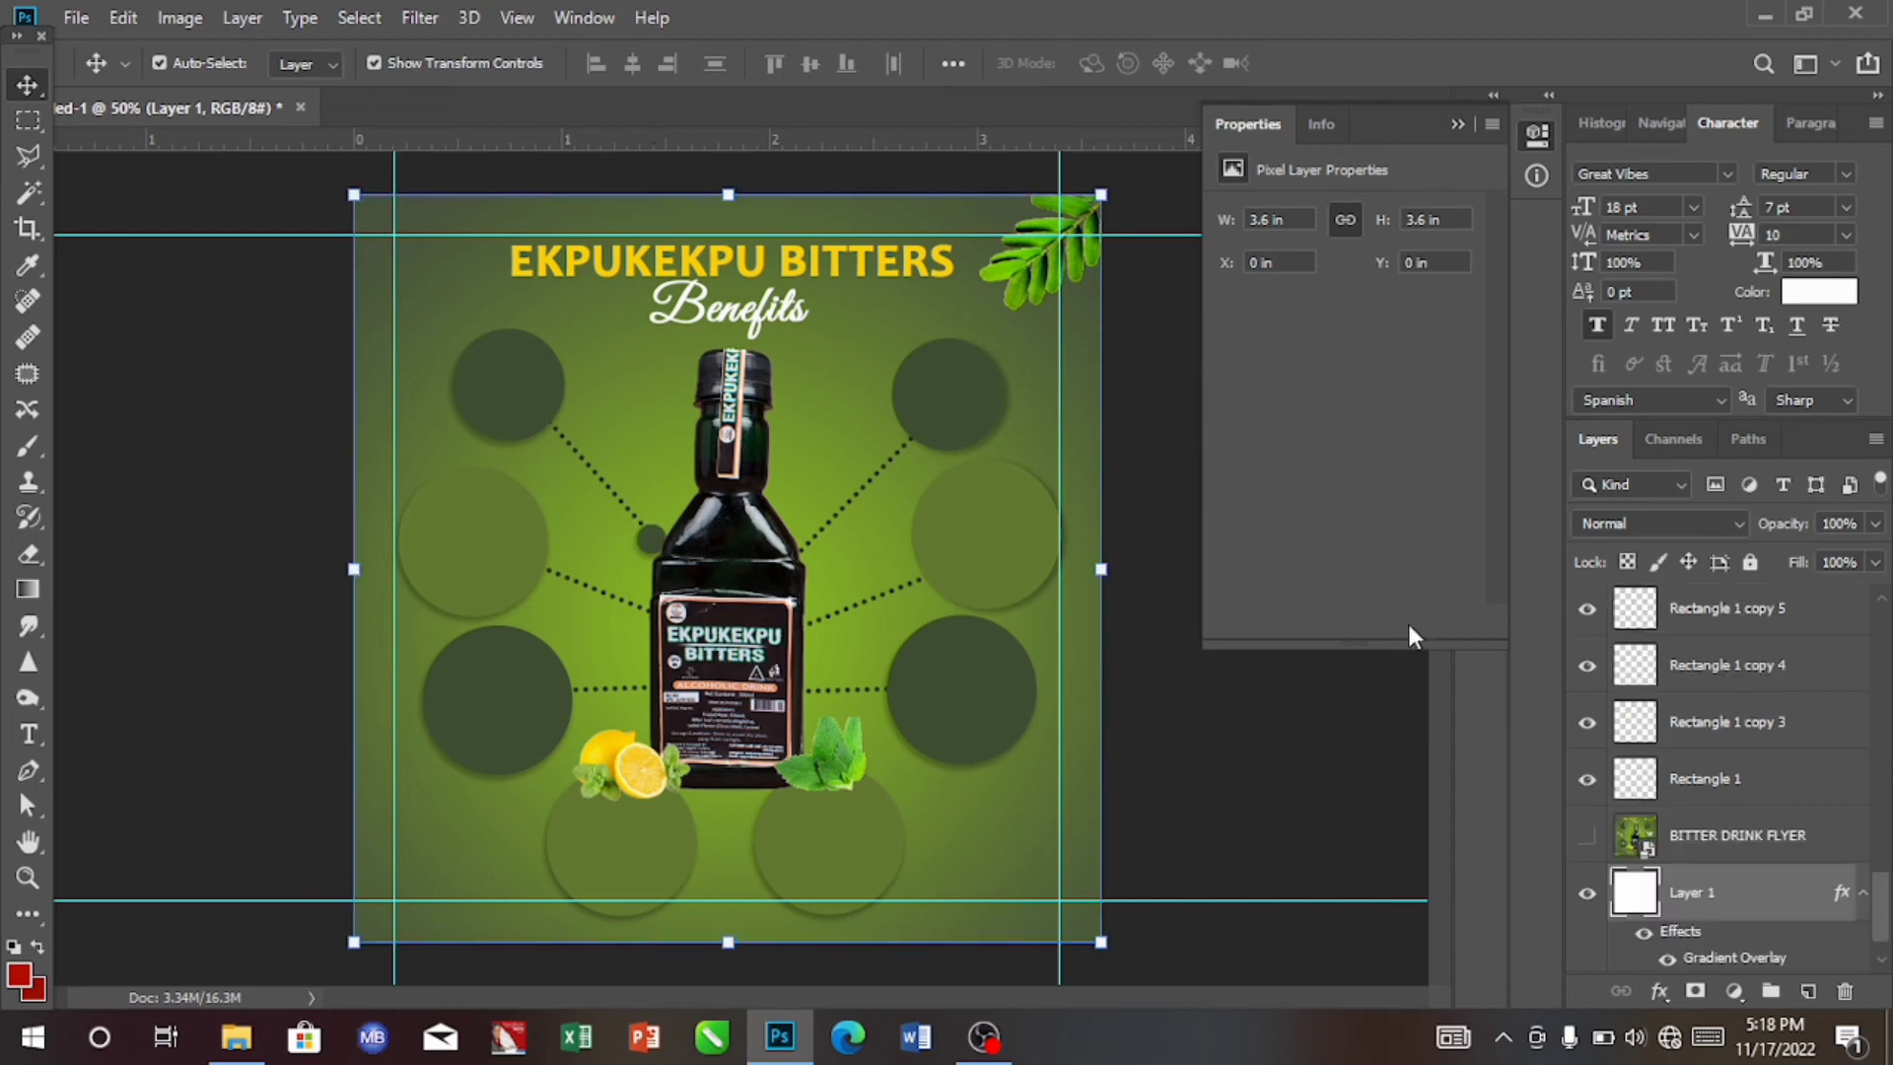
Duplicate the tiny circle at the bottle's shoulder three times.
left_click(650, 540)
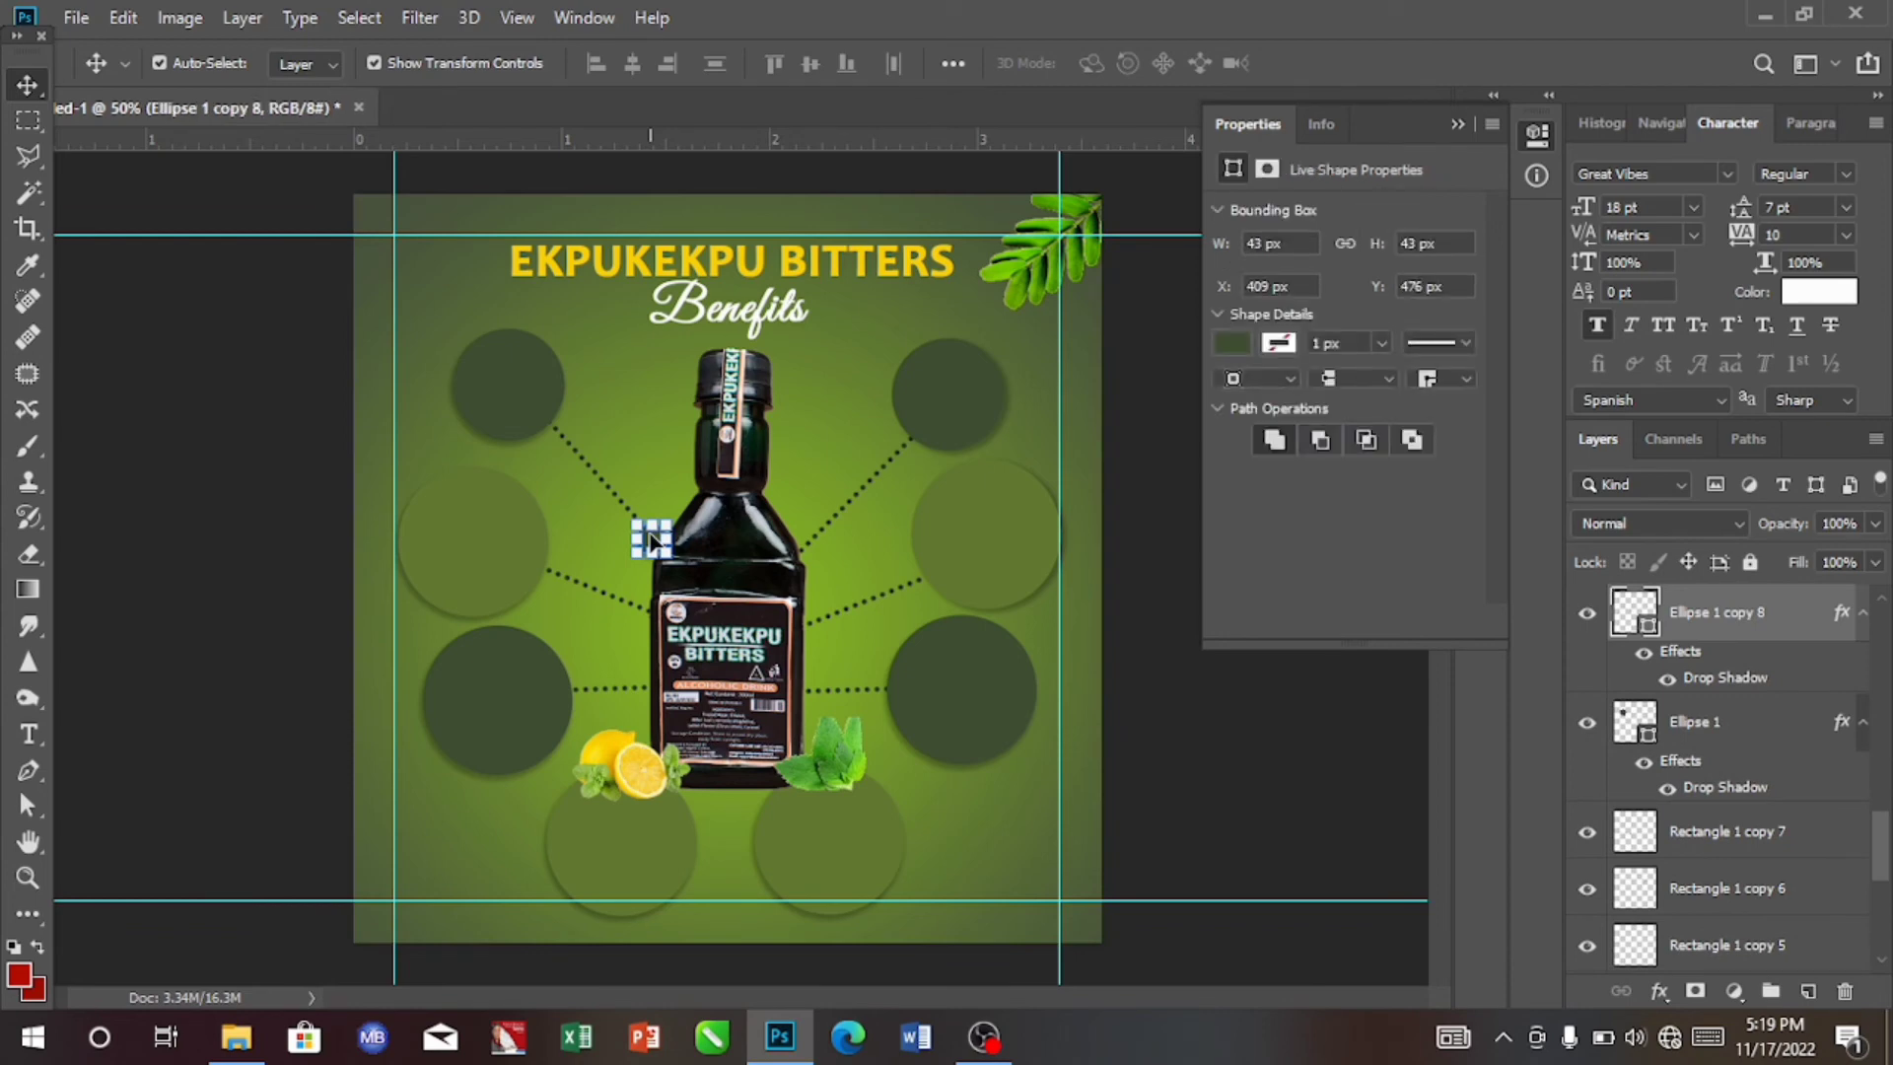
key("ctrl")
key("ctrl+j")
key("ctrl+j")
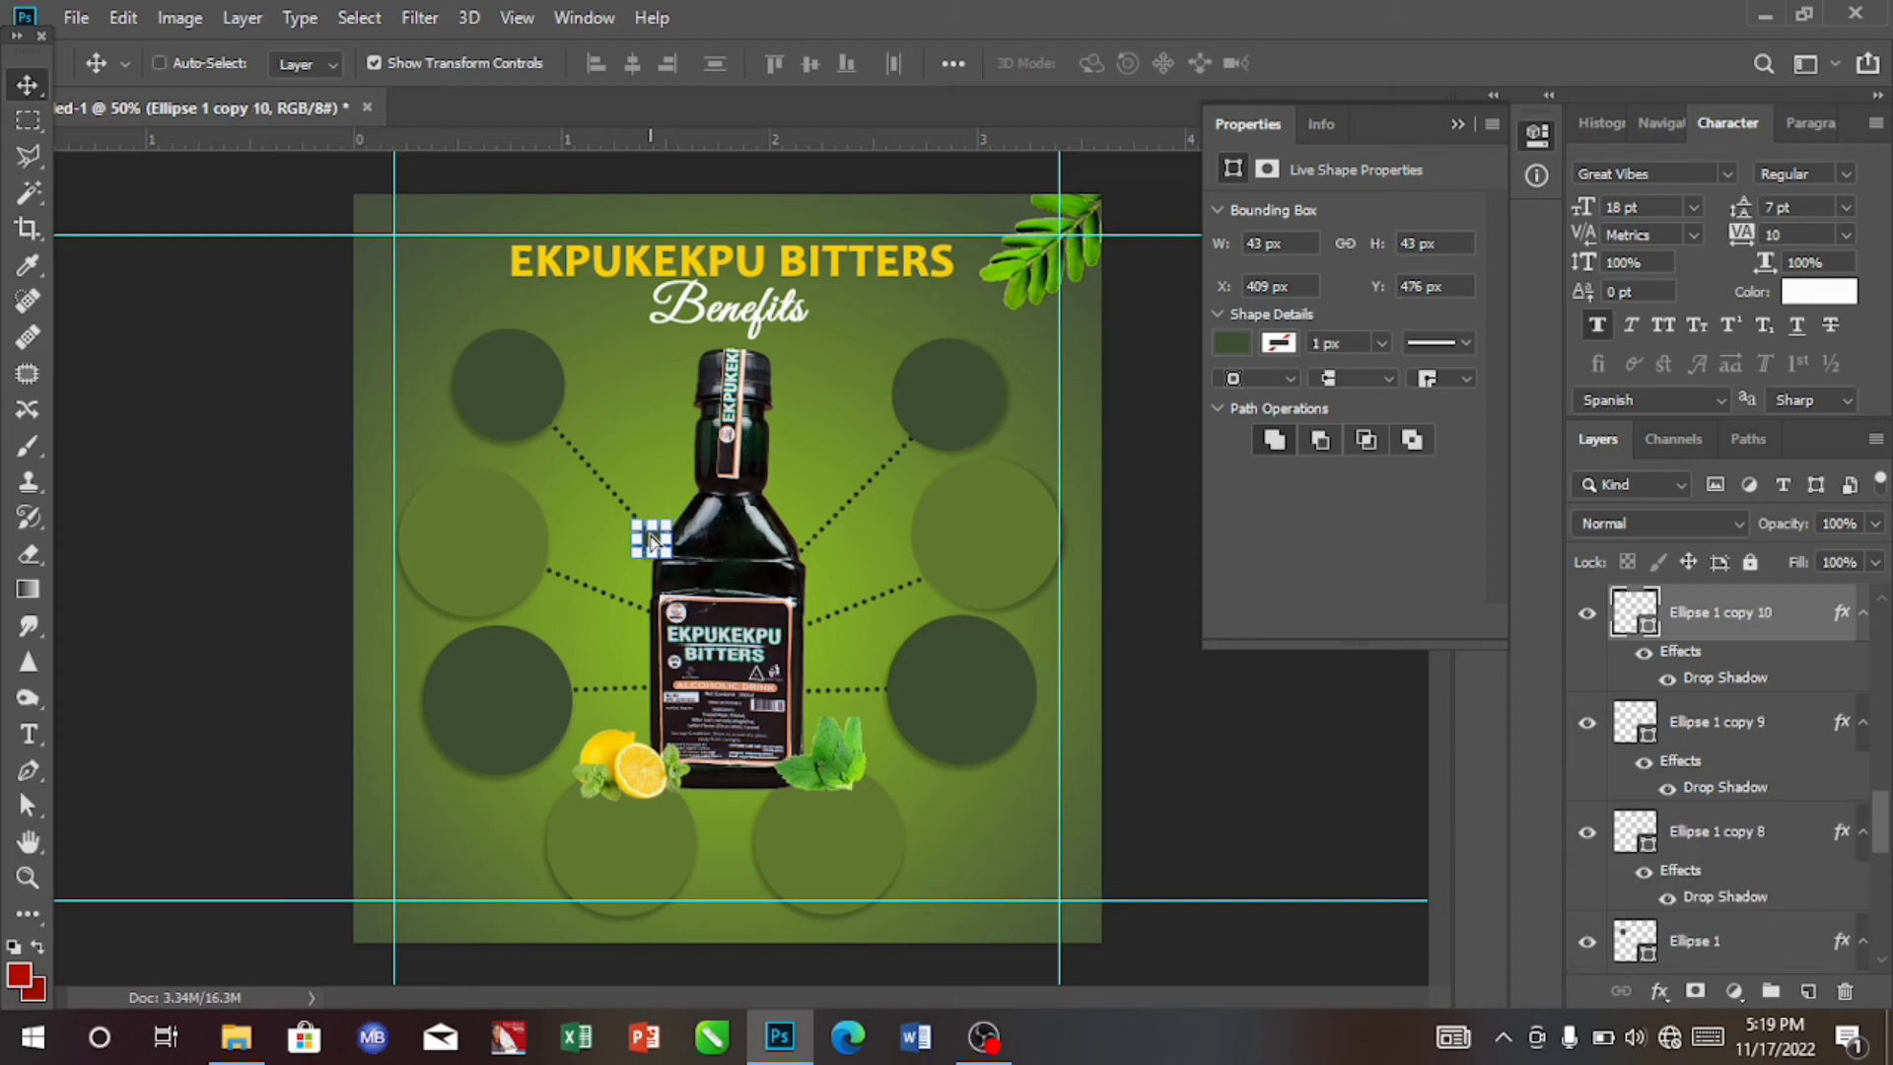
key("ctrl+j")
Place tiny circle copies at the bottle ends of the middle-left and lower-left dotted lines, and shift a third slightly at the shoulder.
left_click(660, 484, "ctrl")
left_click_drag(653, 537, 645, 610)
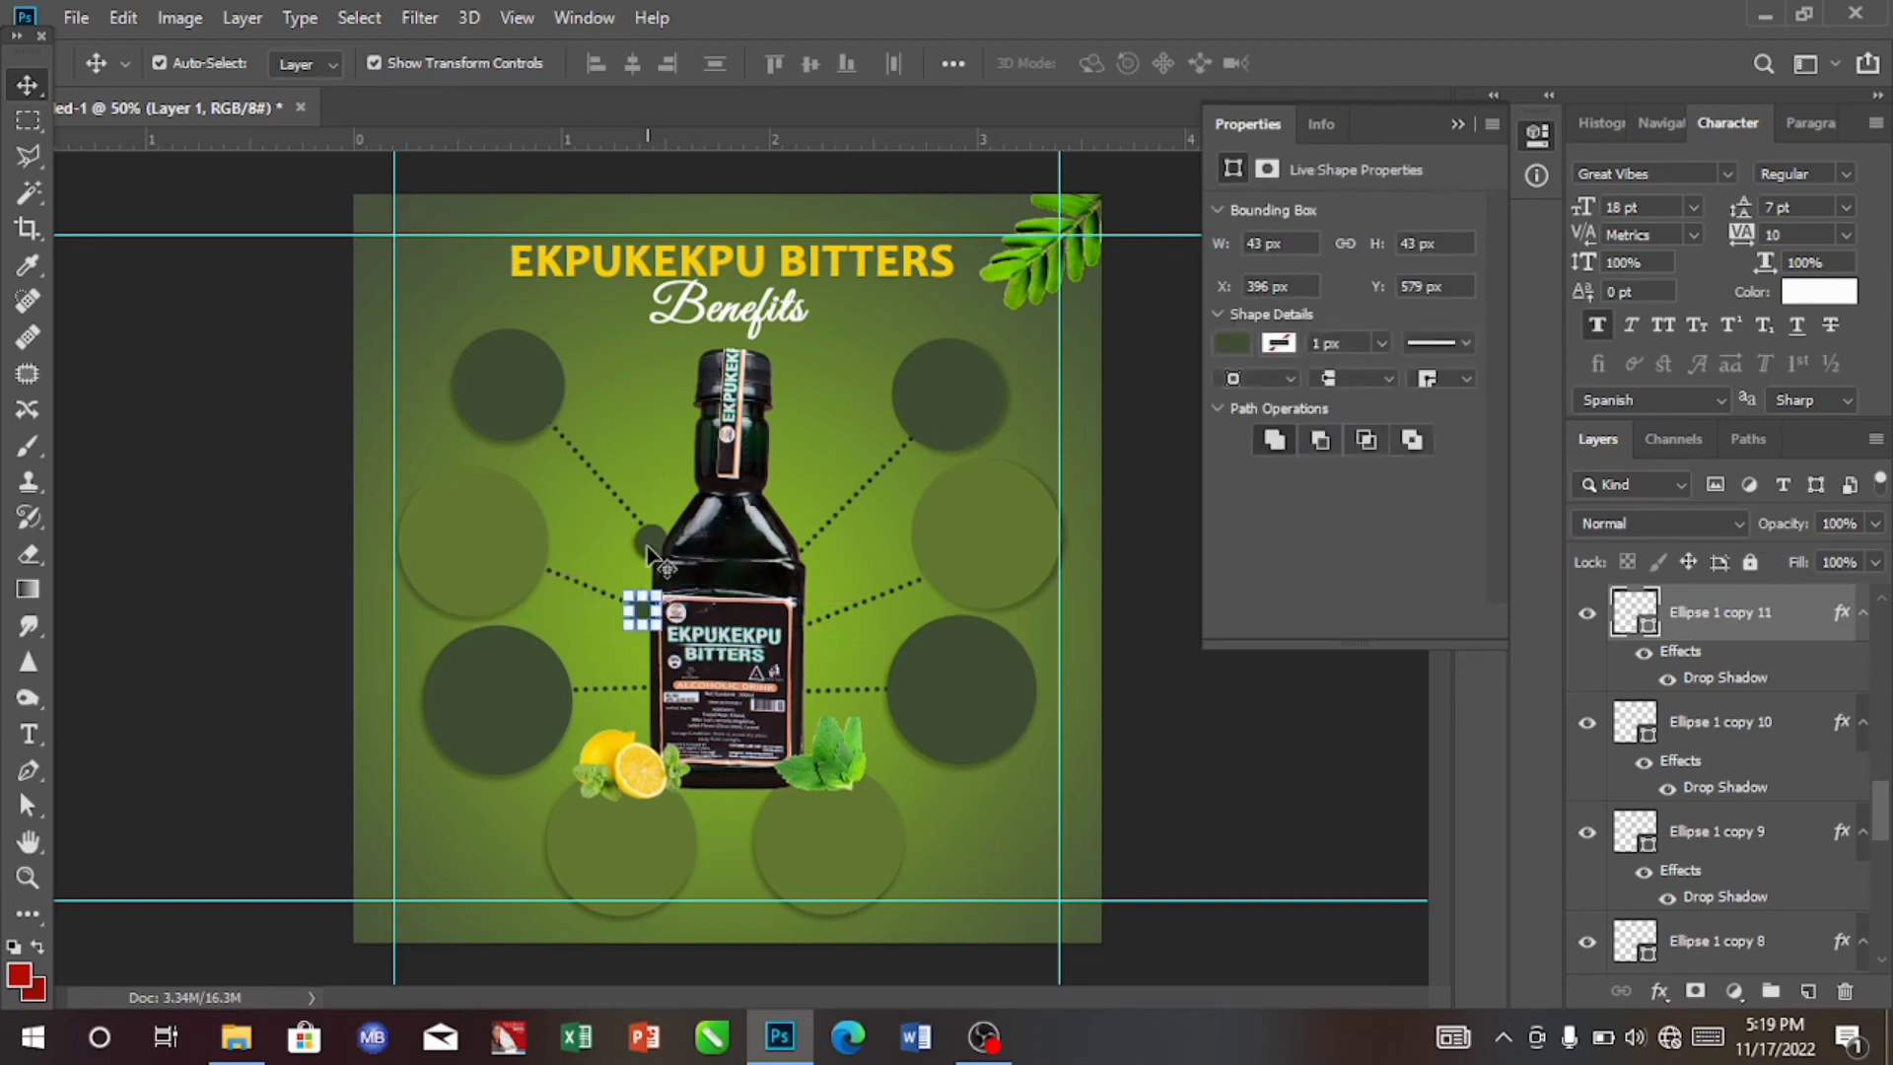
left_click_drag(652, 543, 638, 693)
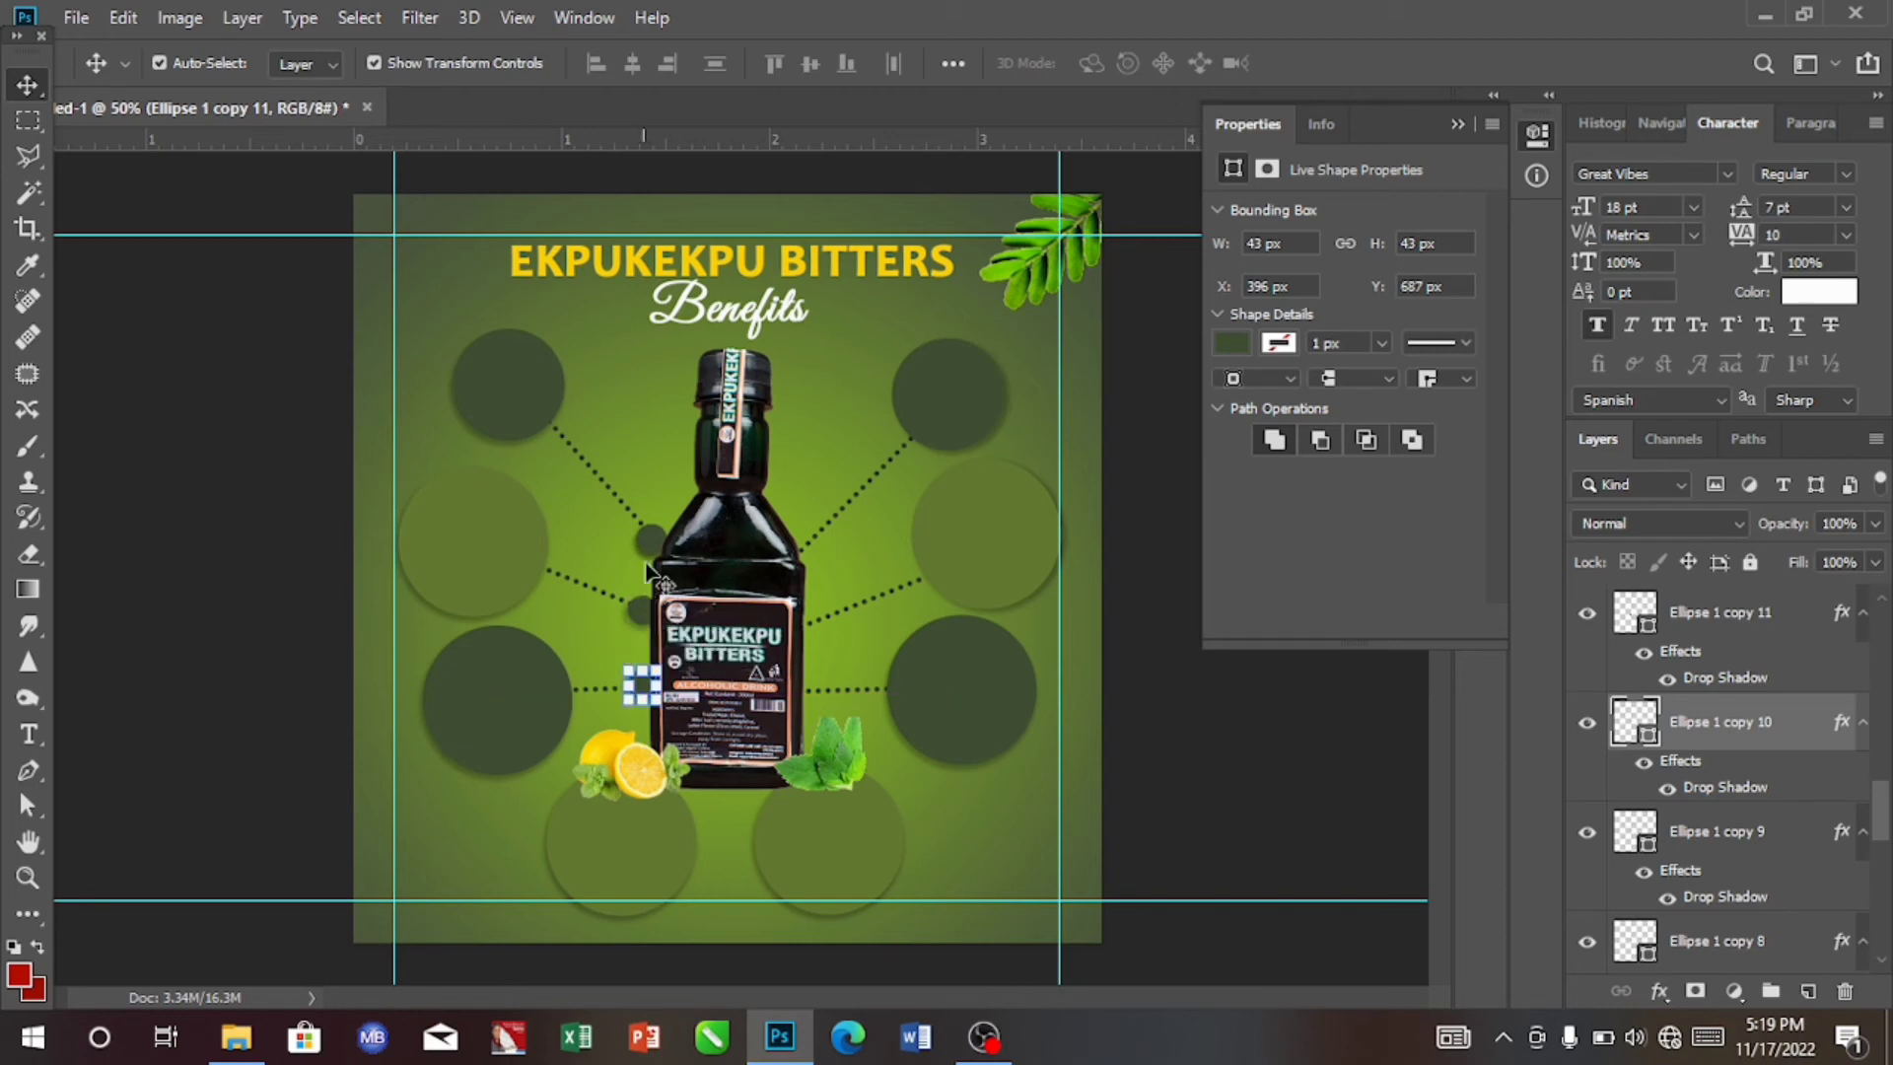
left_click_drag(656, 546, 660, 562)
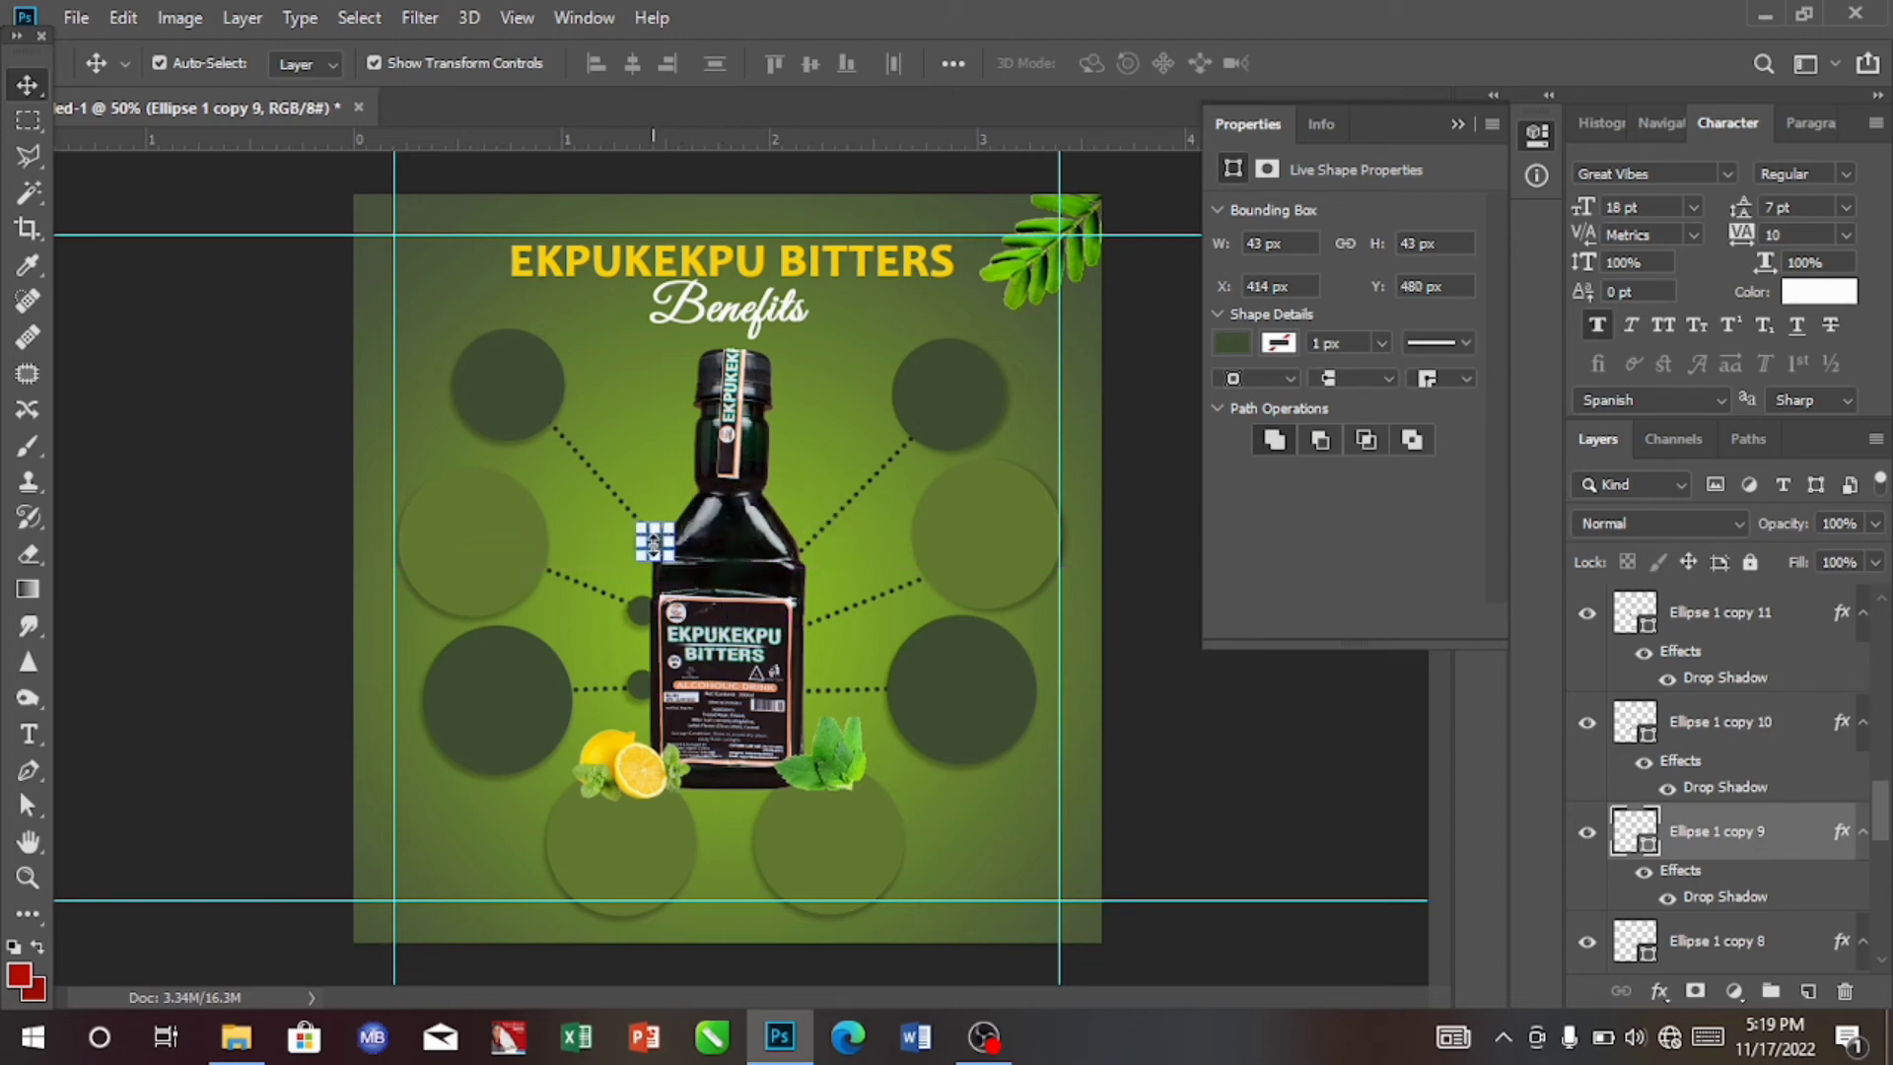
left_click(646, 555)
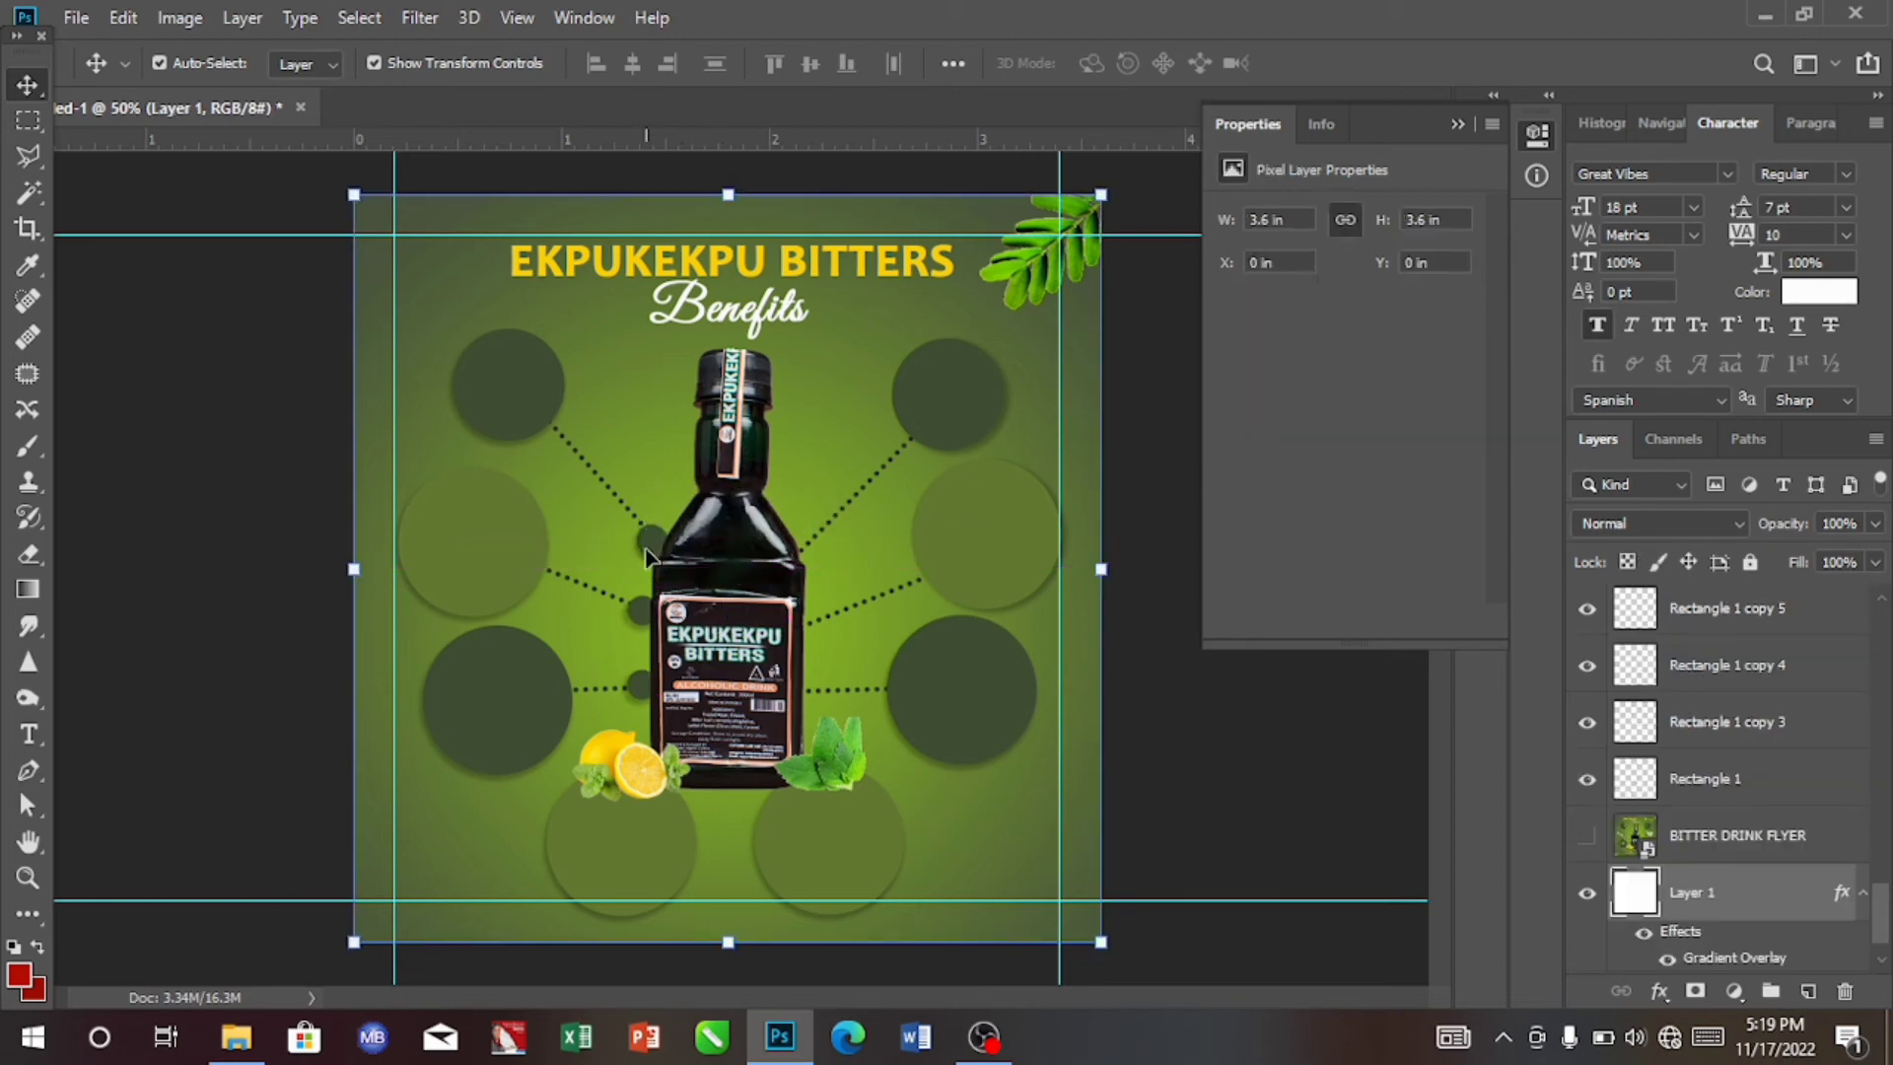
Move a tiny circle to the bottle end of the upper-right dotted line and duplicate the tiny circle at the shoulder twice.
left_click_drag(647, 555, 806, 561)
mouse_move(651, 542)
left_mouse_down()
mouse_move(690, 582)
mouse_move(652, 538)
left_mouse_up()
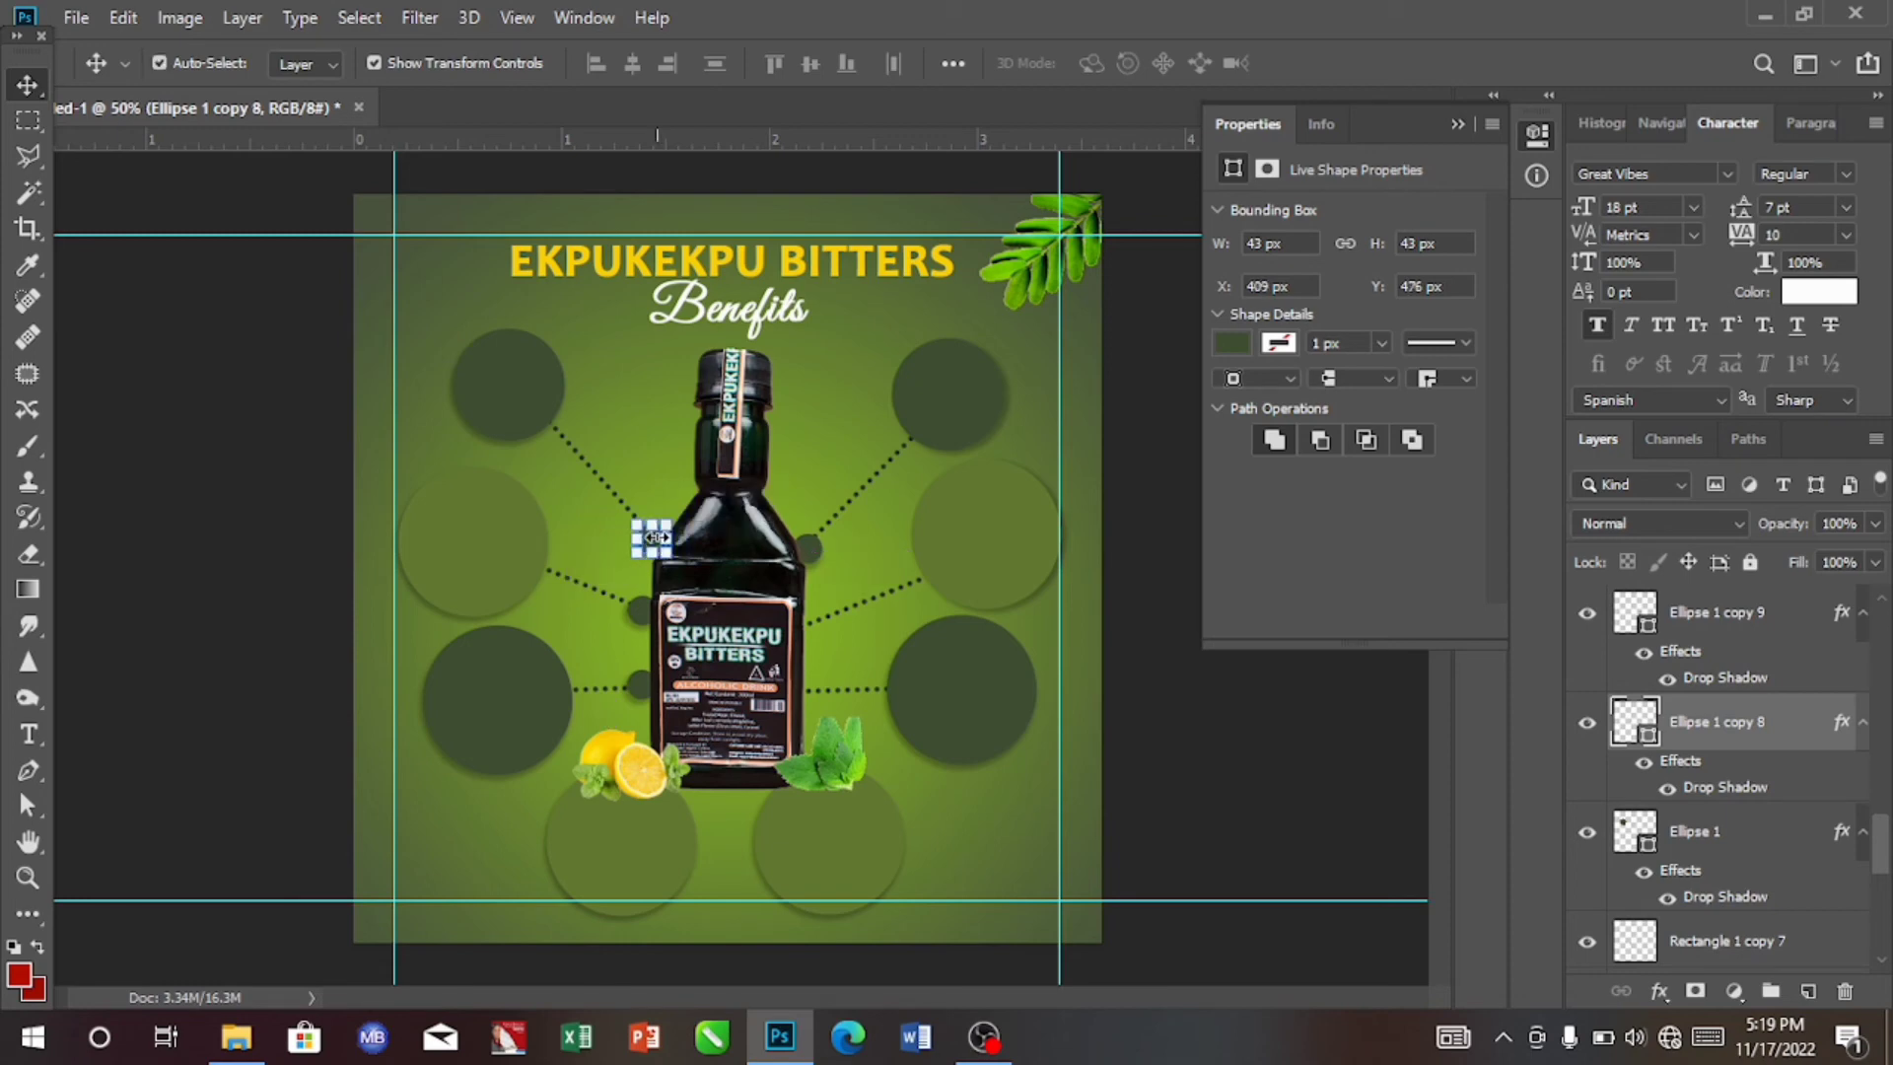
left_click_drag(652, 538, 661, 543)
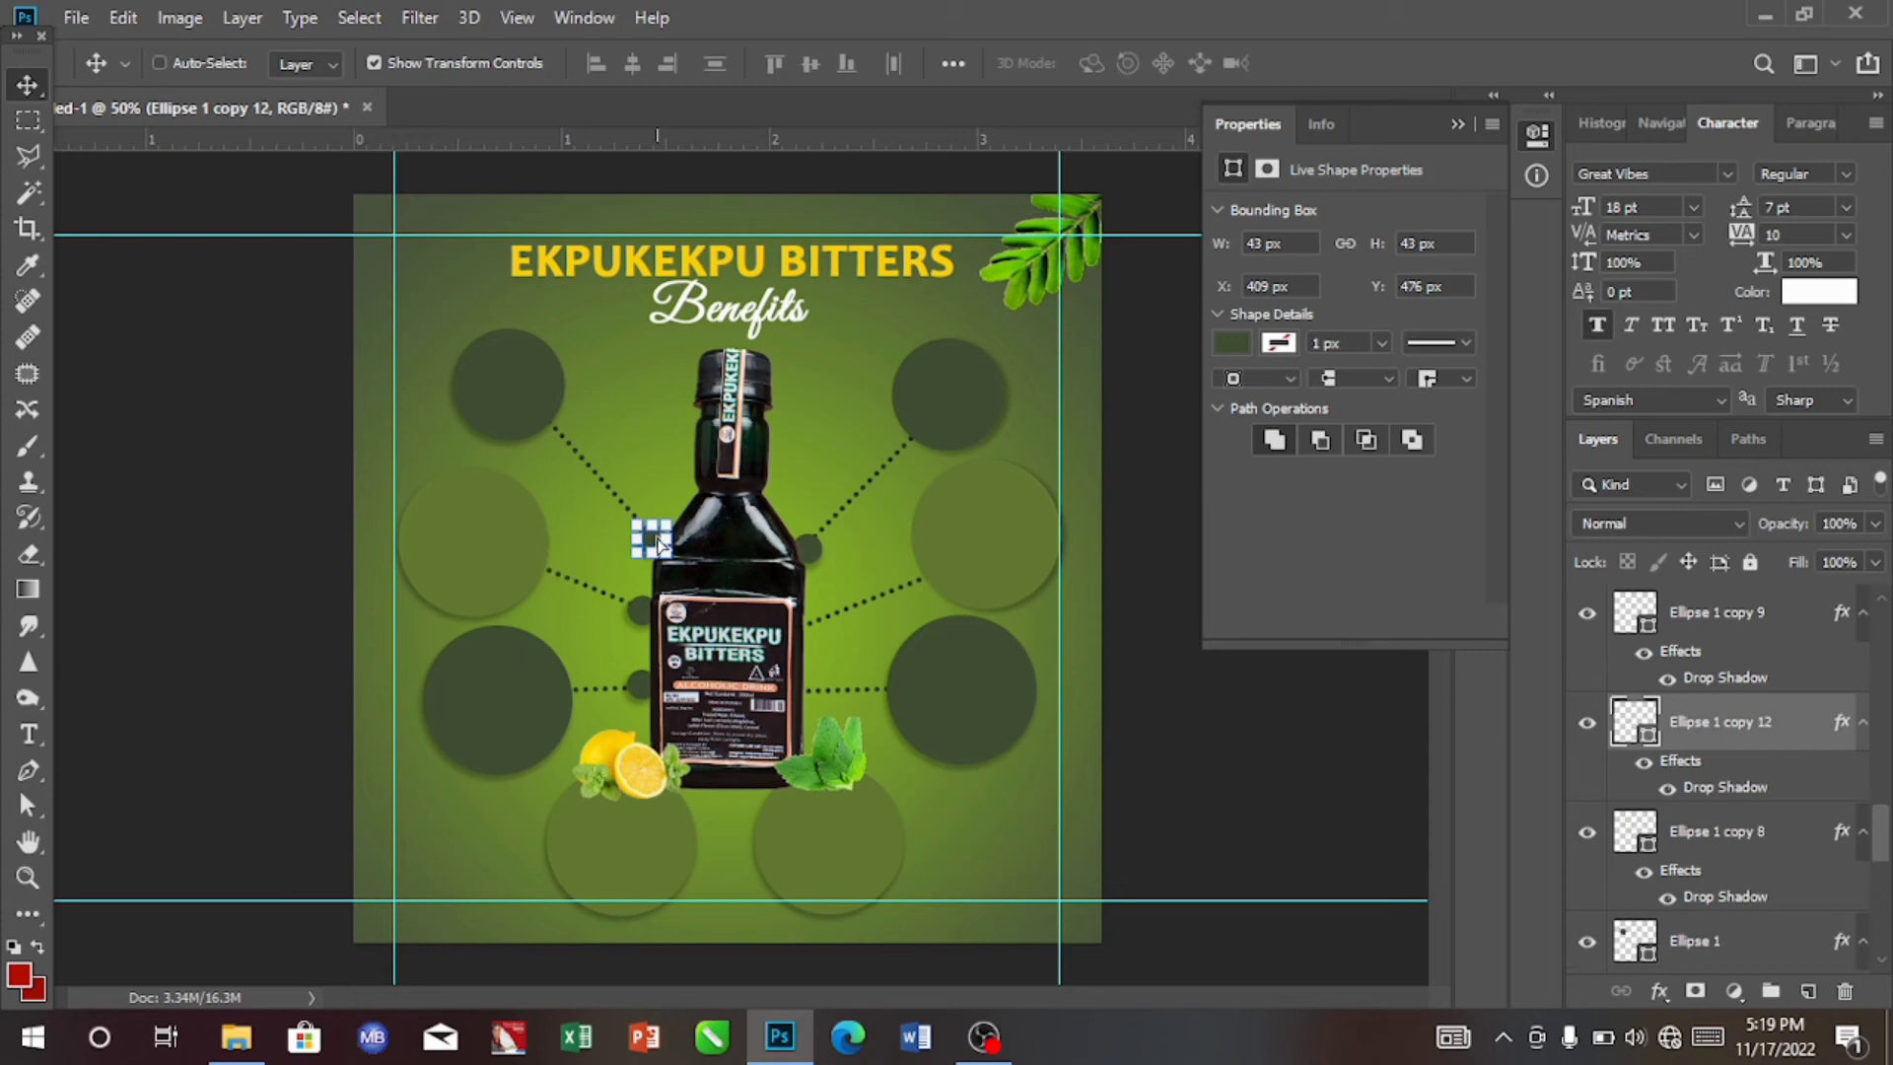
key("ctrl+j")
Place the two new tiny circle copies at the bottle ends of the middle-right and lower-right dotted lines.
left_click(644, 543)
left_click_drag(644, 543, 812, 637)
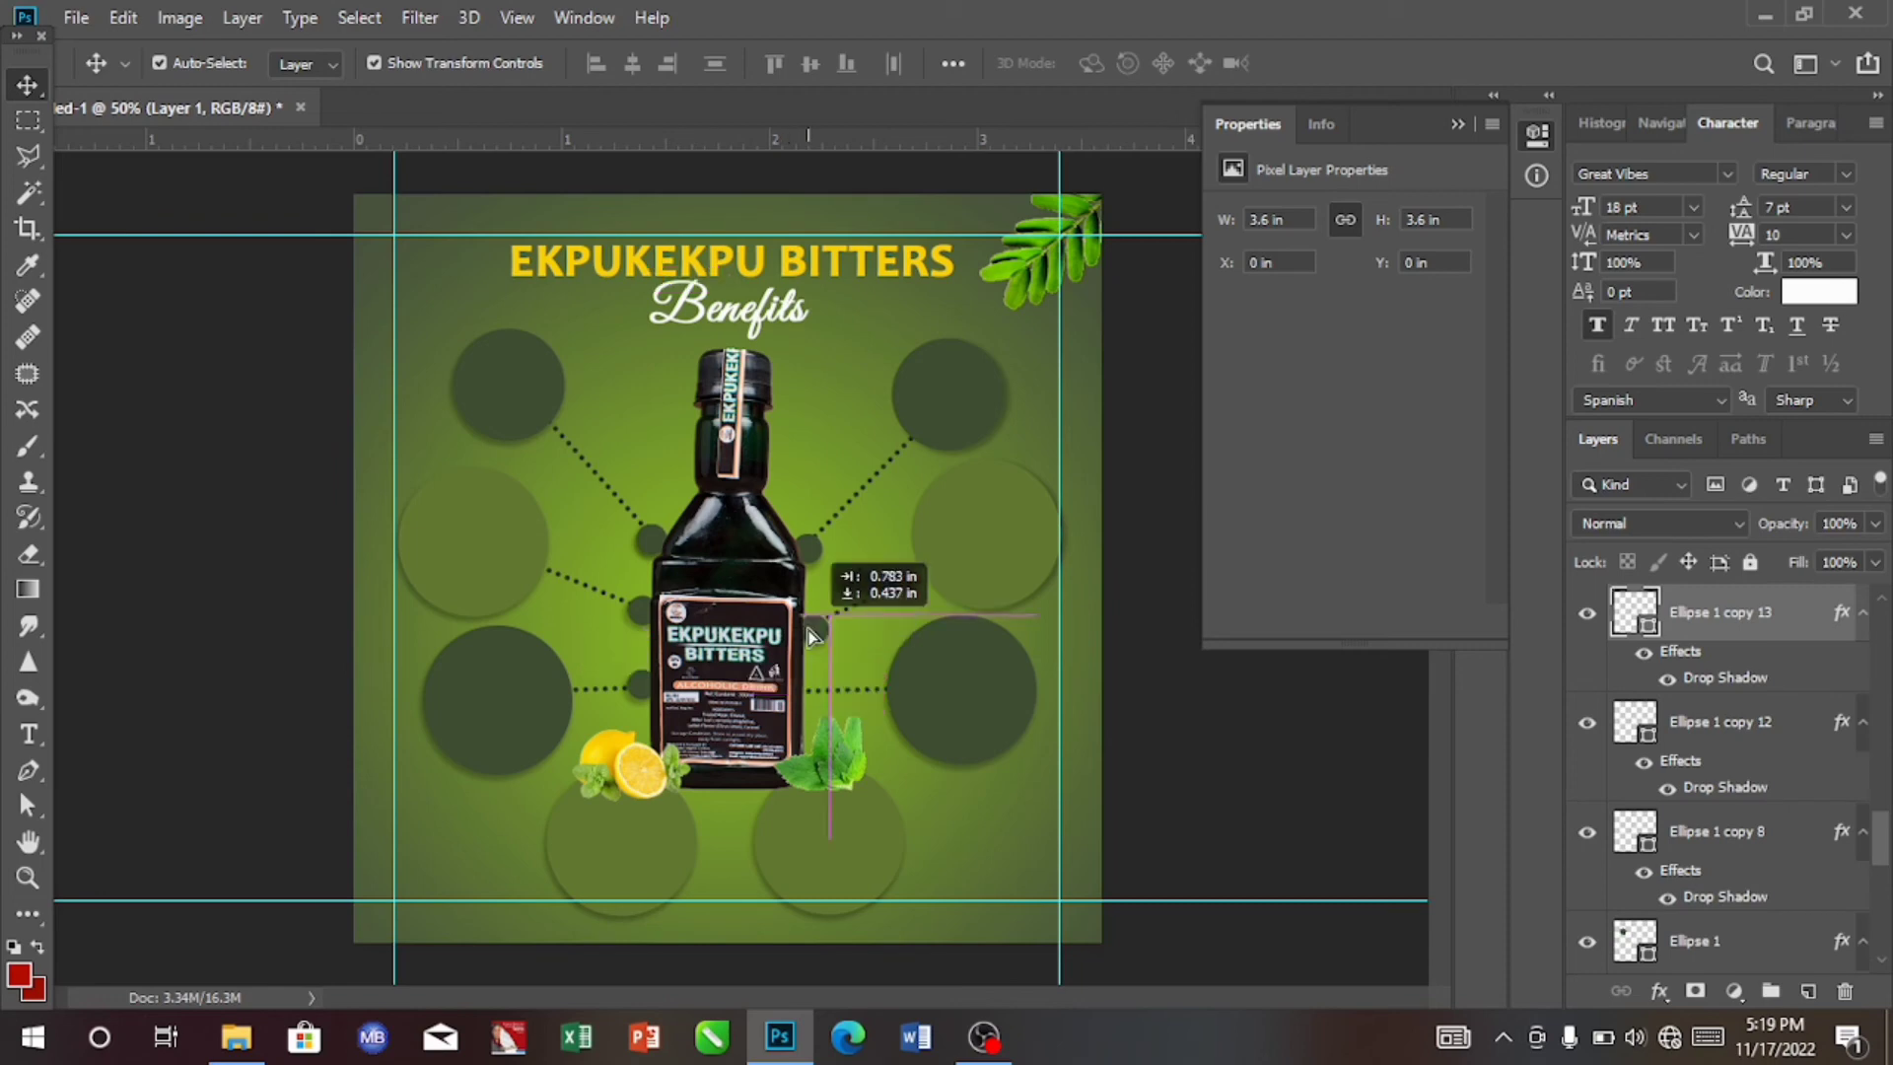
left_click_drag(813, 636, 812, 637)
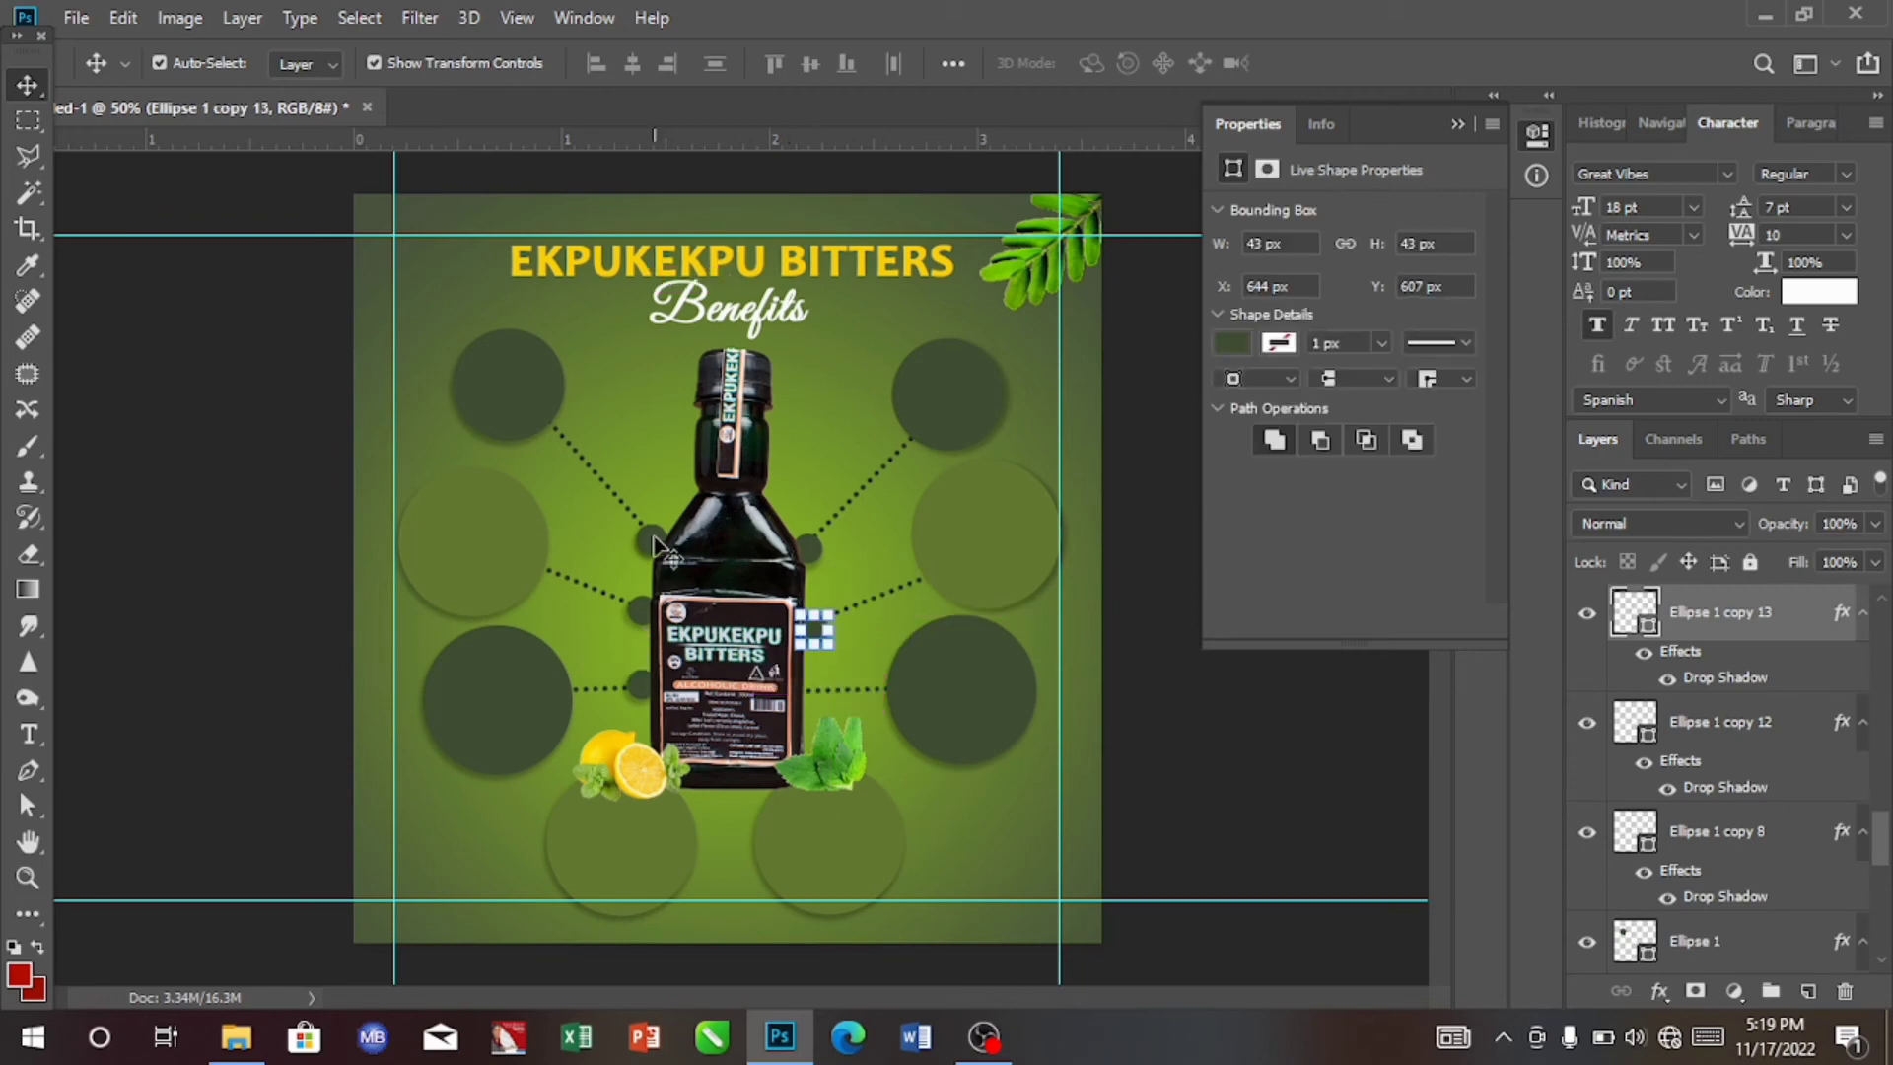
left_click_drag(653, 545, 814, 692)
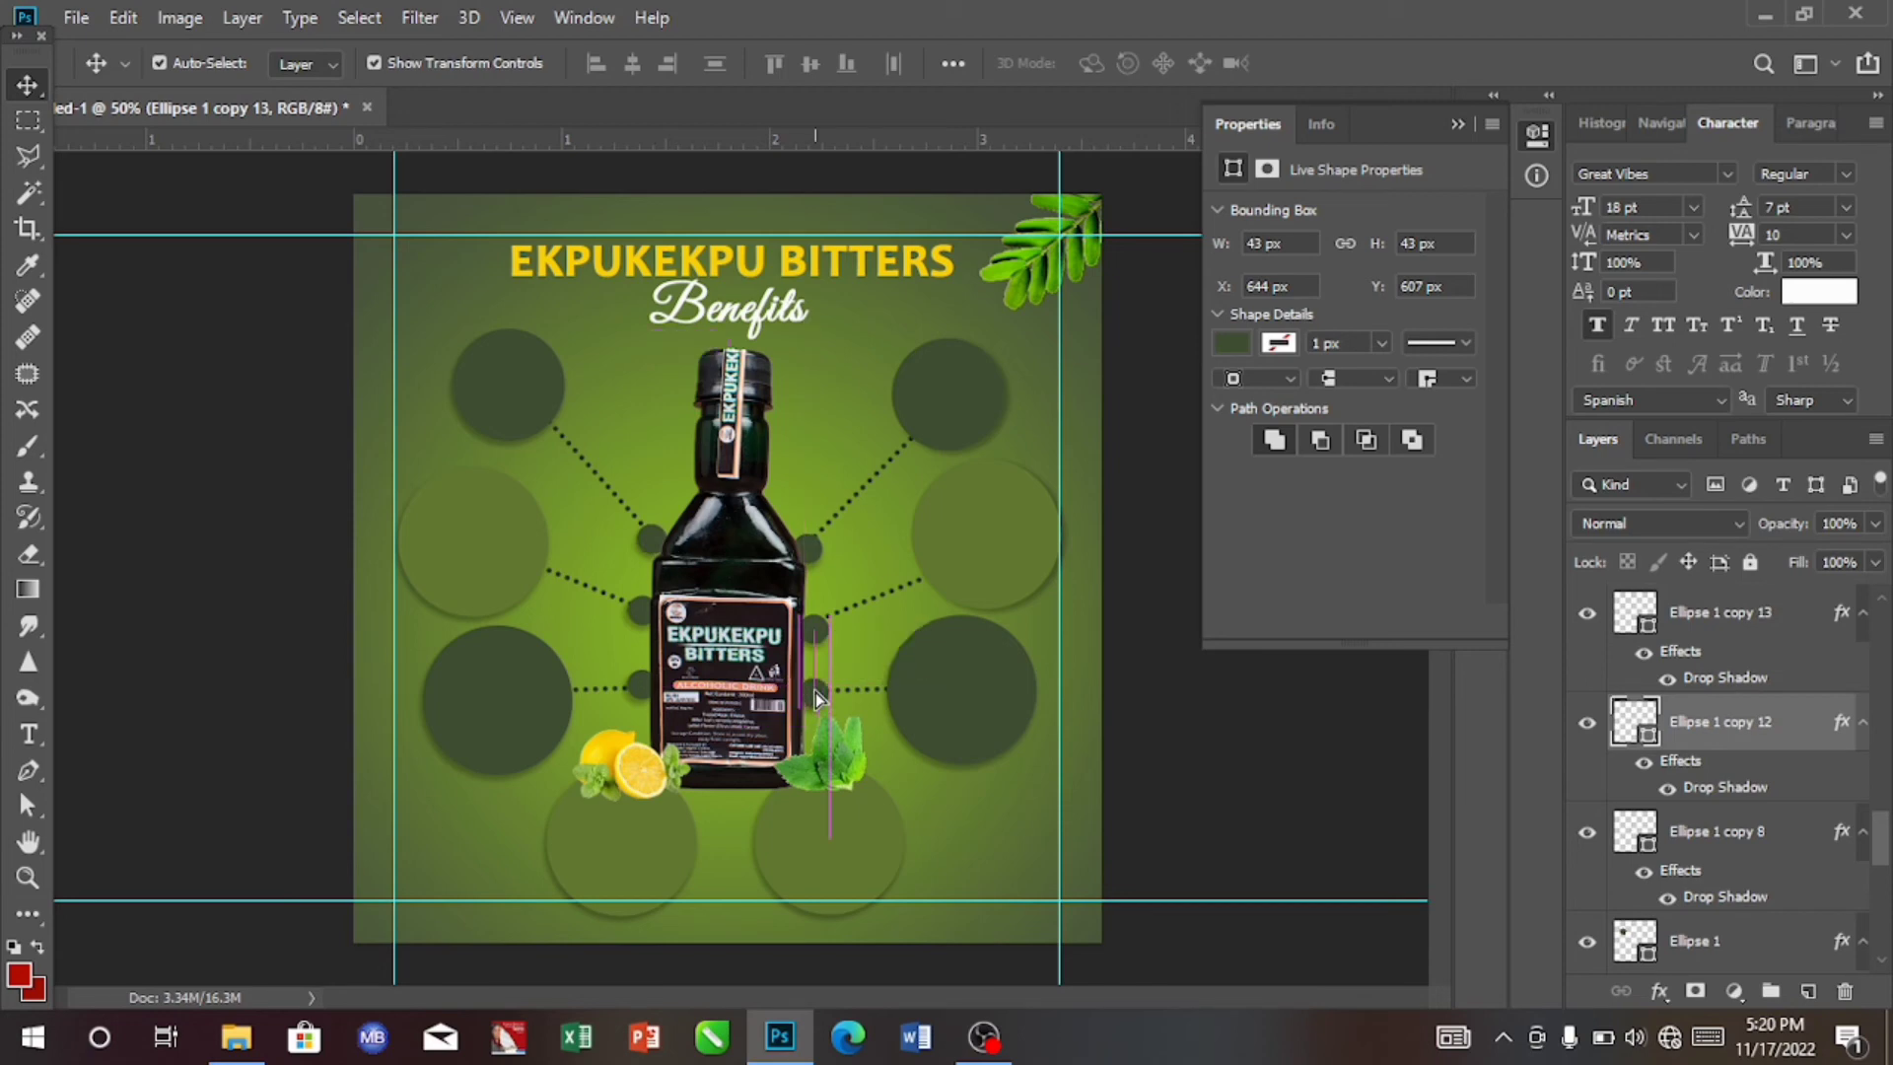
left_click(814, 696)
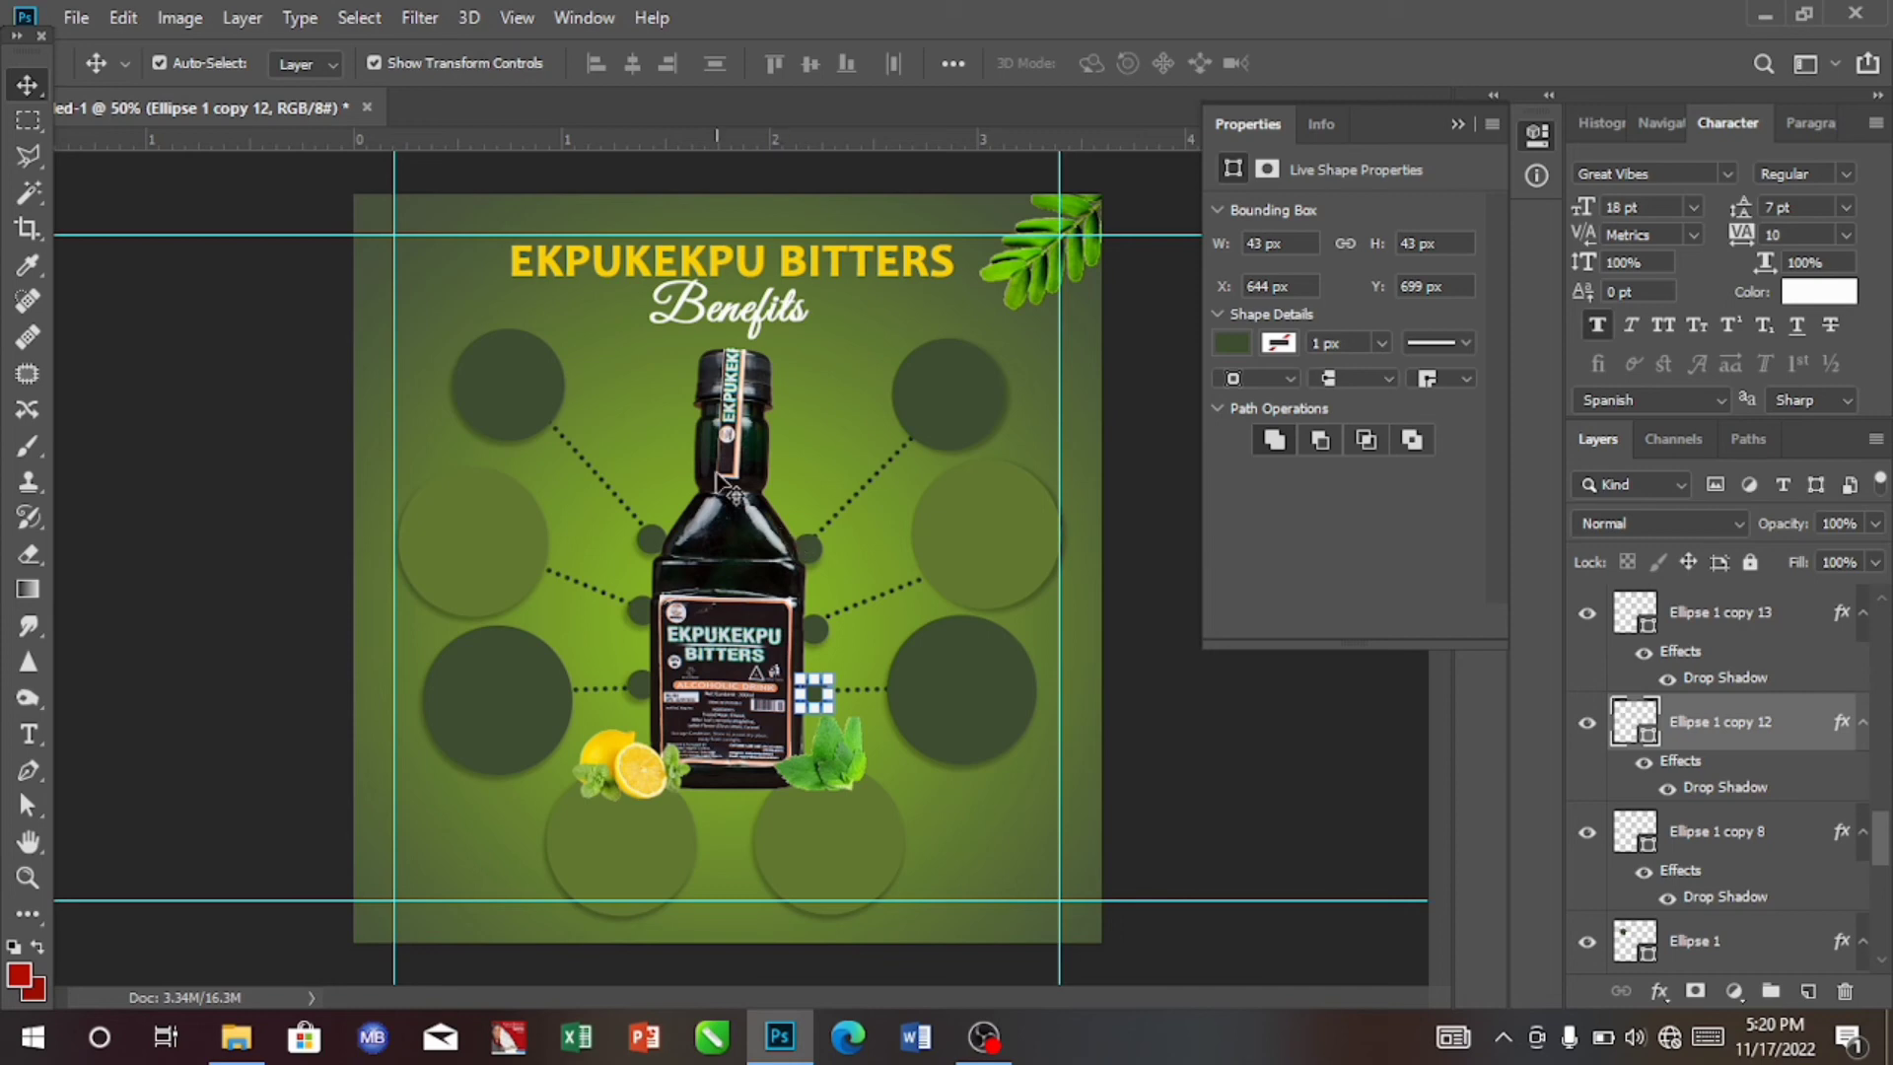
Recolor the tiny circle on the middle-left dotted line with the lighter green sampled from the large middle-left circle.
left_click(645, 626)
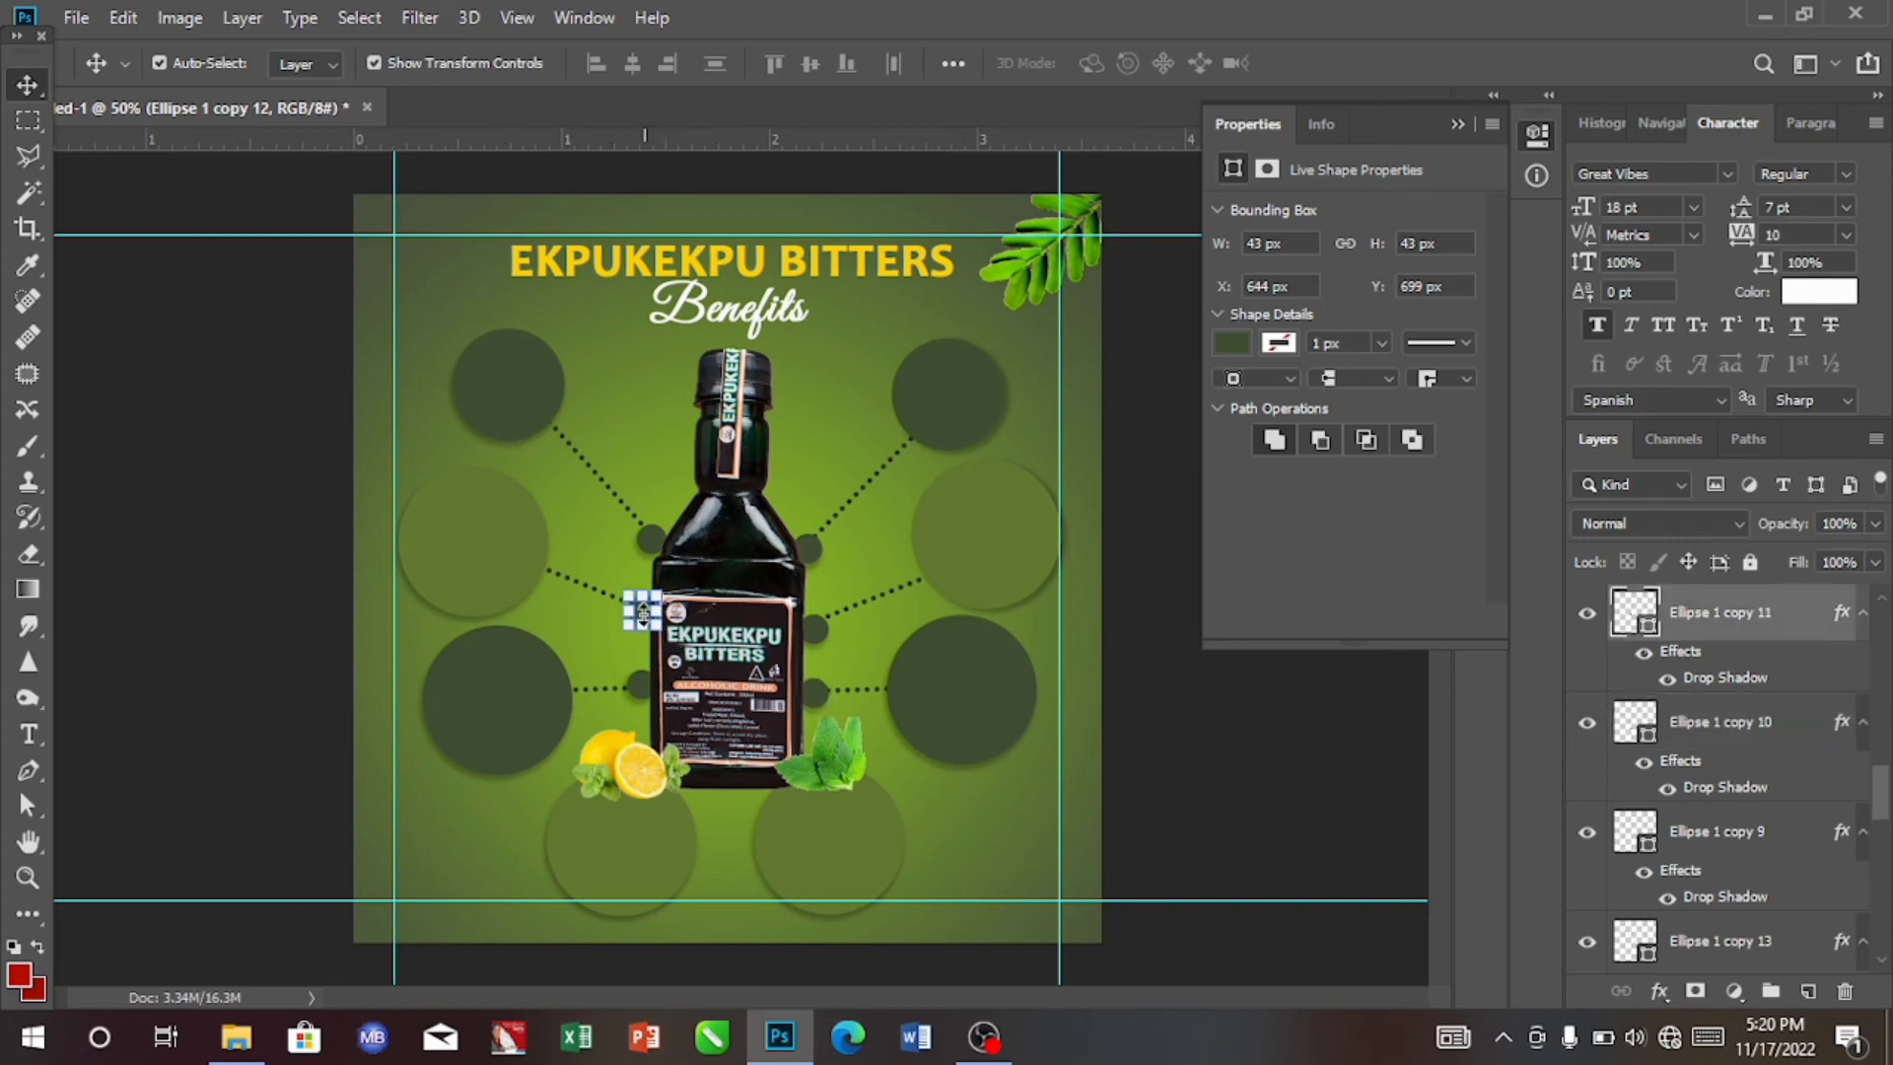
double_click(1632, 611)
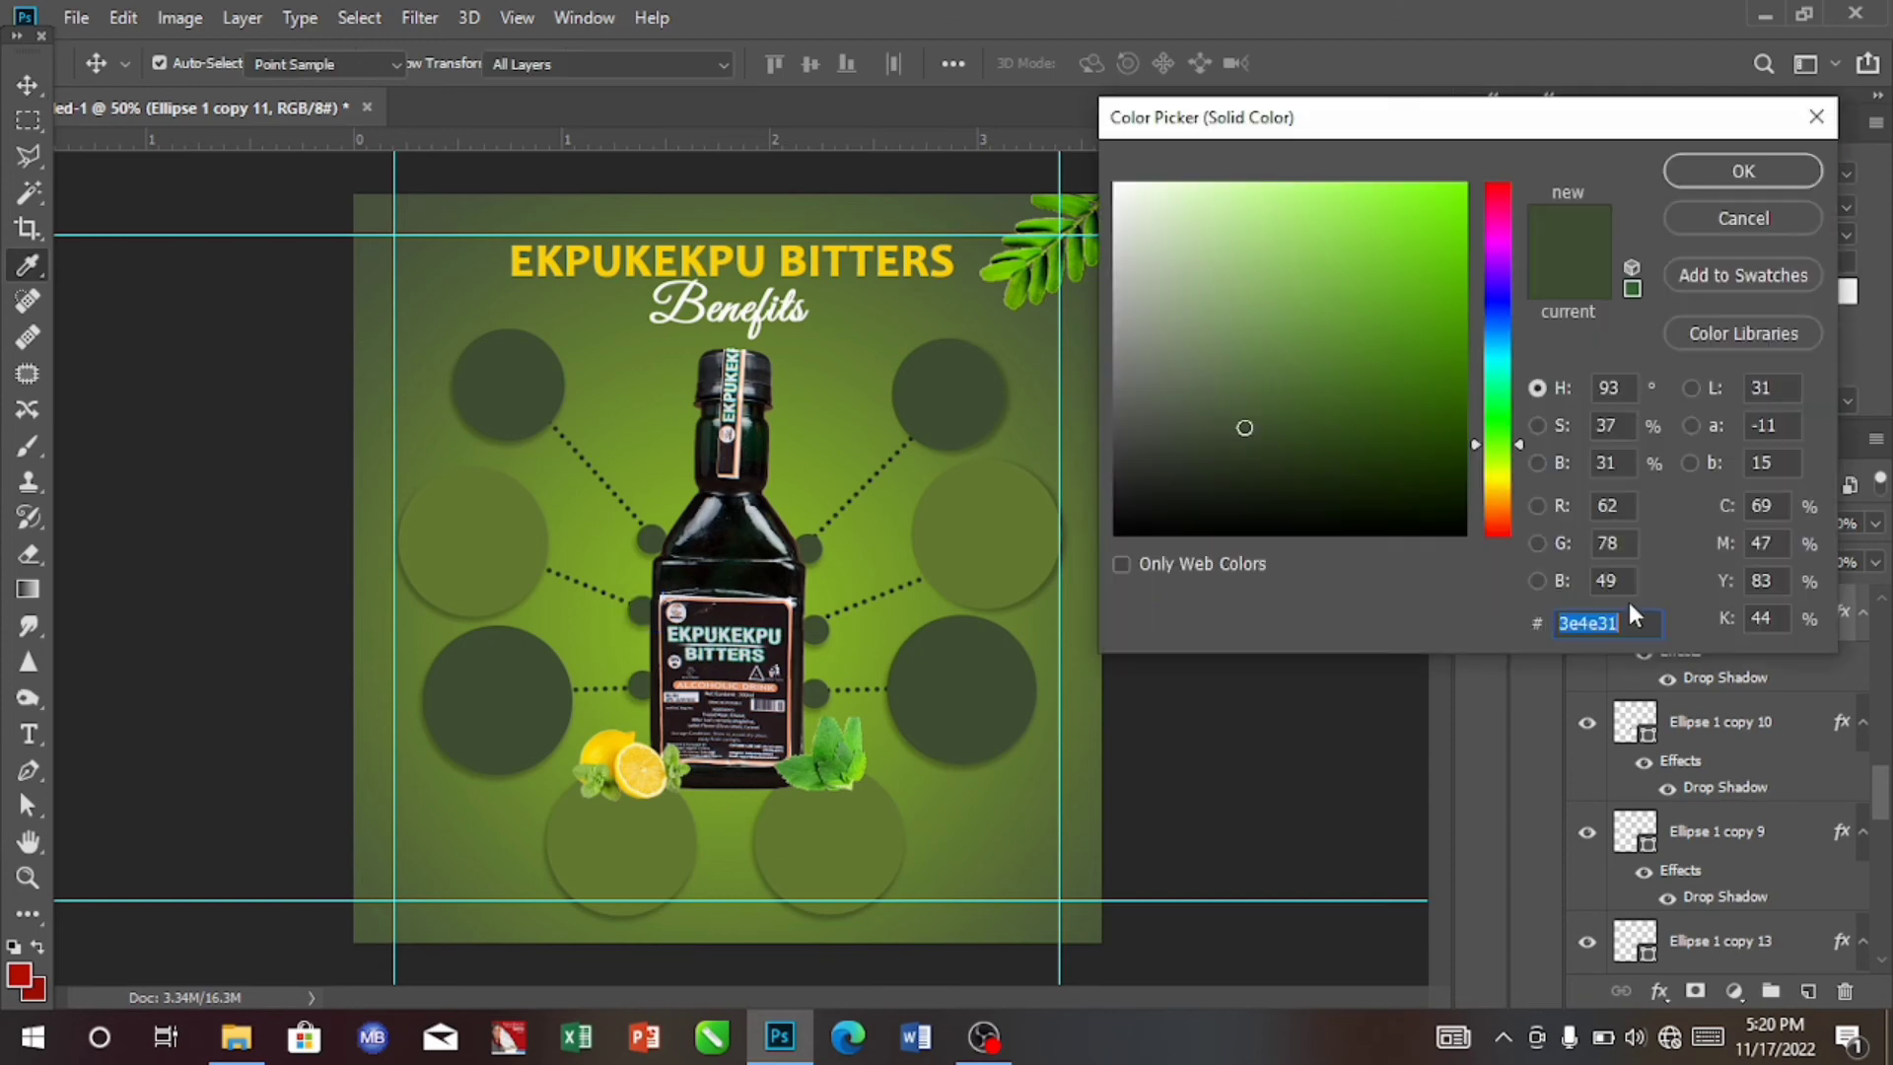
left_click(471, 536)
left_click(1742, 171)
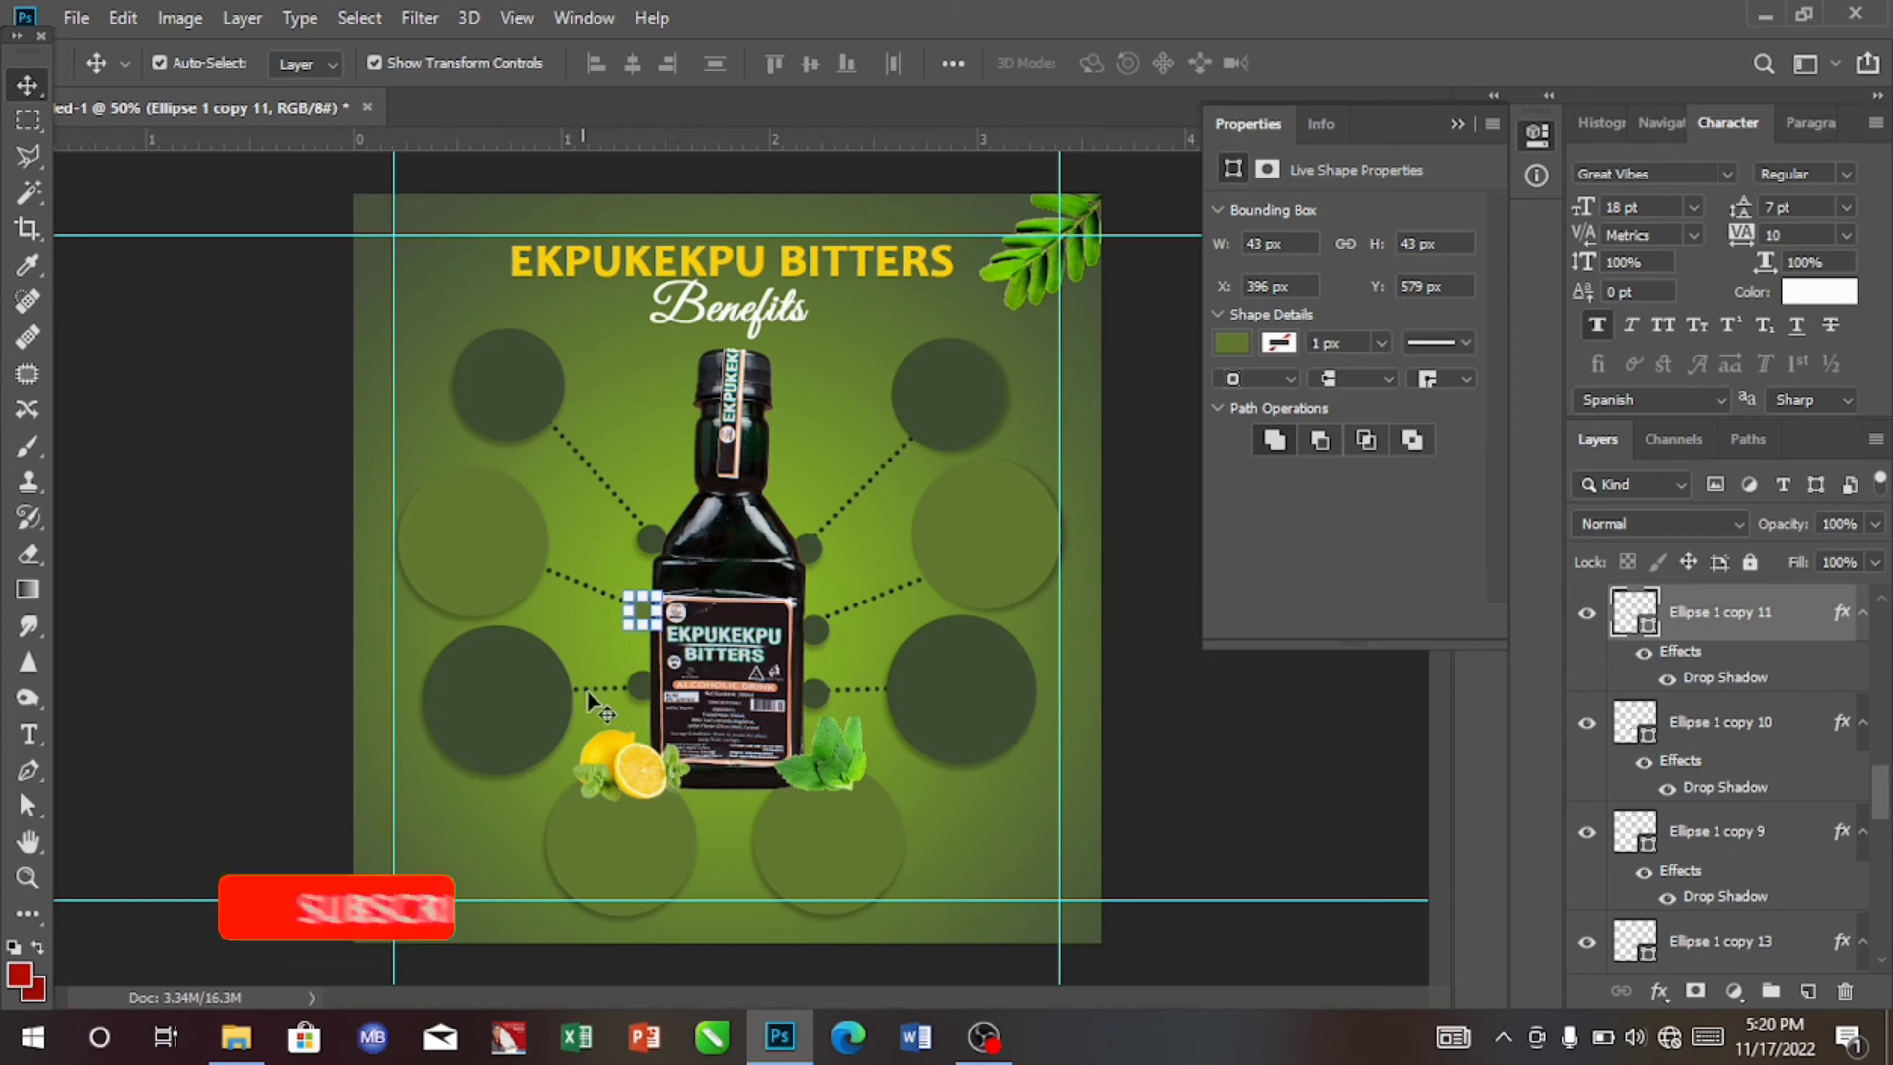
Recolor the tiny circle on the middle-right dotted line to #627931, sampled from the large middle-right circle.
left_click(814, 627)
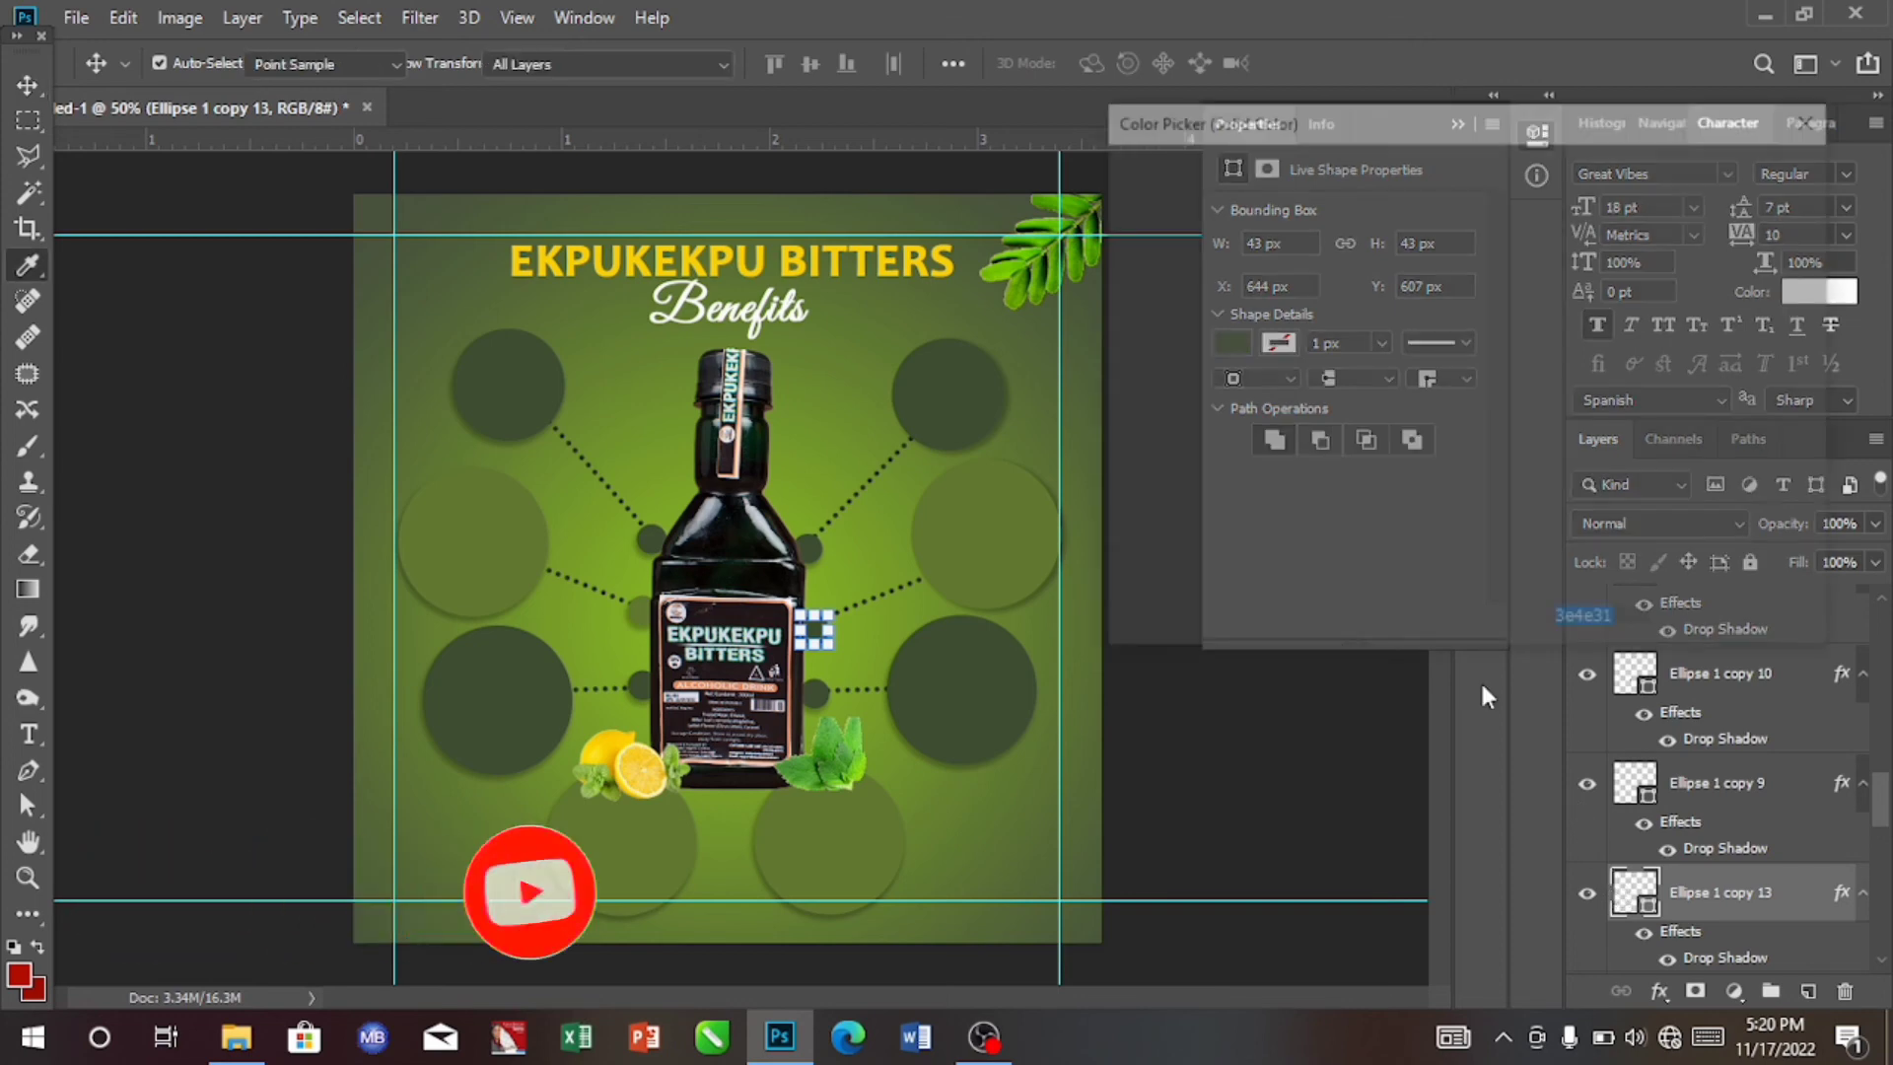
double_click(1634, 892)
left_click(1034, 541)
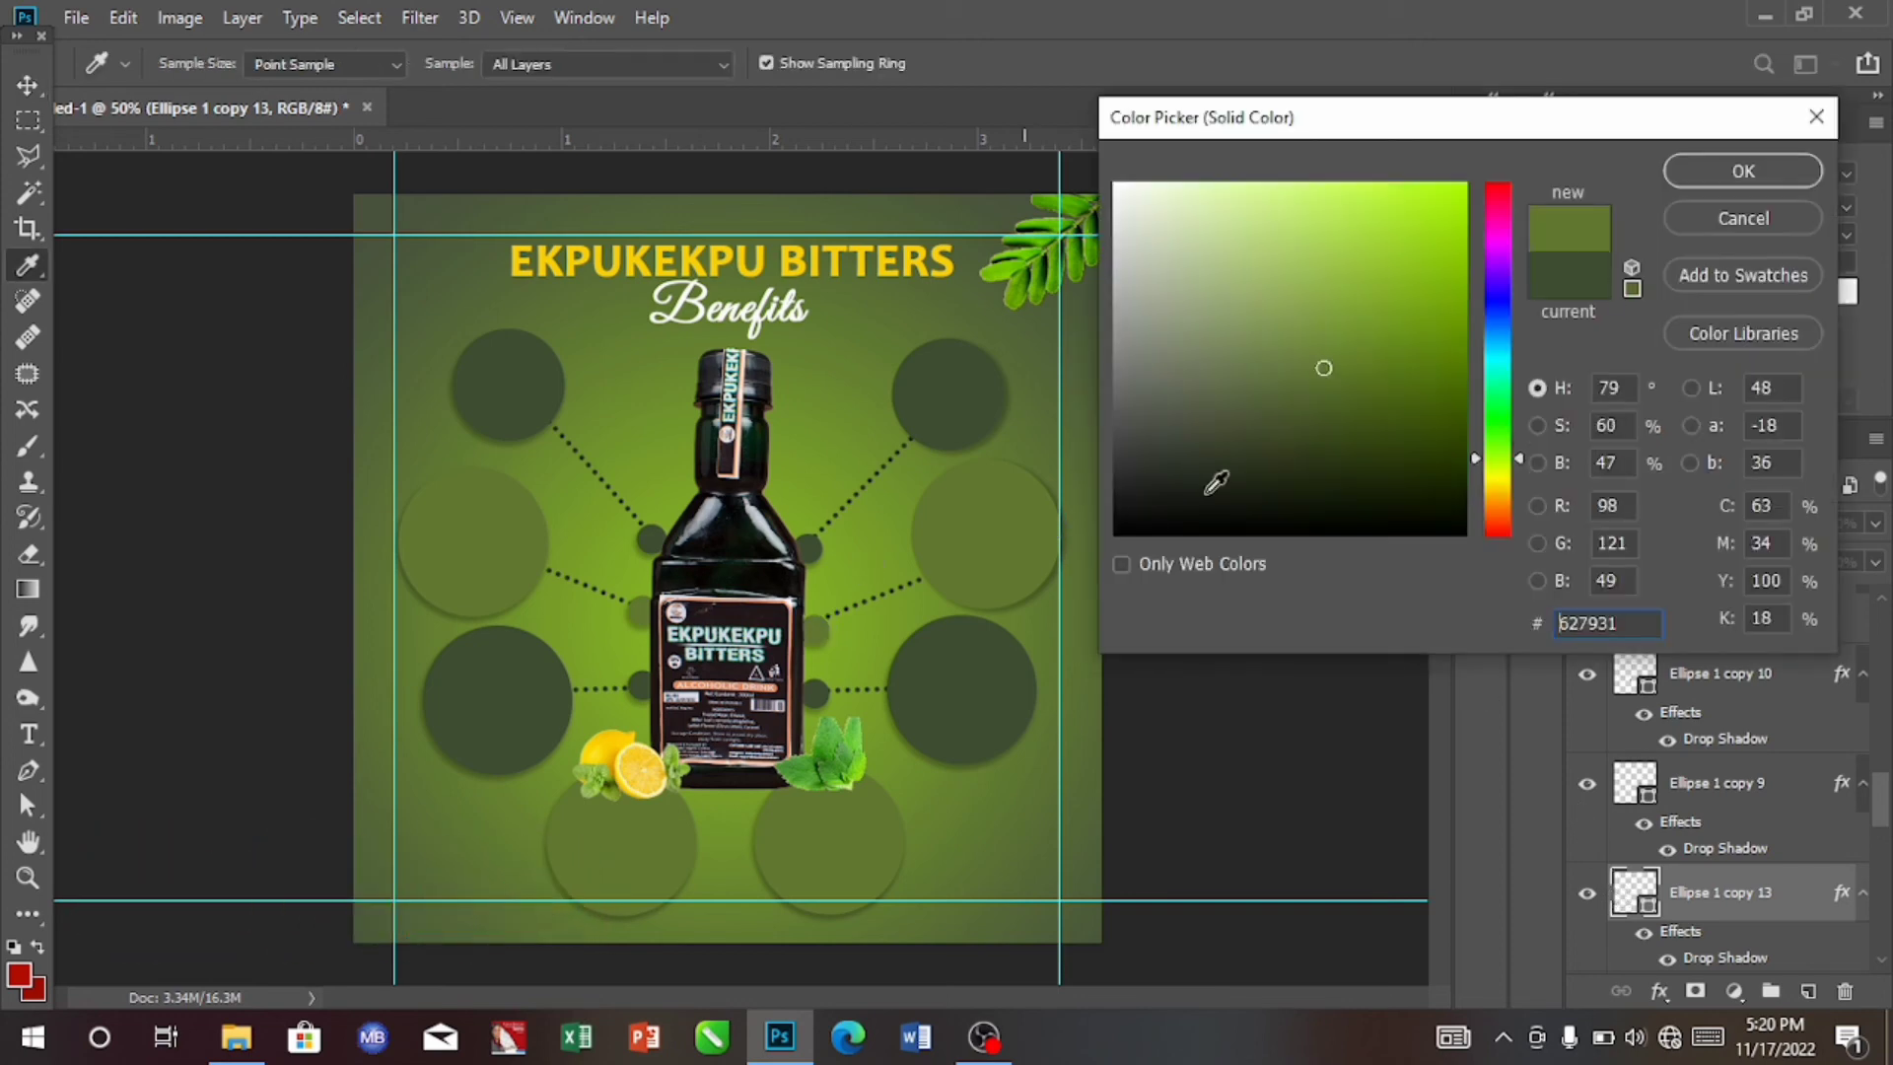
left_click(1741, 174)
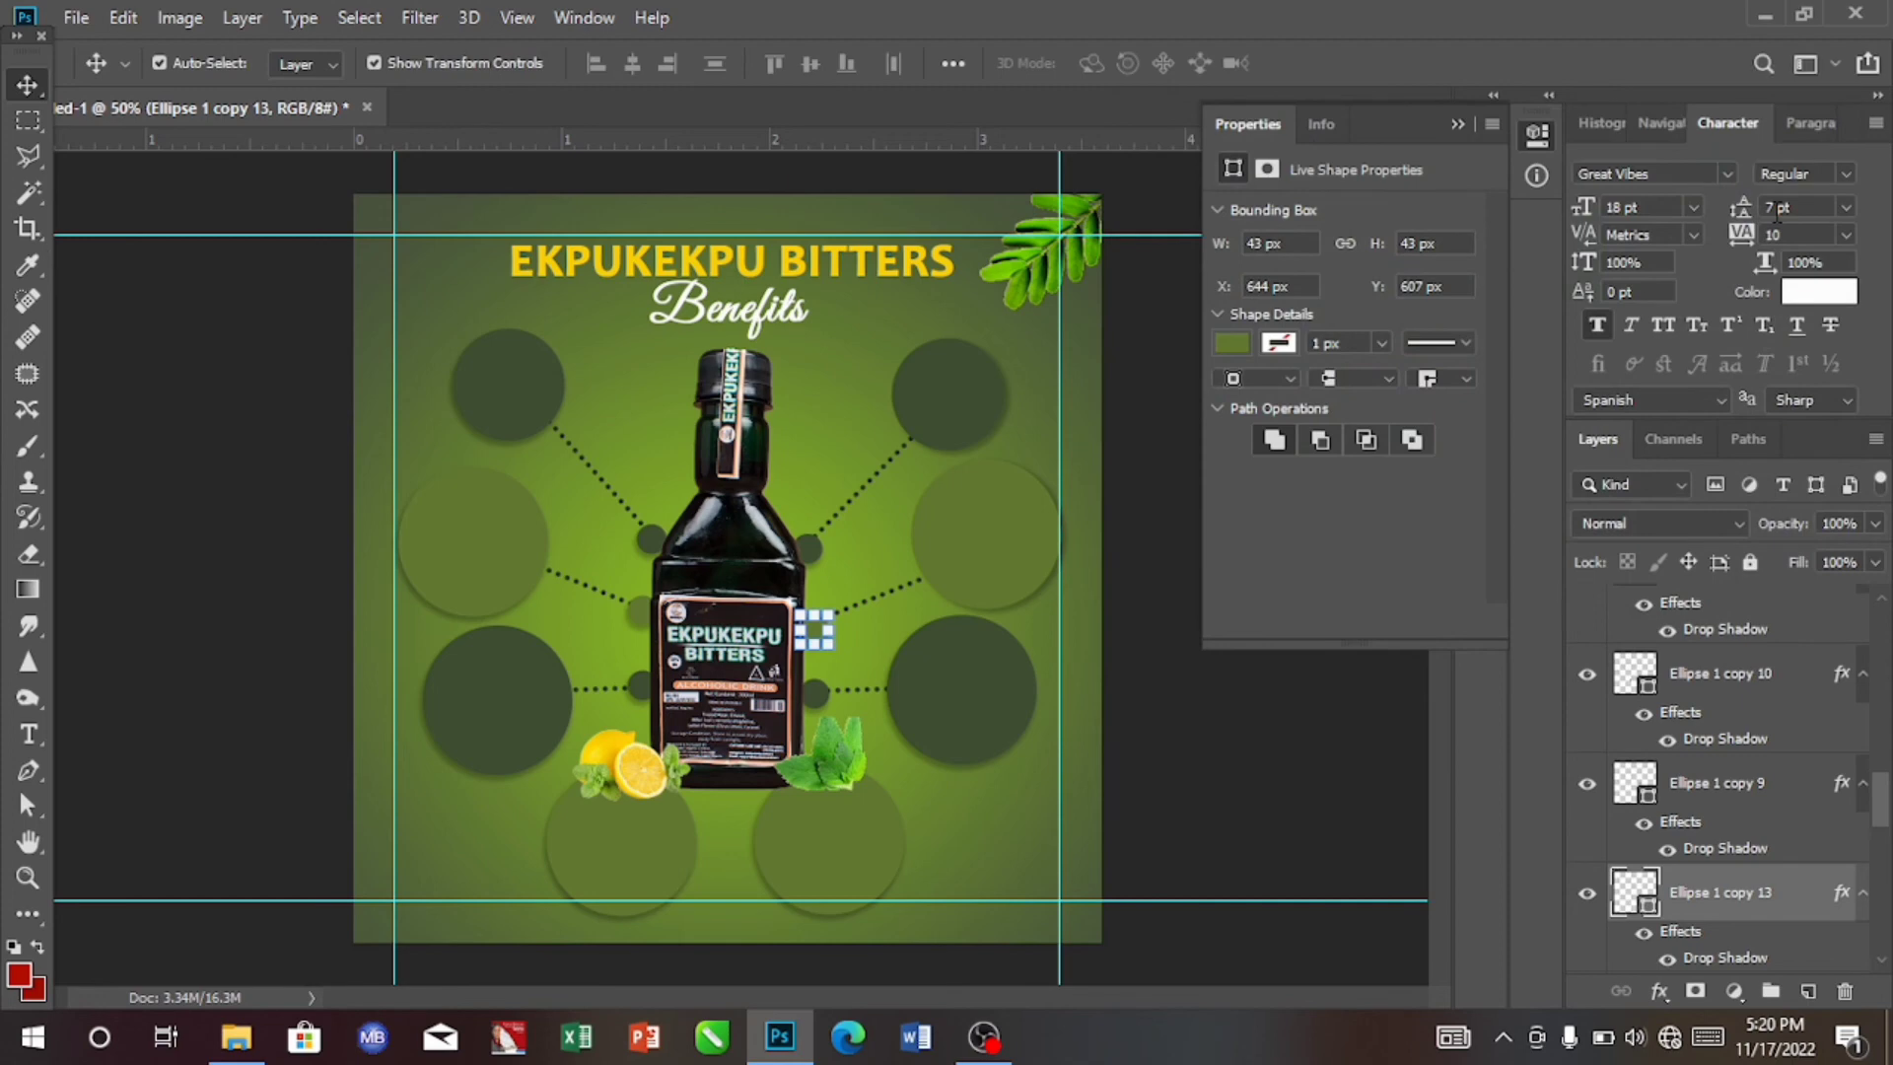
Shift the tiny circles on the middle-right and lower-right dotted lines slightly upward to meet the line ends.
key("Up")
key("Up")
key("Up")
key("Up")
left_click(817, 696)
left_click_drag(816, 697, 814, 692)
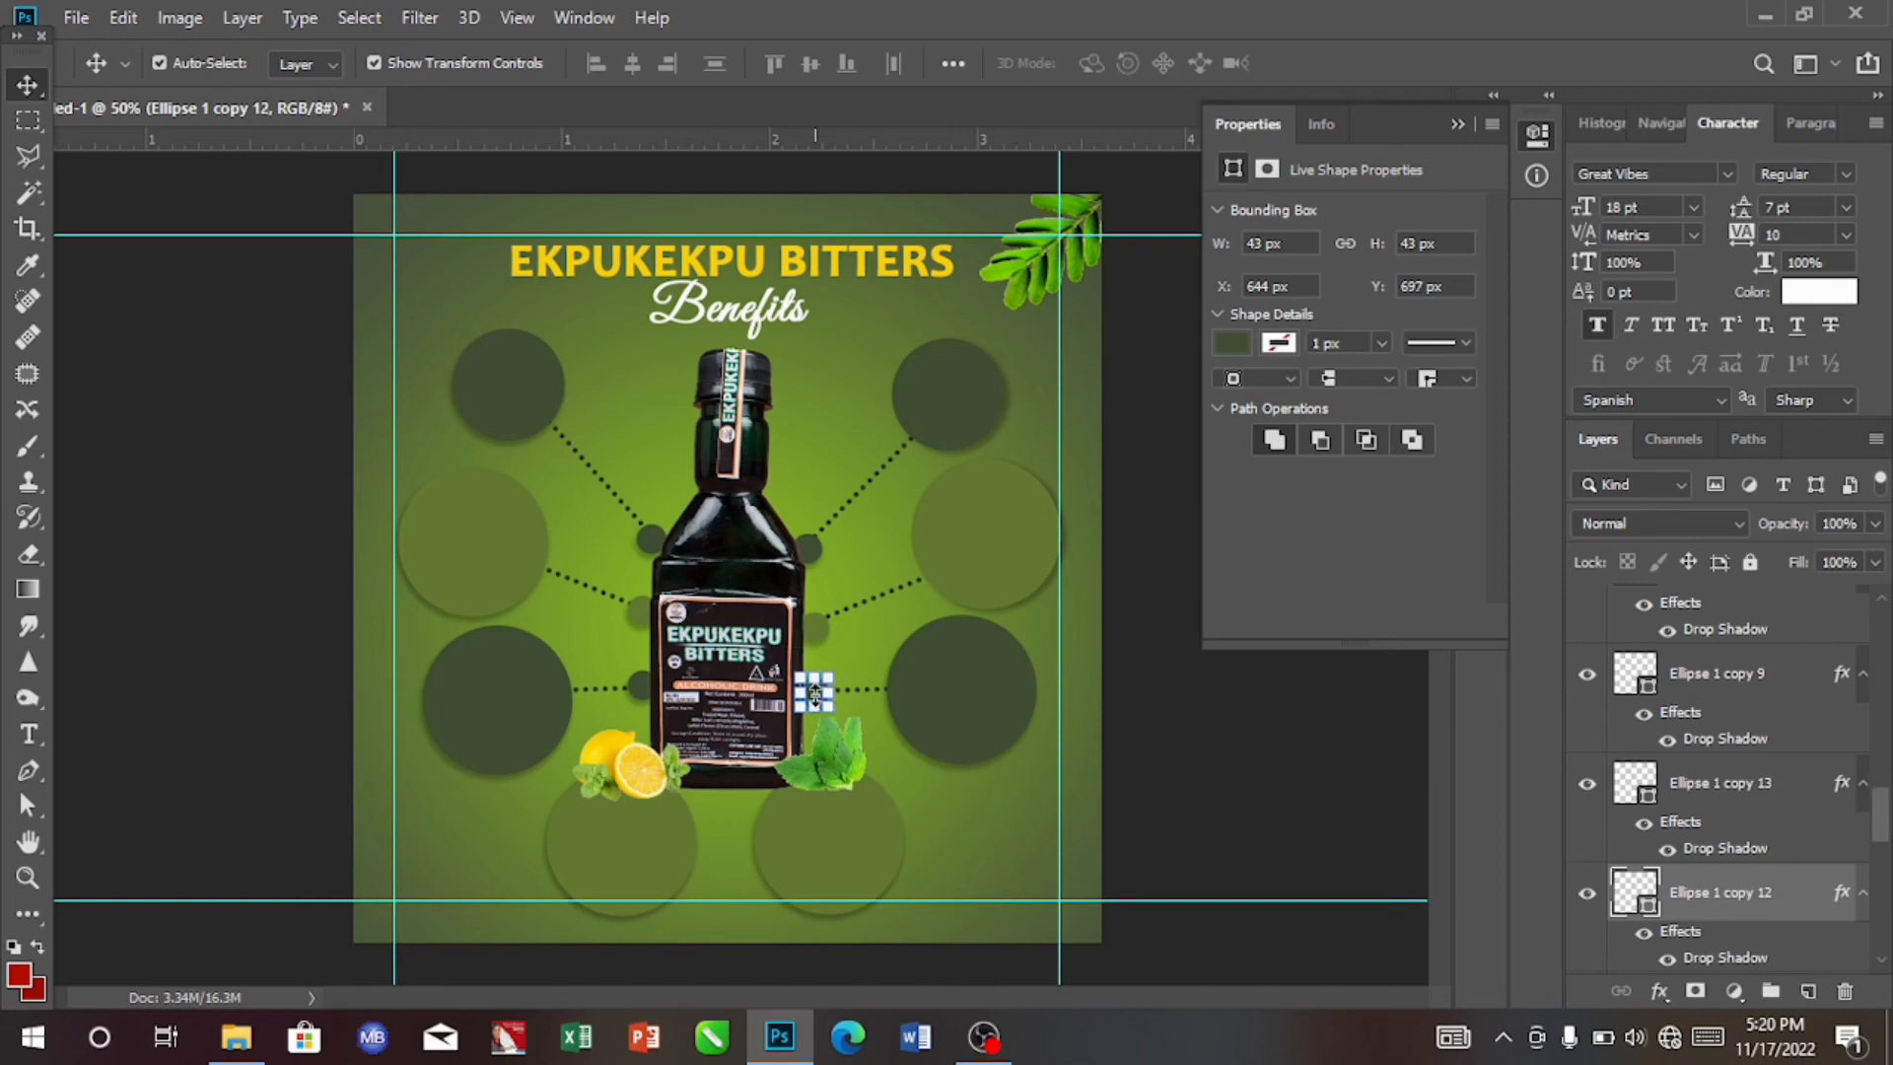
left_click(970, 844)
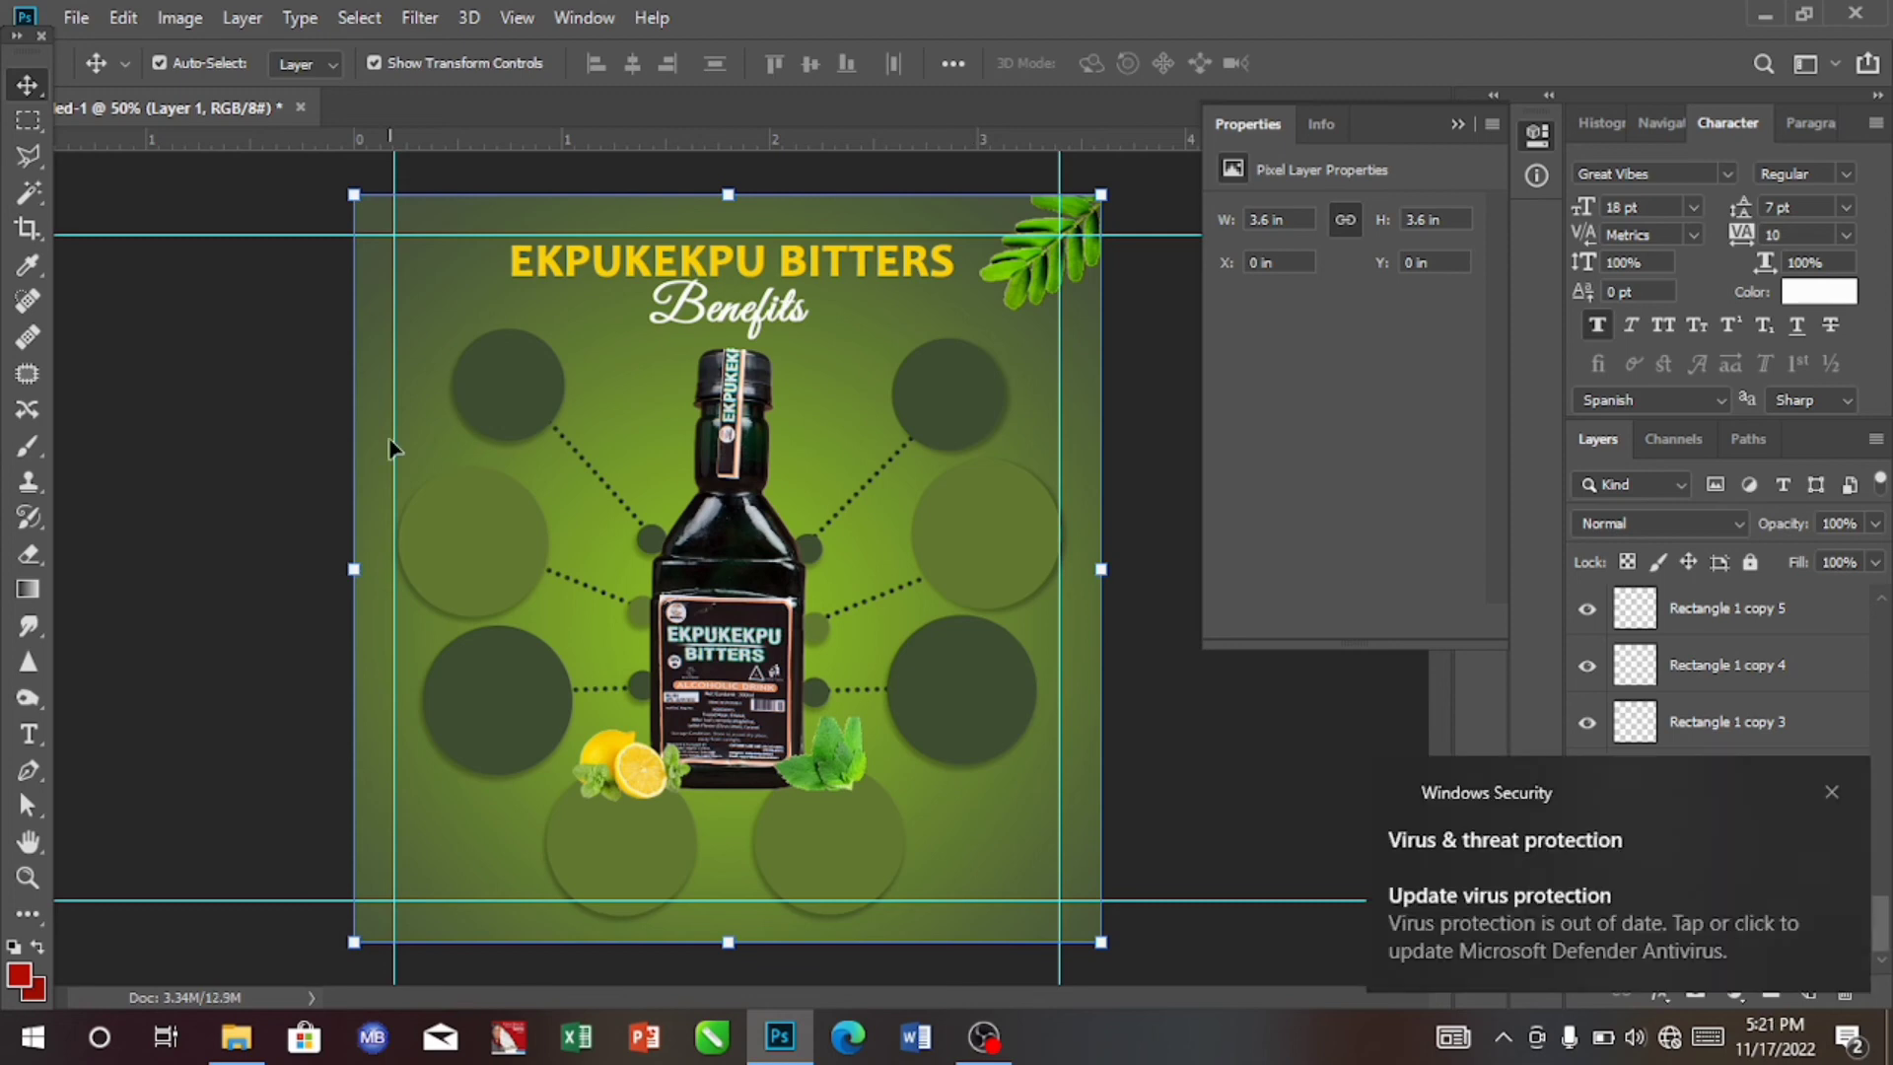
Add the two-line text "Energy booster" in the open area between the upper-left circle and the bottle neck.
left_click(24, 736)
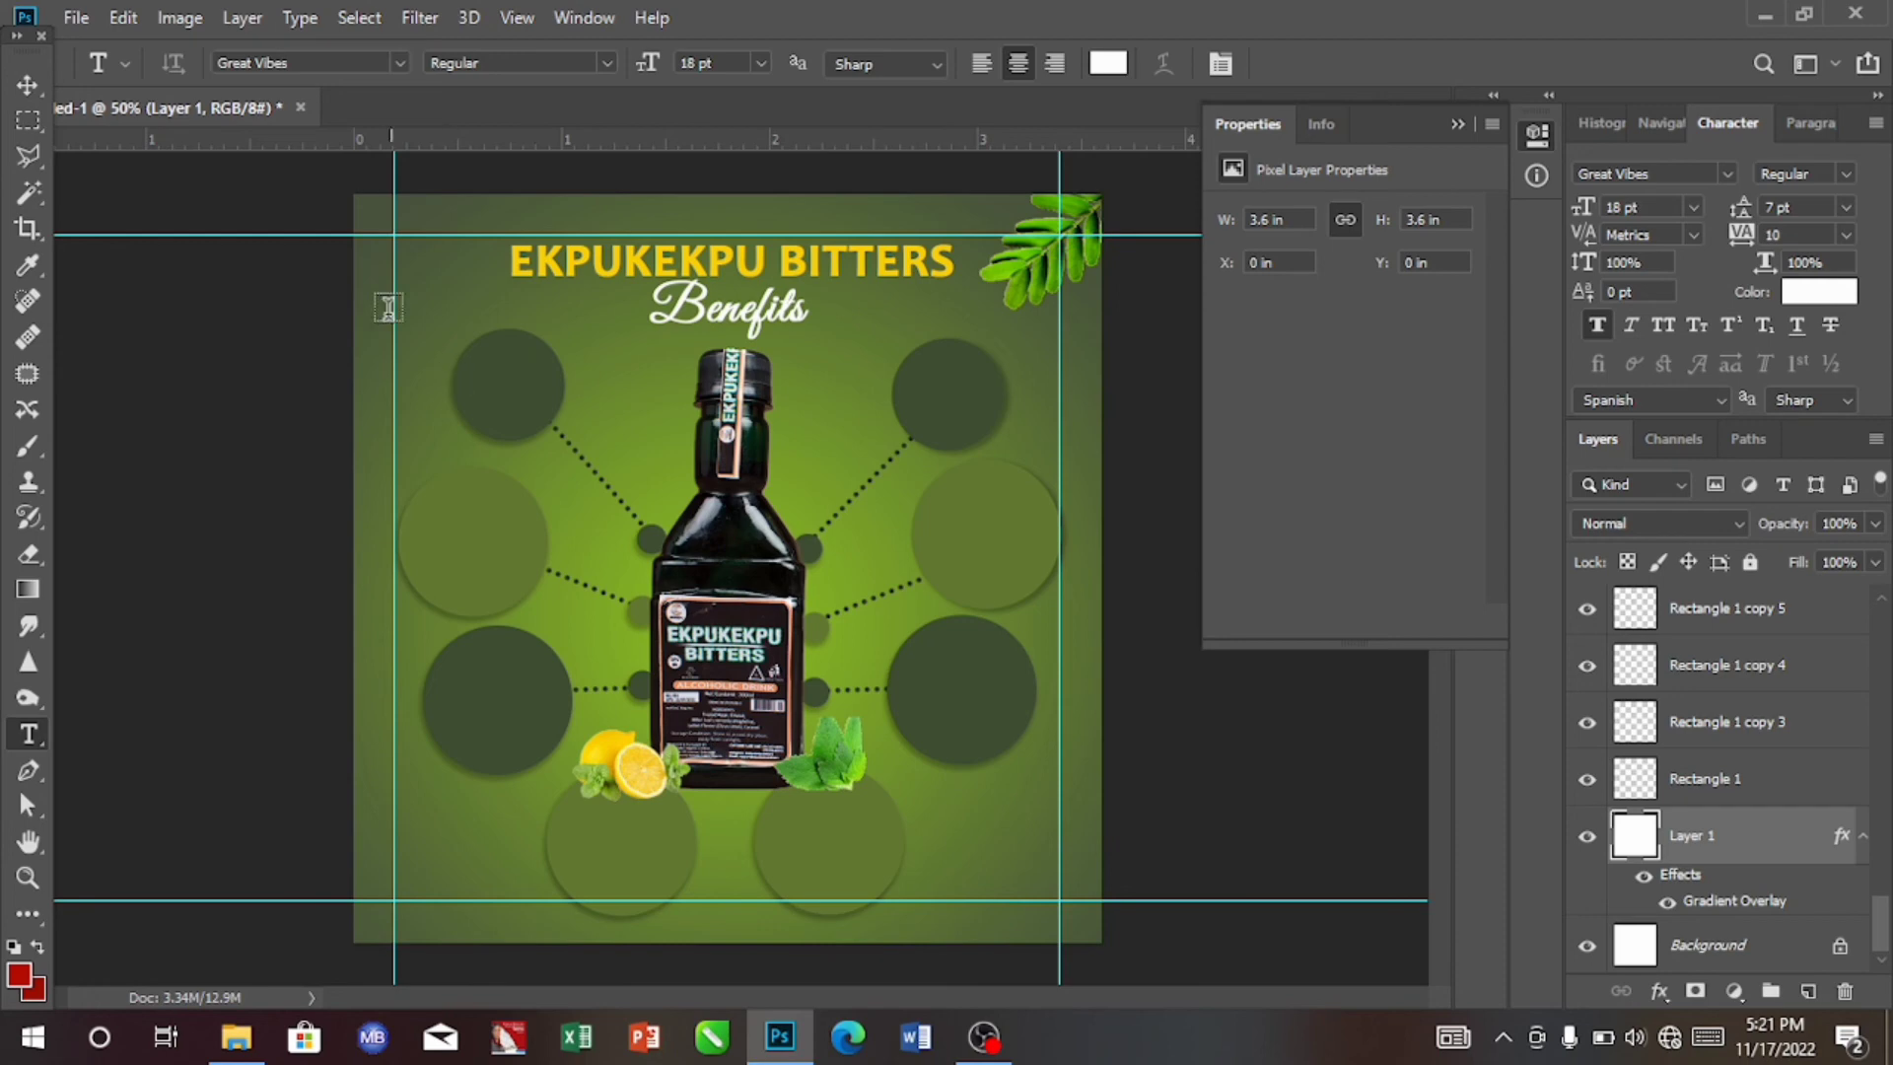
left_click(614, 366)
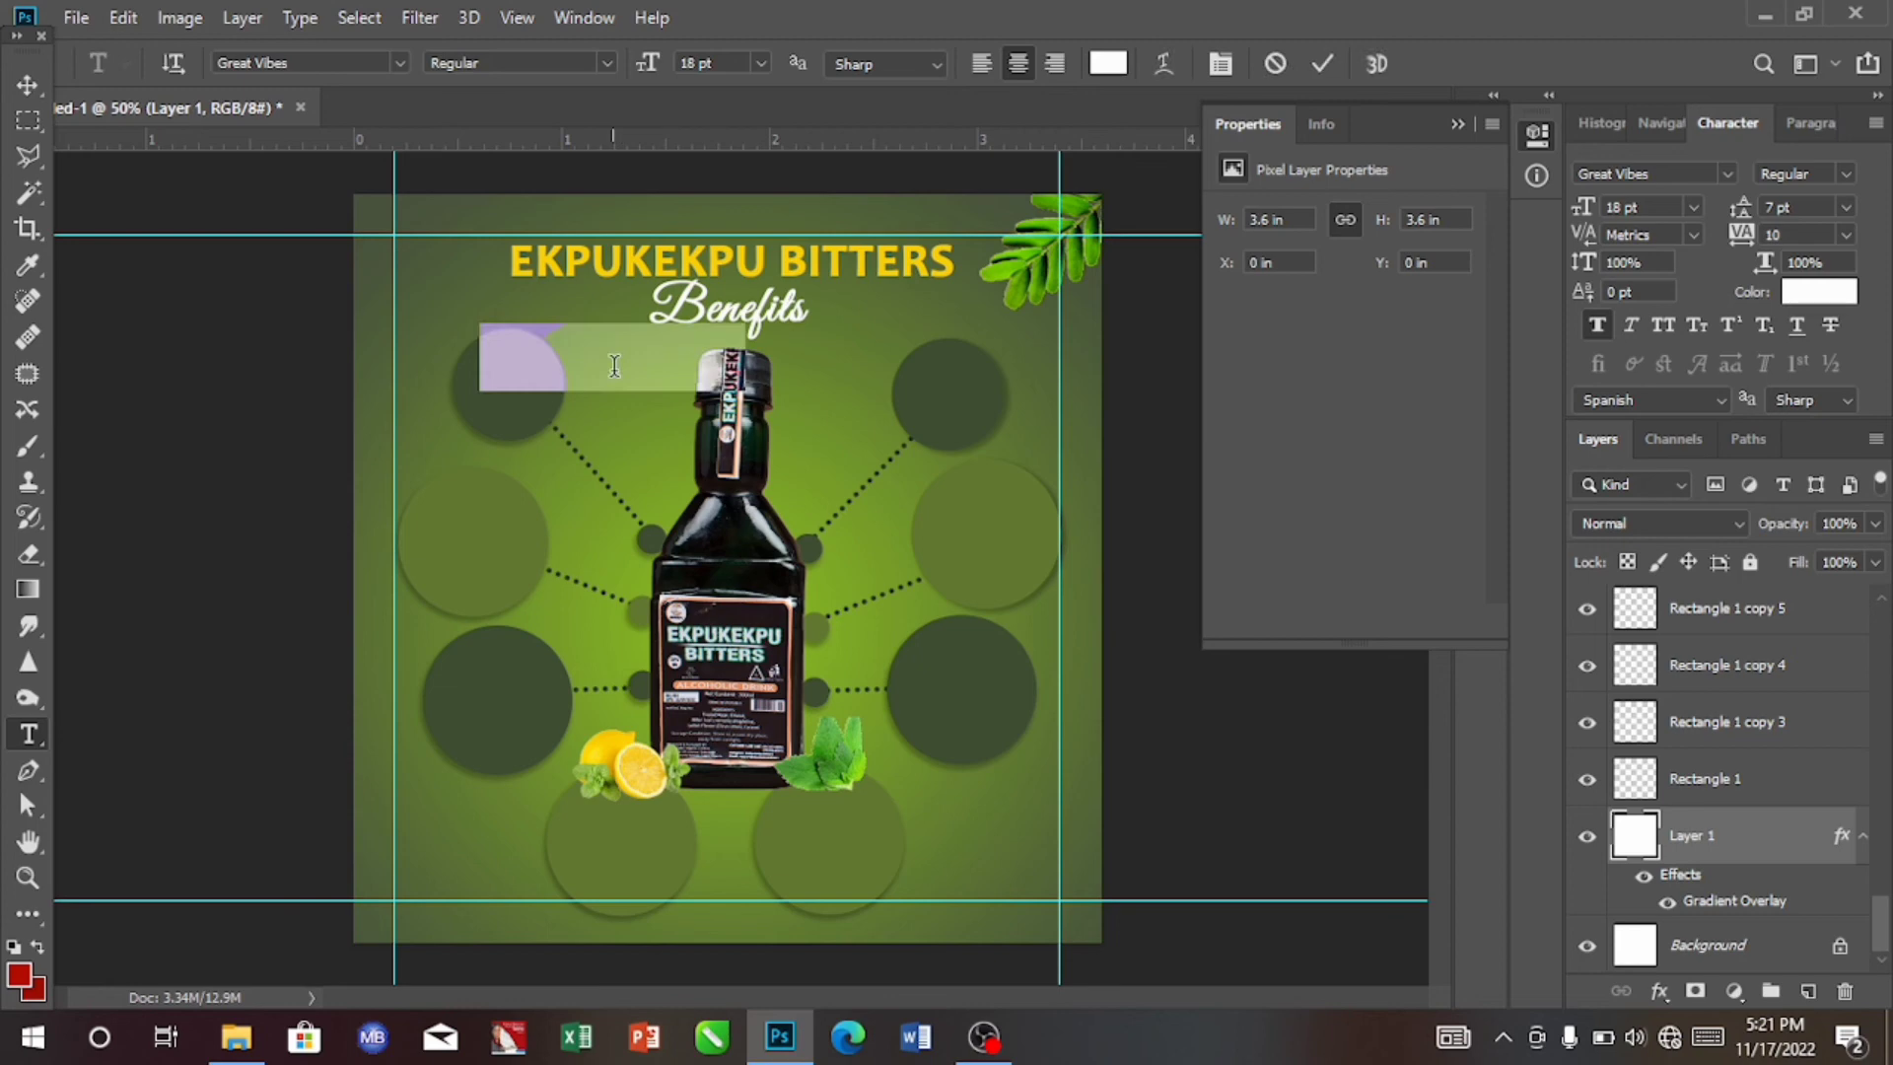
key("BackSpace")
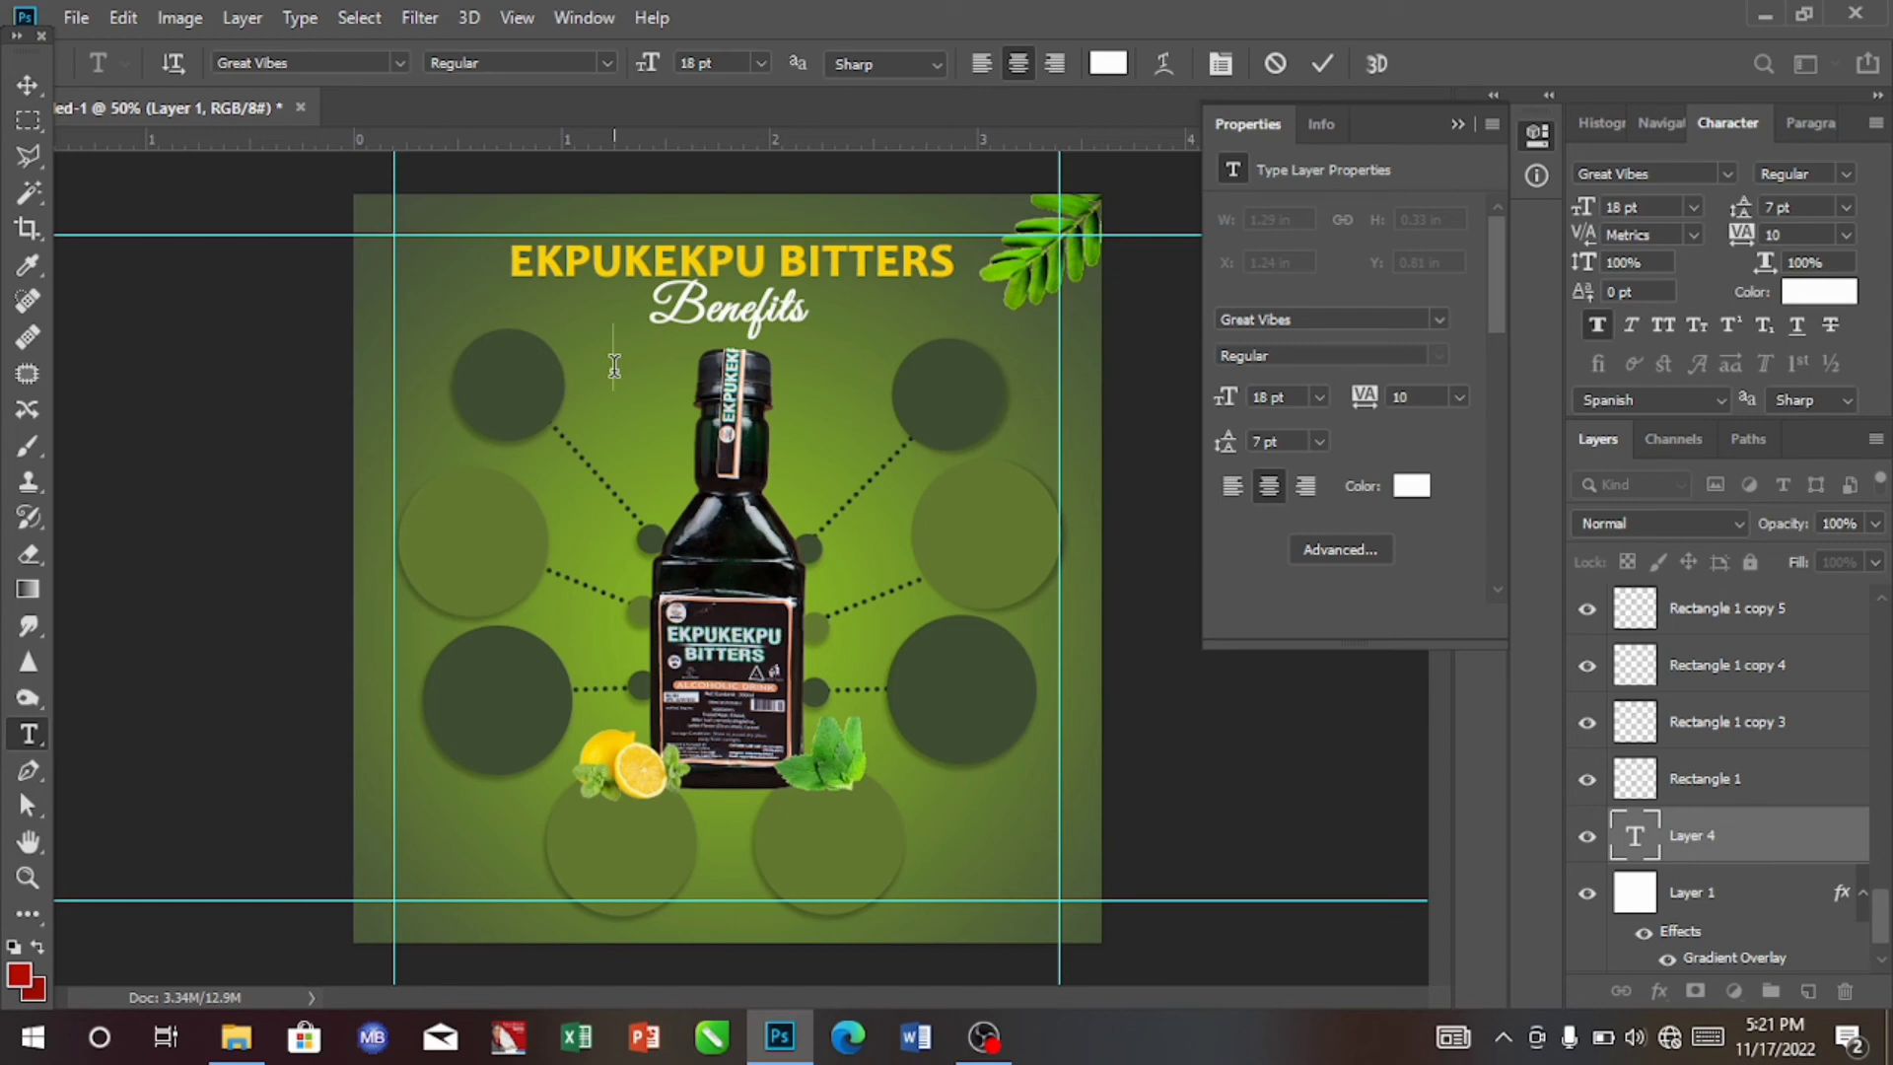
type("Ener")
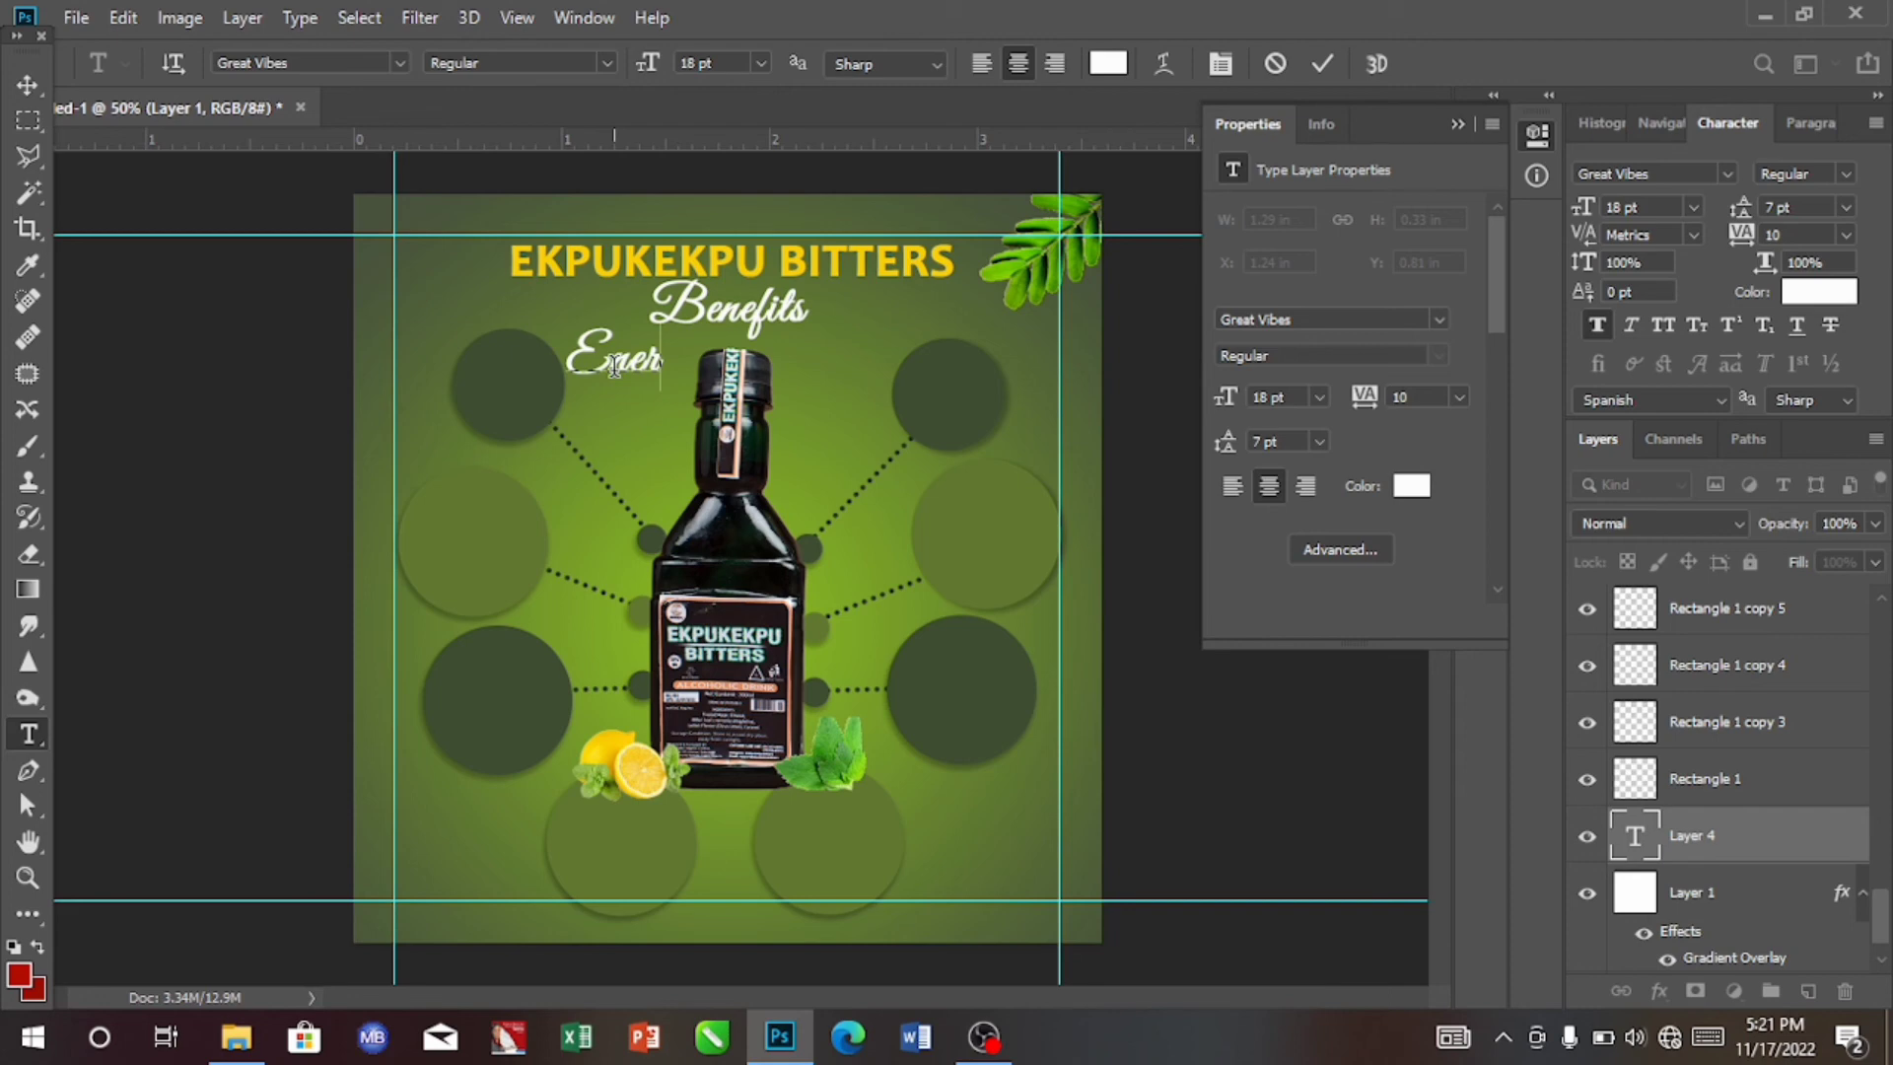
type("gy")
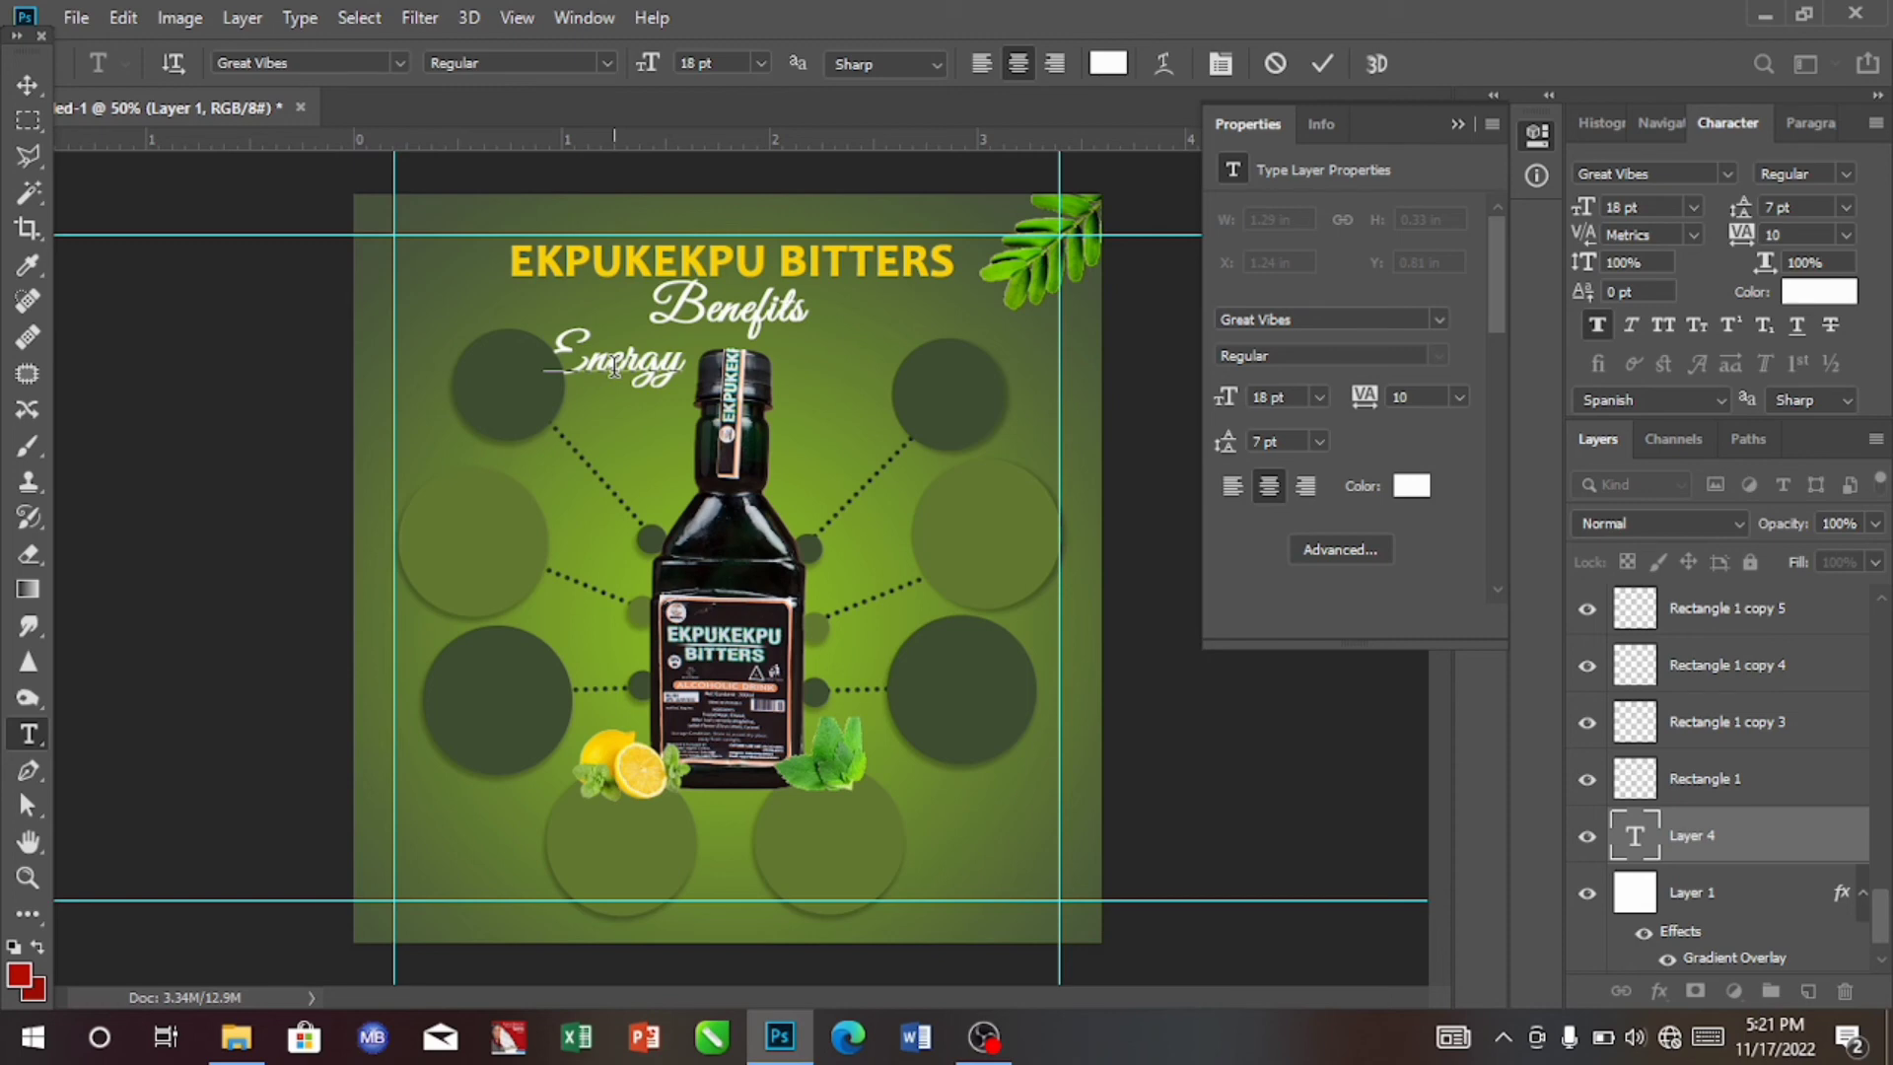
key("Return")
type("Boost")
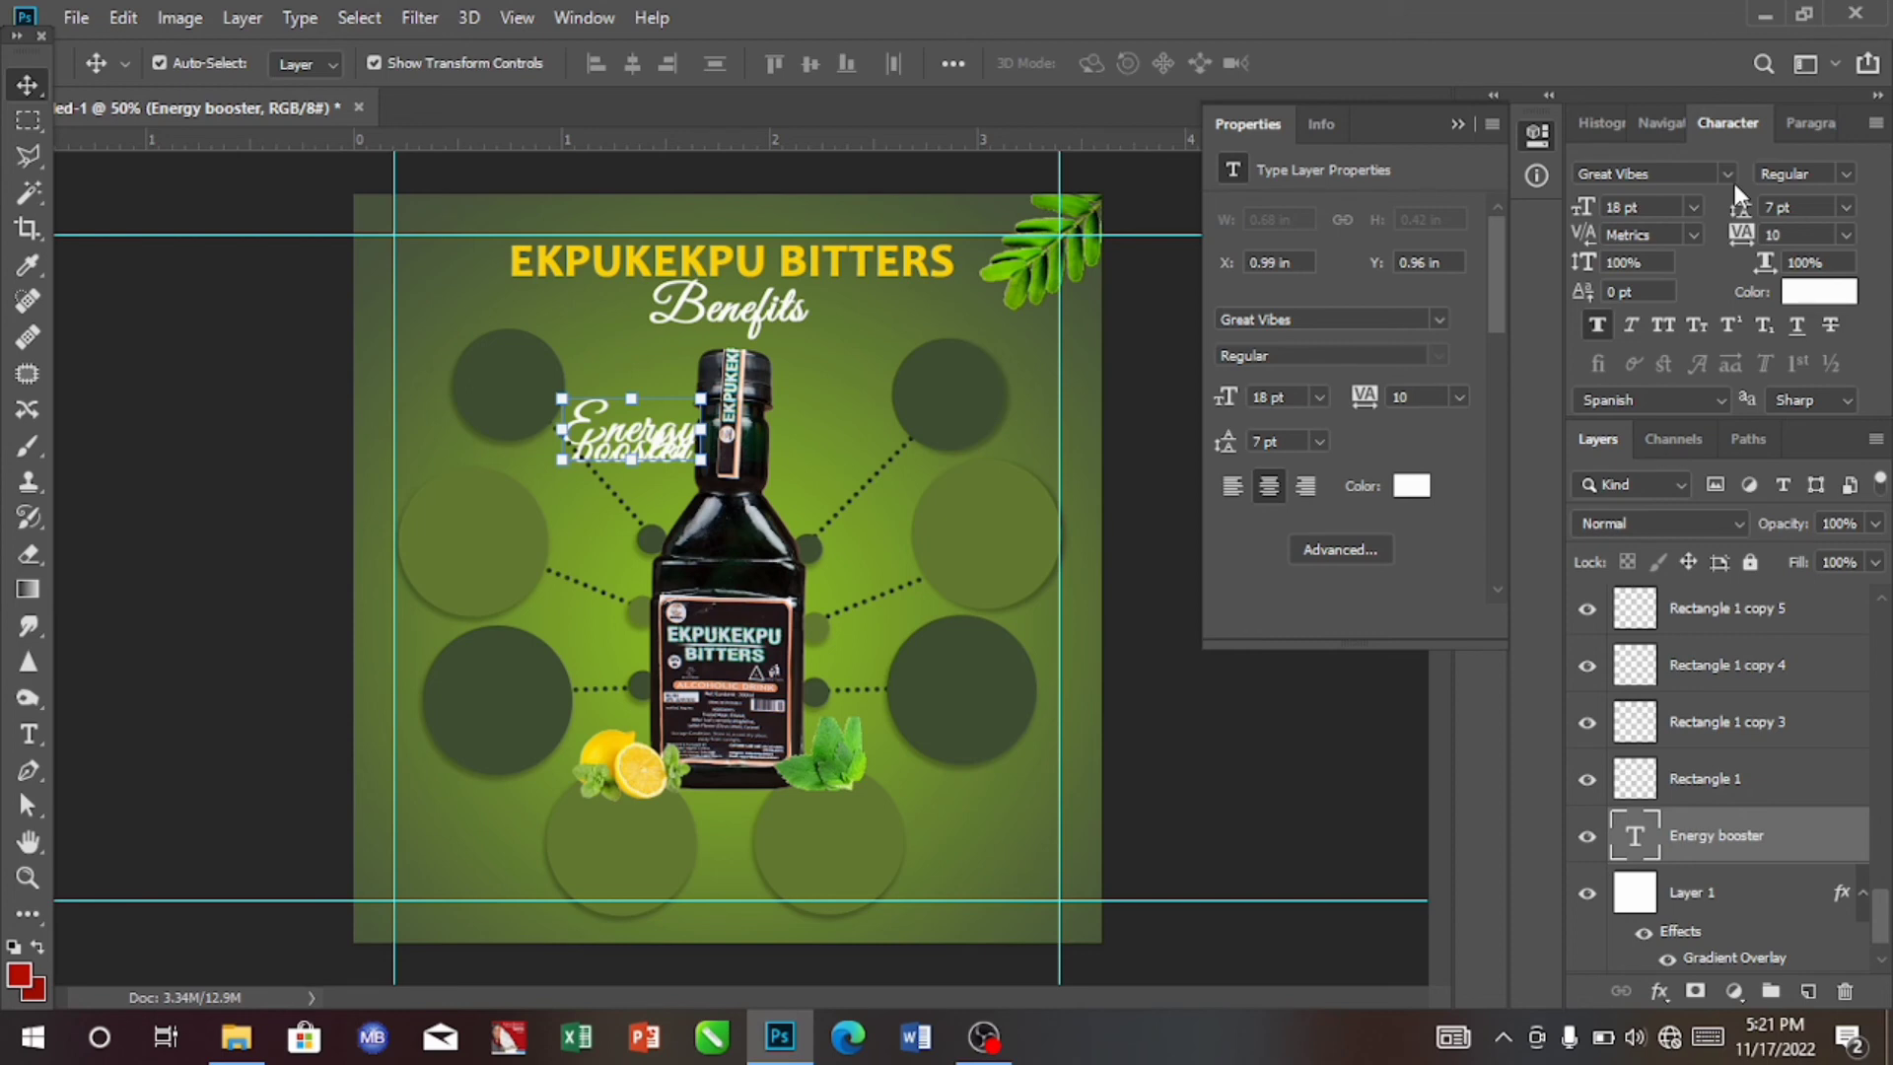
Format the Energy booster text in Candara at 8 pt with 9 pt leading.
left_click(1726, 175)
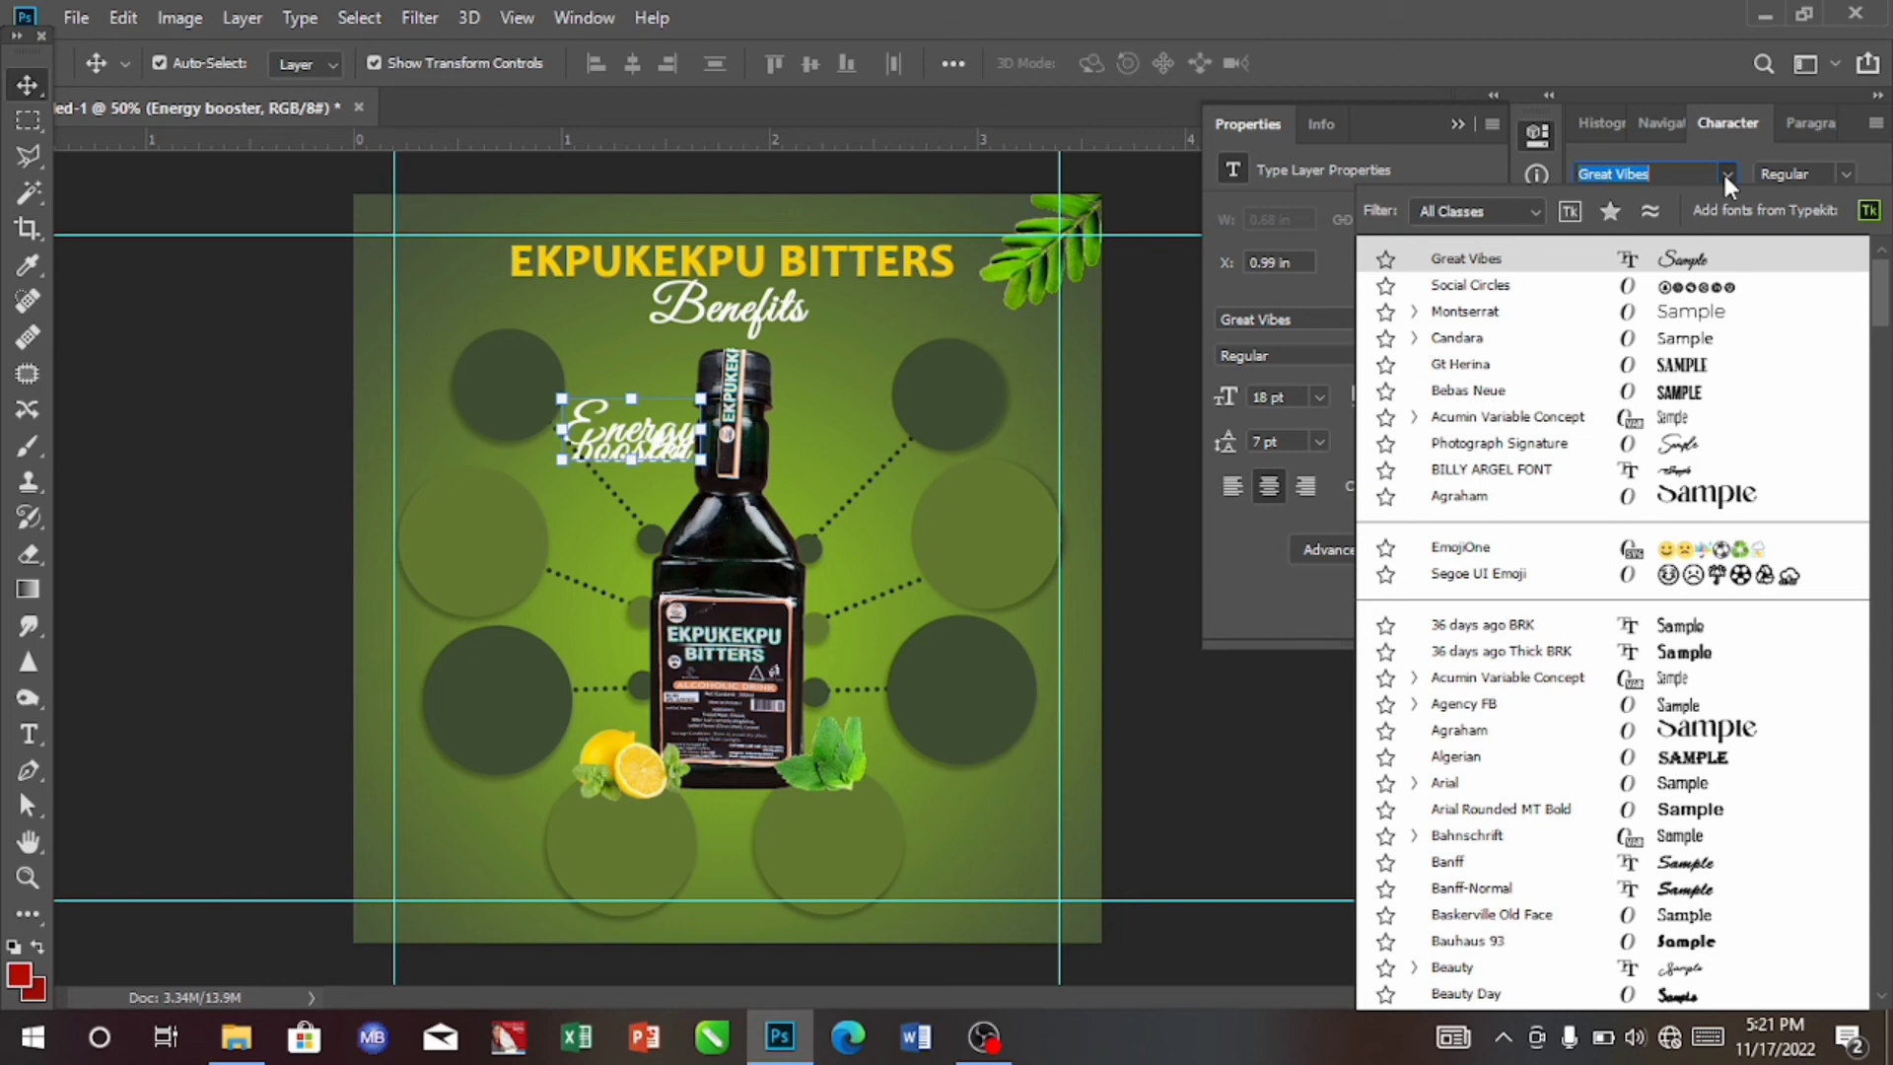
left_click(1464, 337)
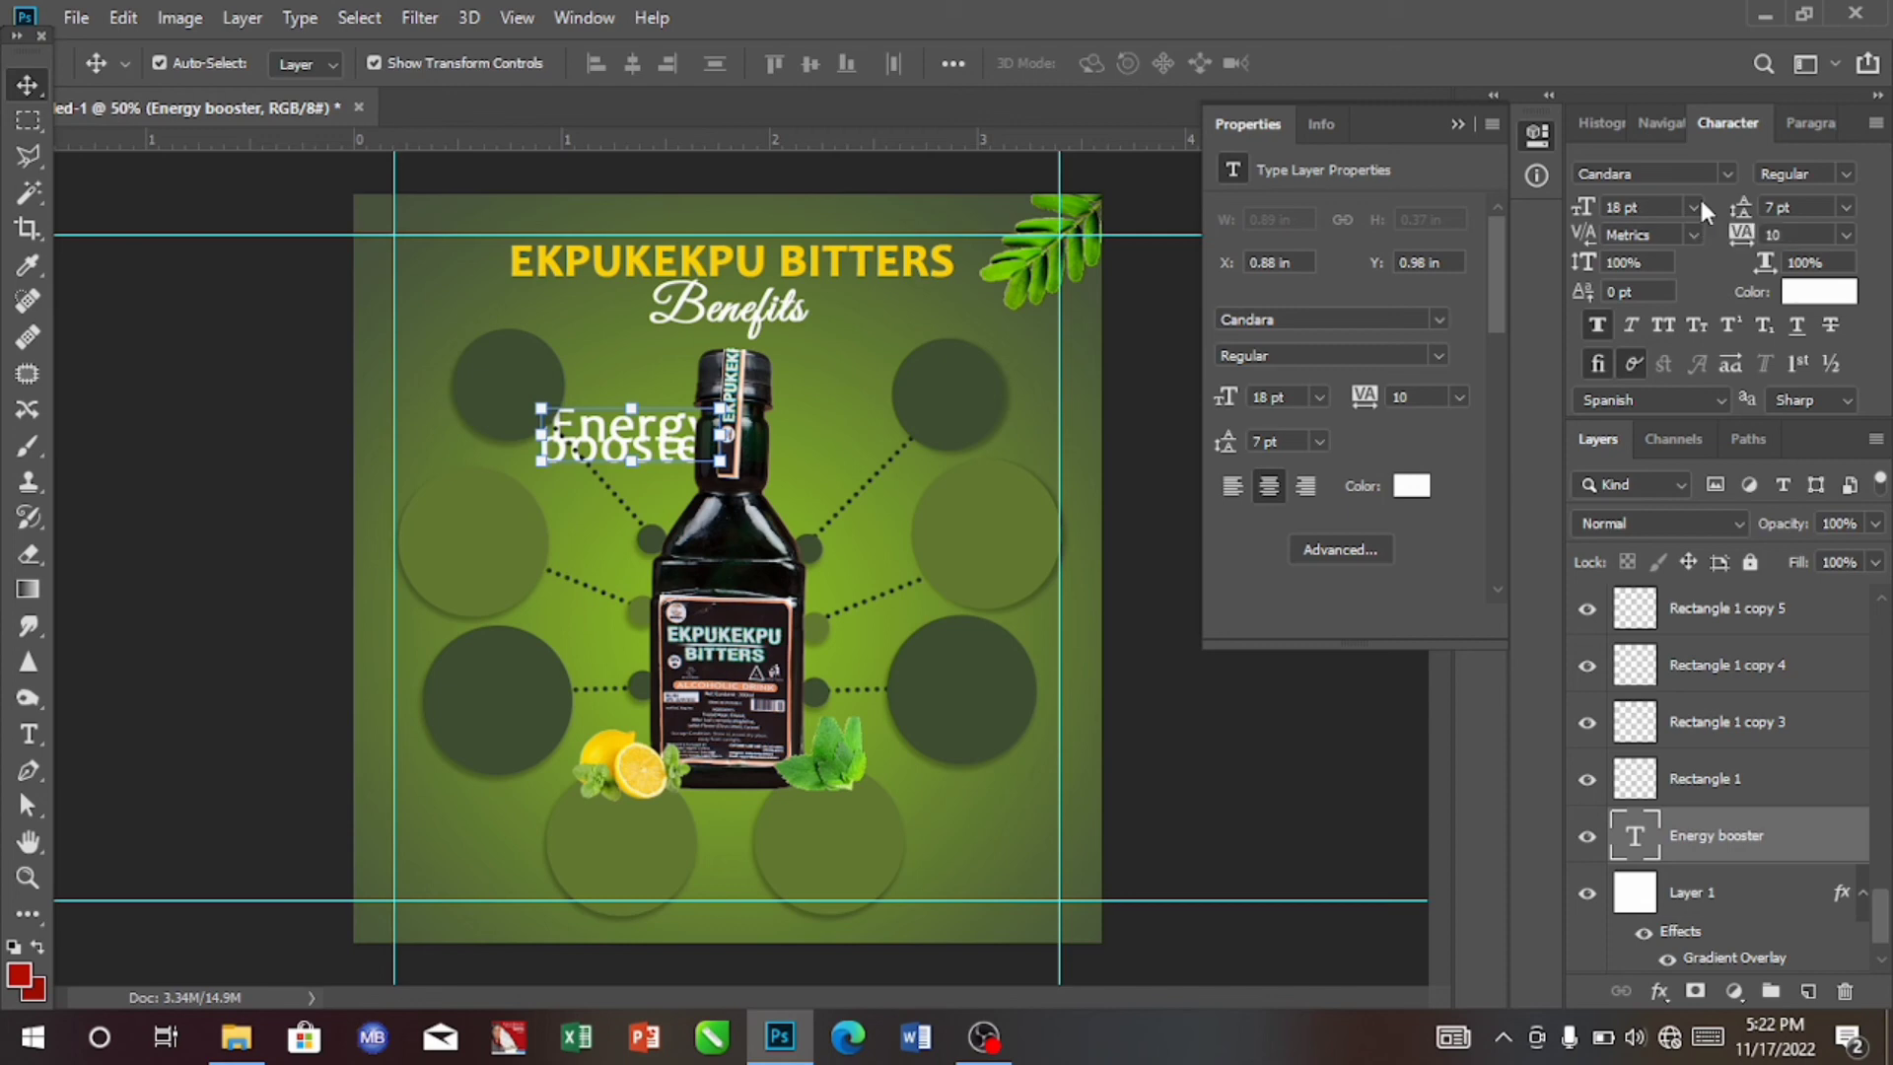
left_click(1695, 207)
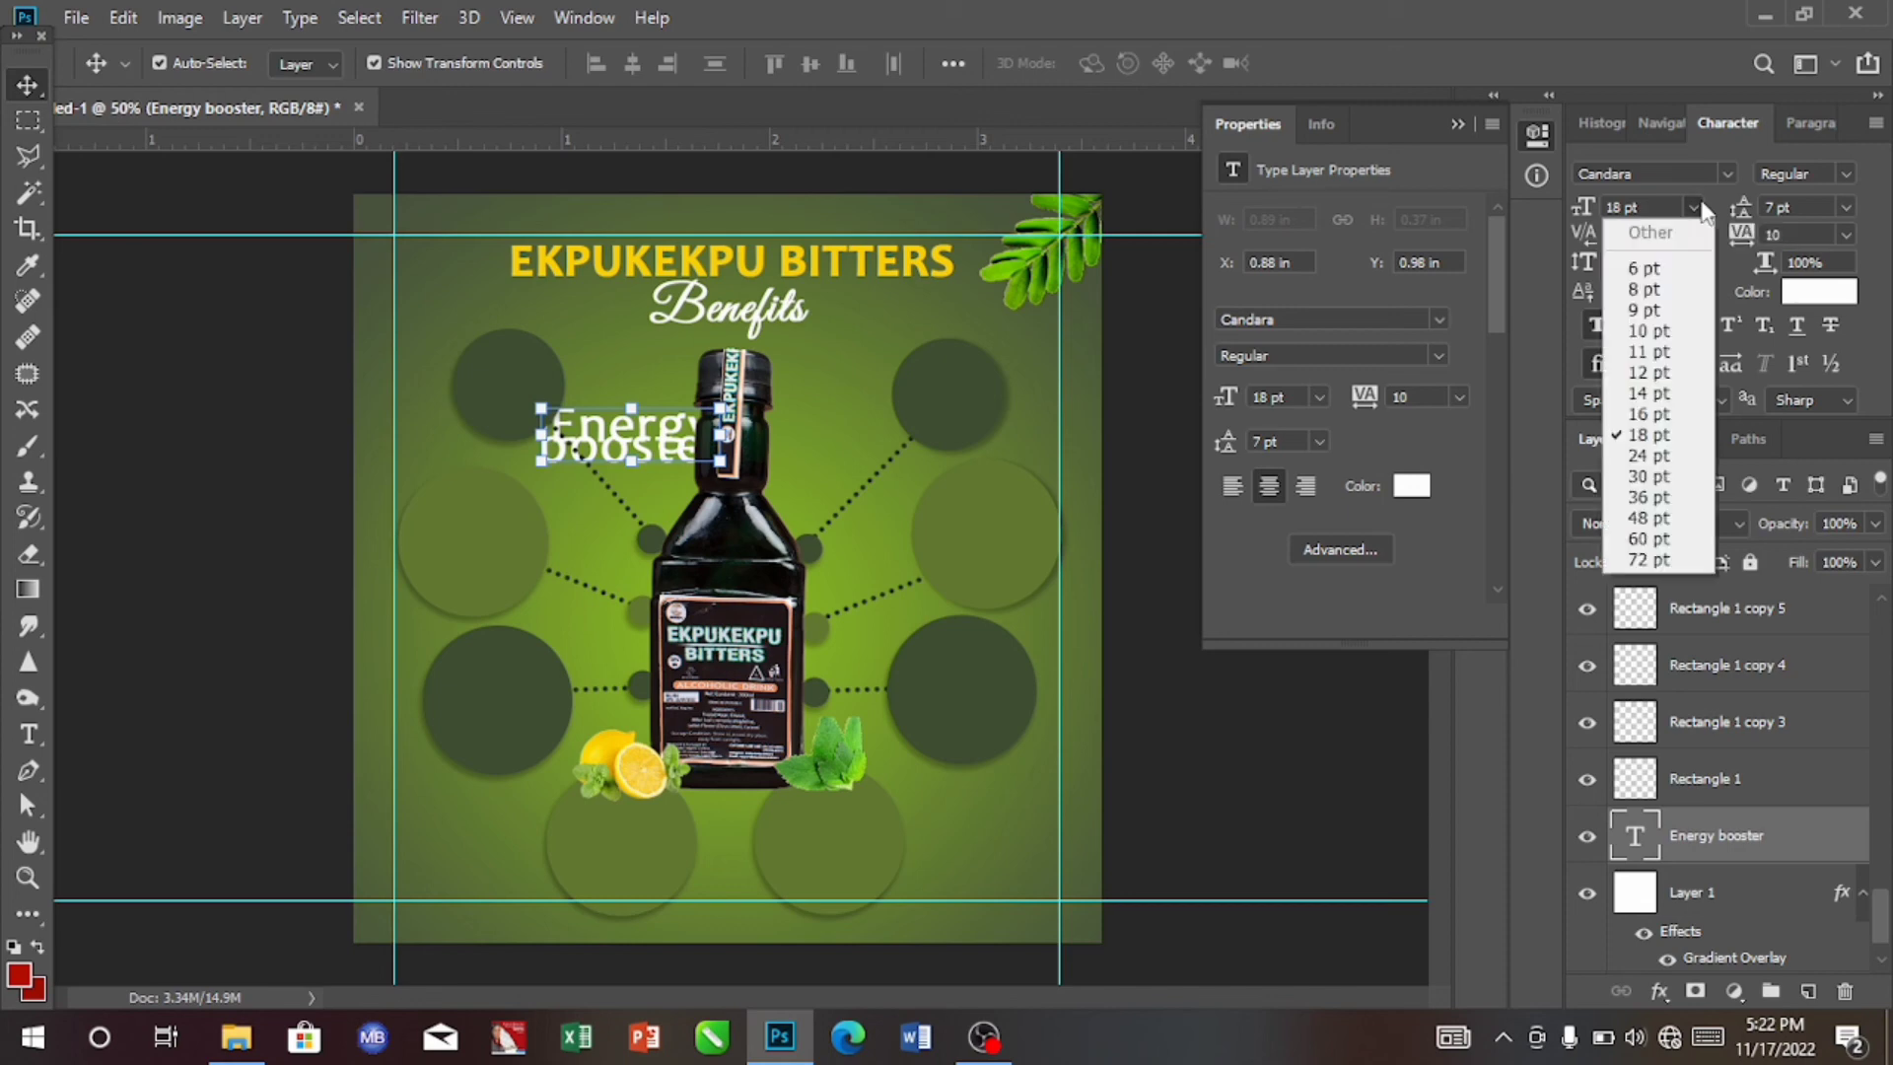
left_click(1644, 289)
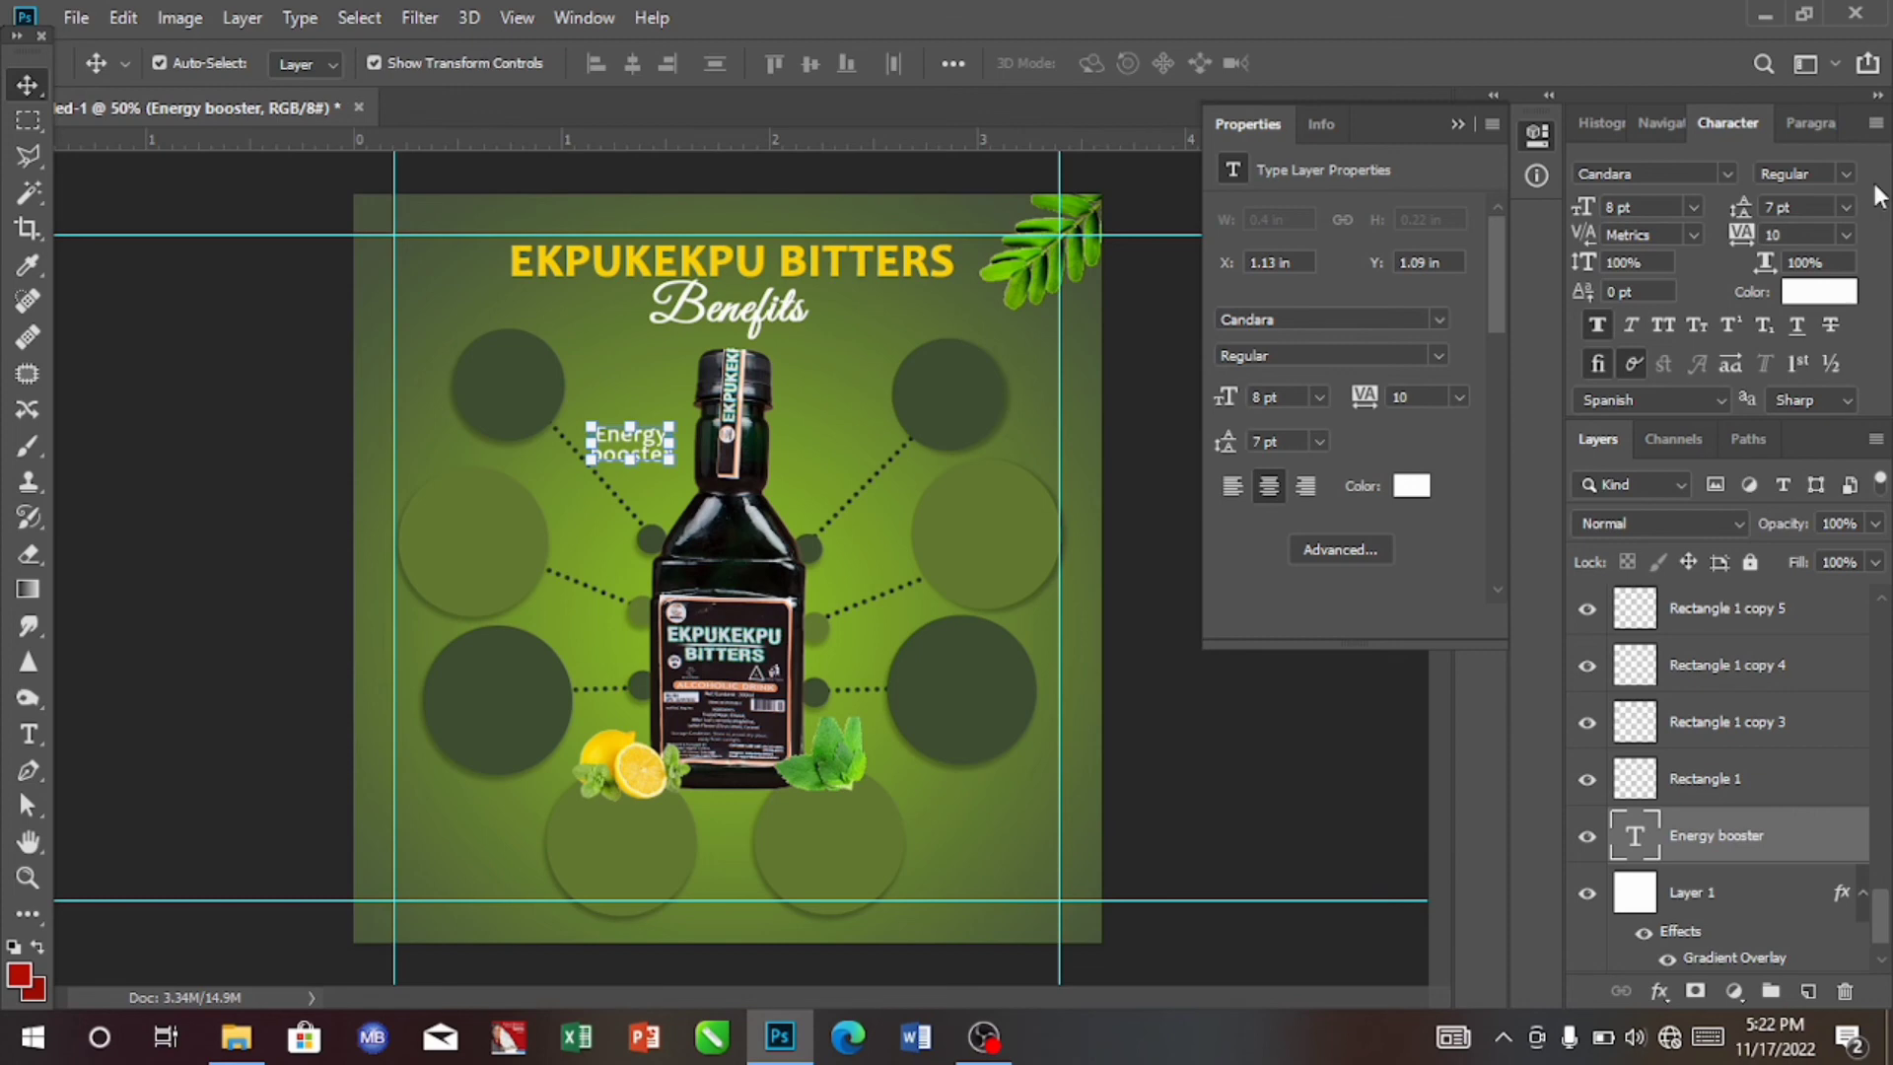
left_click(1844, 207)
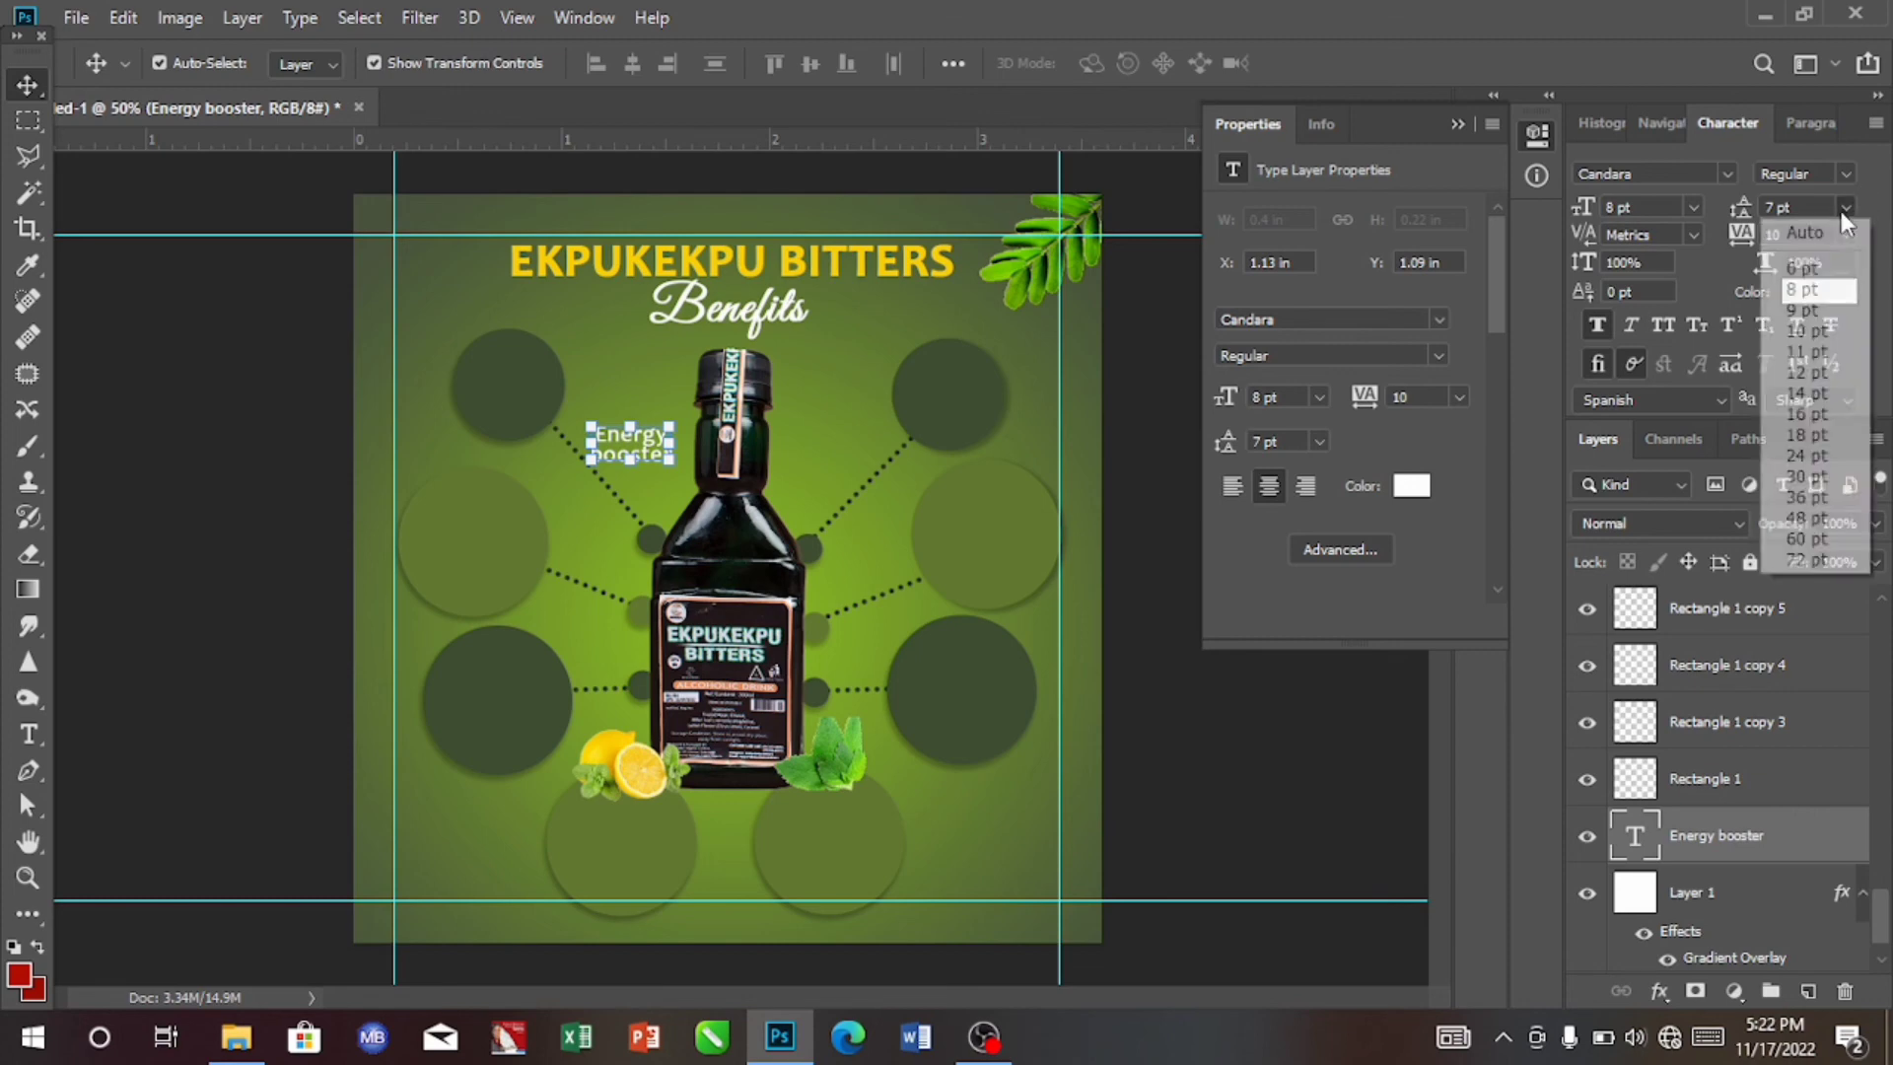
left_click(1816, 311)
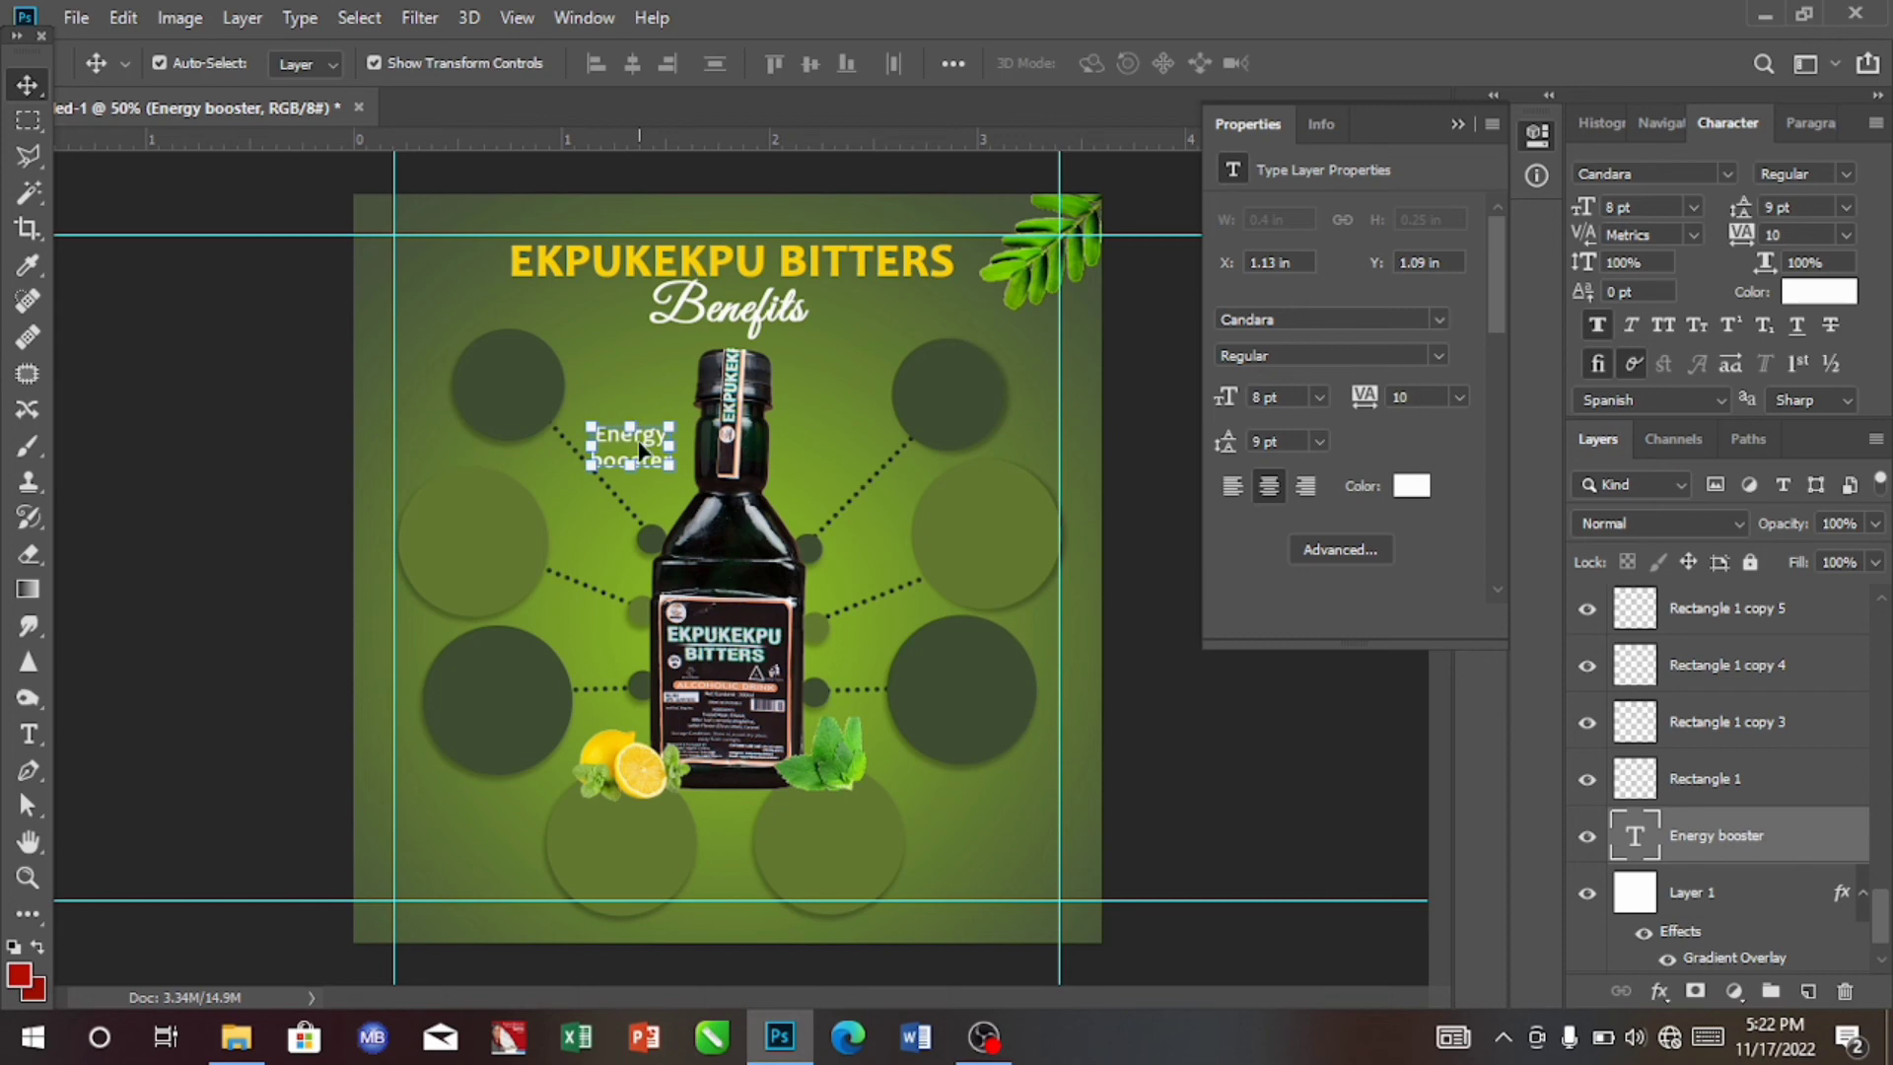
Try raising the Energy booster layer above the circle layers and positioning the text inside the upper-left circle.
left_click_drag(636, 440, 641, 387)
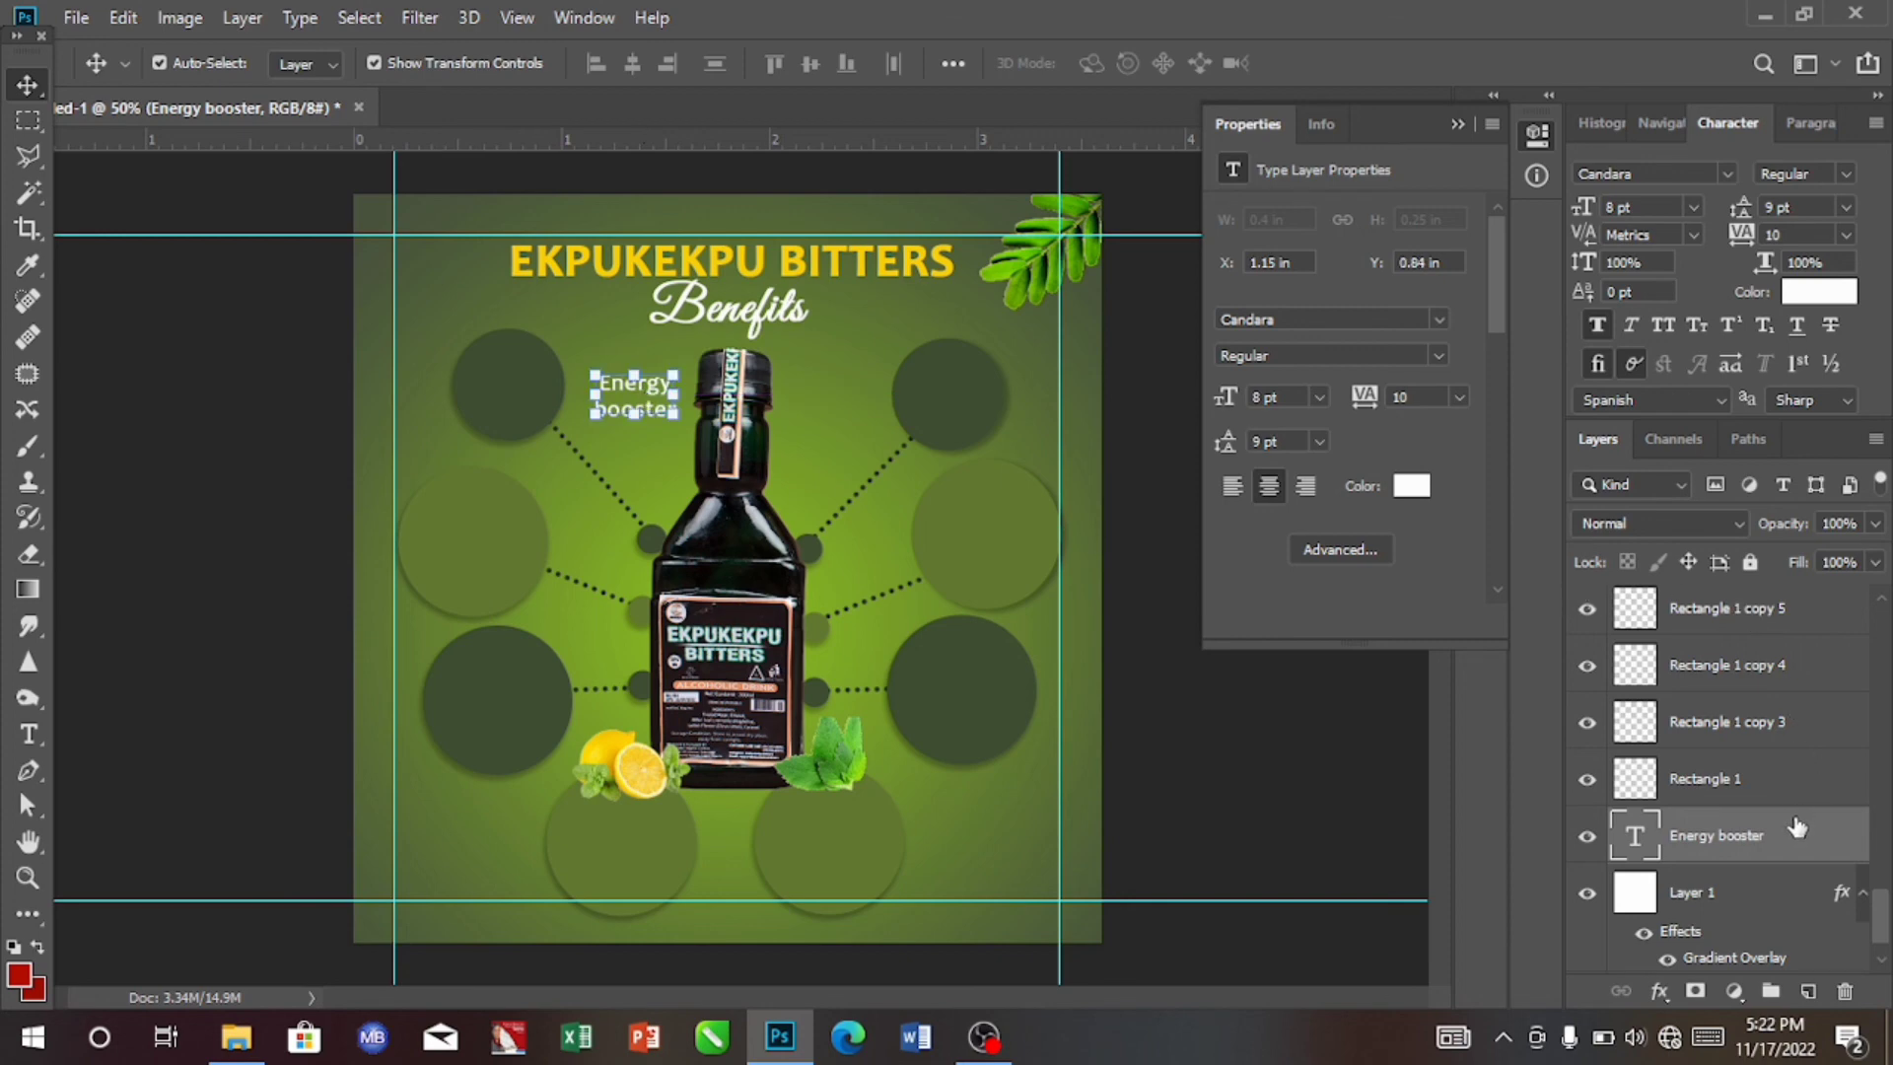
left_click_drag(1796, 826, 1782, 633)
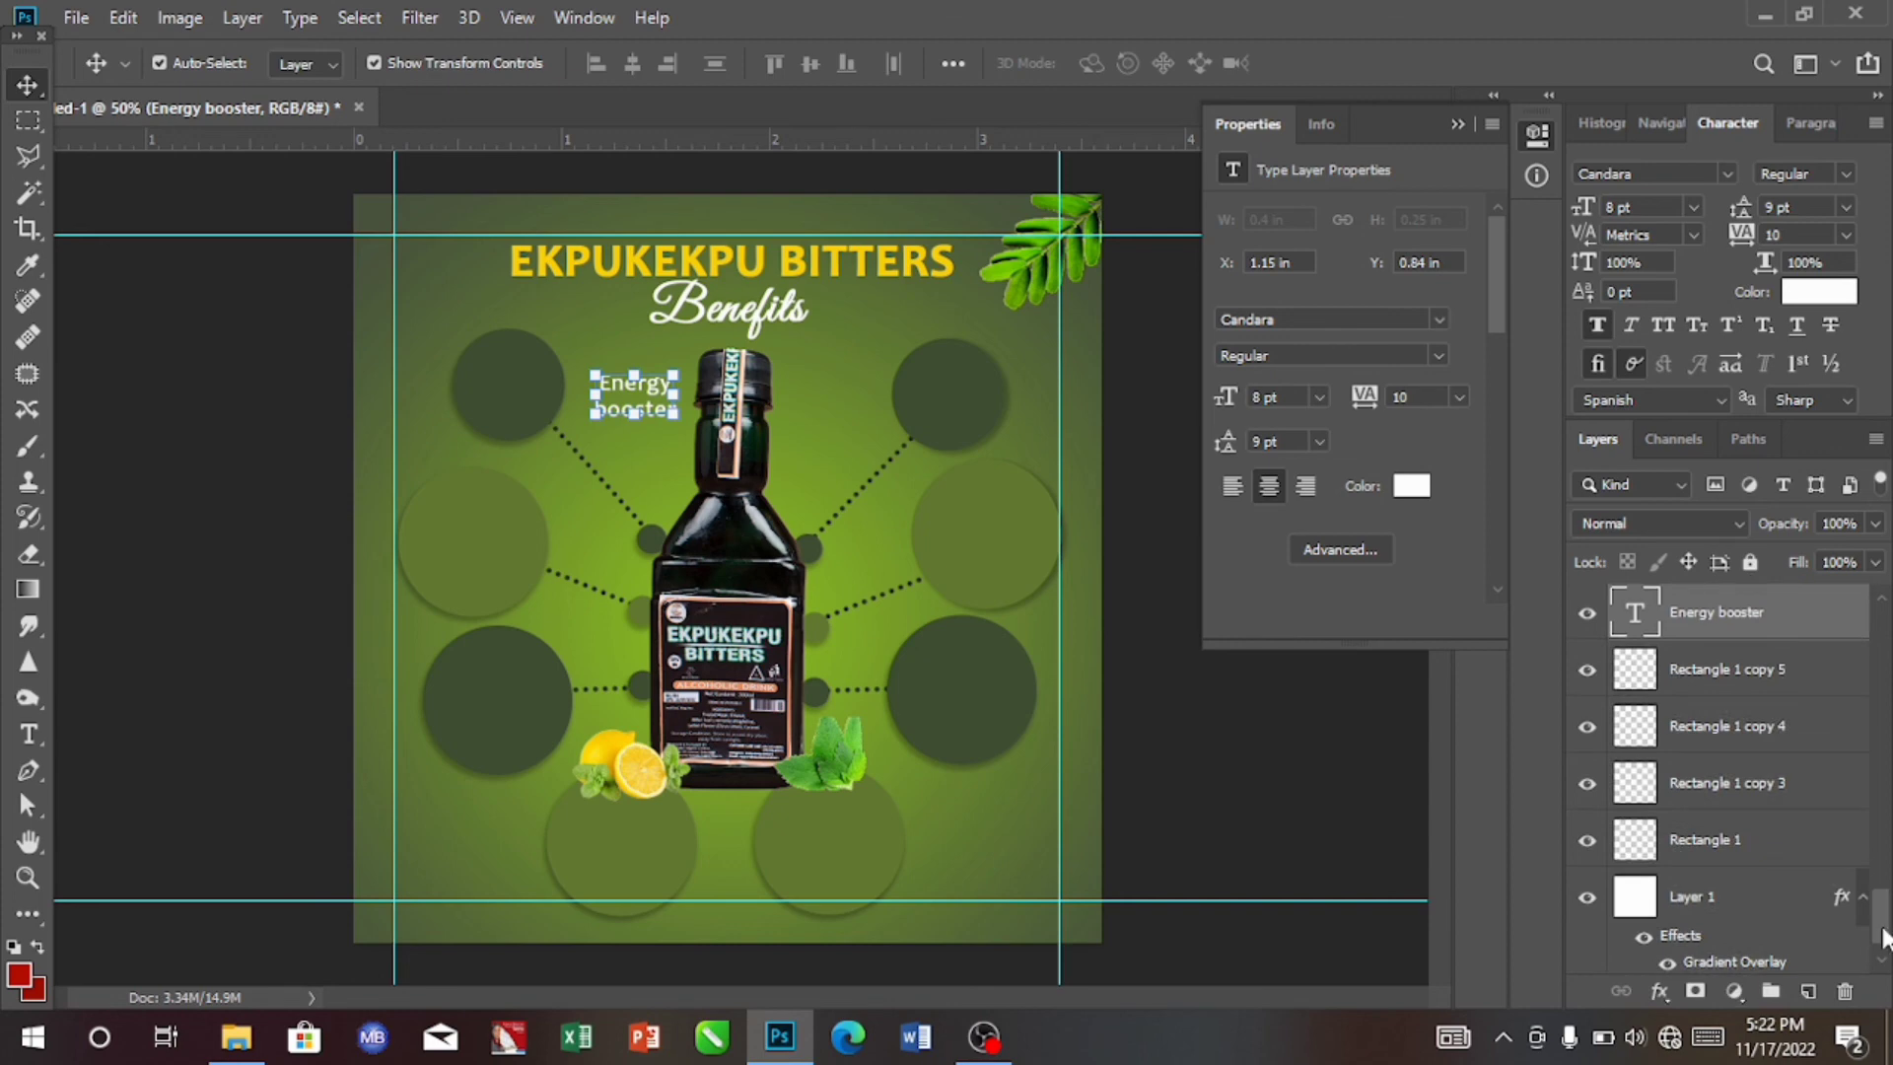
left_click_drag(657, 396, 532, 385)
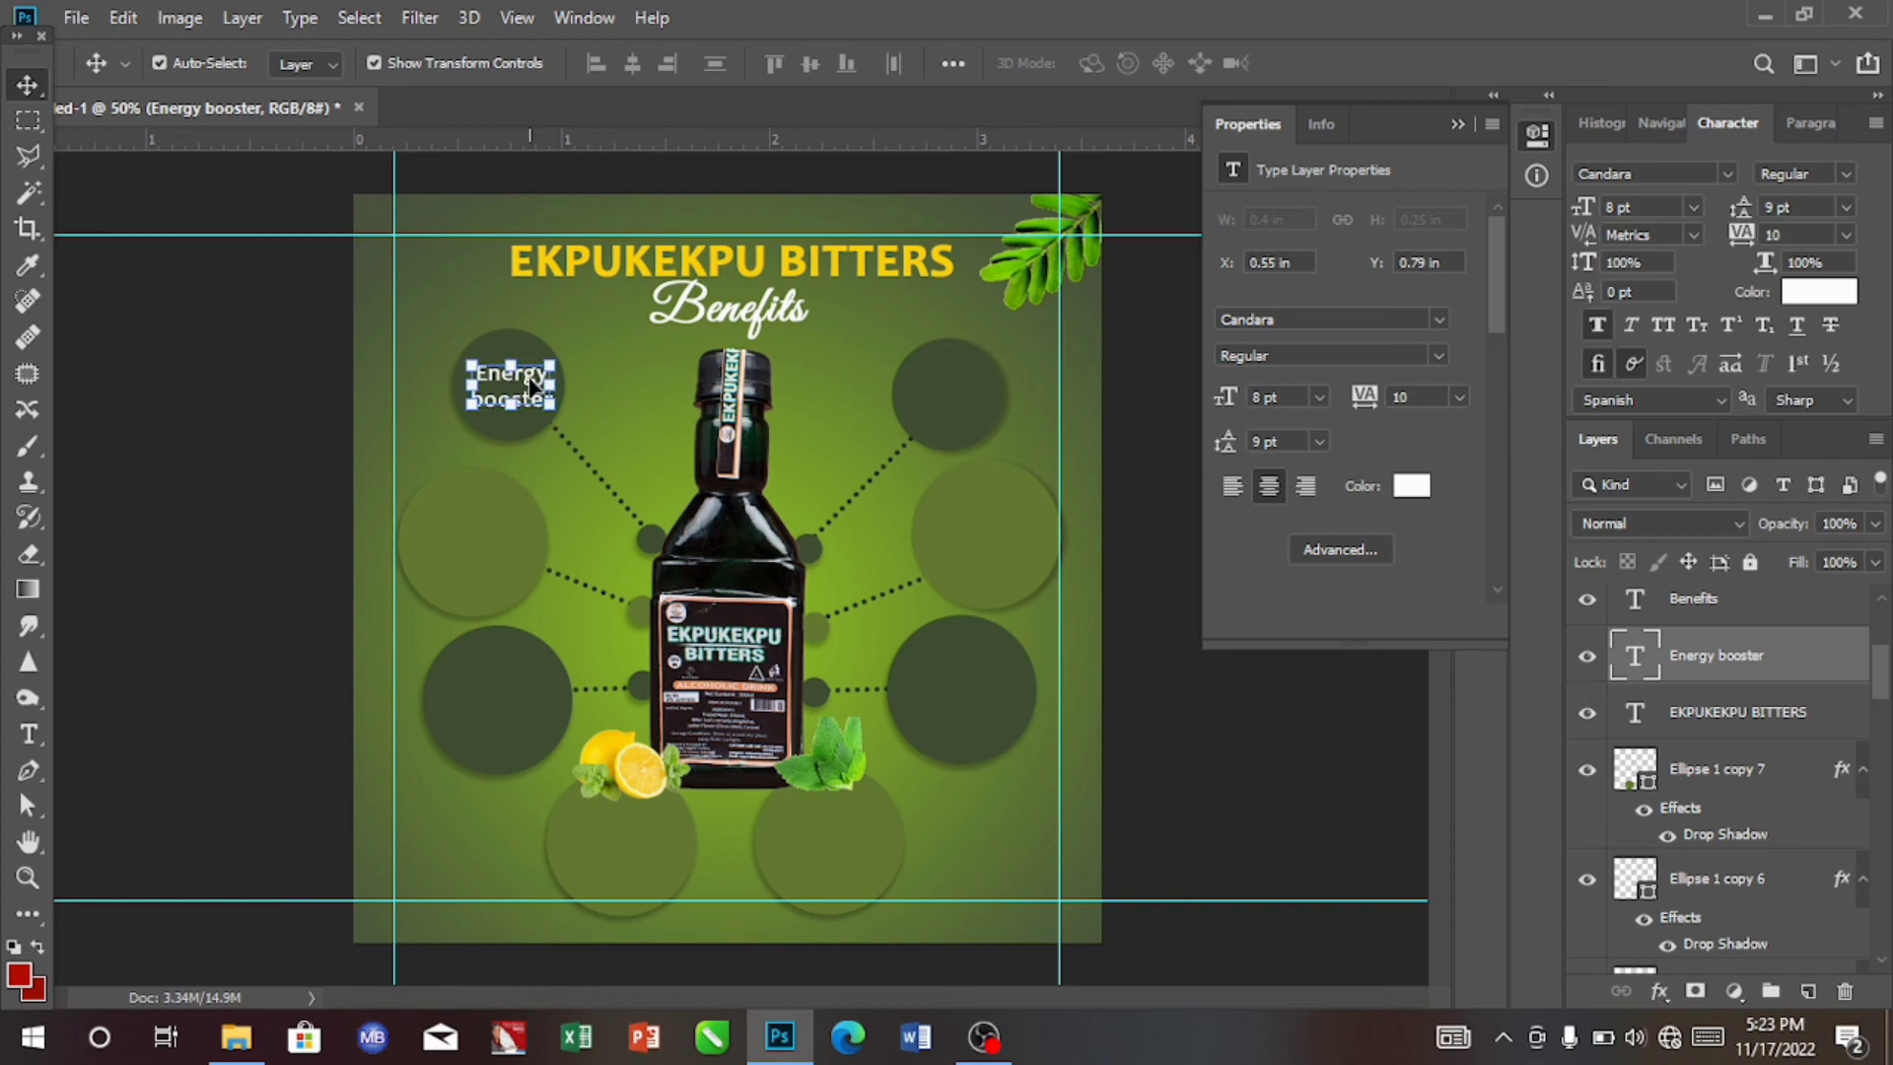
Compare the text with the upper-left circle's layer and nudge the Energy booster text three steps left within the circle.
left_click(524, 444)
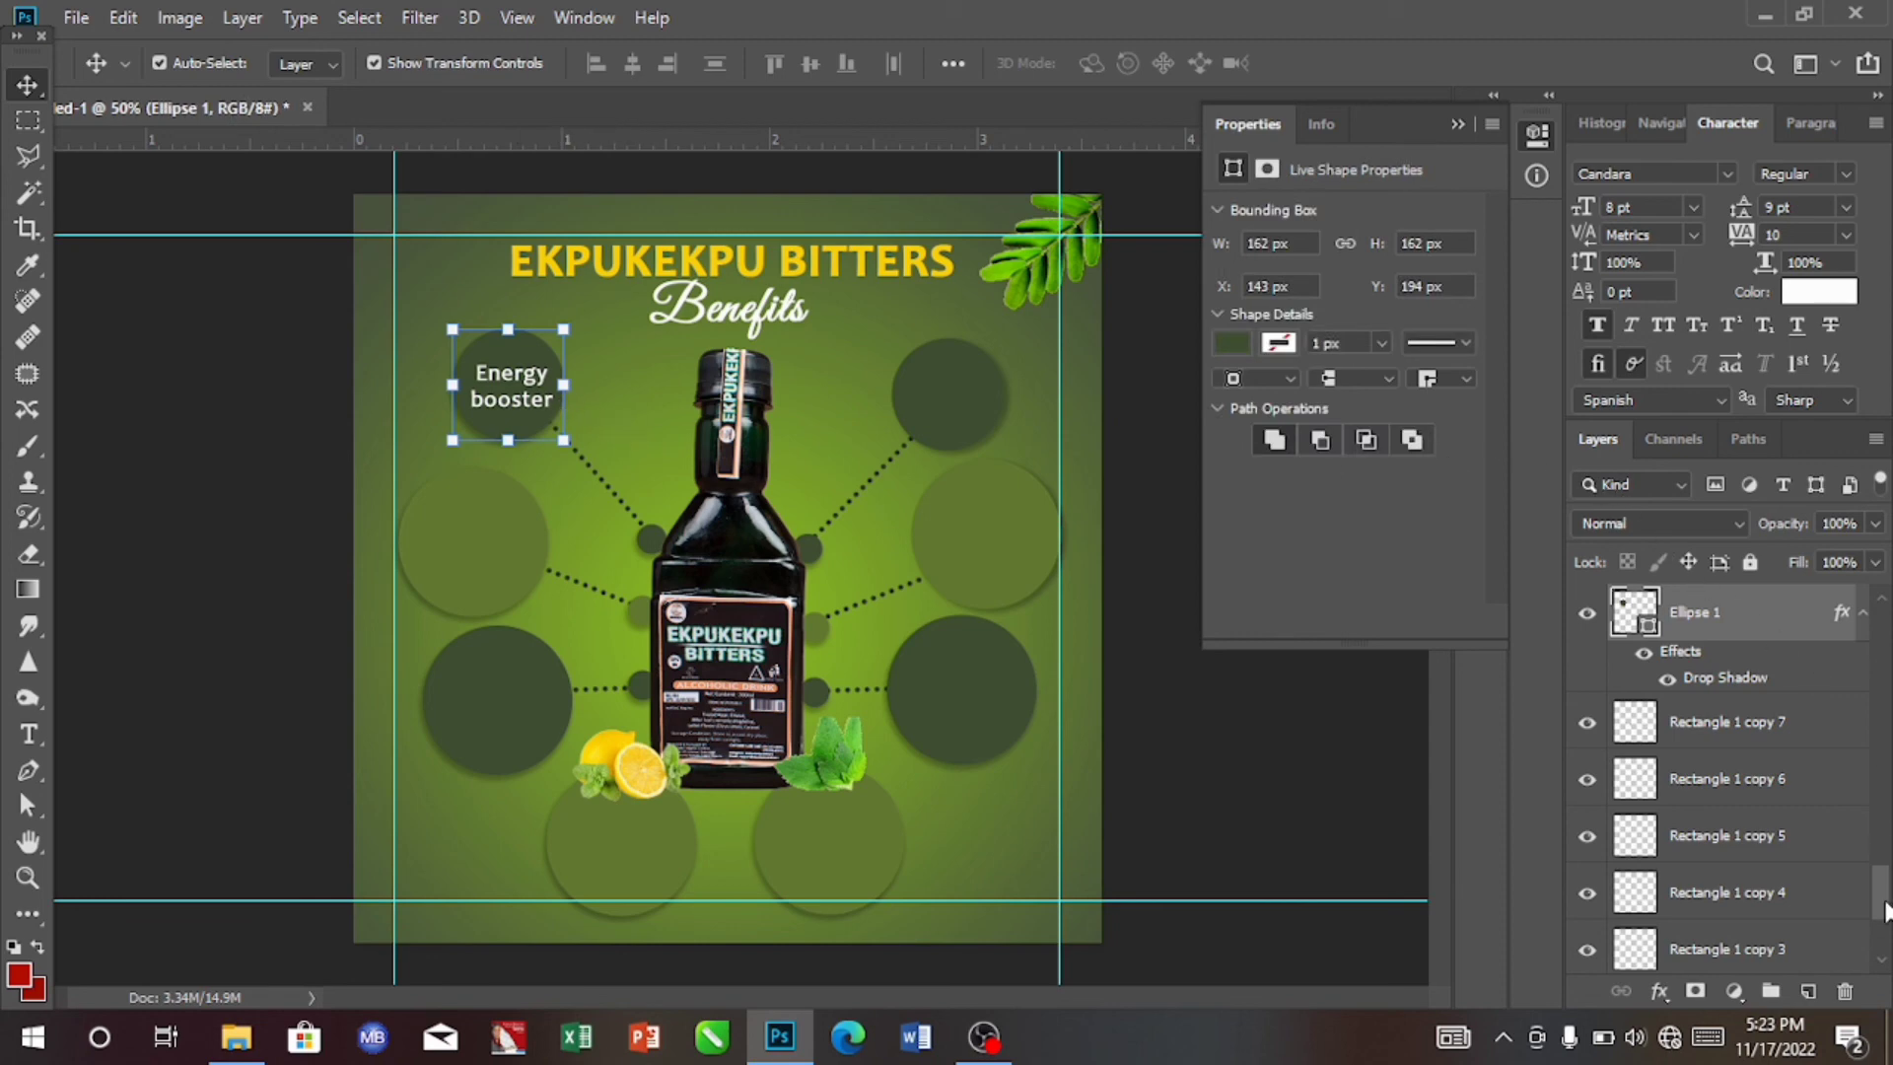
left_click_drag(1883, 908, 1883, 880)
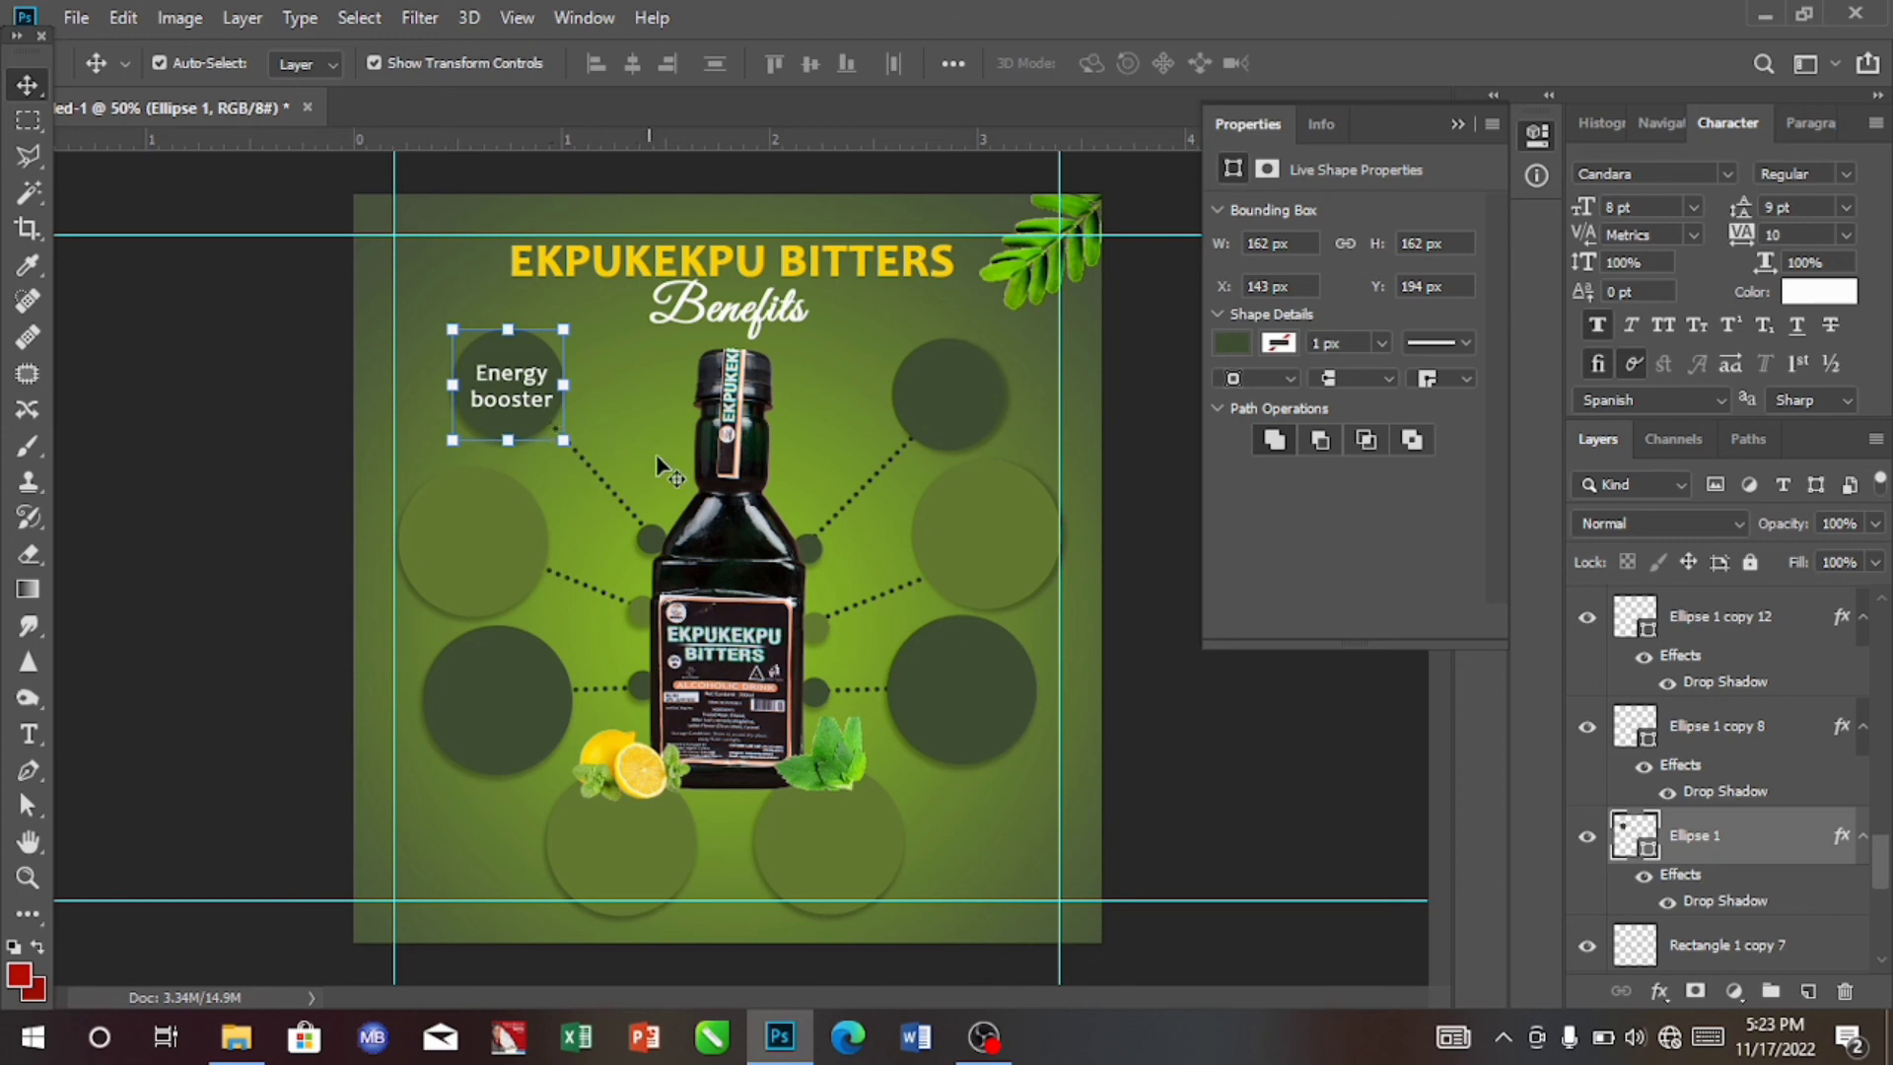
left_click(521, 402)
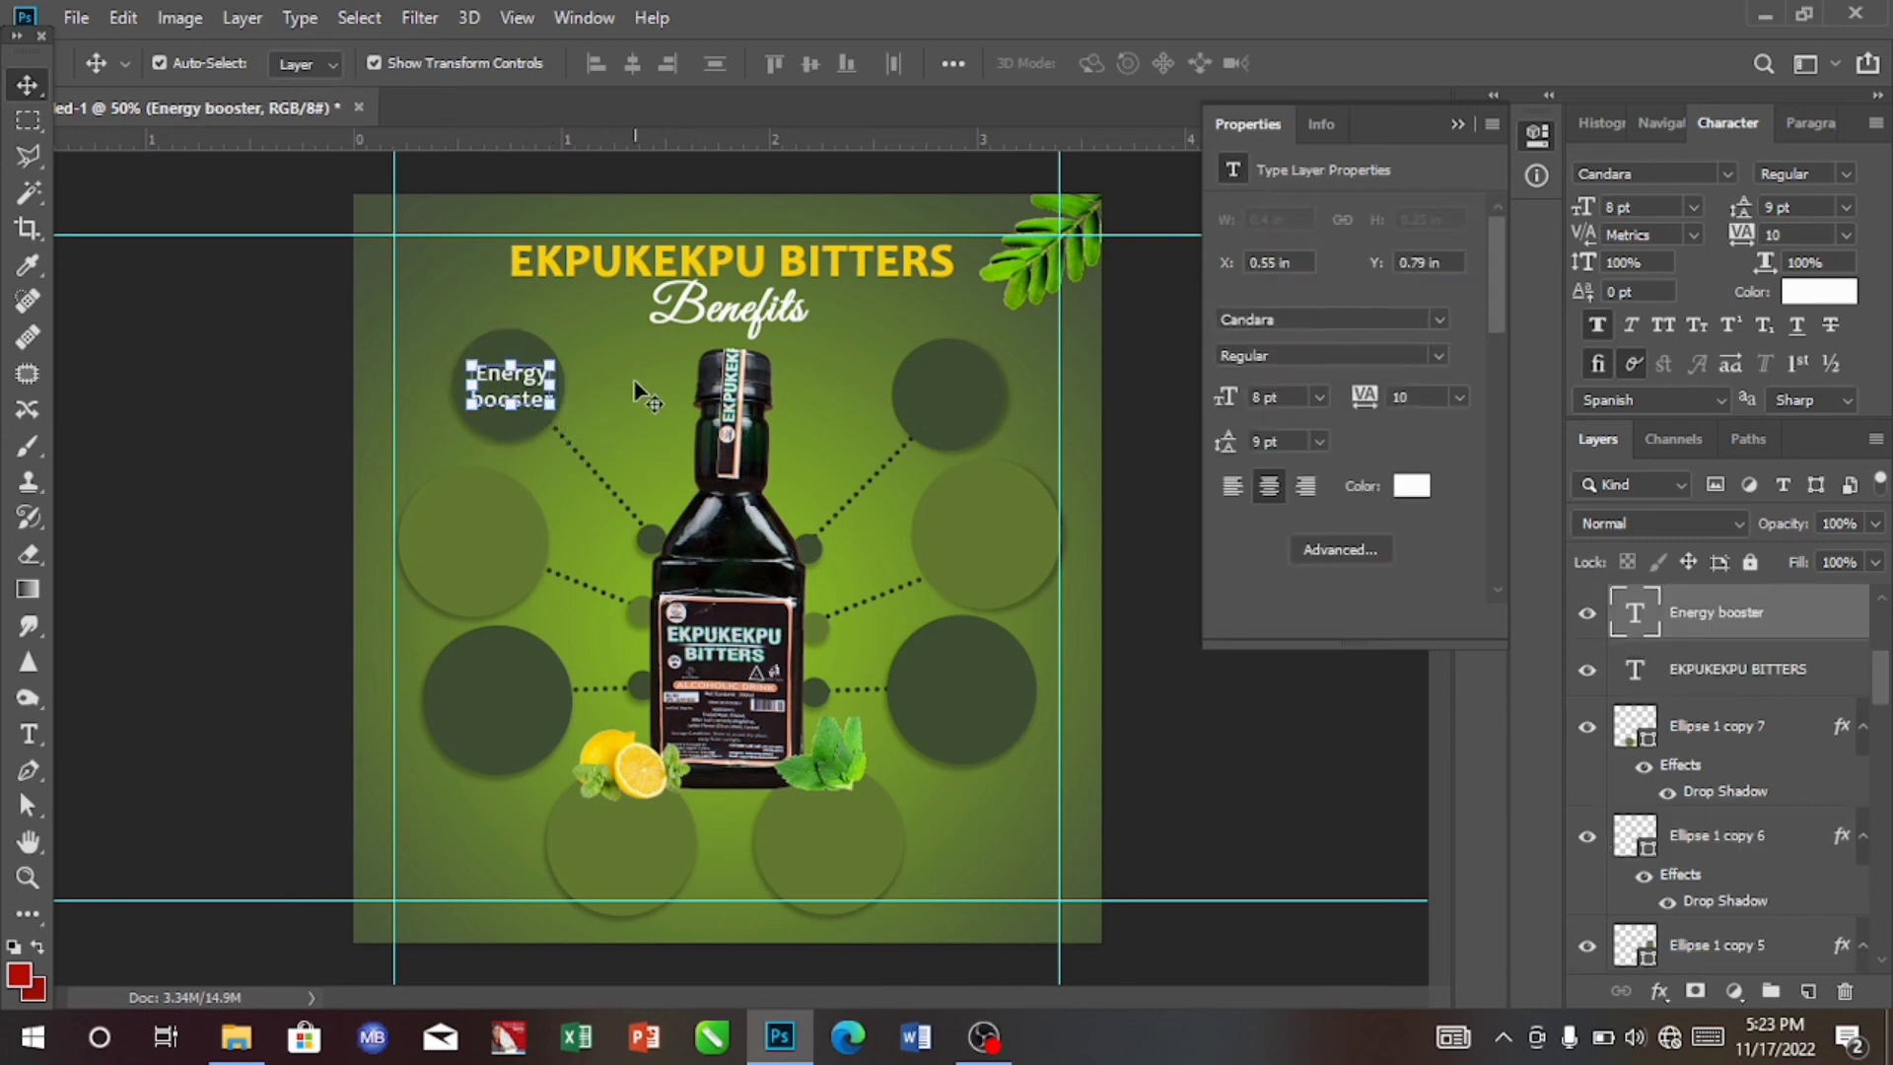
key("Left")
key("Left")
key("Left")
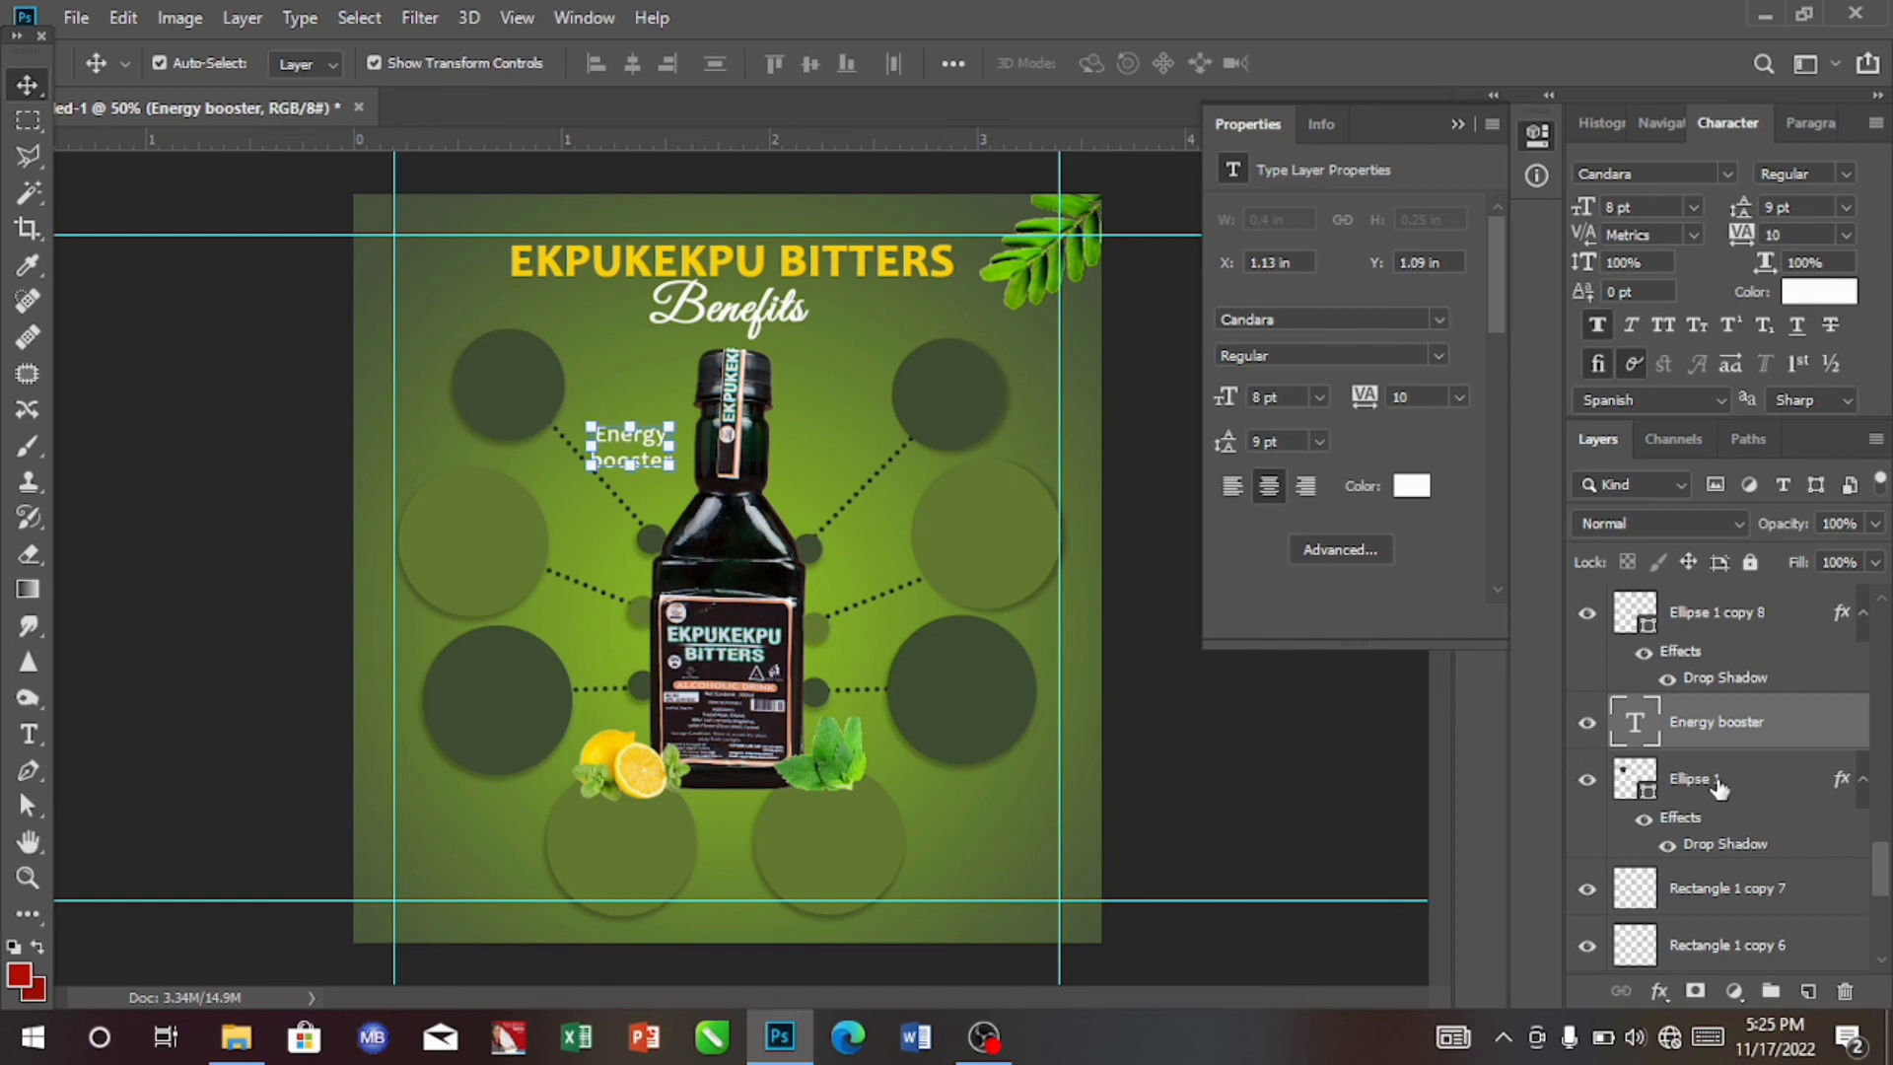
Place the Energy booster text inside the upper-left circle and centre it horizontally and vertically on that circle.
left_click(1716, 784)
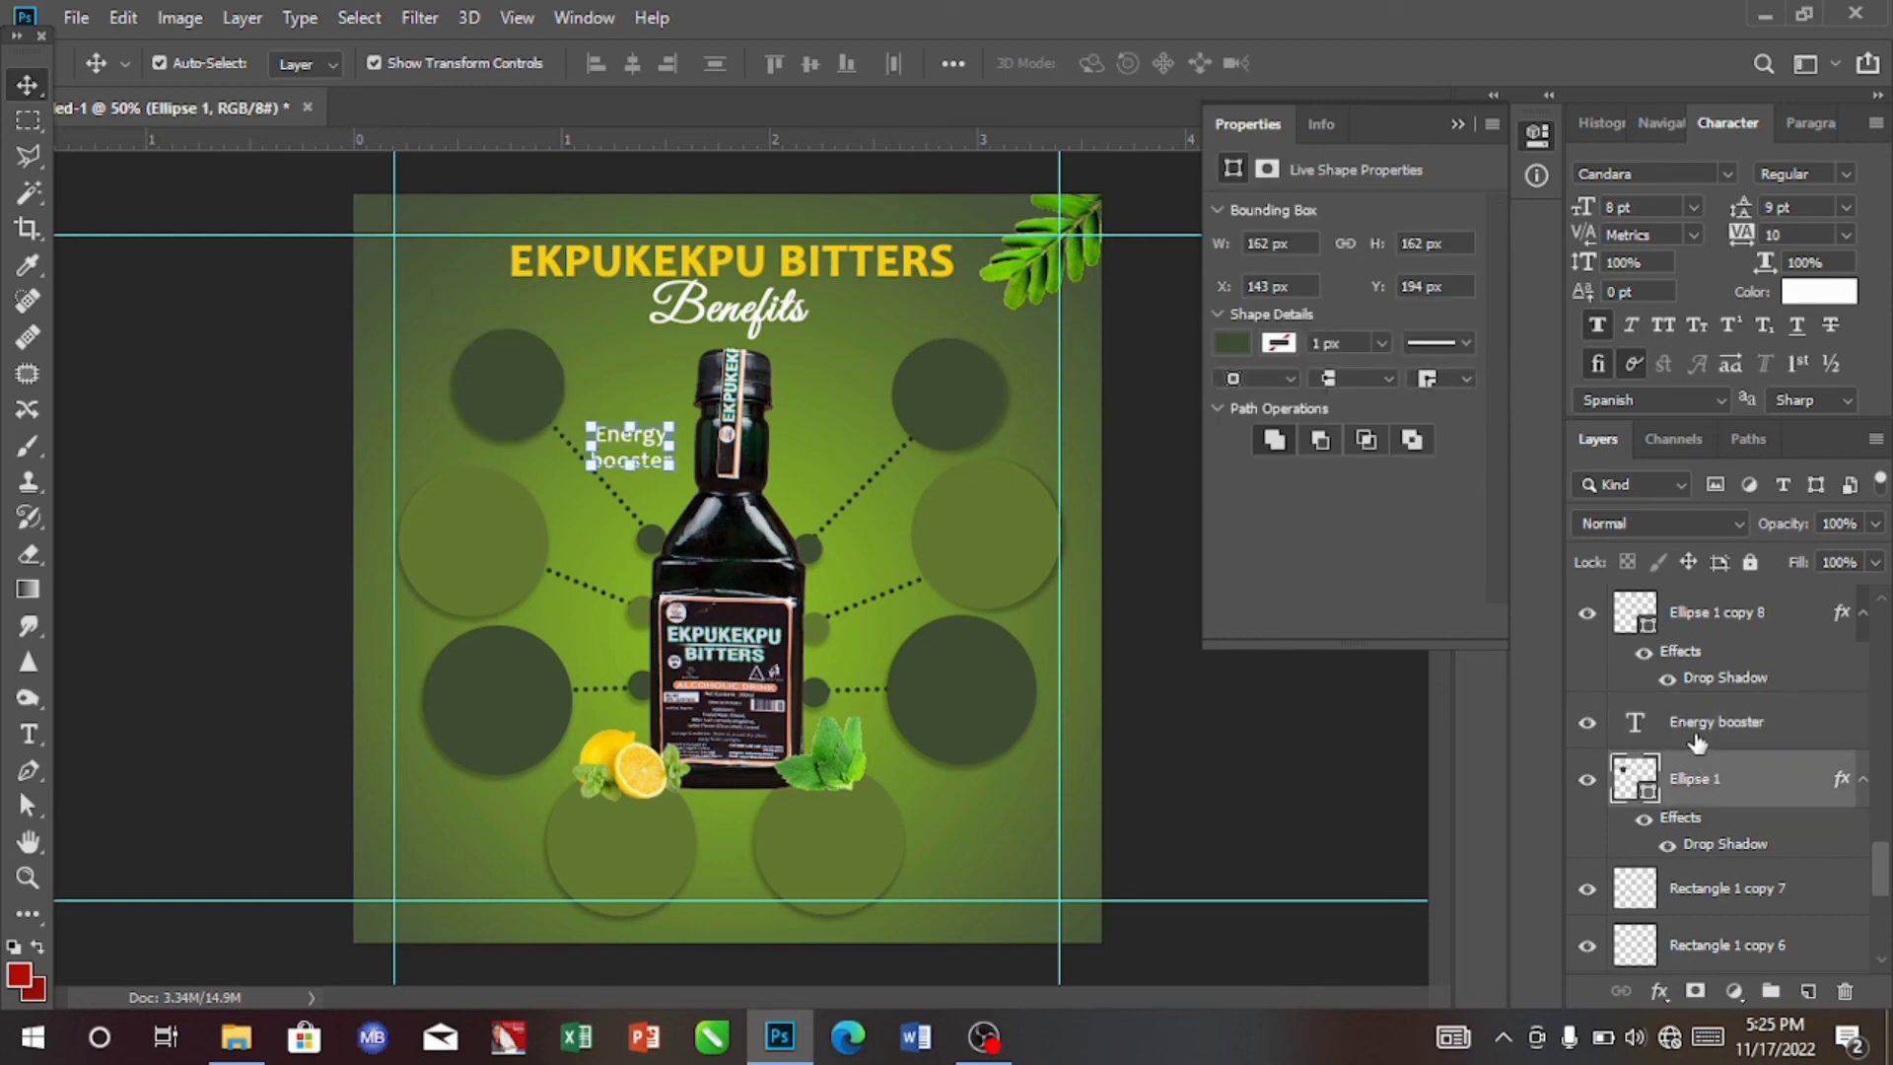
left_click(1697, 742)
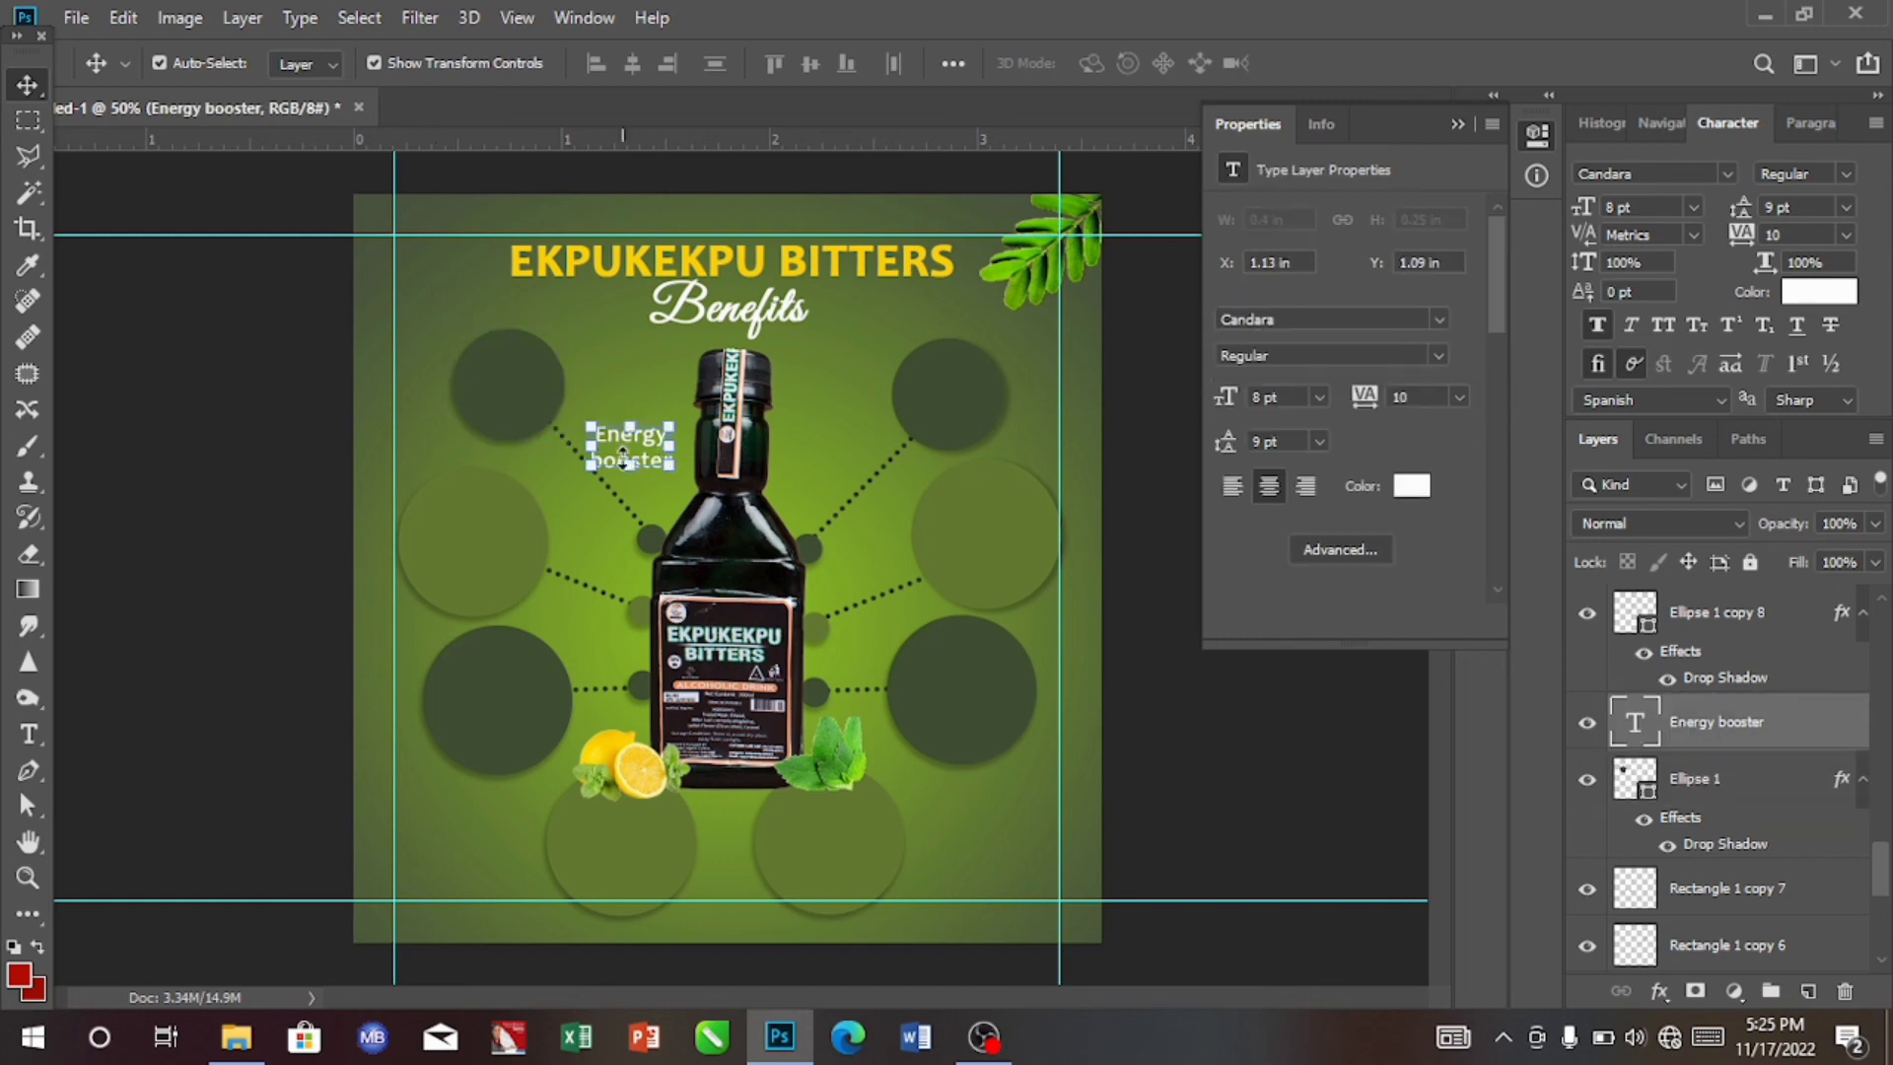
left_click_drag(623, 451, 509, 396)
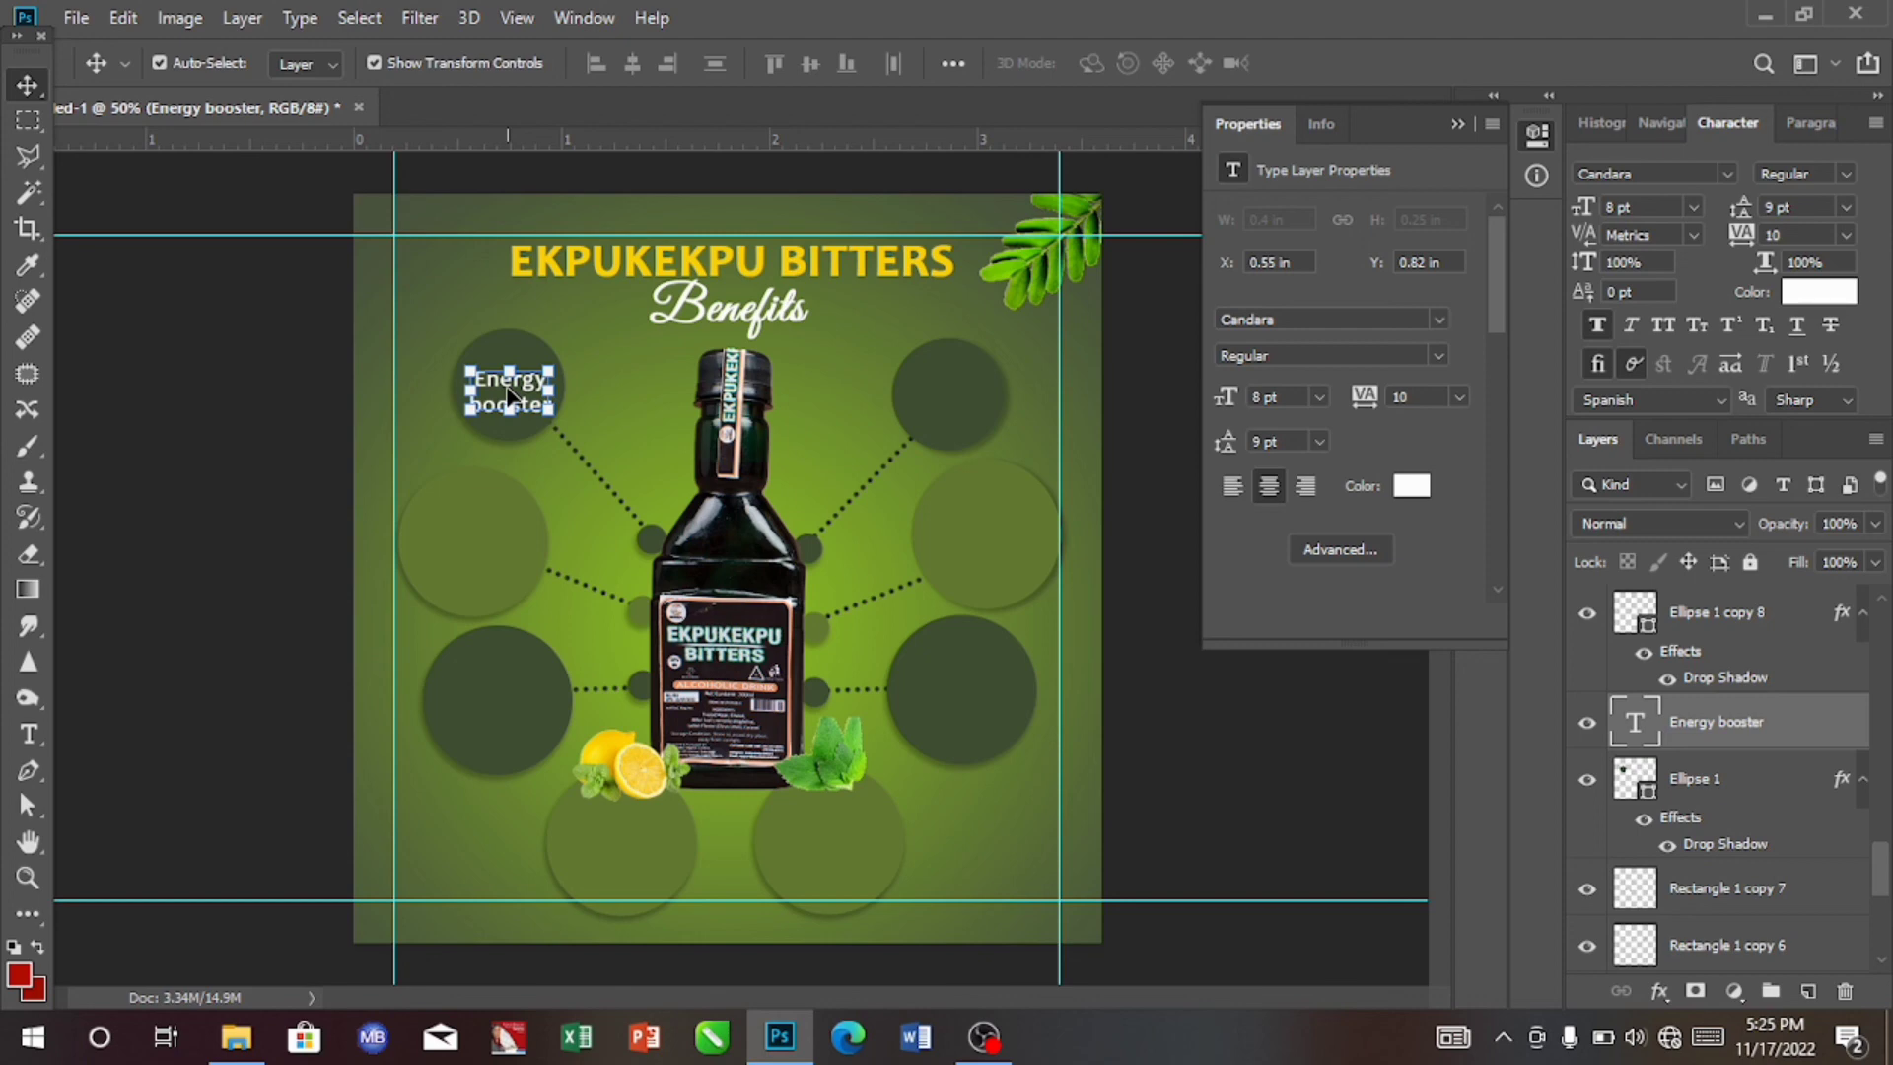
left_click(1688, 780, "shift")
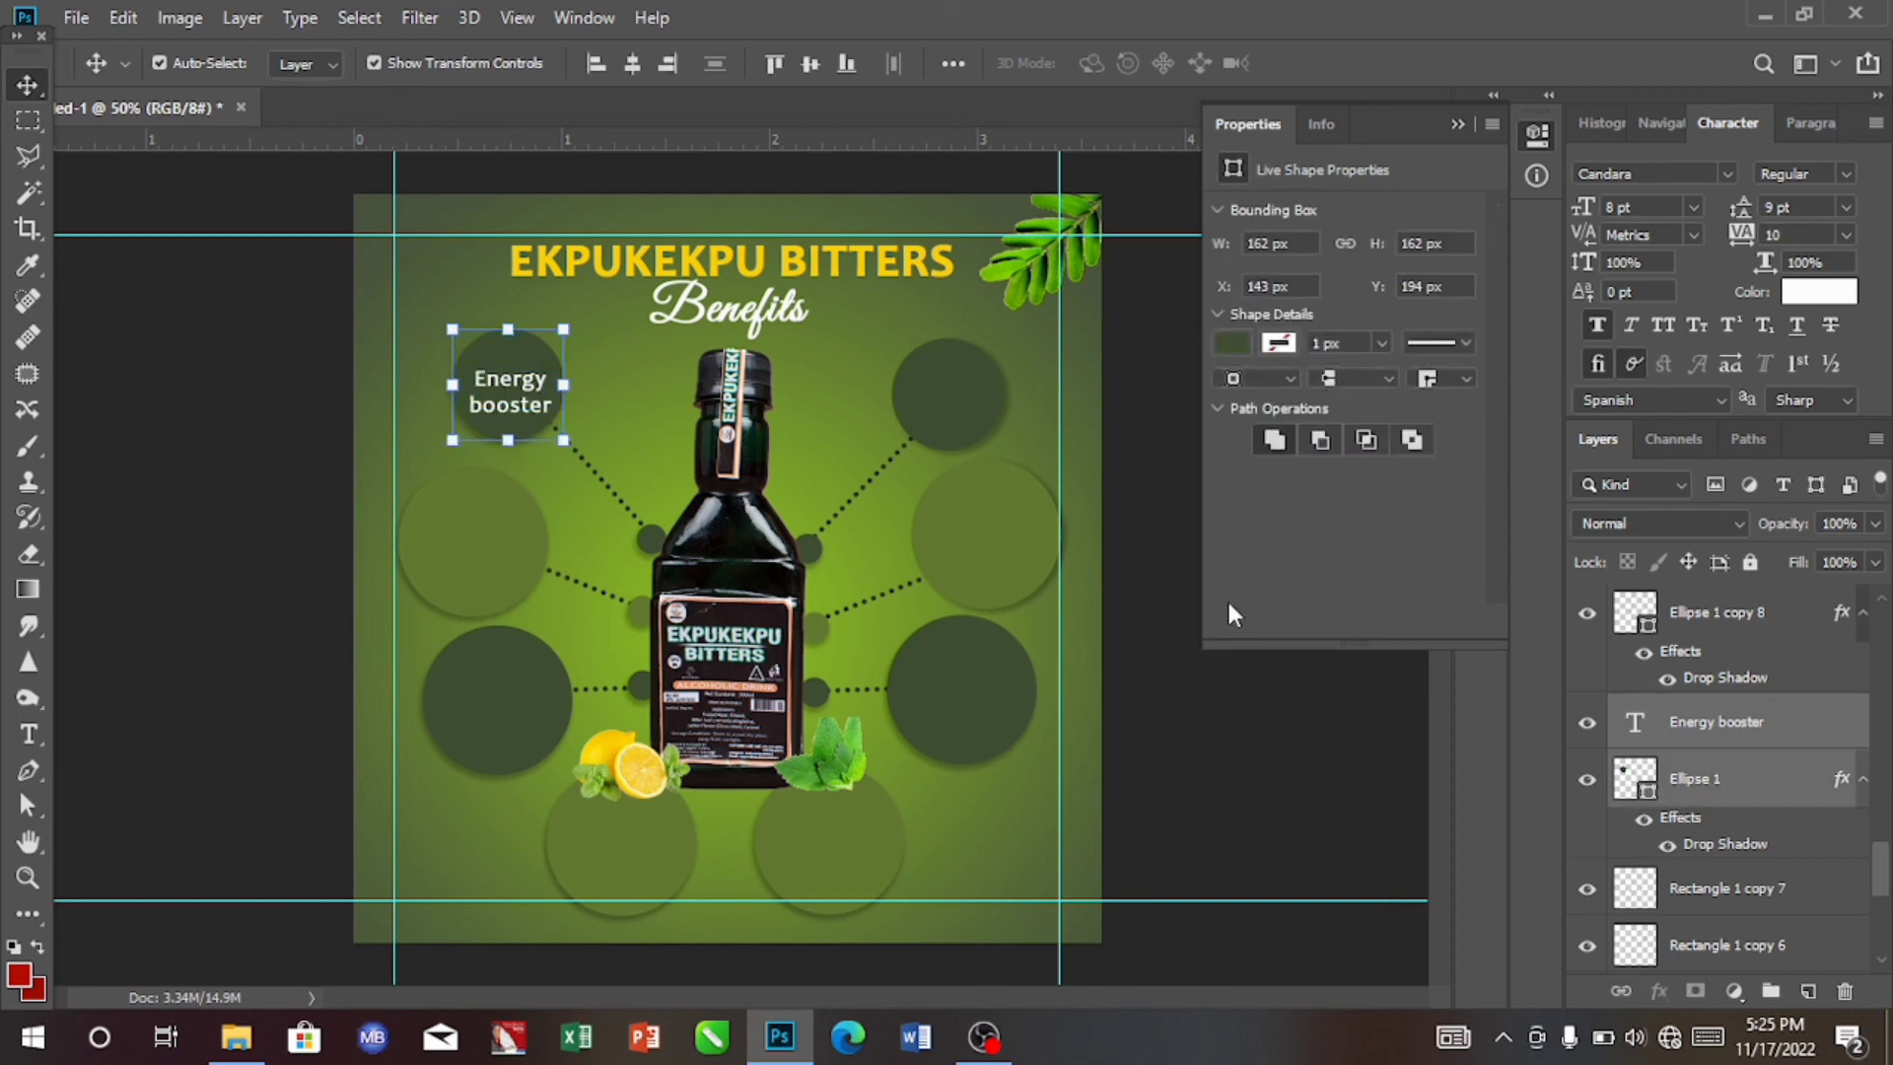
left_click(631, 73)
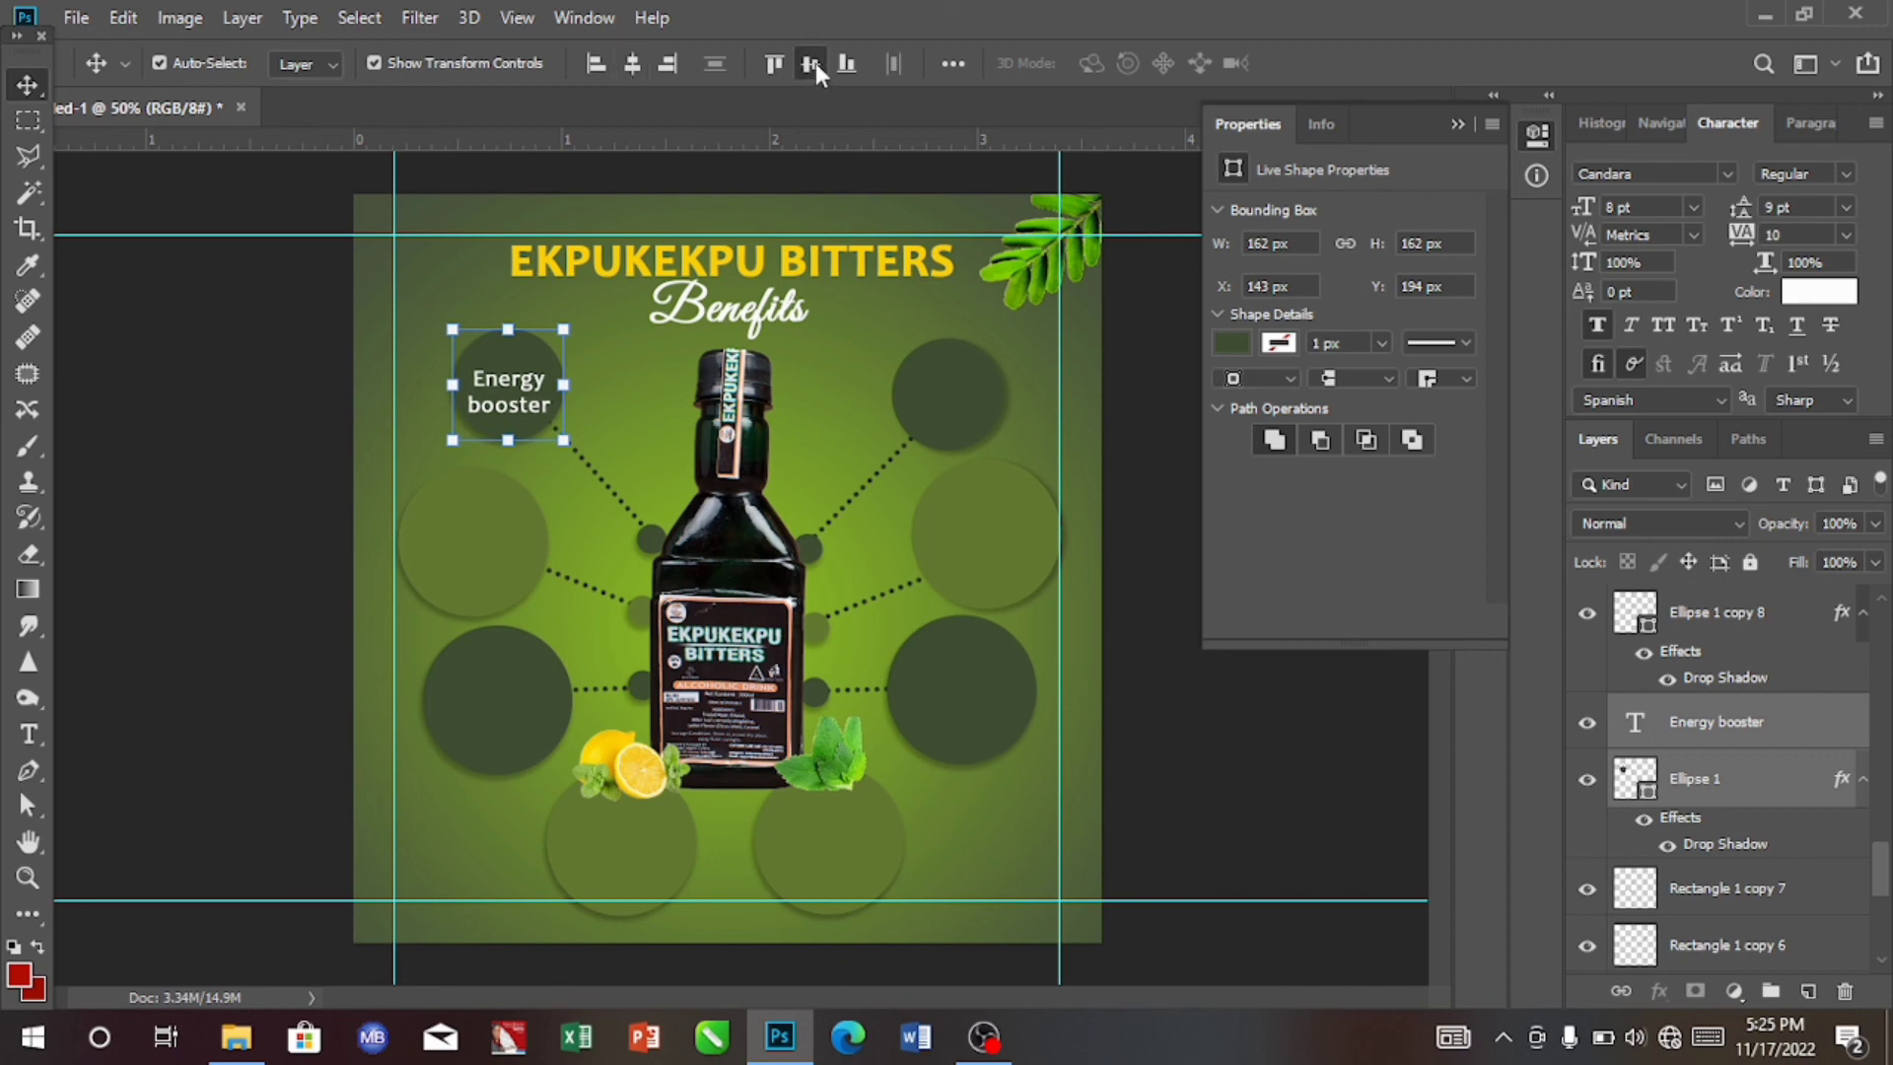
left_click(811, 65)
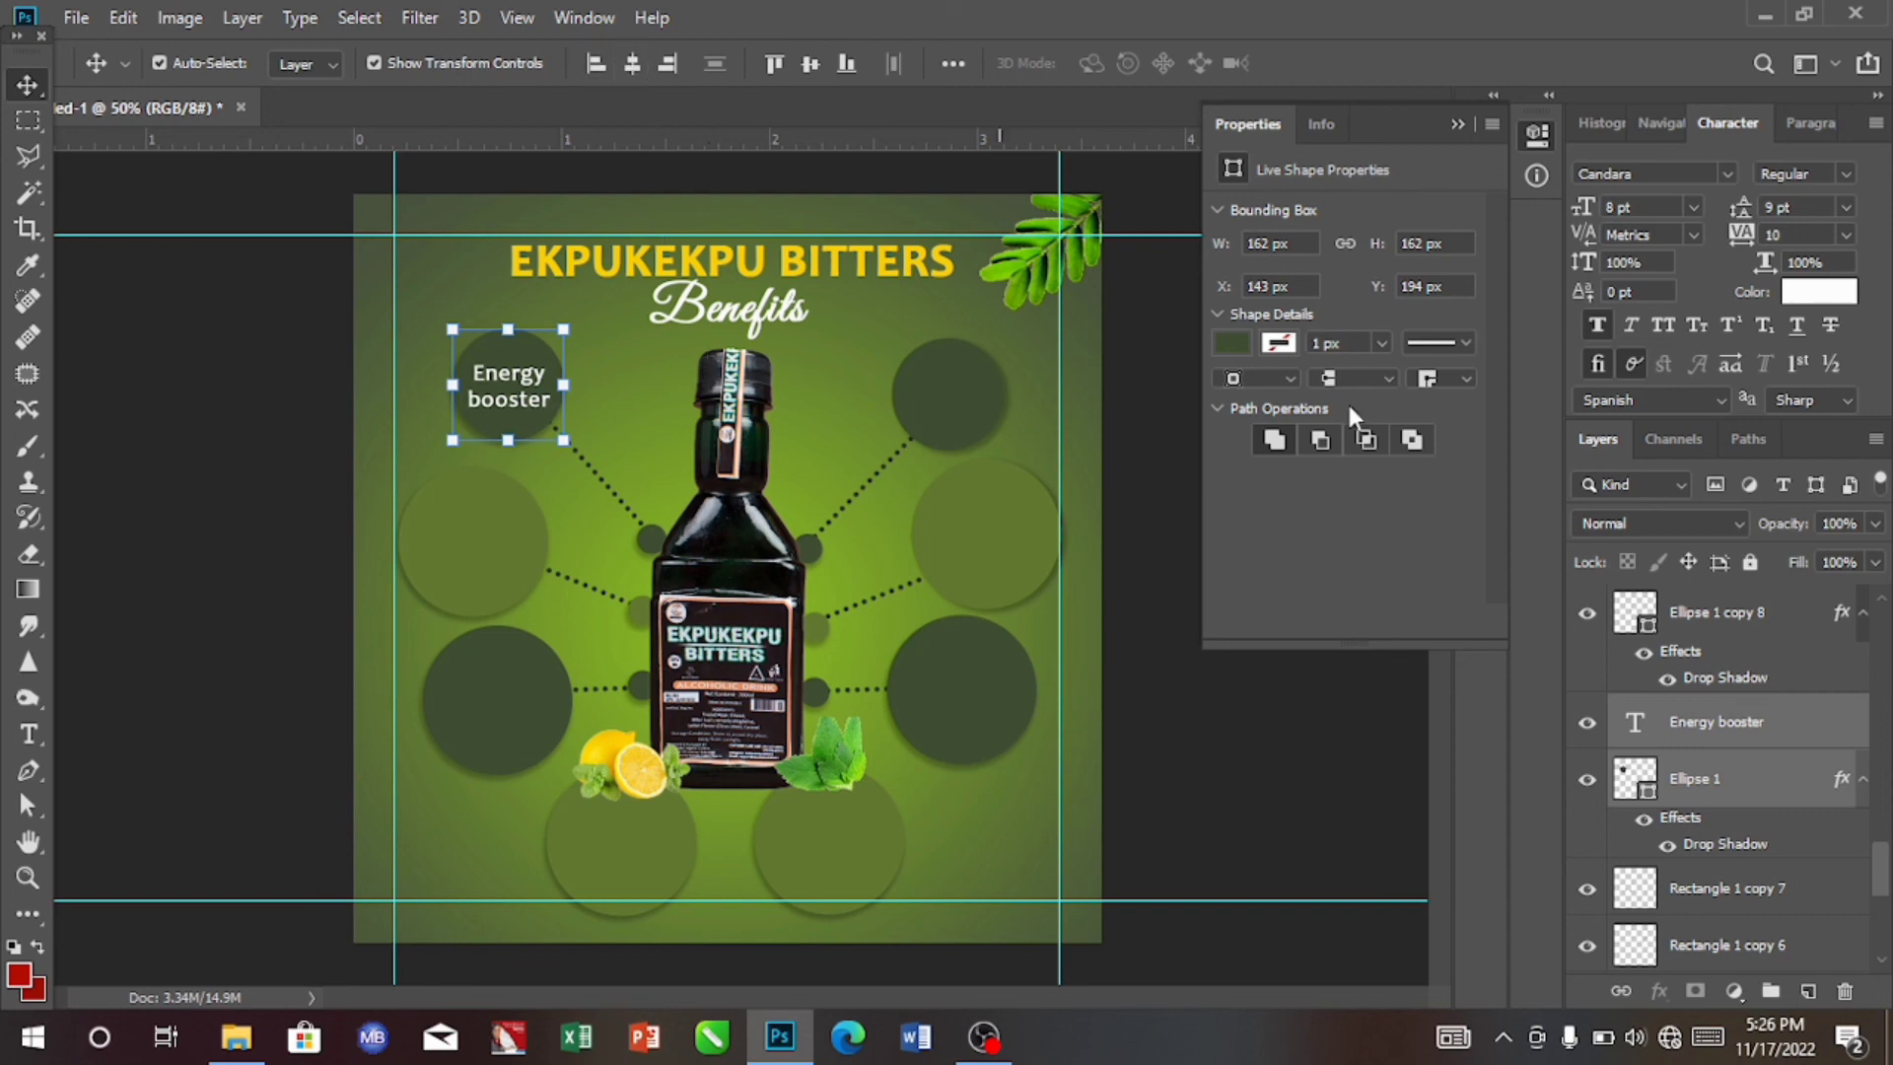
Add the three-line text "Increases sexual urge" between the middle-left circle and the bottle.
left_click(644, 429)
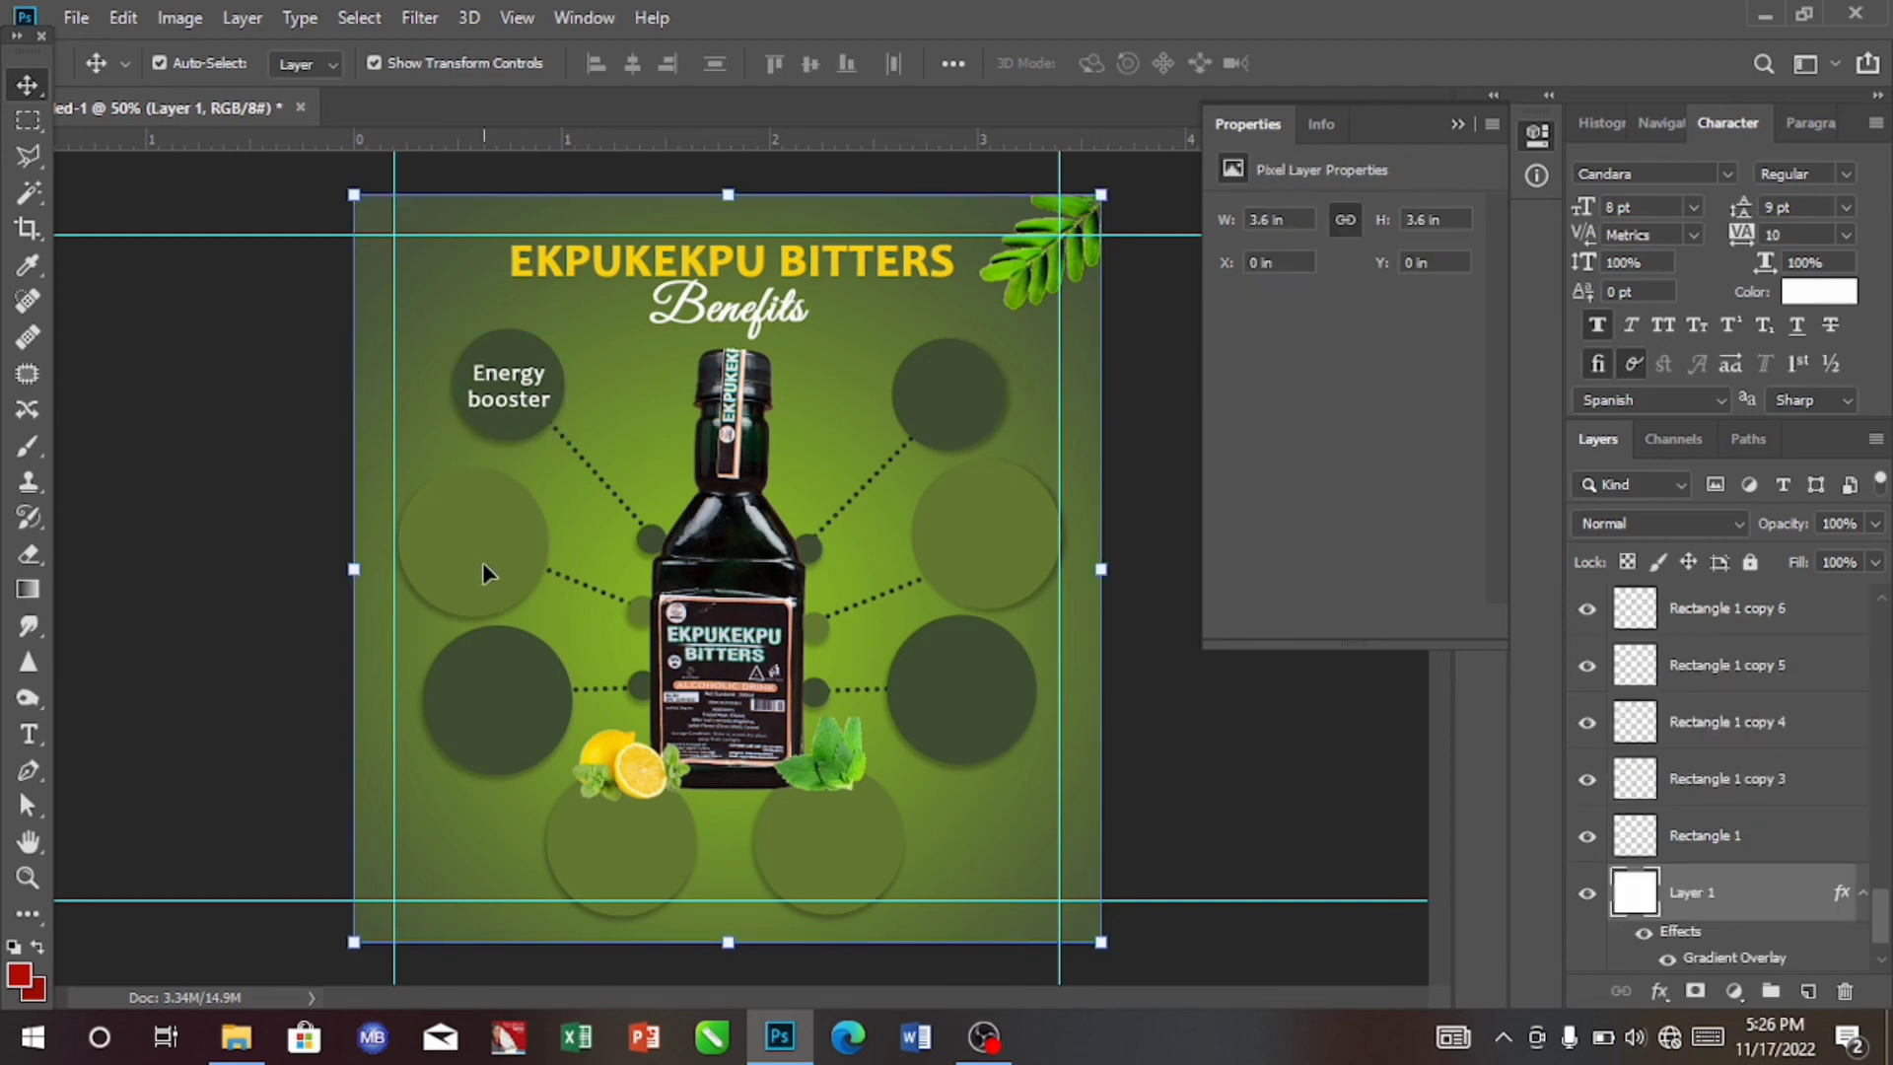
left_click(946, 410)
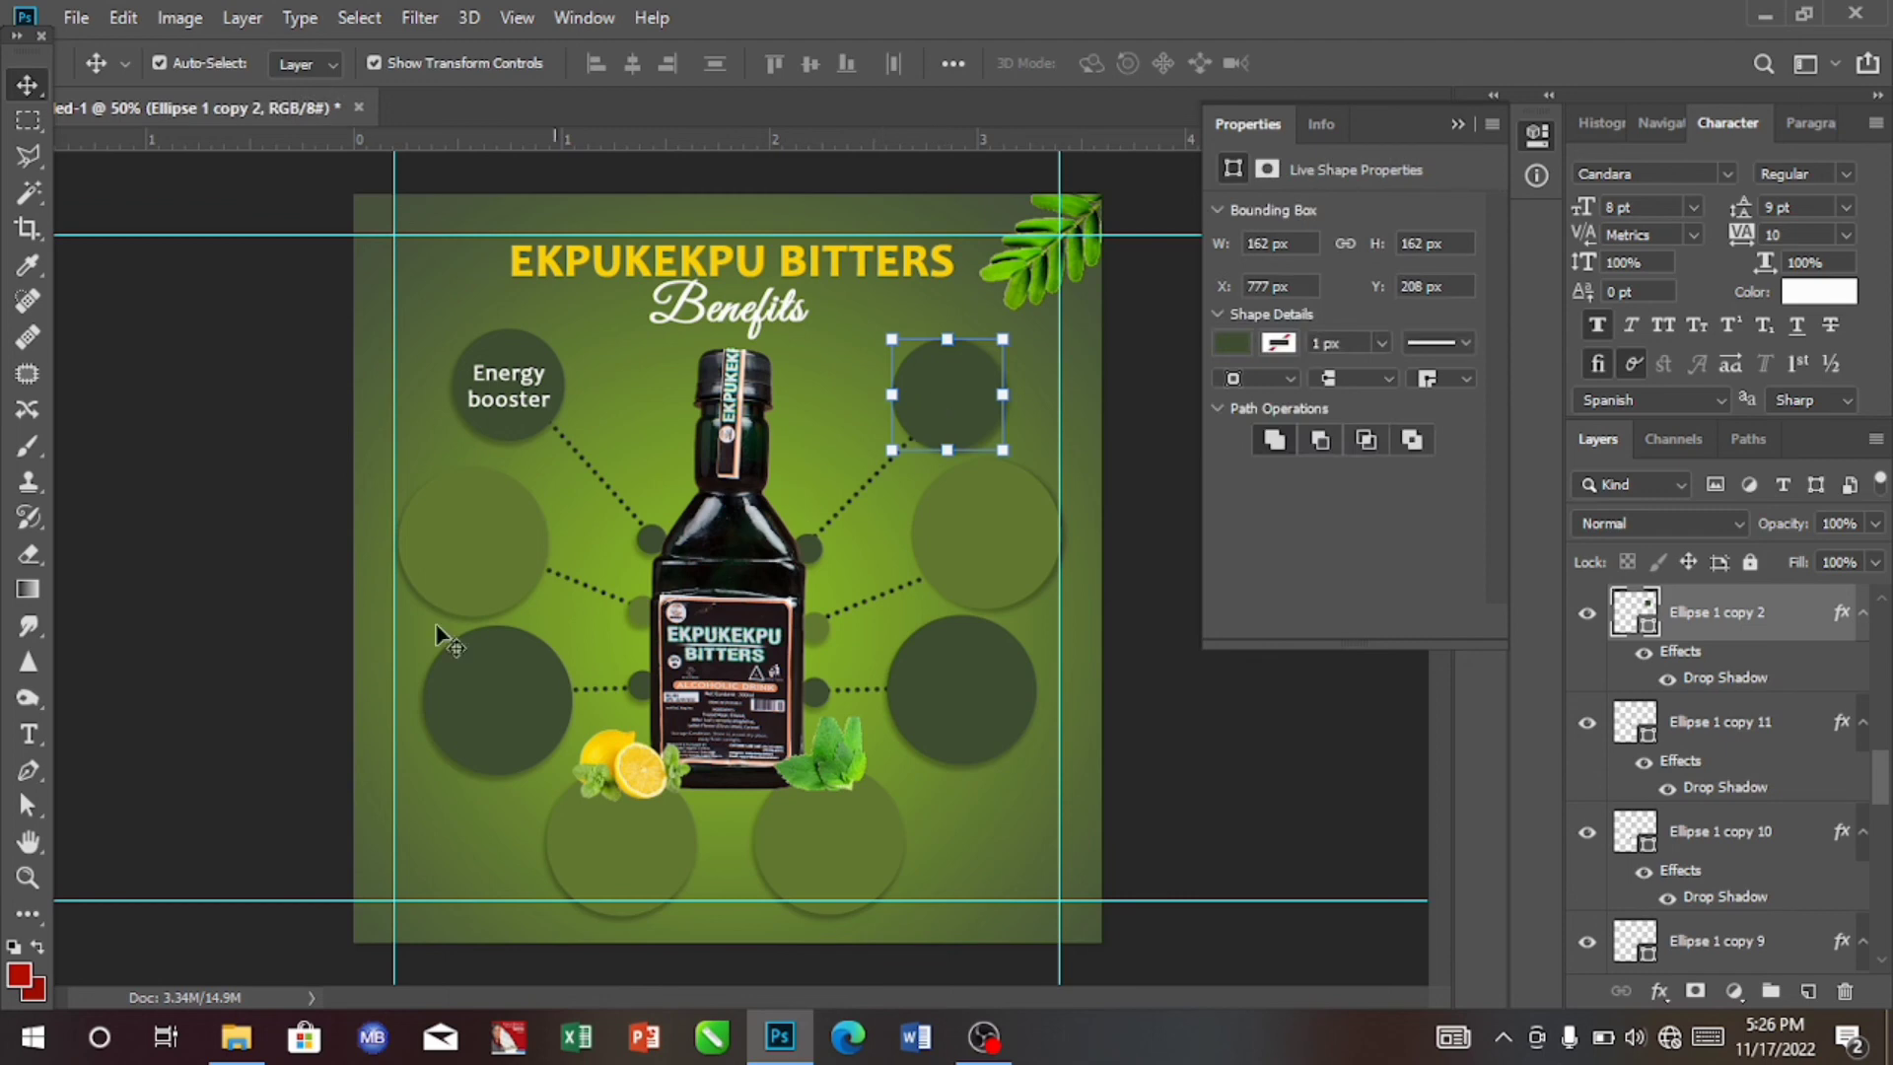
left_click(28, 736)
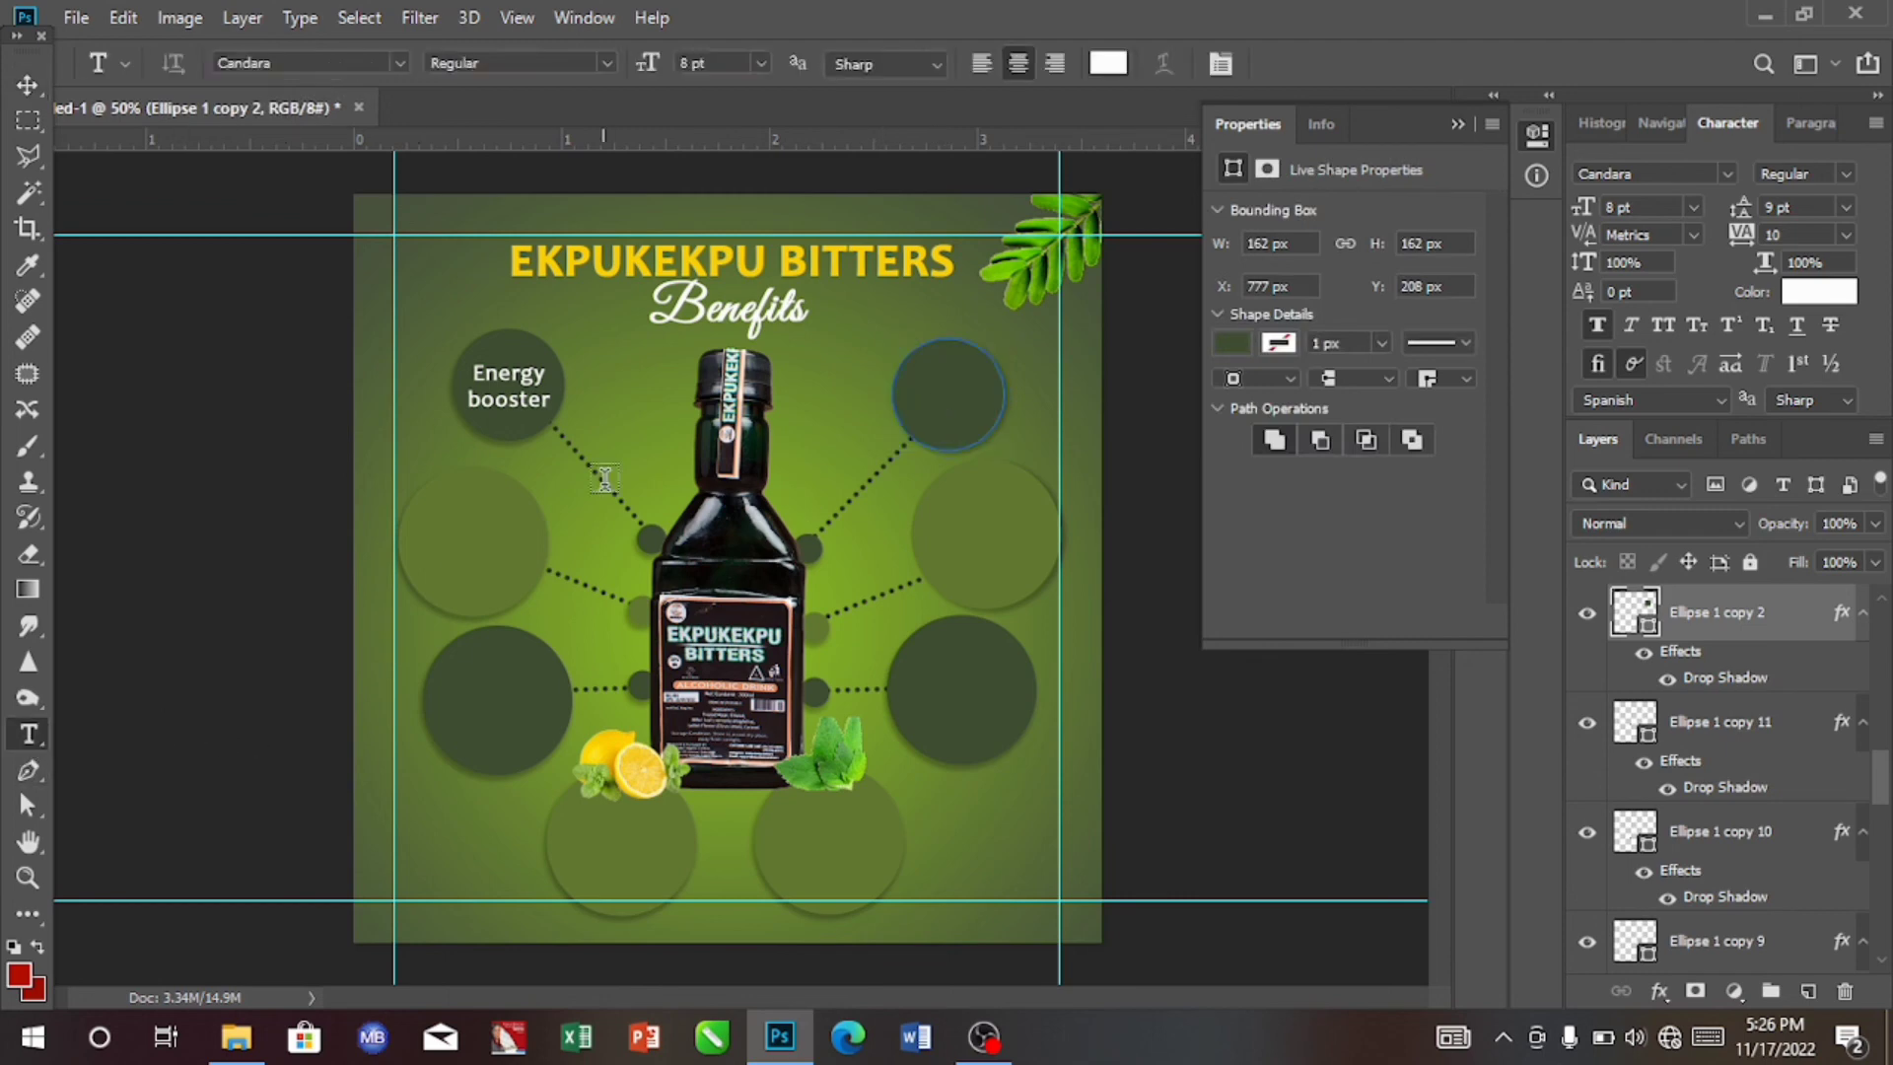
left_click(432, 305)
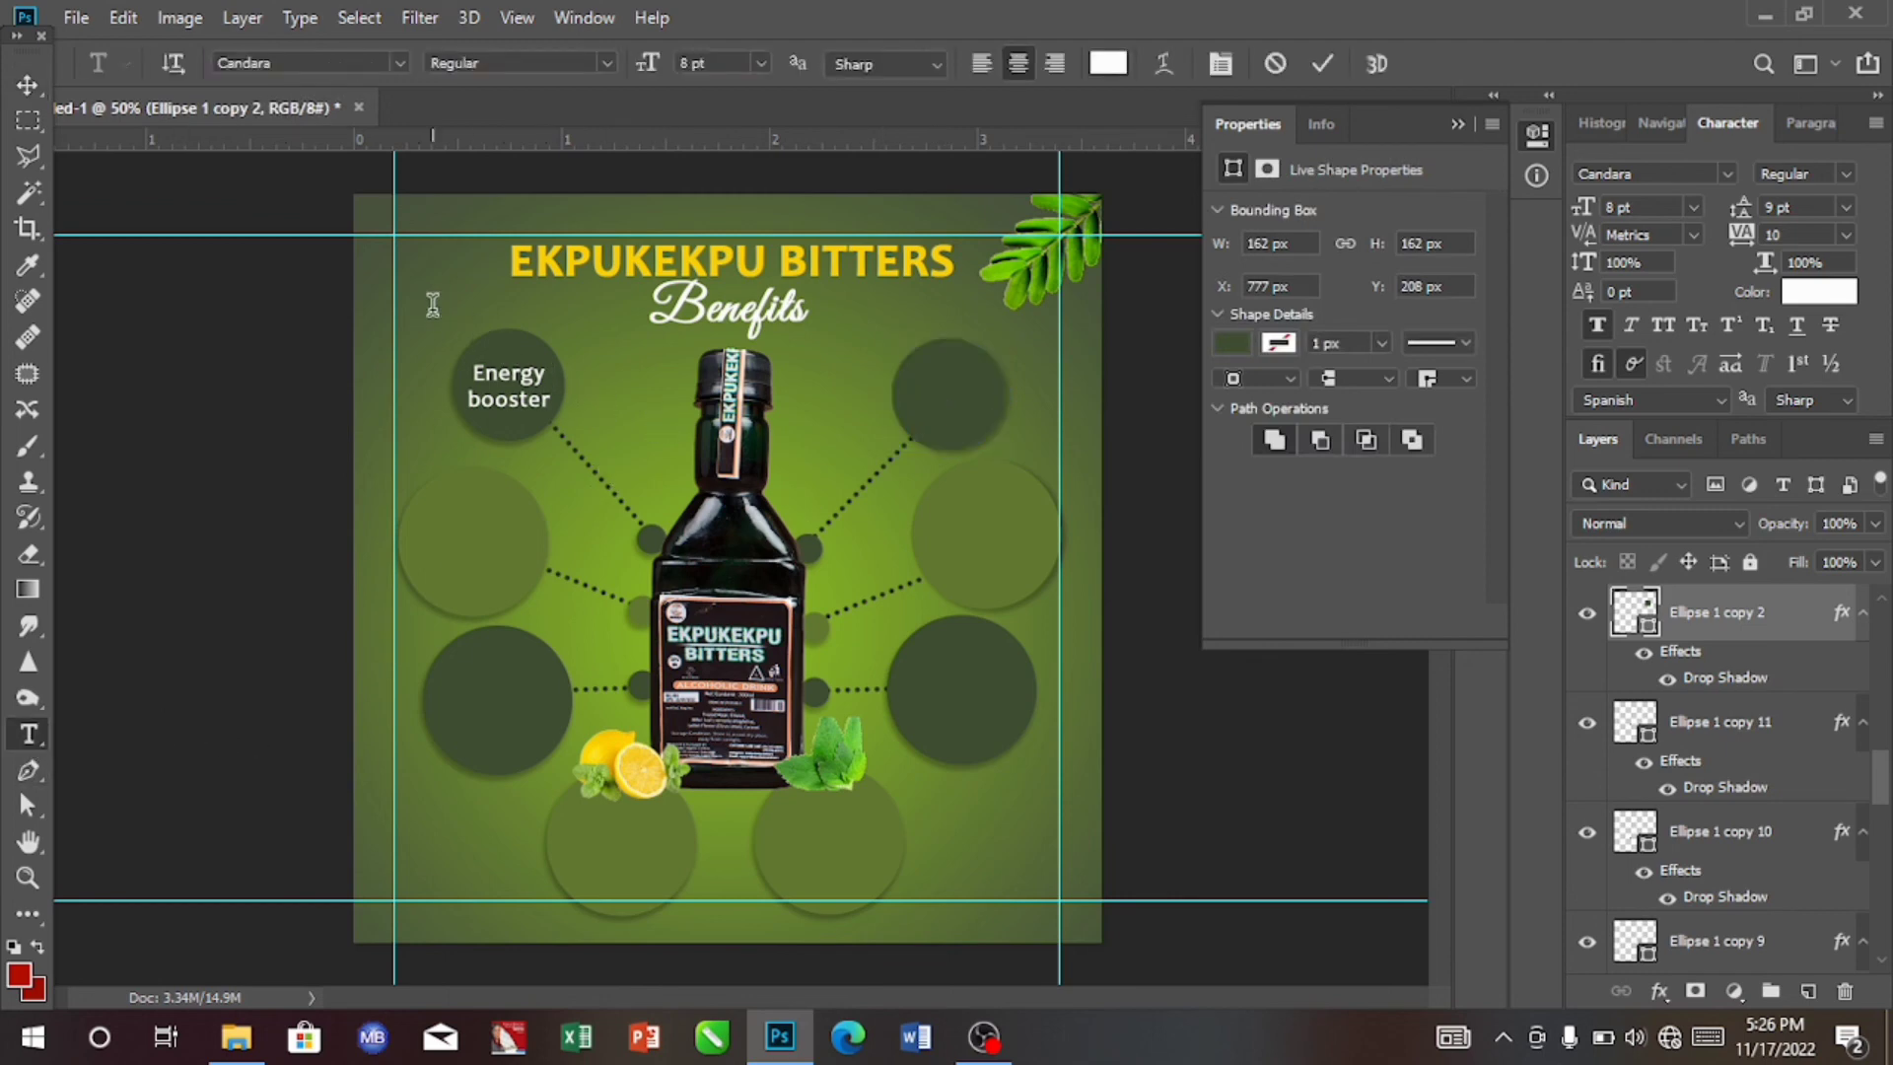
key("BackSpace")
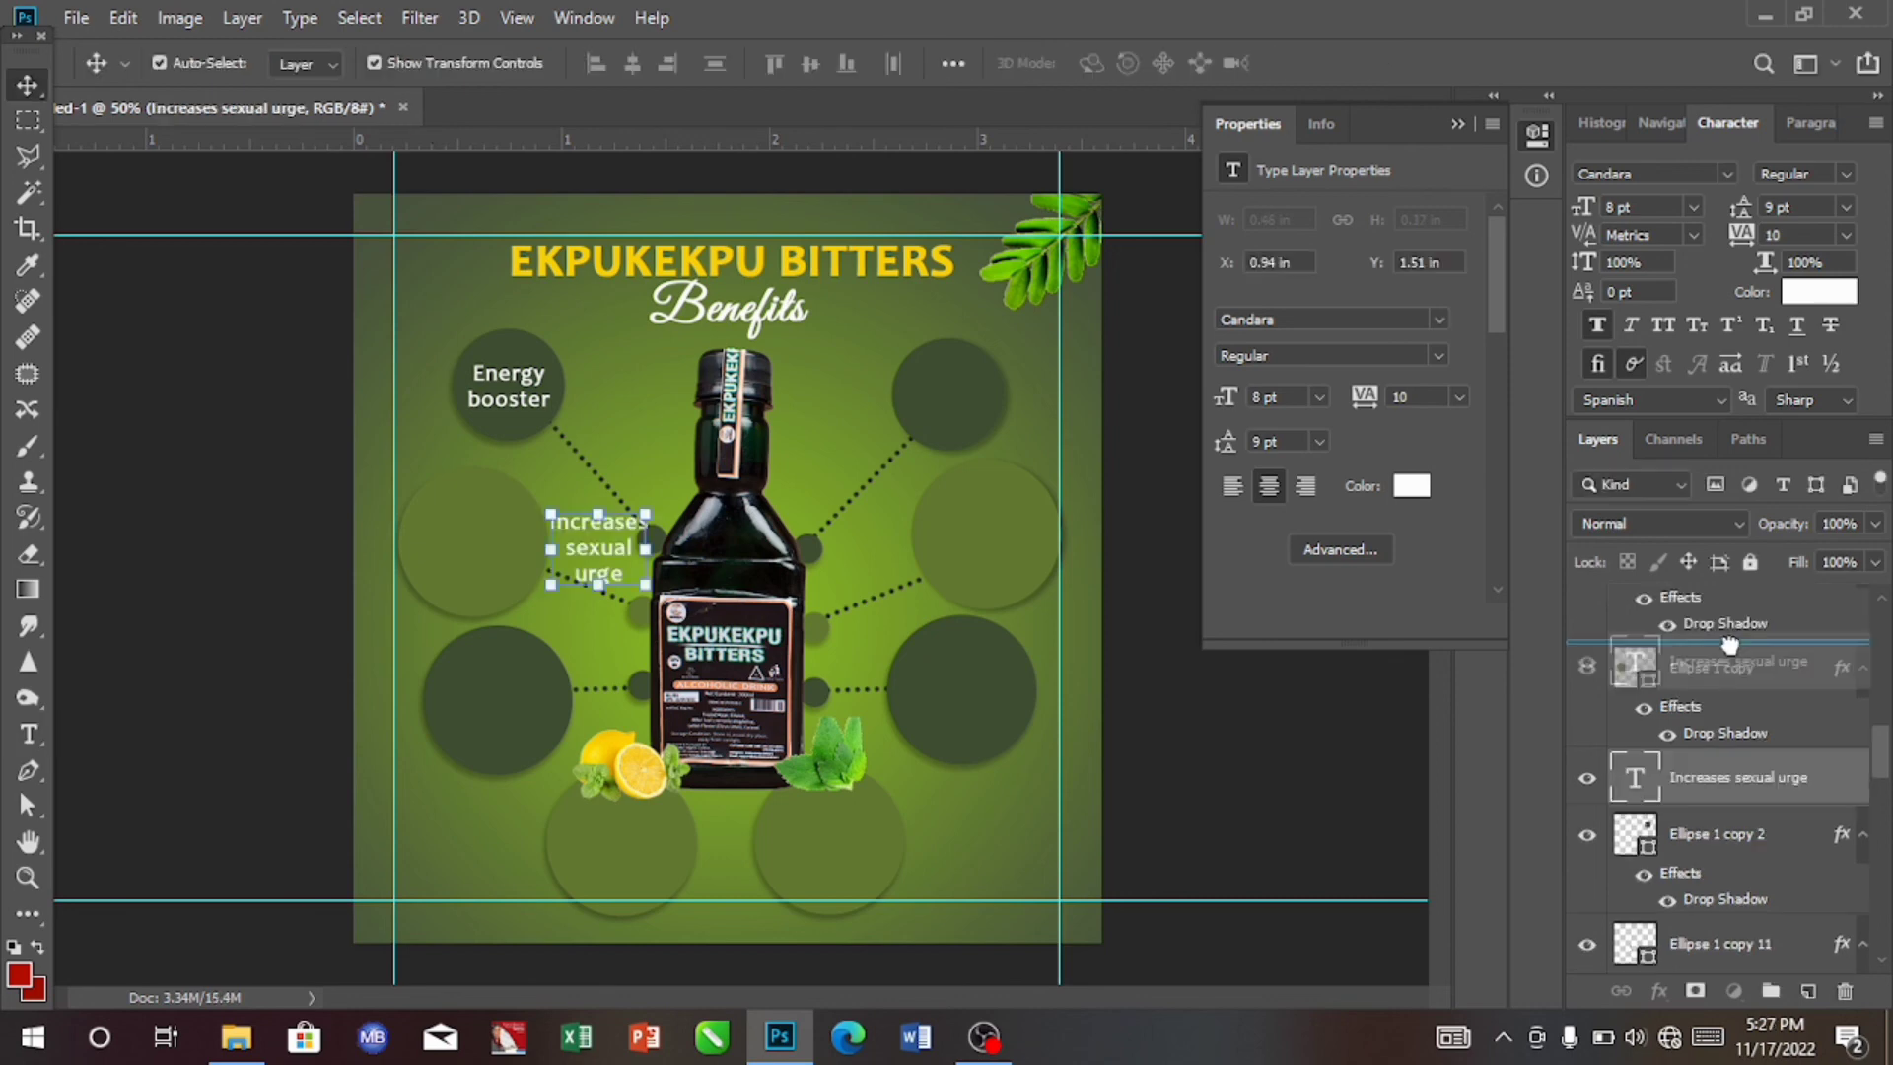
Raise the Increases sexual urge layer above the middle-left circle's layer and centre the text horizontally and vertically in that circle.
left_click_drag(1735, 777, 1727, 631)
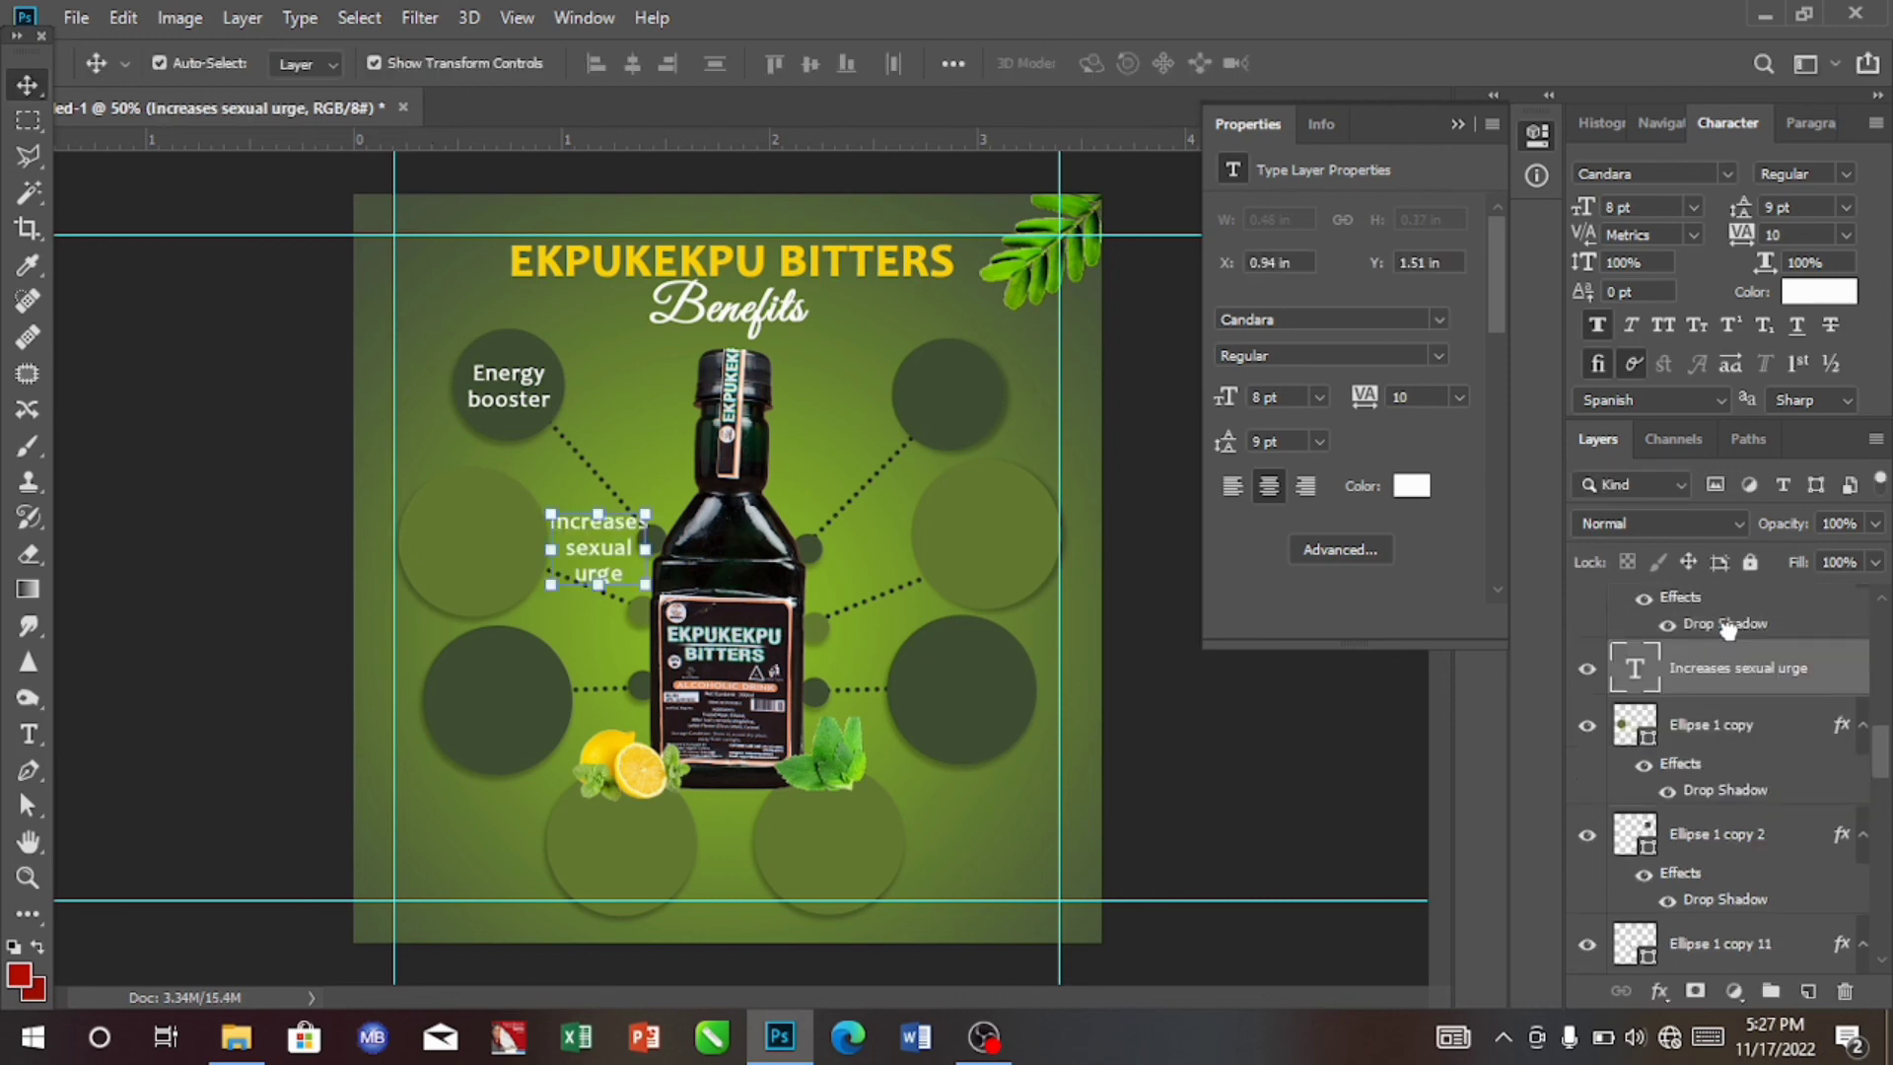
left_click_drag(586, 546, 458, 543)
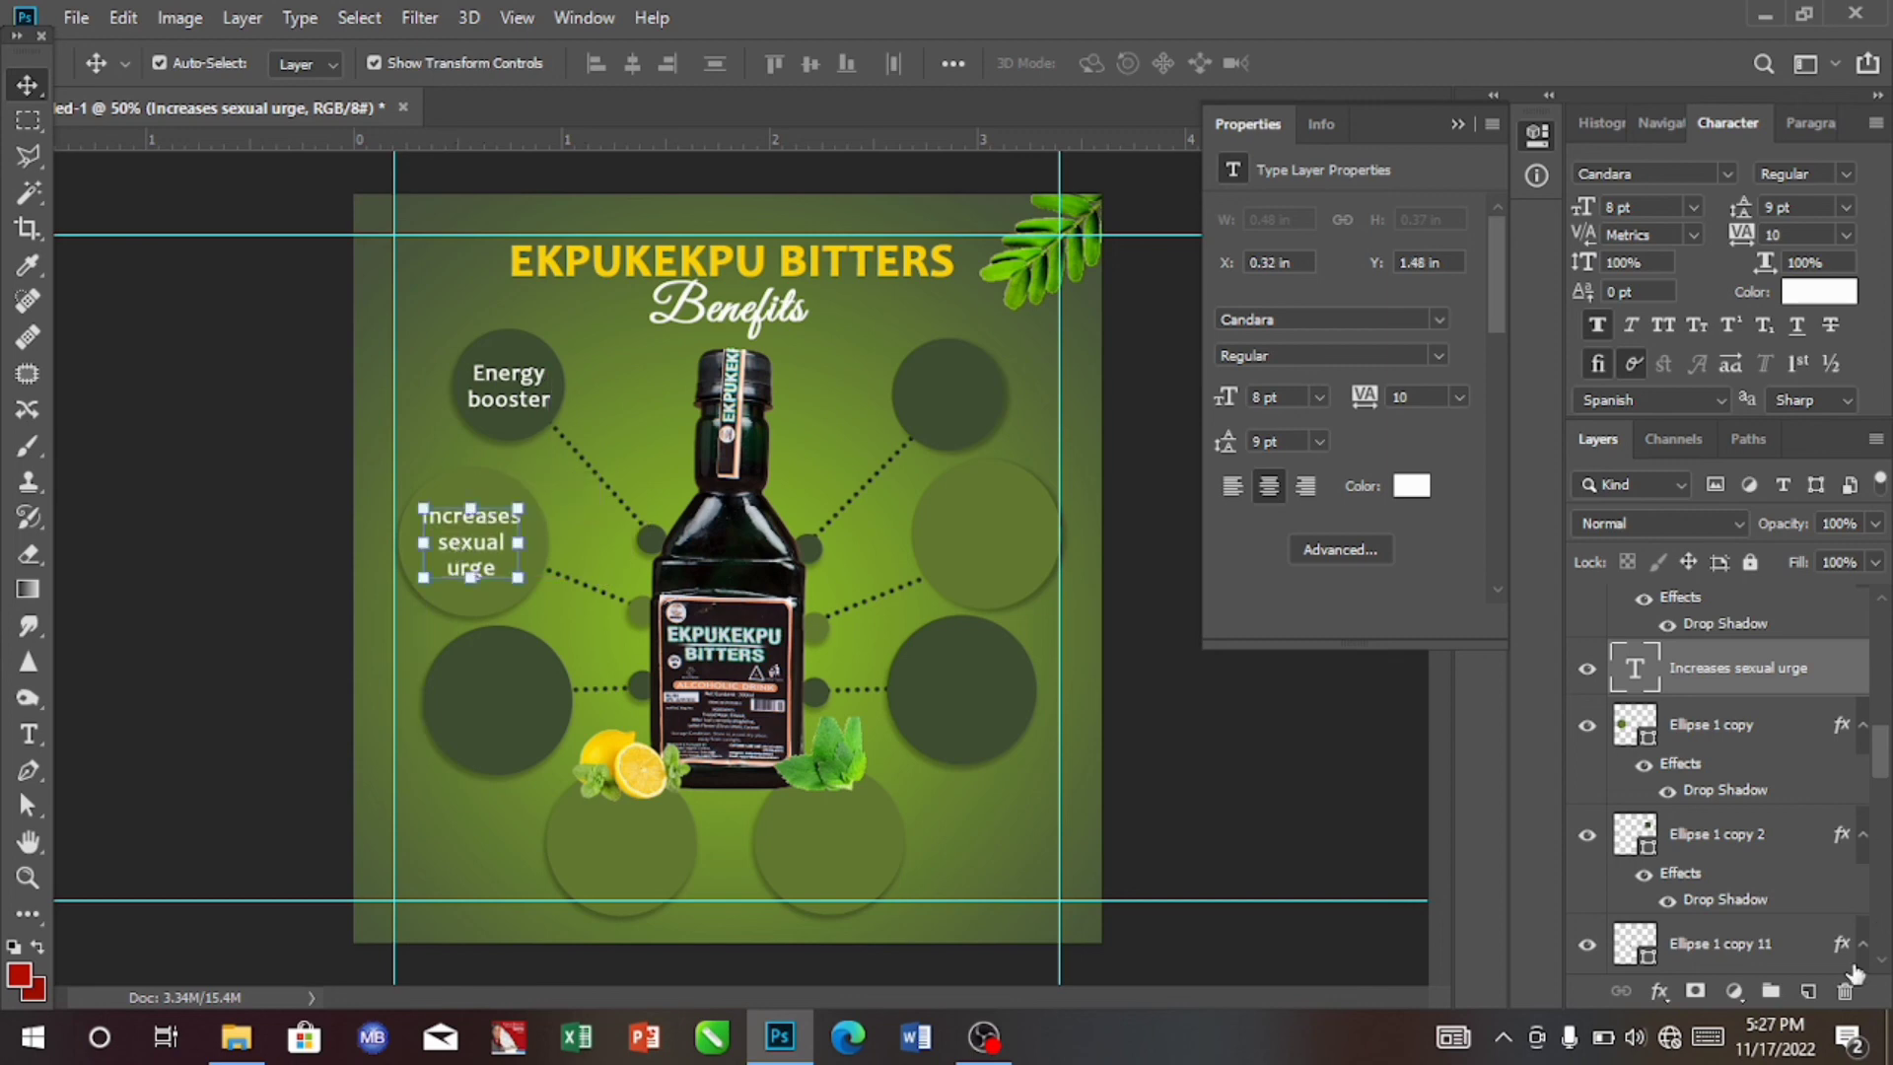
left_click(1720, 730)
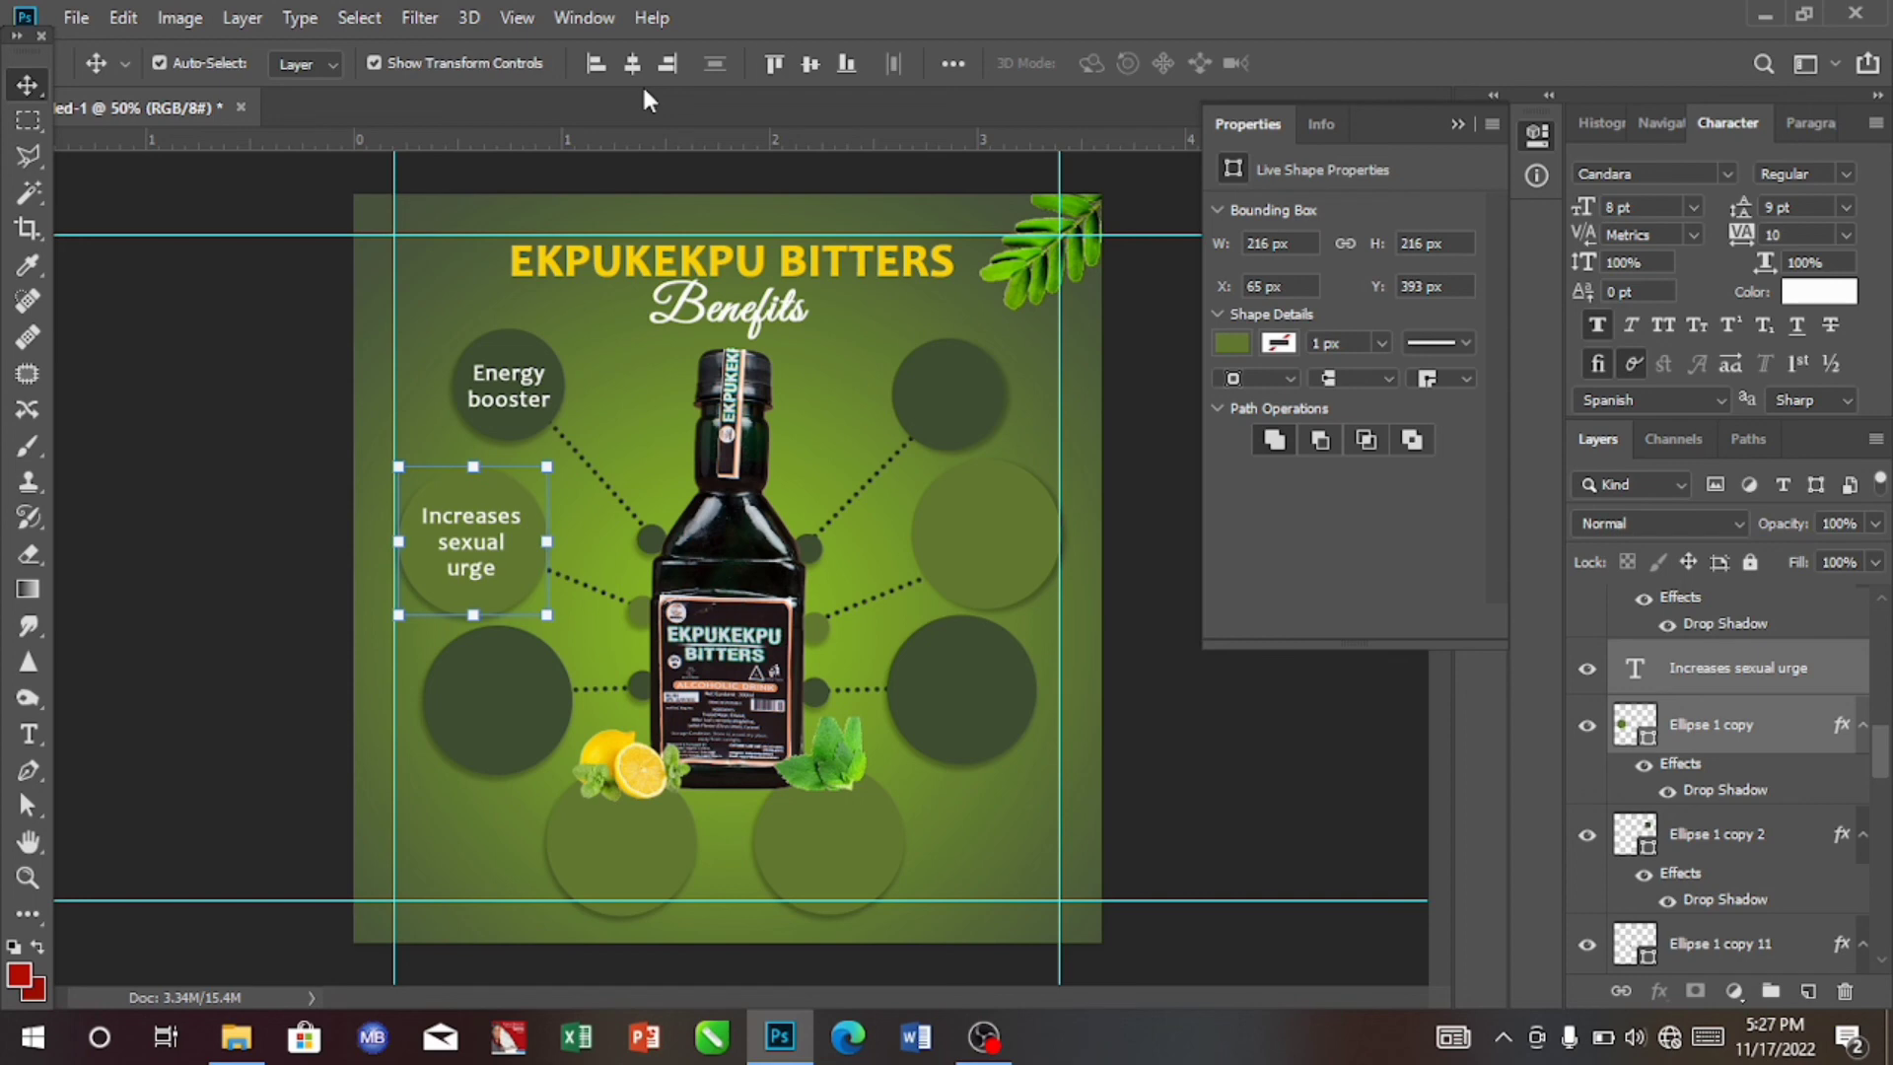
left_click(632, 63)
left_click(812, 63)
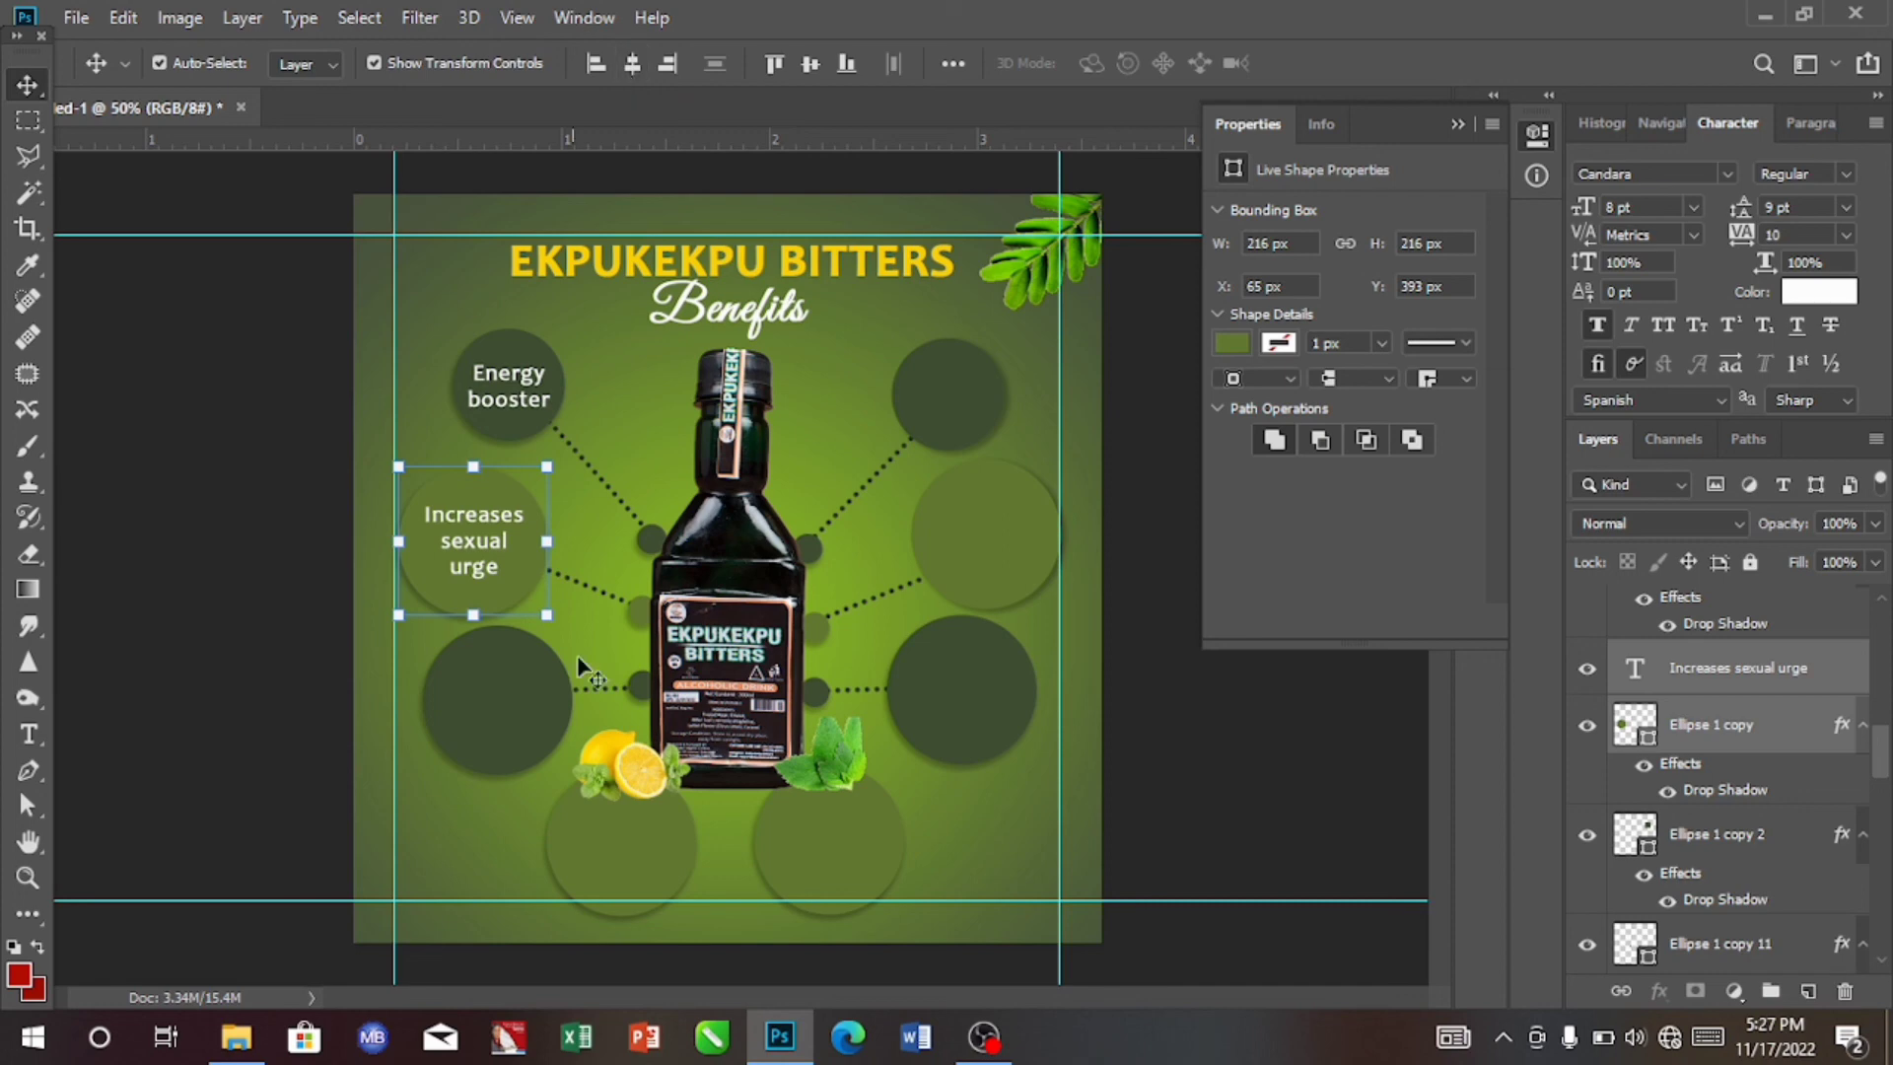
left_click(498, 724)
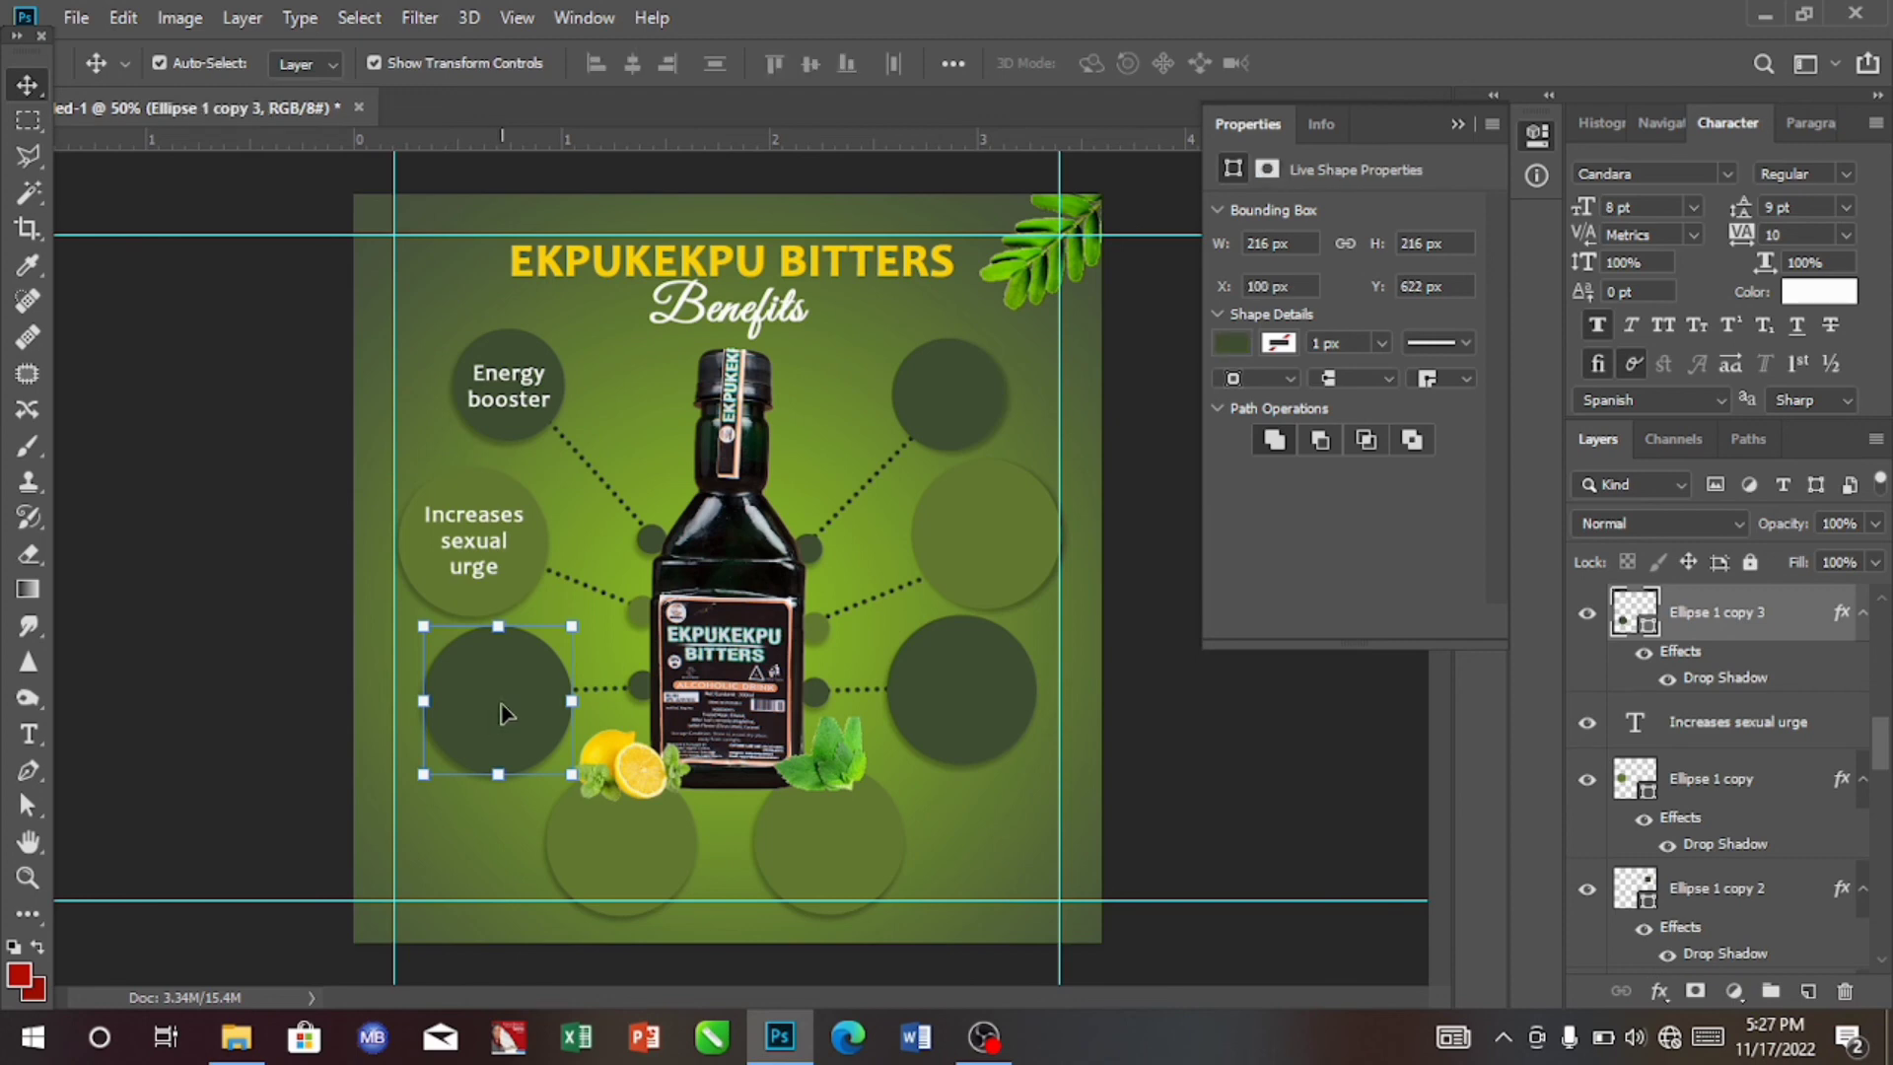
left_click(518, 575)
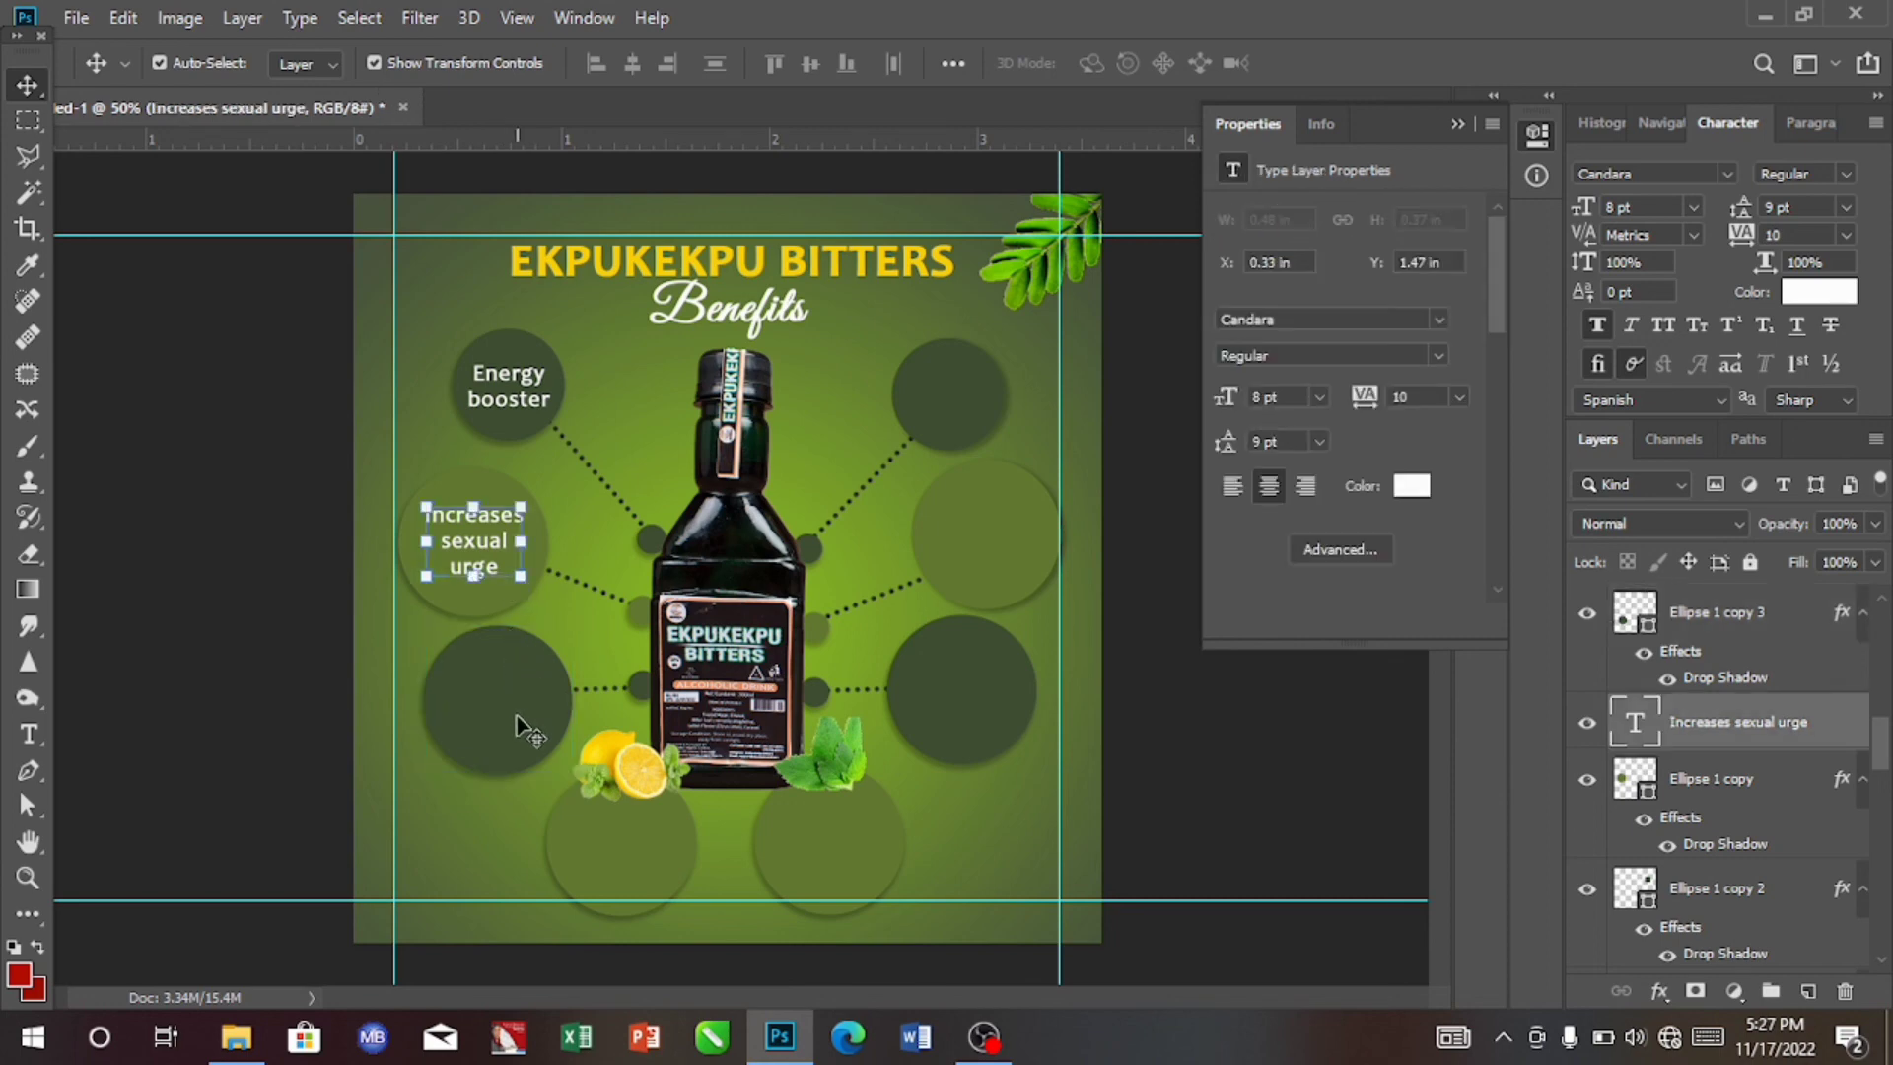
left_click(470, 627)
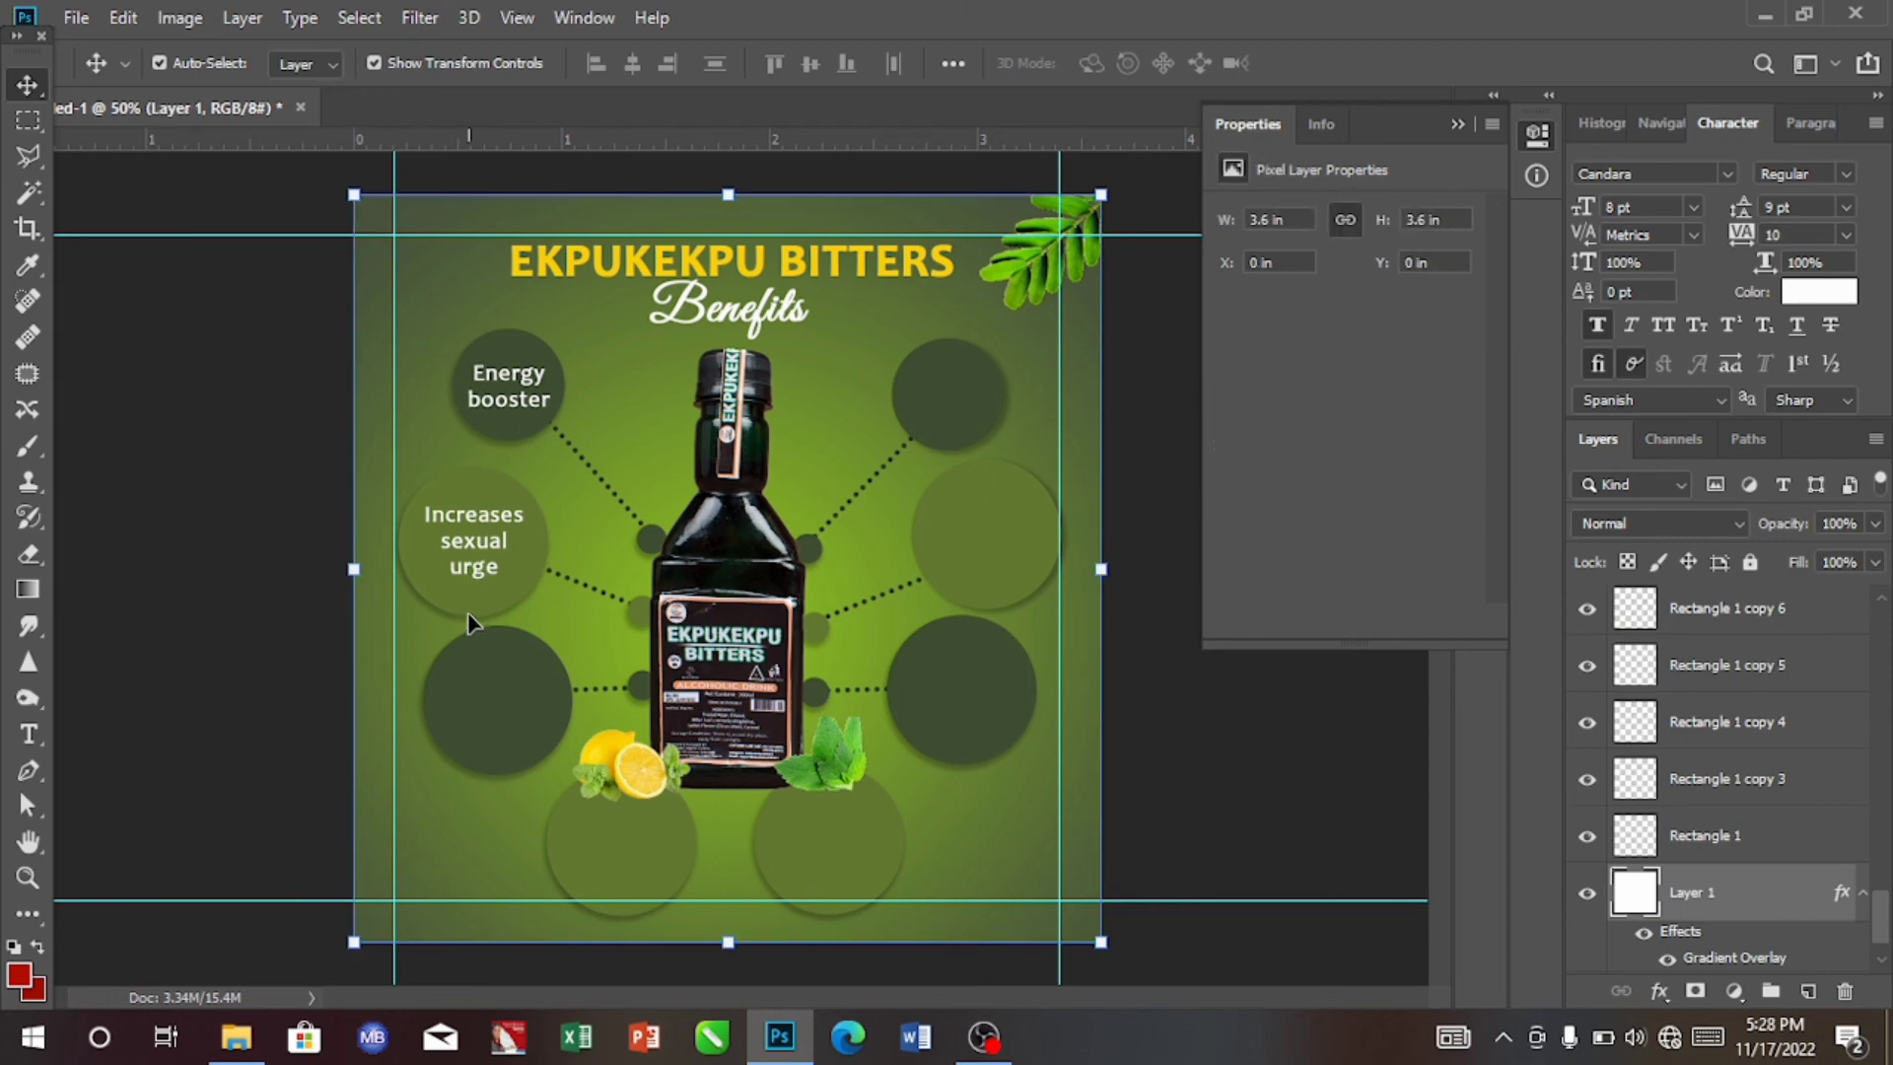
left_click(470, 619)
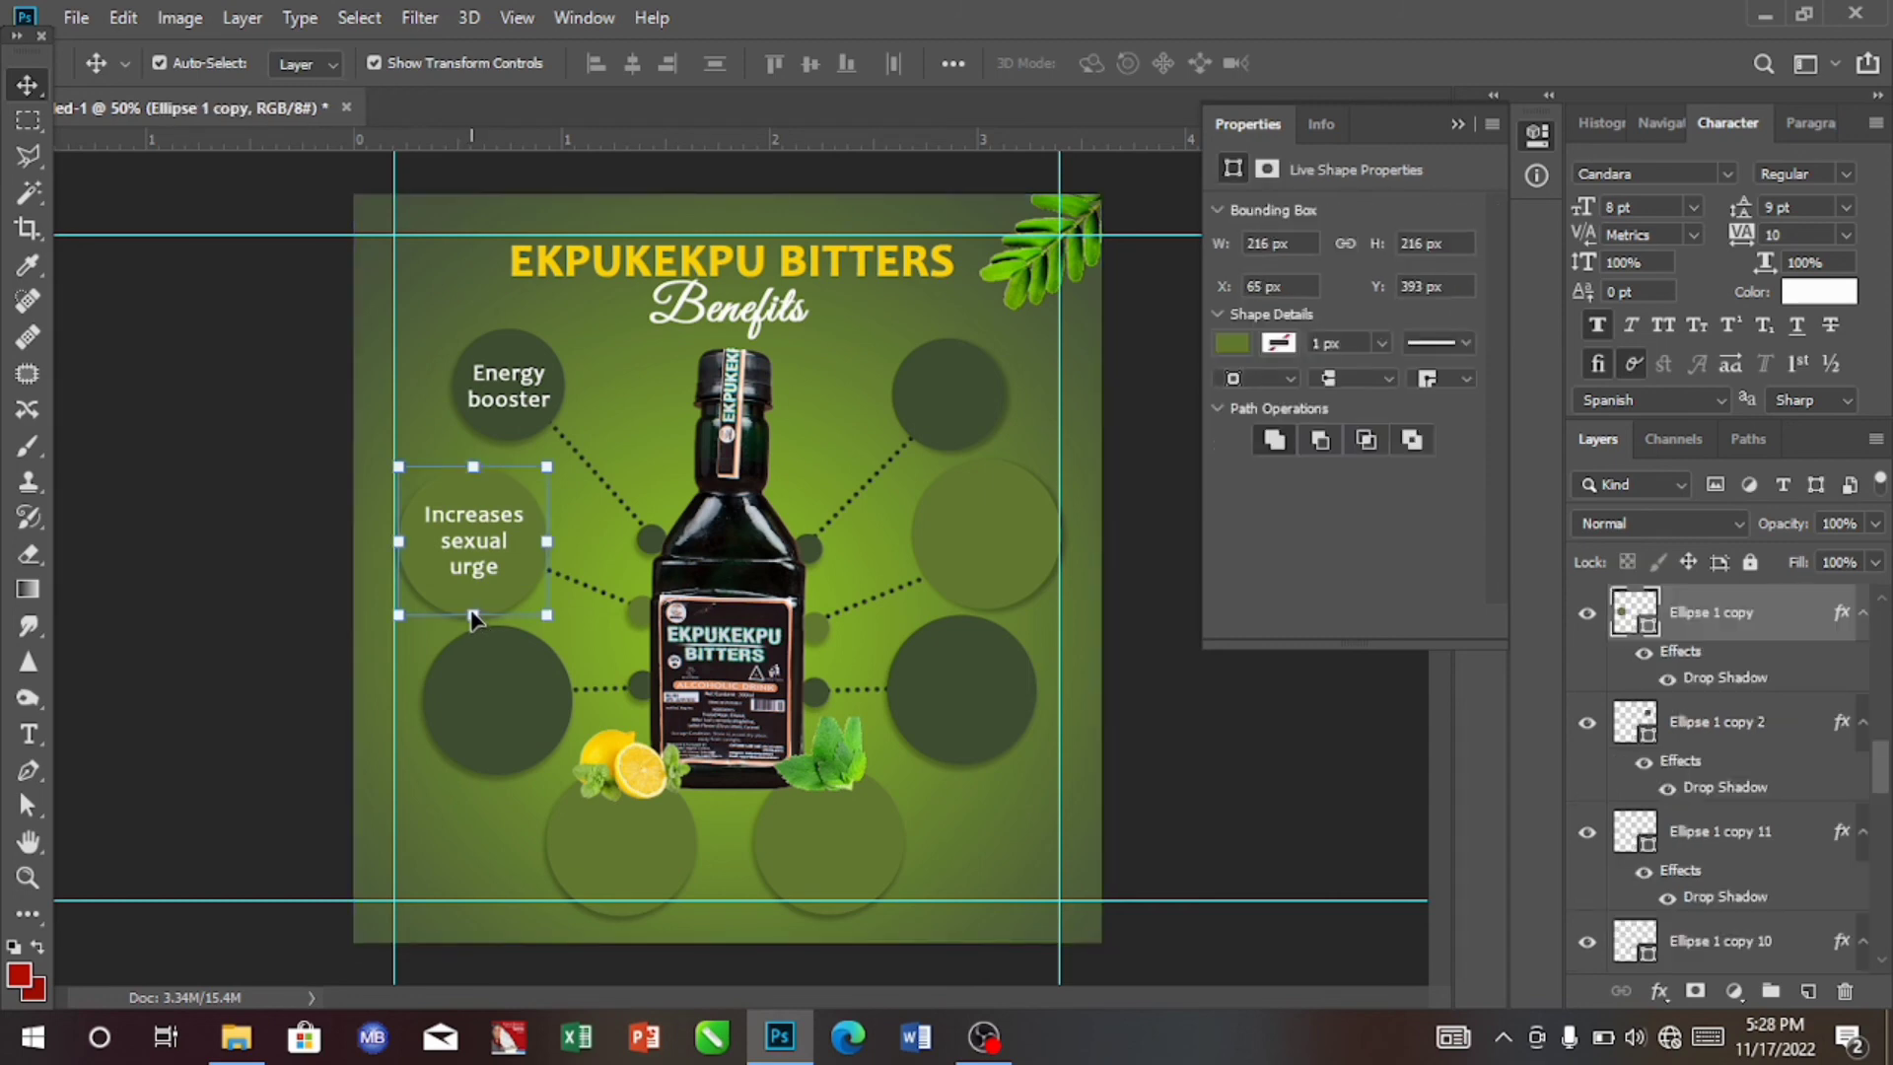
scroll(1882, 771, "up", 2)
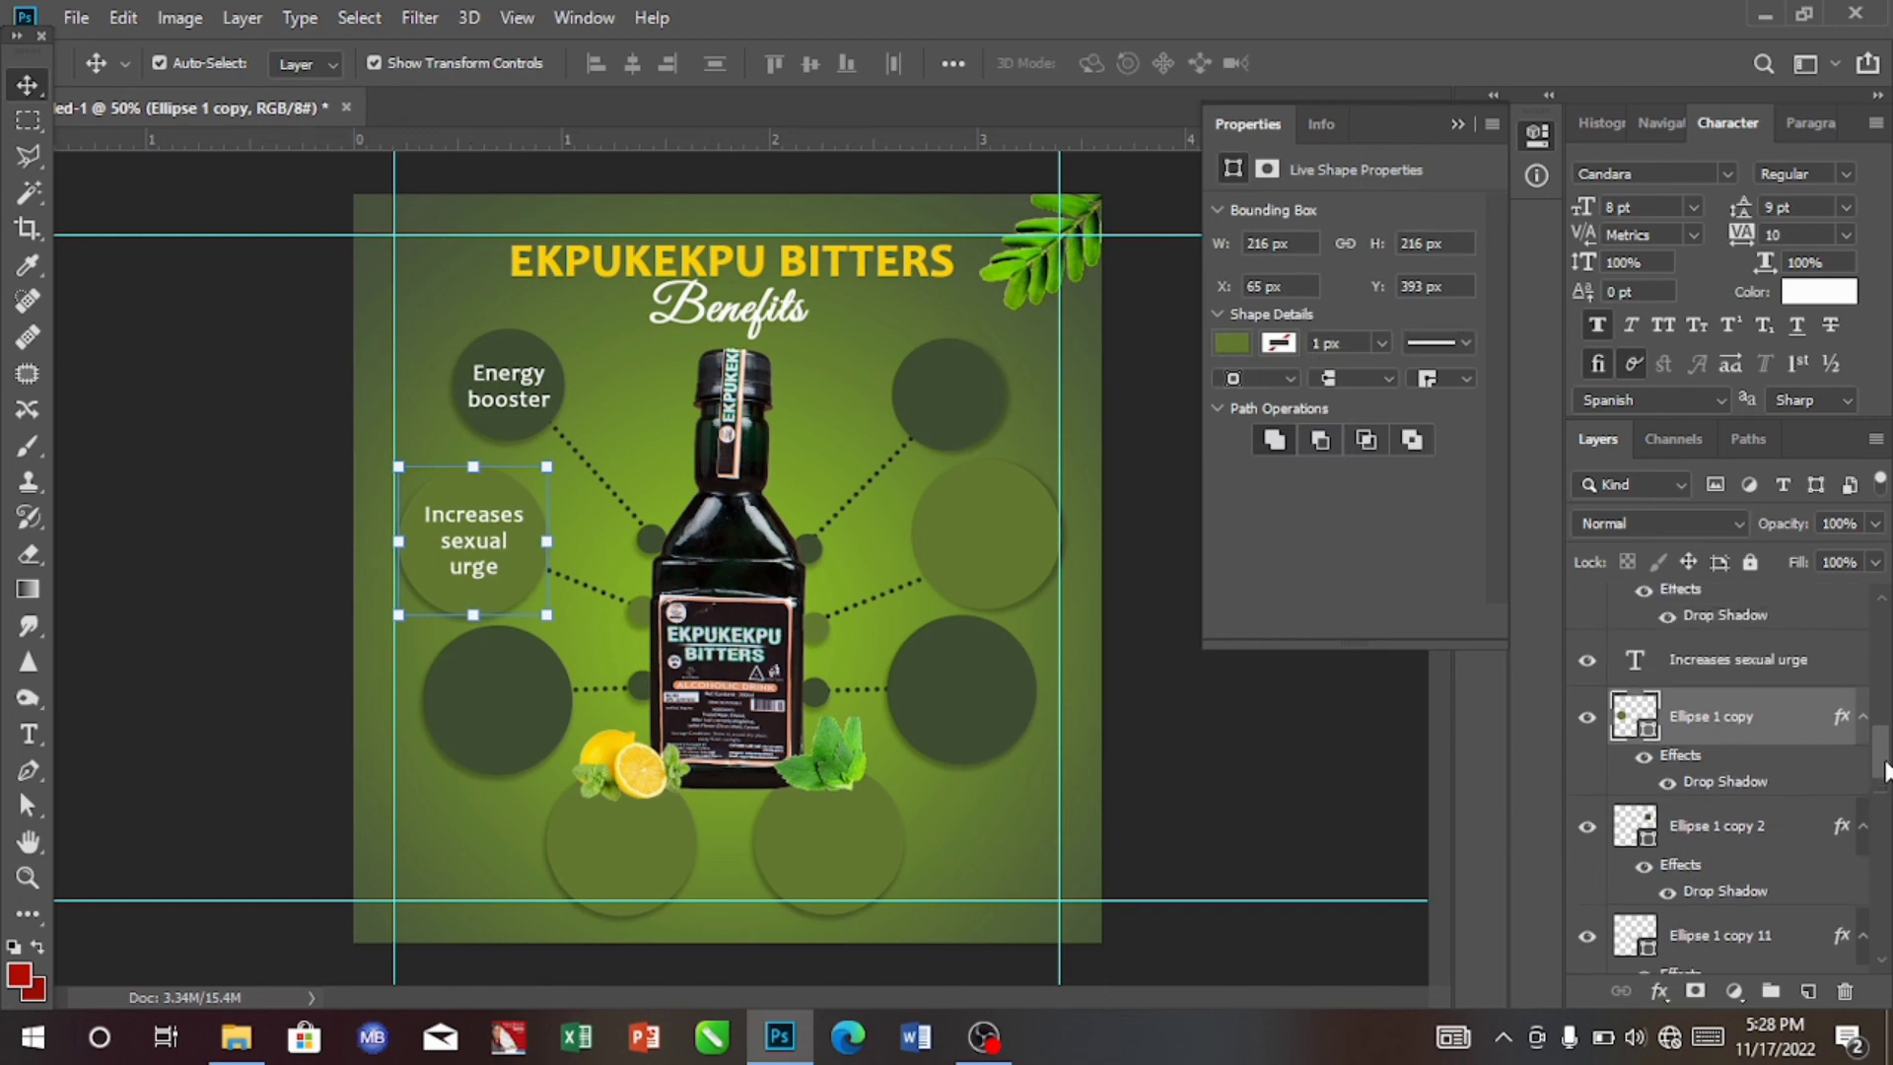
scroll(1882, 771, "up", 1)
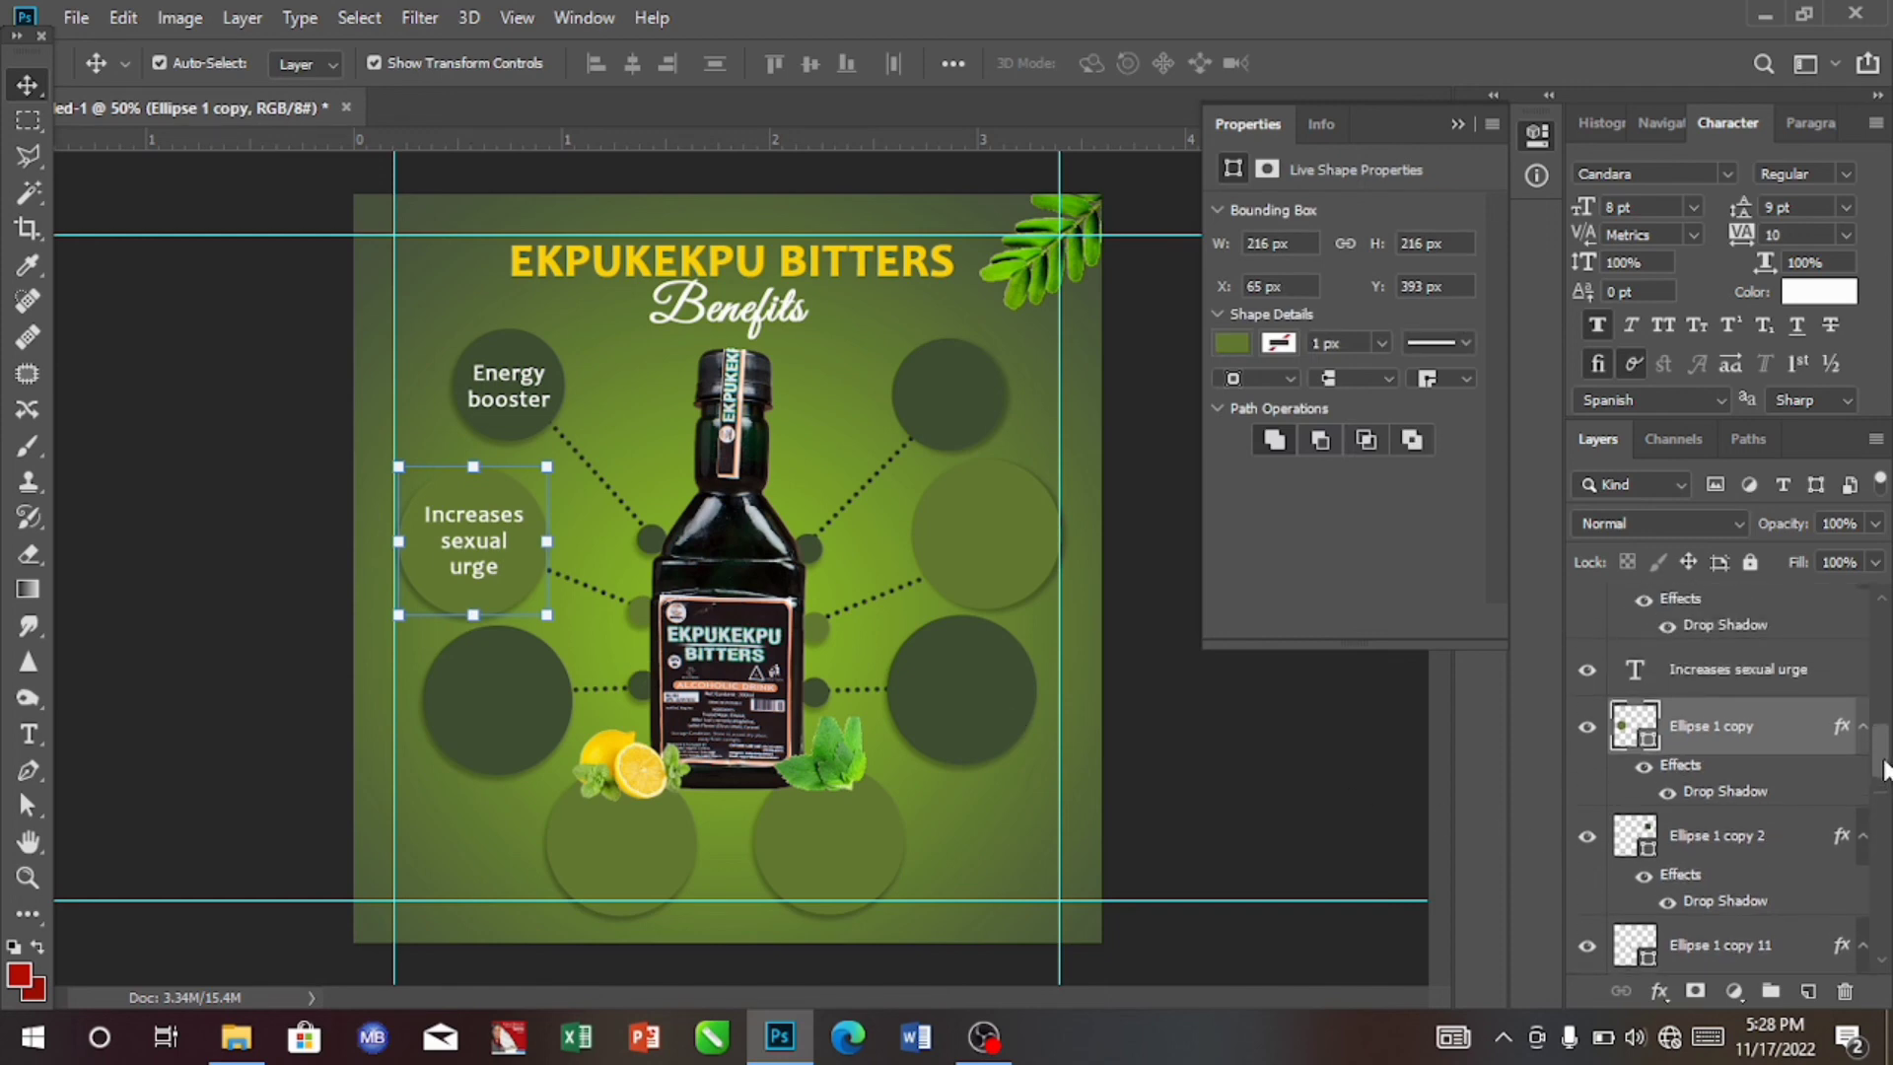
scroll(1883, 771, "up", 1)
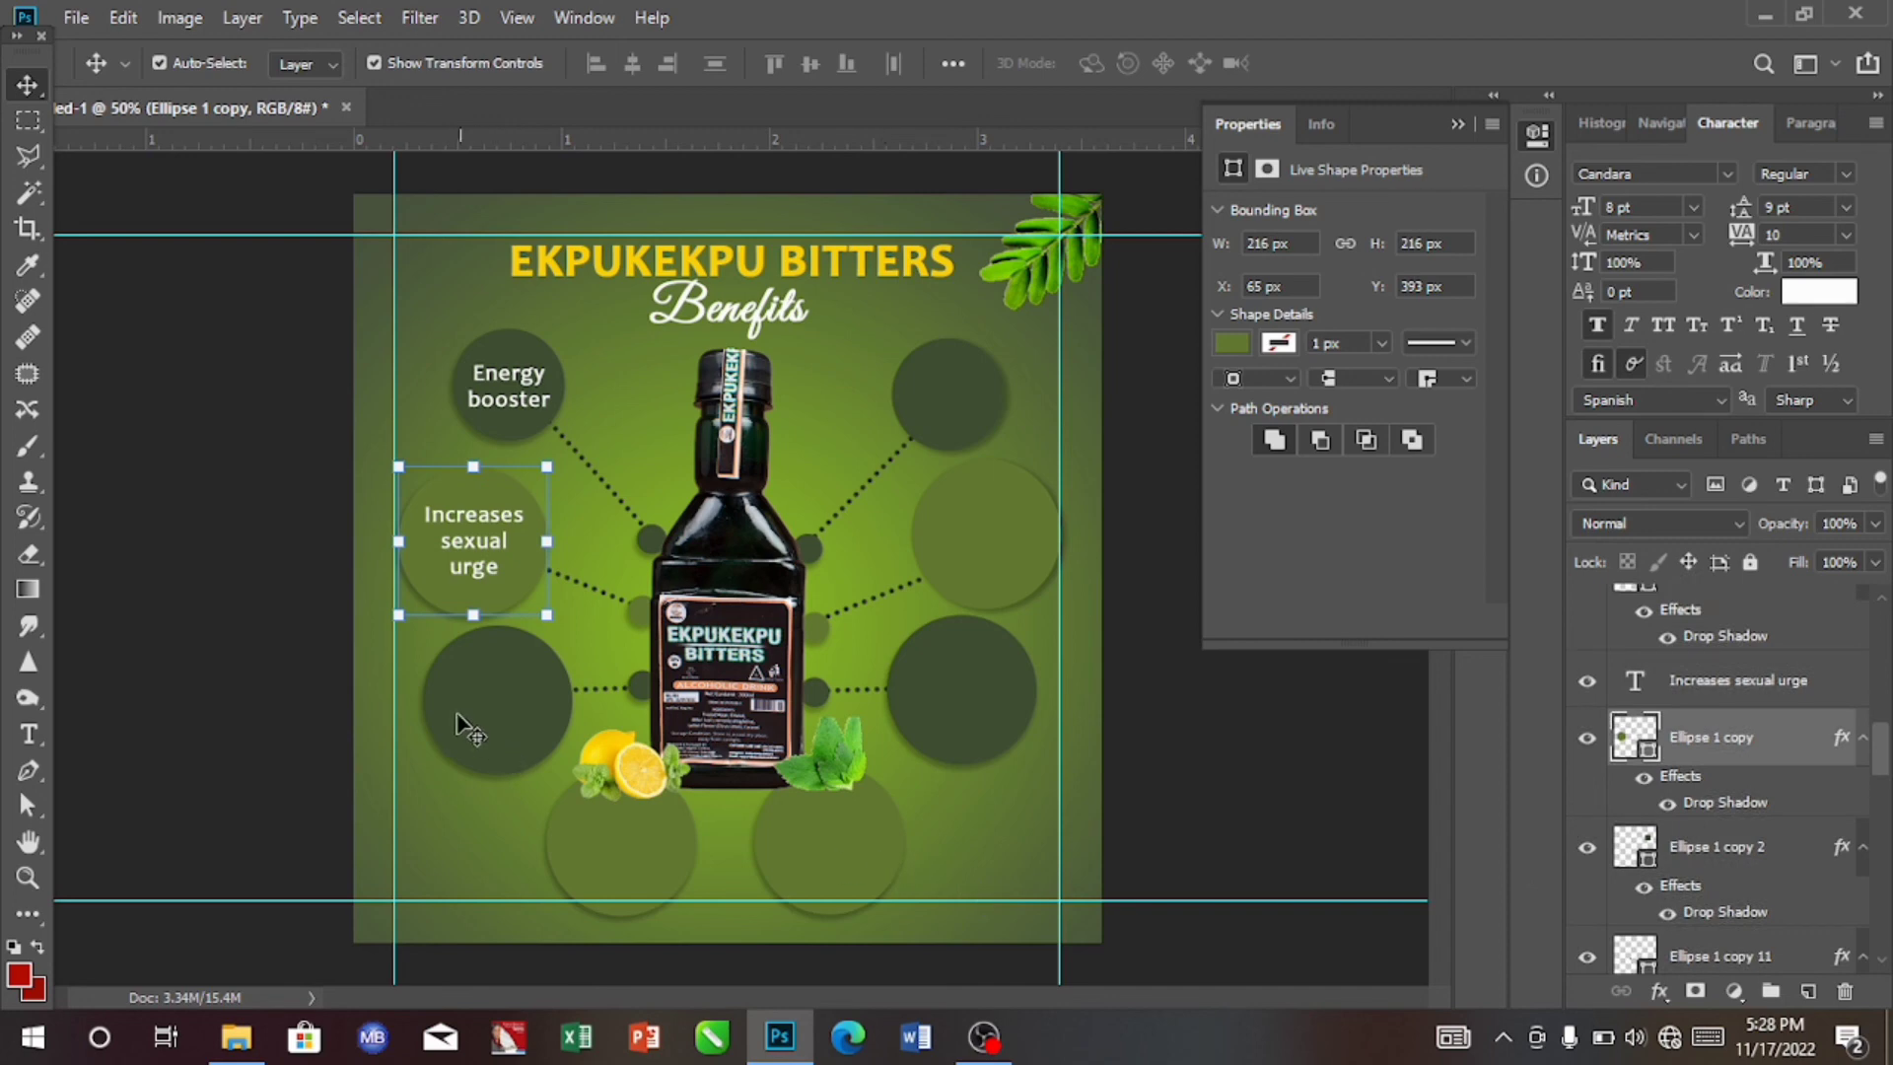
Try stretching the middle-left circle horizontally across the bottle.
key("ctrl+t")
left_click_drag(547, 541, 905, 668)
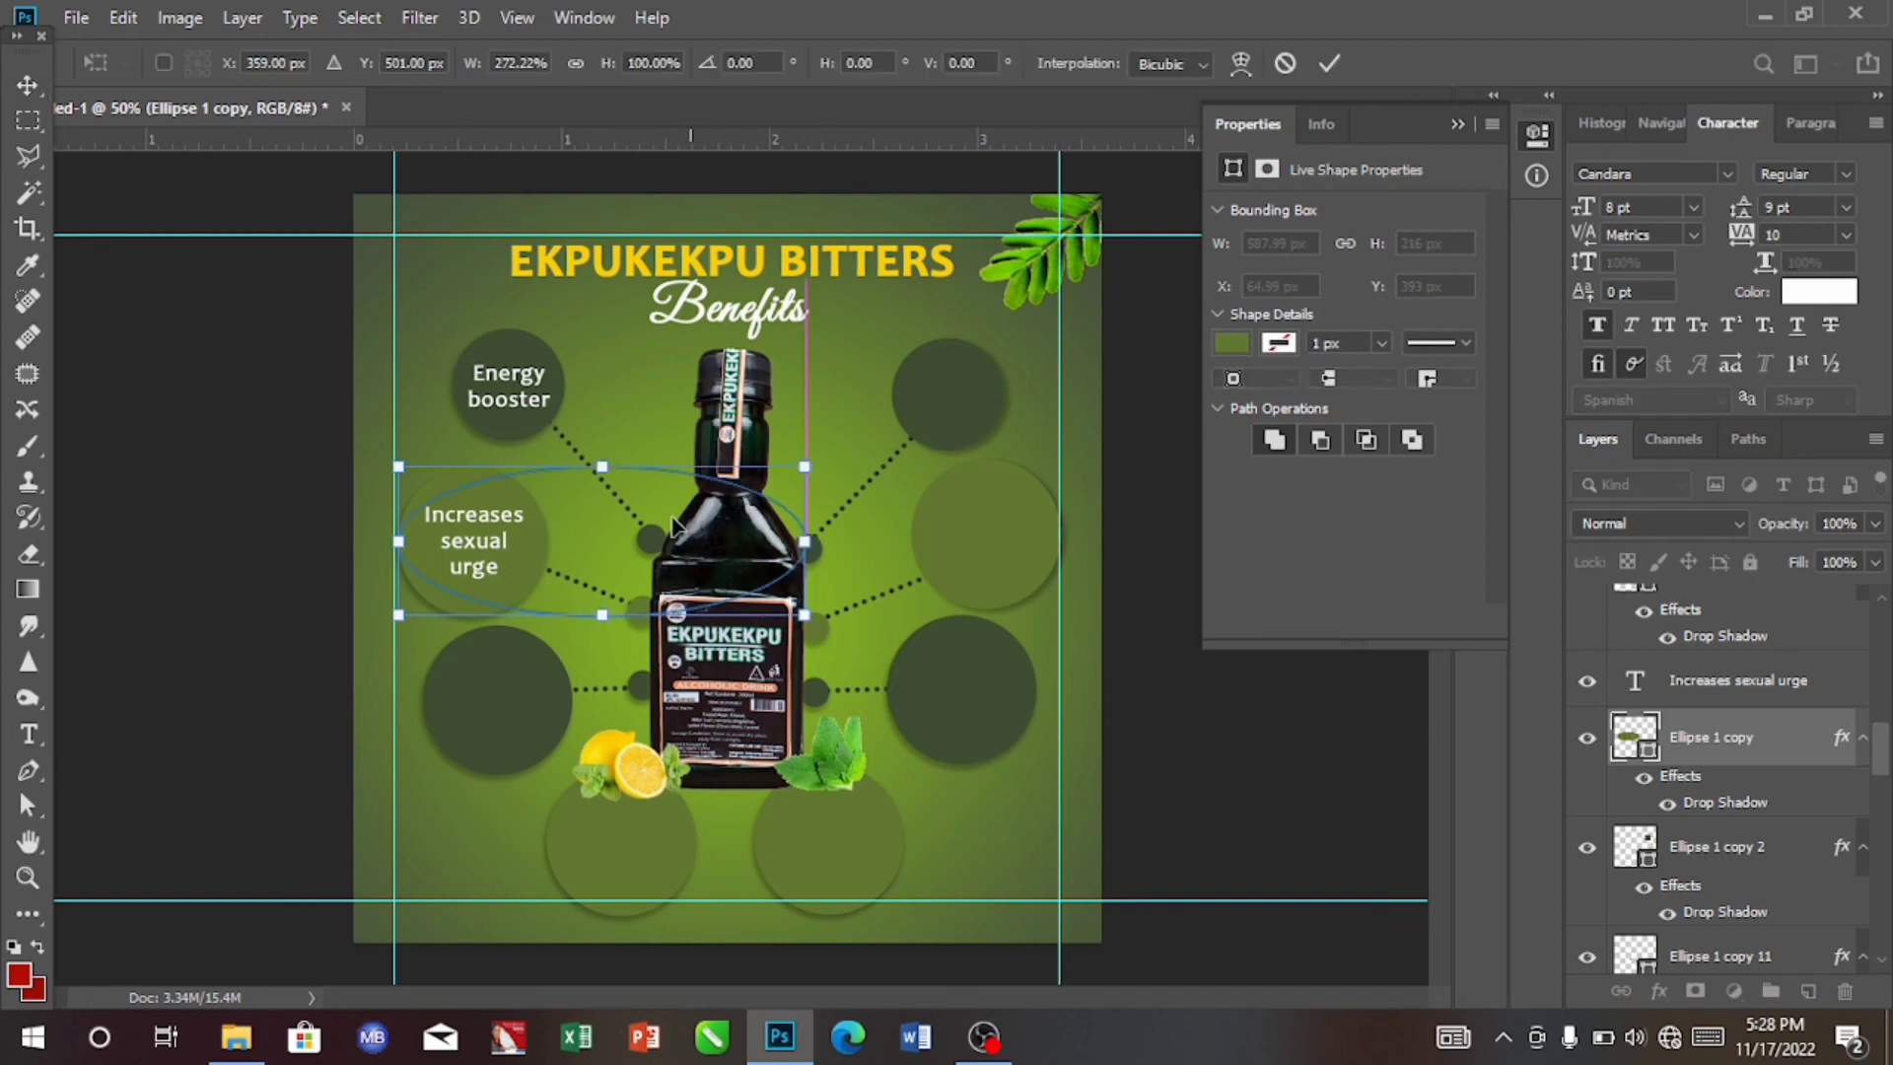
key("ctrl+z")
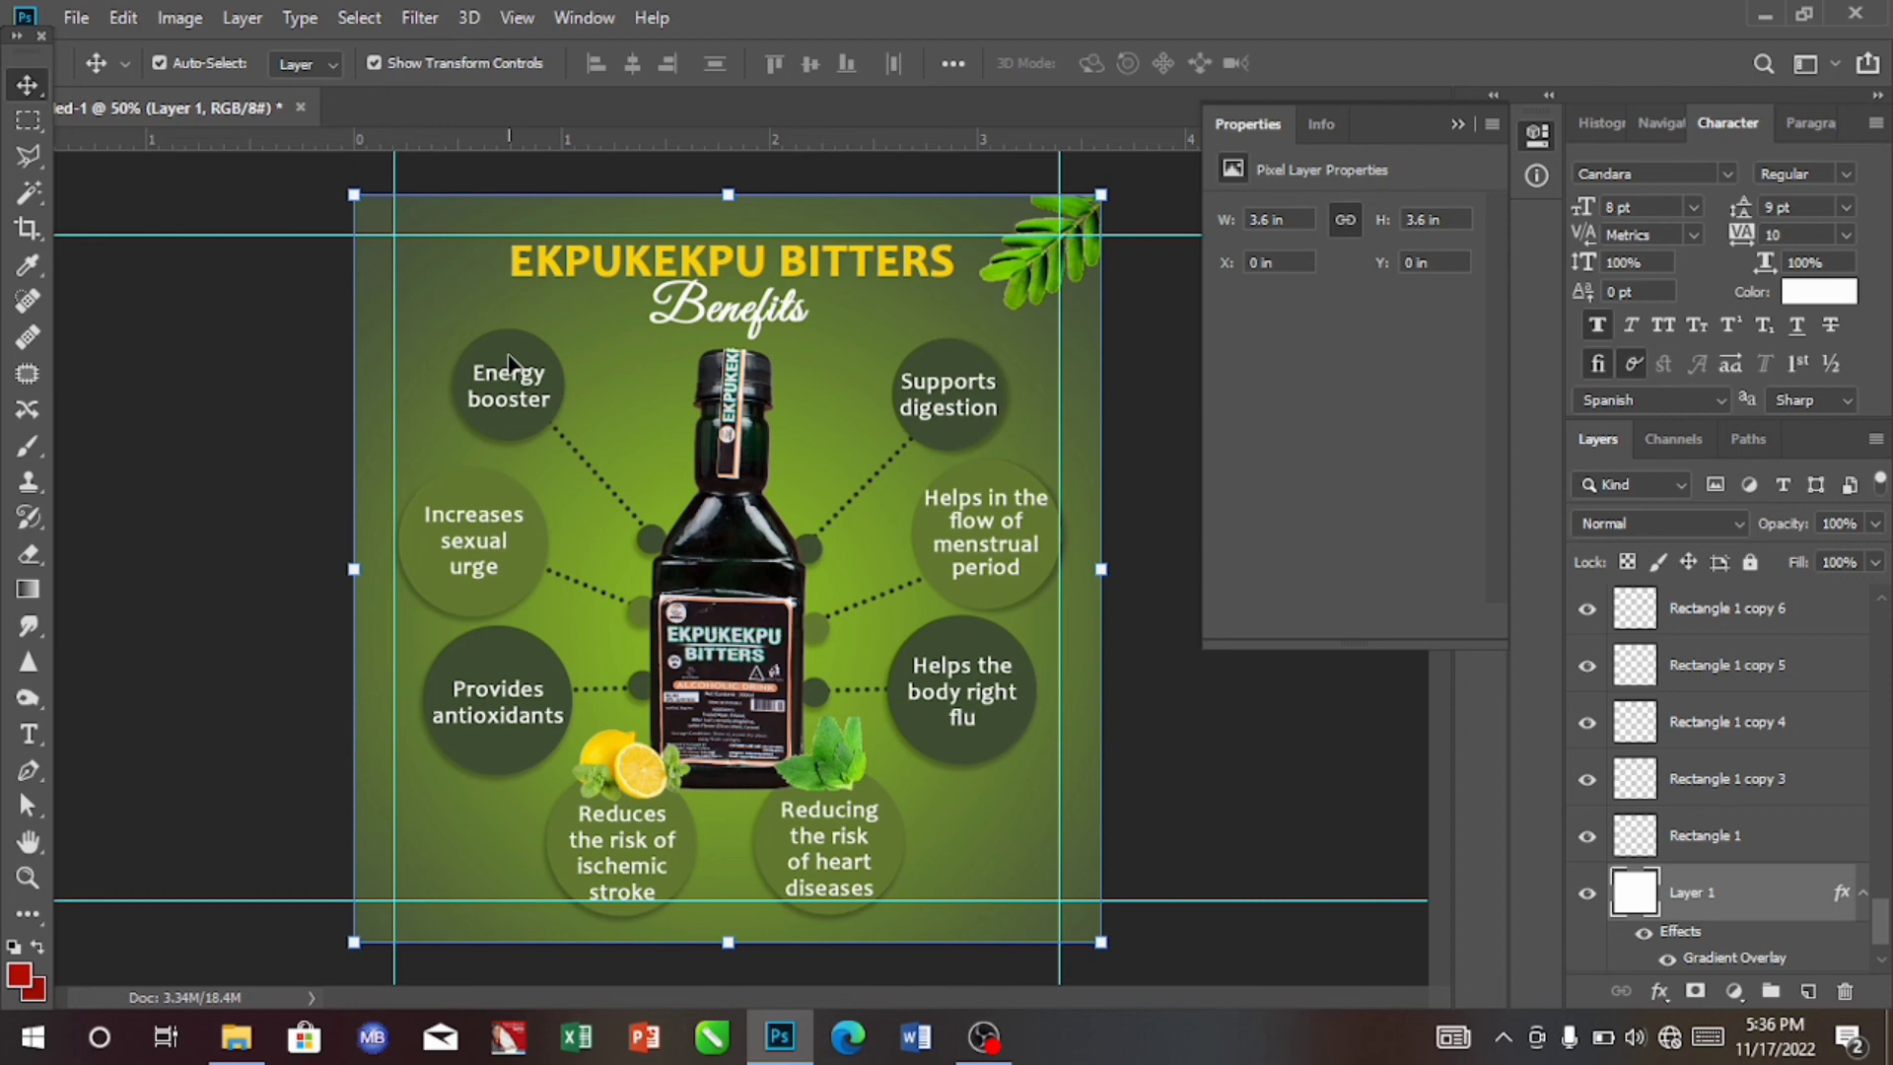
Collapse the layer properties and save the flyer as a layered Photoshop file named df in Documents.
left_click(1468, 121)
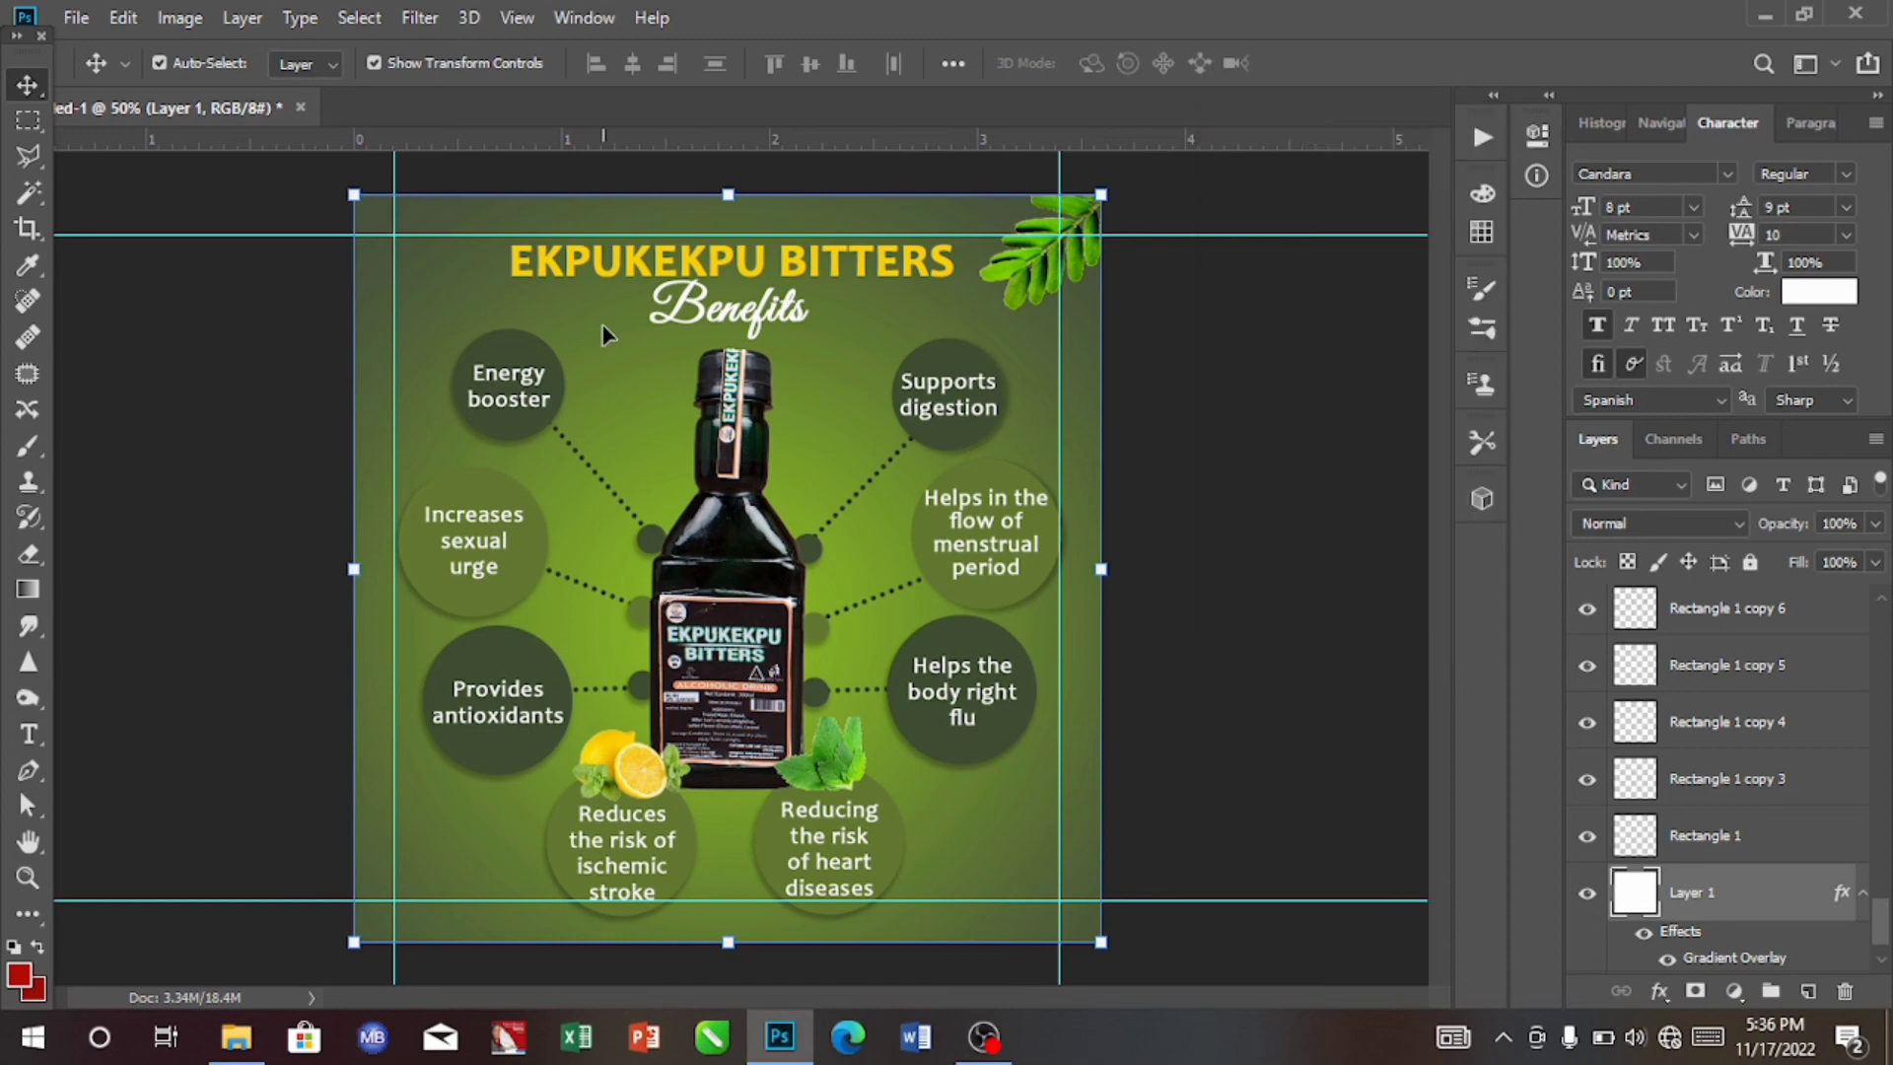
left_click(74, 18)
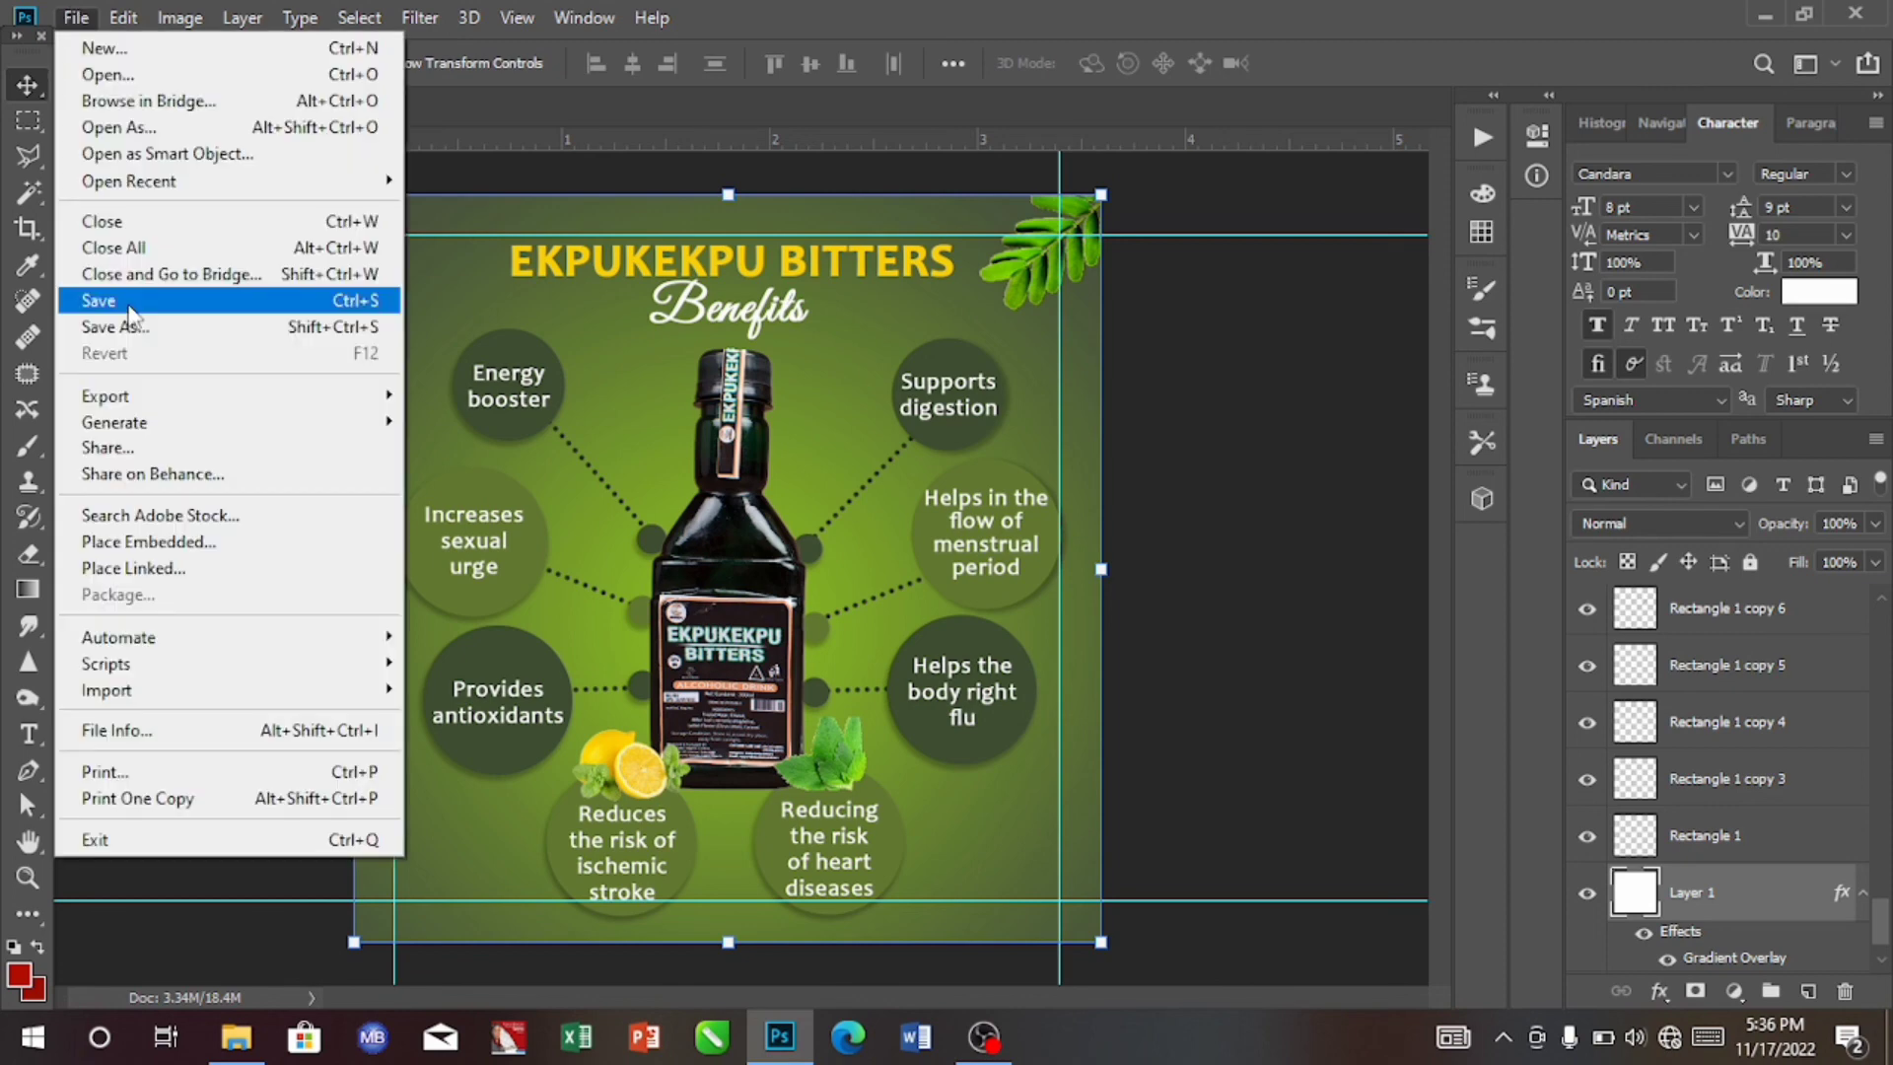
left_click(98, 301)
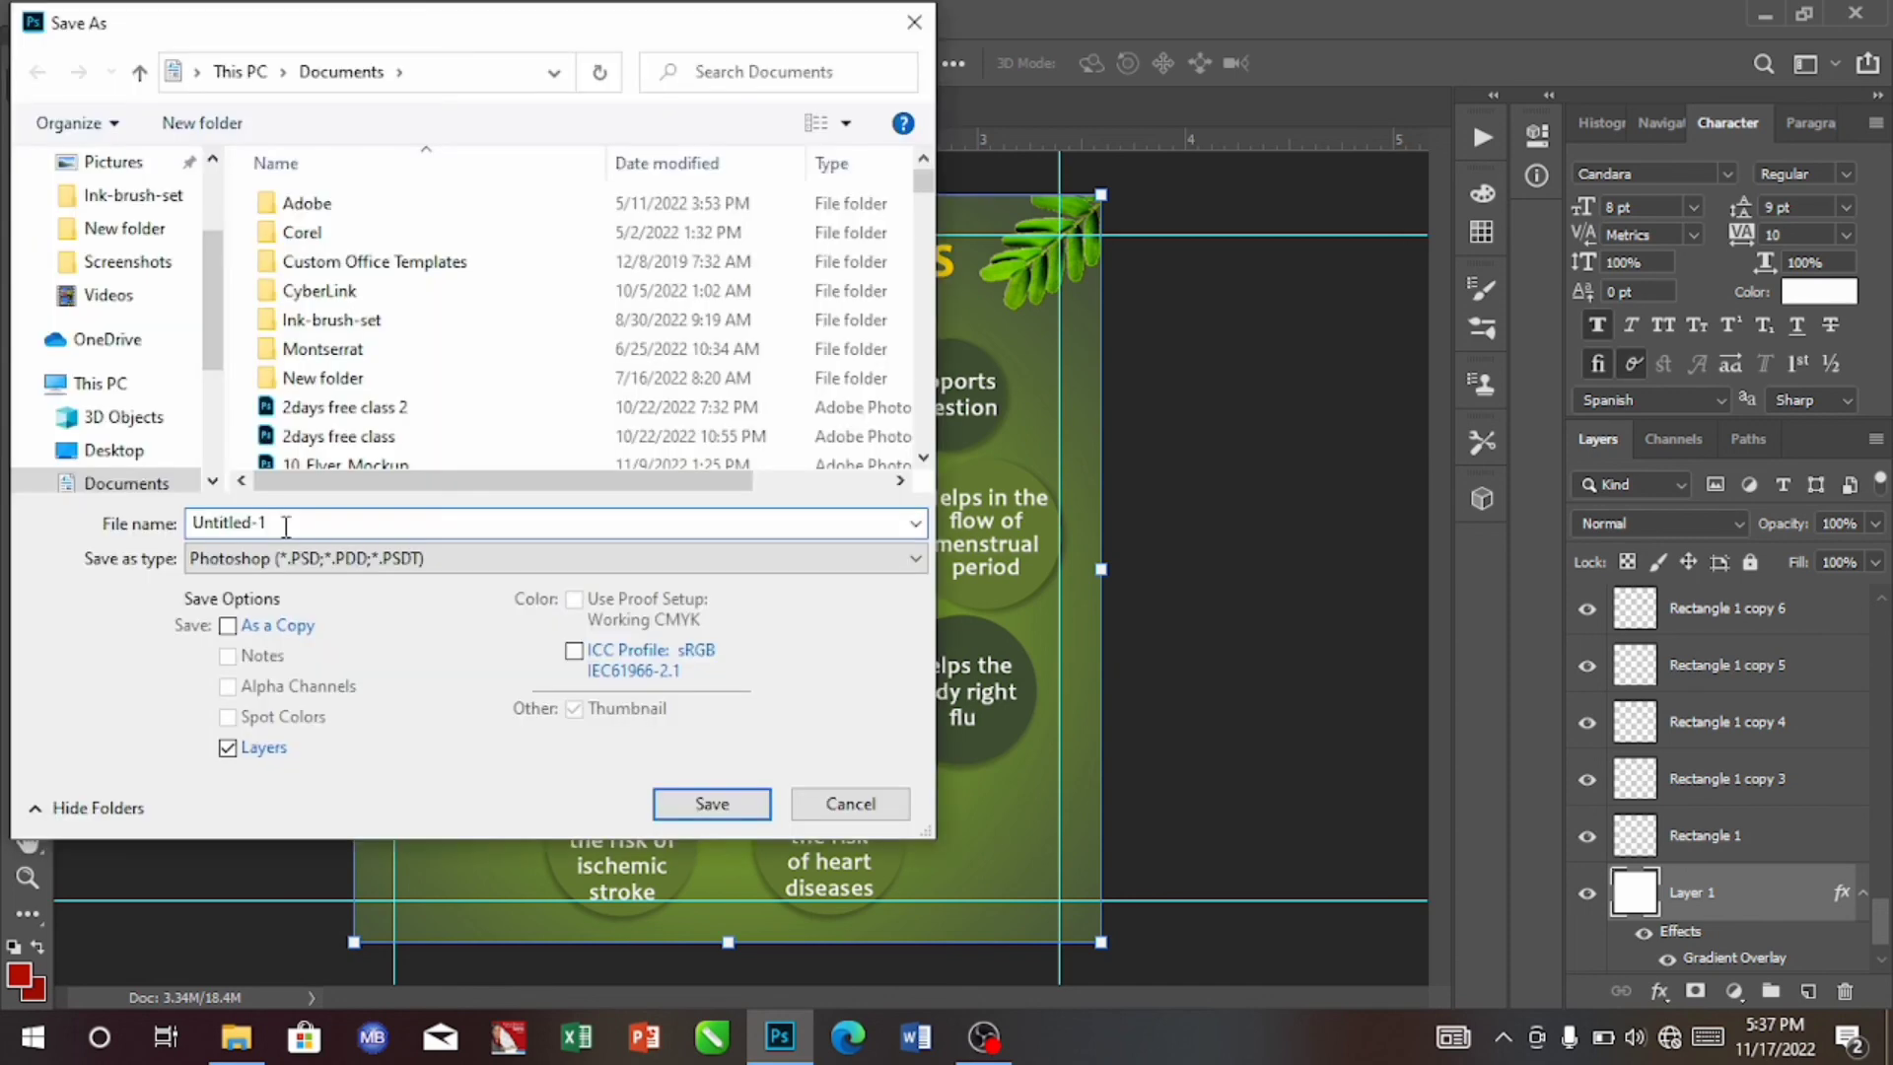
type("Un")
key("BackSpace")
key("BackSpace")
type("df")
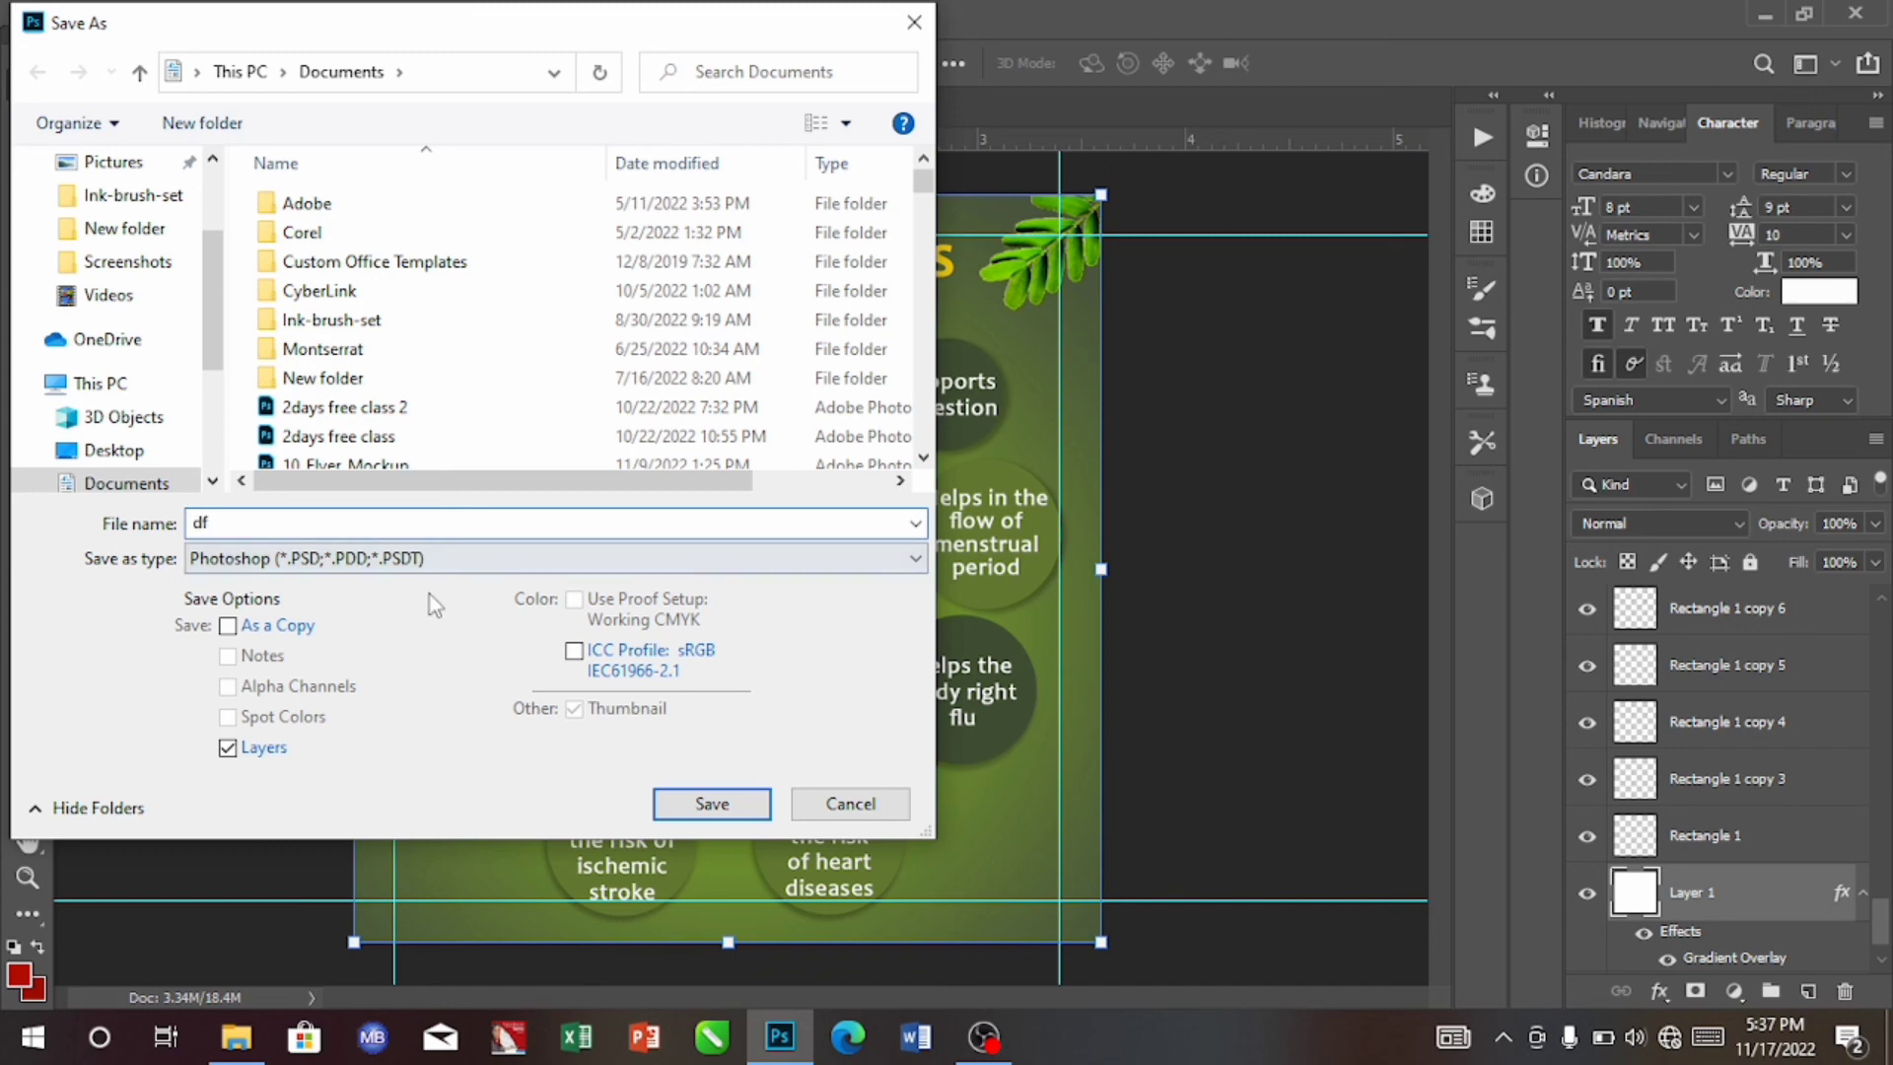
left_click(721, 810)
left_click(1235, 270)
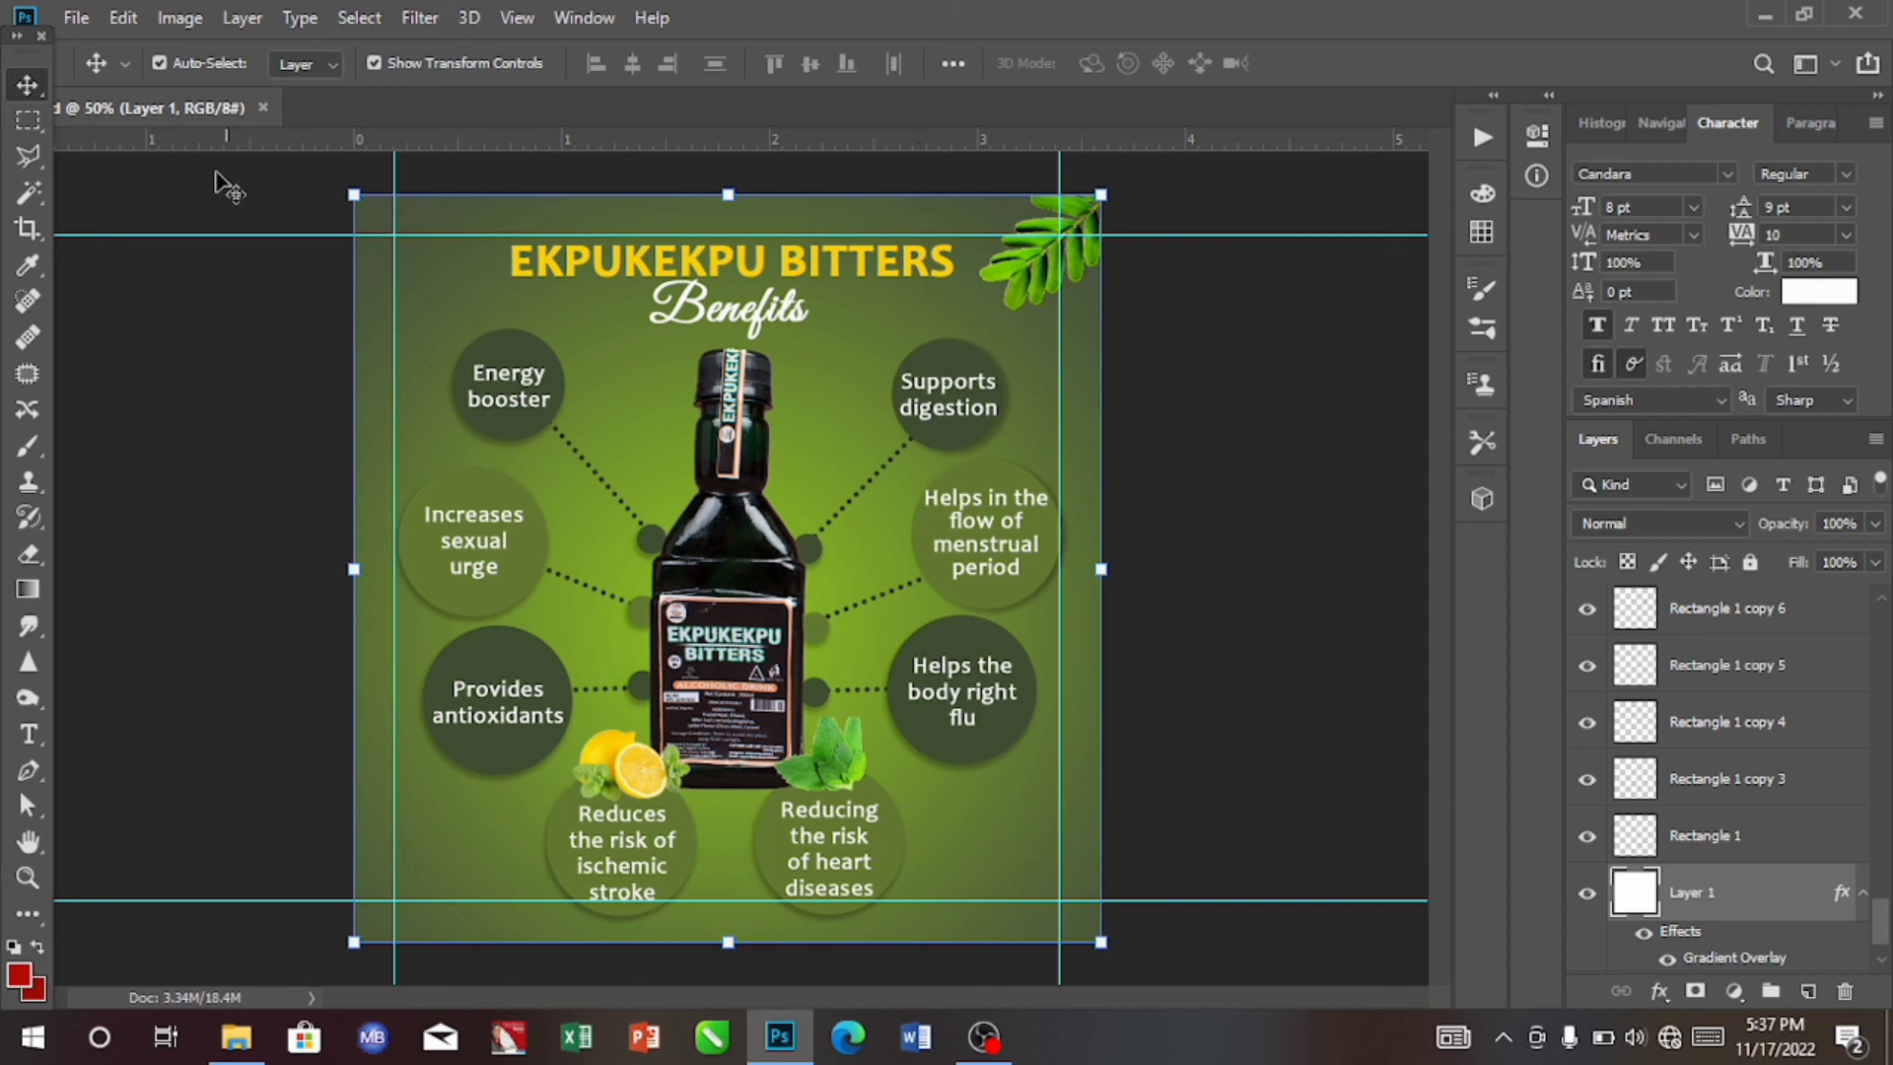
Export the flyer as a 1080 x 1080 px PNG with transparency at 100% scale, named df, in Documents.
left_click(77, 18)
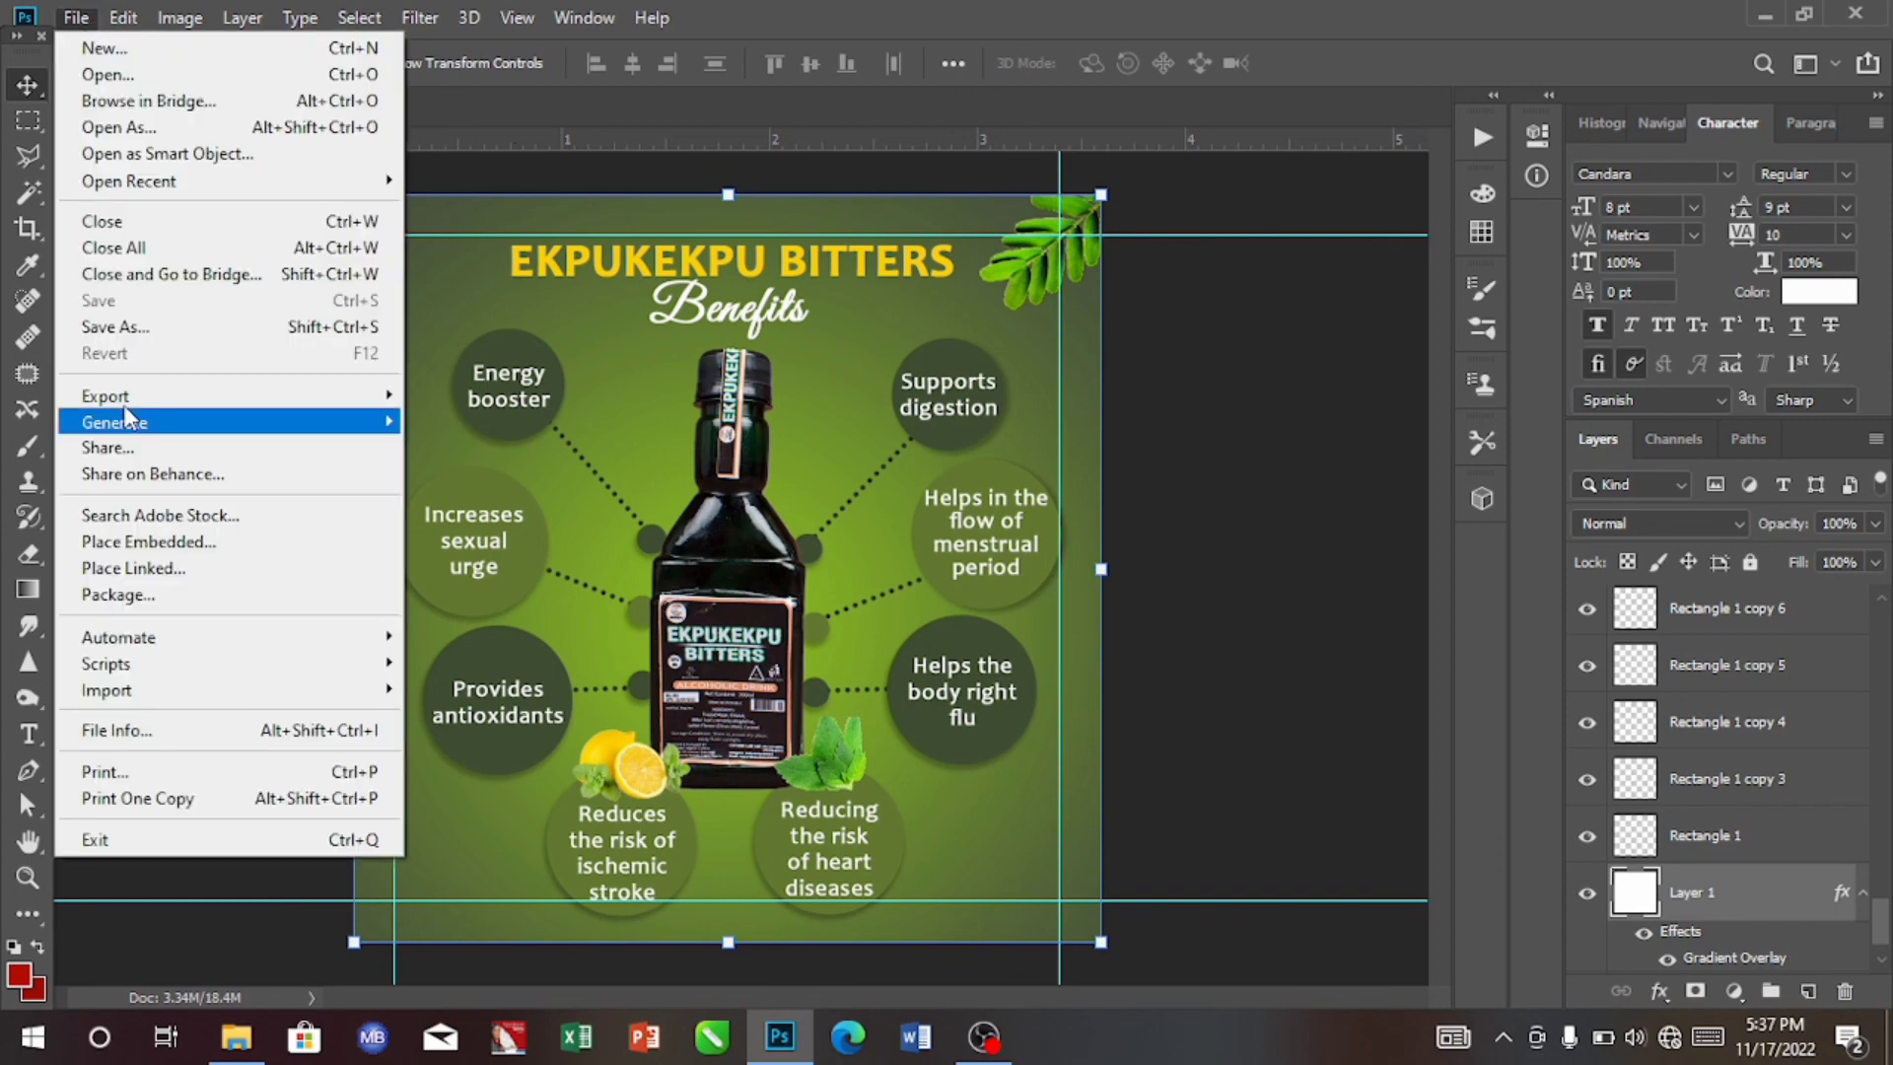
mouse_move(122, 396)
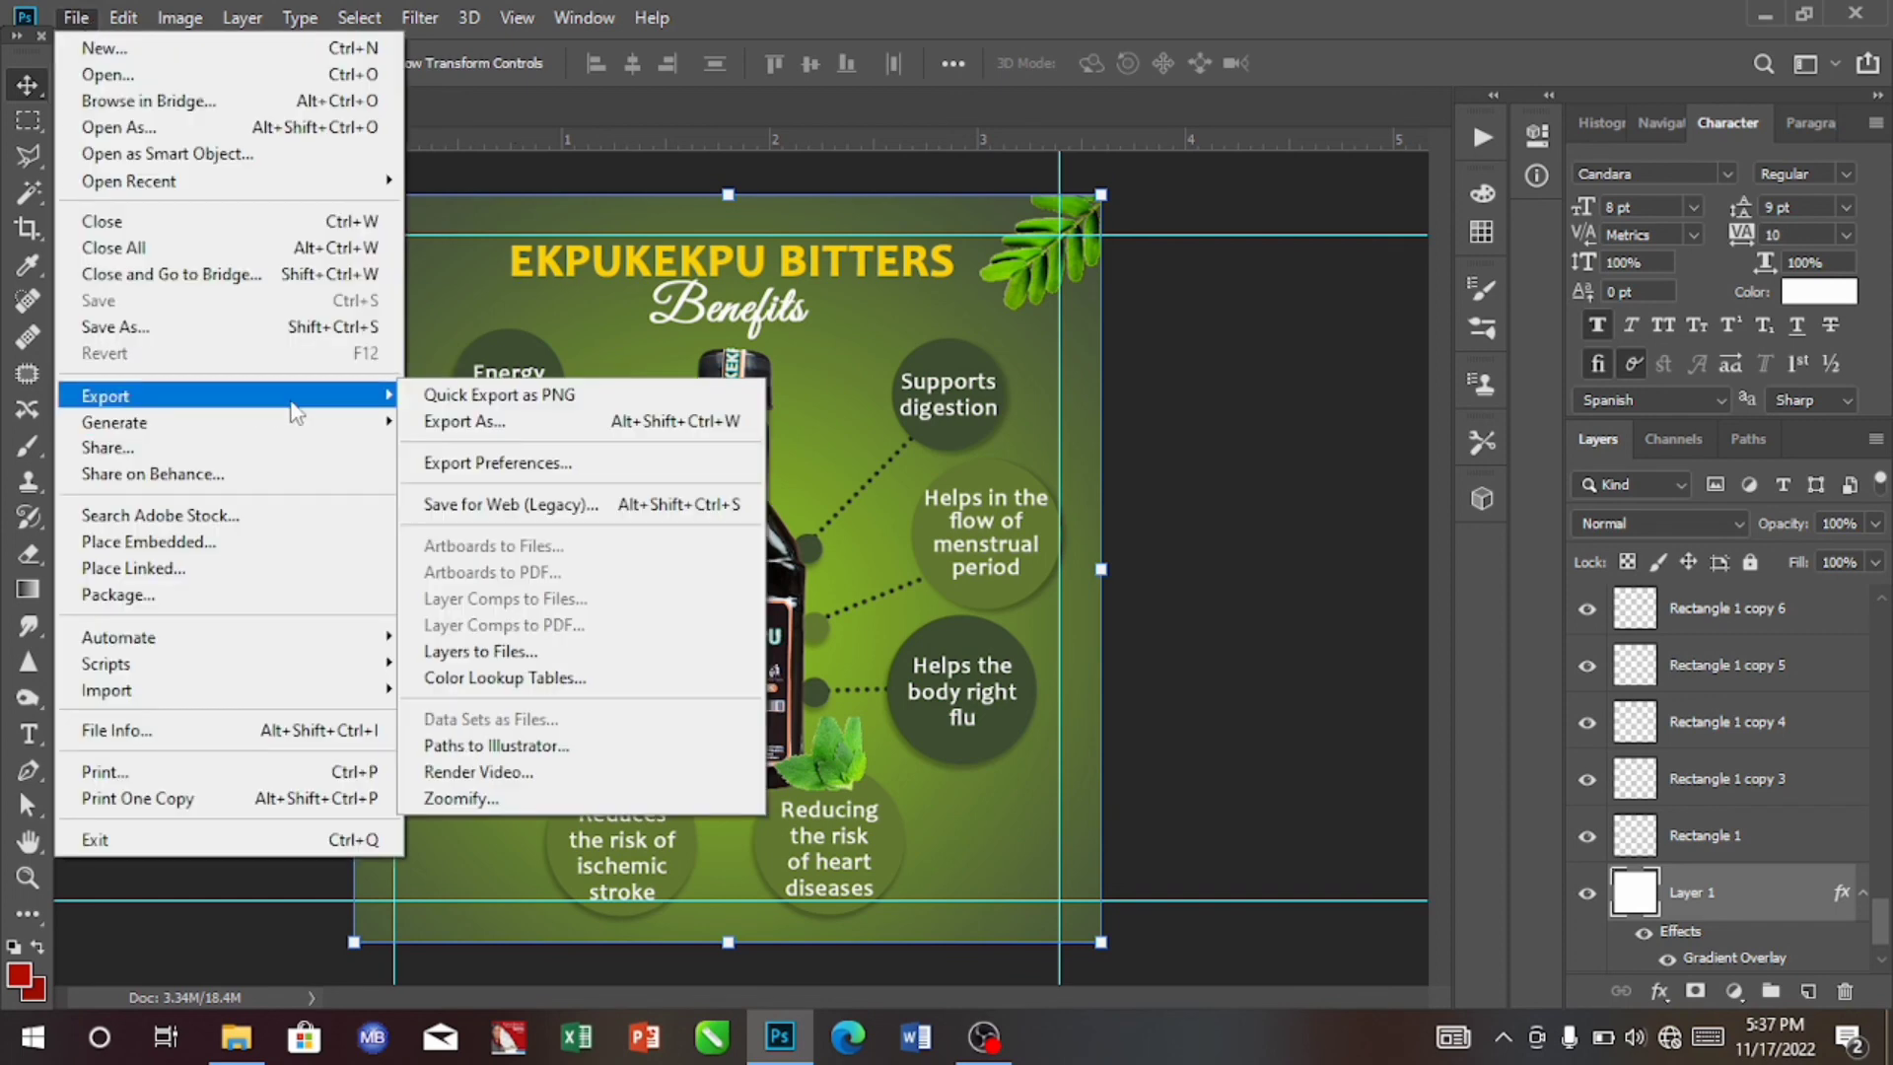
left_click(433, 425)
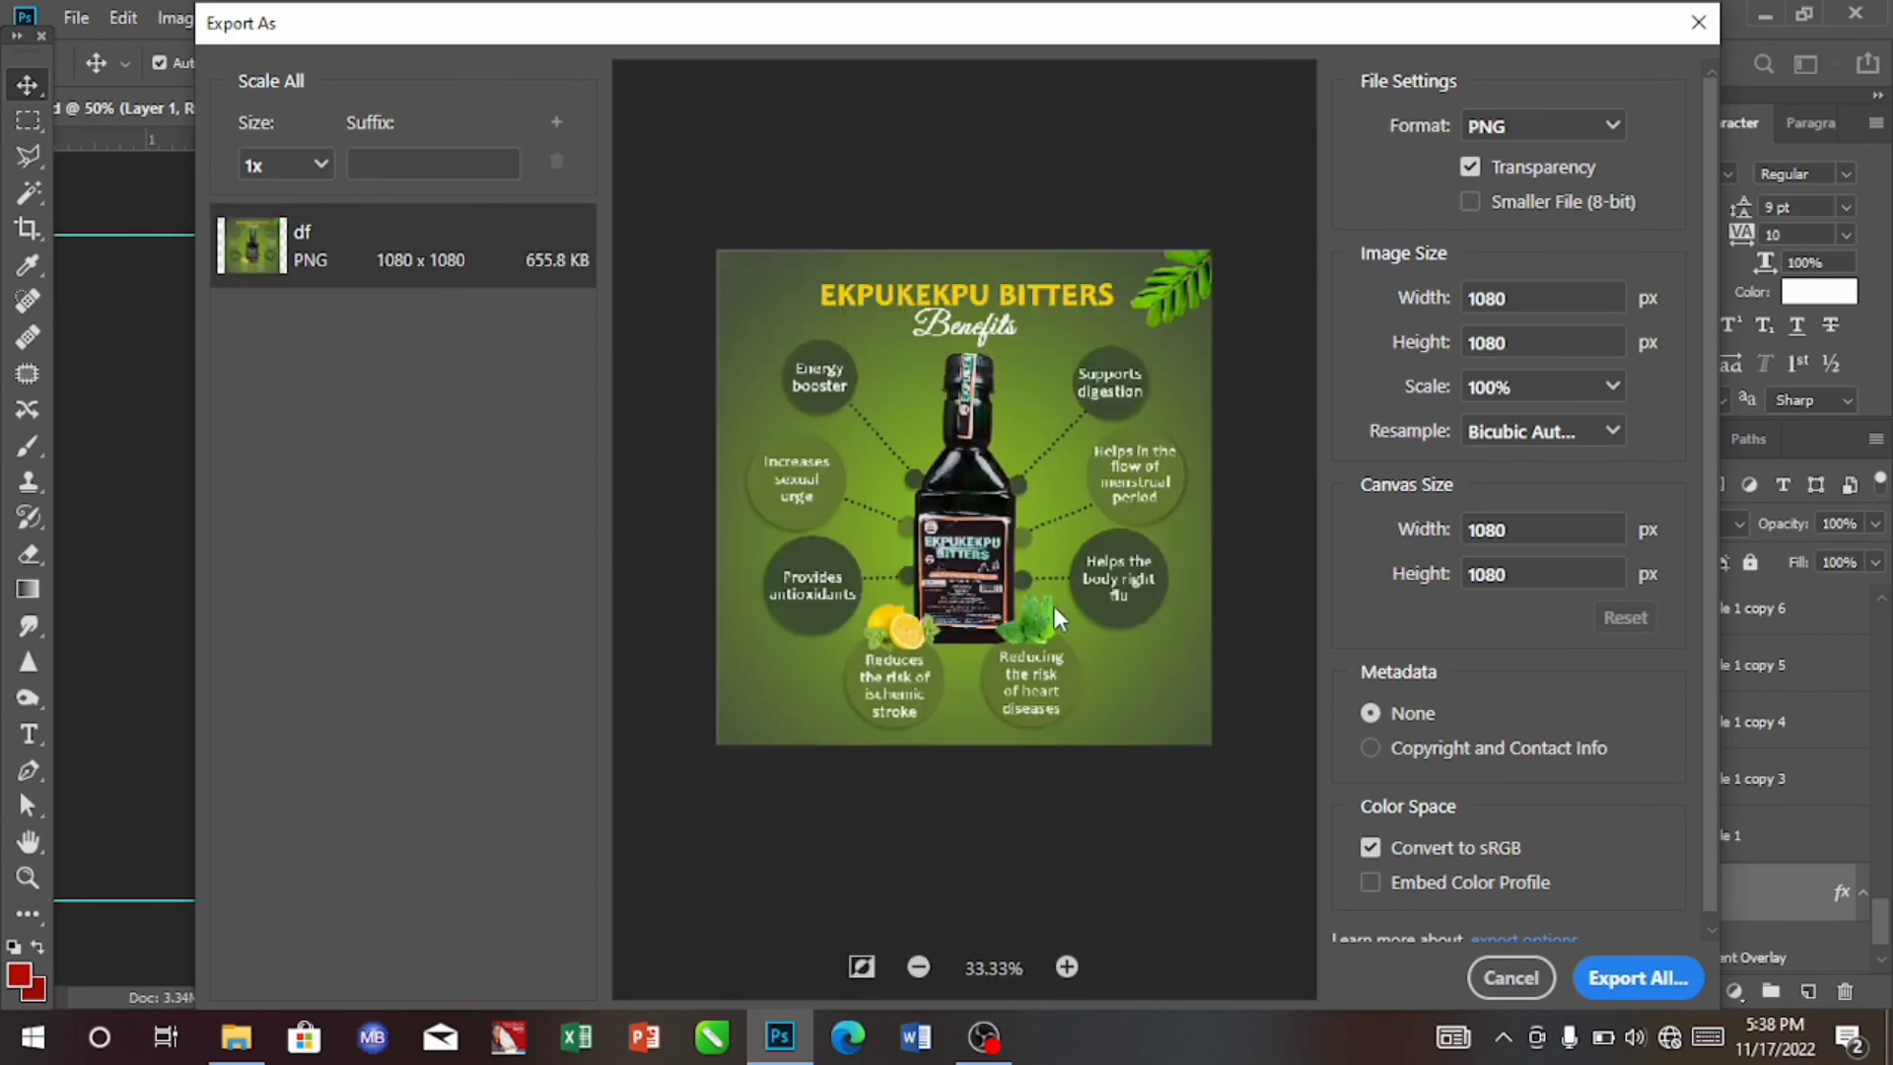
left_click(1612, 978)
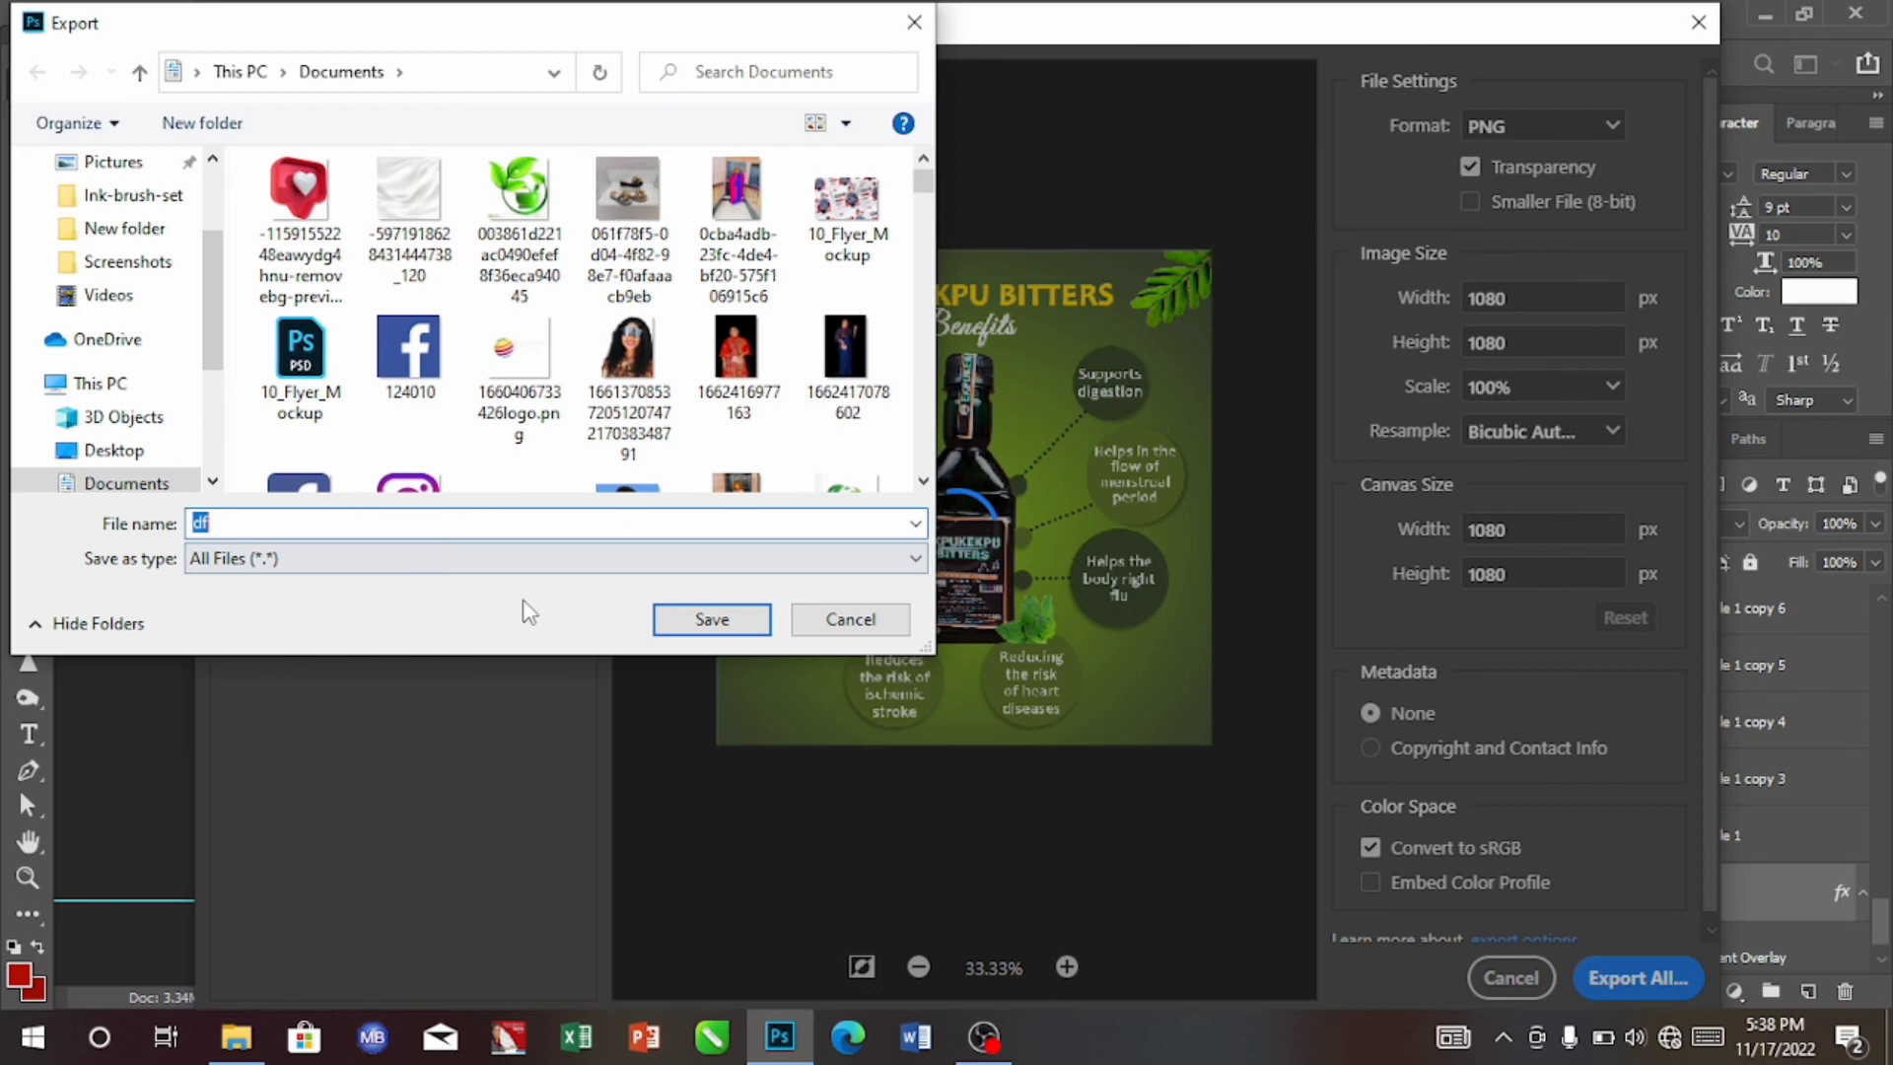
left_click(711, 619)
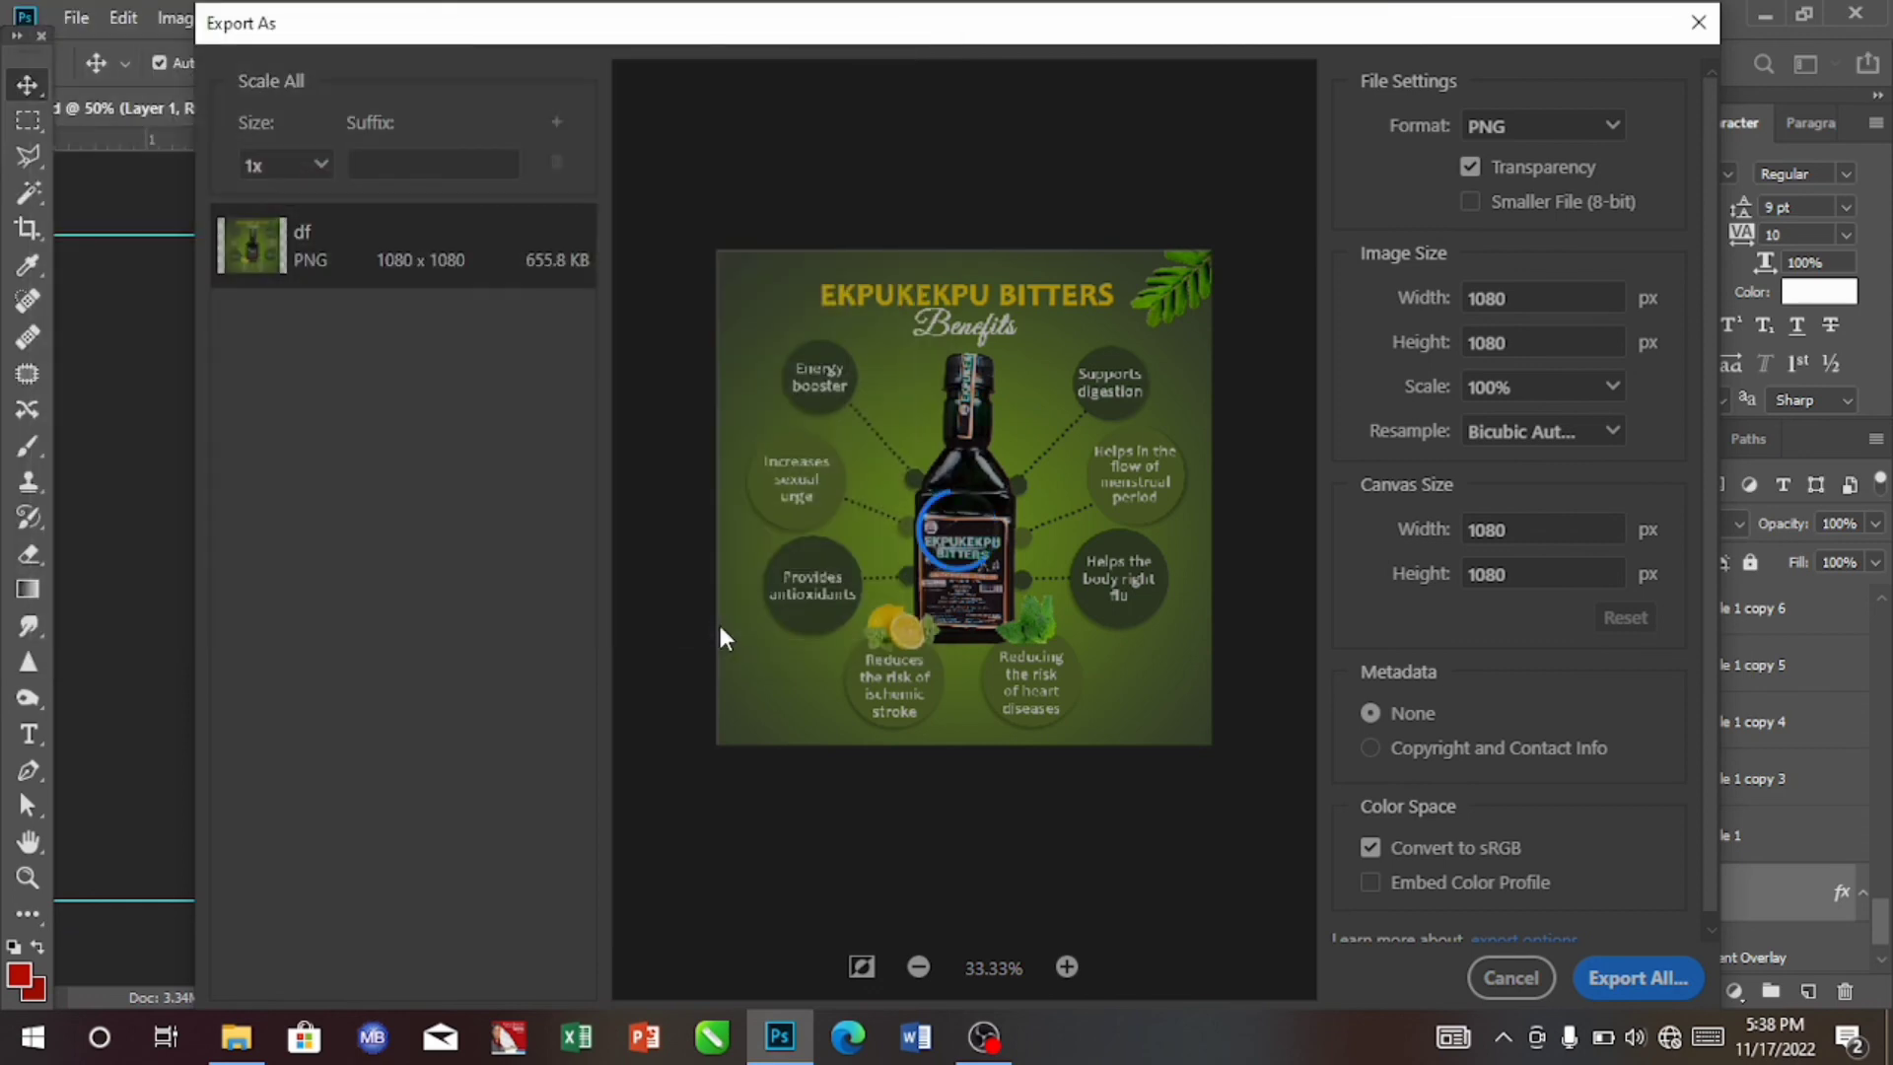